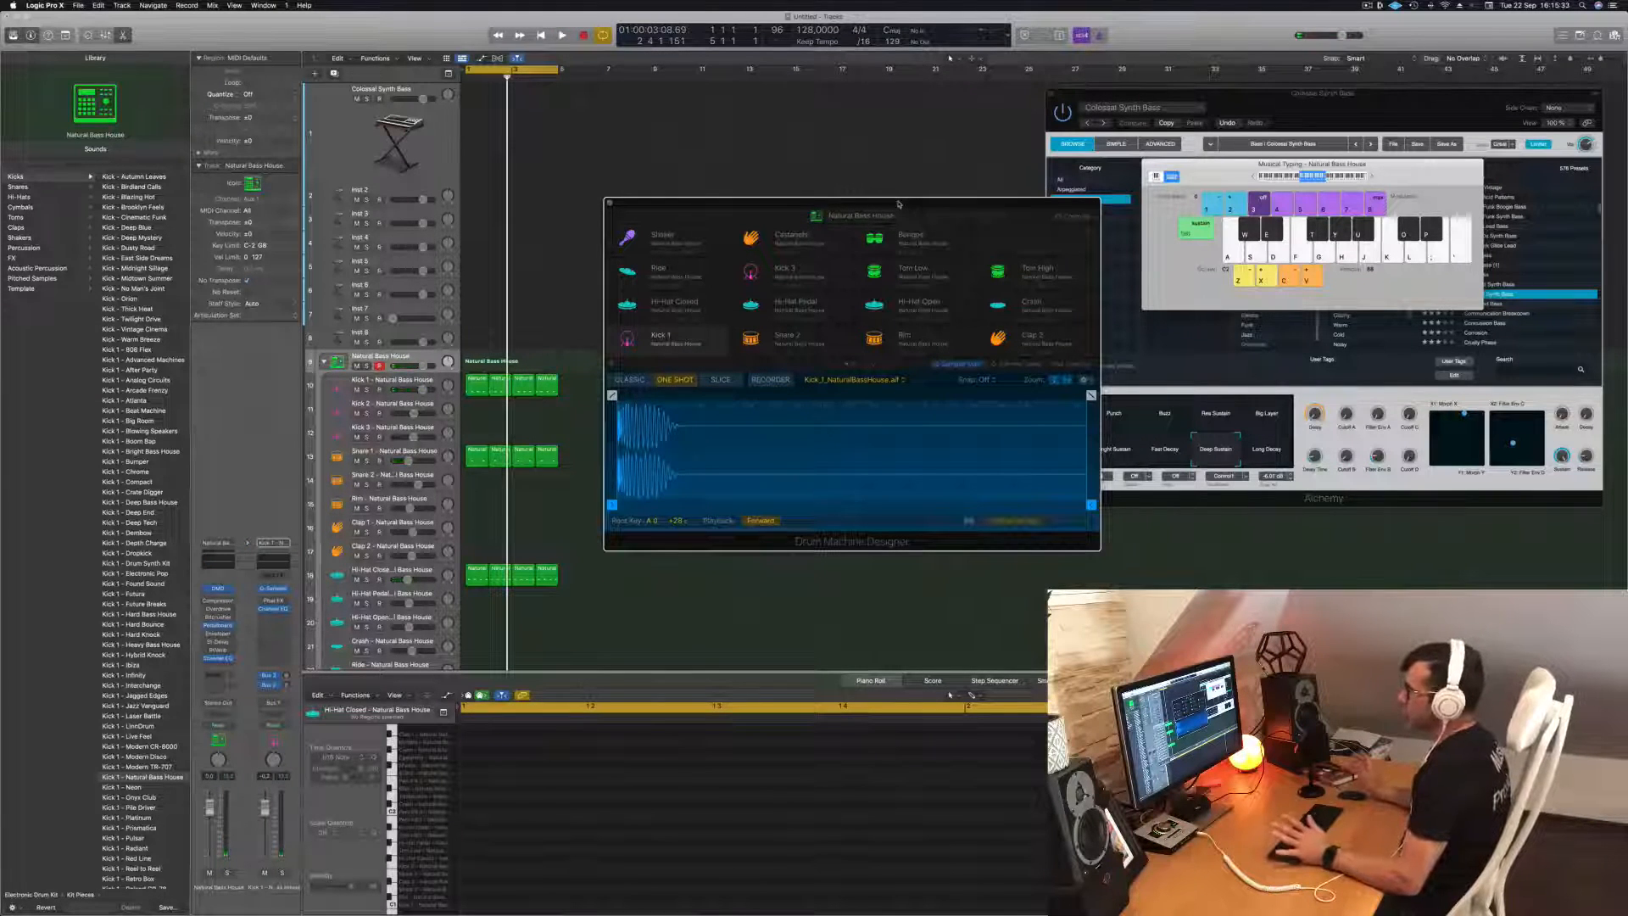
Shorten the Kick 1 sample to end at 0.421 s while the drum loop plays.
key(space)
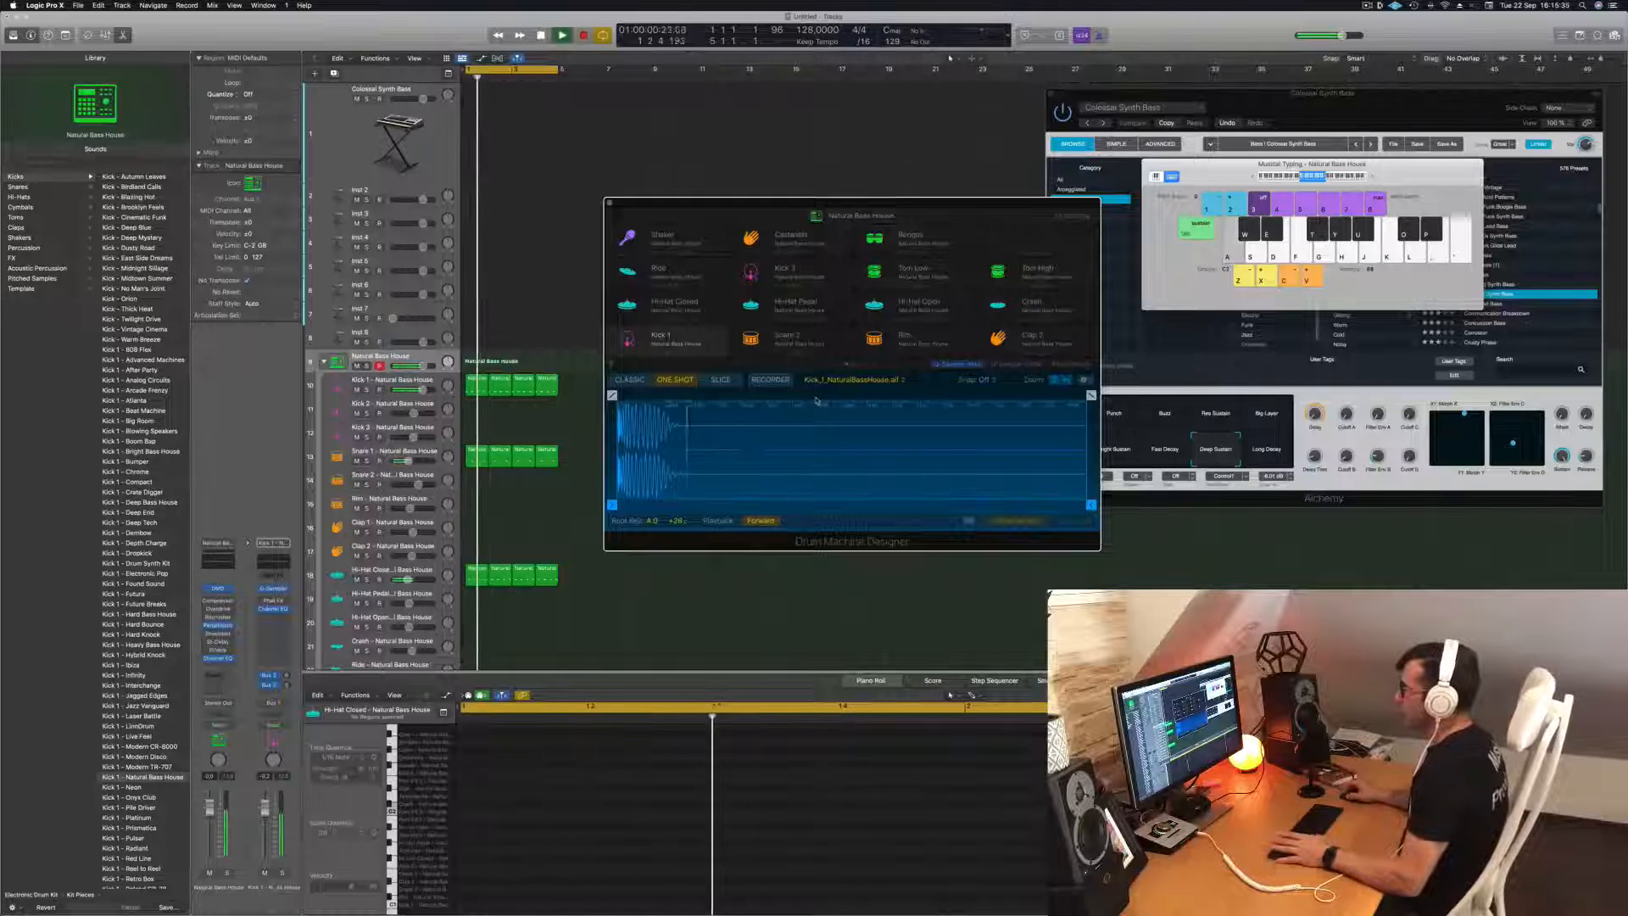
drag(1092, 395, 658, 395)
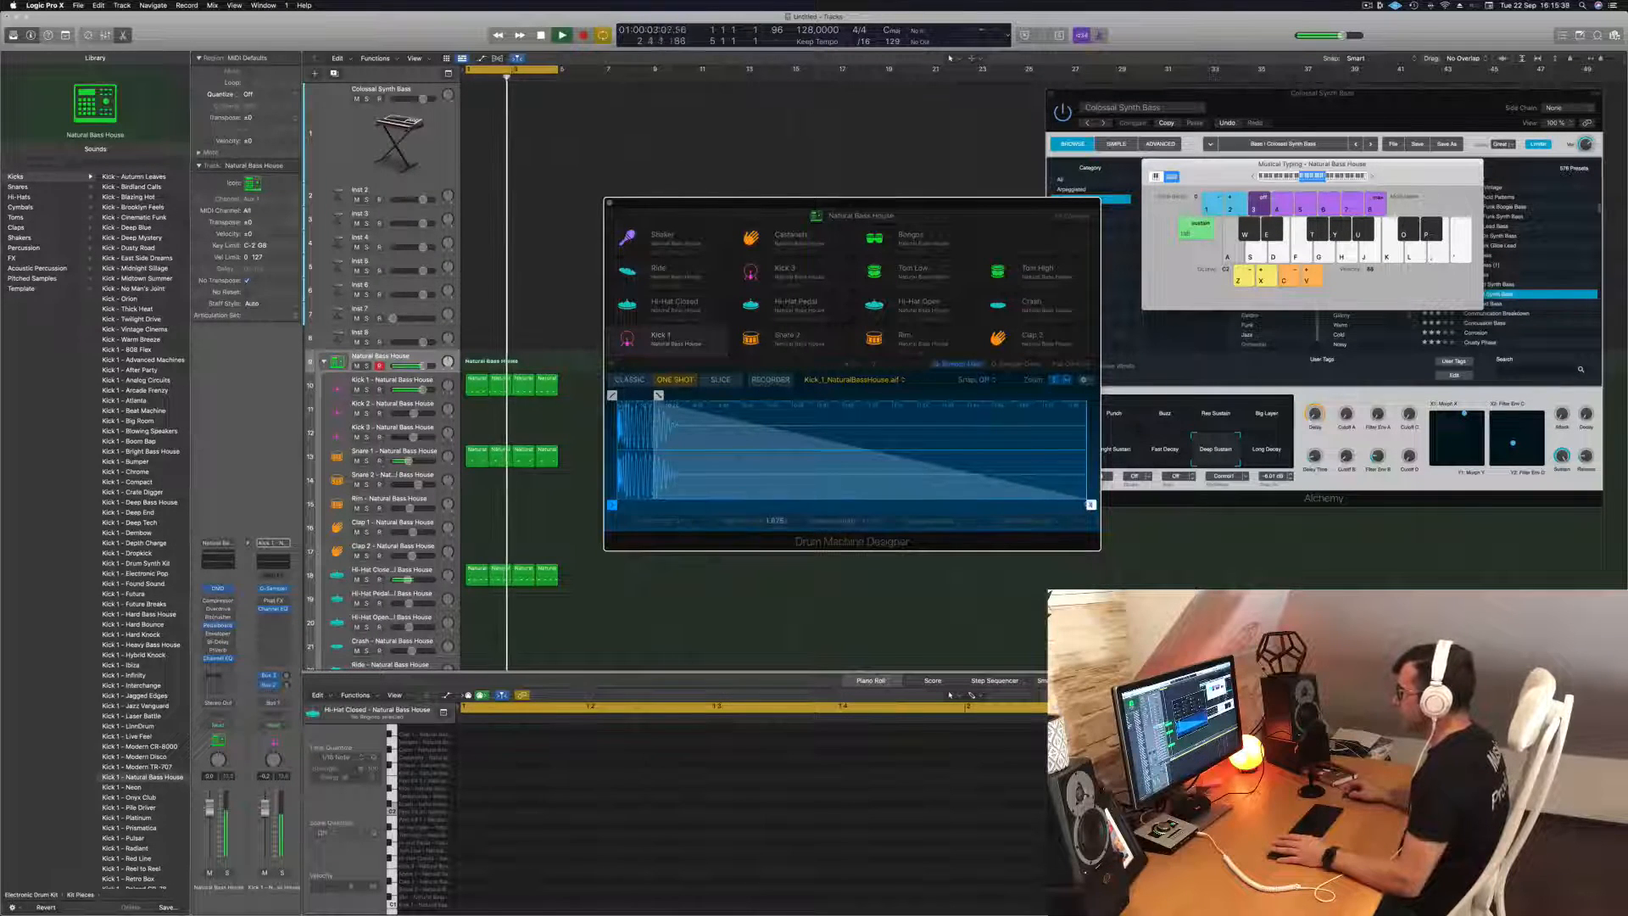
drag(1091, 505, 1068, 504)
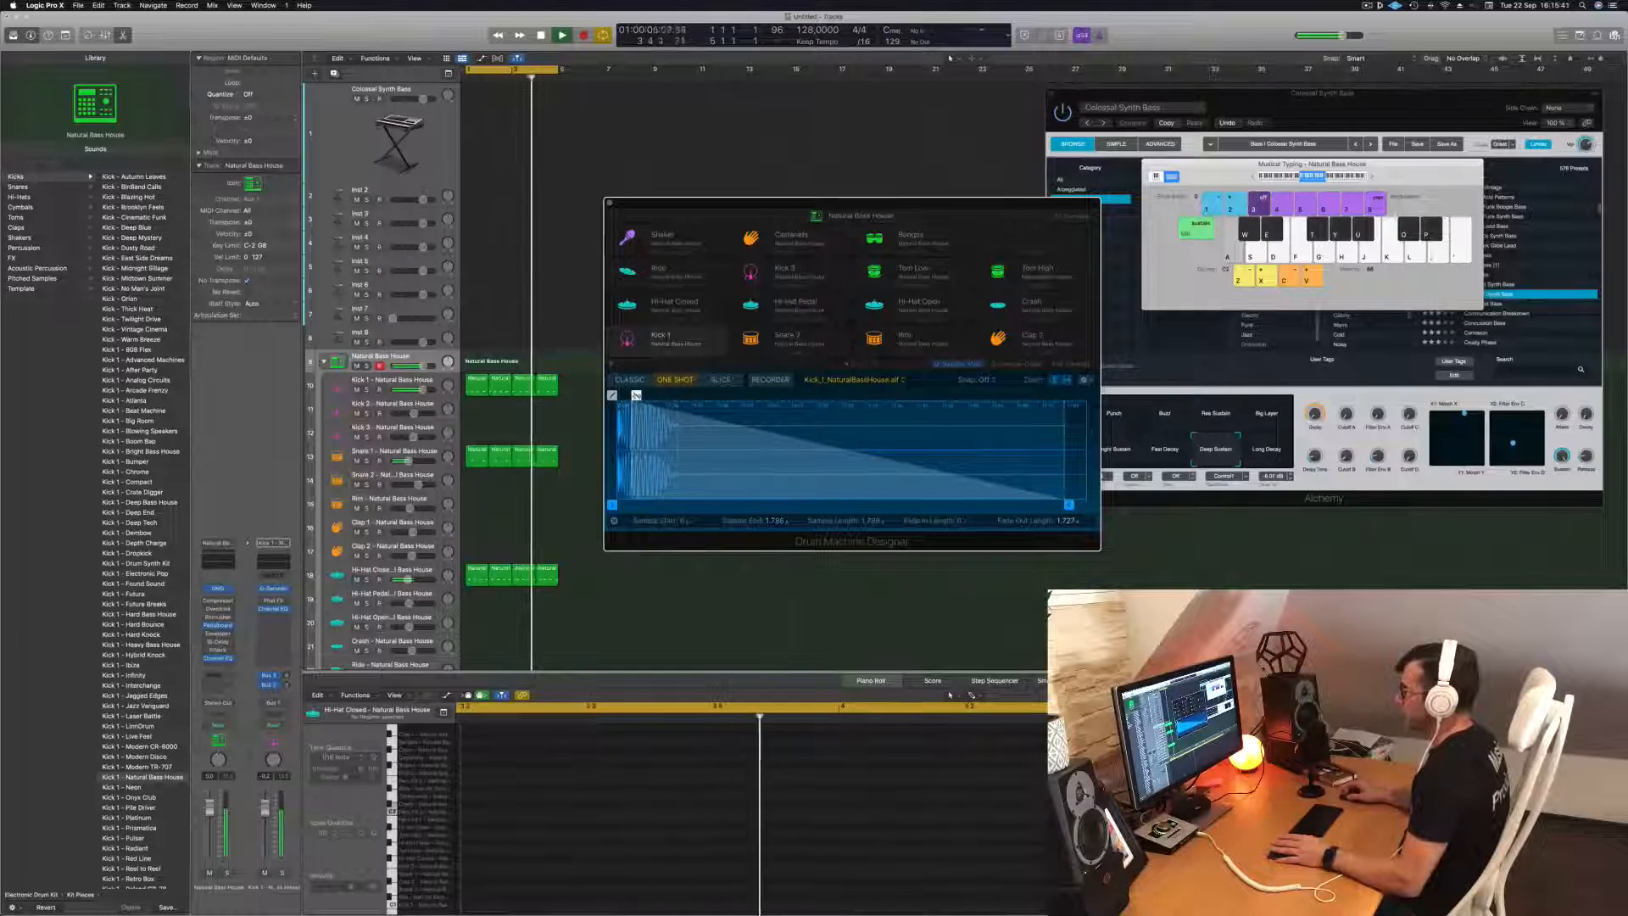
drag(635, 395, 680, 395)
drag(1068, 504, 722, 505)
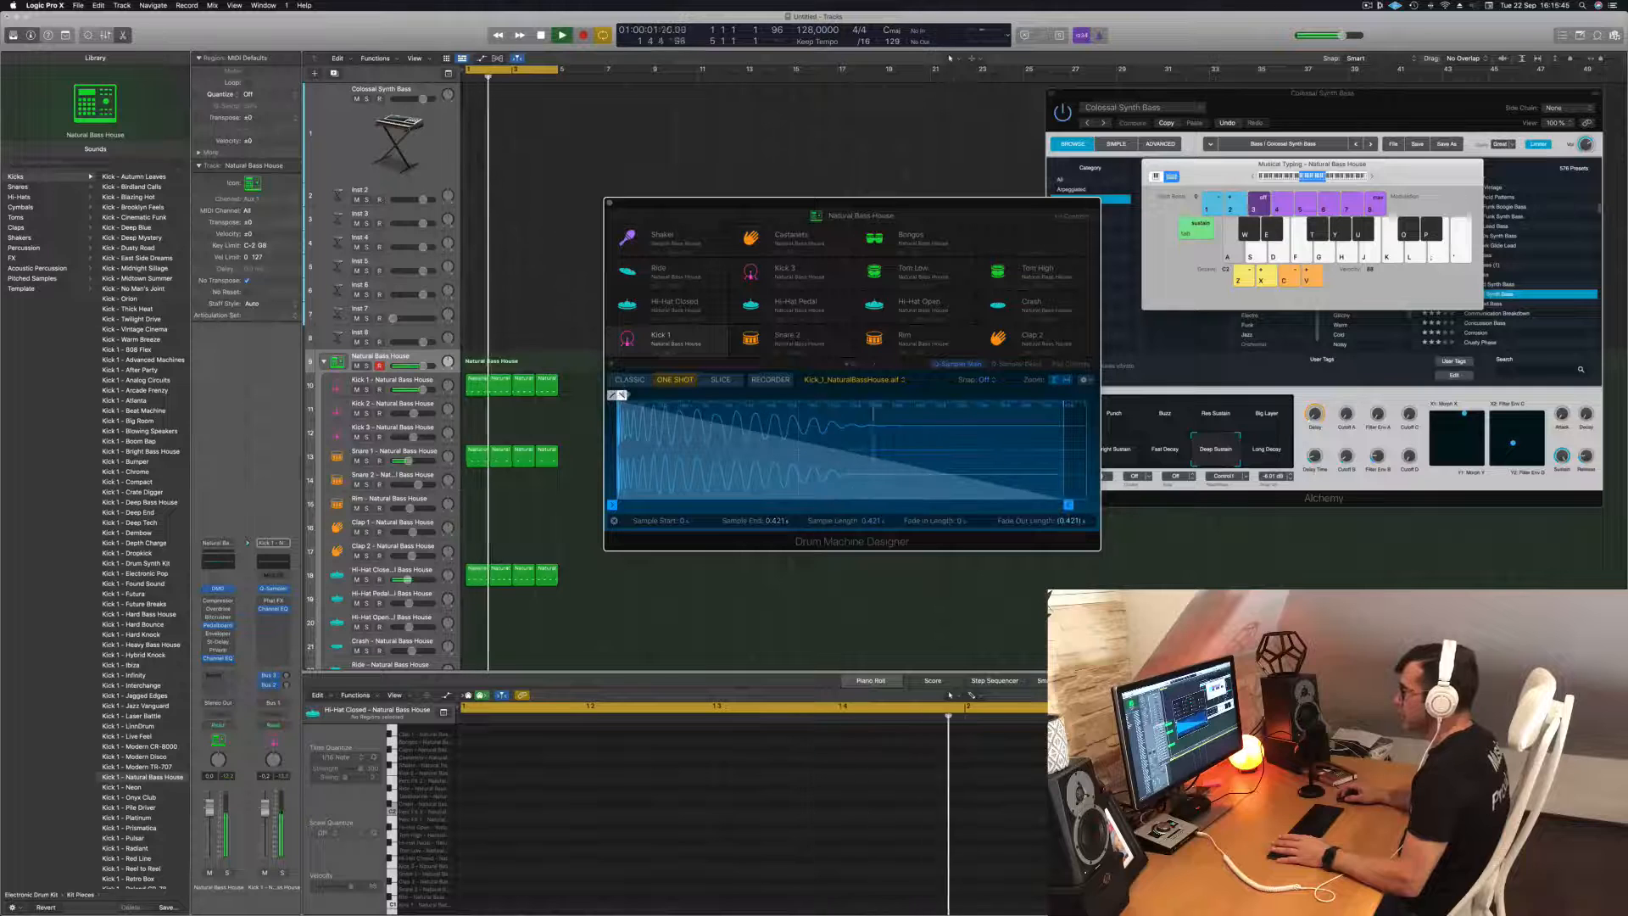
Set the Kick 1 sample's fade-out length to 0.351 s and close its Drum Machine Designer window.
drag(616, 395, 703, 396)
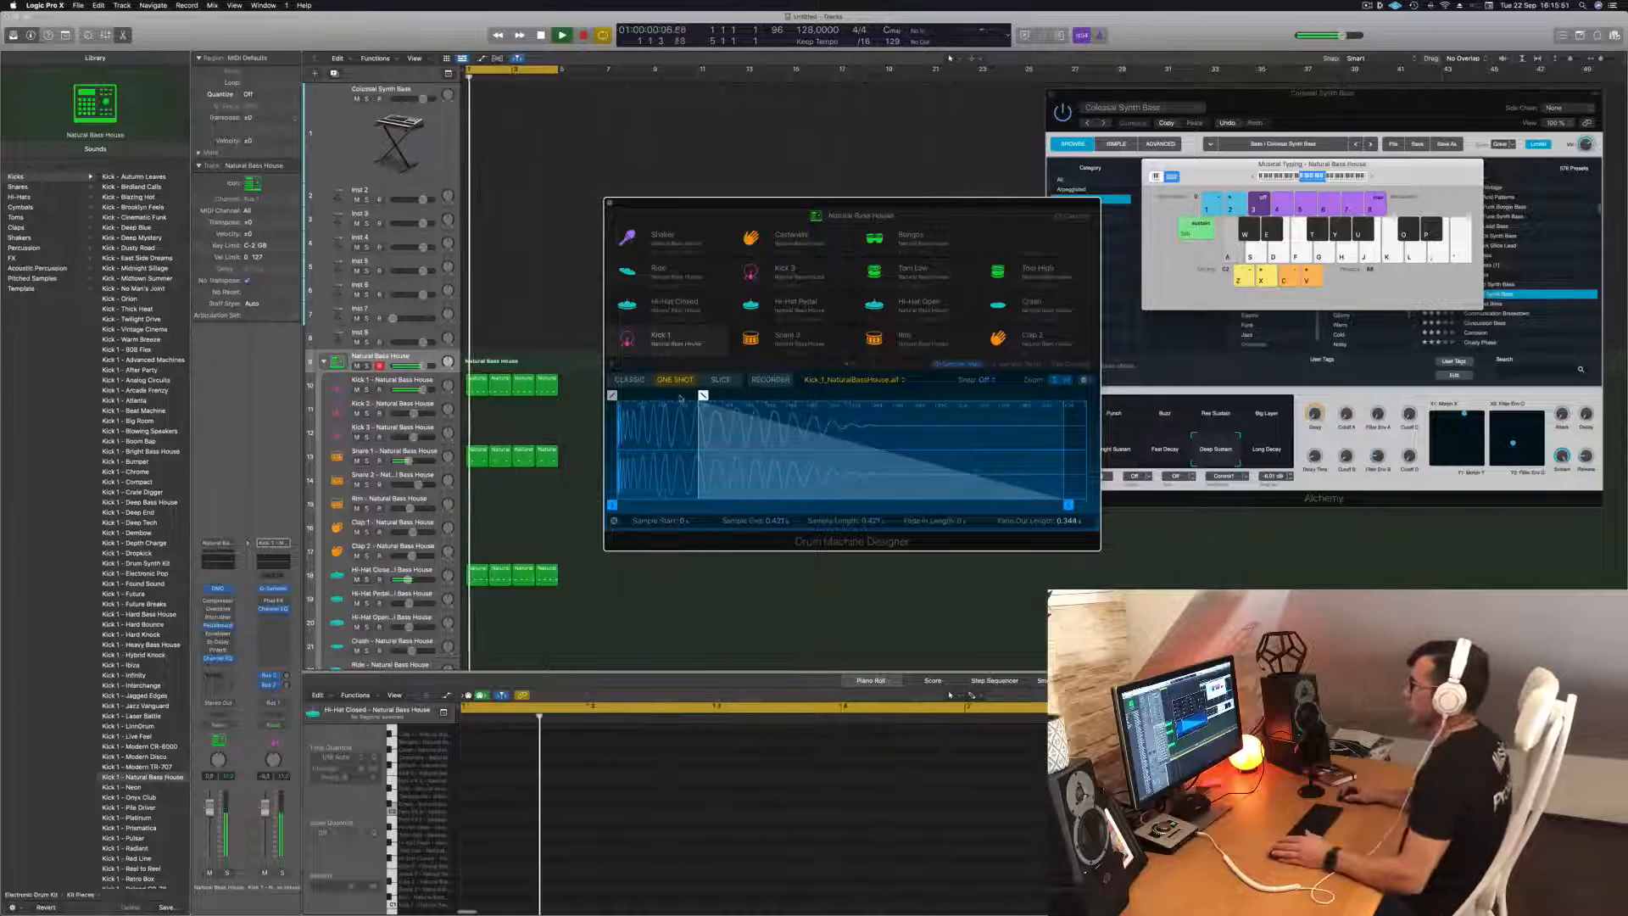
mouse_move(703, 395)
mouse_down()
mouse_move(744, 395)
mouse_move(633, 396)
mouse_move(696, 395)
mouse_up()
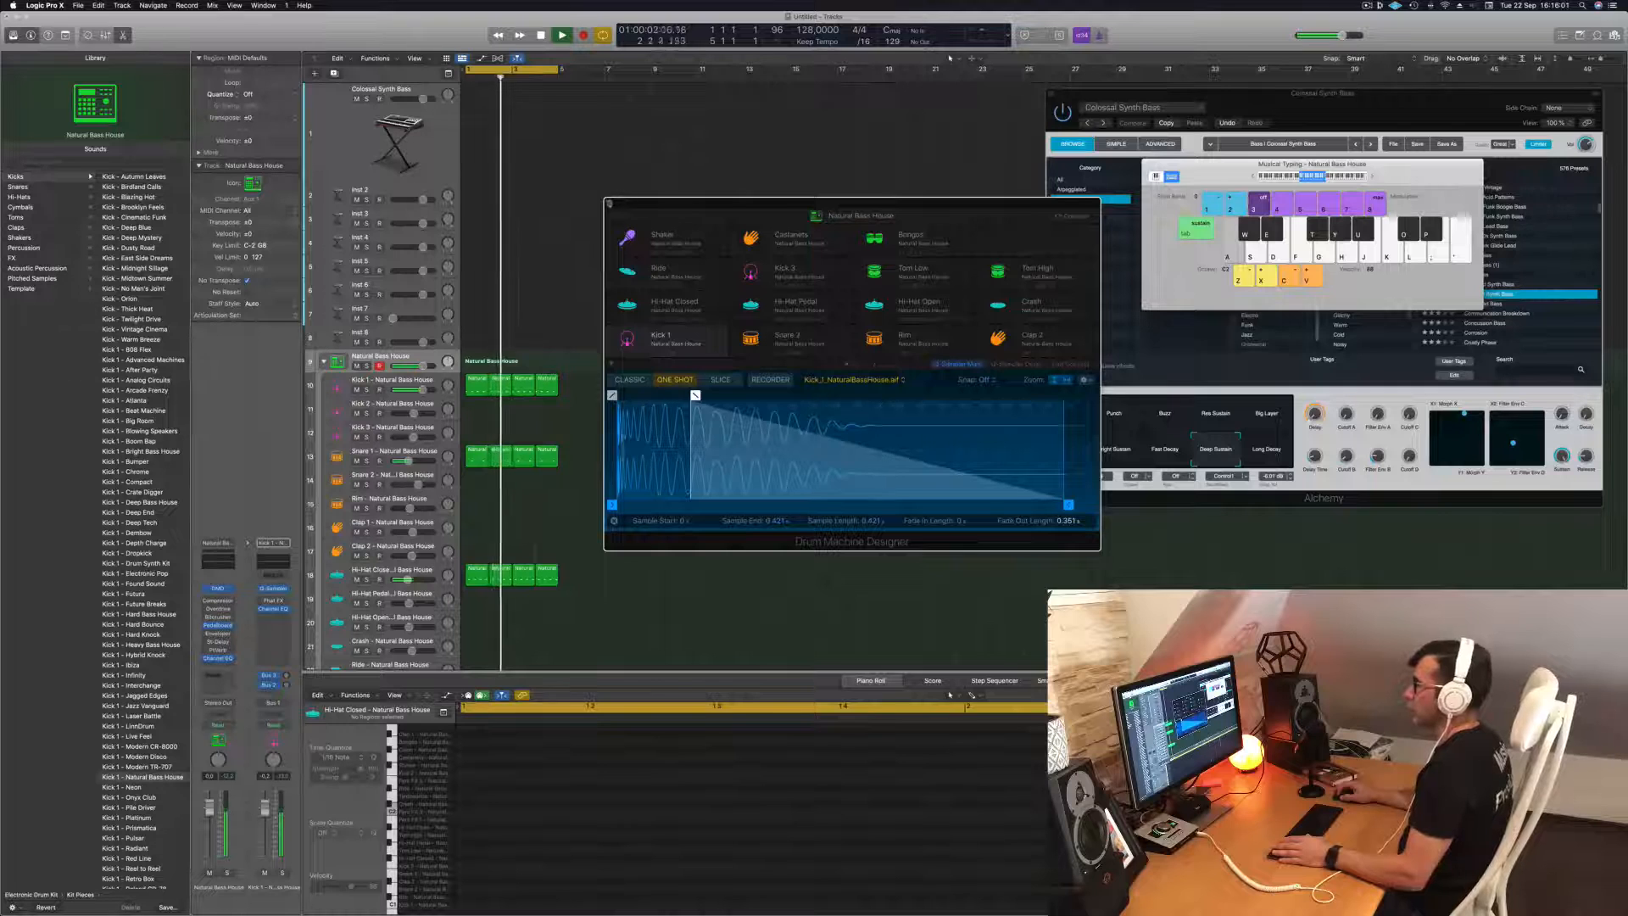
click(610, 204)
key(space)
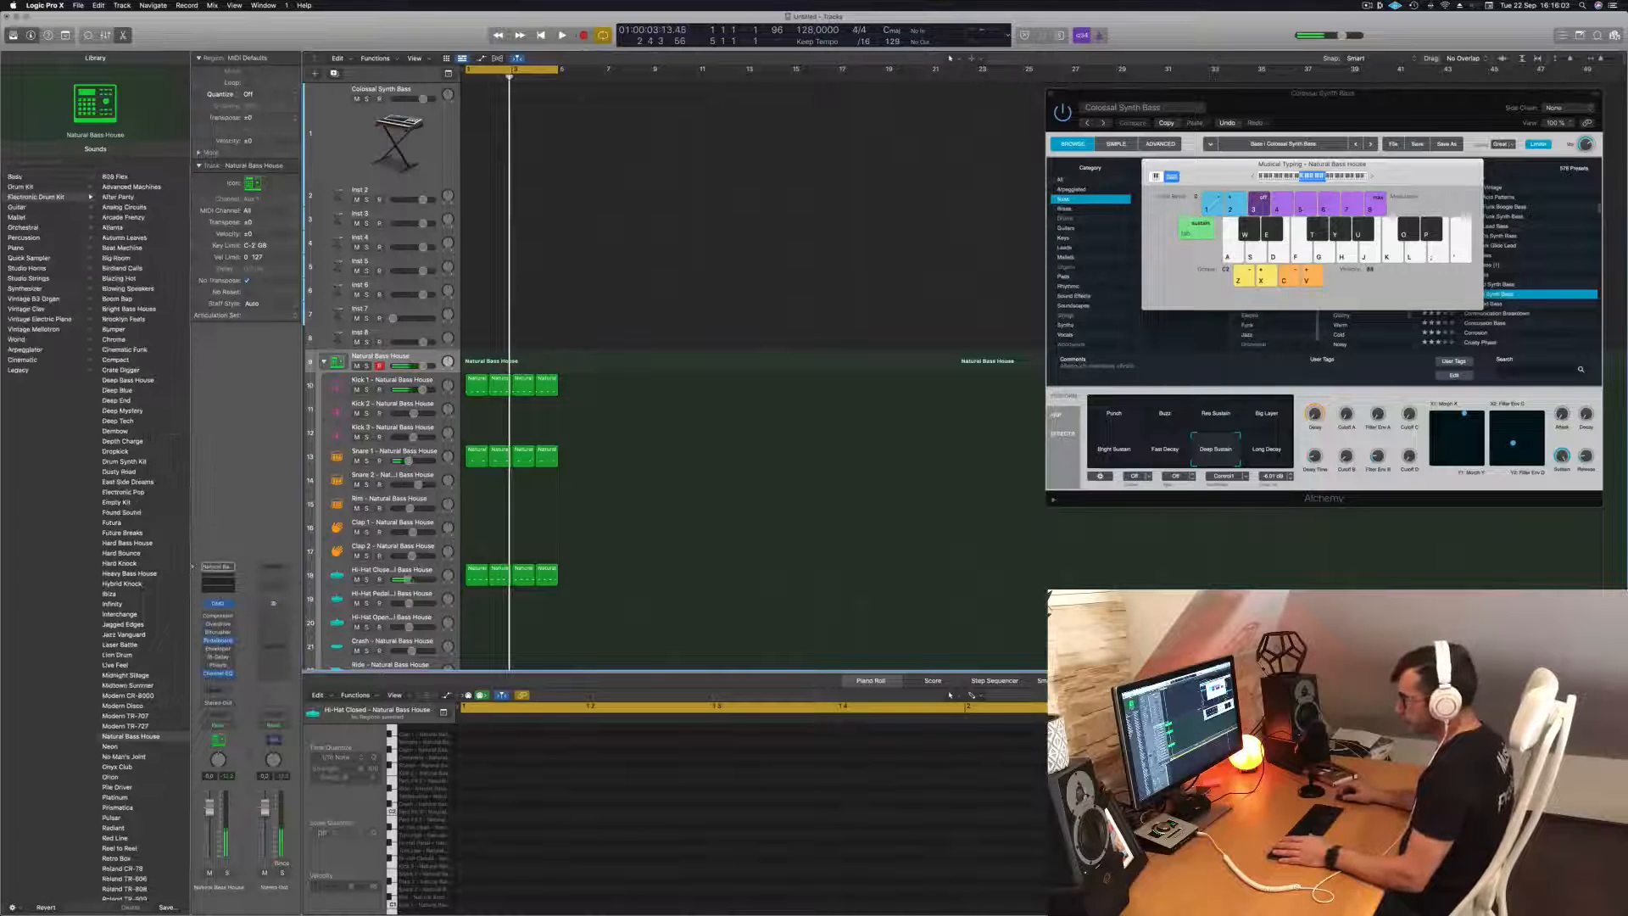
Play the loop with the closed hi-hat track selected, and reopen Drum Machine Designer from the Natural Bass House kit track.
click(417, 567)
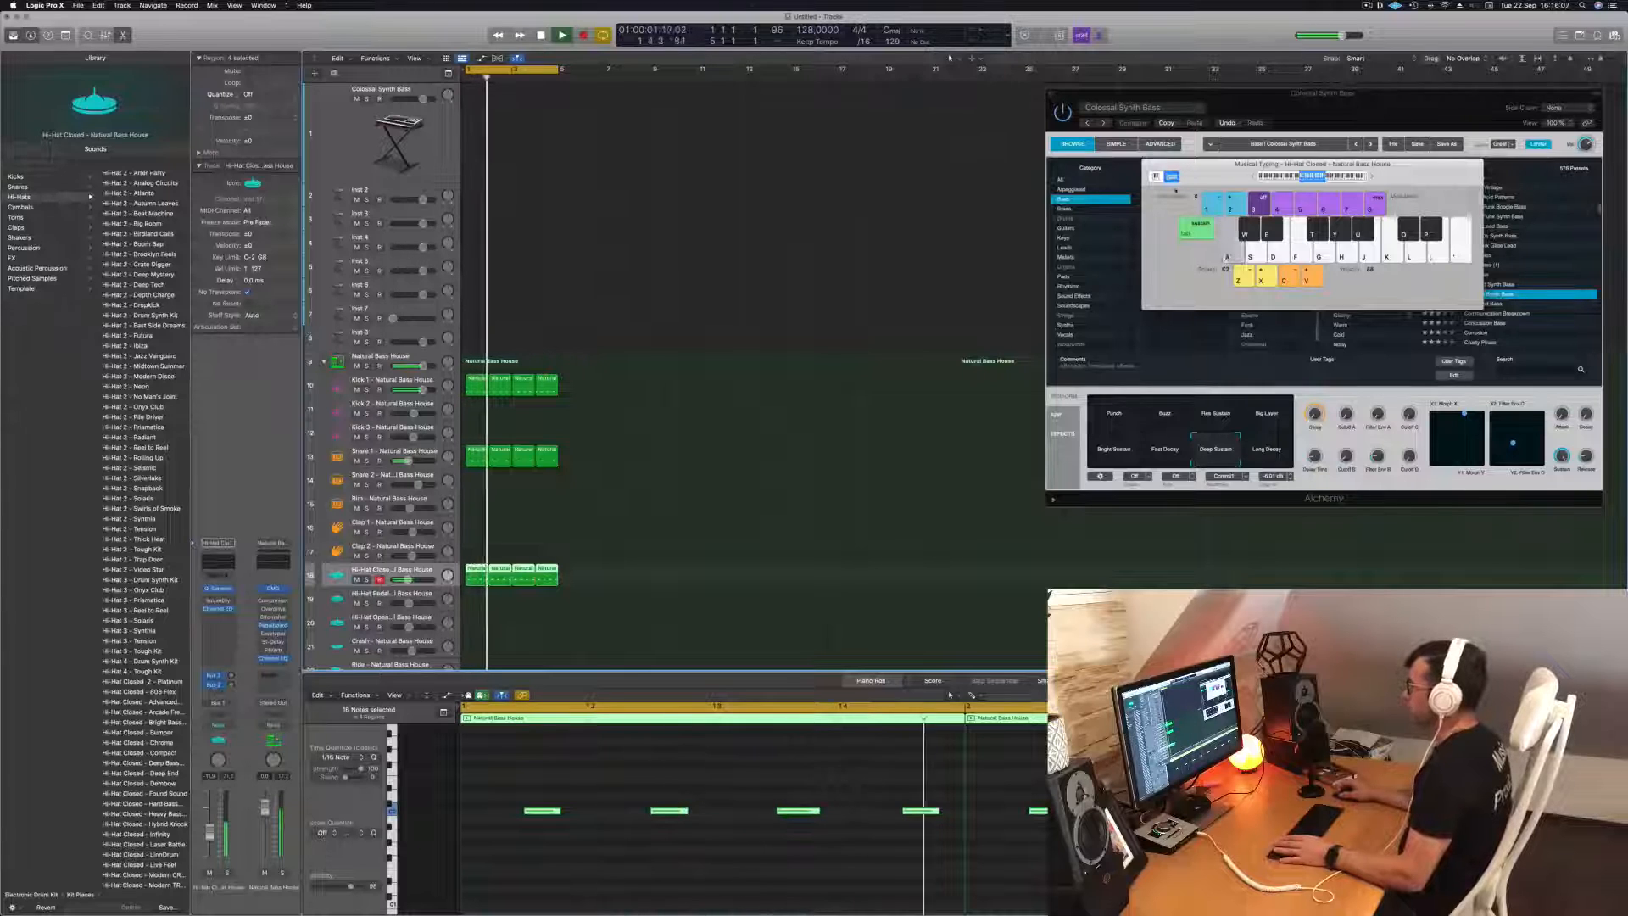
key(space)
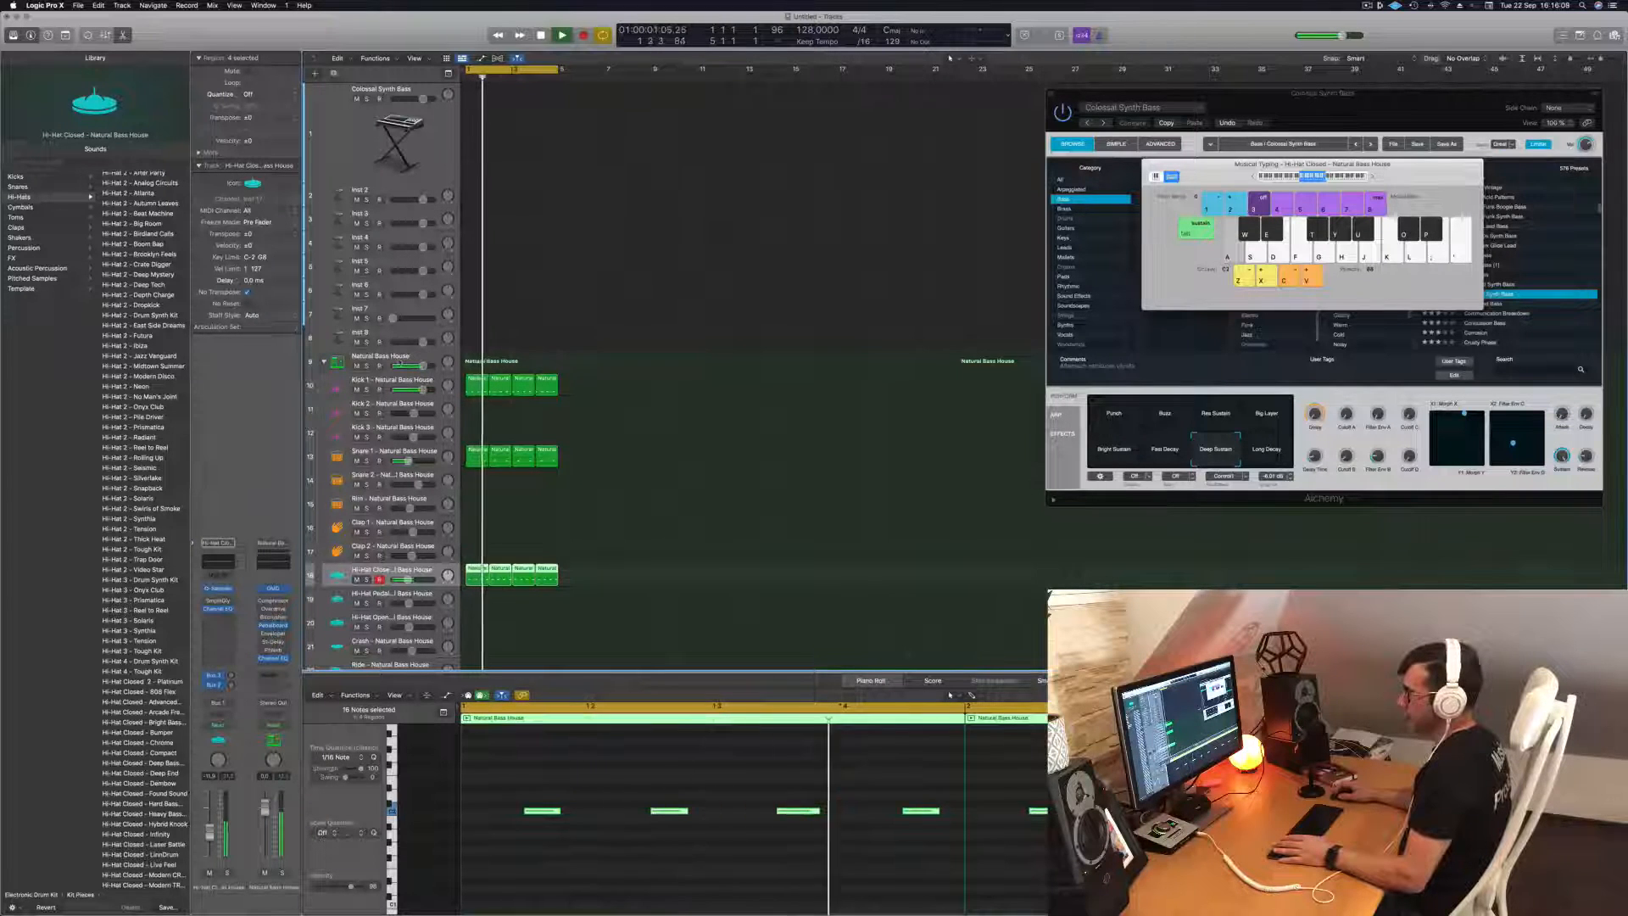
click(373, 361)
key(a)
click(219, 604)
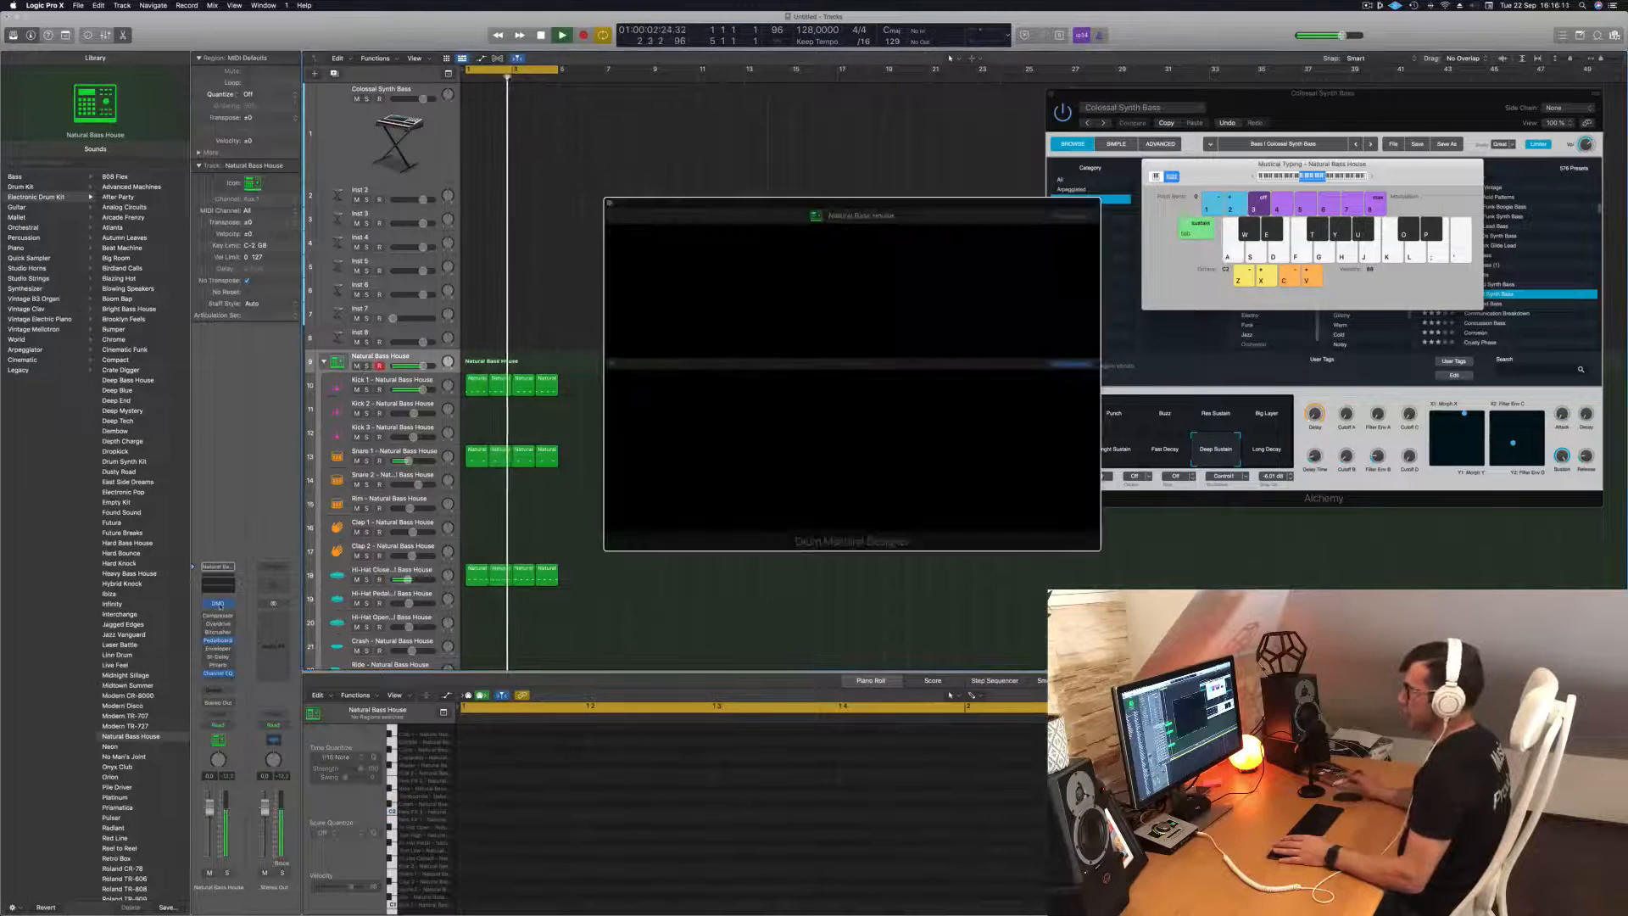
drag(849, 212, 926, 201)
key(space)
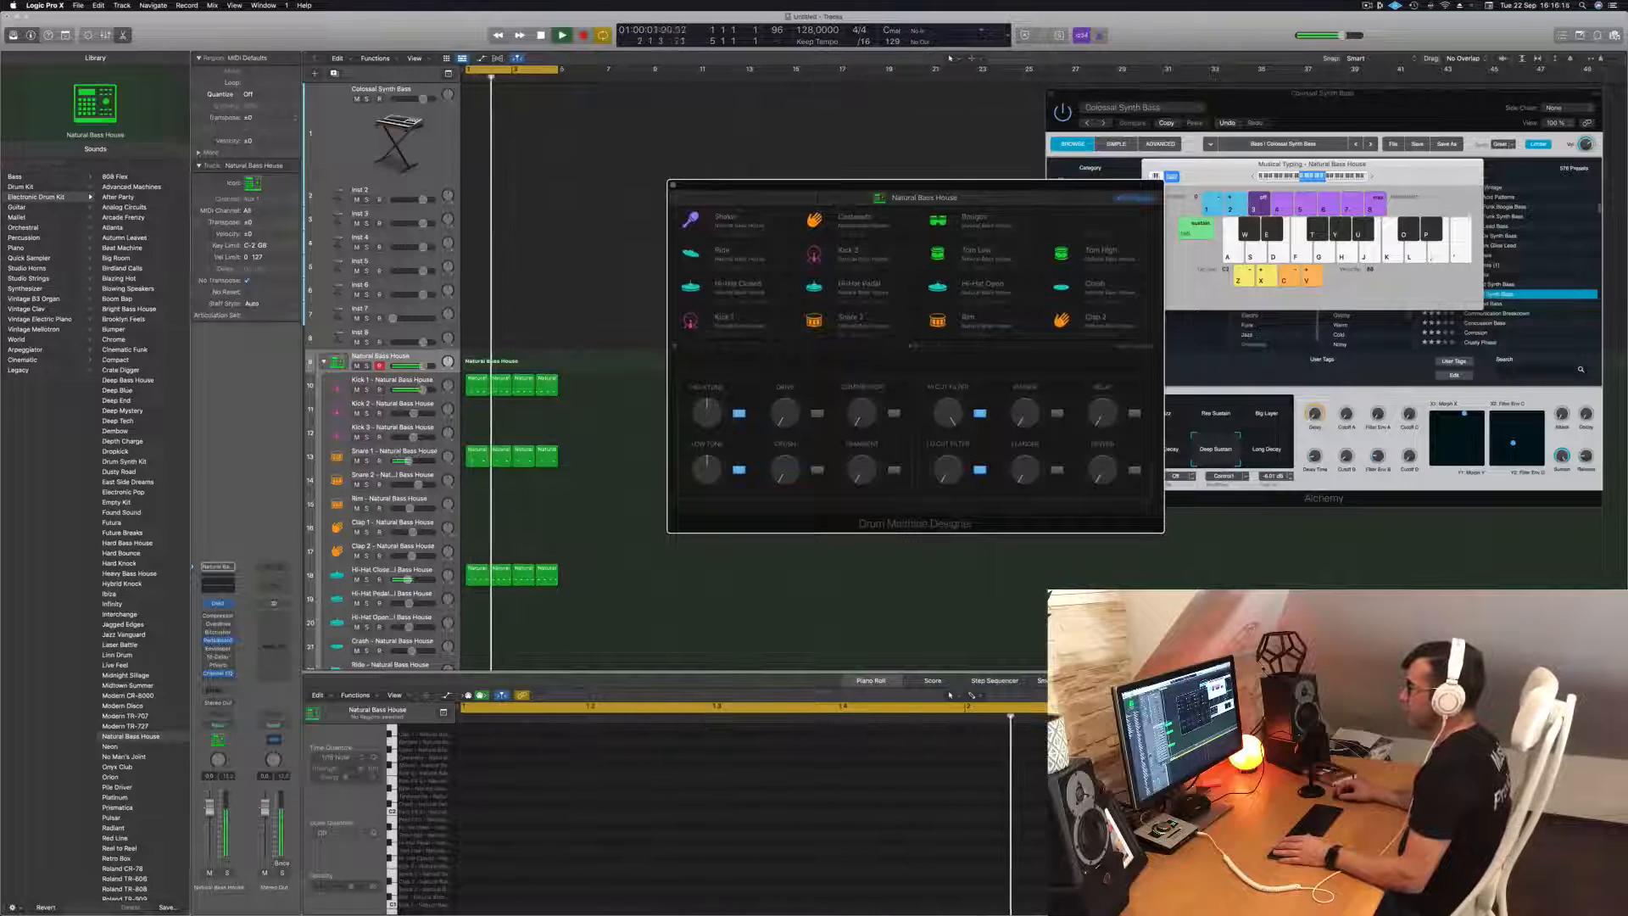
Examine the Snare 1 sample in Drum Machine Designer while listening to the loop.
click(426, 454)
key(space)
key(space)
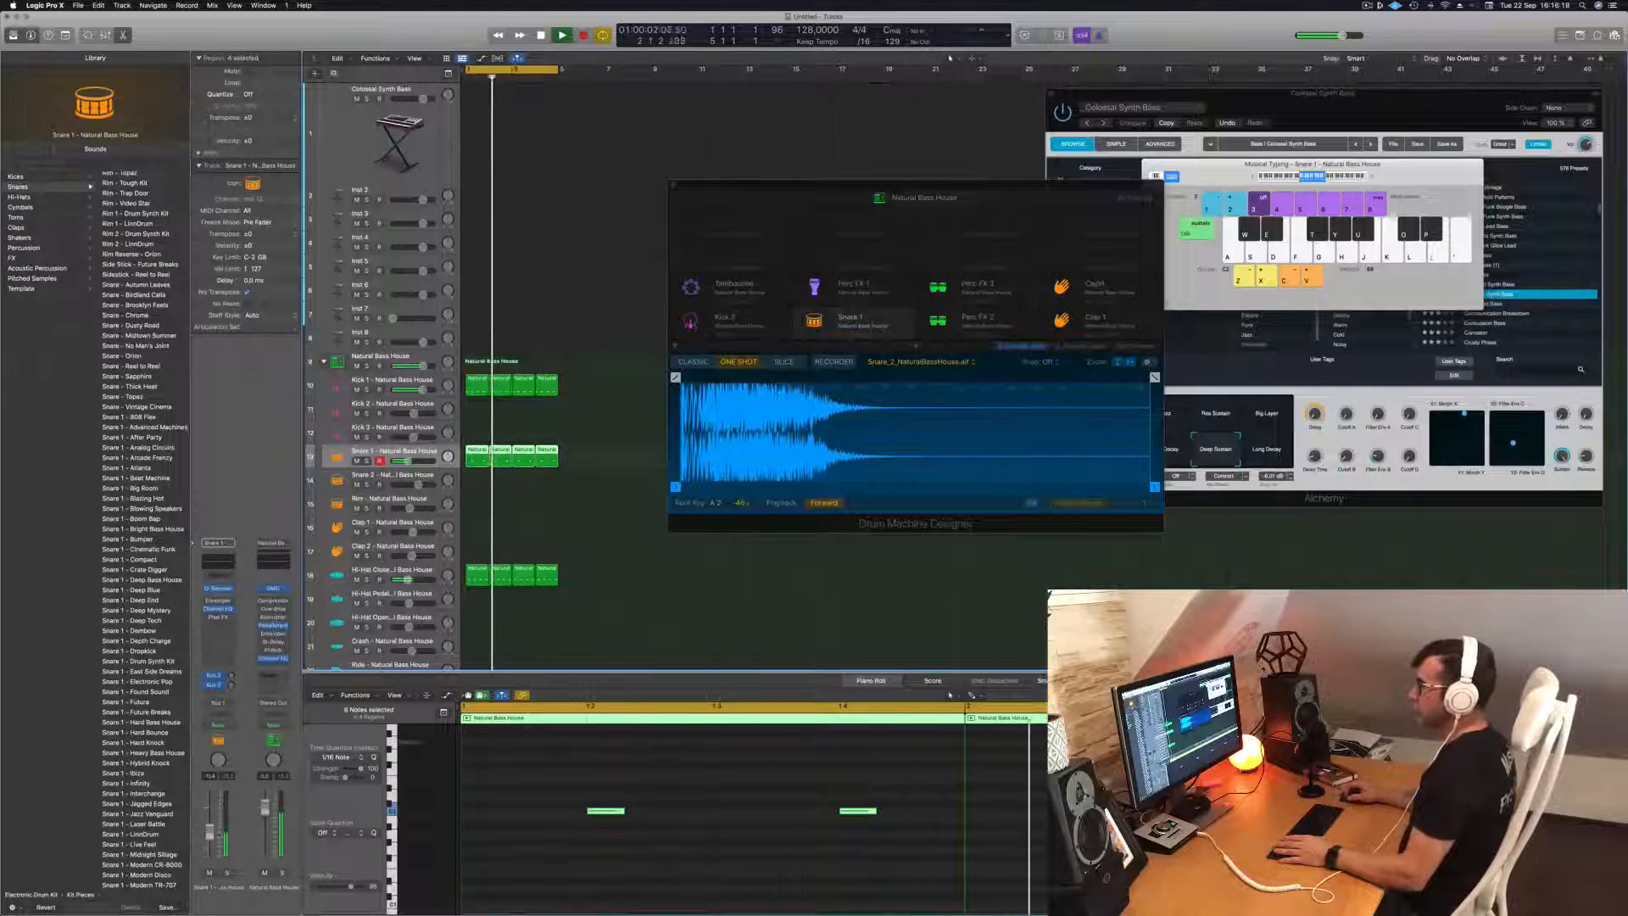
Shorten the closed hi-hat sample to about 0.13 s and give it a fade-out of about 0.114 s.
click(419, 572)
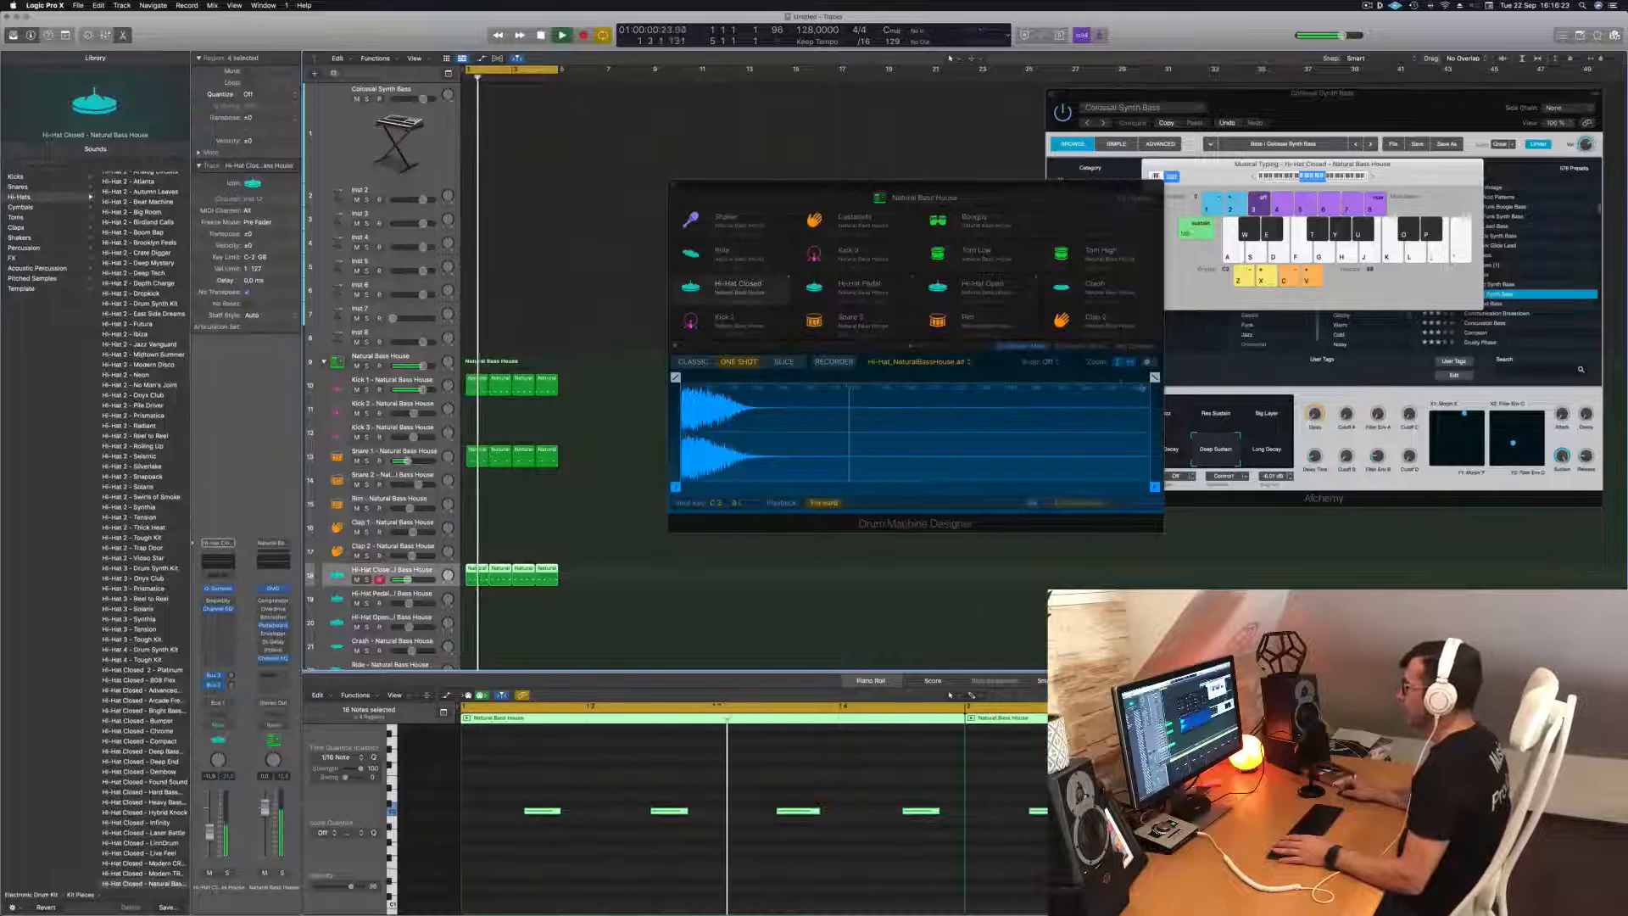
drag(1155, 376, 723, 378)
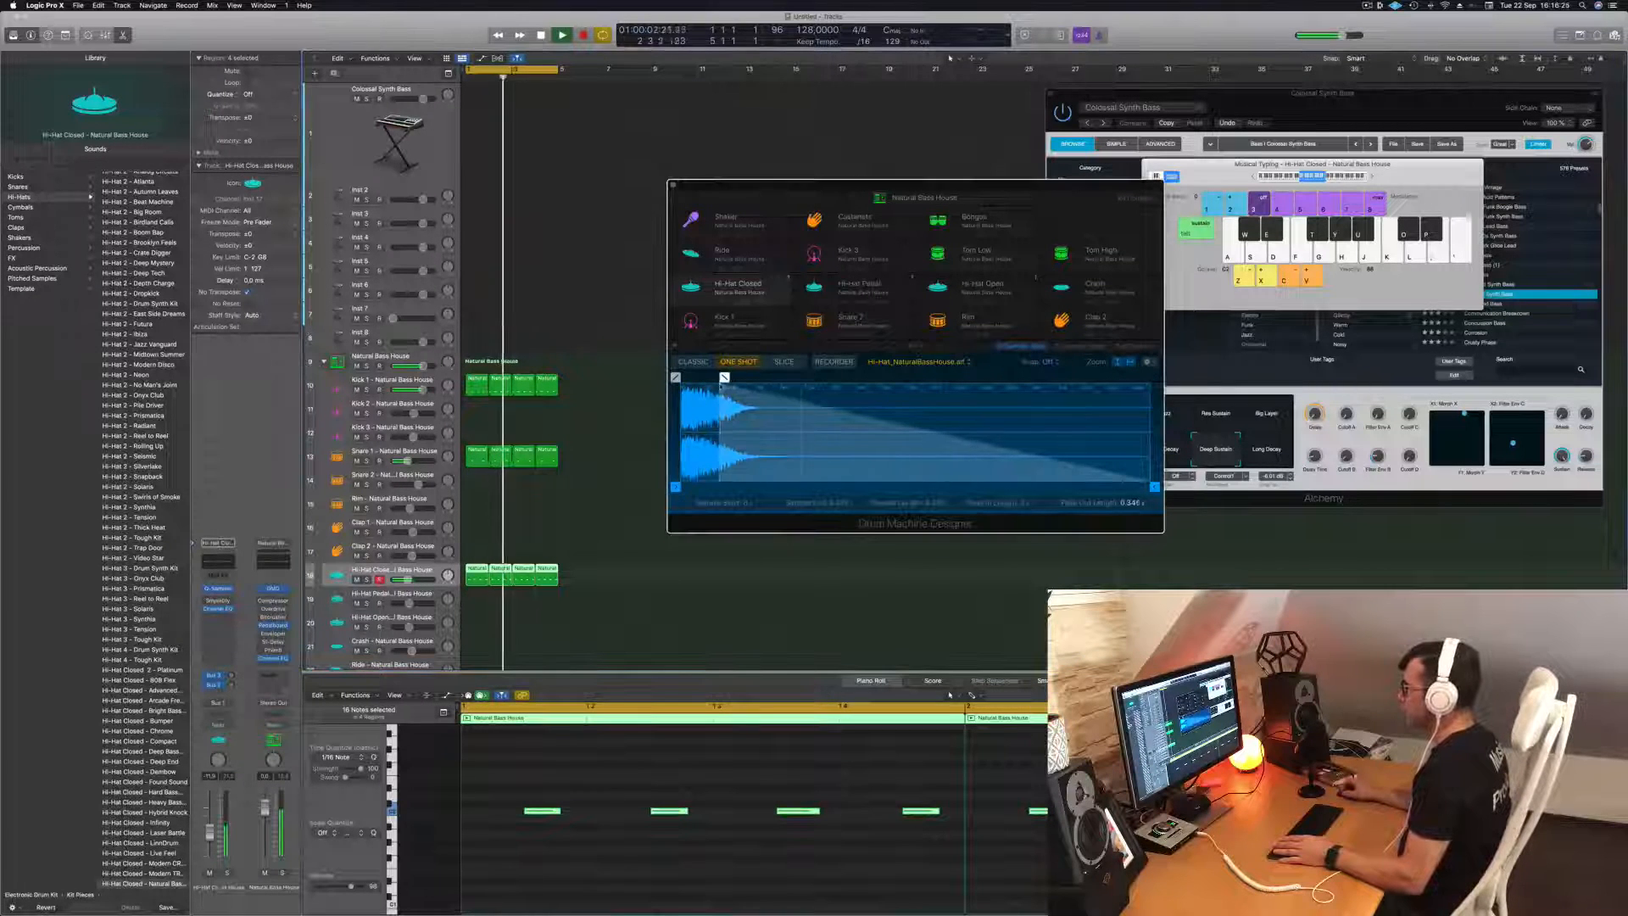
drag(1154, 486, 841, 486)
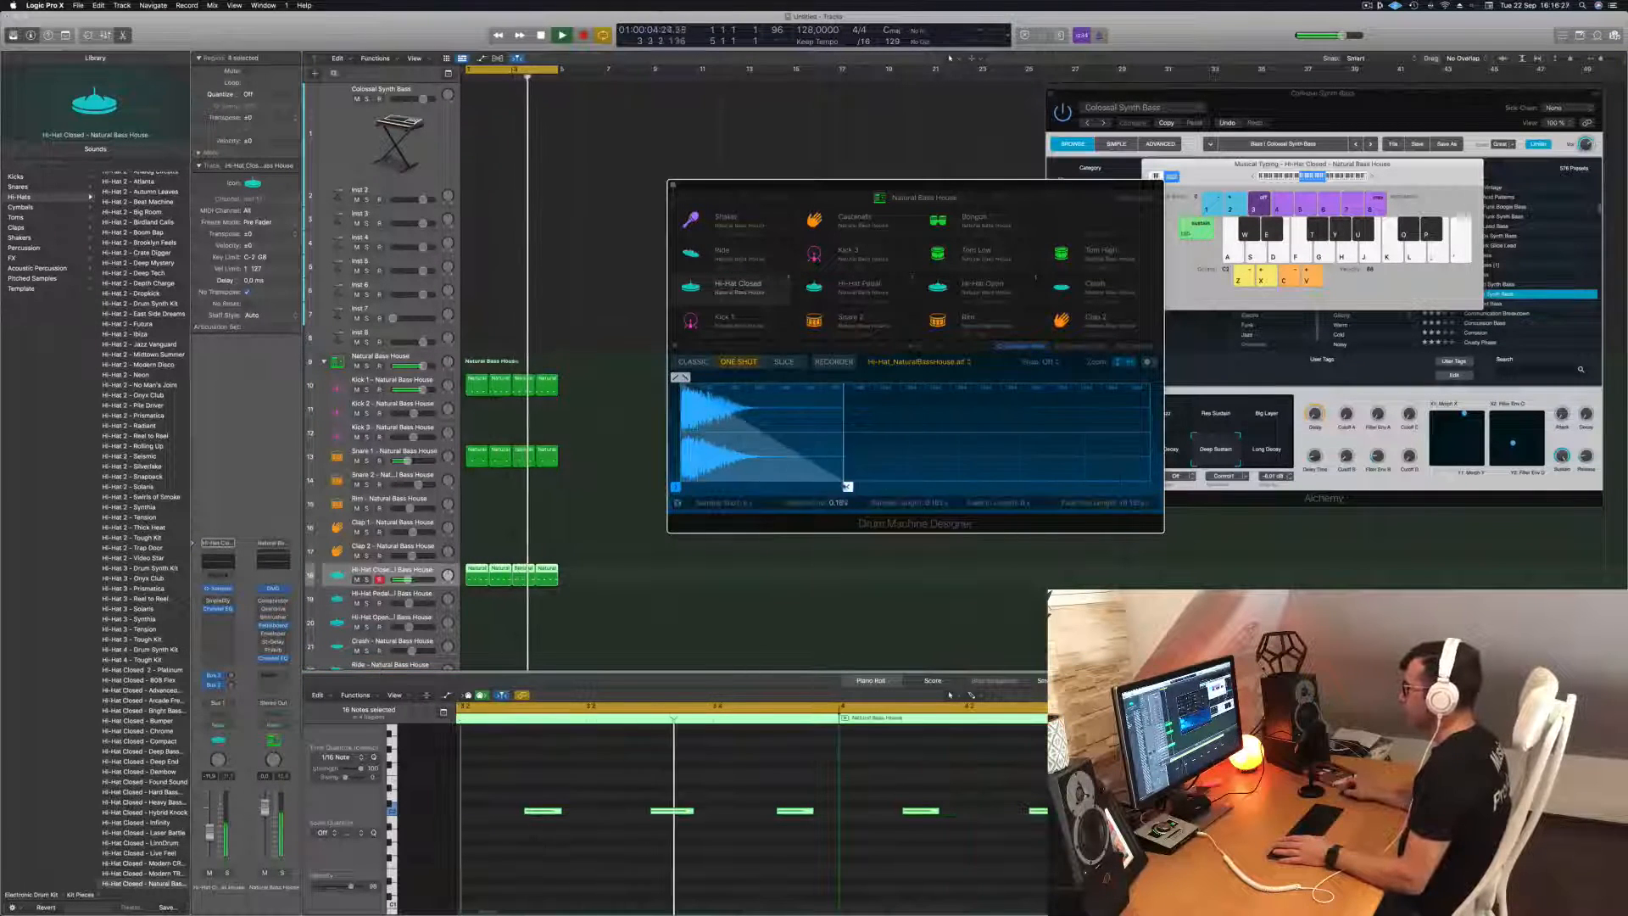
drag(681, 377, 736, 378)
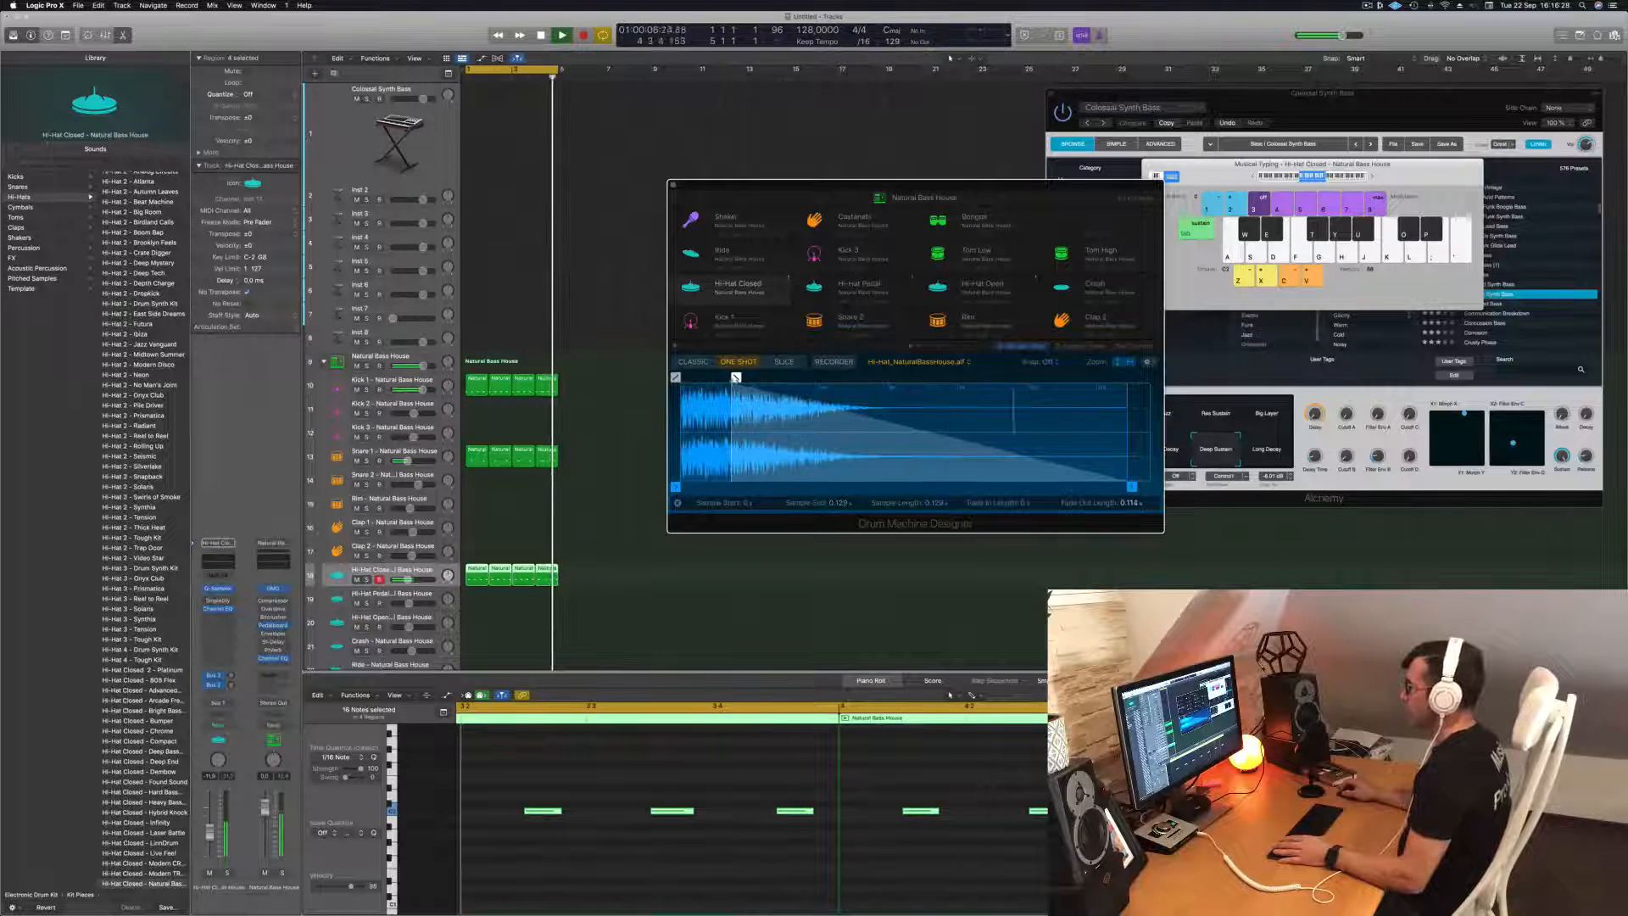
drag(956, 183, 953, 112)
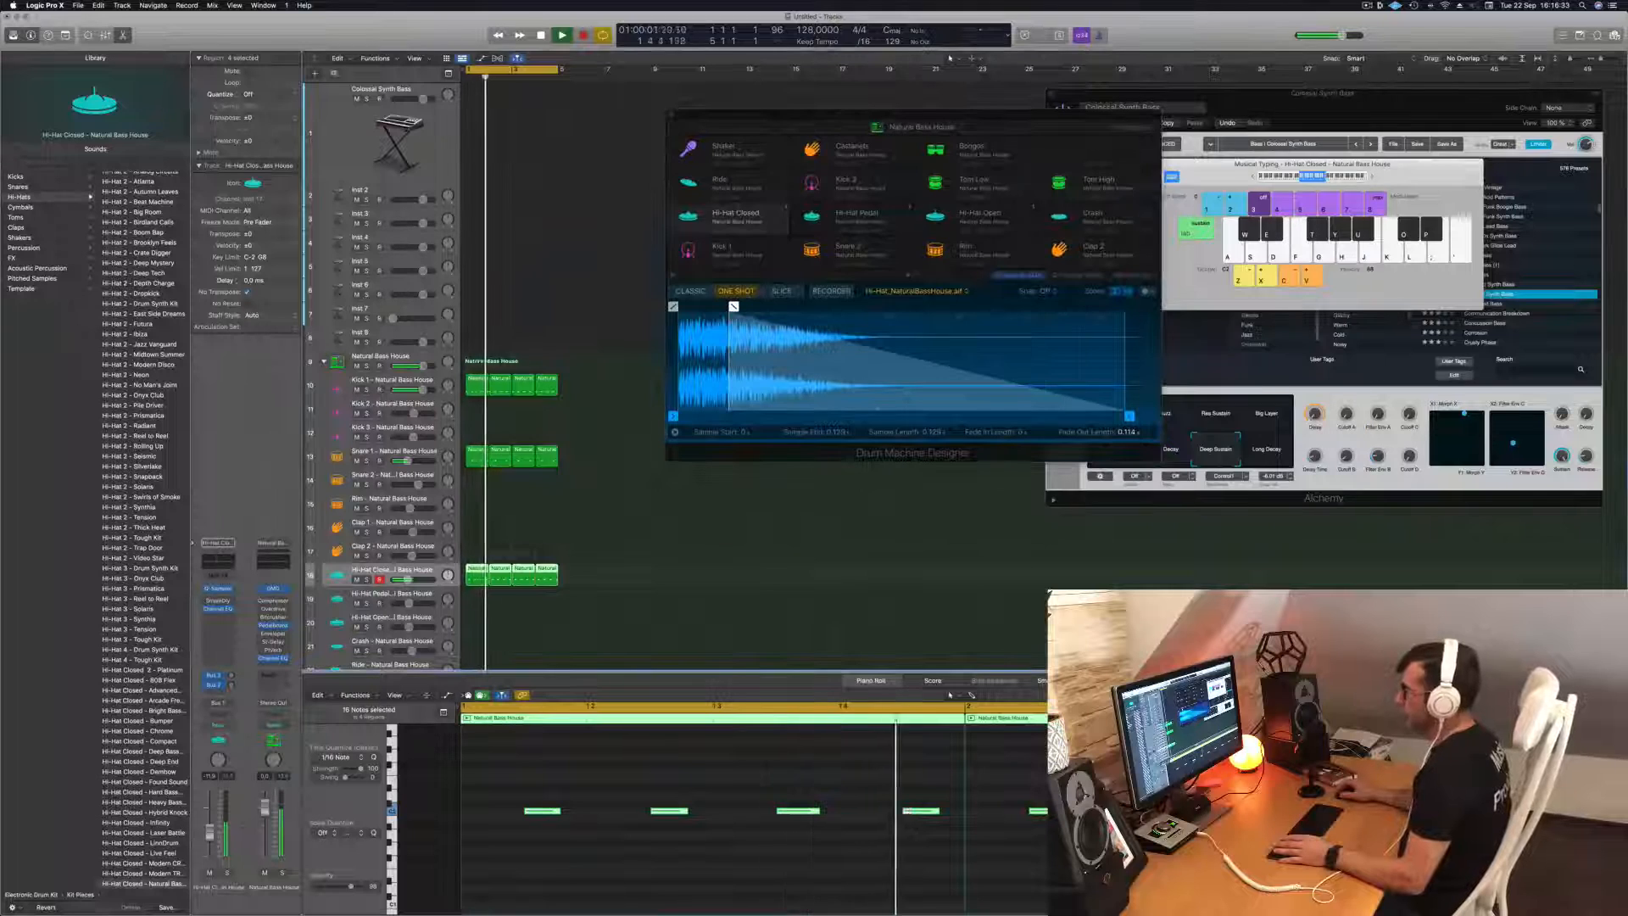
Cut the closed hi-hat in its Channel EQ by 14.9 dB at 4440 Hz using the 2500 Hz band.
click(217, 609)
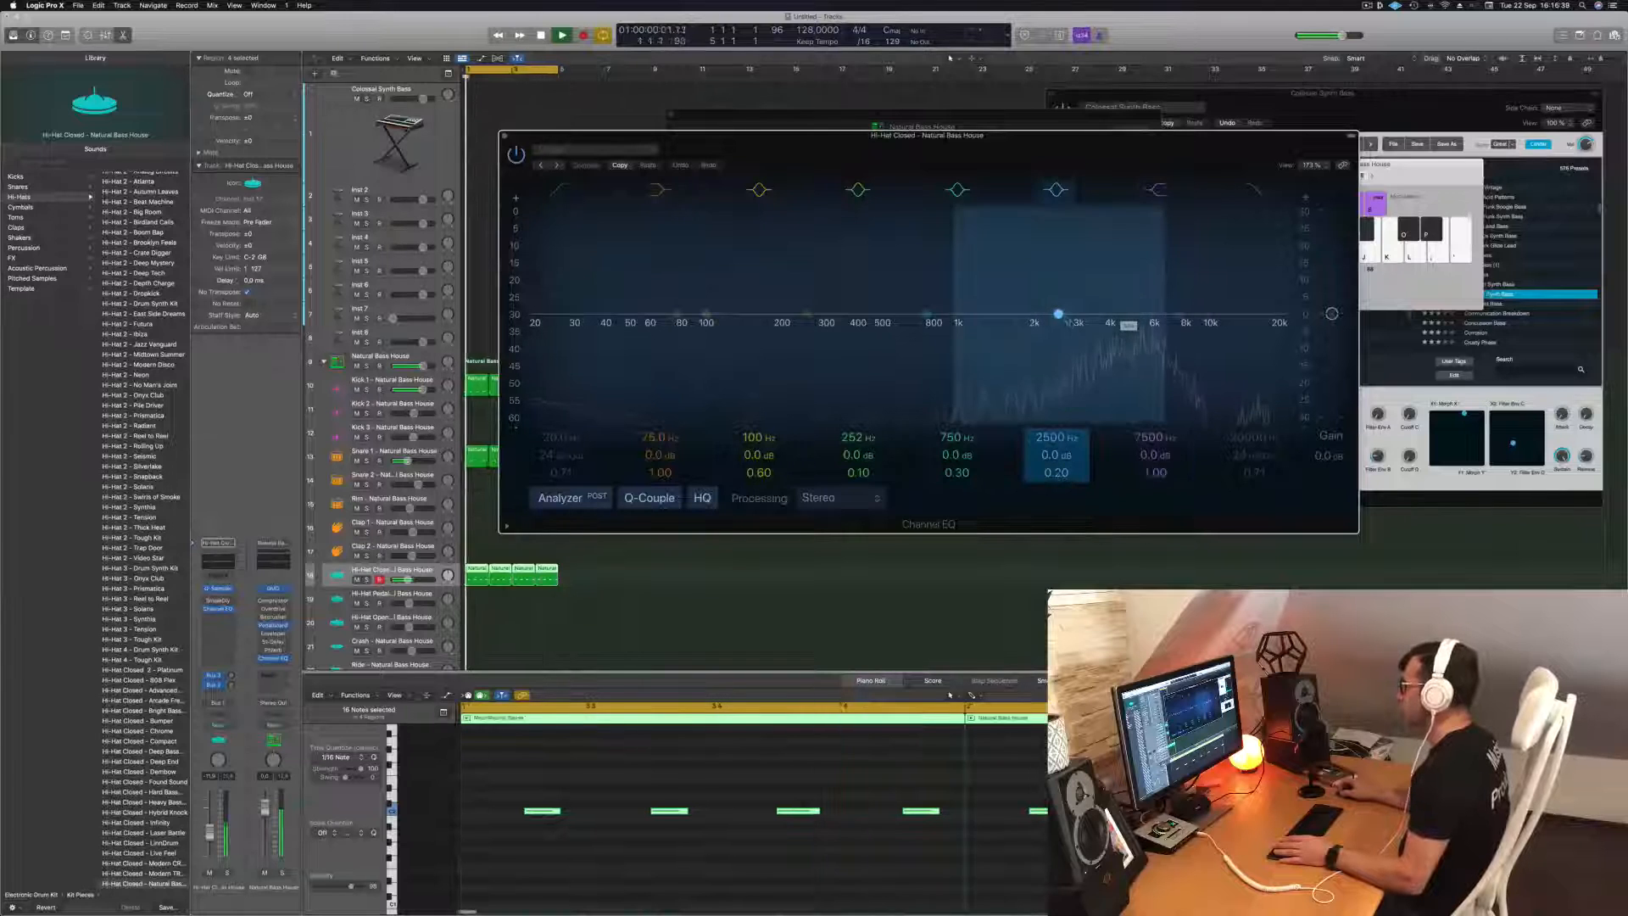
drag(1119, 322, 1109, 359)
key(space)
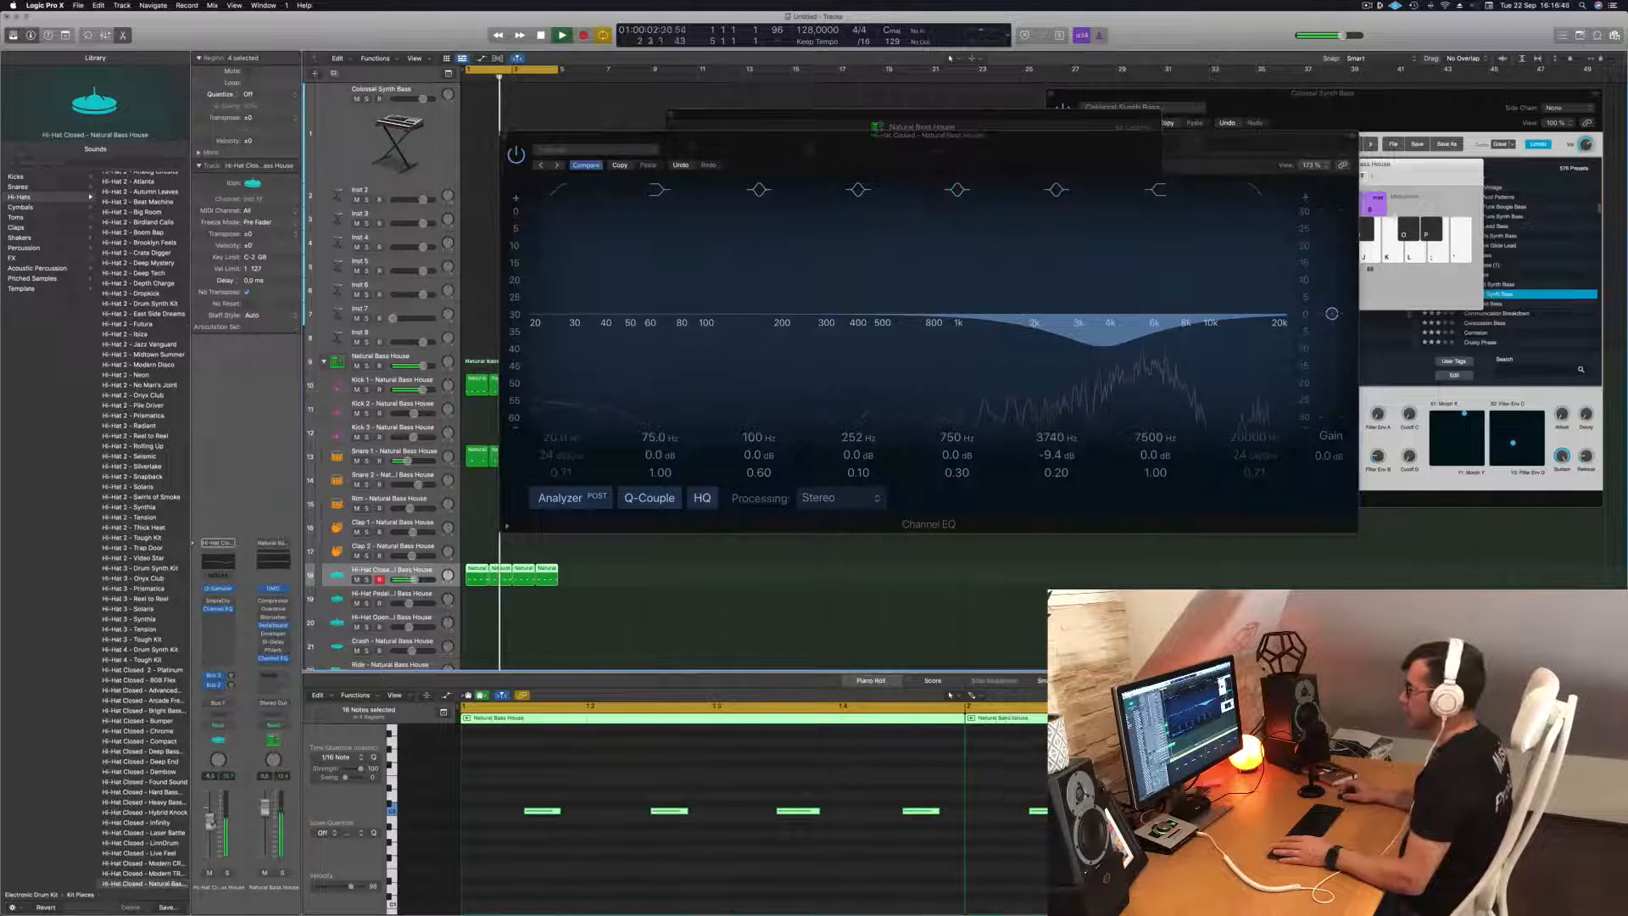
drag(1103, 347, 1120, 375)
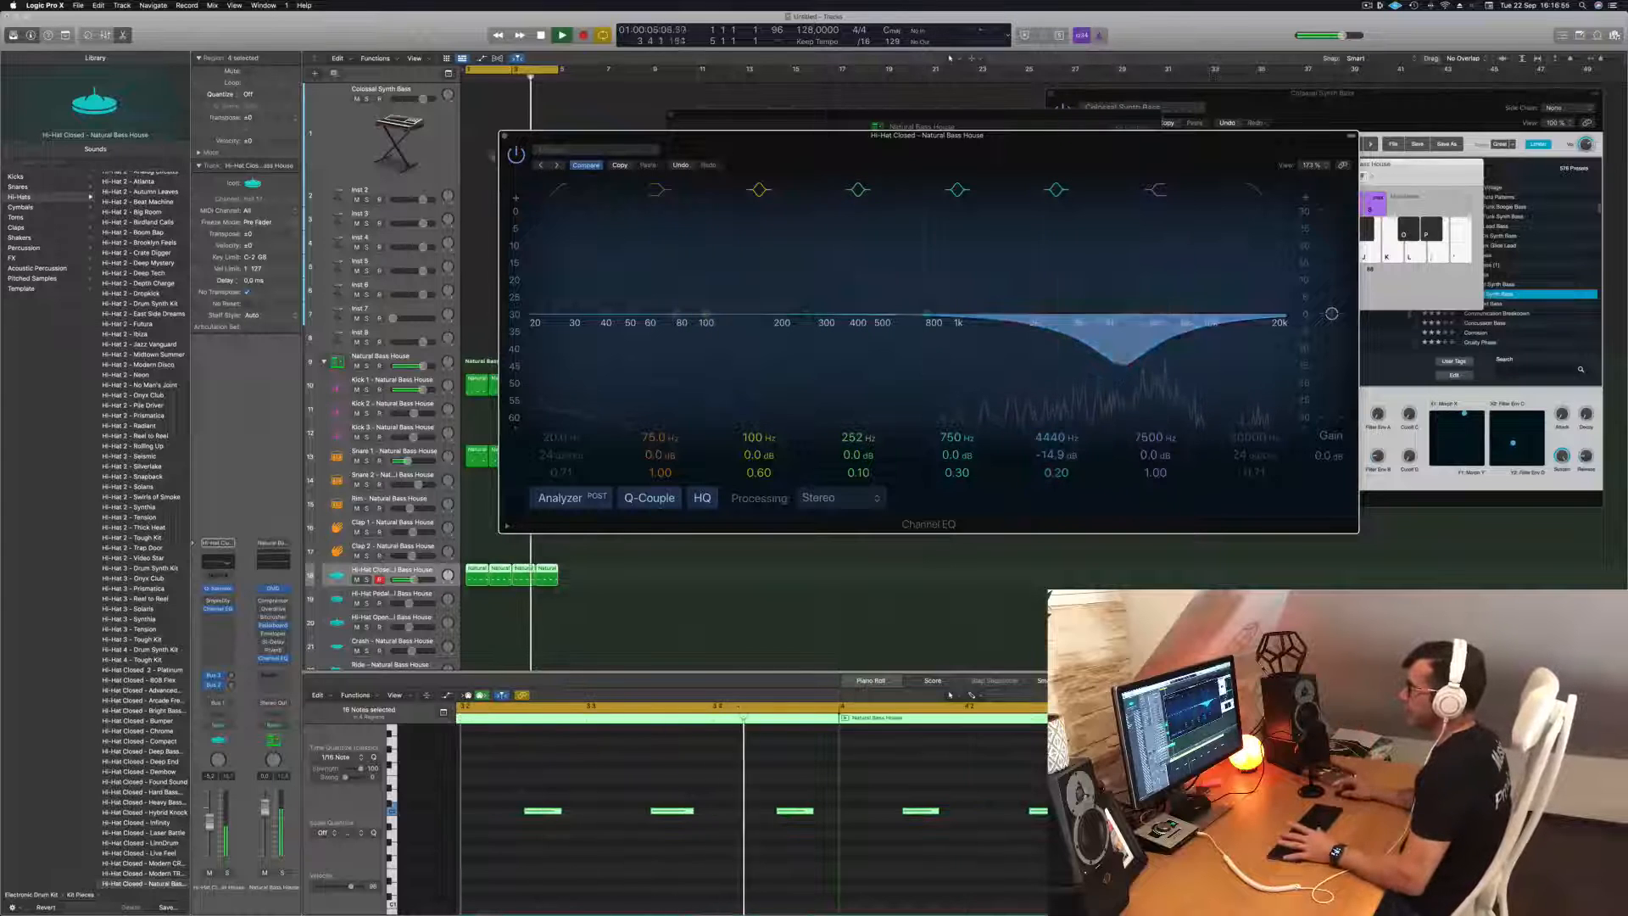
Enable the closed hi-hat EQ's low cut, raise its frequency to about 400 Hz, and close the EQ.
click(560, 190)
drag(570, 319, 839, 290)
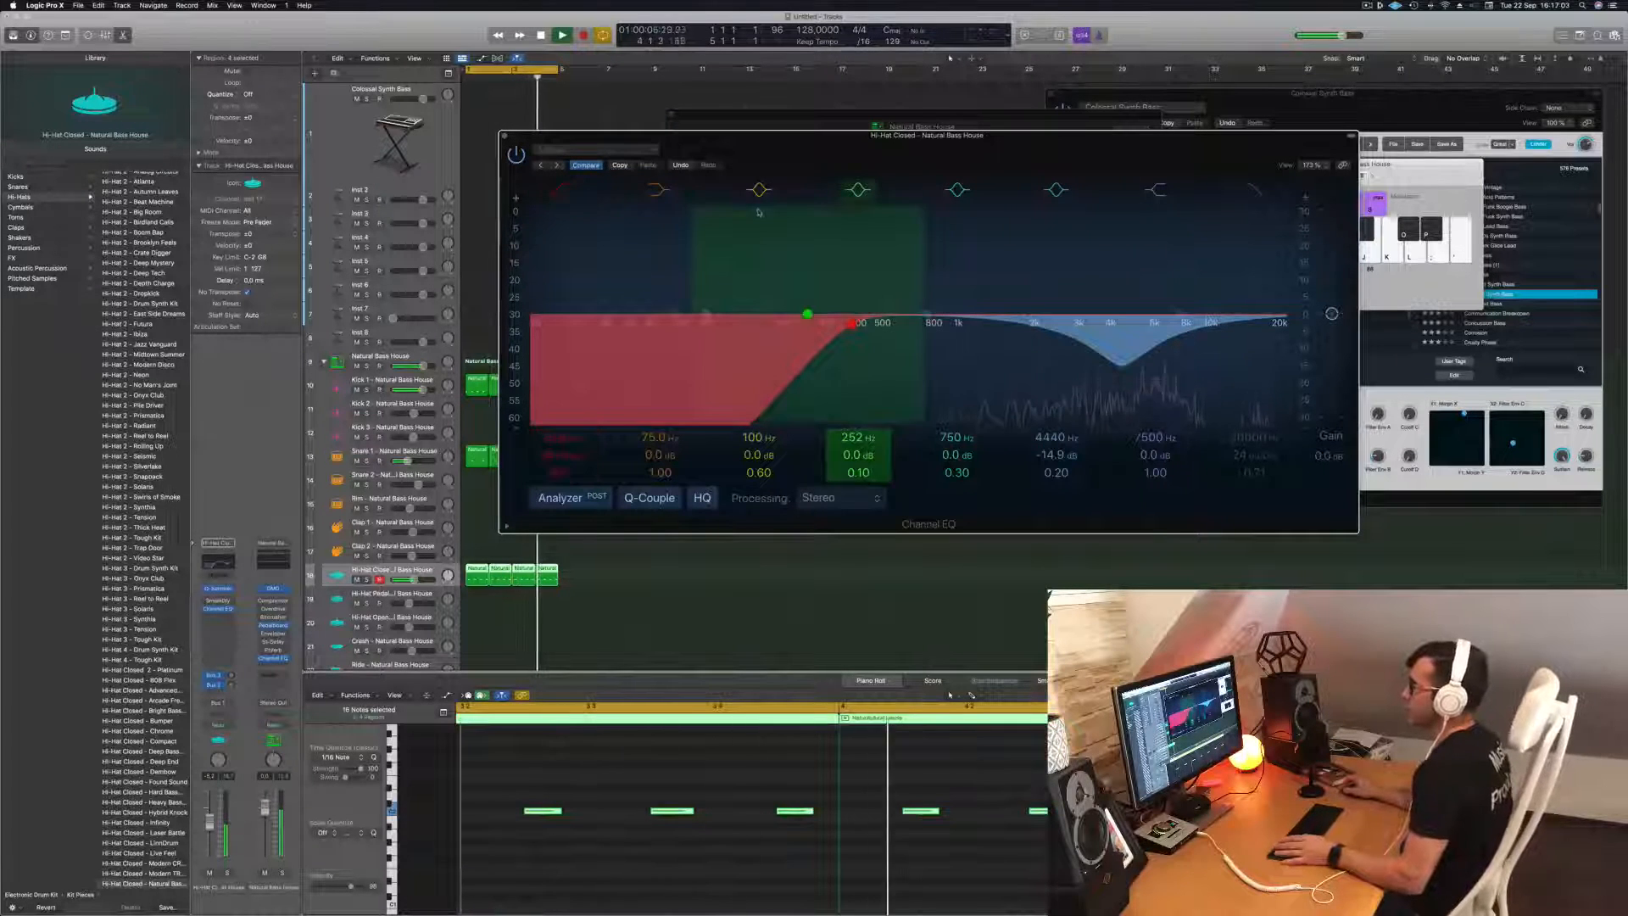
click(503, 136)
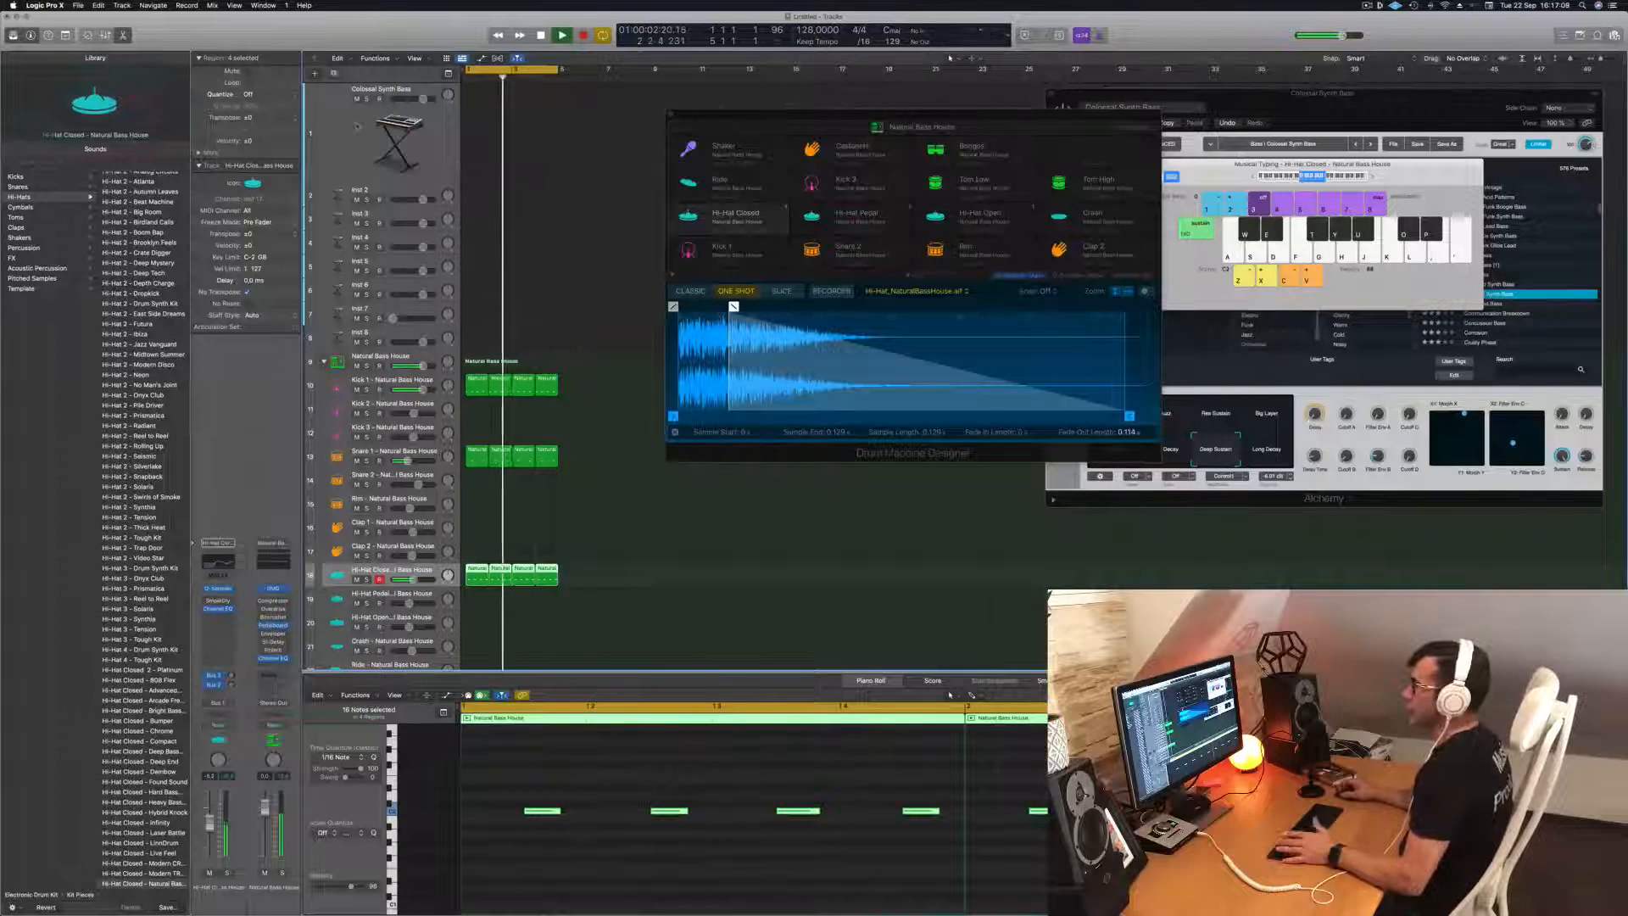
Close Drum Machine Designer and rearrange the Colossal Synth Bass and Musical Typing windows beside the tracks.
click(457, 165)
drag(963, 112, 894, 117)
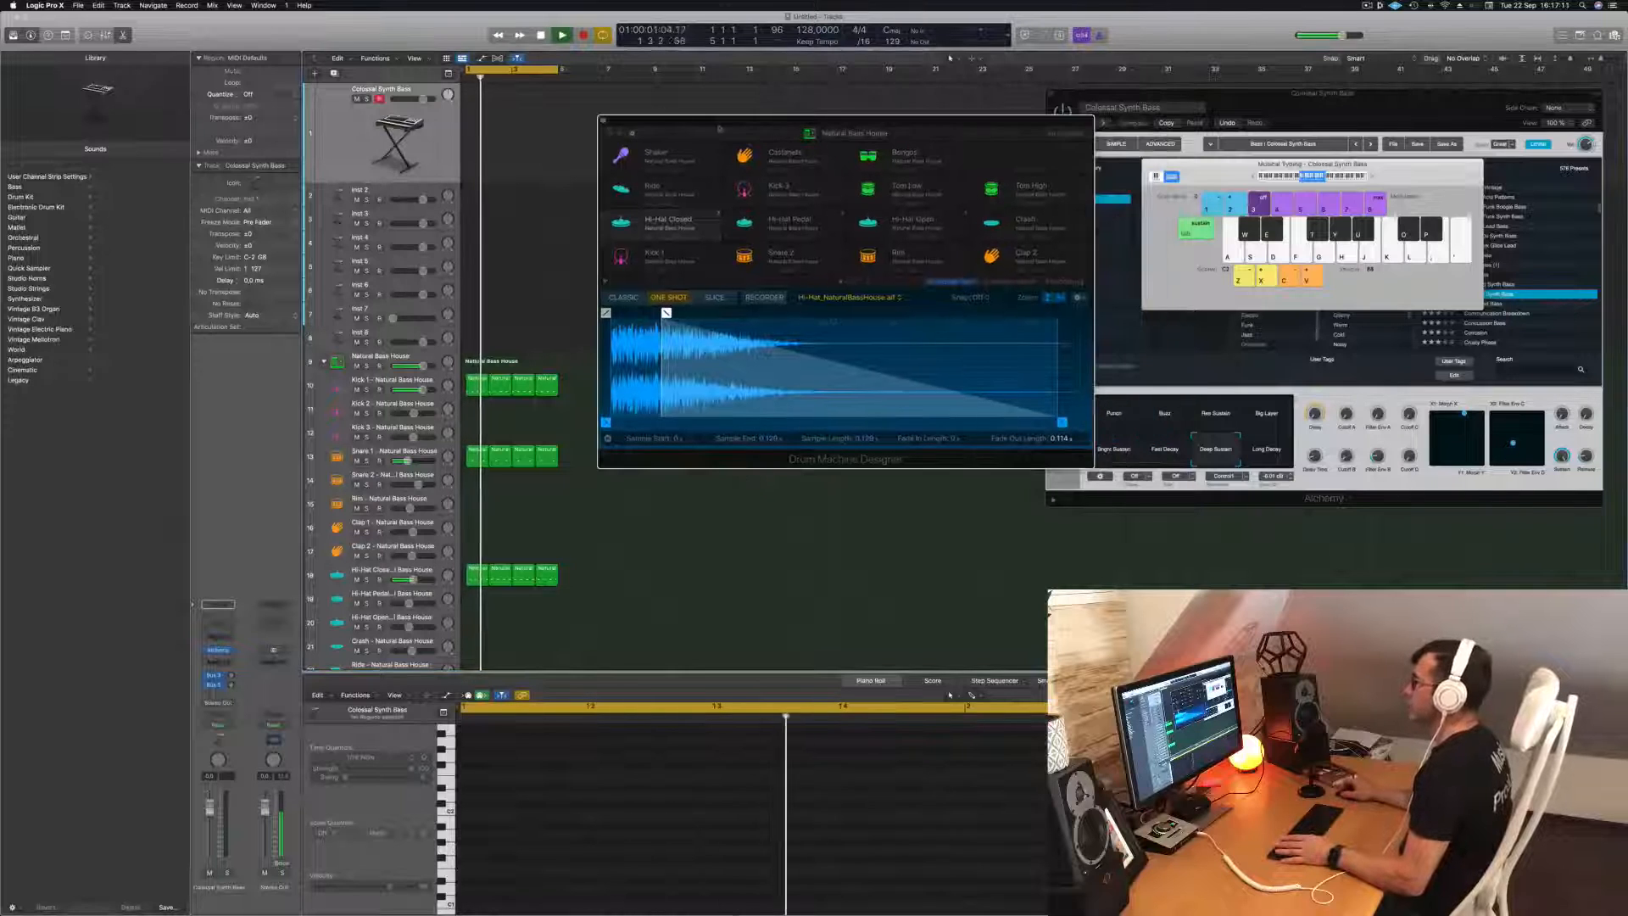
click(603, 119)
drag(1340, 101, 1061, 103)
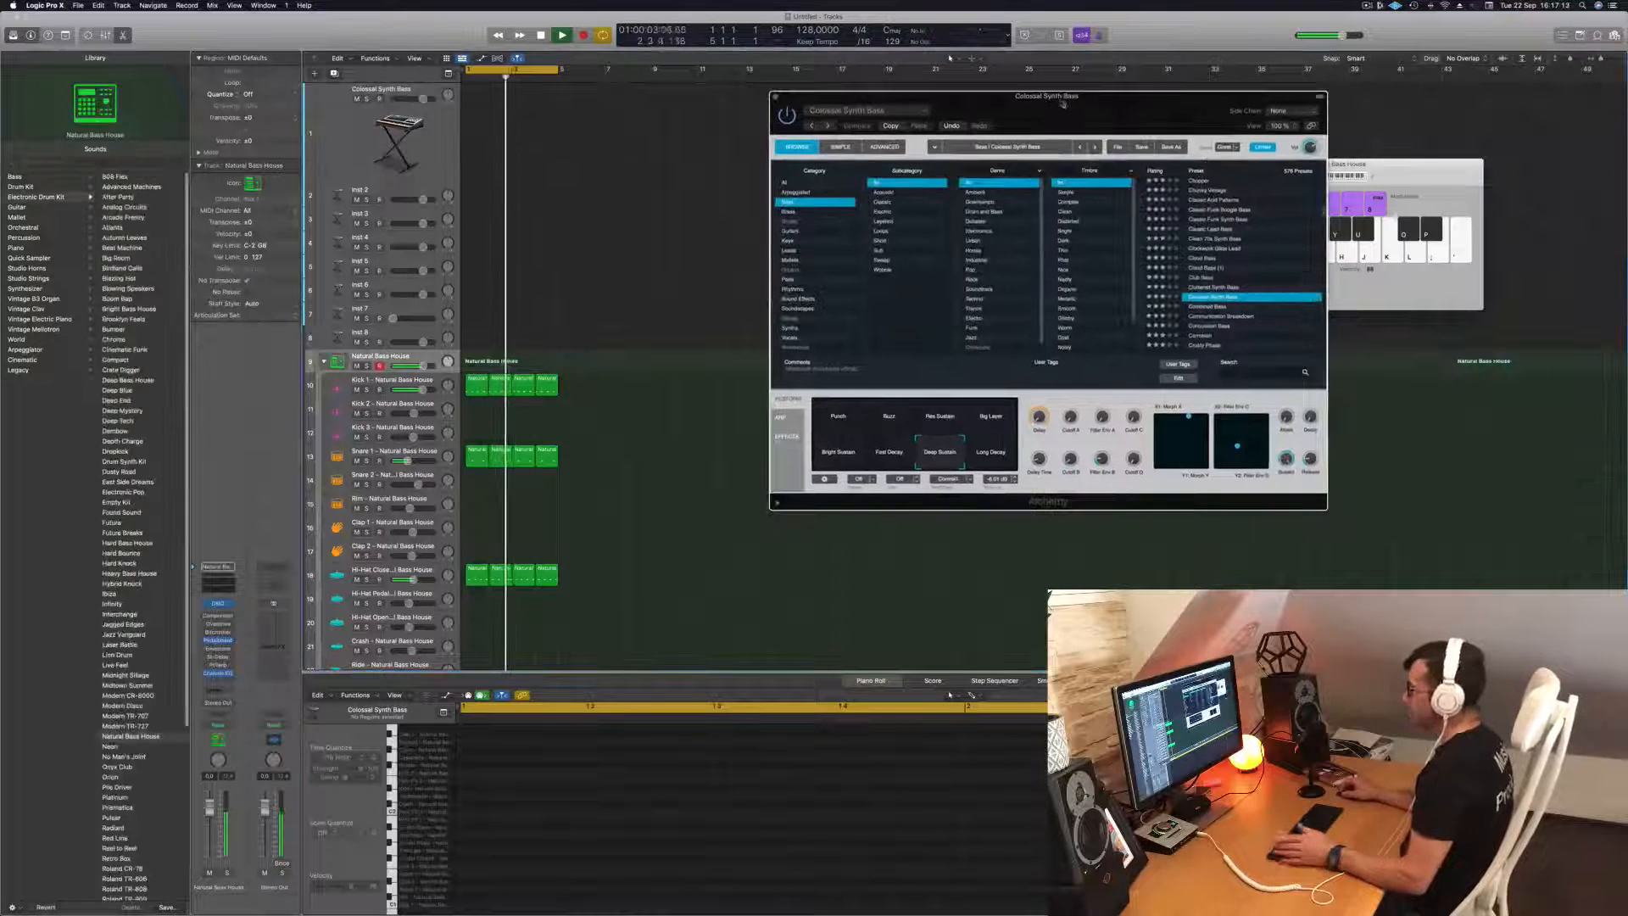
drag(1399, 172, 1433, 170)
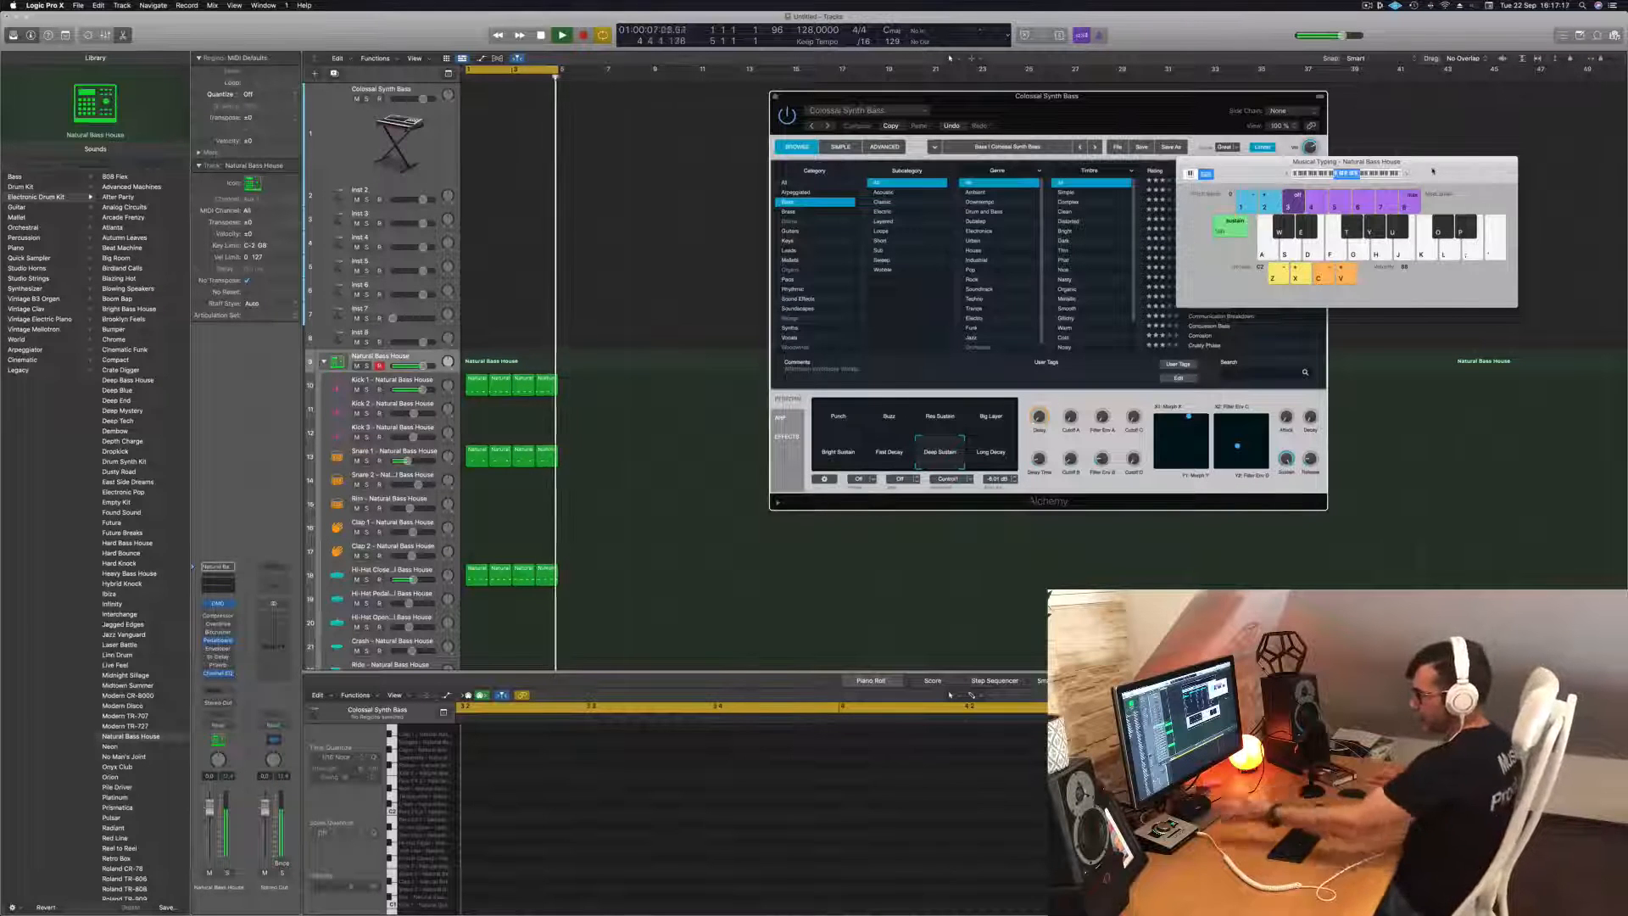
Record a percussion pattern onto the Natural Bass House kit track with Musical Typing over the drum loop.
key(a)
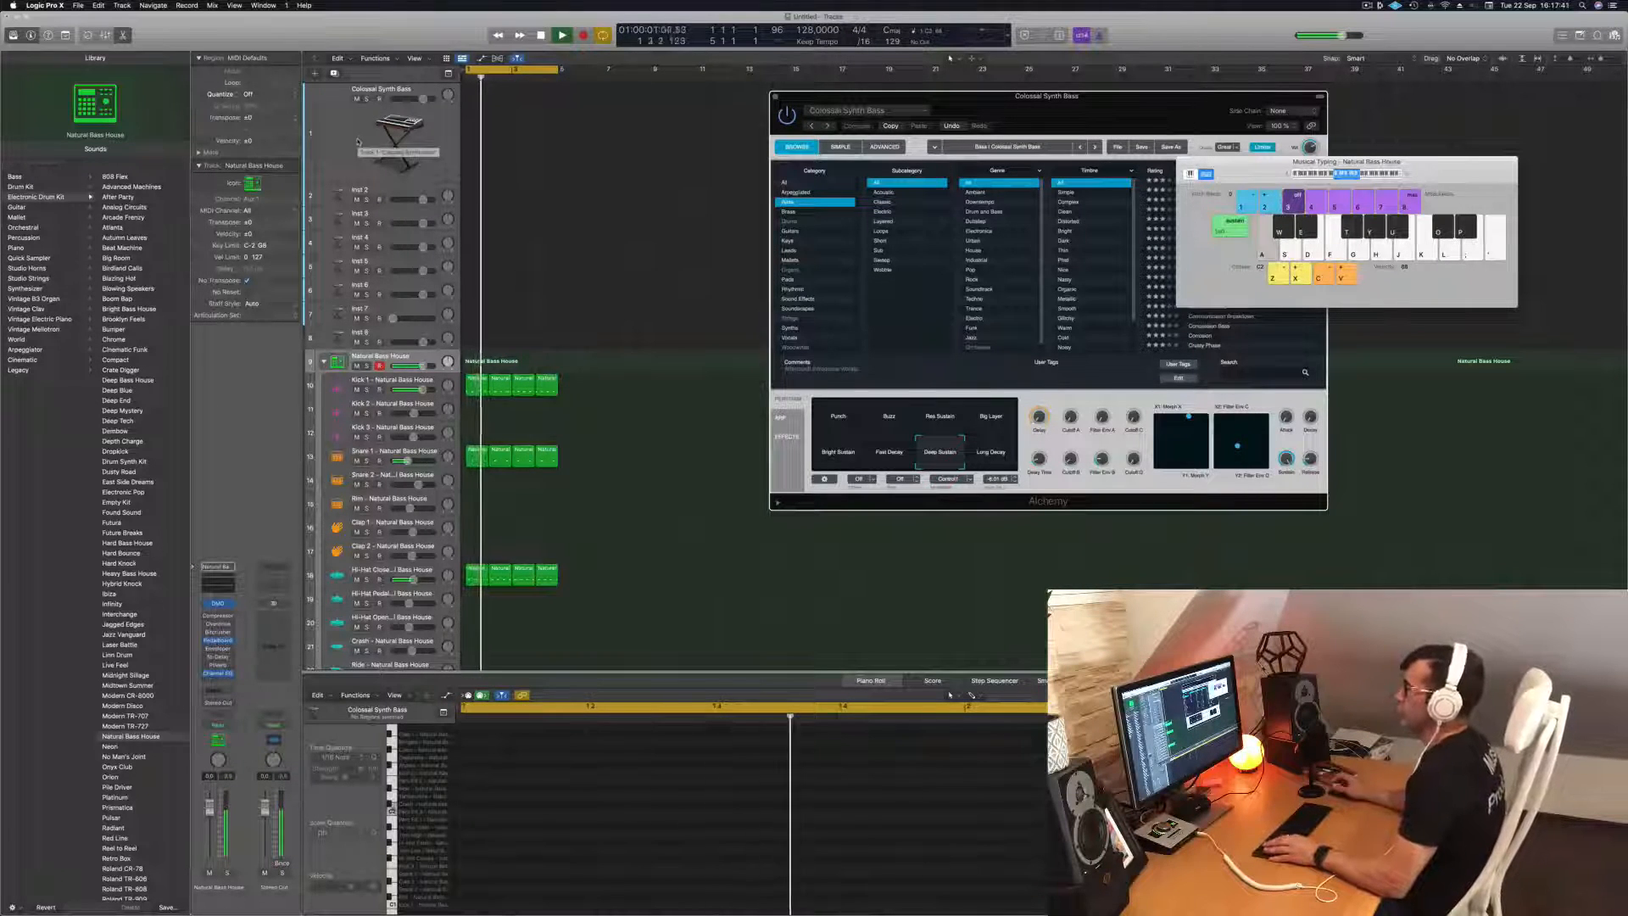
scroll(487, 518, down, 5)
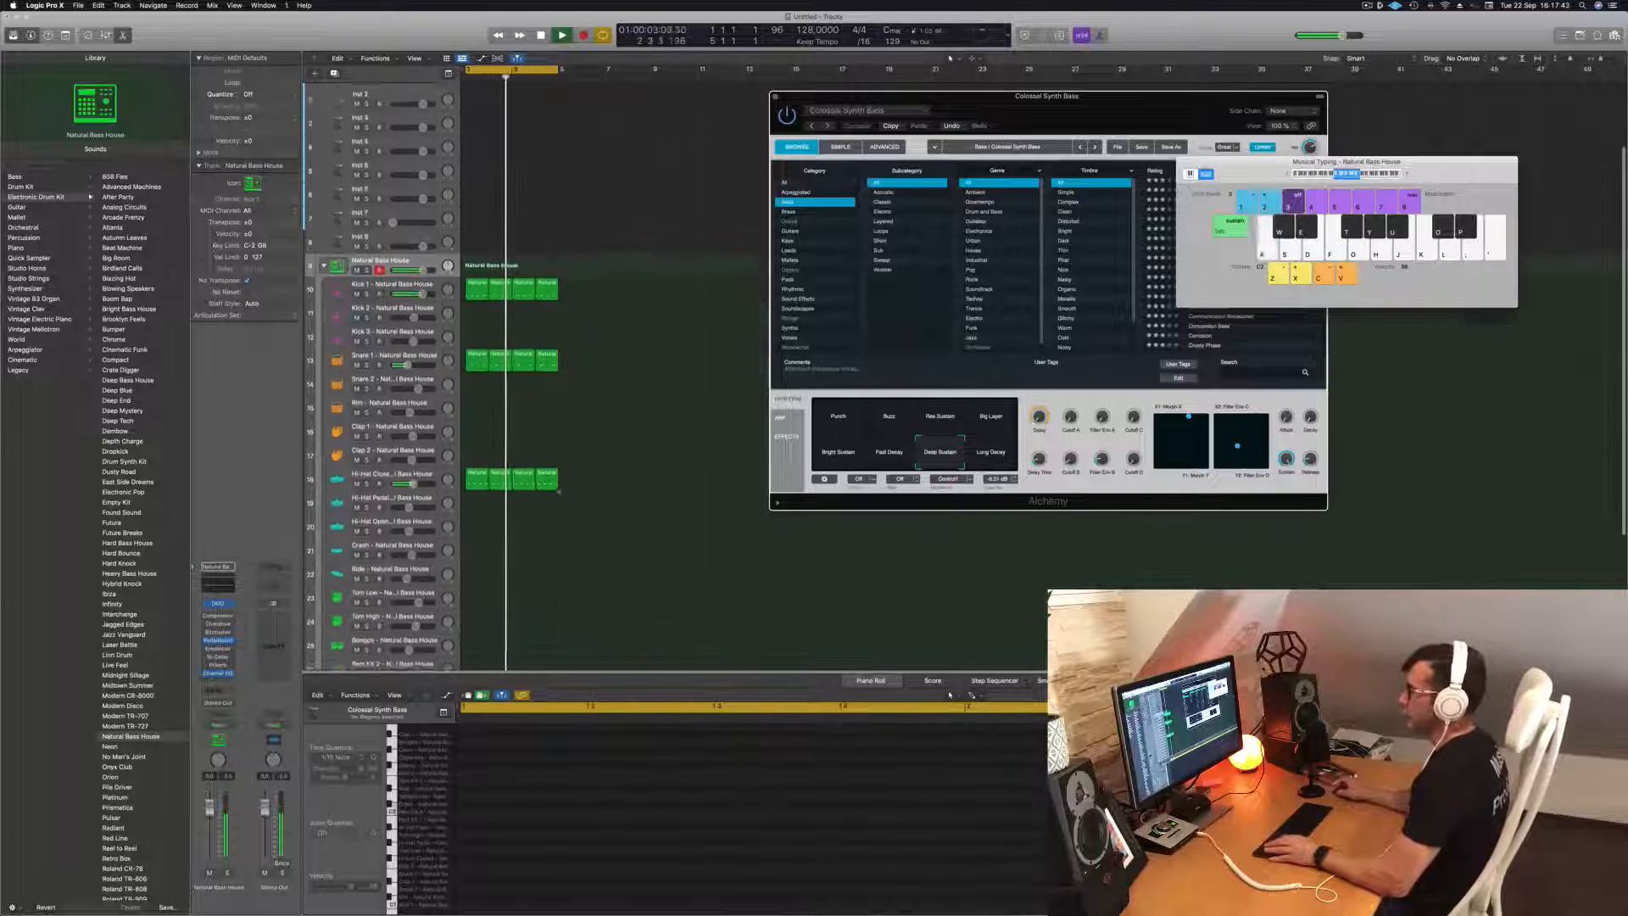
scroll(574, 503, down, 2)
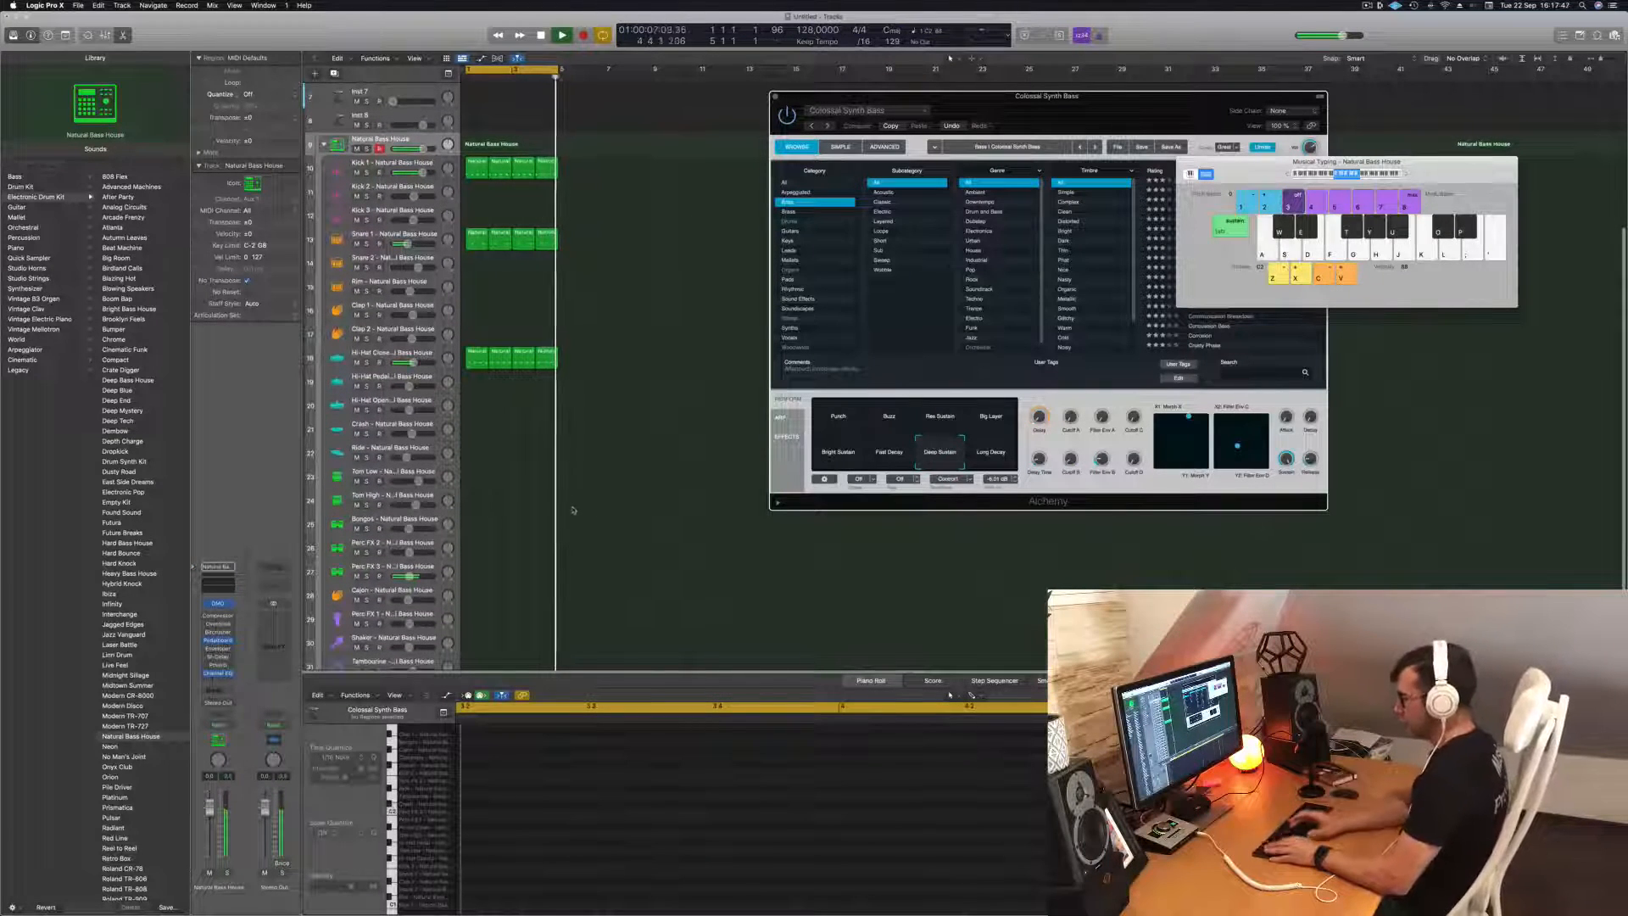
key(r)
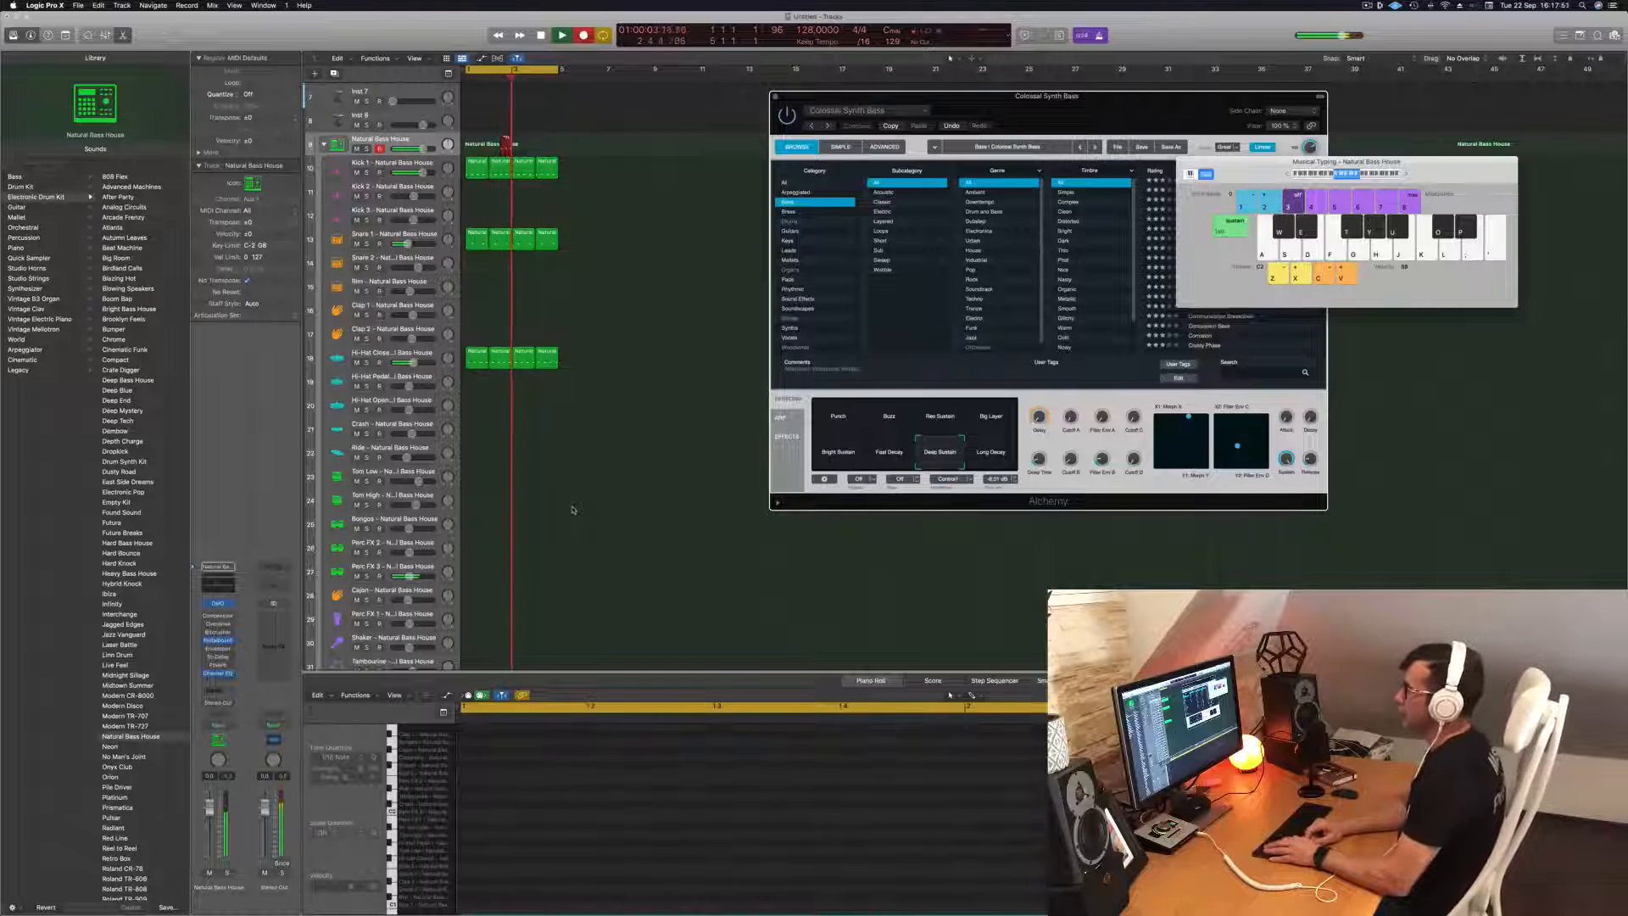
key(a)
key(a)
key(a)
key(a)
key(a)
key(a)
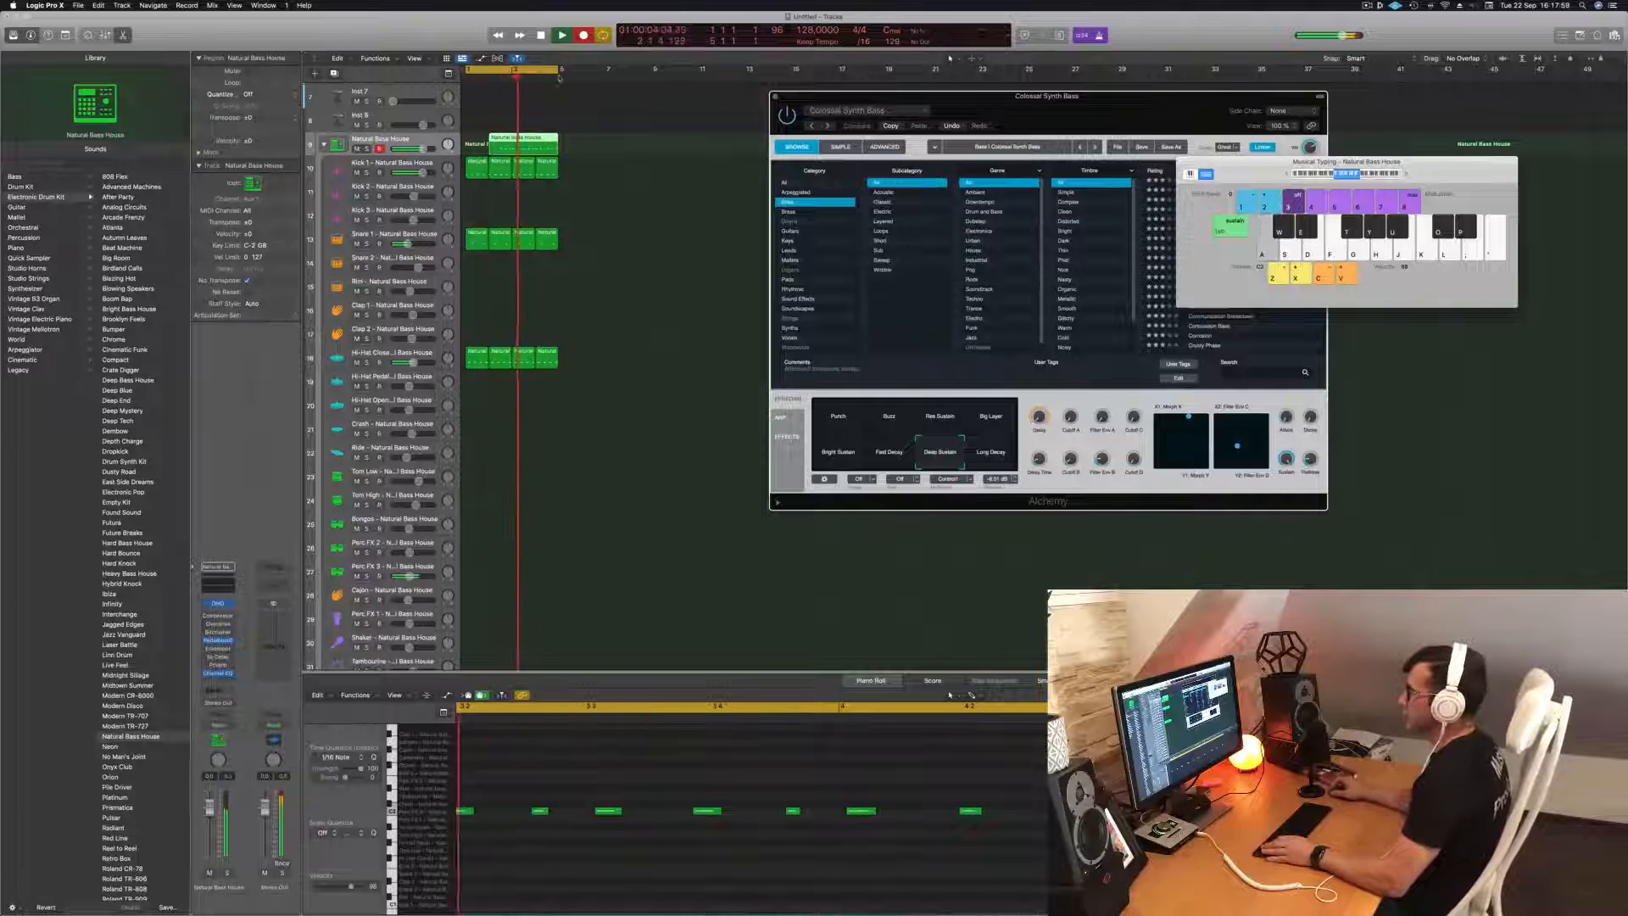
key(space)
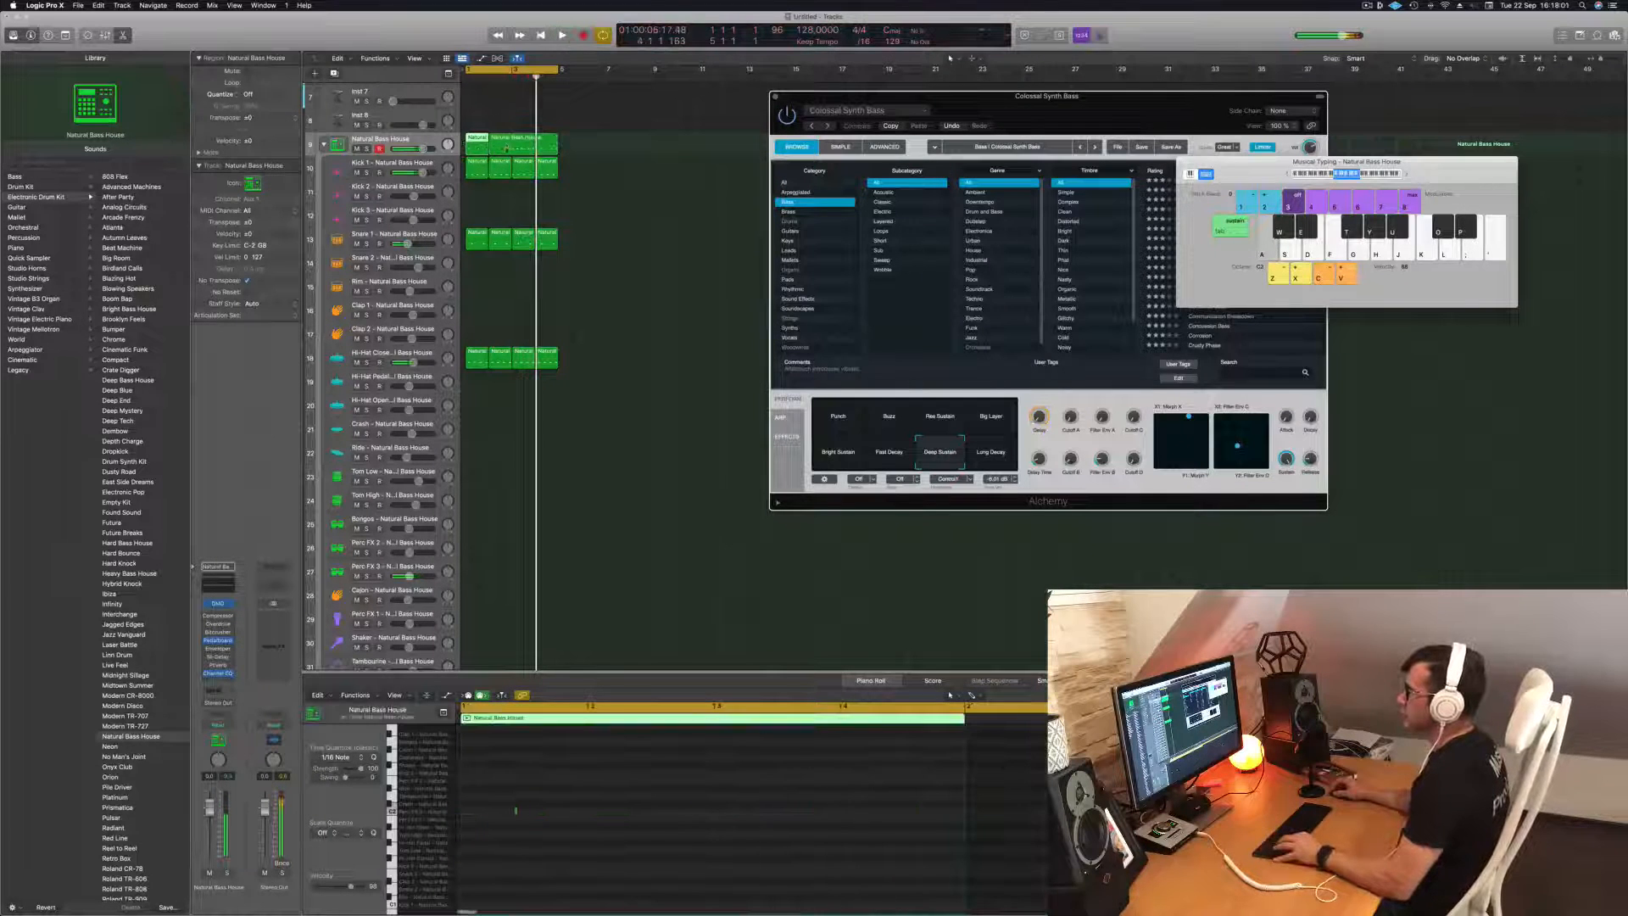
Keep a two-bar piece of the recorded percussion, move it to the start of the loop, and play it back.
click(499, 141)
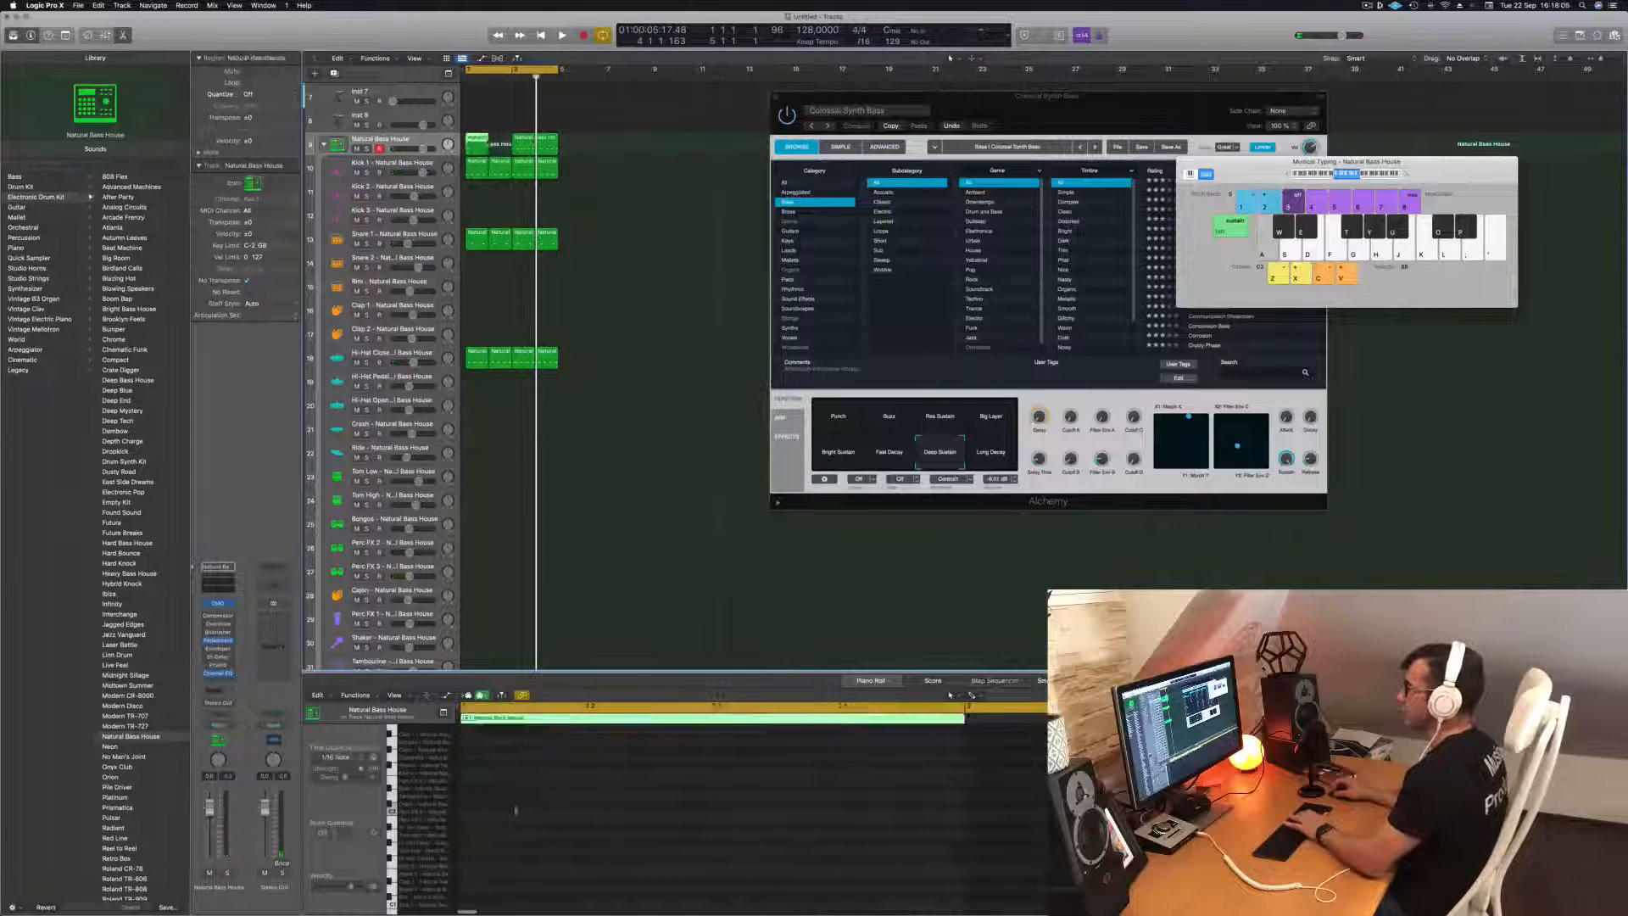
drag(507, 136, 483, 140)
key(space)
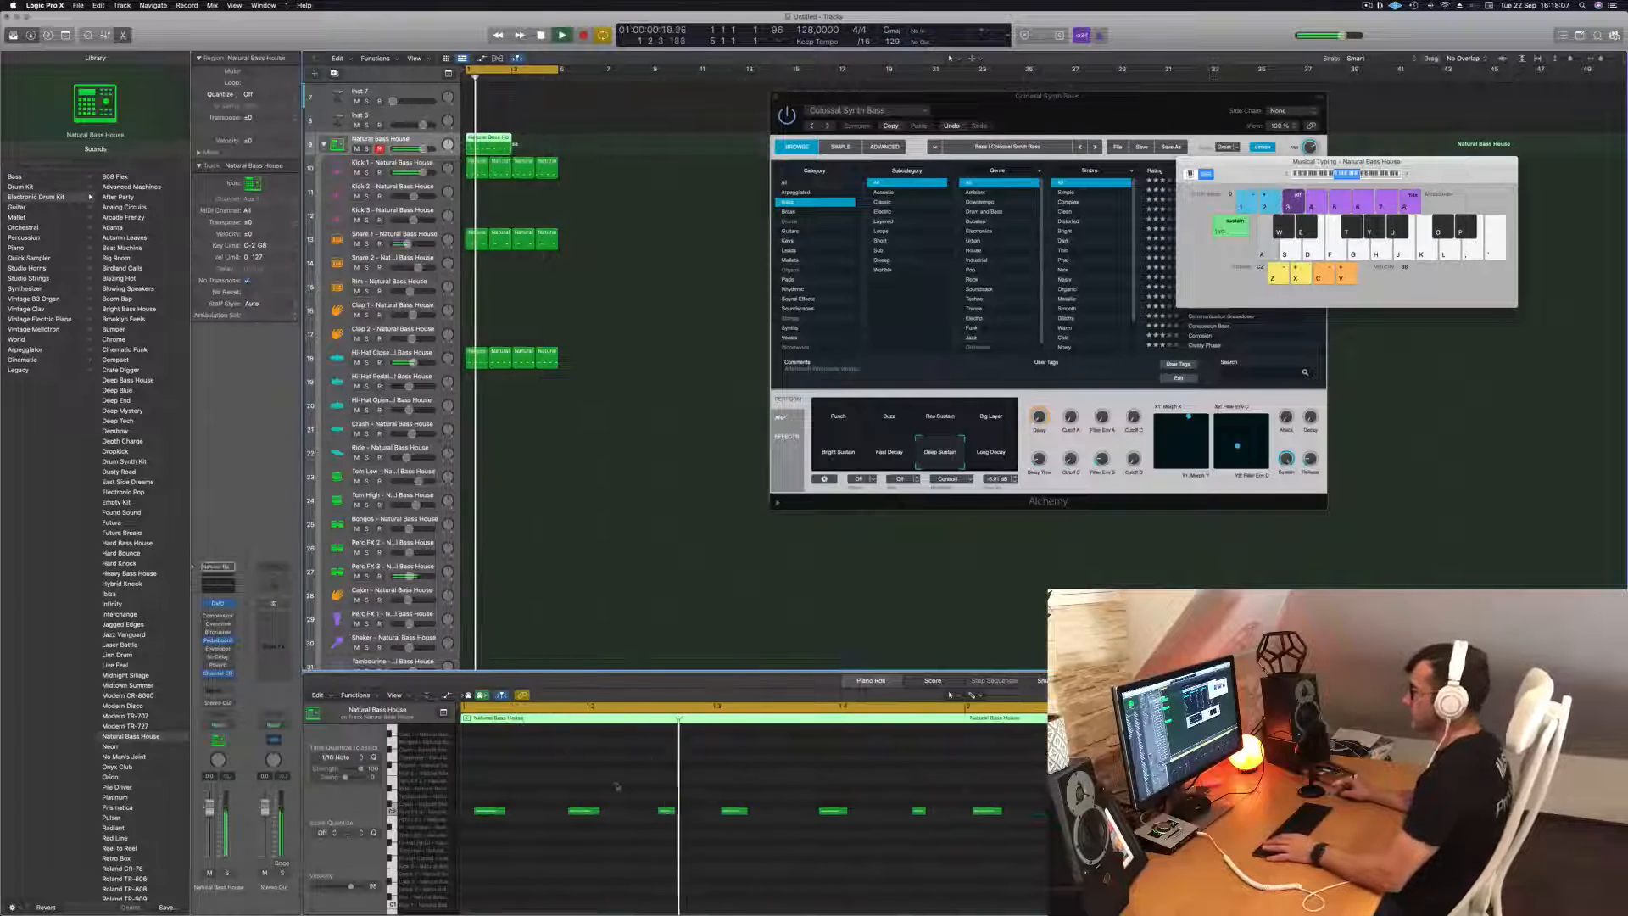
Stop playback and split the percussion region on the kit track after its first bar.
key(space)
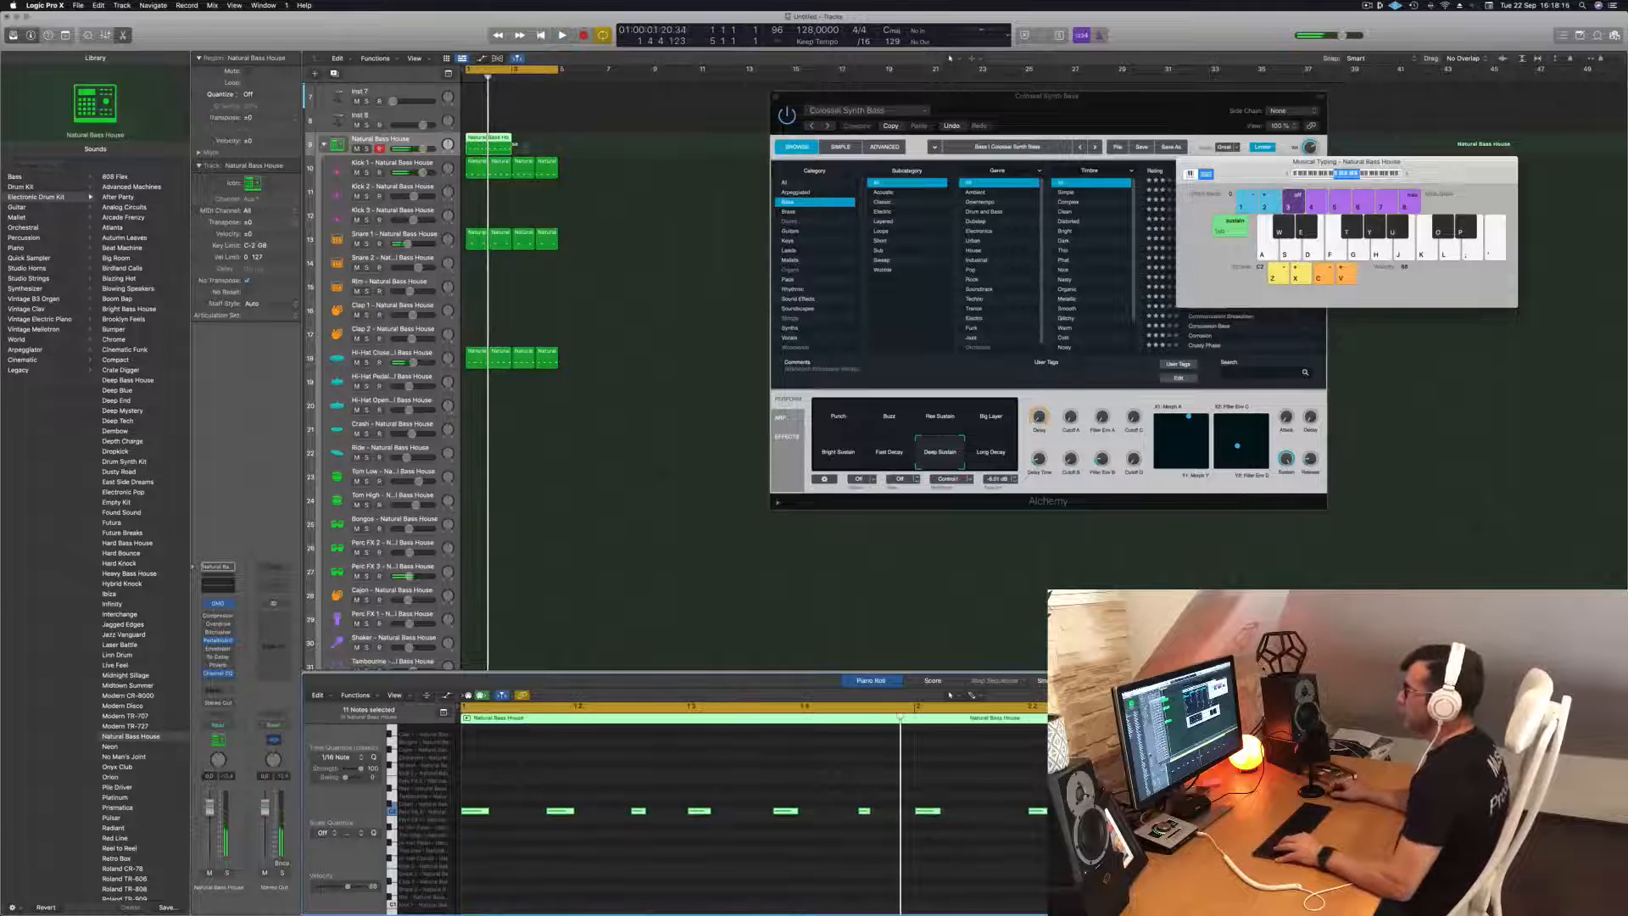
super+double_click(490, 138)
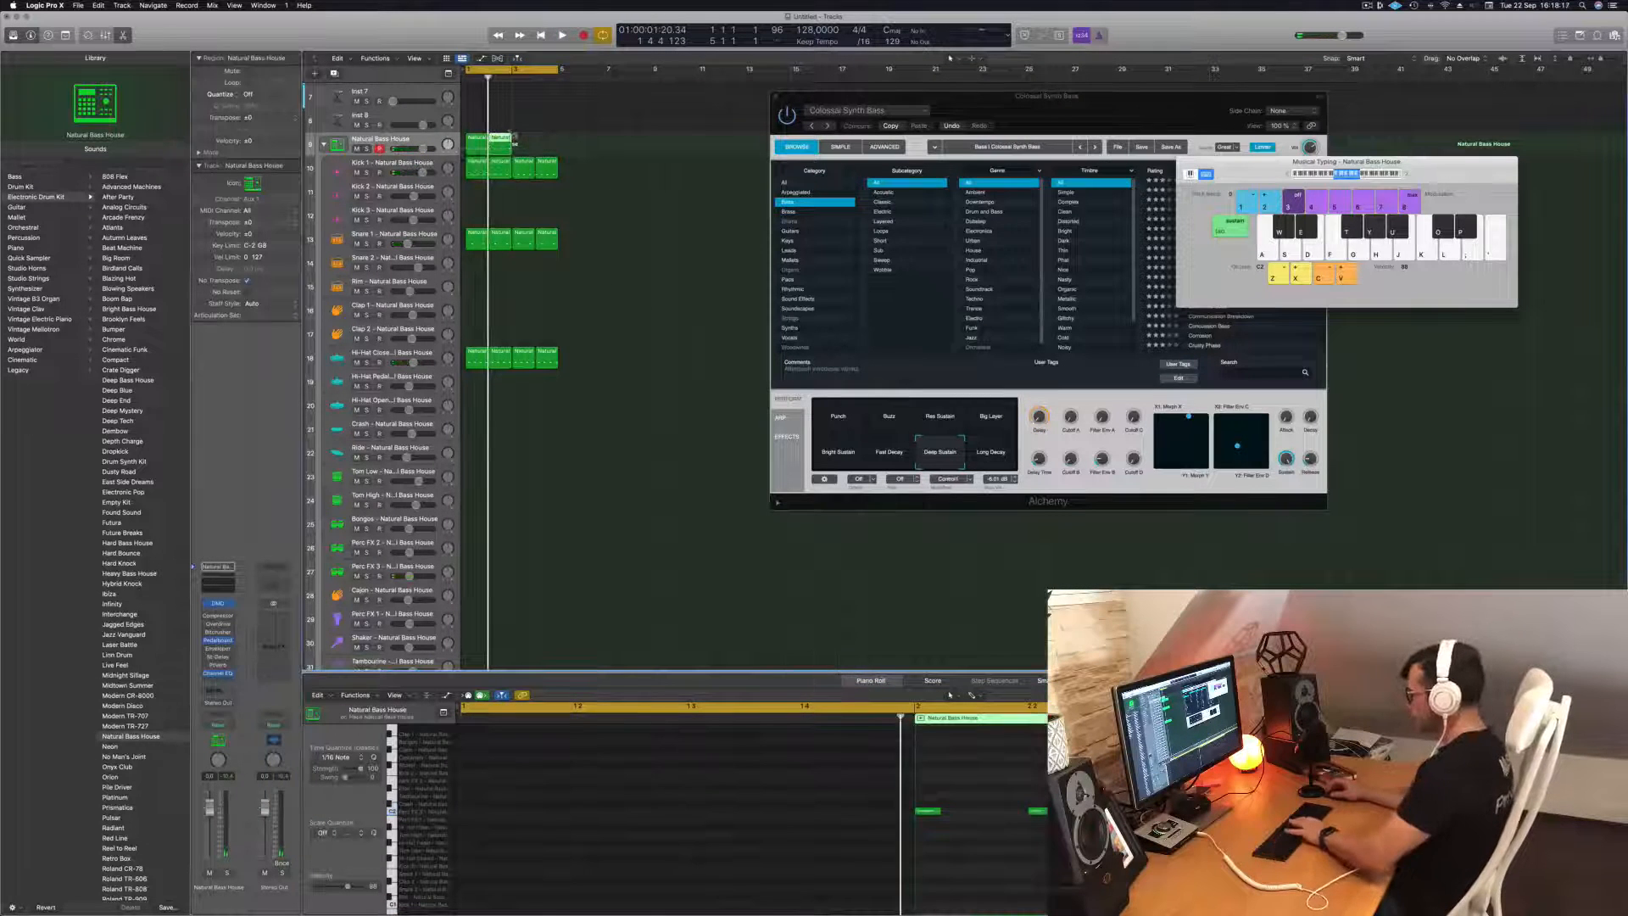
Fill the four-bar loop on the Natural Bass House kit track with copies of the first one-bar percussion region.
click(471, 143)
key(shift+space)
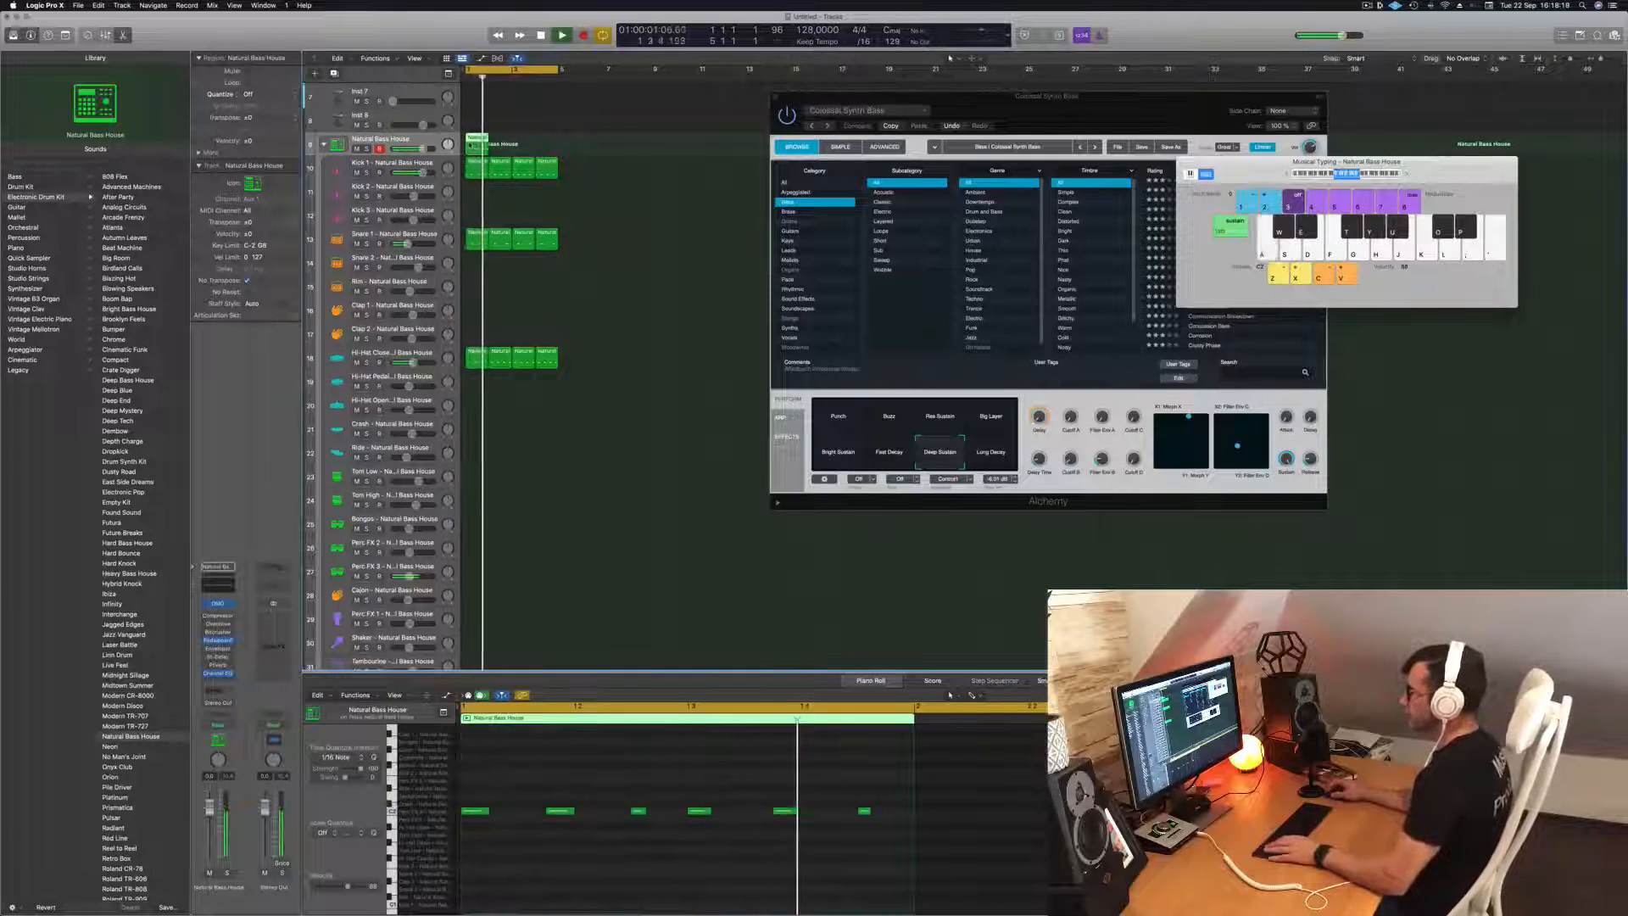
drag(495, 144, 500, 141)
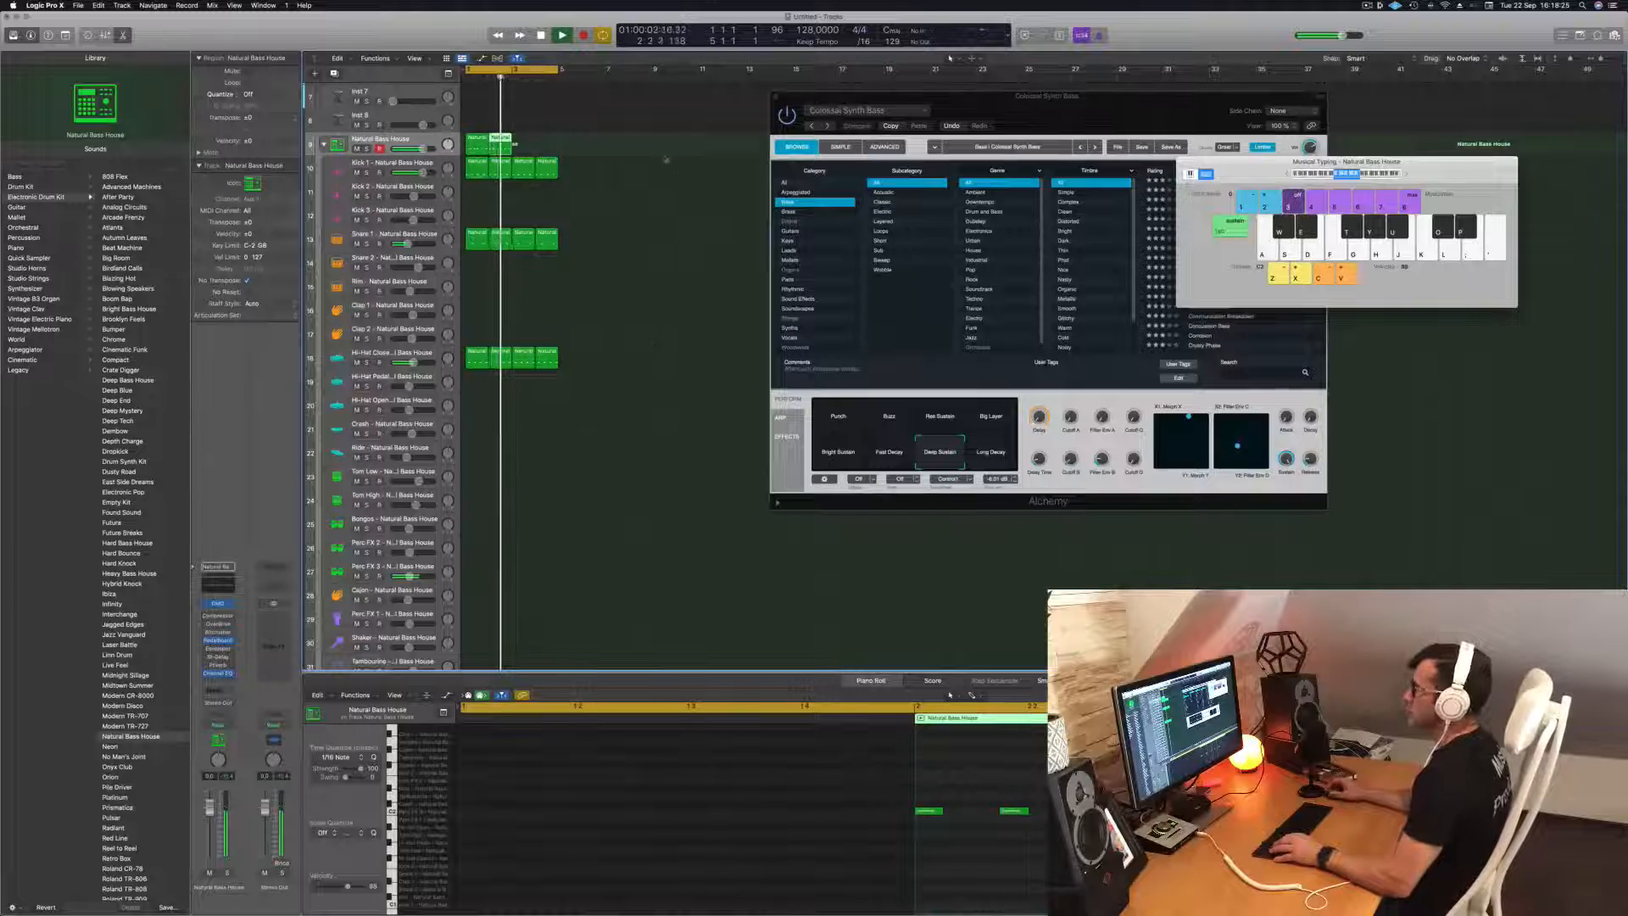
shift+click(475, 146)
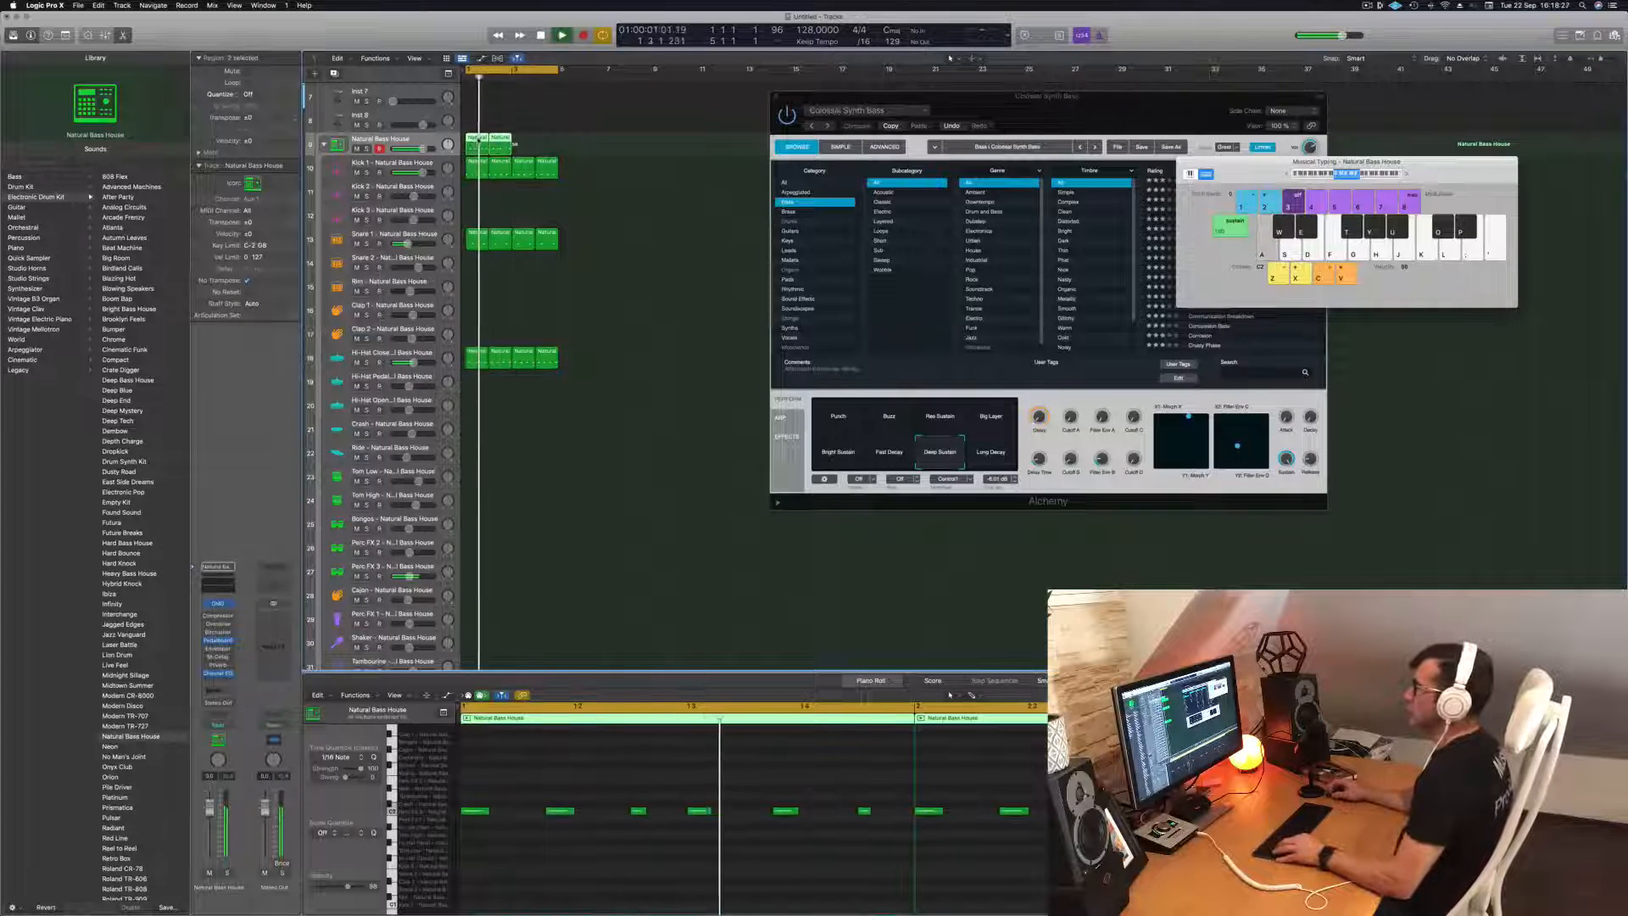
mouse_move(480, 146)
mouse_down()
mouse_move(532, 150)
mouse_move(482, 168)
mouse_up()
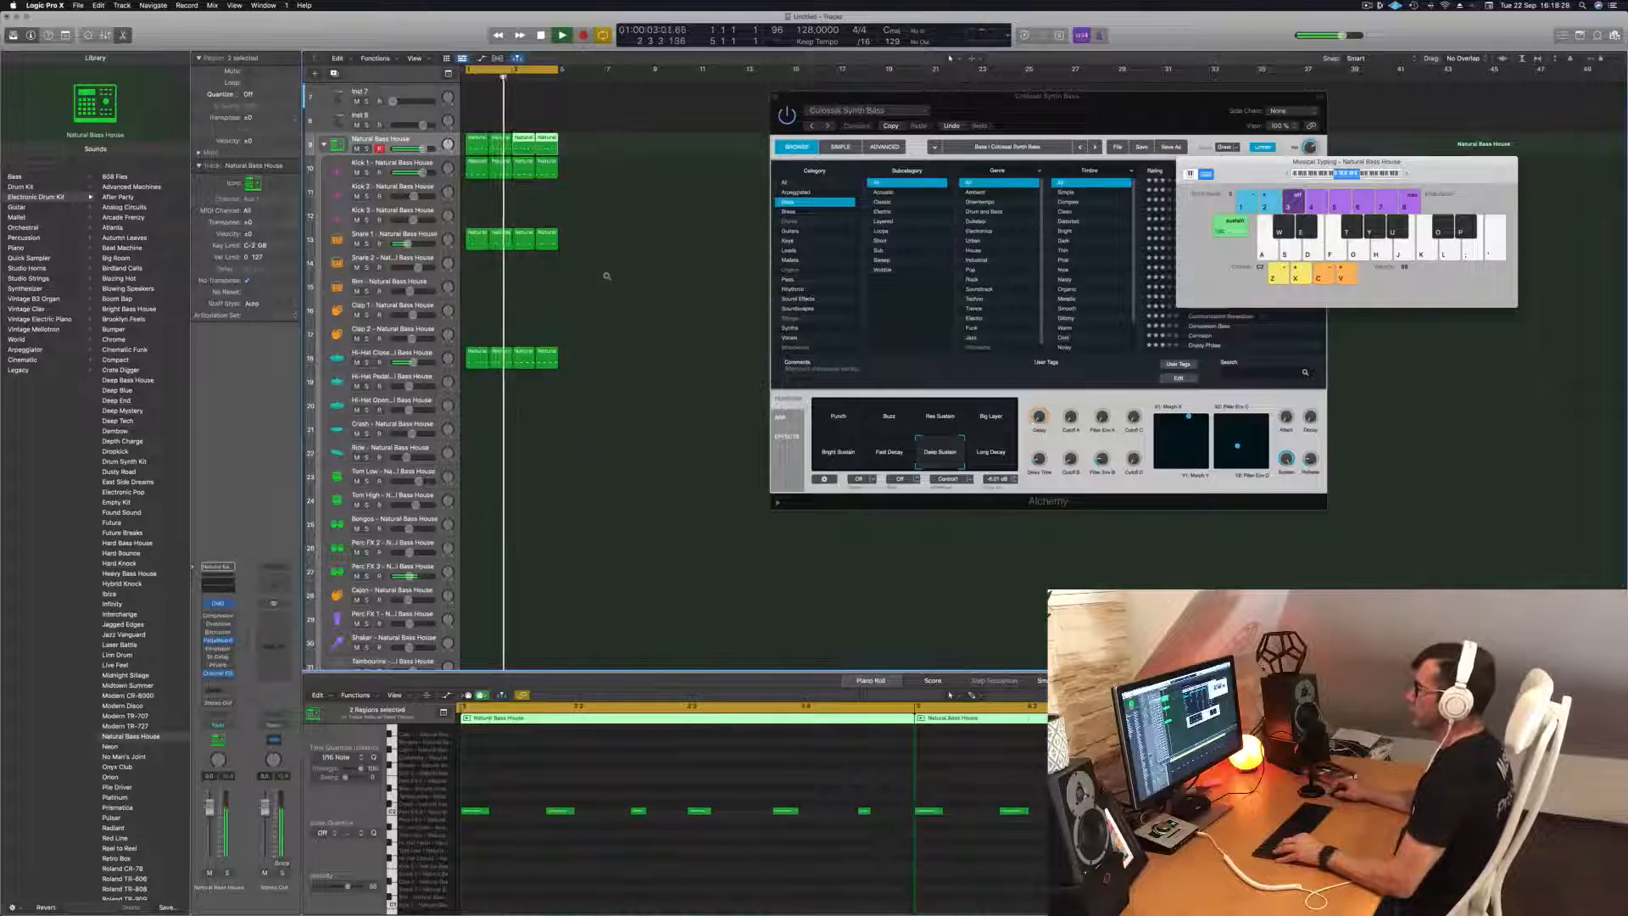
Move all four percussion regions from the Natural Bass House kit track down to the Perc FX 3 track.
scroll(607, 275, down, 5)
click(582, 235)
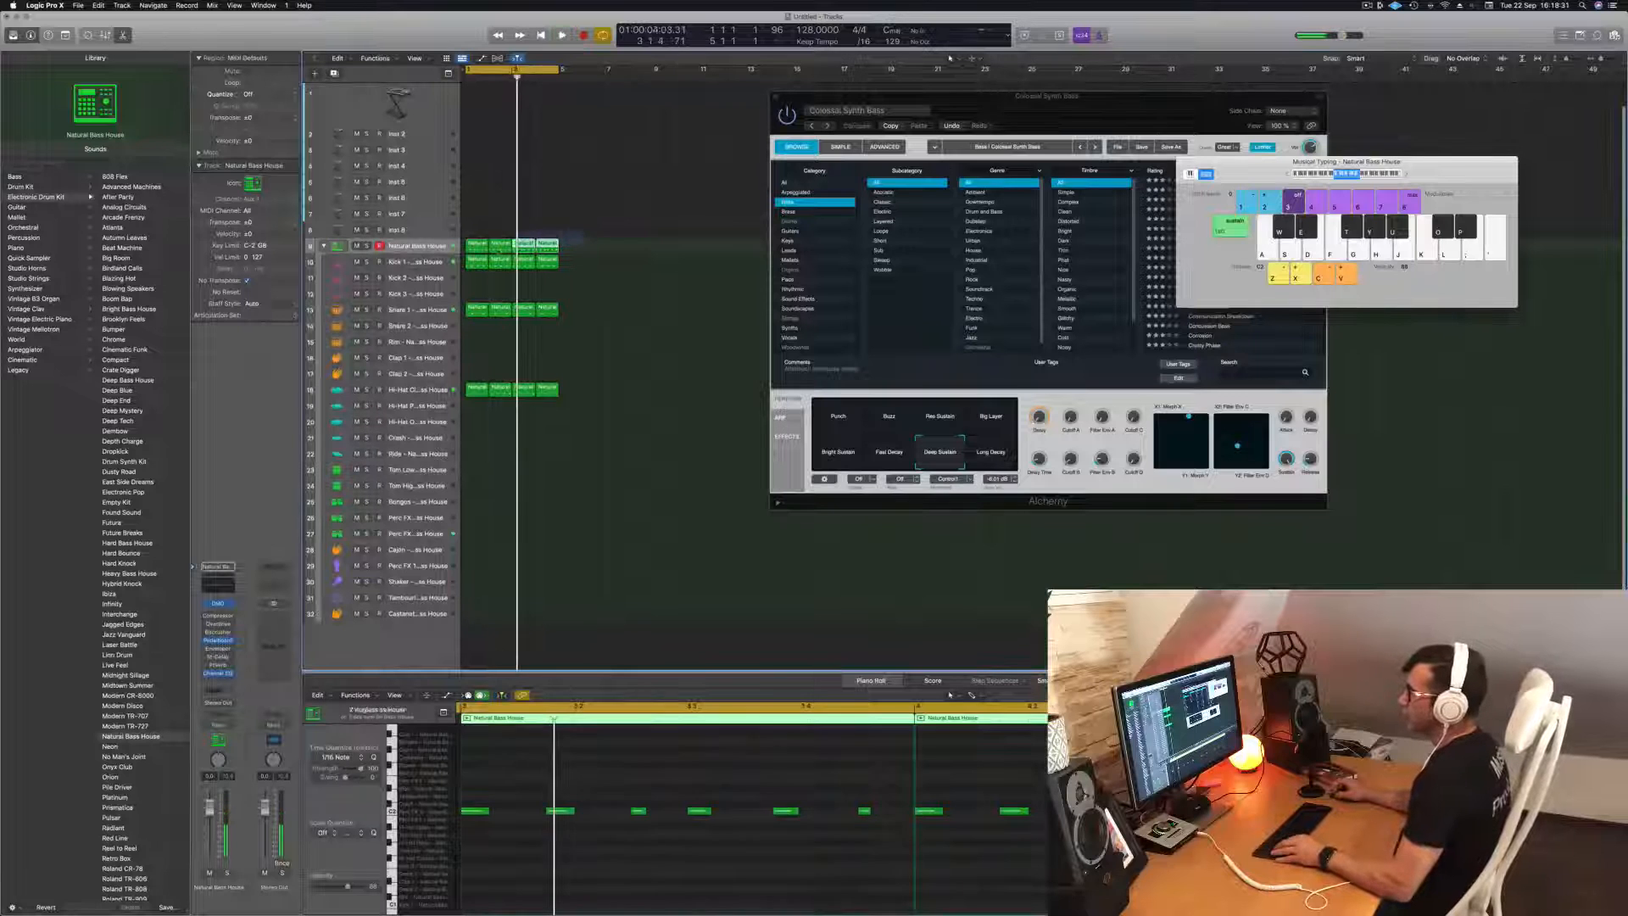
drag(469, 247, 475, 542)
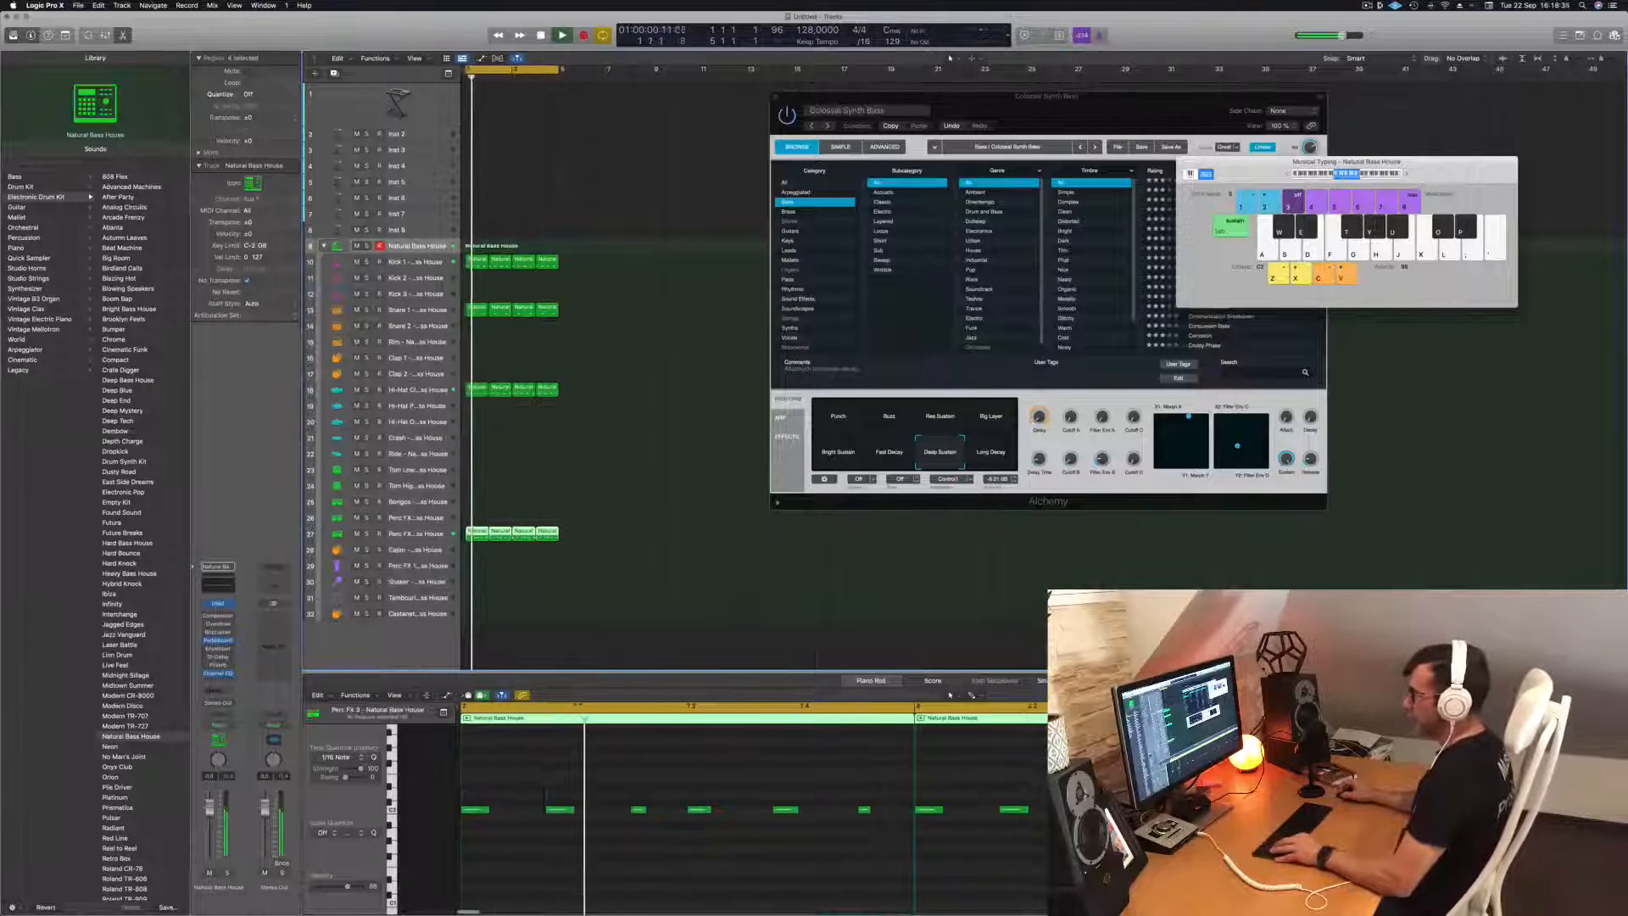
Select all notes in the four Perc FX 3 regions and transpose them by octaves while listening to the loop.
scroll(532, 774, down, 8)
click(540, 776)
key(space)
key(space)
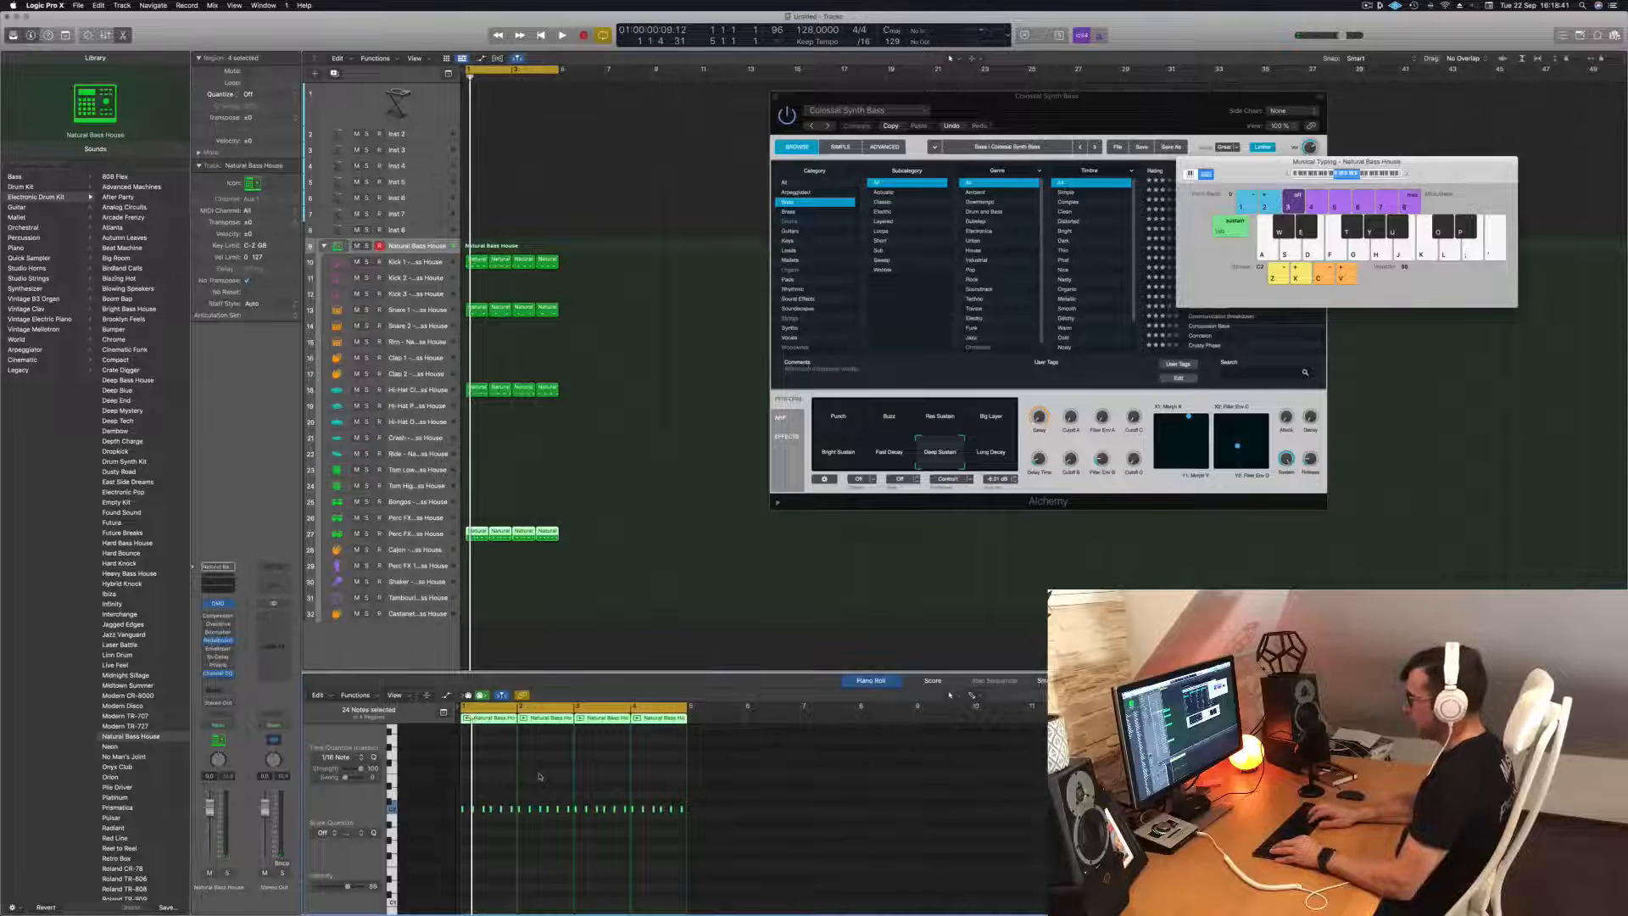
key(space)
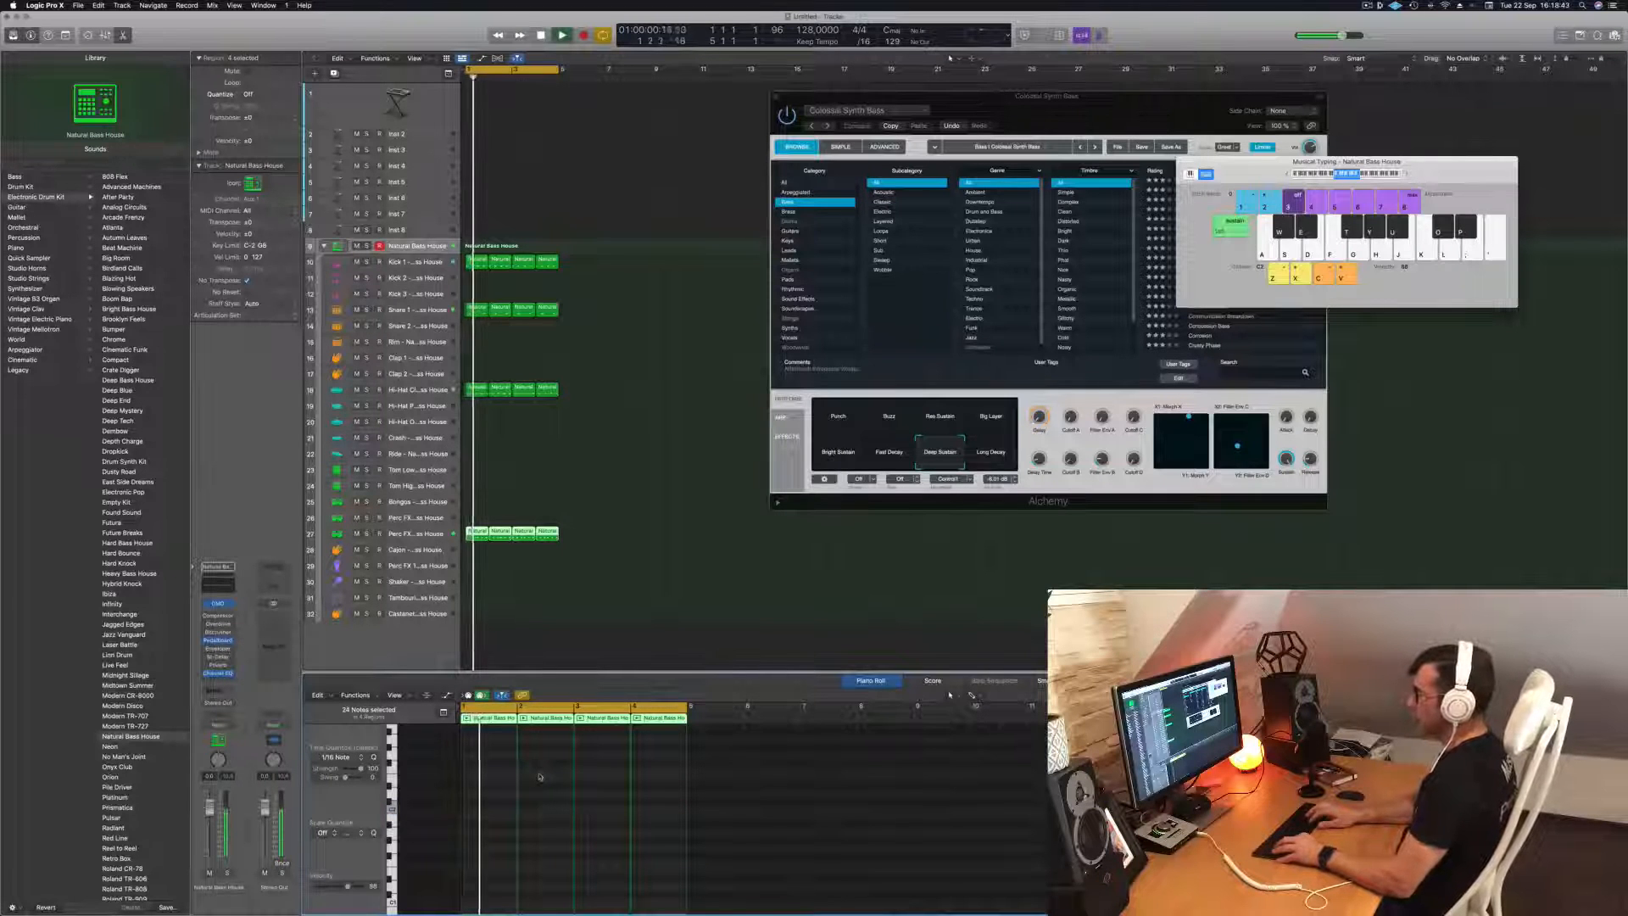
scroll(544, 802, up, 5)
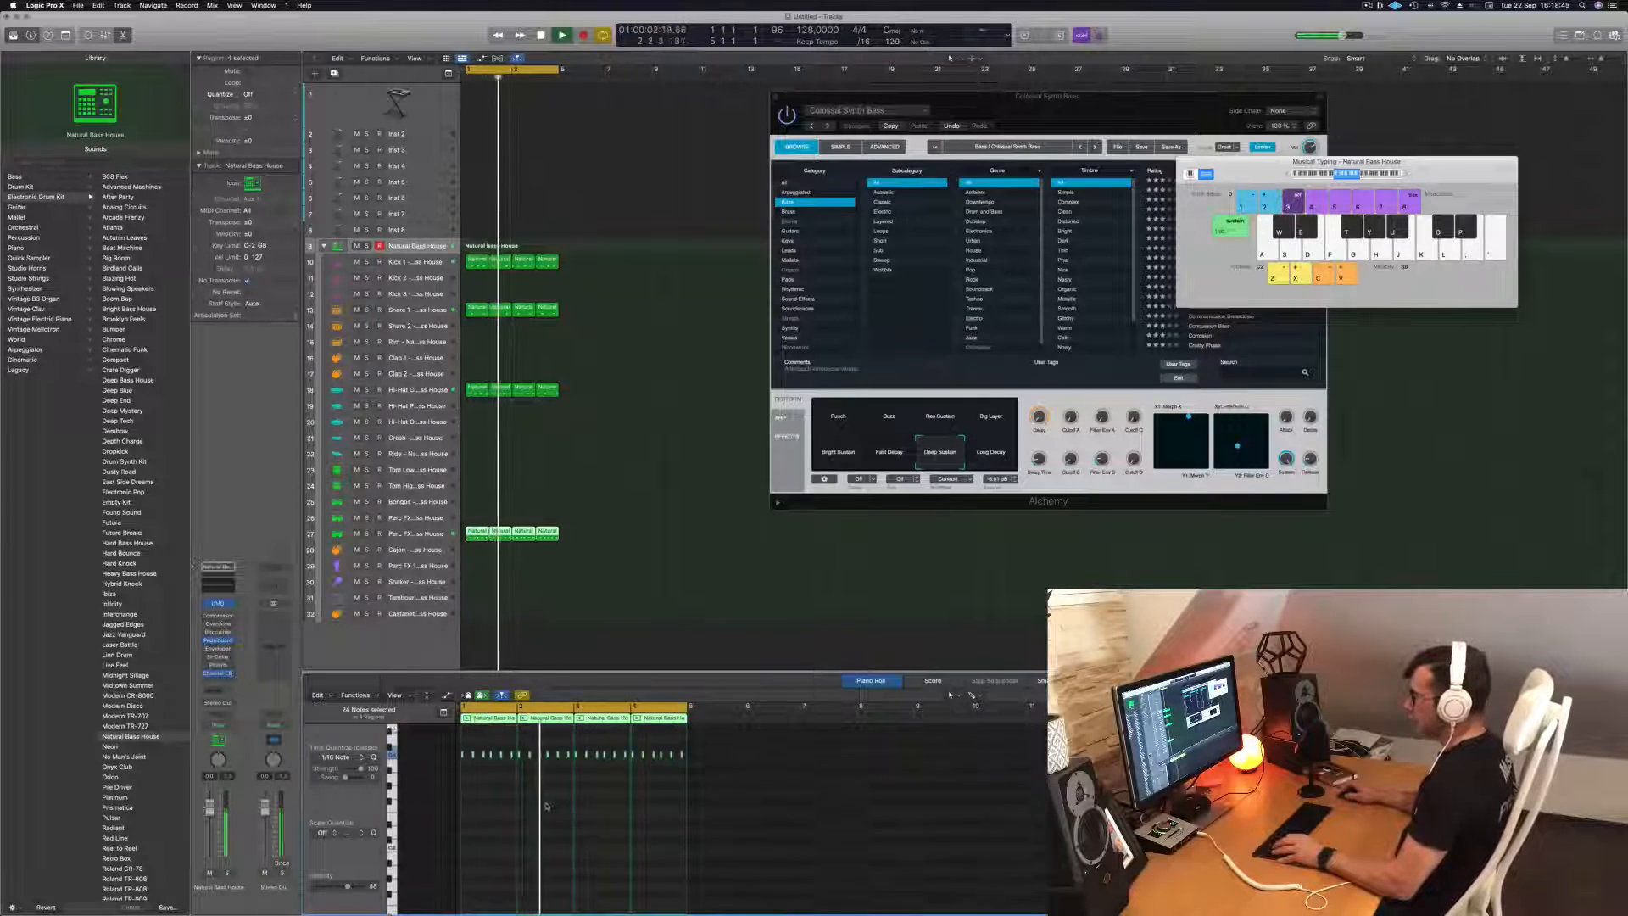
scroll(544, 801, down, 4)
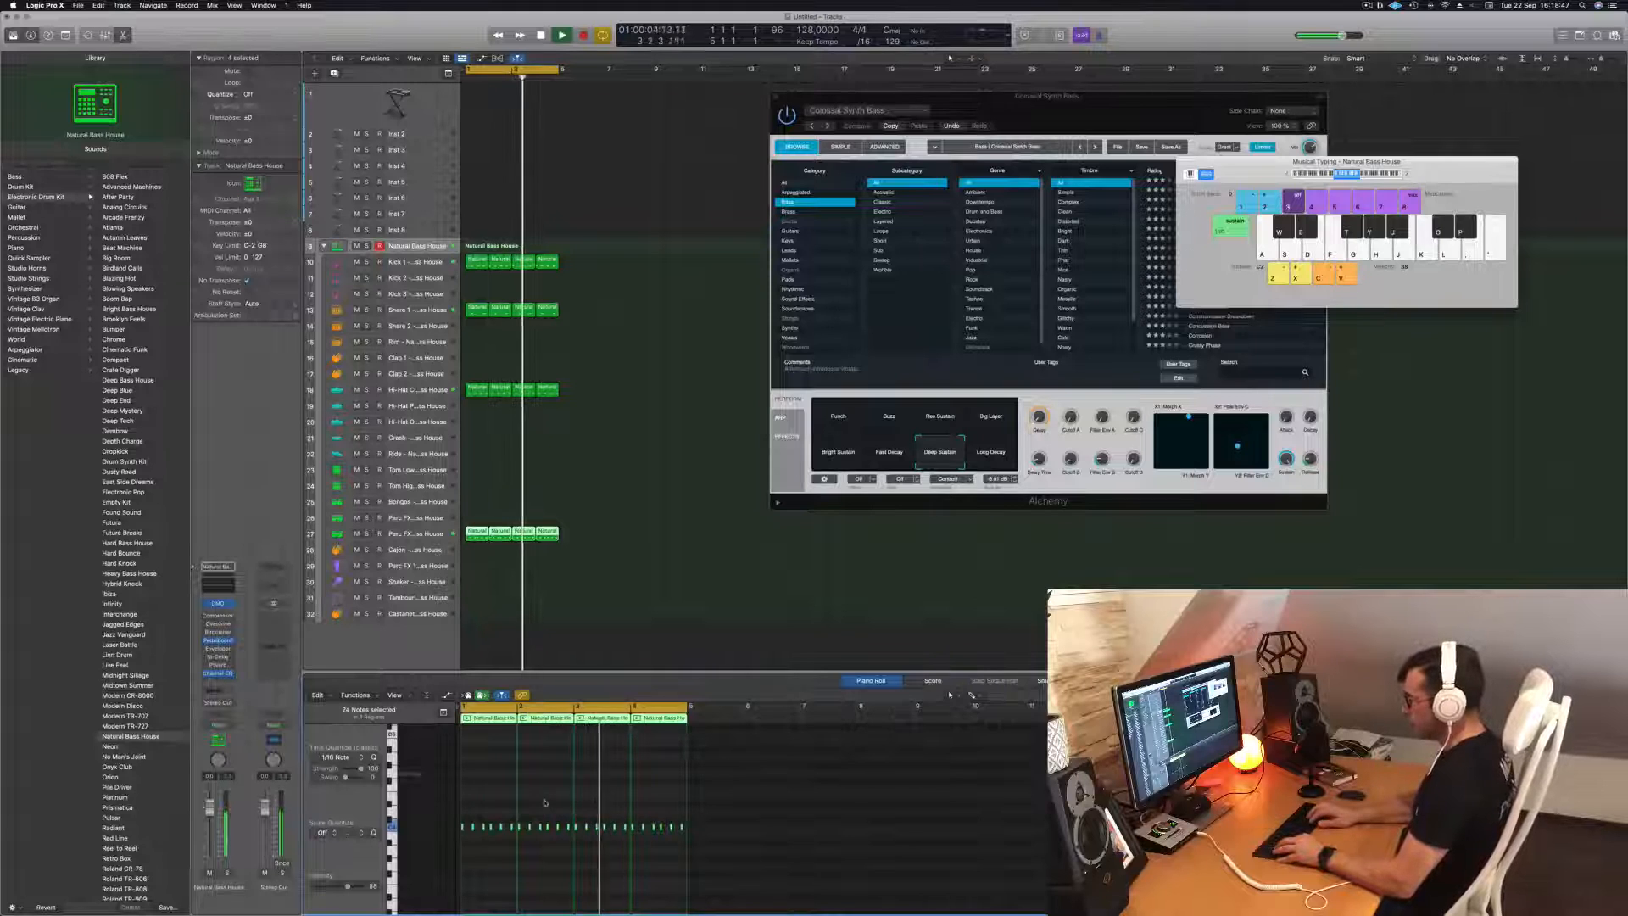
key(alt+shift+Down)
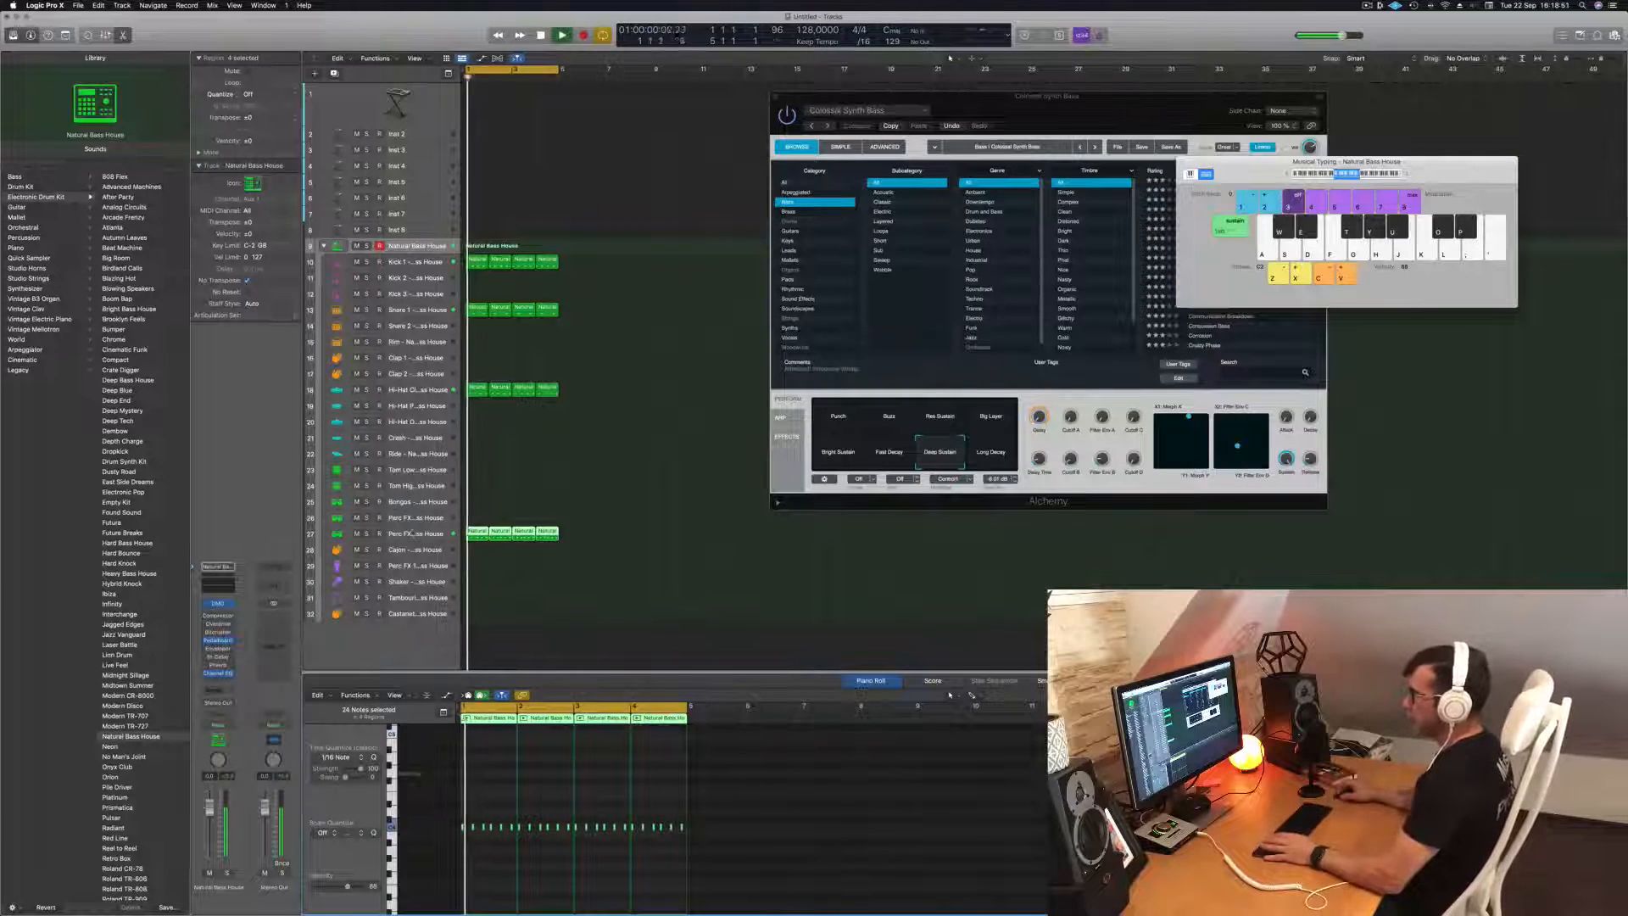
Select the Perc FX 3 track and adjust its delay send while the loop plays.
click(415, 534)
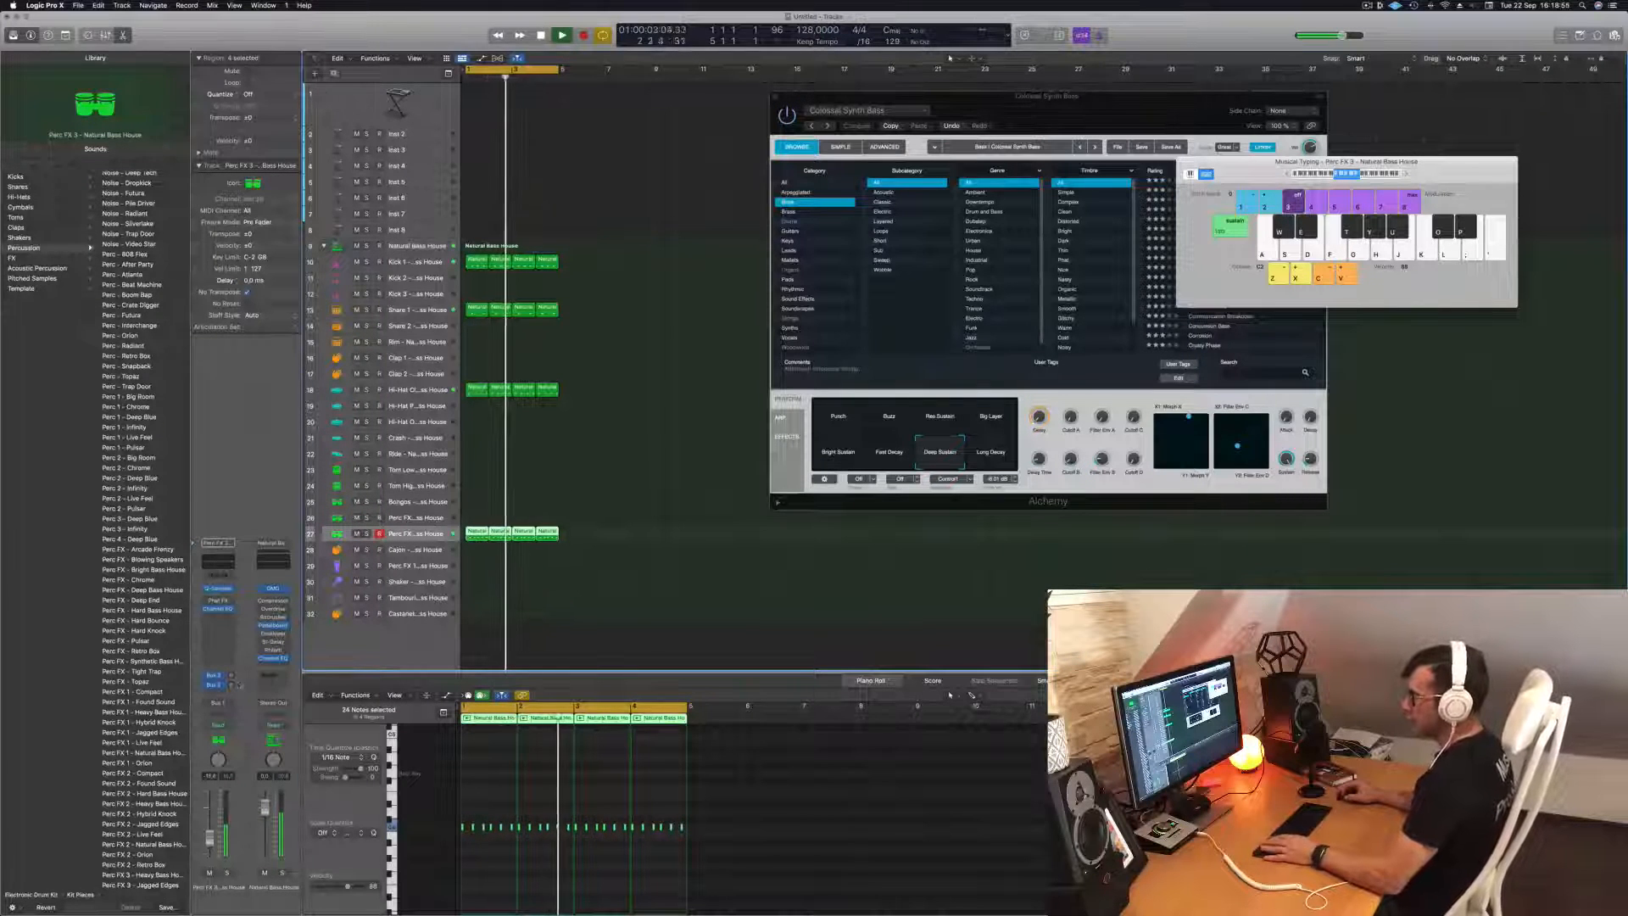
key(Return)
click(217, 686)
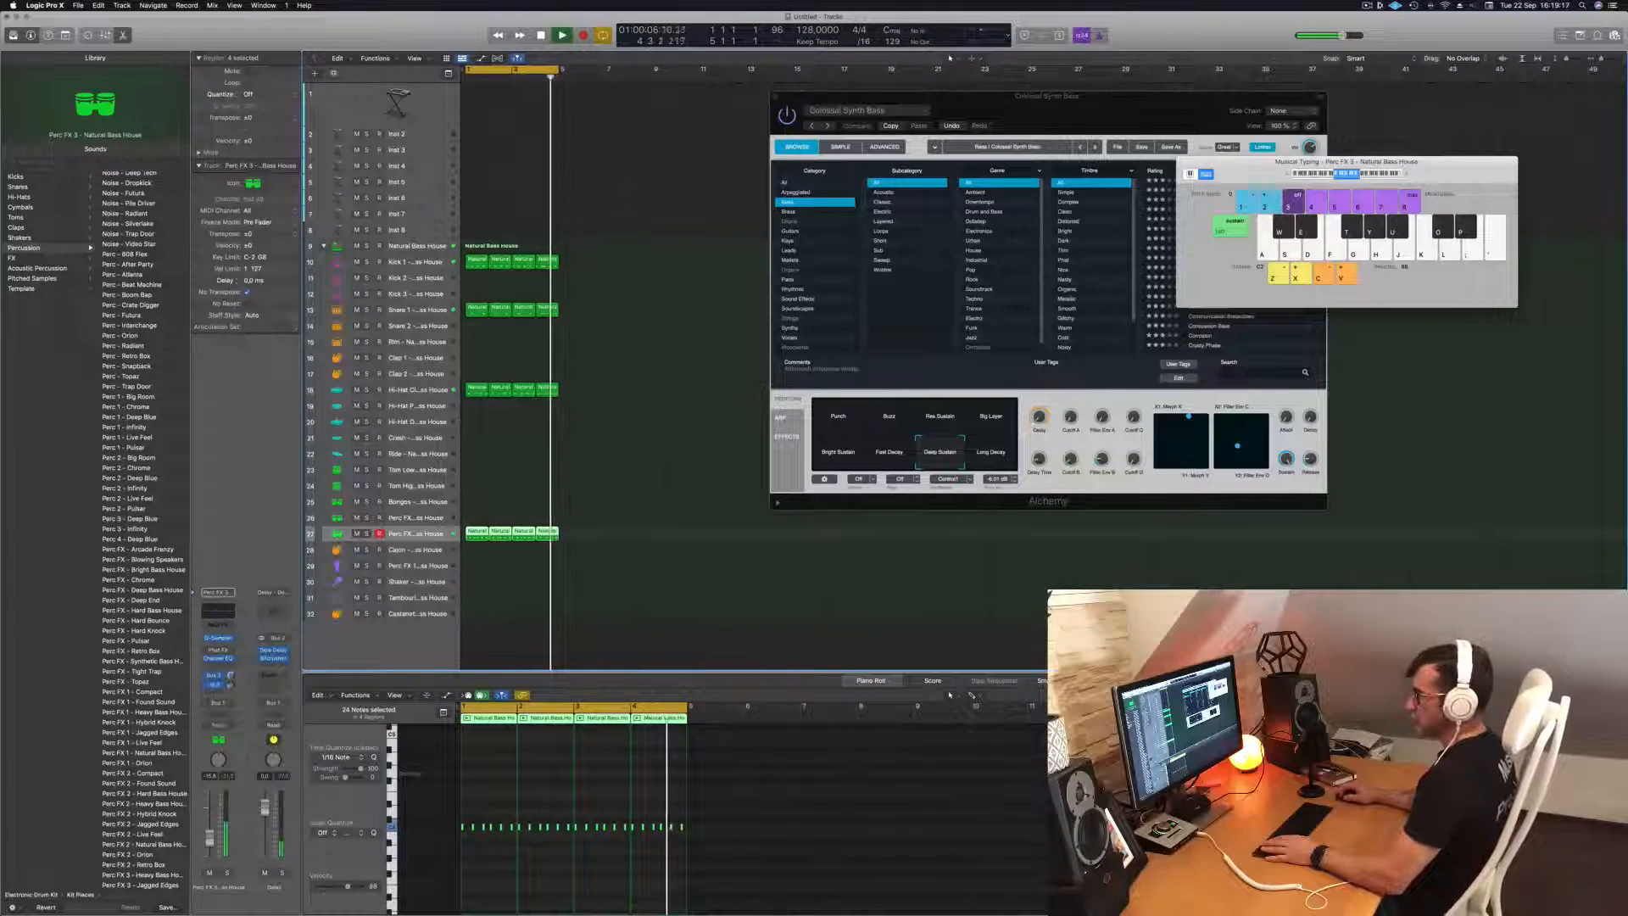
click(685, 291)
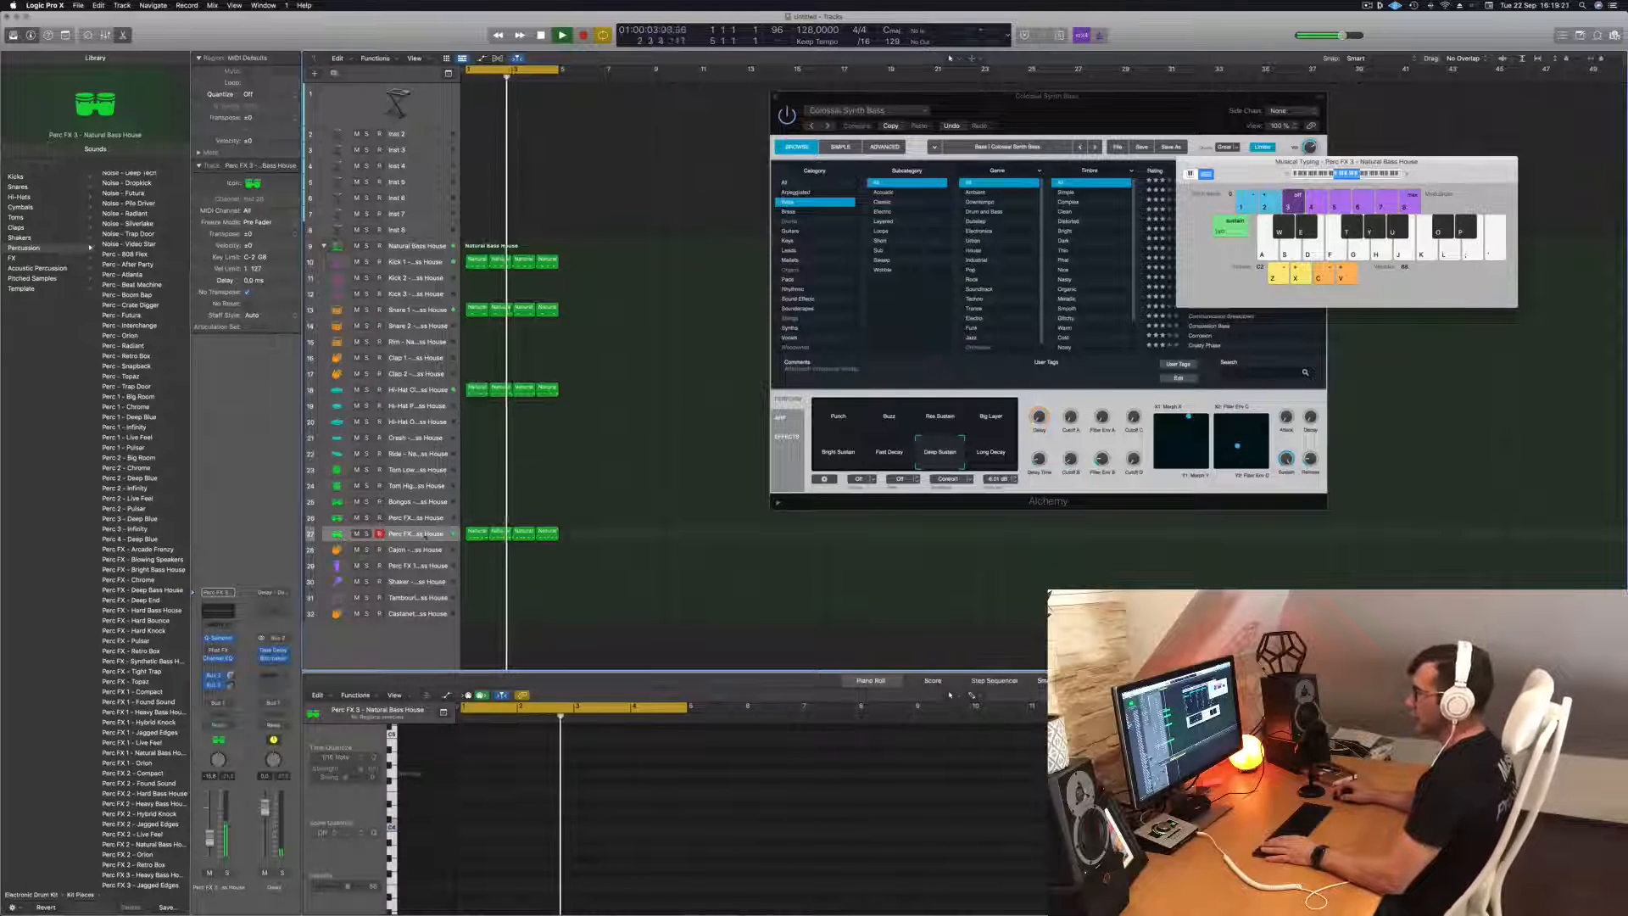
click(424, 534)
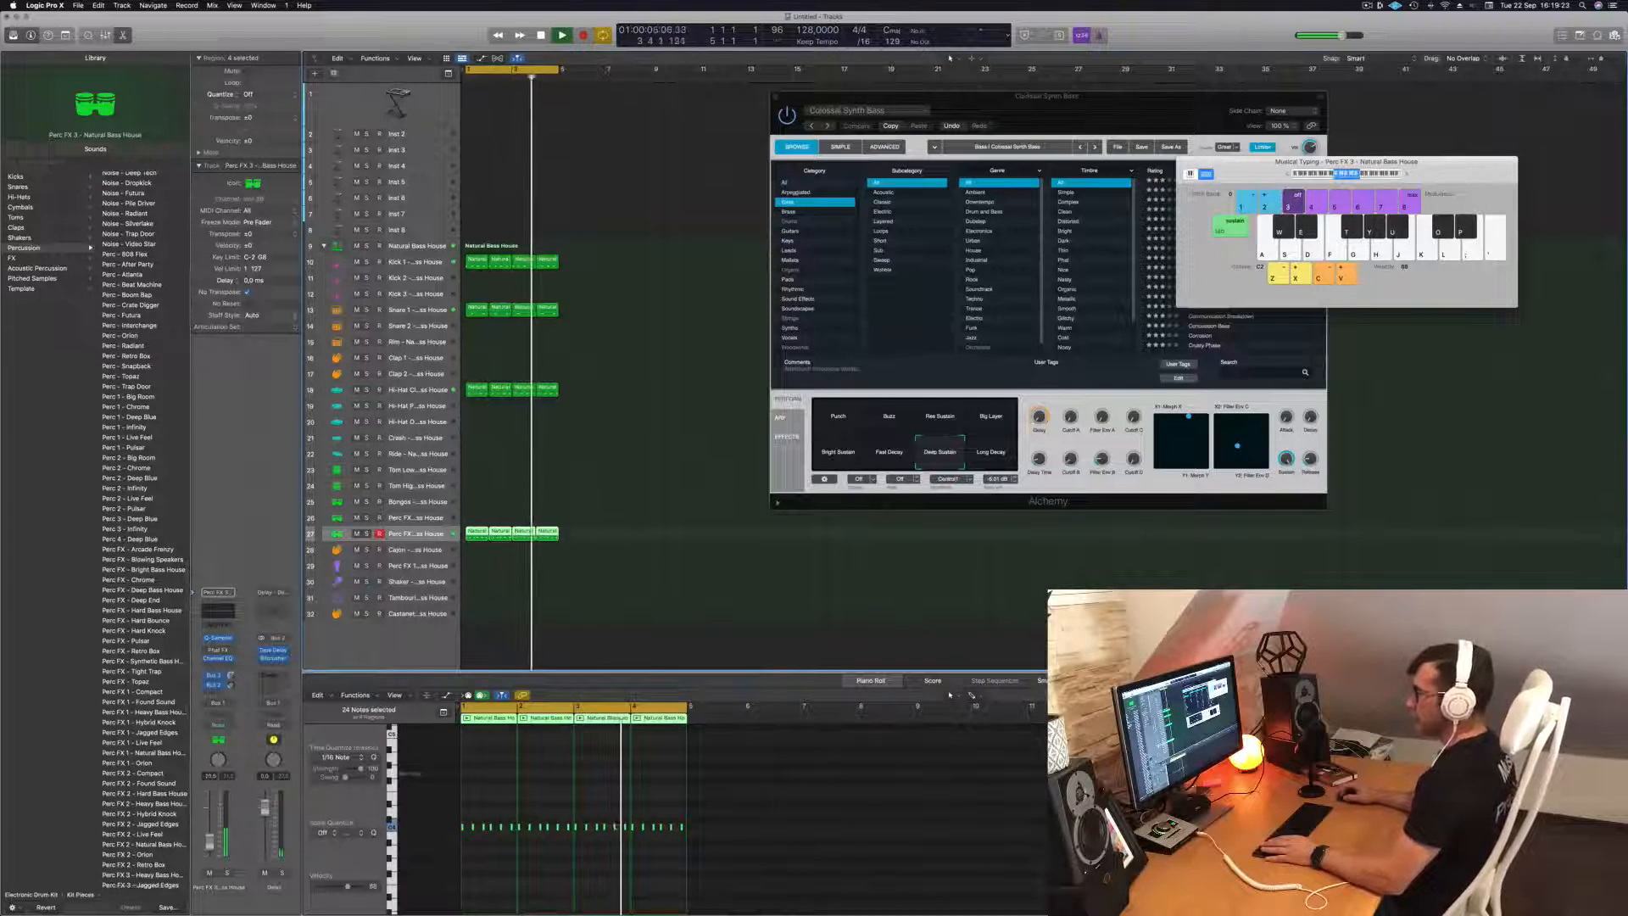
Select the Colossal Synth Bass track and restart playback of the drum loop to audition the bass over it.
key(space)
key(space)
scroll(424, 122, up, 1)
click(424, 121)
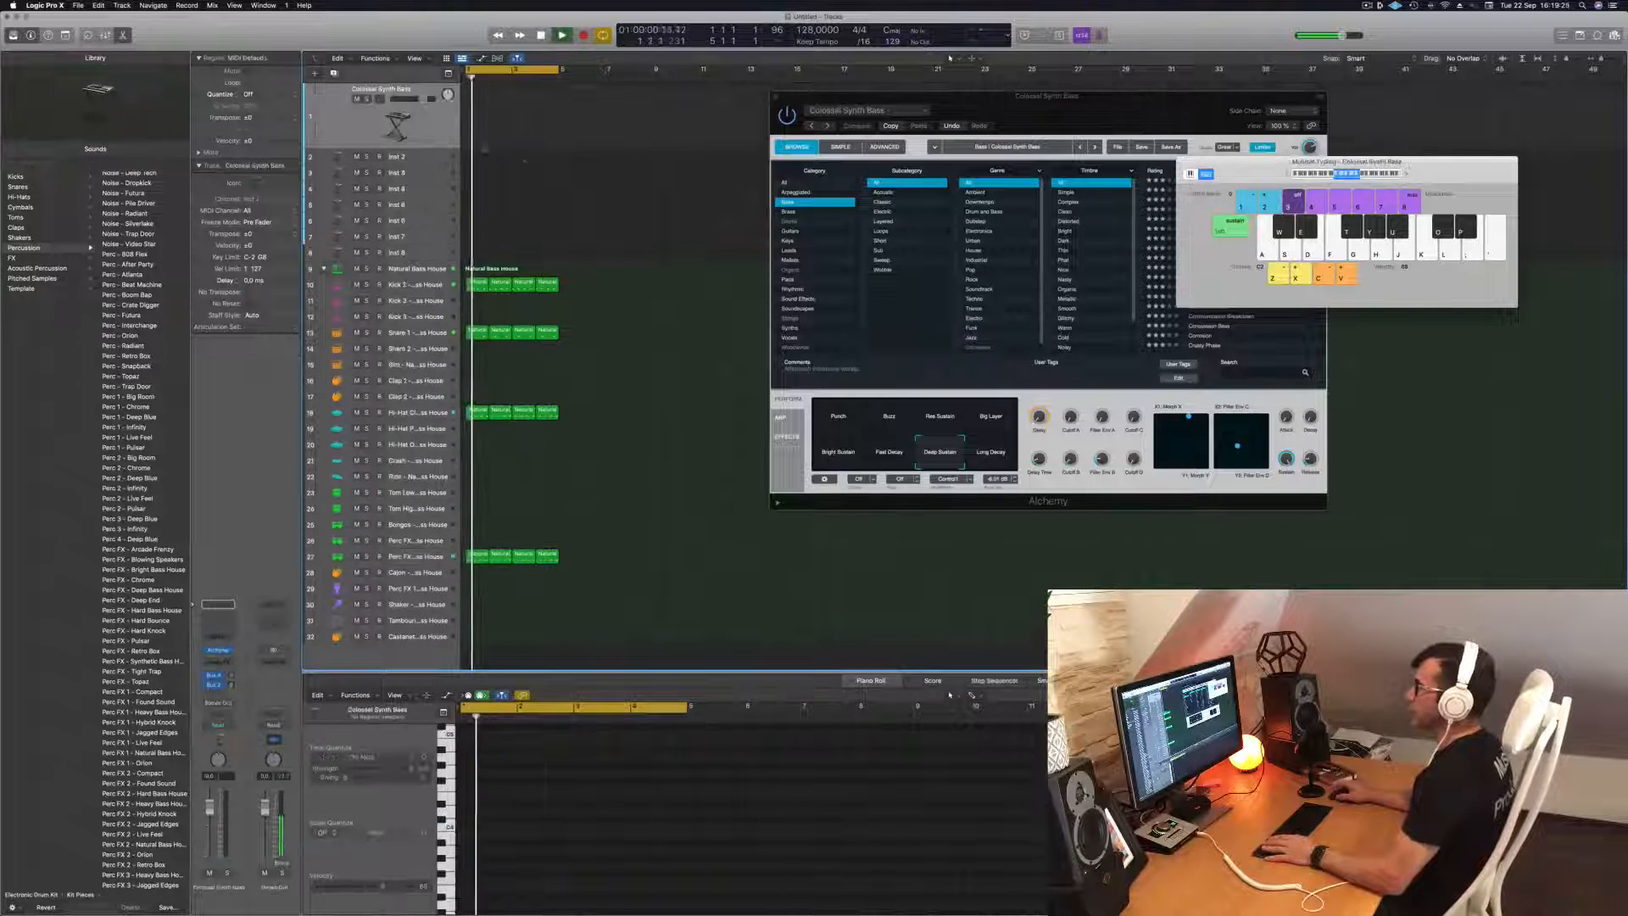
key(space)
key(space)
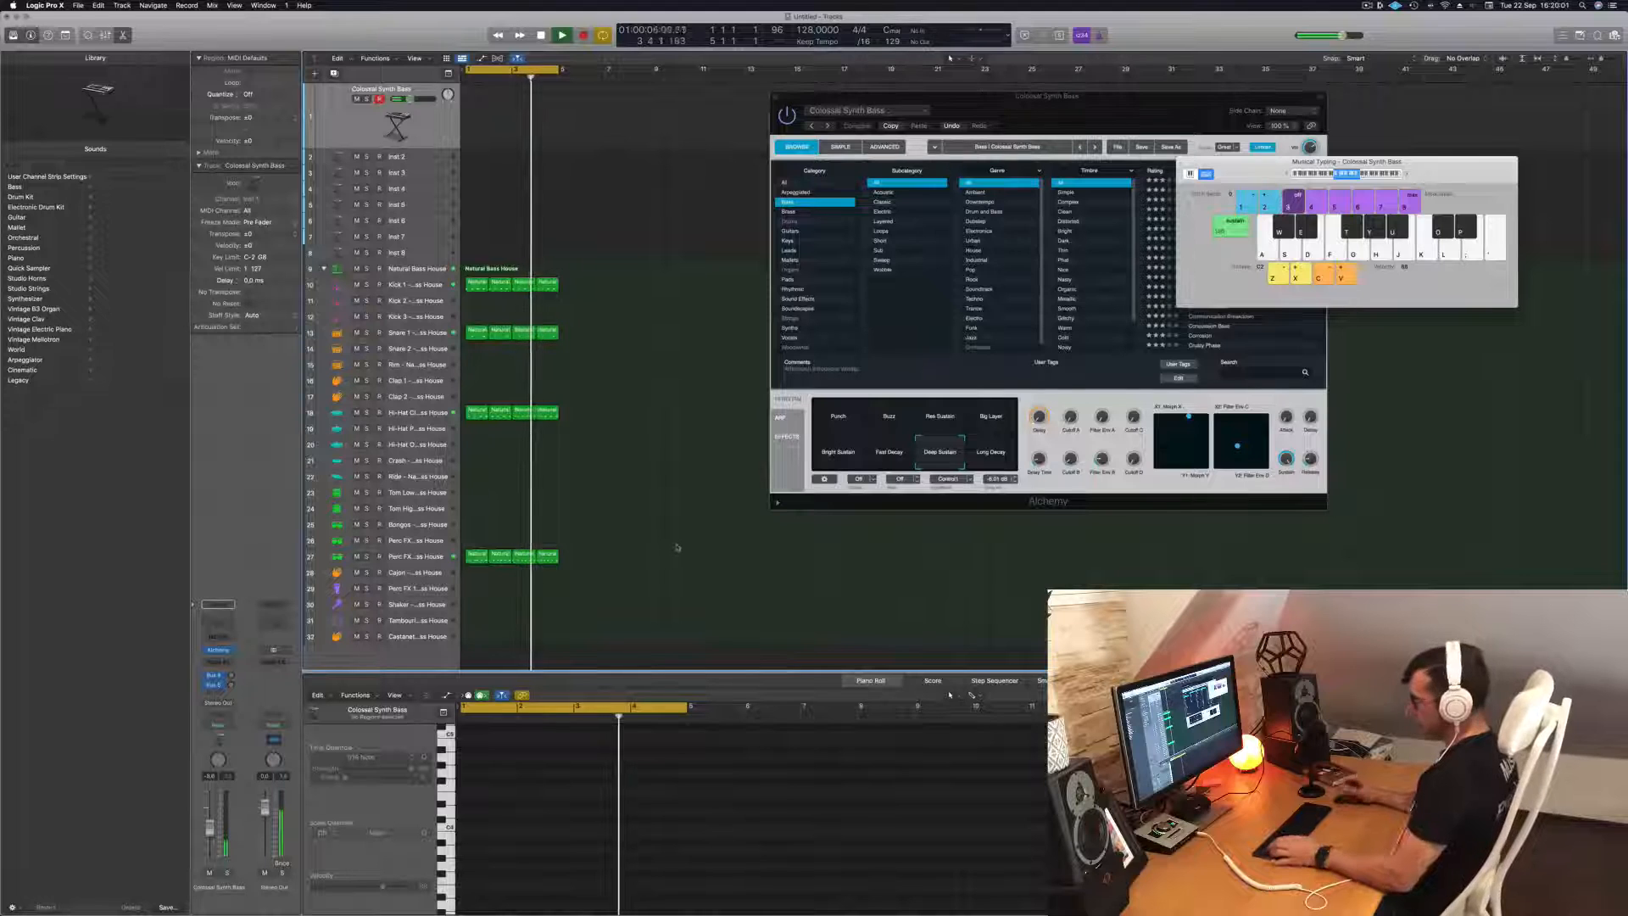
Repeat all the drum regions three times to fill 16 bars, and extend the cycle range to bar 17.
key(super+a)
key(super+r)
key(super+r)
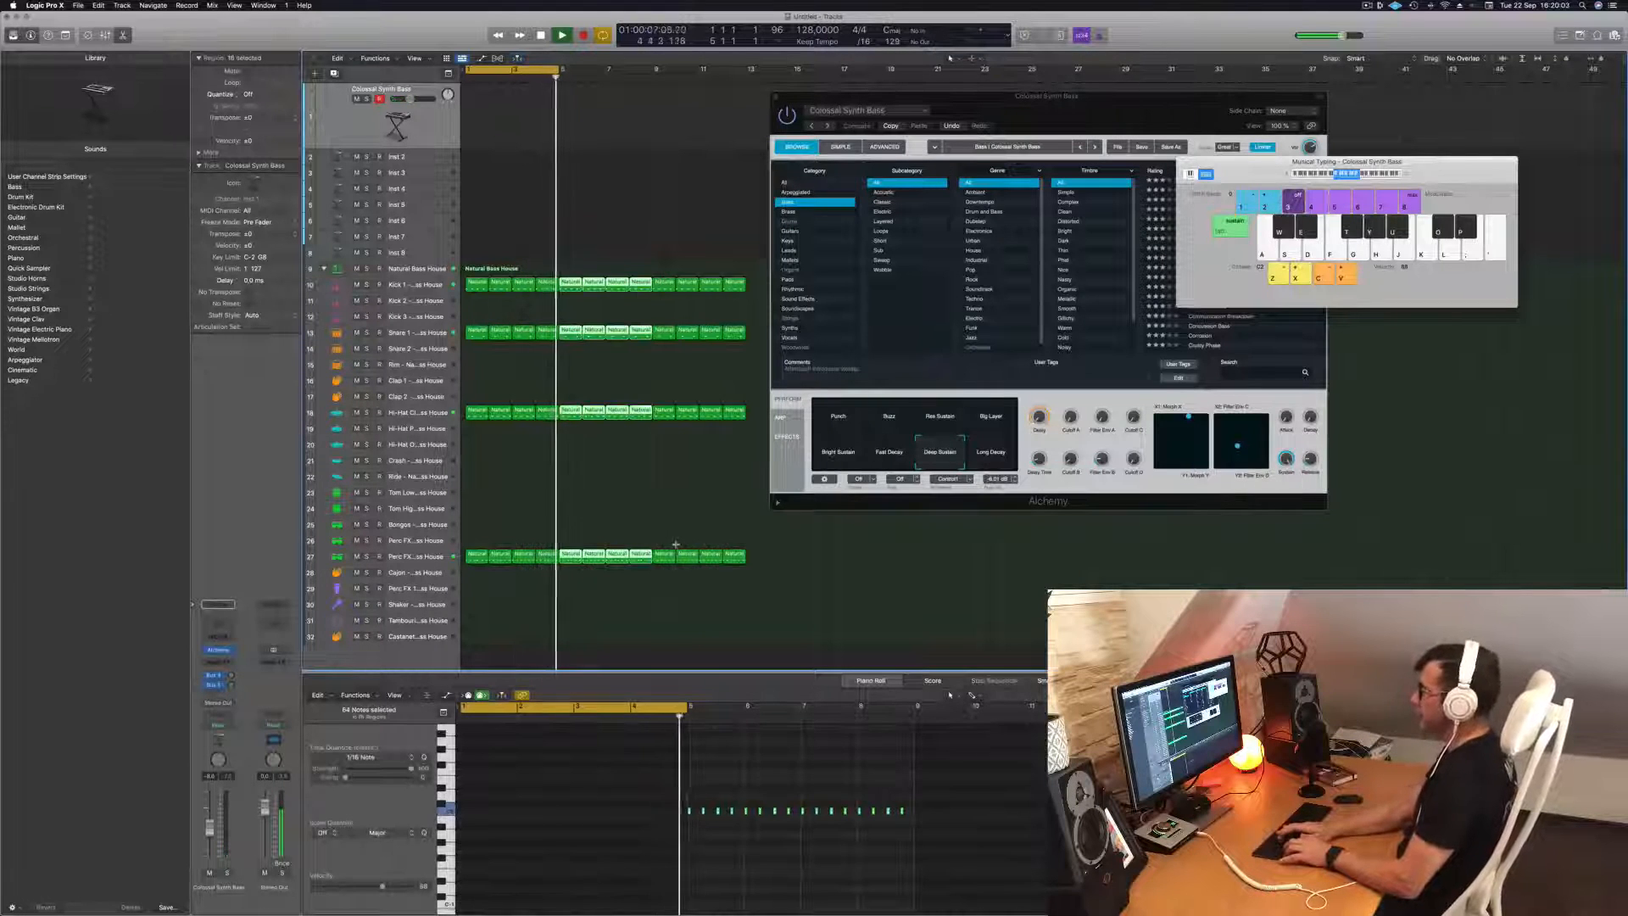
key(super+r)
drag(950, 96, 1279, 91)
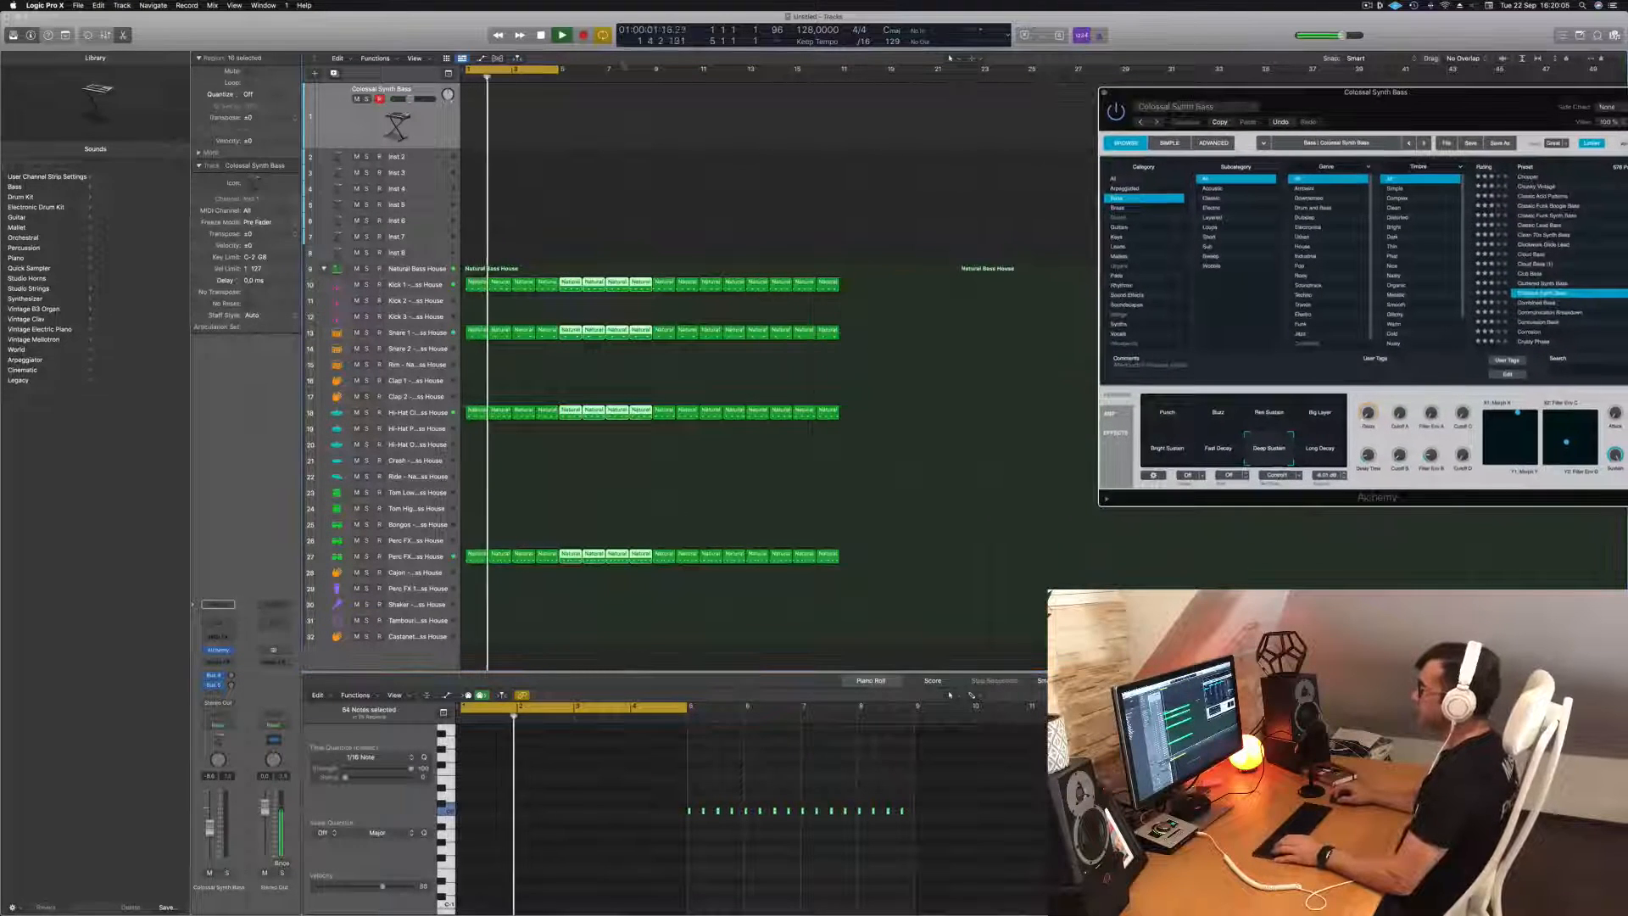
drag(558, 71, 838, 90)
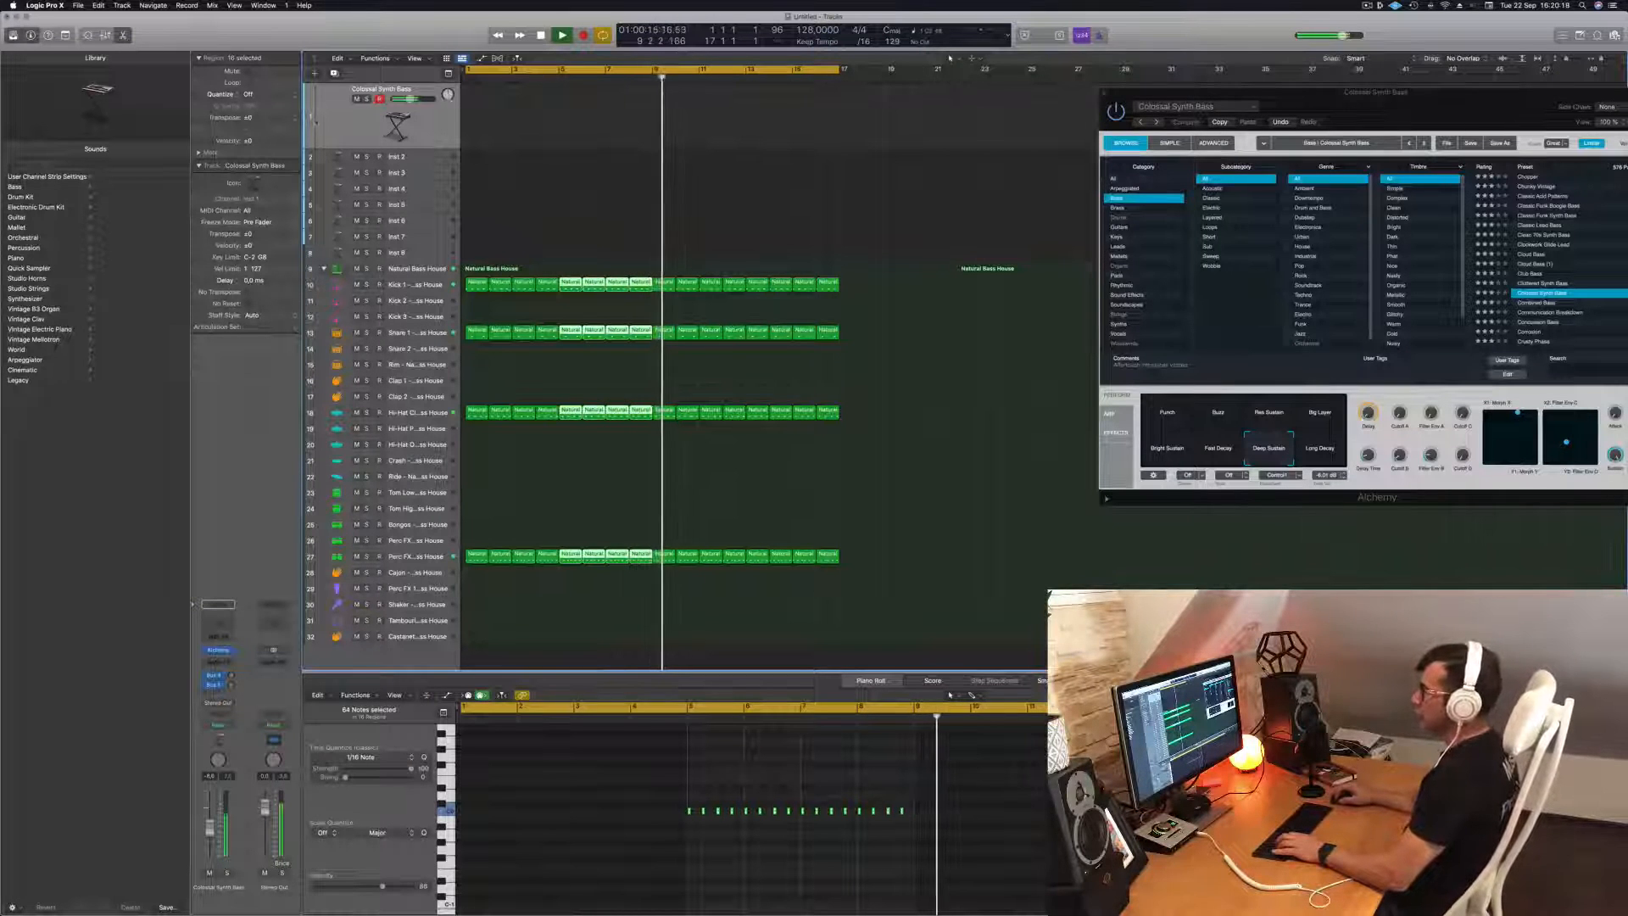
Insert a Compressor on the Colossal Synth Bass channel with Kick 1 (Inst 9) as side chain, and move its window clear of the regions.
click(217, 664)
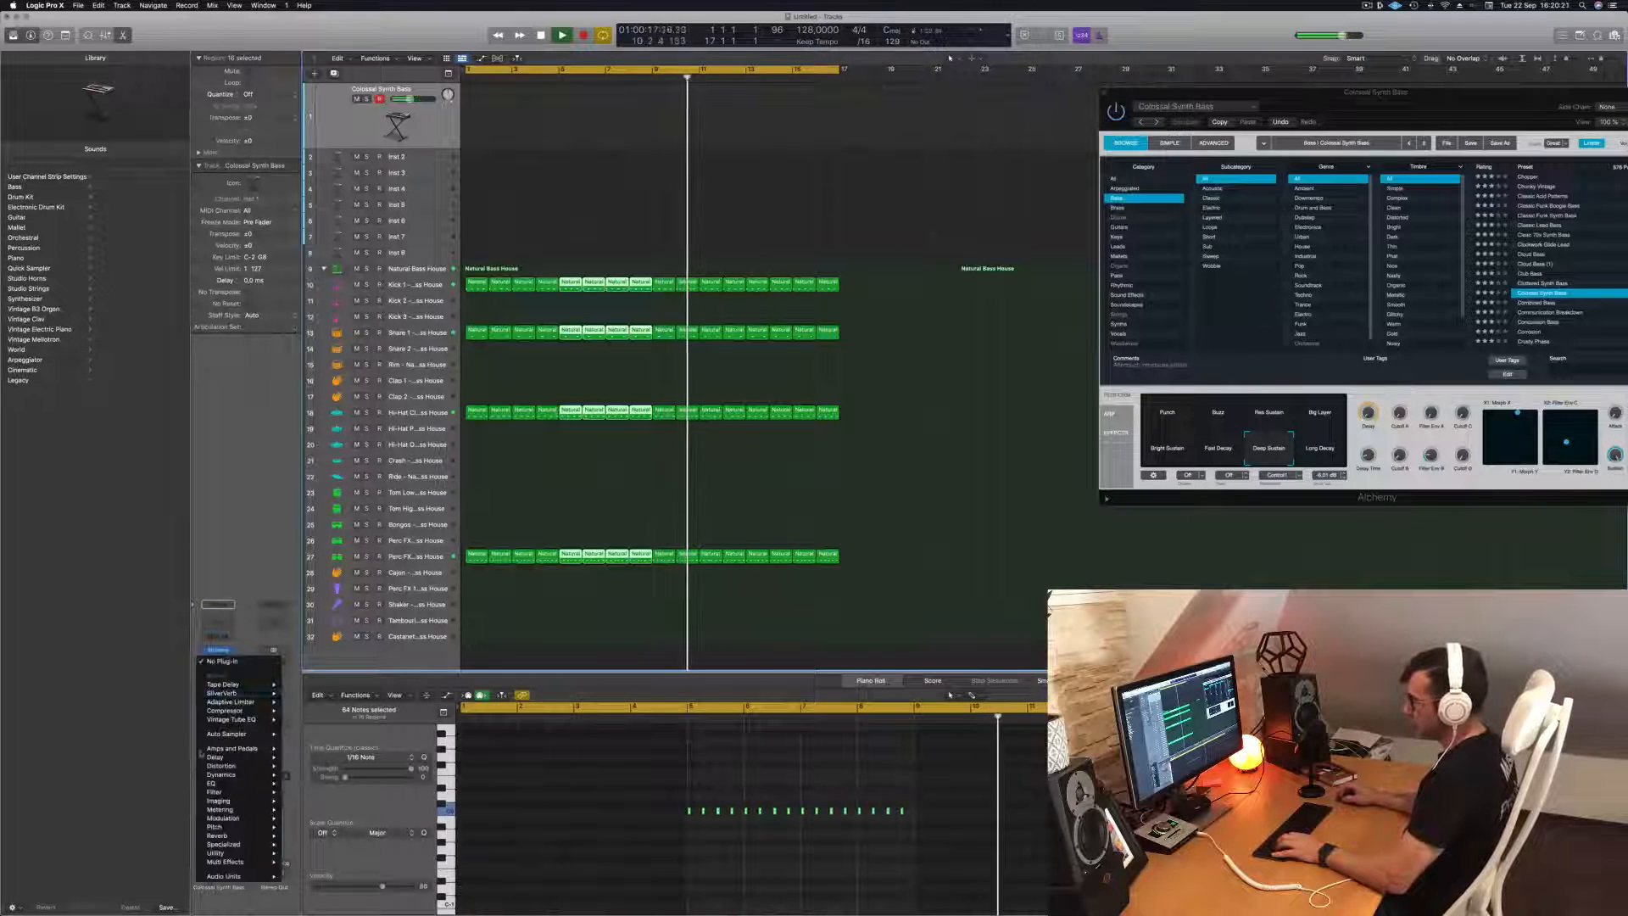
mouse_move(246, 711)
click(302, 711)
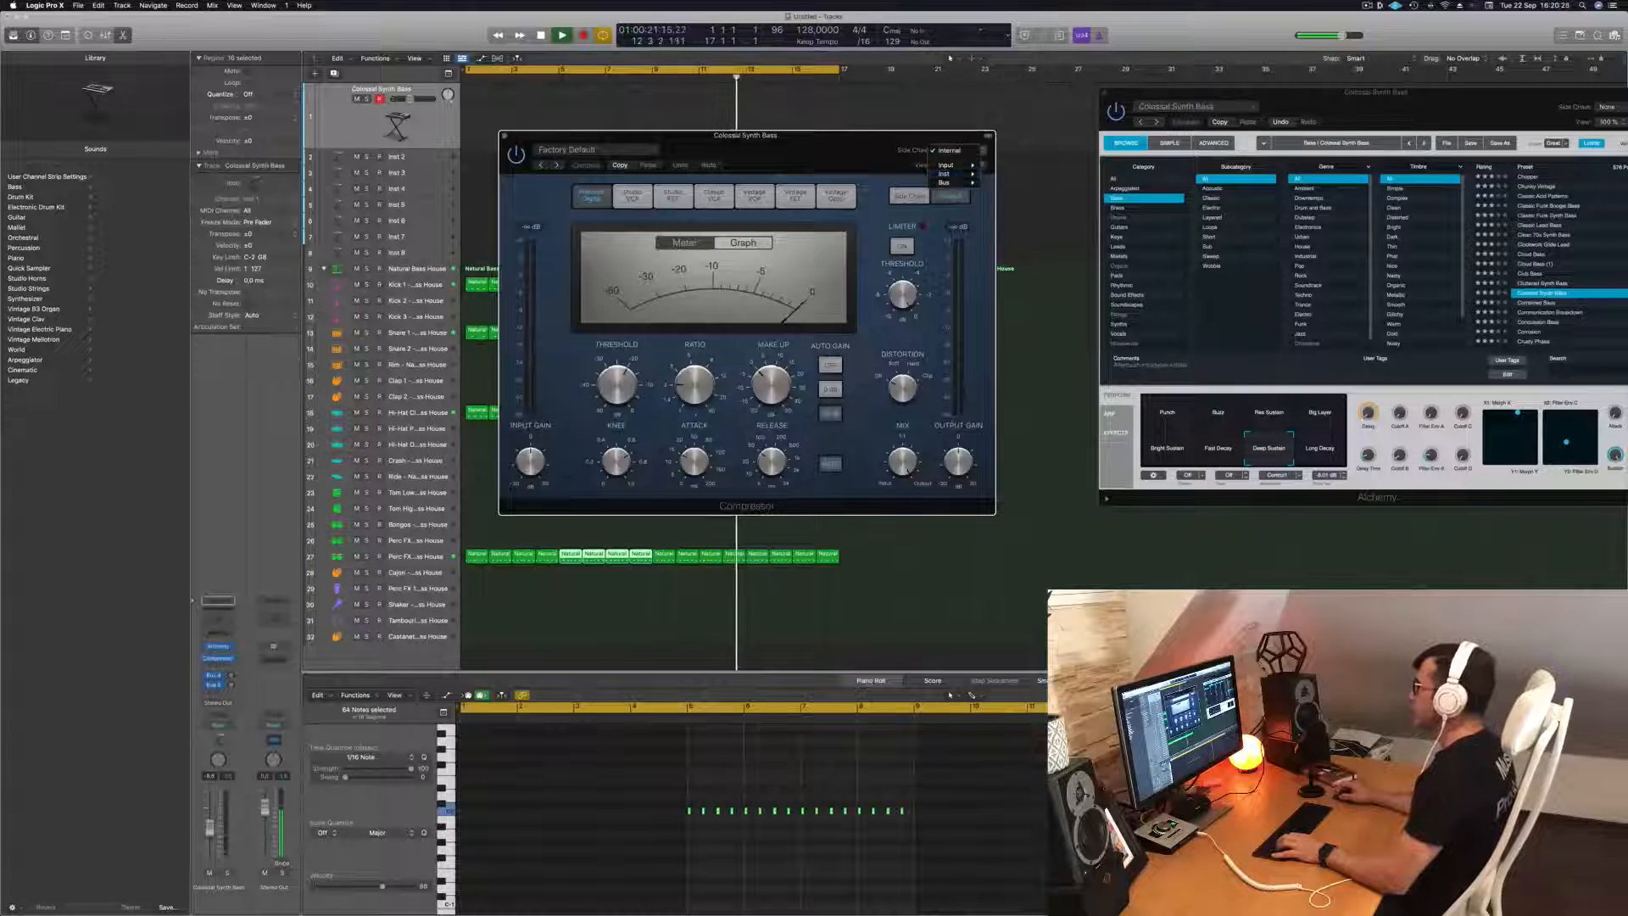
mouse_move(959, 178)
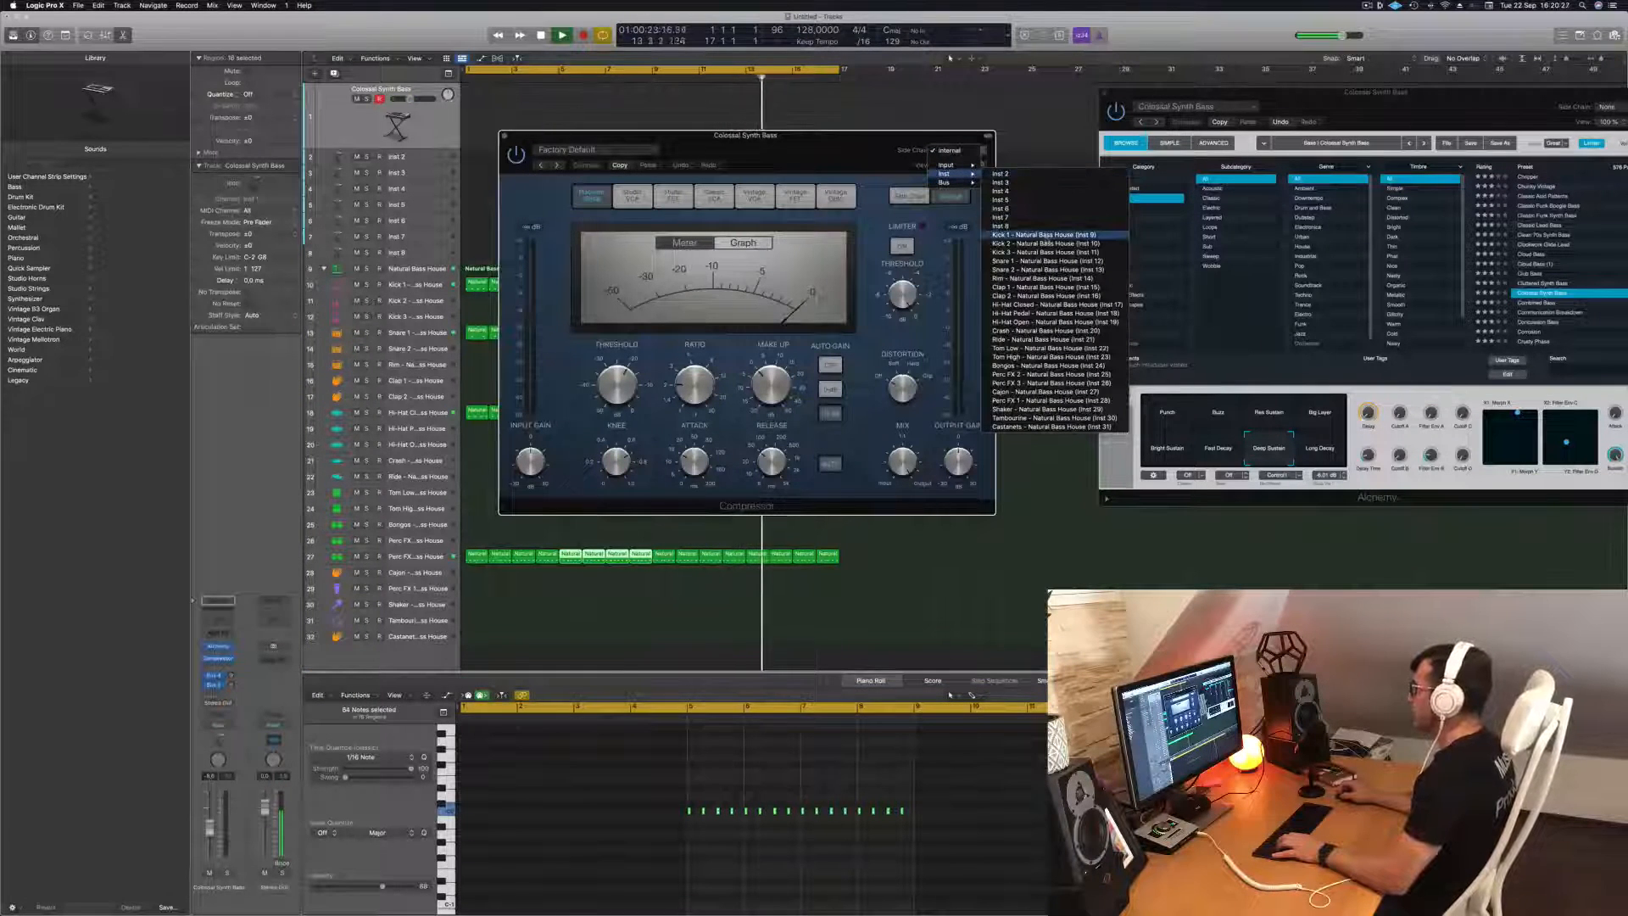
click(1052, 236)
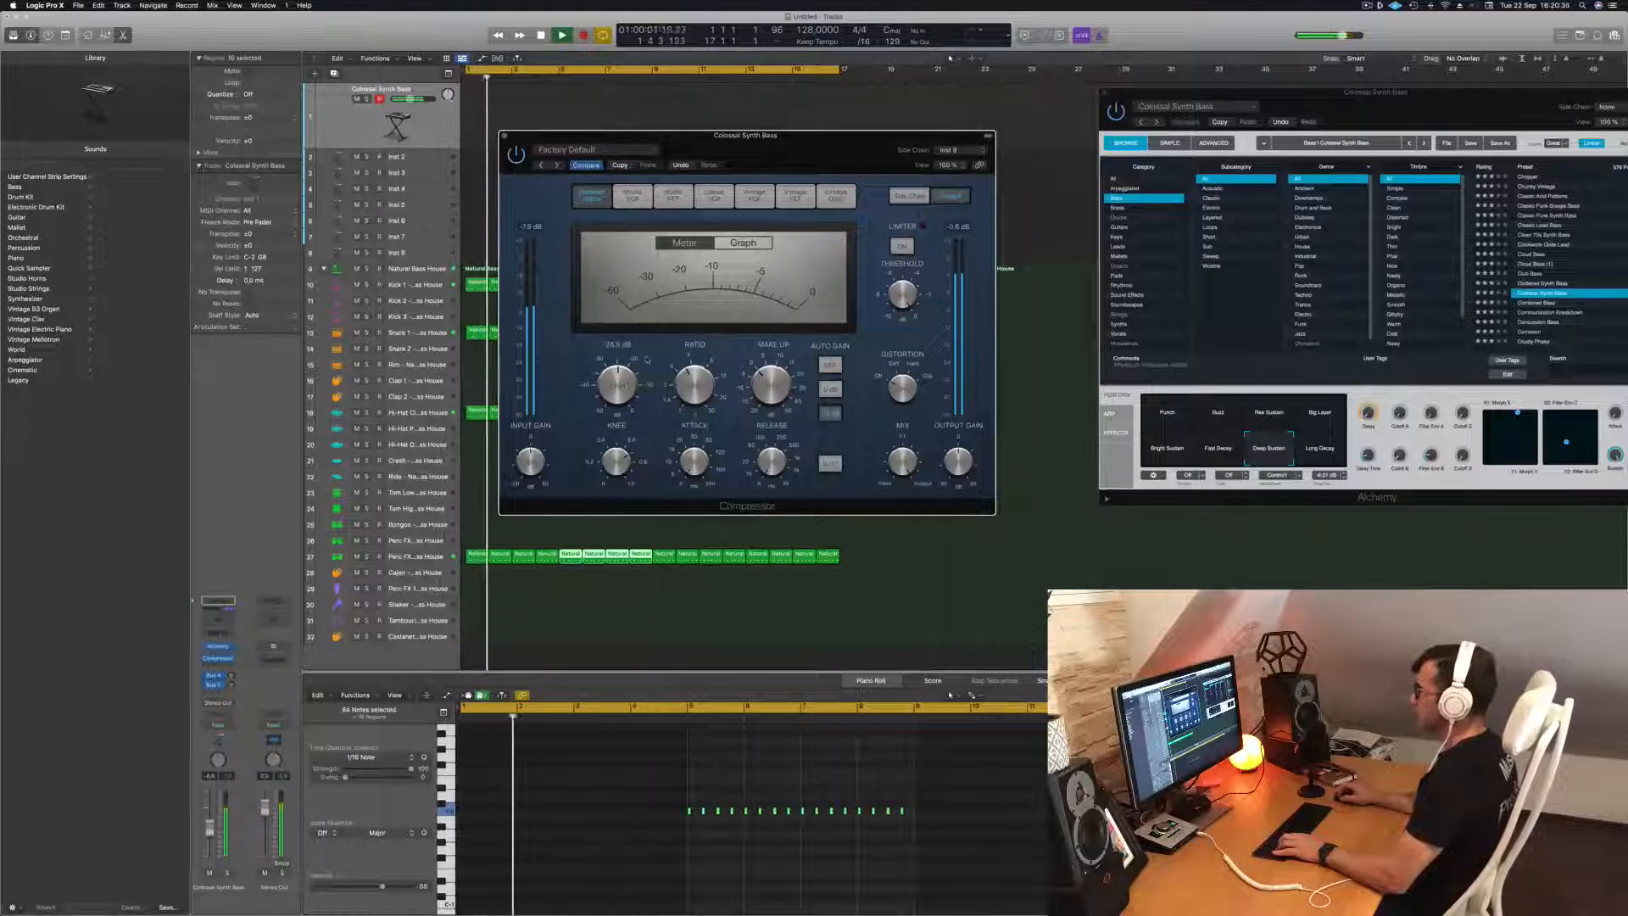
drag(843, 138, 1200, 206)
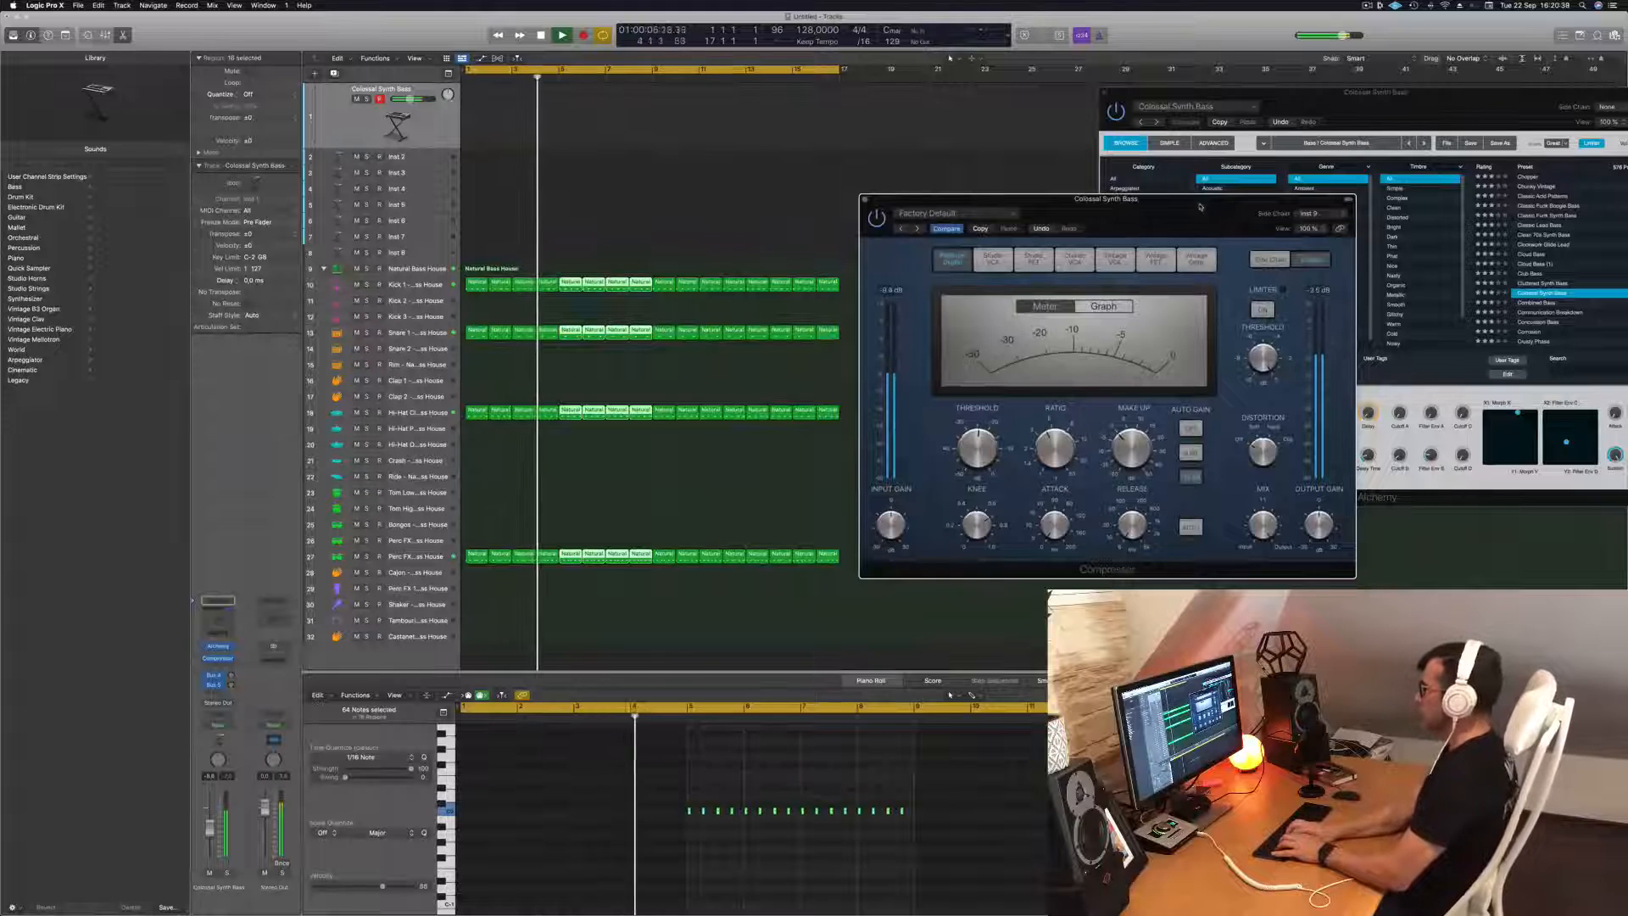
key(r)
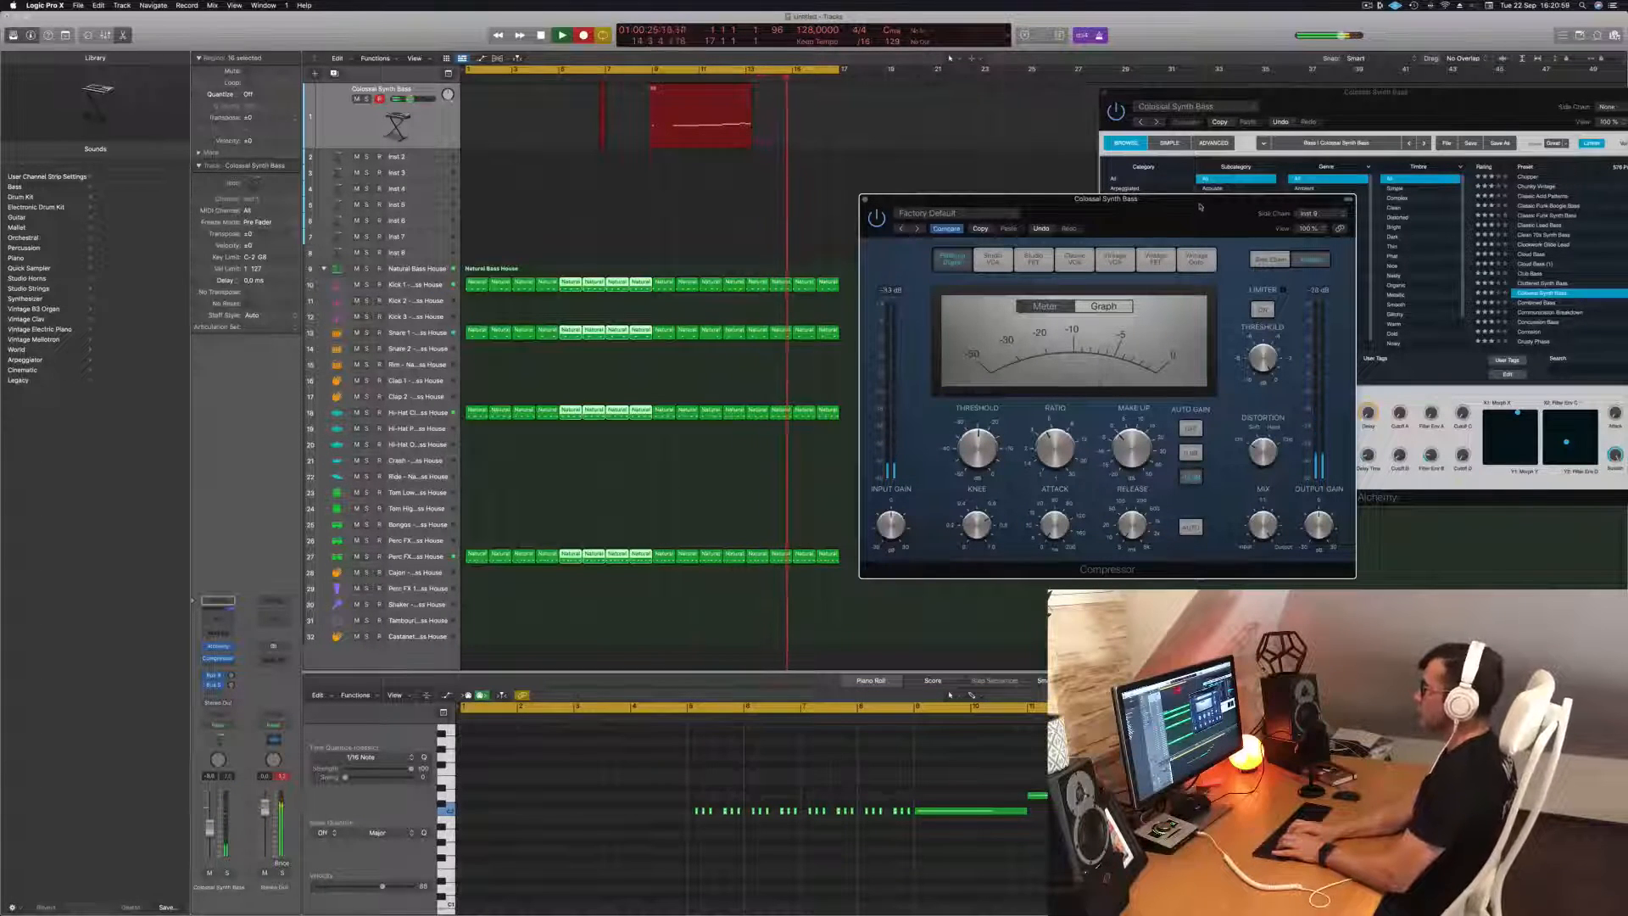
key(space)
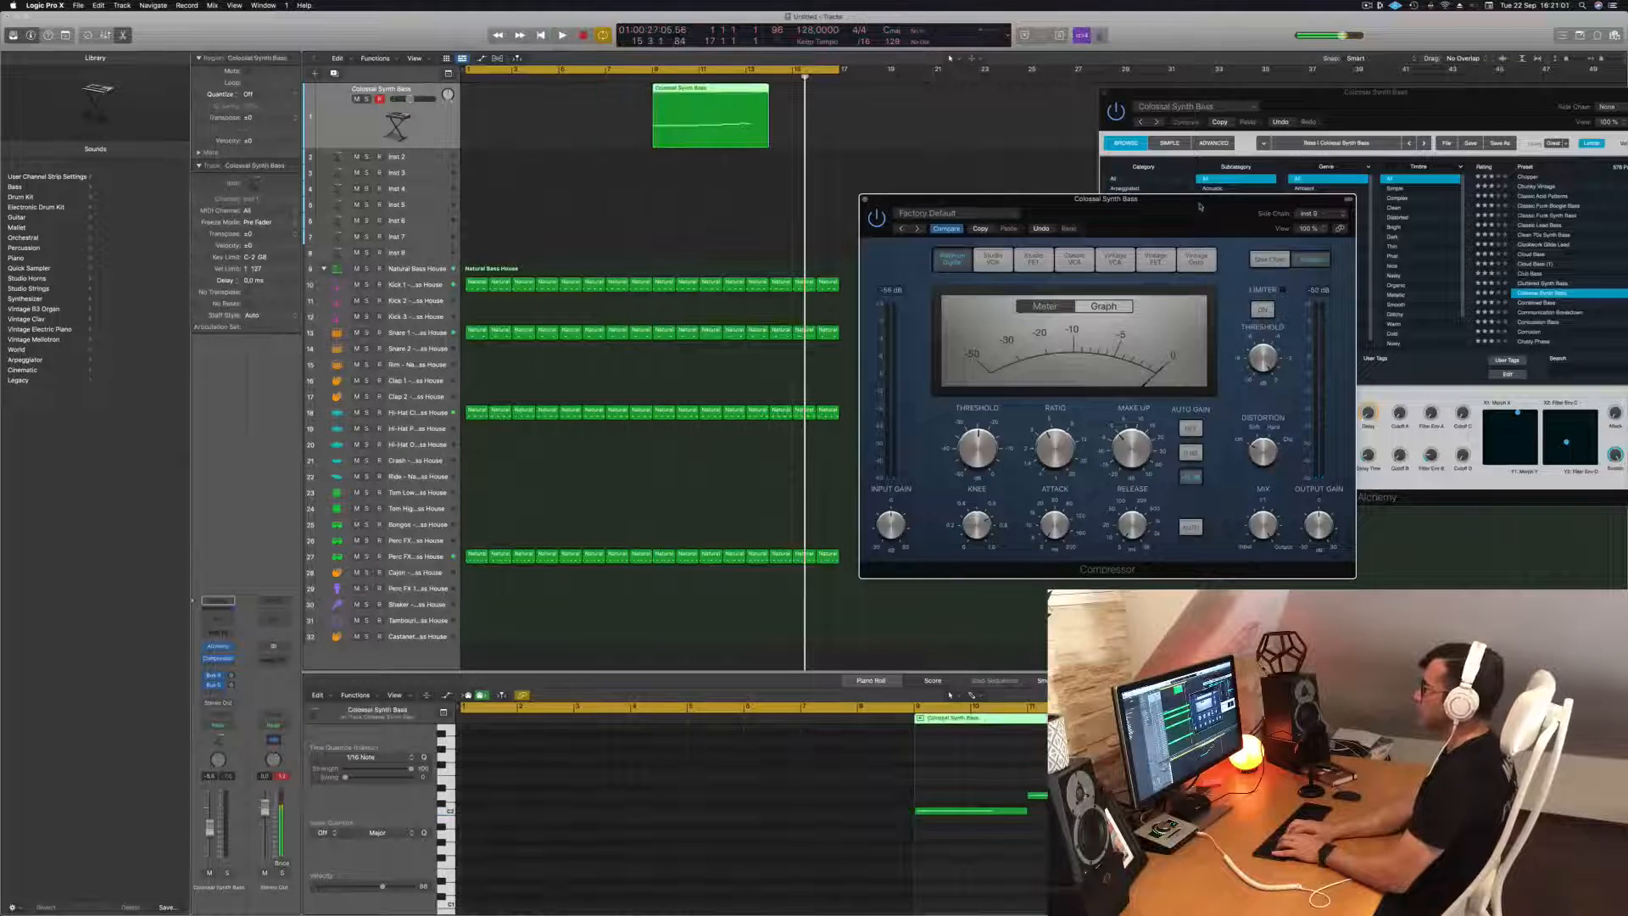
key(r)
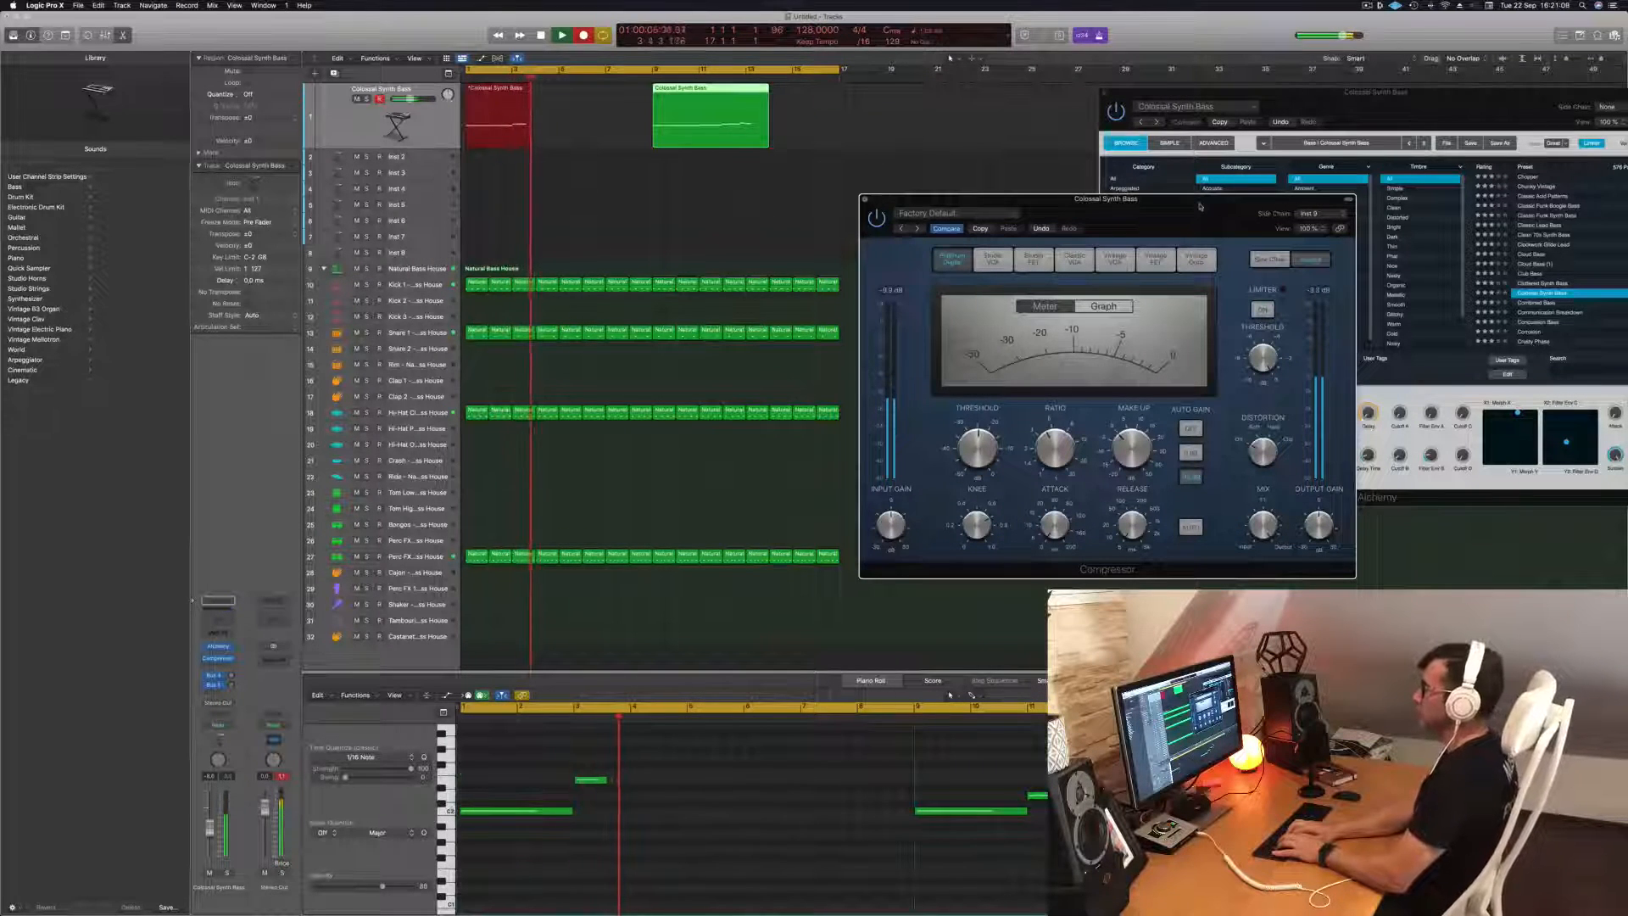
key(space)
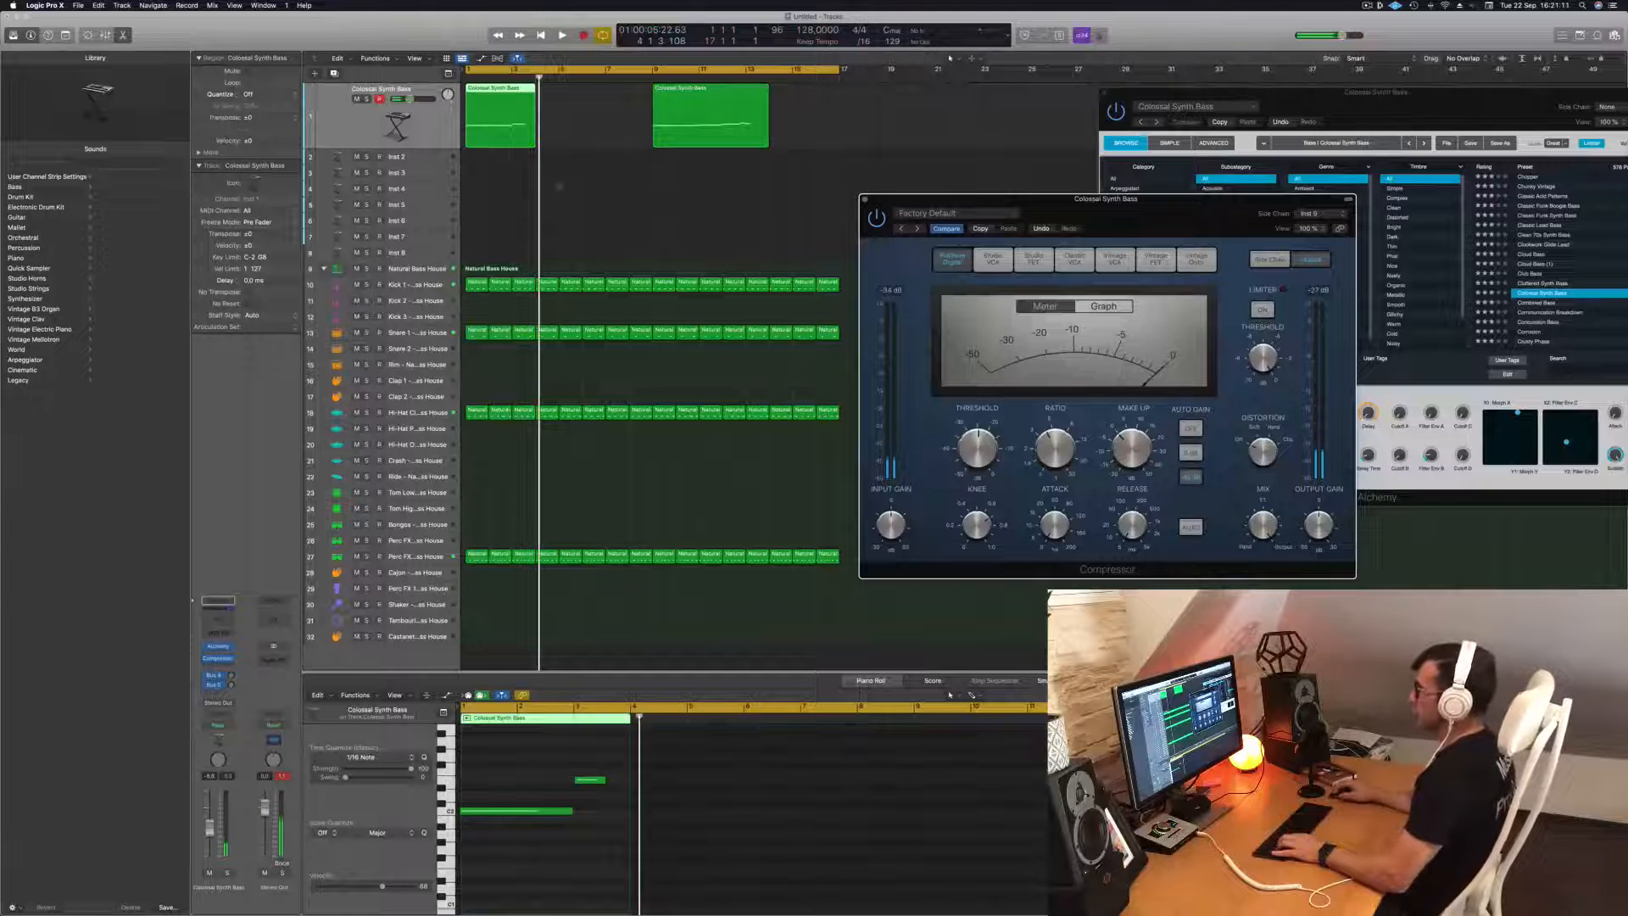
drag(816, 133, 500, 92)
key(Delete)
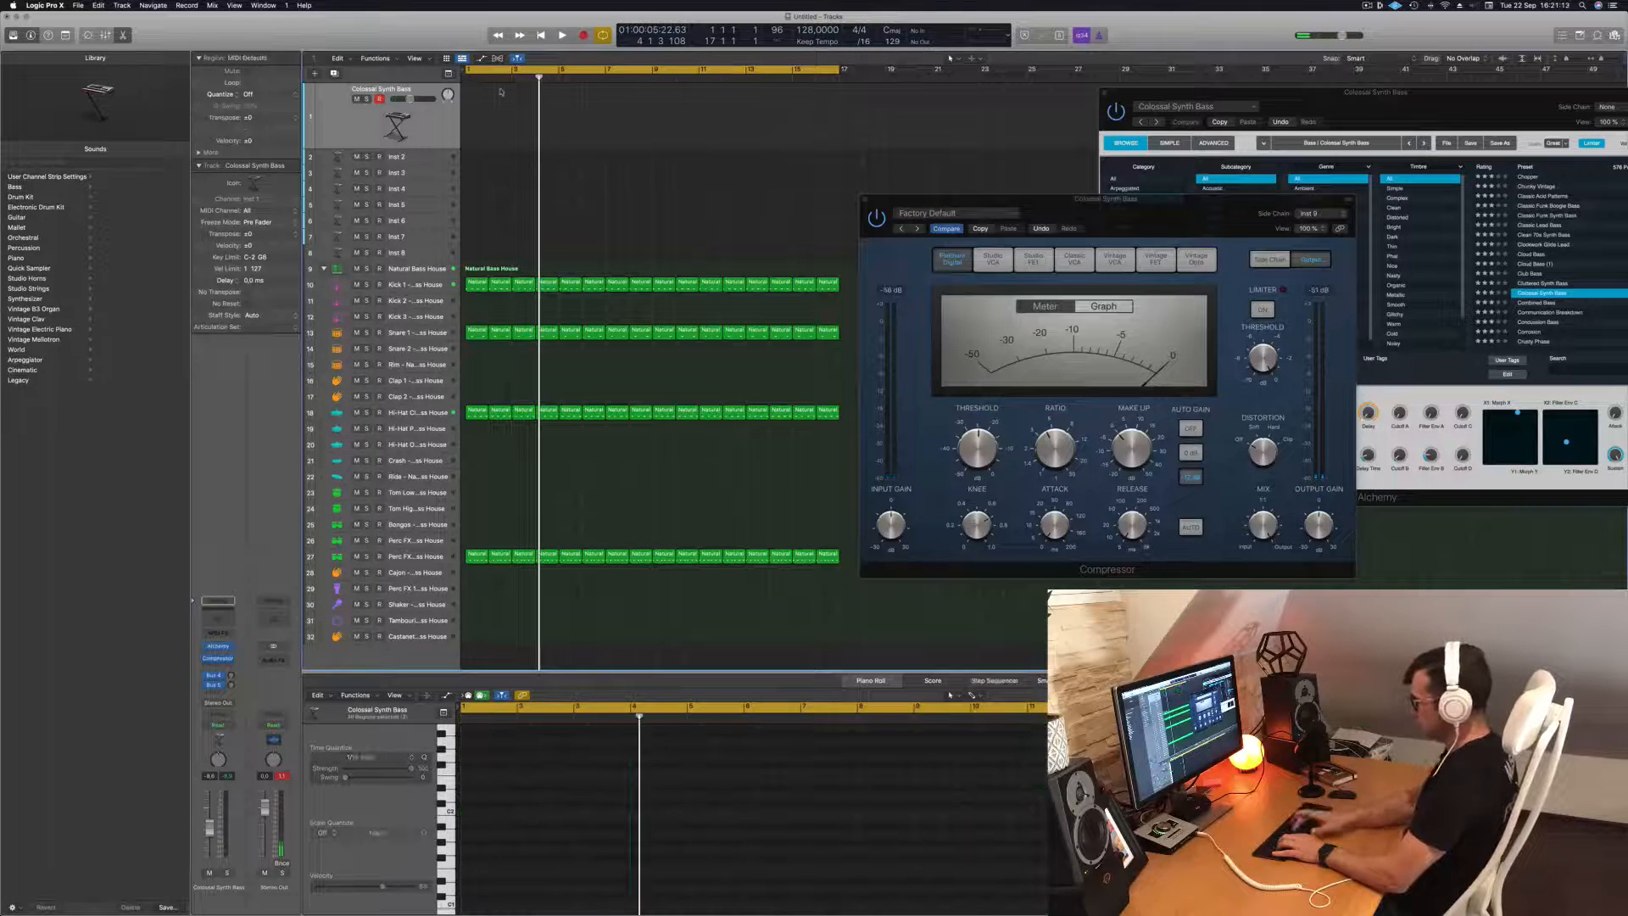
Record a four-bar bass line on the Colossal Synth Bass track from the start of the loop.
key(r)
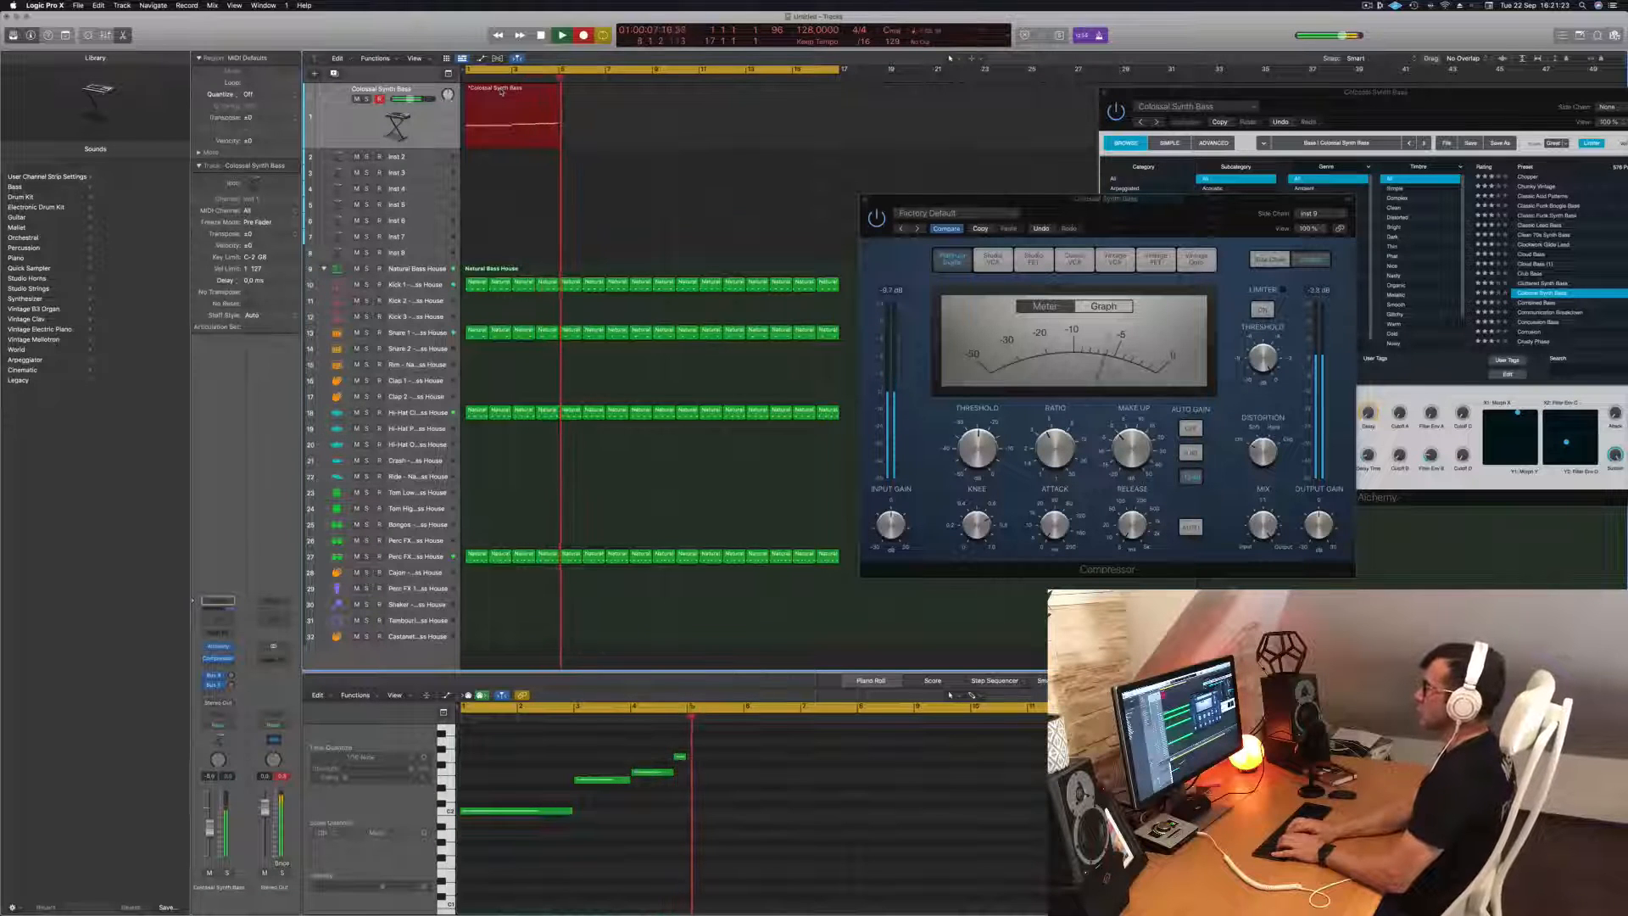
key(space)
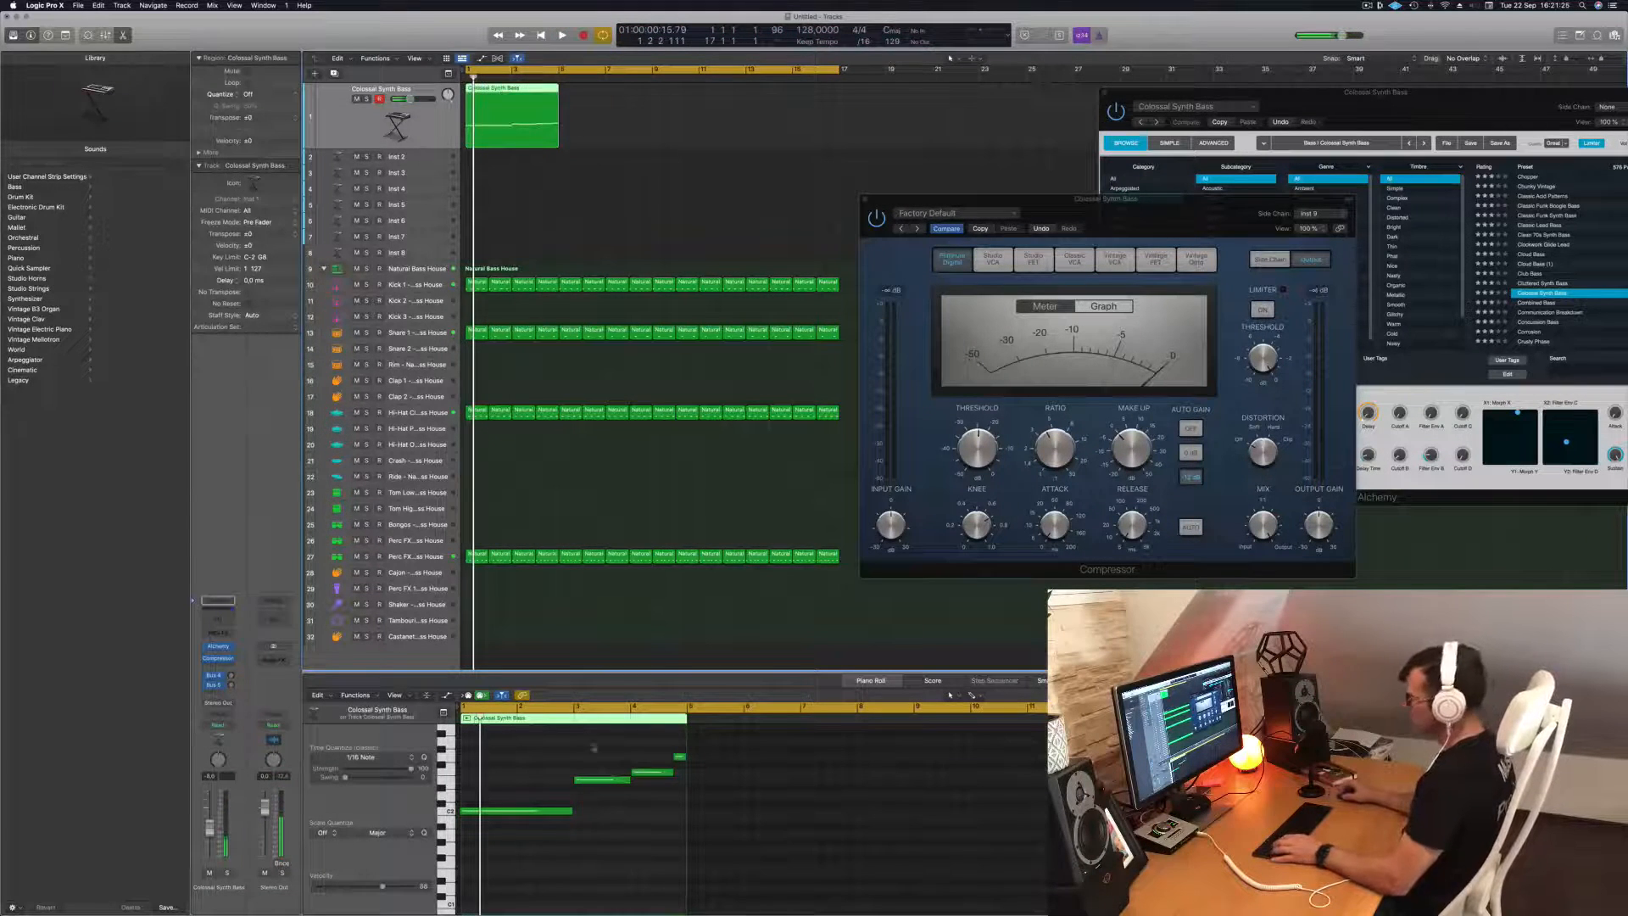
Quantize all notes of the recorded four-bar bass line to 1/16 notes and play it back.
click(528, 797)
key(space)
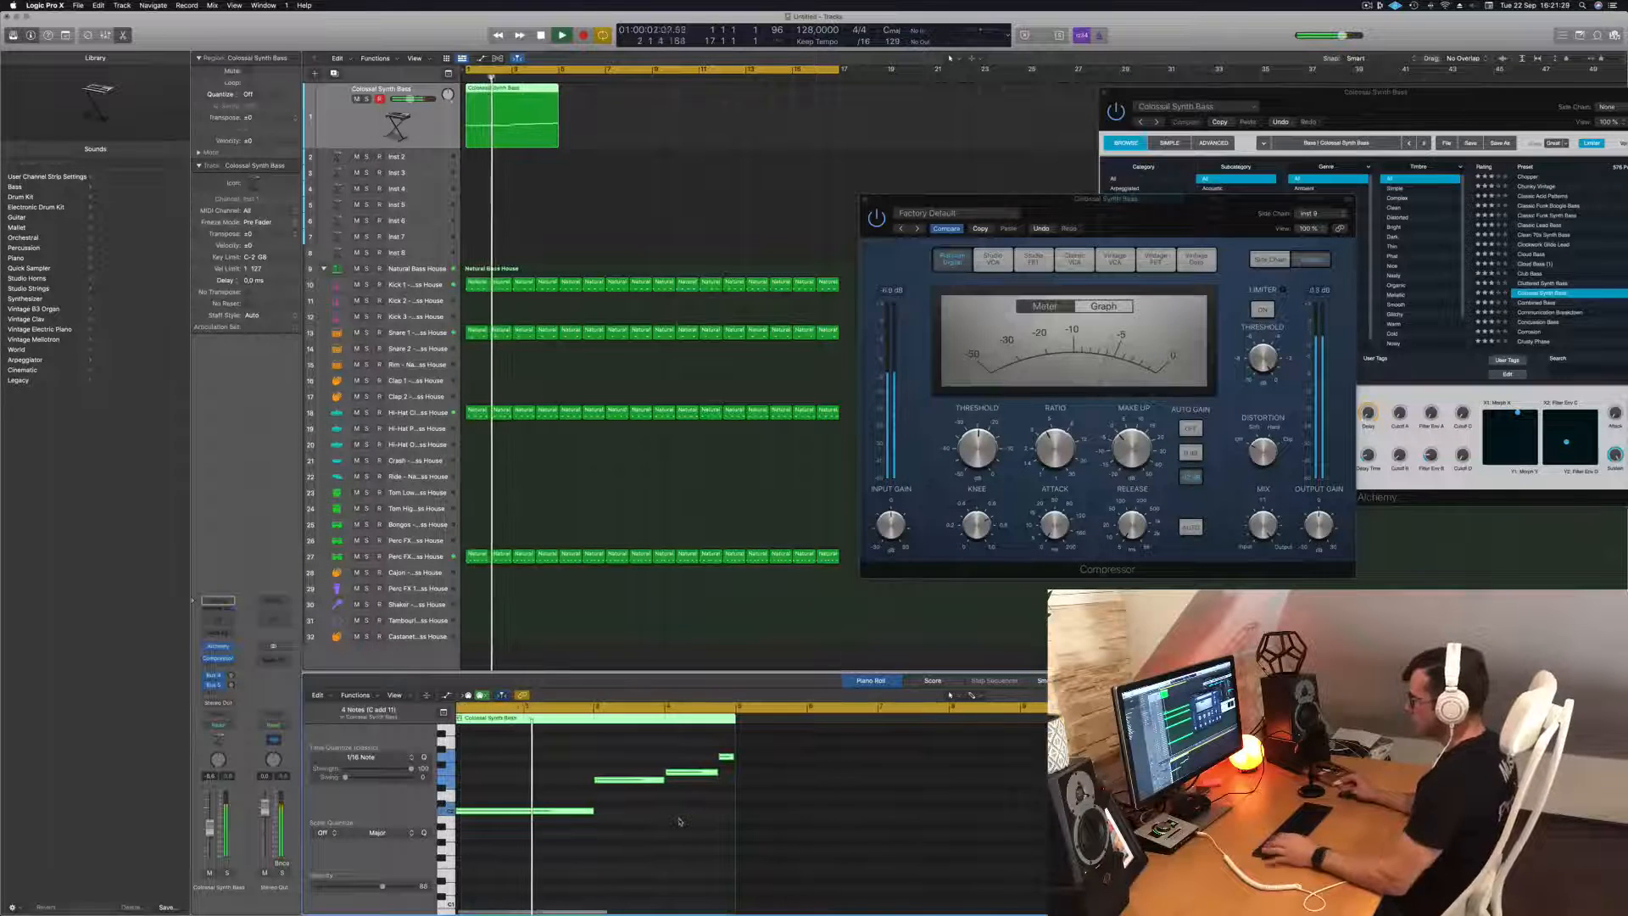
scroll(681, 821, up, 2)
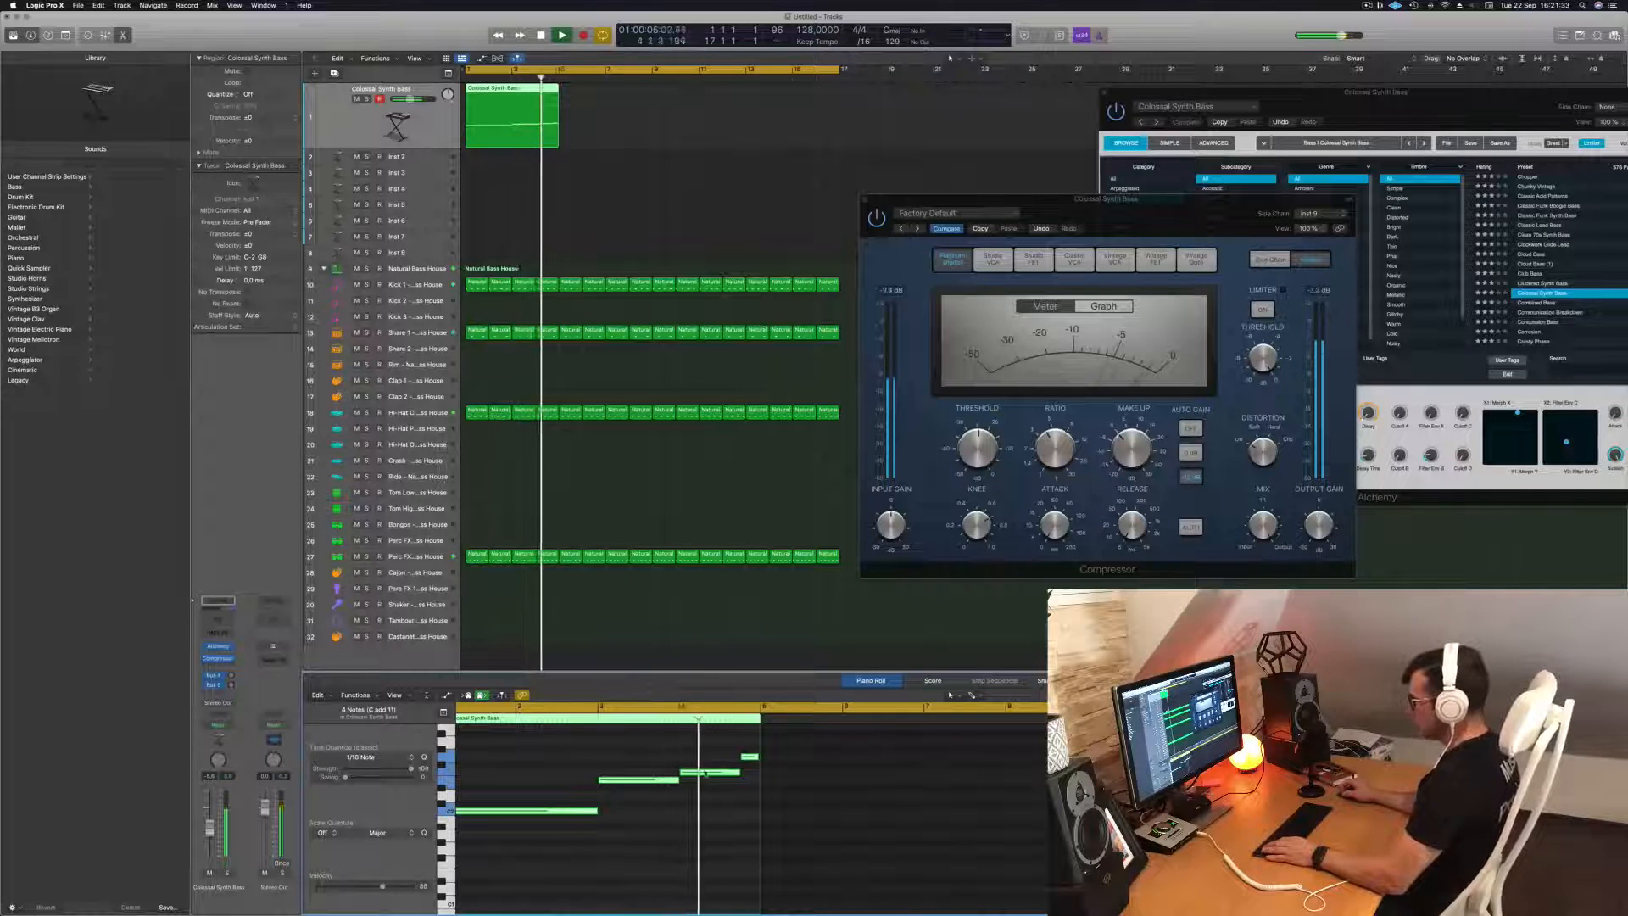
Raise the third bass note, lower the fourth, and repeat the four-bar bass region once.
key(space)
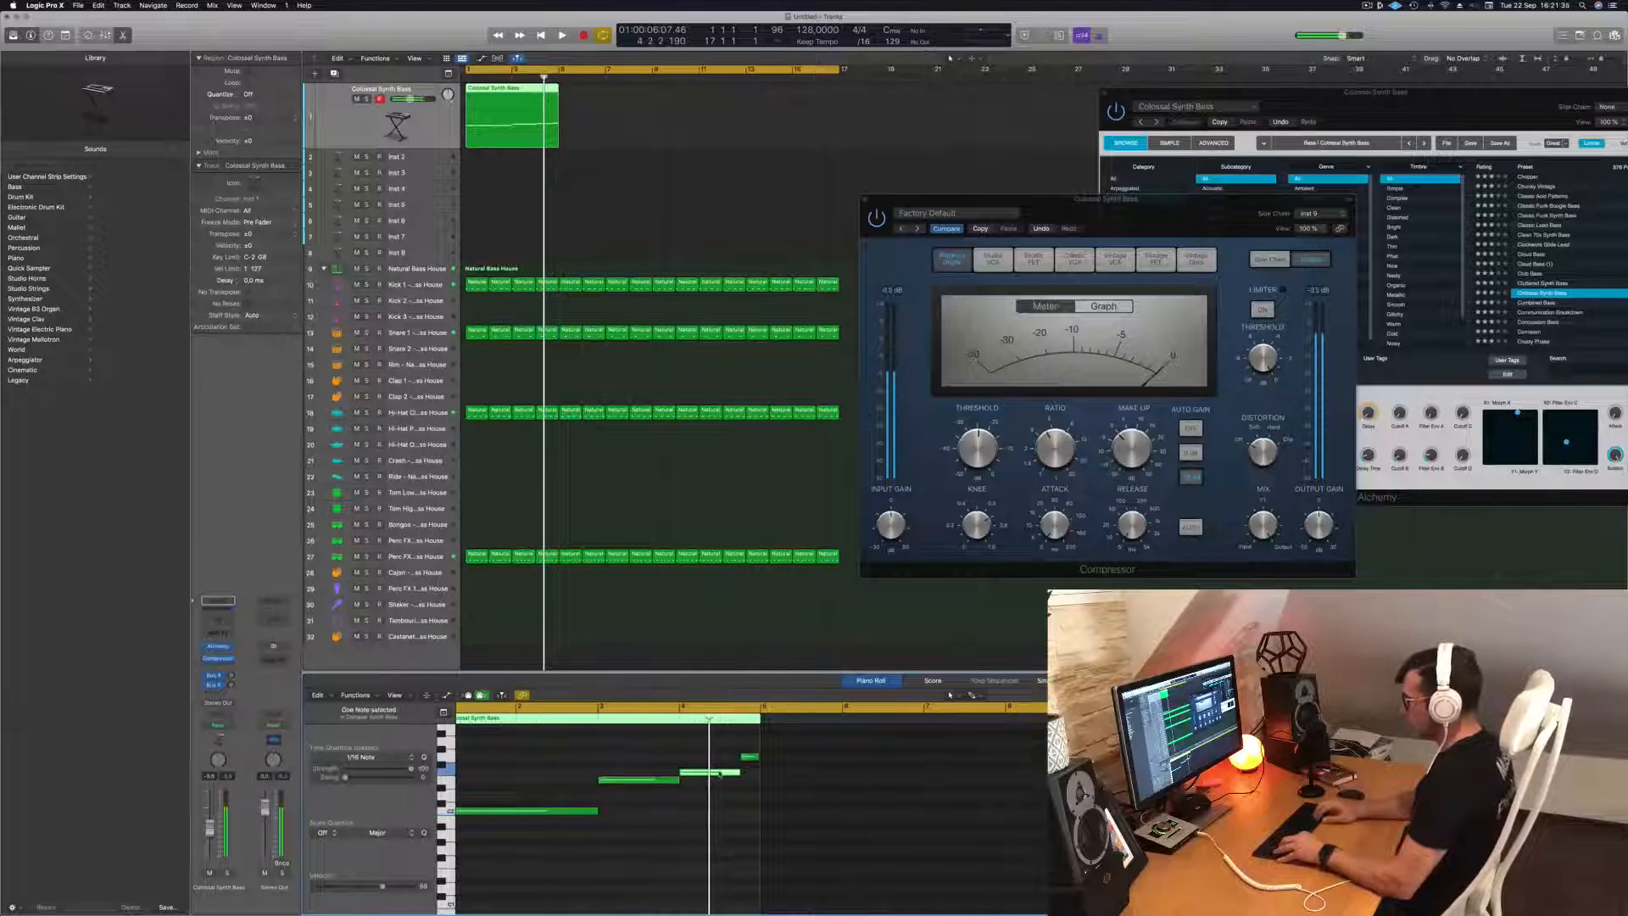
key(space)
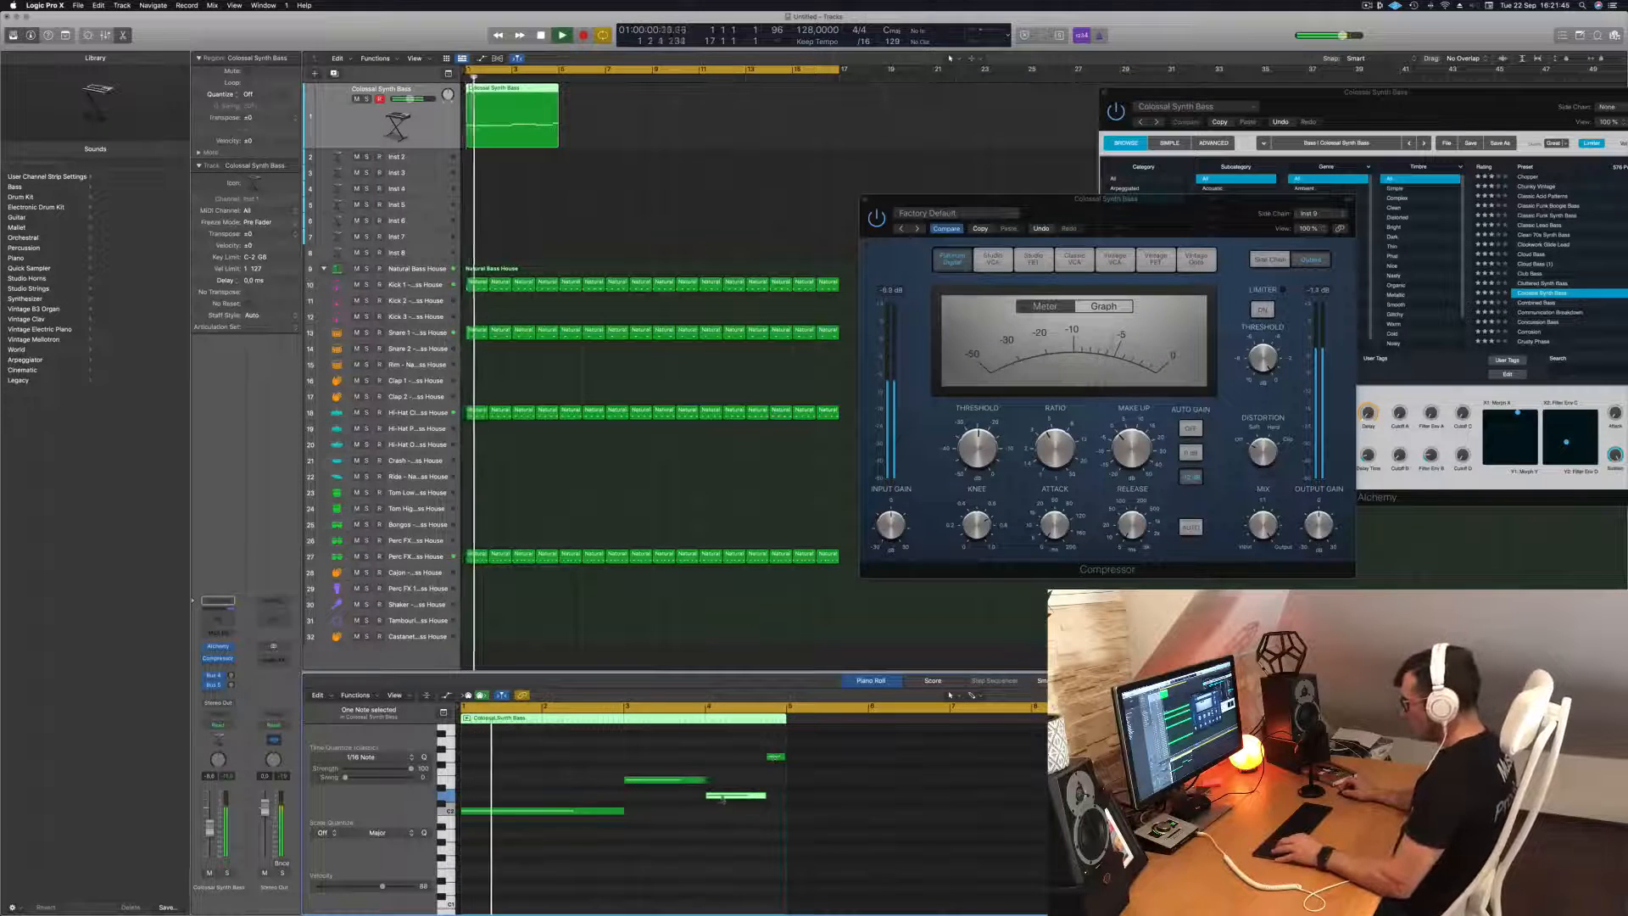
drag(722, 792, 777, 779)
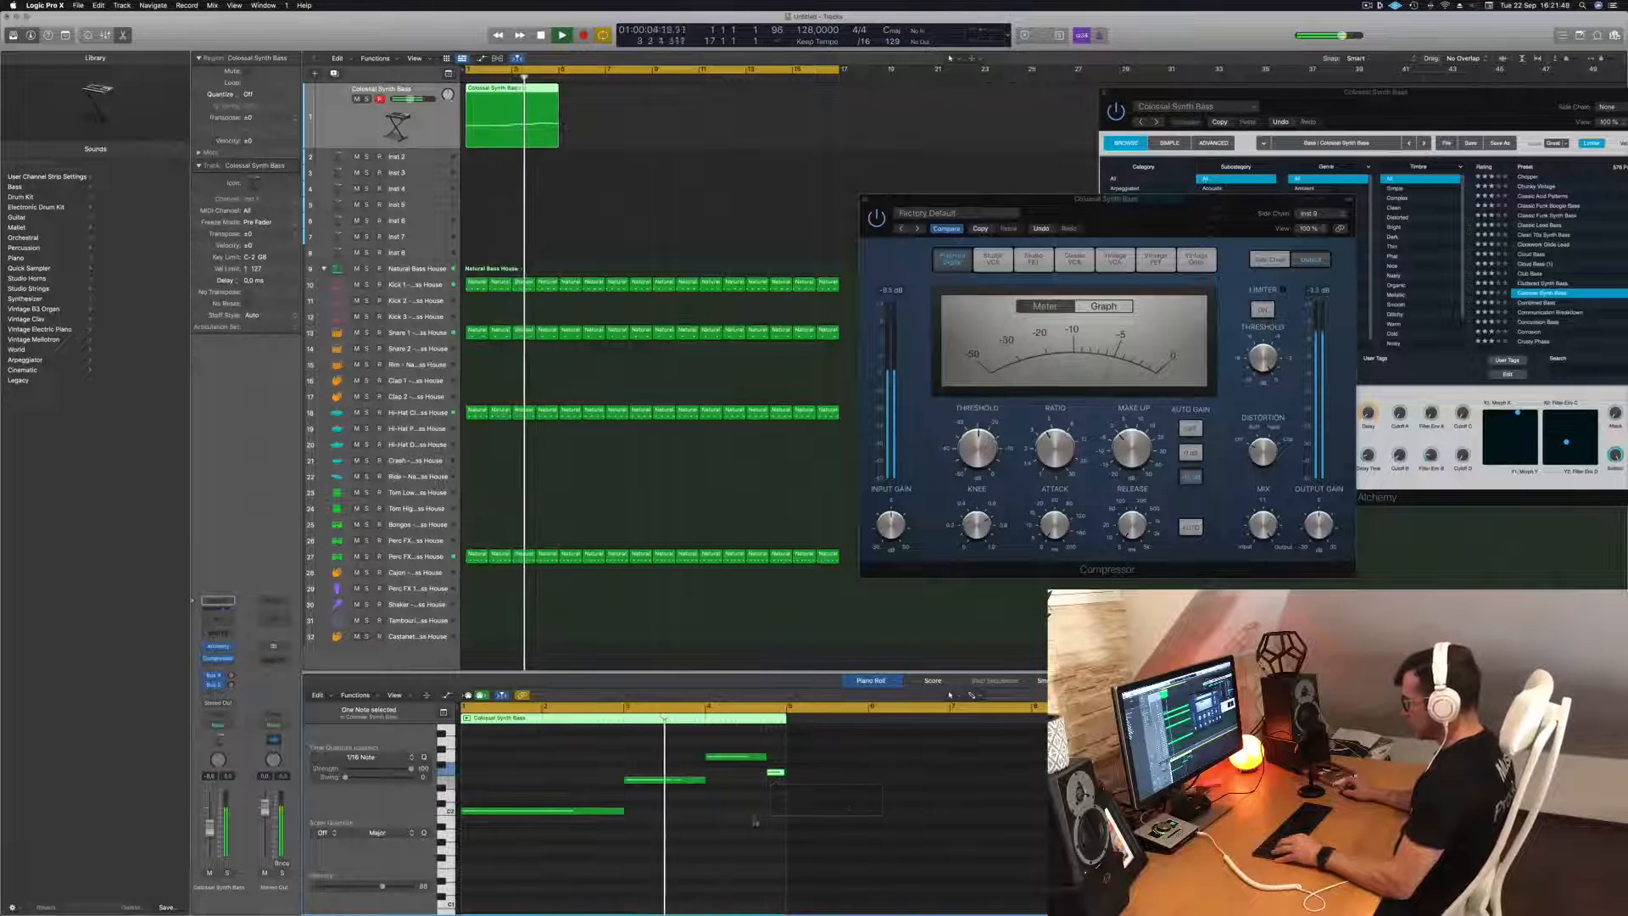
key(super+Left)
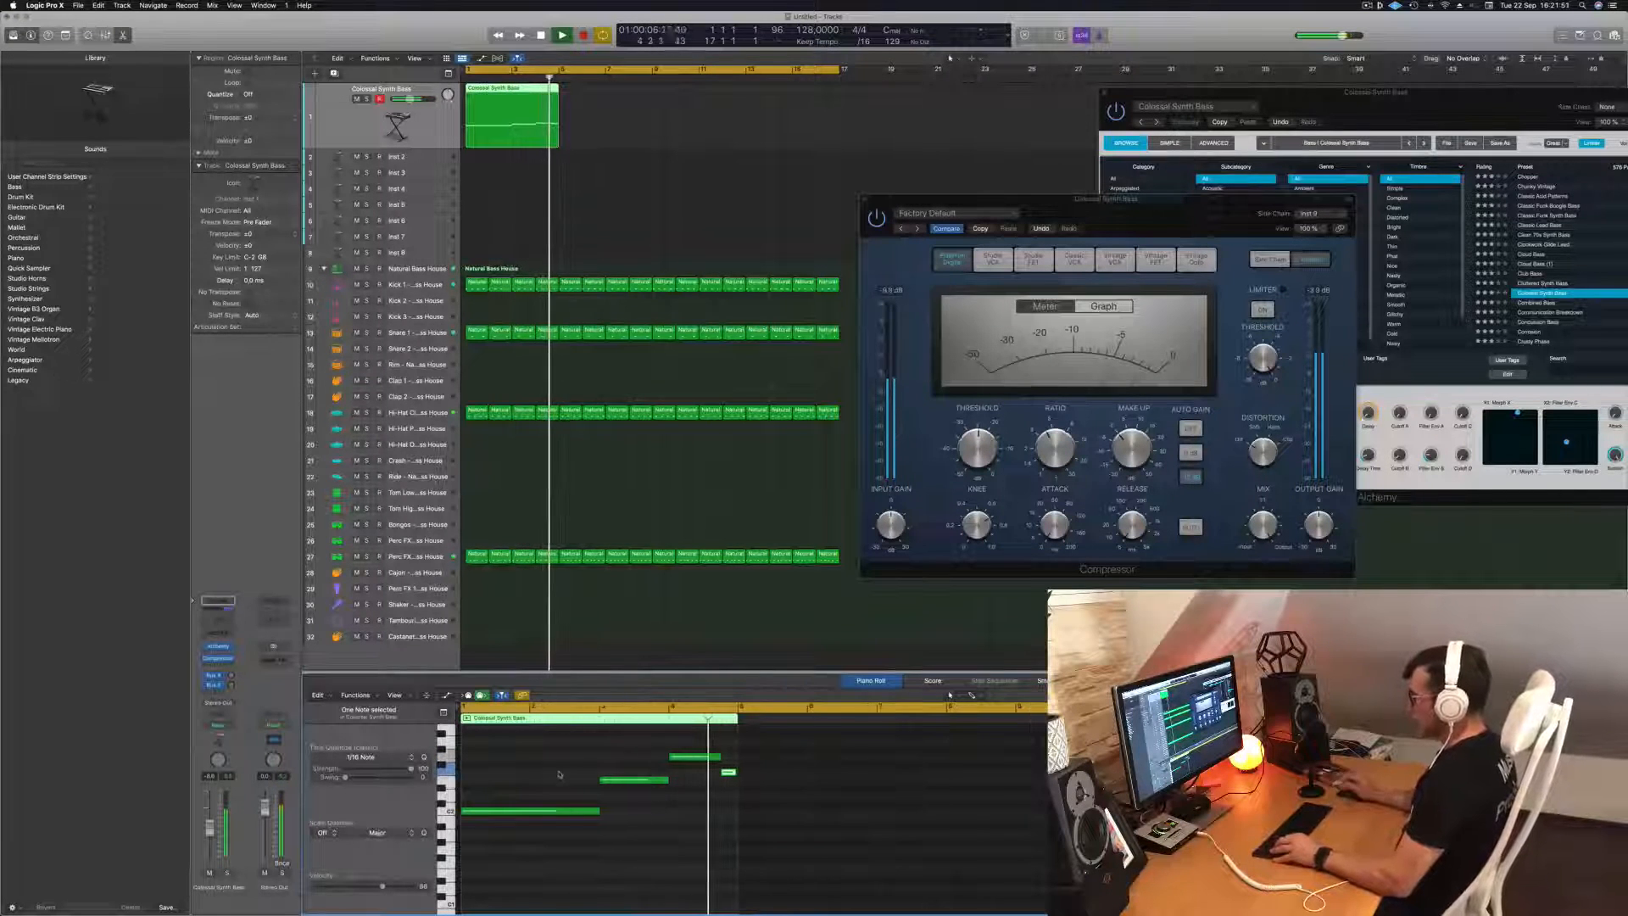
key(Return)
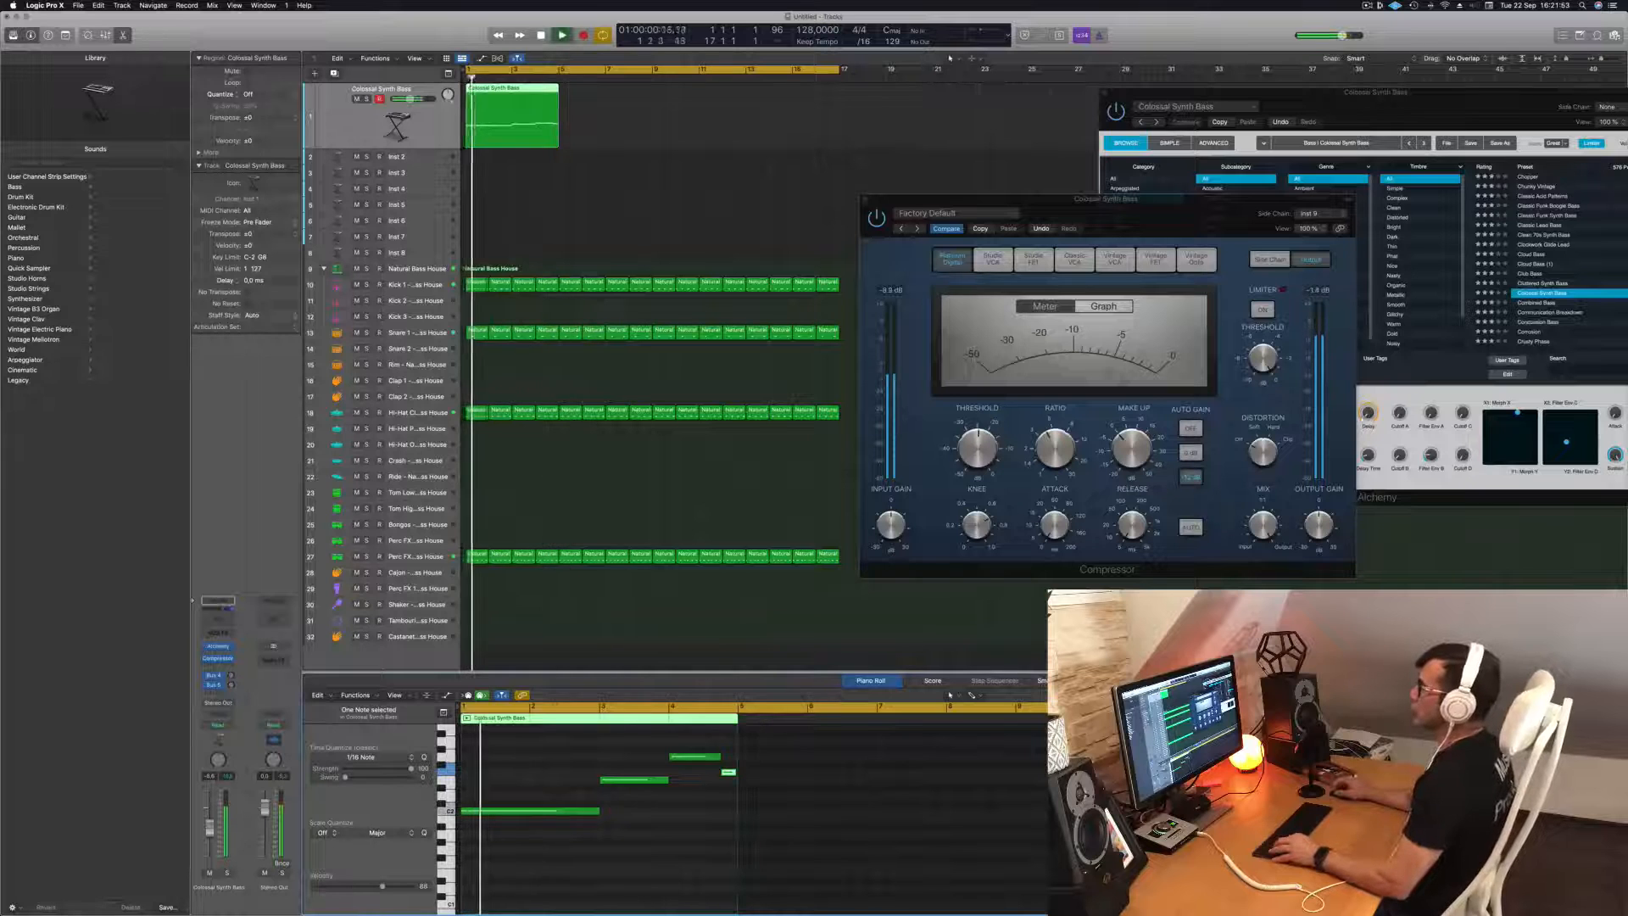
key(super+r)
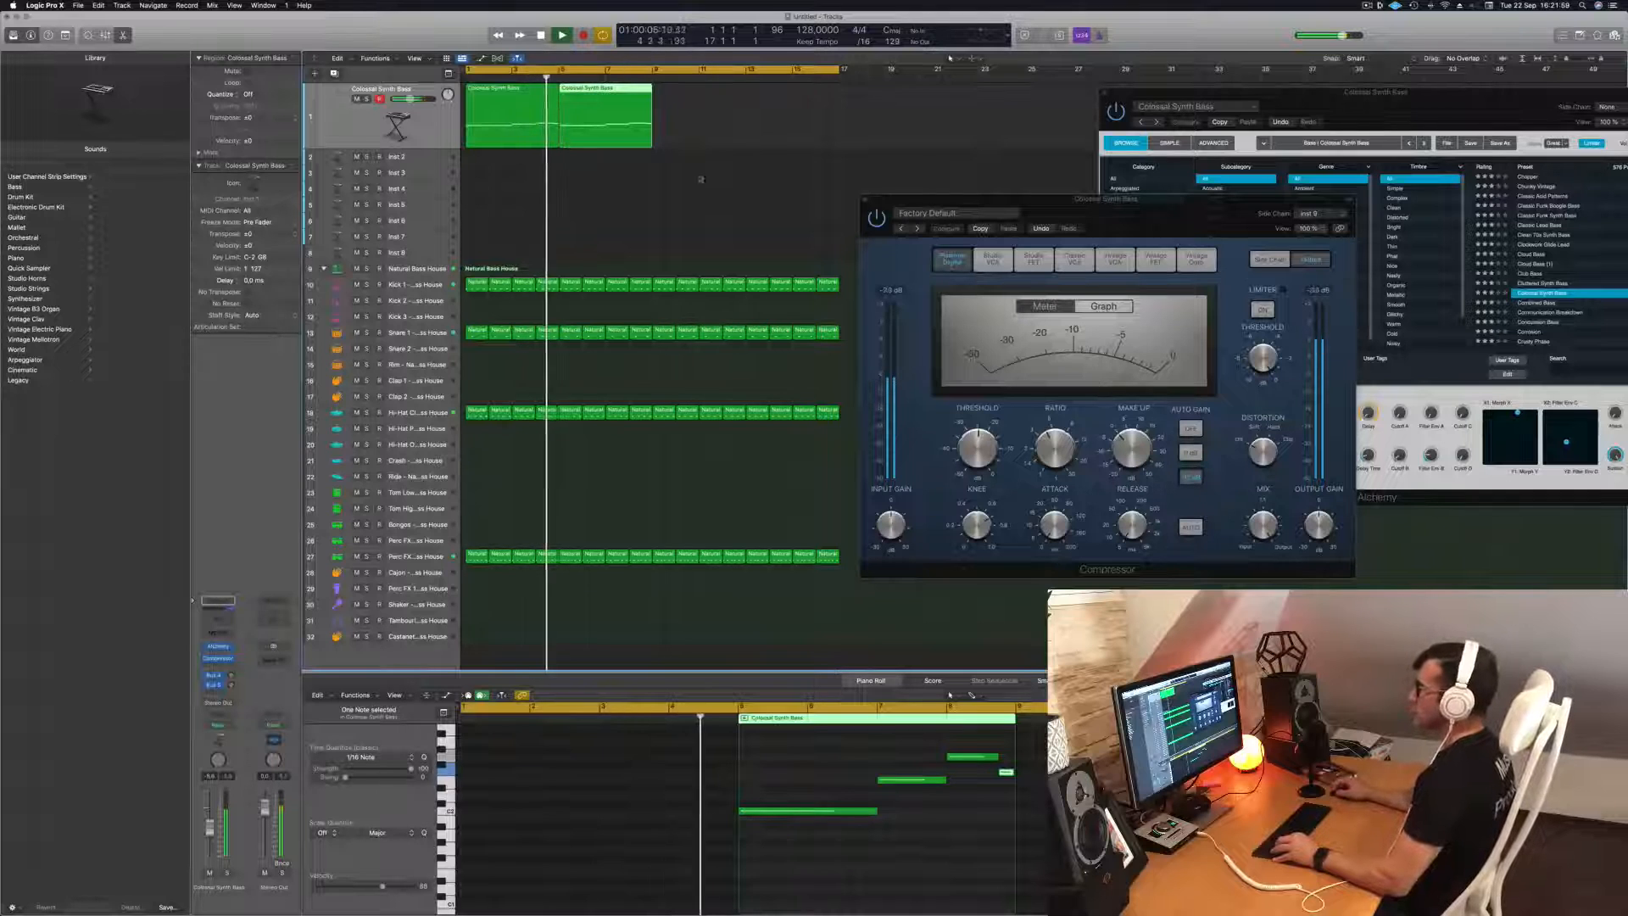
Delete both Colossal Synth Bass regions and move the Alchemy synth window over the Compressor, clear of the drum regions.
drag(709, 115, 473, 117)
key(space)
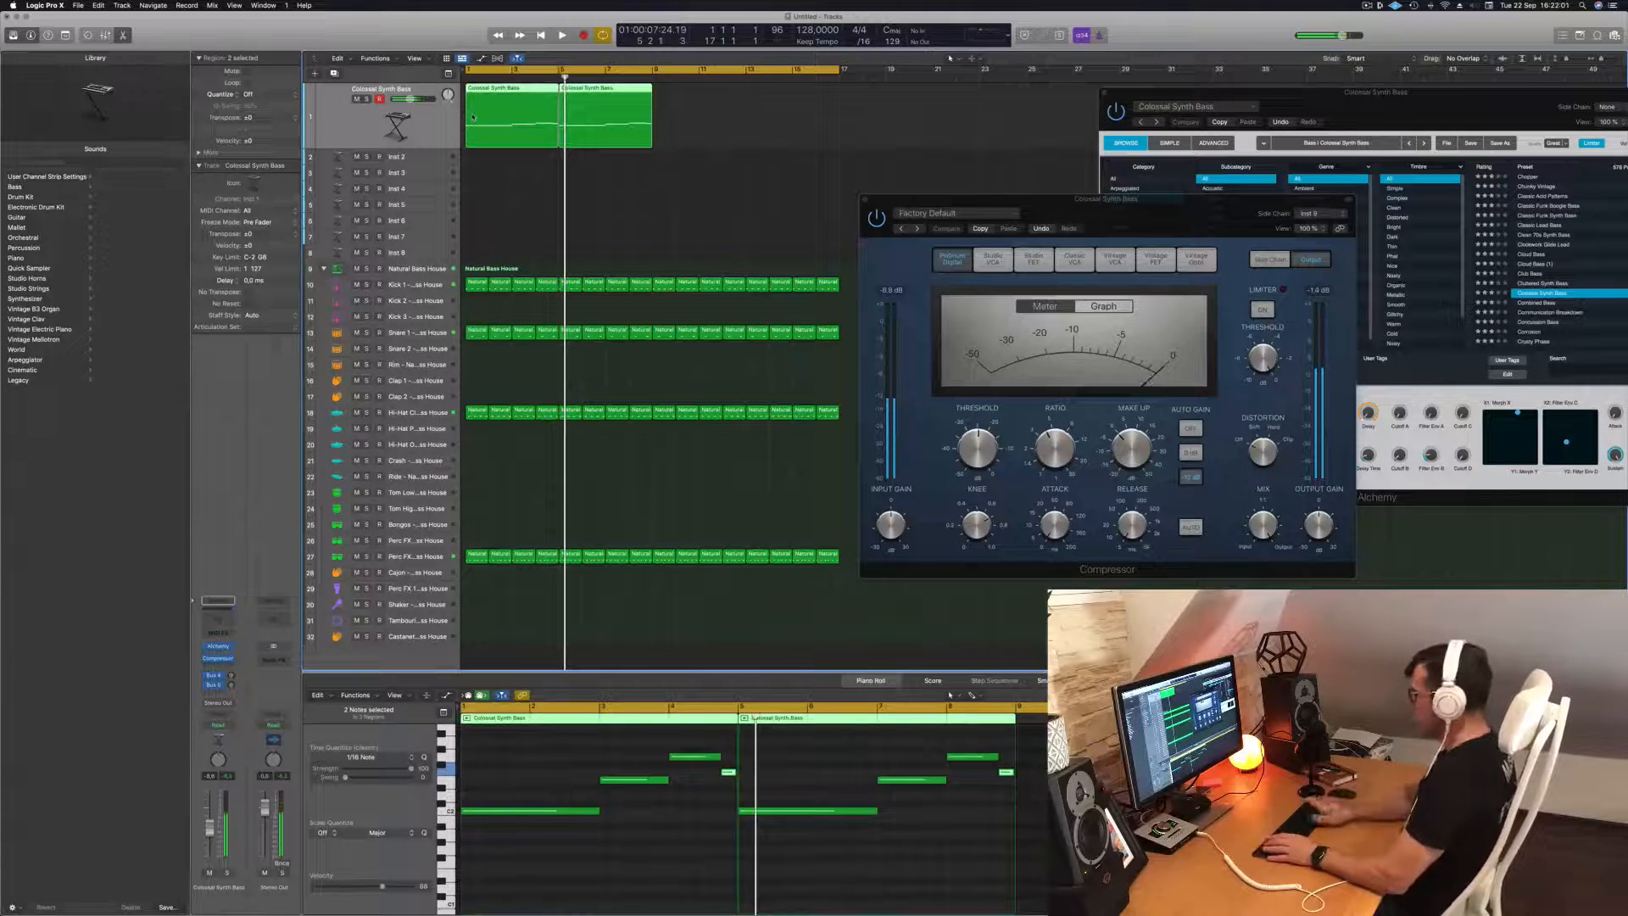
key(Delete)
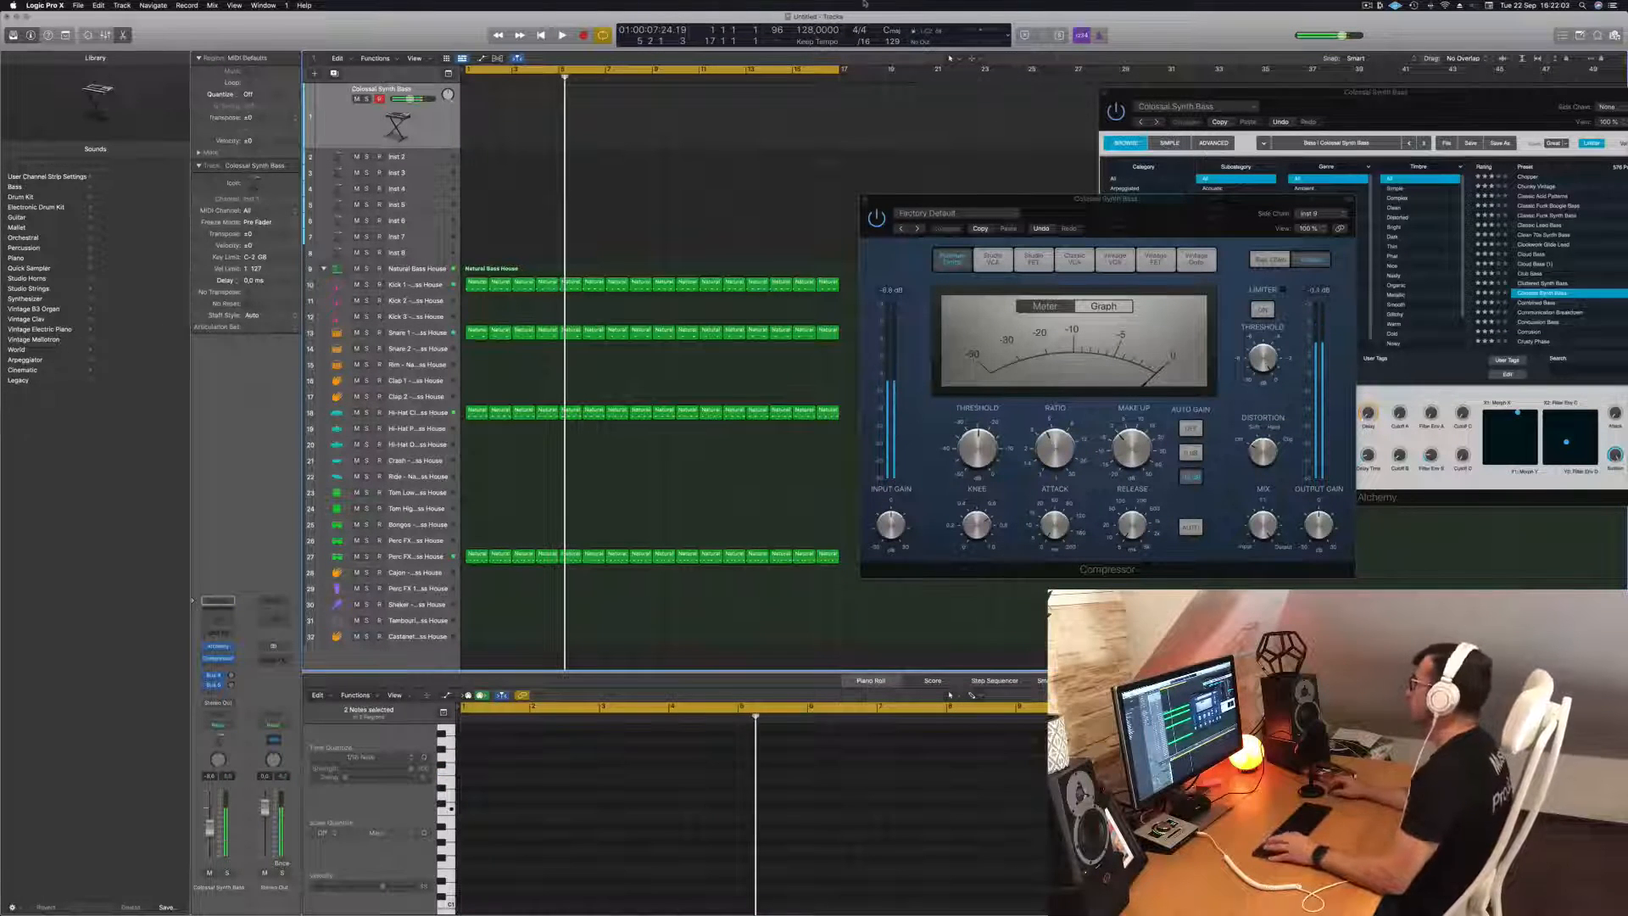
drag(1474, 98, 1214, 114)
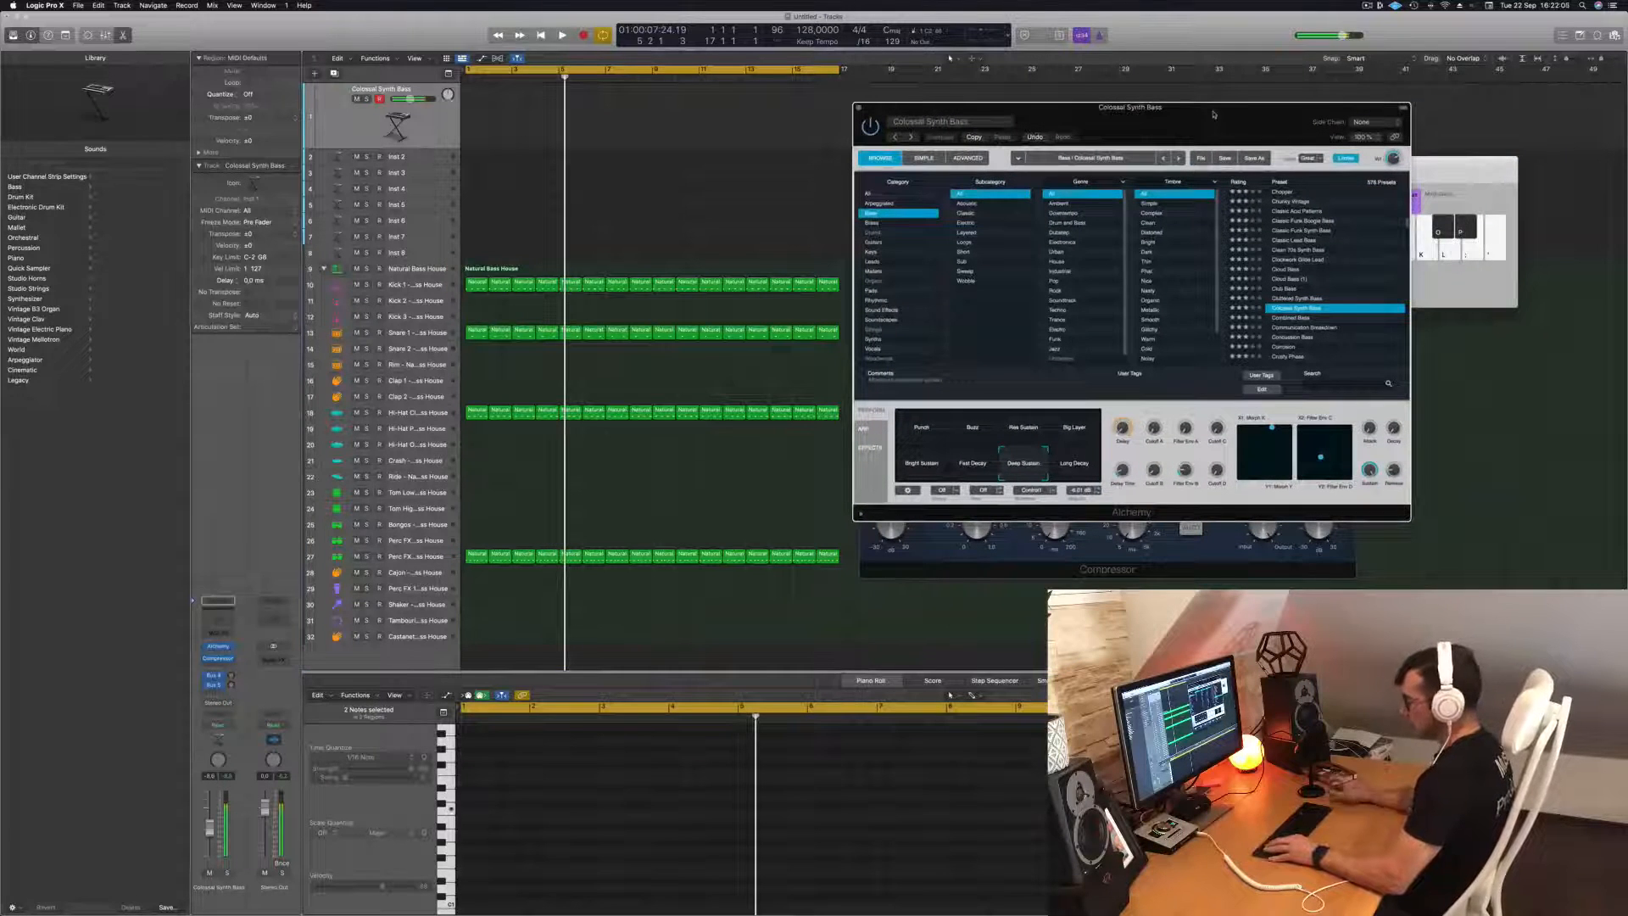
key(r)
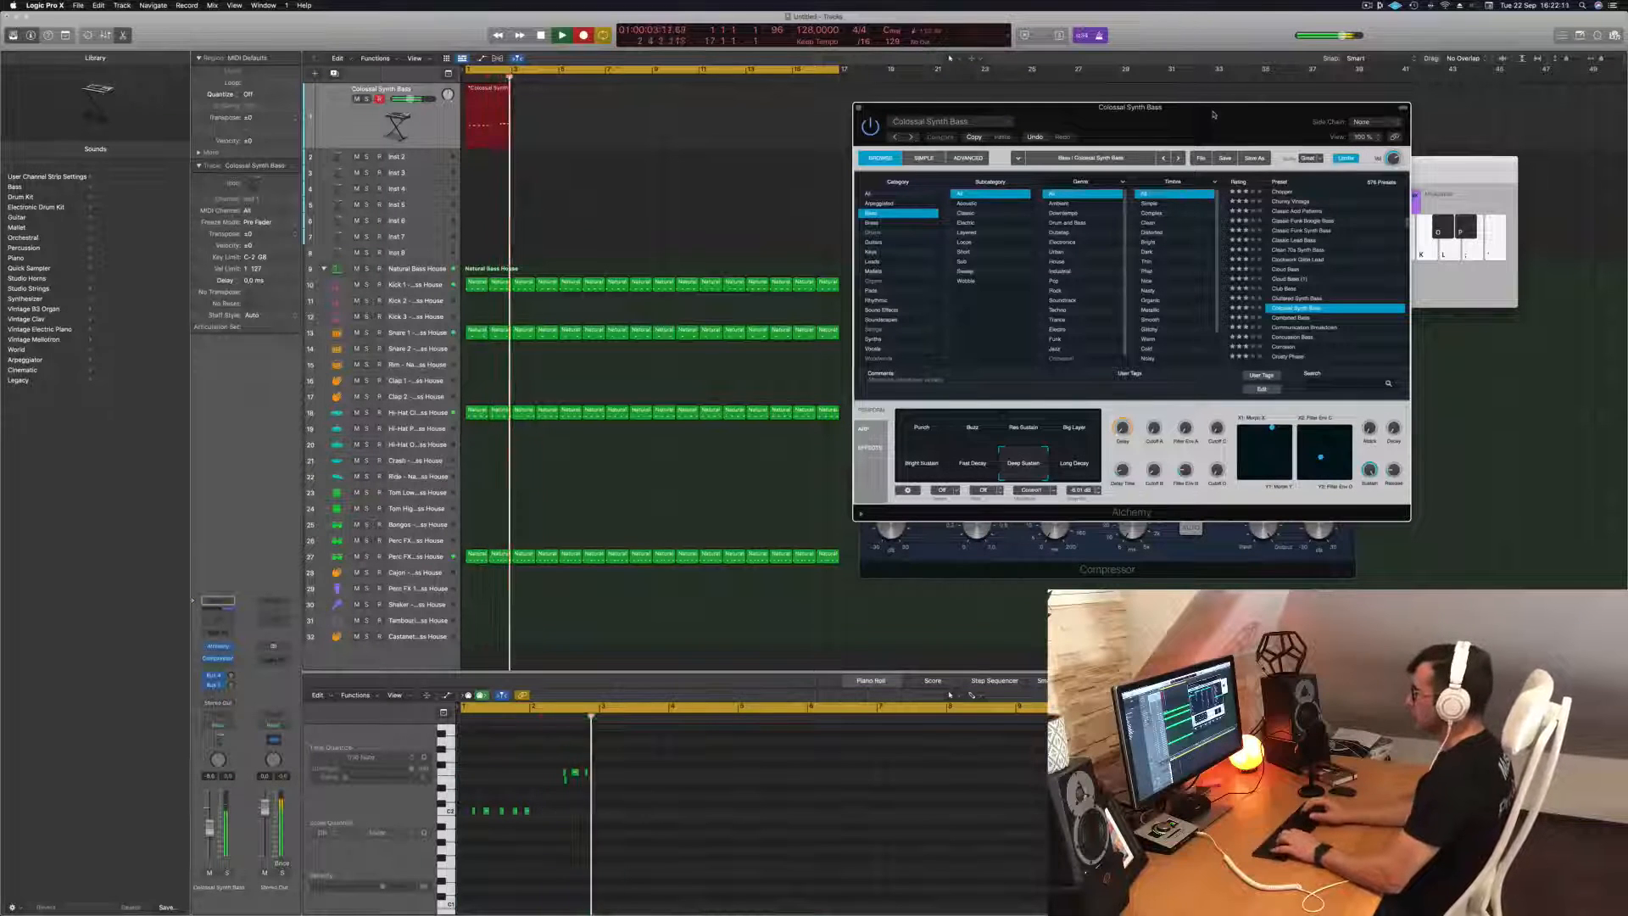
key(space)
key(Delete)
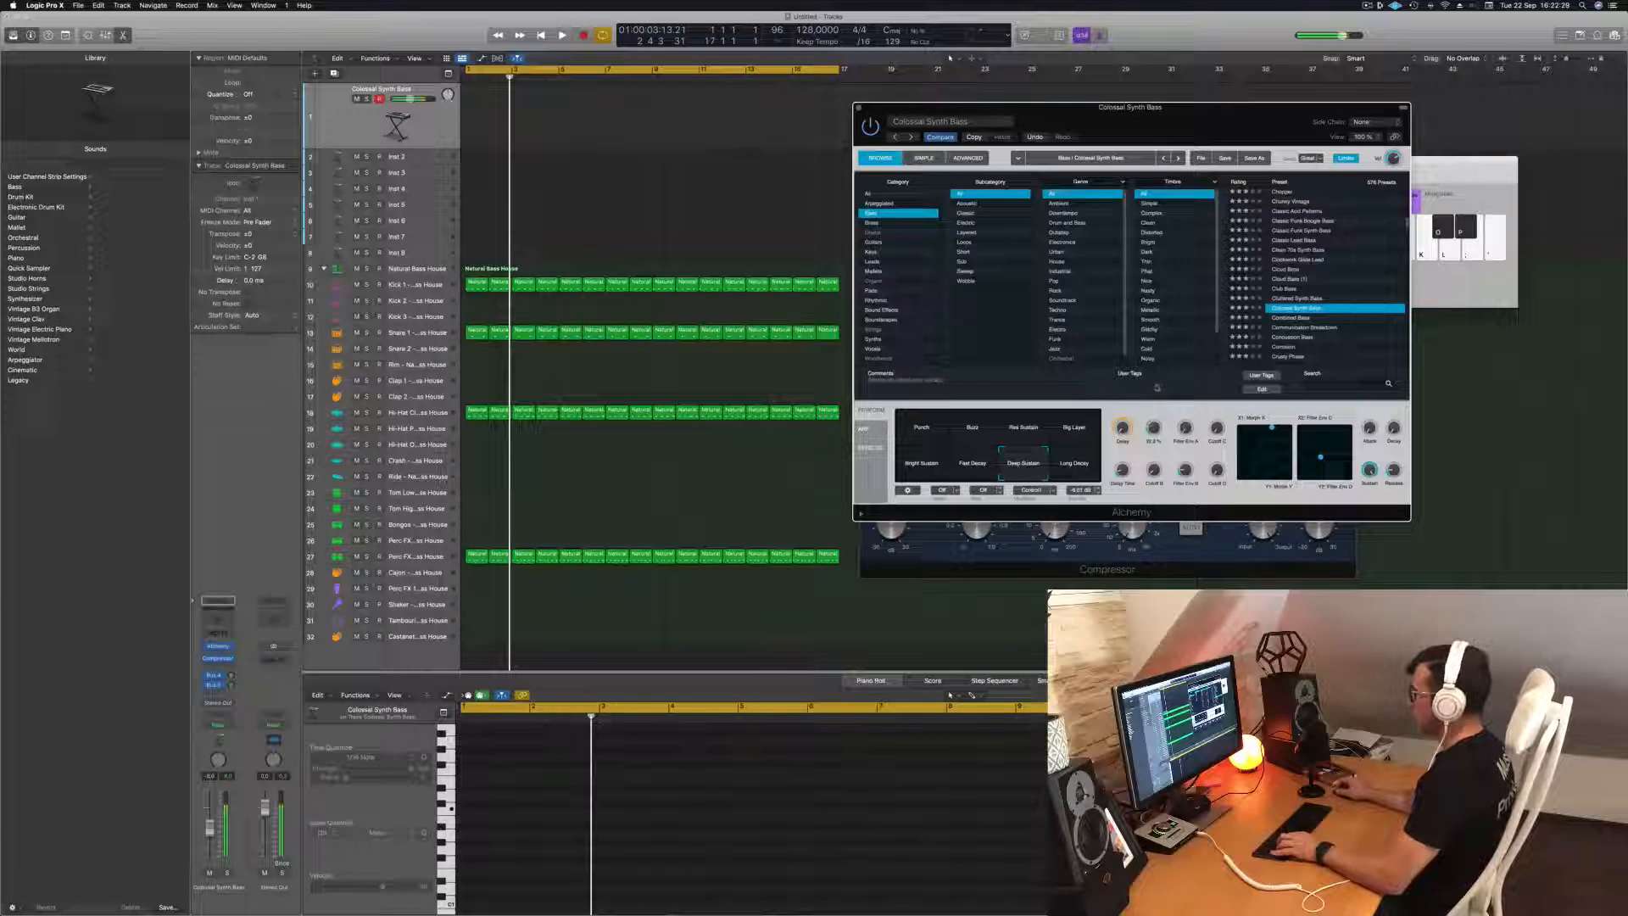
Record a new rhythmic bass line on the Colossal Synth Bass track from bar 1 and quantize all its notes to 1/16.
key(space)
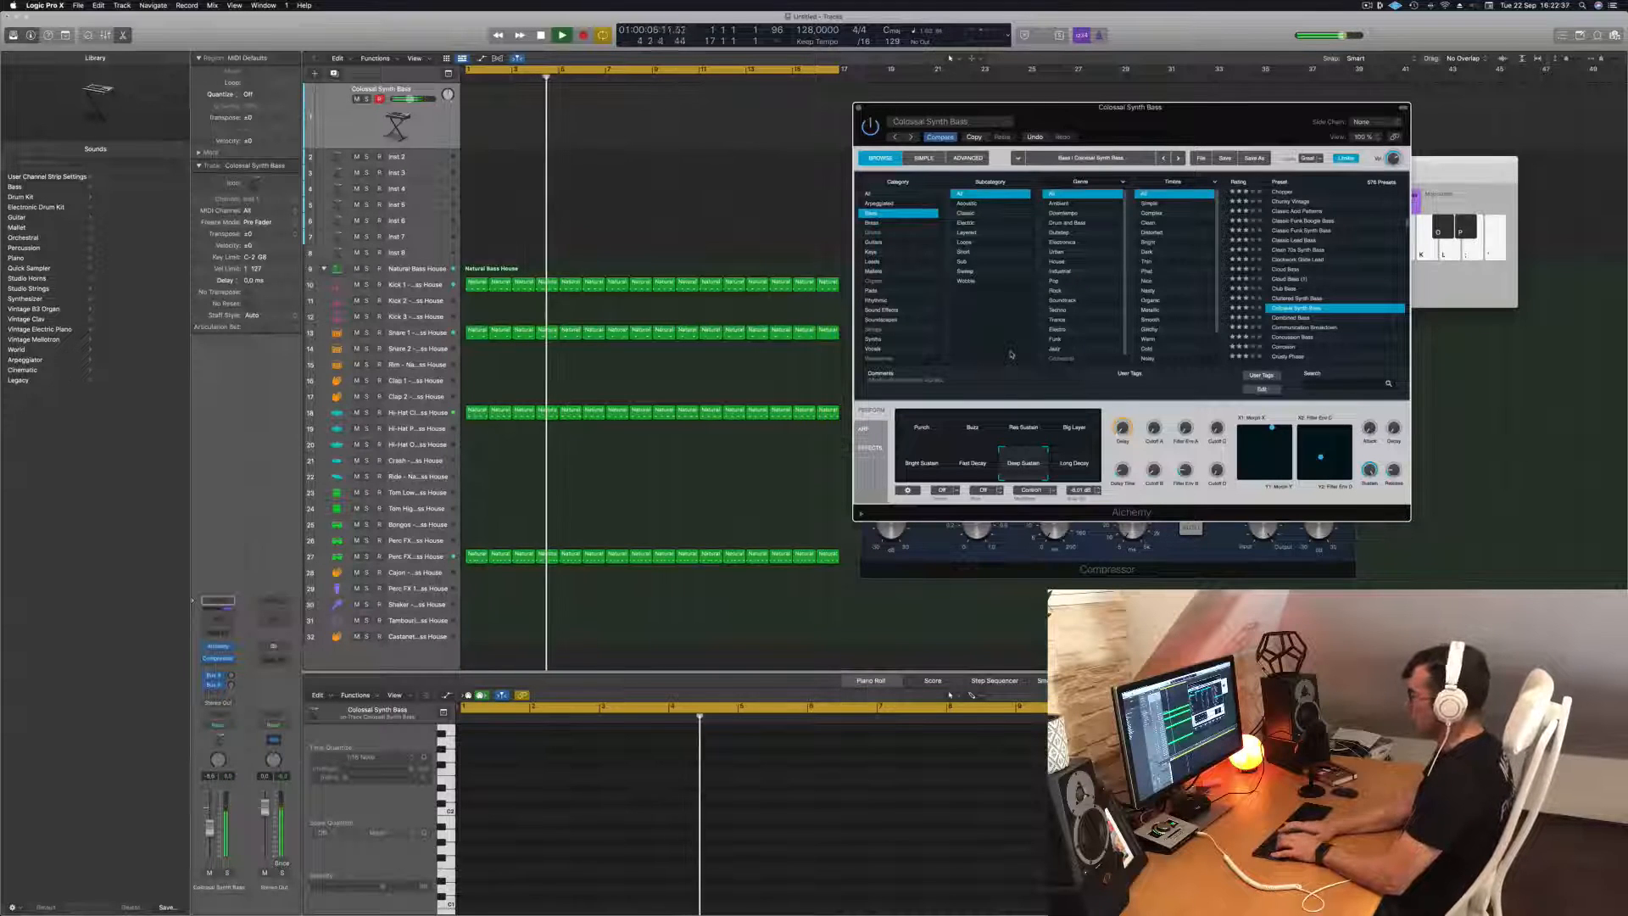
key(r)
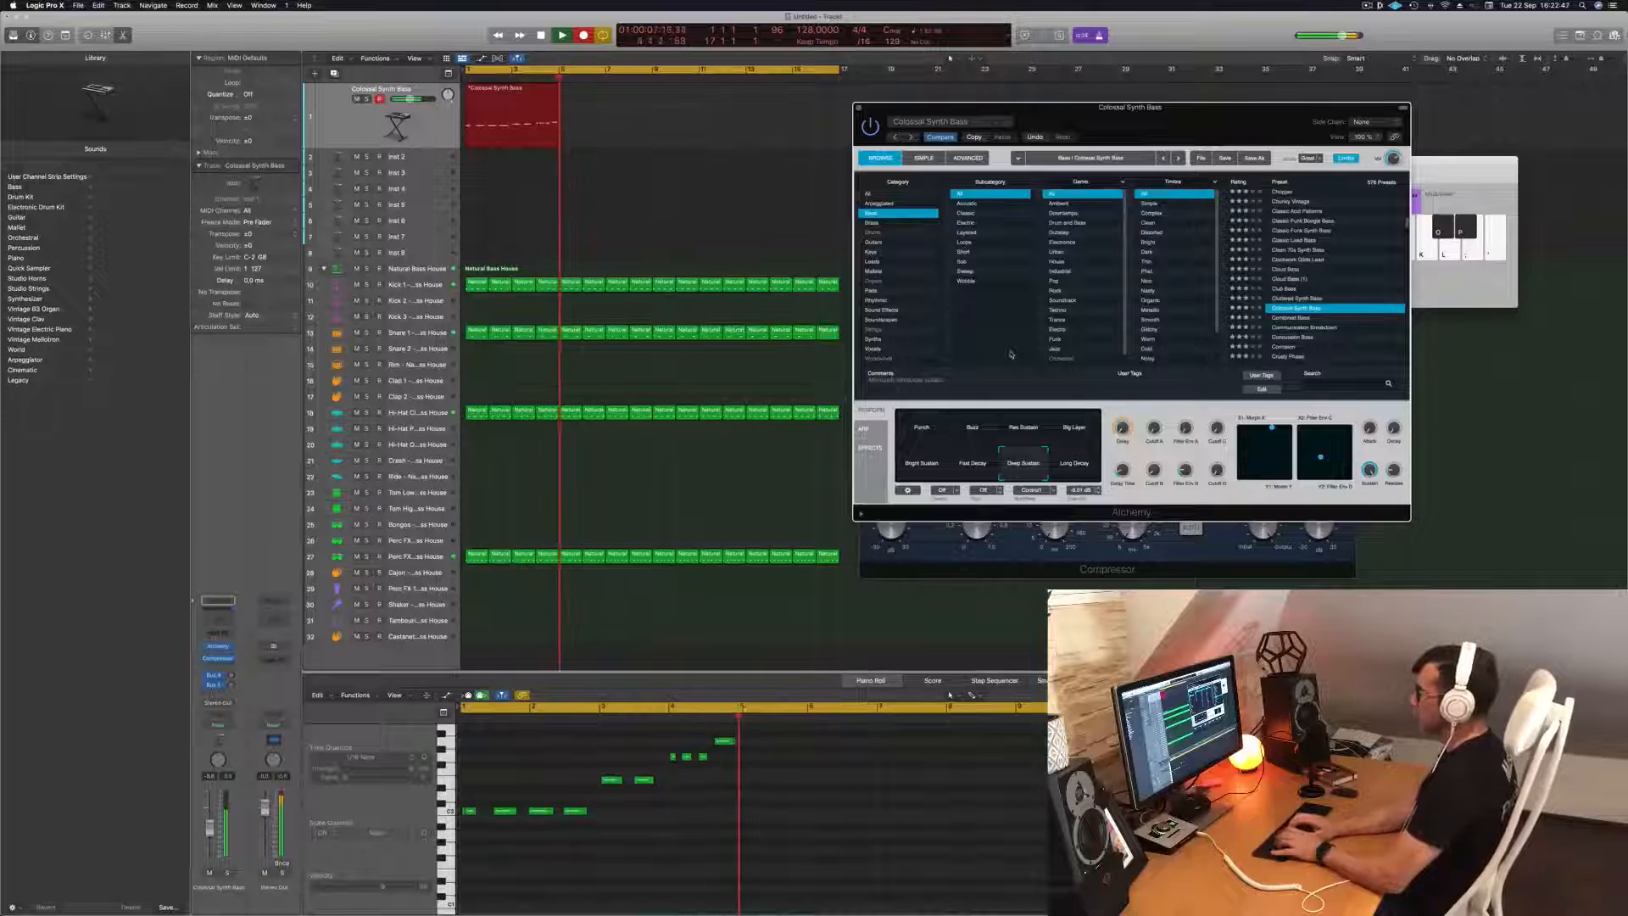
key(space)
key(space)
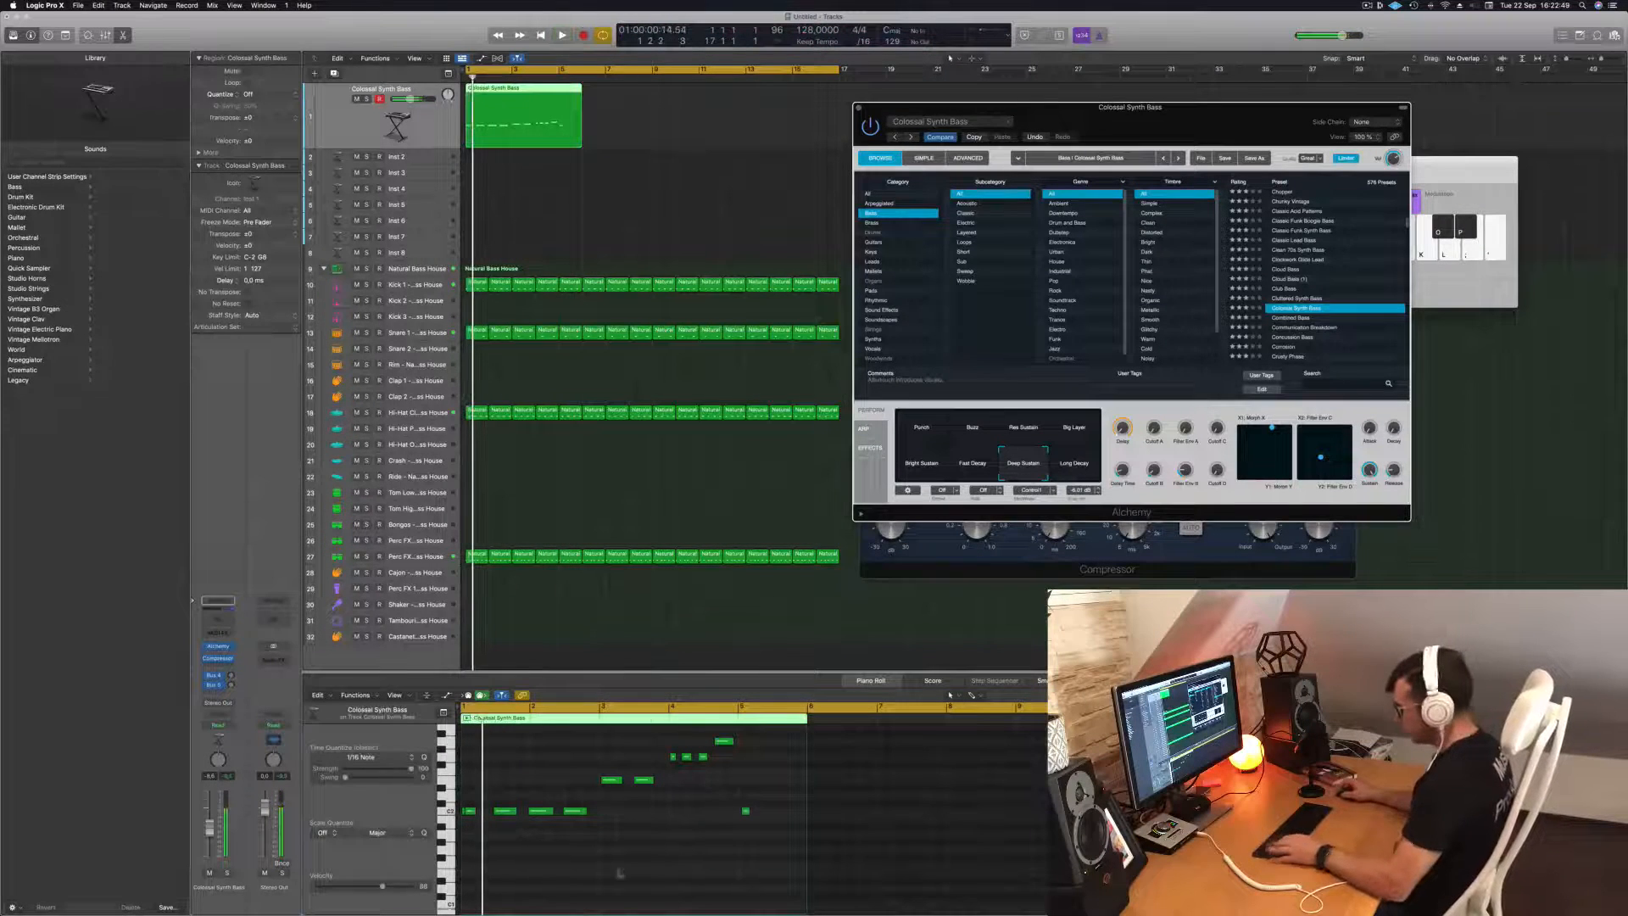
click(620, 846)
Lengthen the first C2 bass note slightly and shorten the following three C2 notes to the same length.
key(space)
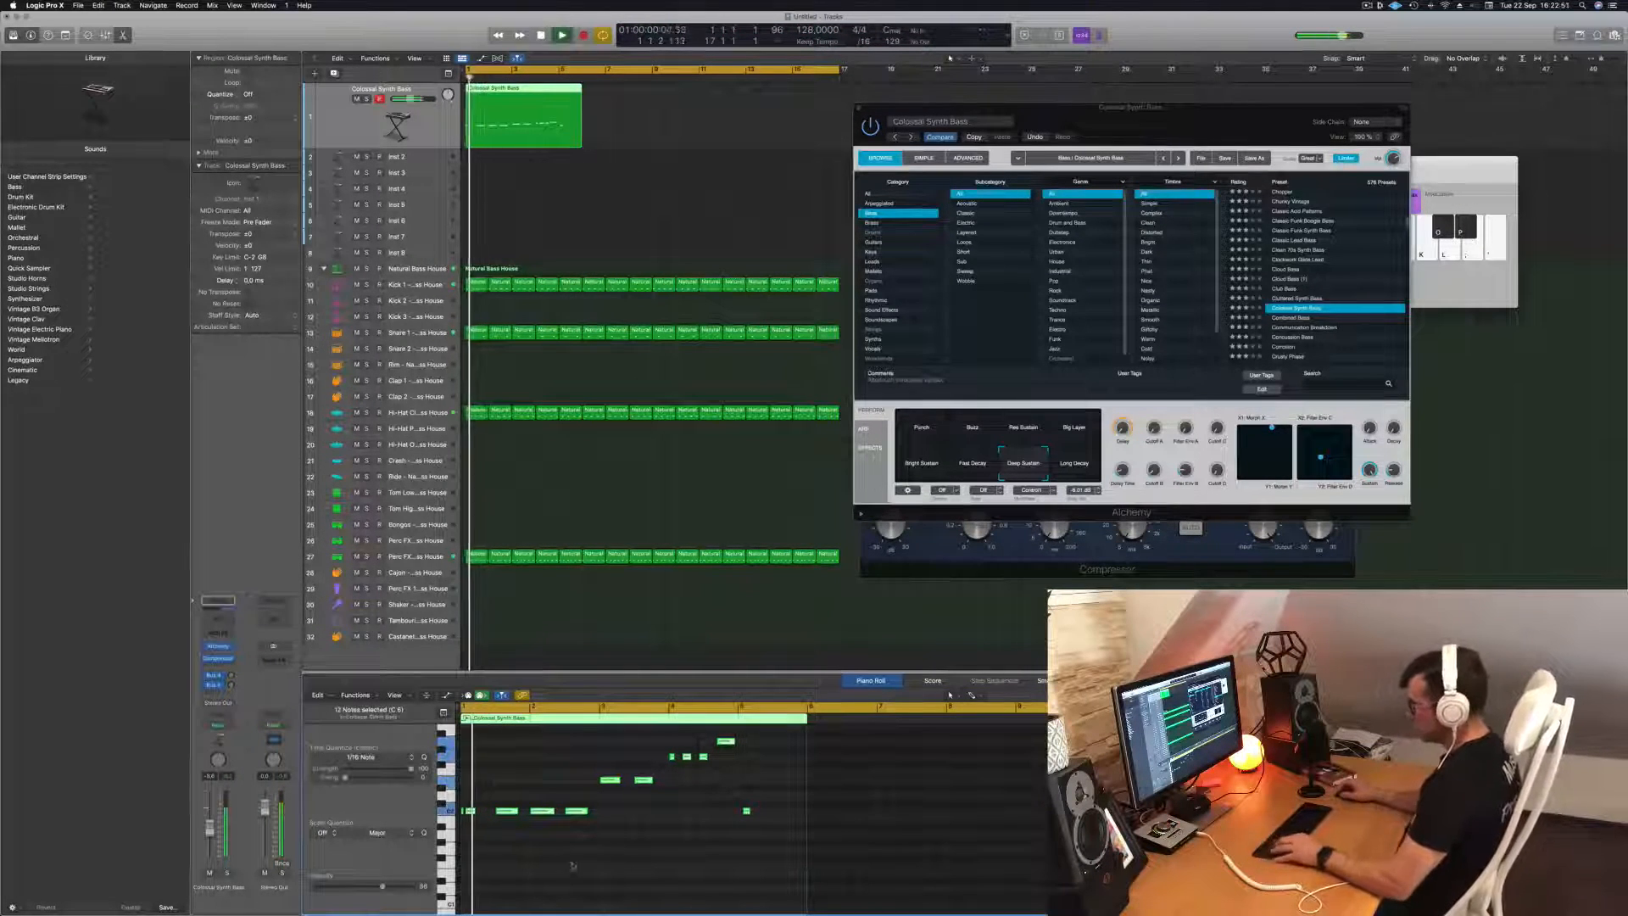
scroll(475, 828, up, 5)
scroll(480, 828, left, 2)
key(space)
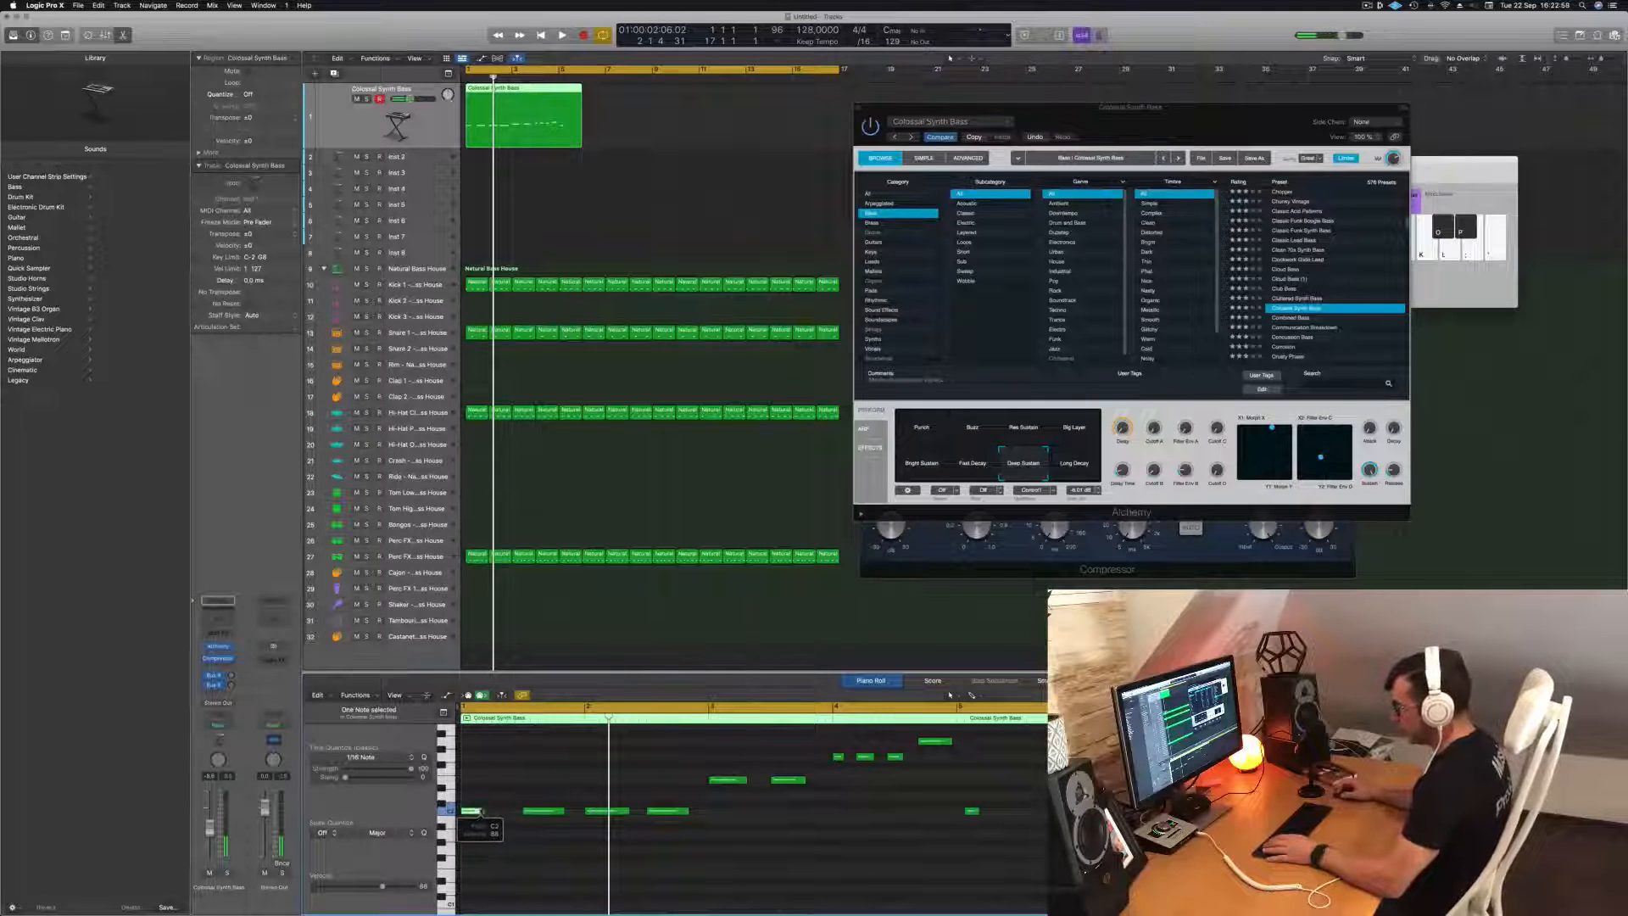
drag(480, 811, 491, 811)
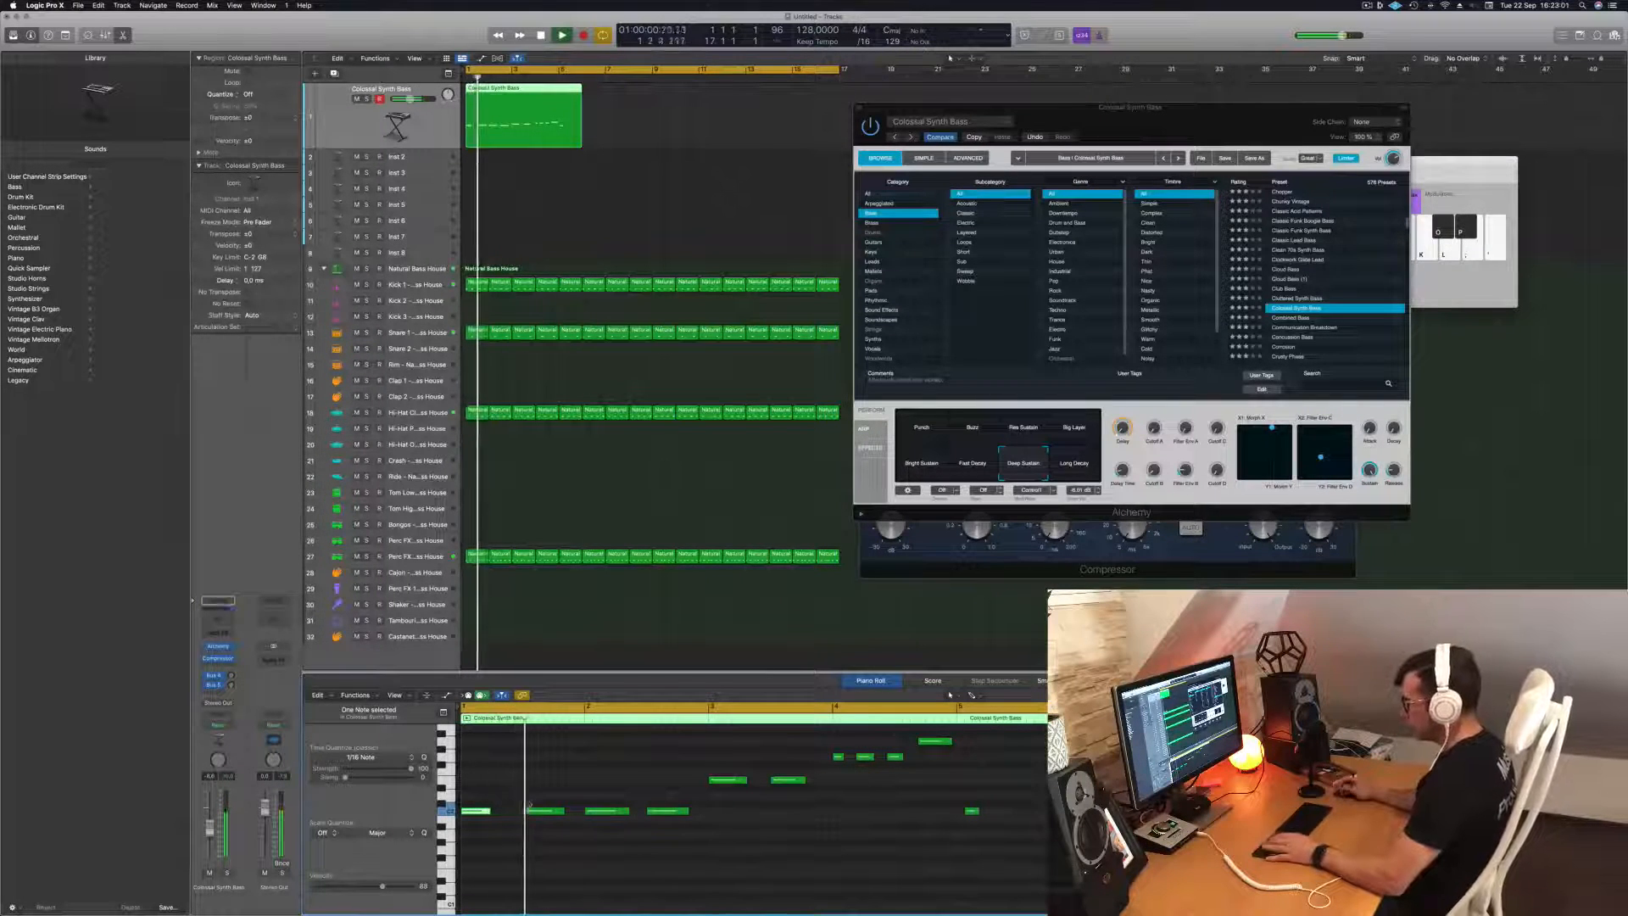
key(super+a)
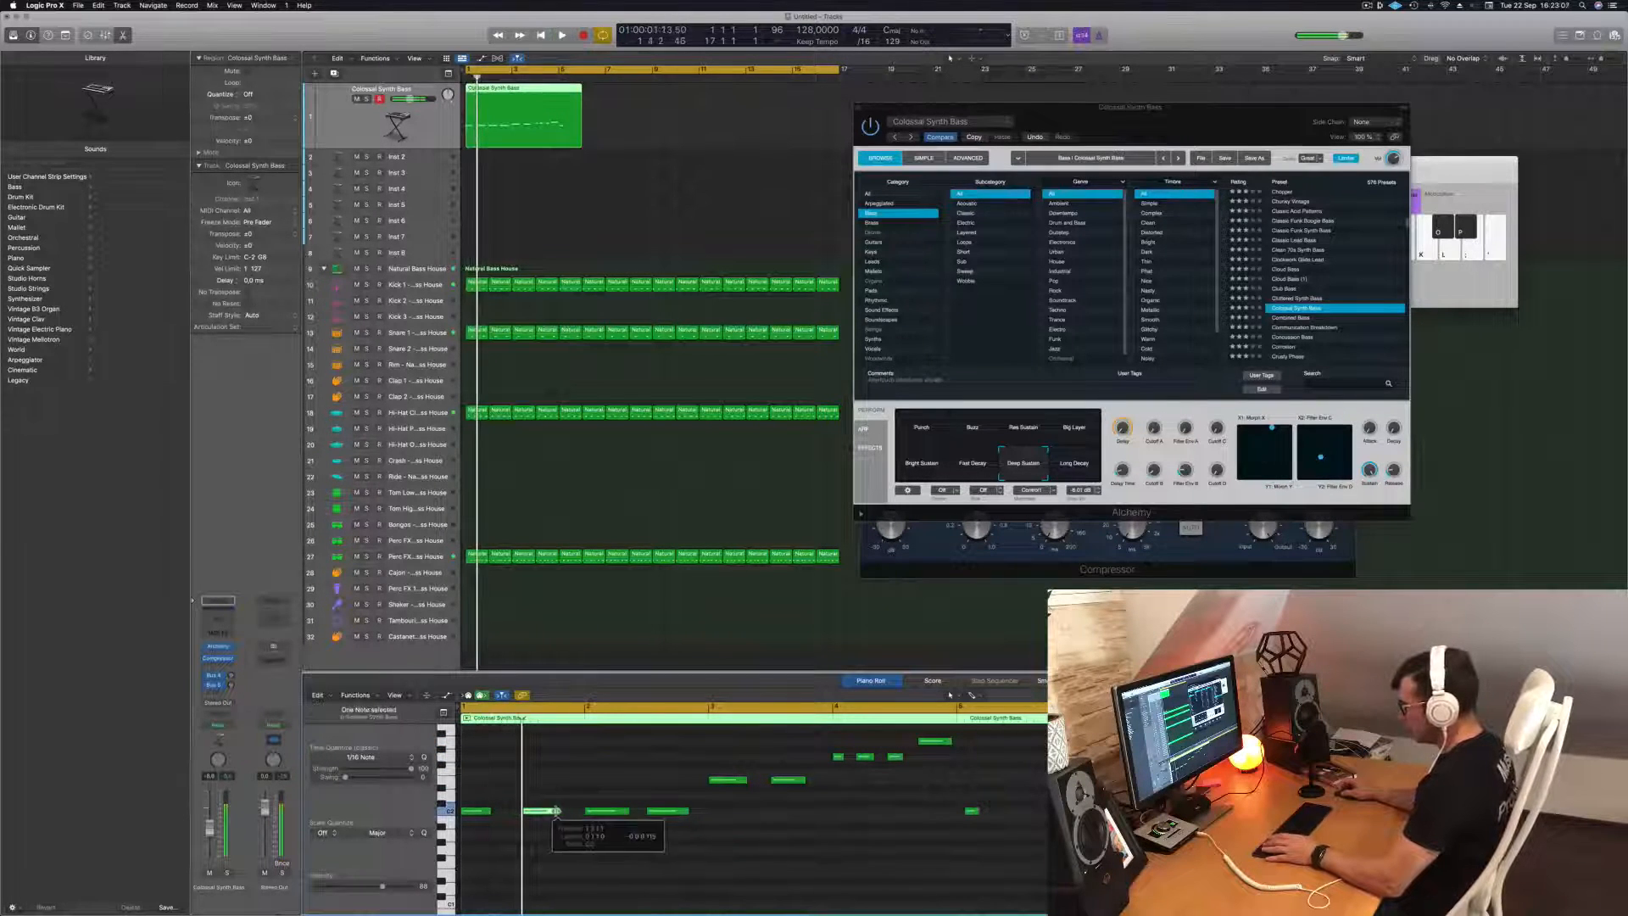
drag(556, 812, 546, 812)
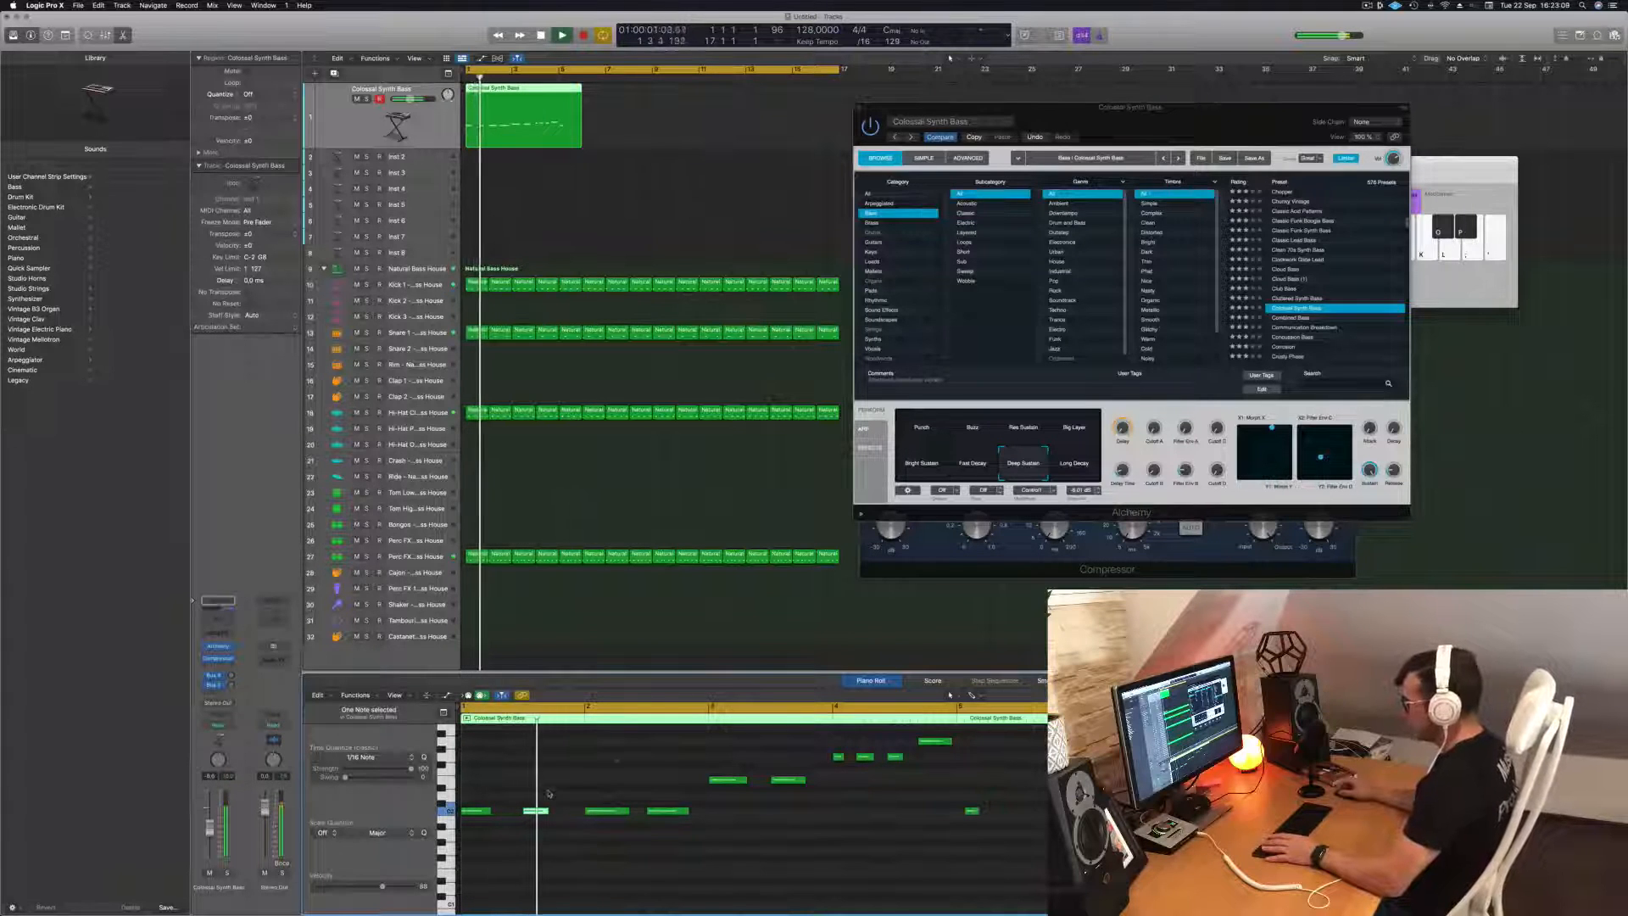
key(Return)
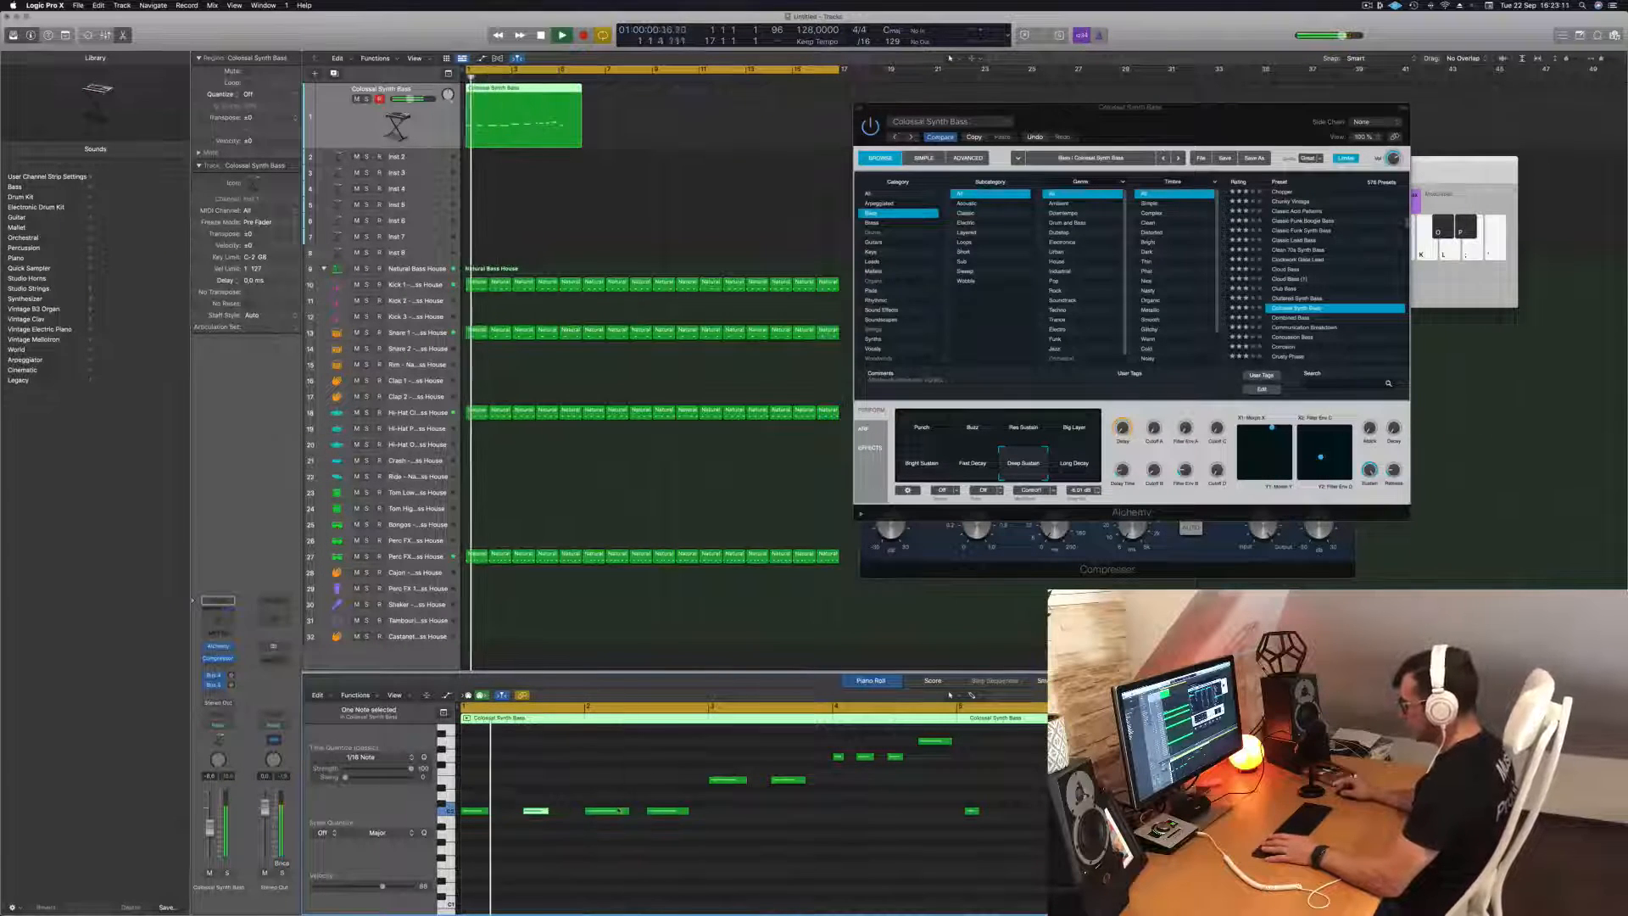
click(627, 811)
drag(627, 811, 679, 811)
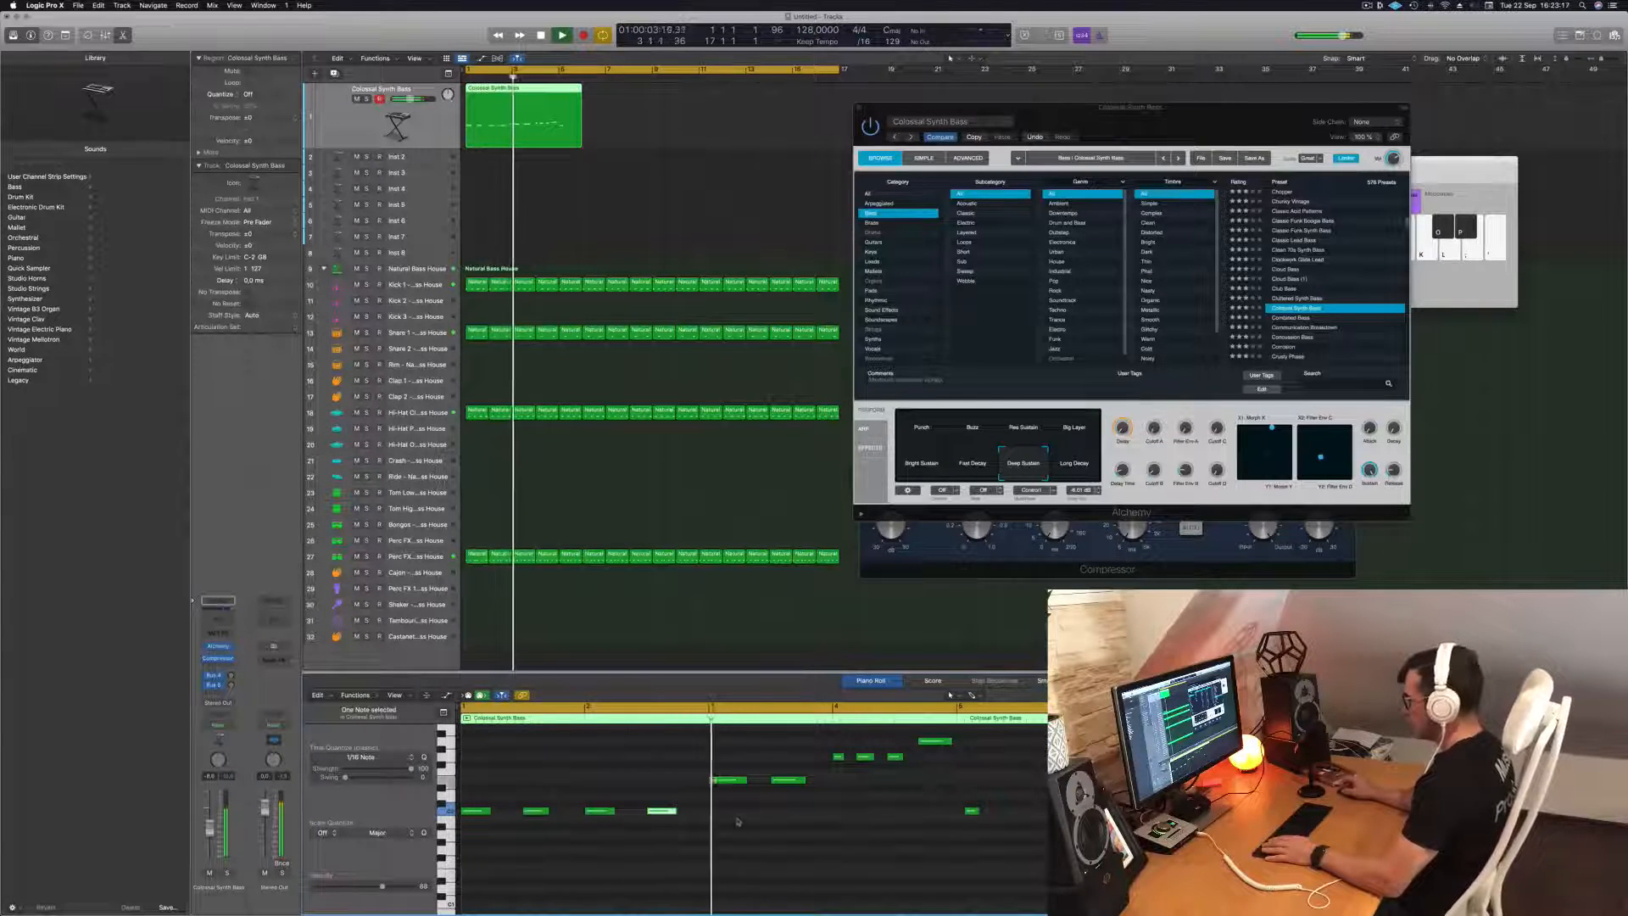
Shorten the two bass notes in bar 3 to the same length as the notes before them.
drag(745, 780, 800, 780)
key(space)
click(787, 780)
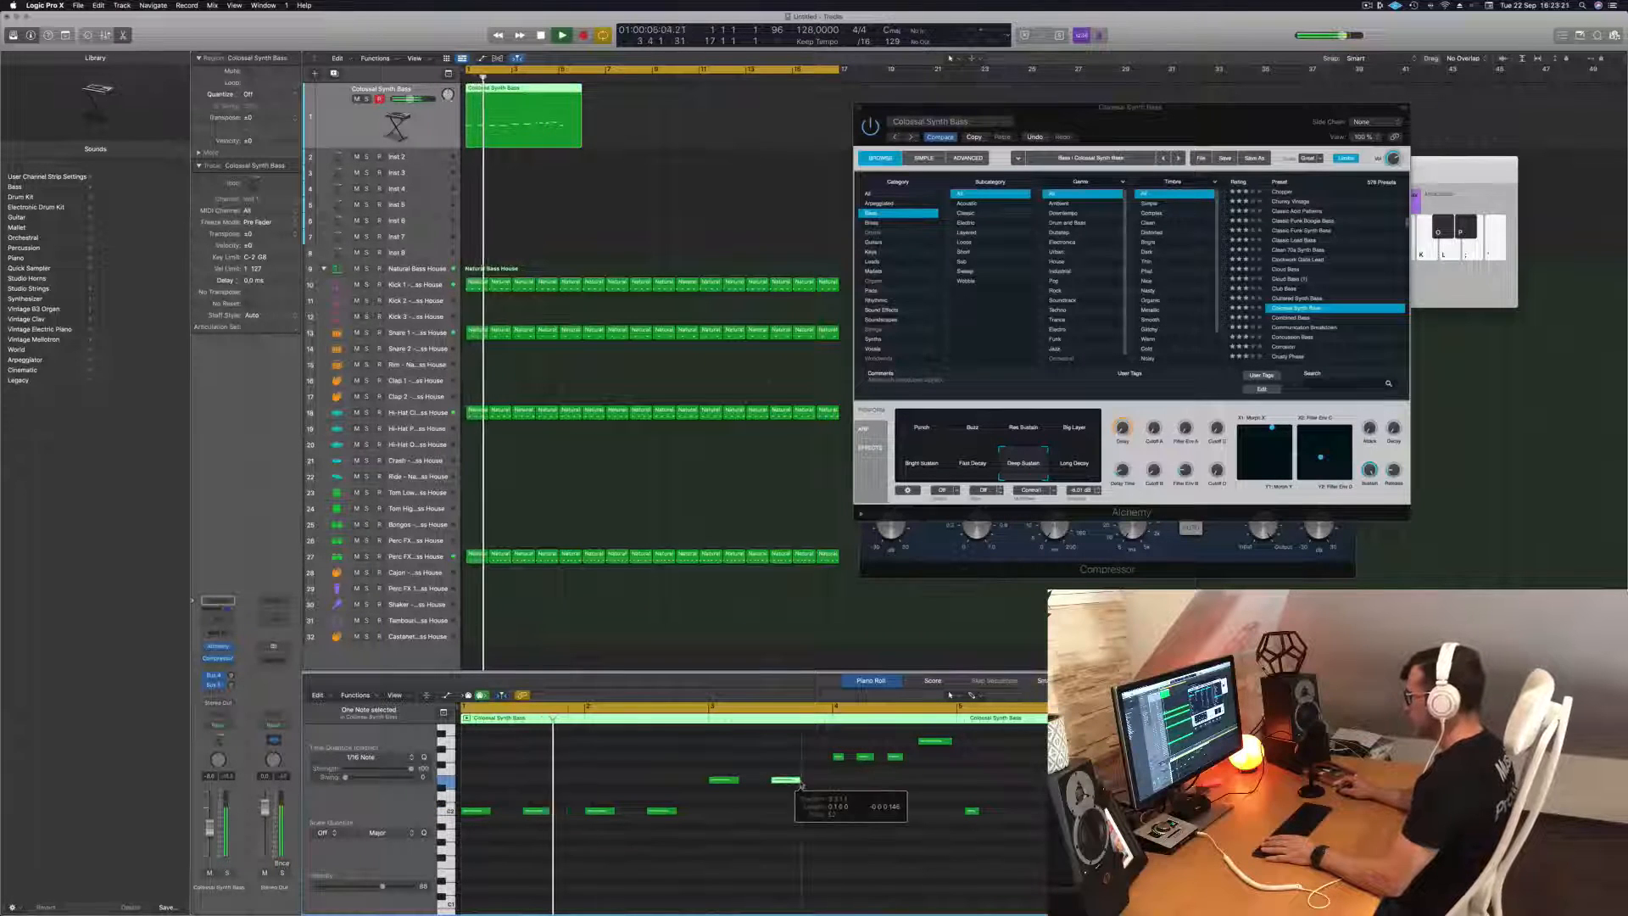
Delete the highest bass note at the end of bar 4.
scroll(799, 784, up, 3)
scroll(763, 831, down, 3)
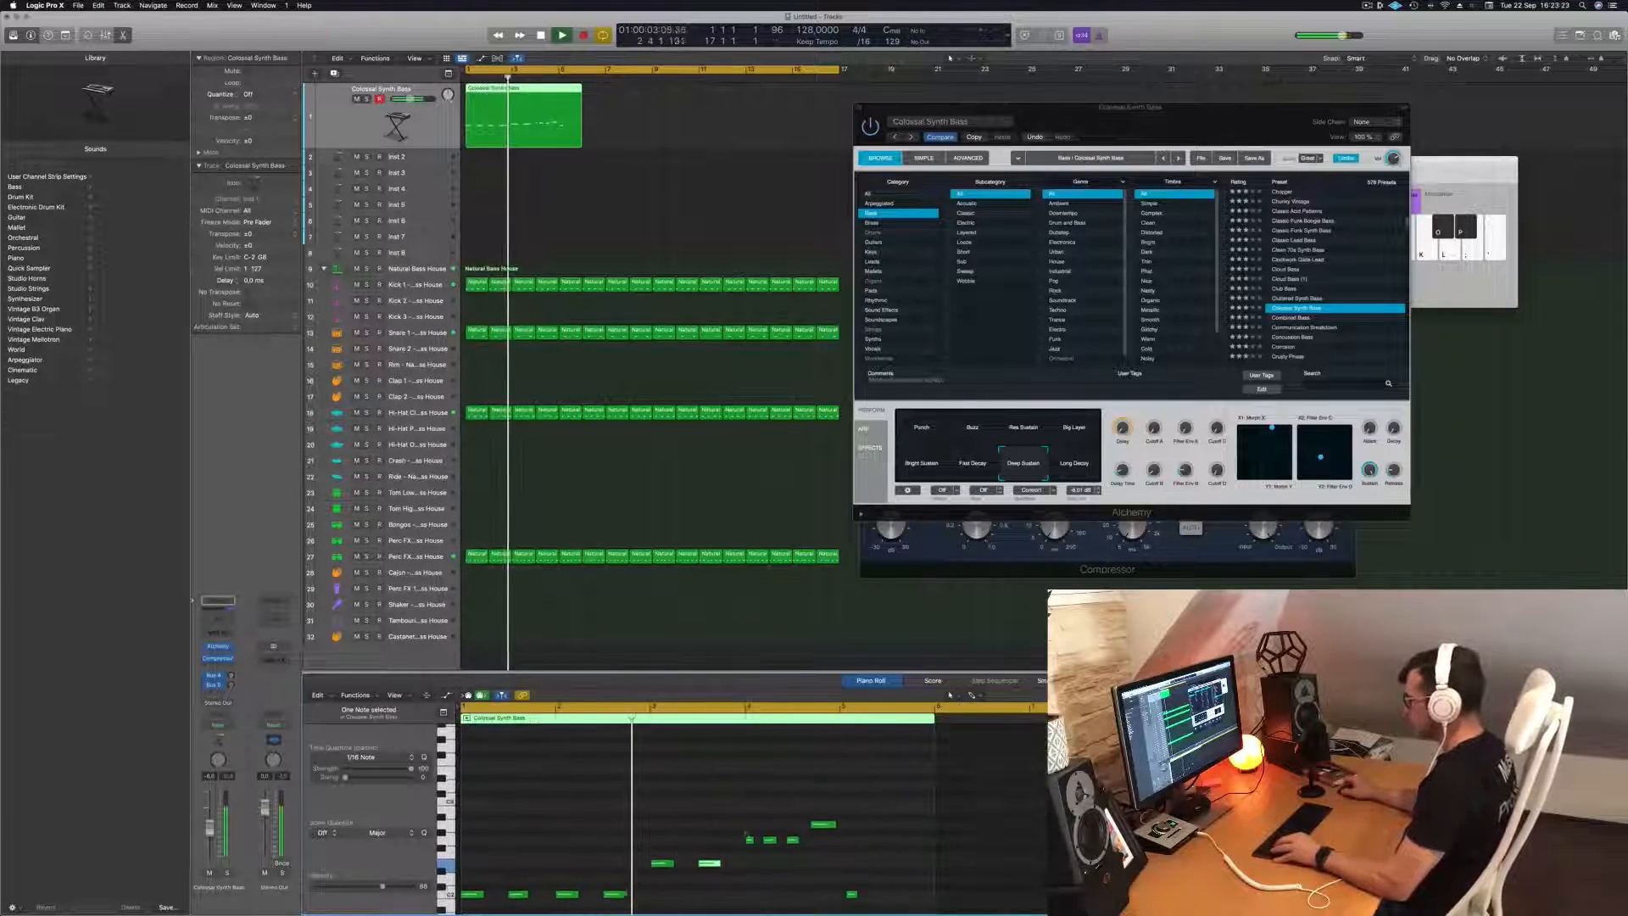
scroll(756, 838, up, 2)
scroll(759, 838, up, 2)
scroll(687, 830, down, 2)
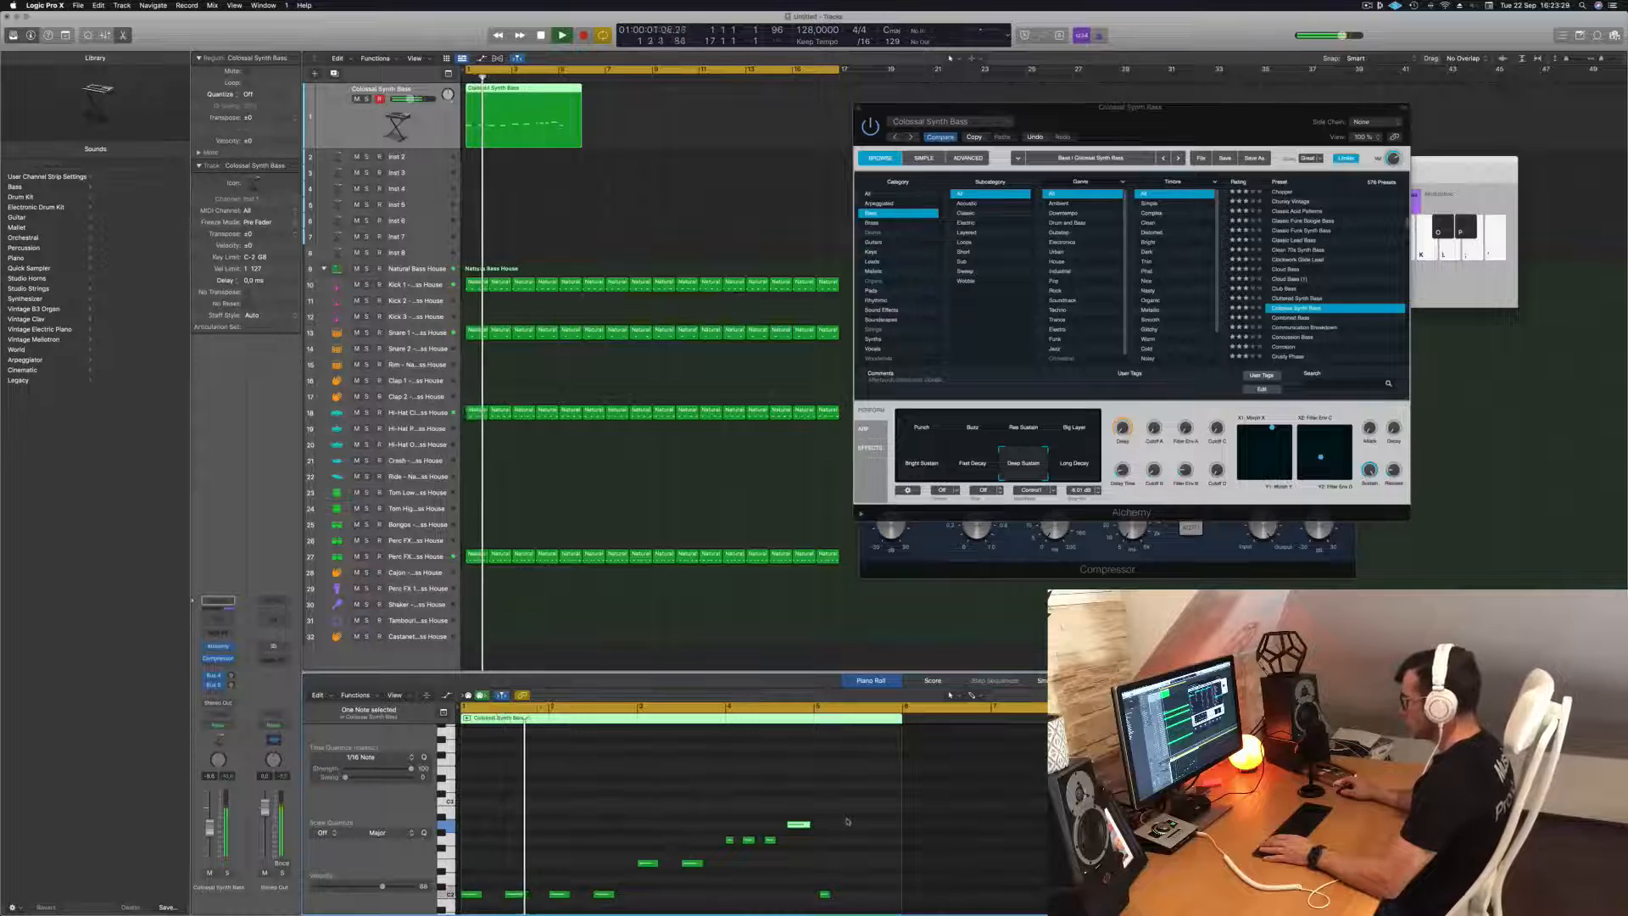
drag(796, 842, 793, 843)
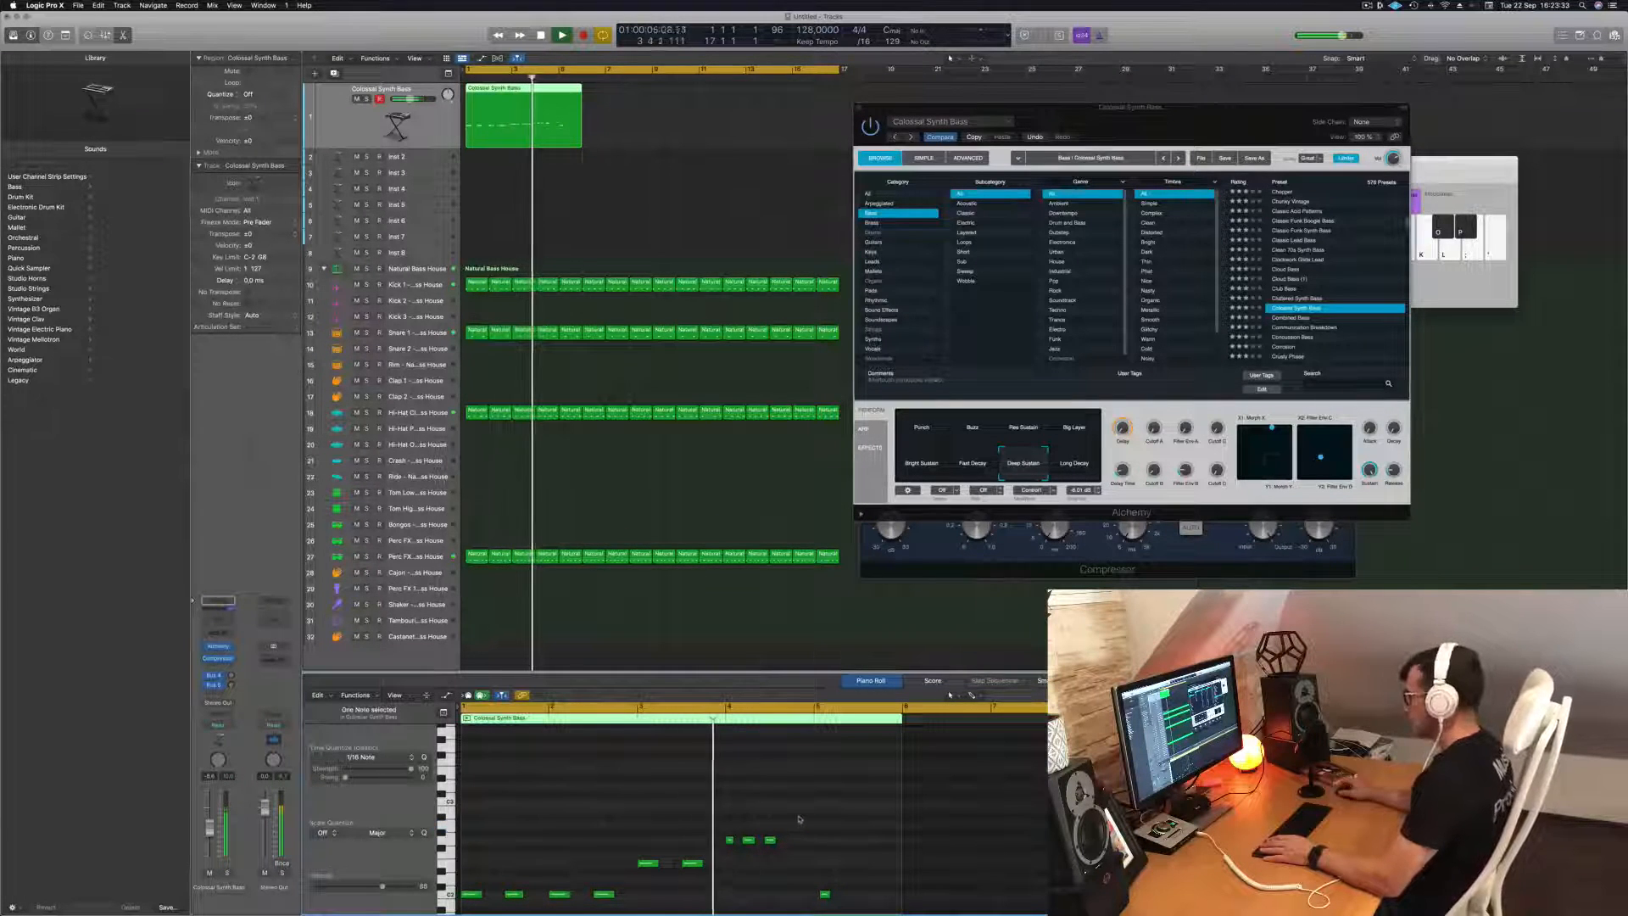
key(Delete)
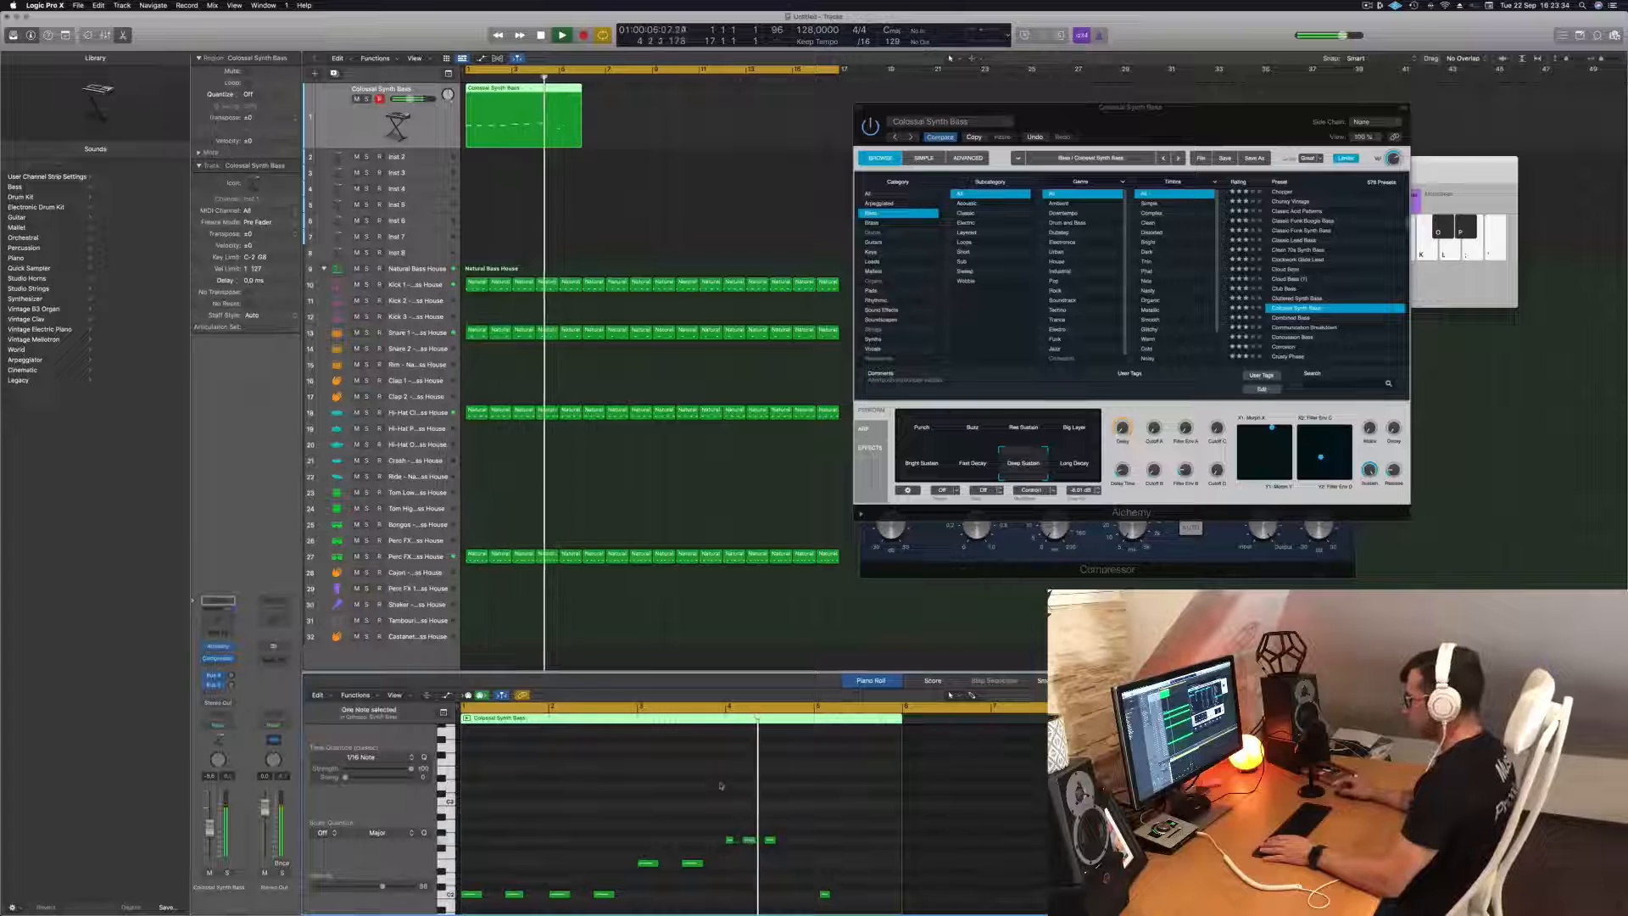
Align the three repeated bass notes in bar 4 to beats 1, 2 and 3 and even out their lengths.
click(749, 839)
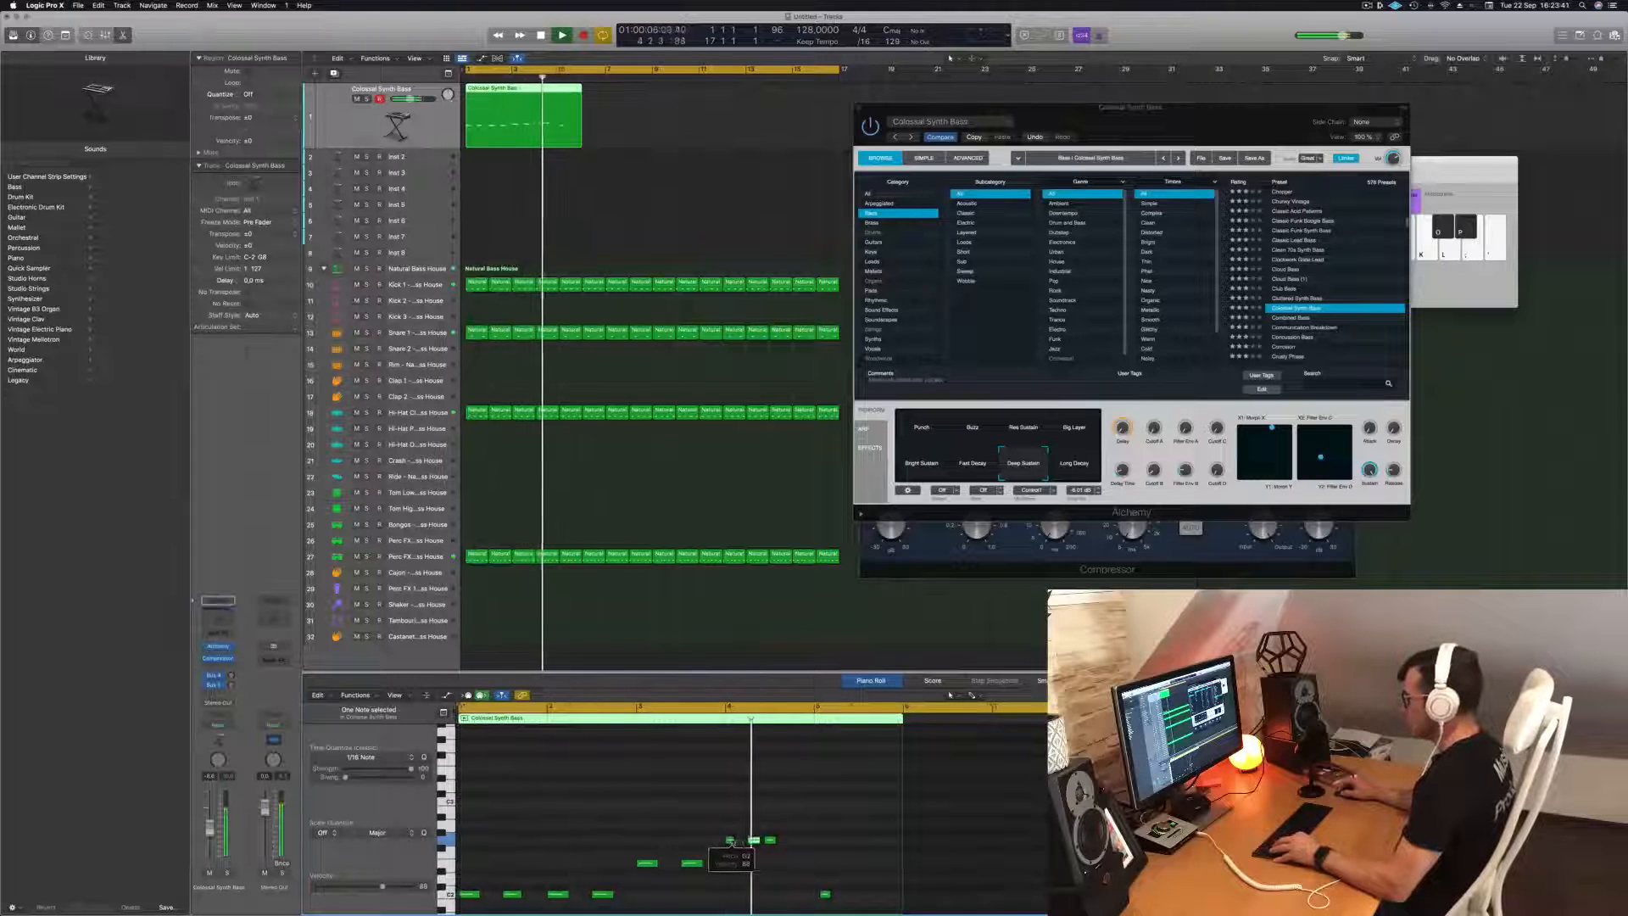
key(super+Right)
key(super+Right)
key(super+Right)
key(space)
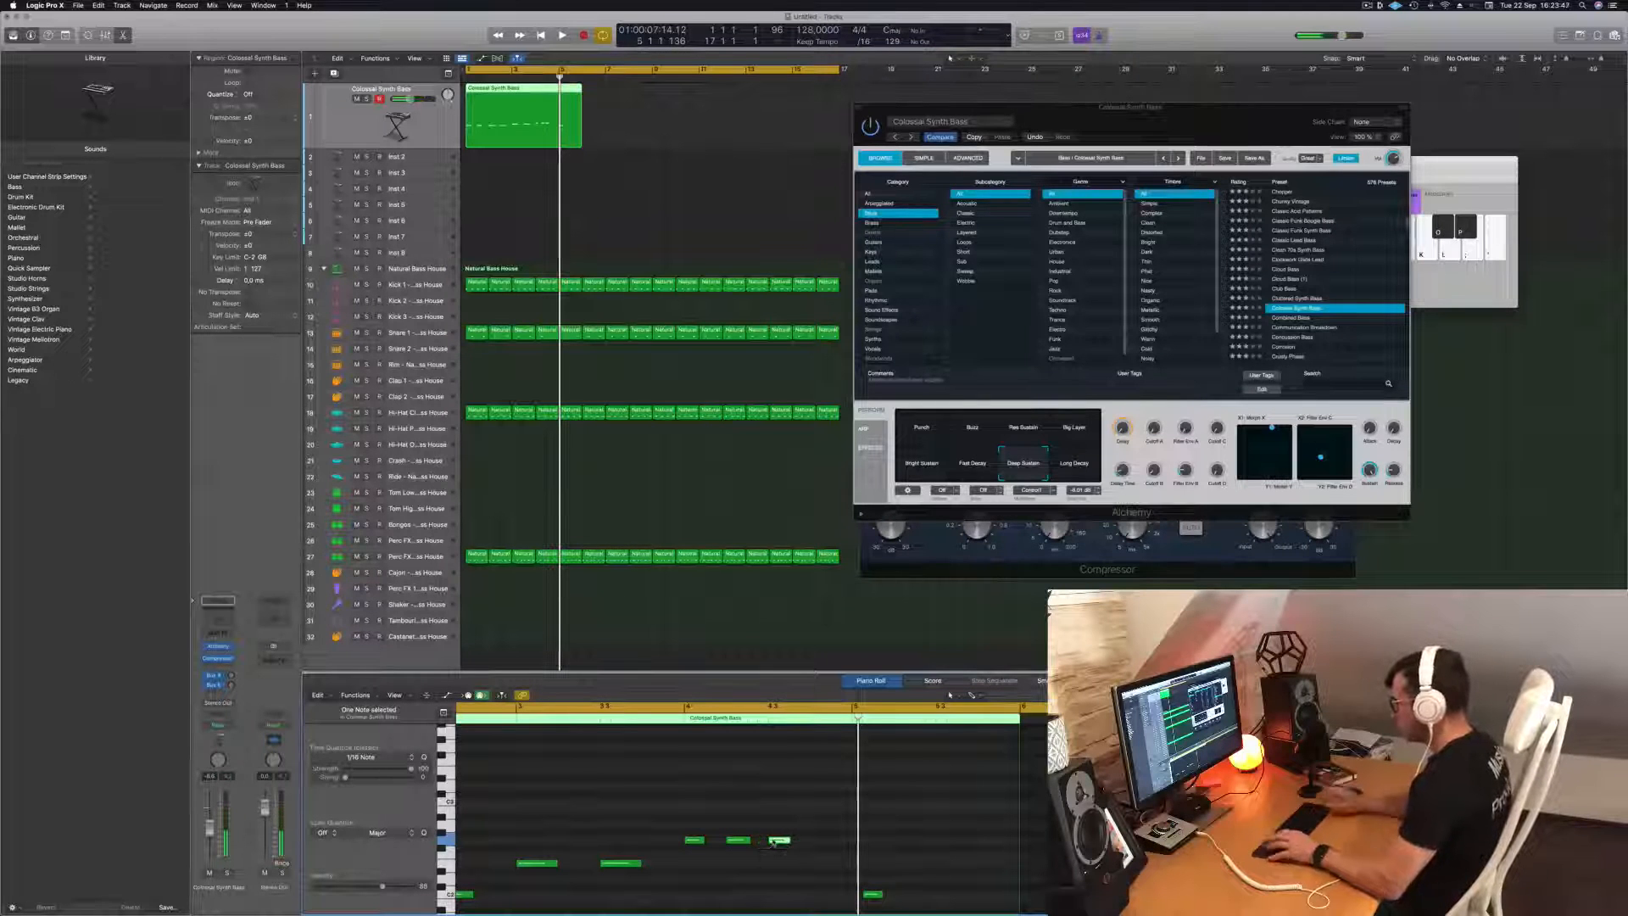
Restart playback from the beginning and copy the third note of bar 4 to beat 4 at the same pitch.
key(Return)
key(space)
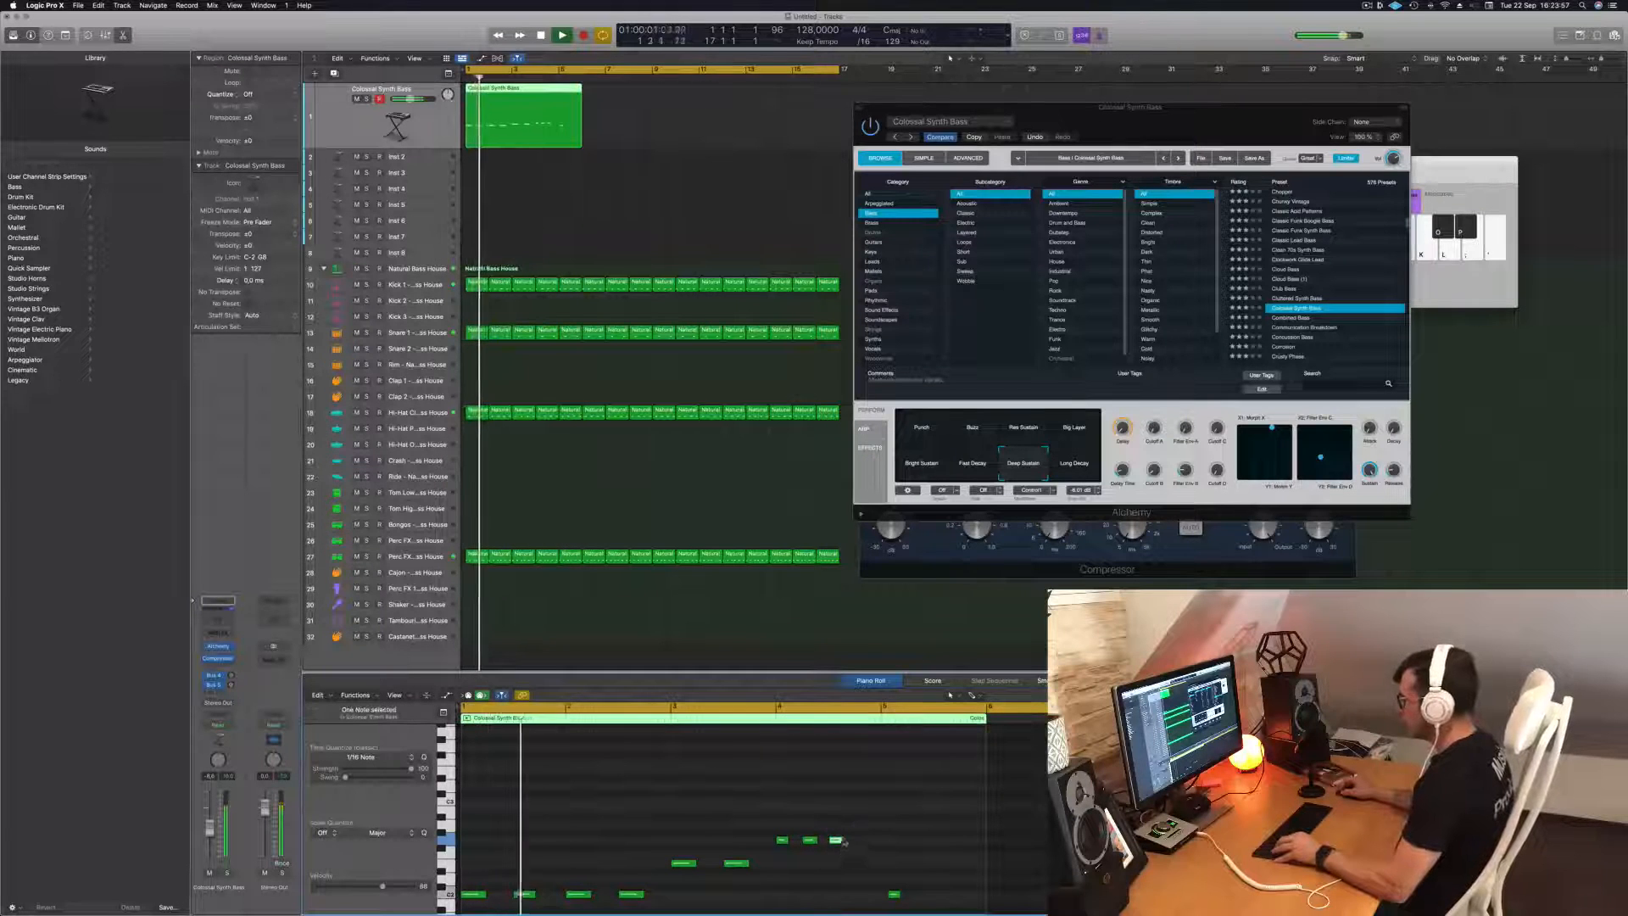
drag(842, 842, 864, 849)
scroll(864, 849, left, 3)
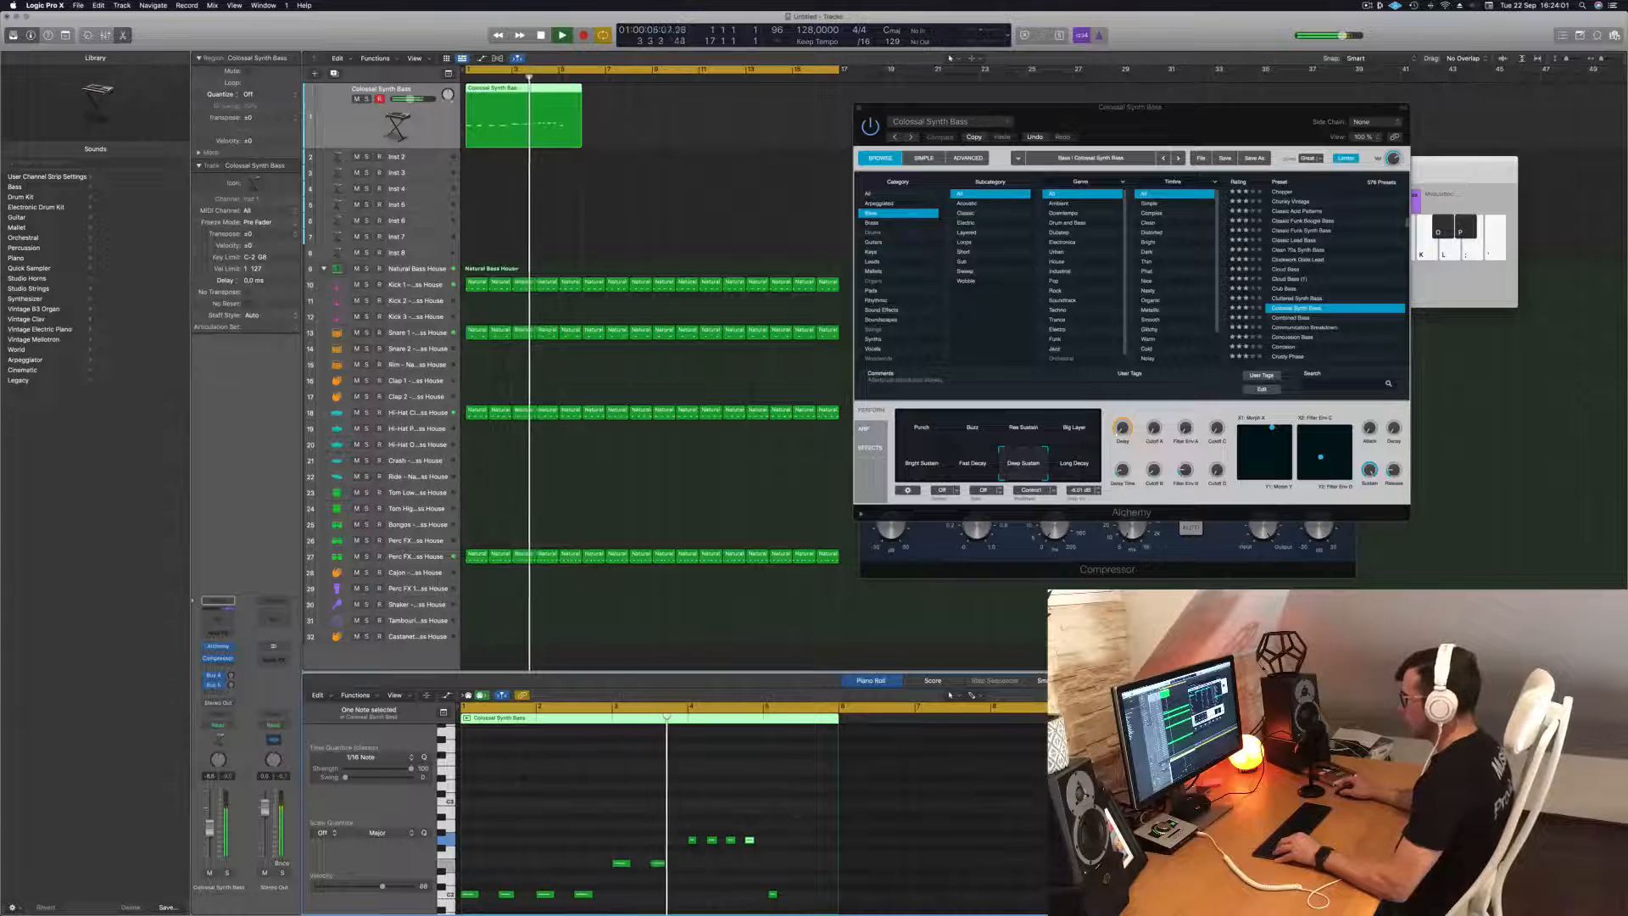
Split the bass region at bar 5, delete the leftover end piece, and select the remaining four-bar region.
drag(580, 143, 561, 144)
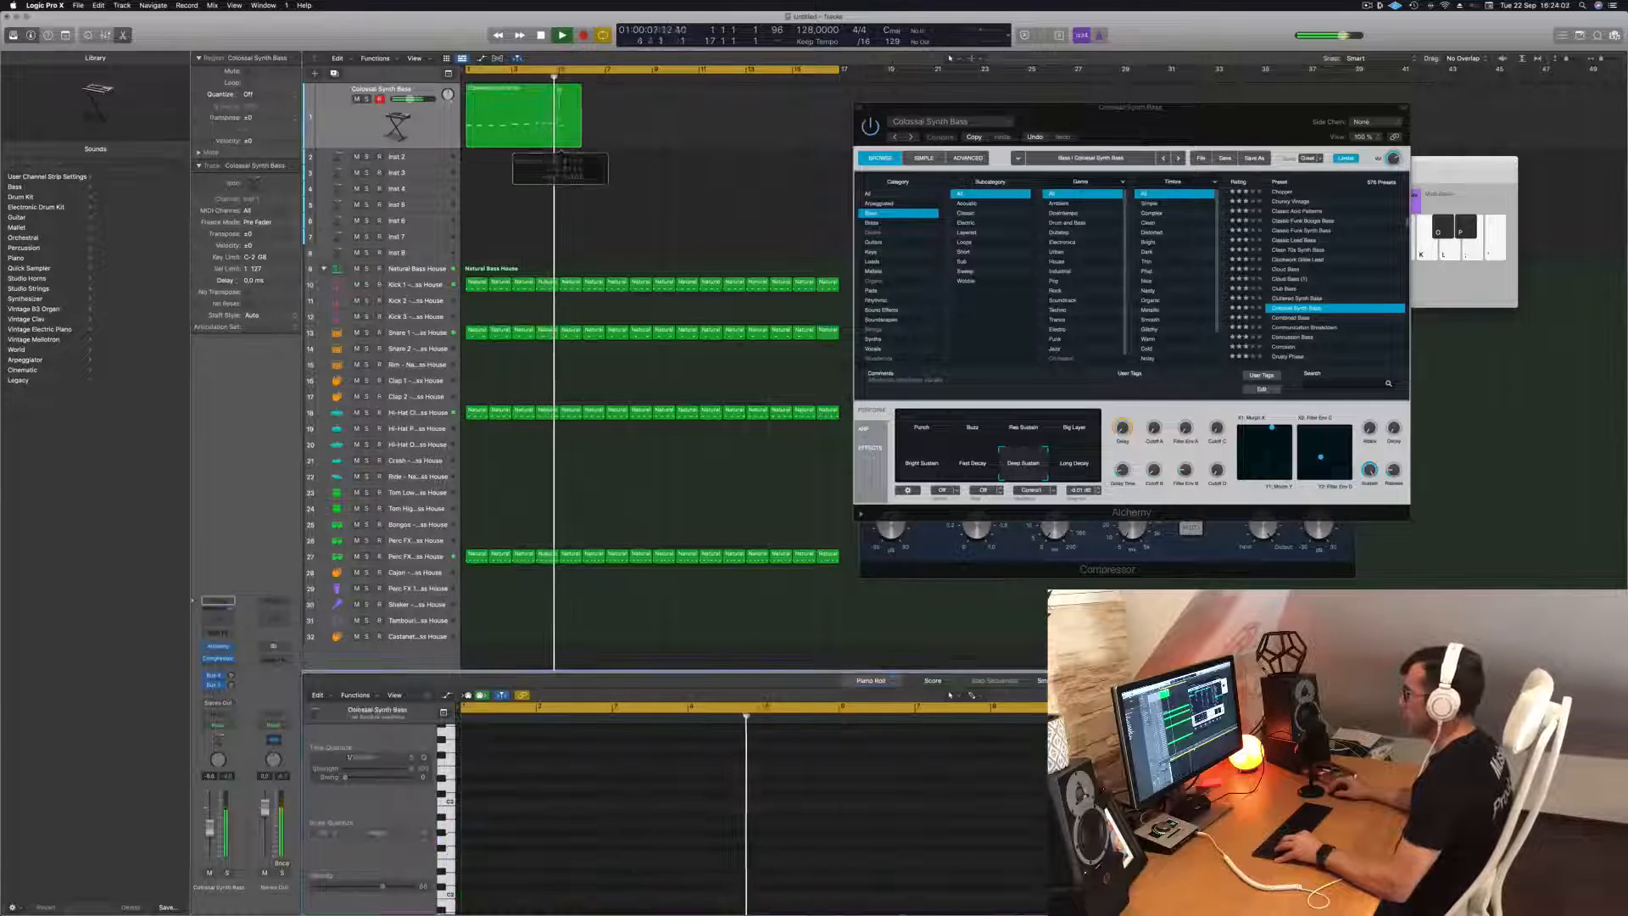
double_click(556, 102)
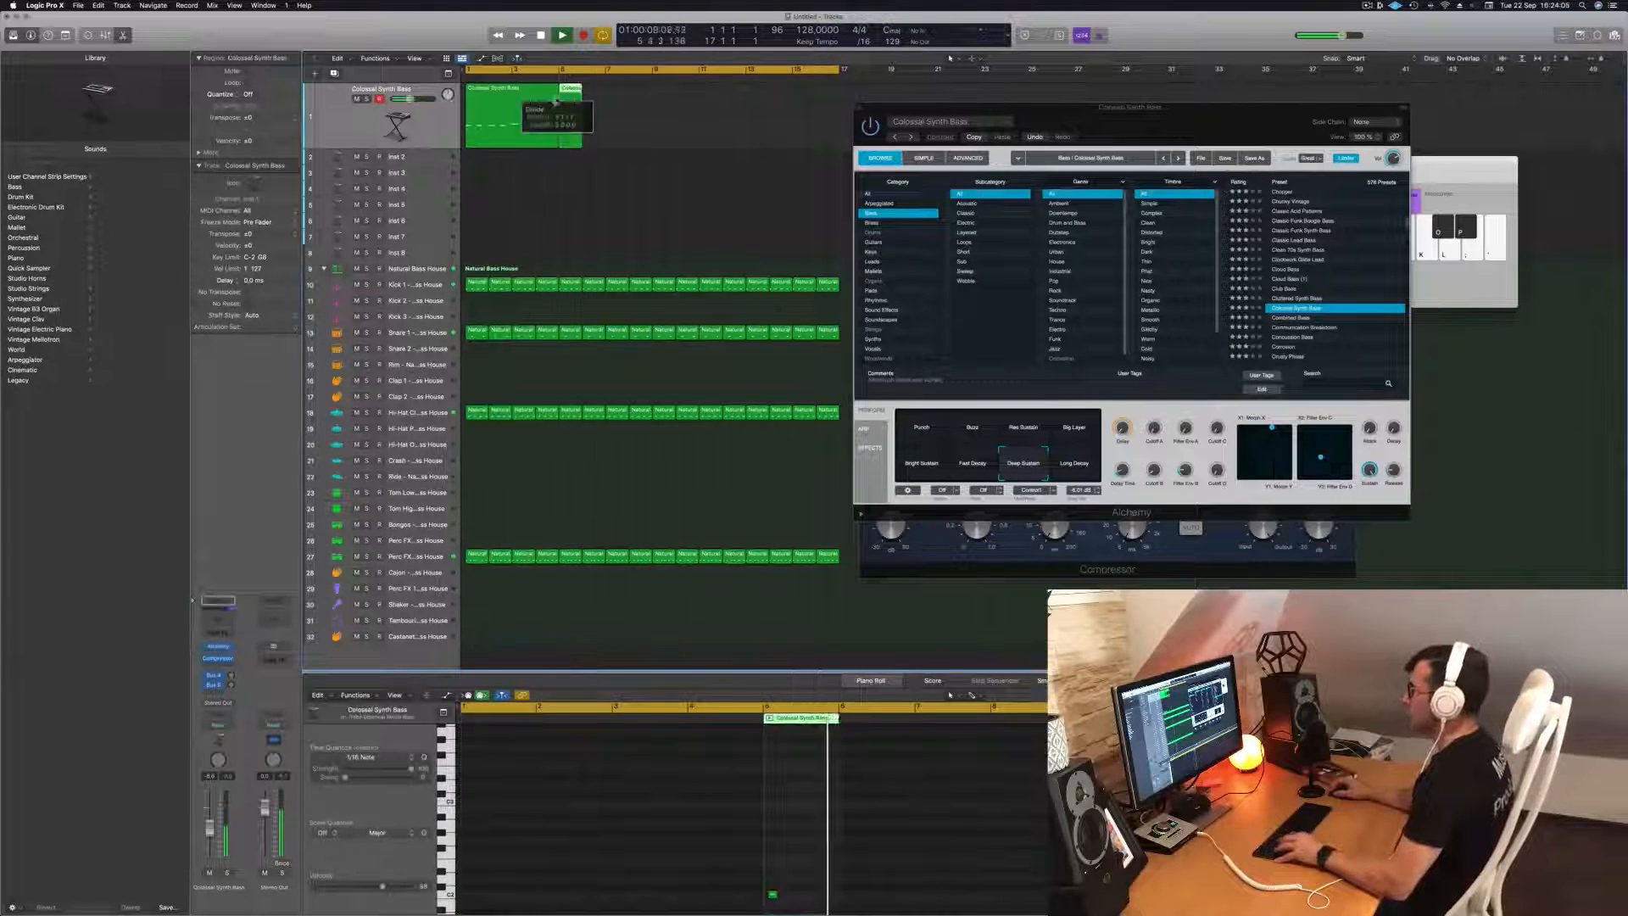
key(Delete)
click(506, 88)
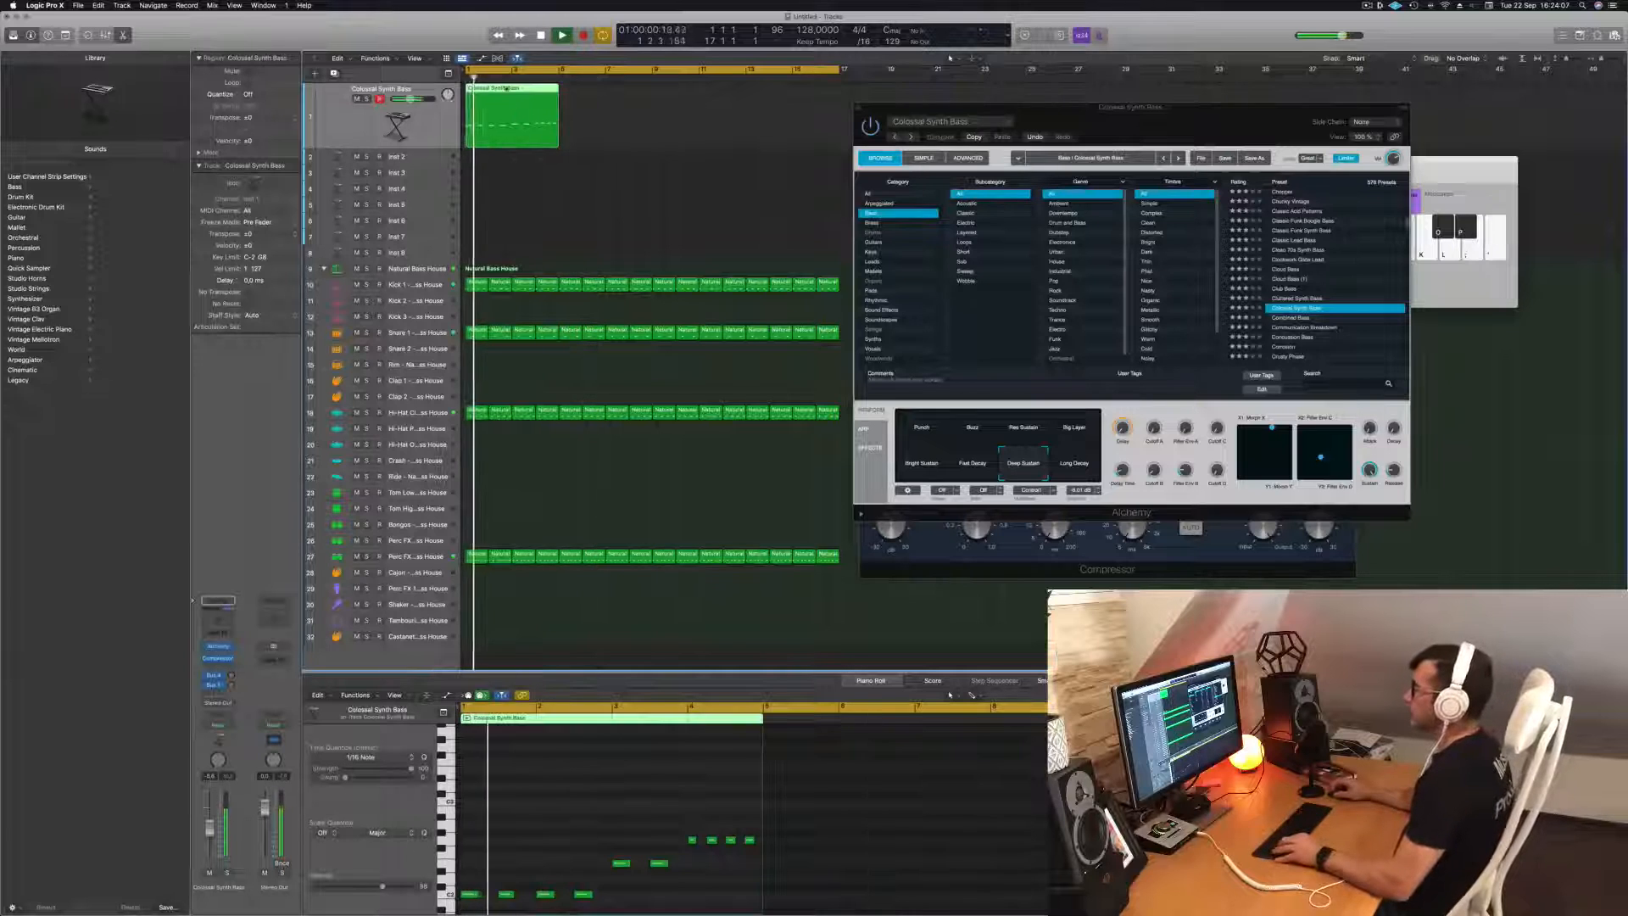
Copy the four-bar bass region three times so the bass line fills bars 1 to 16, and start playback.
drag(507, 88, 711, 100)
drag(995, 107, 1084, 75)
click(642, 374)
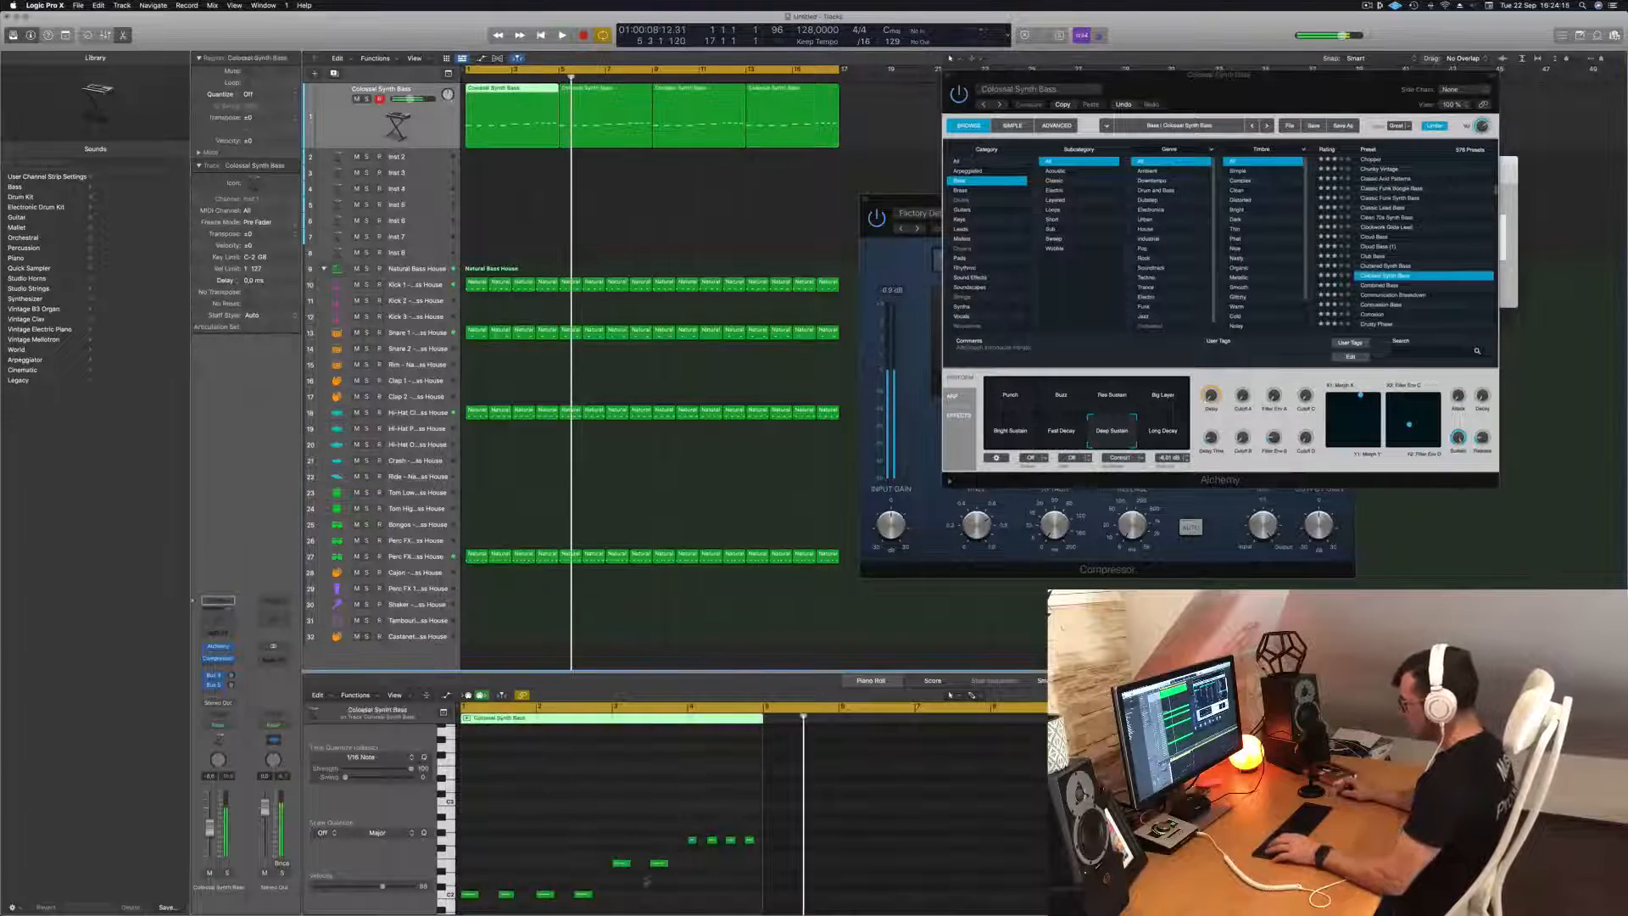
key(space)
Raise the third bass note in bar 4 by two semitones, lower the fourth by two semitones, and restart playback.
click(731, 840)
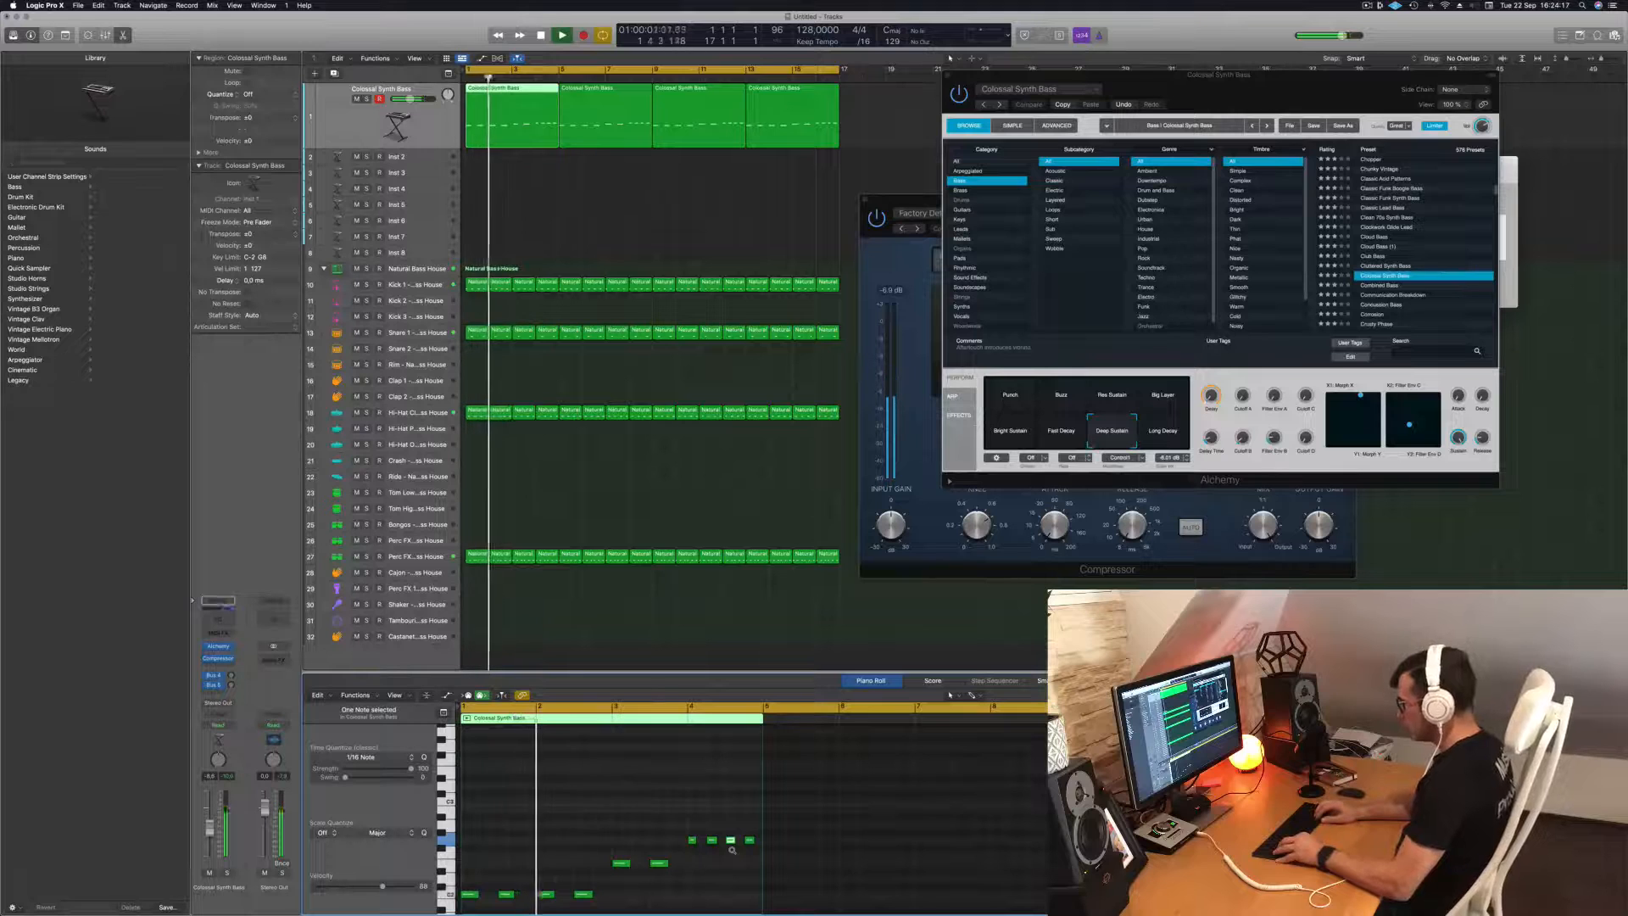
key(alt+Up)
key(alt+Up)
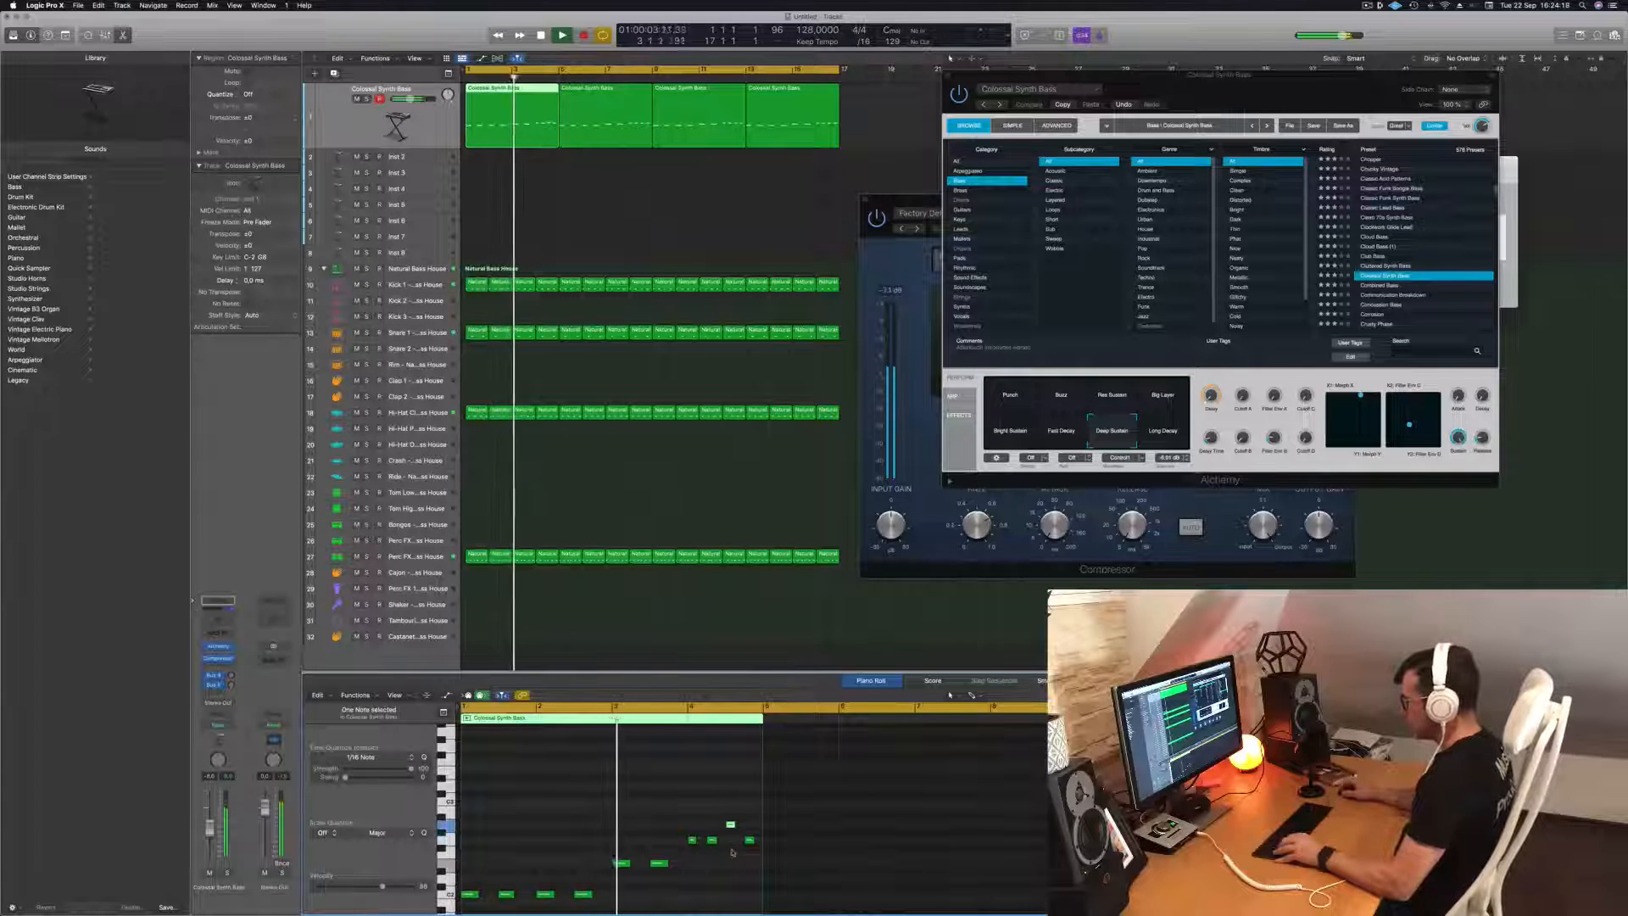
click(751, 840)
key(alt+Down)
key(alt+Down)
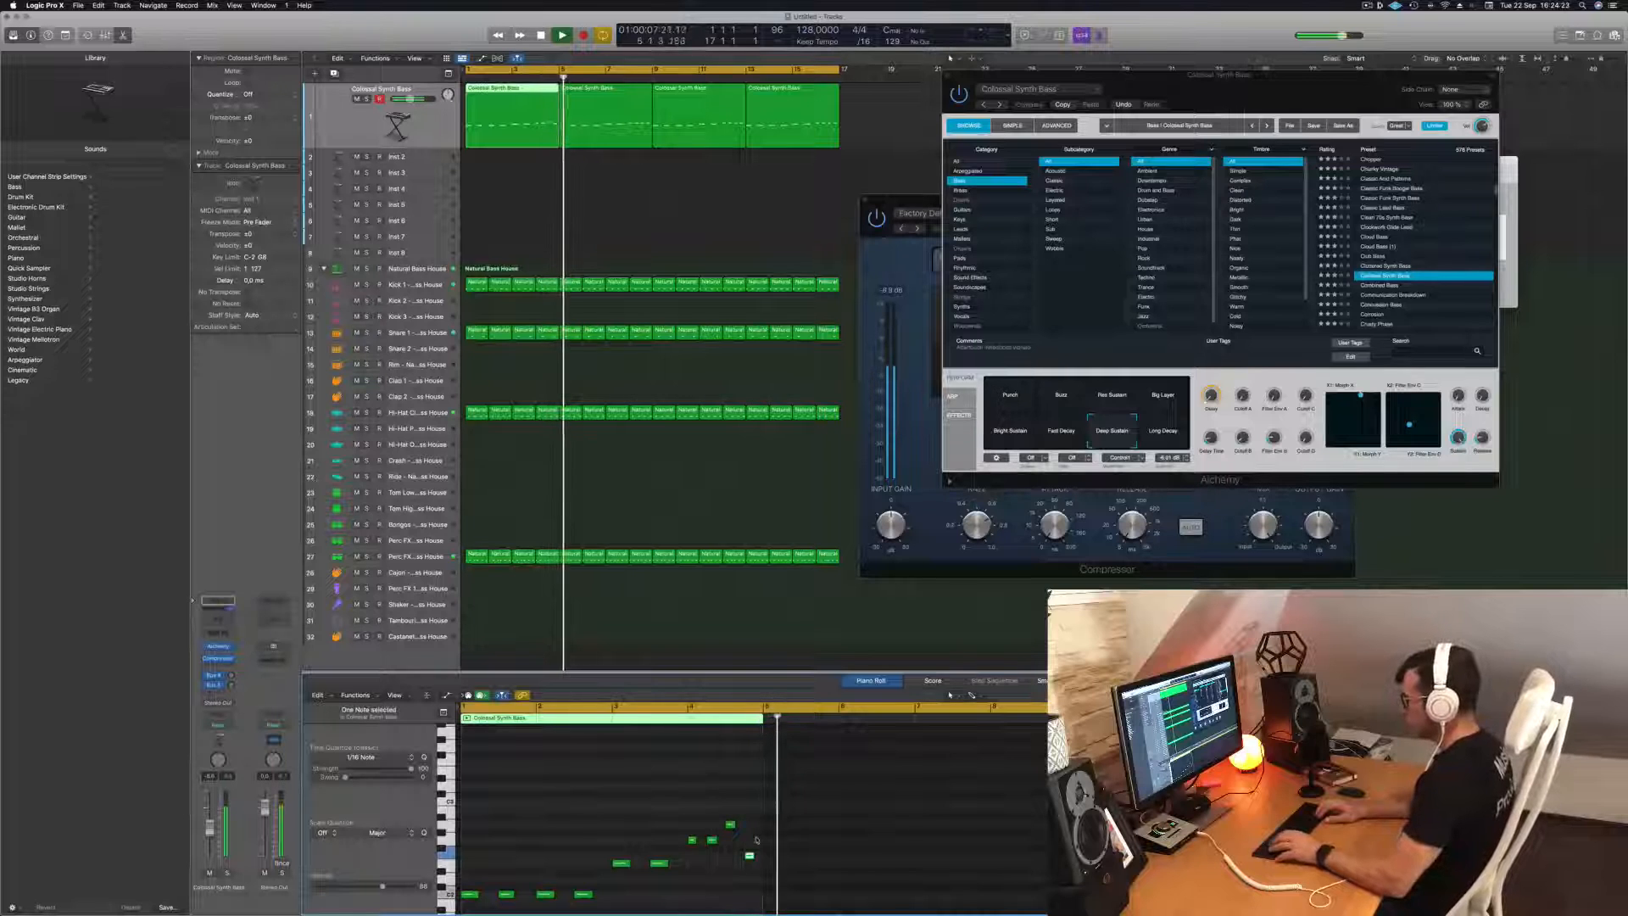
key(Return)
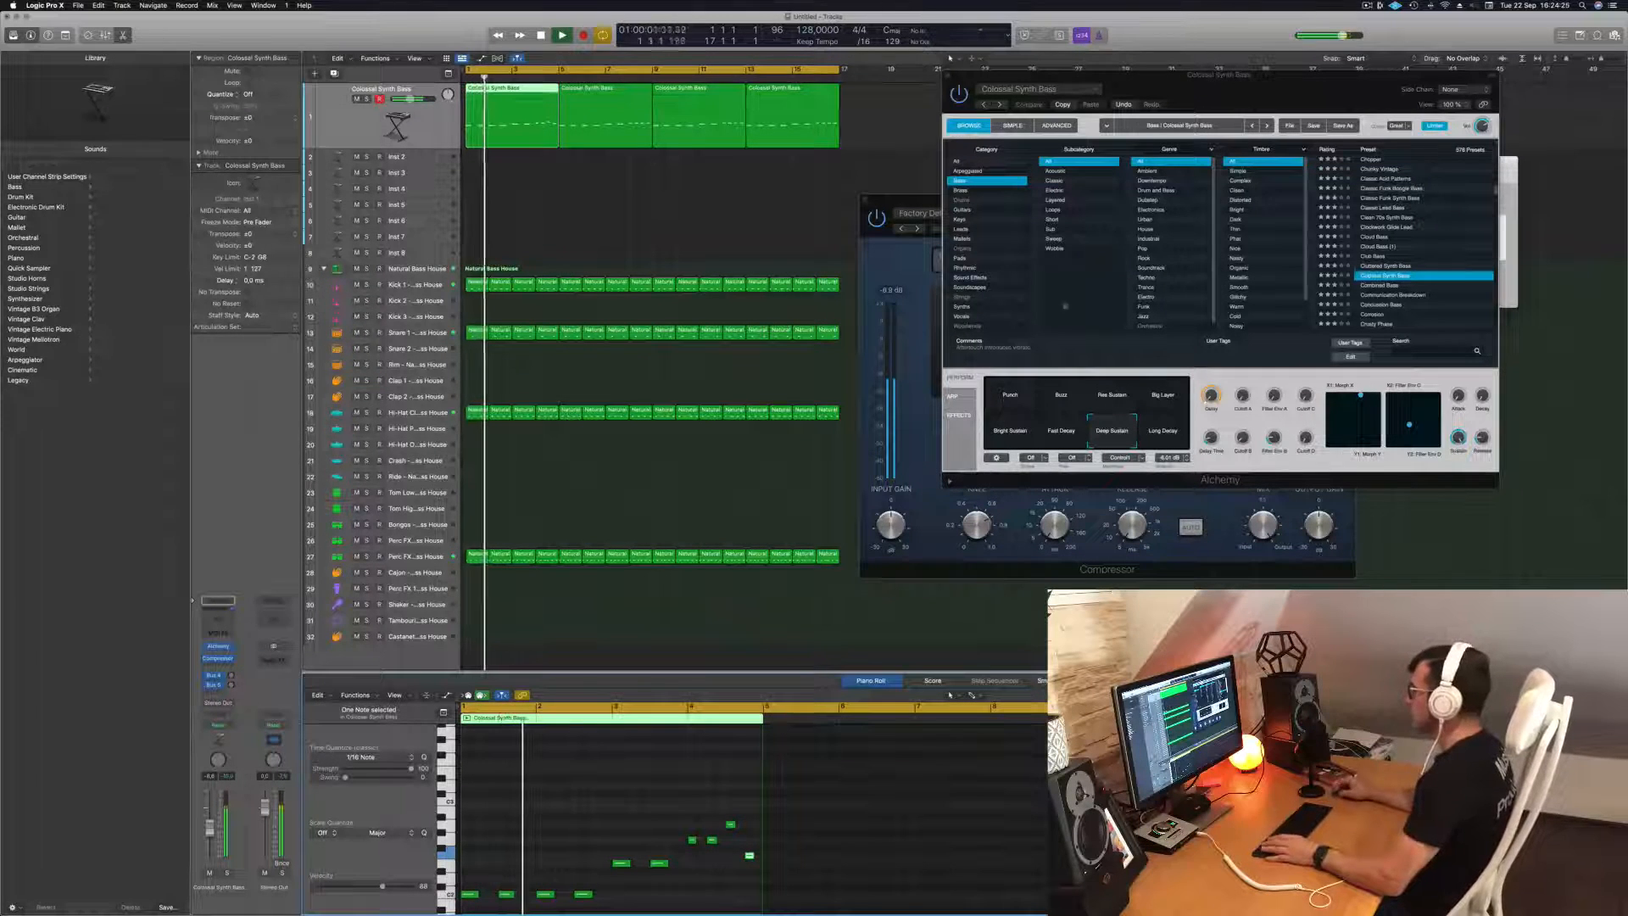
Stop playback and delete the three copied bass regions after bar 4, keeping the edited first region.
drag(1284, 92, 1170, 86)
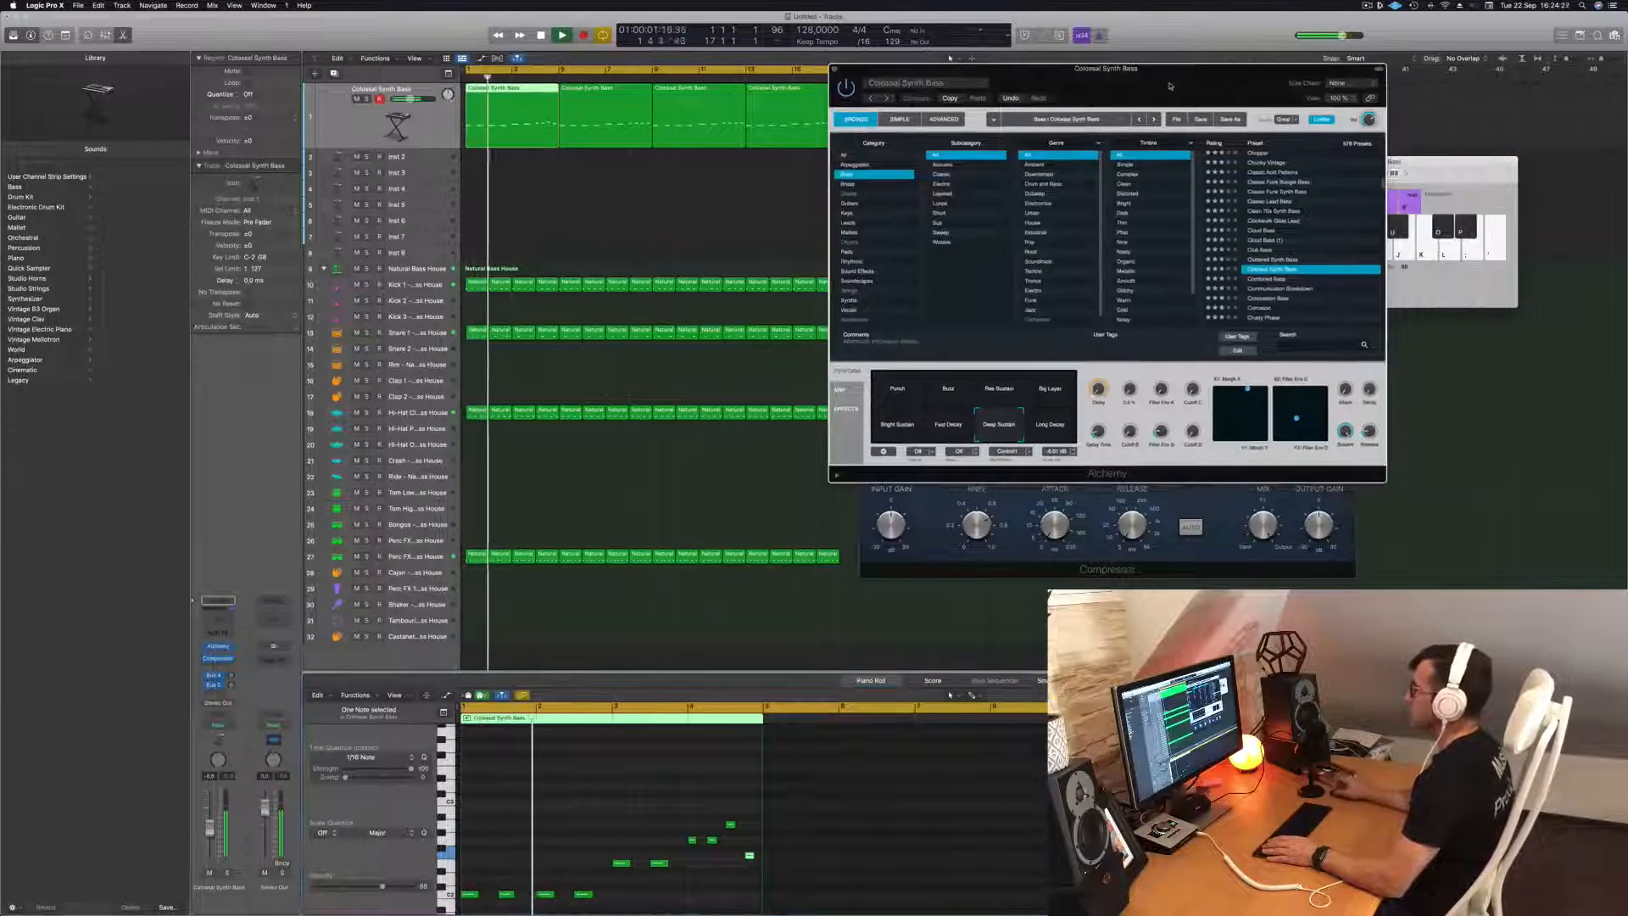
click(563, 236)
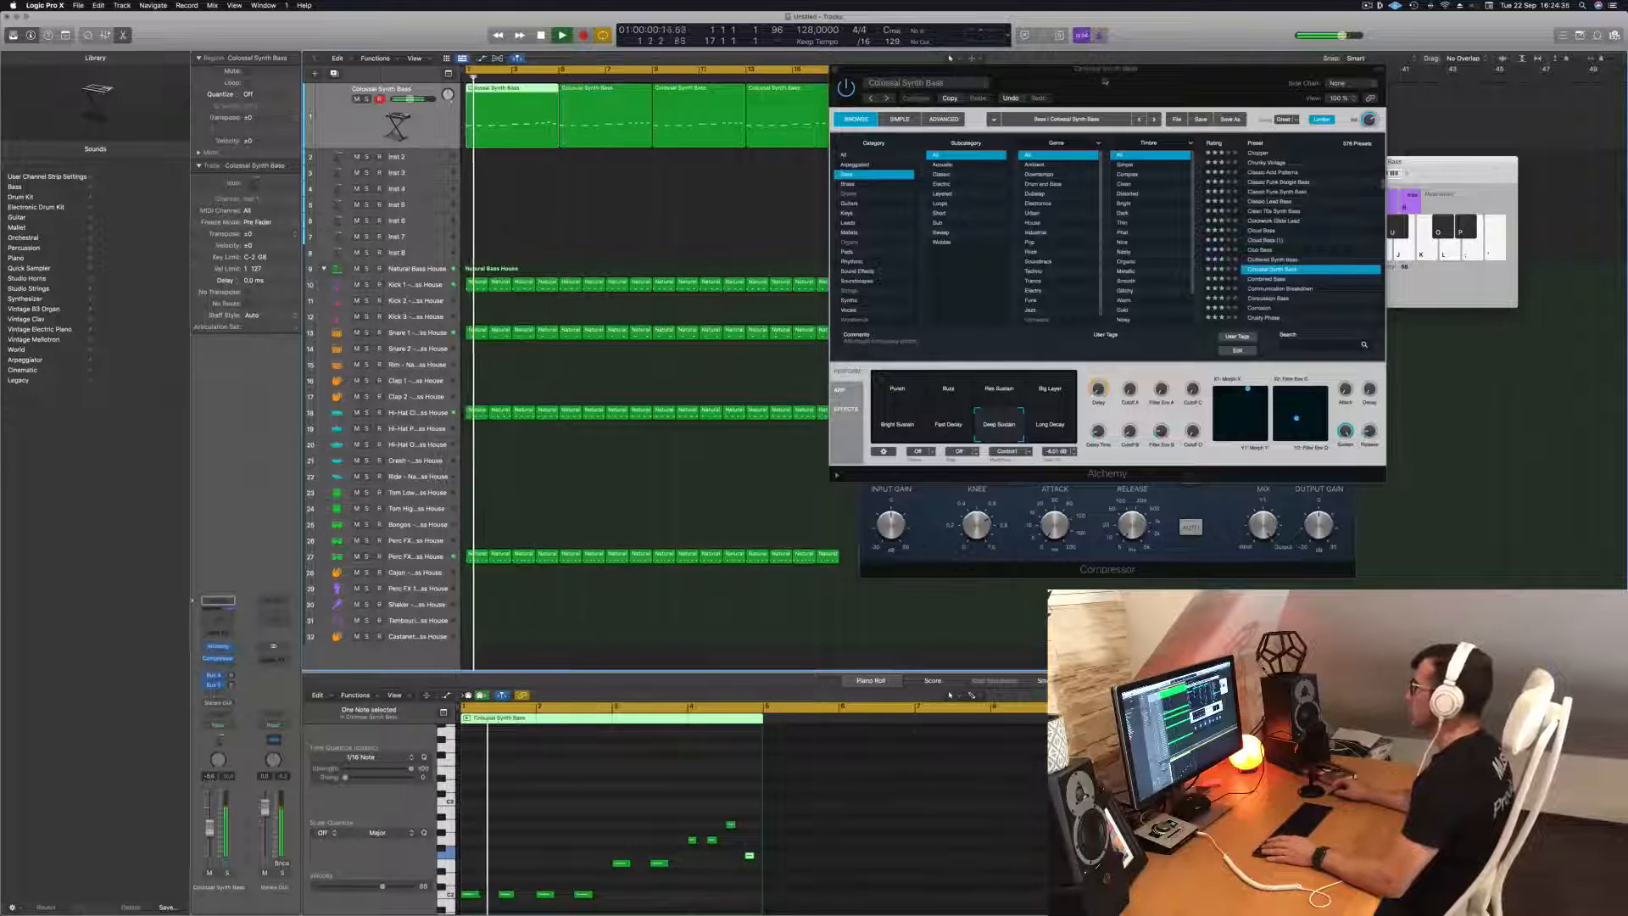
drag(1105, 82, 1282, 108)
key(space)
drag(625, 180, 954, 96)
key(Delete)
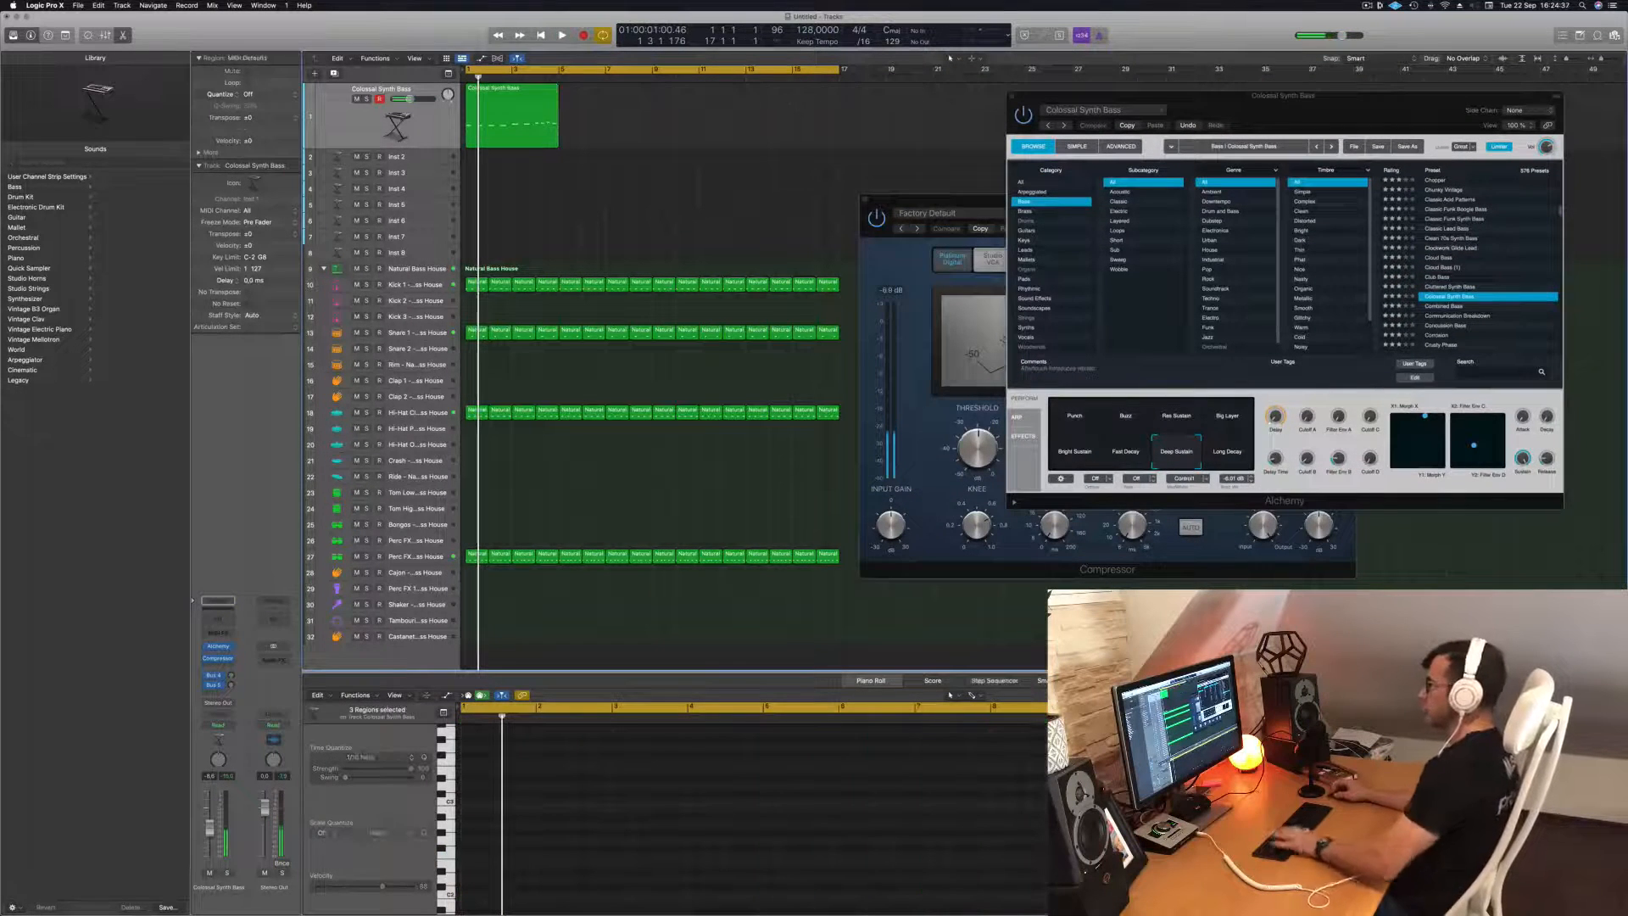
Copy the edited four-bar bass region again to fill bars 1 to 16 and play it back.
click(493, 91)
drag(533, 90, 695, 111)
key(space)
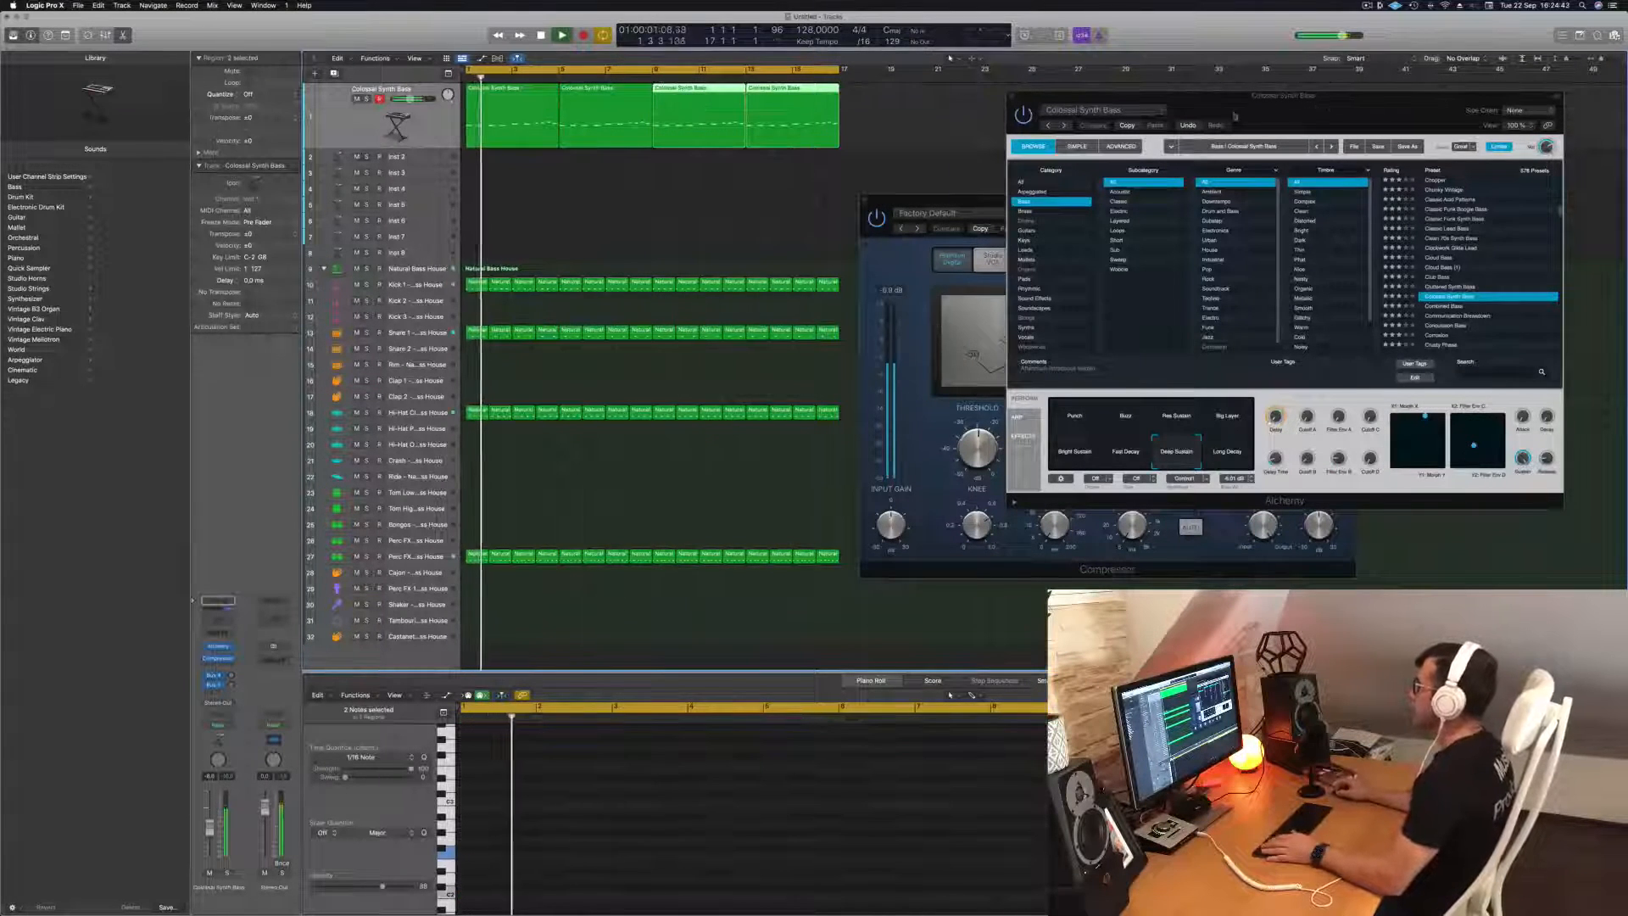
Audition the Alchemy performance snapshots from Punch to Long Decay during playback, and return to Deep Sustain.
drag(1305, 98, 927, 123)
click(709, 441)
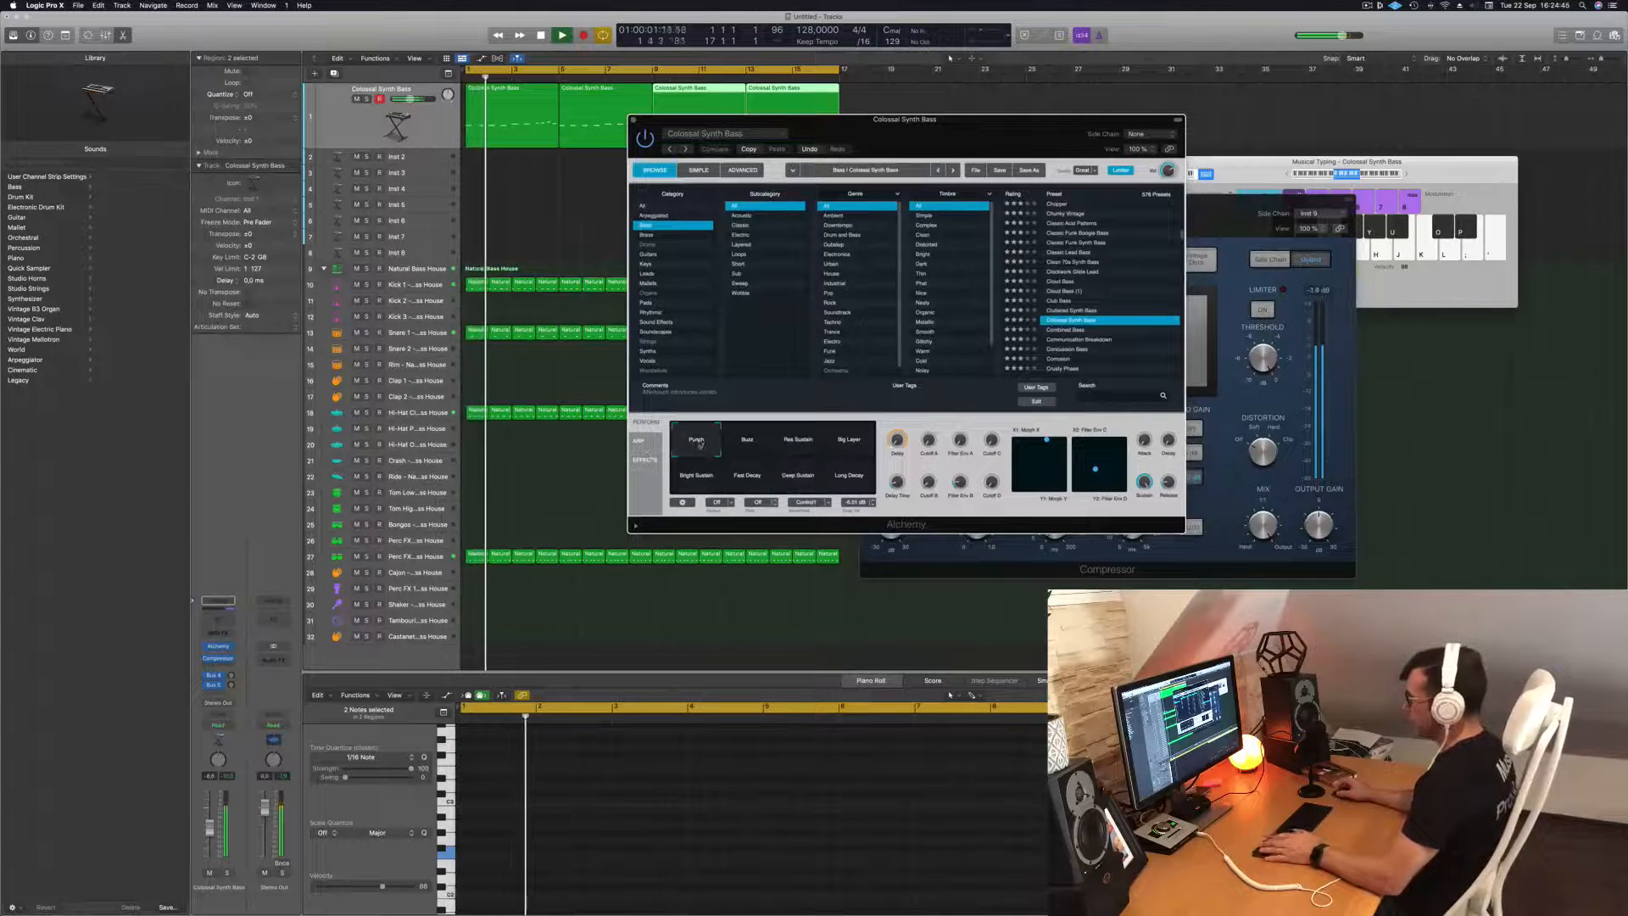
click(731, 442)
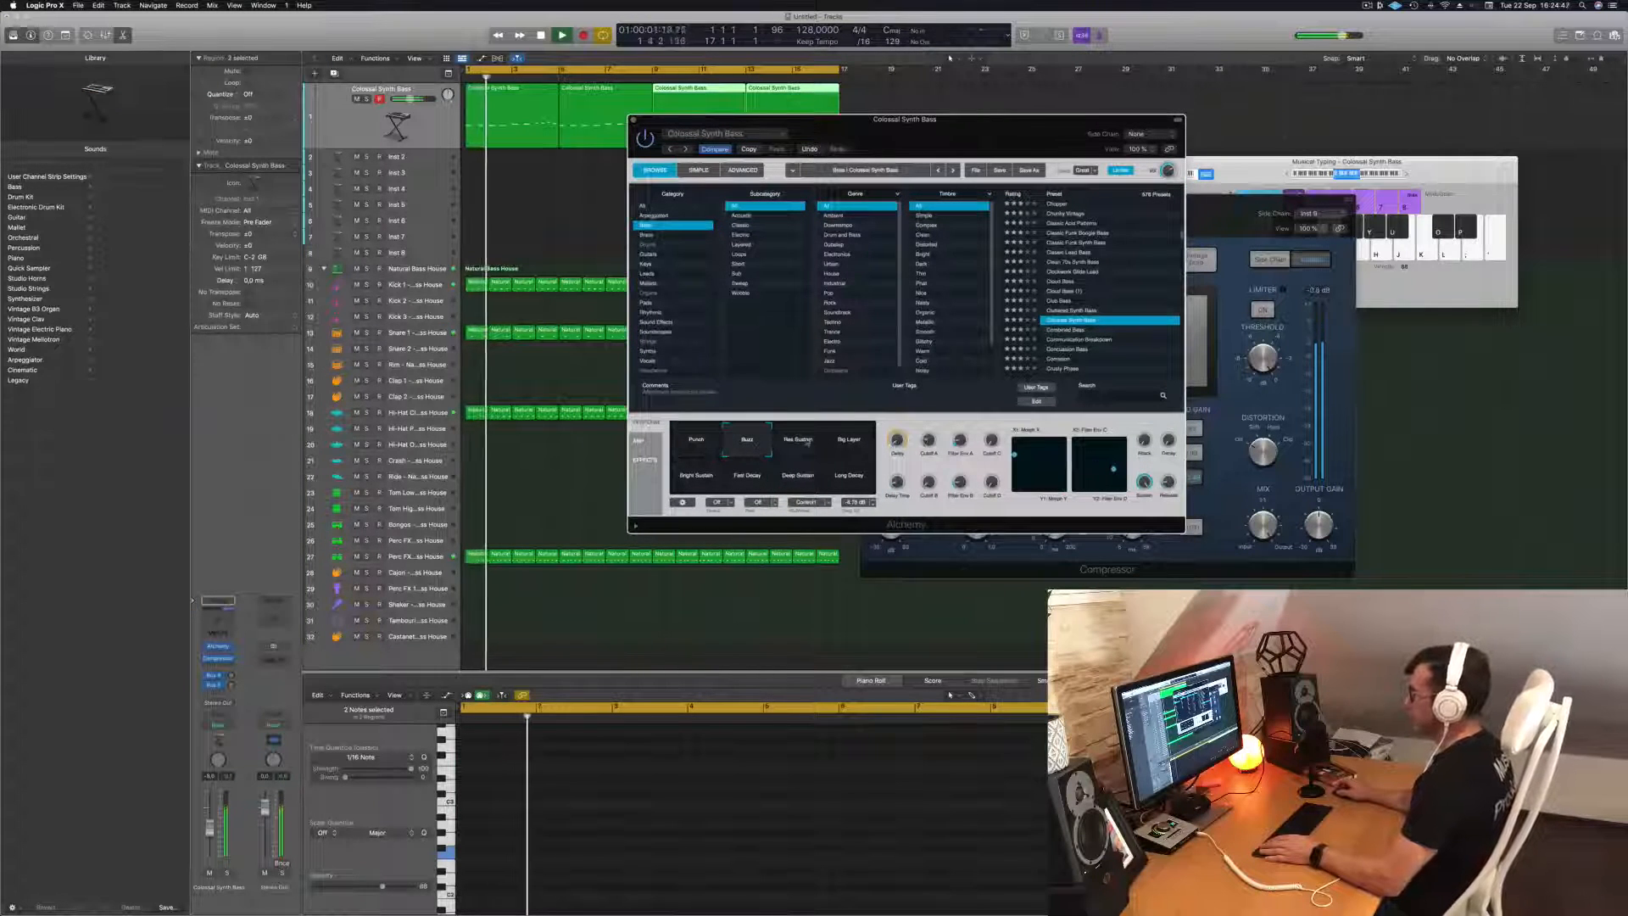
click(803, 443)
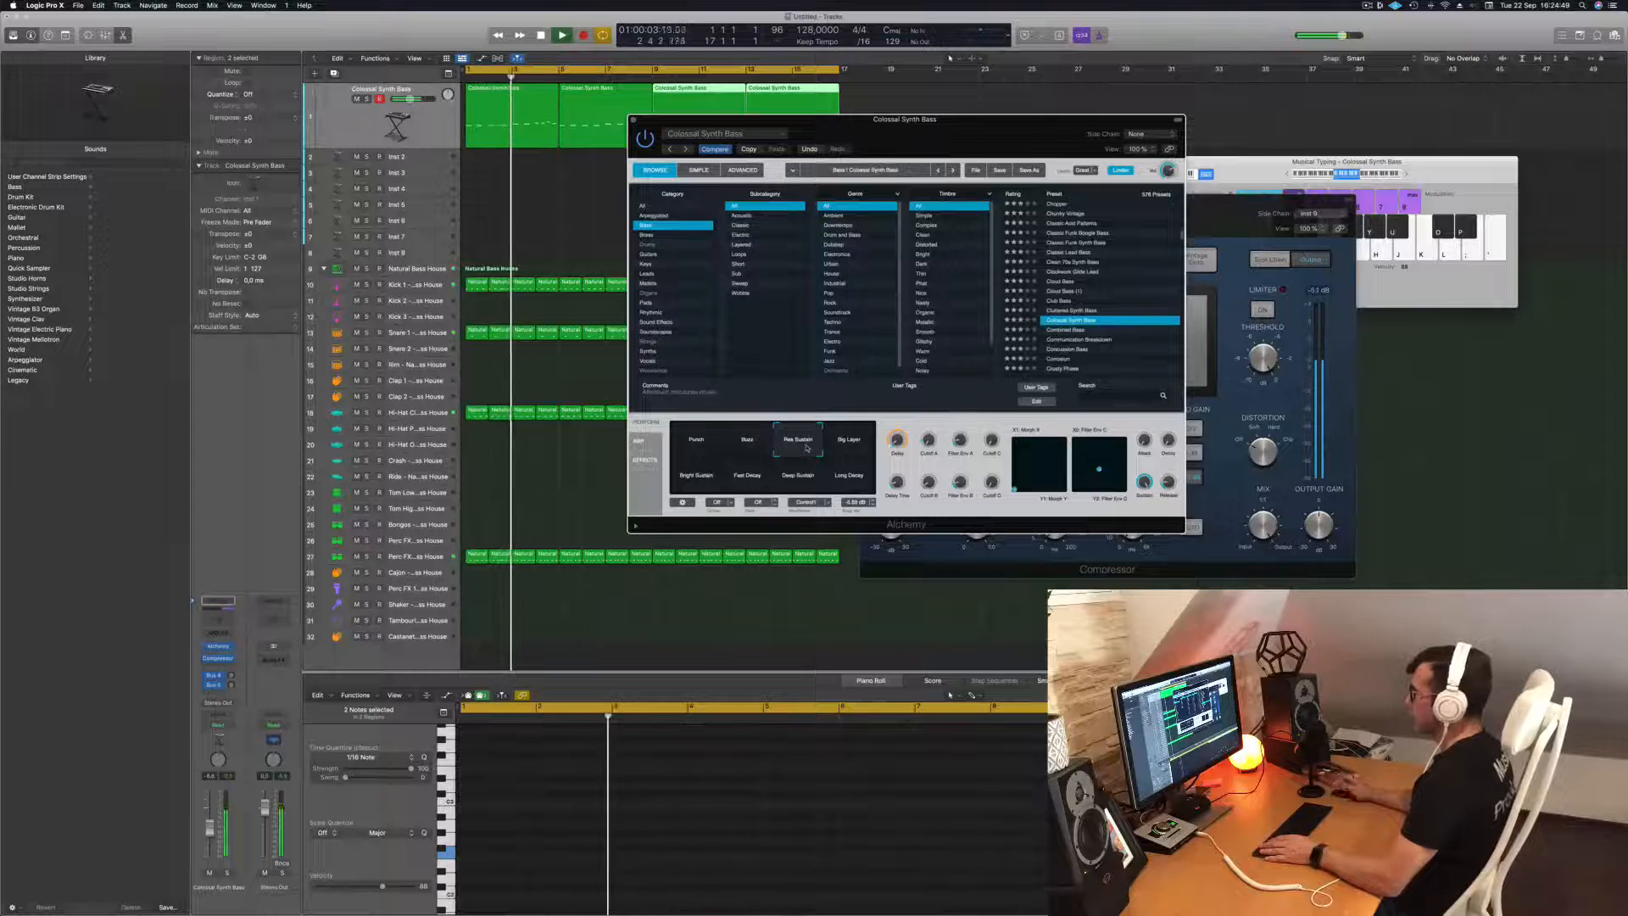
click(848, 445)
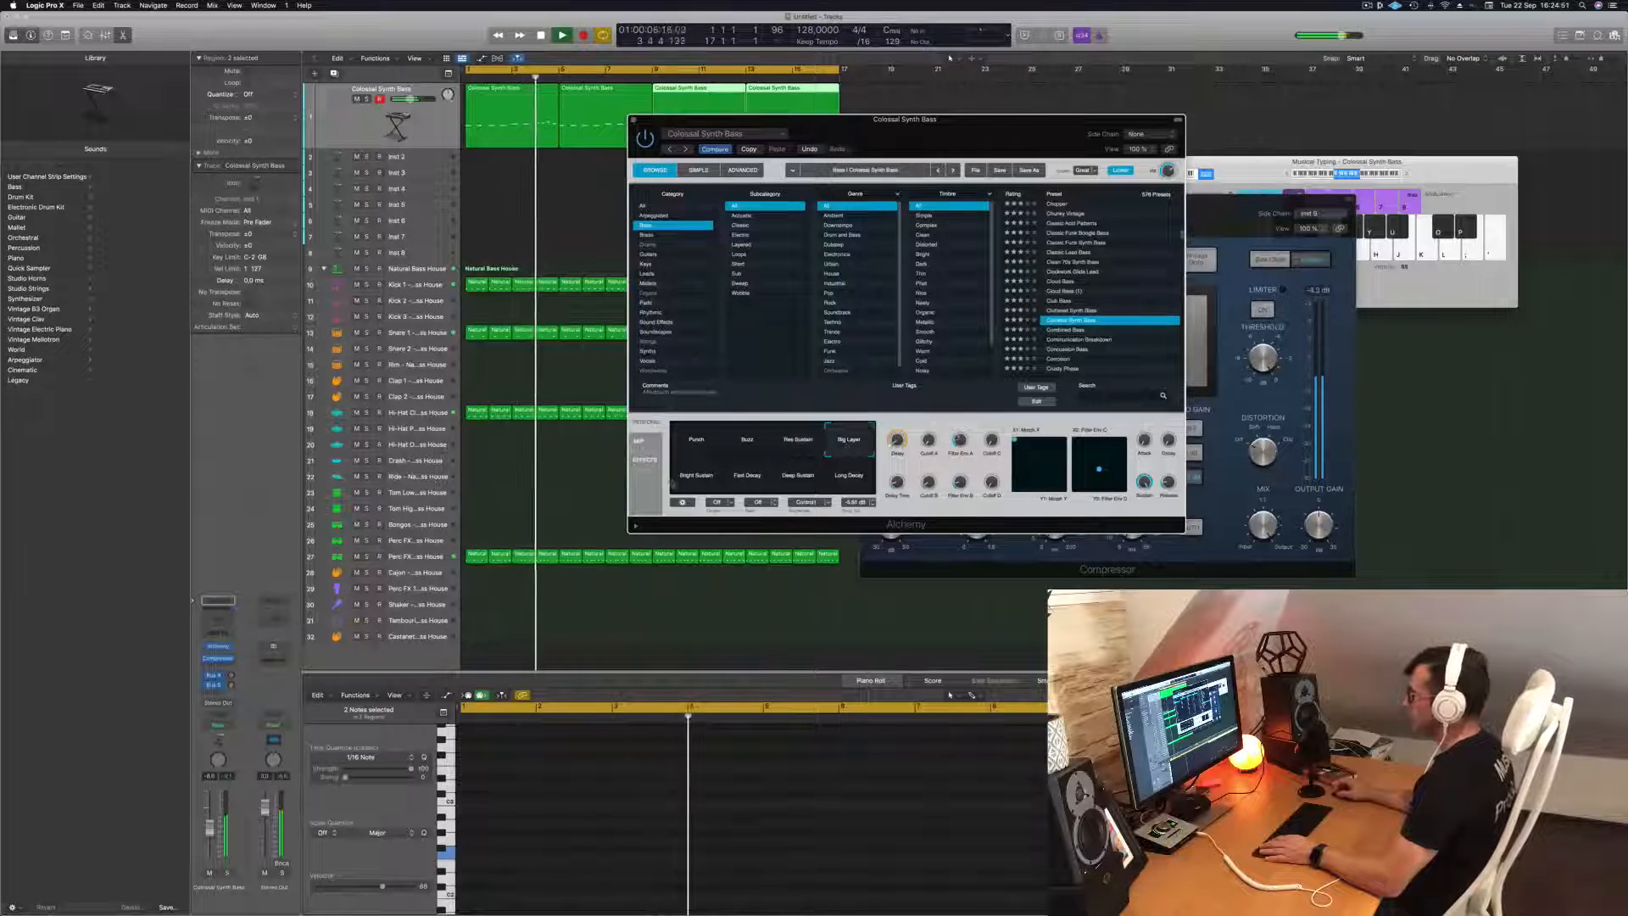
click(697, 479)
click(747, 477)
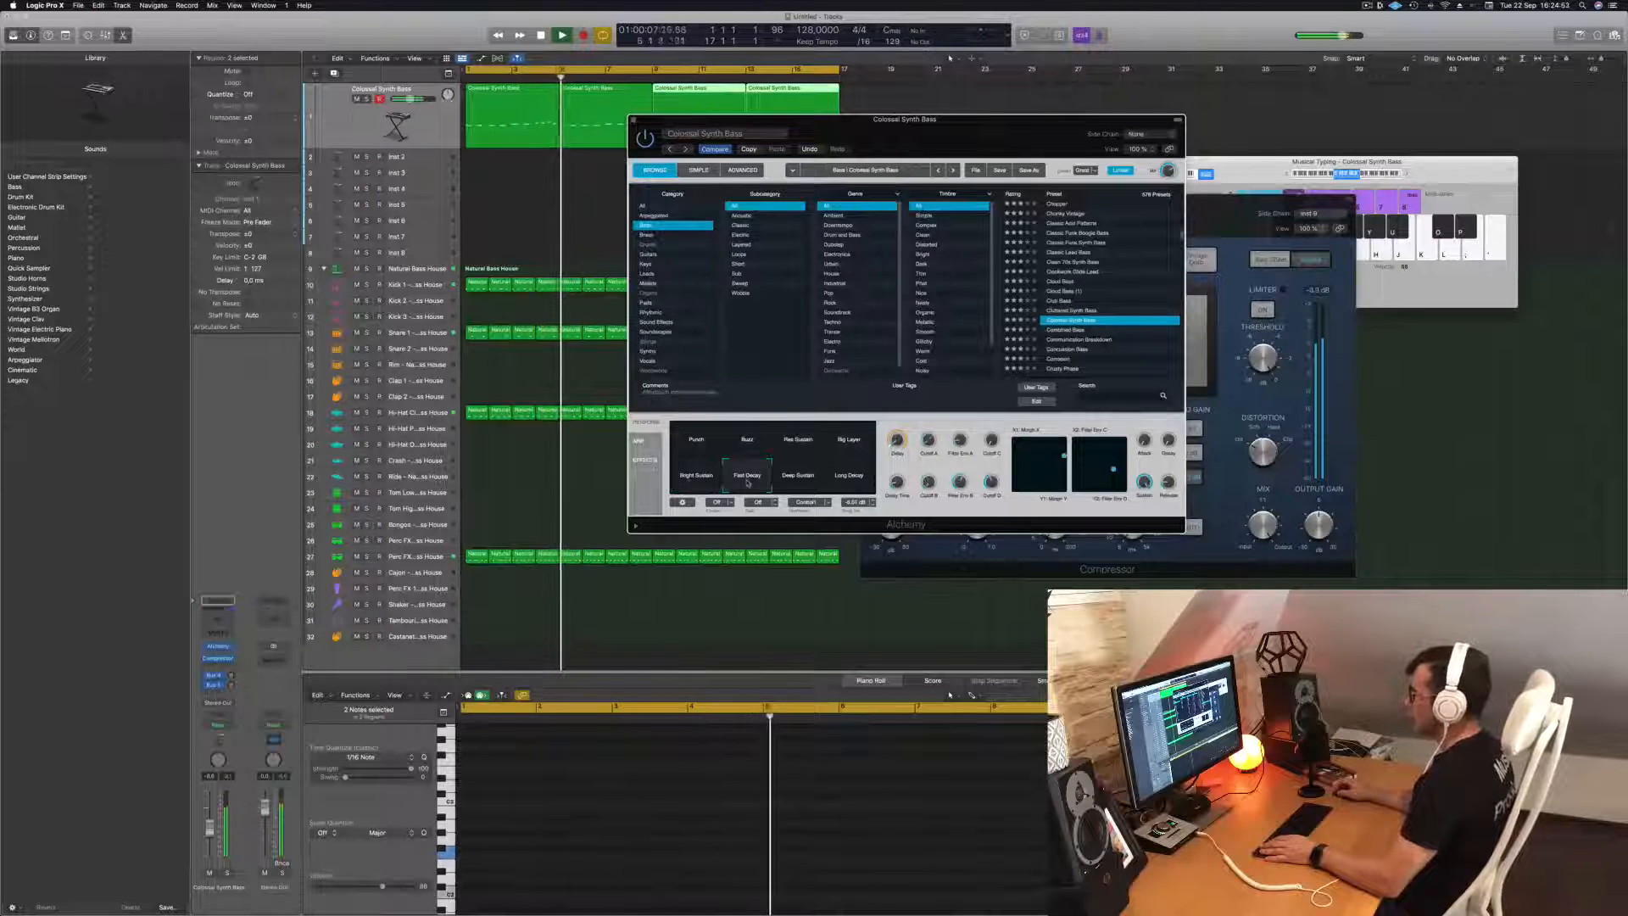
click(802, 484)
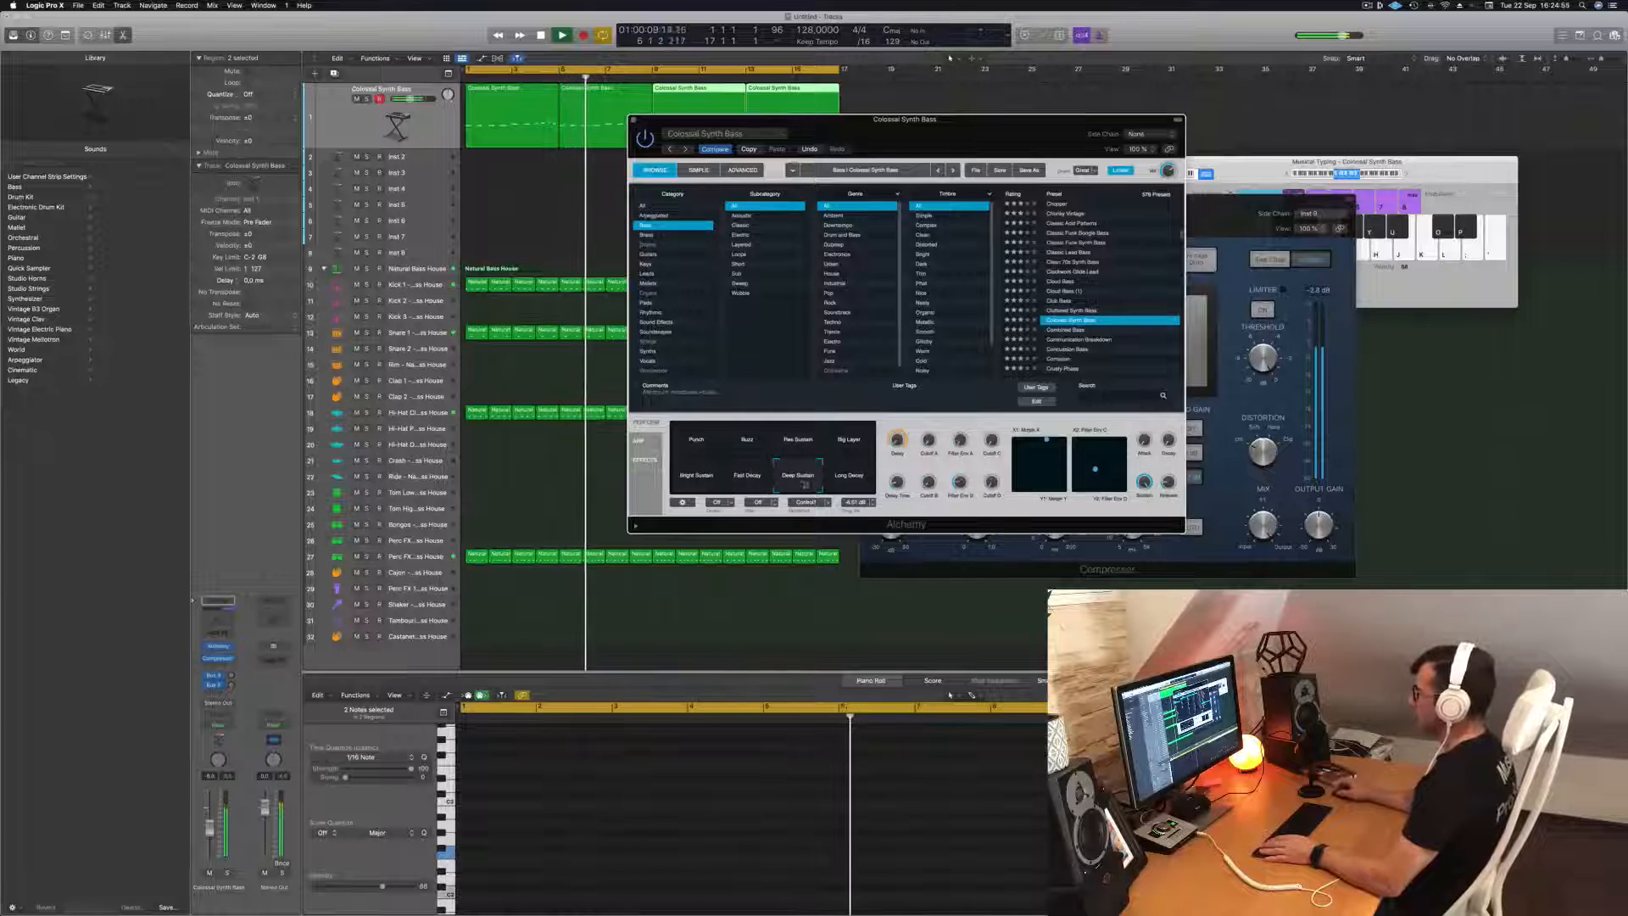
click(849, 480)
click(800, 482)
key(space)
key(space)
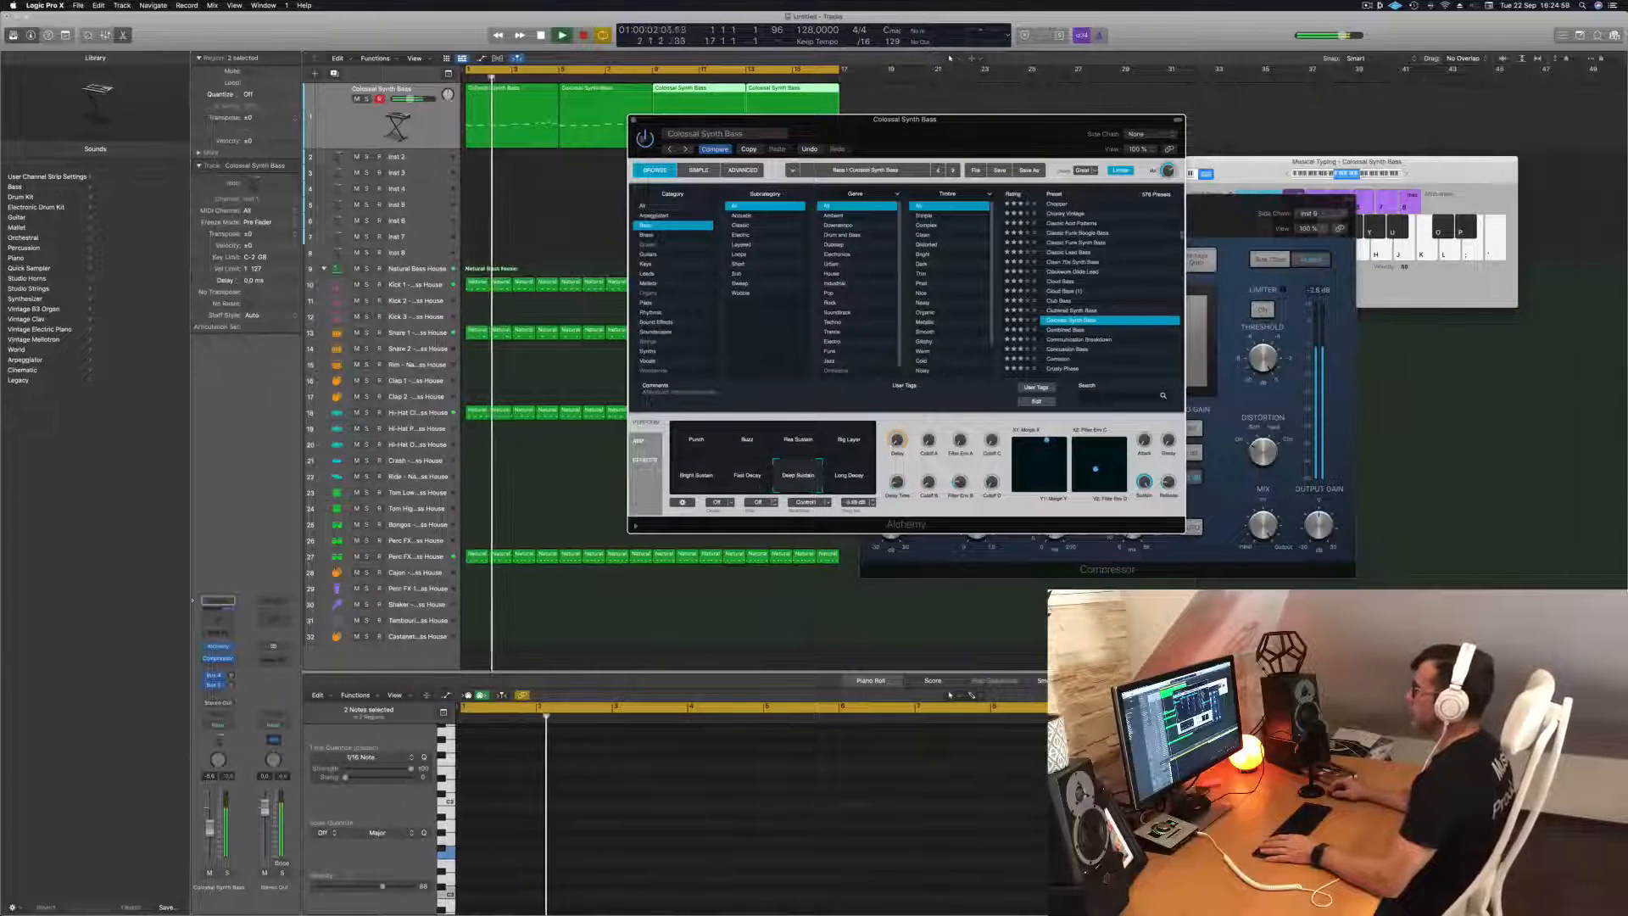
Close the Alchemy window and delete all four regions on the synth bass track.
click(634, 120)
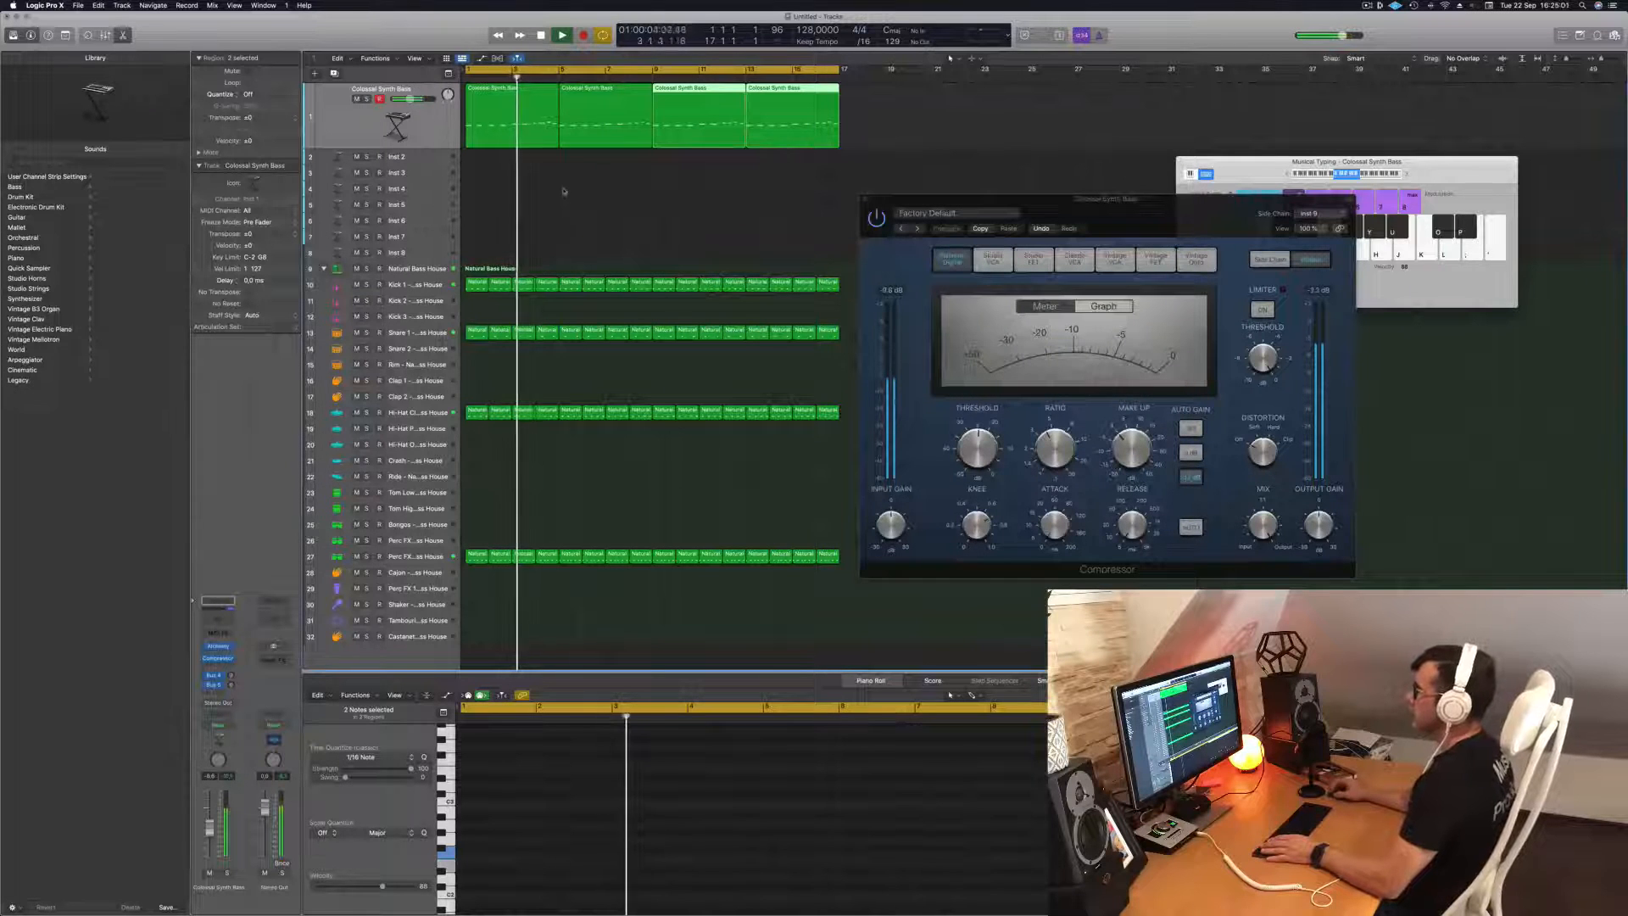
click(556, 190)
click(328, 134)
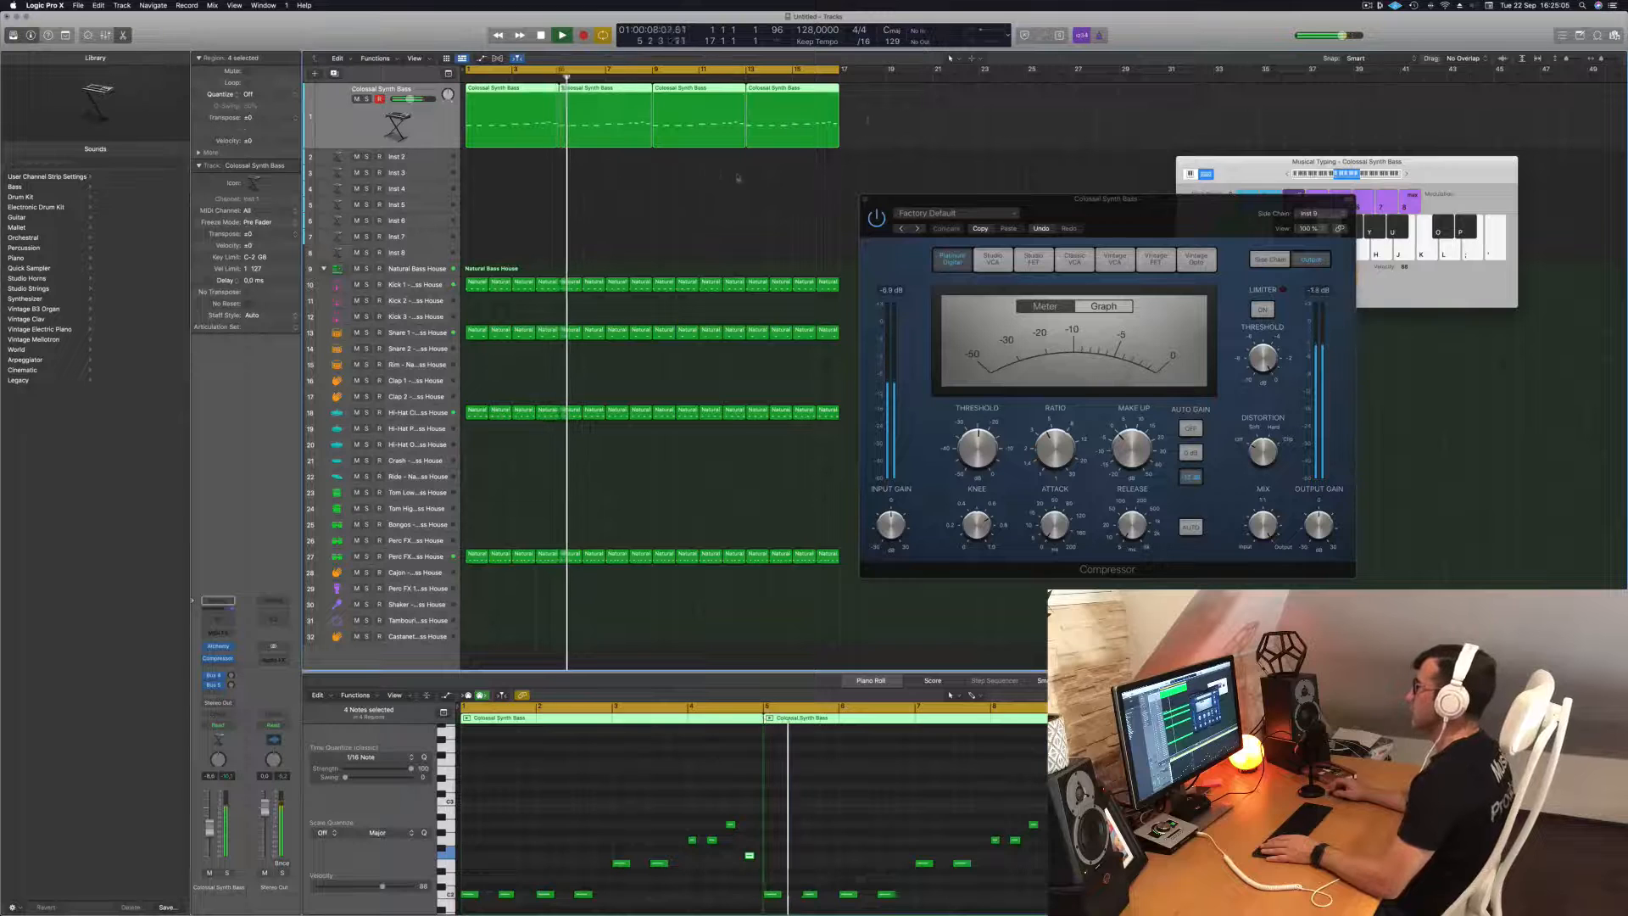
key(Delete)
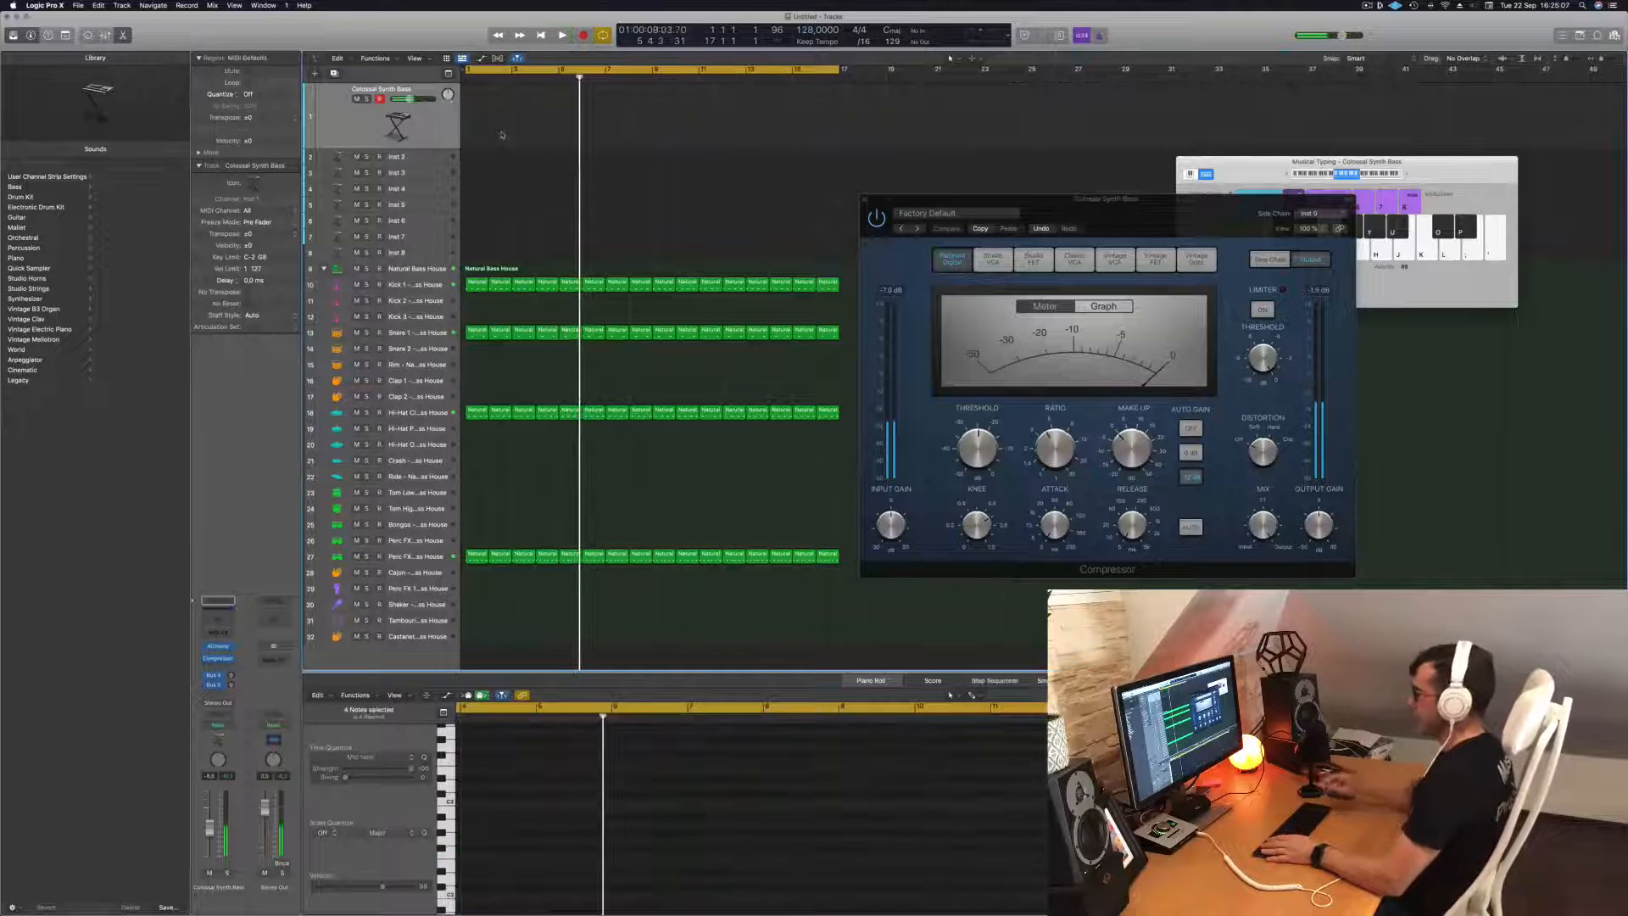
Audition Alchemy bass presets such as Cutter and Cycling Space Bass, and load Dark And Deep Bass.
drag(1234, 159, 1050, 86)
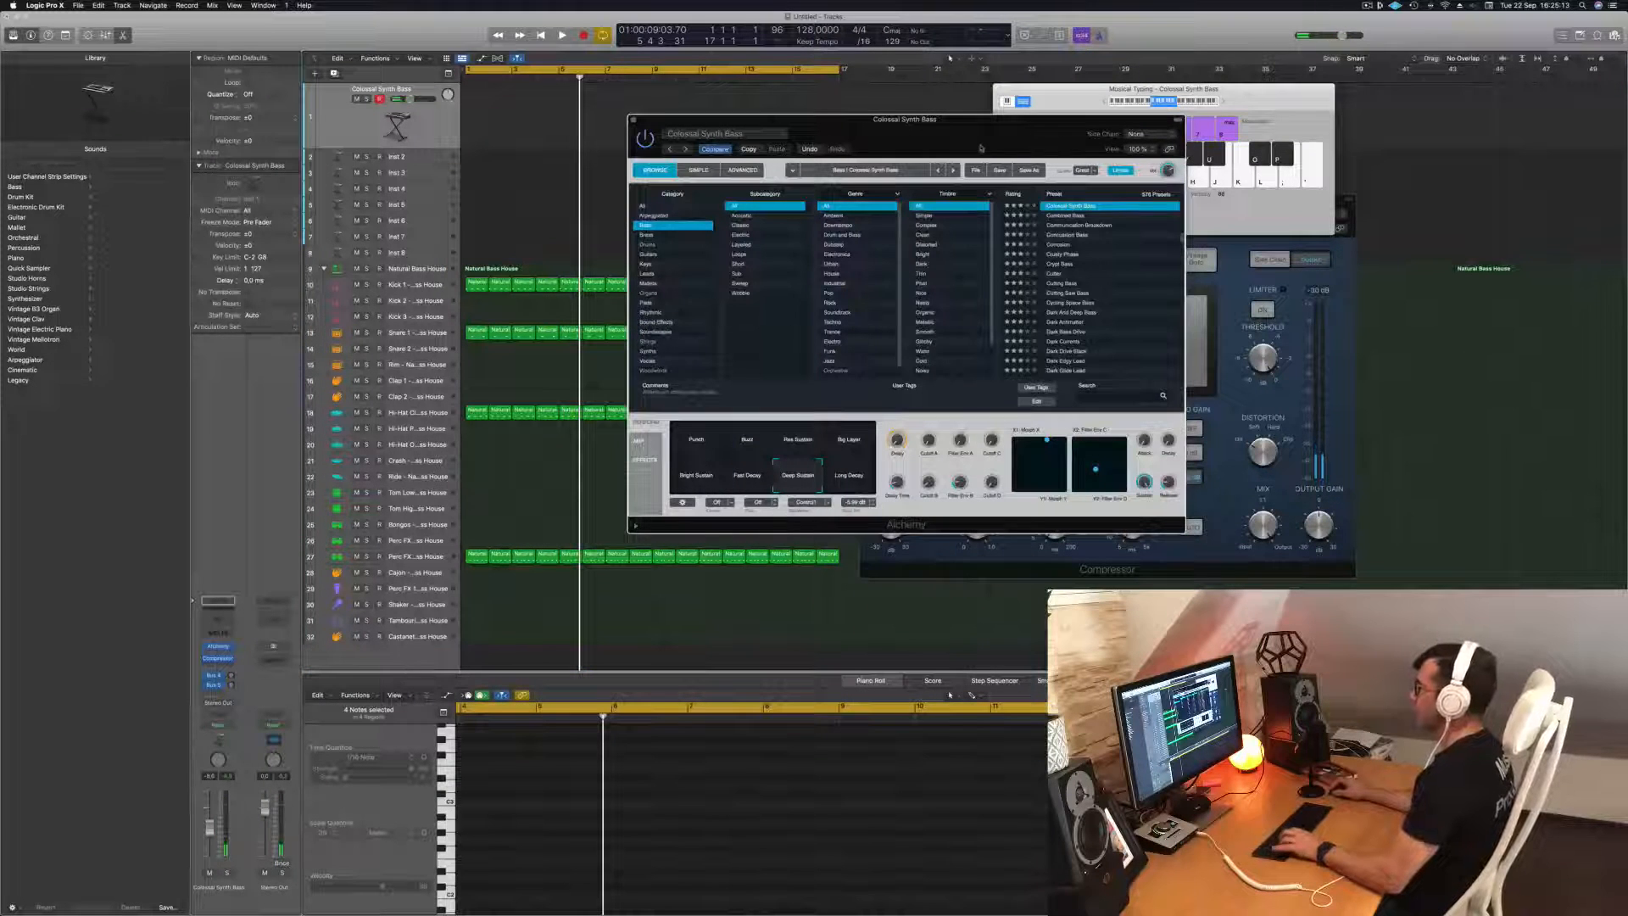
click(1053, 215)
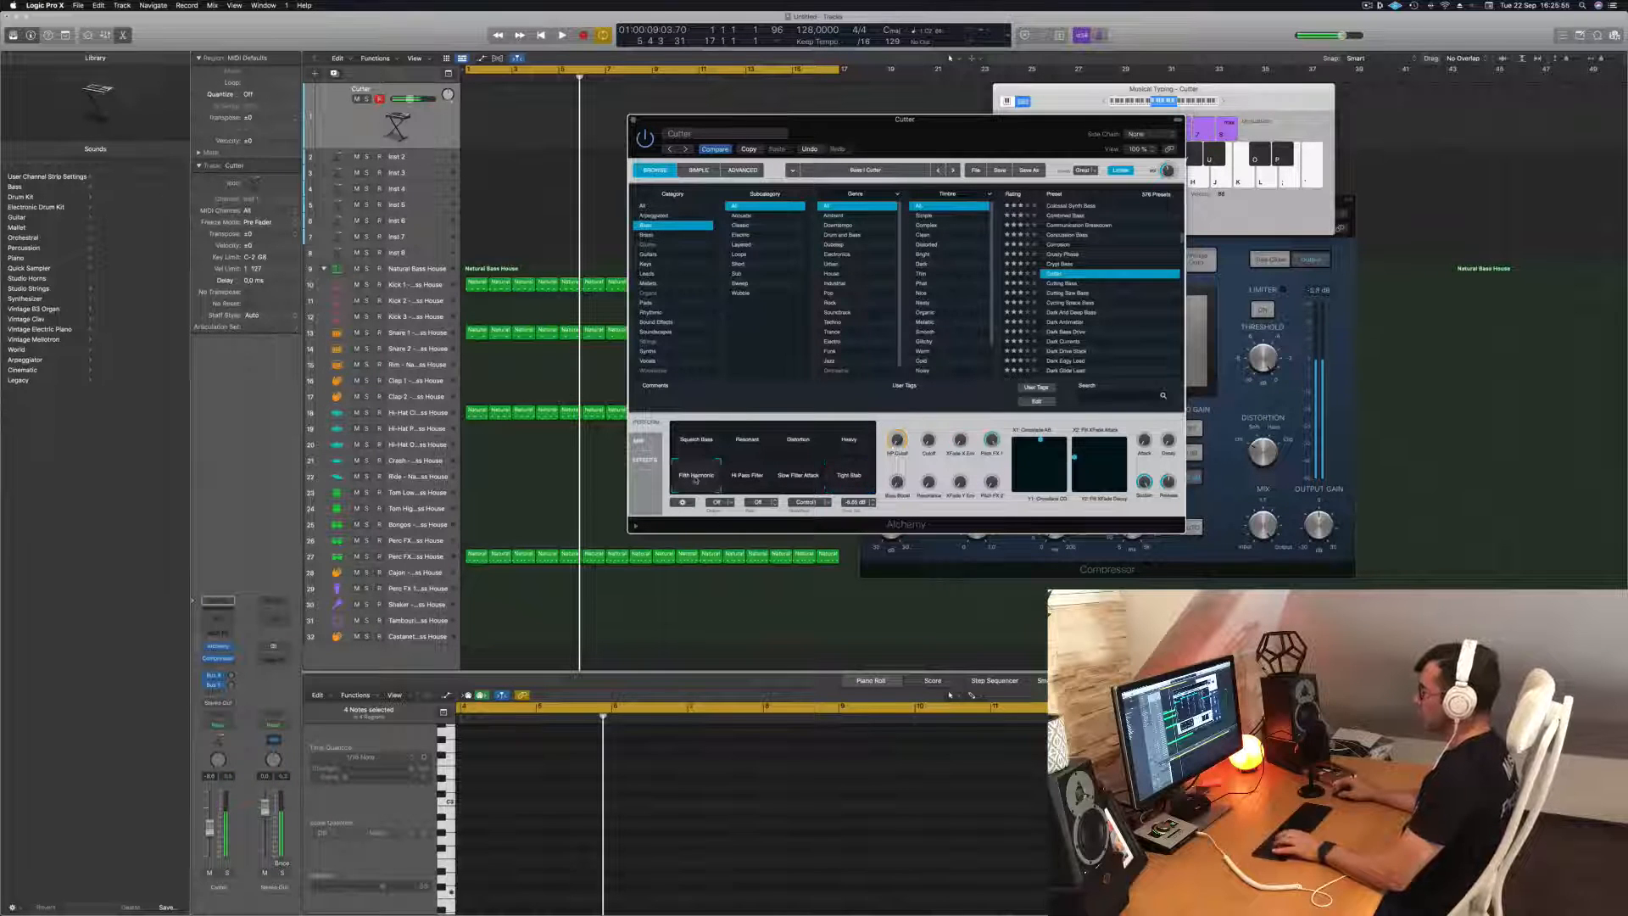
click(1071, 294)
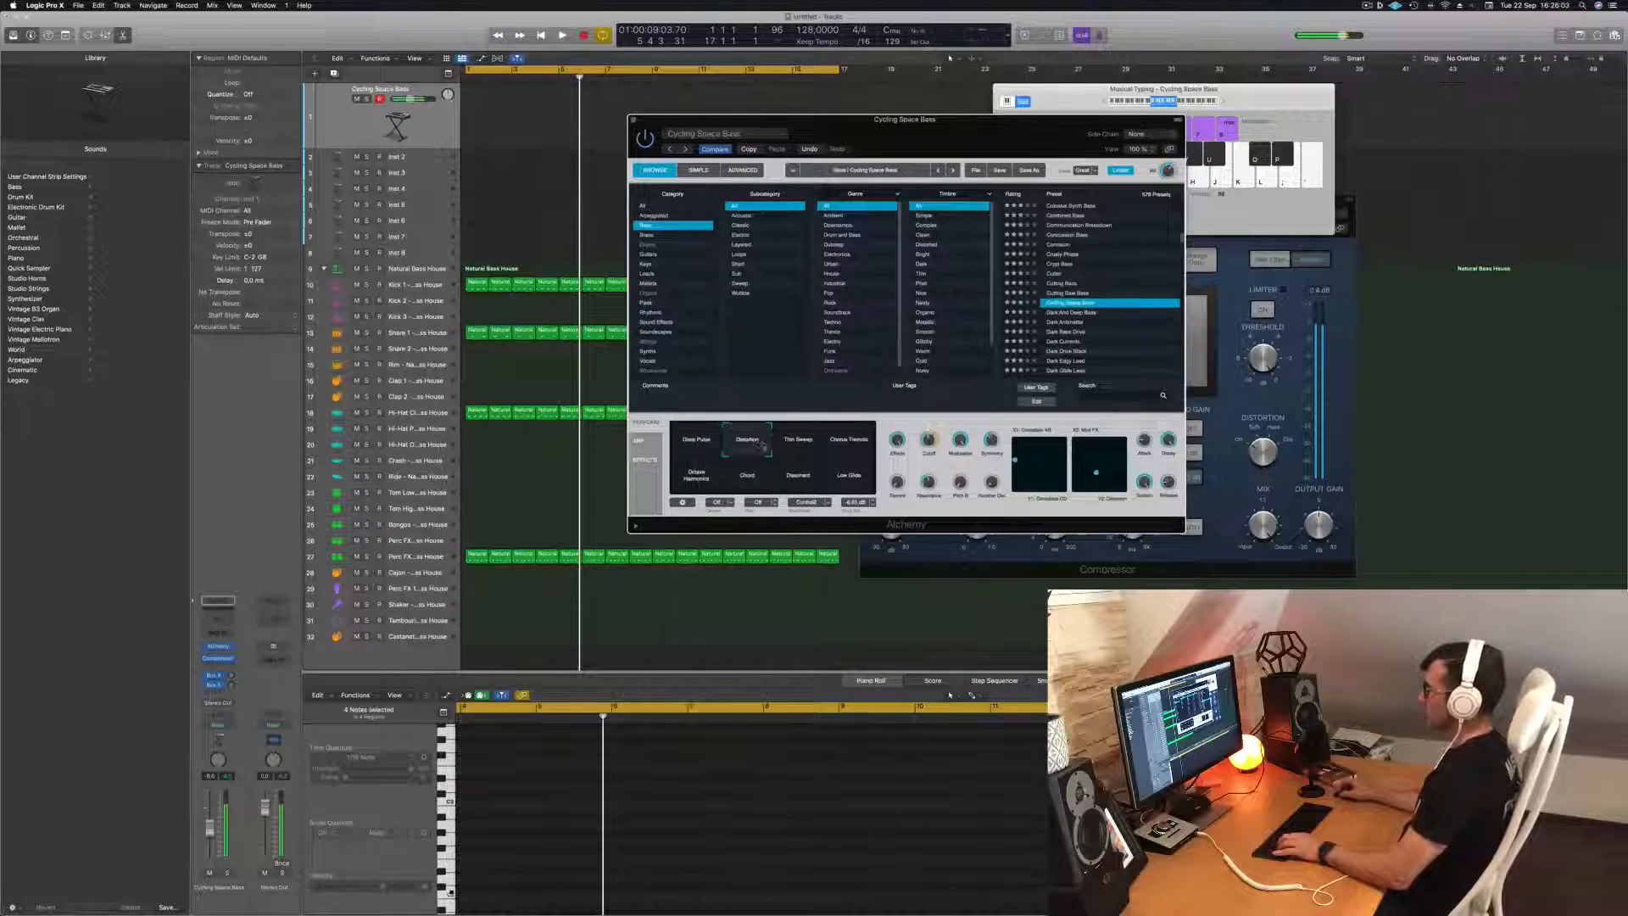
click(1071, 313)
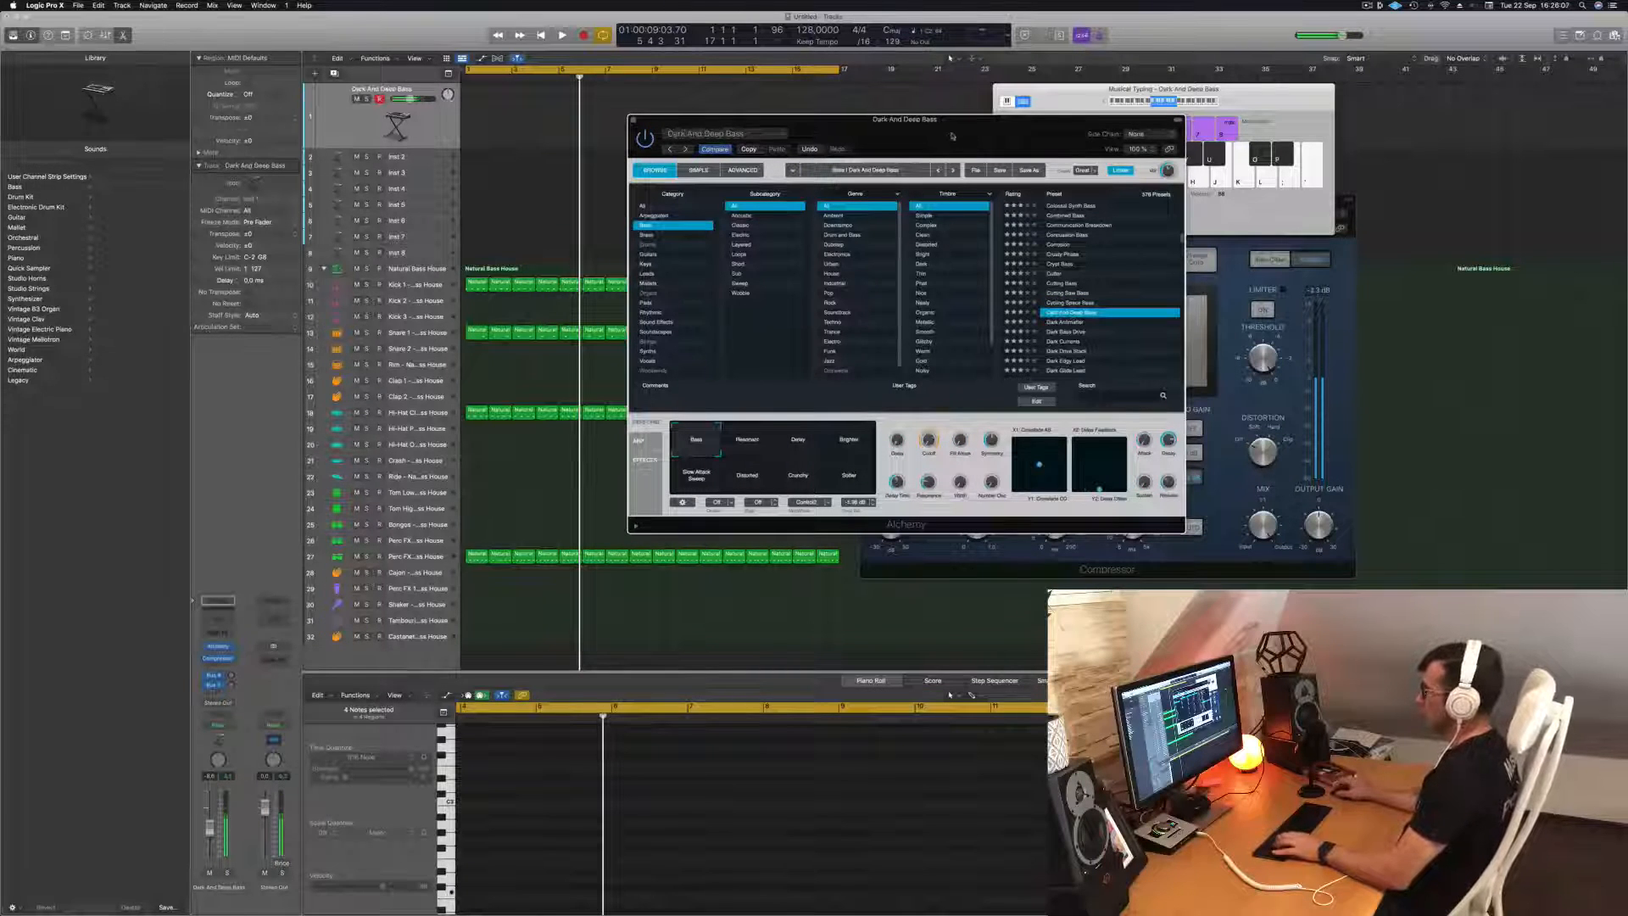
drag(953, 136, 1028, 141)
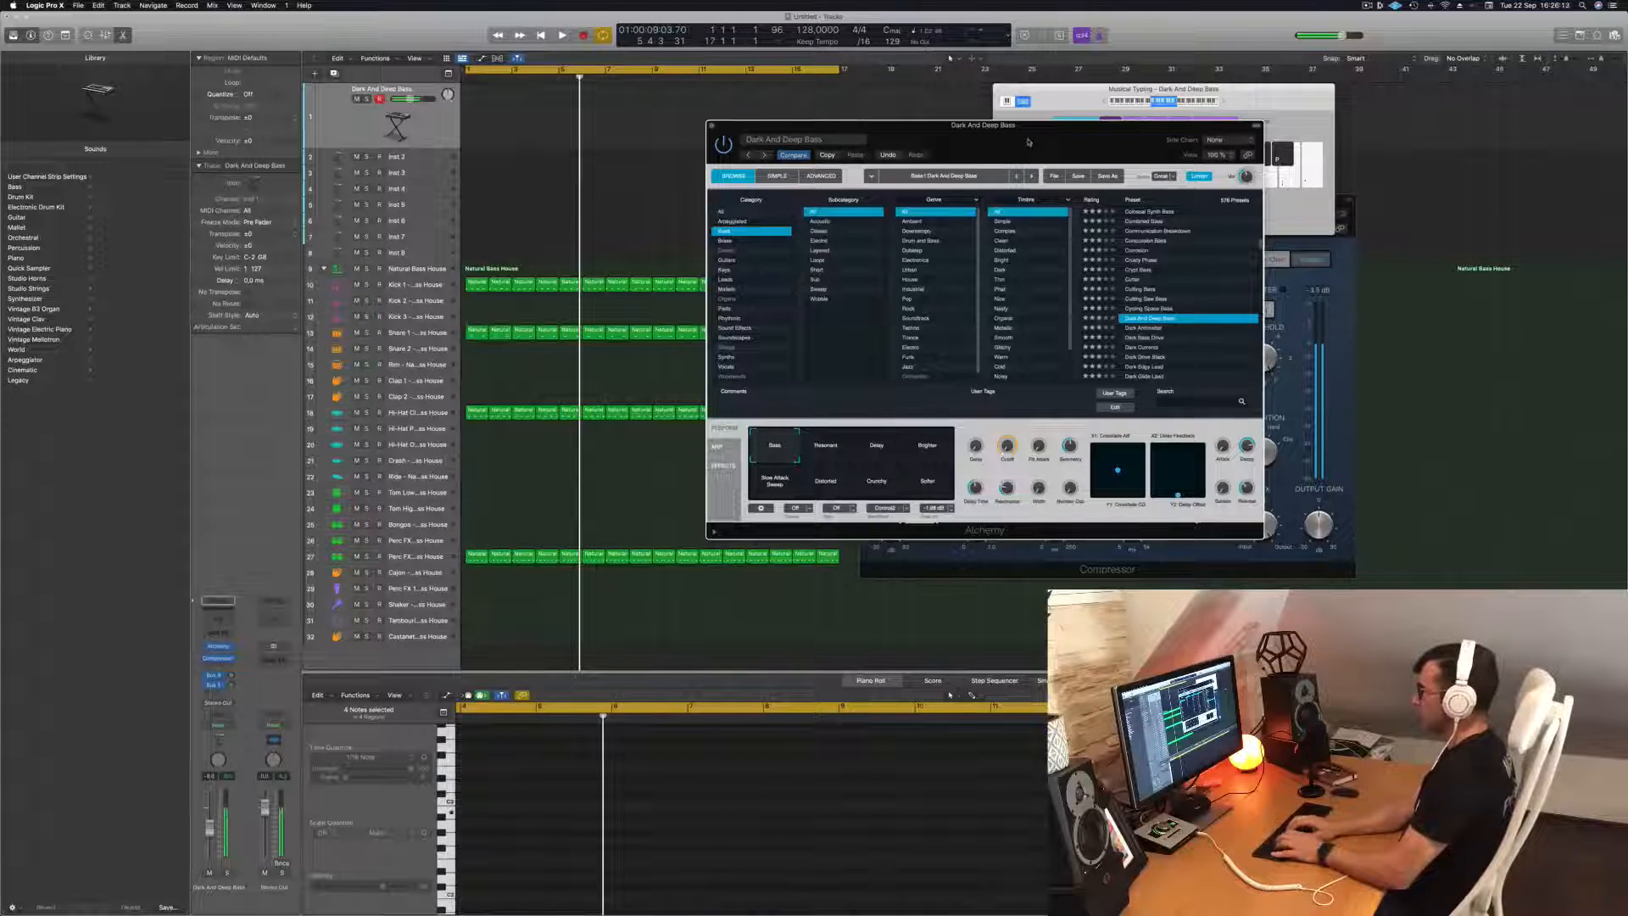
Record a three-bar bass phrase from bar 9 during playback, ending the take by restarting from the beginning.
key(space)
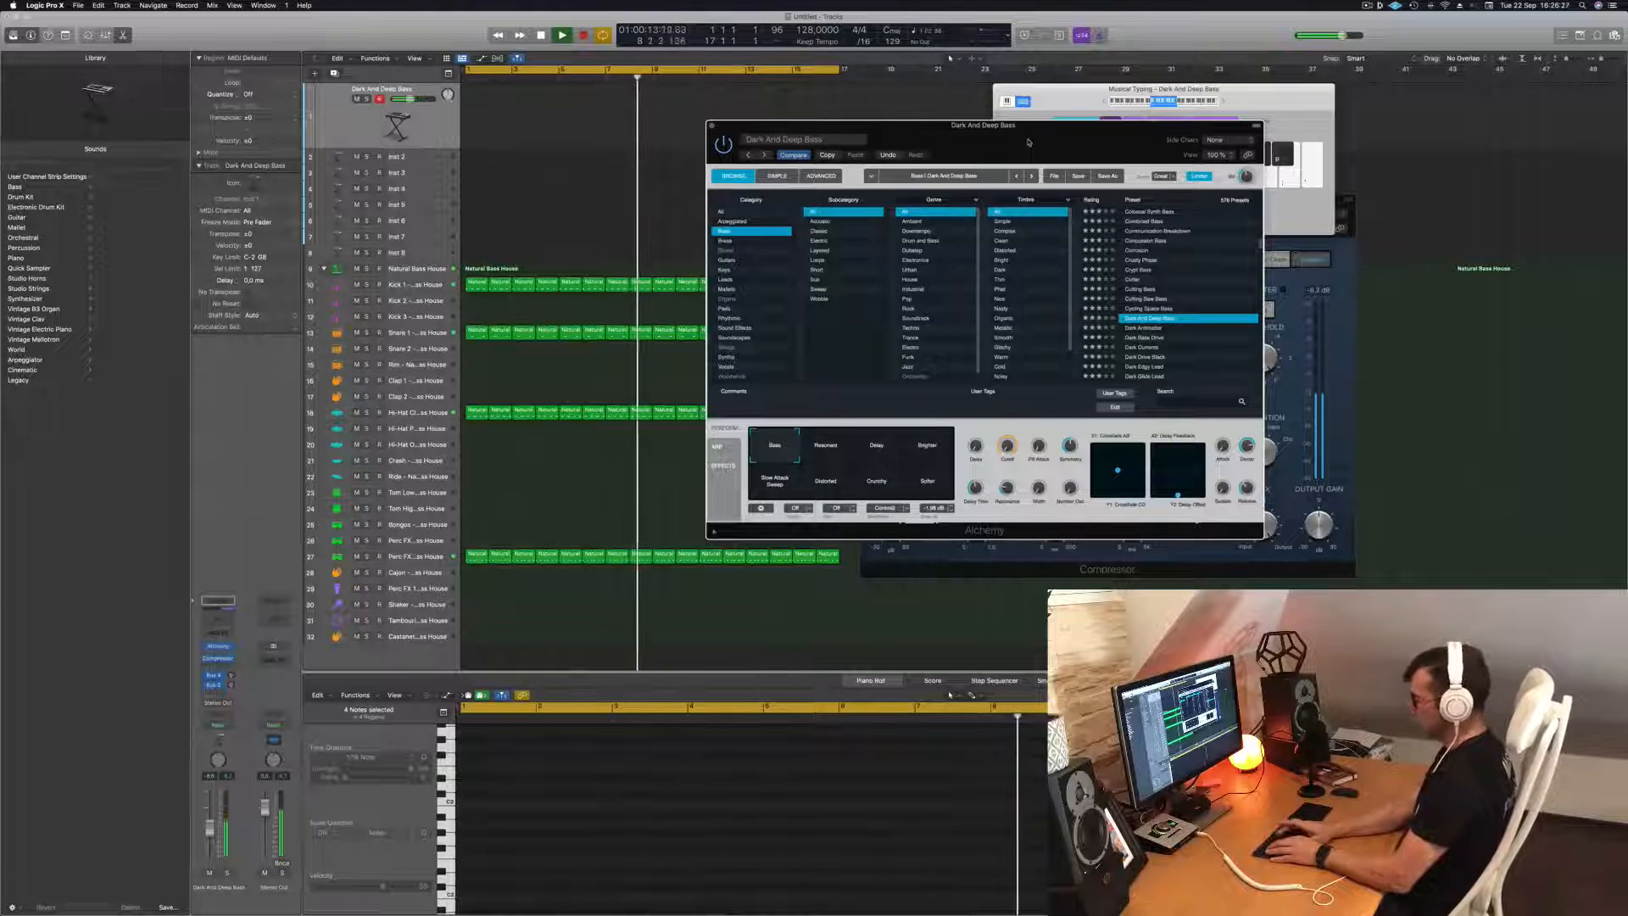
key(r)
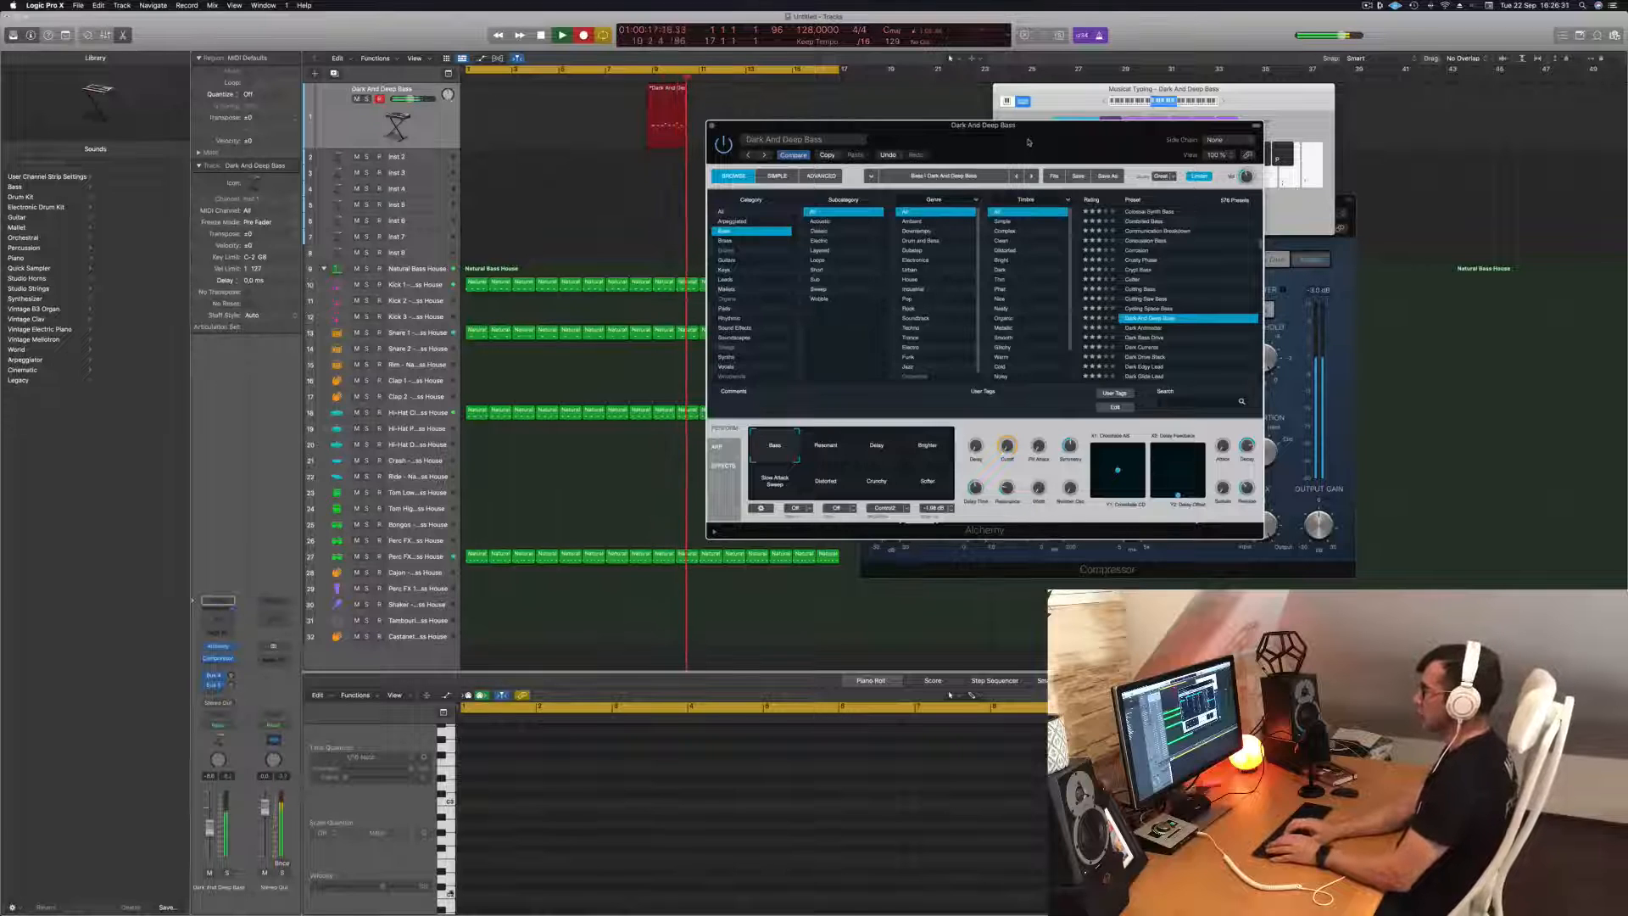
key(Return)
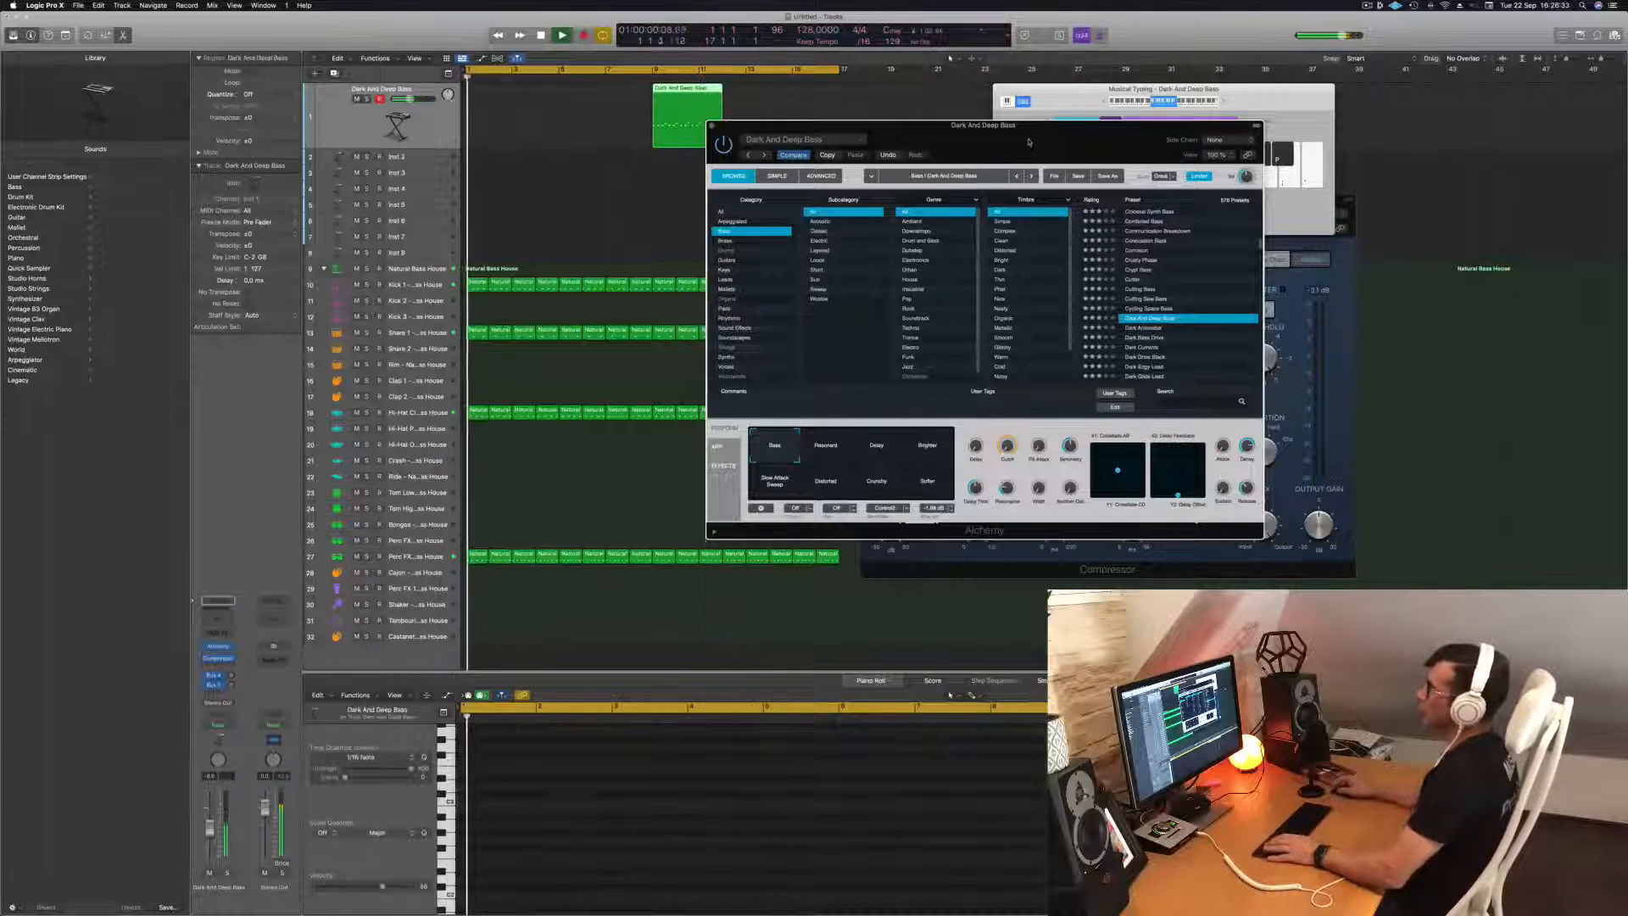
Move the recorded bass region to bar 1, quantize it to 1/16 notes, and play it back.
drag(676, 90, 489, 89)
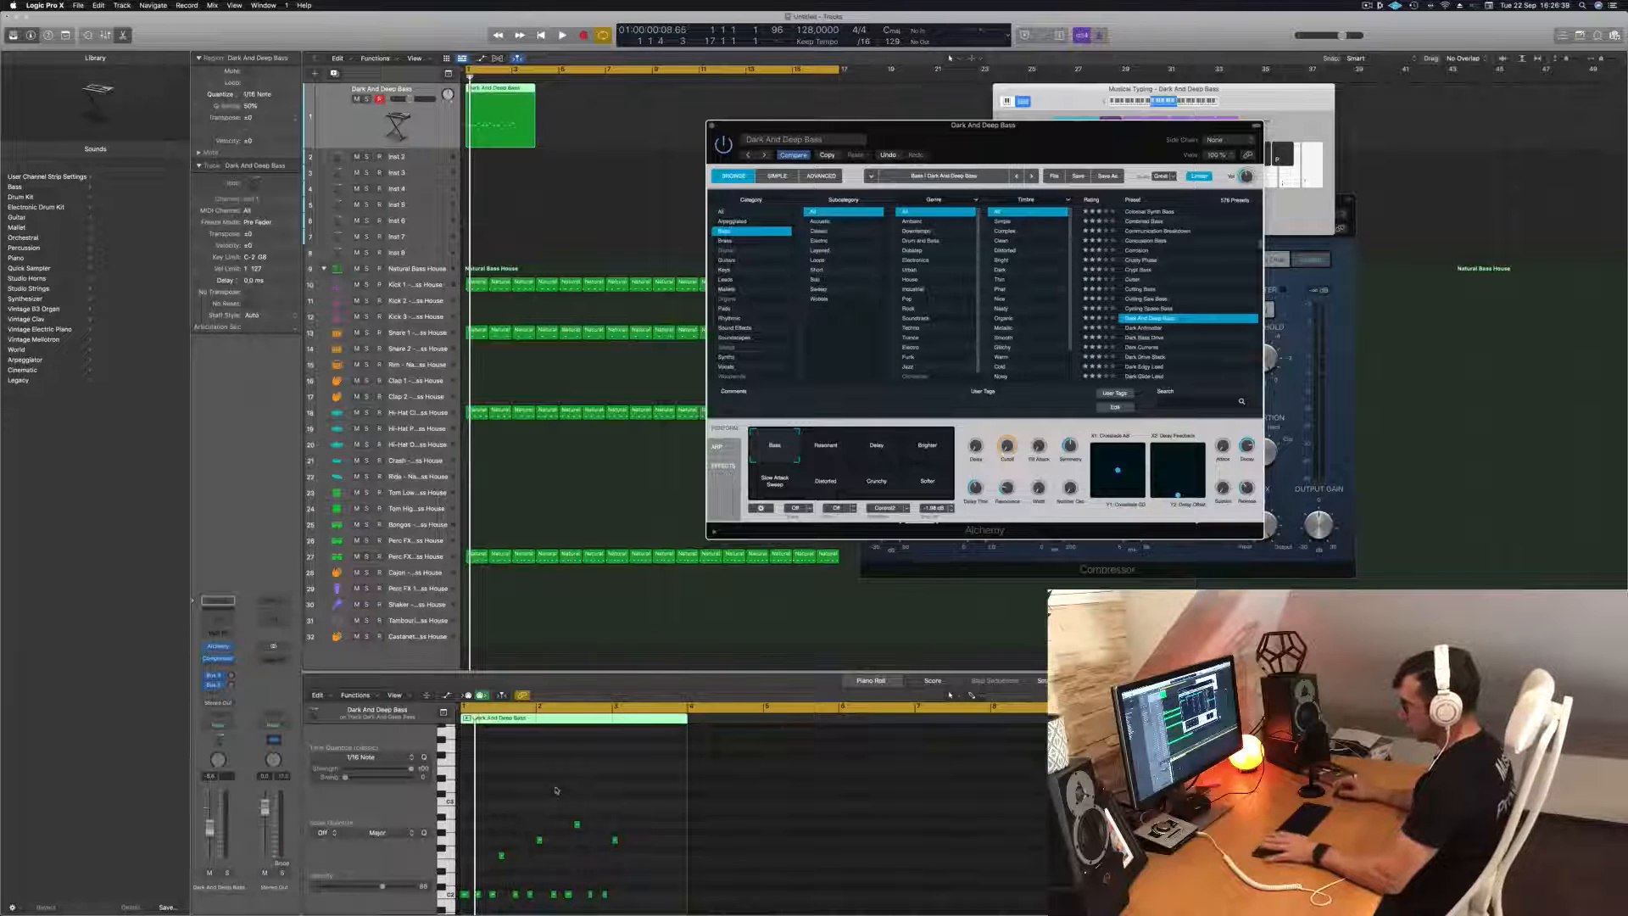
key(space)
scroll(556, 790, up, 5)
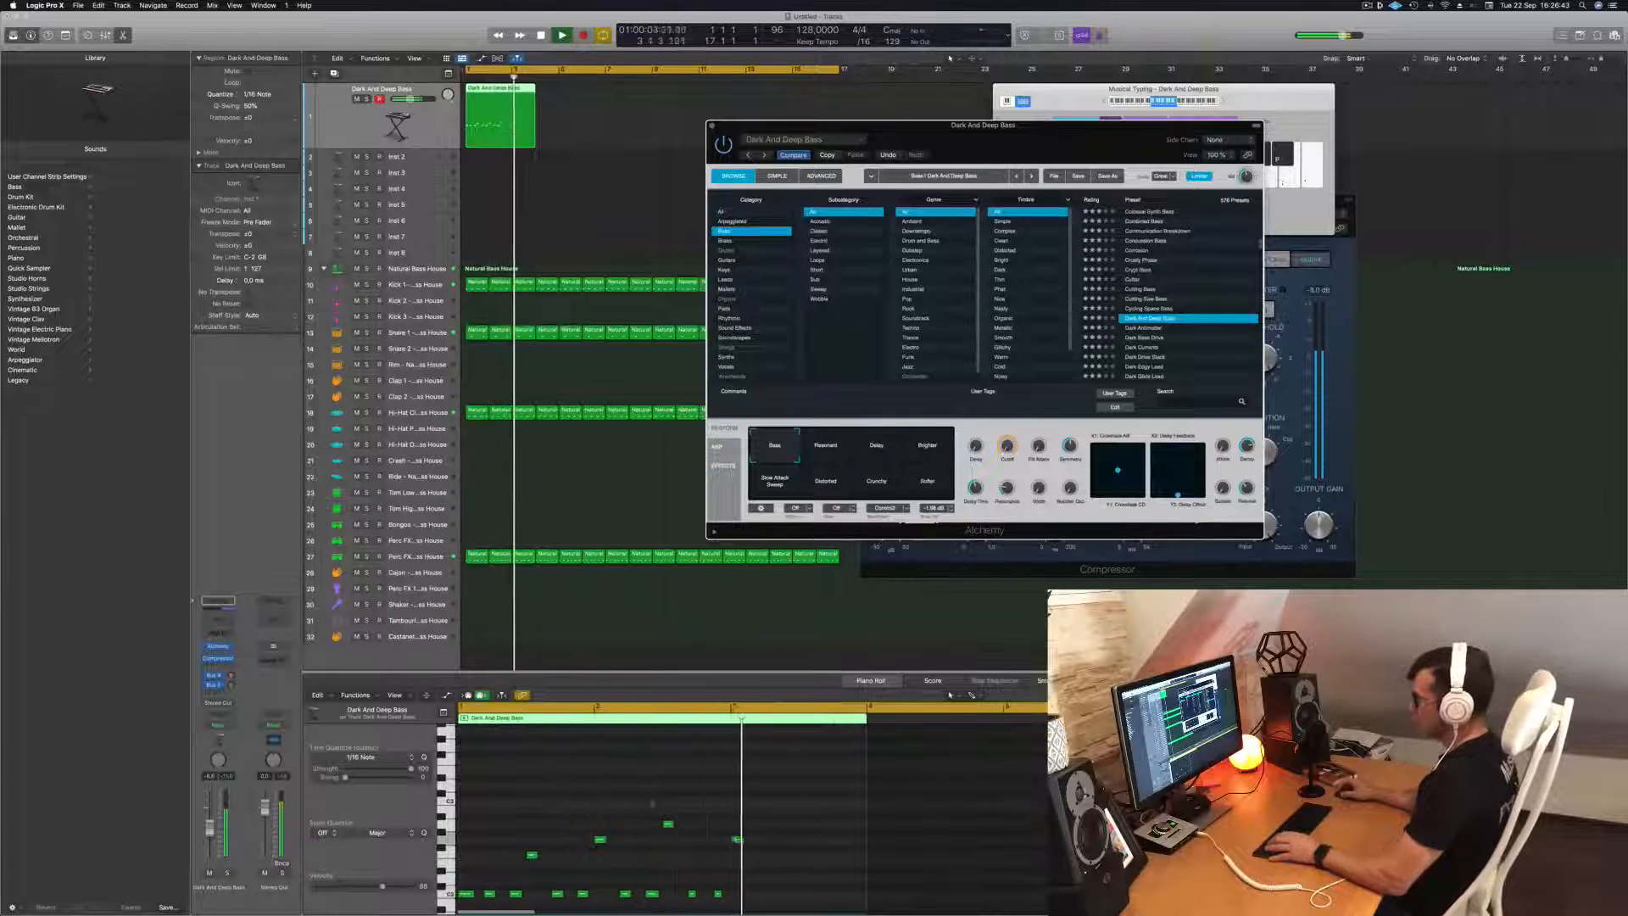
key(space)
key(space)
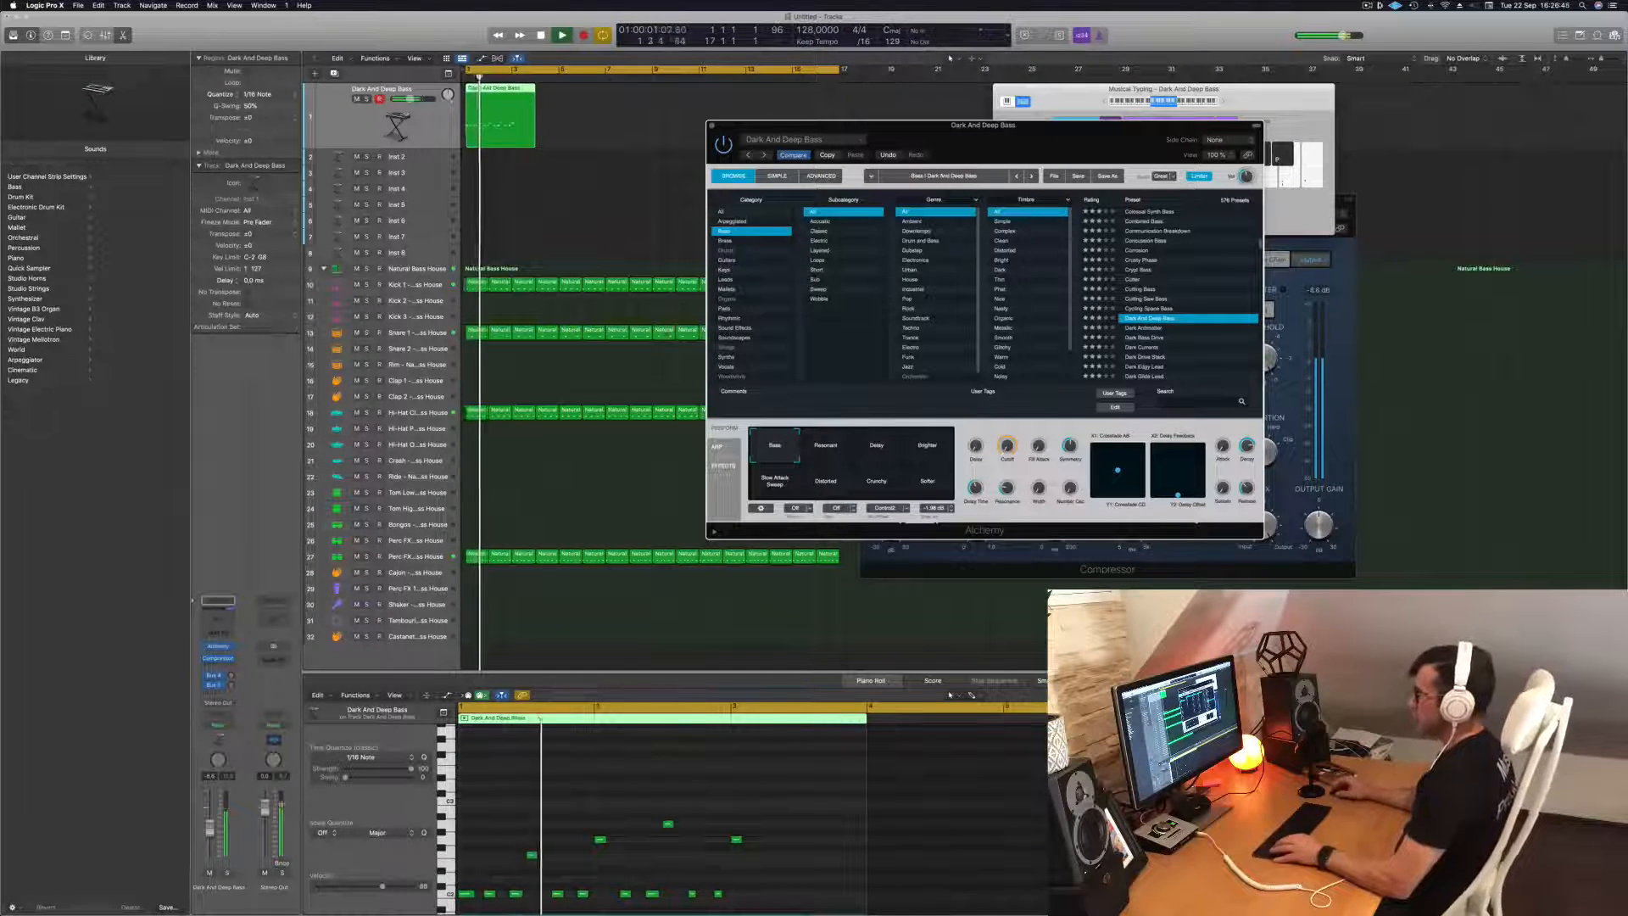
Split the bass region at bar 3 and delete the leftover end piece.
super+double_click(512, 88)
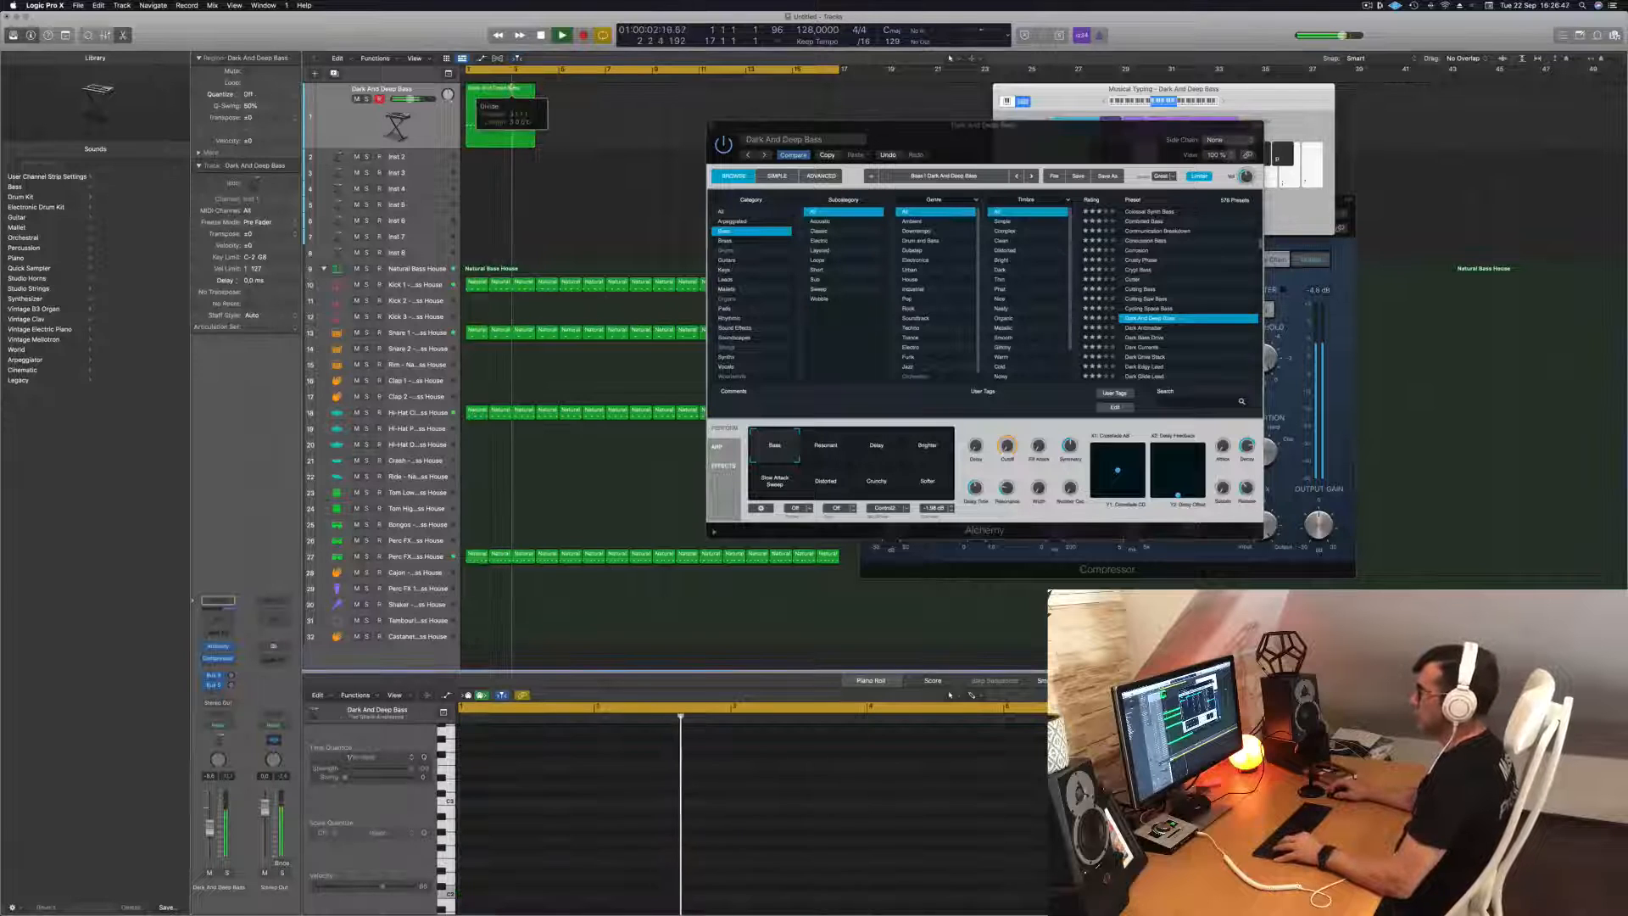
key(space)
key(space)
key(Delete)
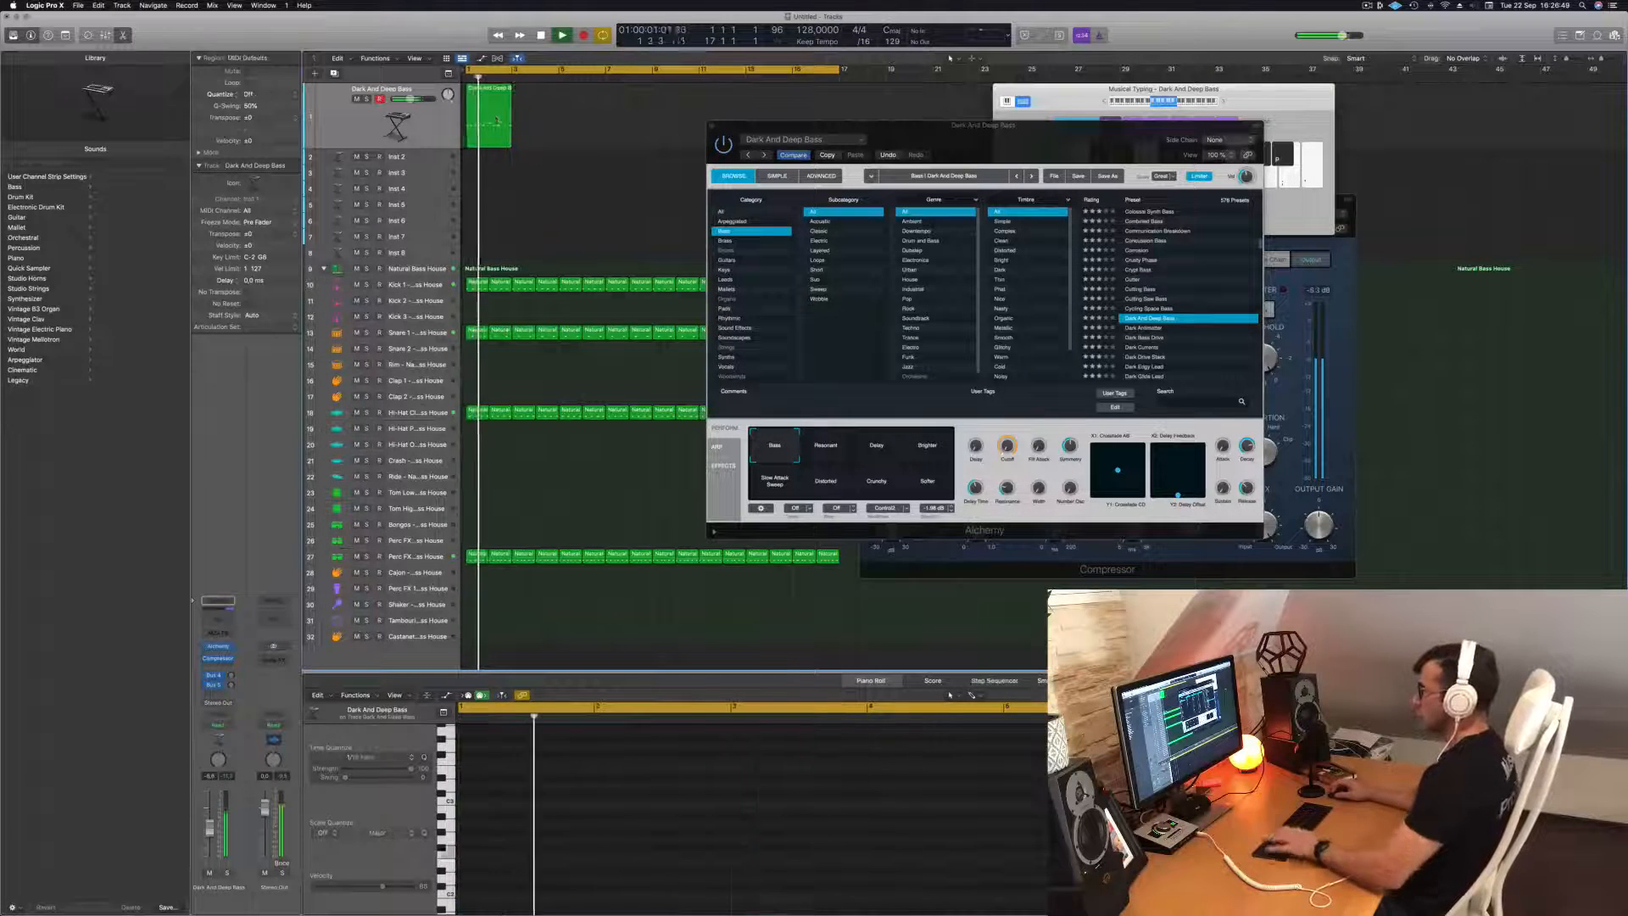
Copy the two-bar bass region three times so the bass line fills bars 1 to 8.
click(497, 122)
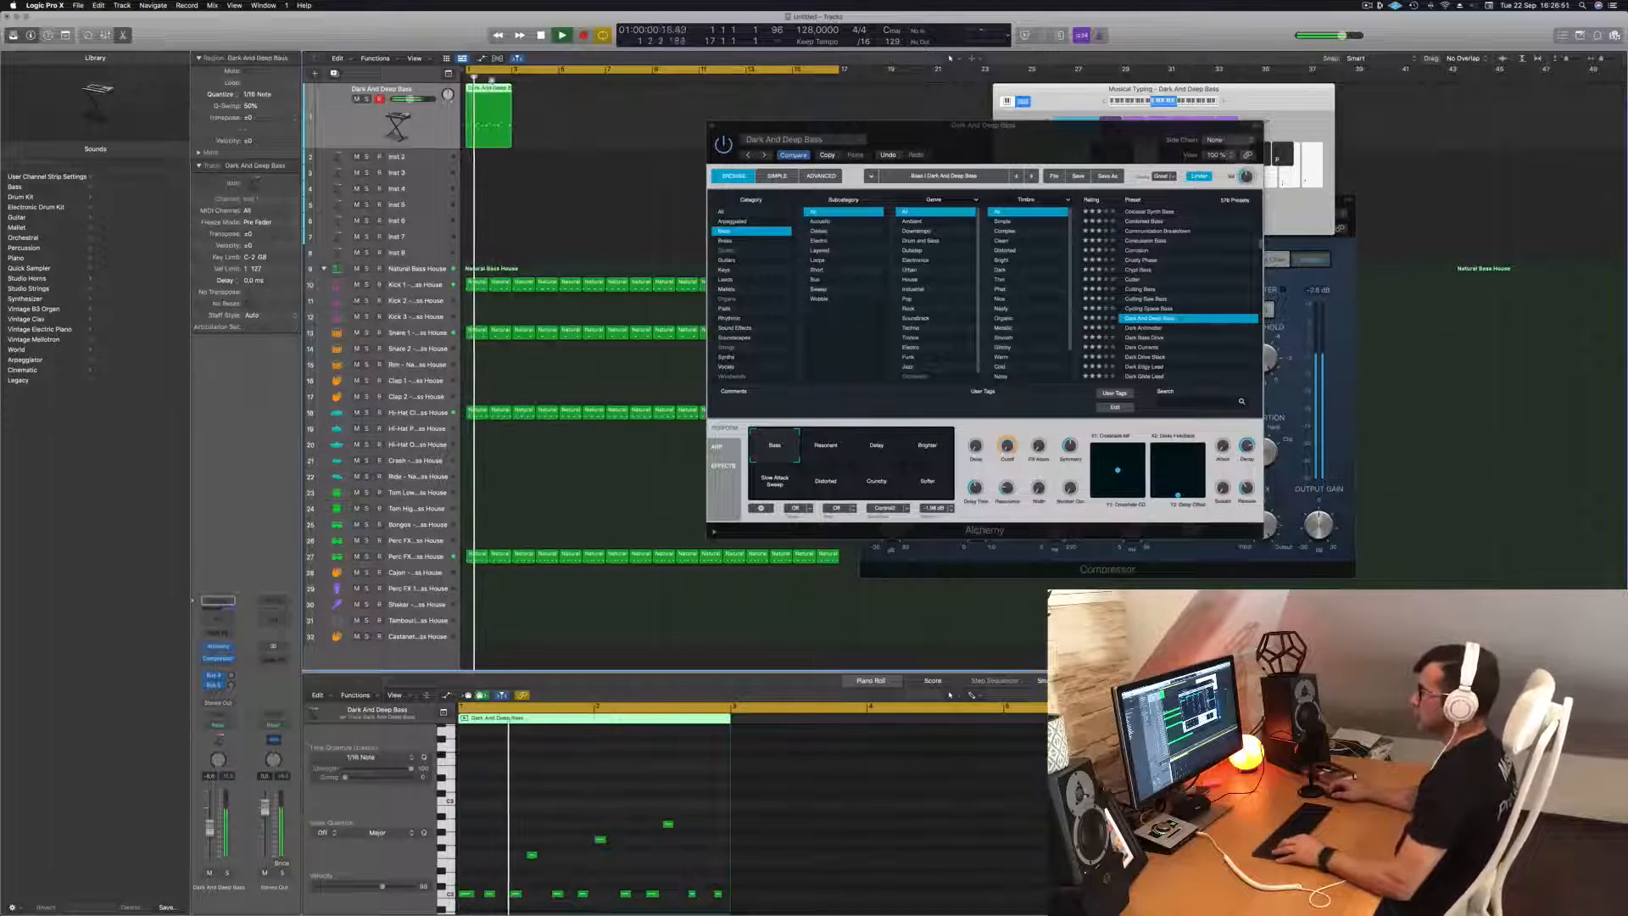
drag(485, 91, 585, 100)
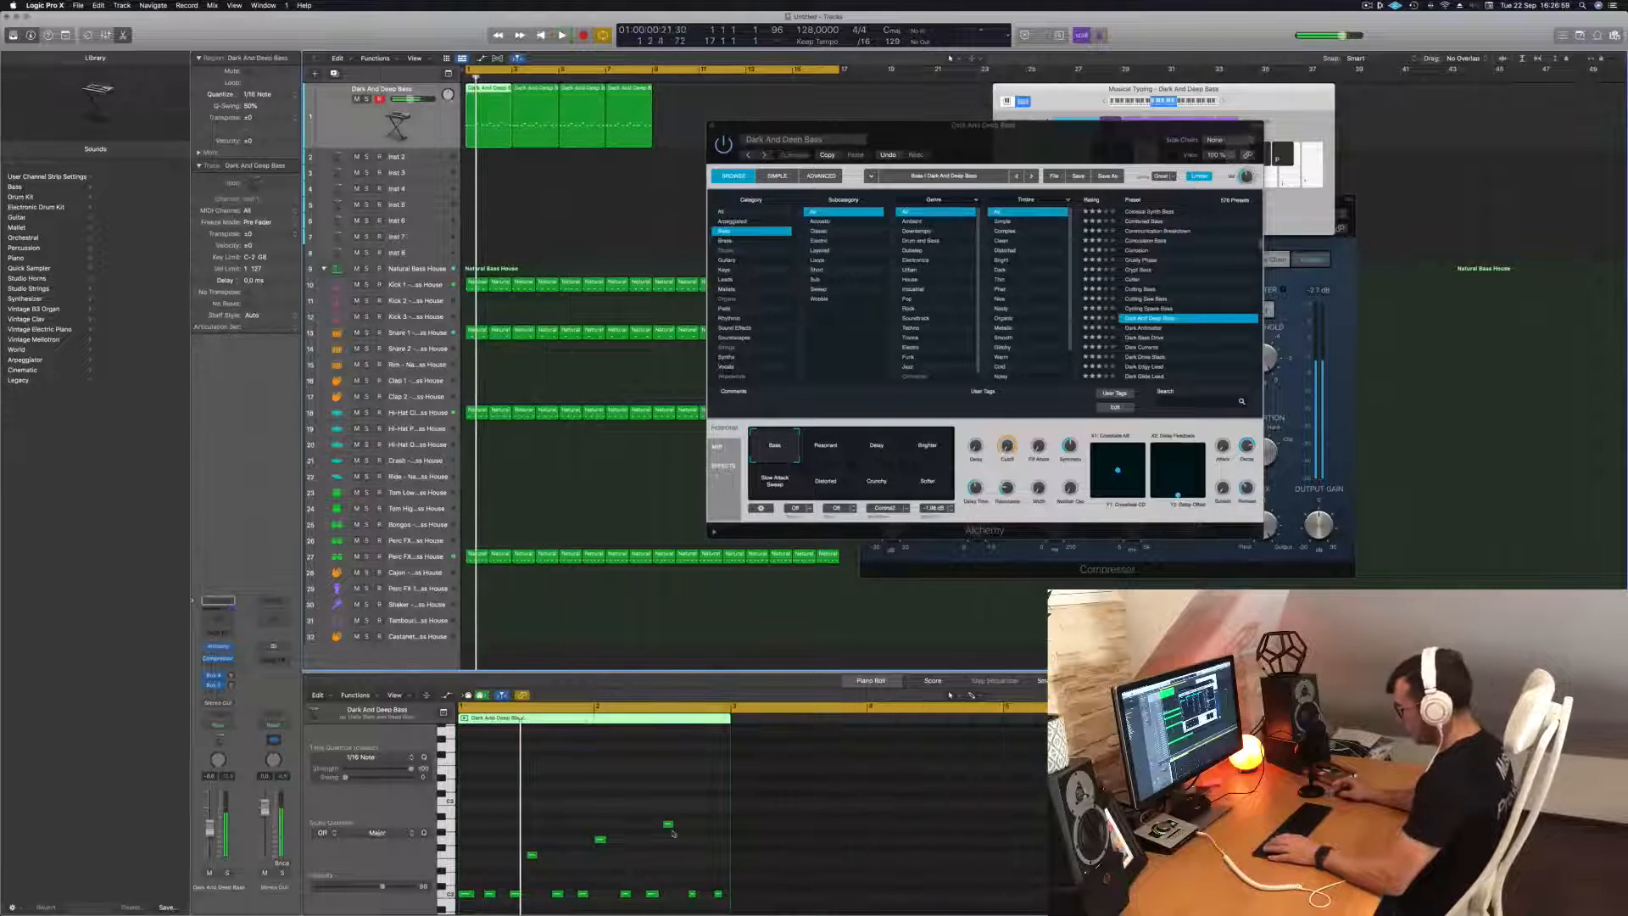
scroll(691, 835, down, 3)
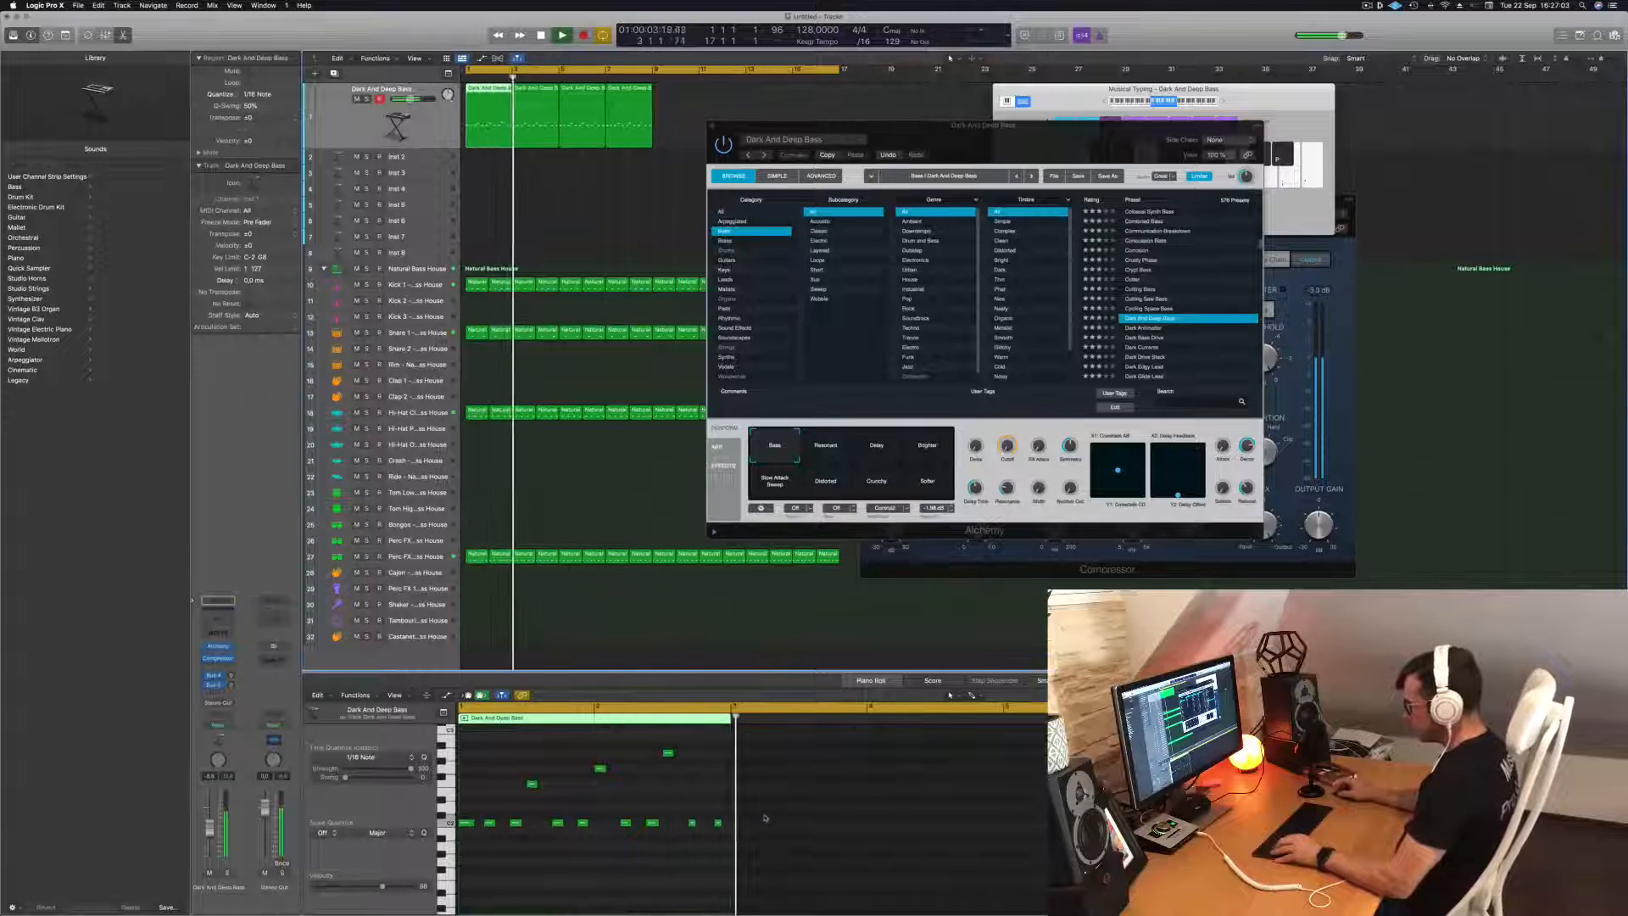
Play the bass line from the start and copy the four two-bar bass regions to fill bars 9 to 16.
key(Return)
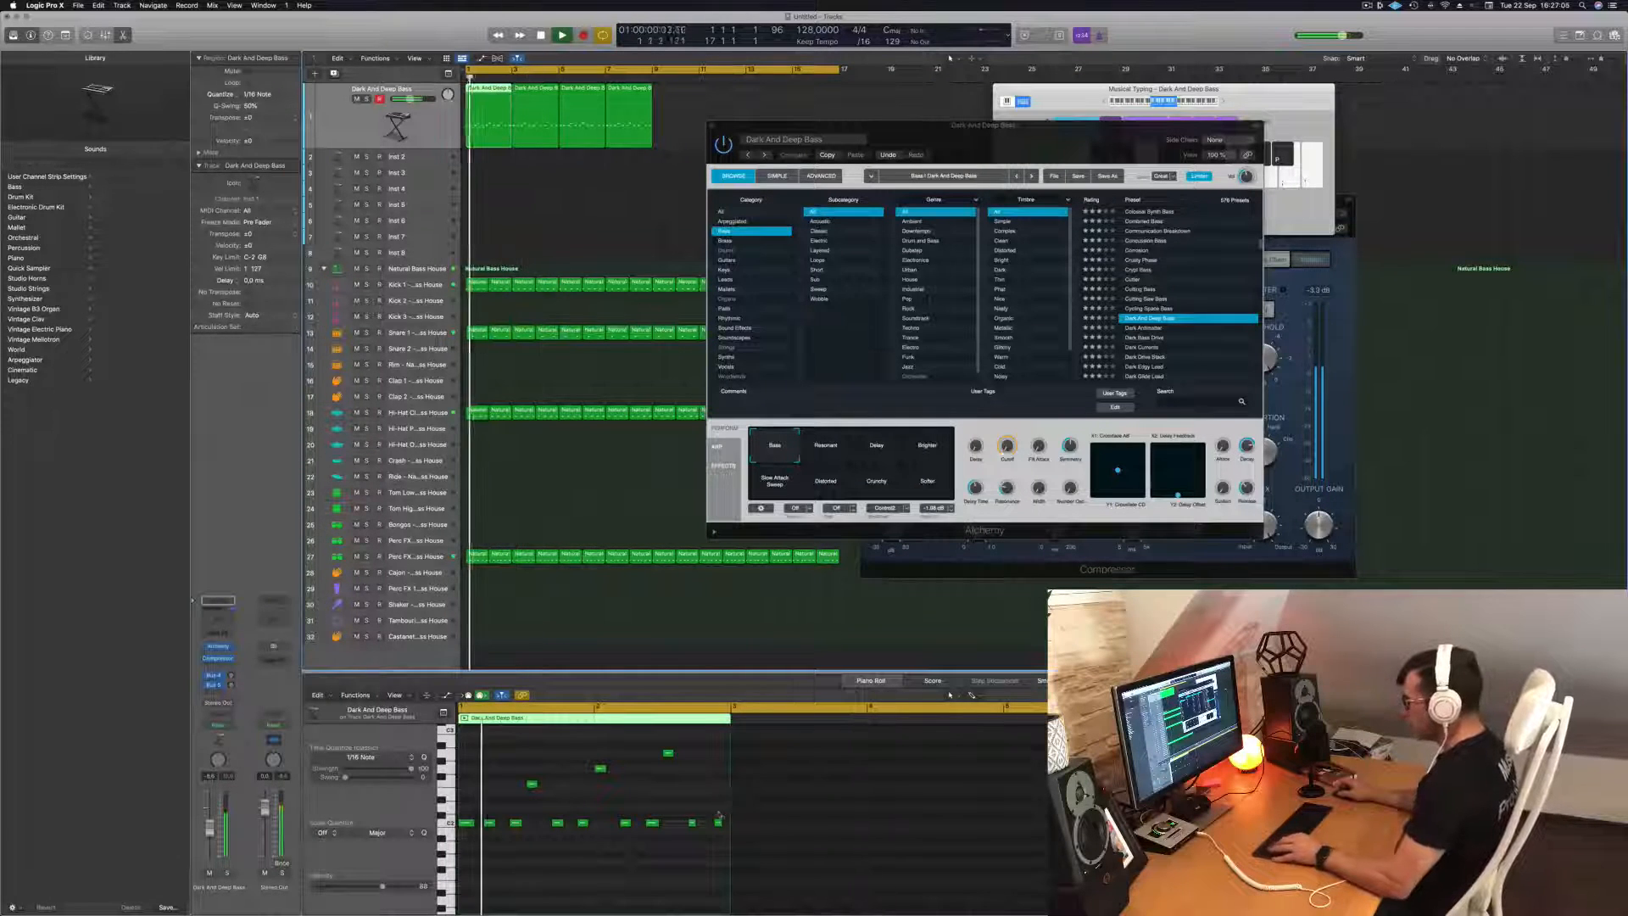
scroll(714, 832, up, 3)
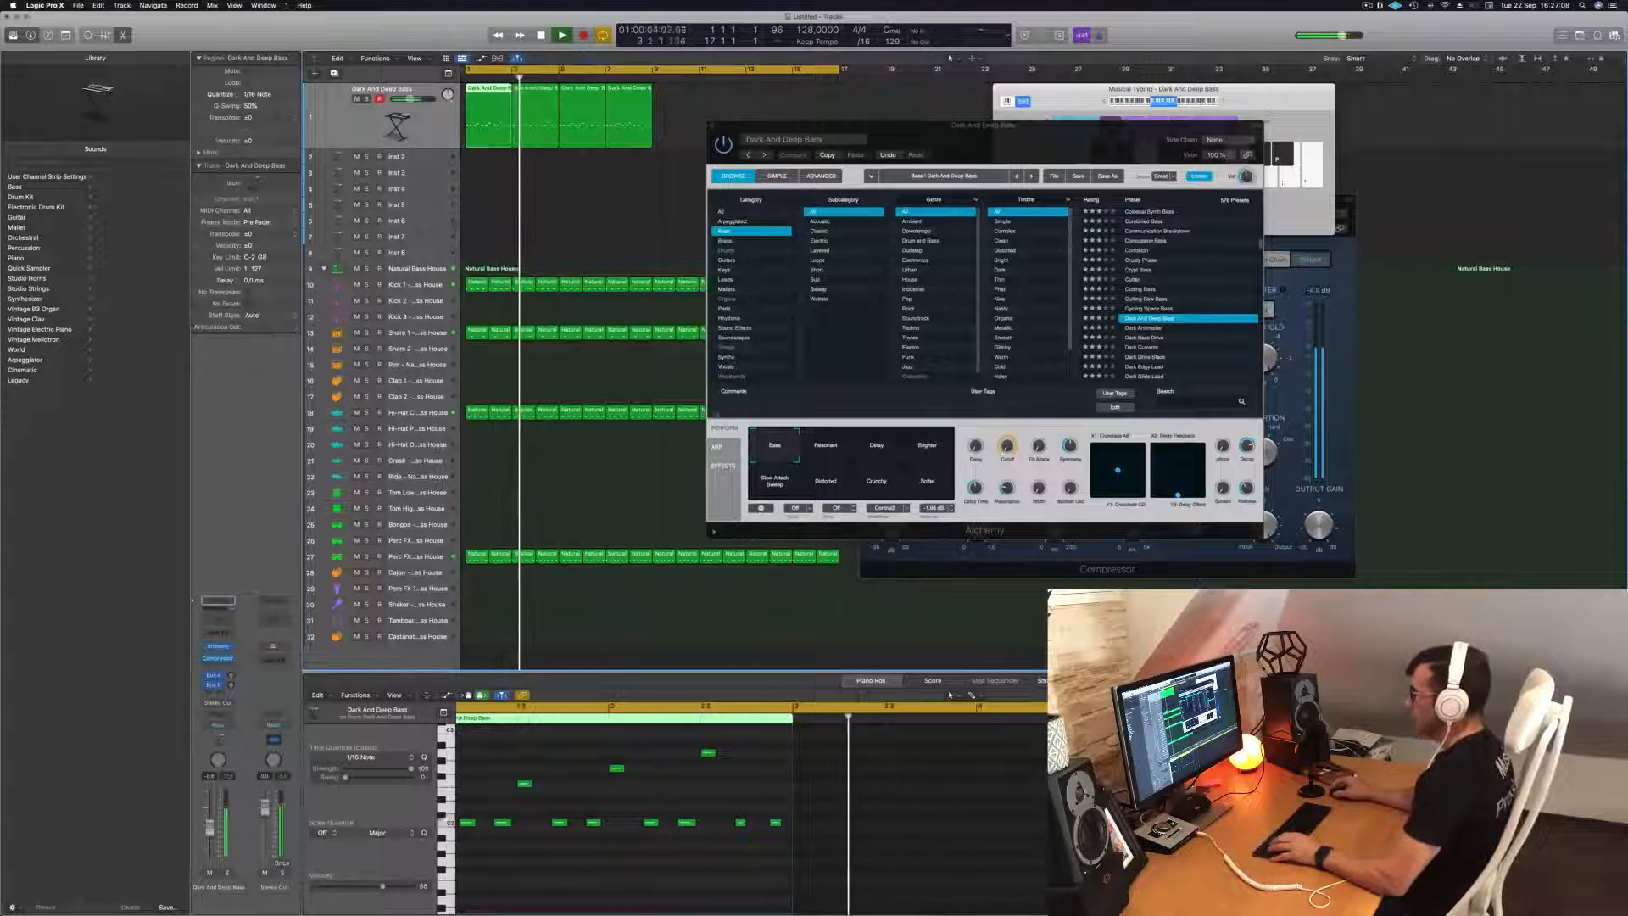
mouse_move(680, 112)
mouse_down()
mouse_move(494, 127)
mouse_move(677, 102)
mouse_up()
key(space)
key(space)
Audition the Alchemy bass presets Dark Animator, Dark Bass Drive, Dark Currents and Dark Drive Stack during playback.
drag(959, 136, 716, 182)
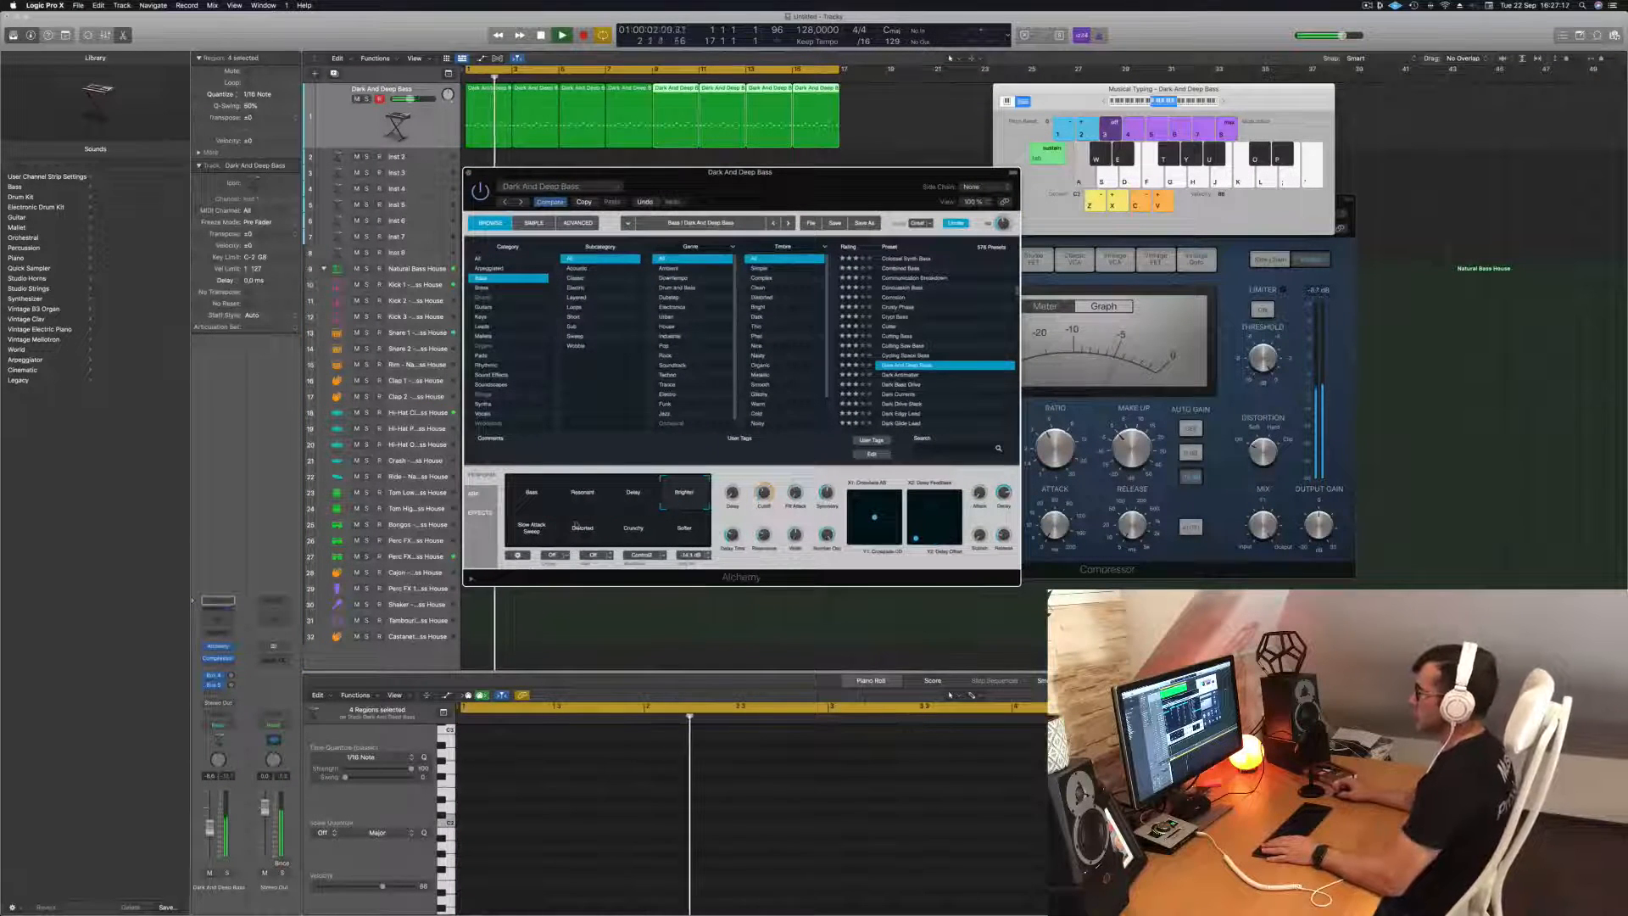
drag(715, 176, 904, 159)
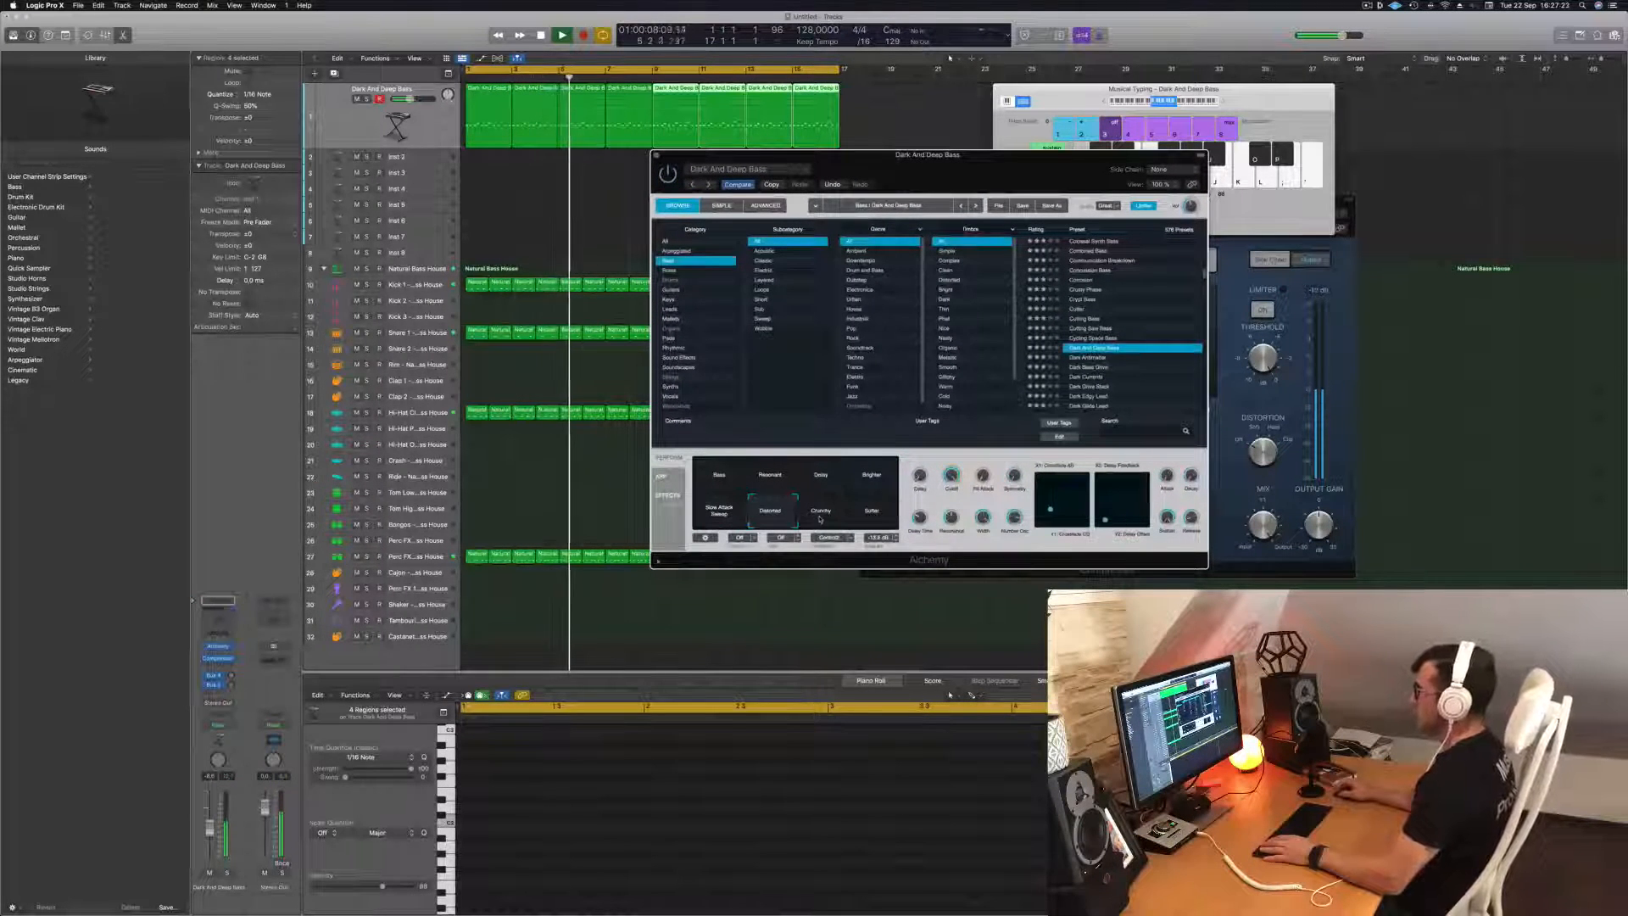
click(1090, 357)
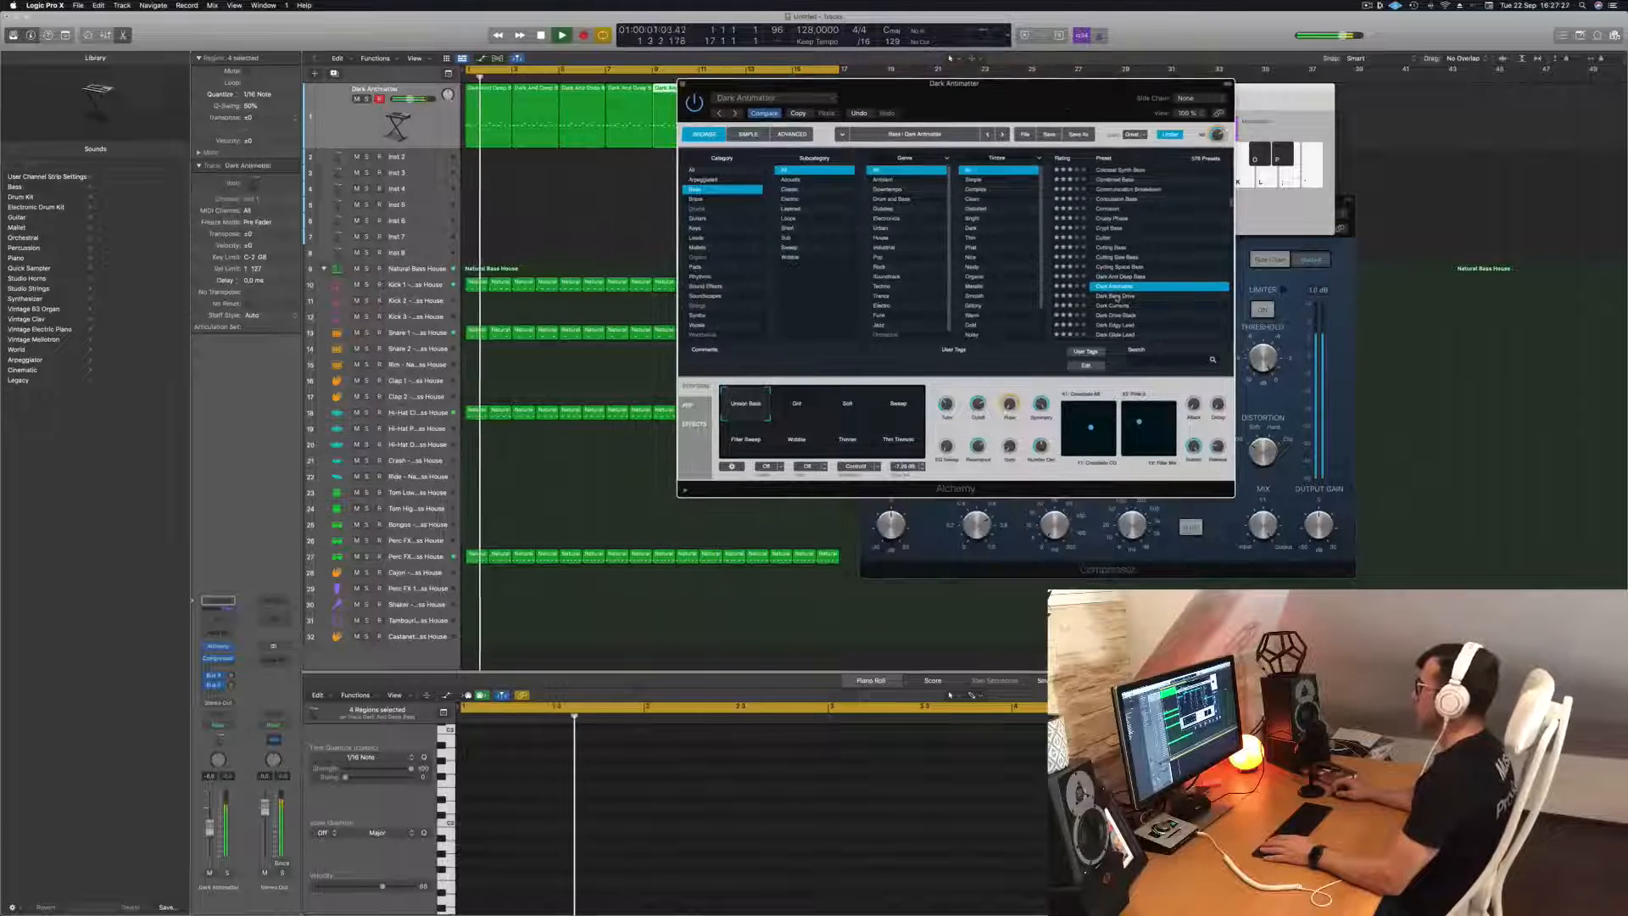
click(1116, 296)
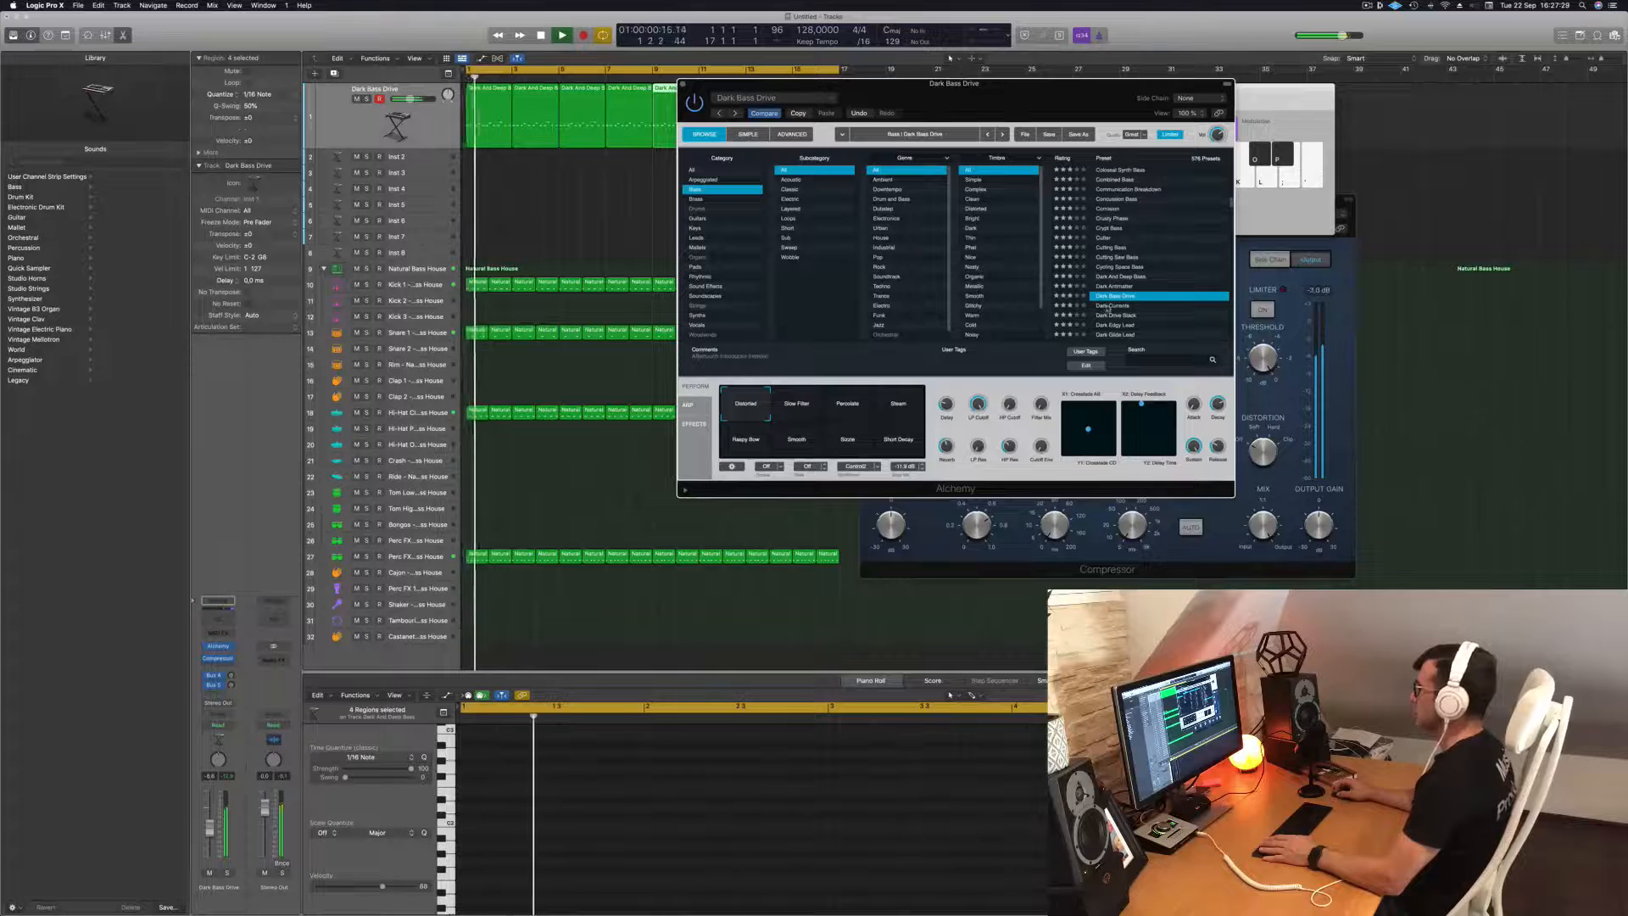
click(1108, 306)
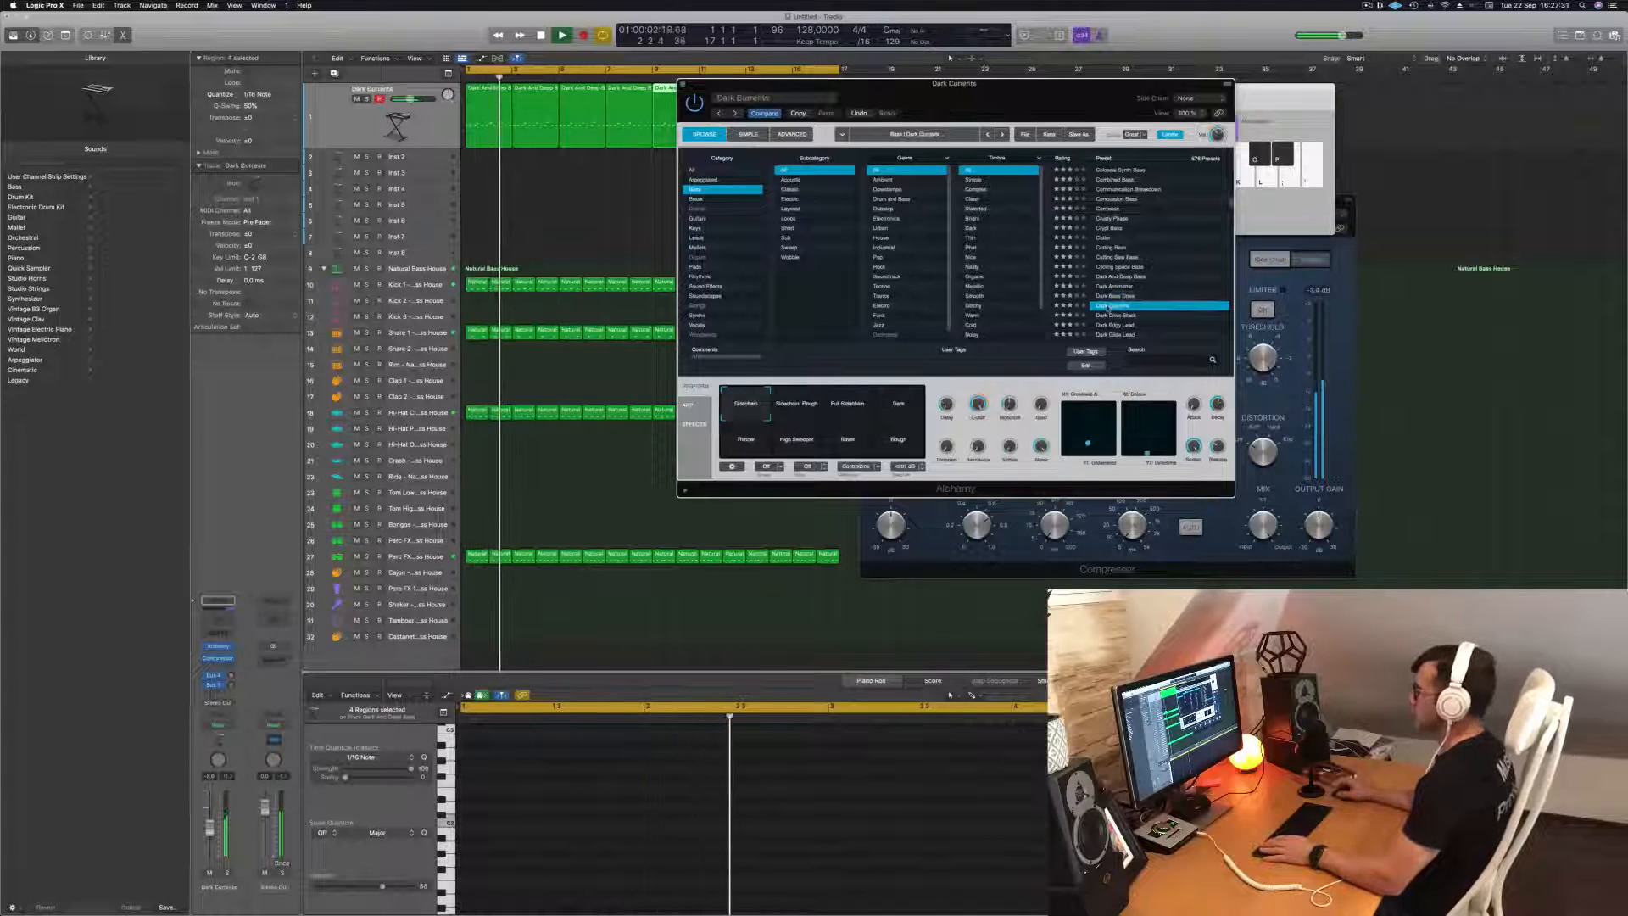
click(1111, 315)
scroll(1151, 273, down, 2)
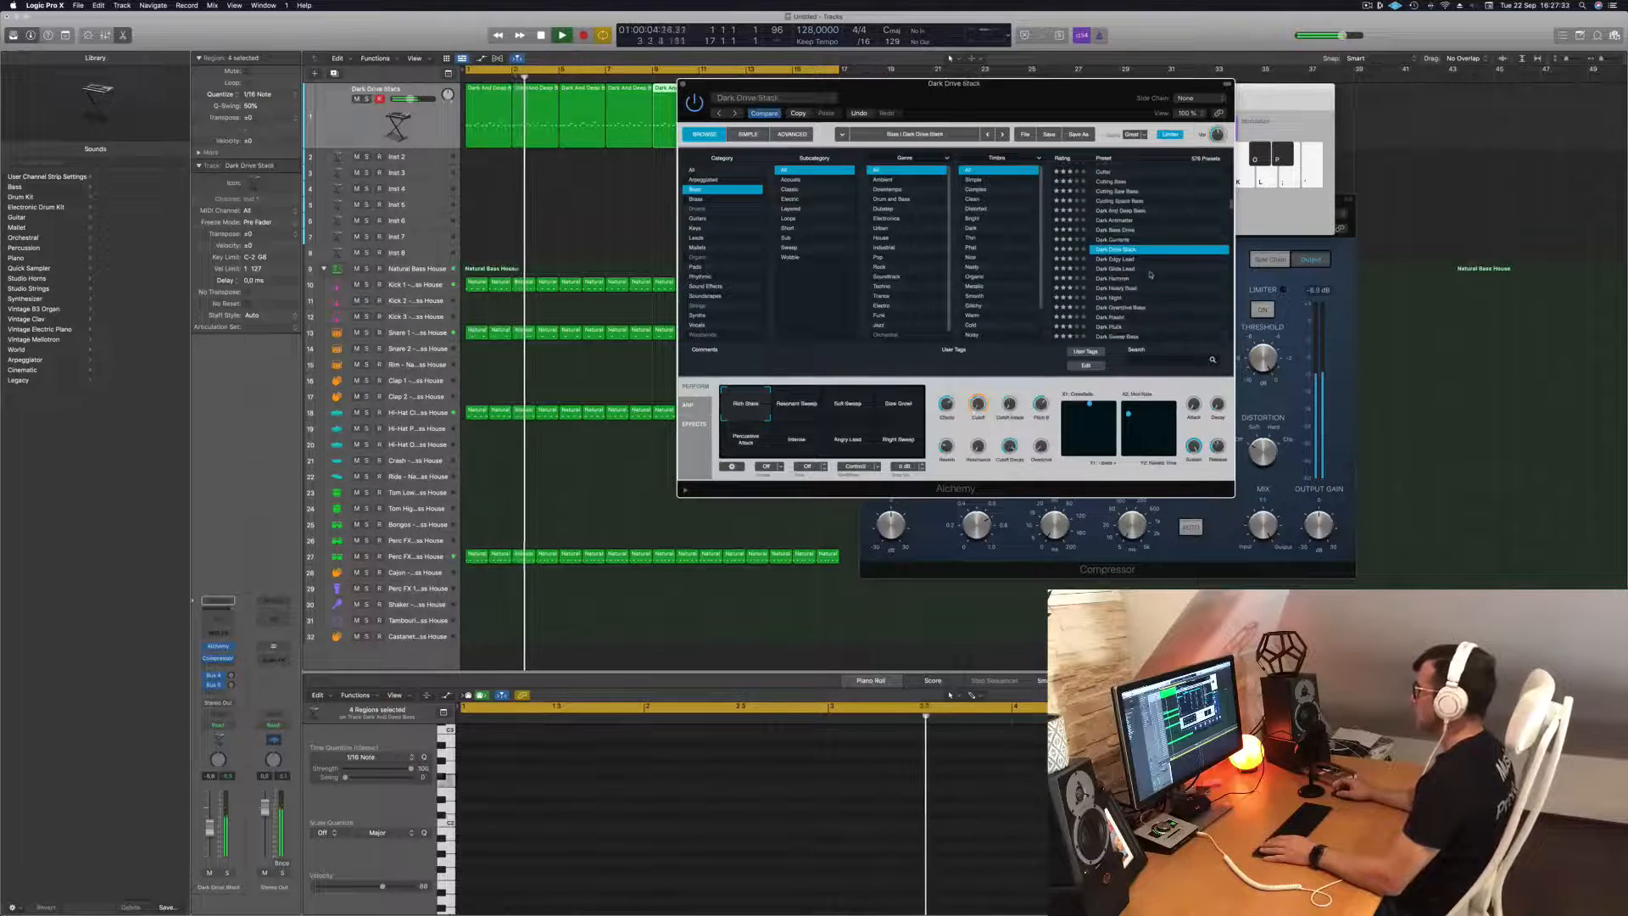
Try the Dark Drive Stack performance variations, including Soft Sweep, Percussive Attack, Angry Lead and Bright Sweep.
click(889, 415)
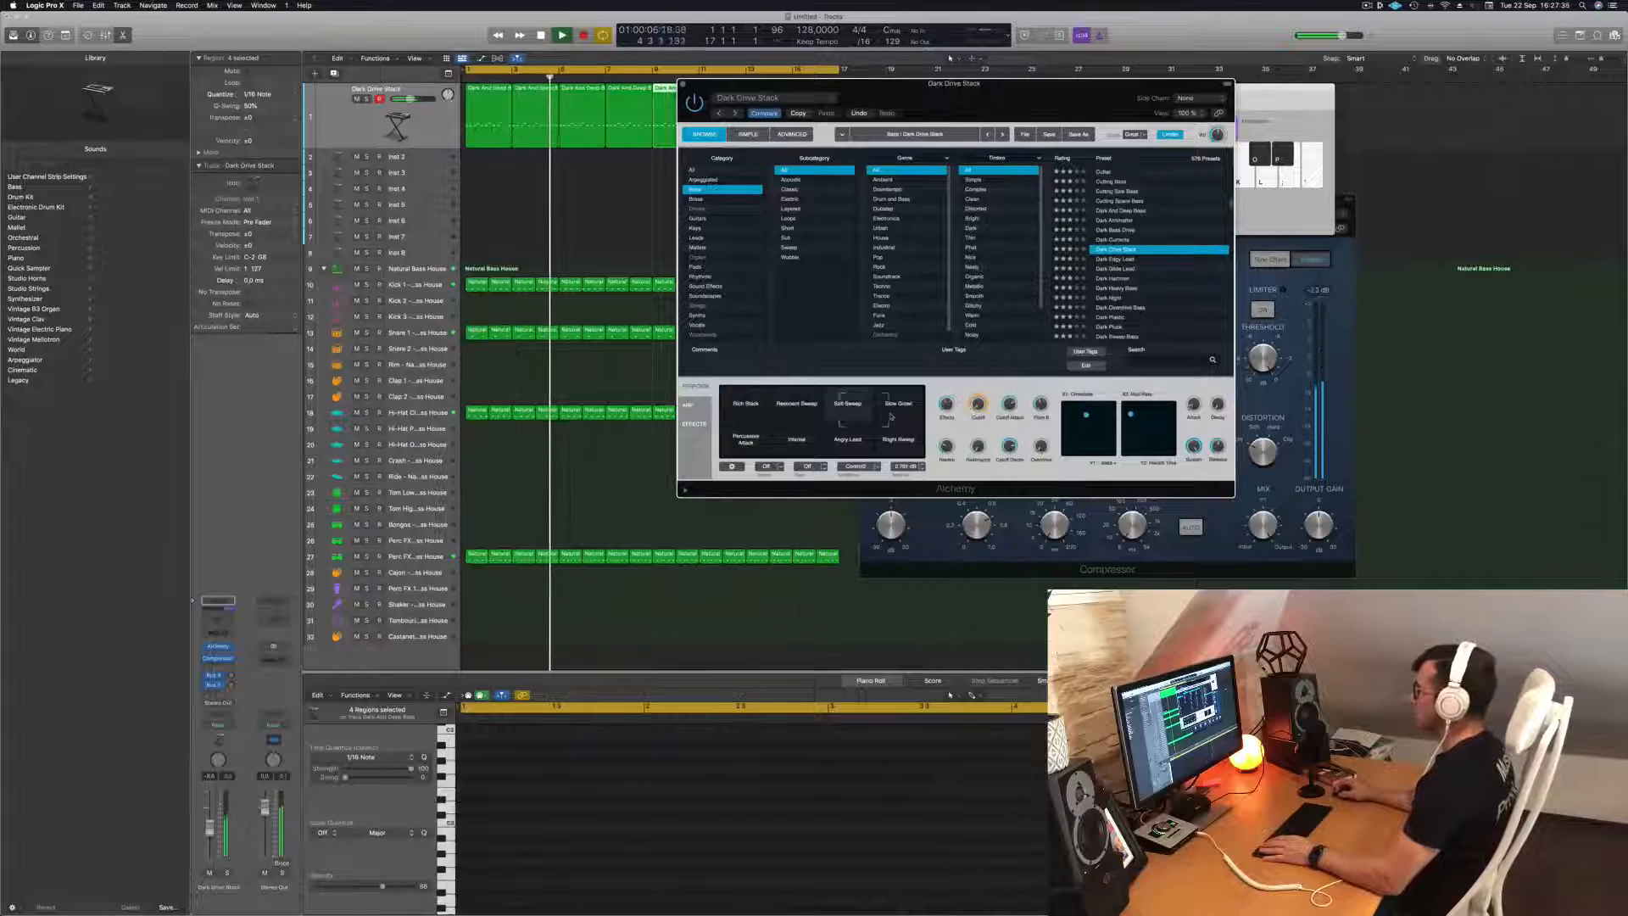
click(746, 439)
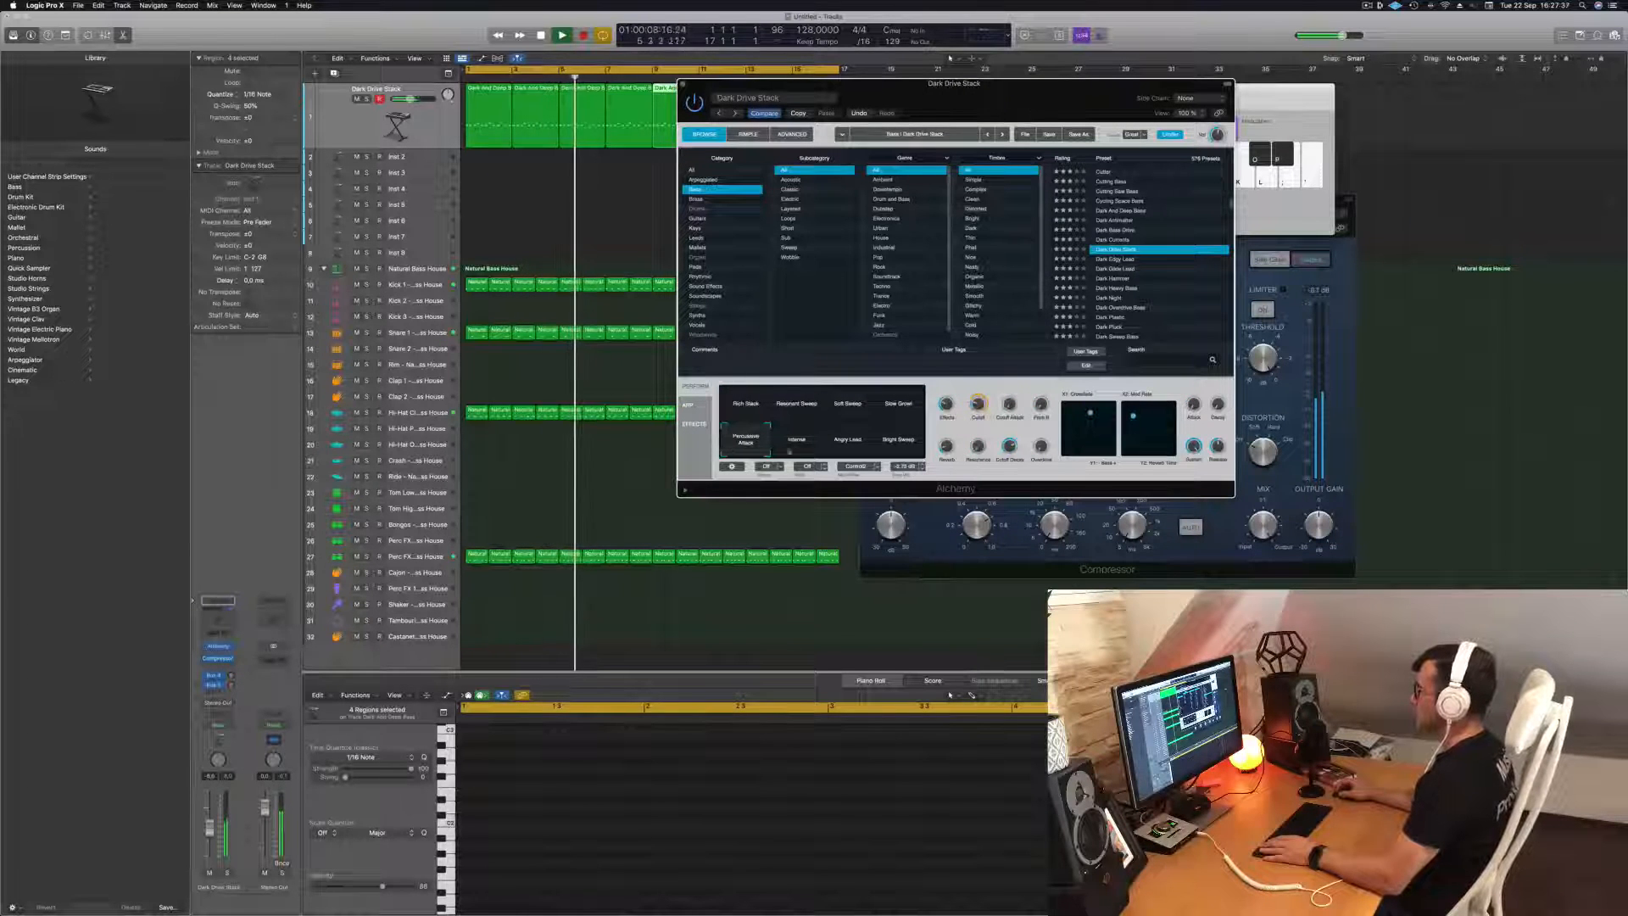
click(793, 443)
click(848, 442)
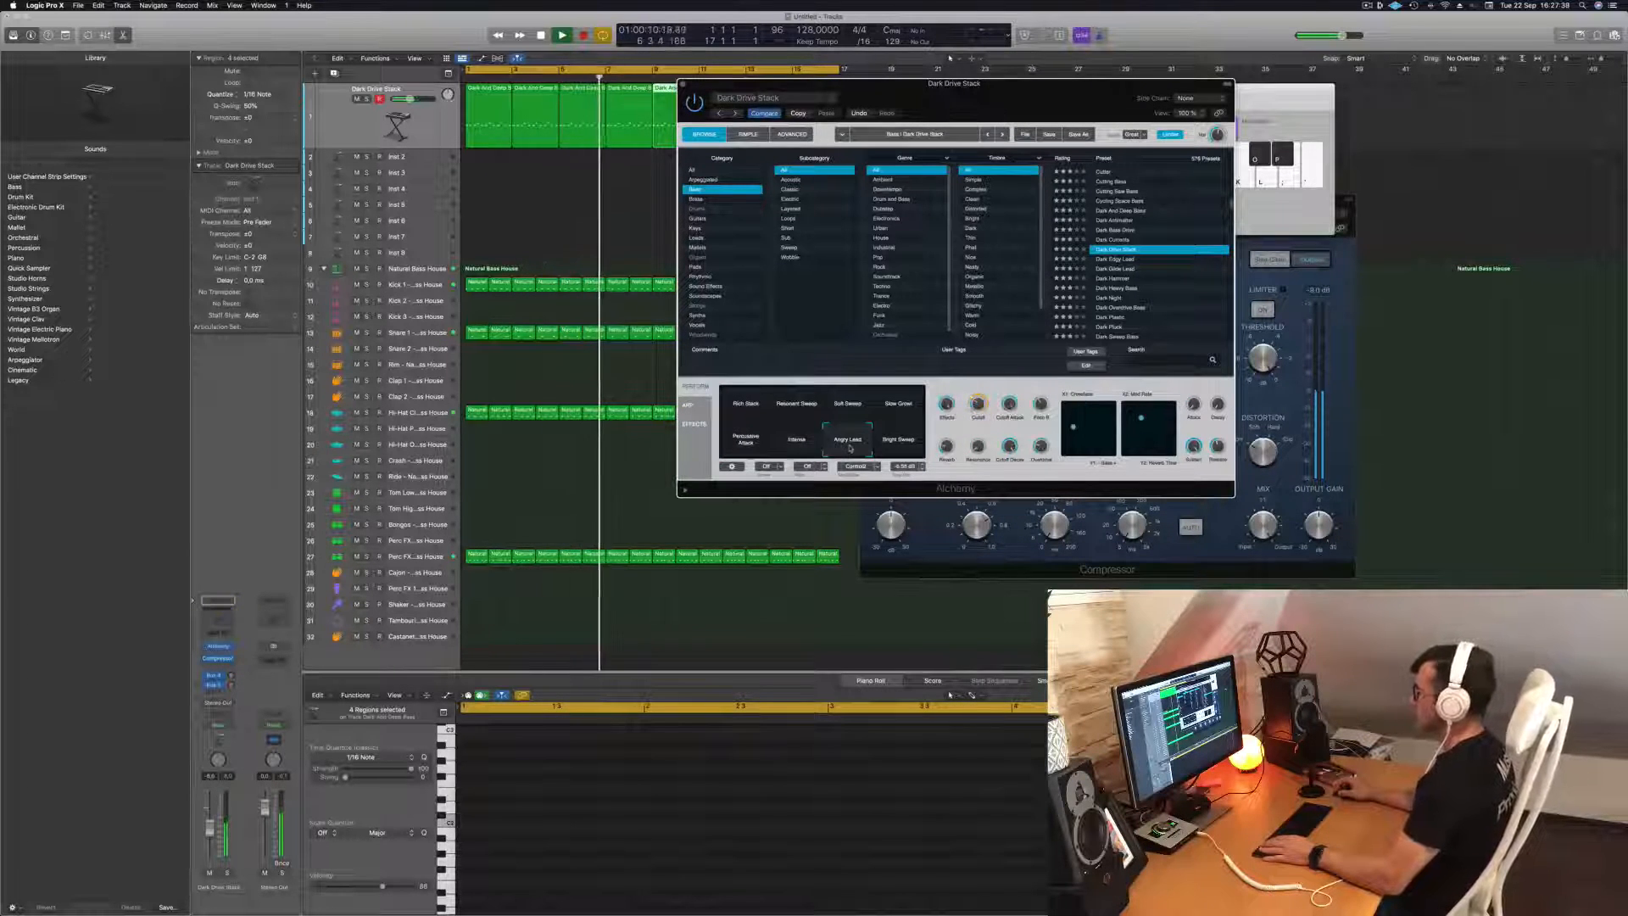
click(898, 439)
Audition the Dark Edgy Lead, Dark Glide Lead, Dark Hammer and Dark Night bass presets.
click(1102, 260)
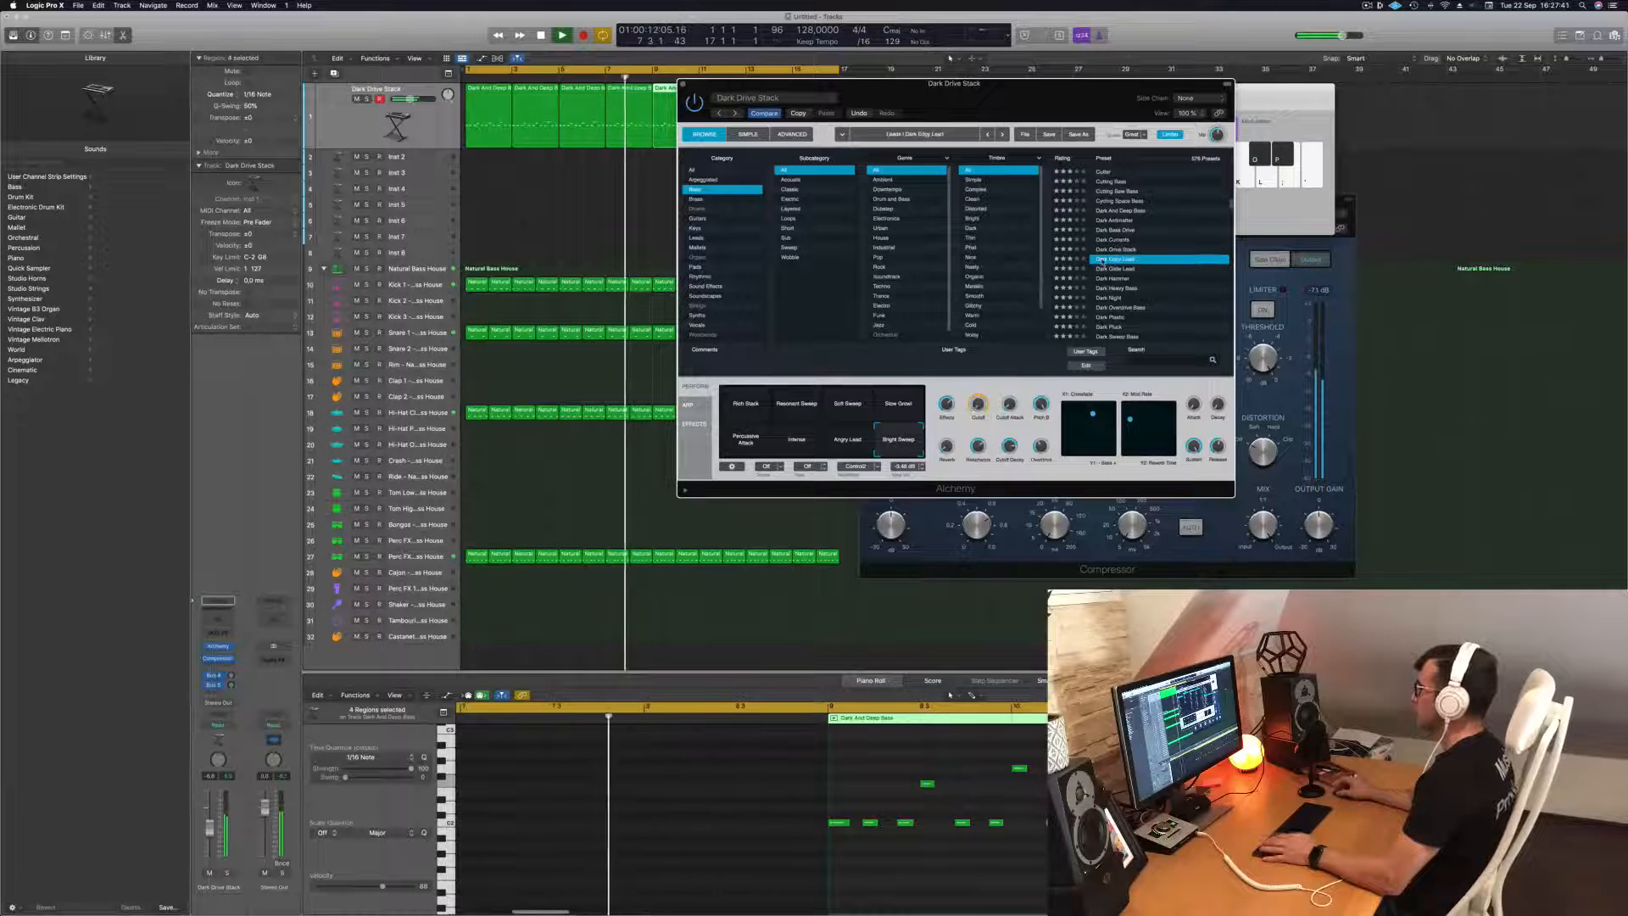
click(1170, 269)
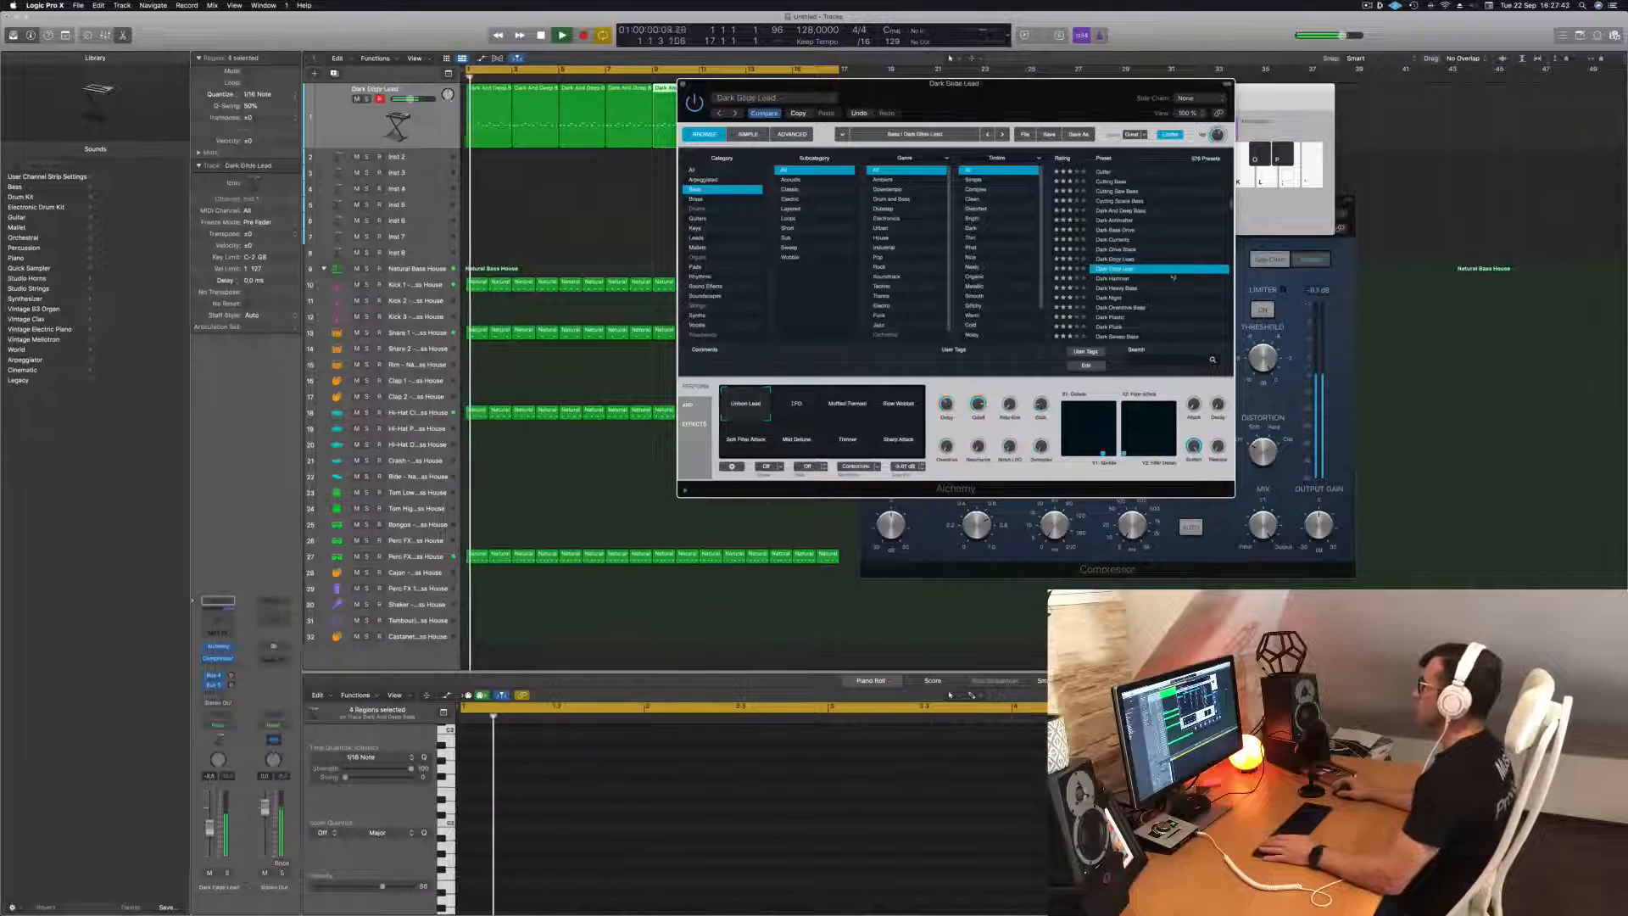
click(1173, 278)
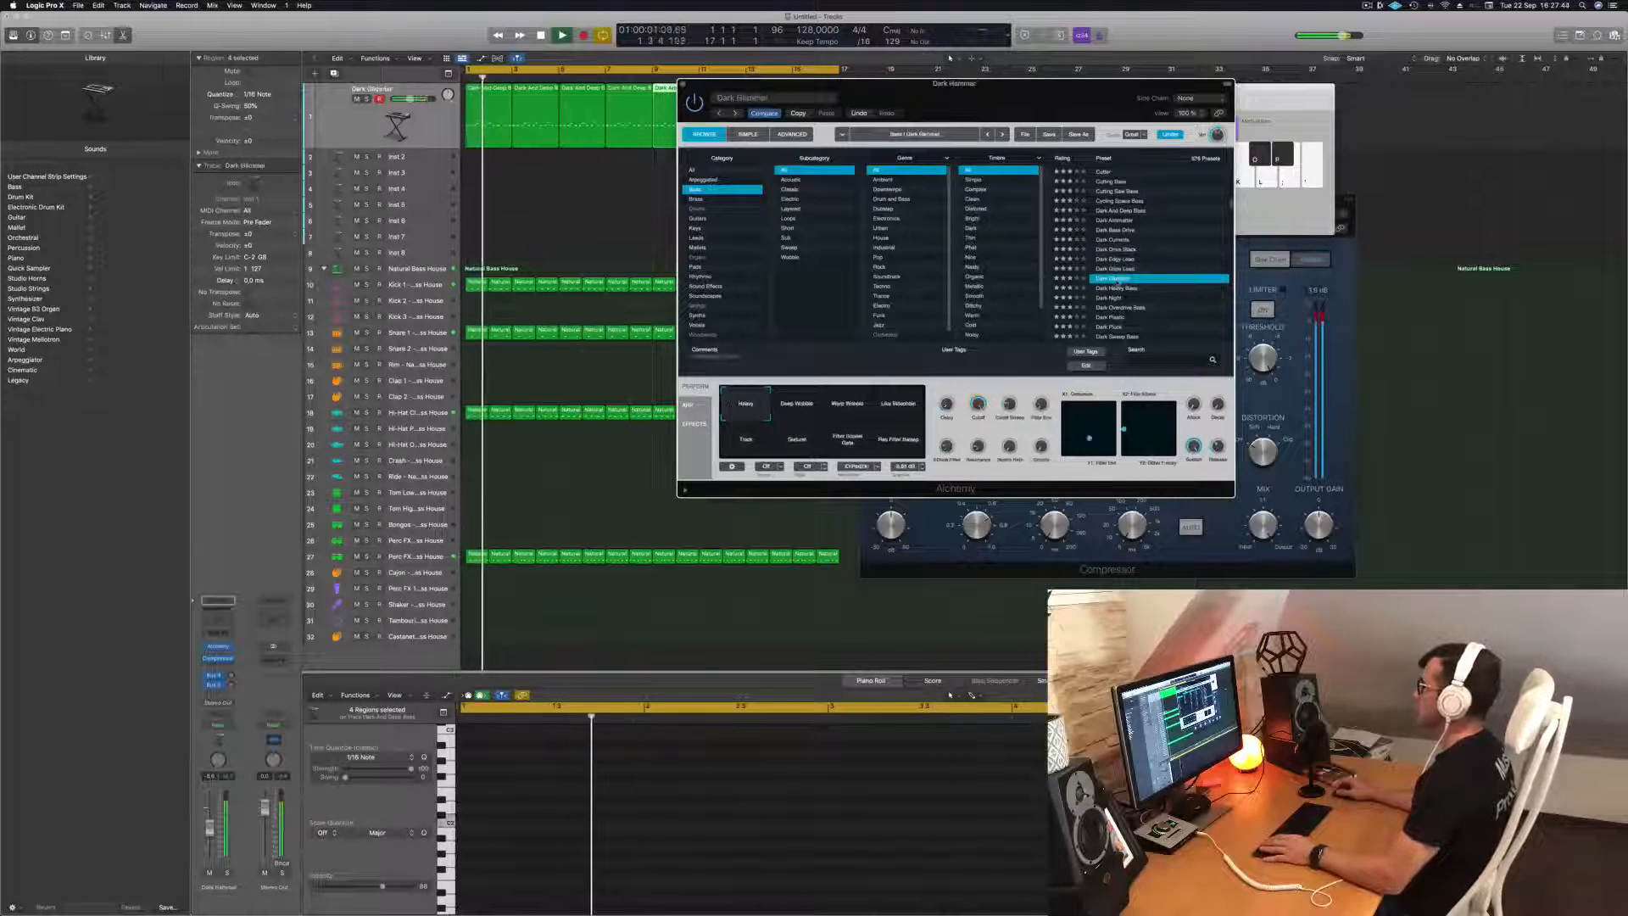
click(1108, 299)
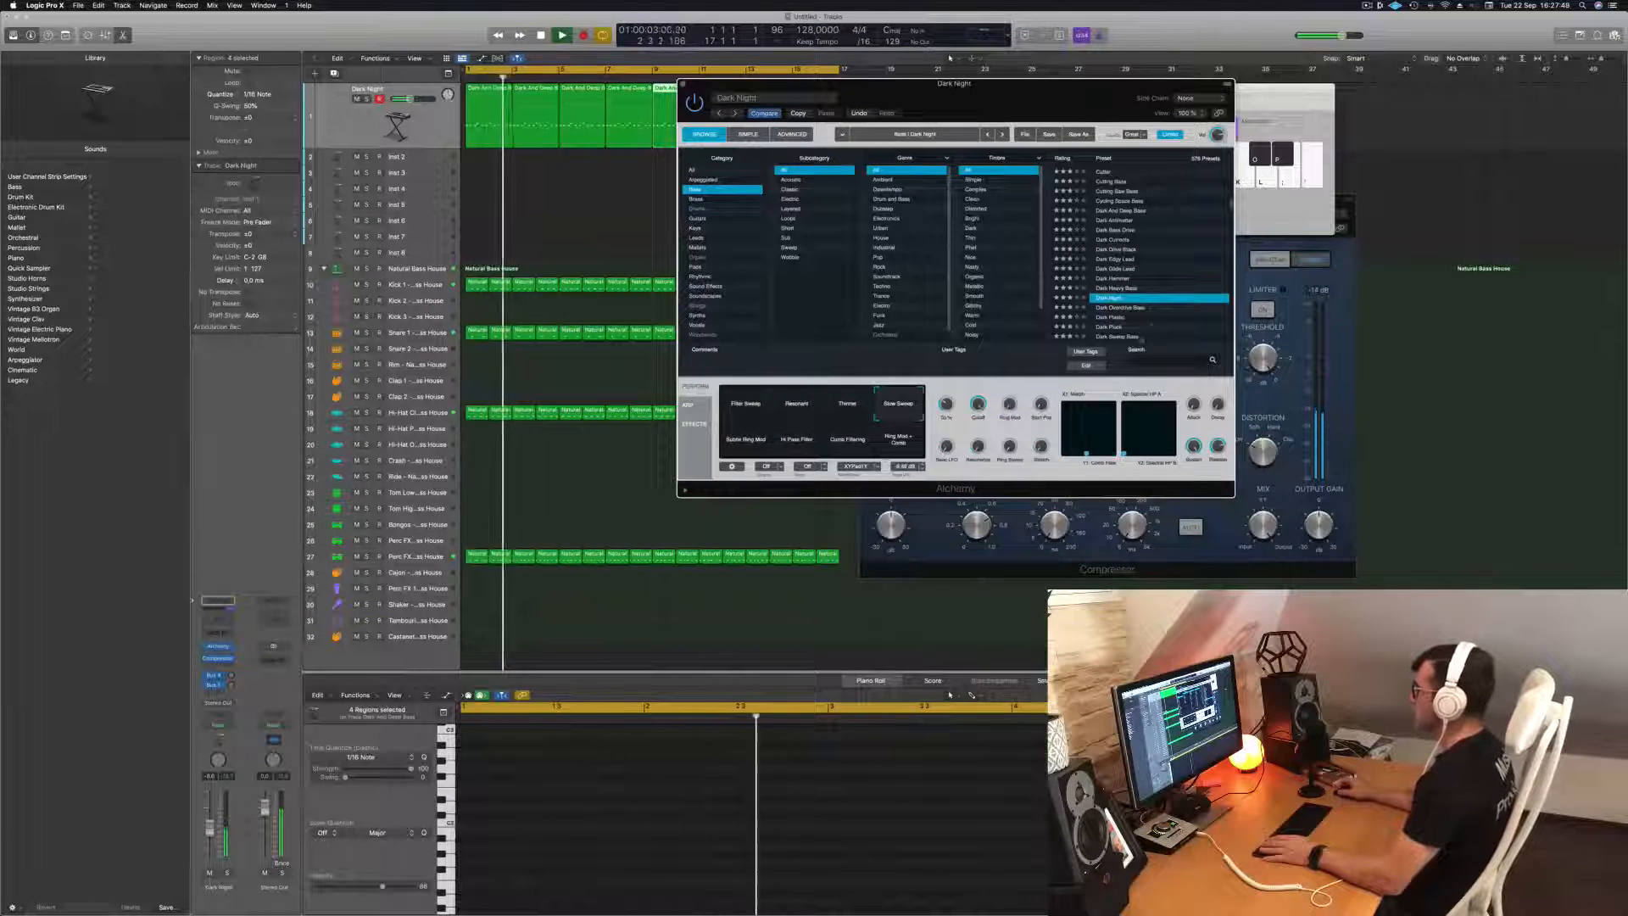
Load the Dark Plastic preset on the bass track and move the Alchemy window clear of the bass regions.
scroll(1136, 254, down, 2)
click(1101, 282)
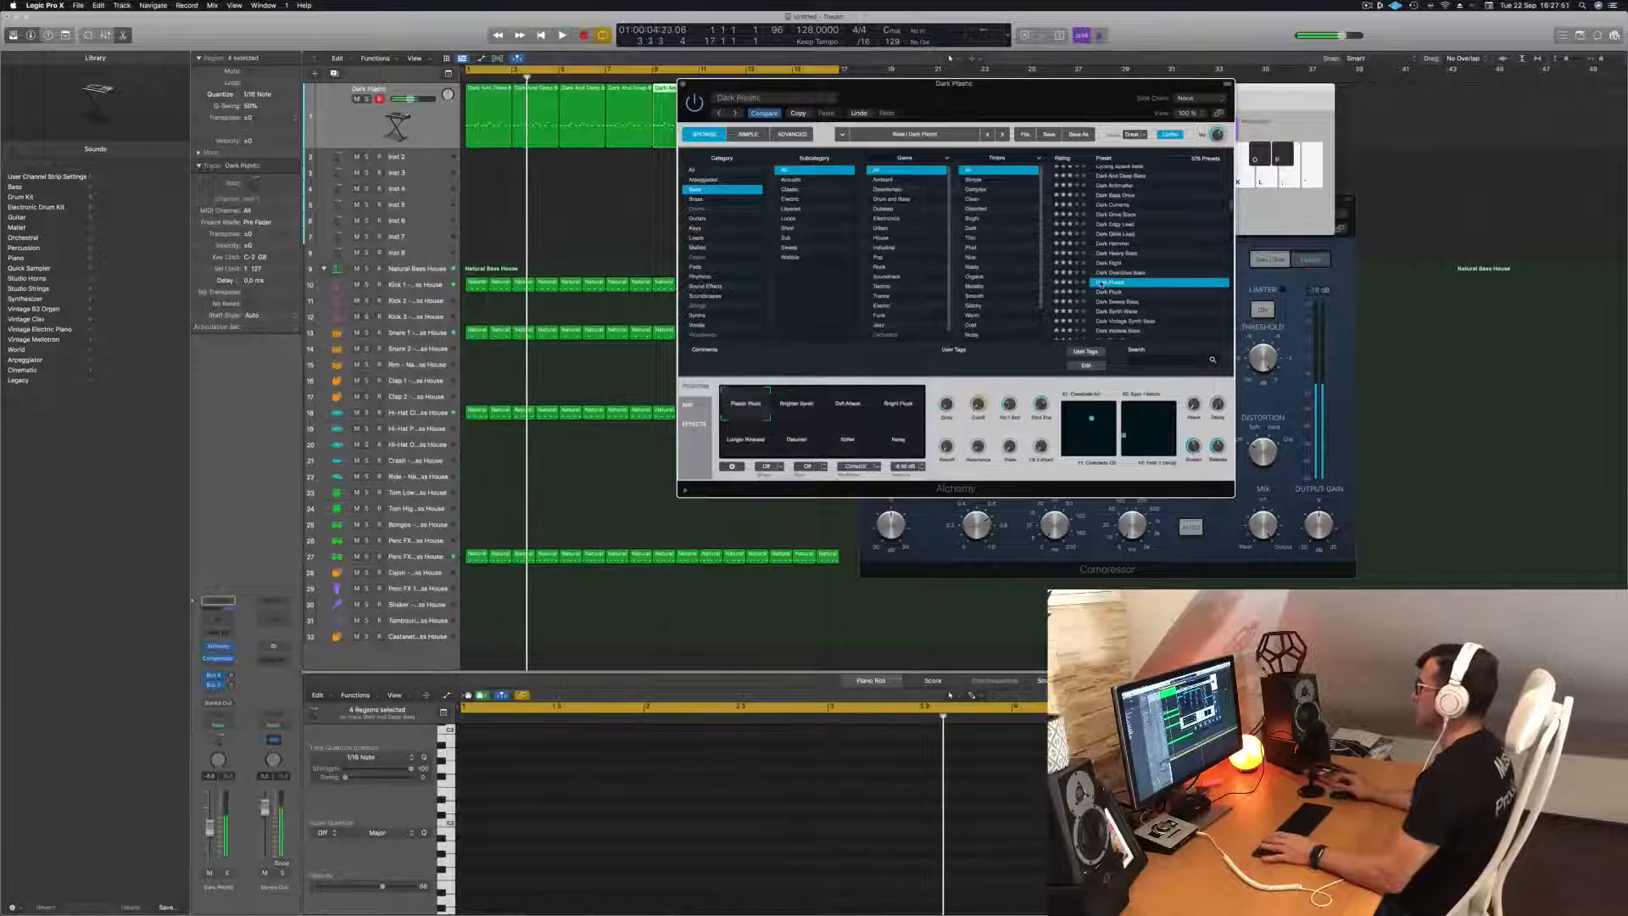
drag(1085, 87, 1107, 233)
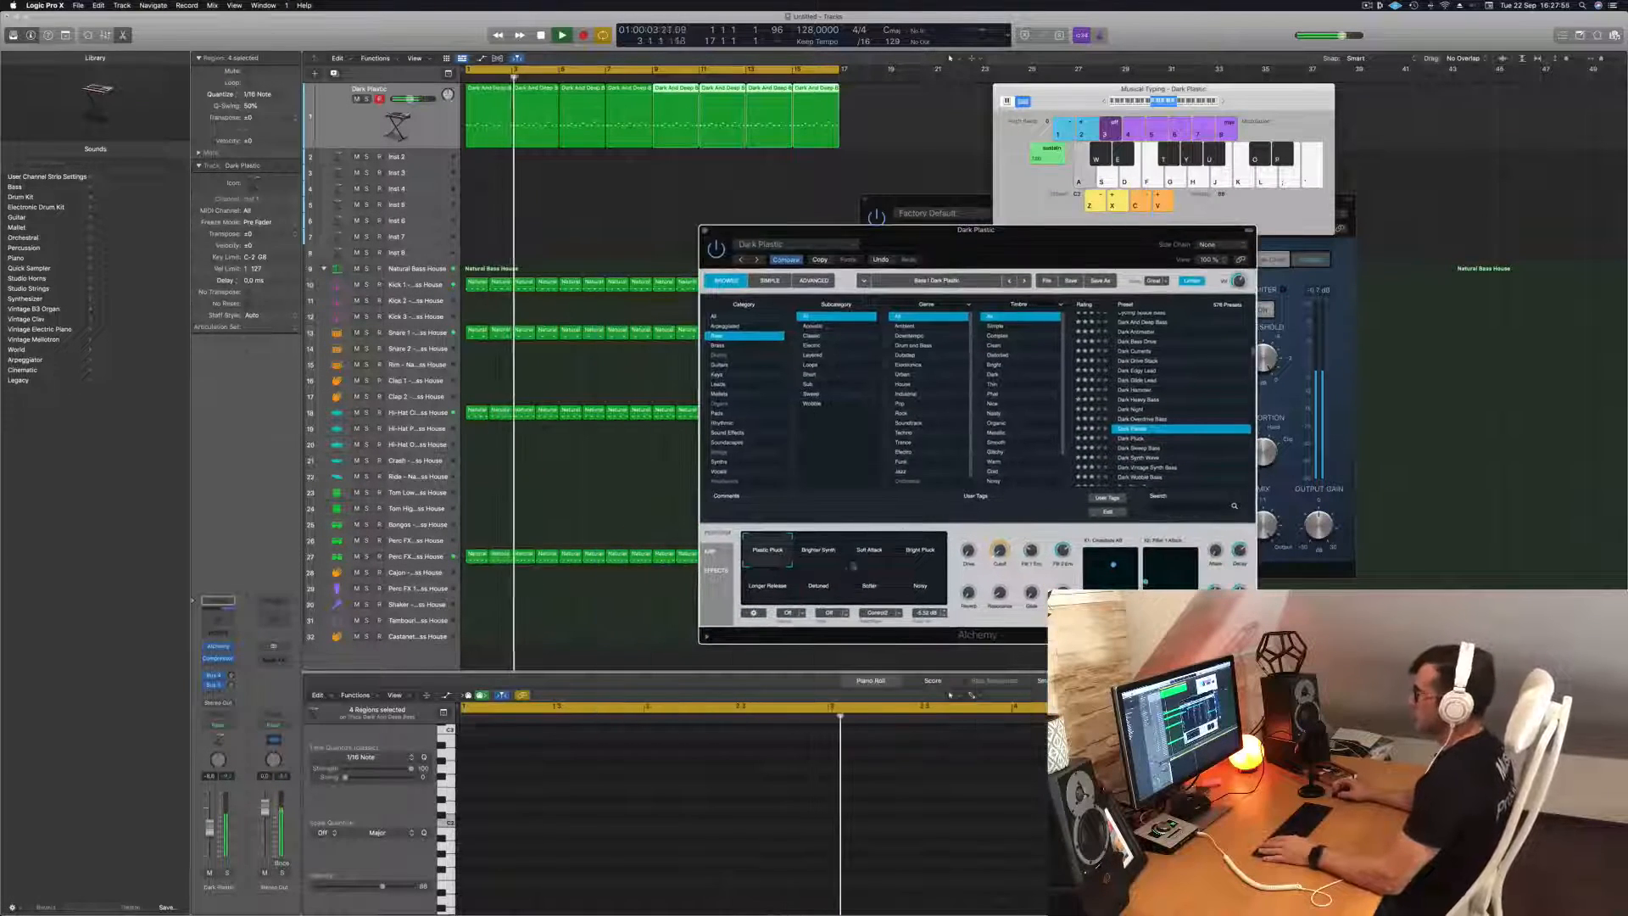
Audition the Dark Plastic variations Brighter Synth, Soft Attack, Bright Pluck, Longer Release, Detuned, Softer and Noisy.
click(820, 556)
click(870, 557)
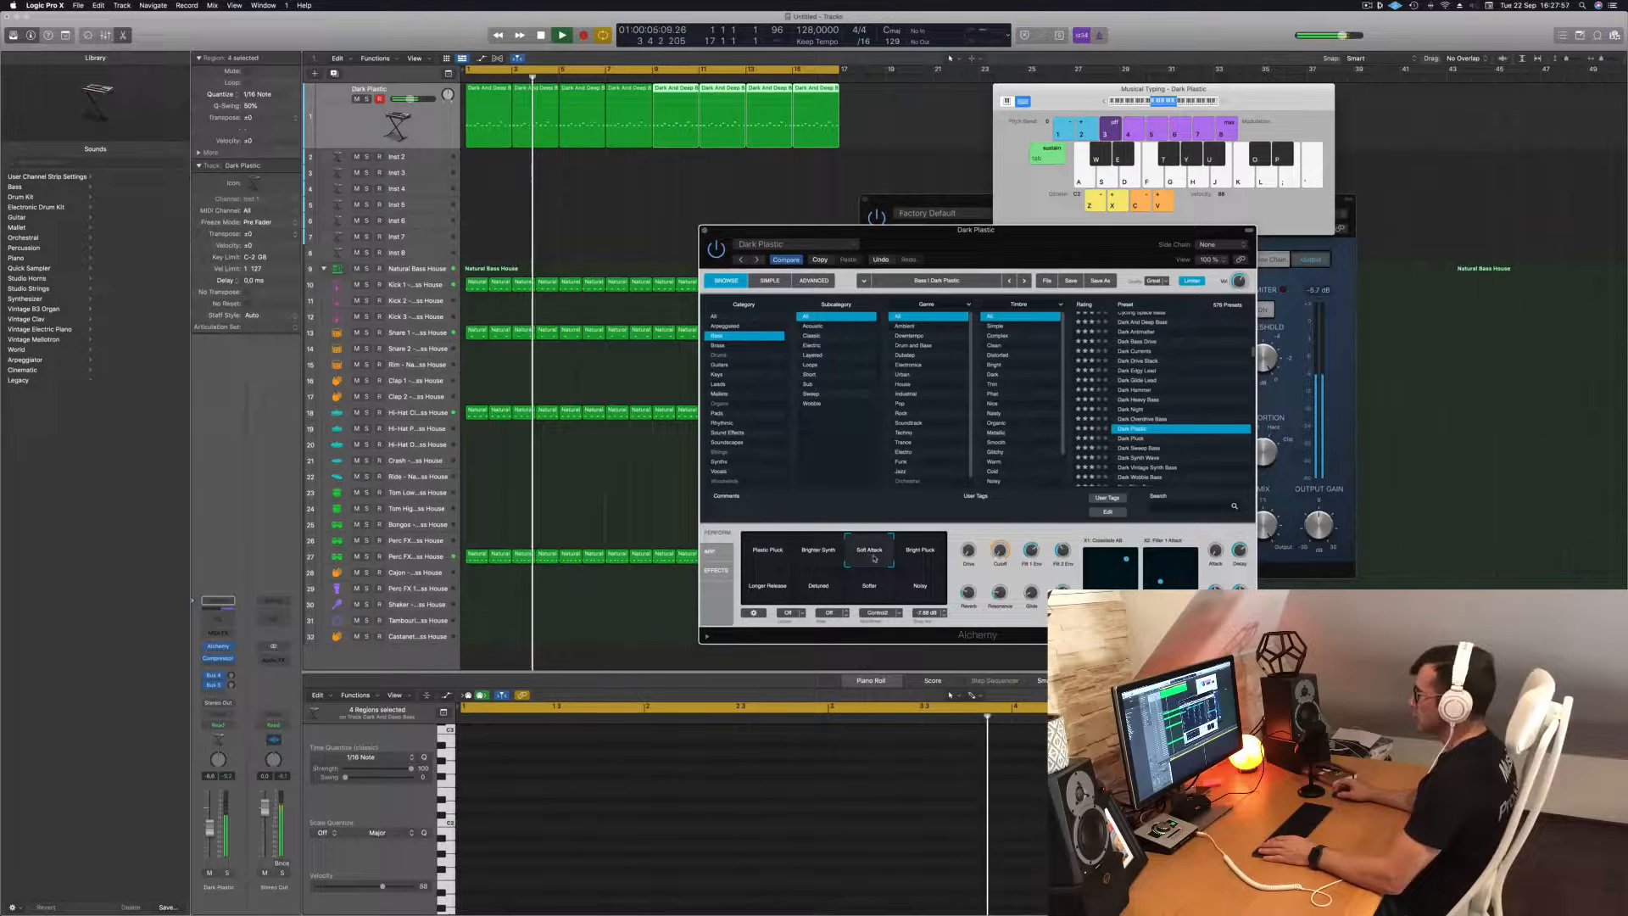
click(921, 557)
click(767, 589)
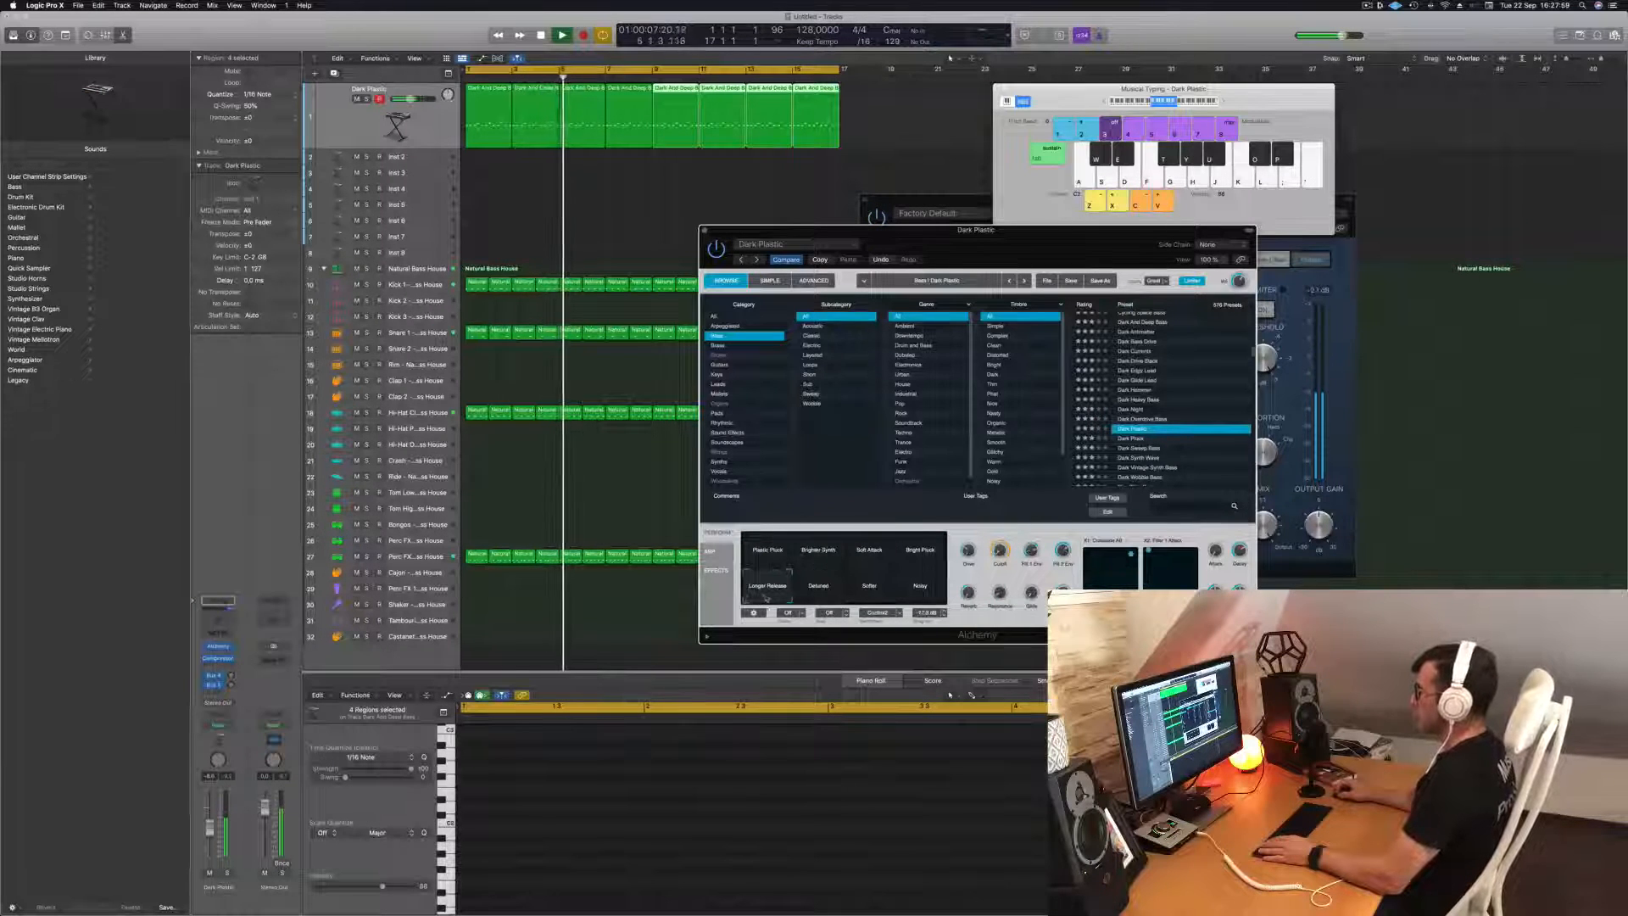
click(818, 589)
click(869, 589)
click(916, 591)
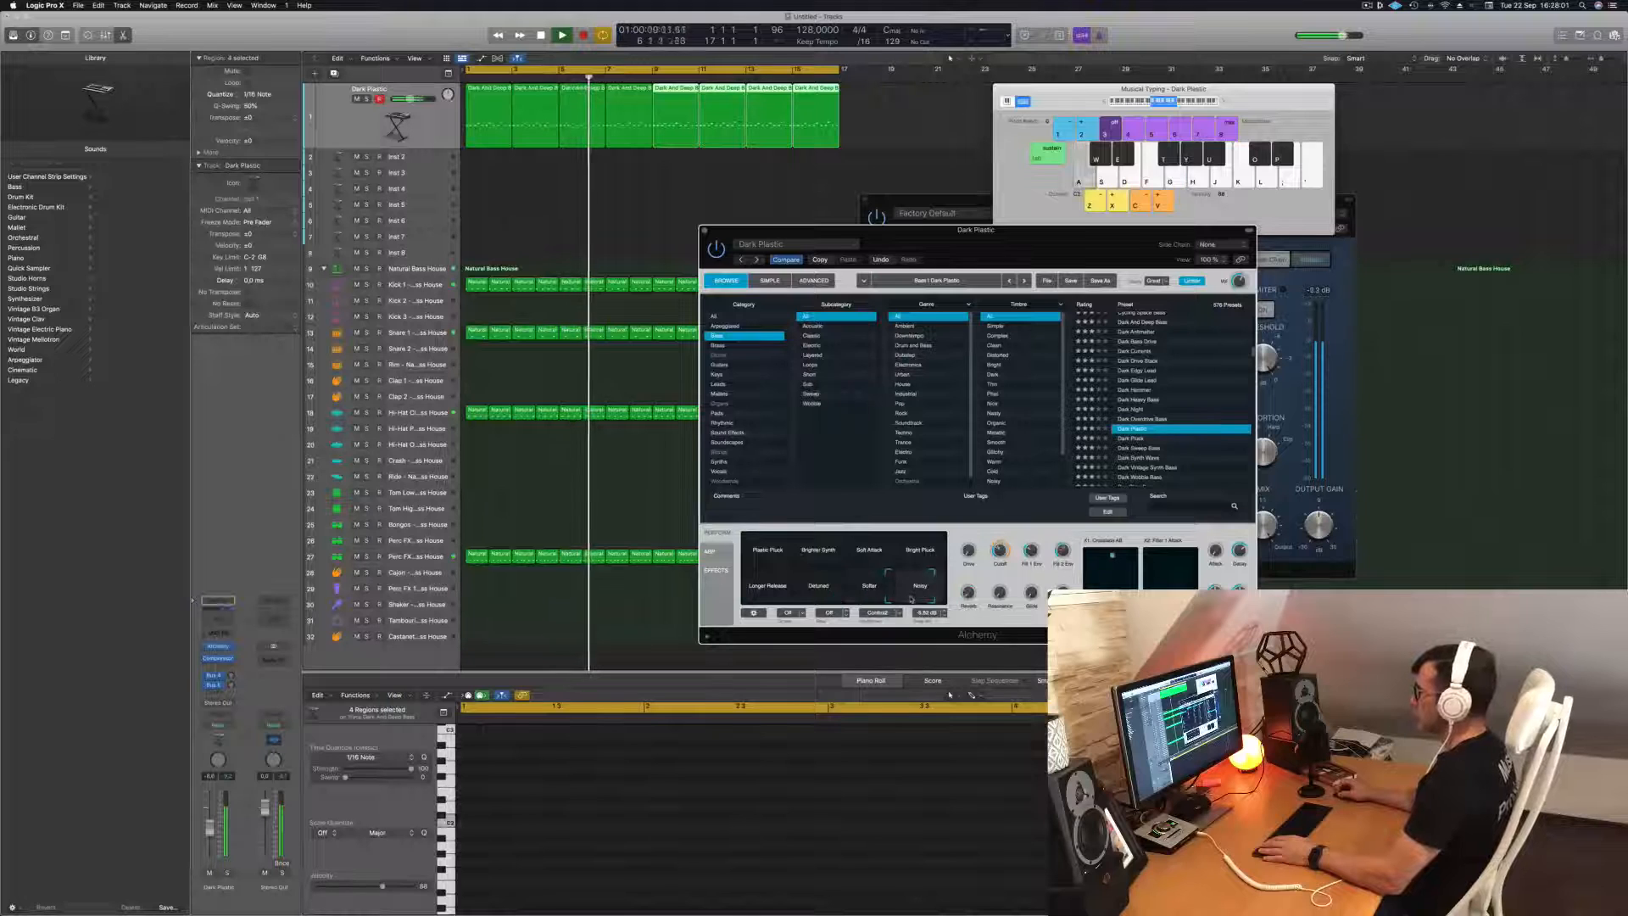
Compare the Soft Attack variation with Brighter Synth and Bright Pluck, and morph the sound back to Plastic Pluck.
click(868, 553)
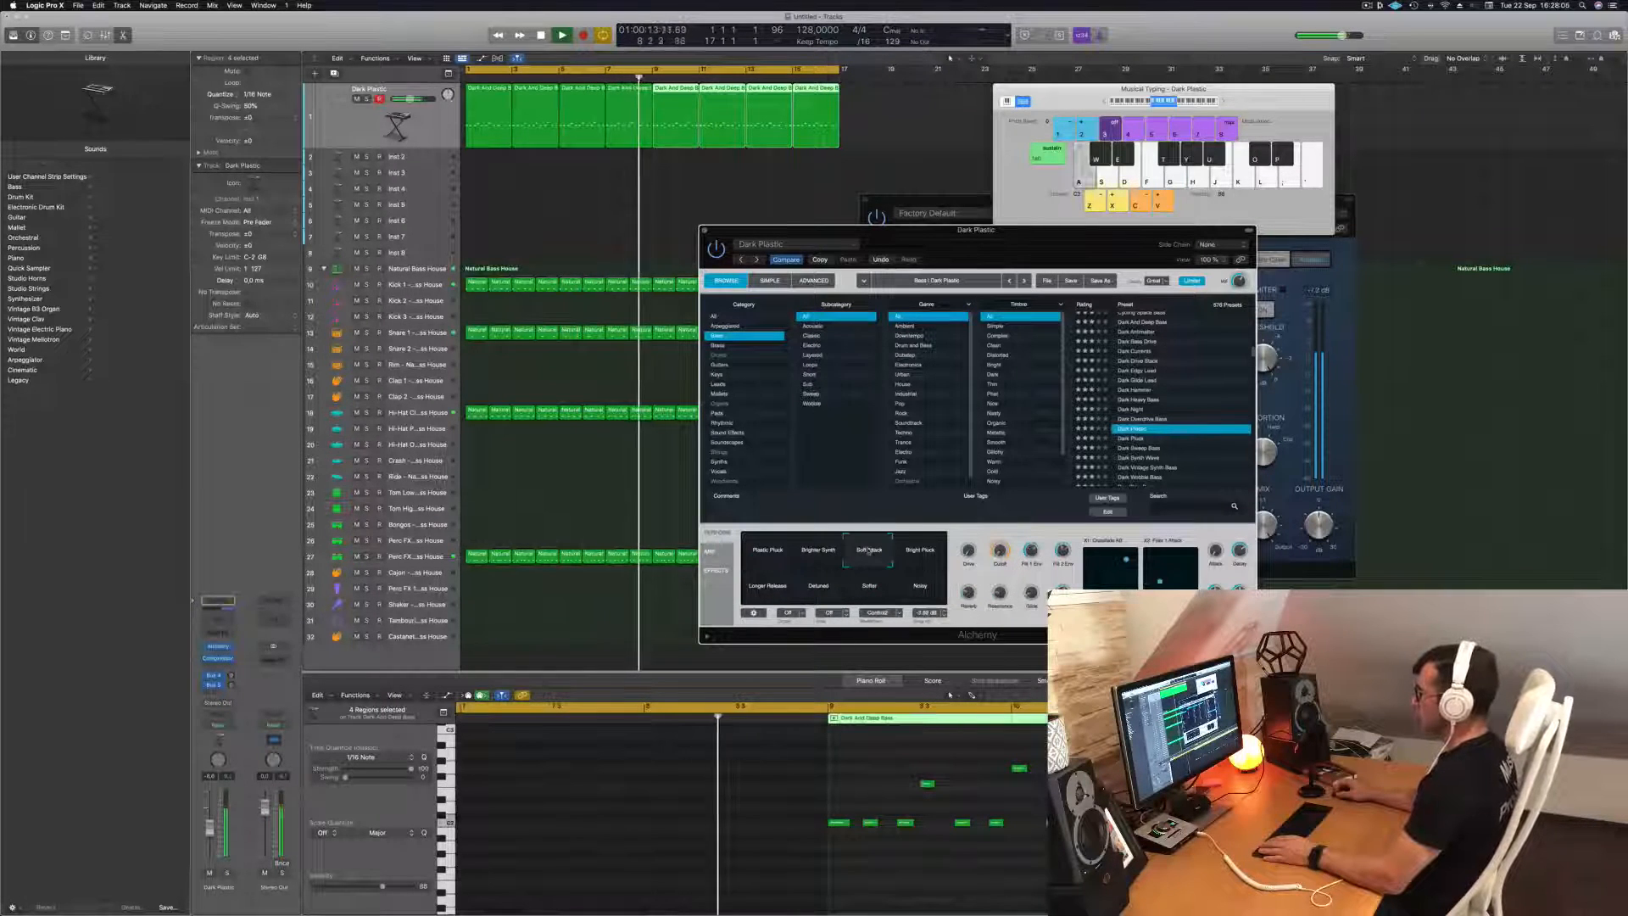
click(790, 550)
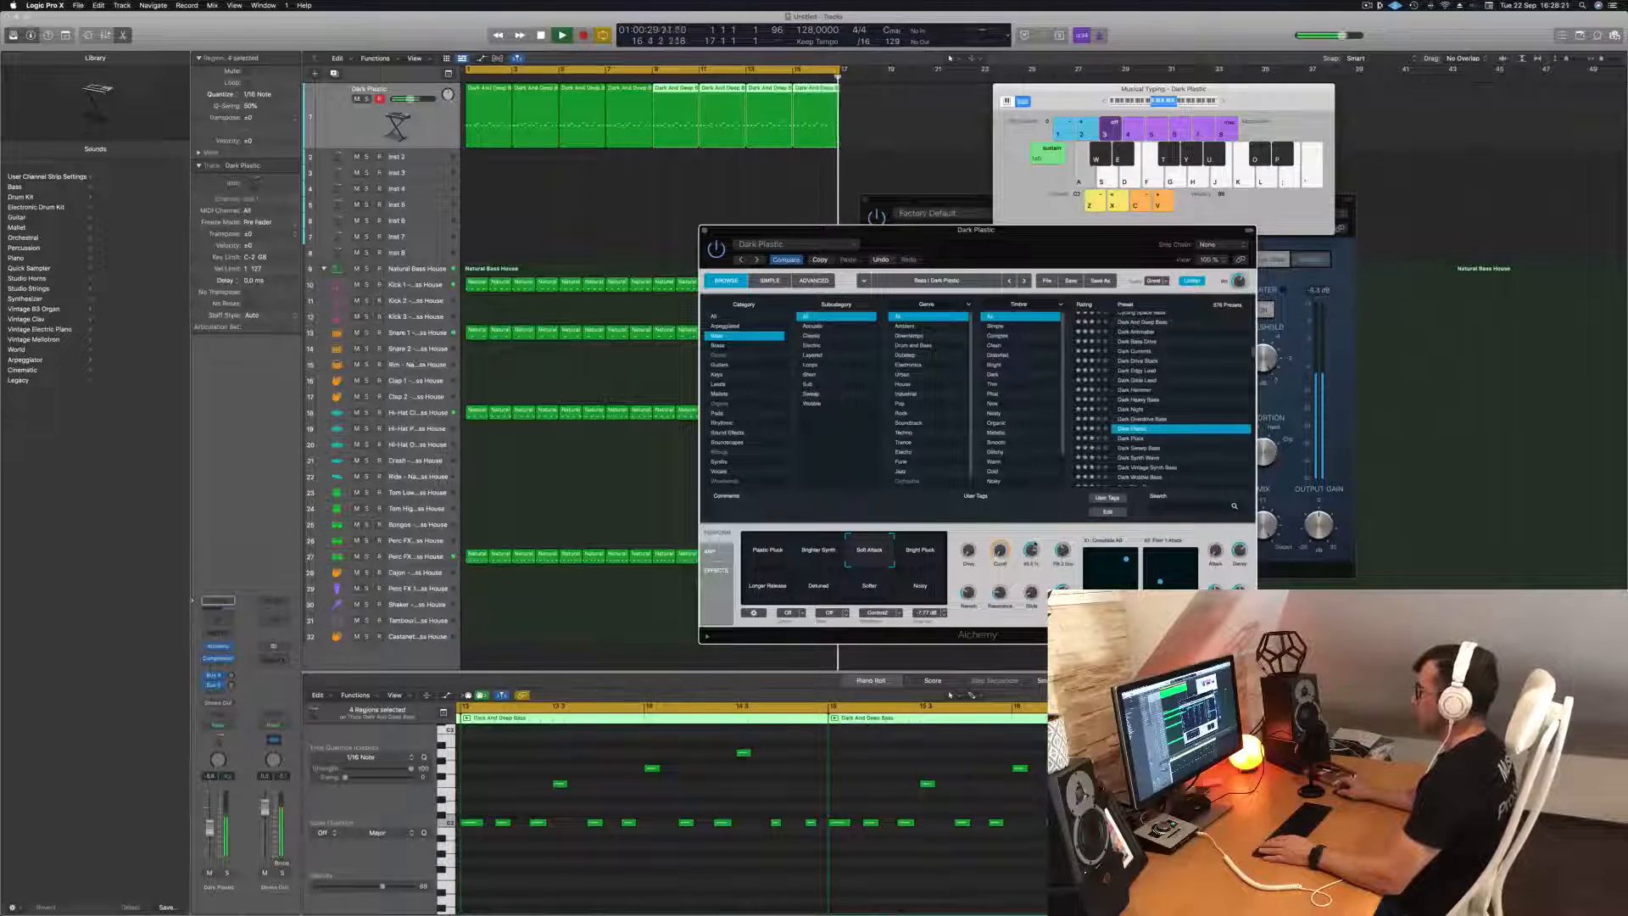
click(906, 553)
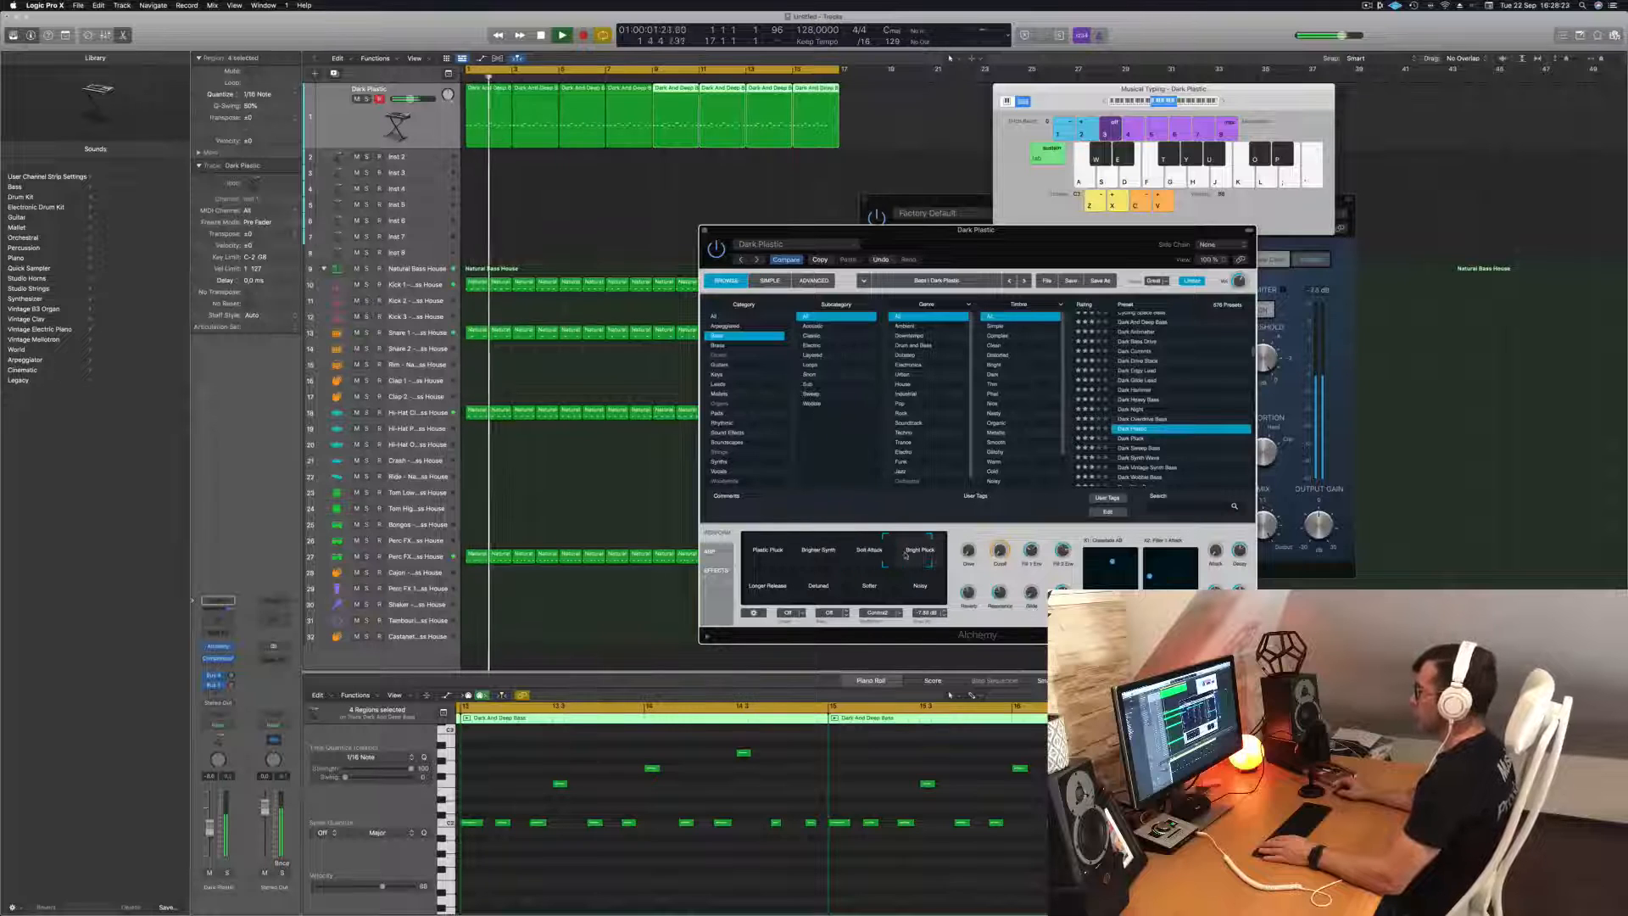
drag(906, 554, 769, 552)
Close the Alchemy window, move the compressor window away from the regions and replay the bass track from the start.
drag(711, 230, 654, 227)
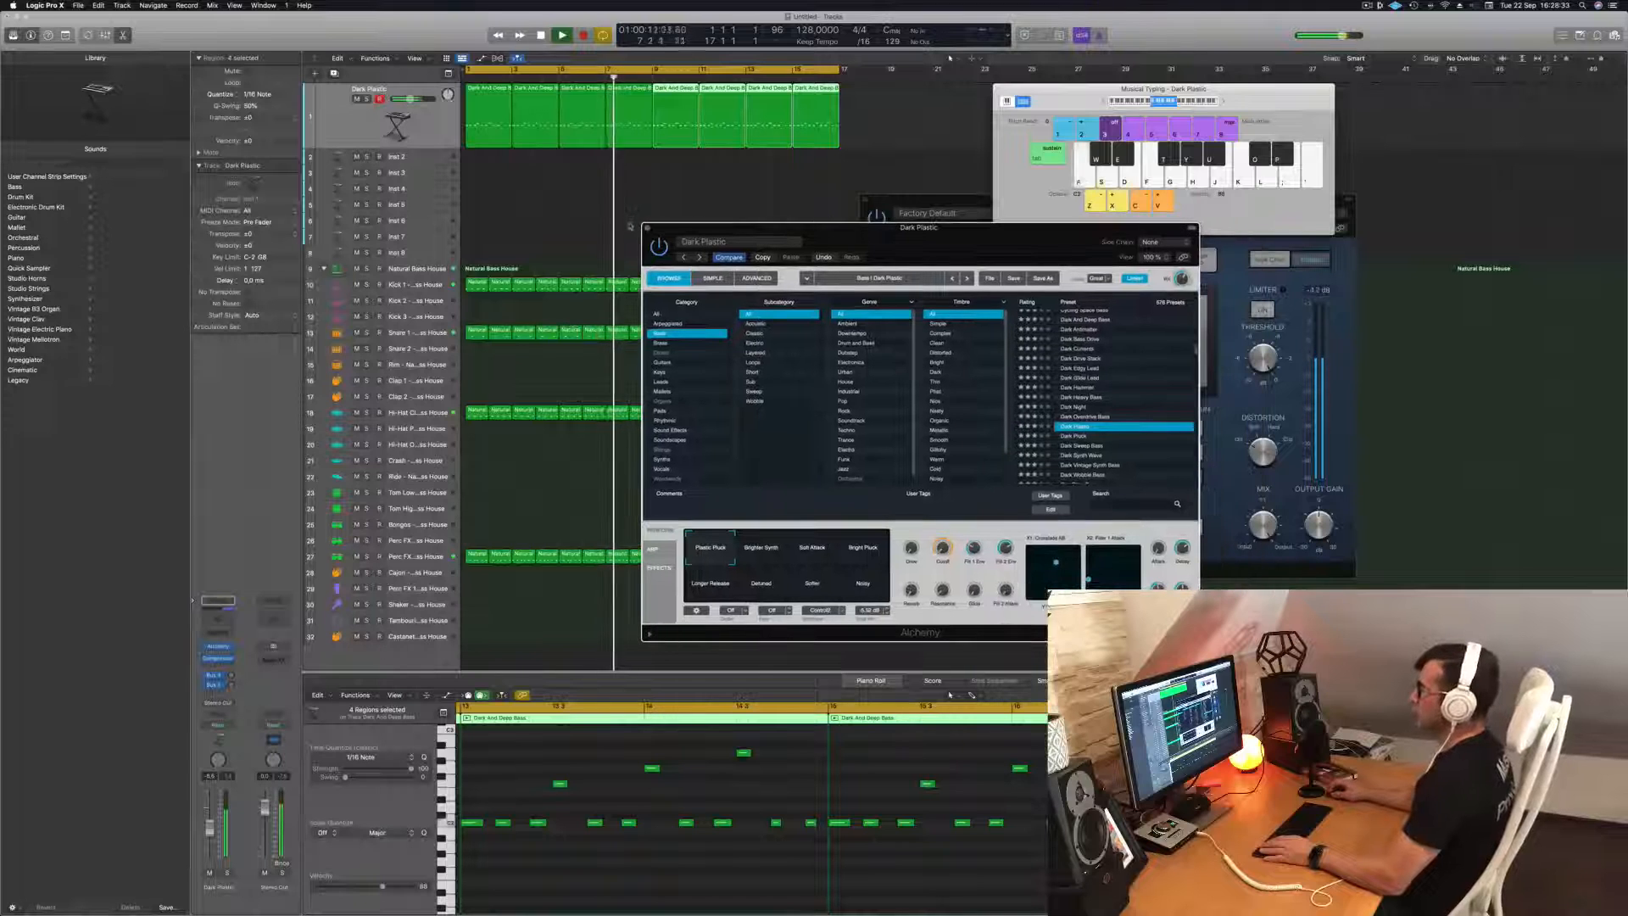
click(647, 229)
drag(949, 202, 1089, 257)
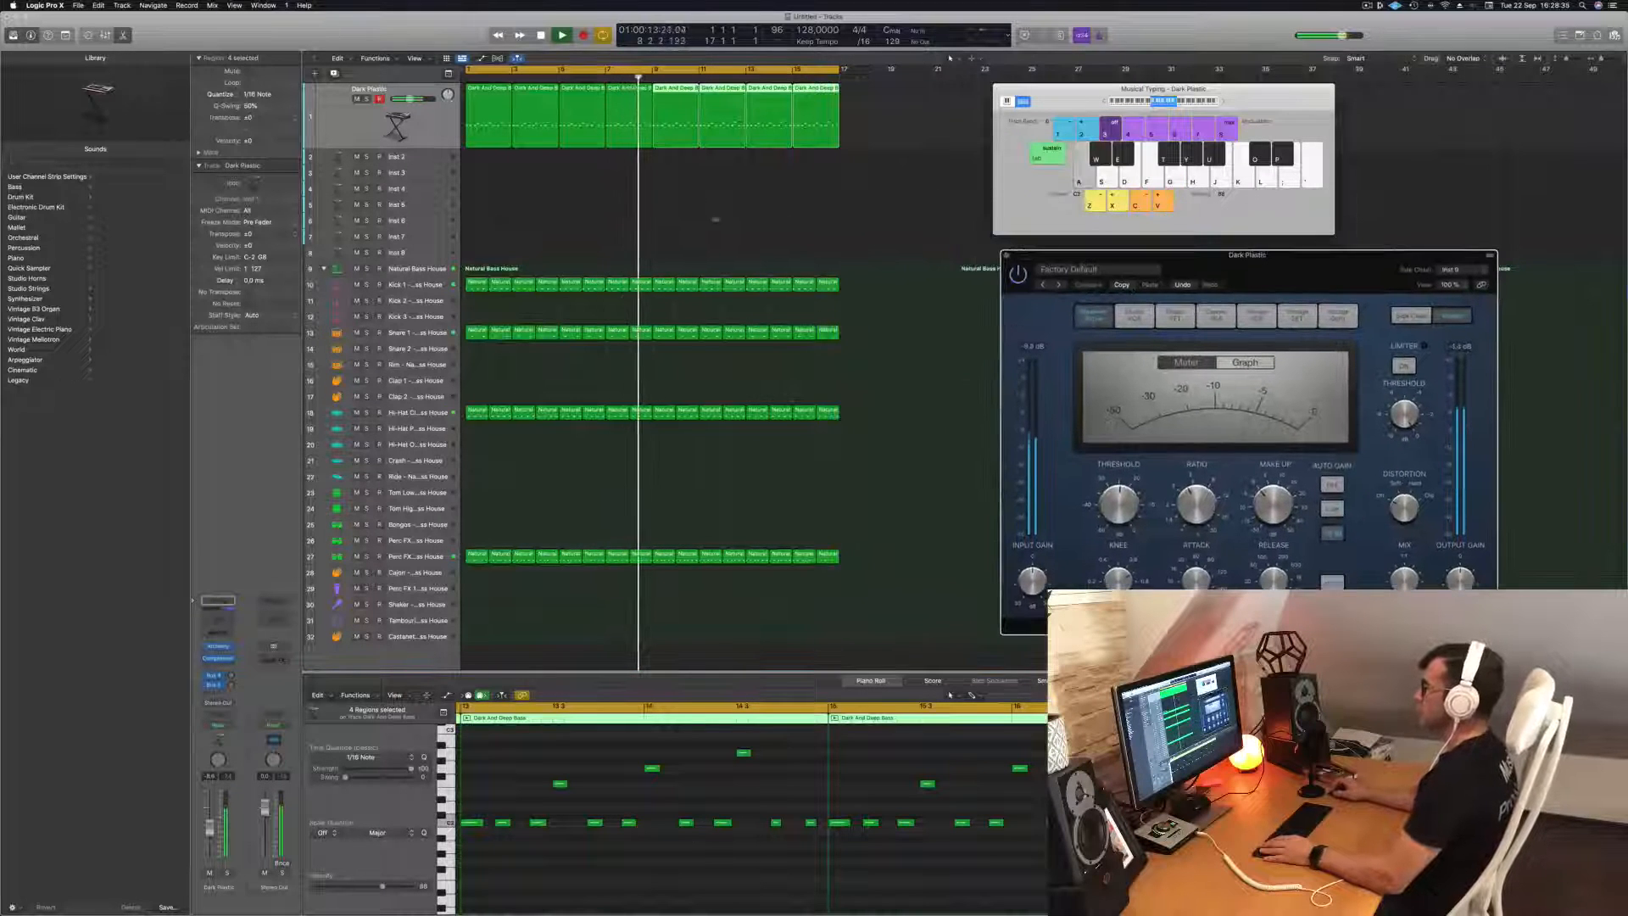
click(715, 218)
click(419, 130)
key(Return)
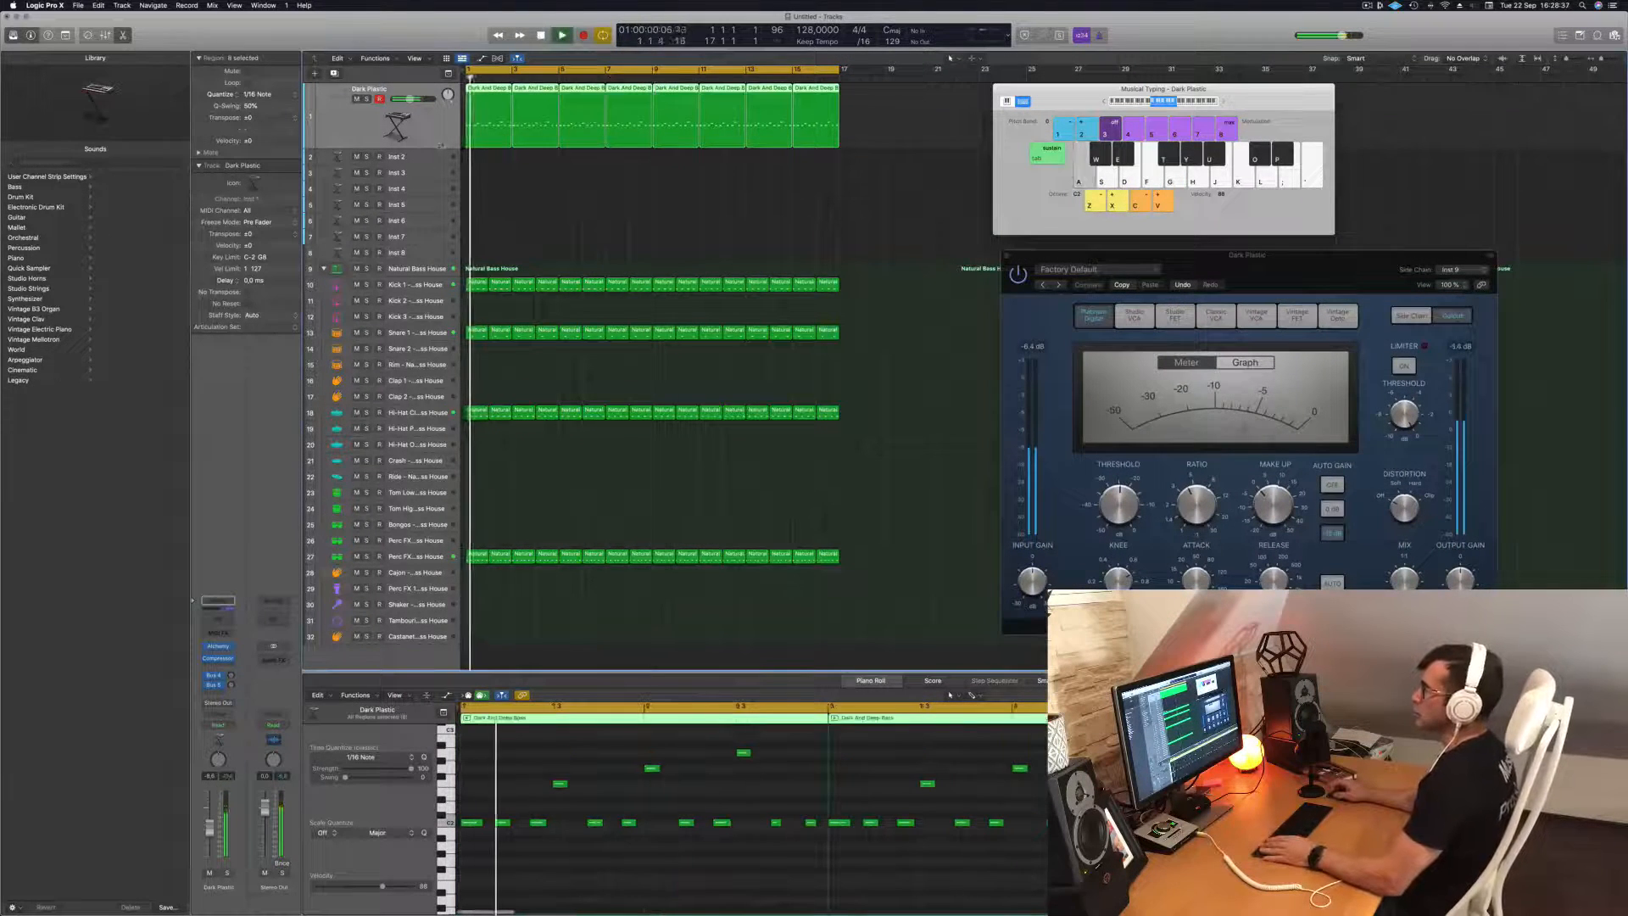
Enlarge the Inst 2 track and open its Alchemy synth.
click(405, 157)
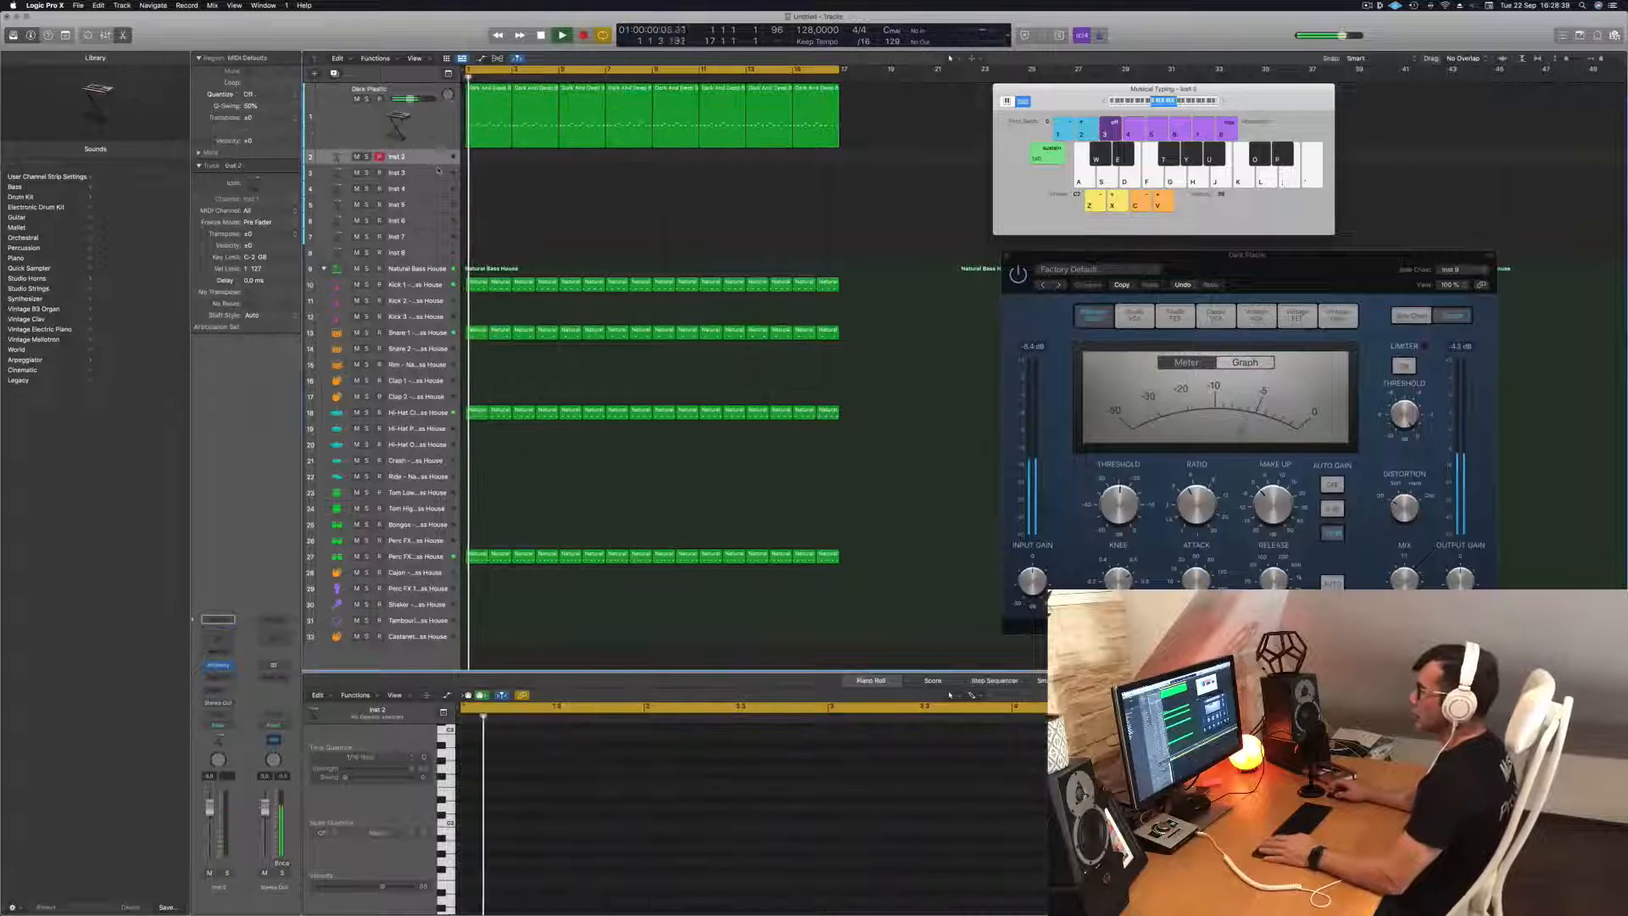
drag(431, 164, 431, 209)
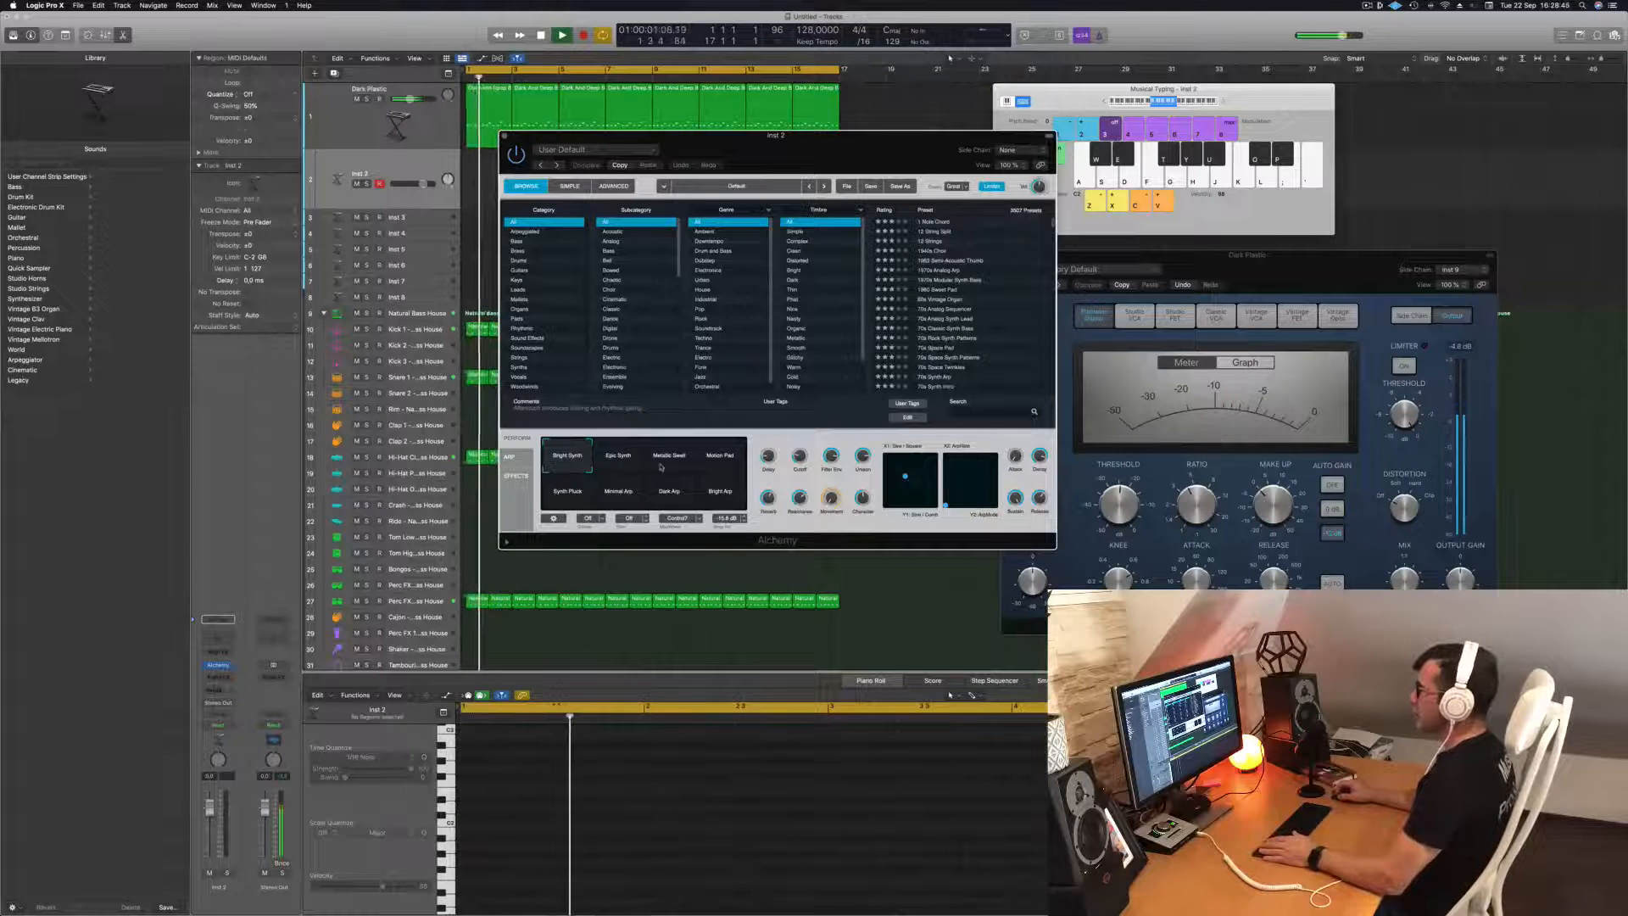
Reopen Alchemy on the bass track and choose the Soft Attack variation of Dark Plastic.
click(355, 137)
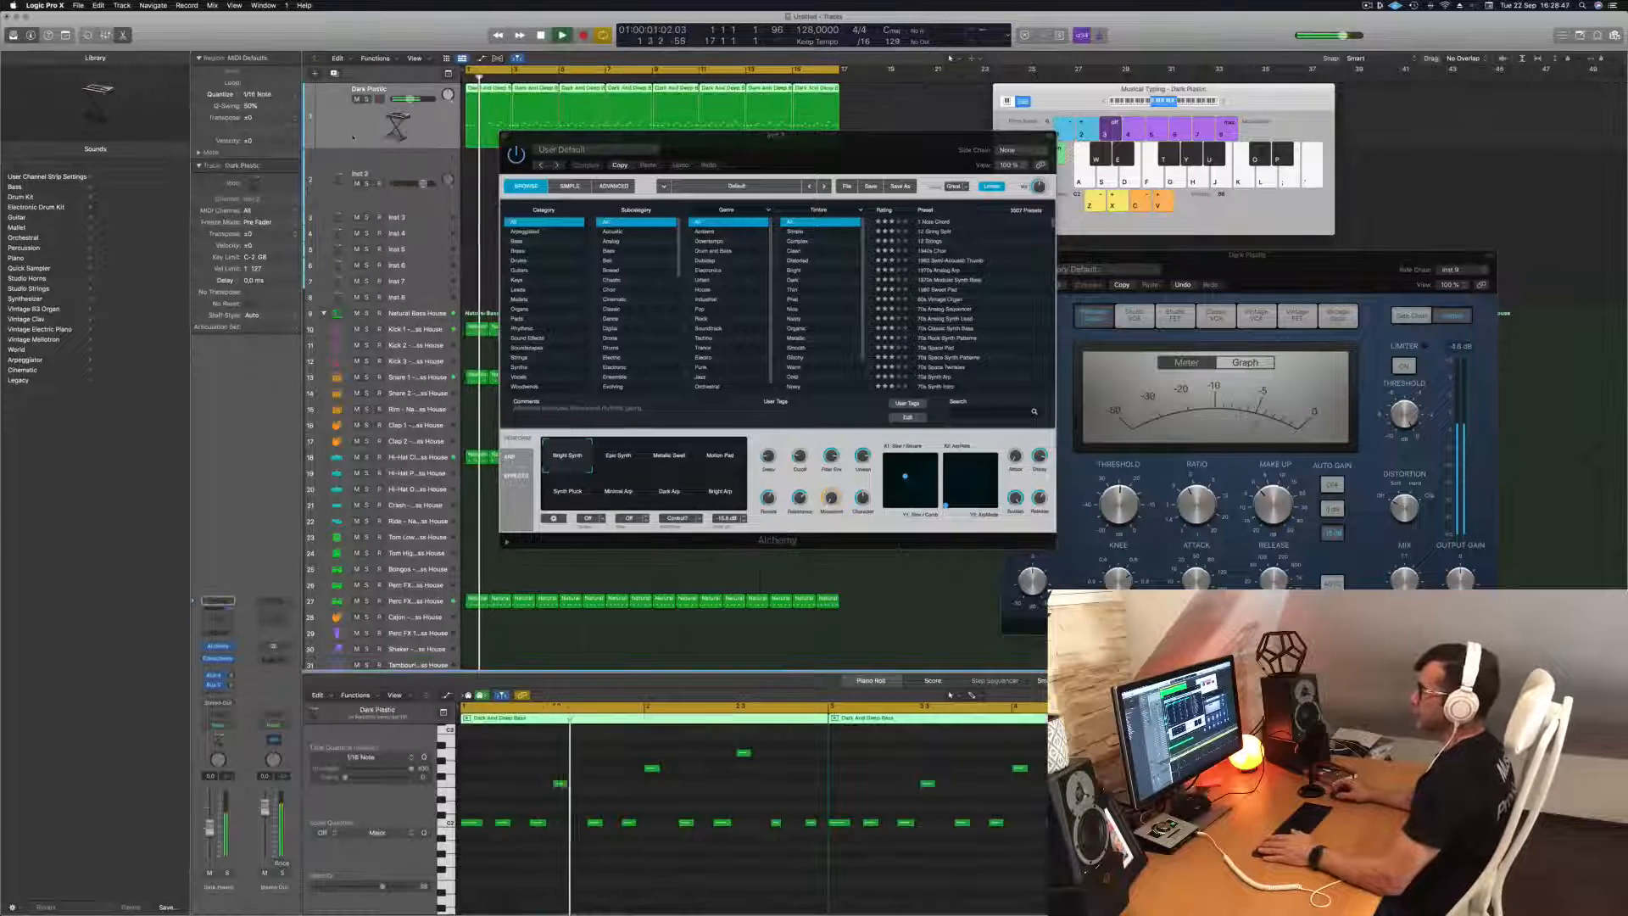
click(218, 646)
click(812, 548)
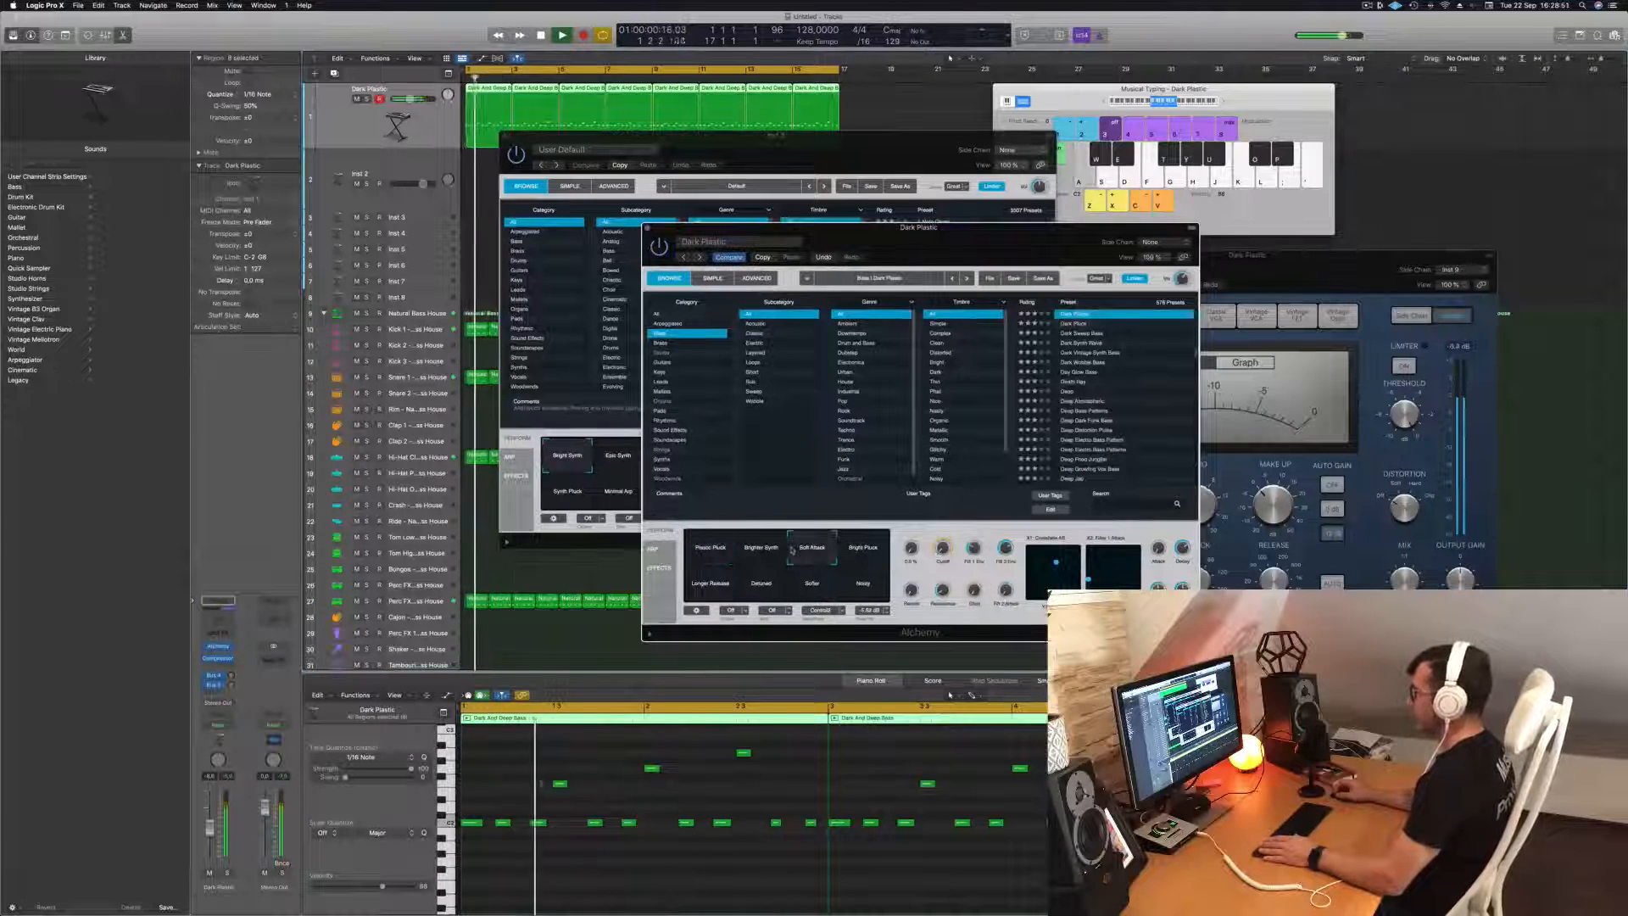
Close the Alchemy windows of both the bass track and Inst 2, and clear the region selection.
drag(931, 230, 1005, 217)
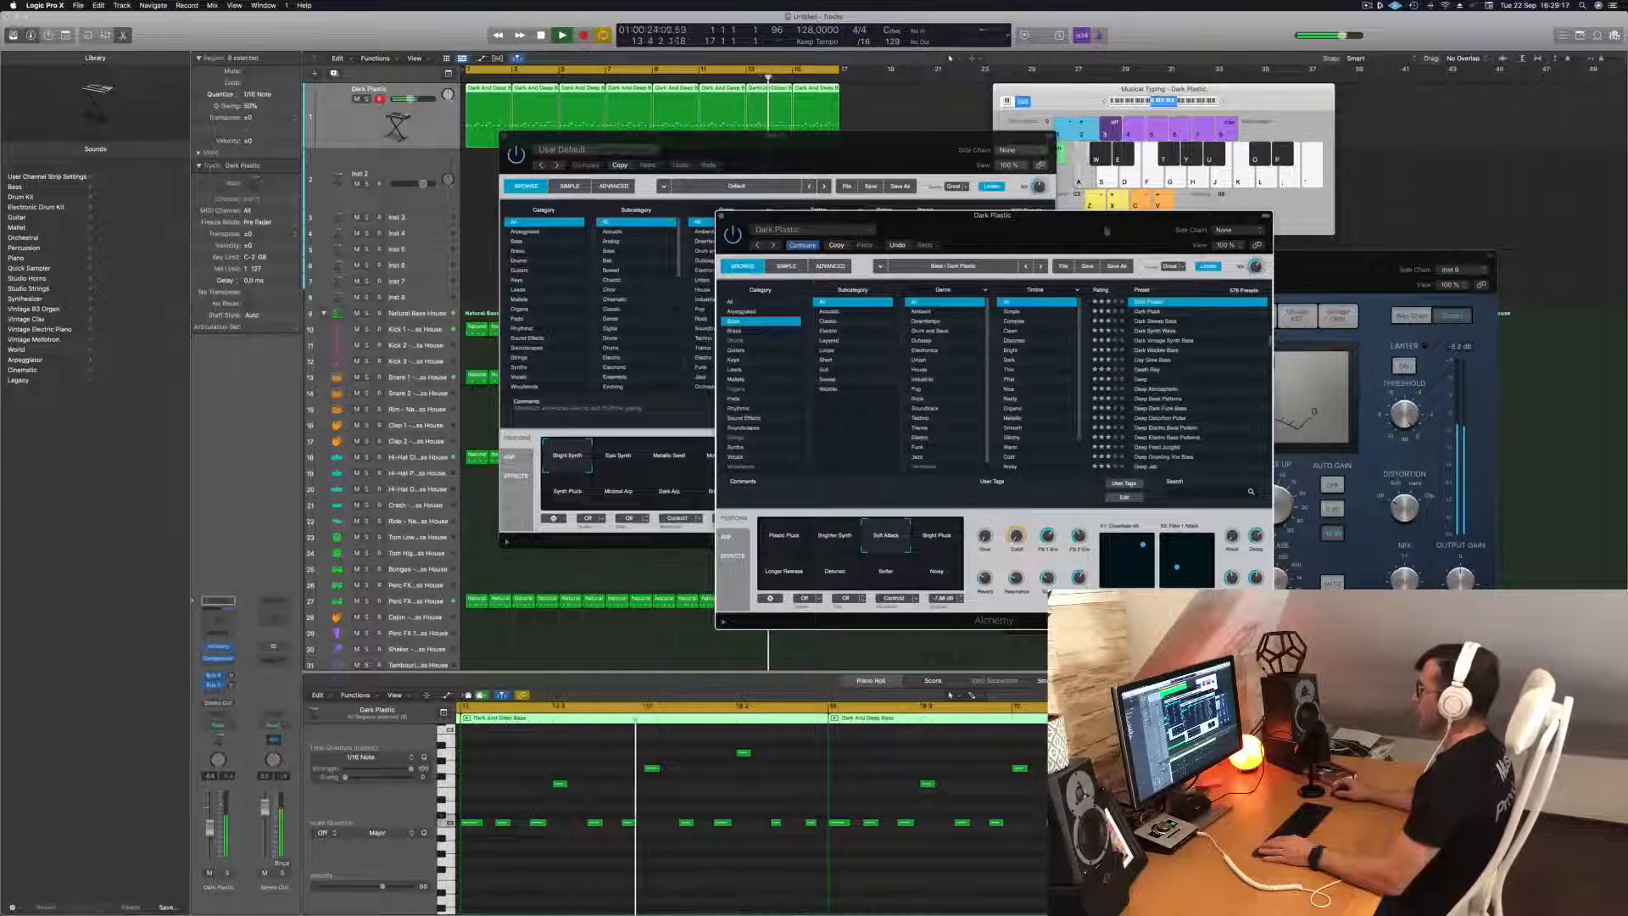
drag(1106, 231, 1193, 216)
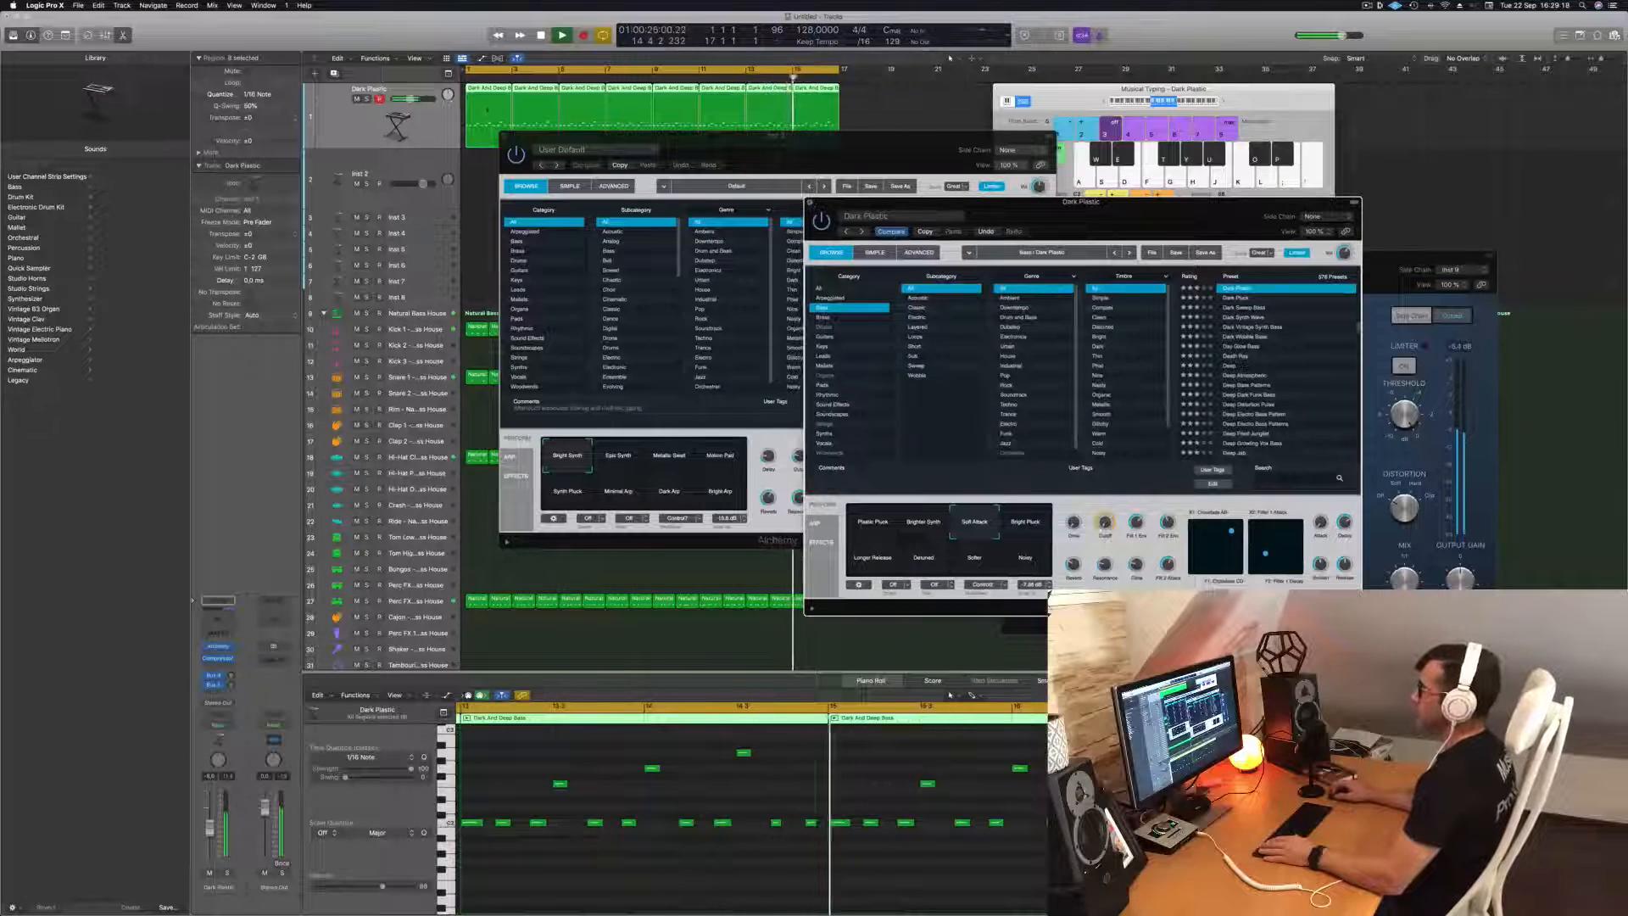
click(810, 202)
click(504, 136)
click(539, 202)
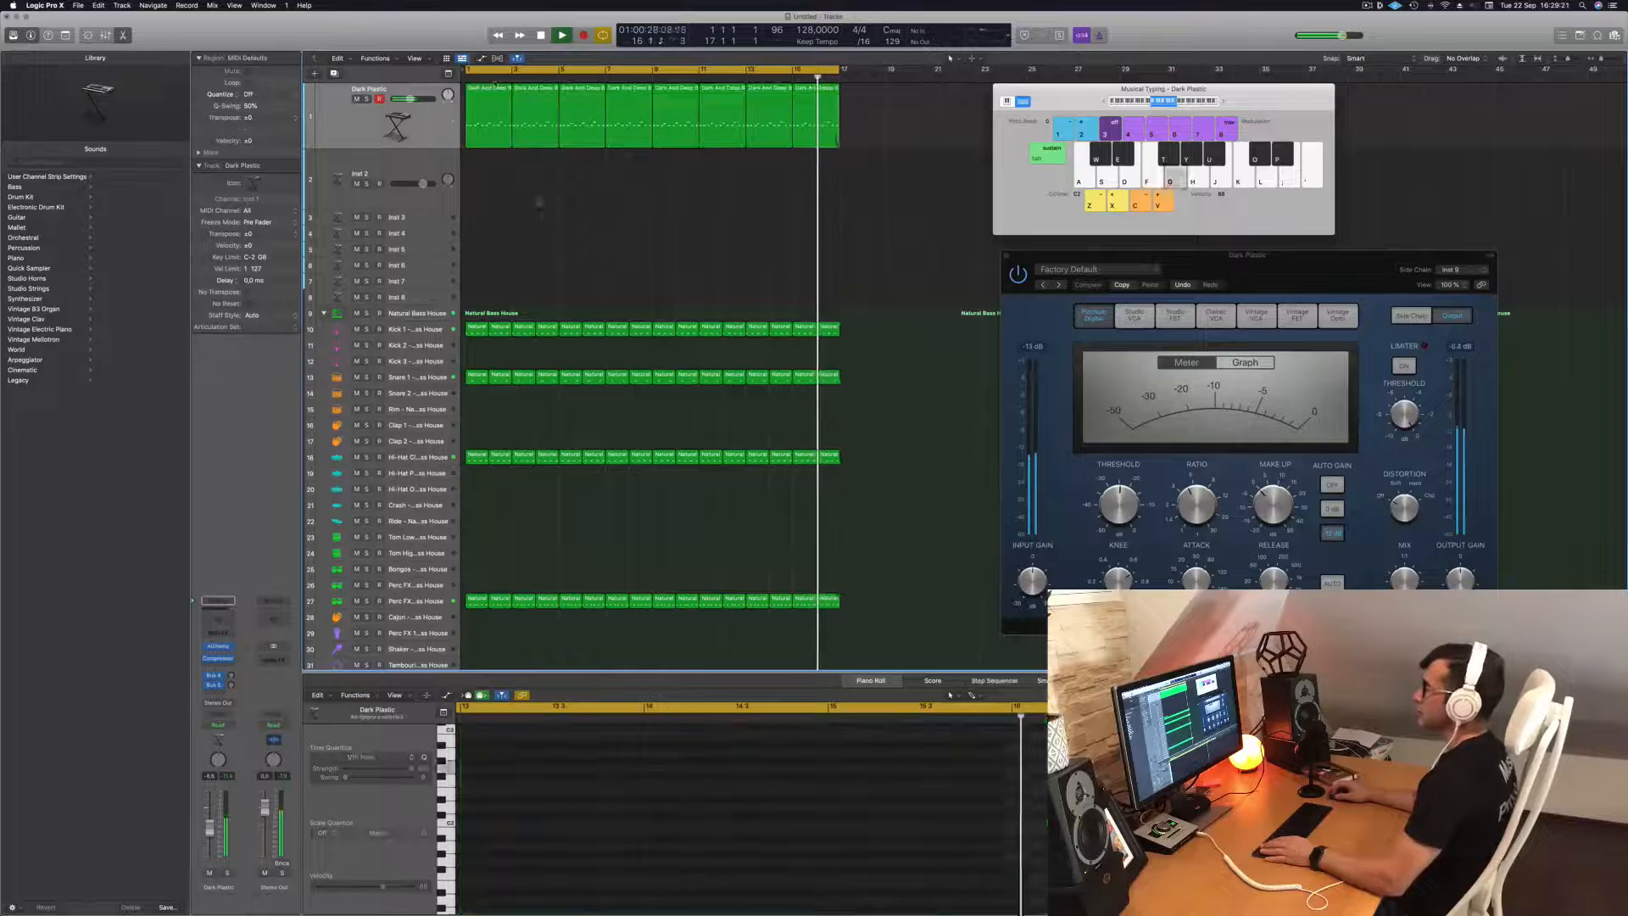
Copy the first two-bar bass region to bar 1 of the Inst 2 track.
click(422, 139)
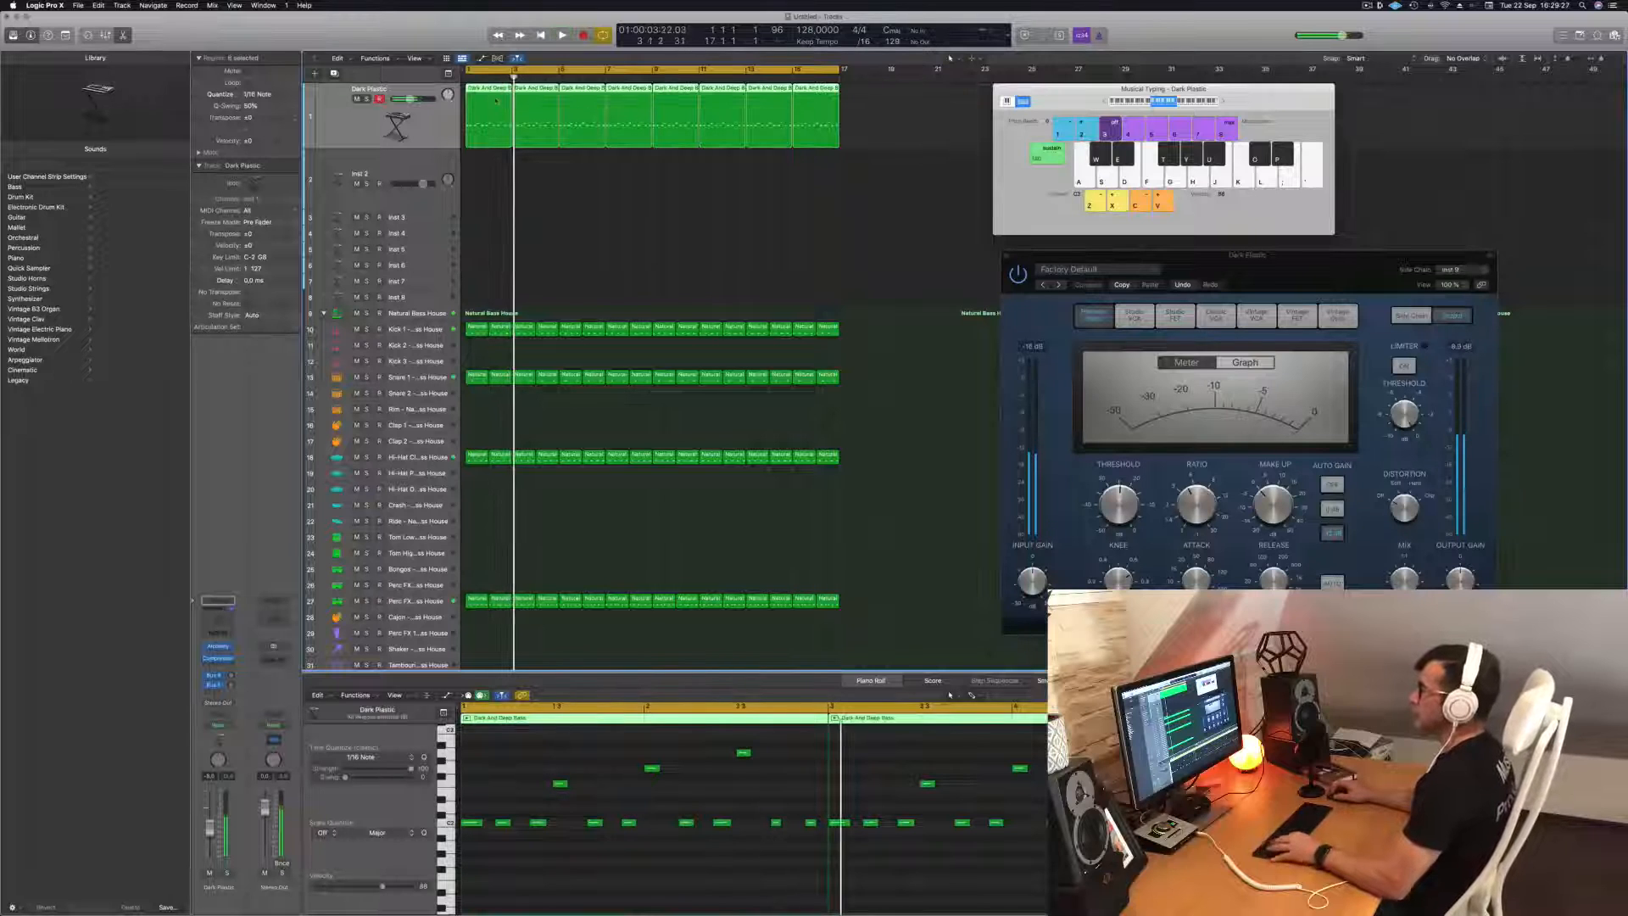
click(507, 182)
click(484, 110)
drag(484, 110, 481, 185)
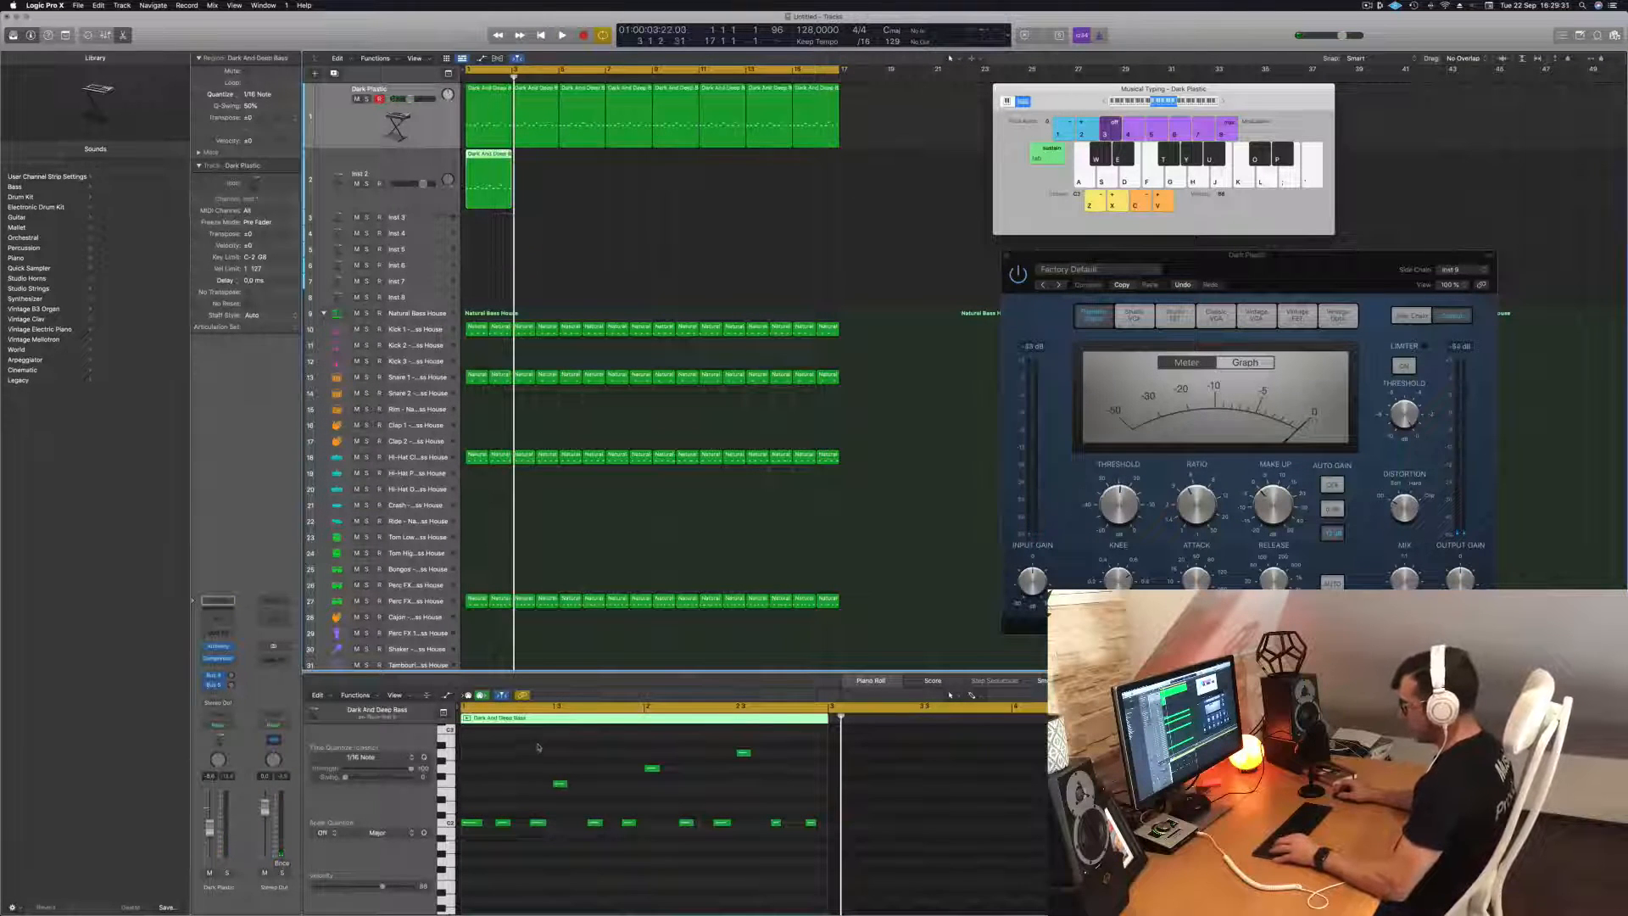
Delete the row of low bass notes from the Inst 2 region, keeping only the three higher notes.
drag(549, 745, 730, 791)
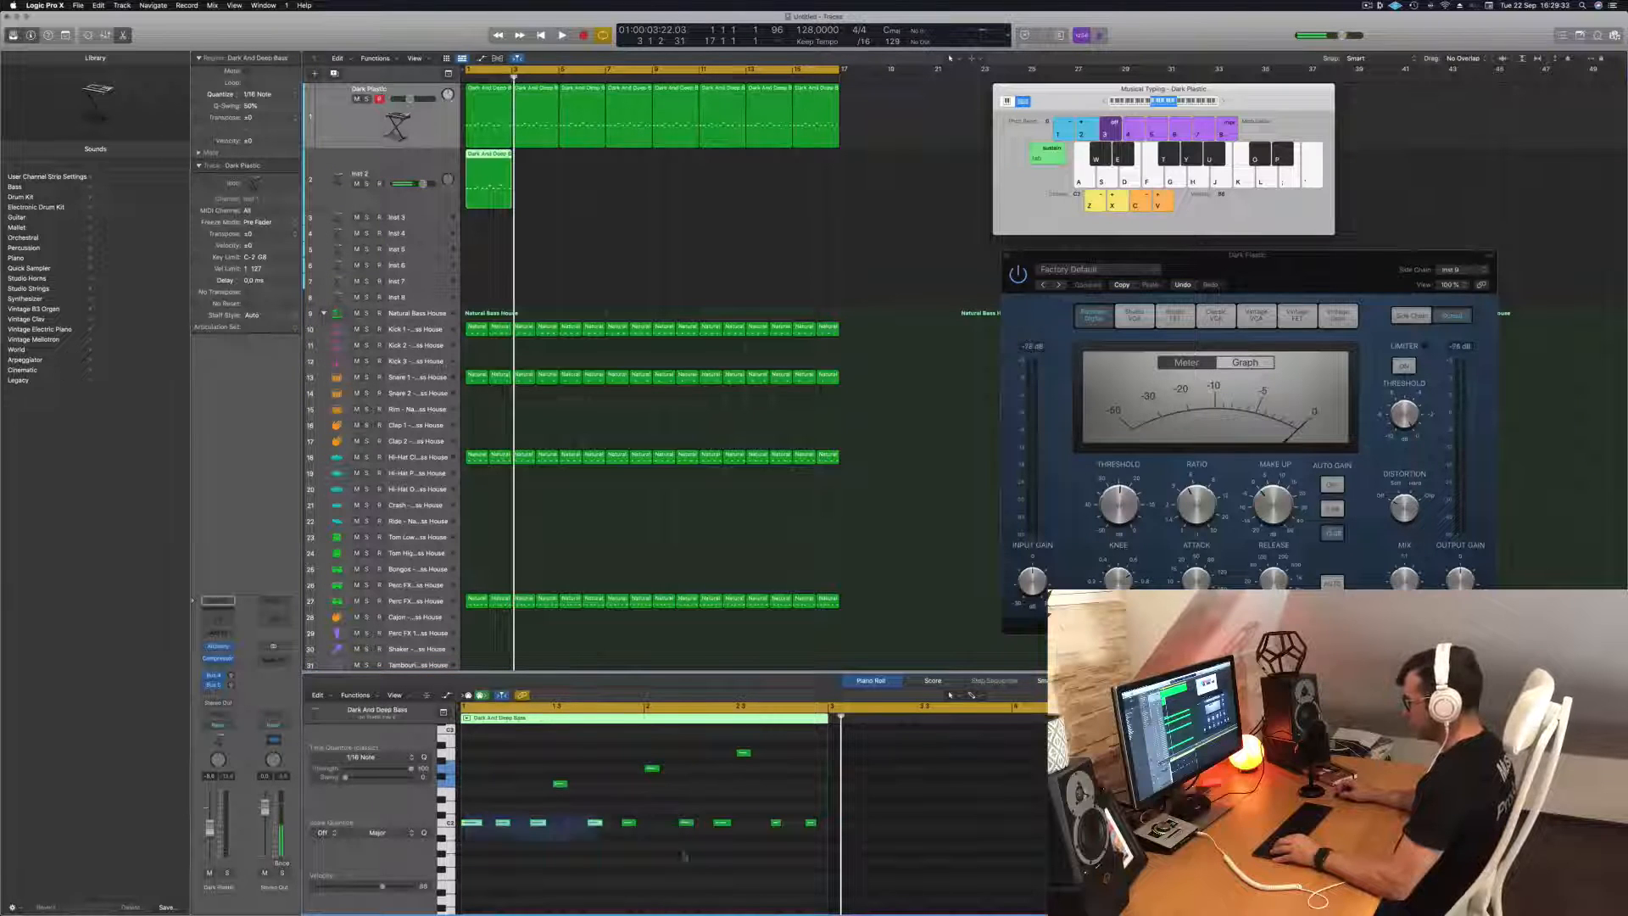
drag(685, 856, 833, 871)
key(Delete)
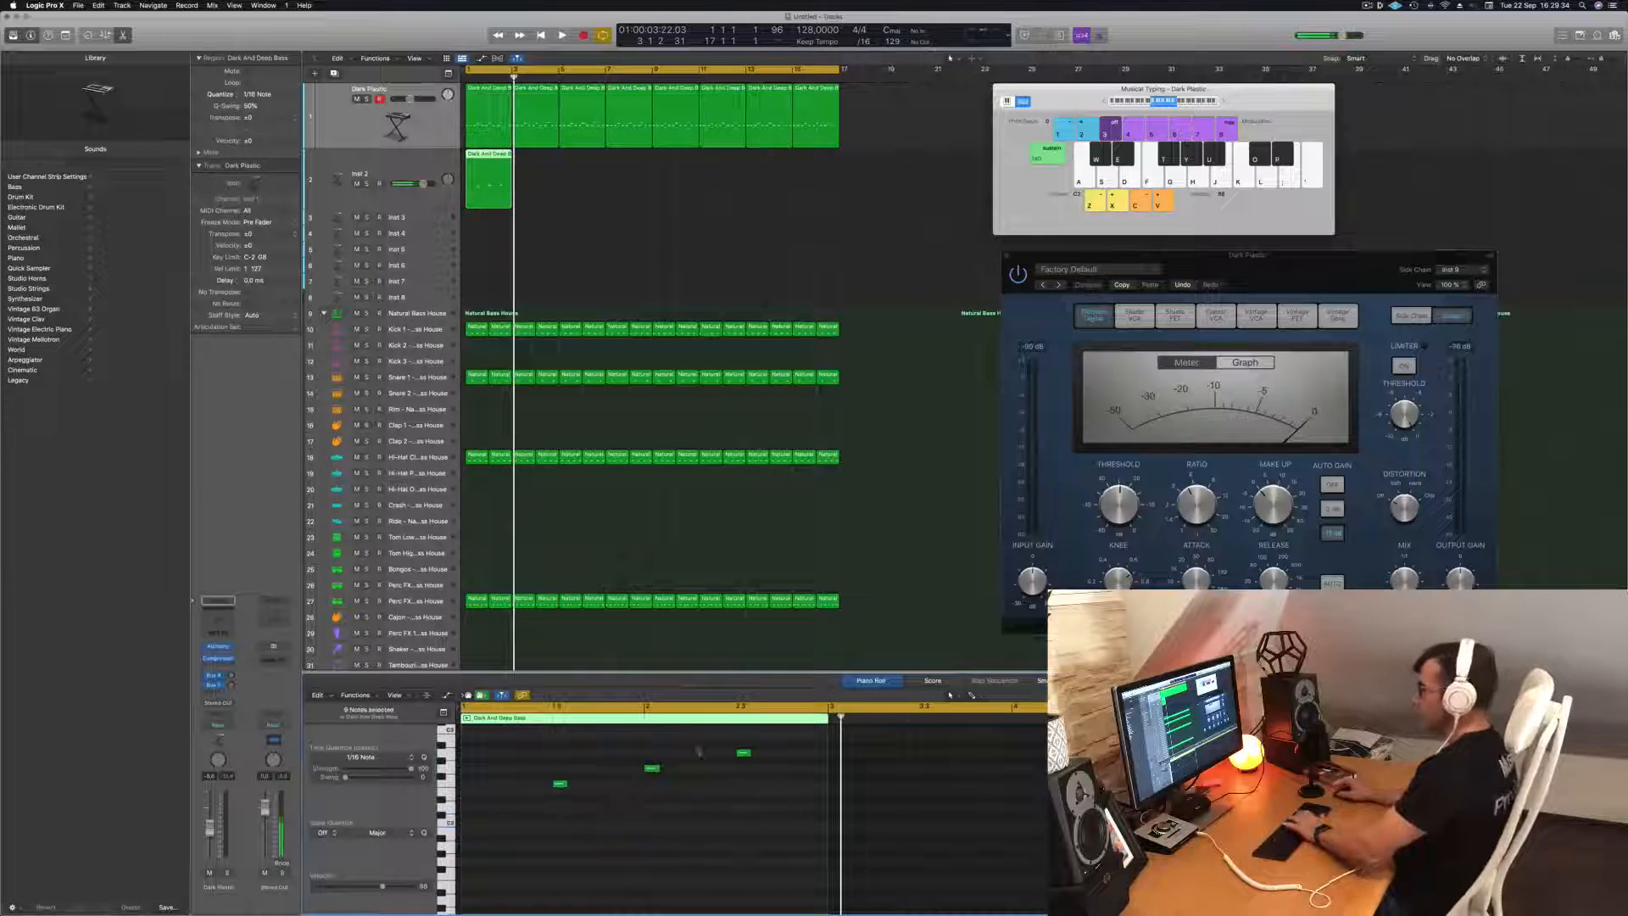
Add a send to Bus 4 (Aux 4) on the Inst 2 track while playing the project back.
click(411, 166)
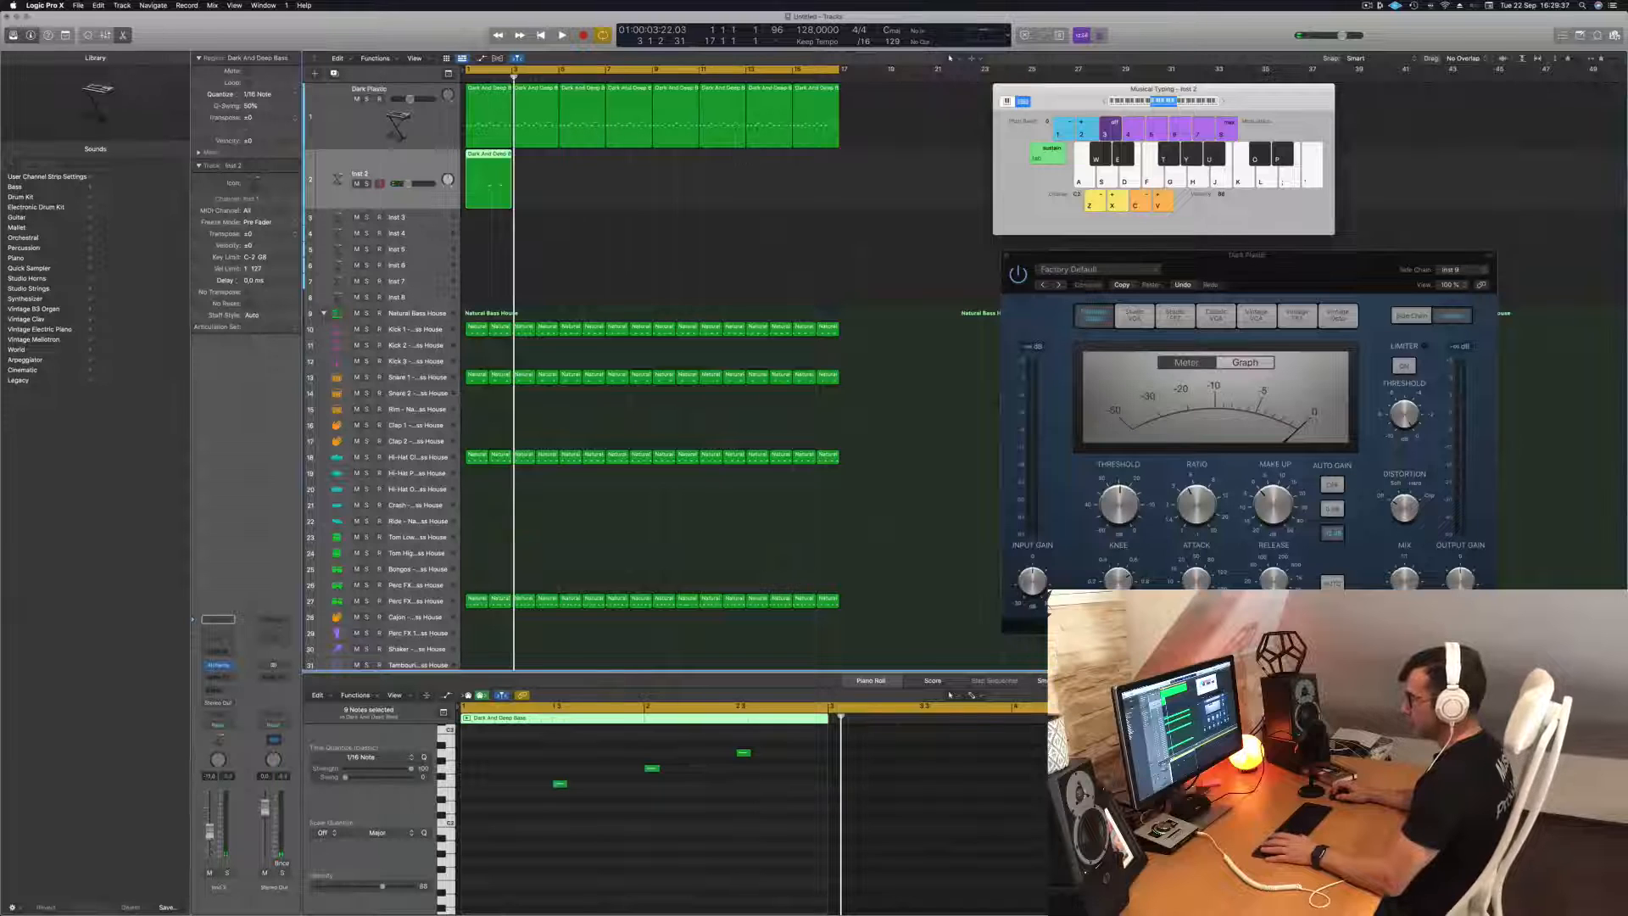
key(space)
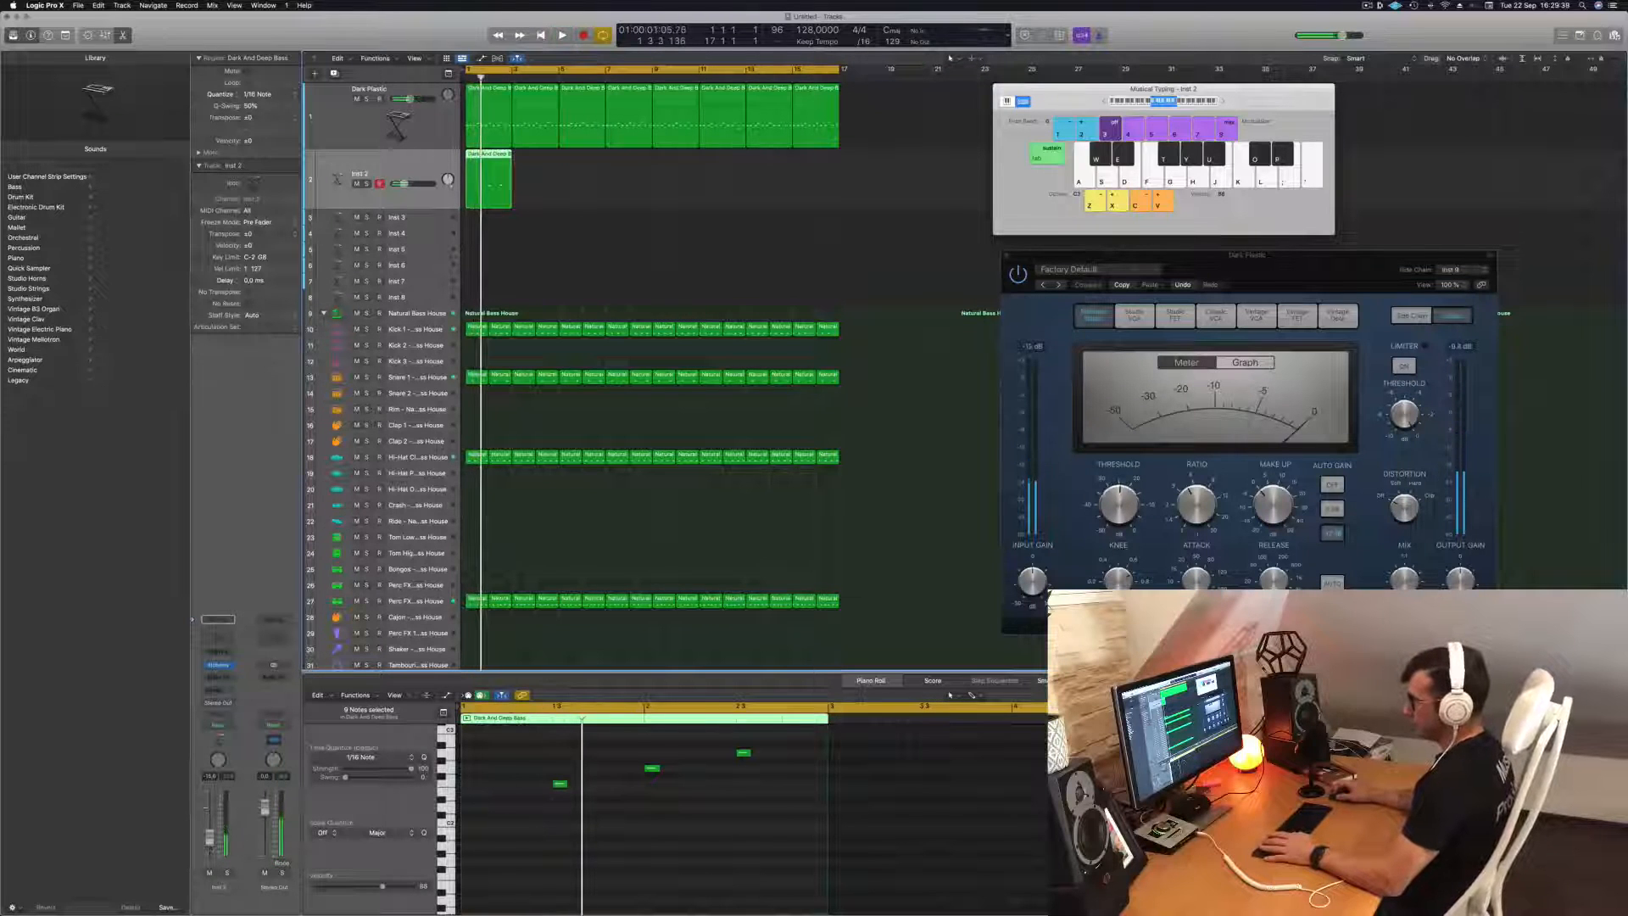
click(217, 689)
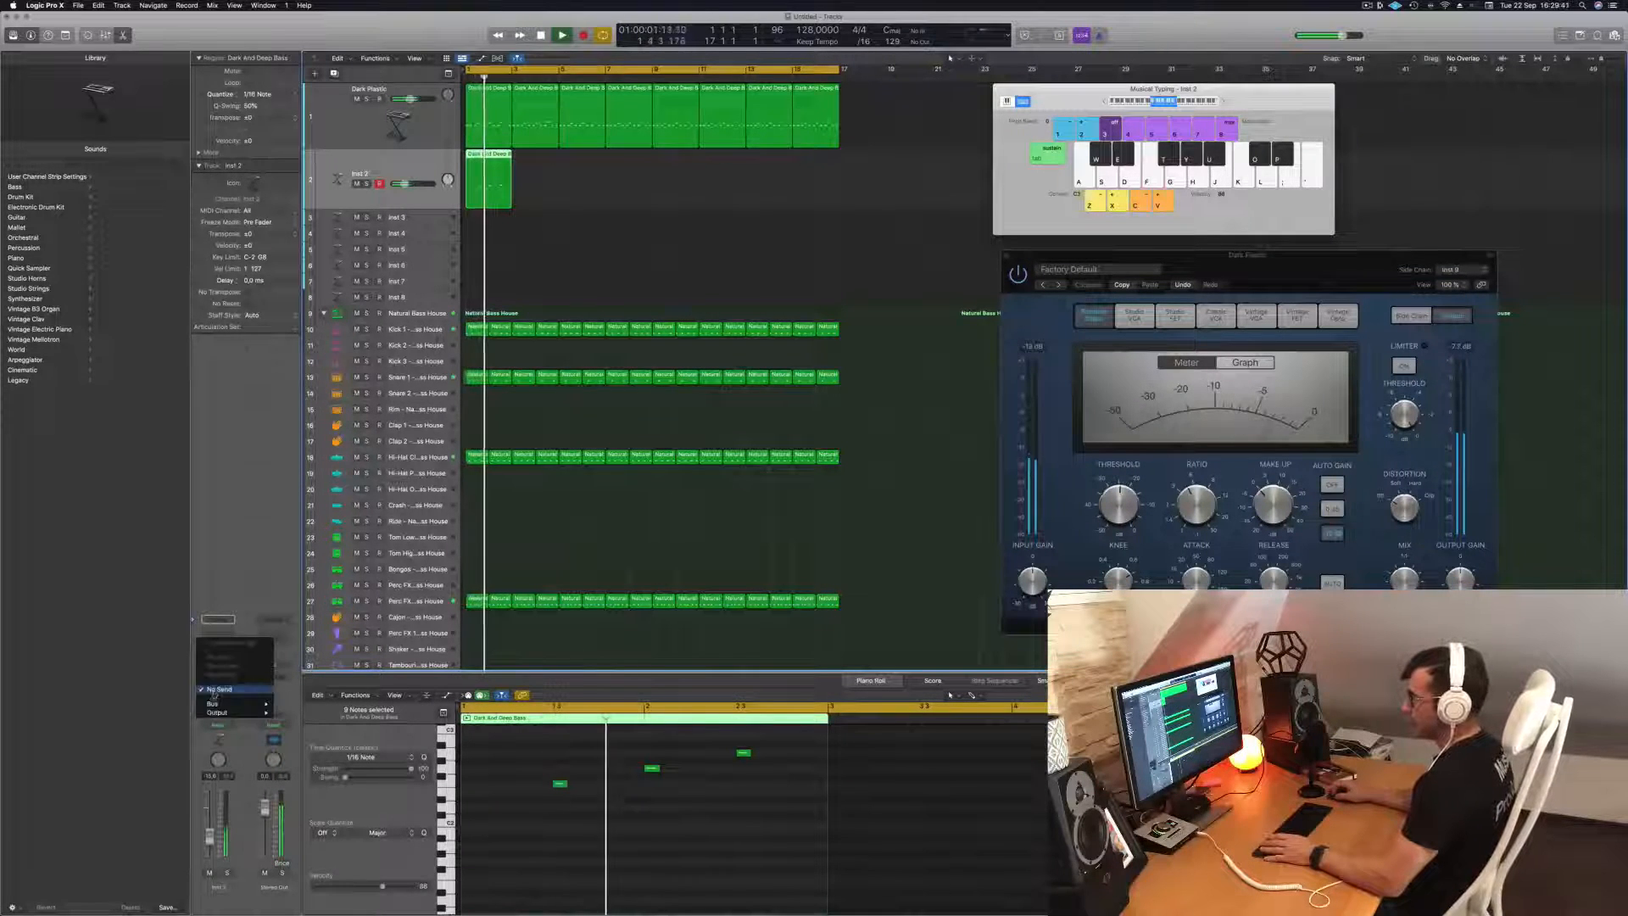
mouse_move(217, 704)
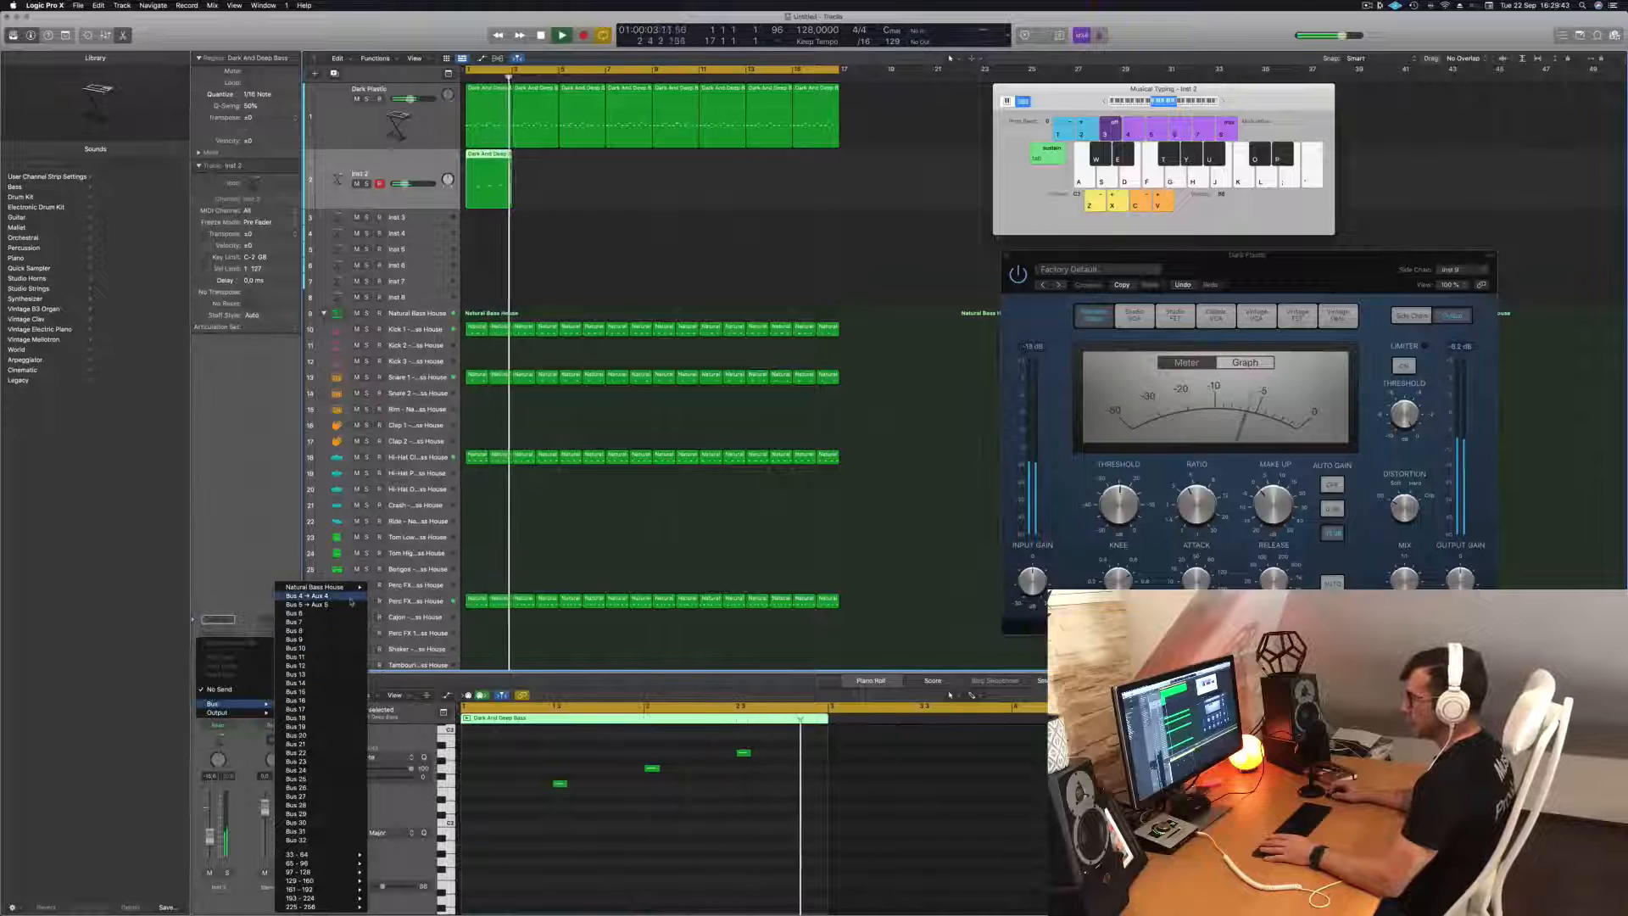
click(350, 598)
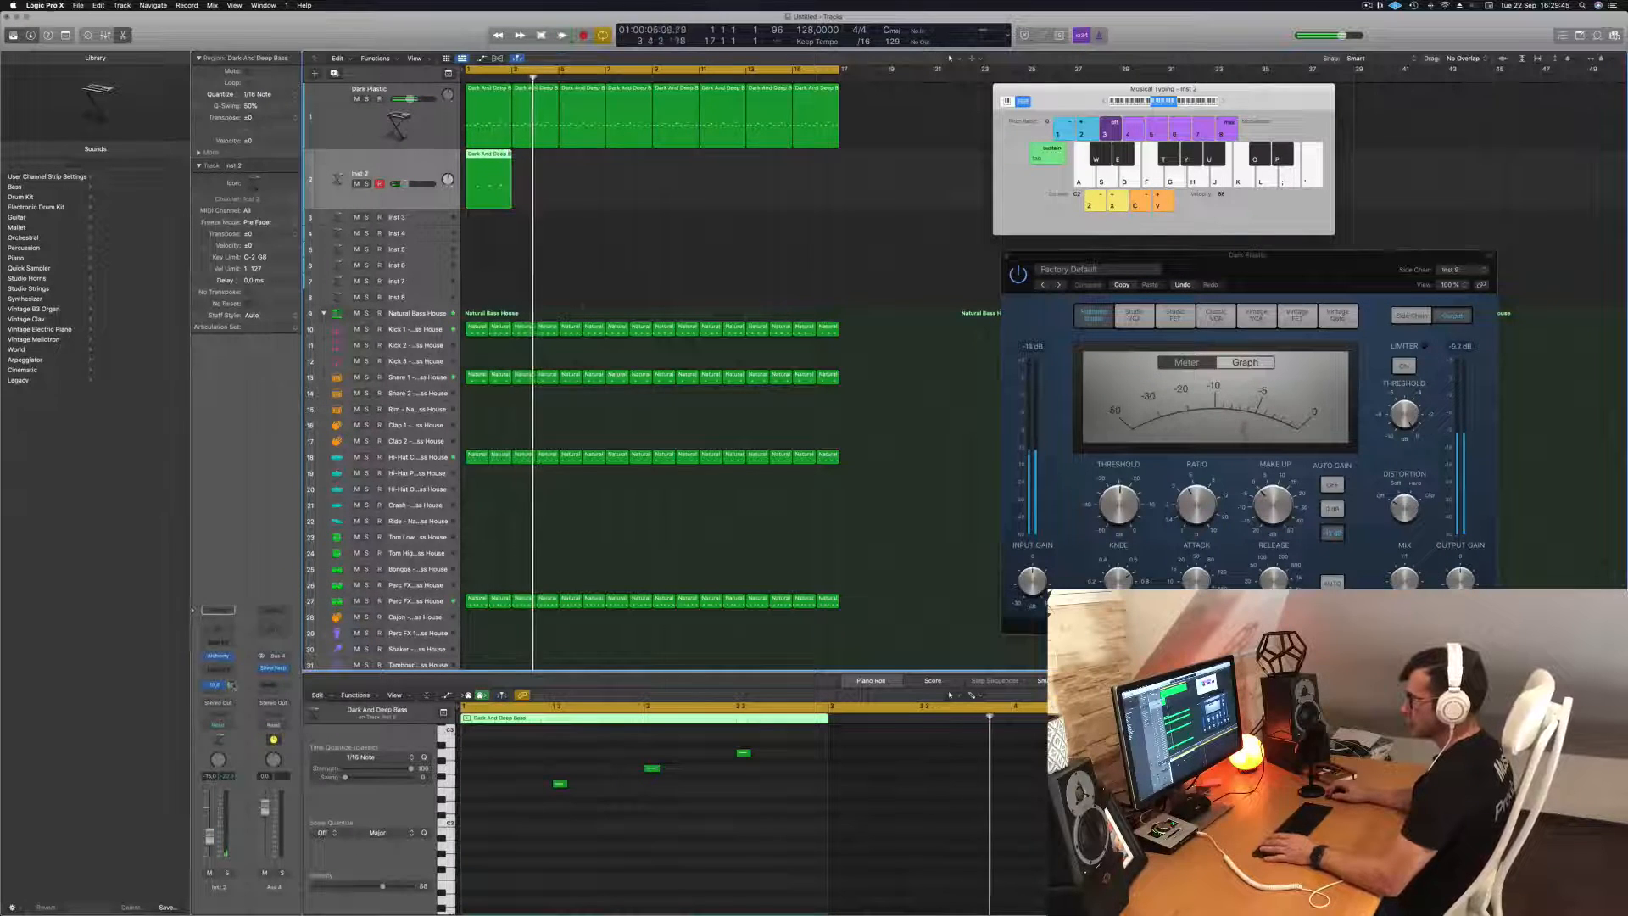
key(space)
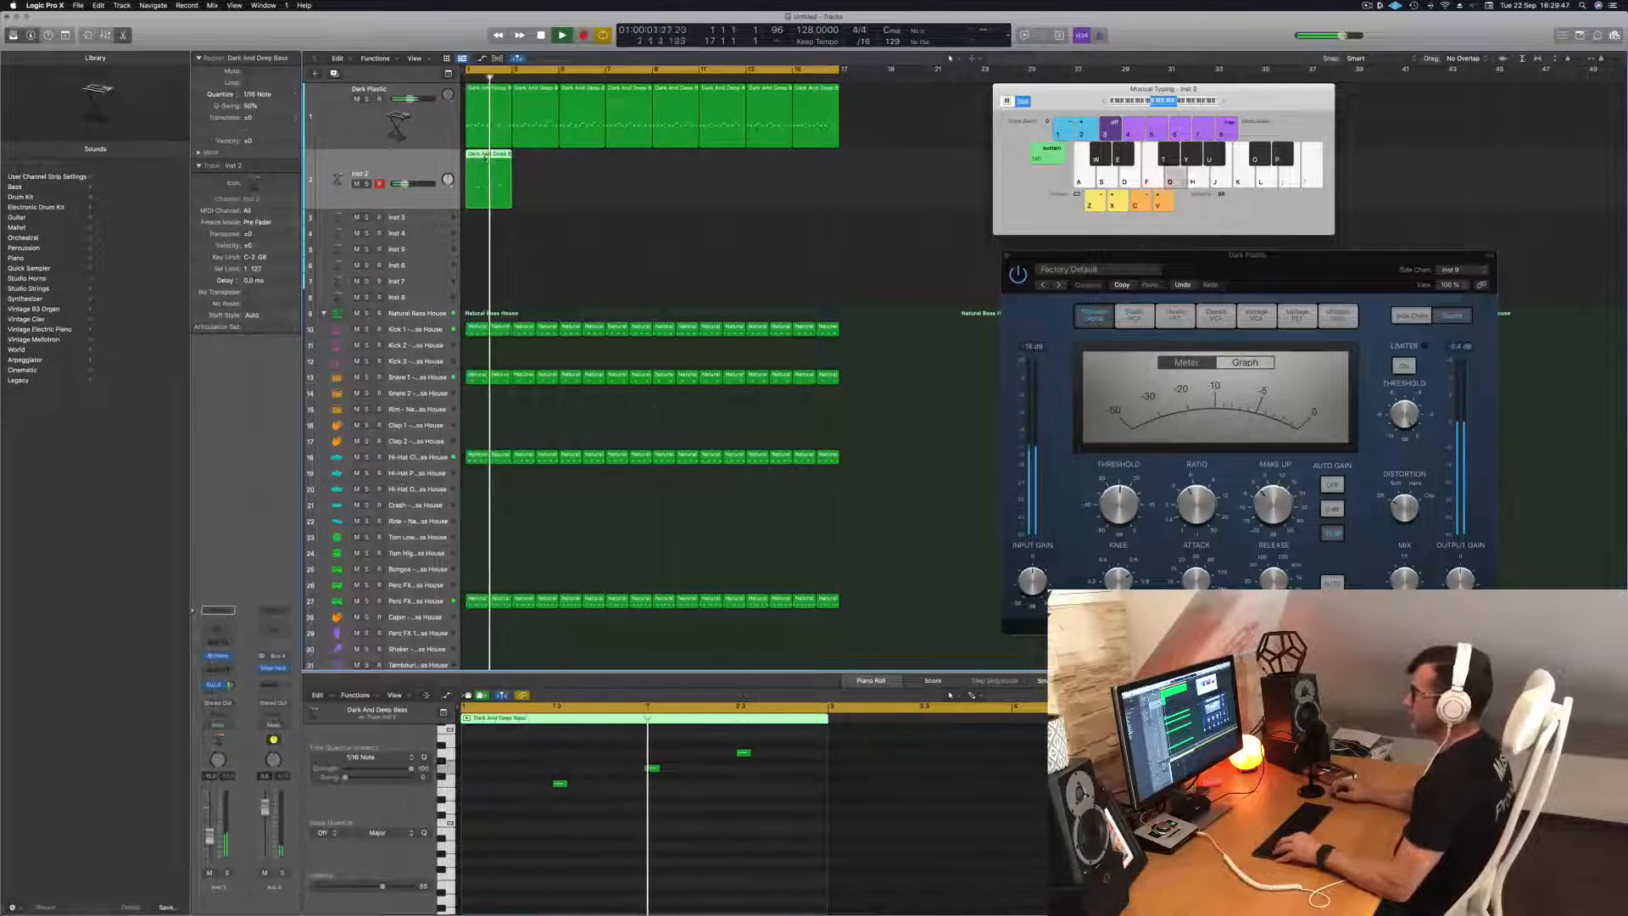
Copy the two-bar Inst 2 region repeatedly until it fills all 16 bars, and play from the start.
drag(485, 157, 538, 165)
drag(573, 183, 673, 174)
click(673, 170)
key(Return)
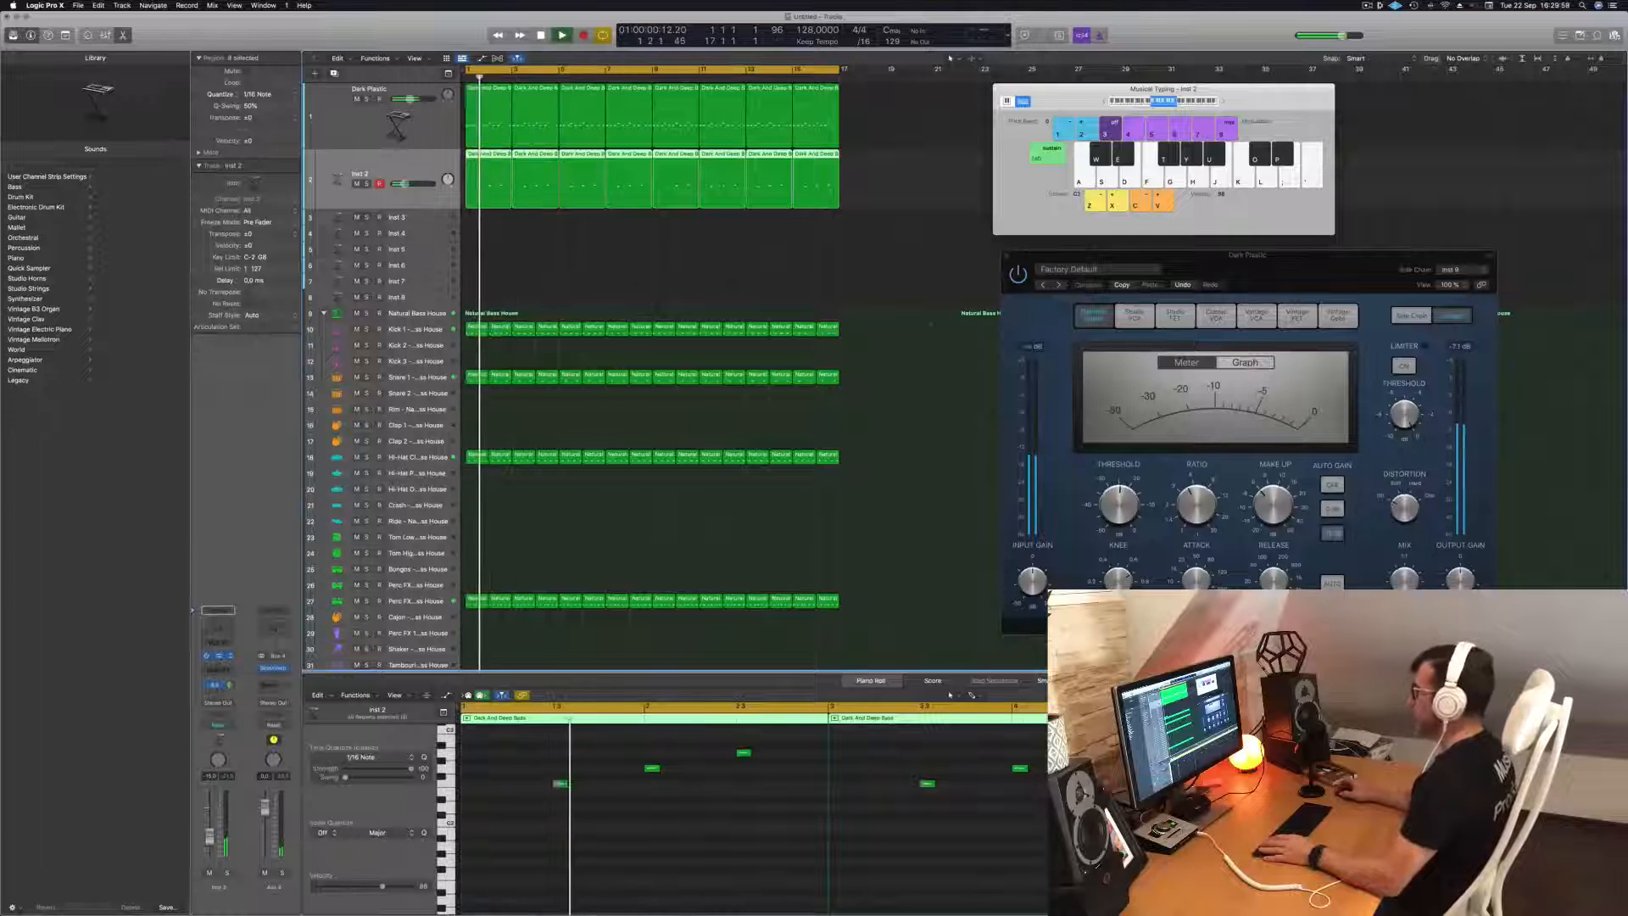
Open Alchemy on the Inst 2 track and audition presets from the Keys category, including Aquatic Mallets.
click(219, 656)
drag(842, 149, 956, 199)
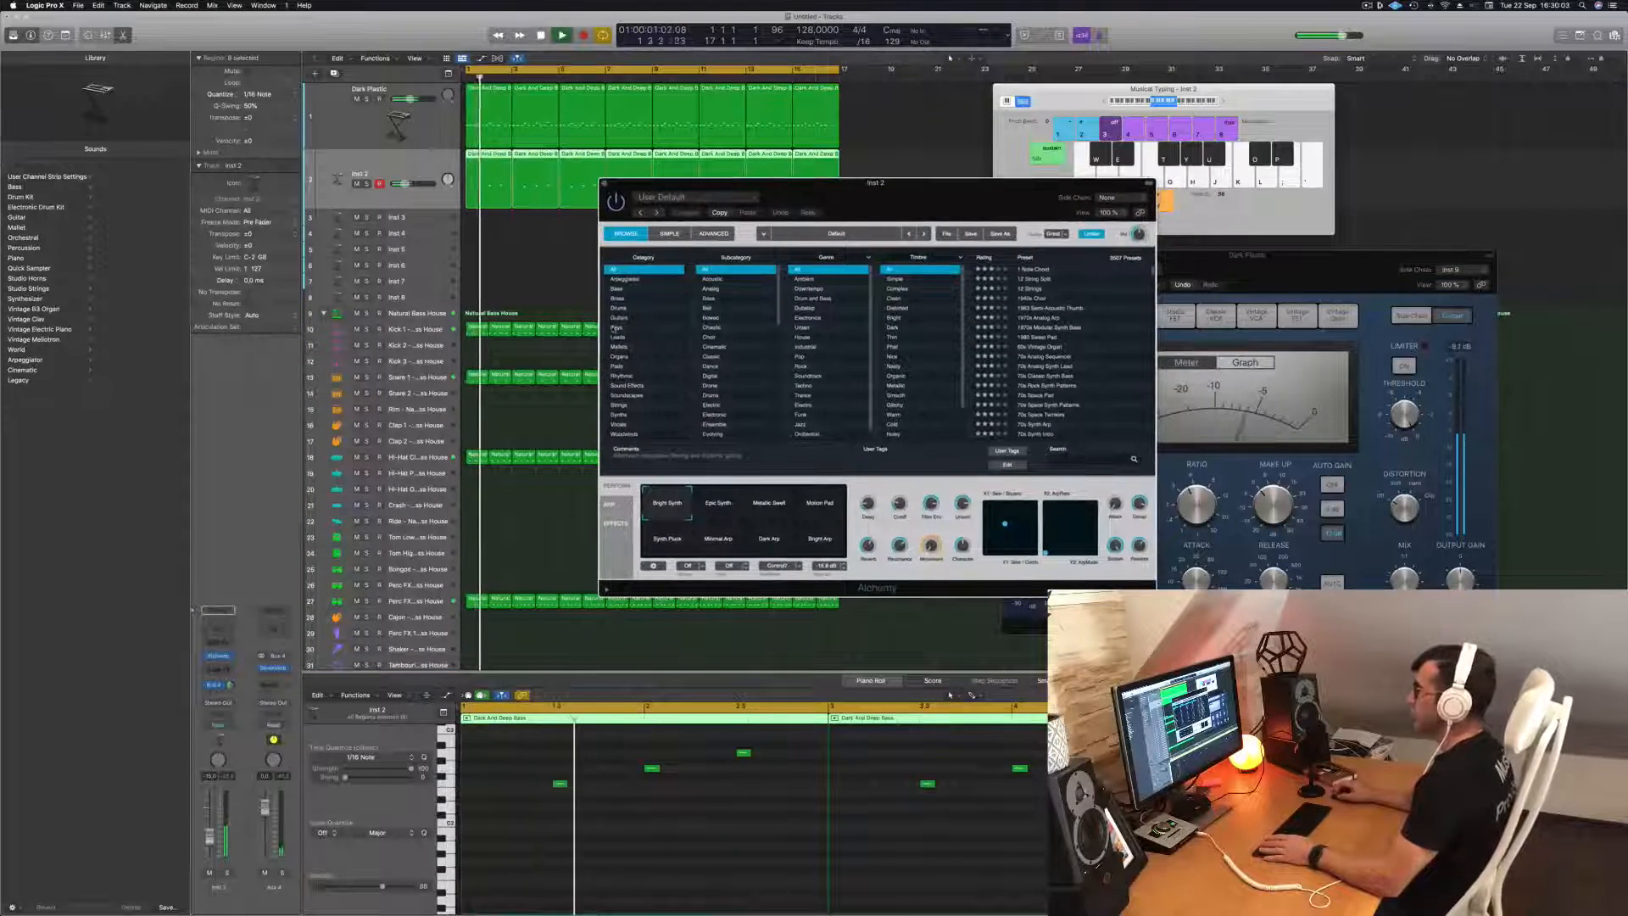
click(617, 328)
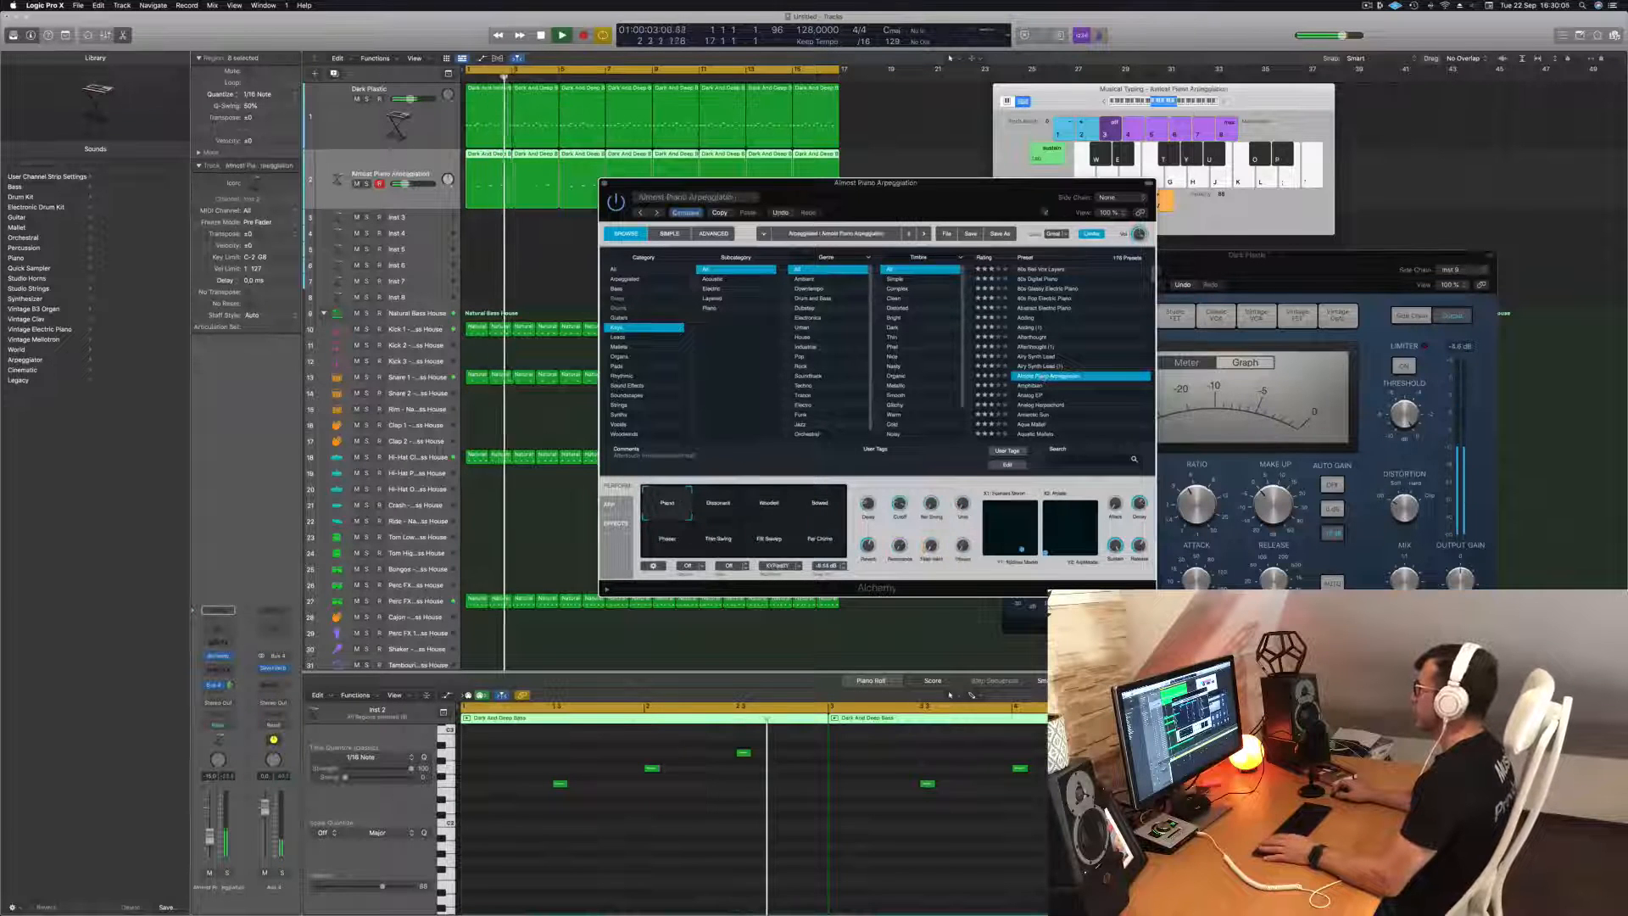
drag(992, 197, 1124, 157)
scroll(1206, 289, down, 5)
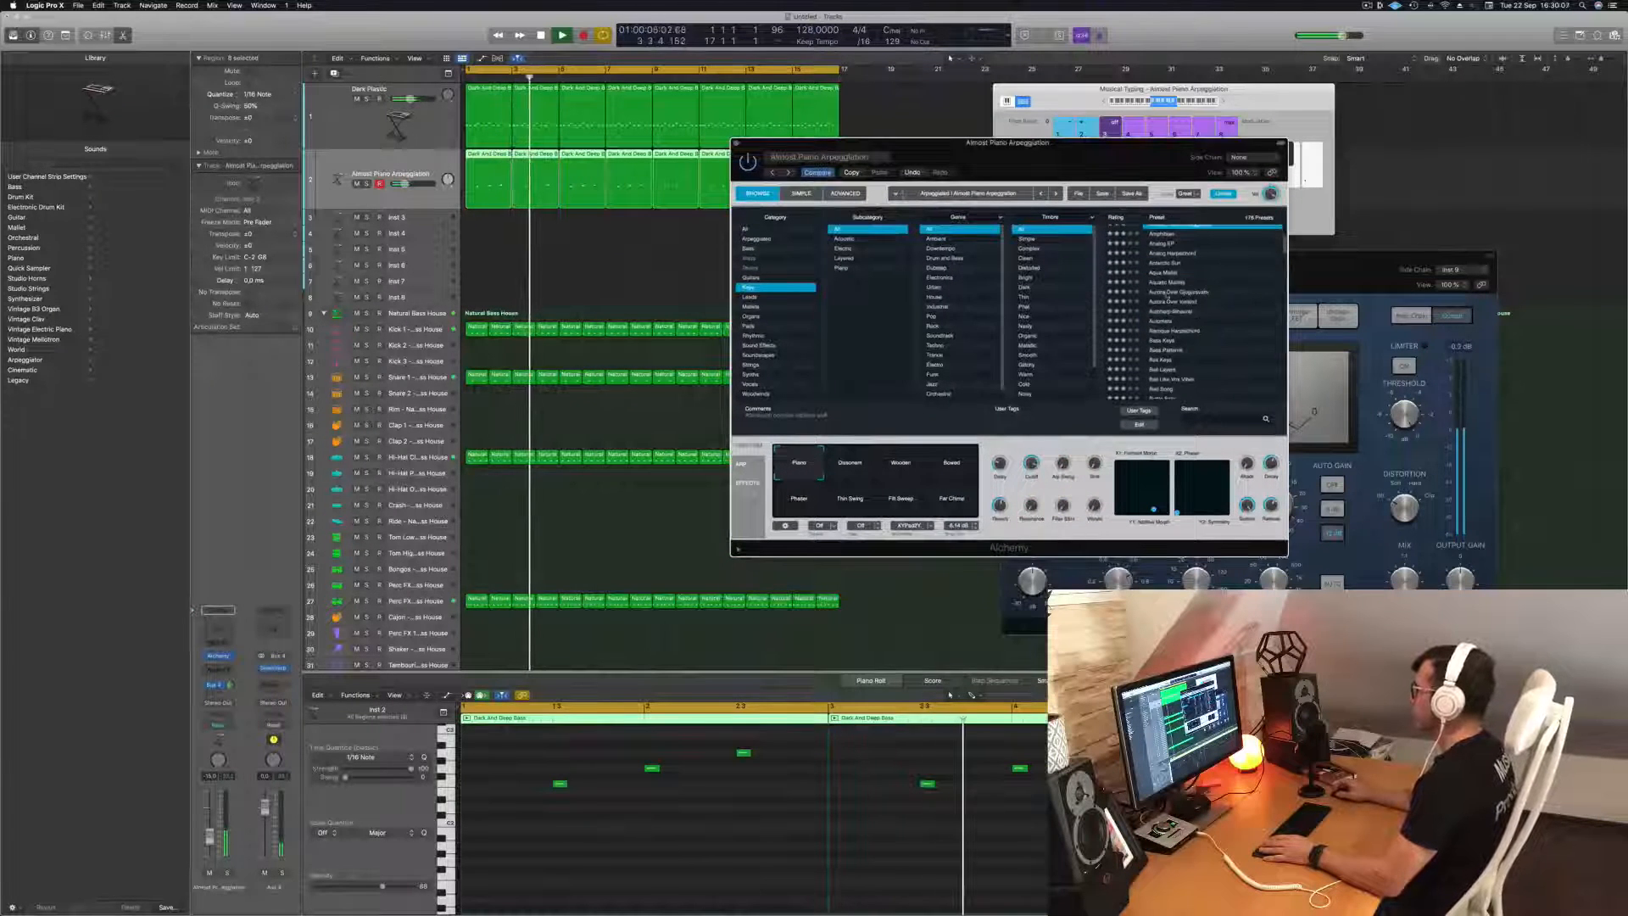
Load the Bending Lead preset from the Leads category and fine-tune the track's volume during playback.
click(754, 297)
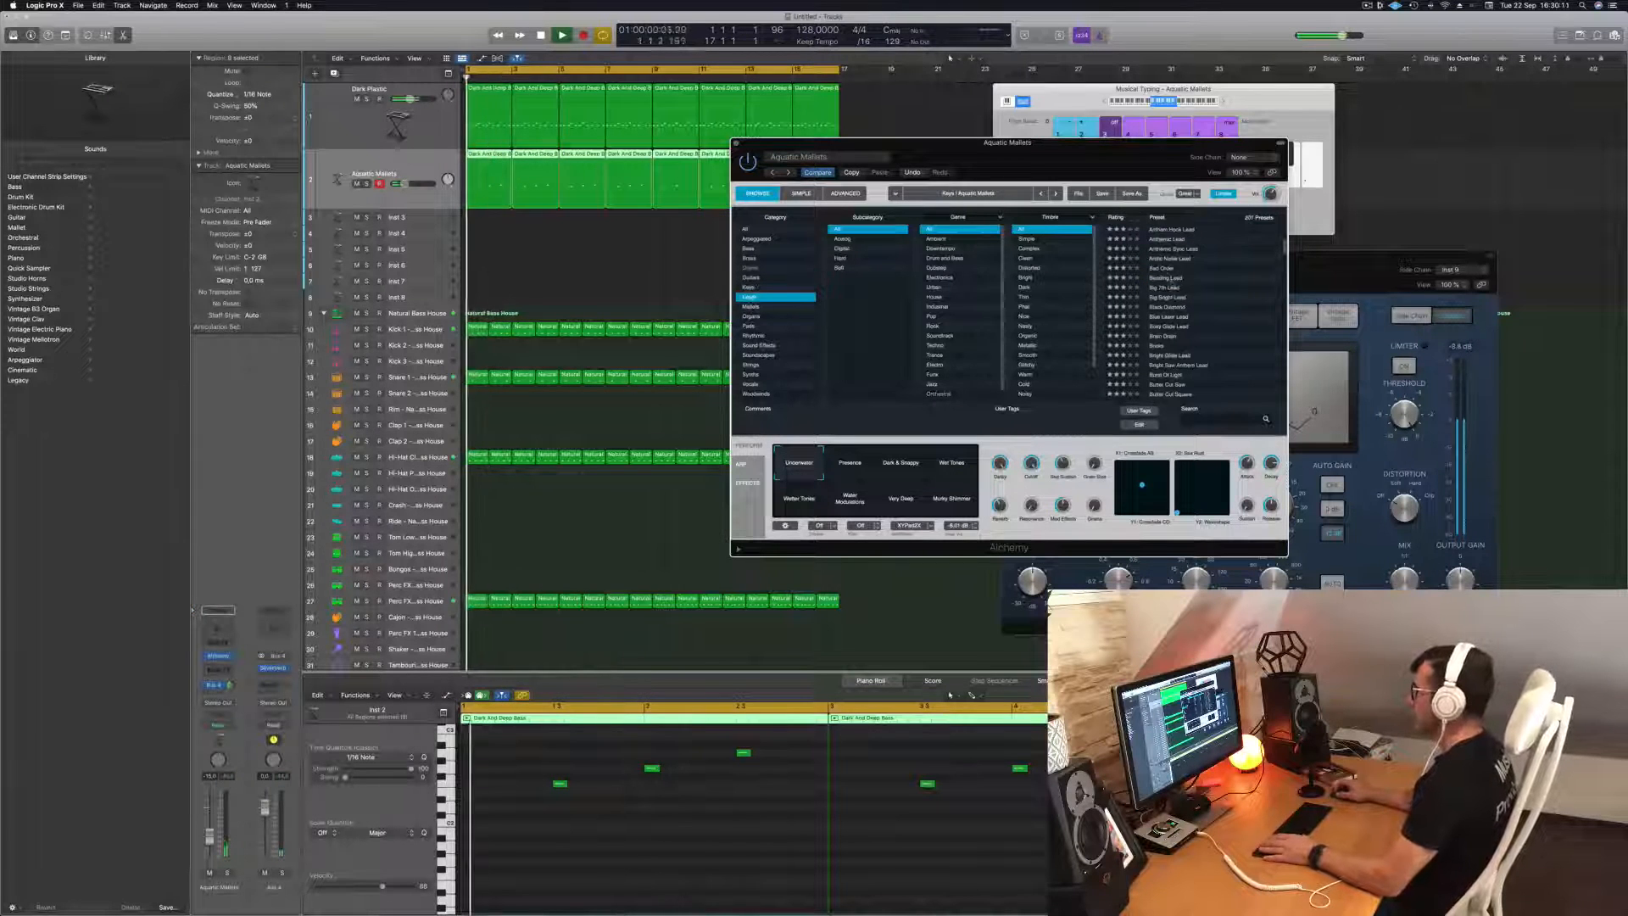
click(1165, 278)
drag(1053, 157, 1081, 117)
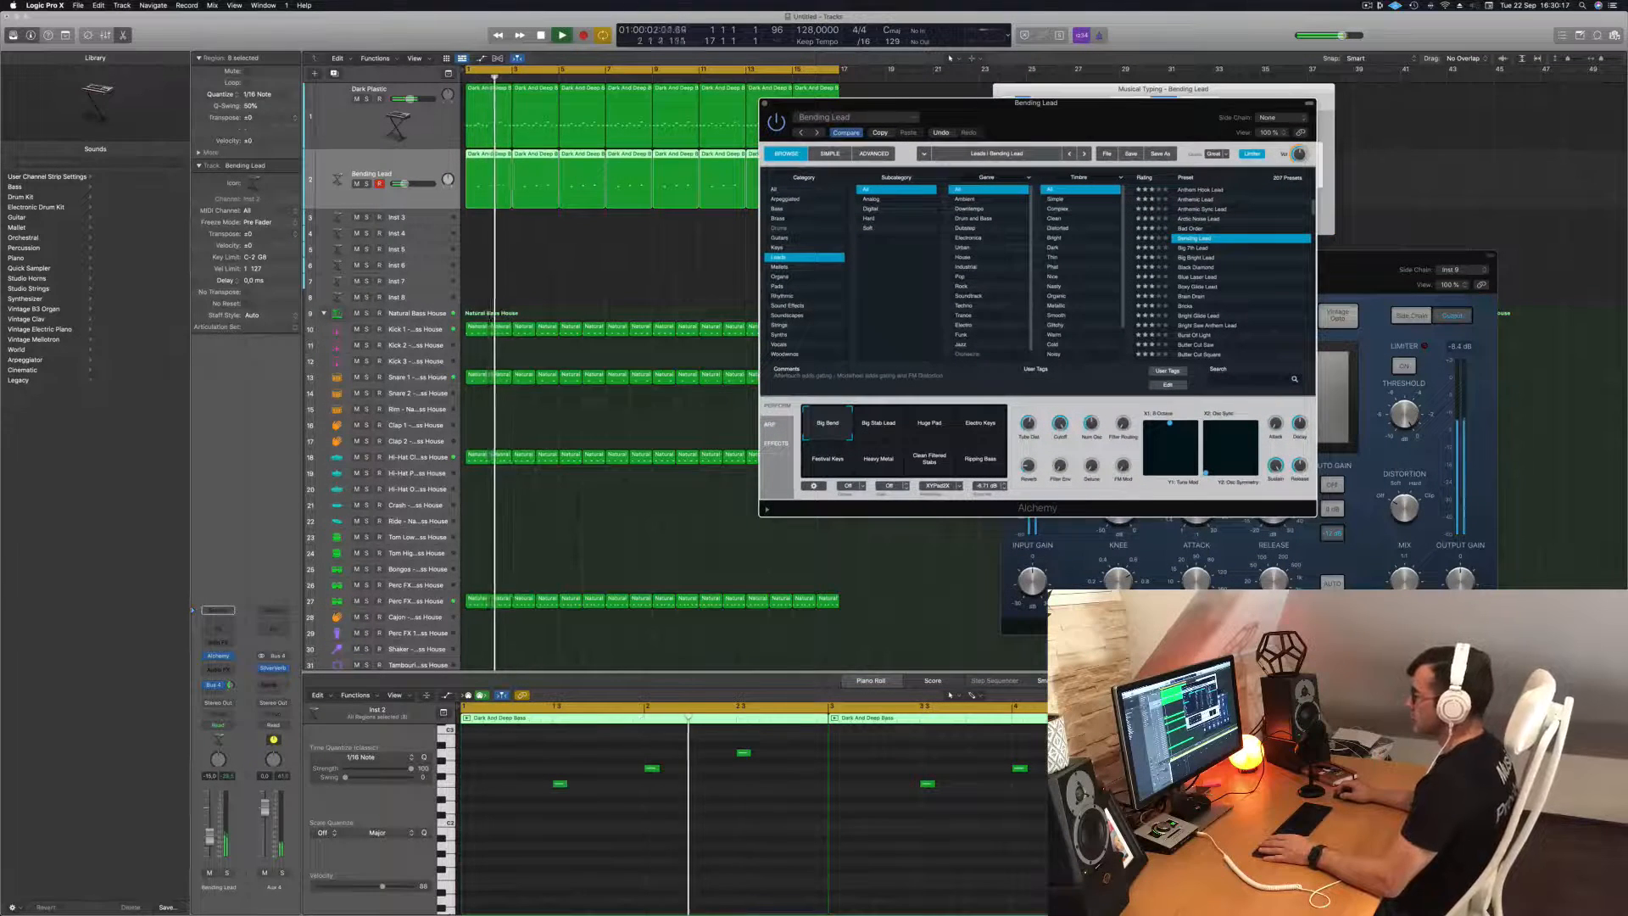
key(space)
key(space)
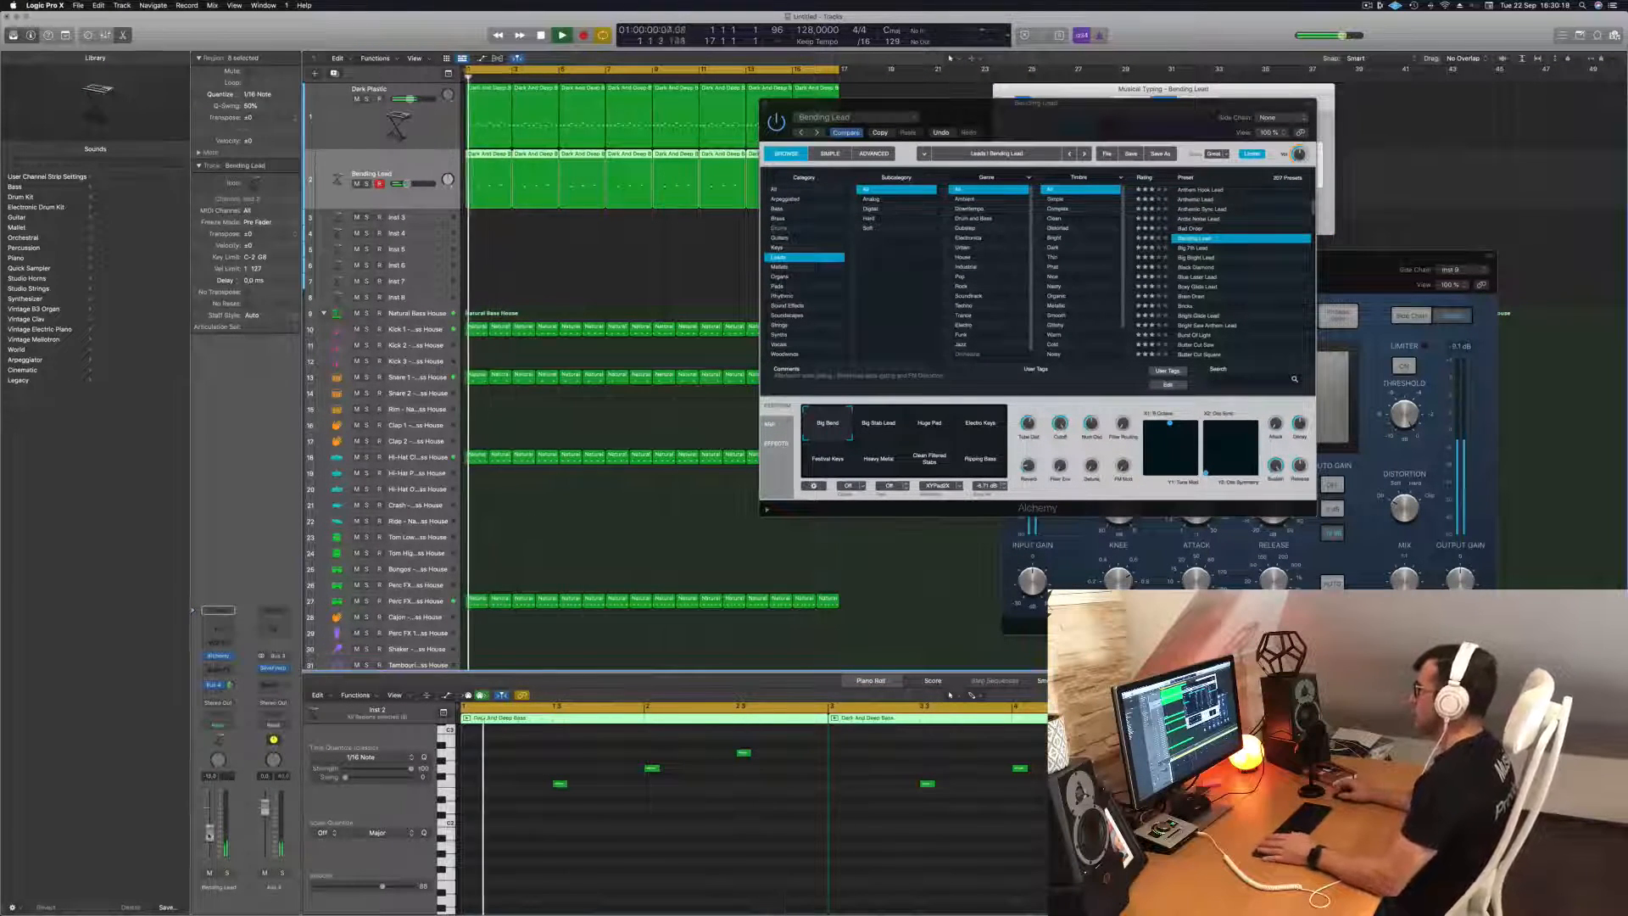
drag(405, 184, 407, 184)
Load the Brain Drain preset with its Deep Stack variation, and close the Alchemy window.
drag(1141, 117, 984, 74)
scroll(1089, 238, down, 1)
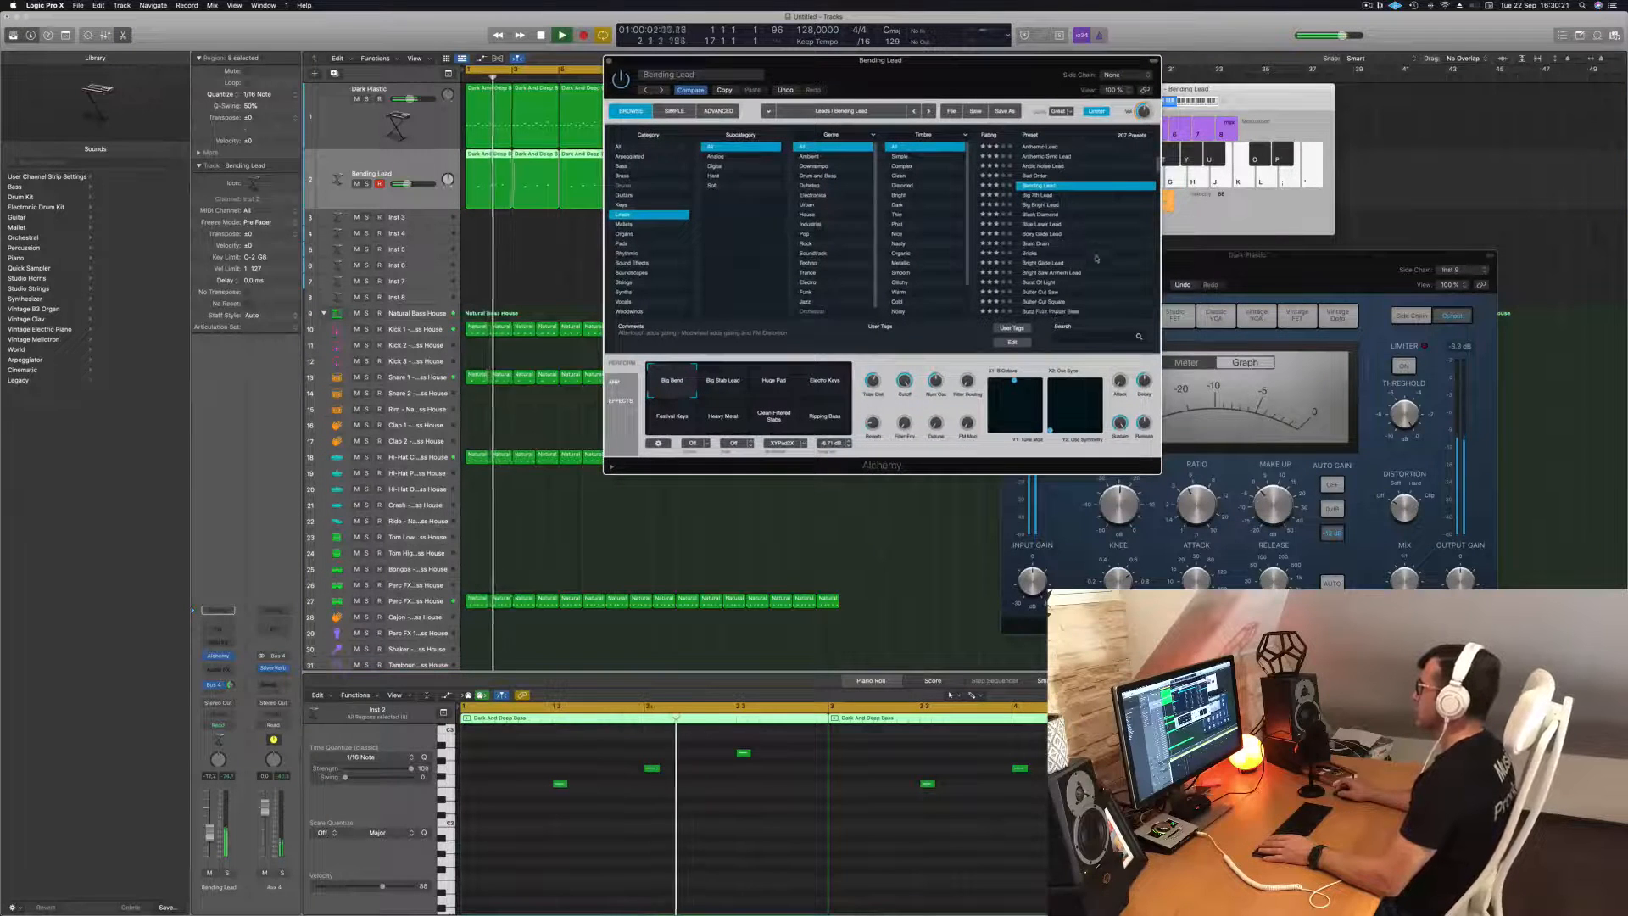
click(1036, 243)
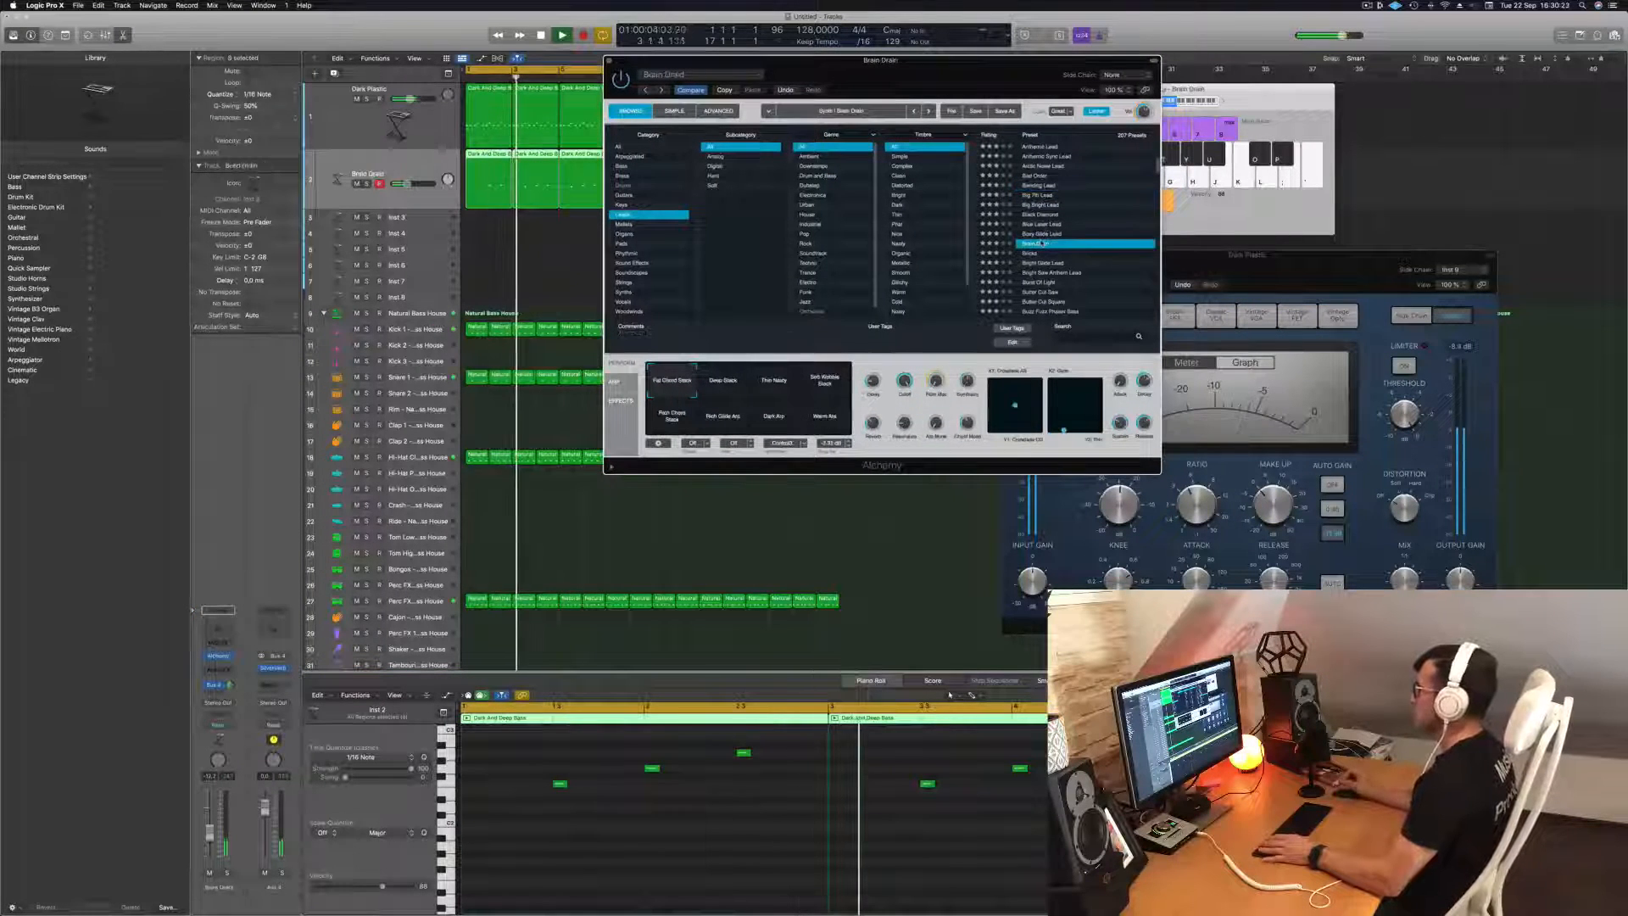
scroll(1052, 229, down, 4)
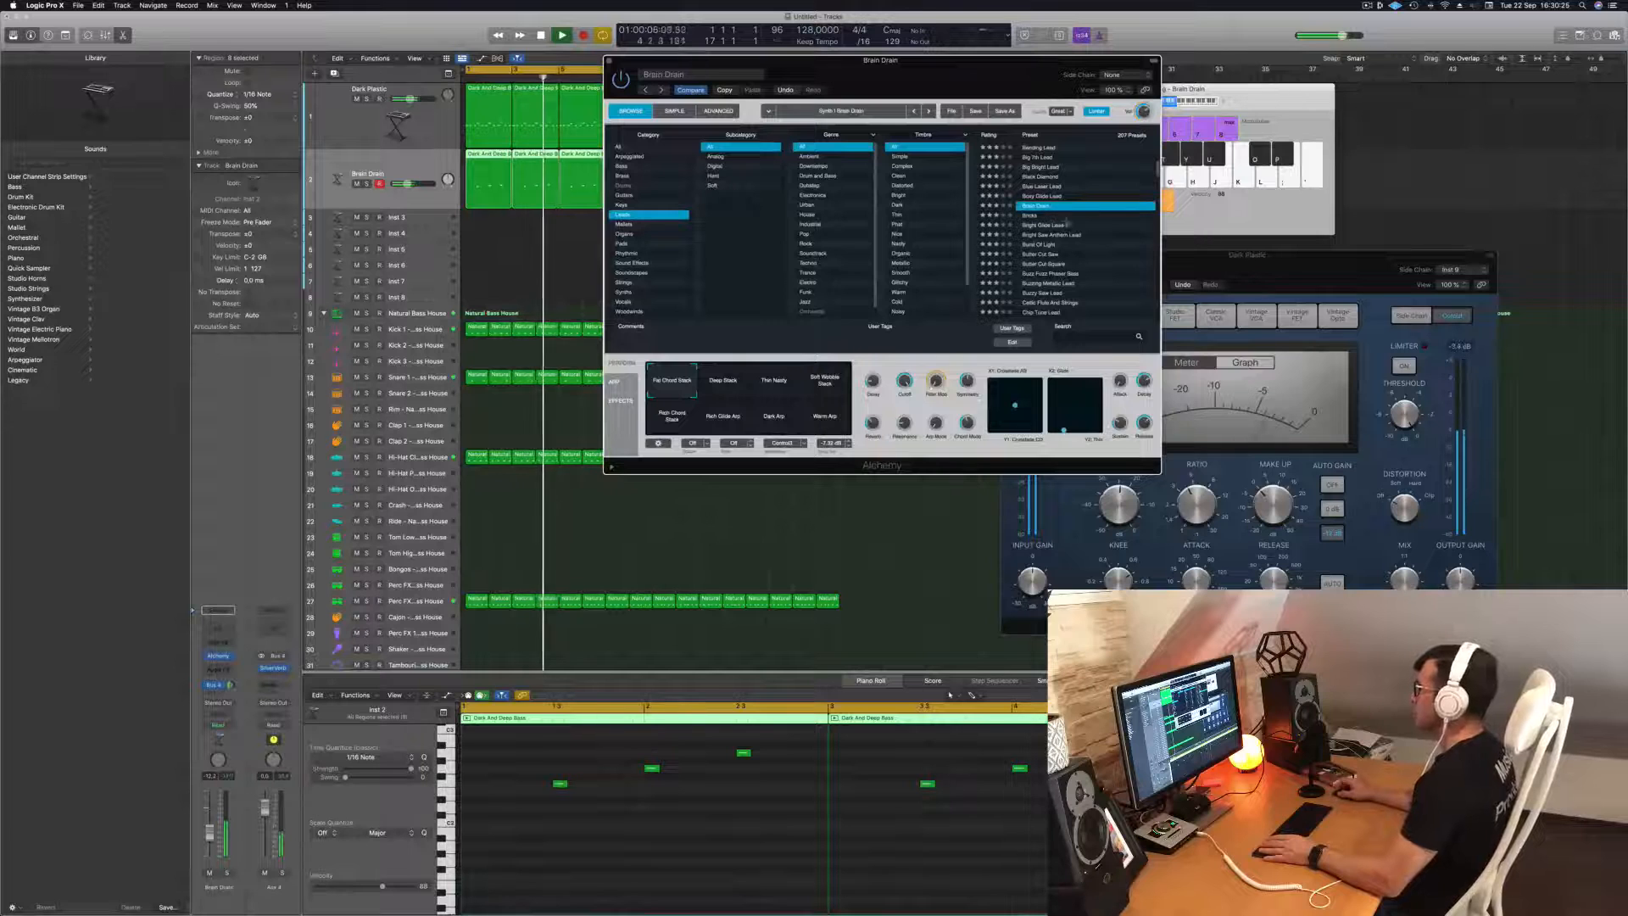
click(722, 382)
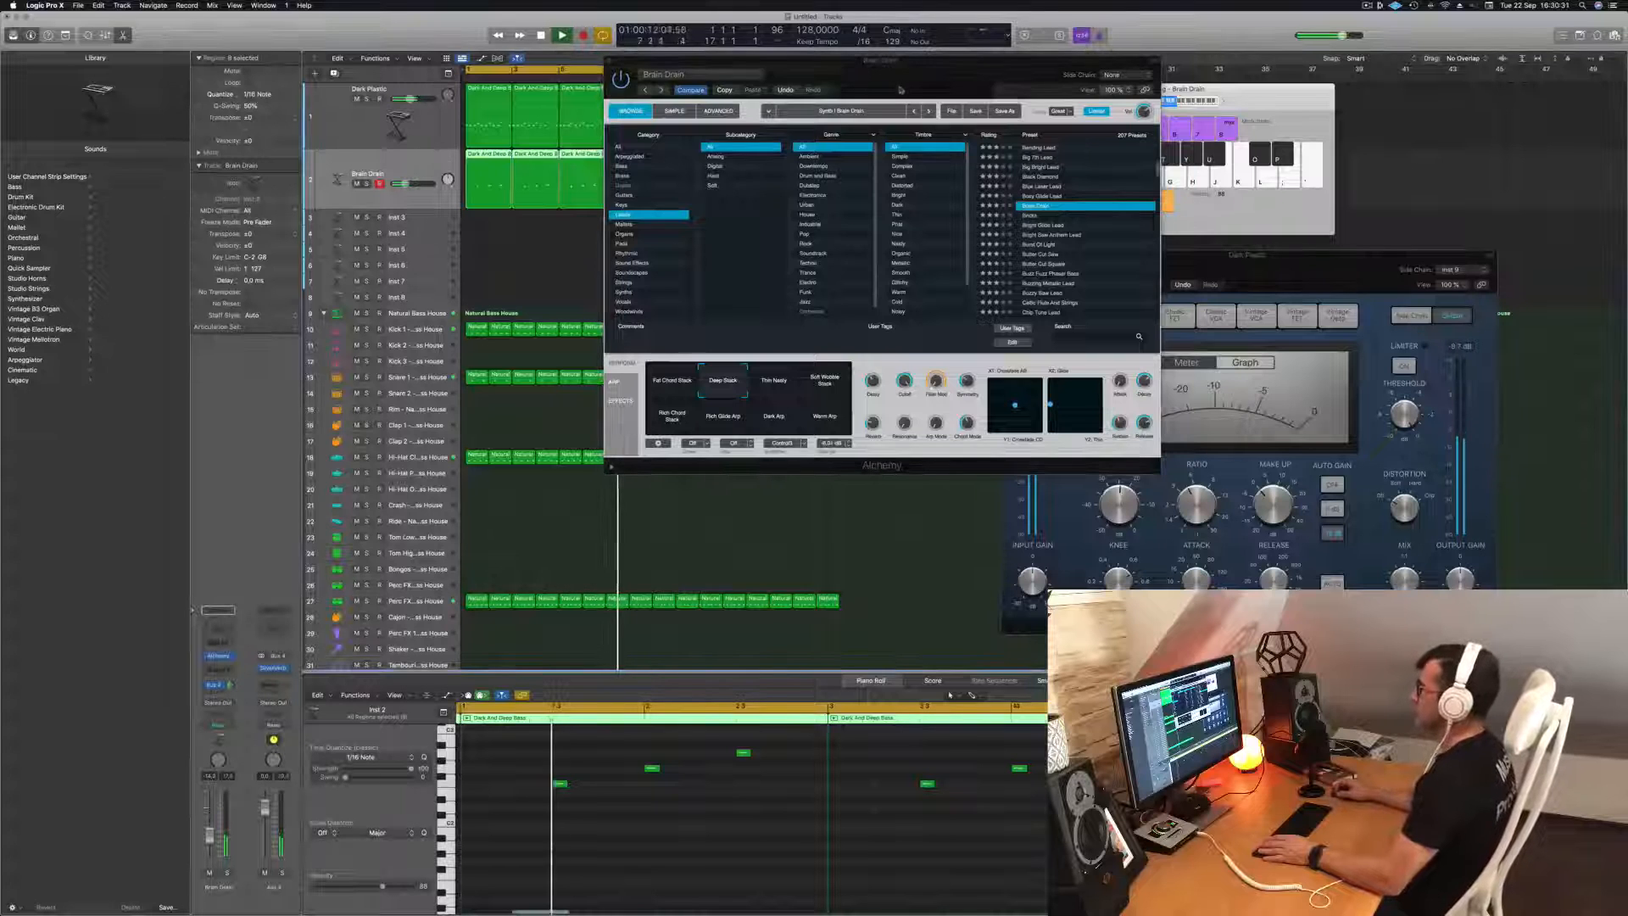
drag(901, 90, 916, 149)
key(super+w)
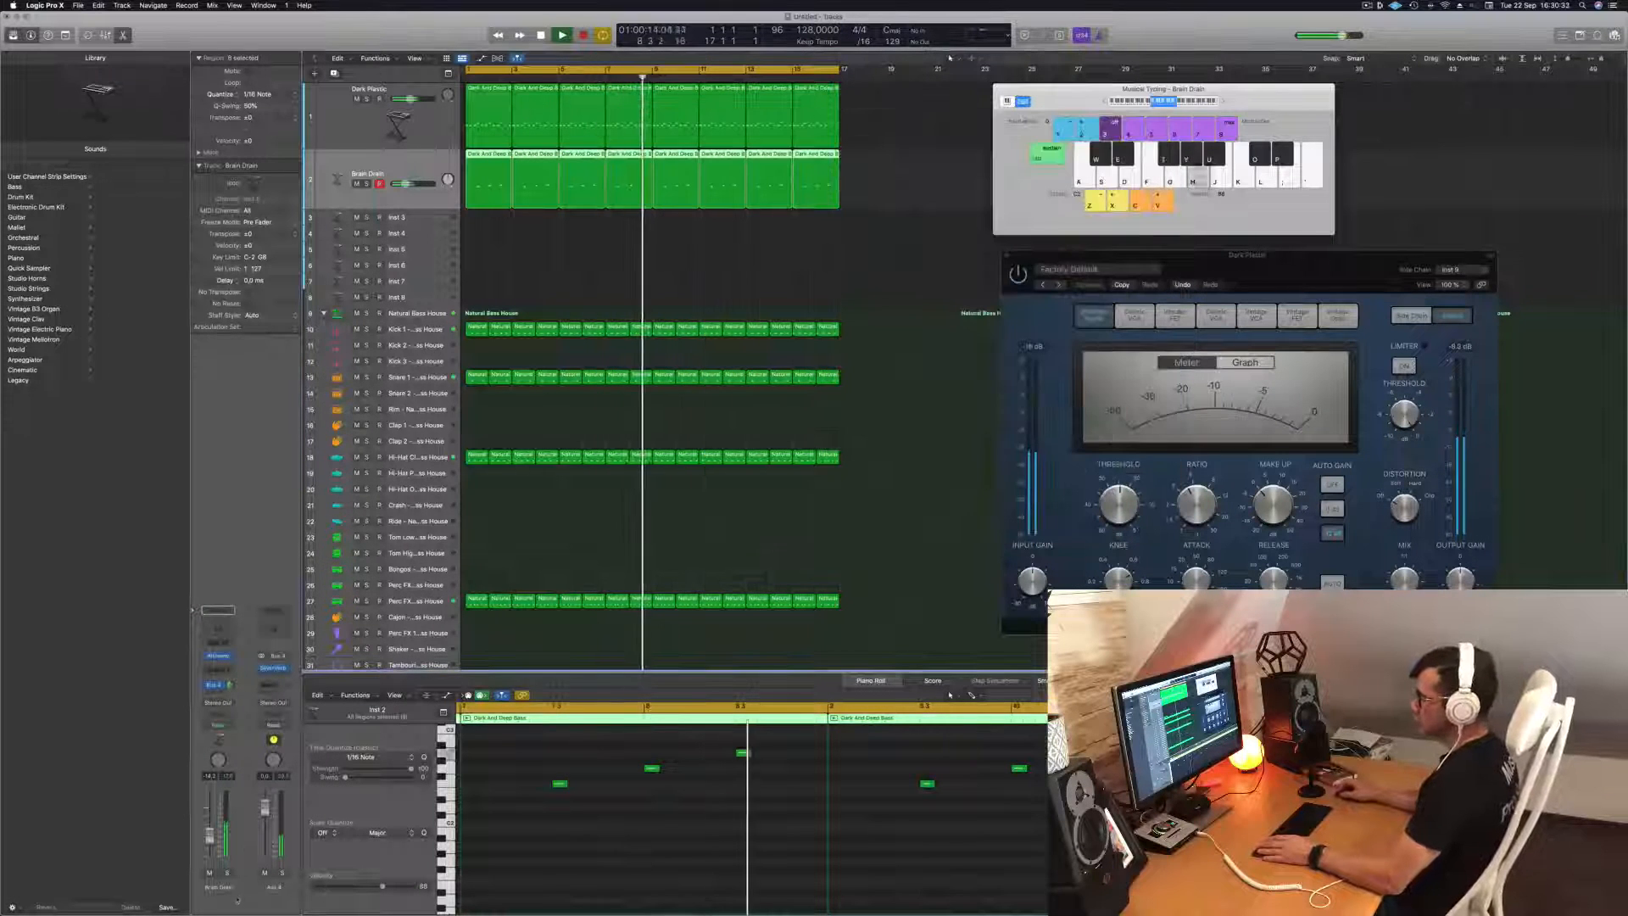
Copy the first two-bar bass region from the Dark Plastic track to bar 1 of Inst 3.
click(541, 266)
click(489, 77)
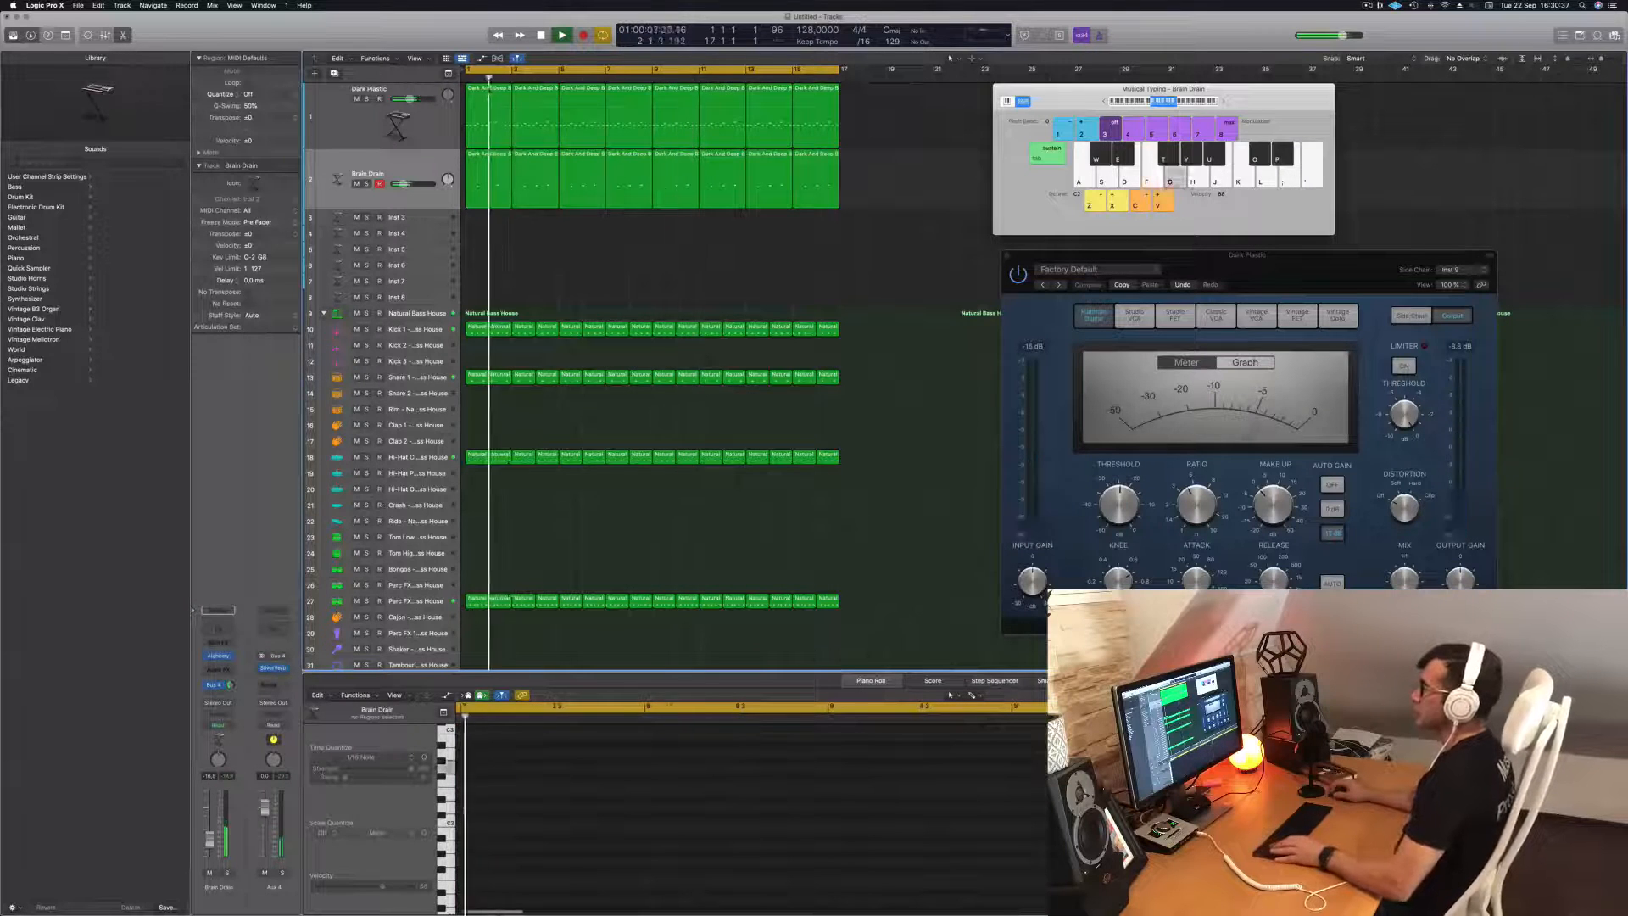
key(Return)
click(489, 102)
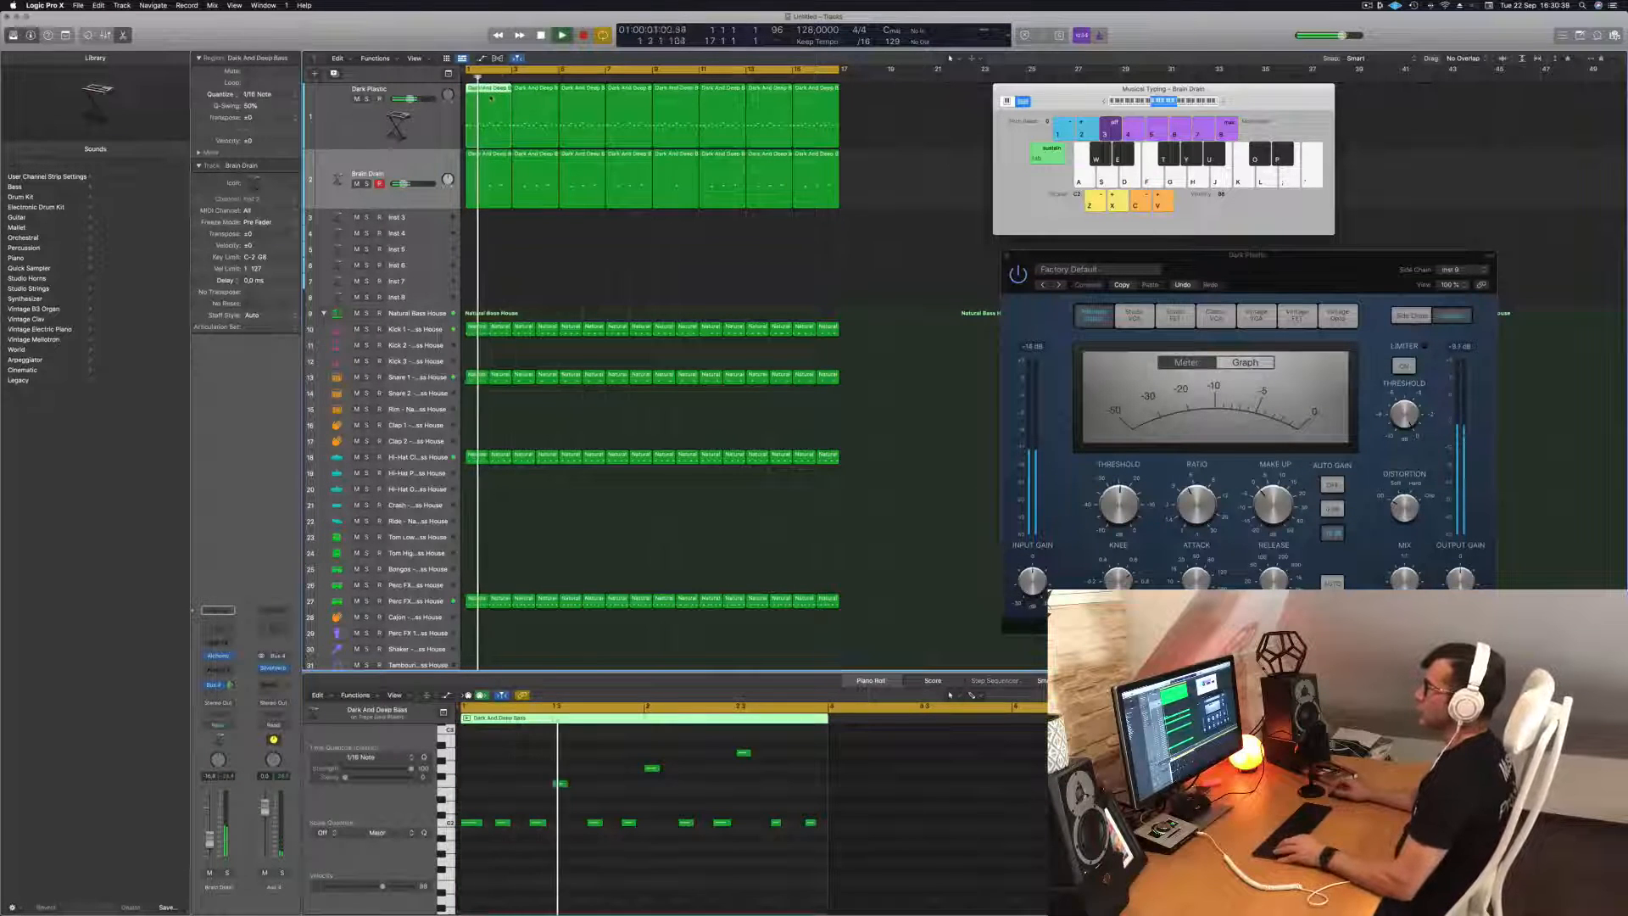
drag(489, 102, 482, 229)
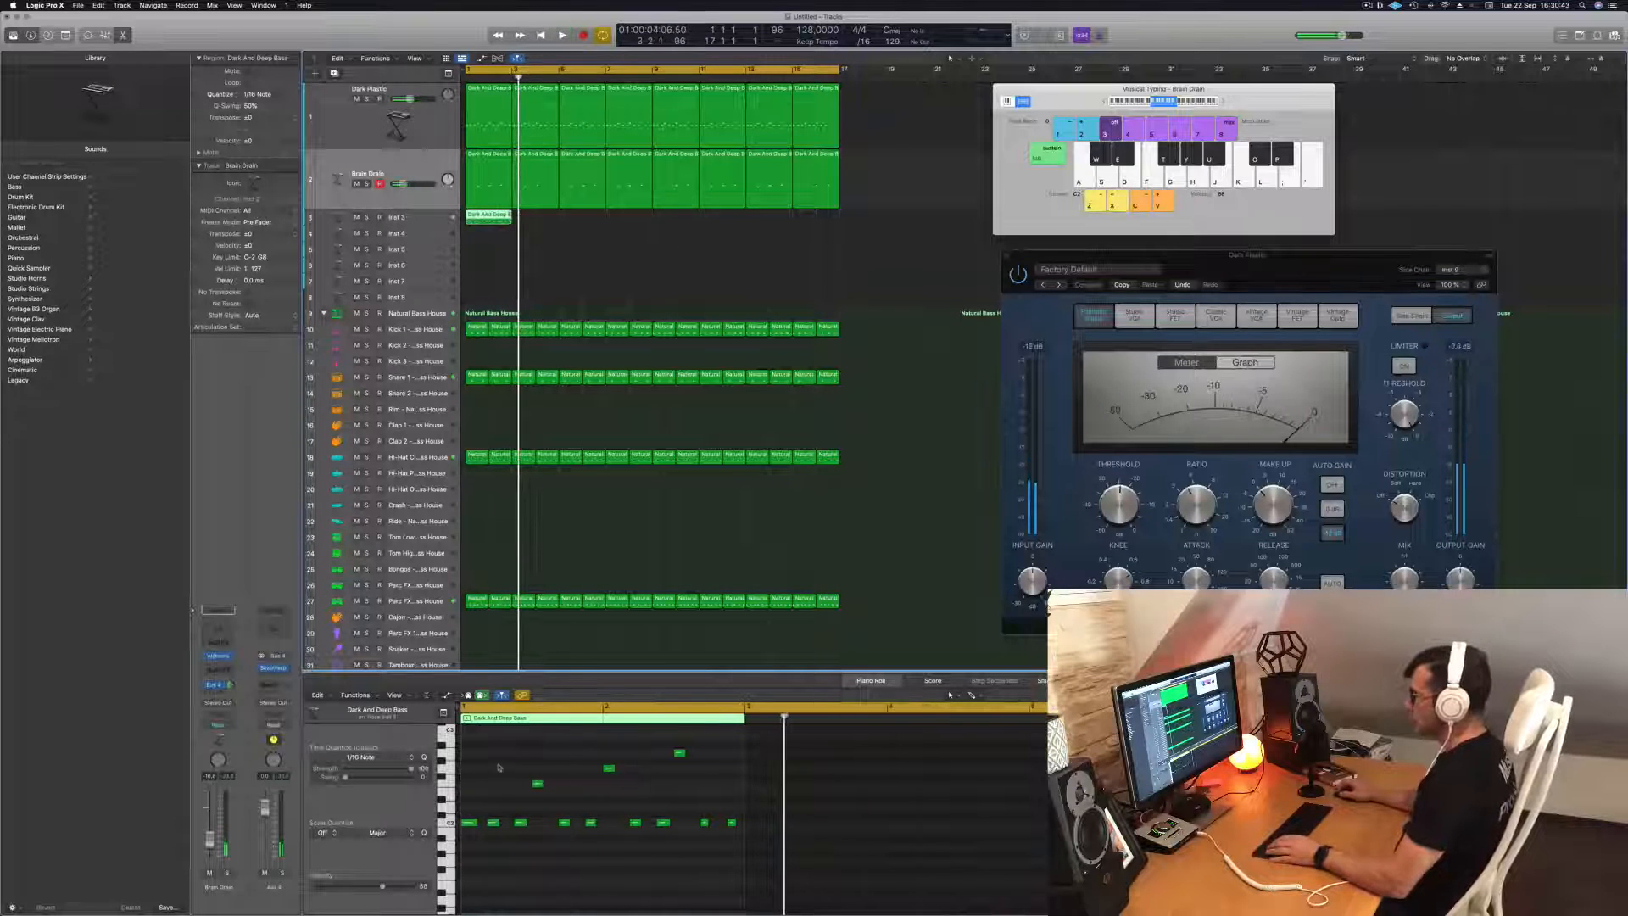
Reduce the Inst 3 region to its first note stretched over two bars, plus a copy one octave higher.
drag(495, 758, 713, 859)
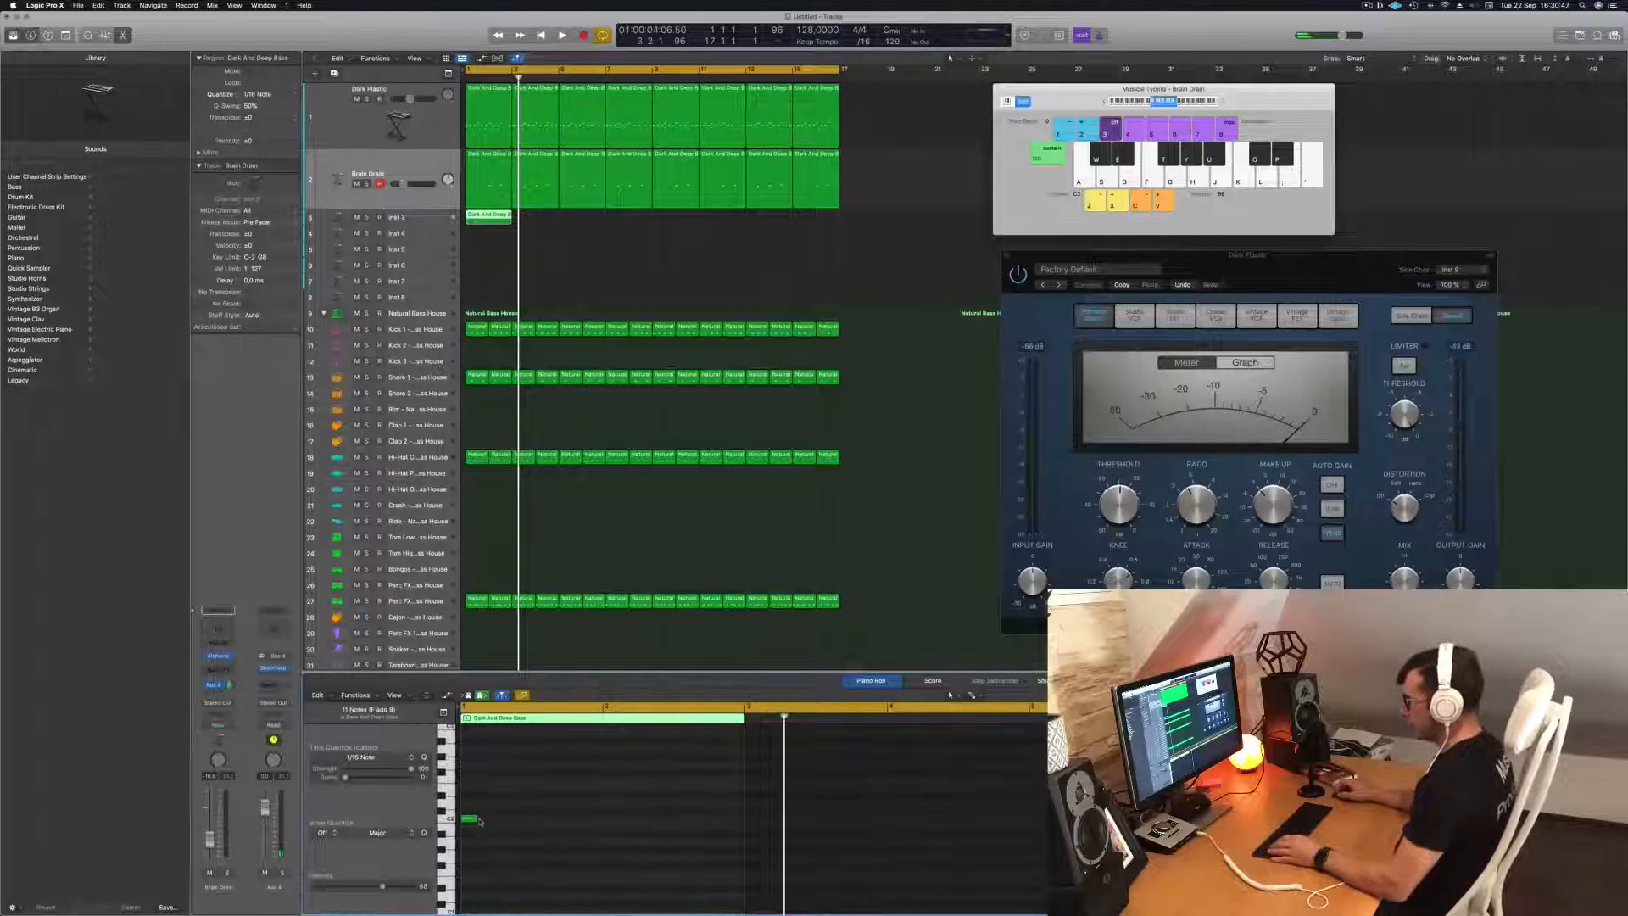
drag(533, 824, 714, 838)
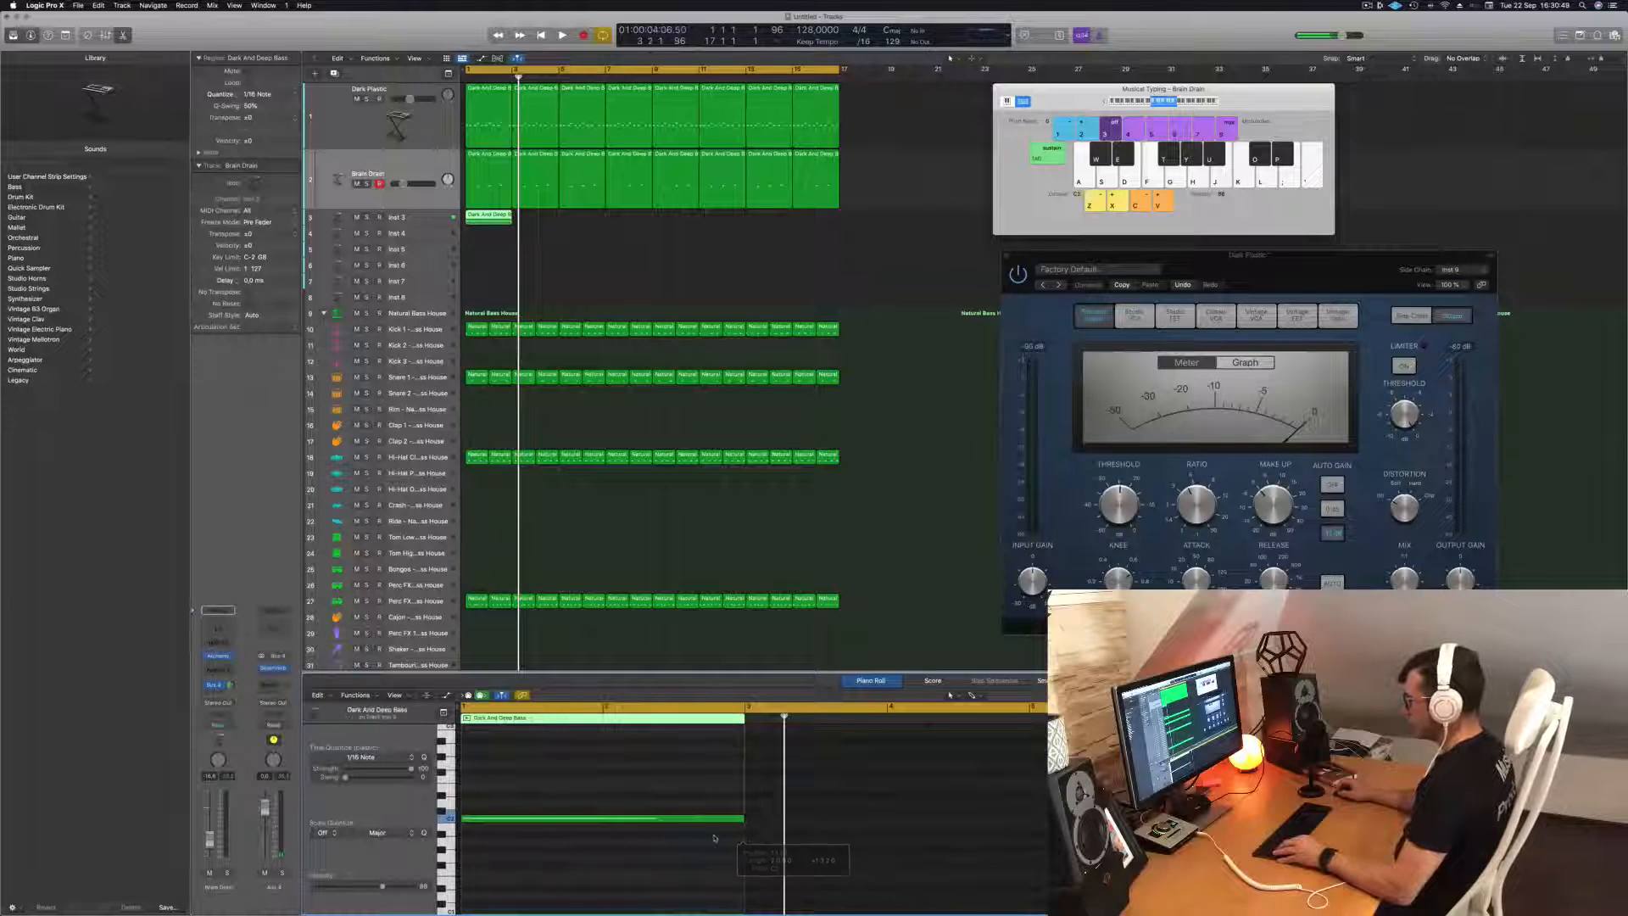
scroll(570, 821, up, 2)
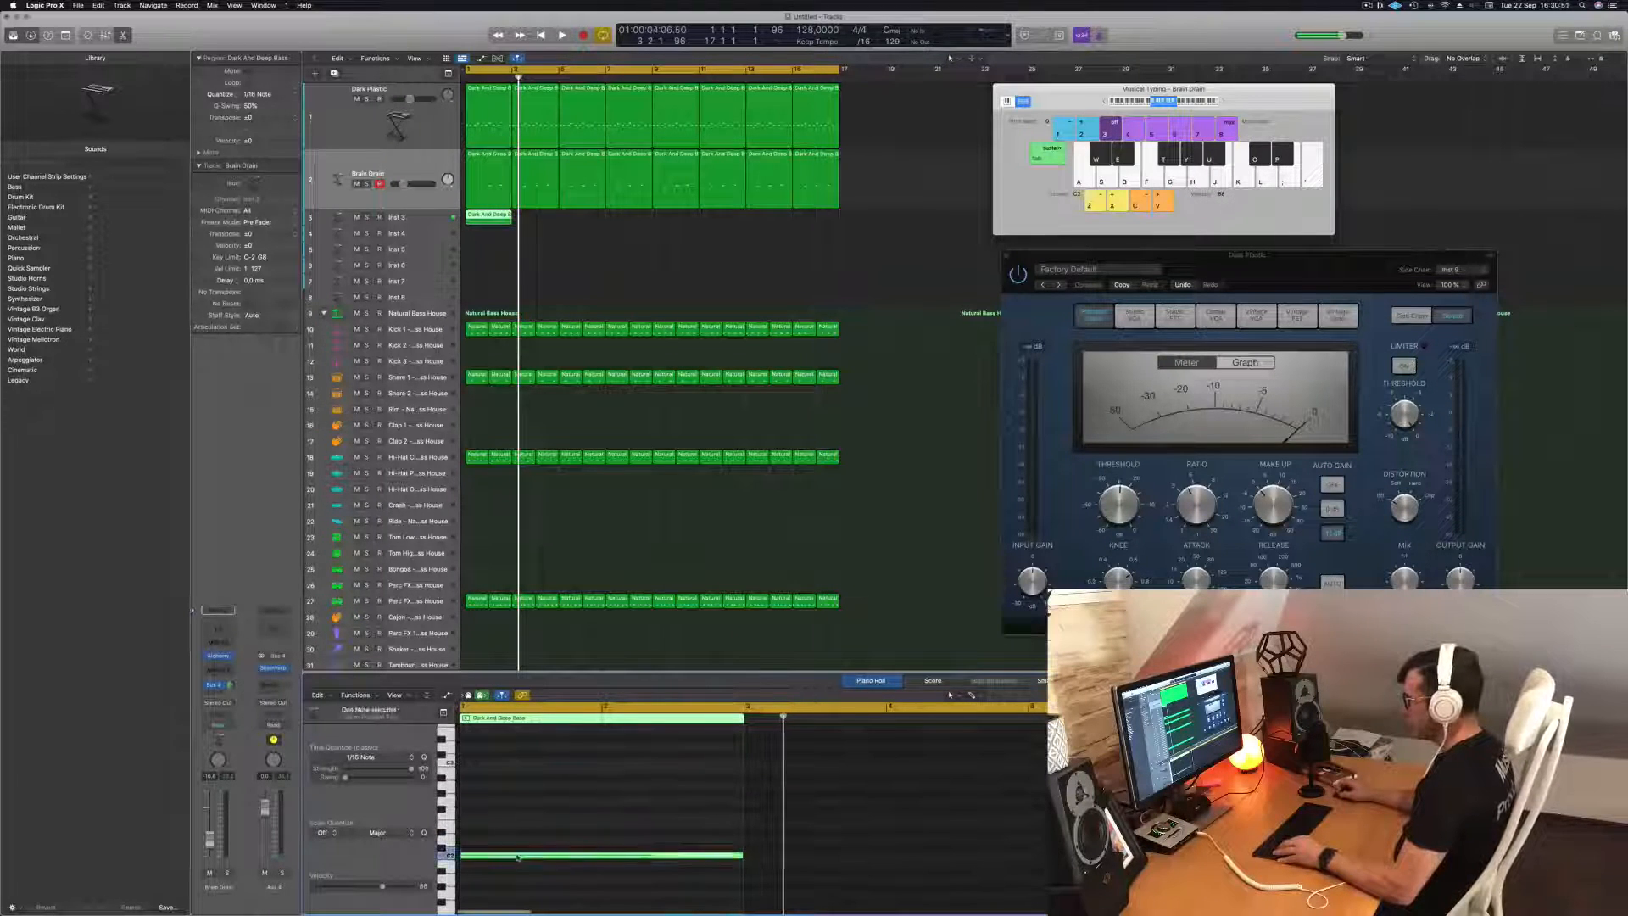
drag(516, 795, 513, 760)
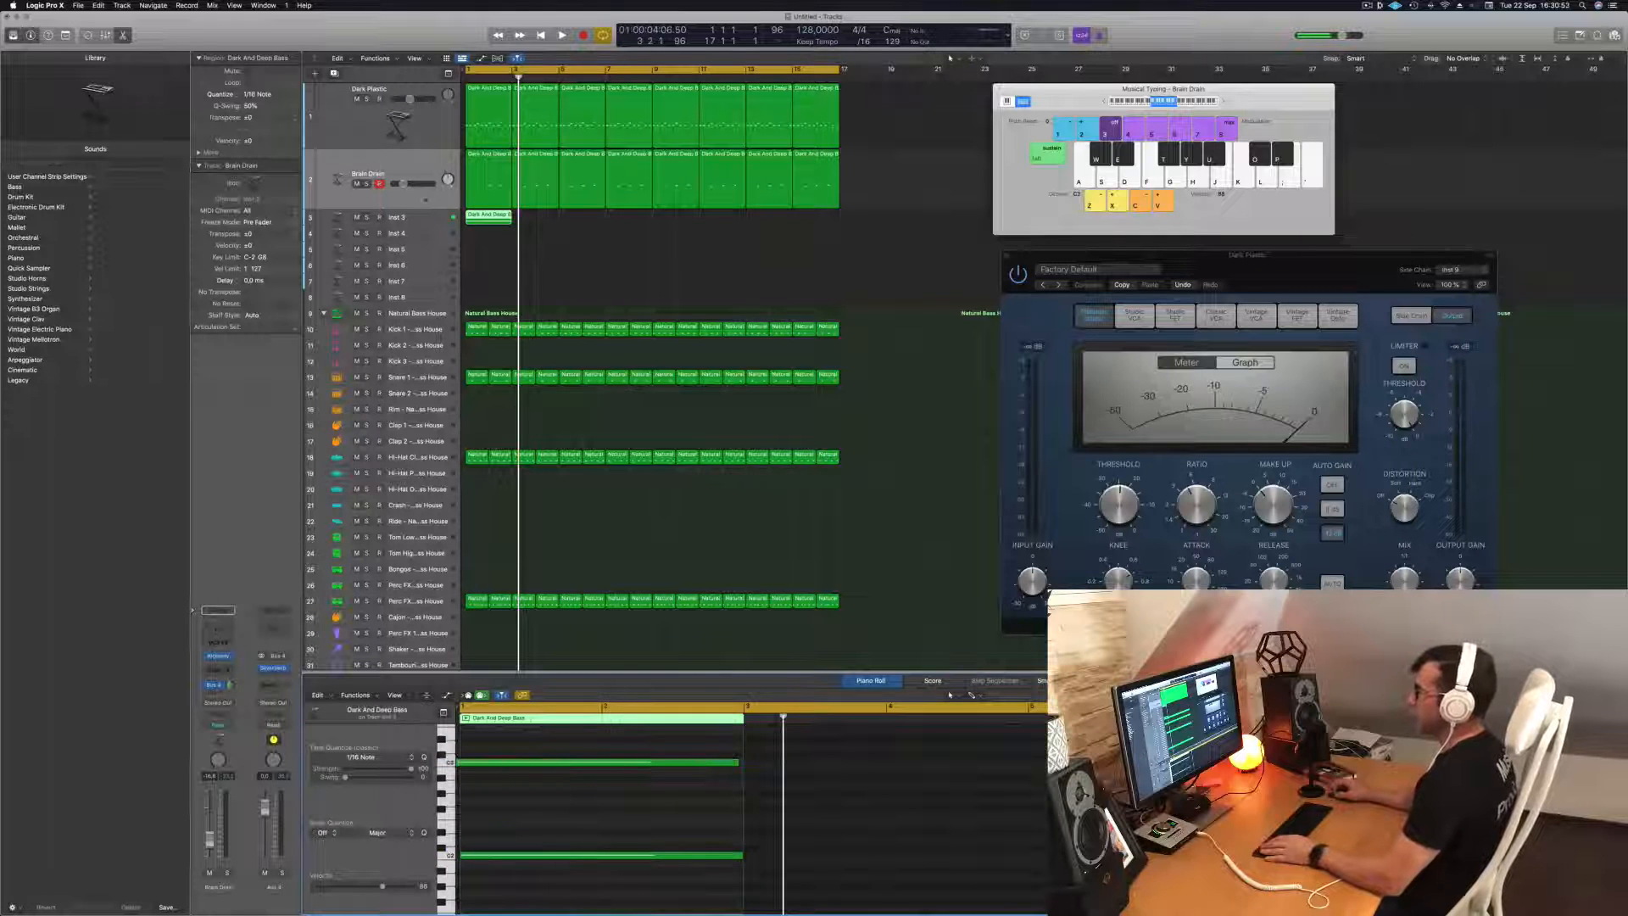
Select the Inst 3 track and lower its channel volume while playing the loop from the start.
click(416, 220)
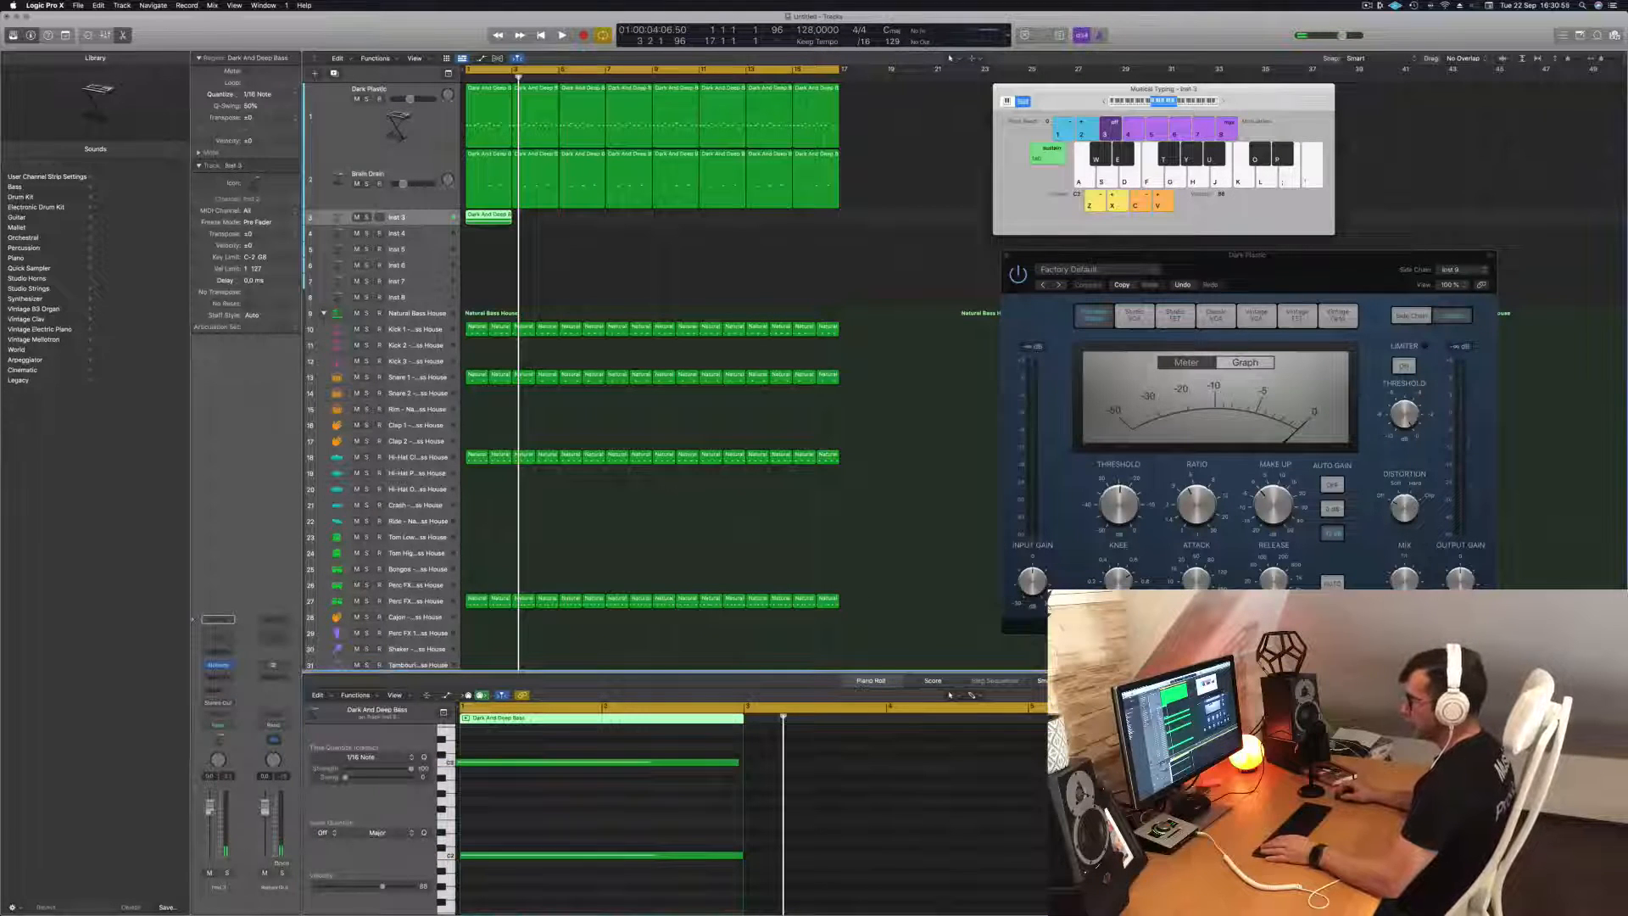
key(space)
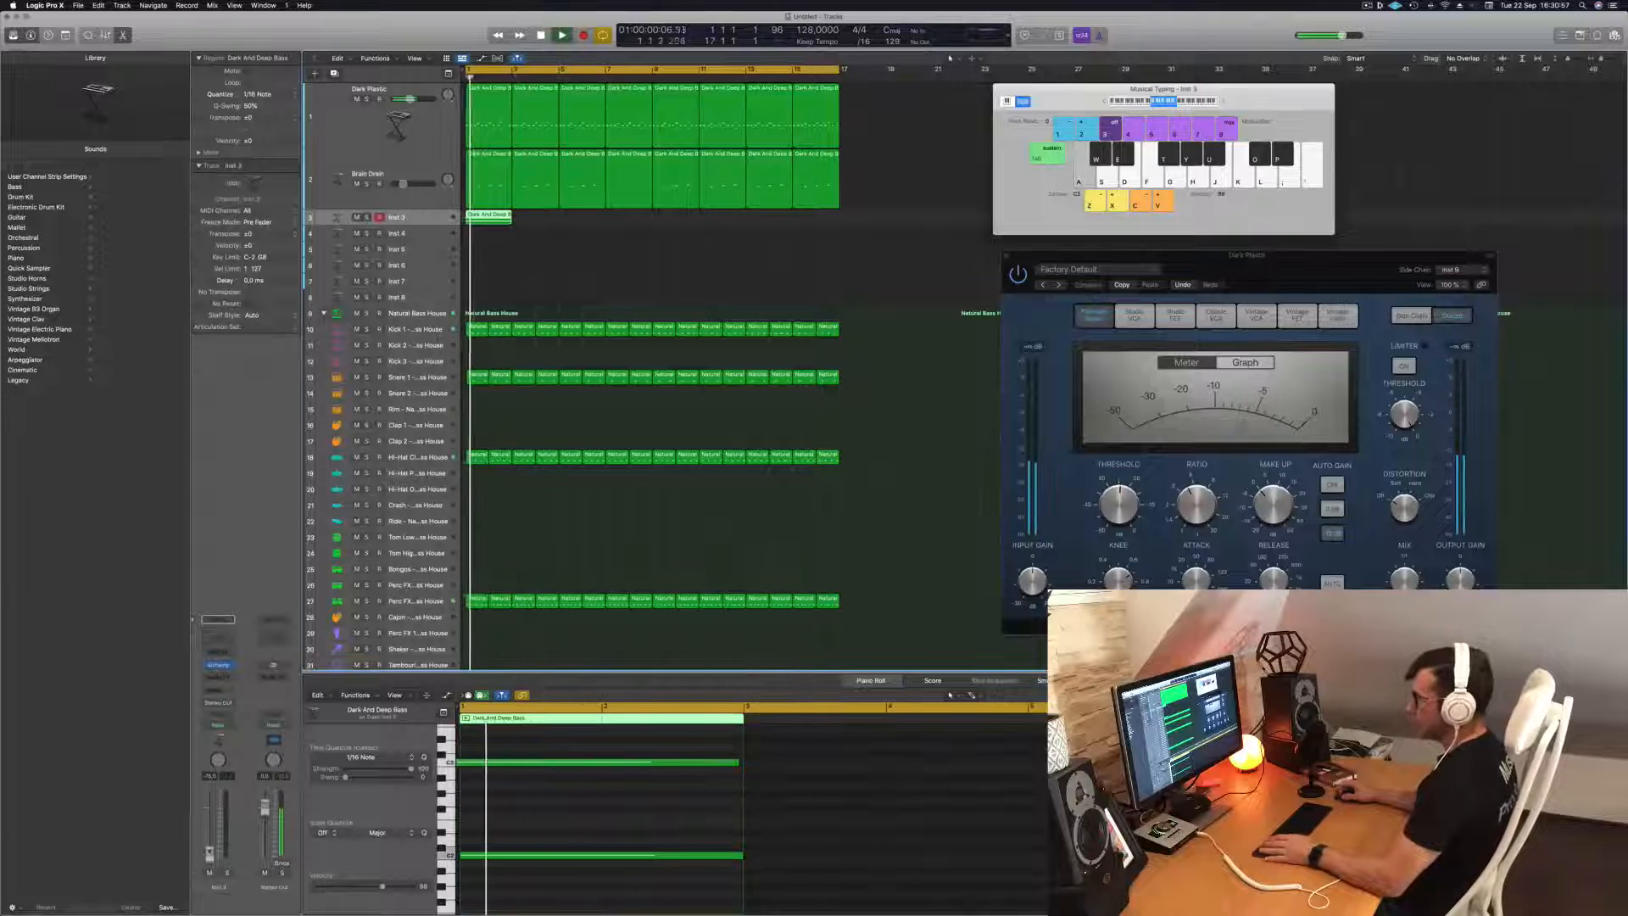
drag(210, 853, 209, 847)
key(space)
key(space)
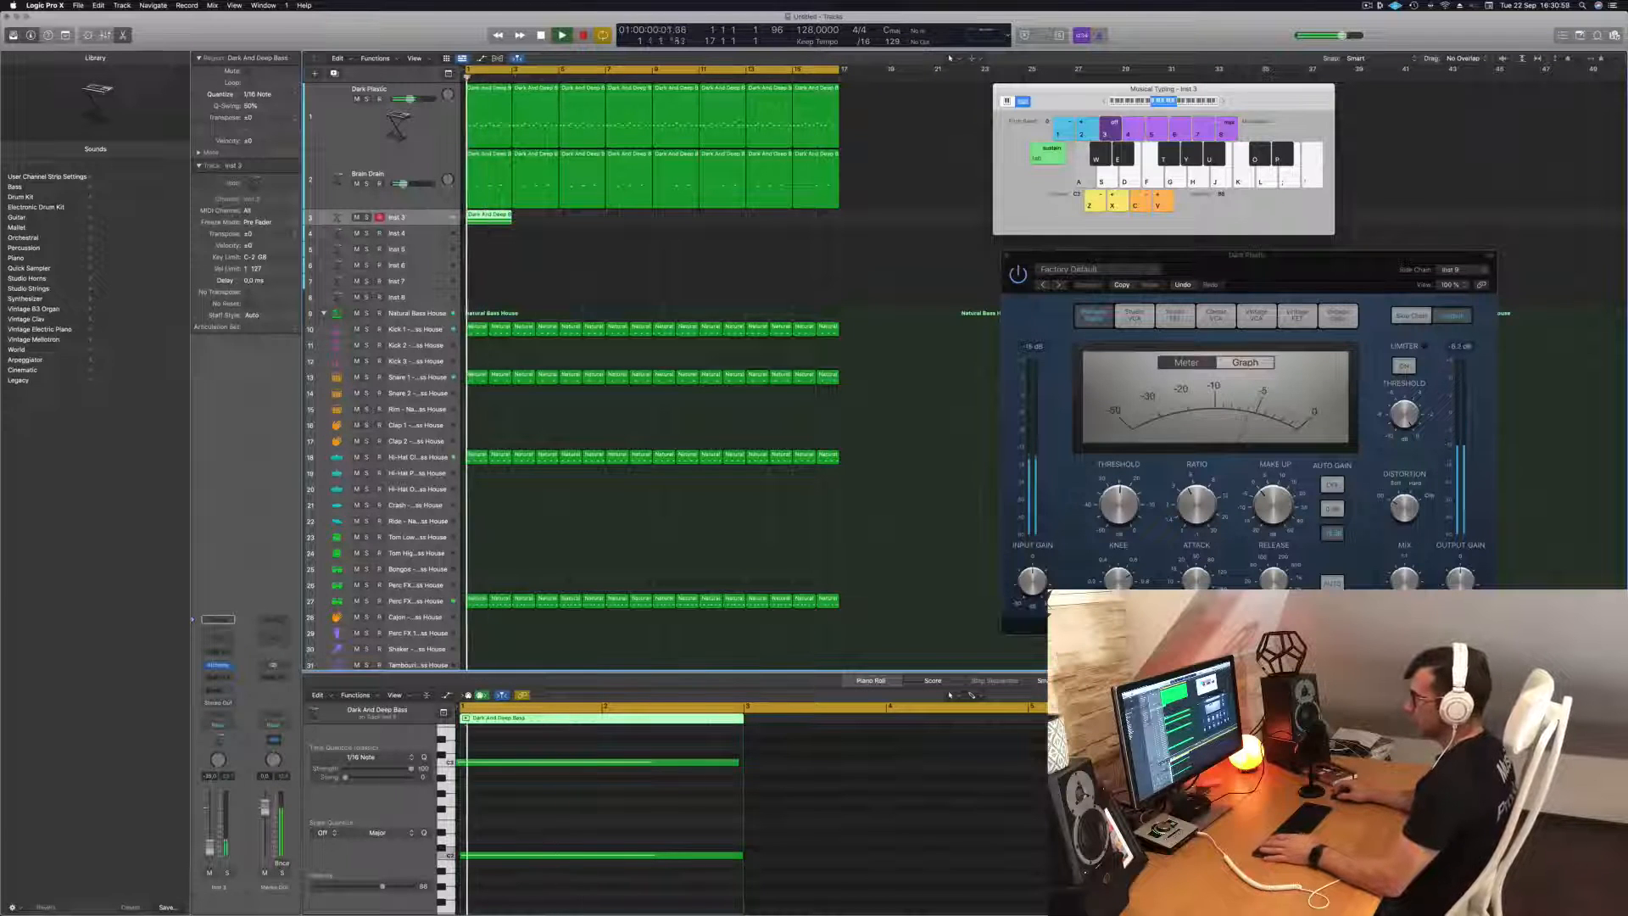
Open the Alchemy synth on Inst 3 and move its window clear of the regions.
click(218, 666)
key(space)
key(space)
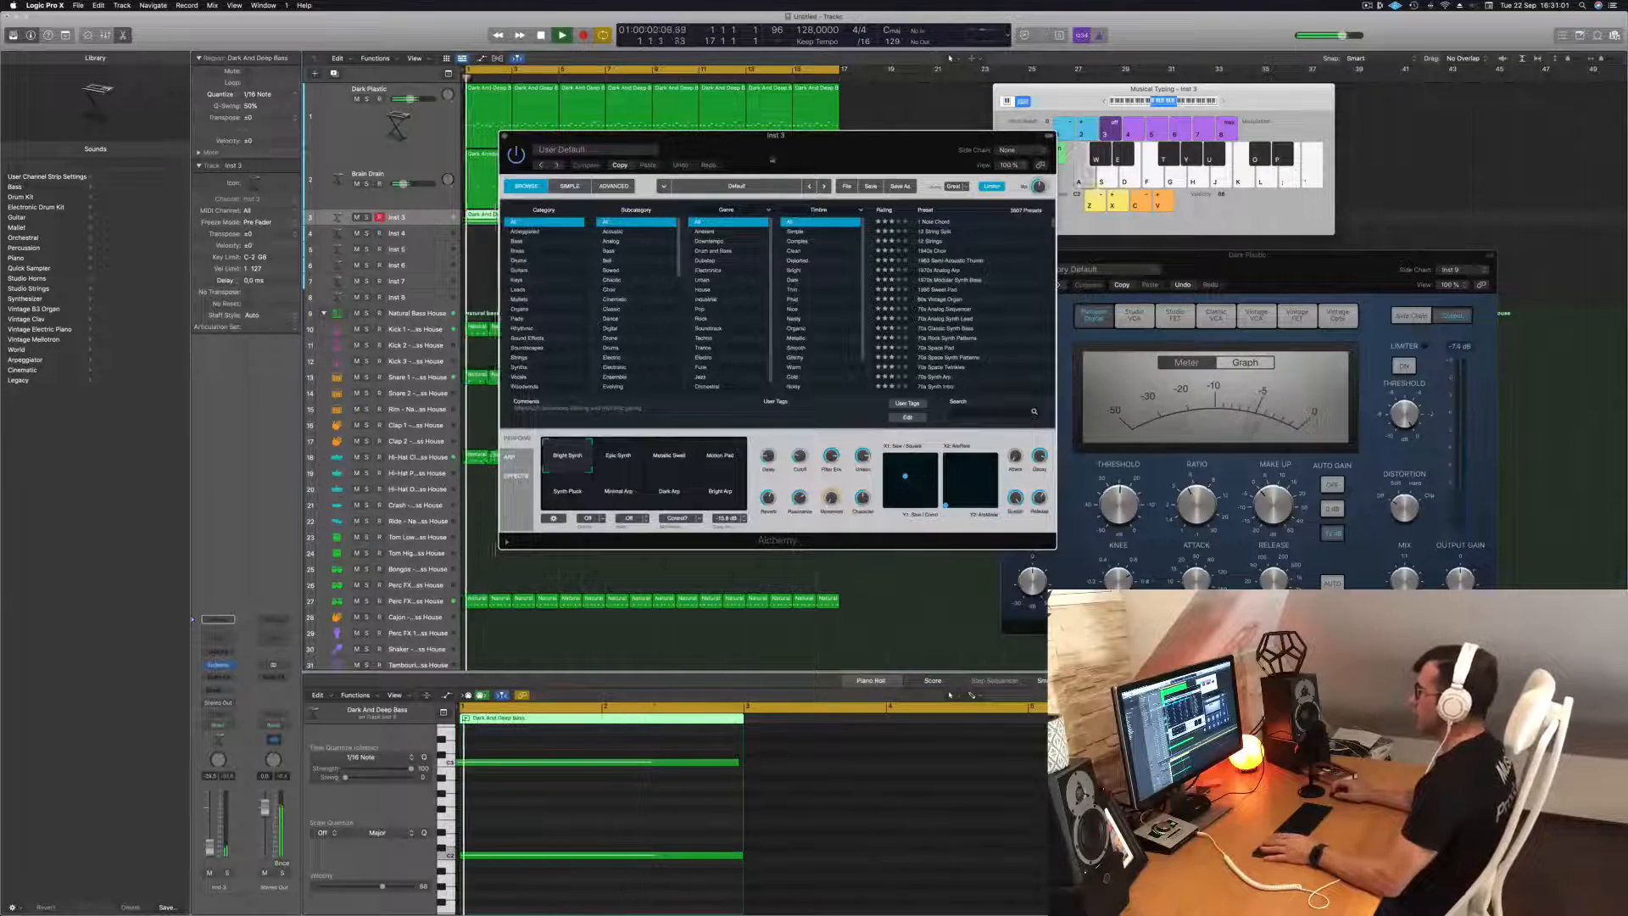
drag(645, 135, 842, 141)
Copy the two-bar Inst 3 region repeatedly along its track to fill the 16 bars.
drag(490, 219, 537, 224)
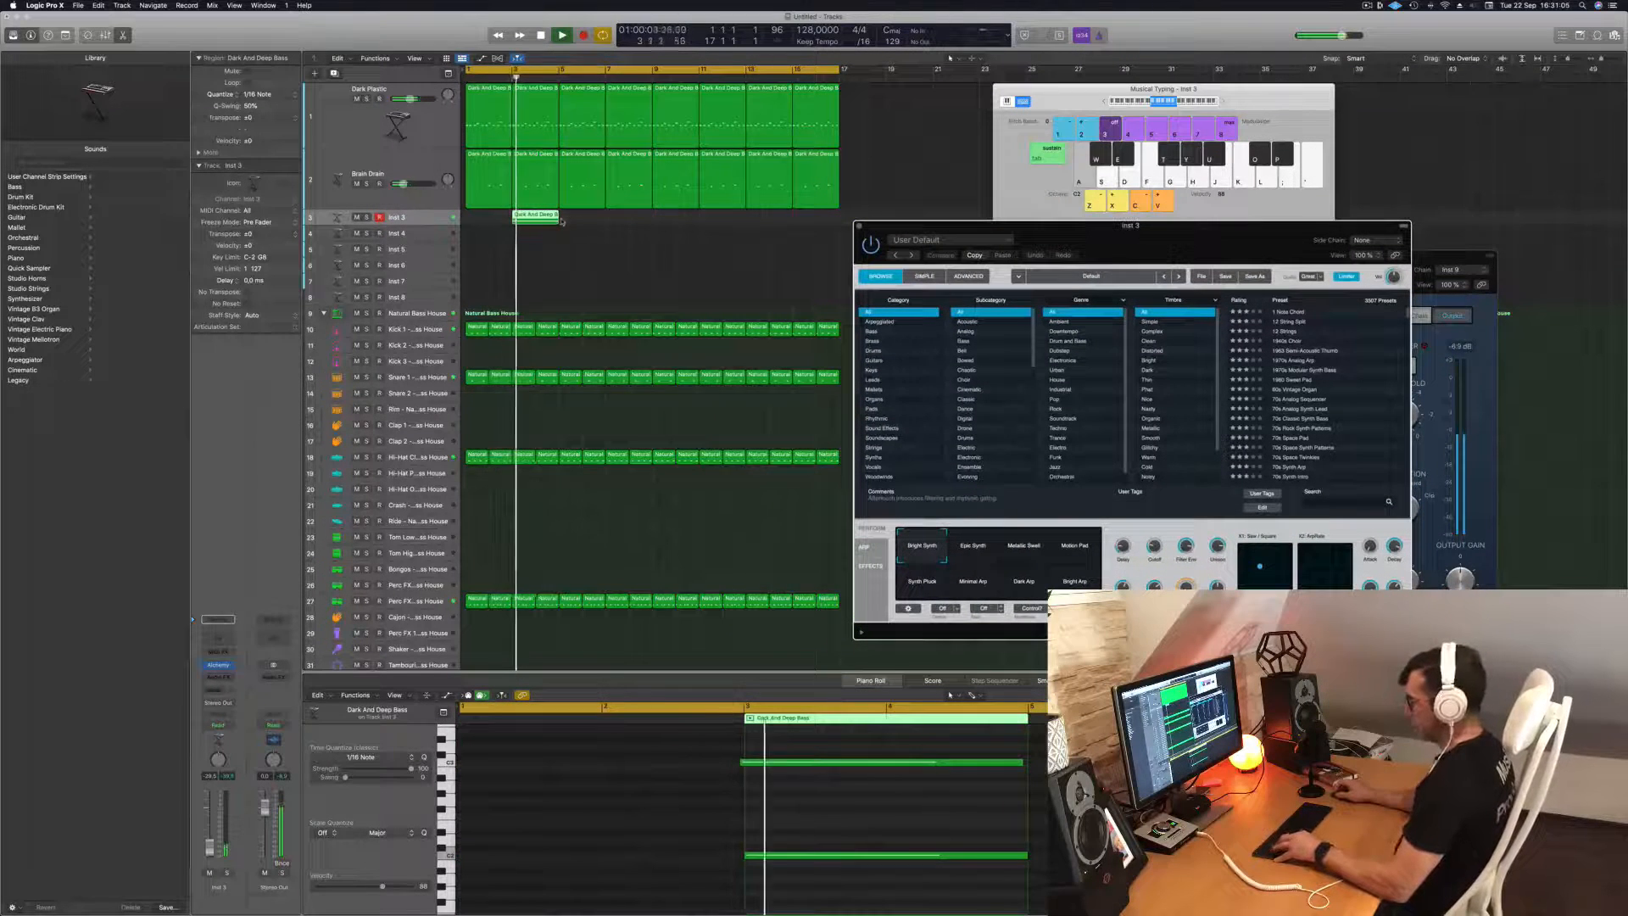
key(super+z)
drag(502, 219, 680, 222)
shift+click(492, 215)
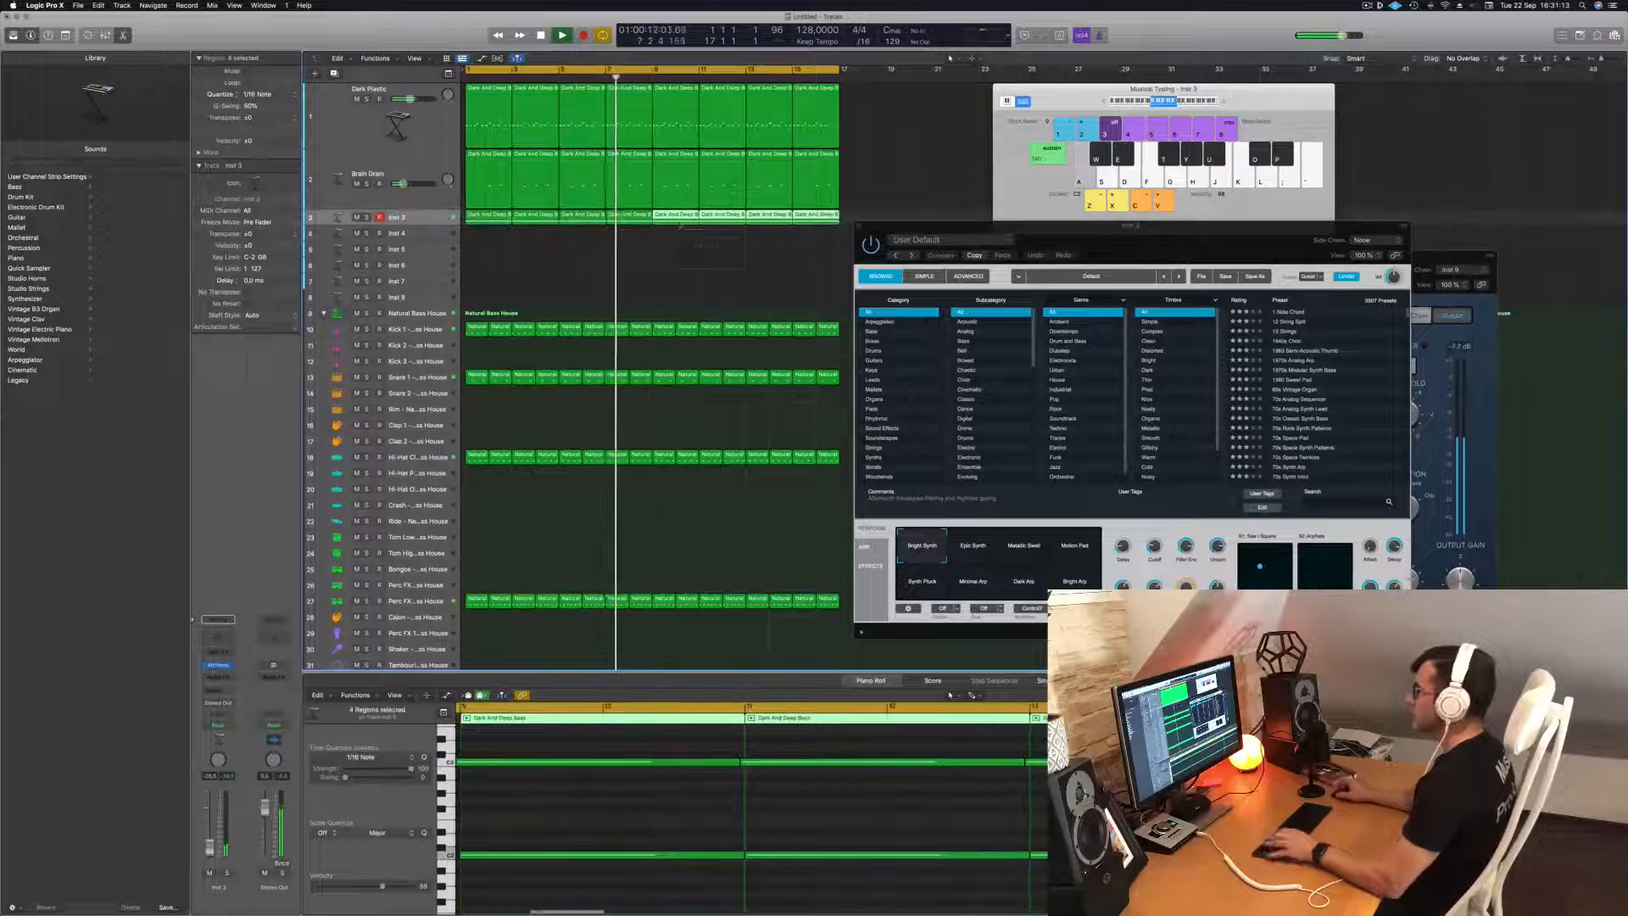
Load the 1970s Analog Arp preset from Alchemy's Arpeggiated category on Inst 3 and slightly raise the track's volume during playback.
key(Return)
drag(1182, 237, 1000, 222)
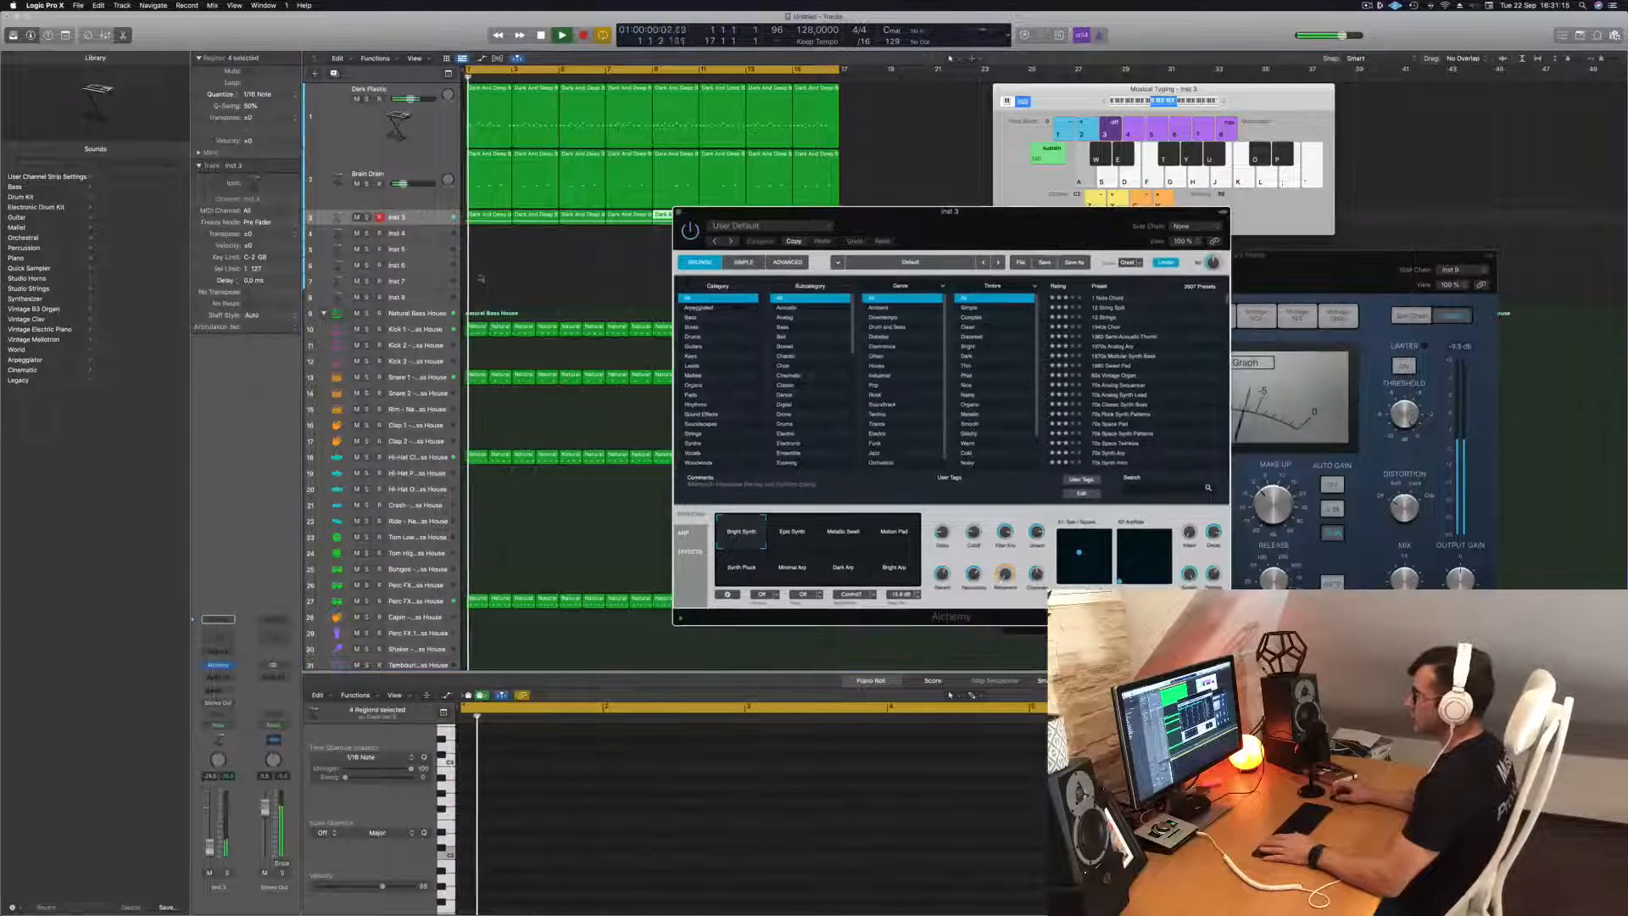
click(697, 308)
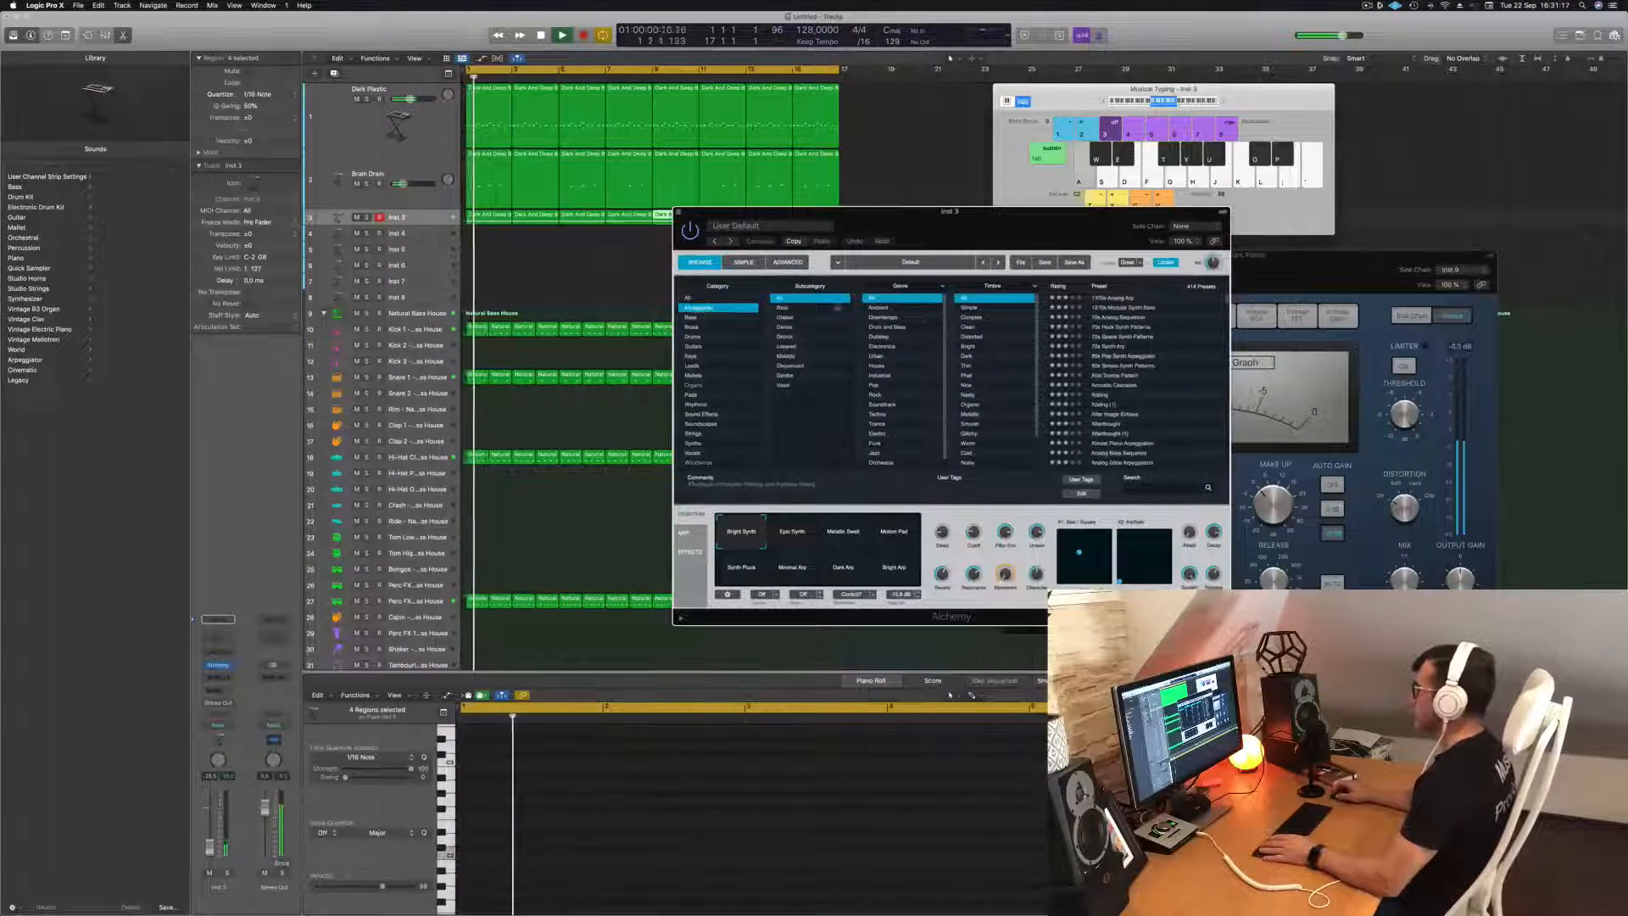
click(1110, 298)
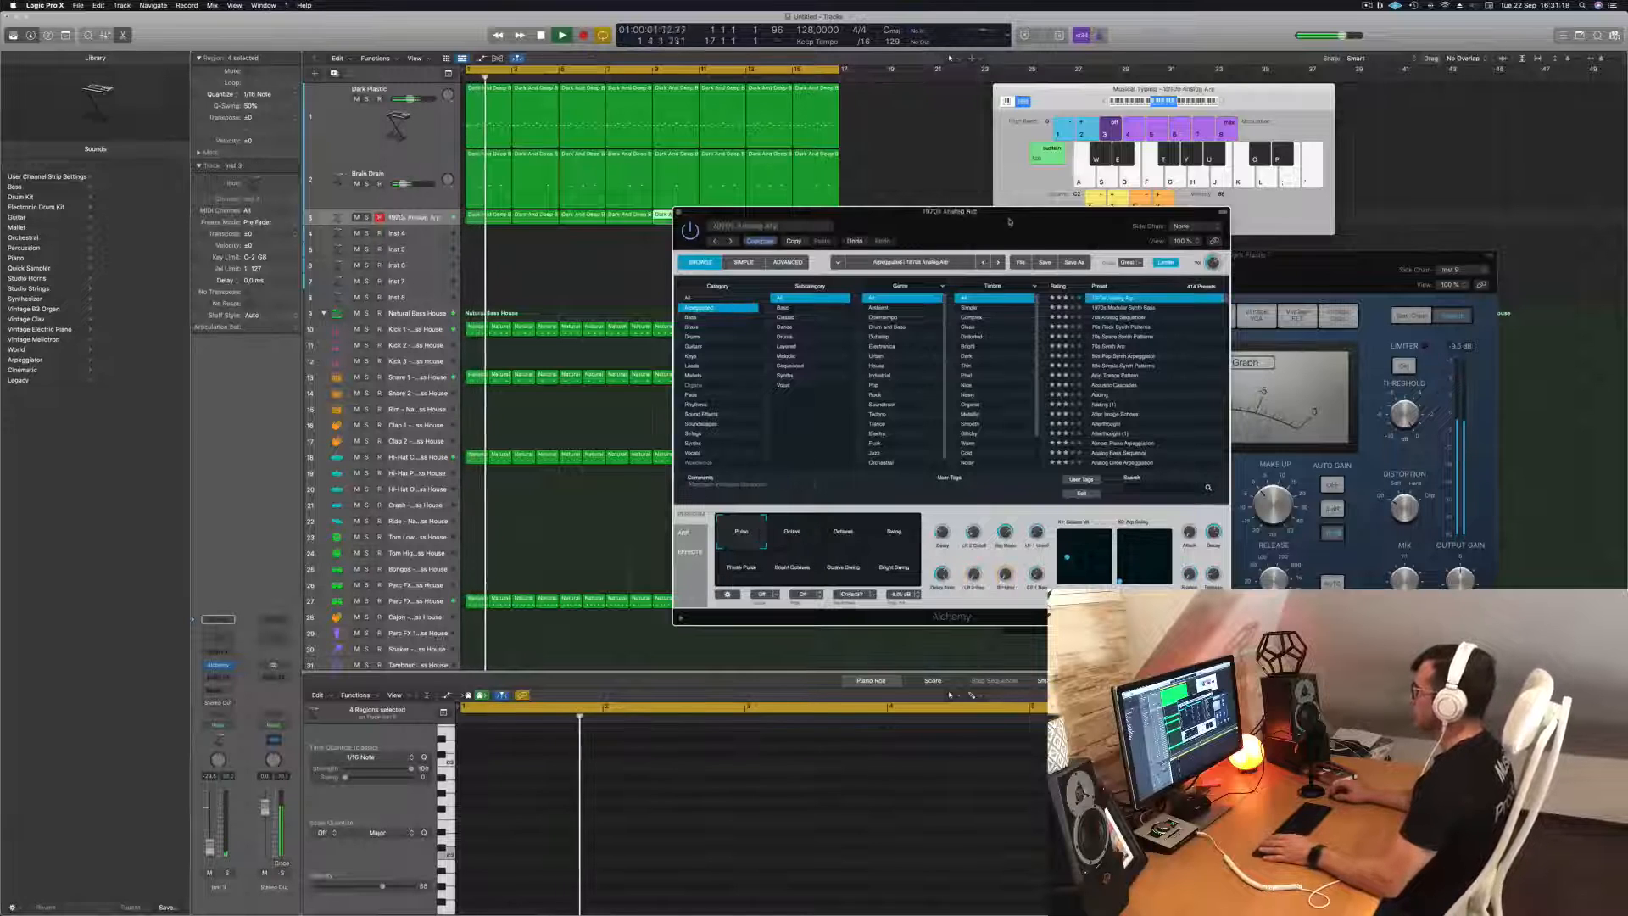
drag(1043, 211, 1183, 177)
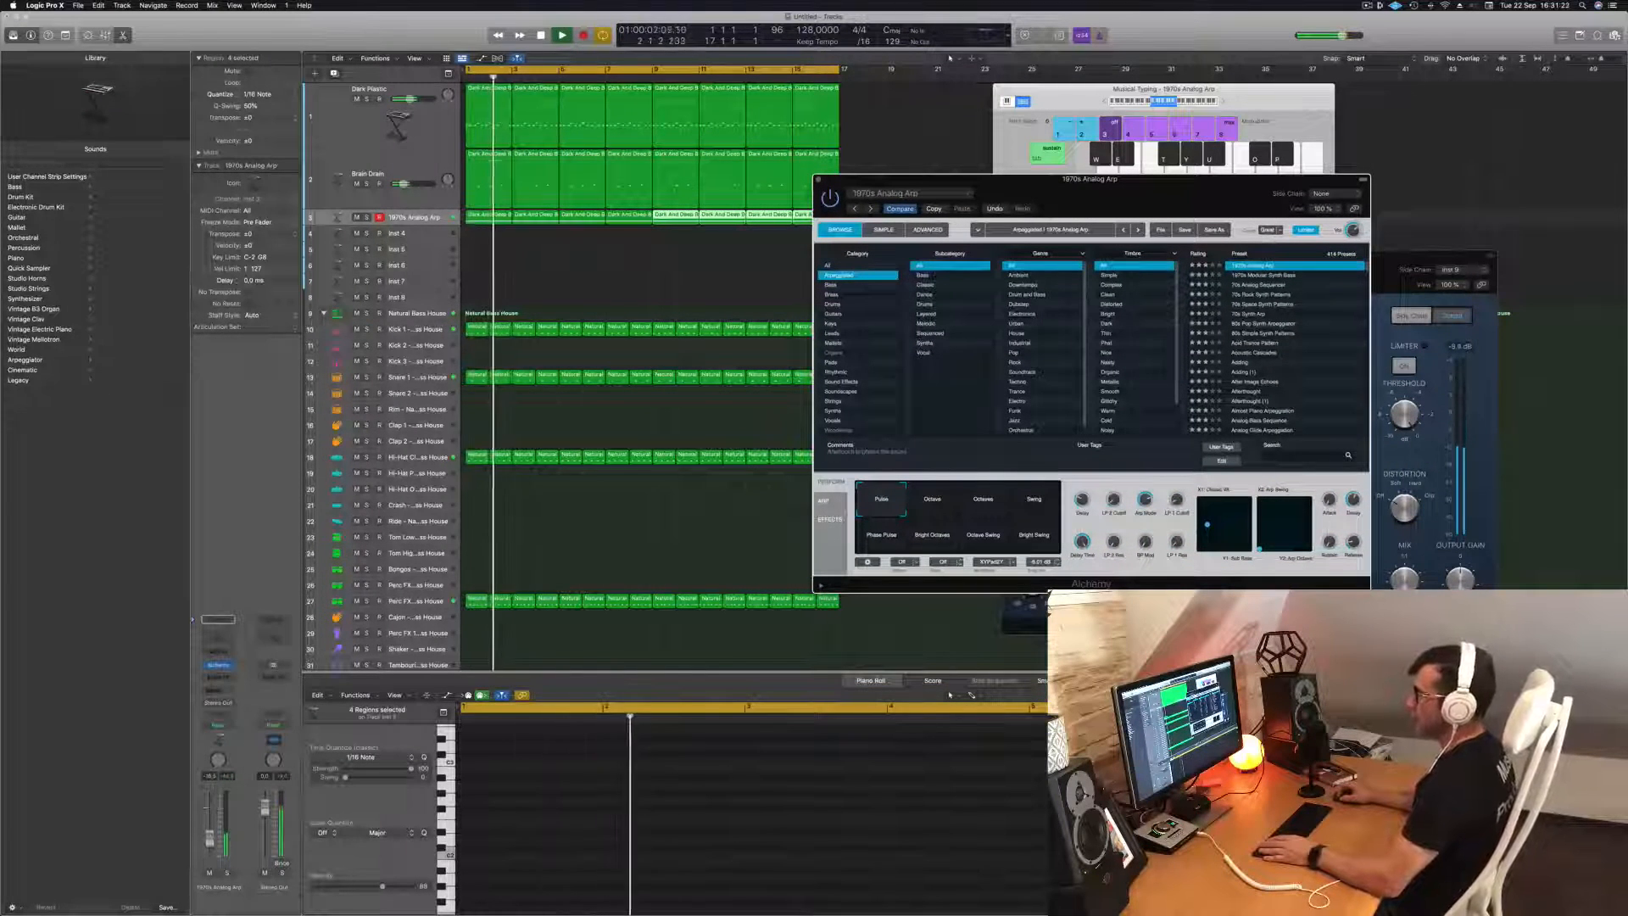
drag(209, 845, 210, 842)
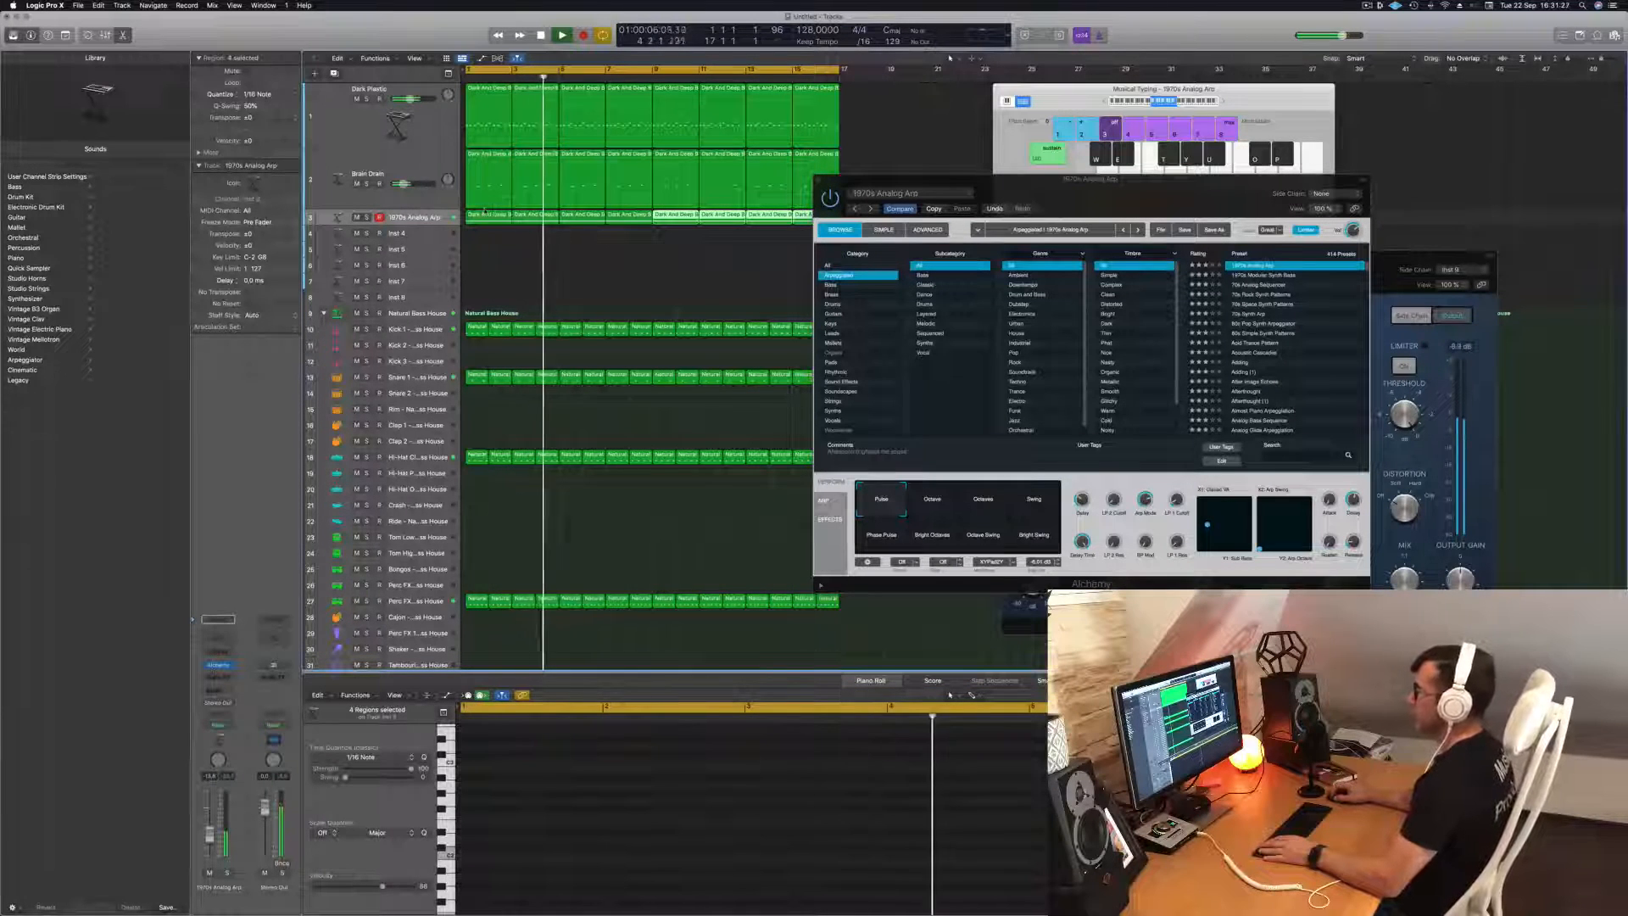
Transpose both sustained notes in the first 1970s Analog Arp region up one octave and review them during playback.
click(483, 203)
click(481, 215)
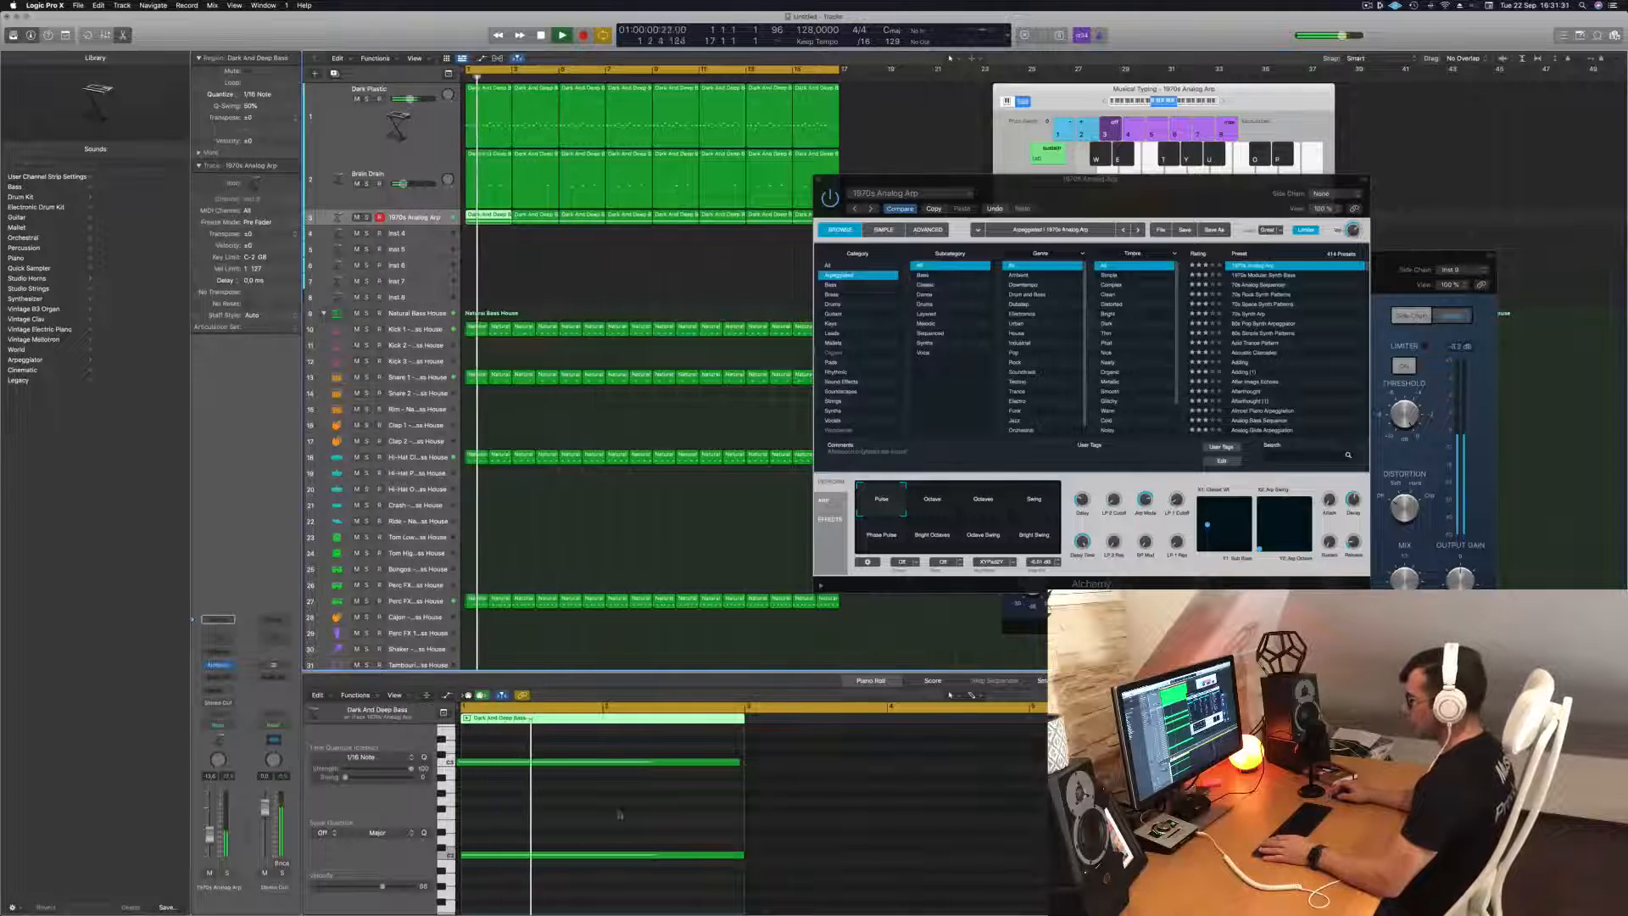
click(577, 838)
key(super+a)
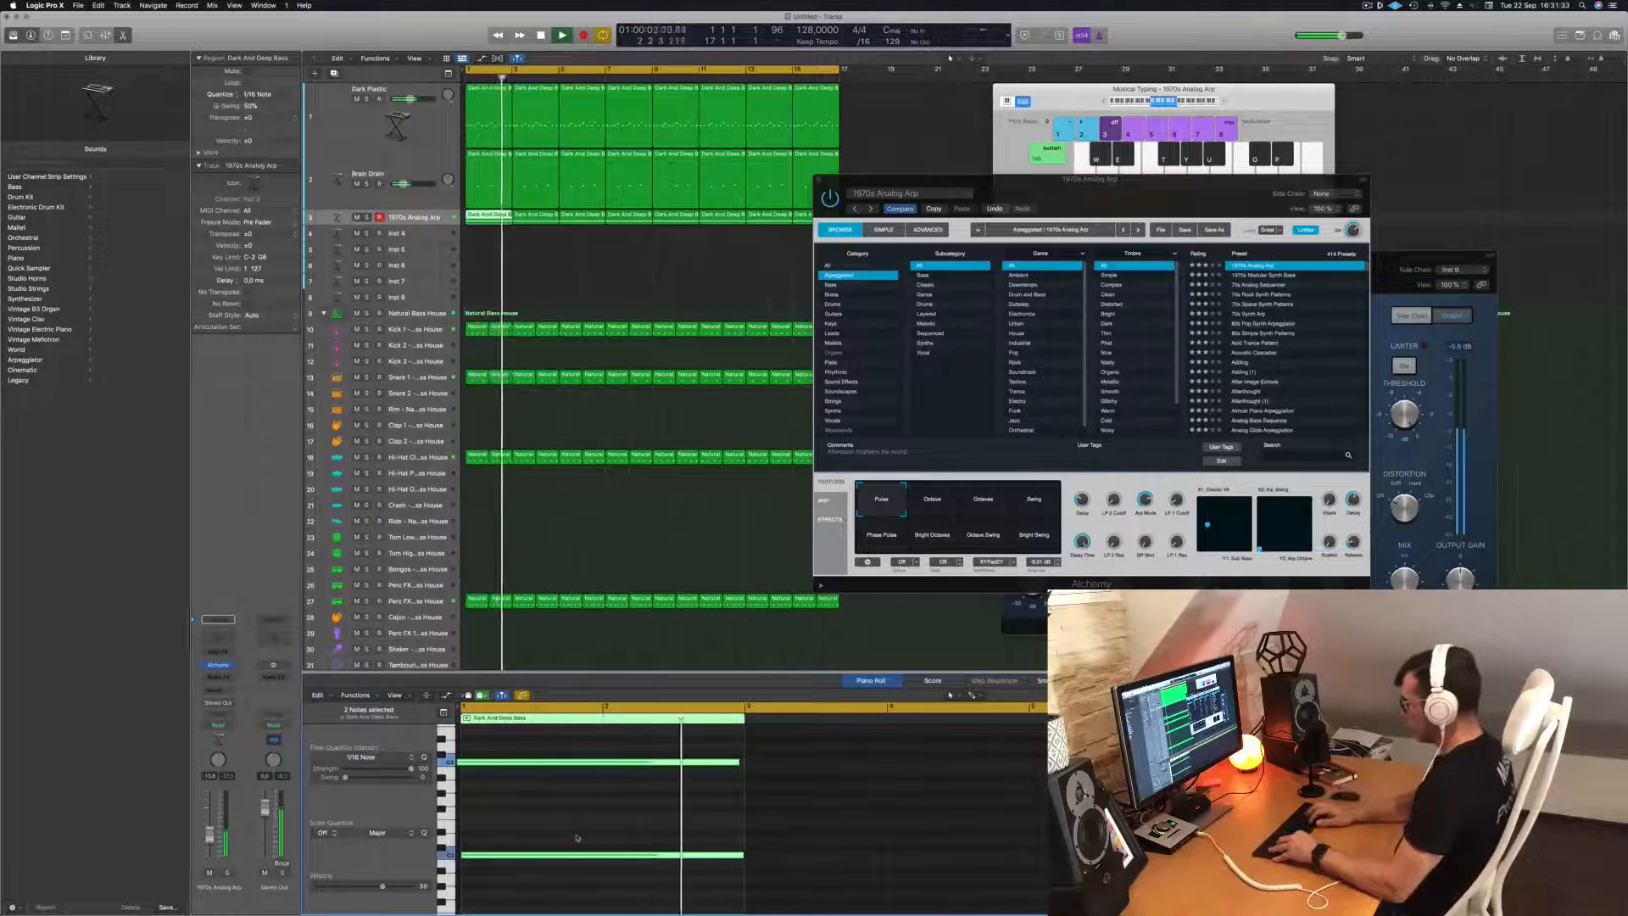
key(alt+shift+Up)
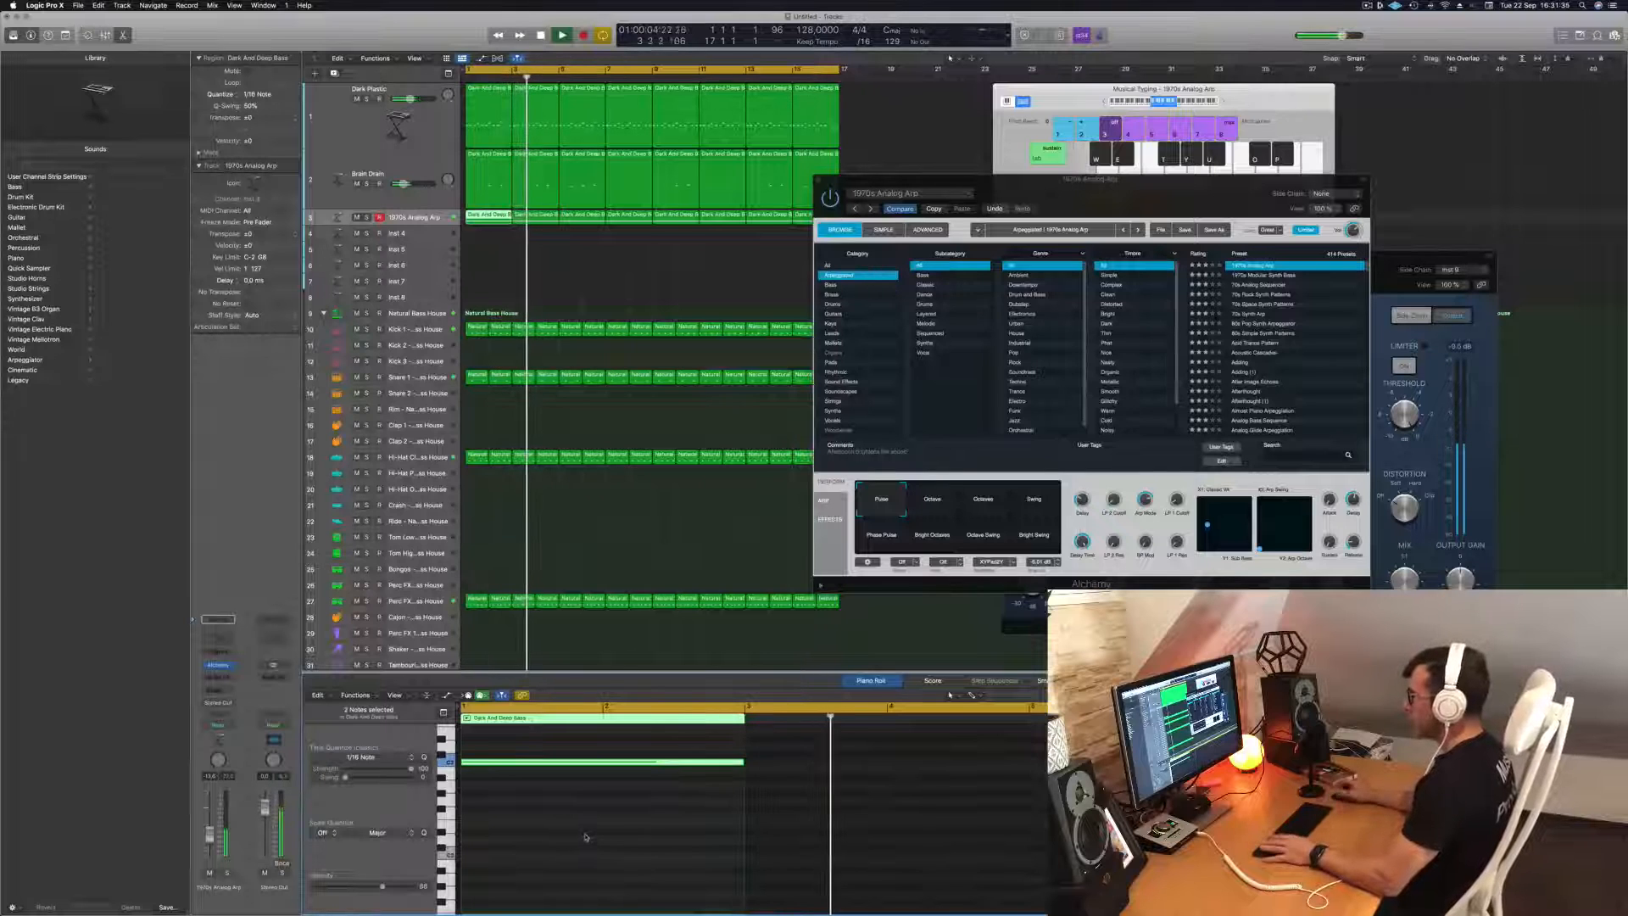
key(Return)
scroll(518, 829, up, 3)
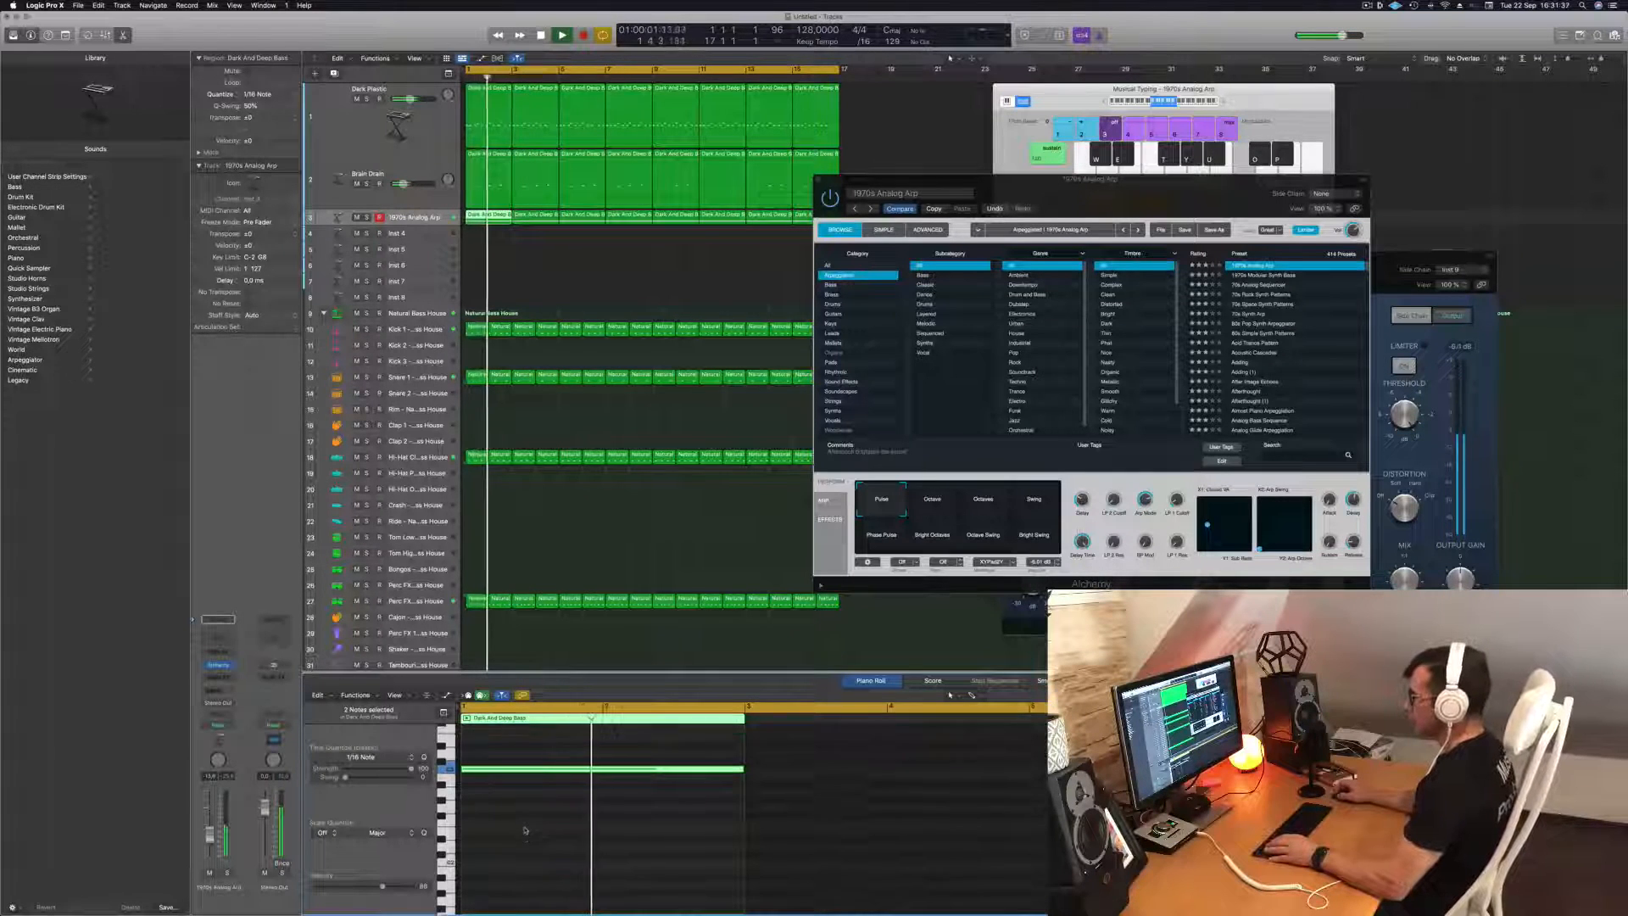
click(542, 782)
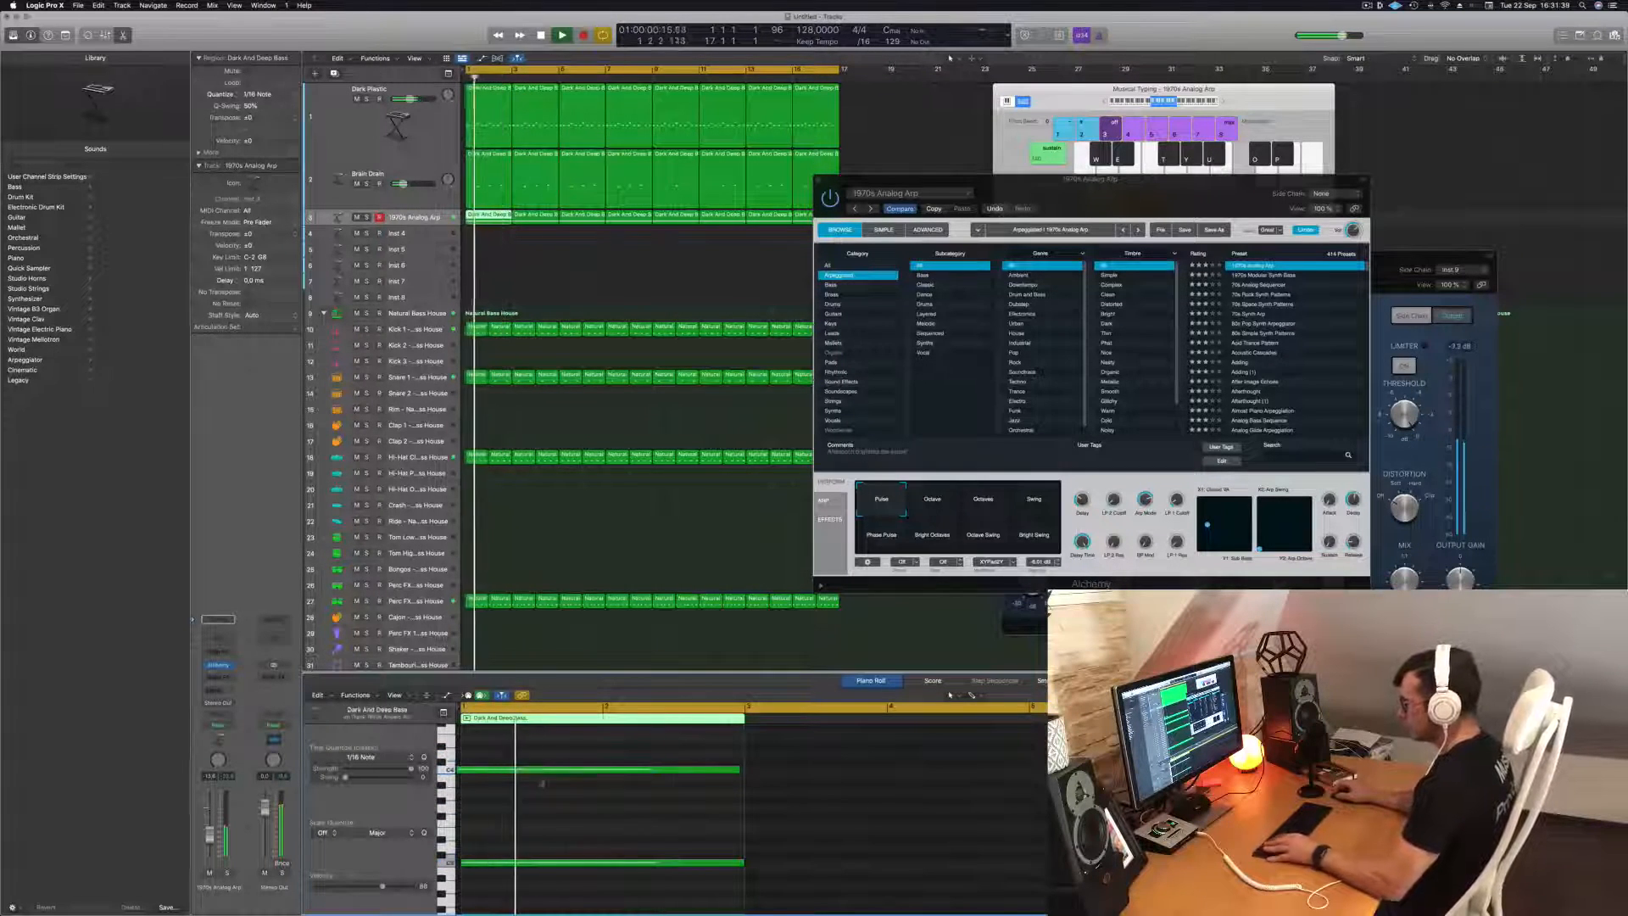
key(super+a)
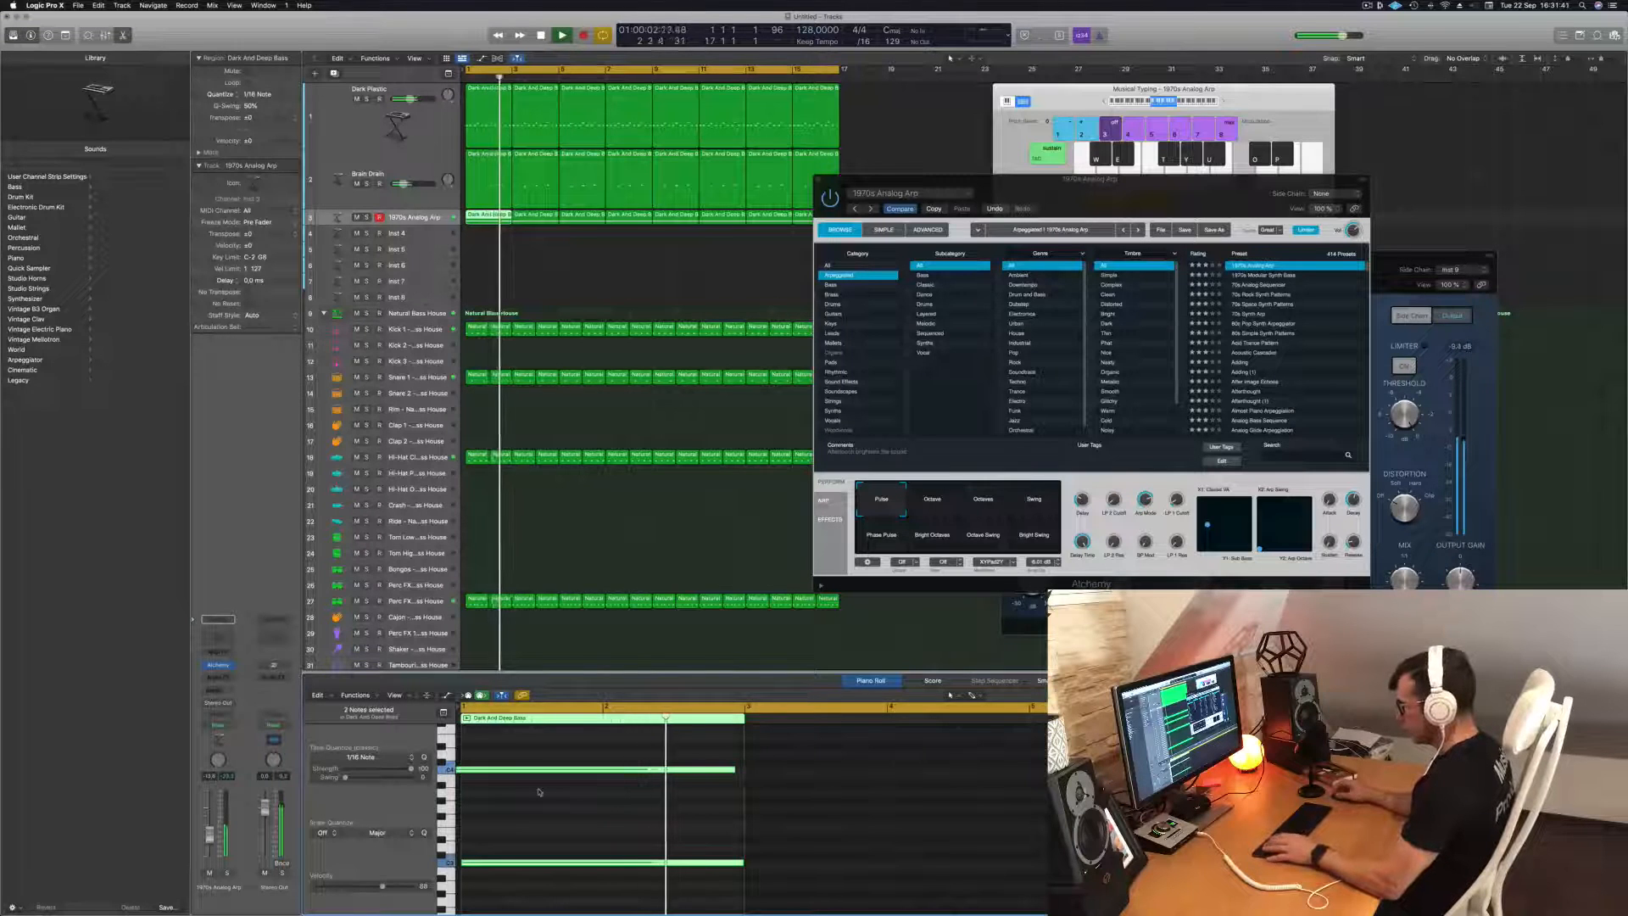
click(594, 771)
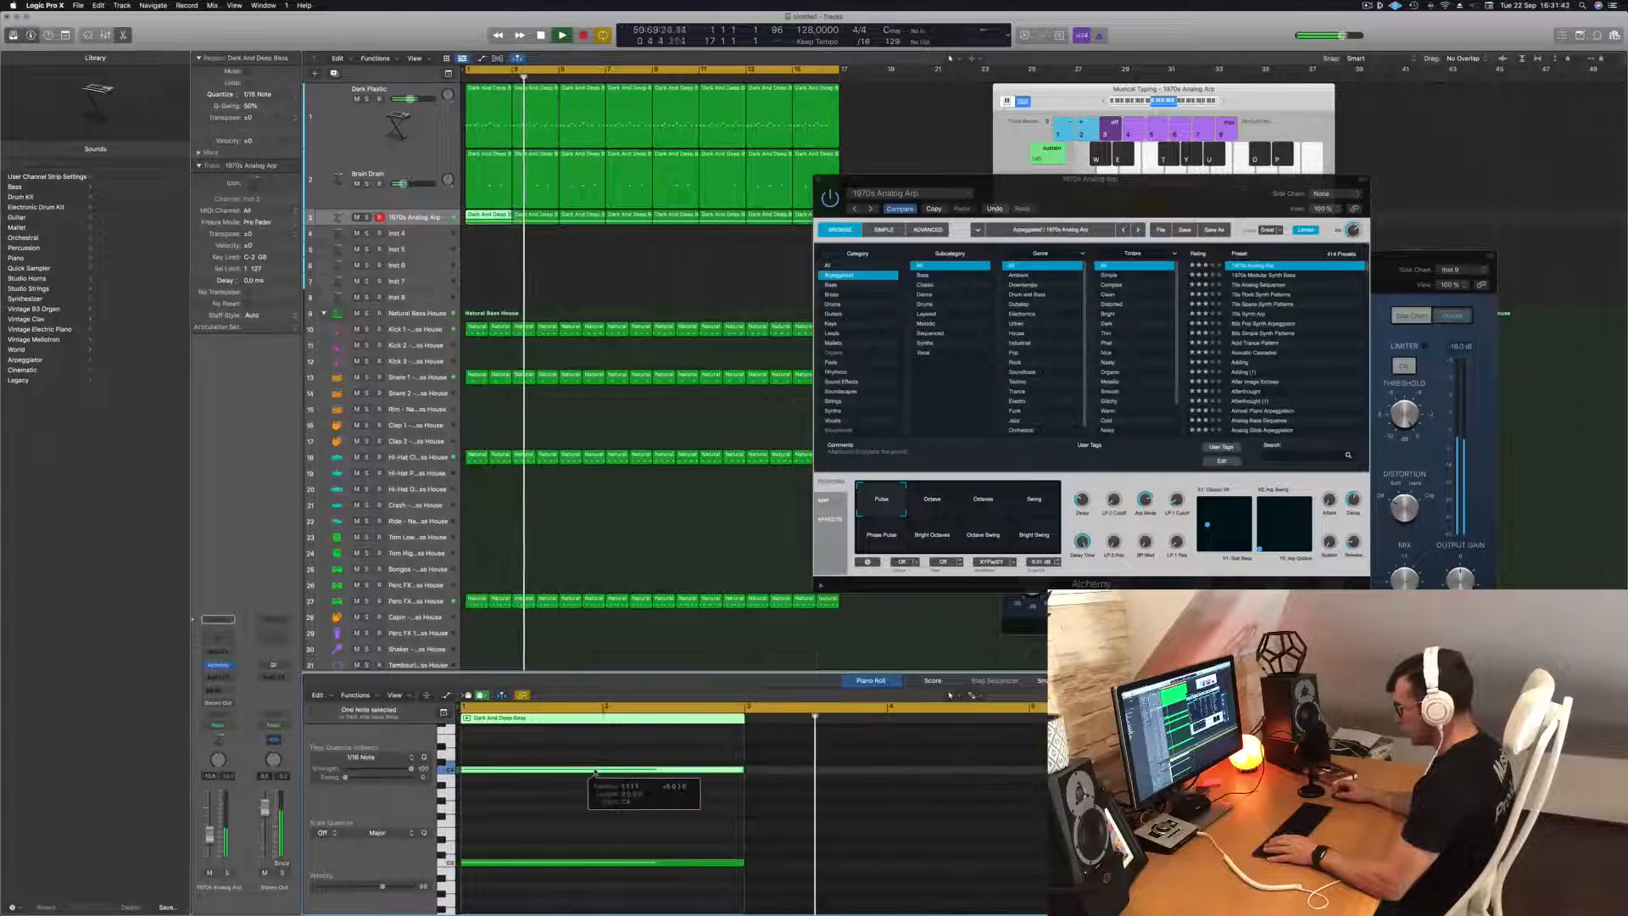
key(Return)
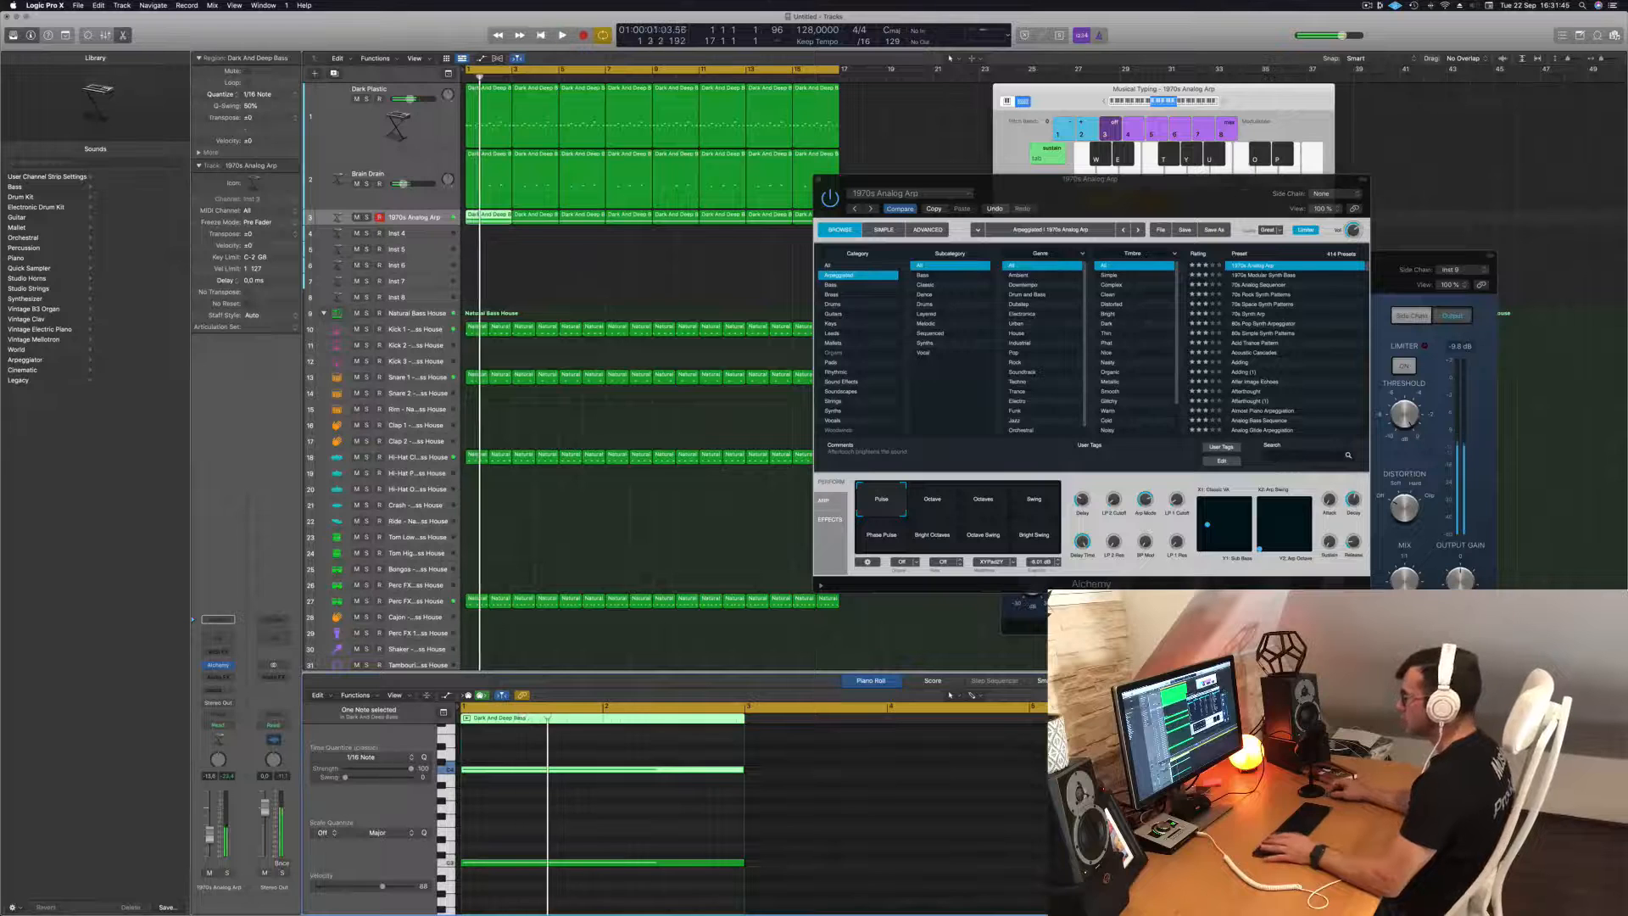
key(super+a)
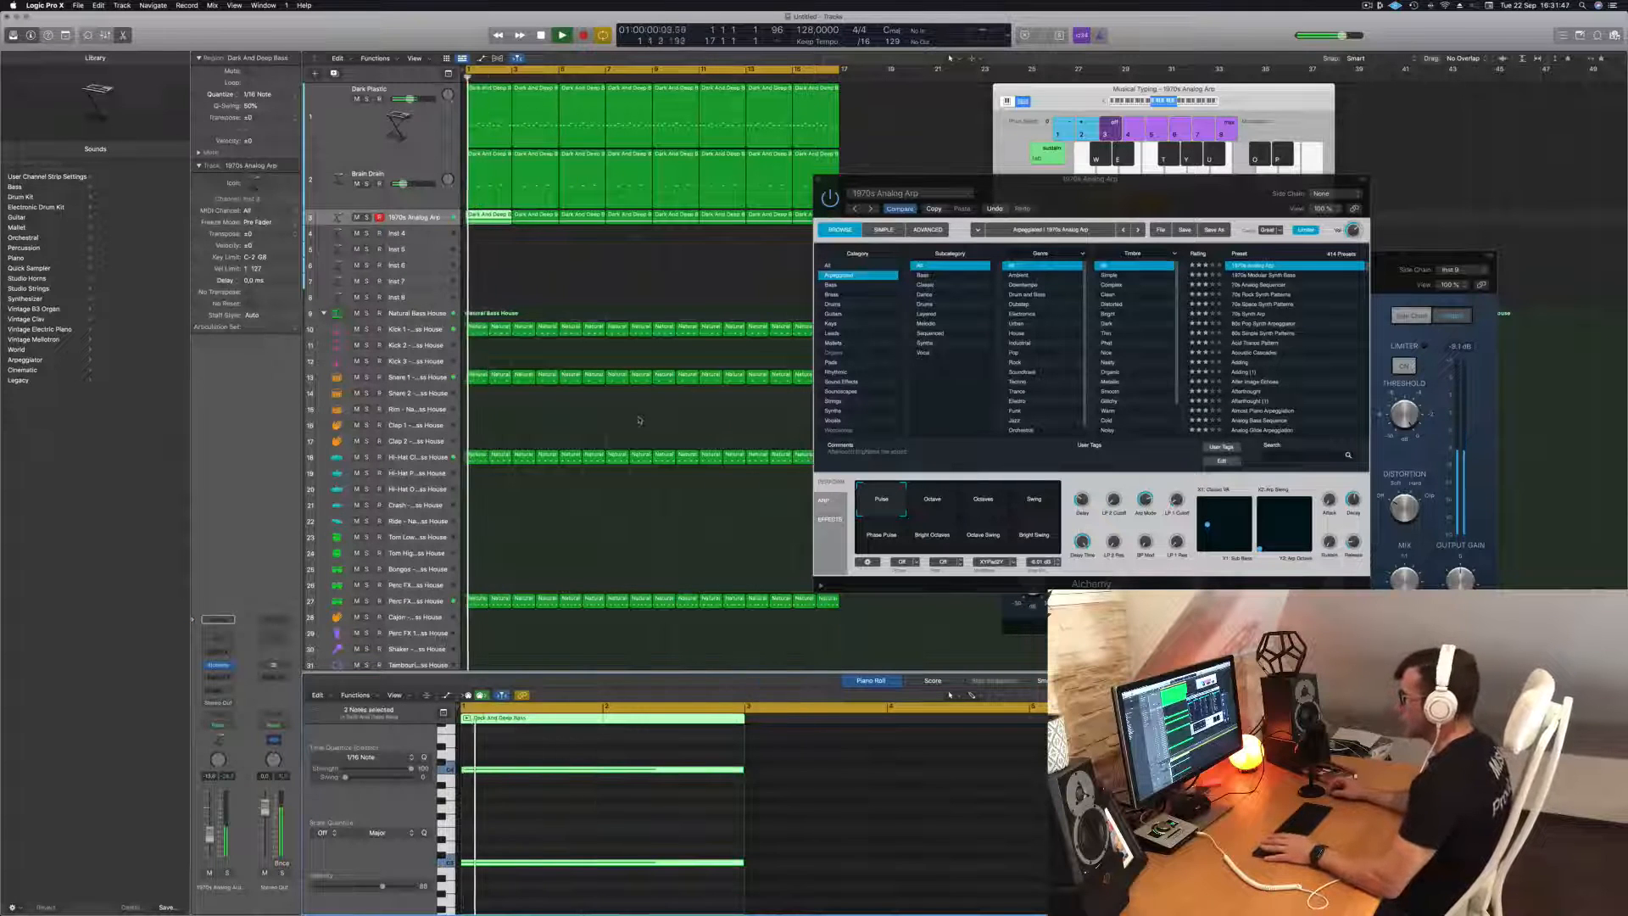
Delete the seven following regions on the arp track and refill the 16 bars with copies of the first region.
drag(528, 248, 812, 223)
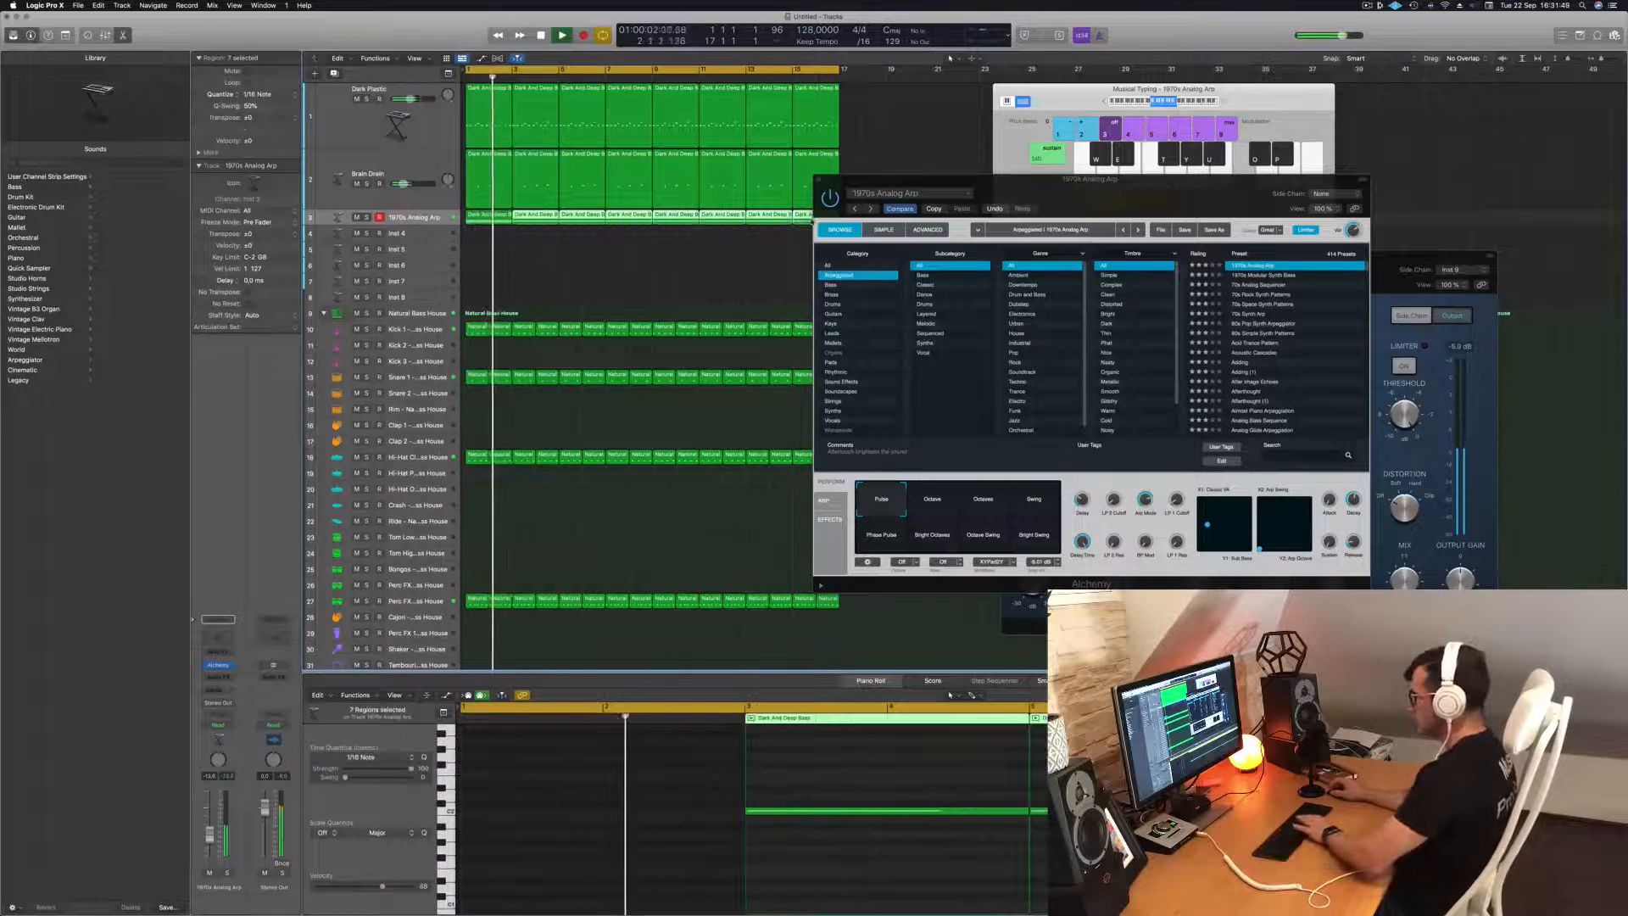
key(Delete)
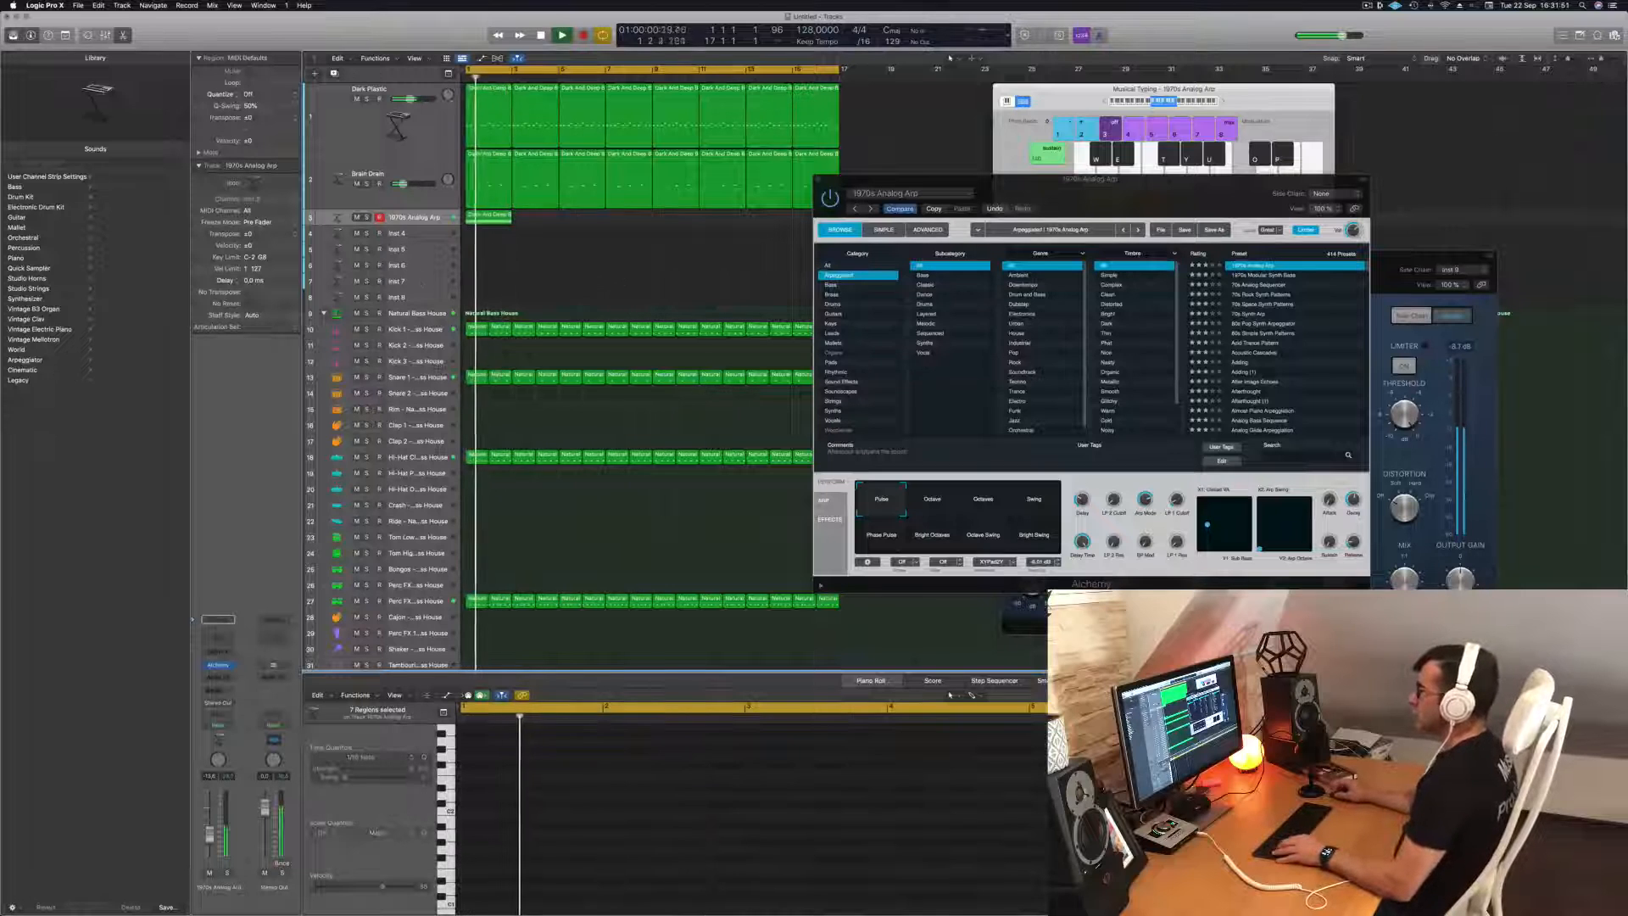
drag(490, 218, 673, 223)
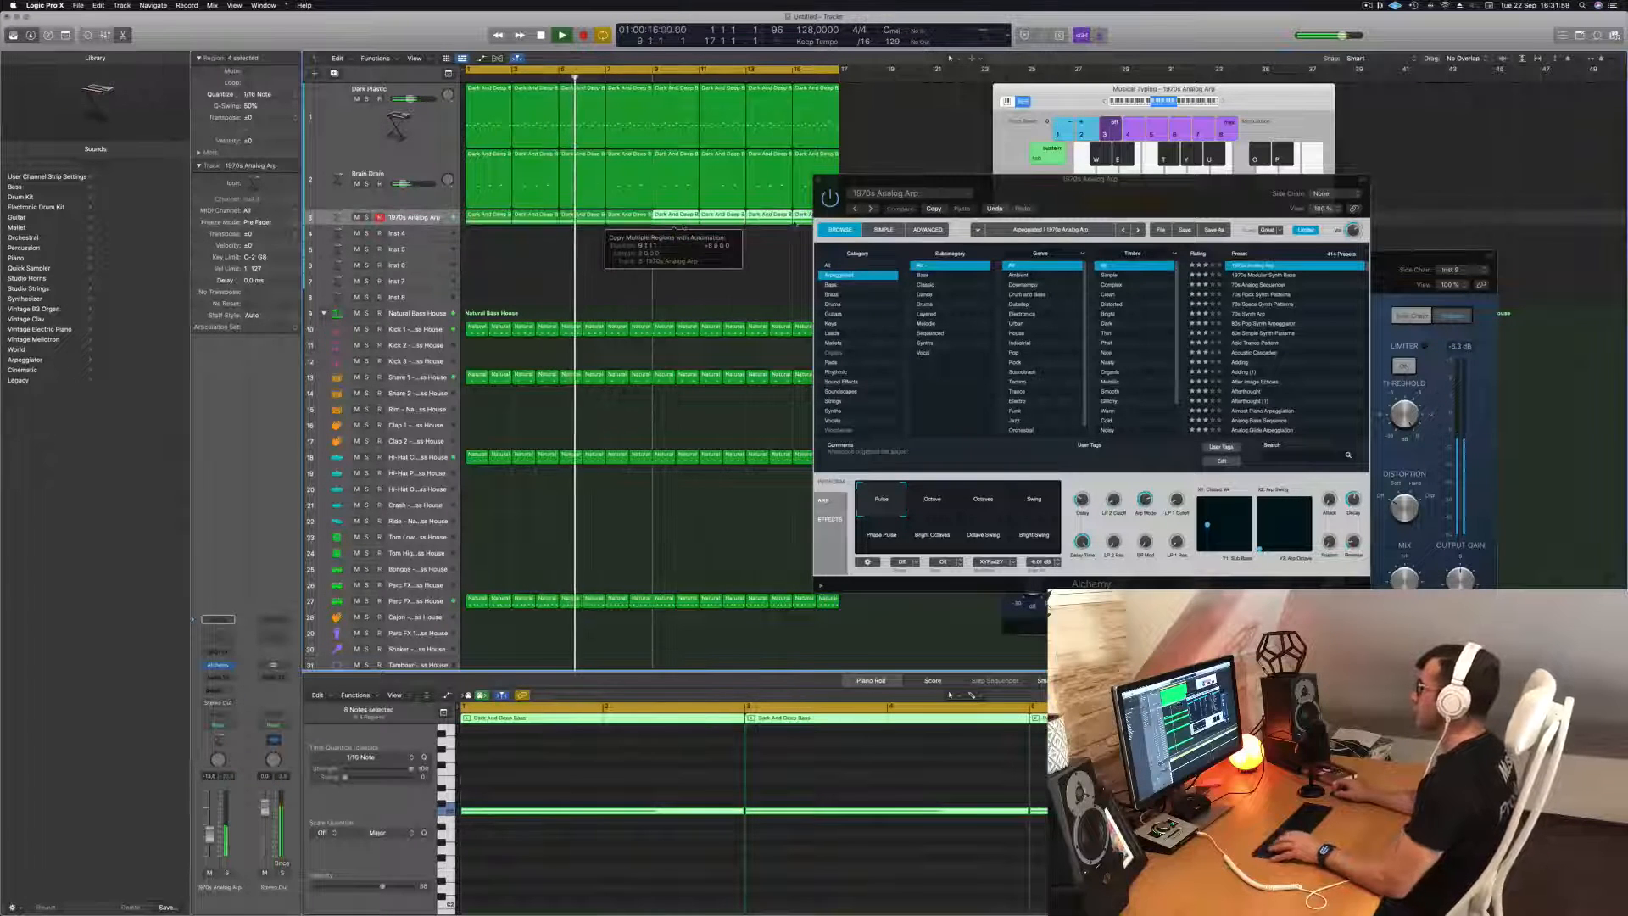
Audition the Alchemy presets 1970s Modular Synth Bass, 70s Space Synth Patterns and 70s Synth Arp on the arp track.
drag(1142, 212, 926, 239)
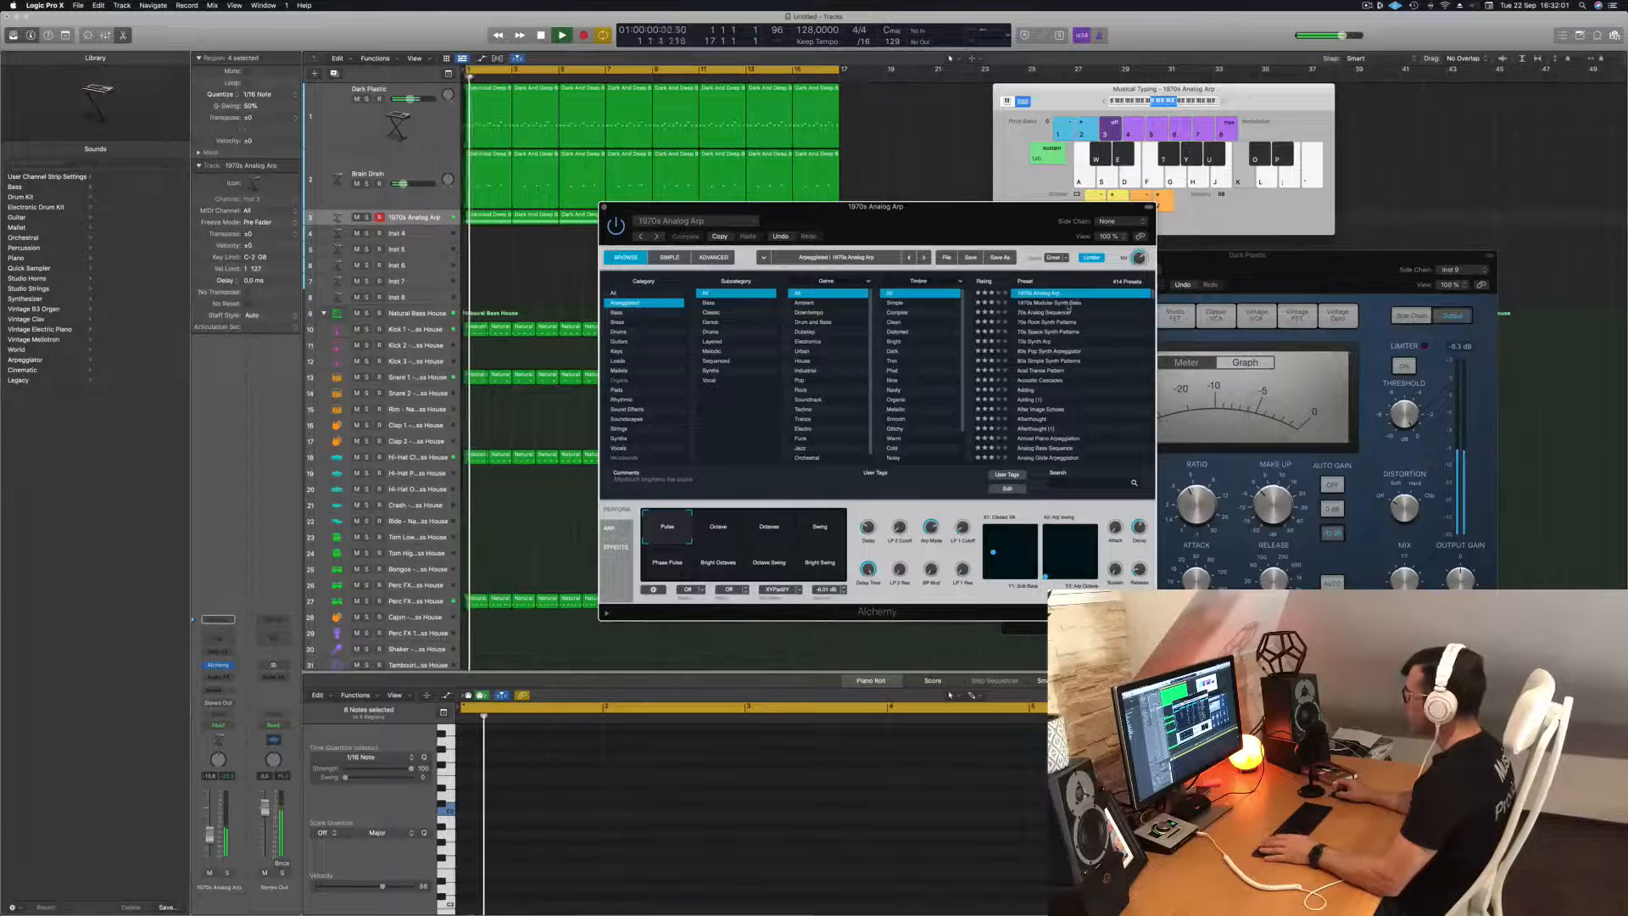
click(1070, 303)
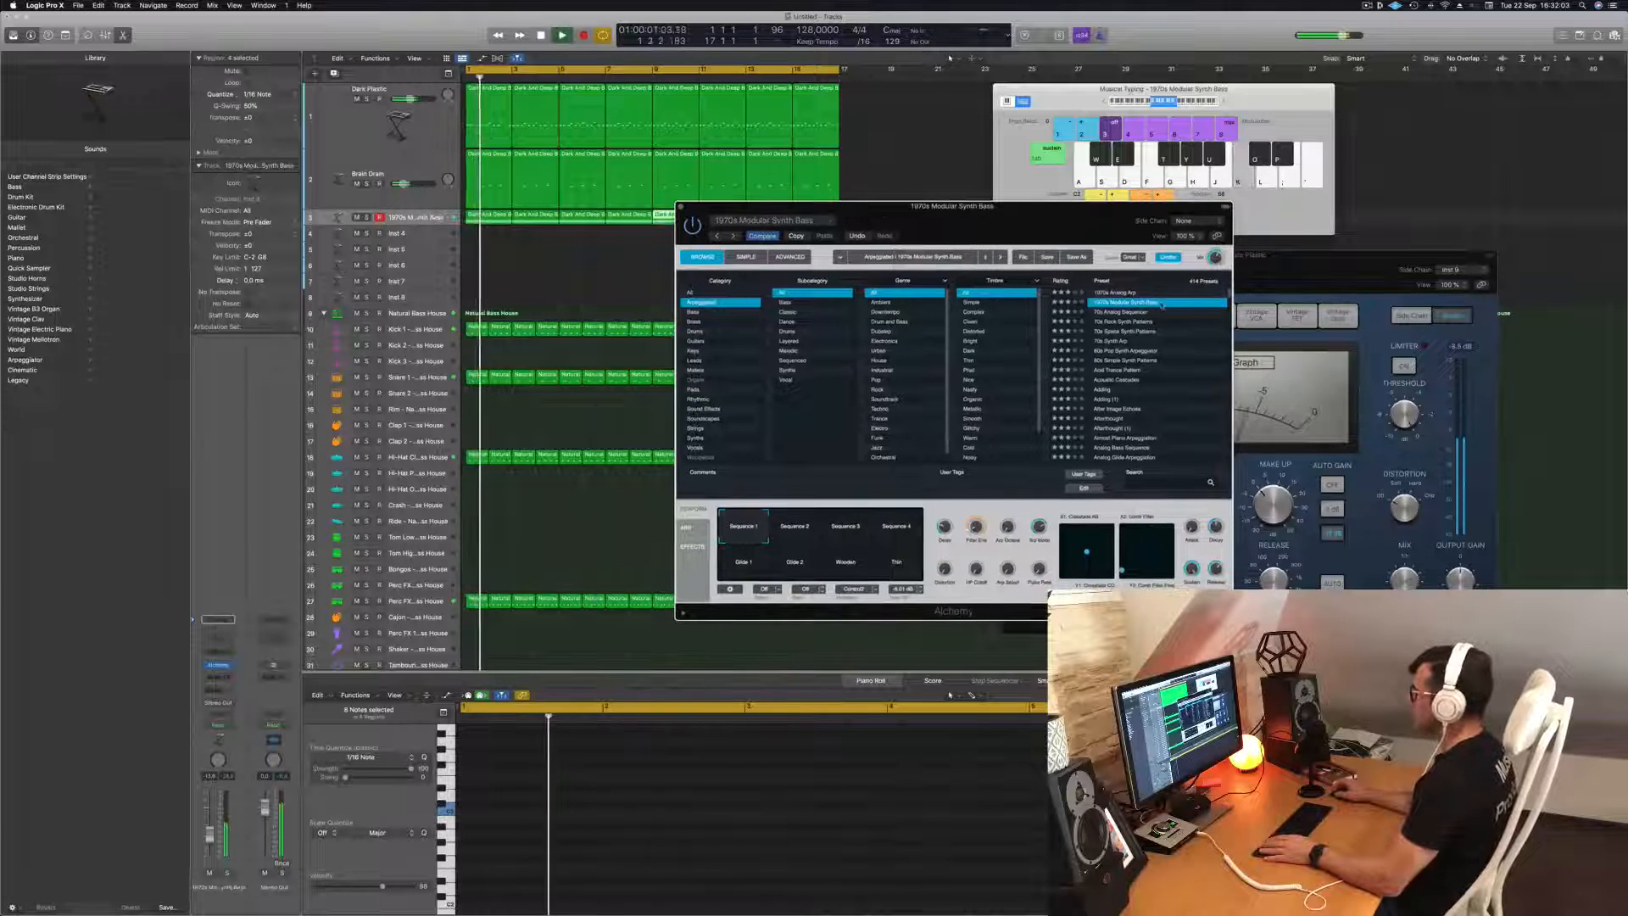
drag(1047, 230, 1087, 217)
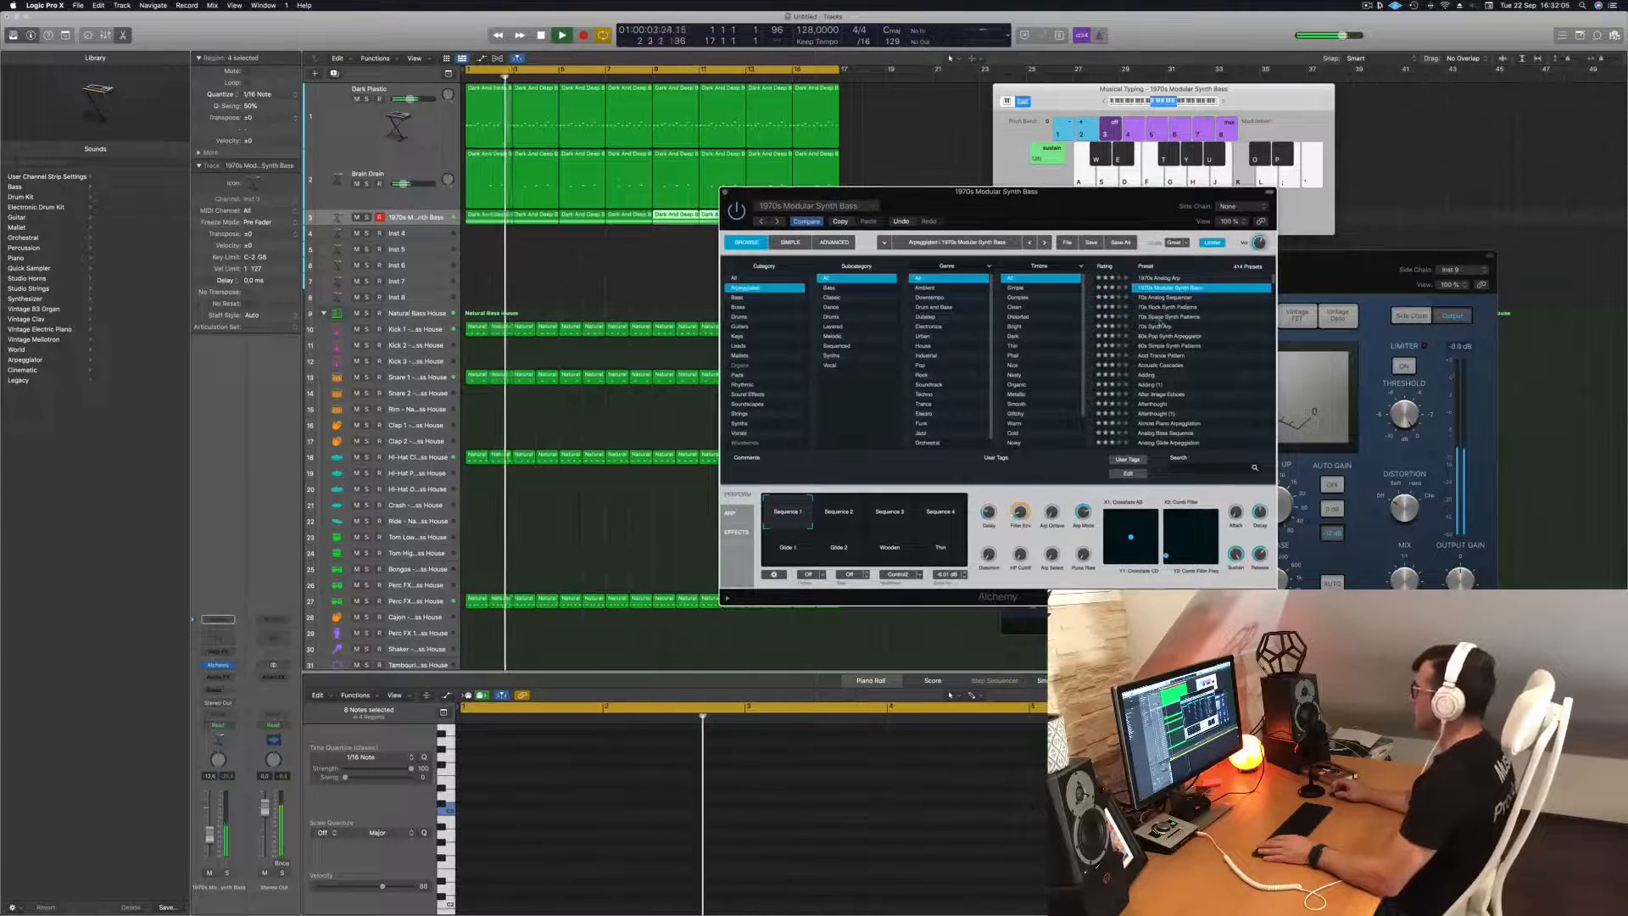
click(1160, 318)
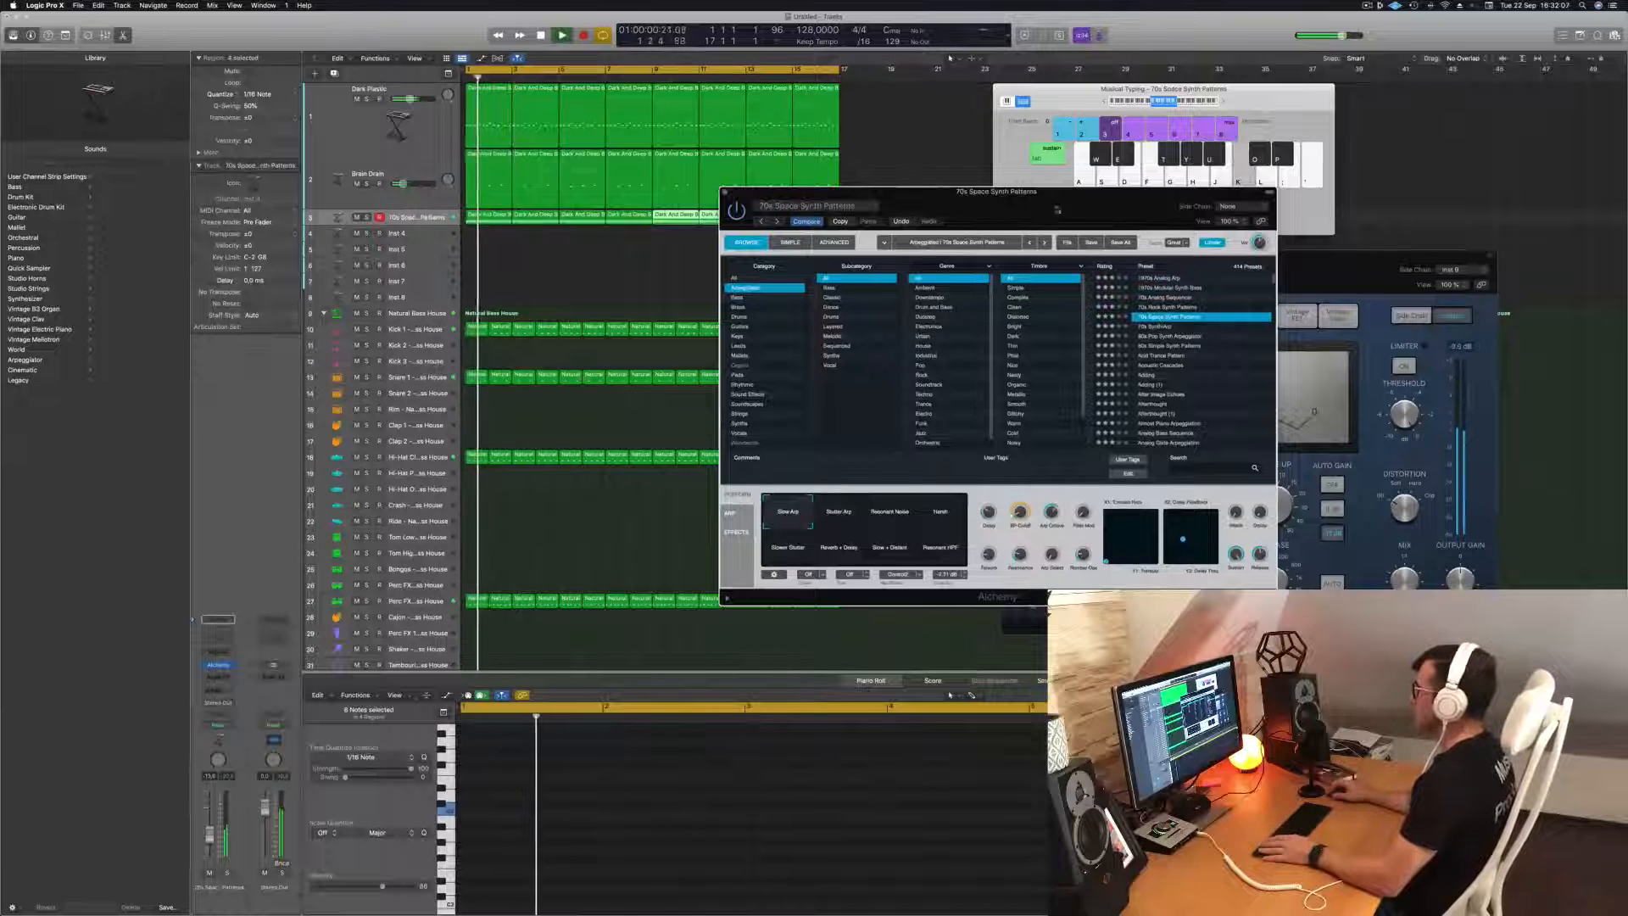
drag(1058, 211, 1092, 205)
click(1189, 322)
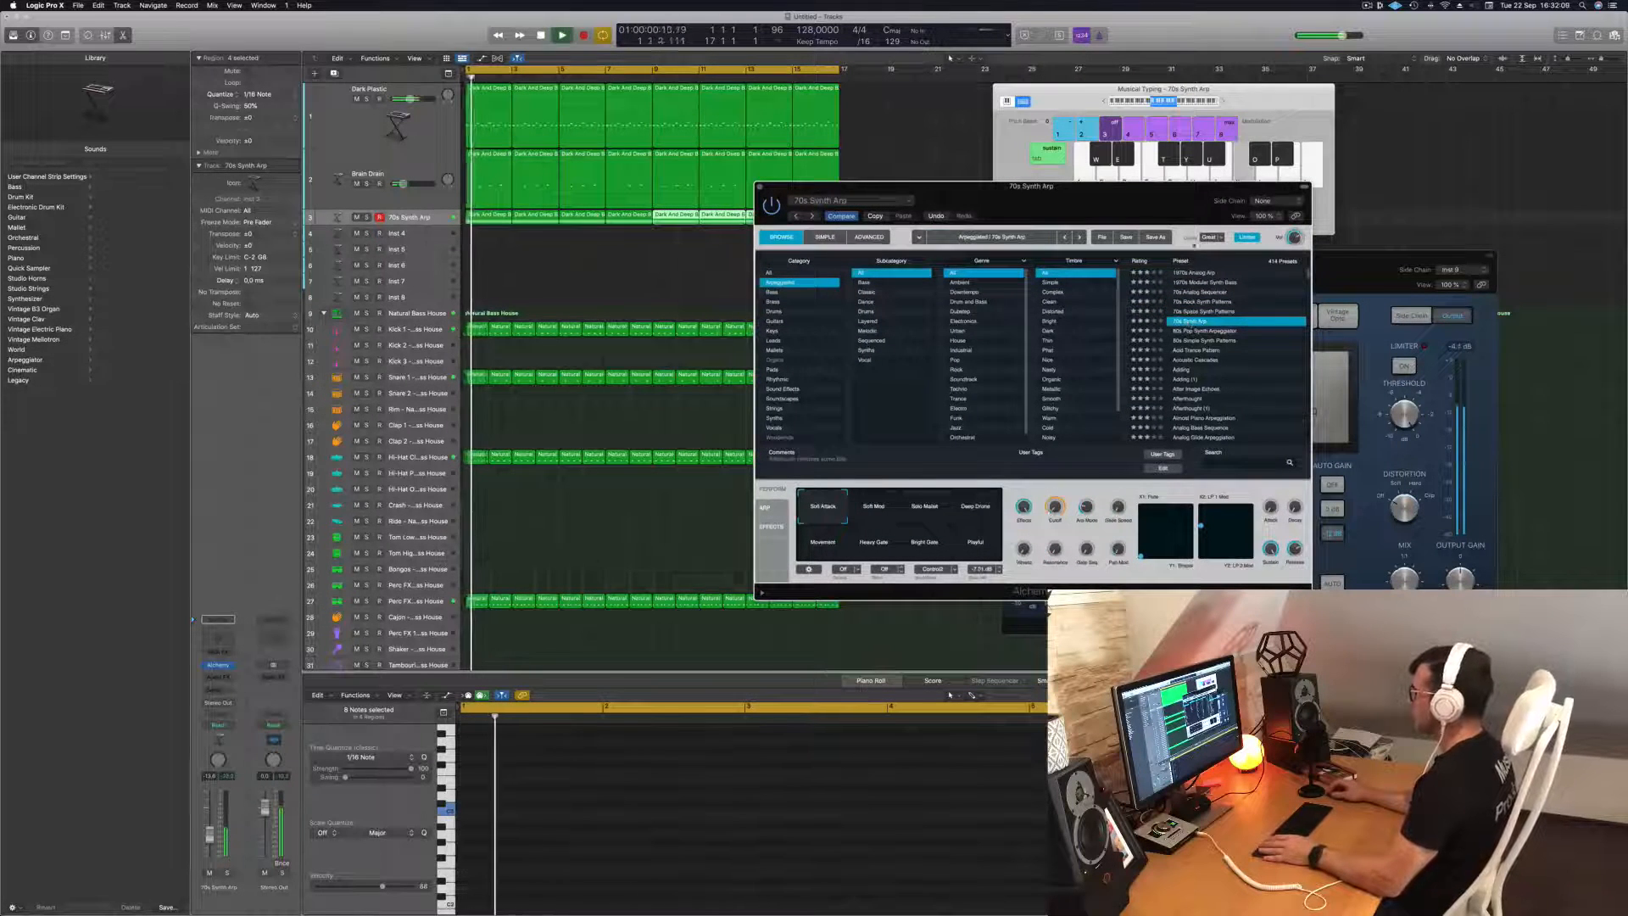
drag(1195, 188, 1234, 186)
Audition 80s Pop Synth Arpeggiator with its performance variations, plus the 80s Simple Synth Patterns preset.
click(1118, 234)
drag(1104, 203, 1079, 252)
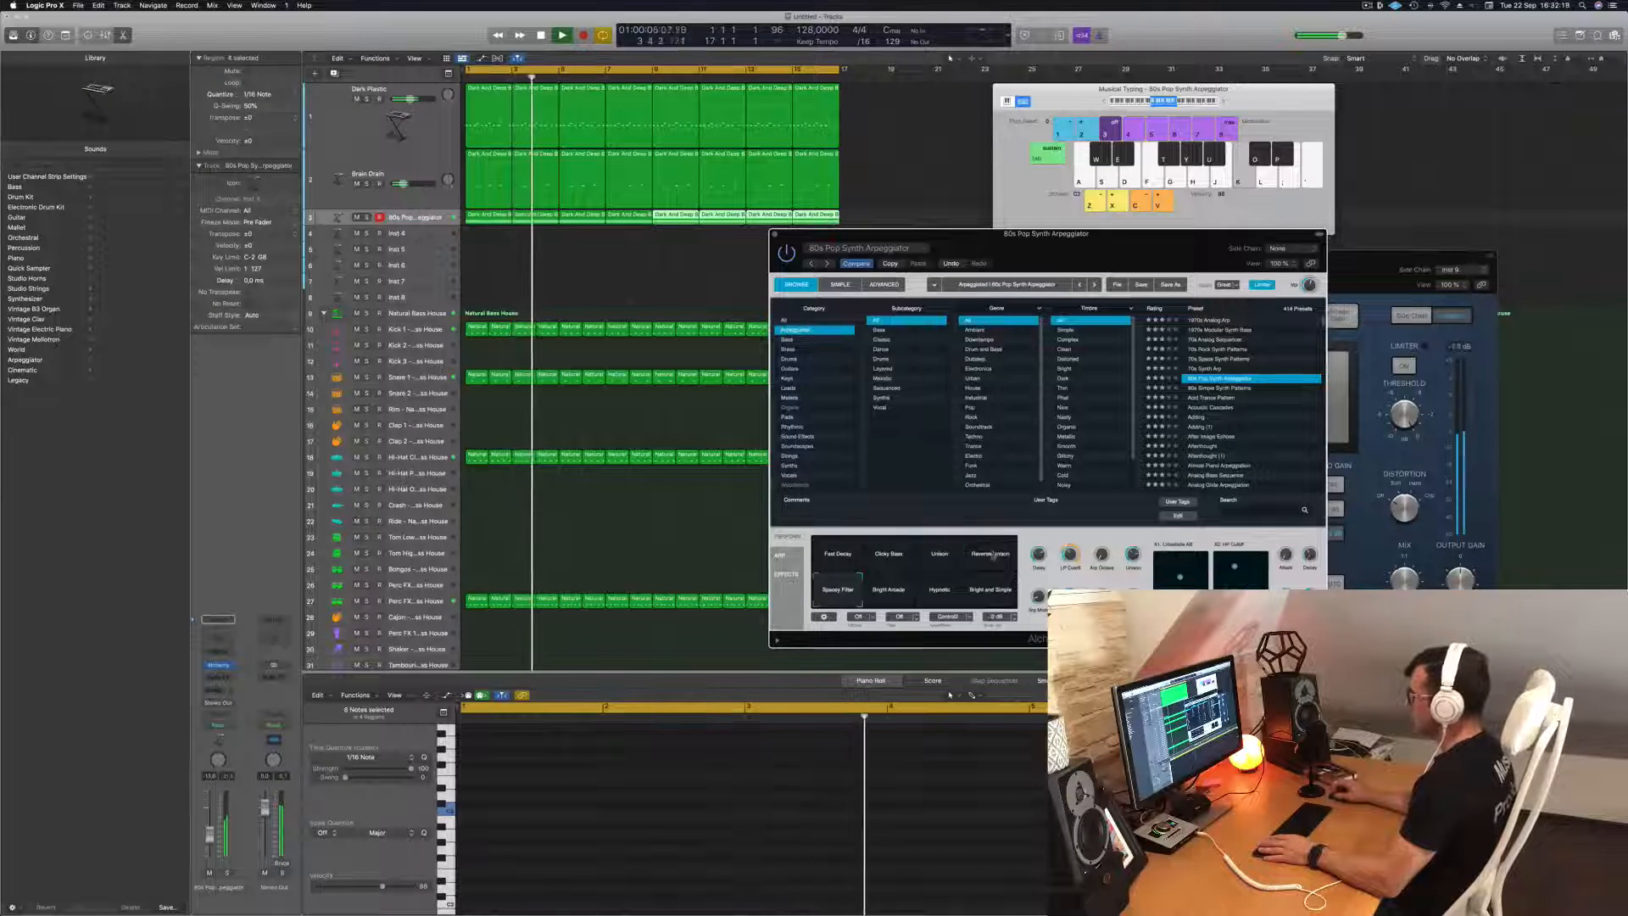
click(990, 558)
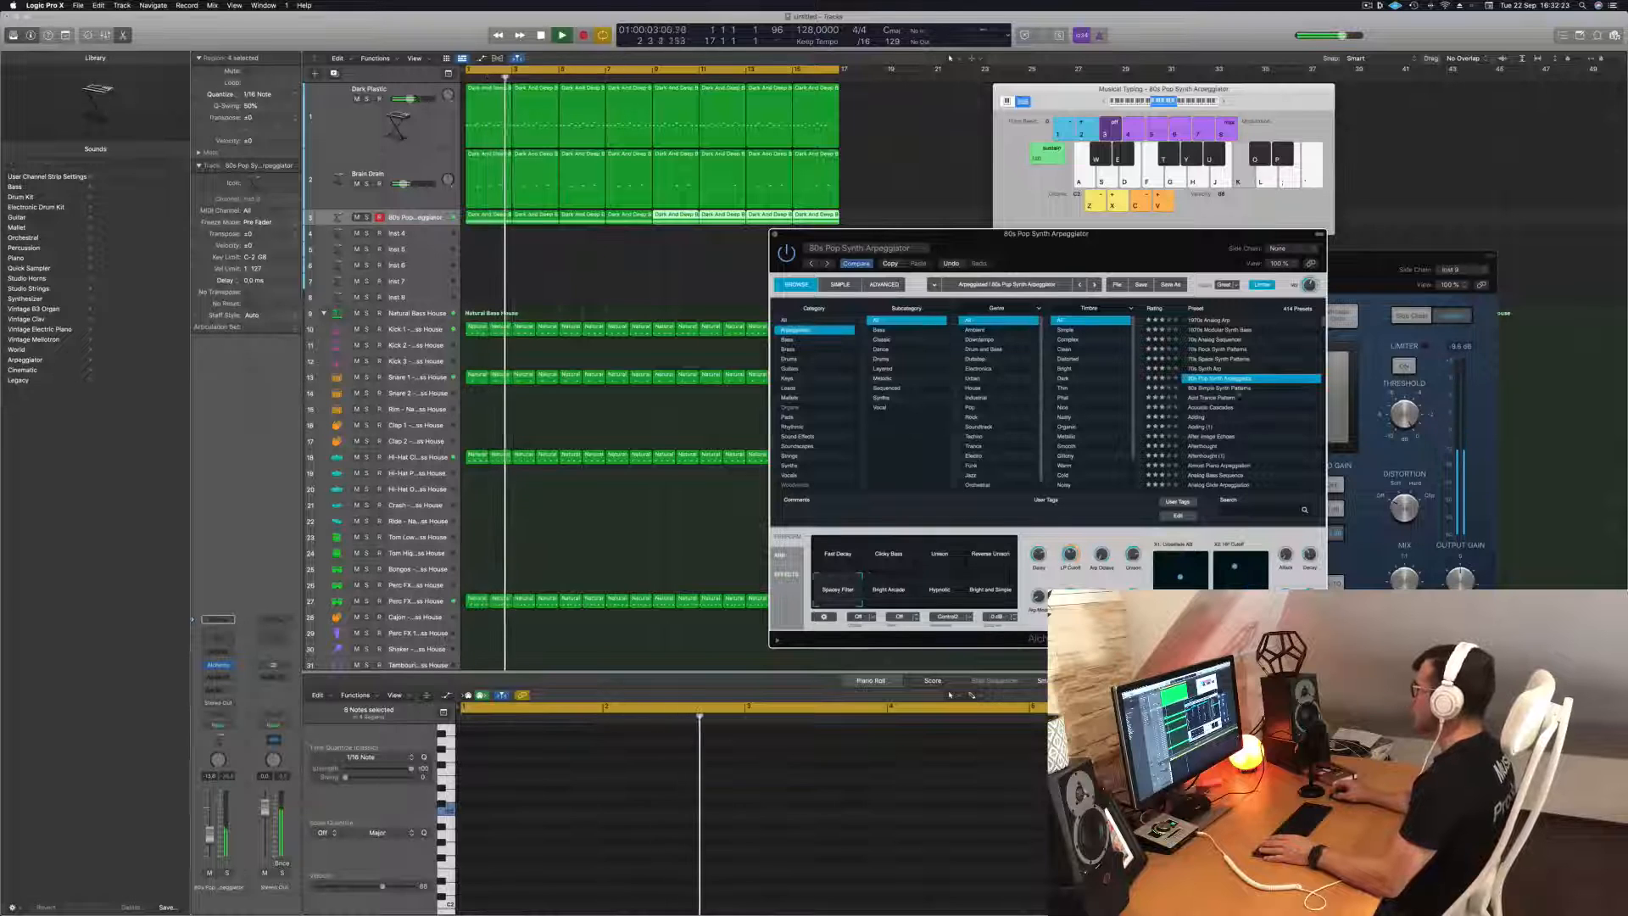
click(1193, 388)
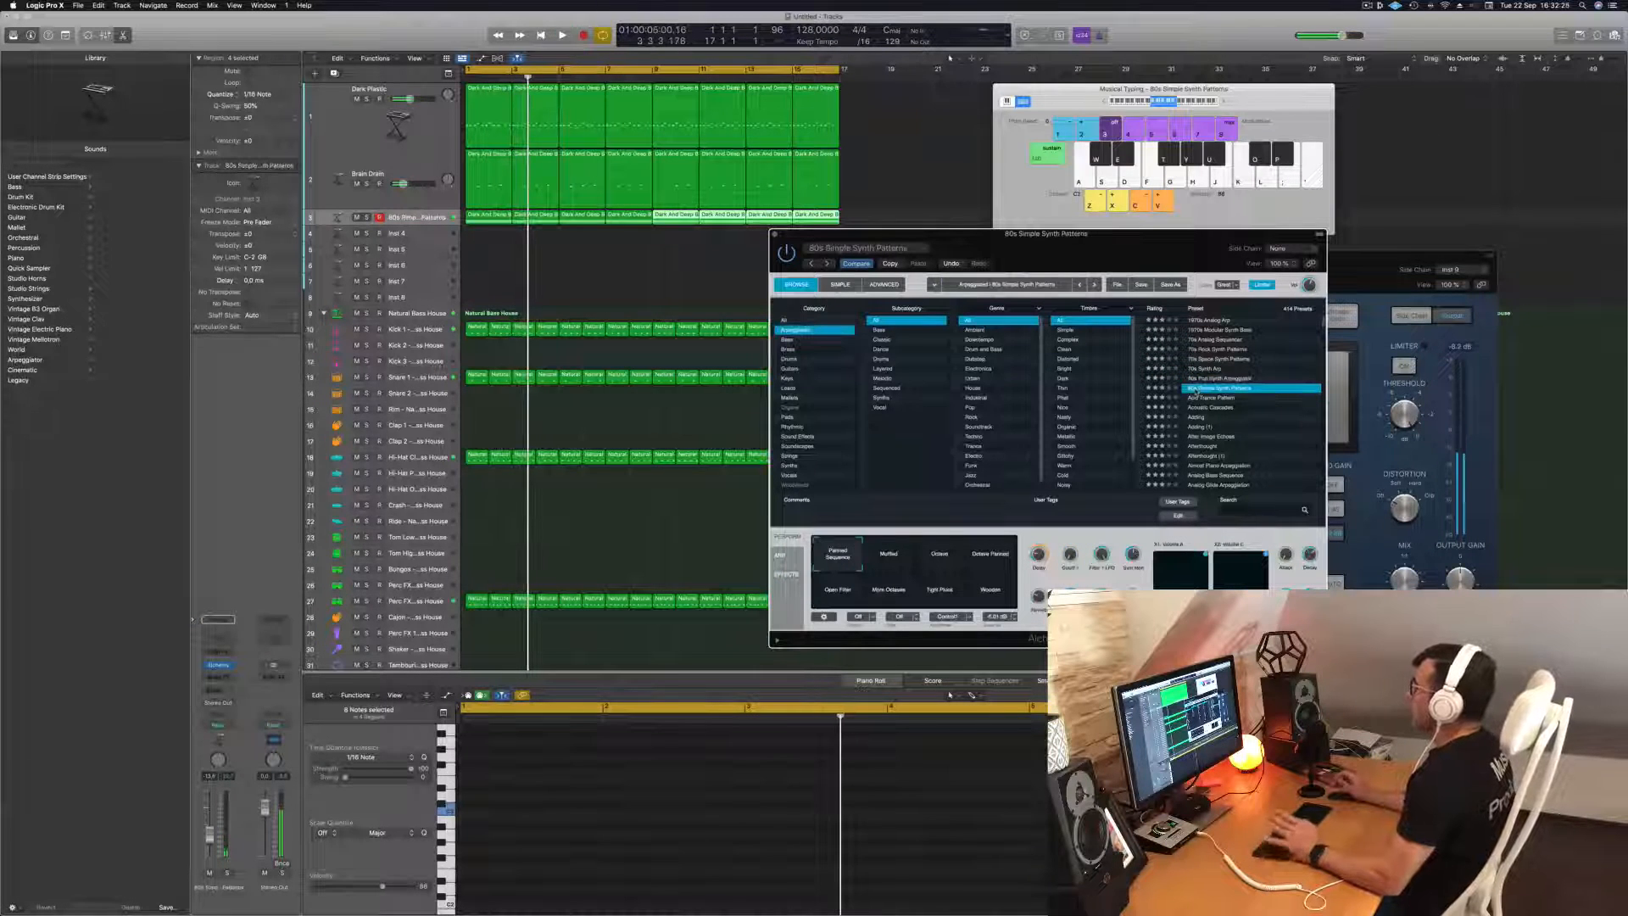
Continue through the Arpeggiated presets past Acoustic Cascades and Adding, and load After Image Echoes.
drag(1144, 248, 1220, 130)
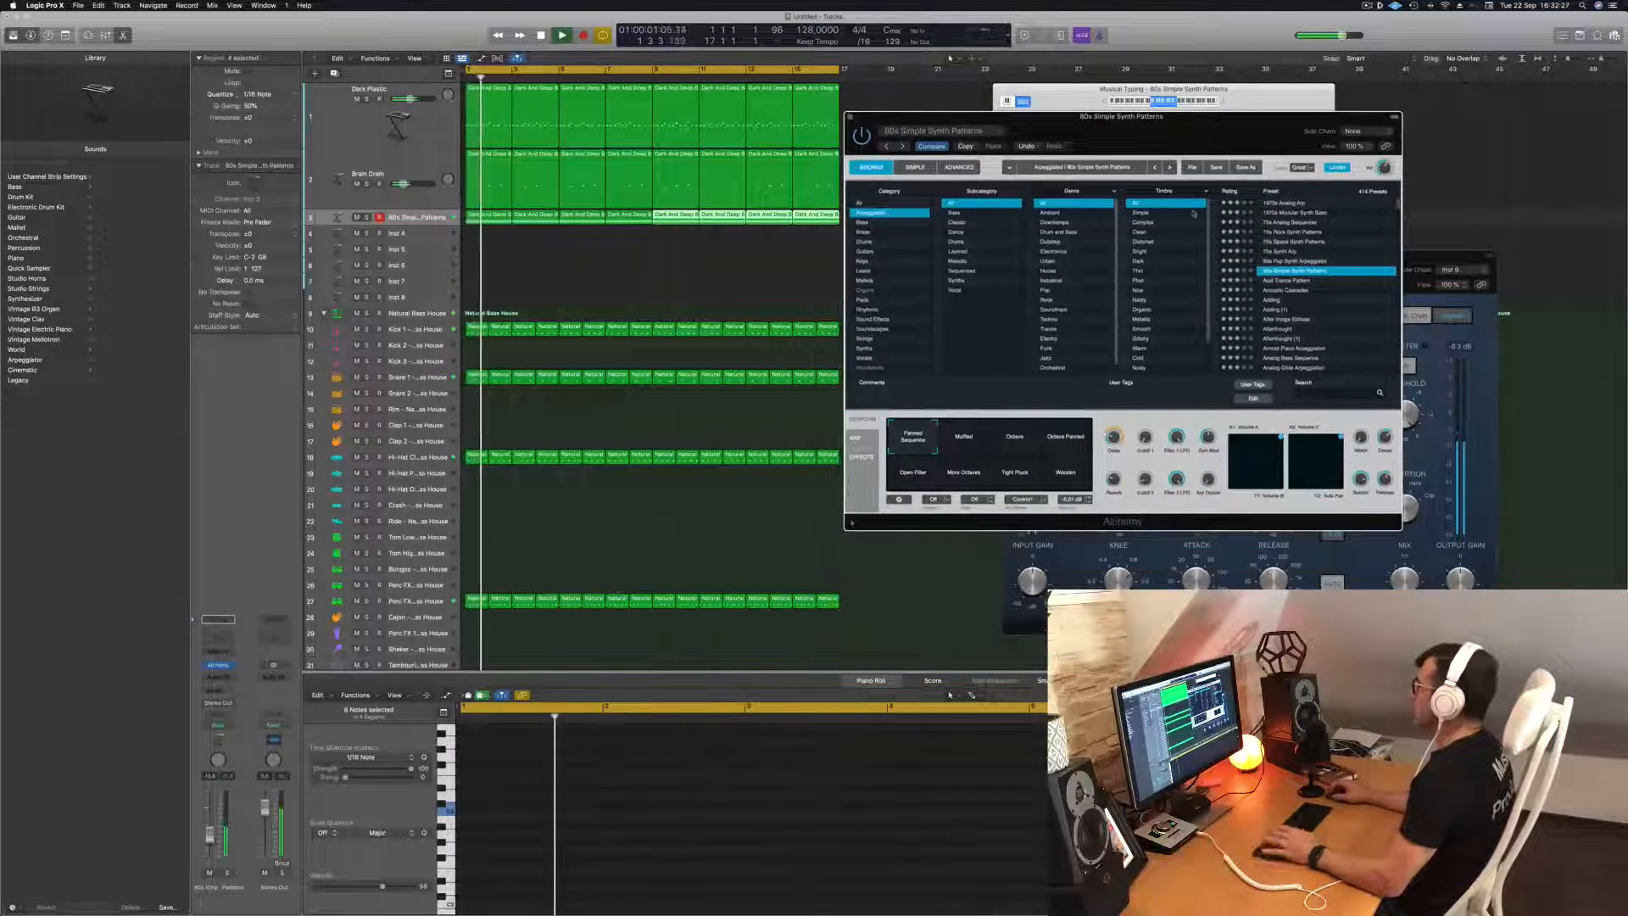
click(1286, 282)
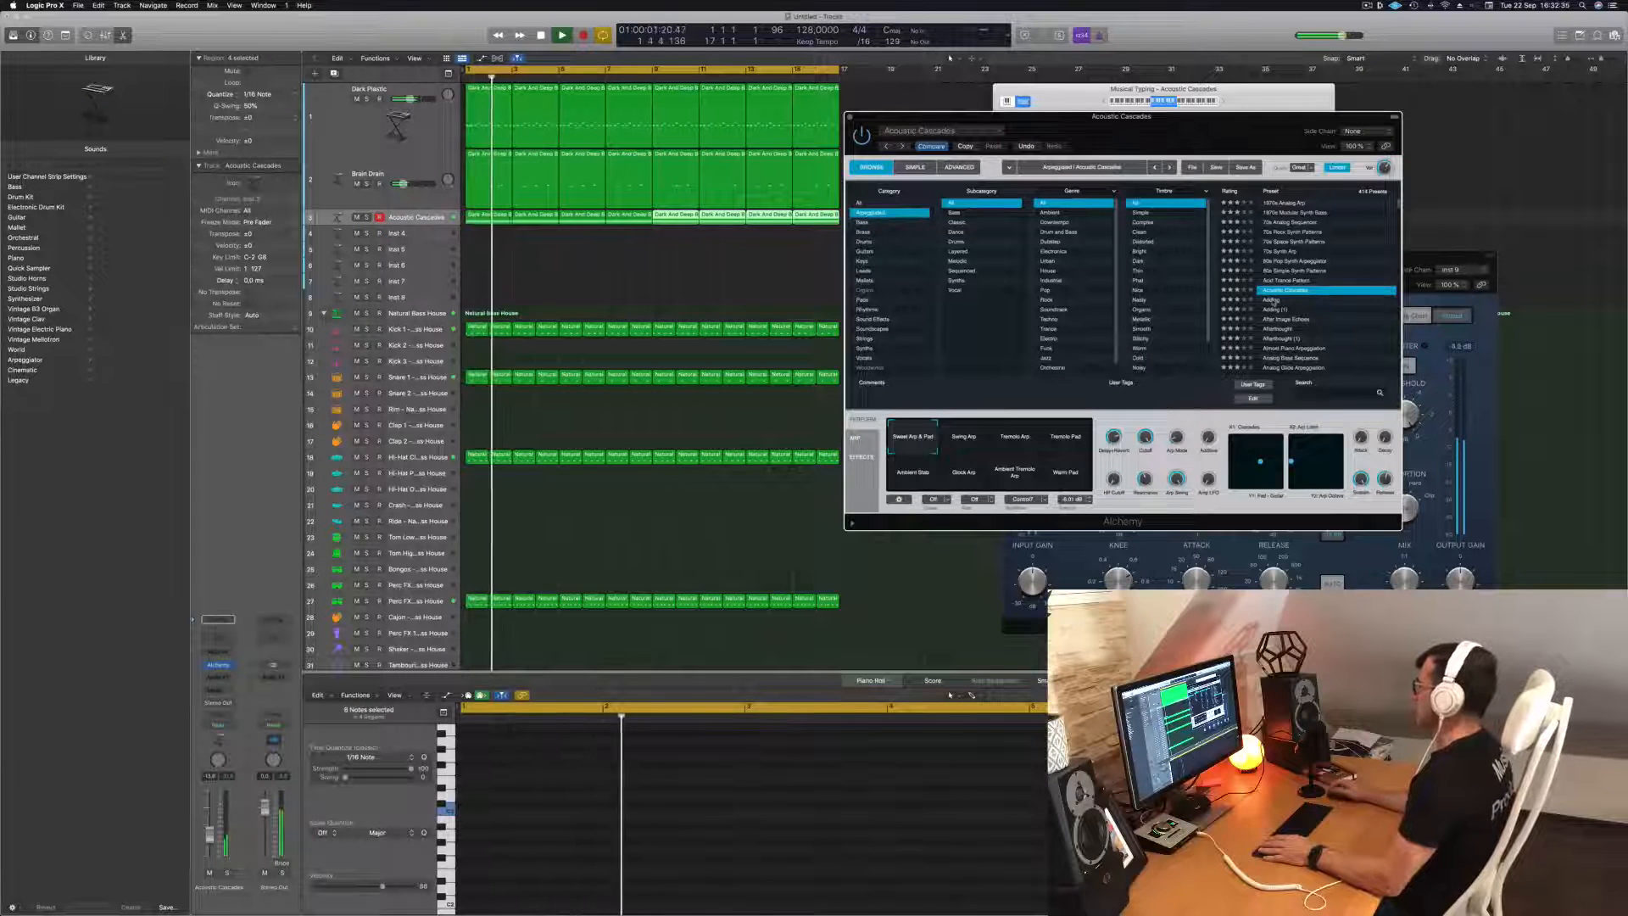
click(1273, 300)
scroll(1310, 292, down, 2)
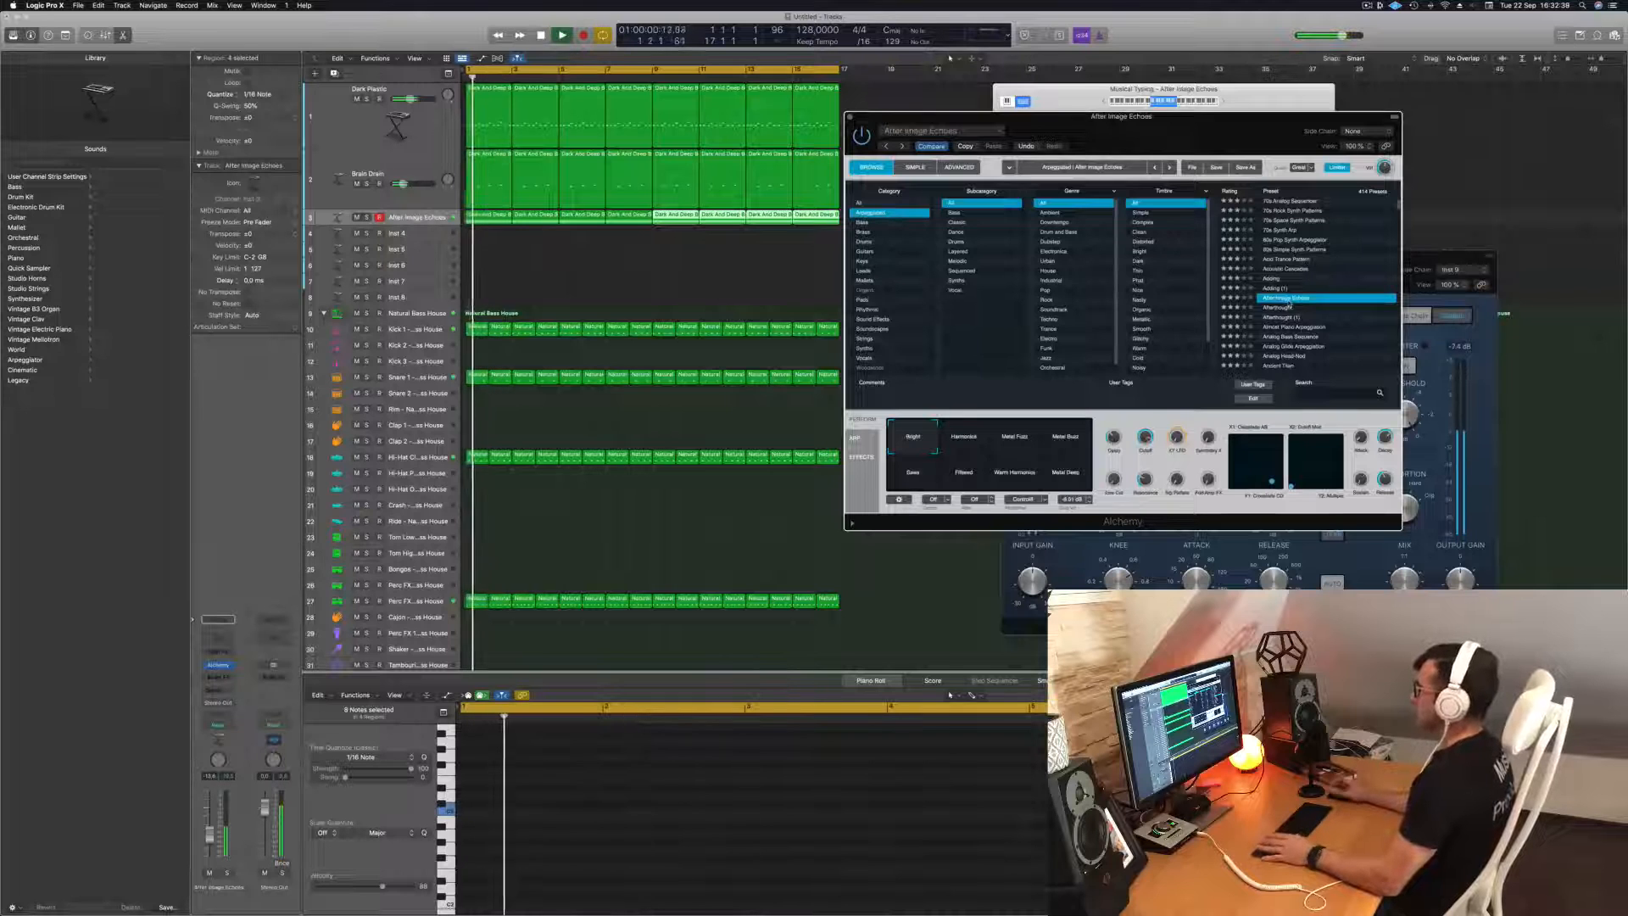
drag(1196, 136, 1155, 208)
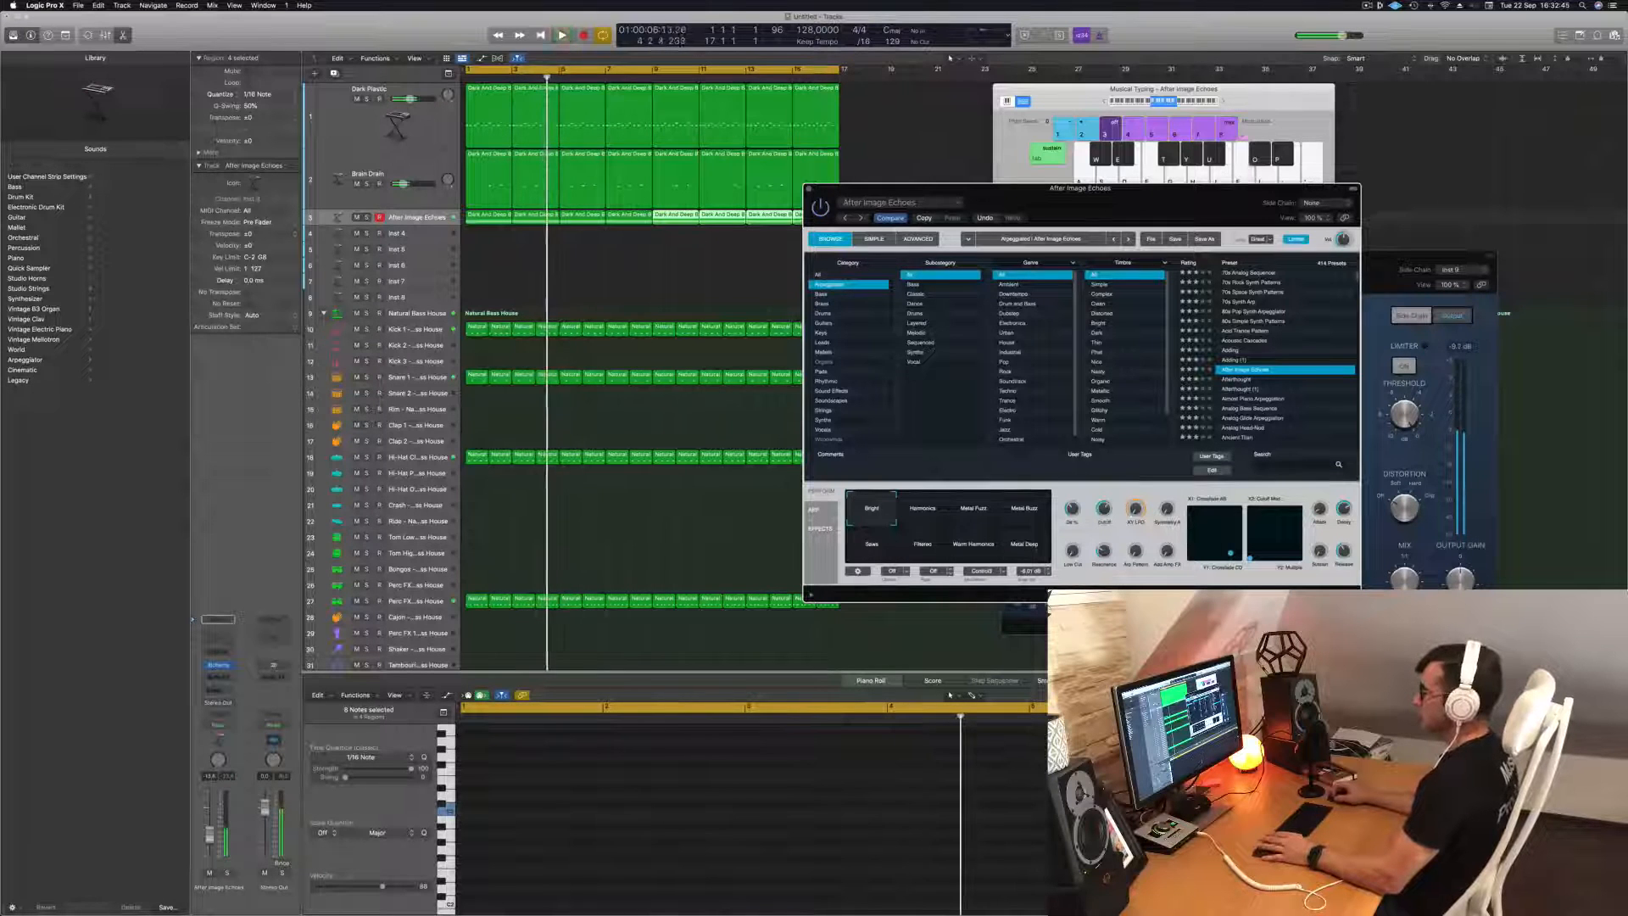
Raise the After Image Echoes track's volume while playing from the start, and mute the Brain Drain track.
key(Return)
drag(209, 835, 210, 830)
key(Return)
click(357, 184)
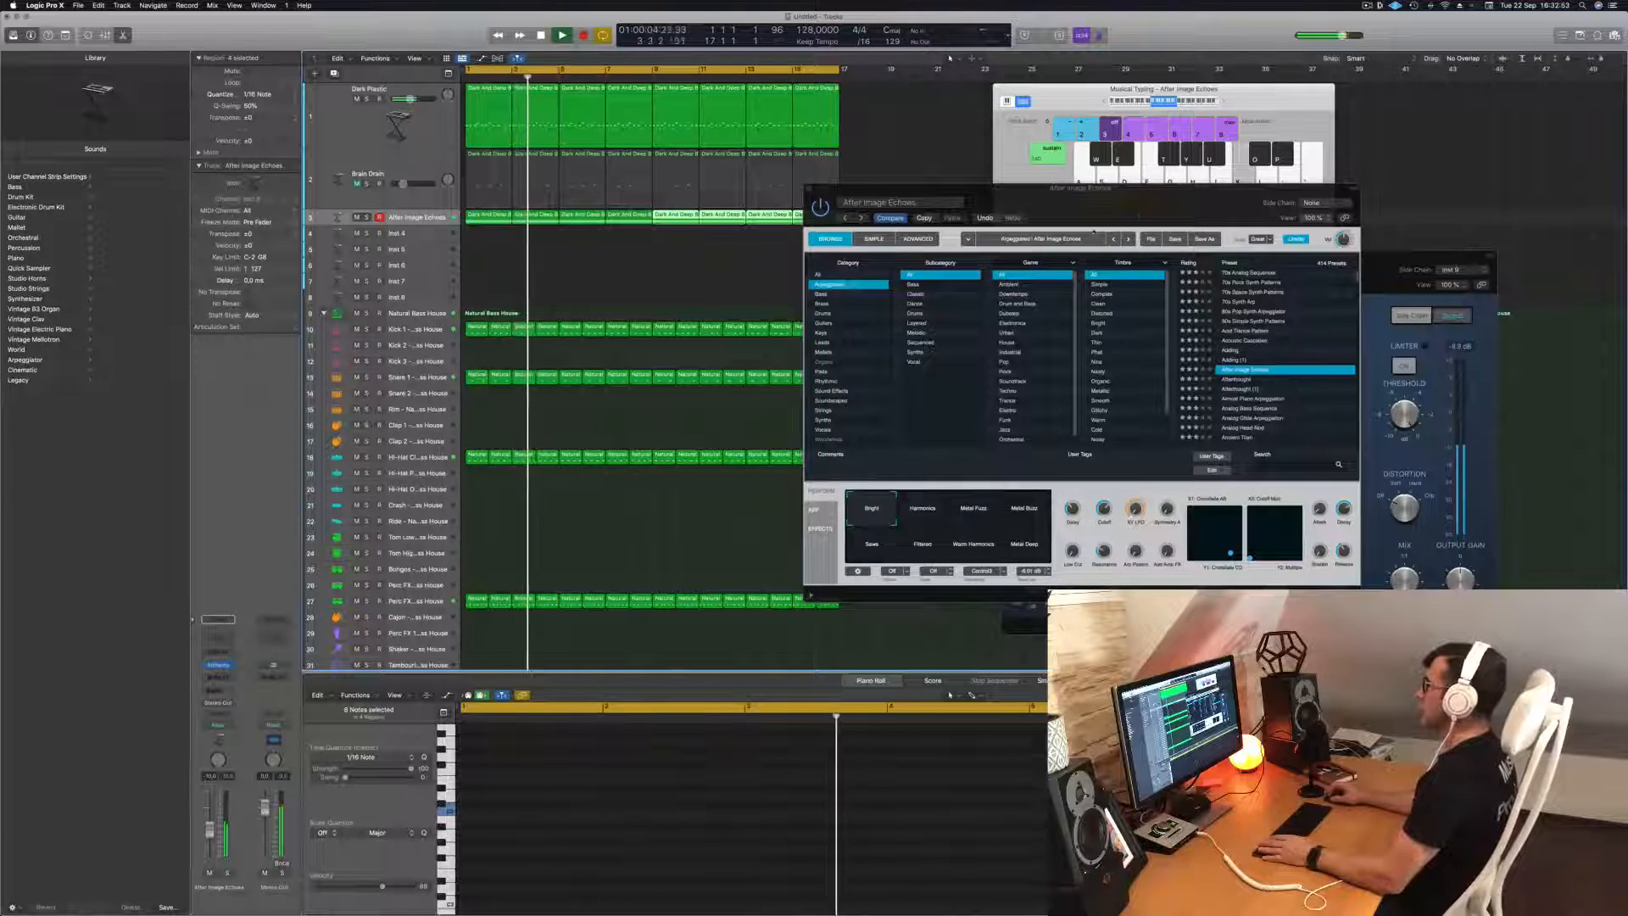
Close the Alchemy window and duplicate the Dark Plastic track with its channel settings.
drag(1160, 195, 1117, 228)
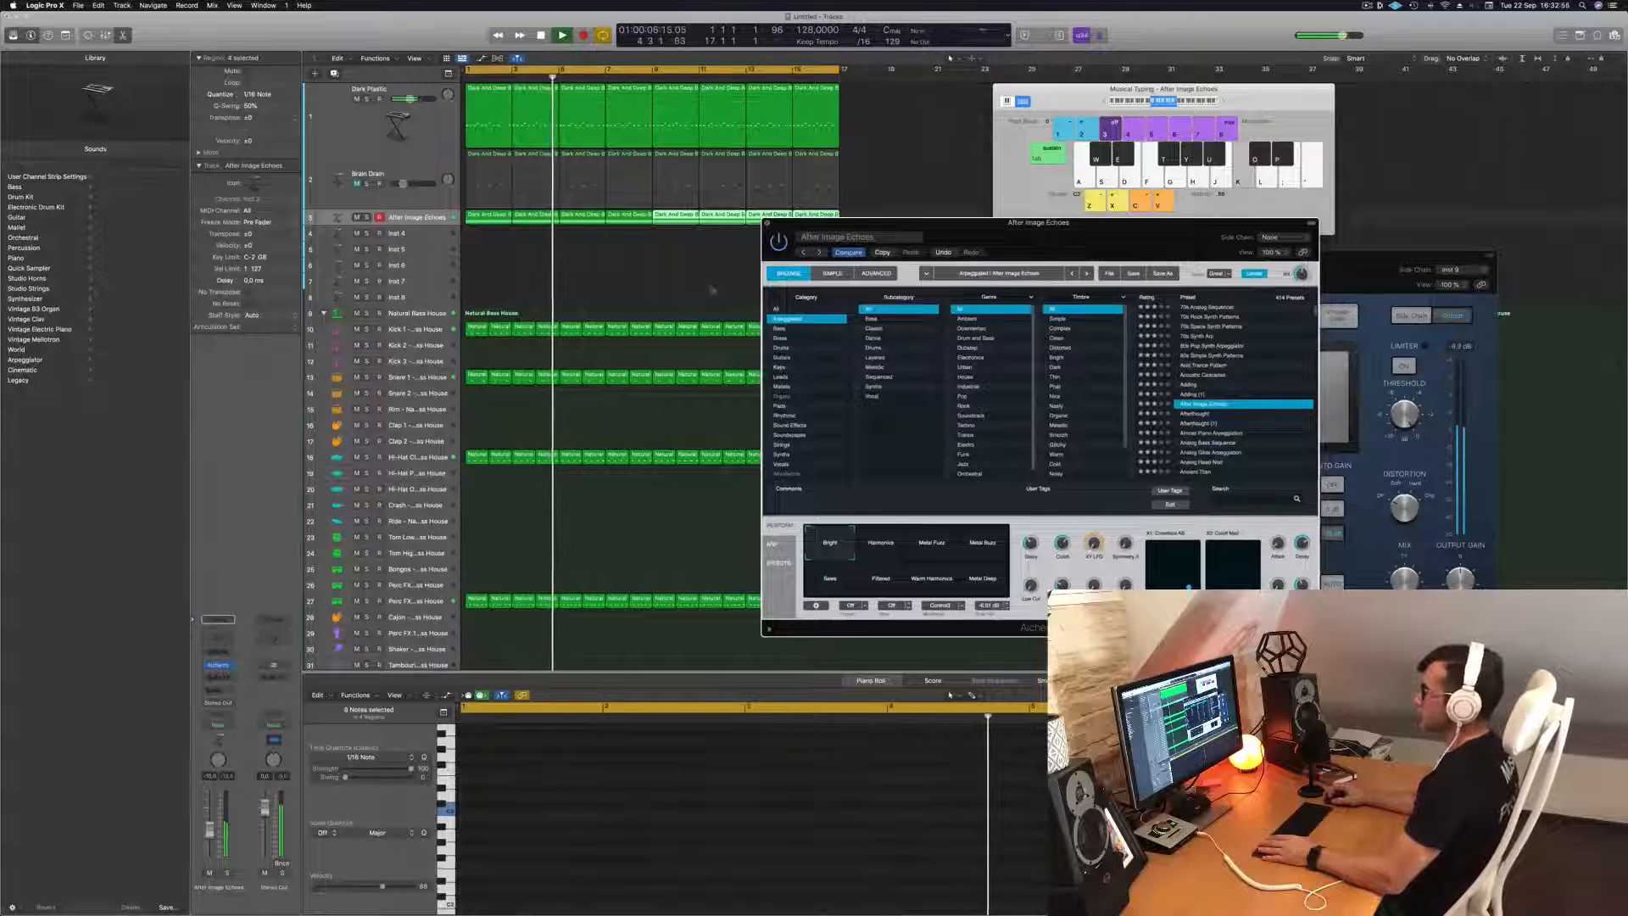
click(767, 223)
click(628, 273)
click(566, 151)
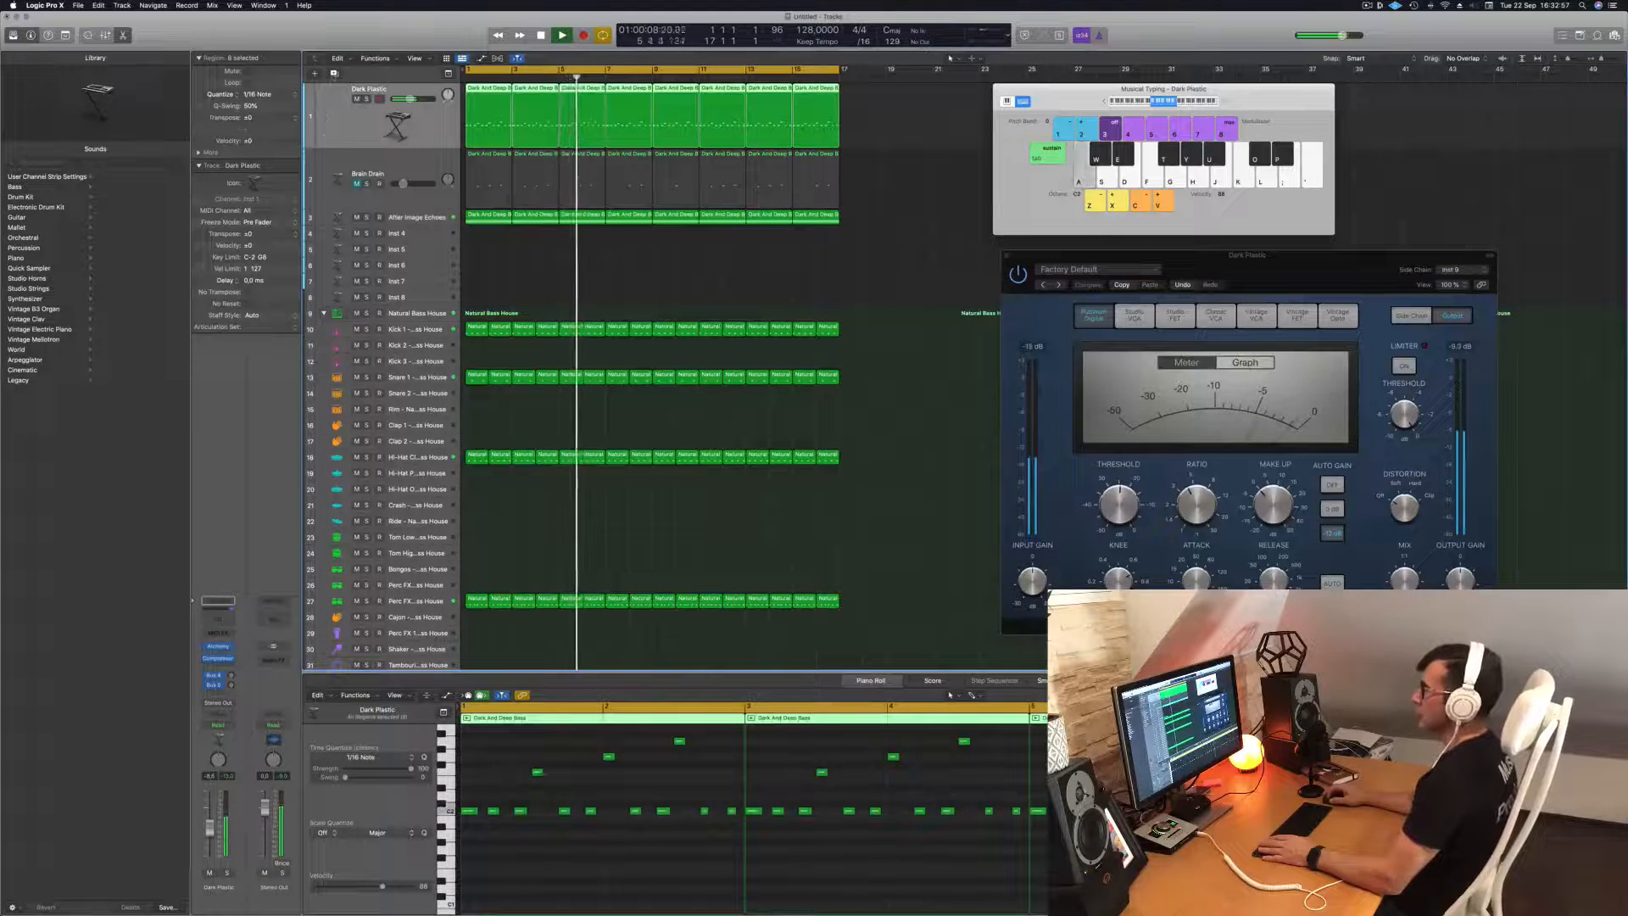
key(super+d)
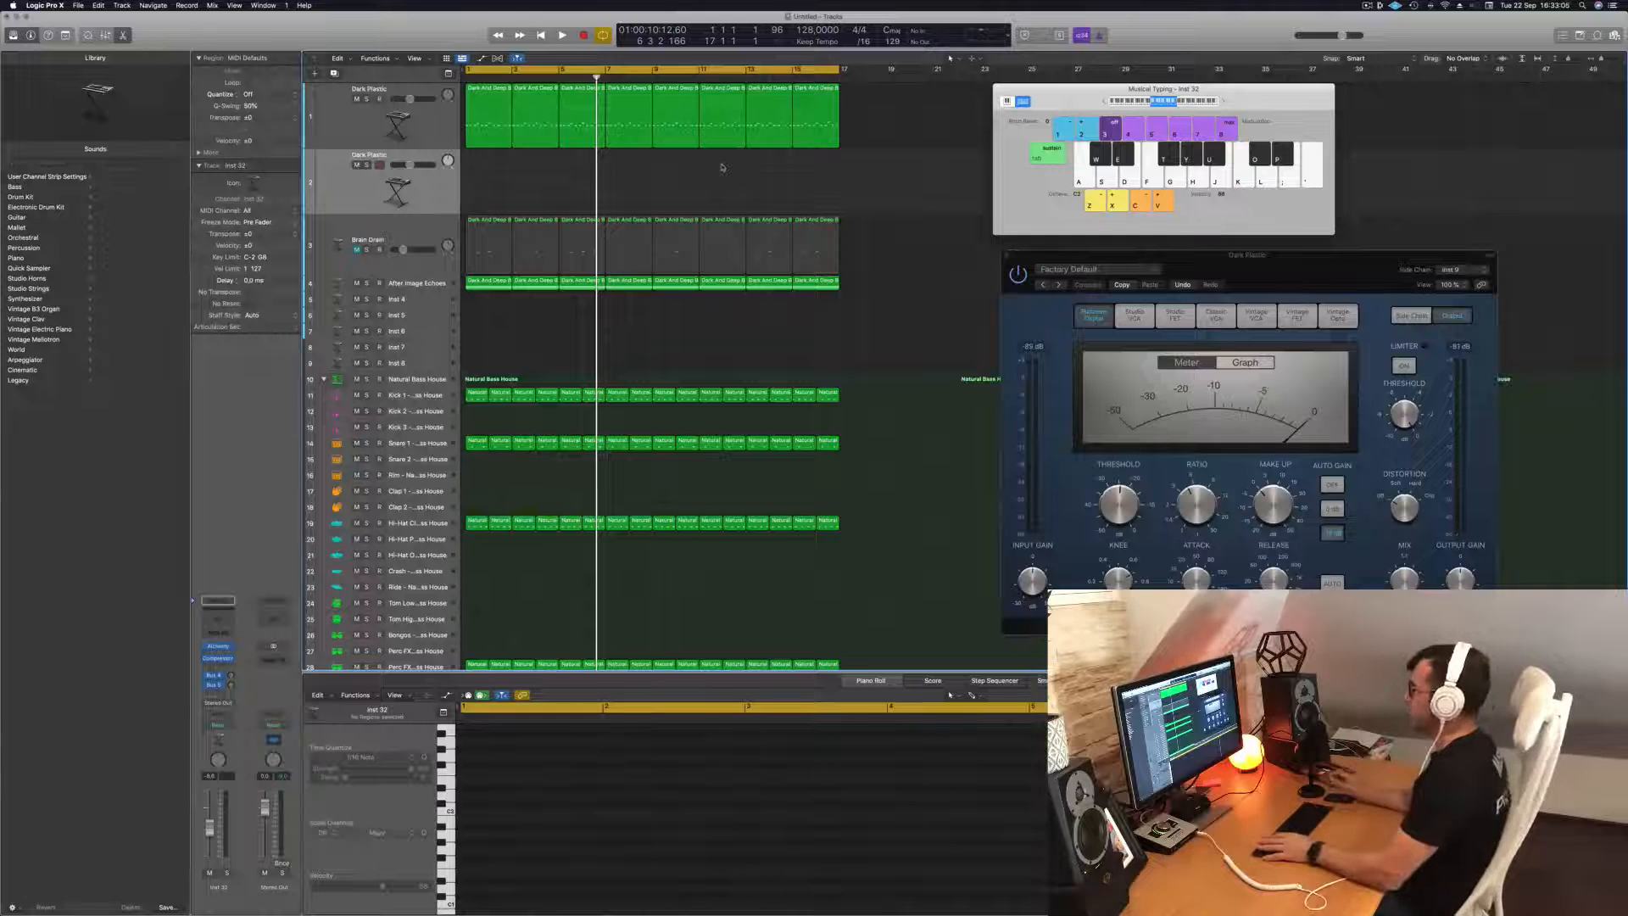
Compare the original and duplicated Dark Plastic tracks during playback, then raise the duplicate's first bus send level.
key(space)
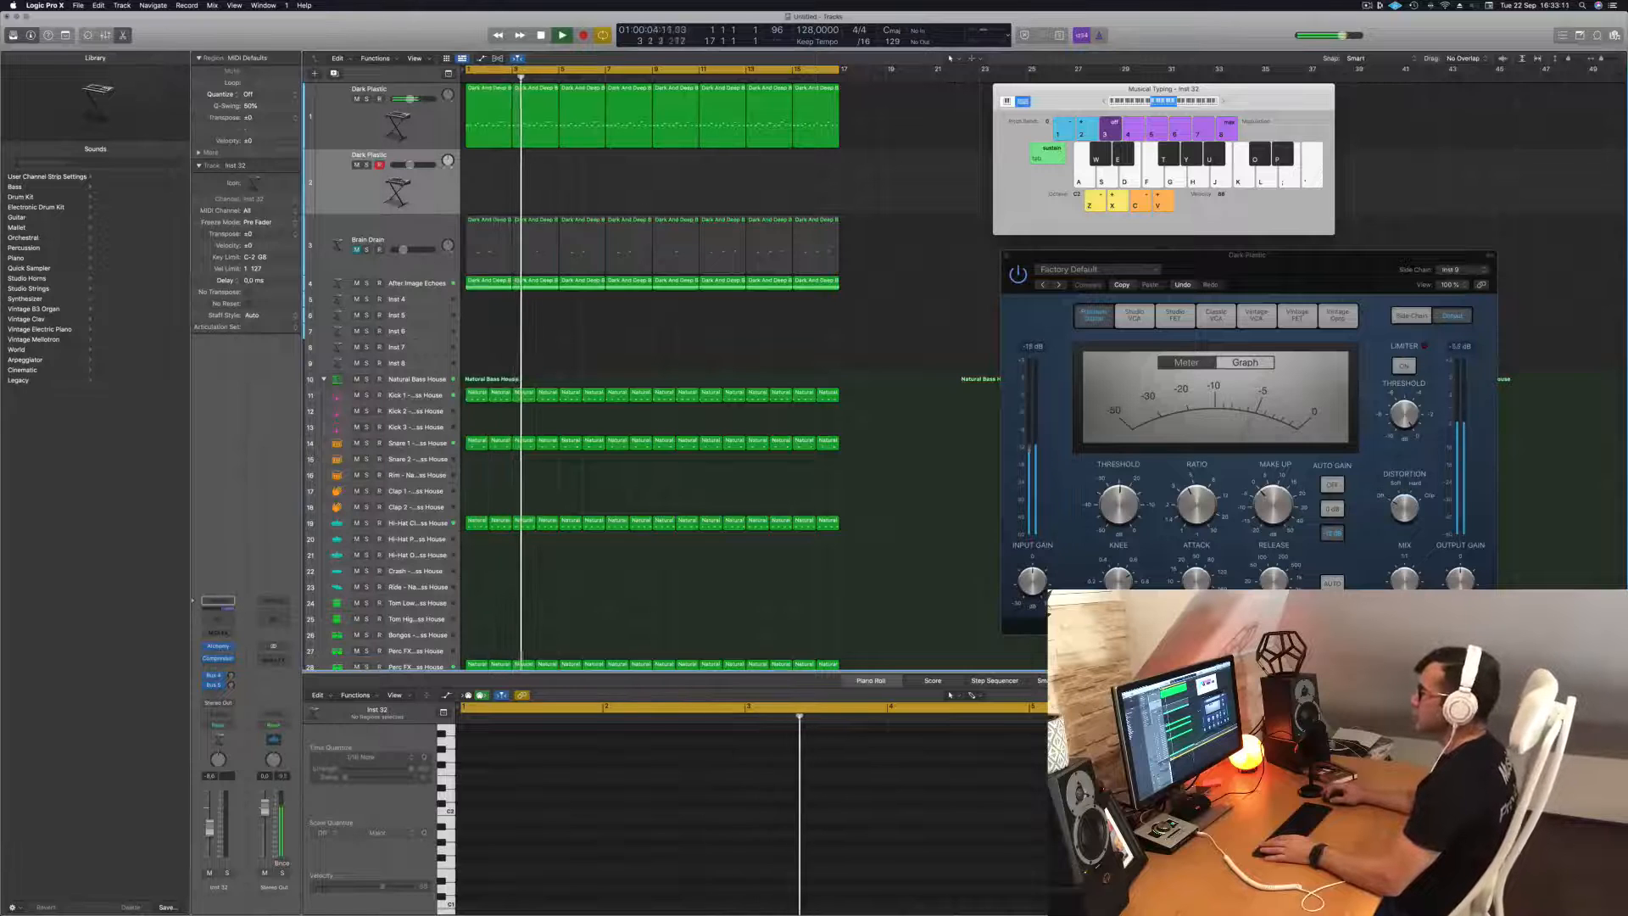
click(424, 125)
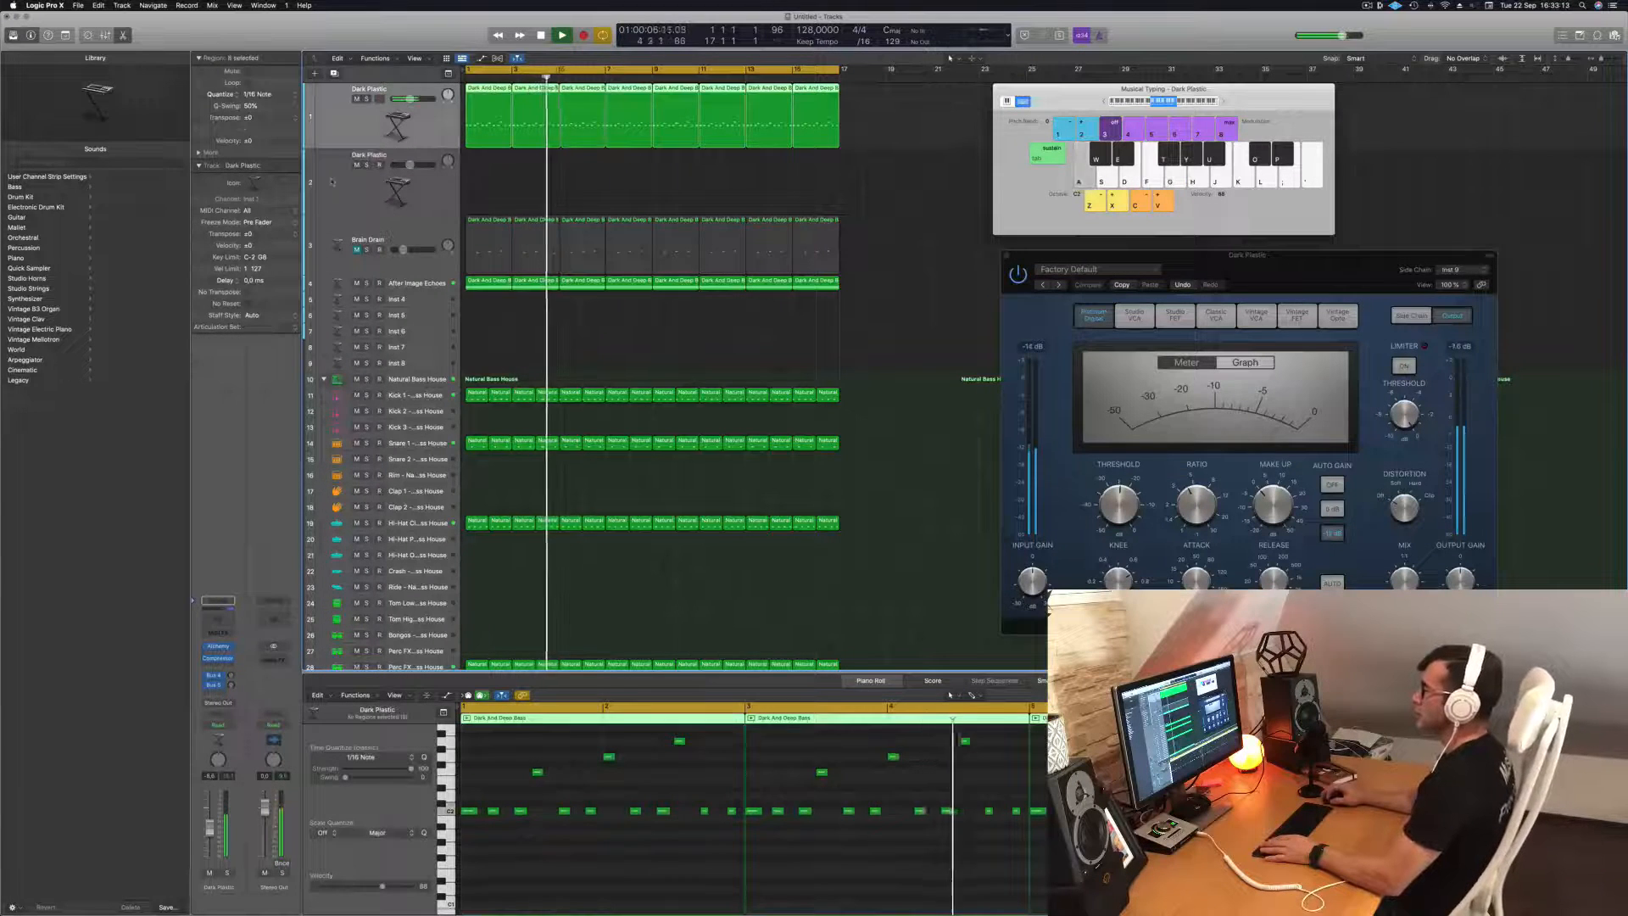
click(492, 172)
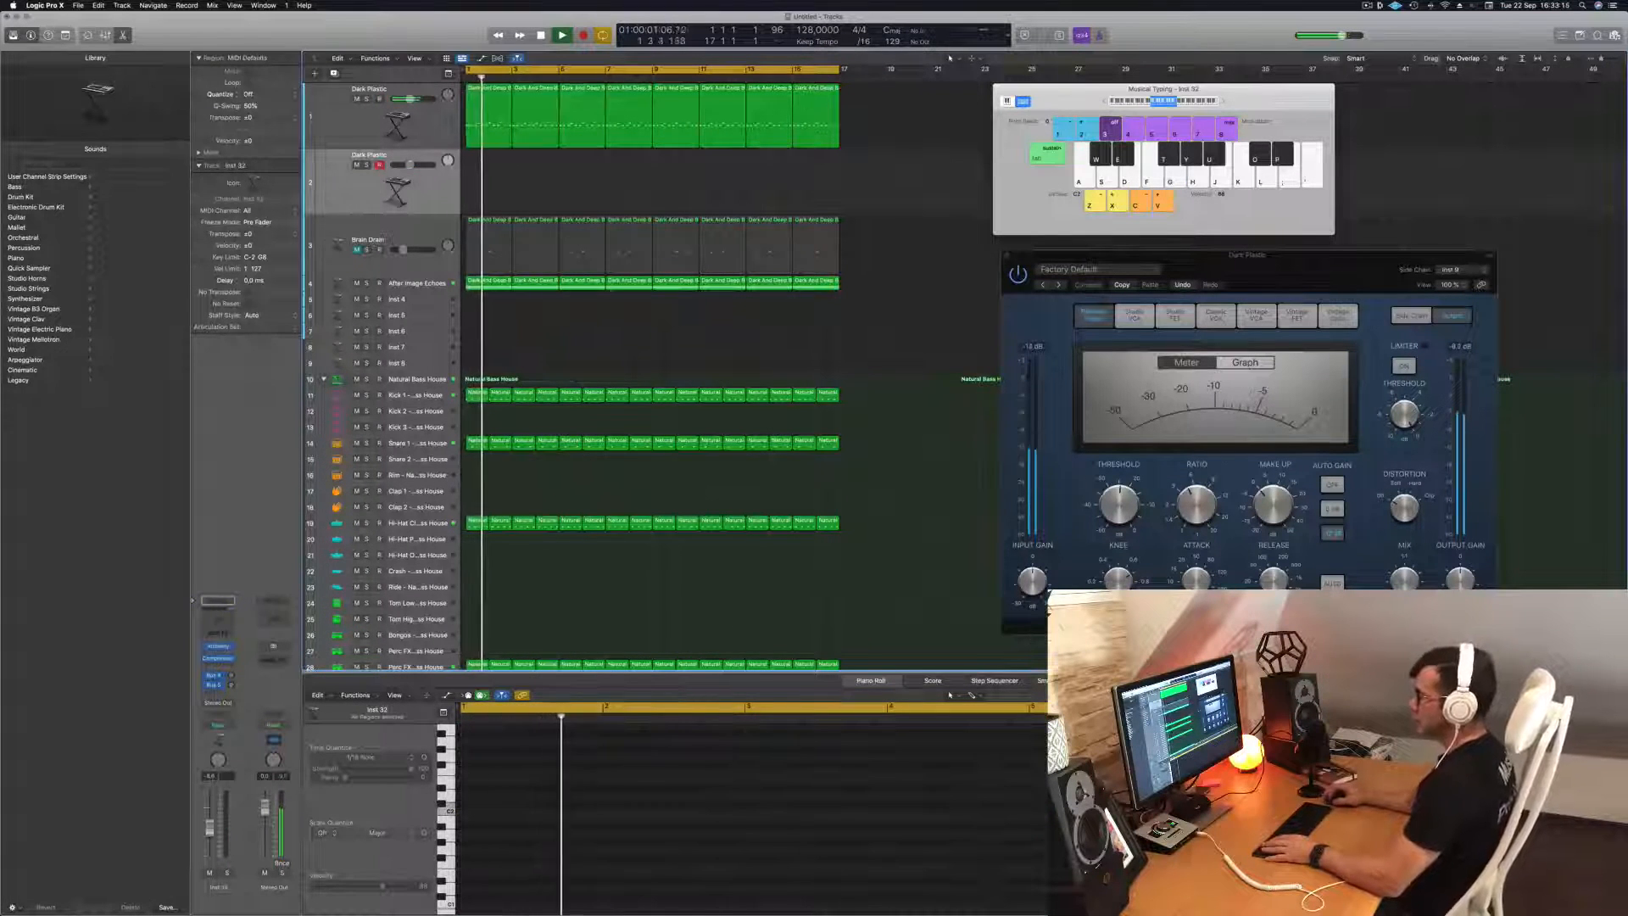
key(Return)
drag(231, 675, 240, 646)
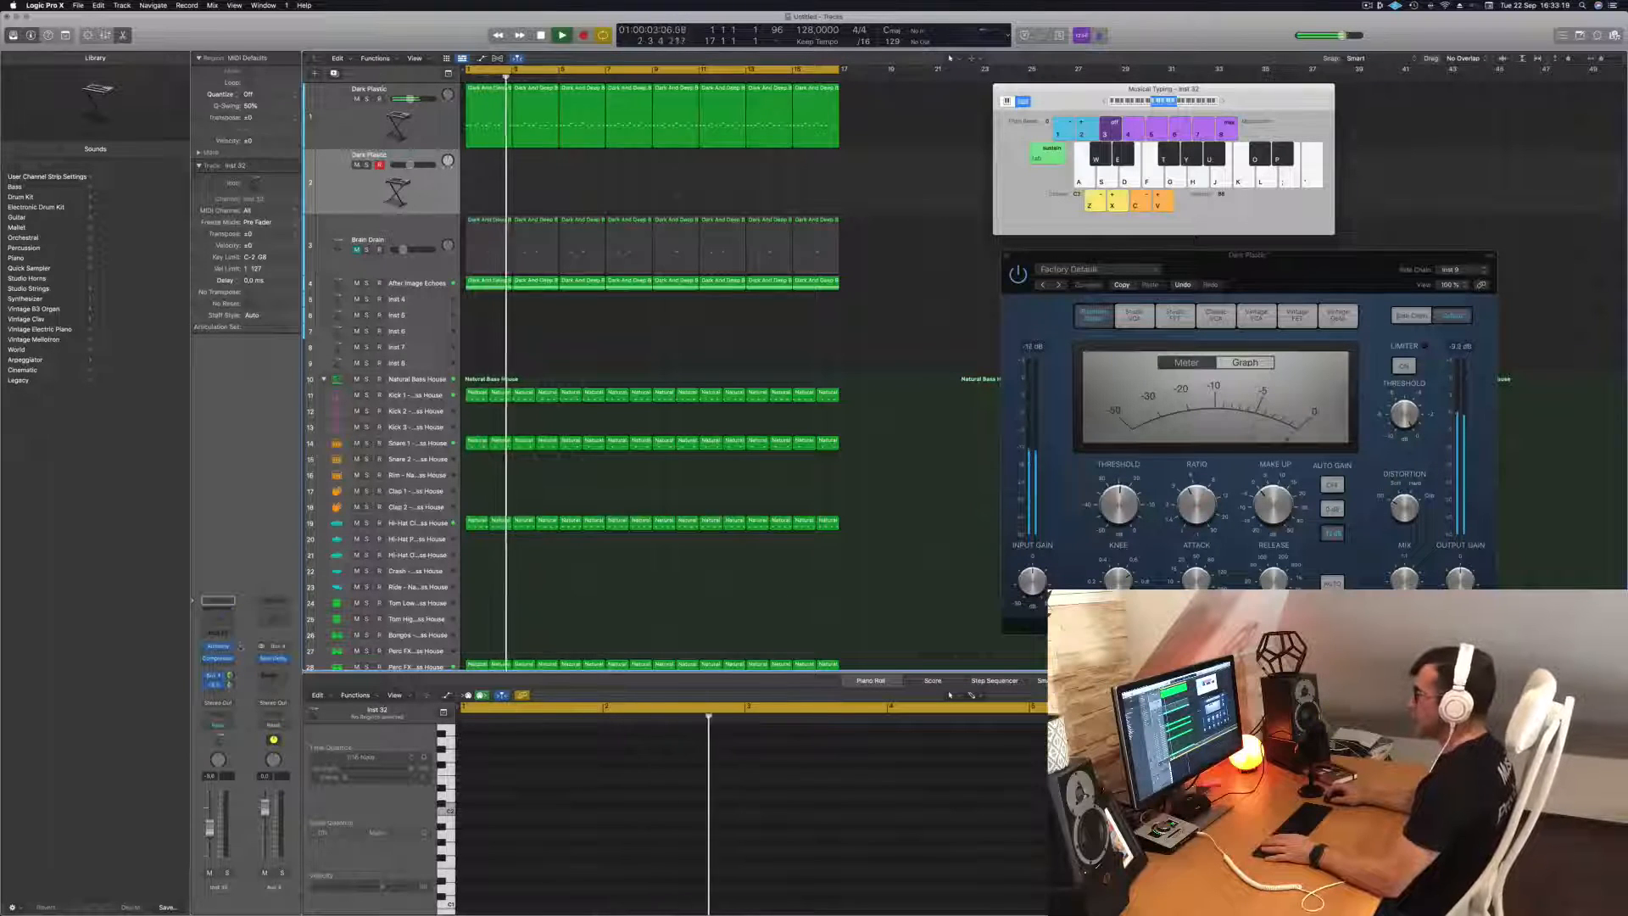
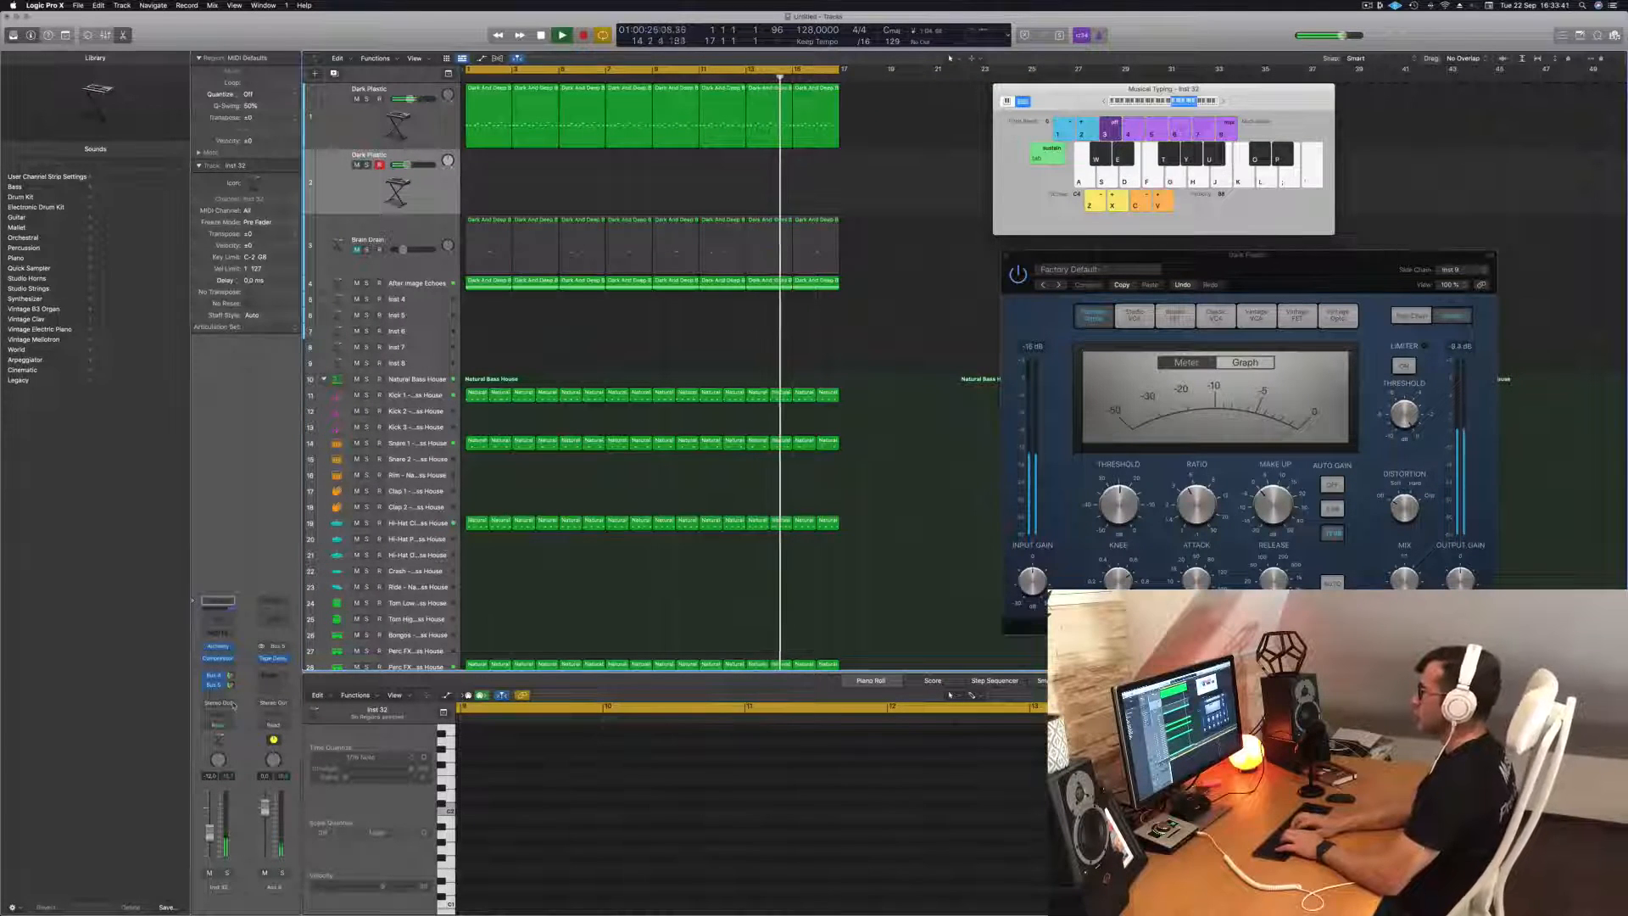
Rehearse a short melody on the duplicated Dark Plastic track over the playing loop using Musical Typing.
key(j)
key(k)
key(j)
key(k)
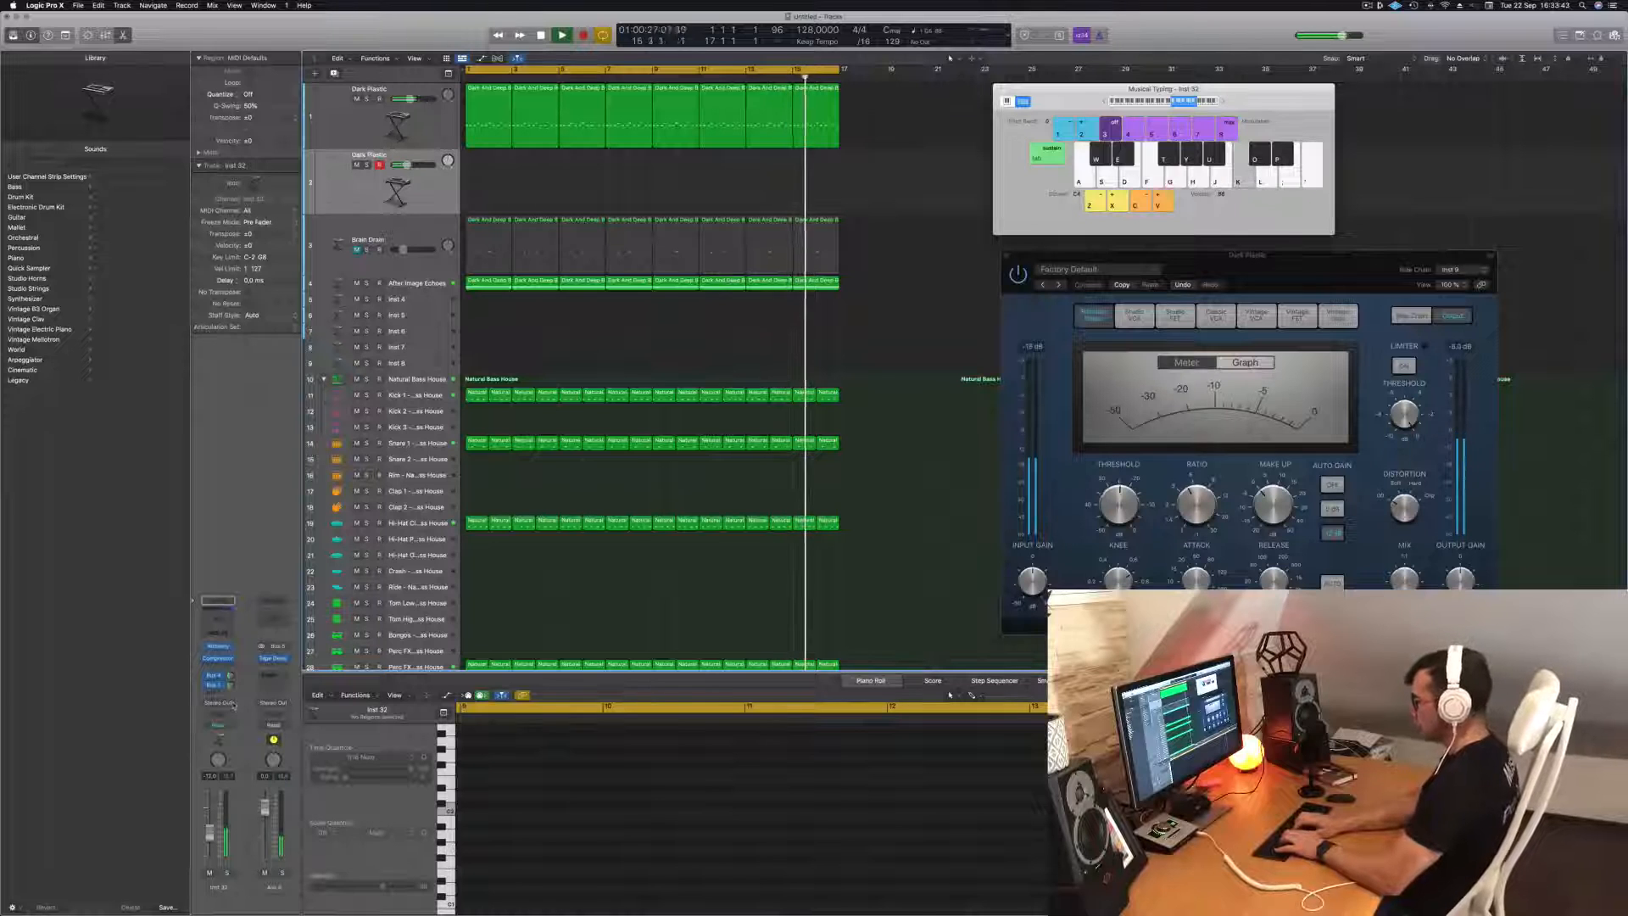
key(j)
key(k)
key(j)
key(k)
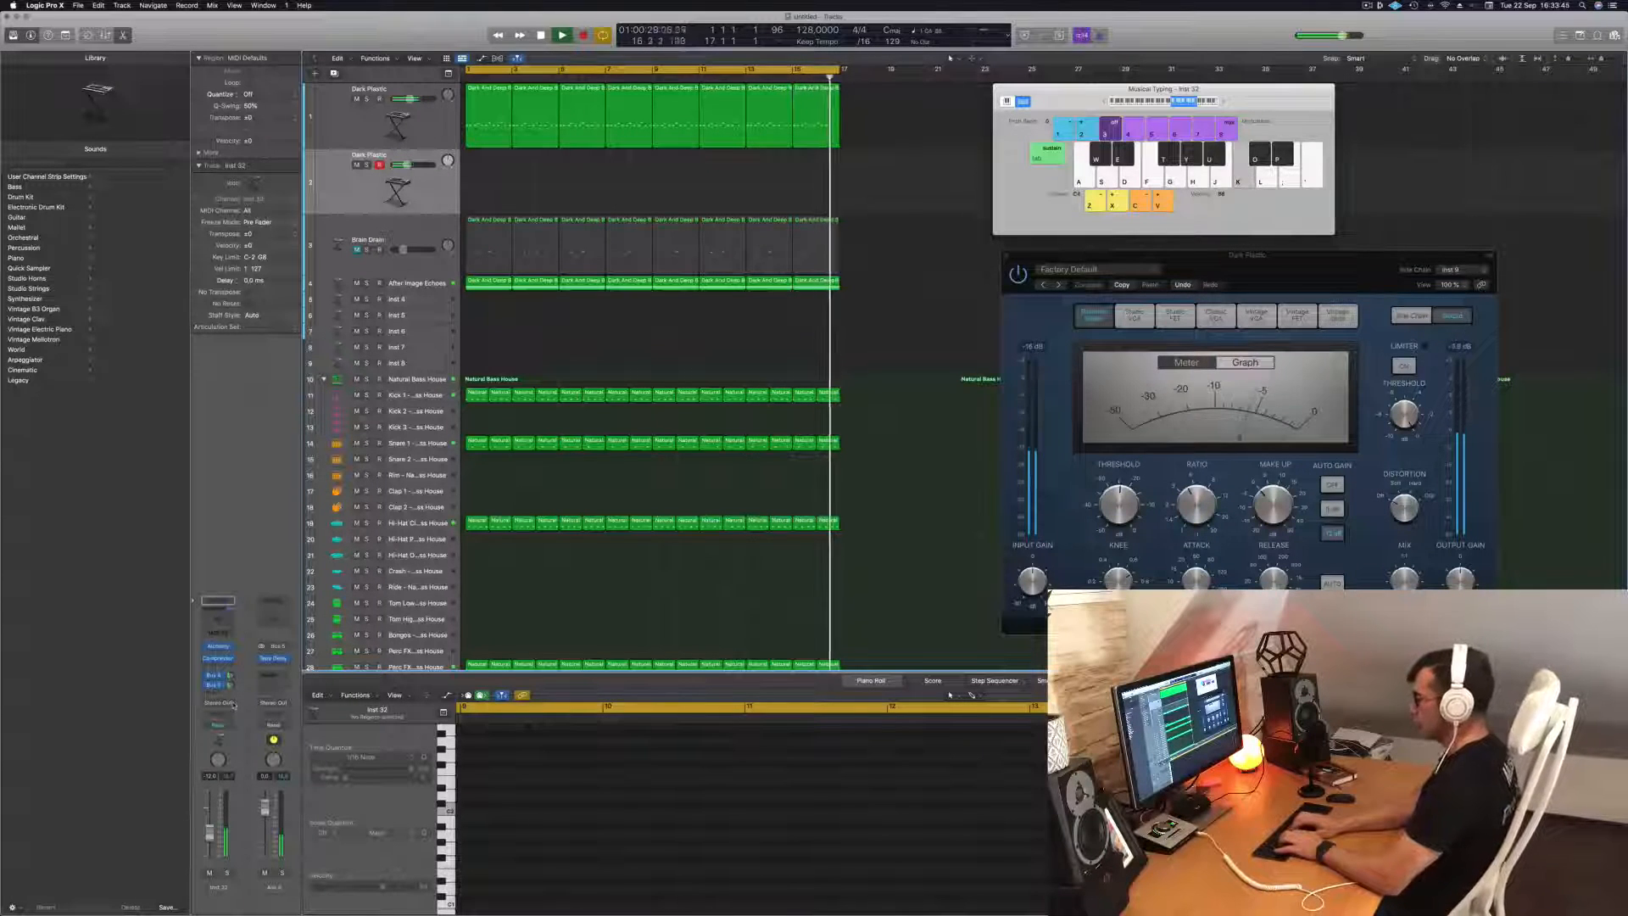
Record a melody of about eight bars, starting at bar 2, onto the duplicated Dark Plastic track using Musical Typing, and play it back.
key(r)
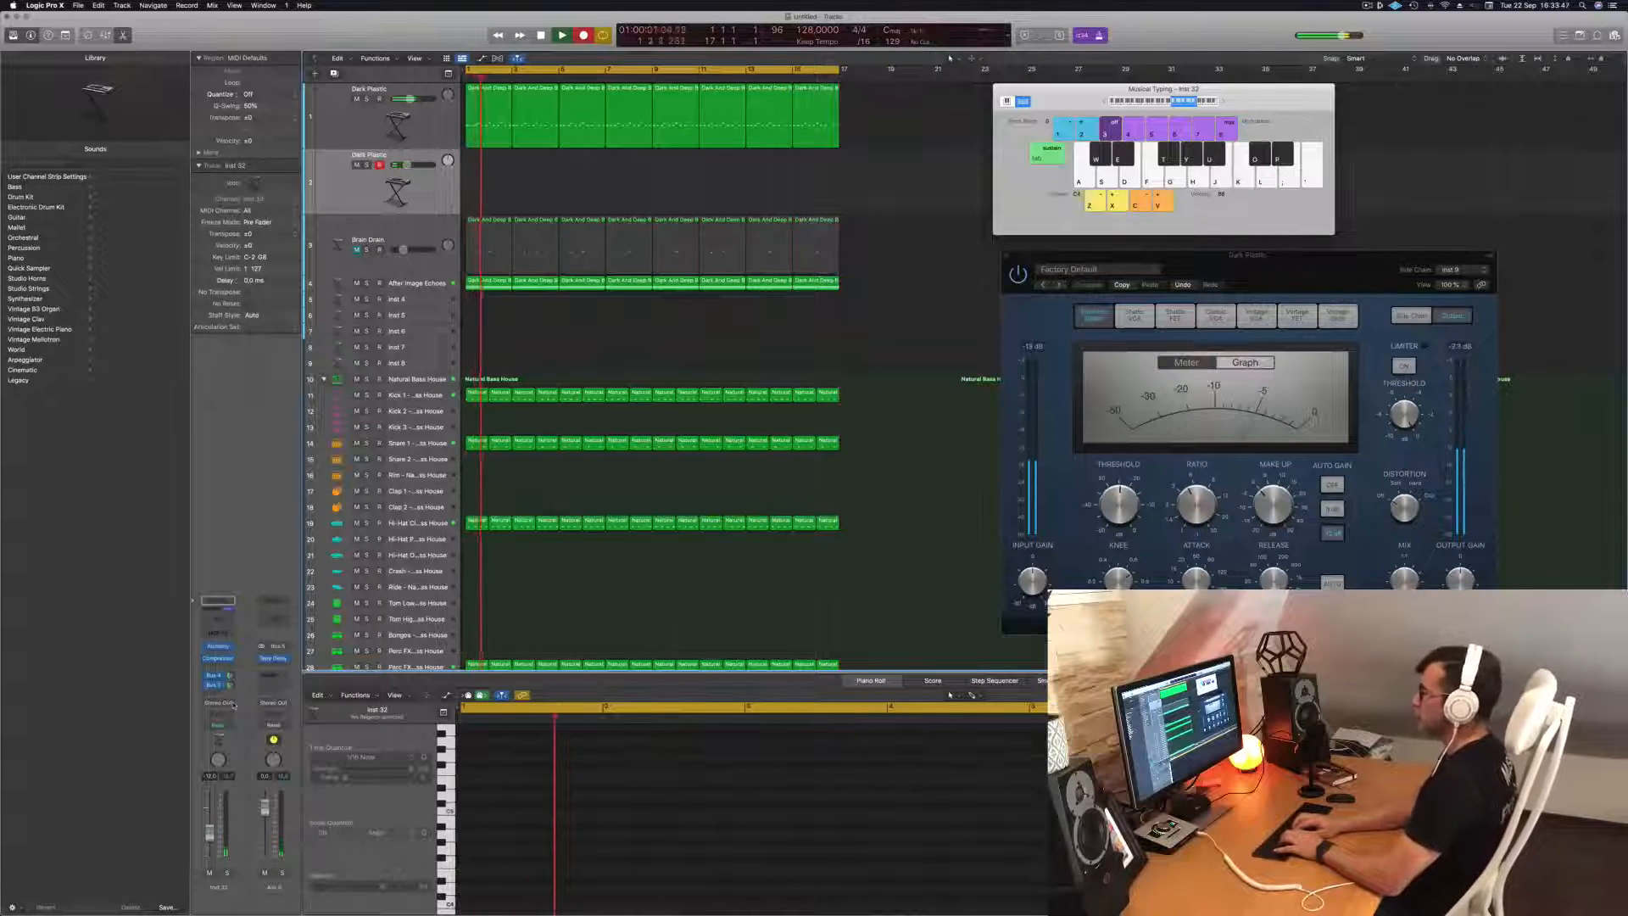
key(j)
key(k)
key(g)
key(k)
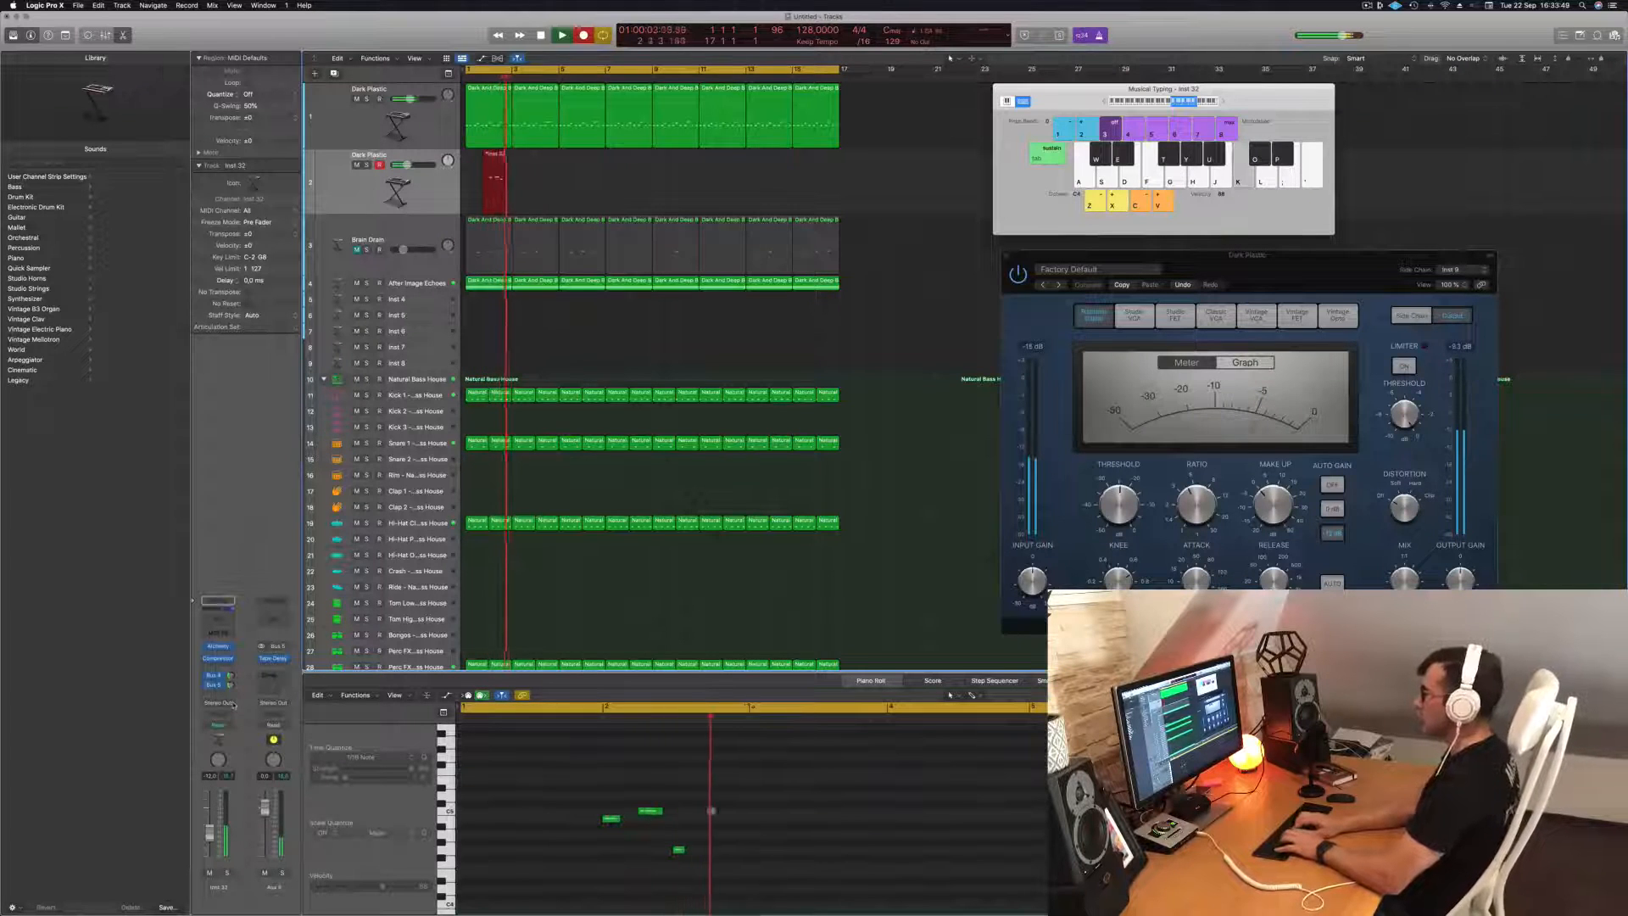
key(f)
key(k)
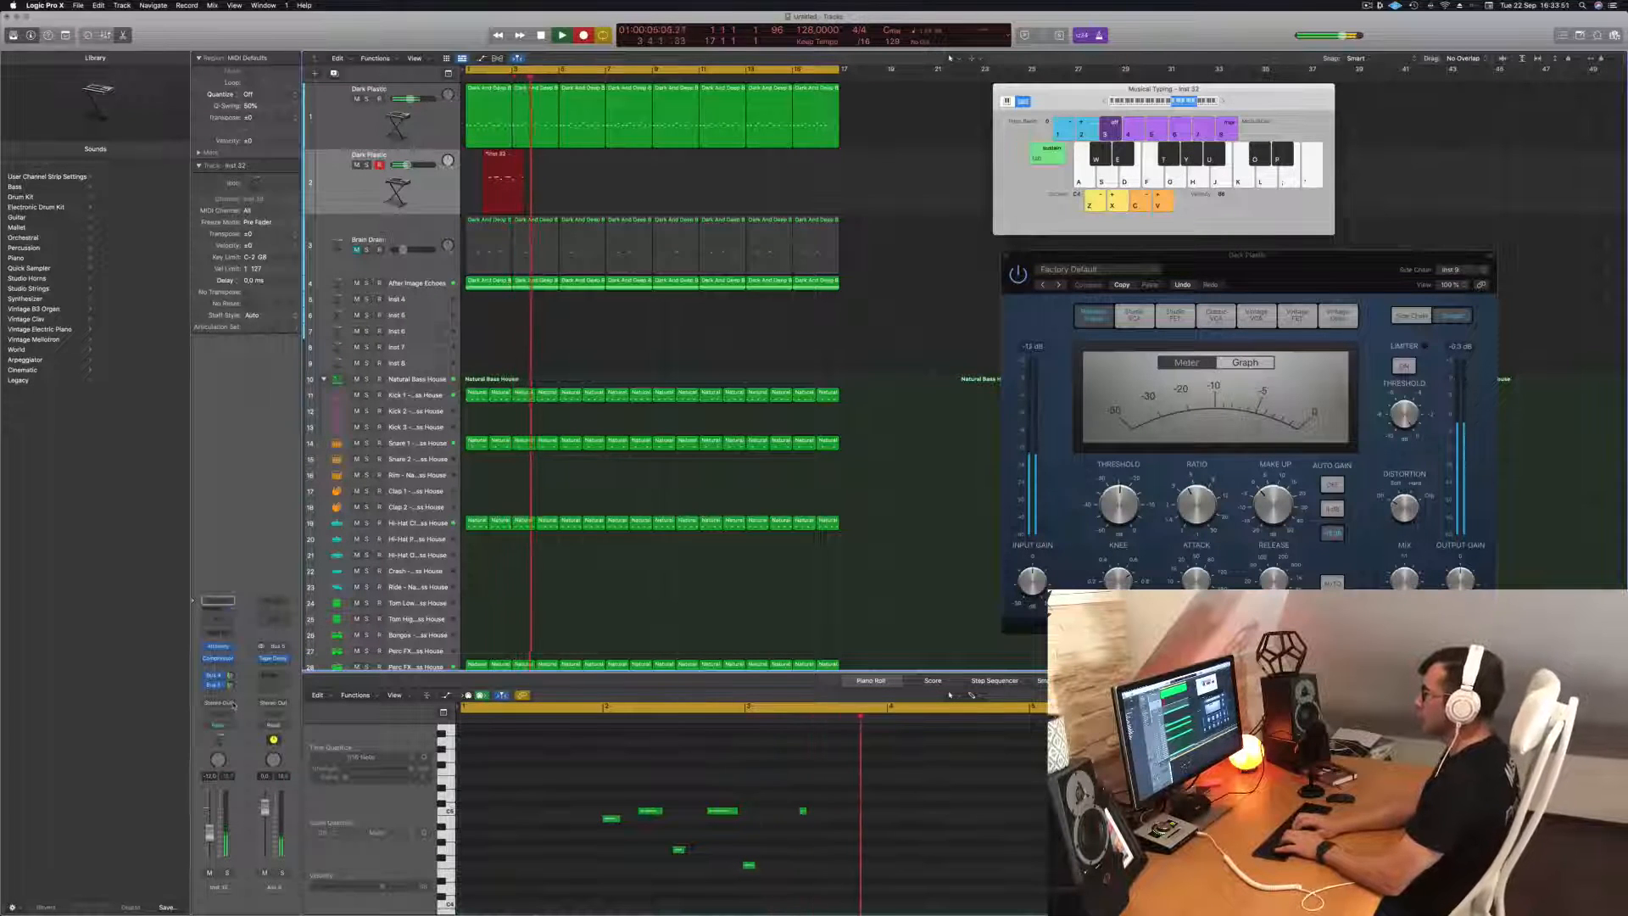
key(j)
key(g)
key(f)
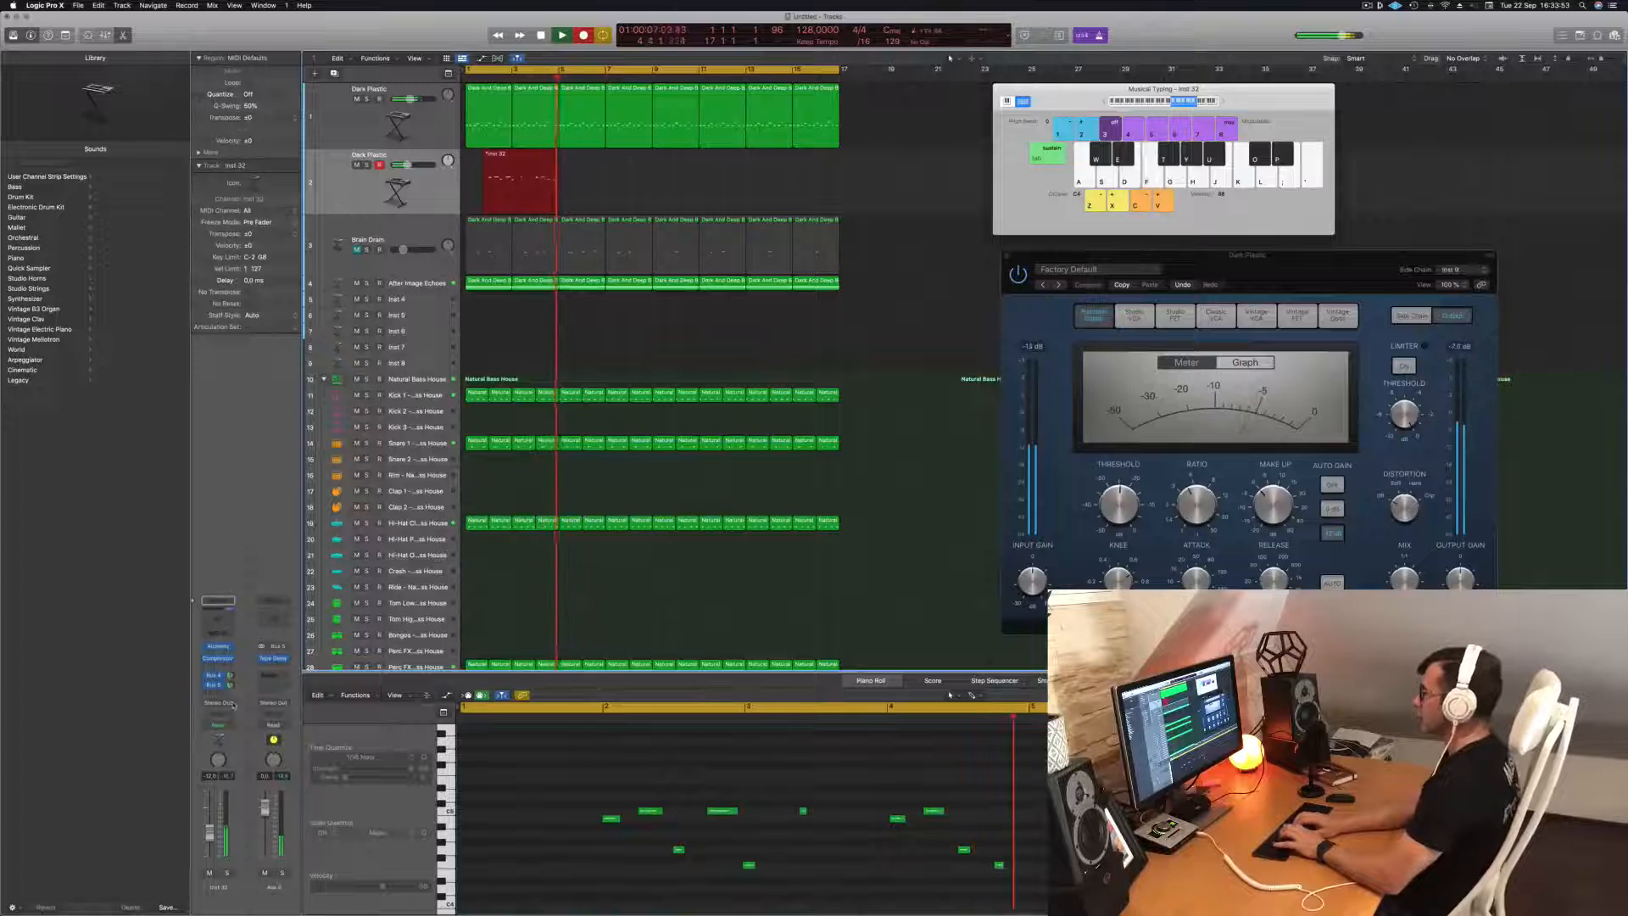
key(s)
key(d)
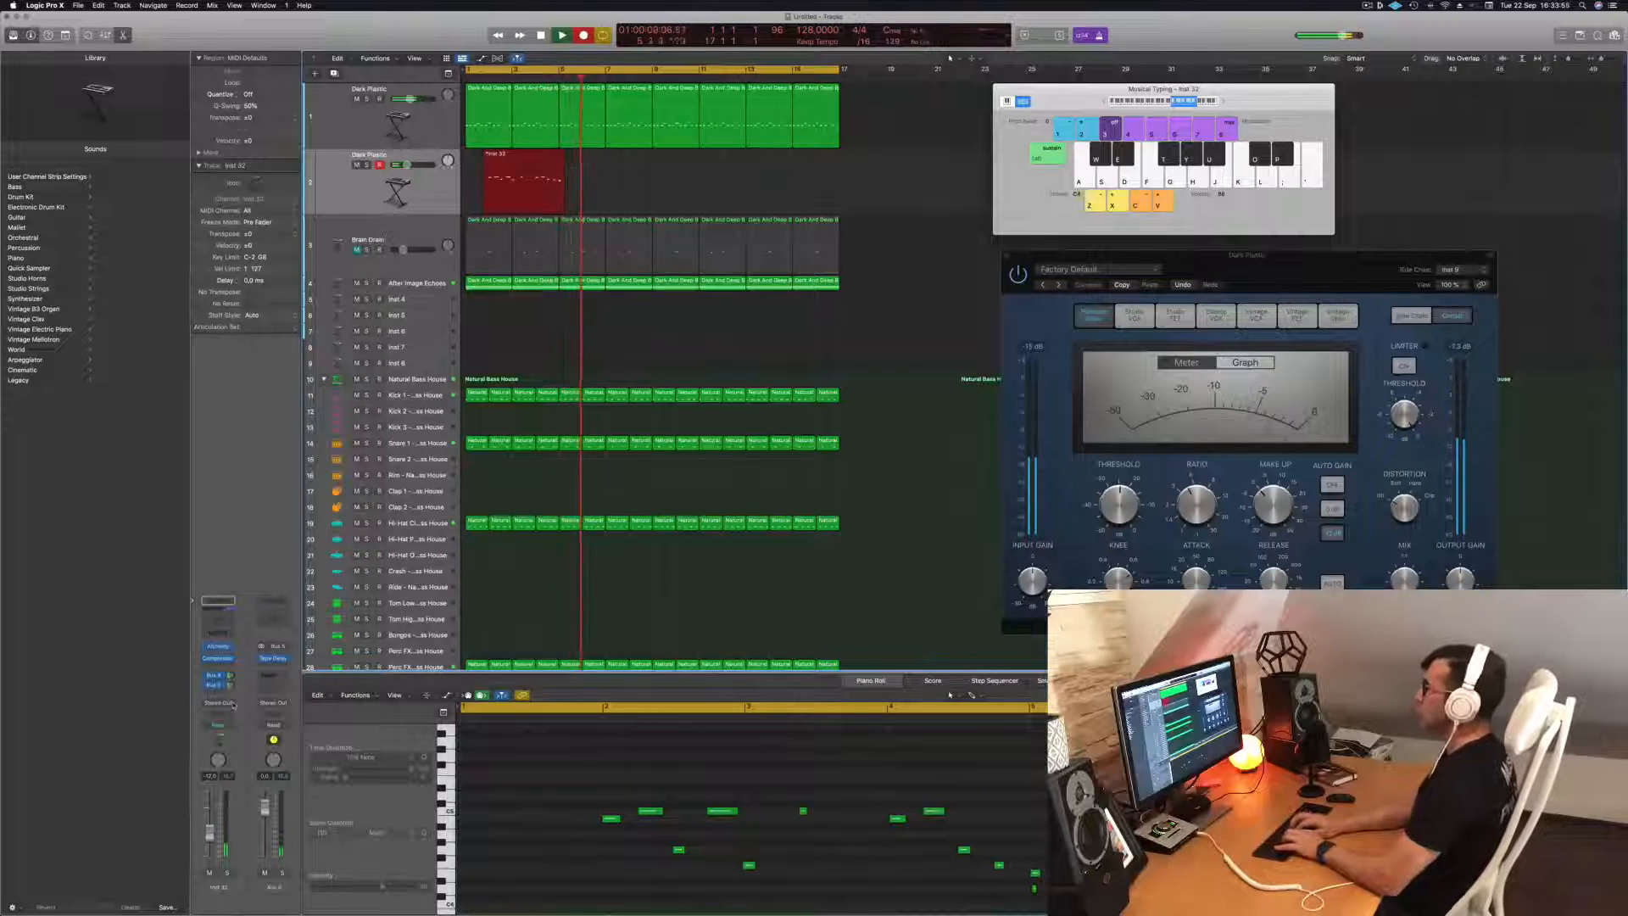
key(d)
key(f)
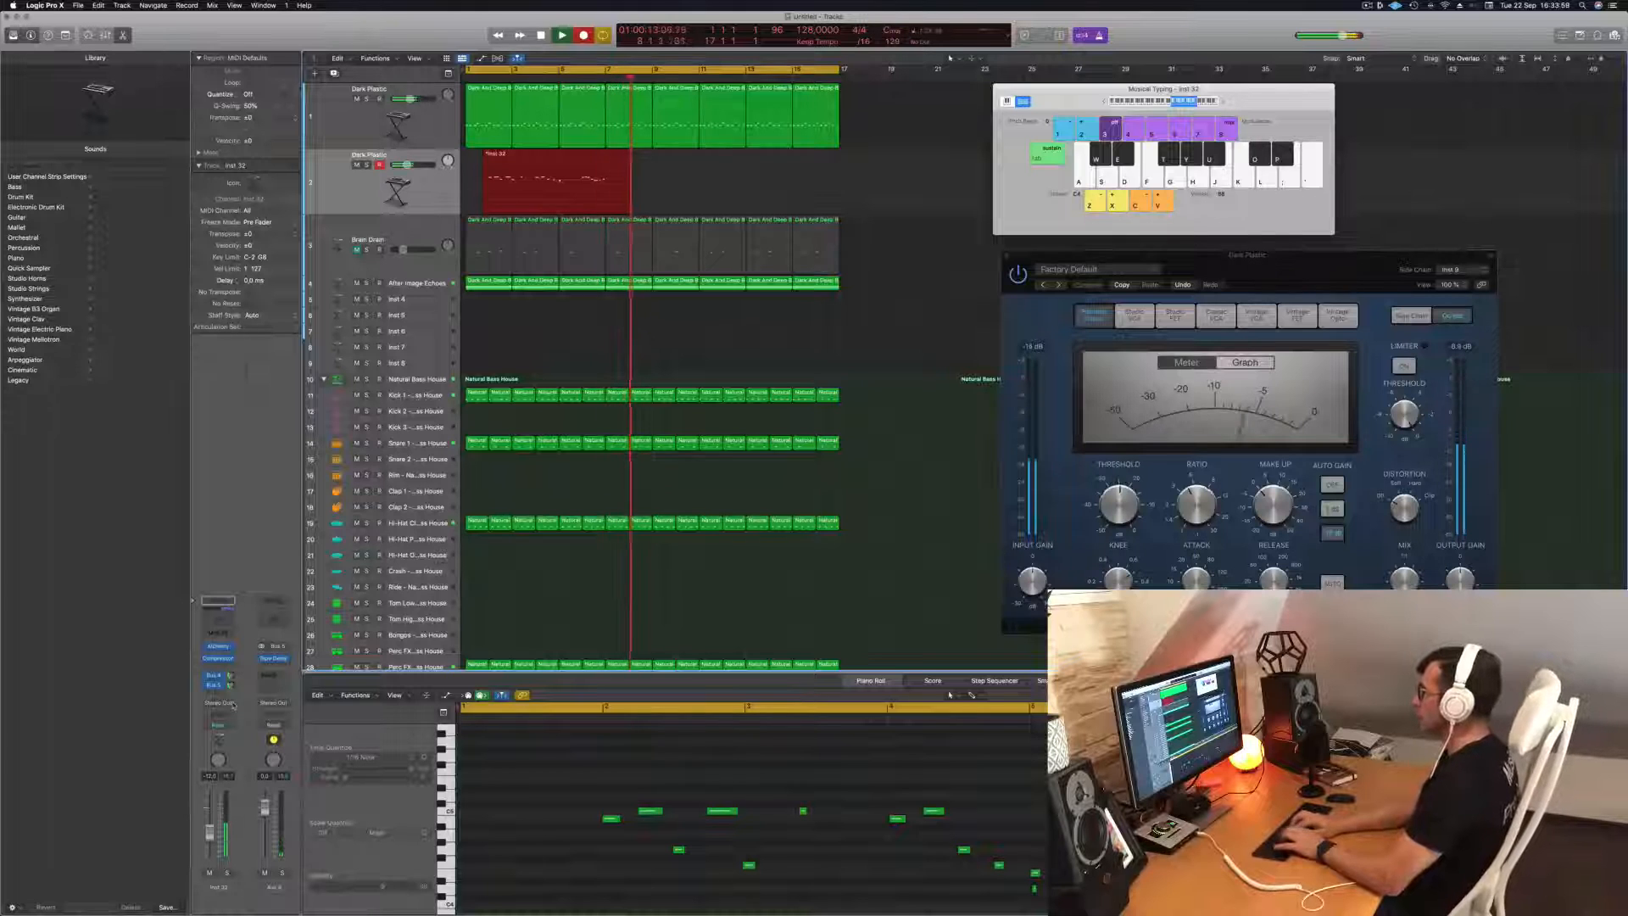
key(s)
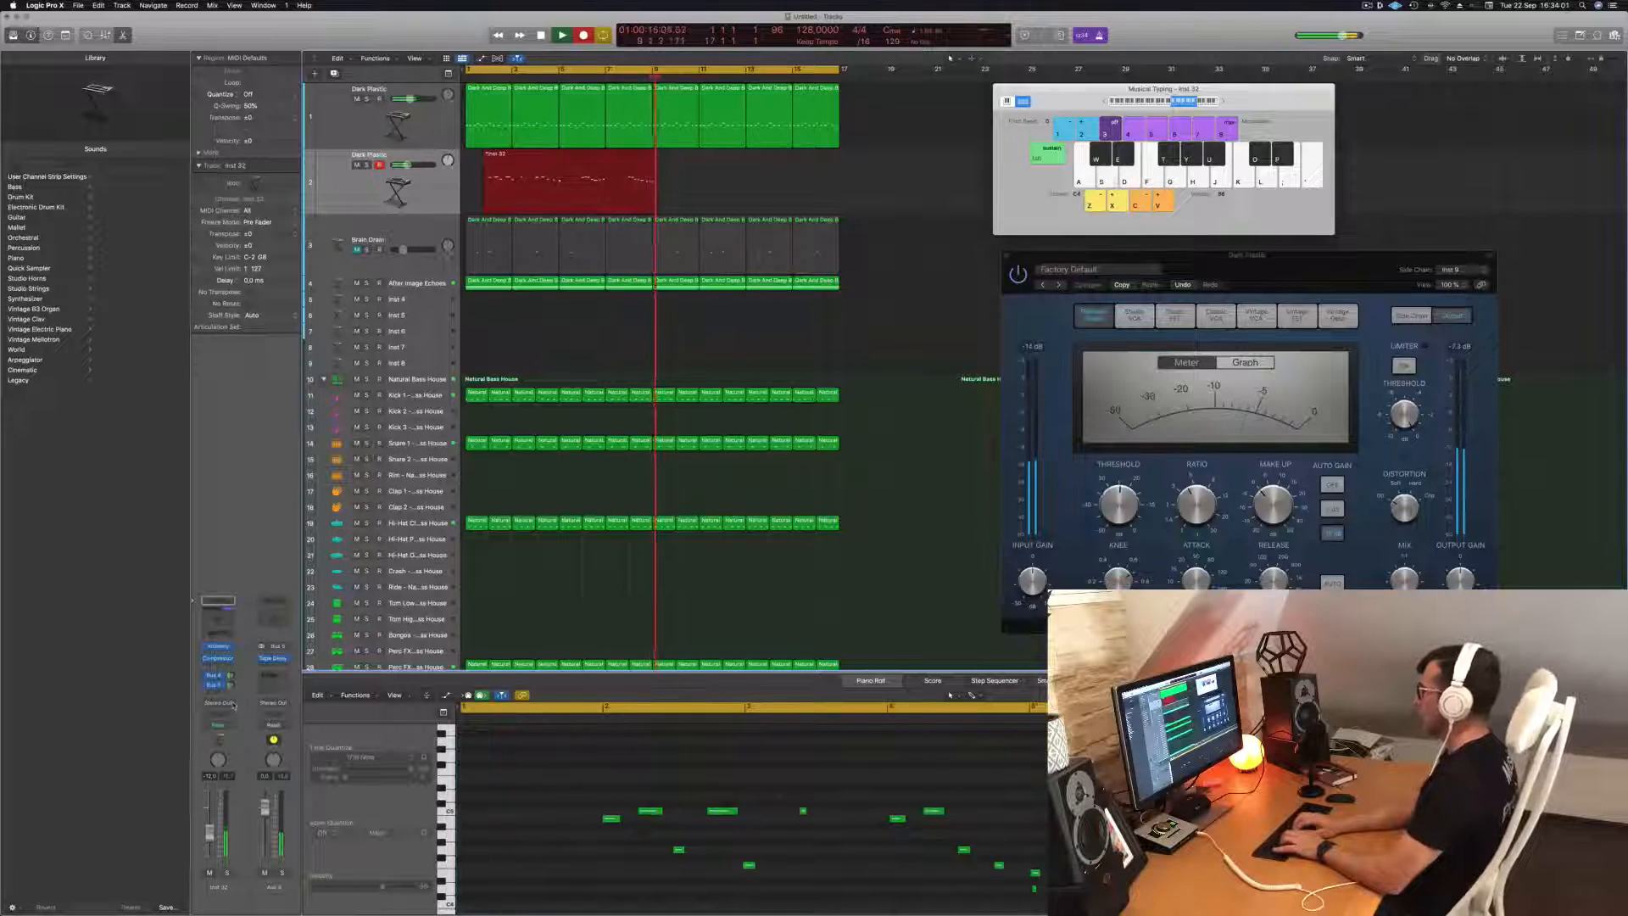
key(space)
key(space)
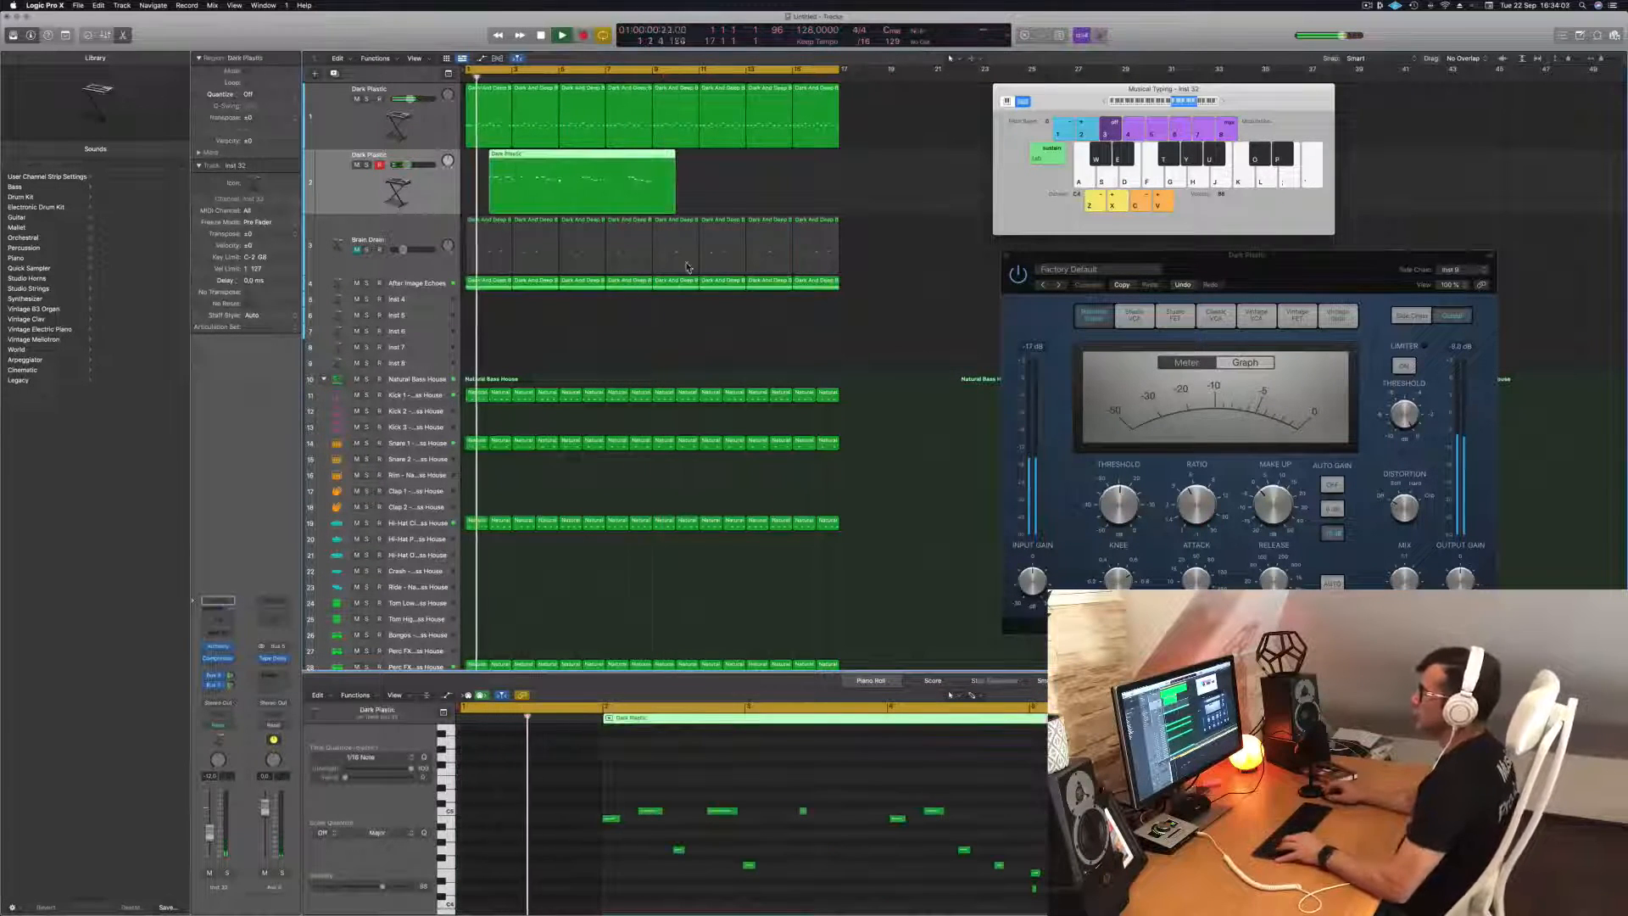
Split the recorded region at bar 5, delete the first part and move the rest to bar 1.
super+double_click(559, 157)
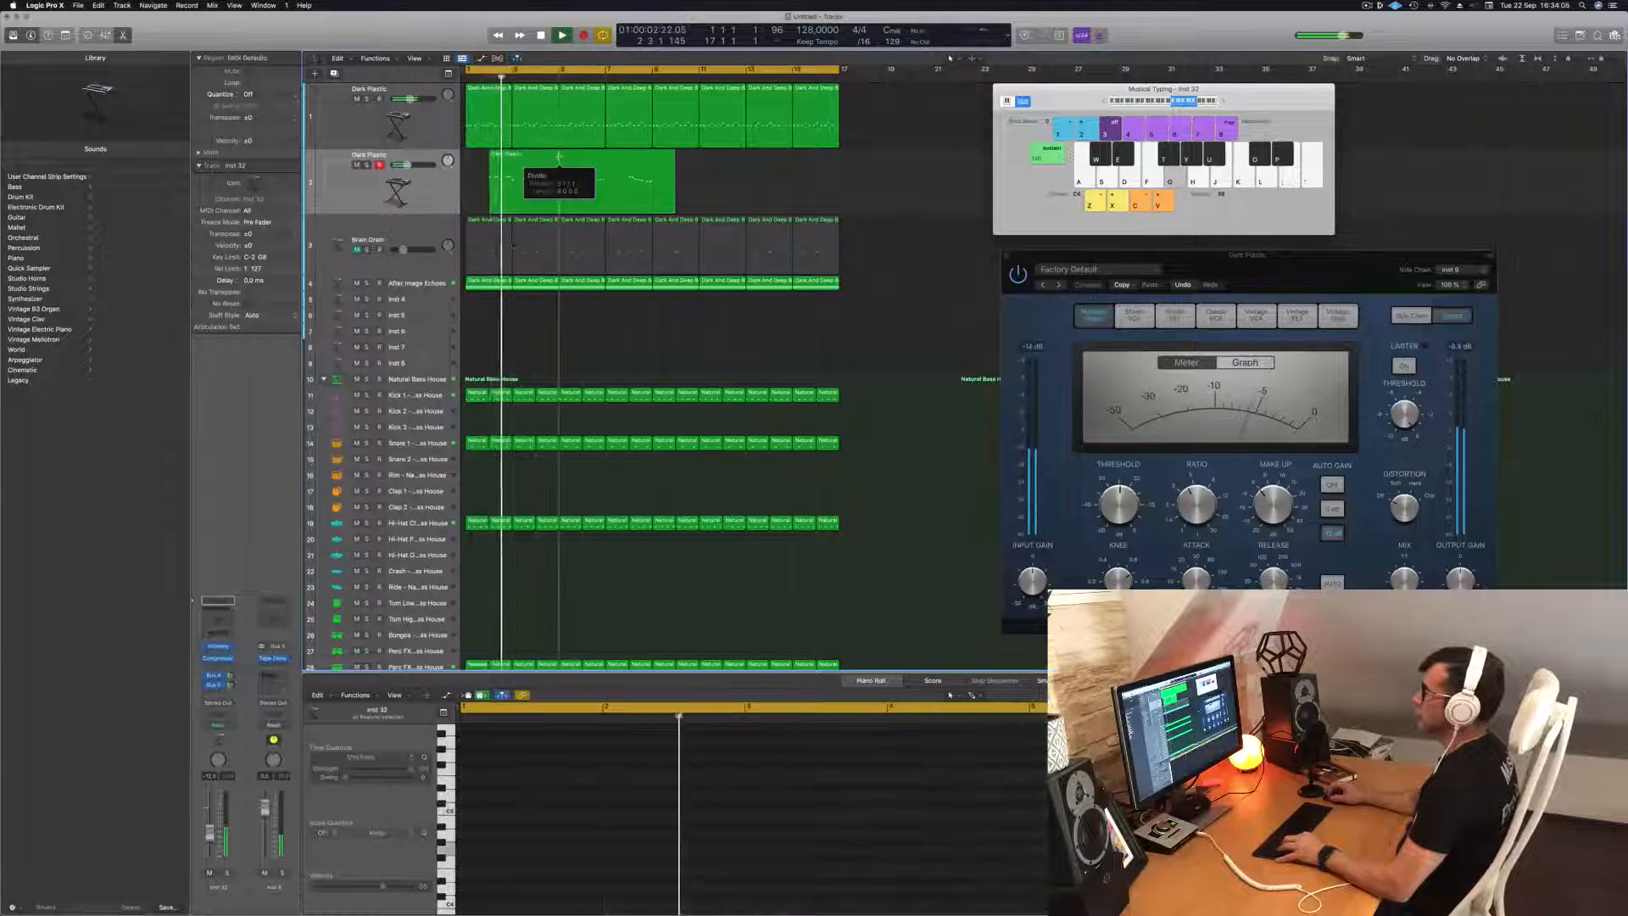
click(537, 165)
key(Delete)
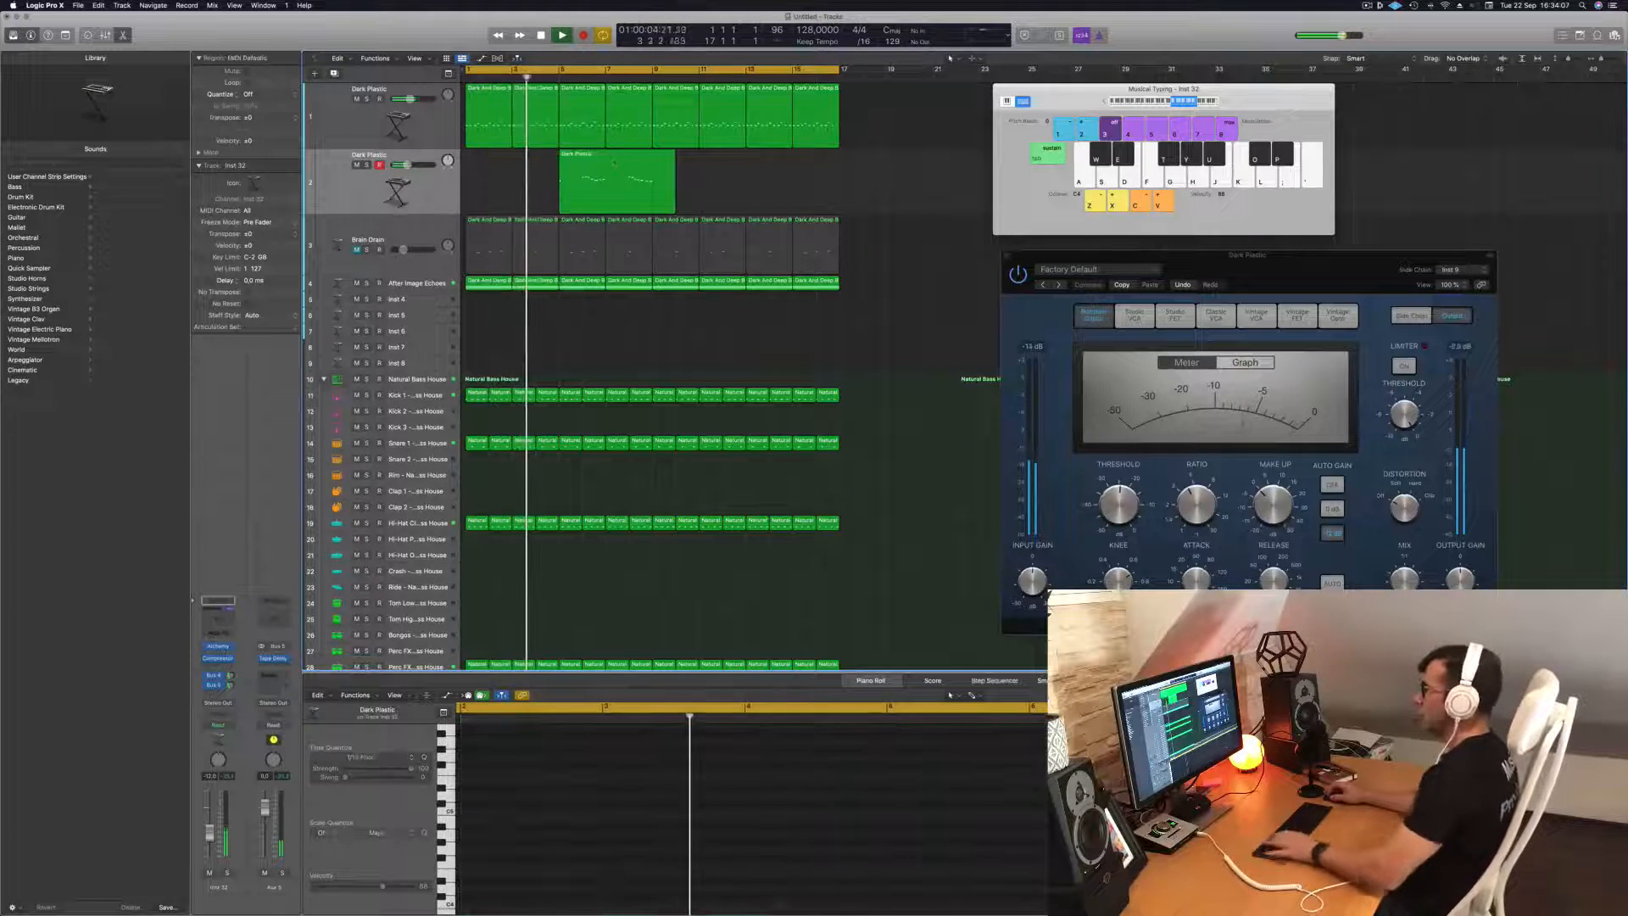
drag(615, 162, 521, 164)
key(space)
key(space)
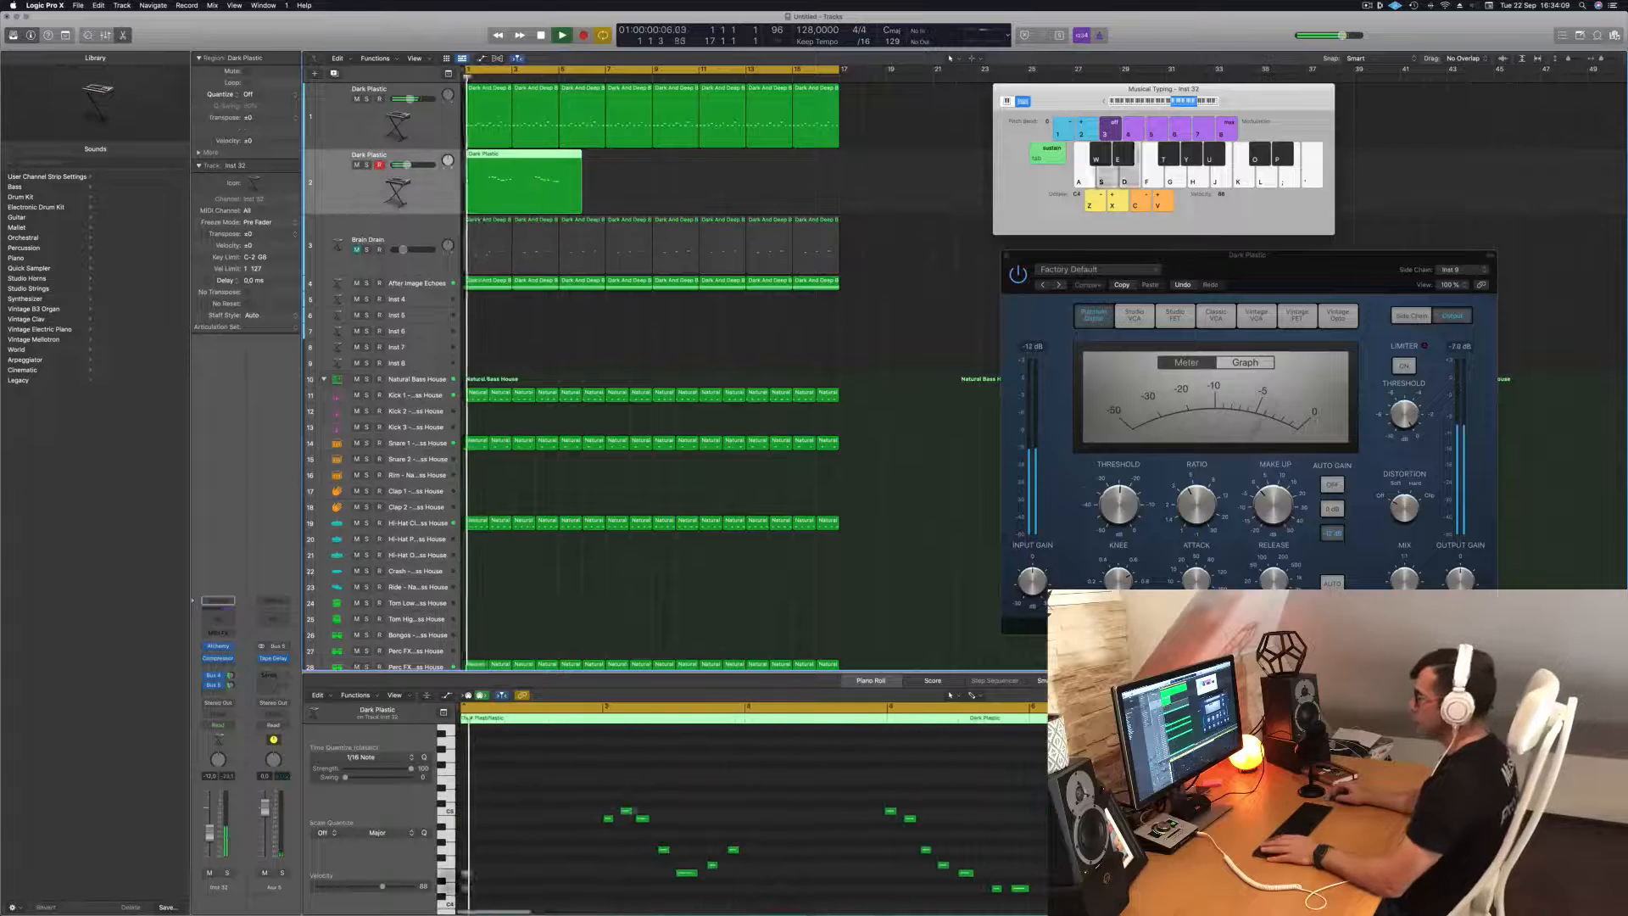
Delete the two stray notes at the start of the region and quantize the remaining notes to 1/16 Note.
drag(531, 806, 463, 909)
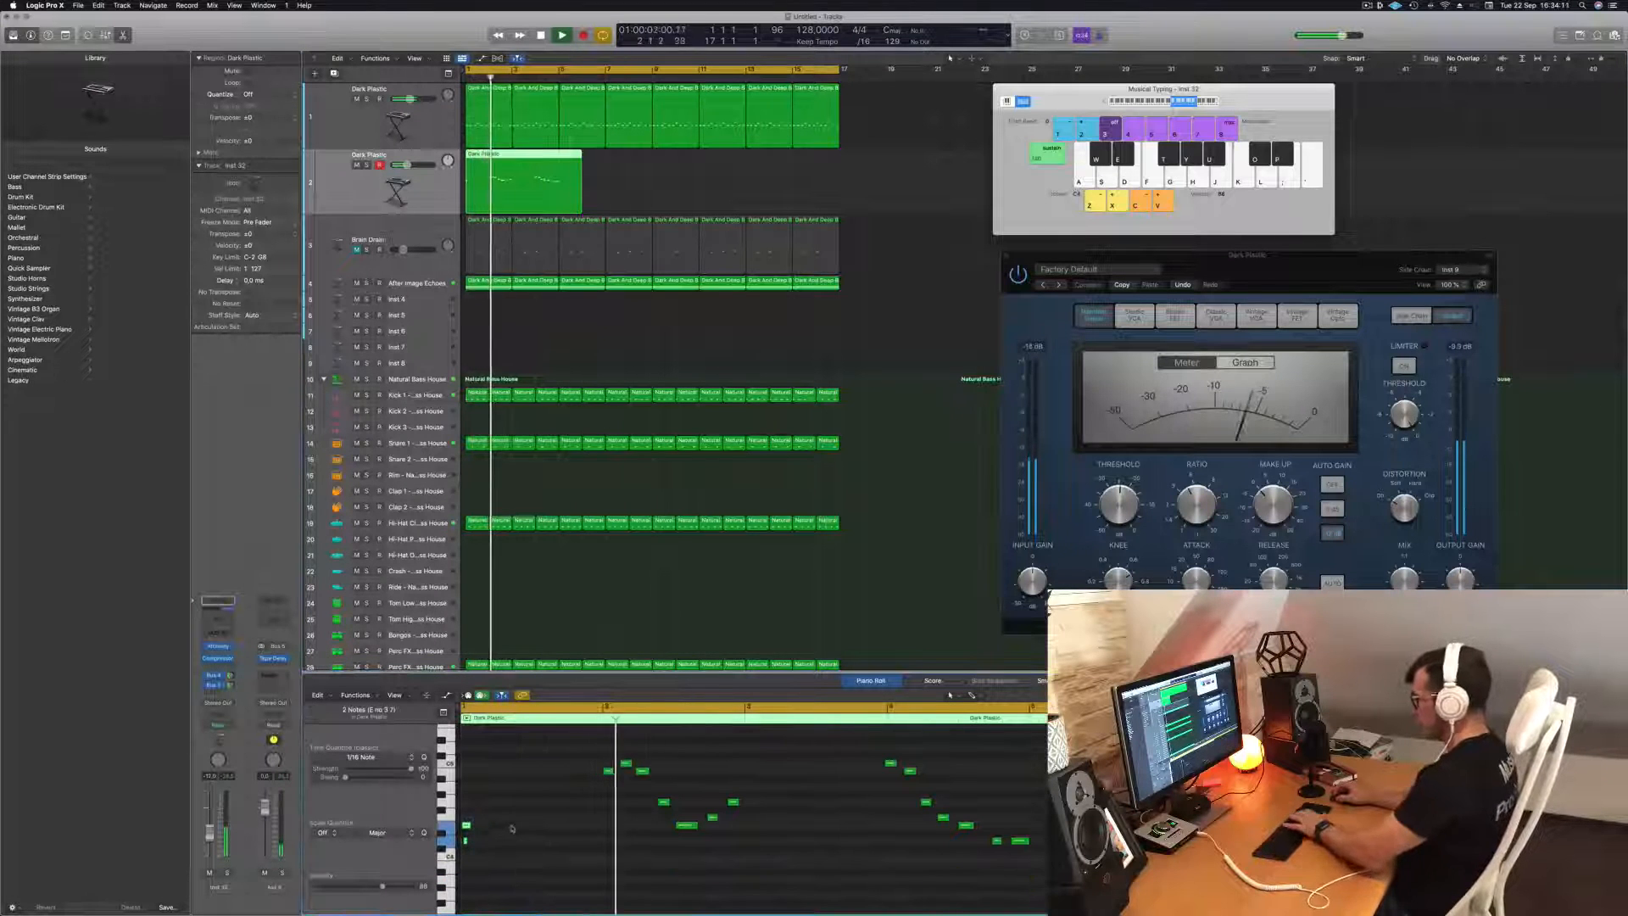
key(super+a)
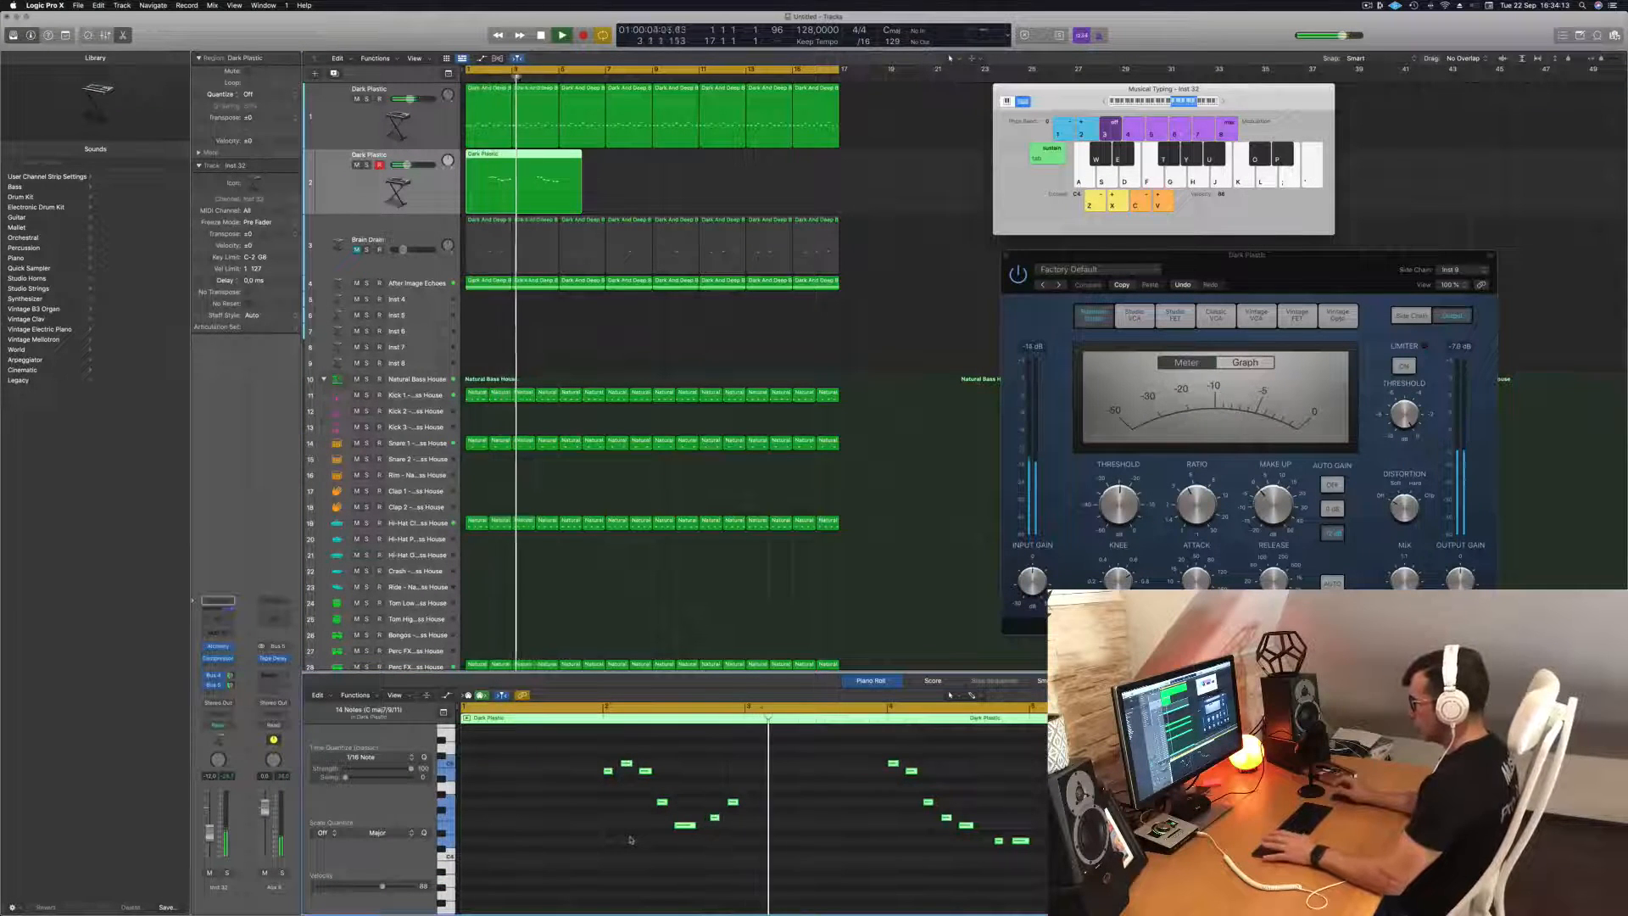
key(space)
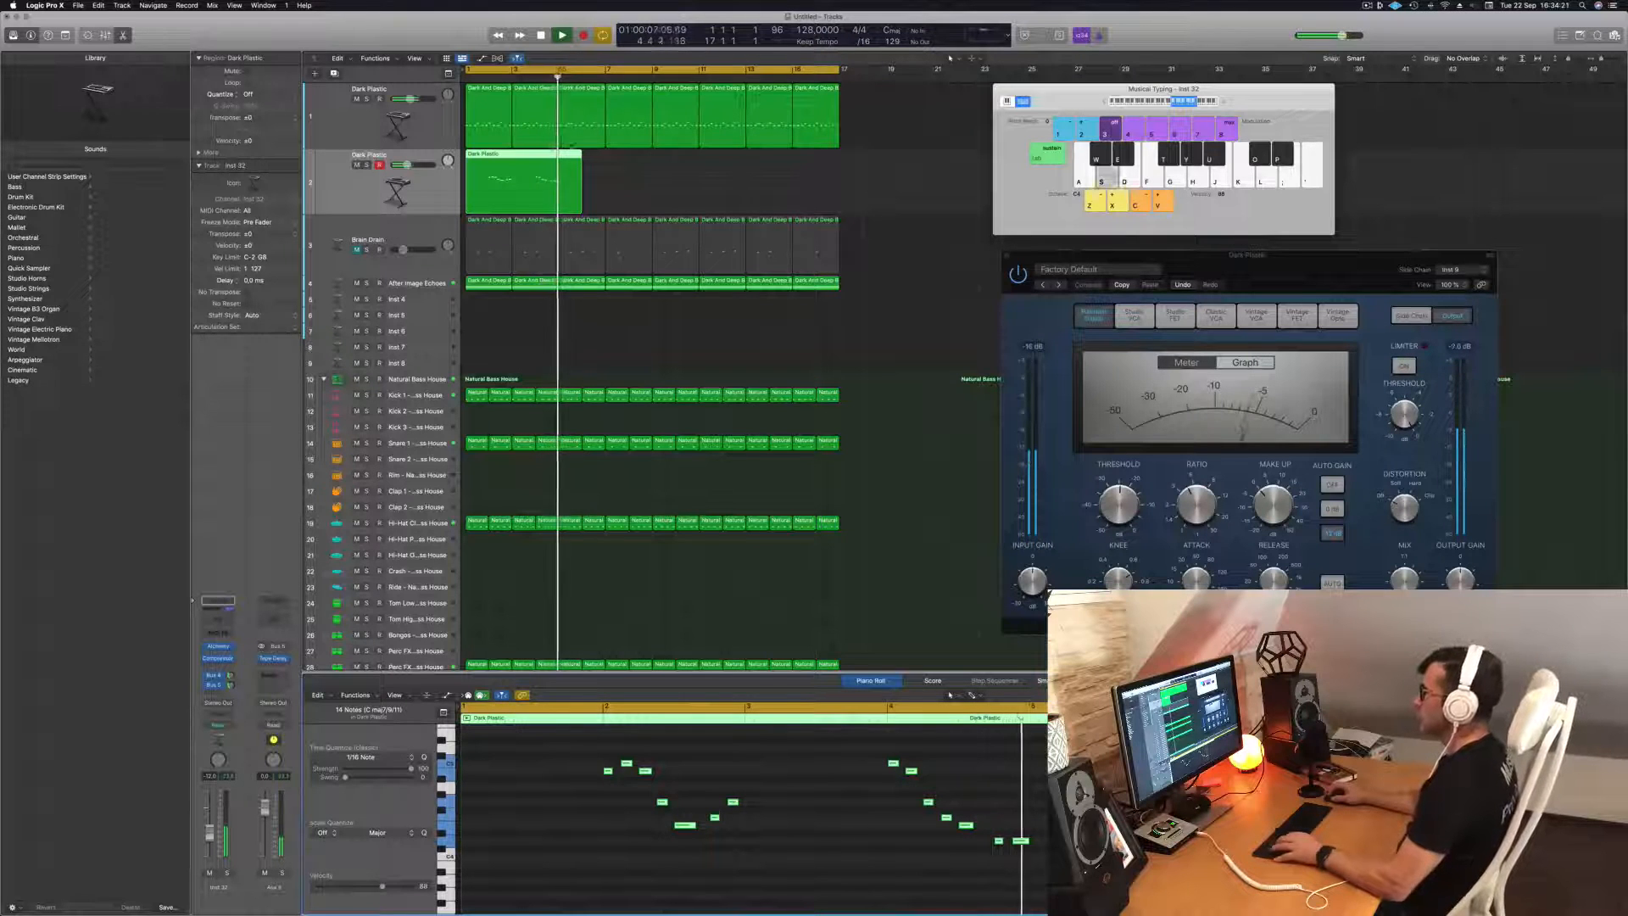
key(space)
key(space)
Raise the last note of the melody by three semitones and replay it from the start.
click(1021, 841)
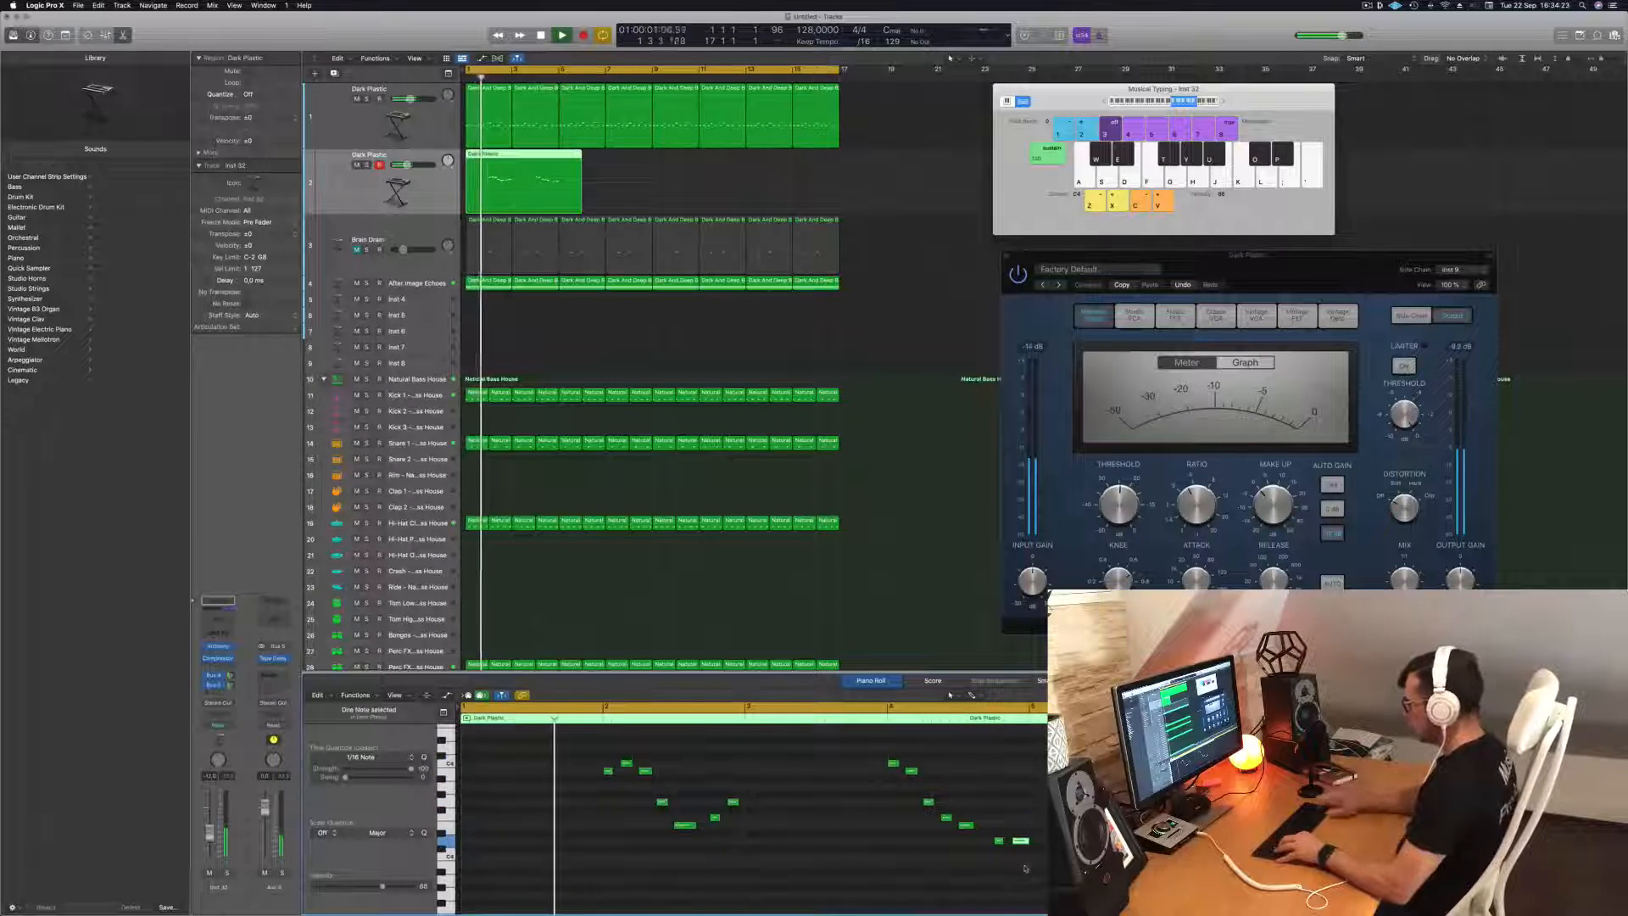
key(alt+Up)
key(alt+Up)
key(alt+Up)
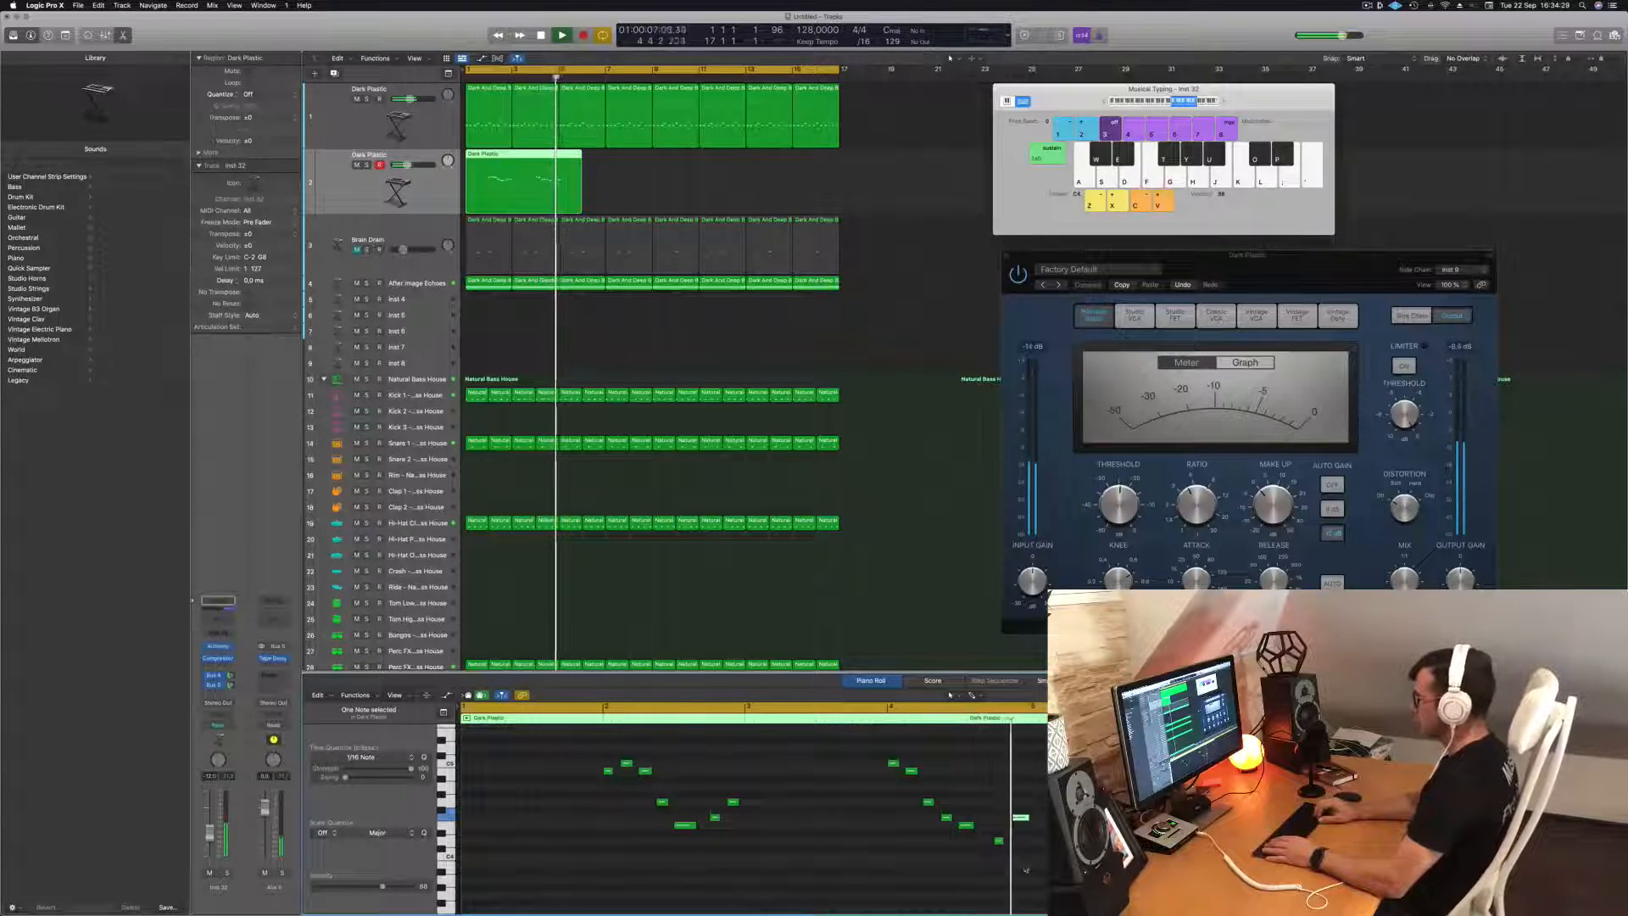
key(Return)
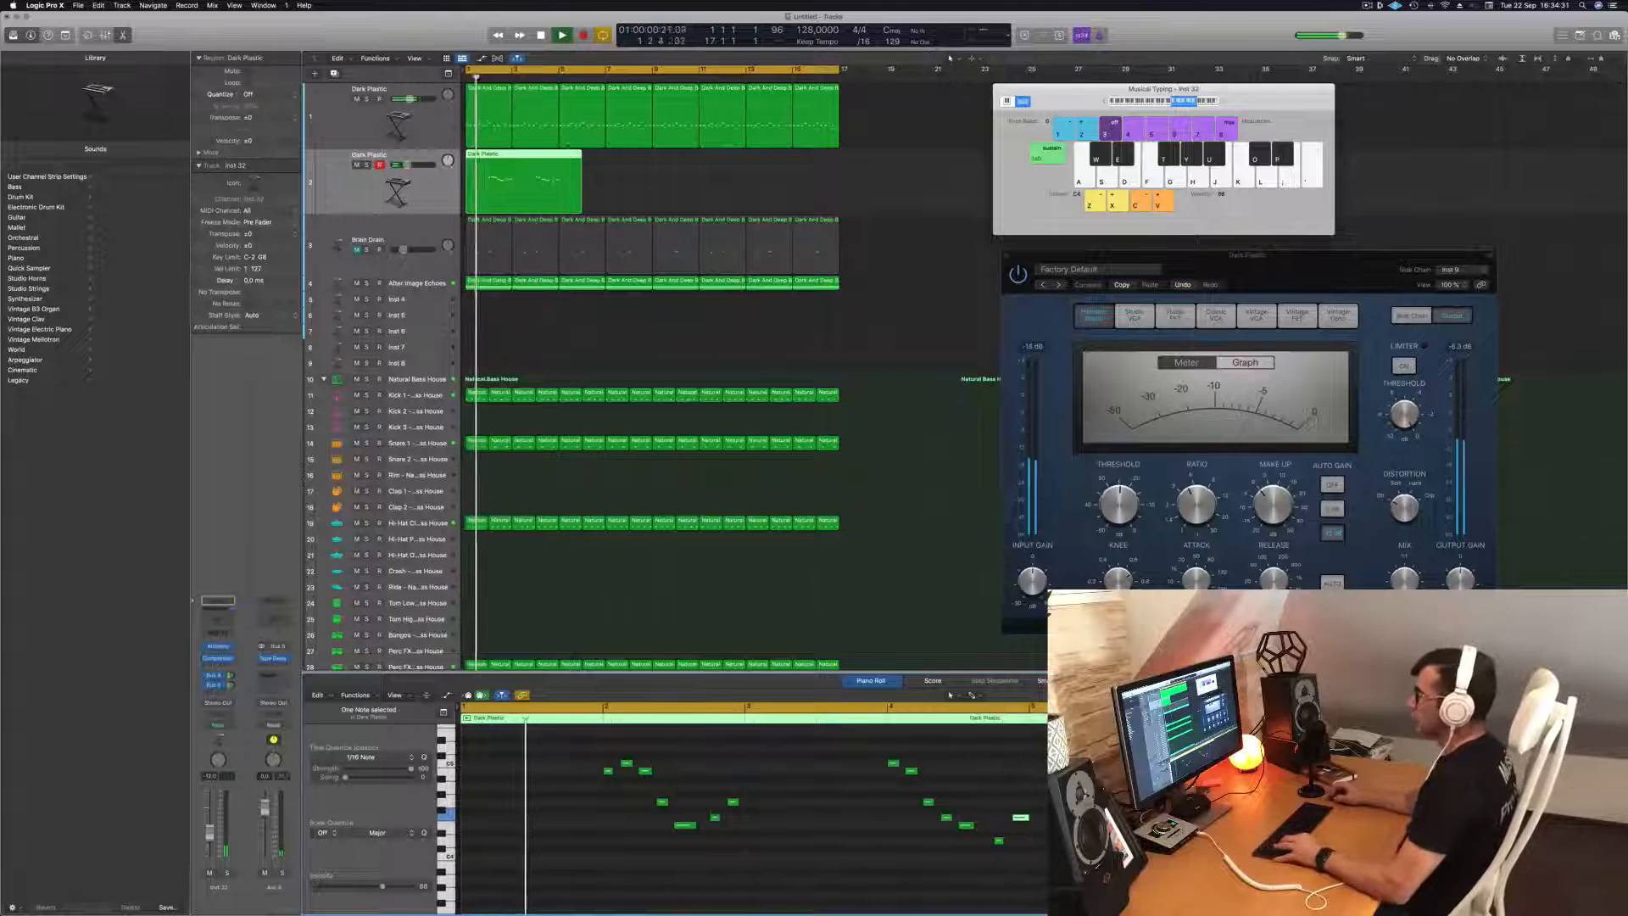
Split the melody region and its crossing notes at bar 5, and repeat the four-bar part up to bar 17.
click(564, 165)
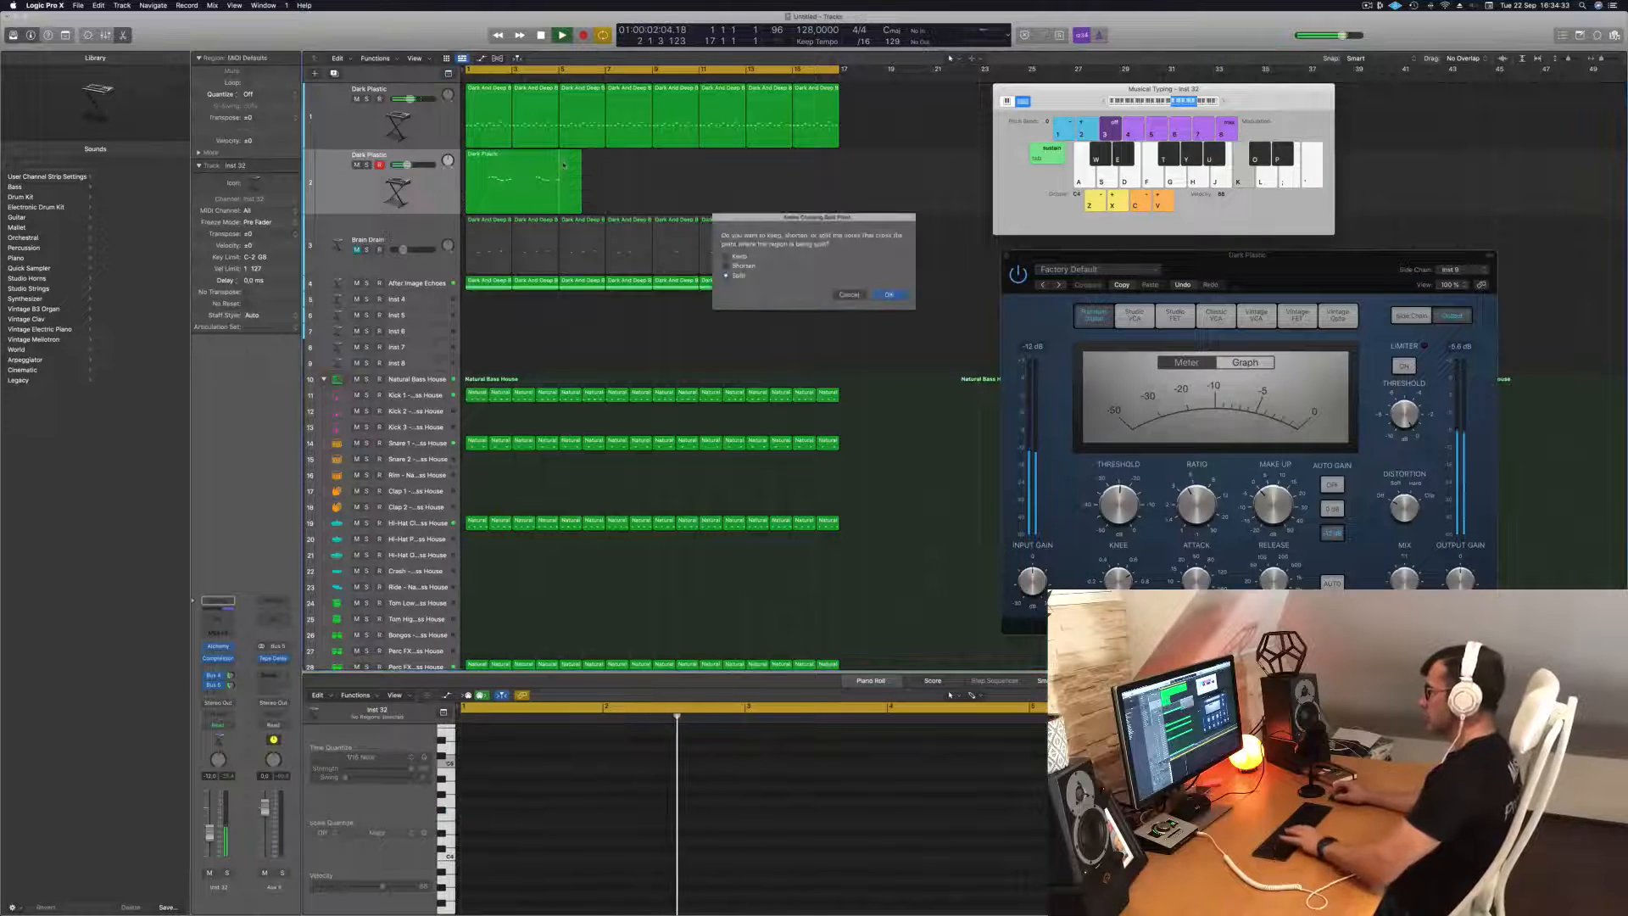
click(887, 294)
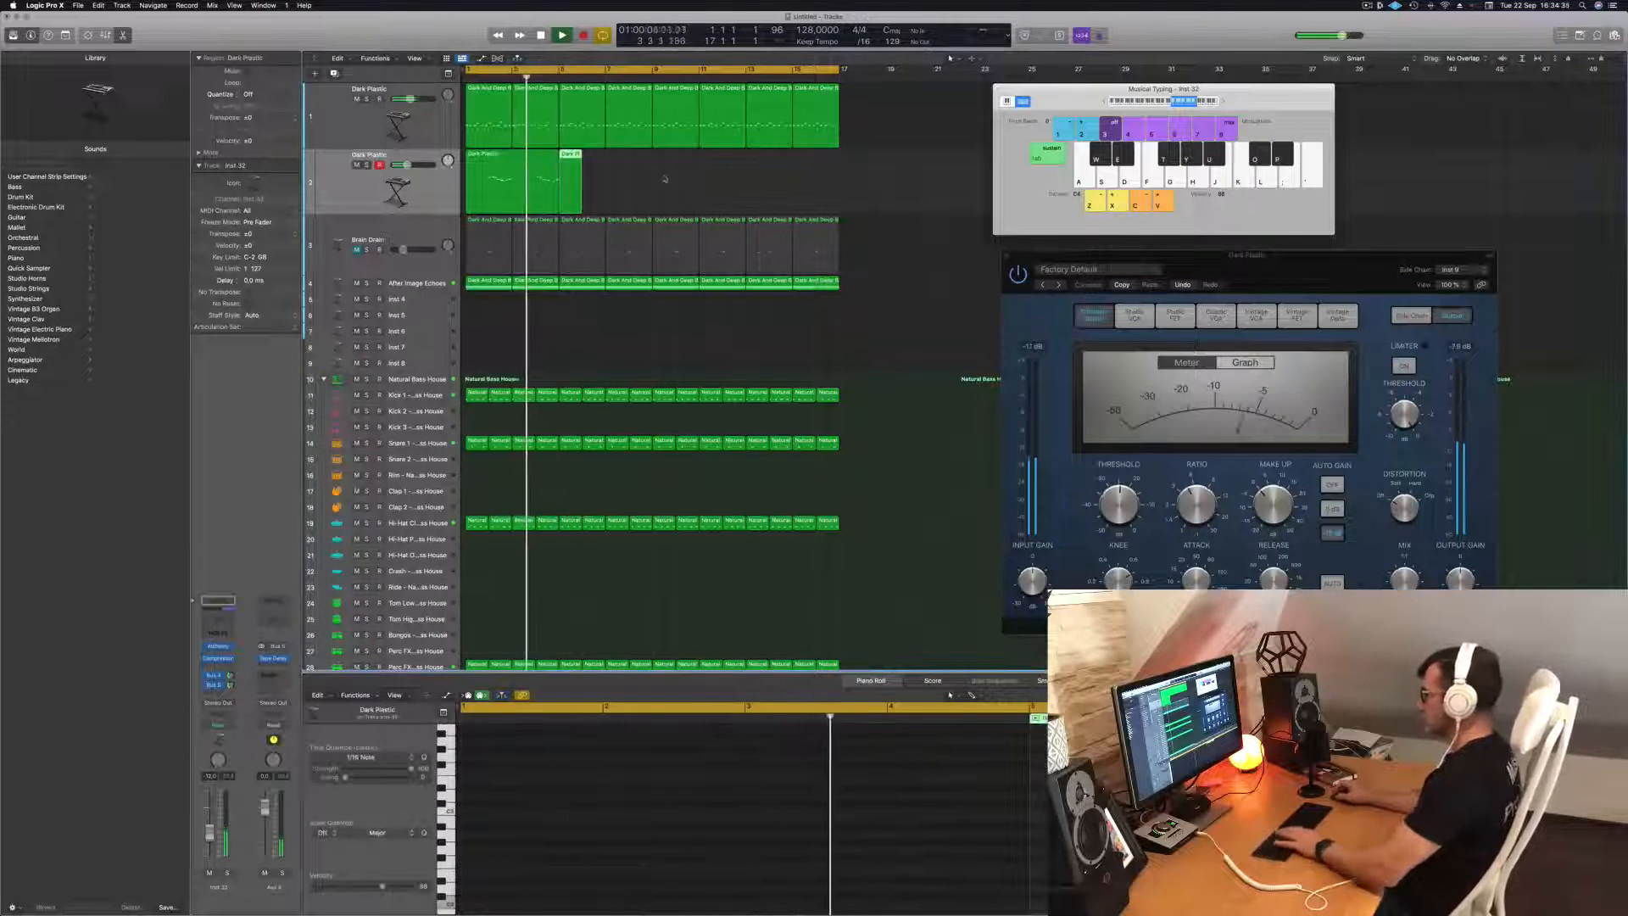
drag(498, 170, 587, 167)
mouse_move(684, 209)
mouse_down()
mouse_move(508, 180)
mouse_move(690, 180)
mouse_up()
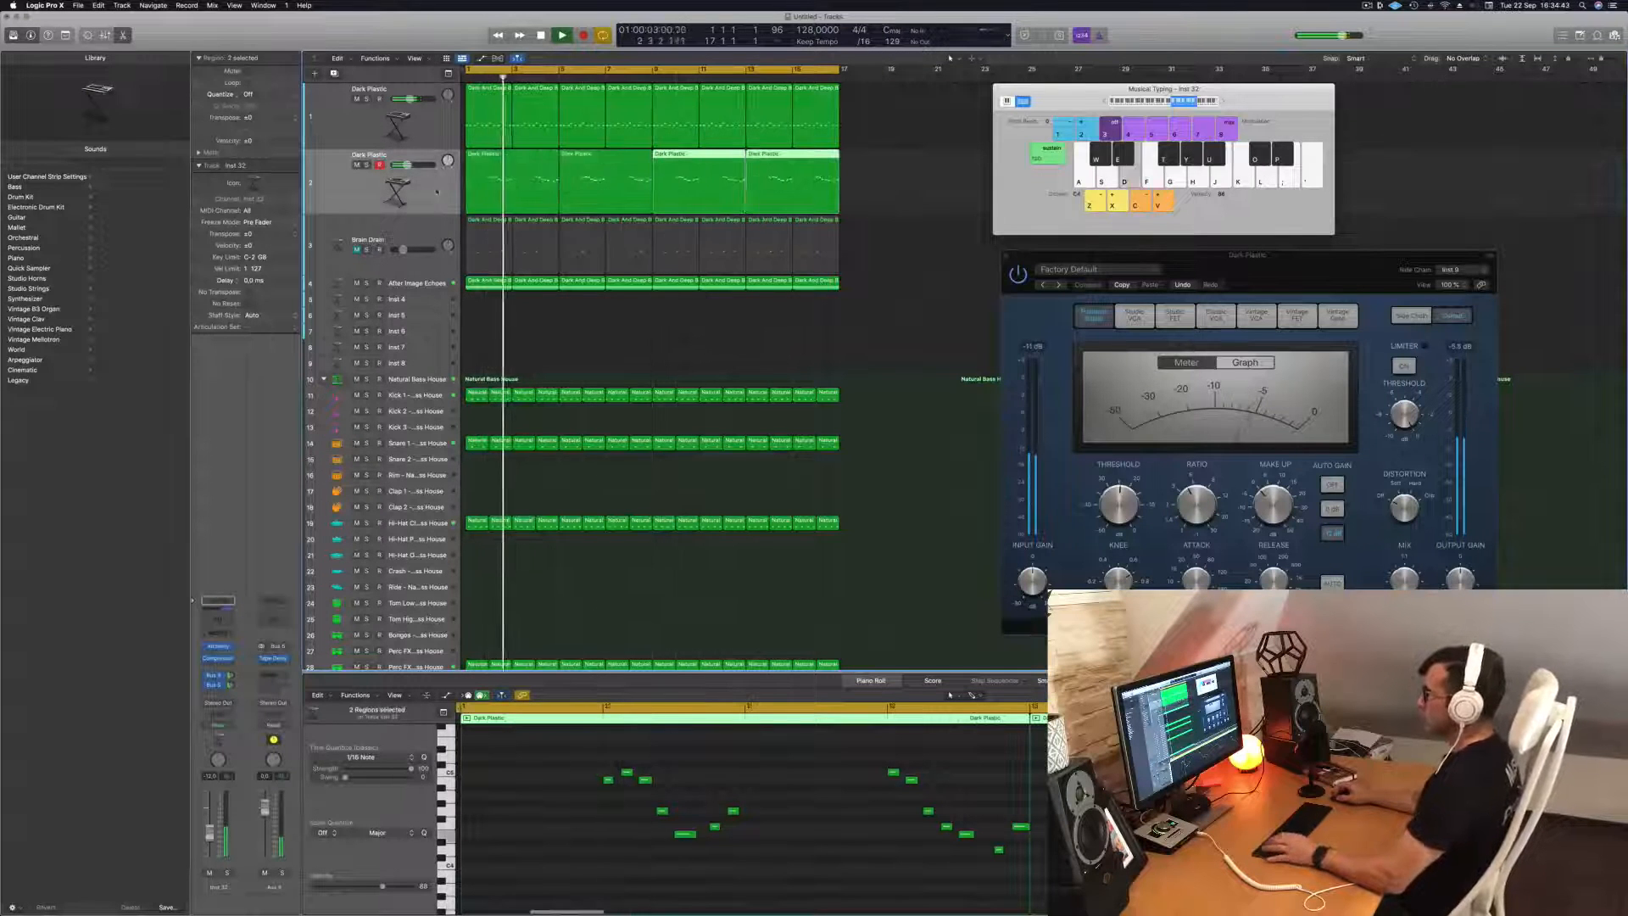
key(Return)
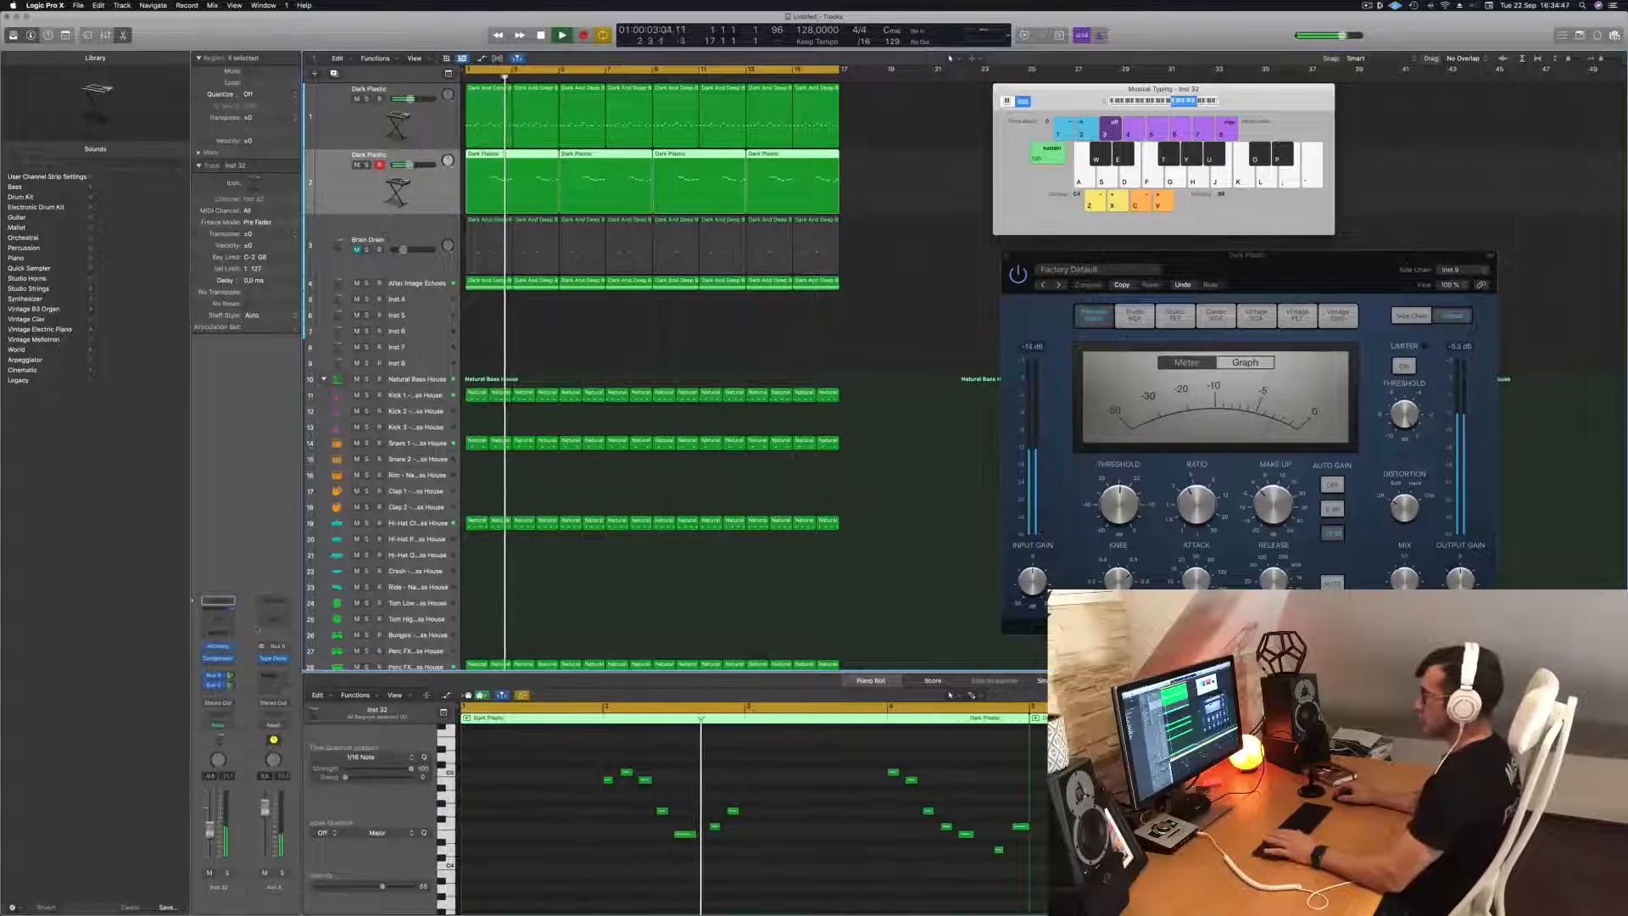
Audition the performance snapshots of the duplicated track's Alchemy instrument, including Bright Pluck, Brighter Synth and Softer, and settle on Plastic Pluck.
key(space)
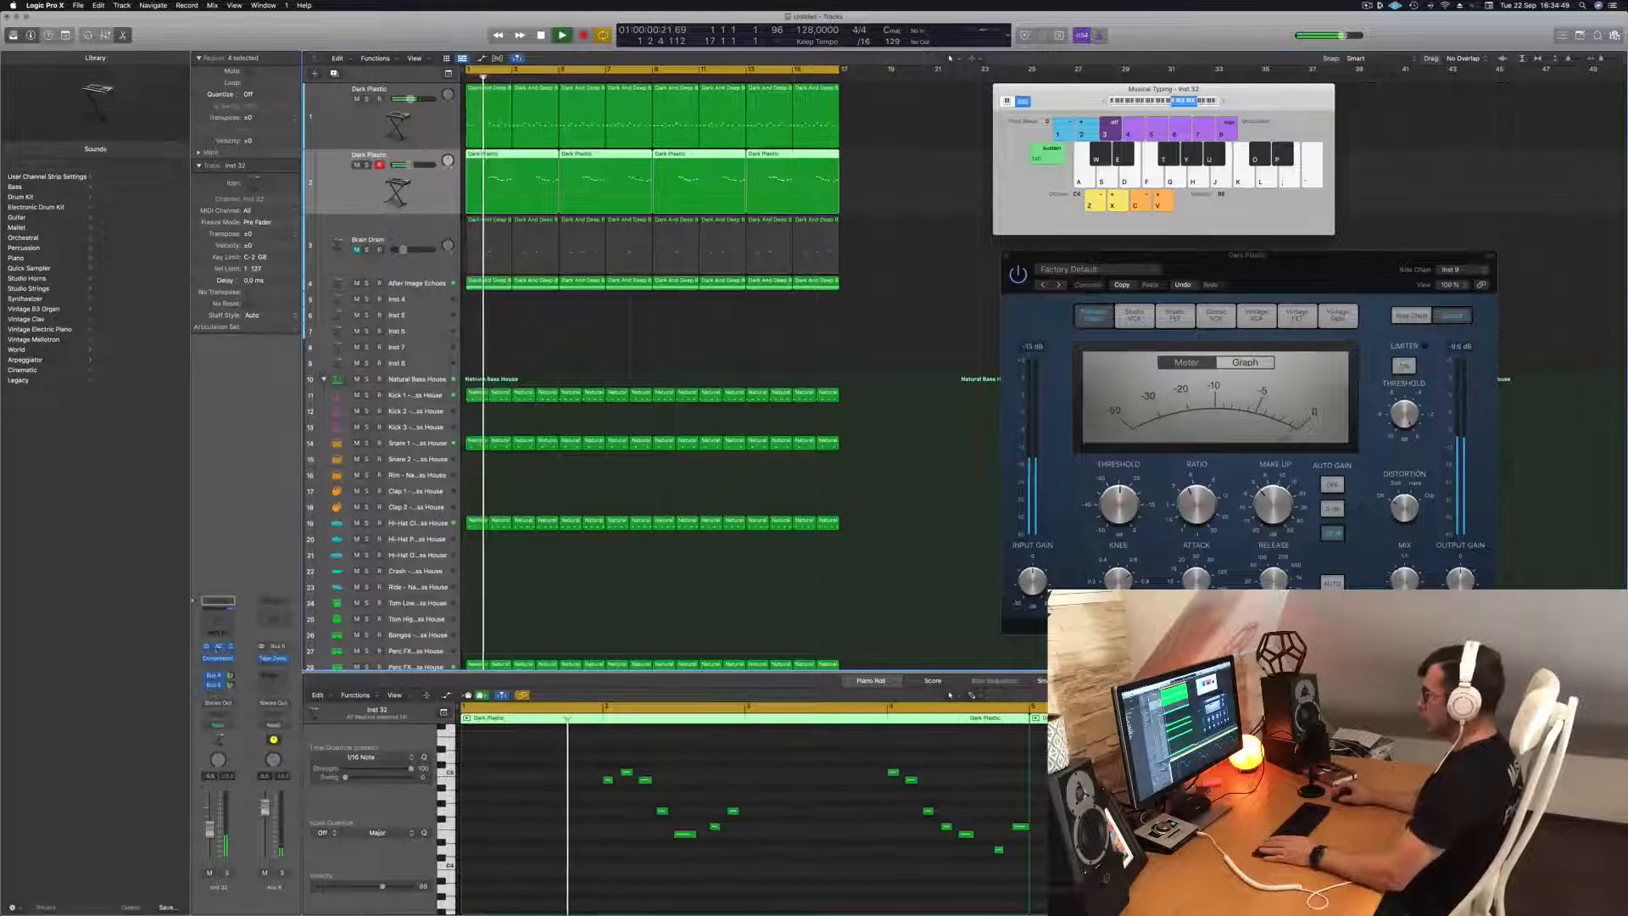
click(218, 646)
drag(858, 147, 1032, 183)
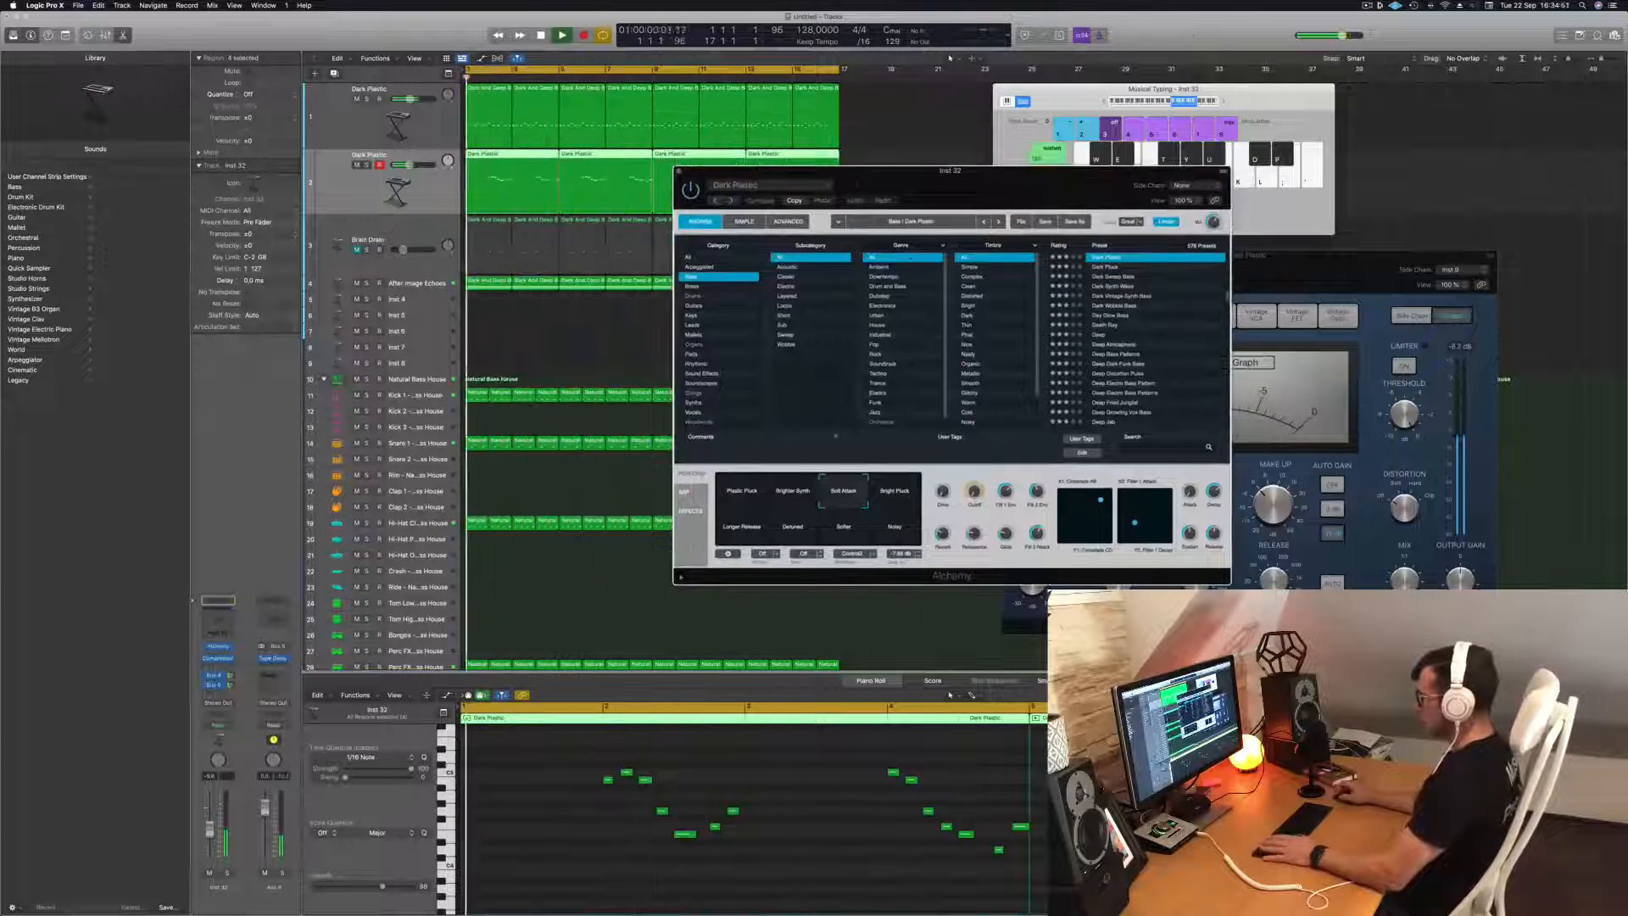
click(899, 496)
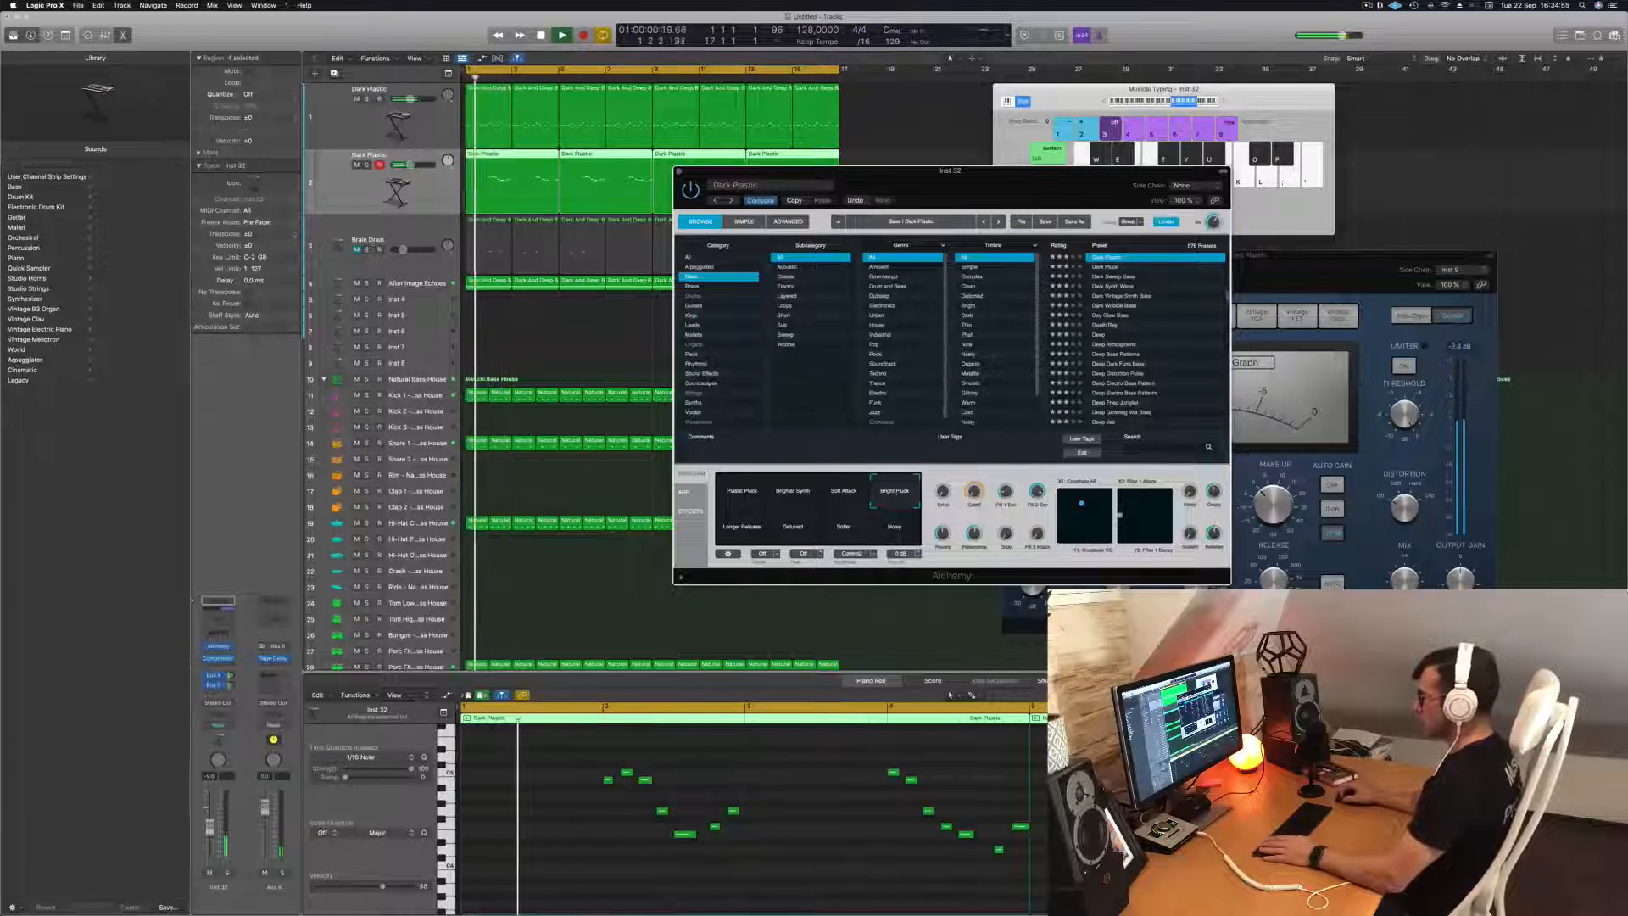
click(747, 496)
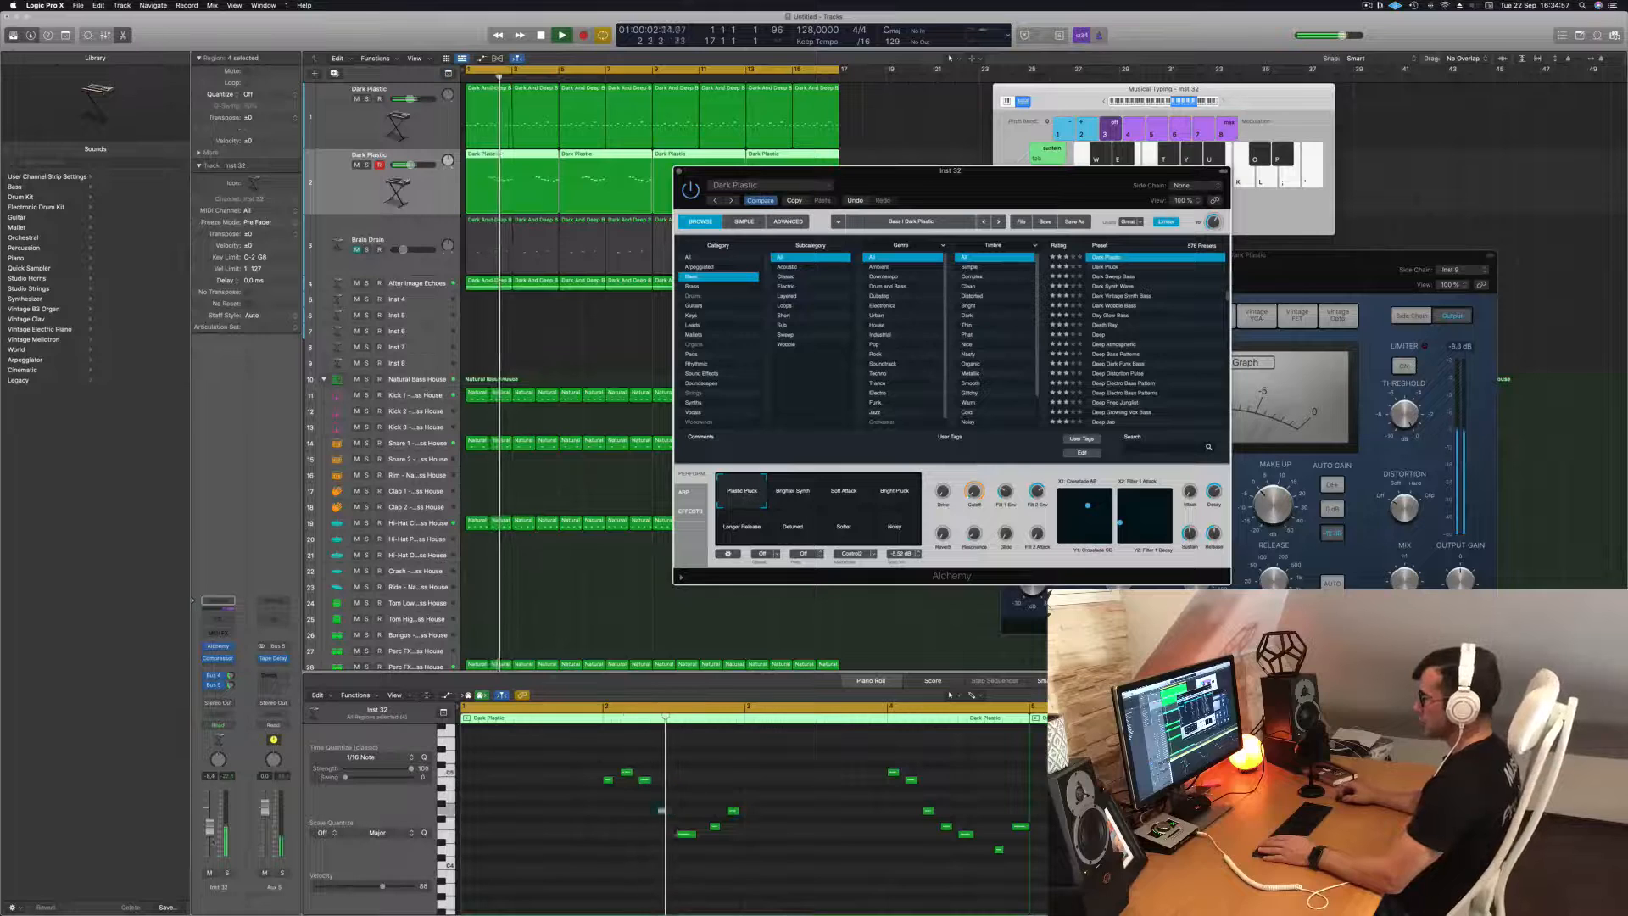
click(795, 492)
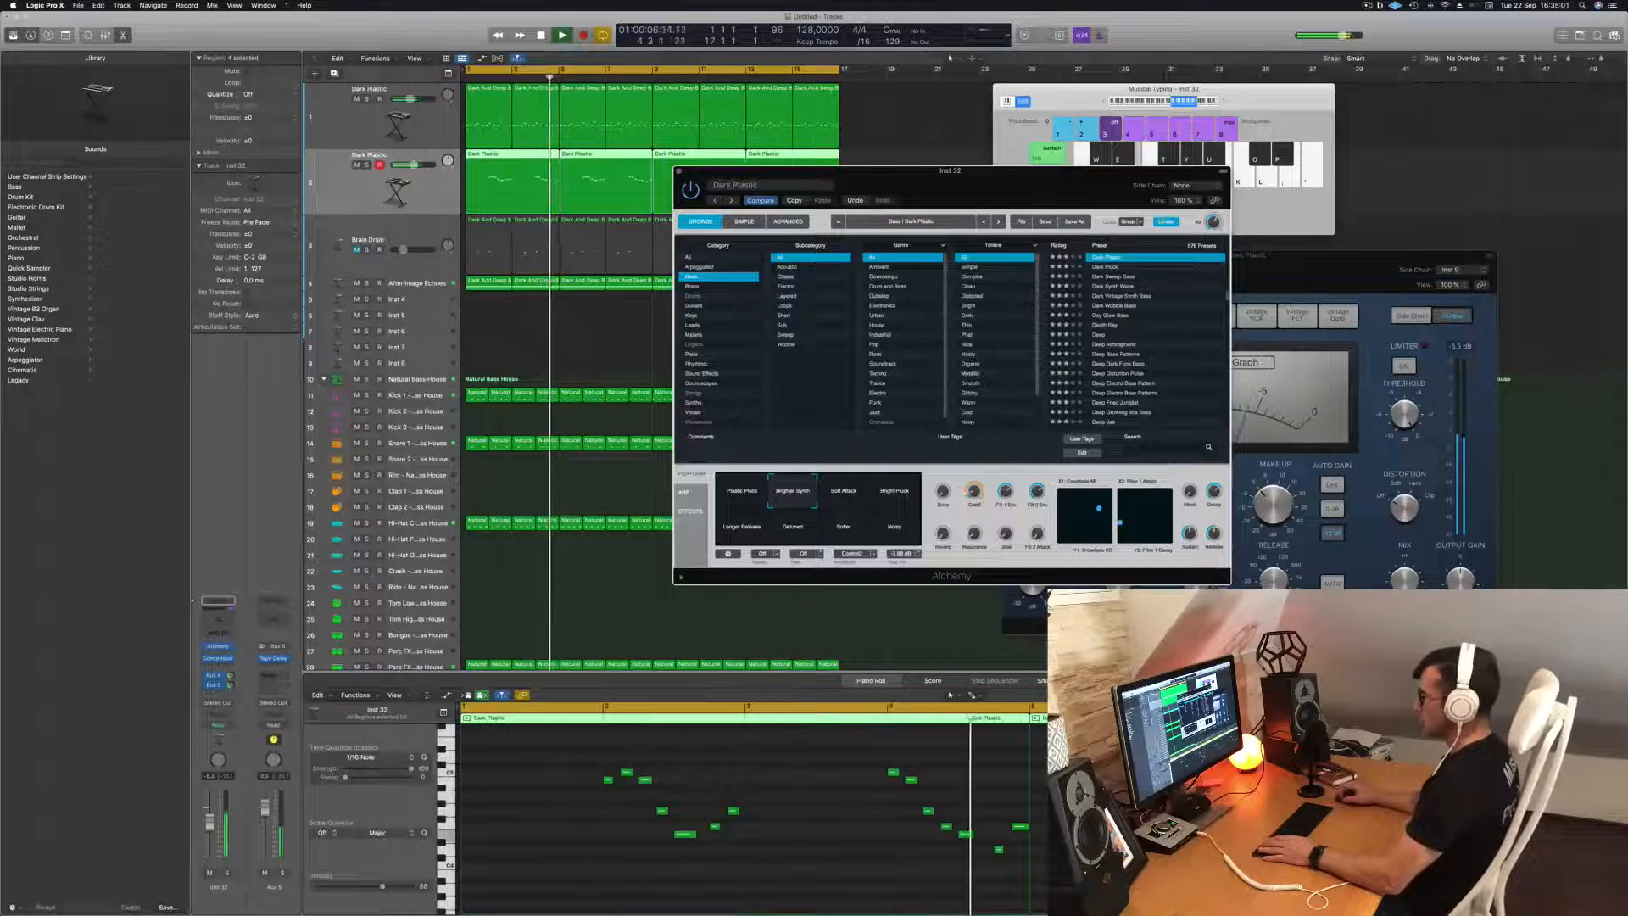
click(747, 520)
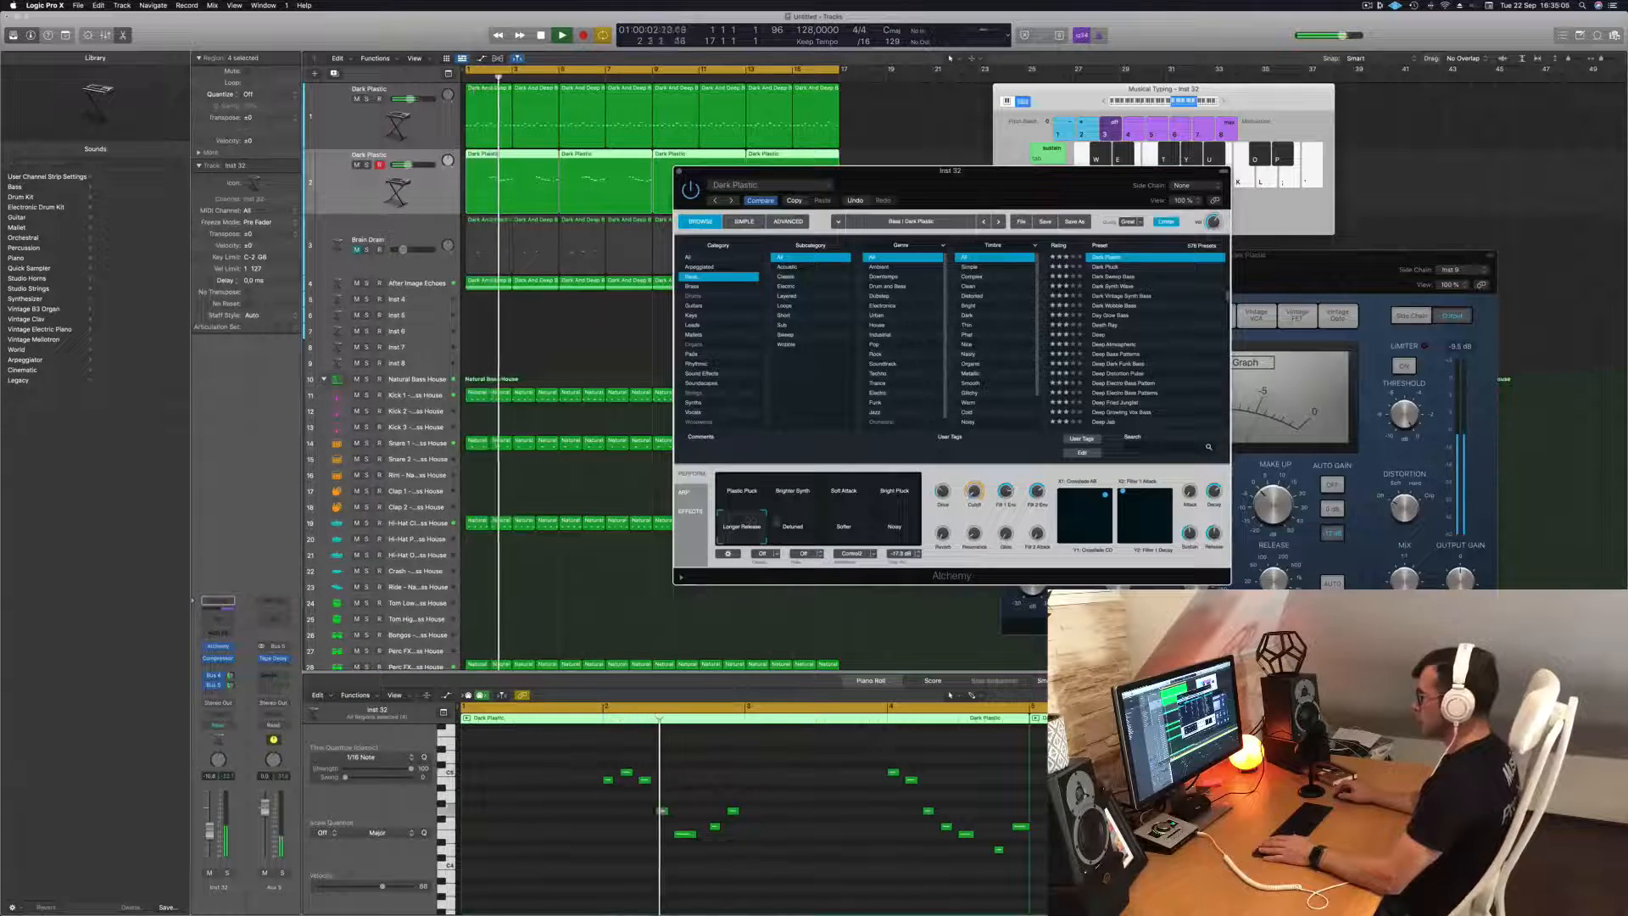
click(843, 528)
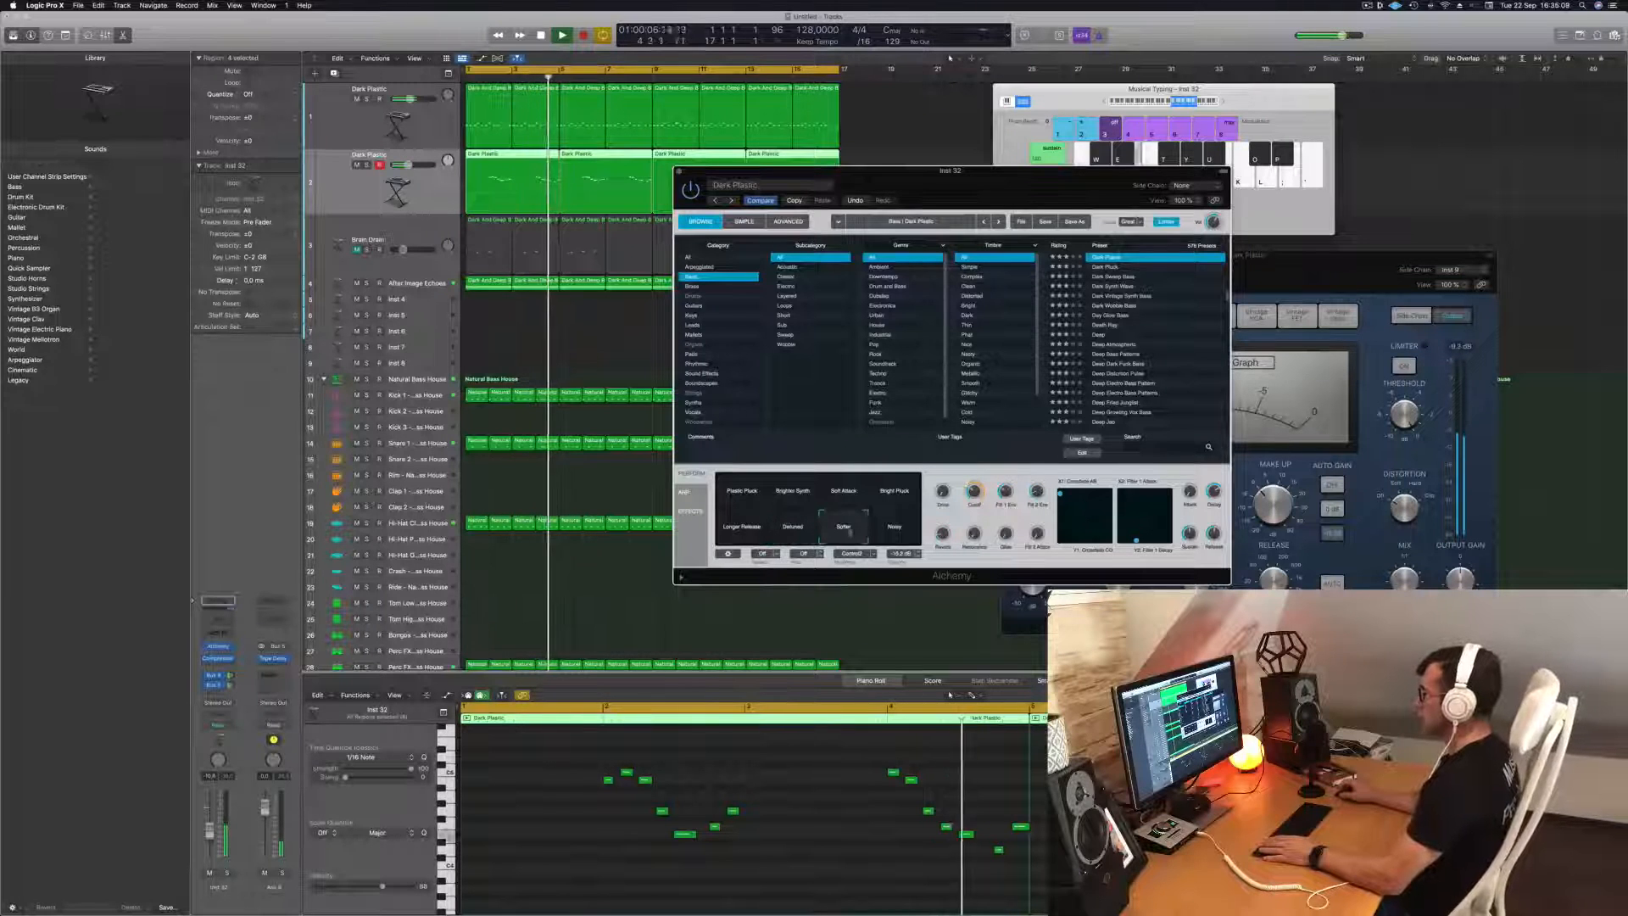
click(897, 534)
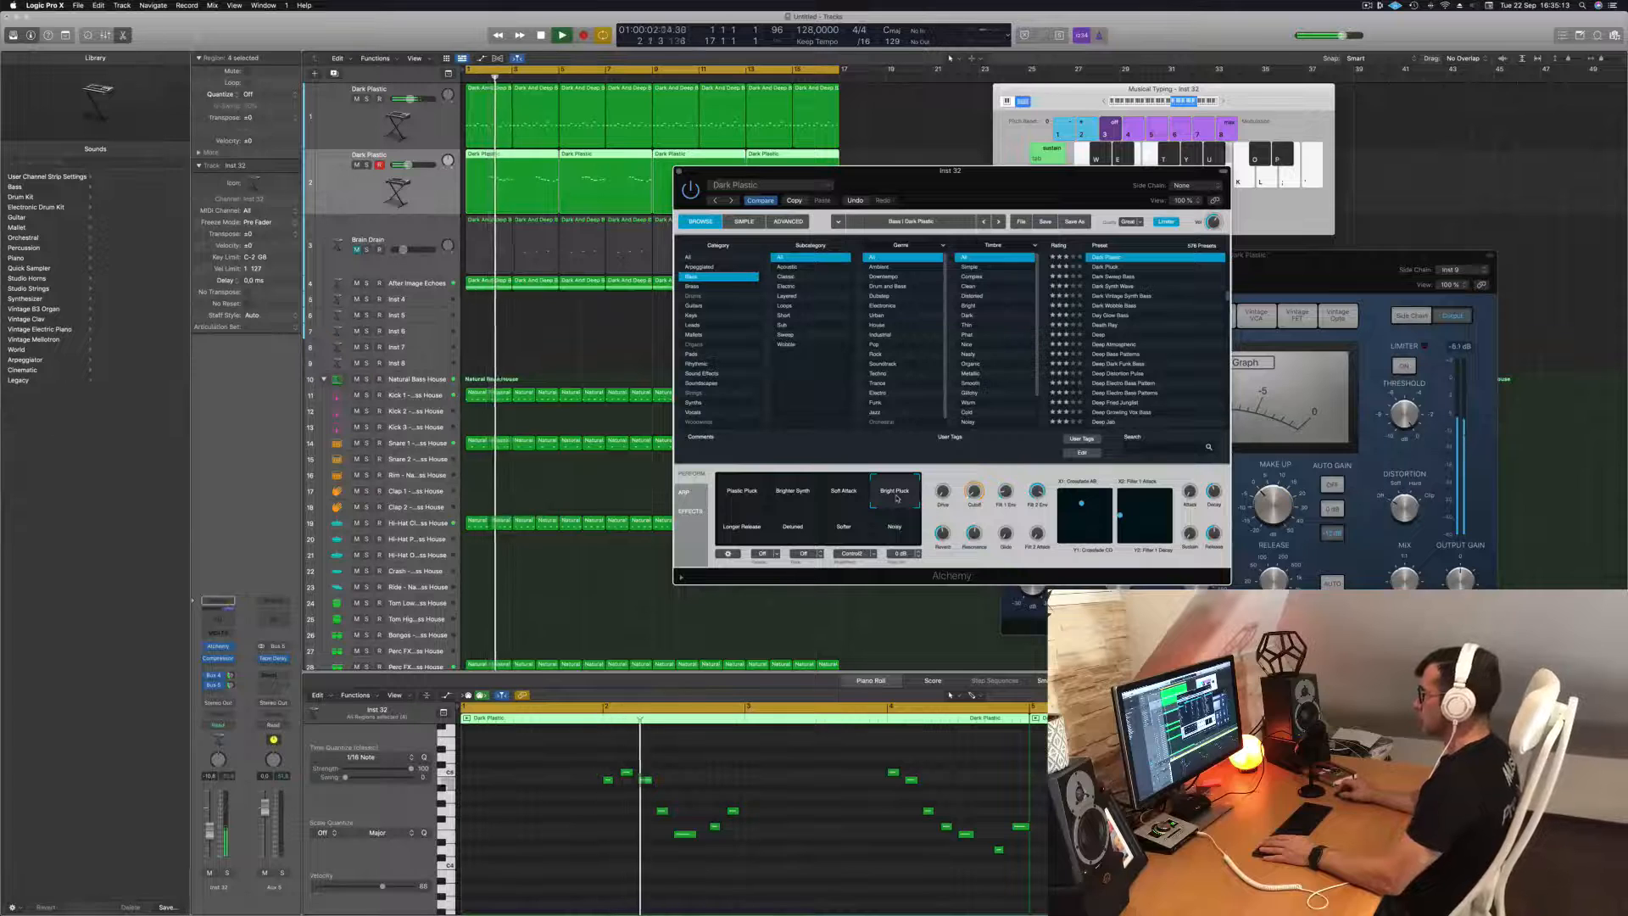
click(746, 499)
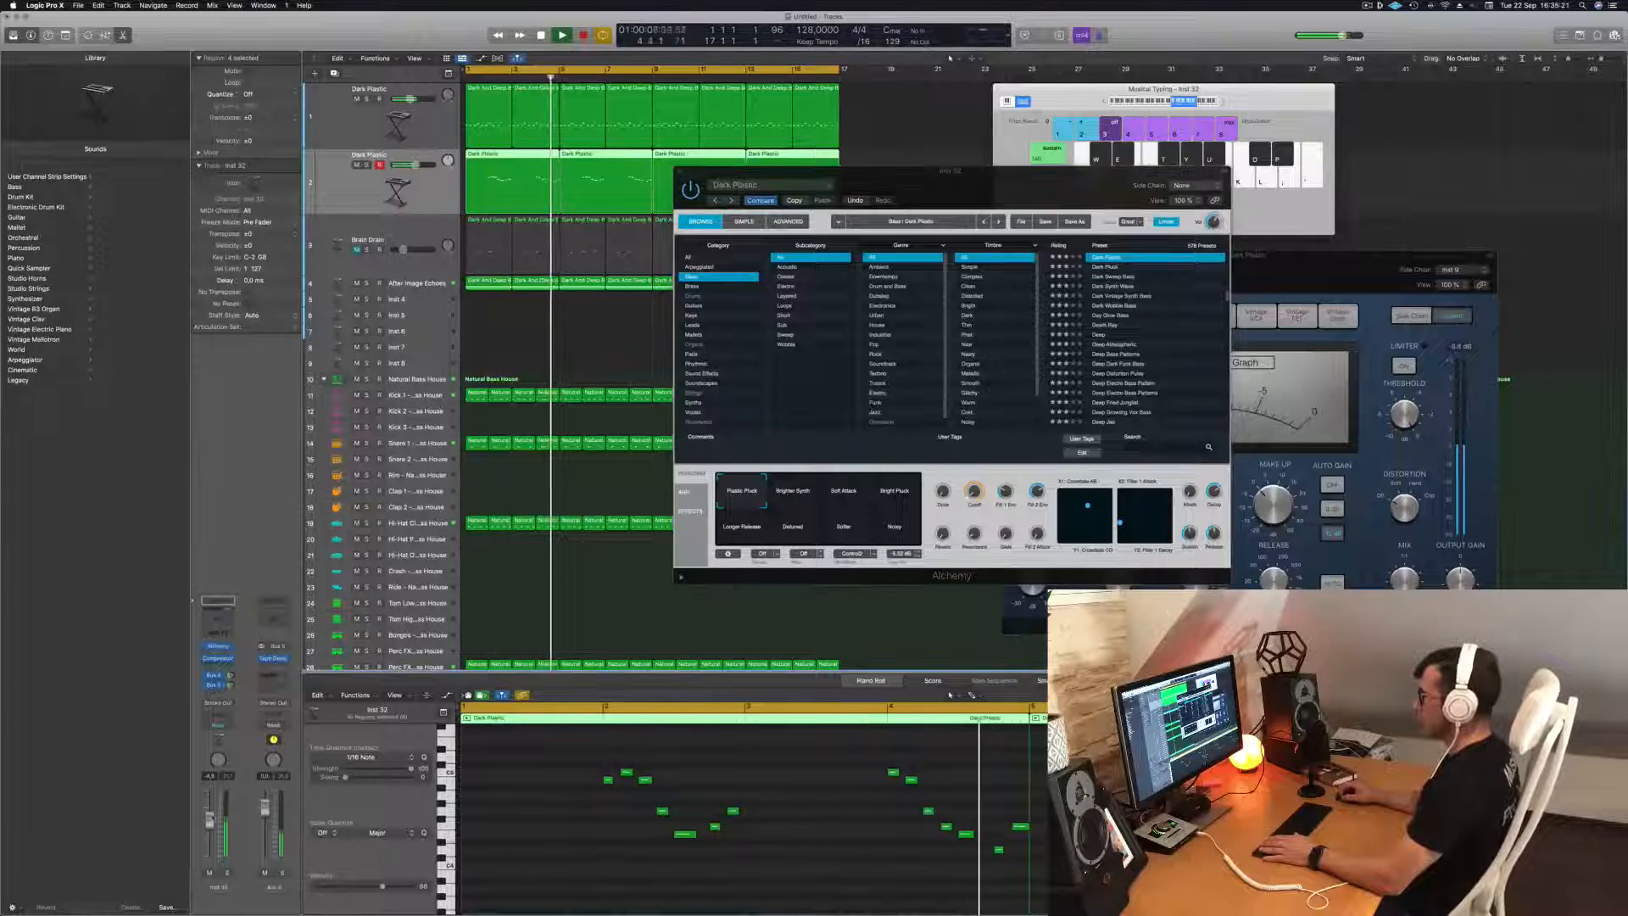
Raise the duplicated Dark Plastic track's volume slightly during playback and close the Alchemy window.
key(space)
key(space)
drag(213, 820, 214, 815)
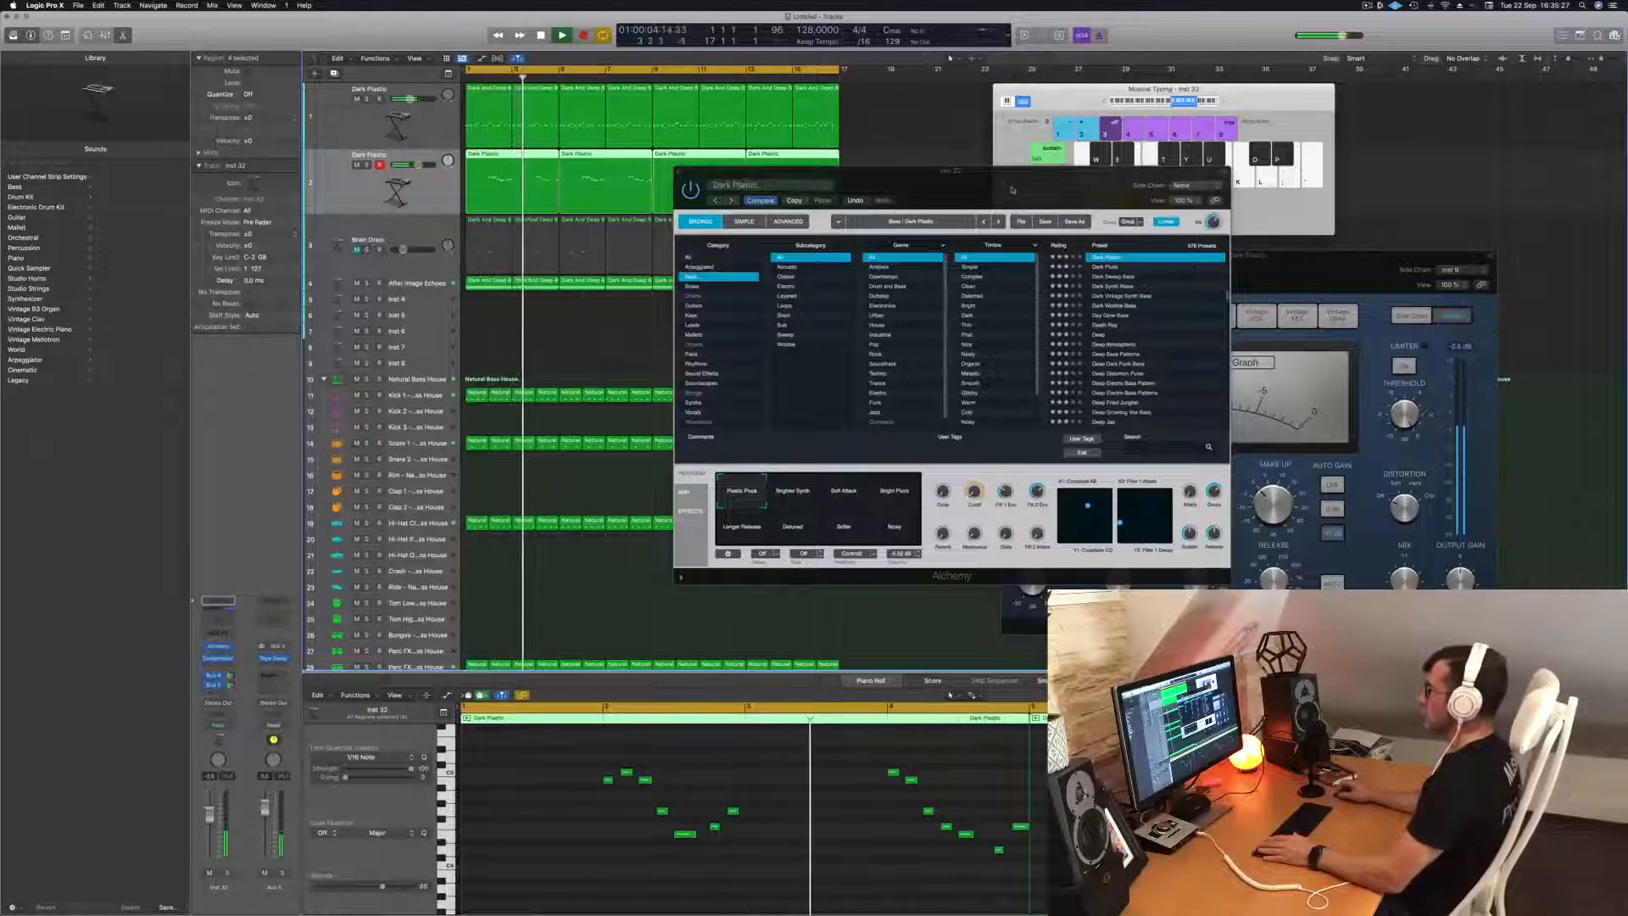
drag(1011, 189, 998, 189)
key(super+w)
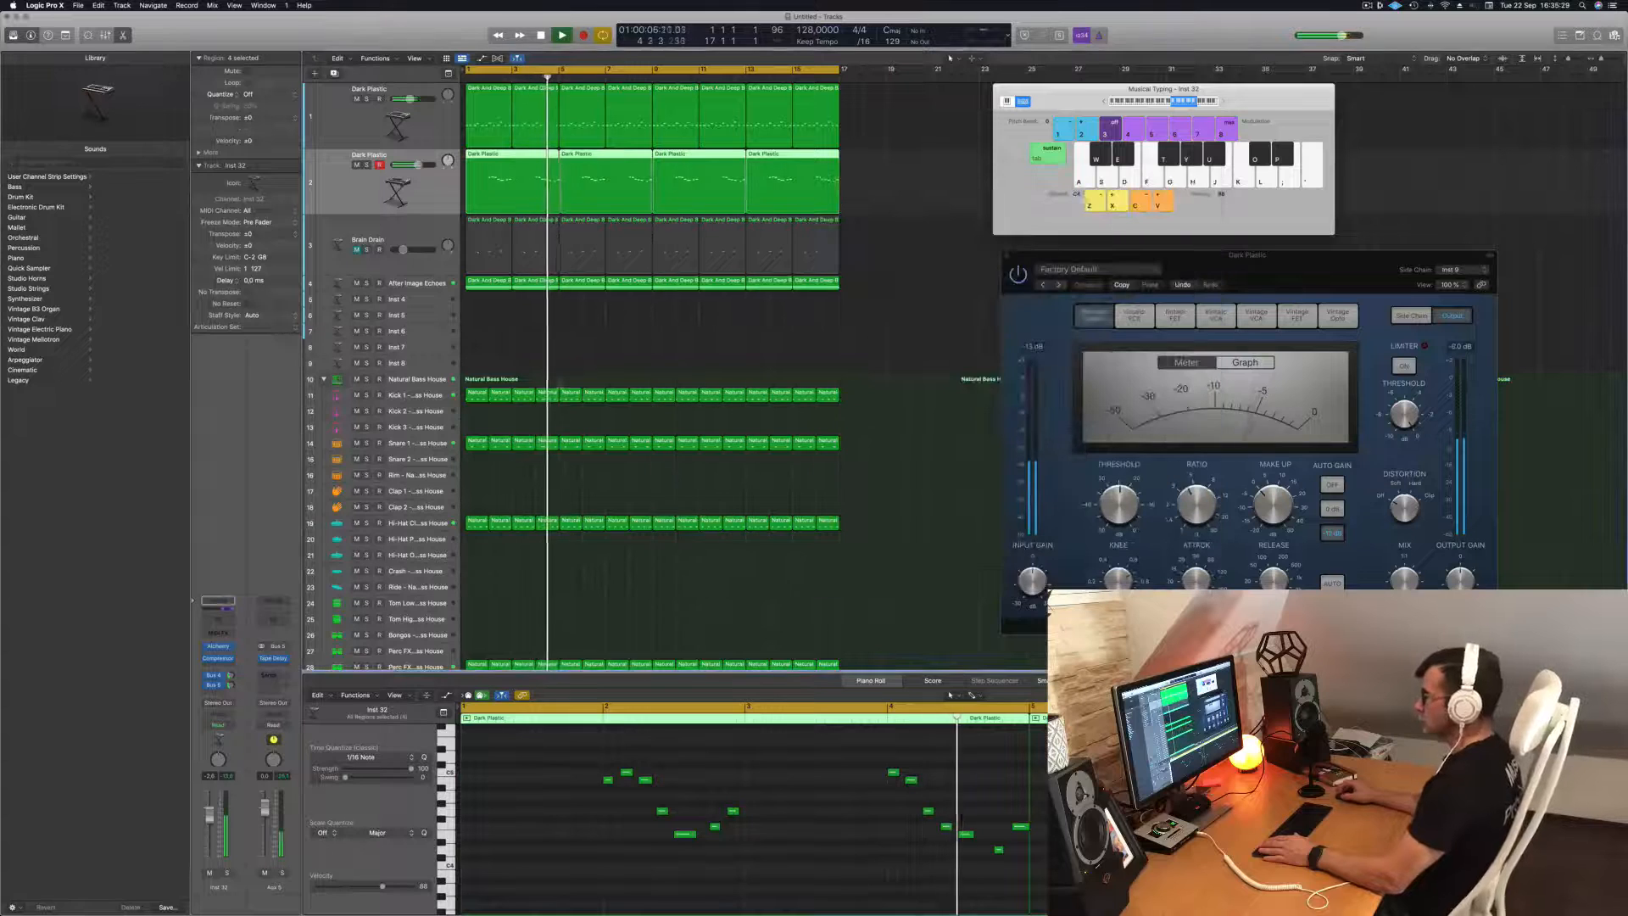
Replay the track from the start while inspecting the Snare 1 notes and the After Image Echoes track's Alchemy instrument.
key(Return)
click(415, 443)
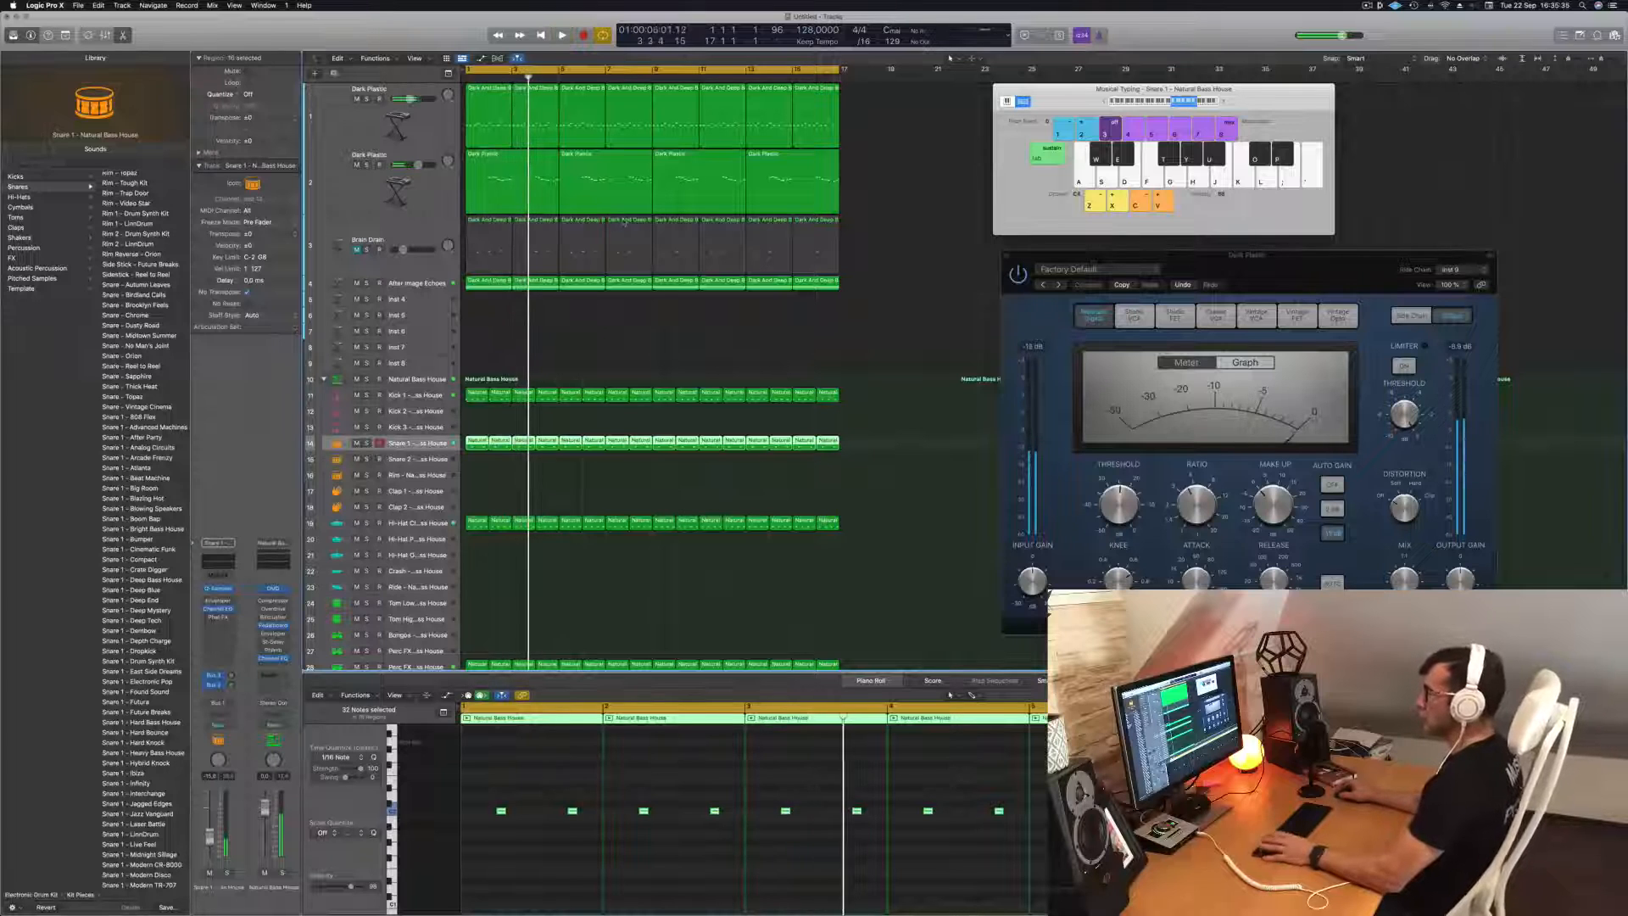
key(Return)
click(418, 284)
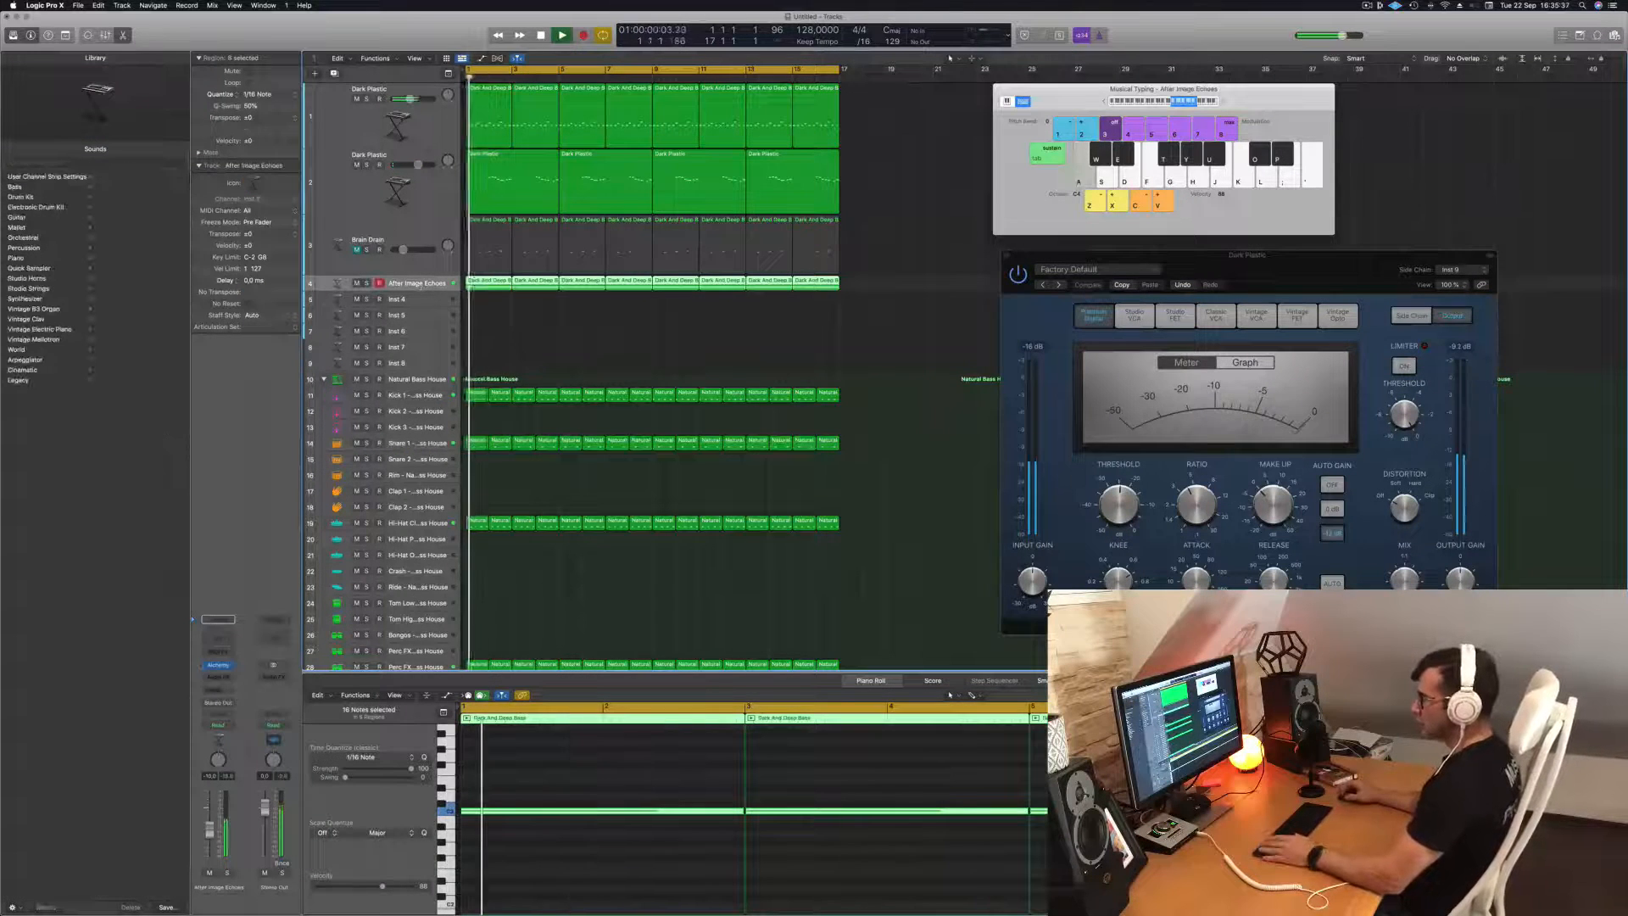
click(218, 665)
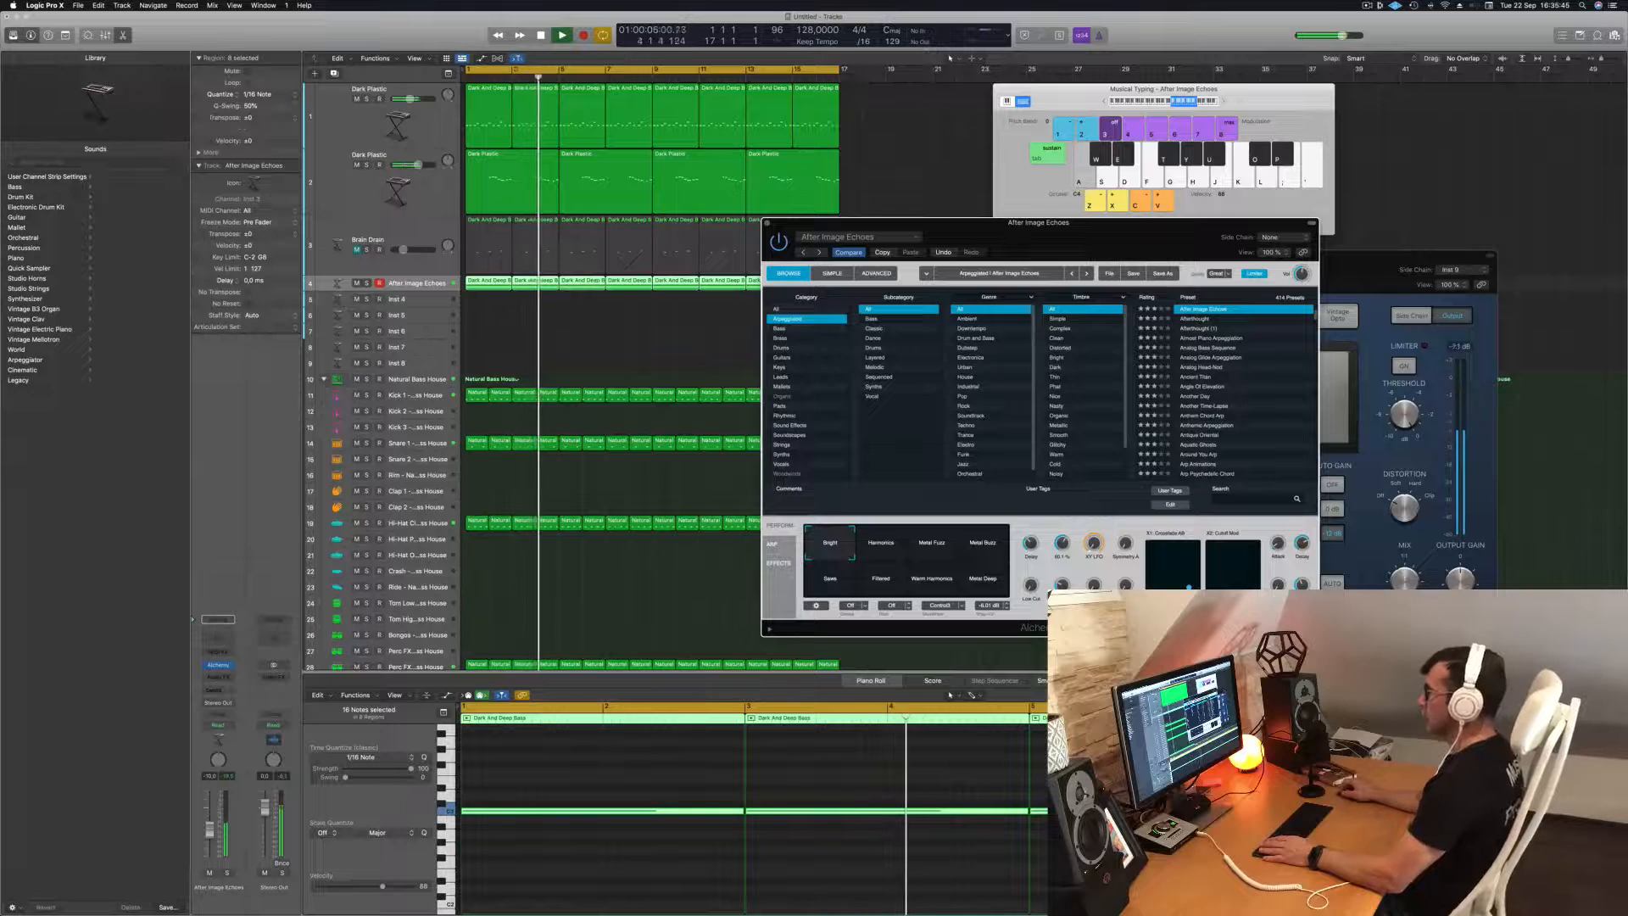
click(767, 223)
click(575, 340)
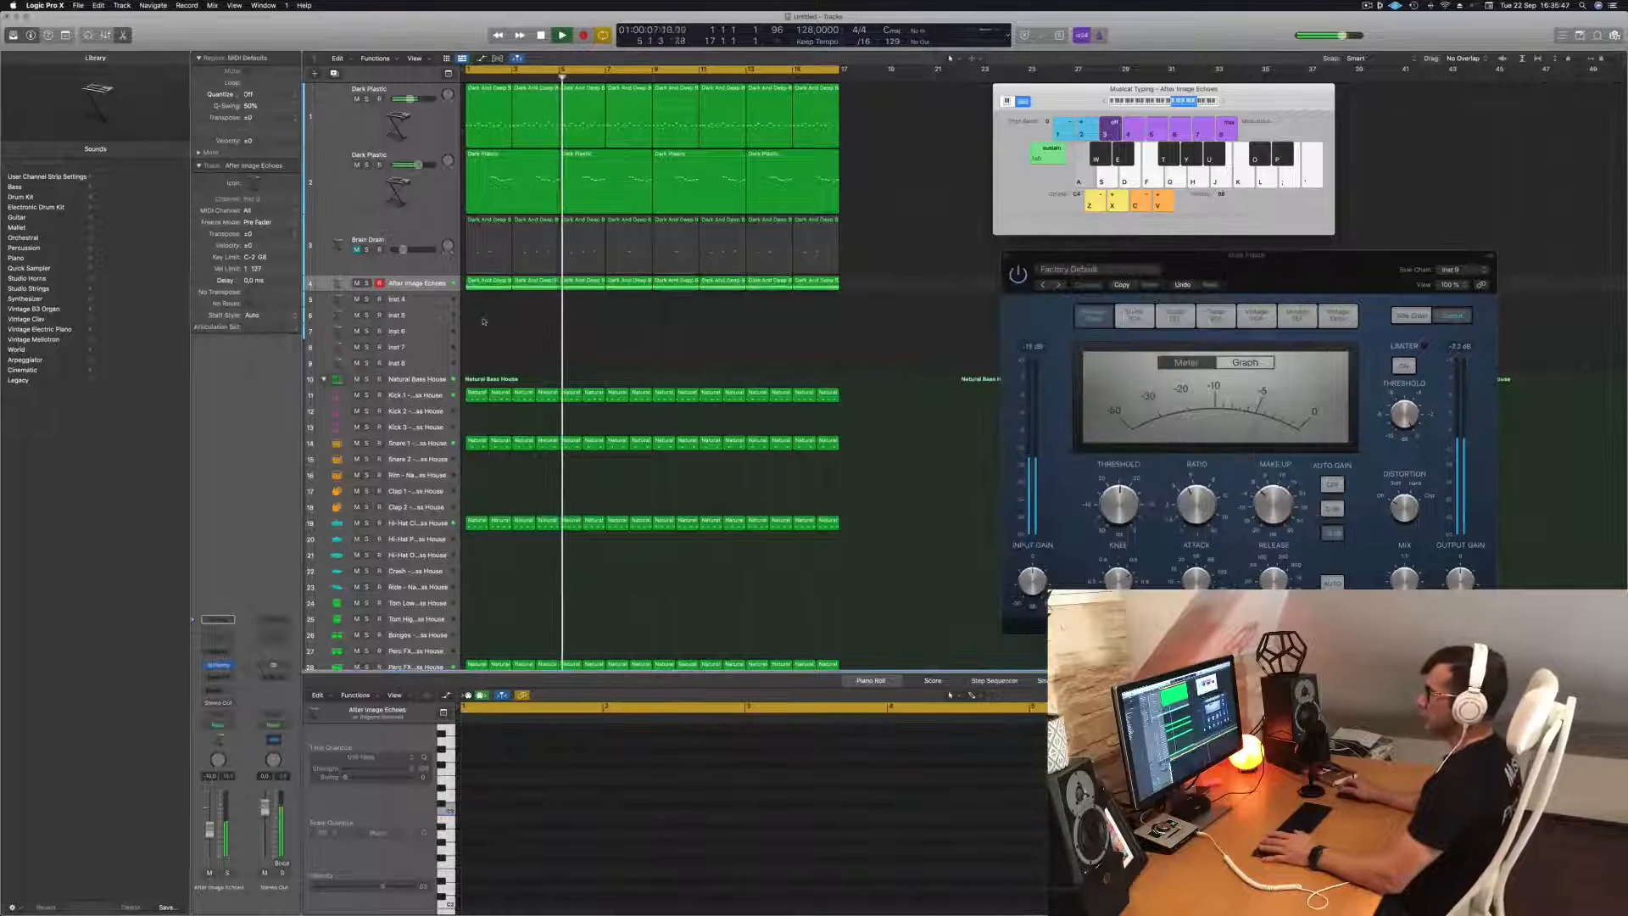
Replay from the start and switch the second Dark Plastic track's Alchemy instrument to the Soft Attack snapshot.
click(426, 191)
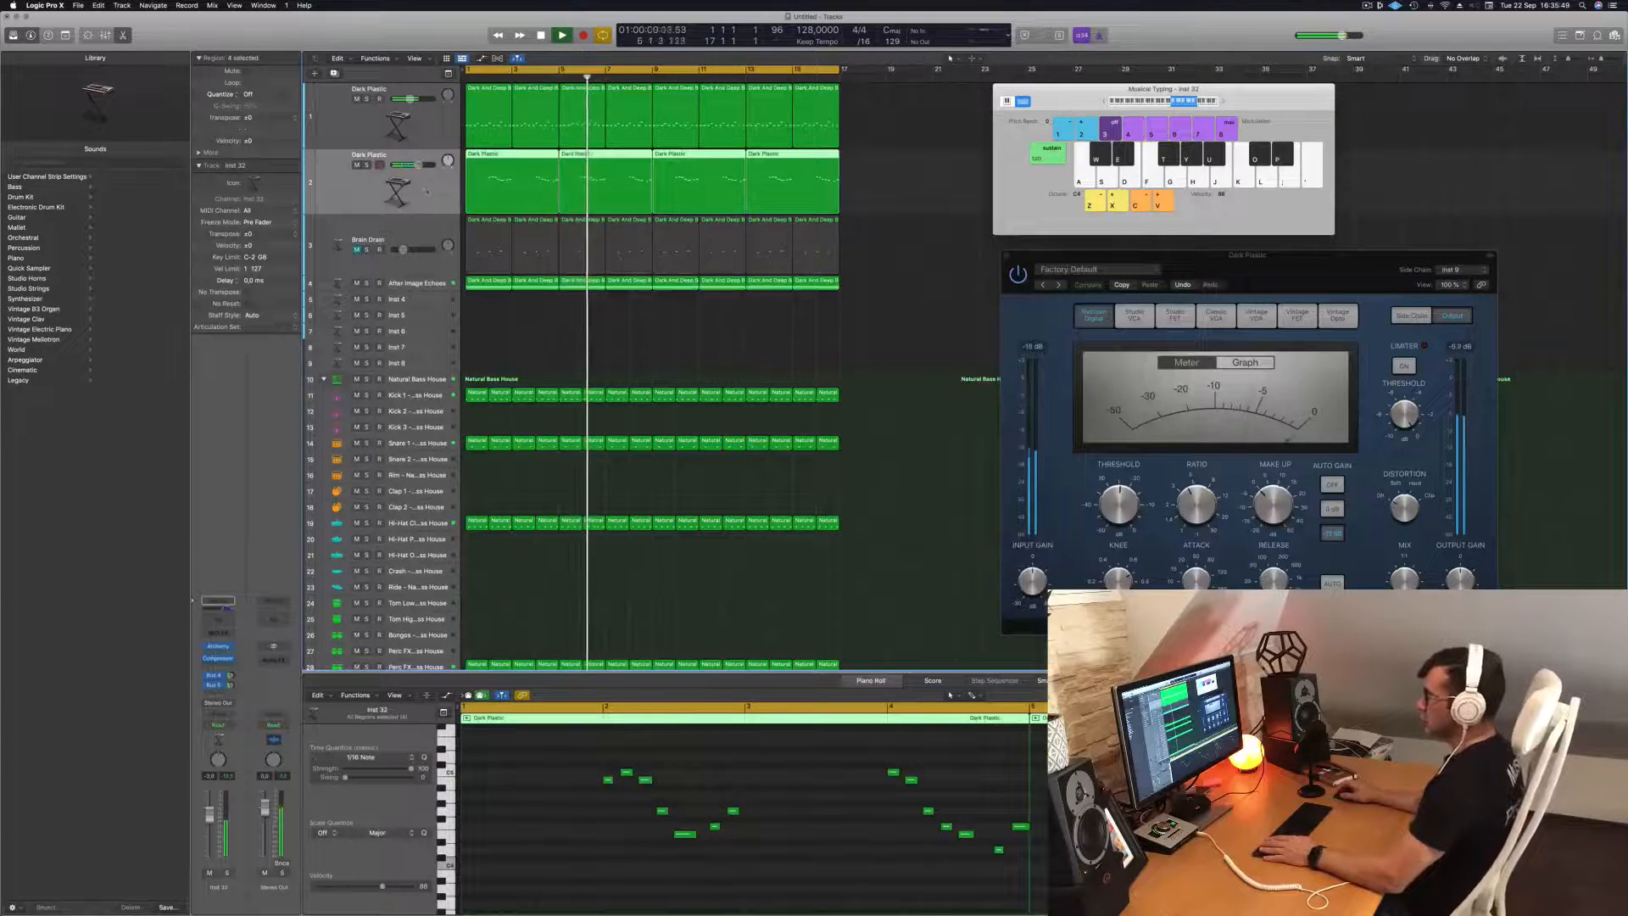
key(Return)
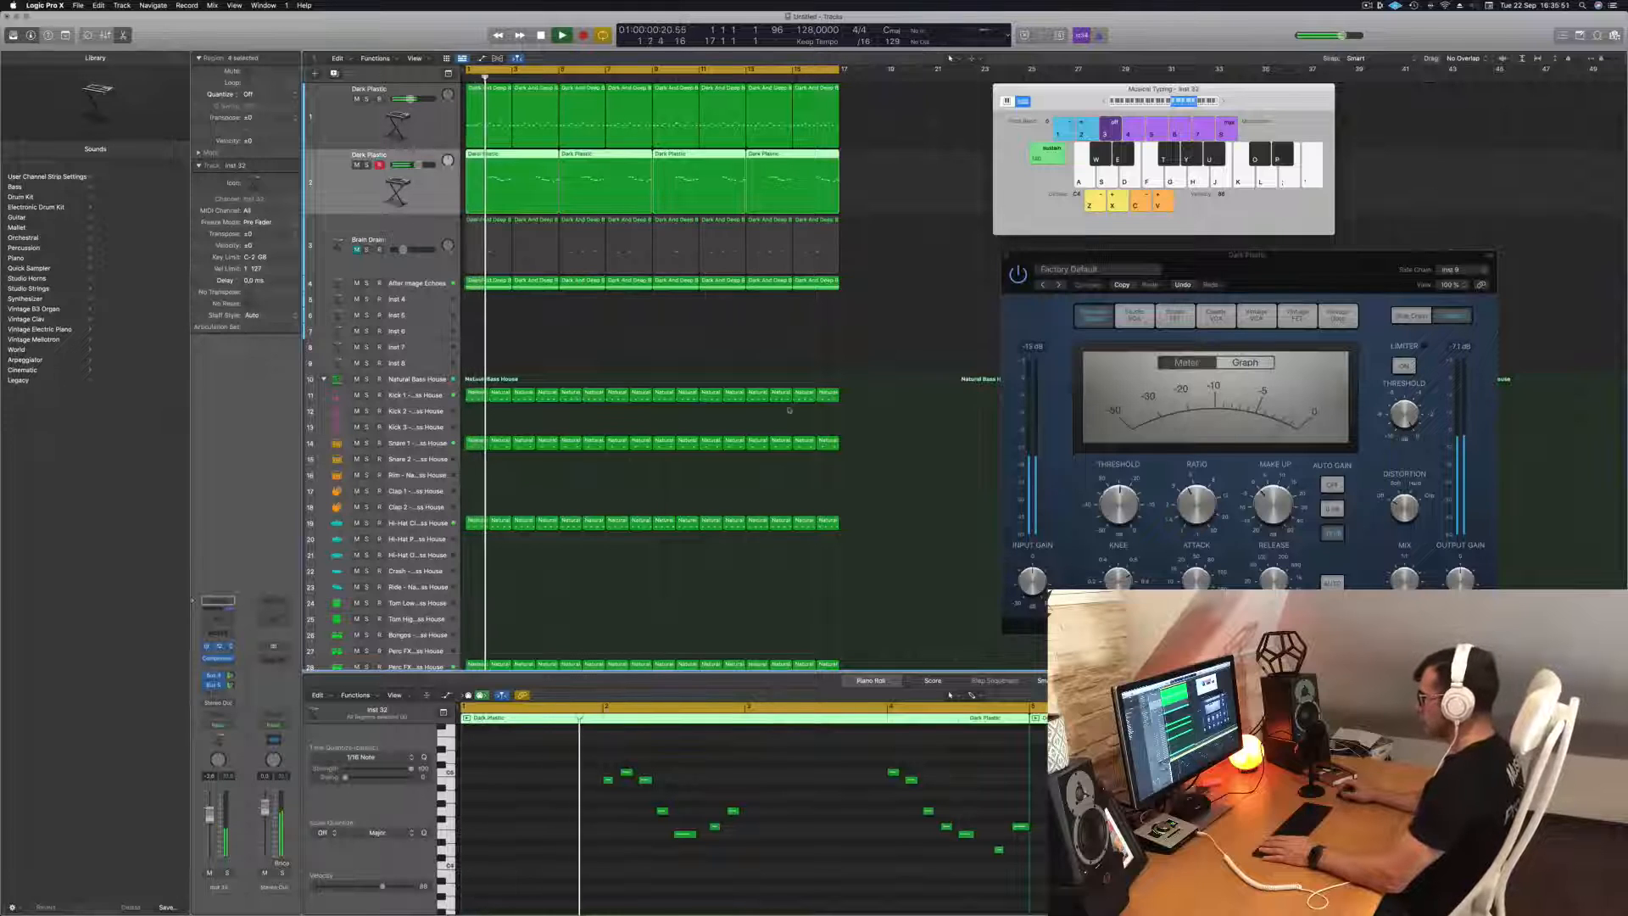
click(219, 646)
click(835, 497)
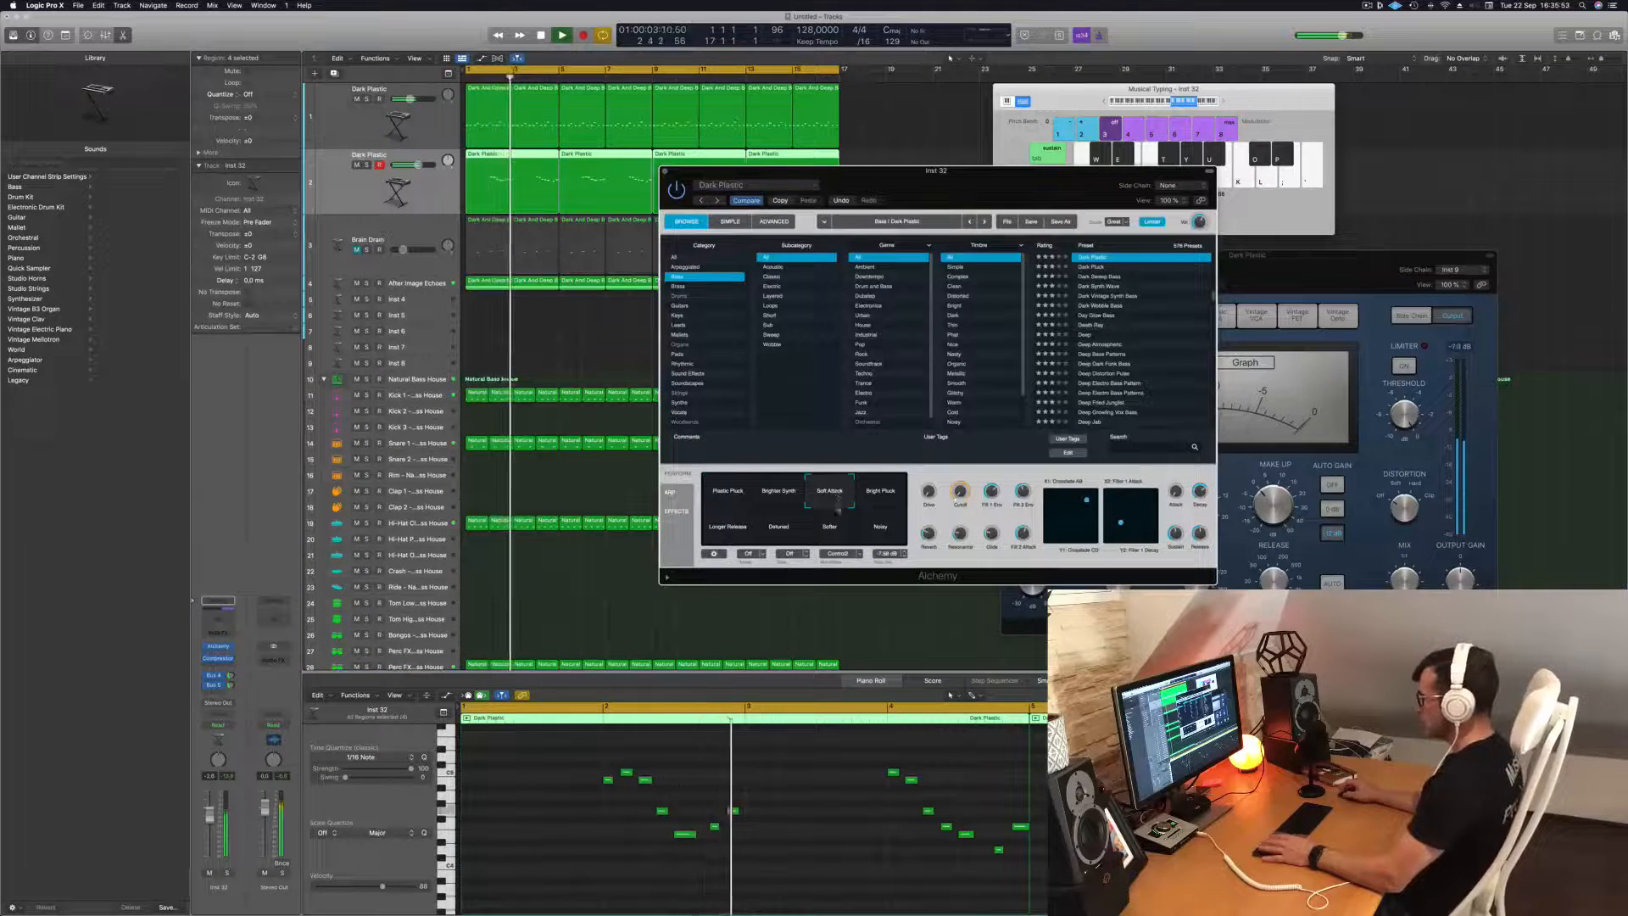
Lower the second Dark Plastic track's volume slightly during playback and close its Alchemy window.
key(Return)
drag(418, 164, 413, 165)
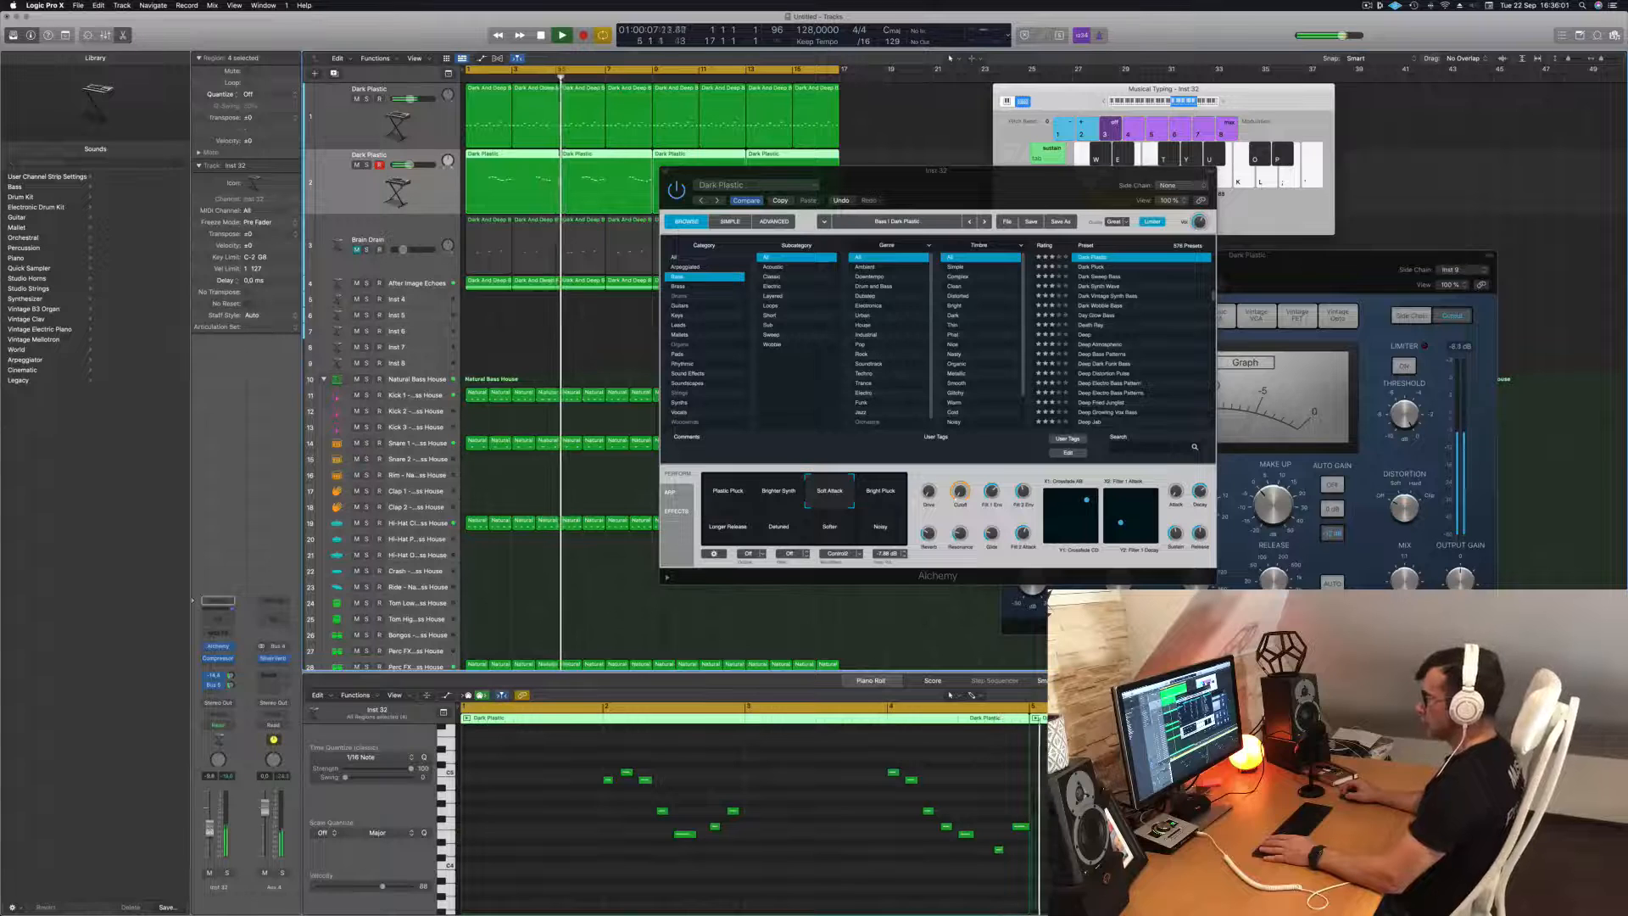
drag(741, 171, 698, 180)
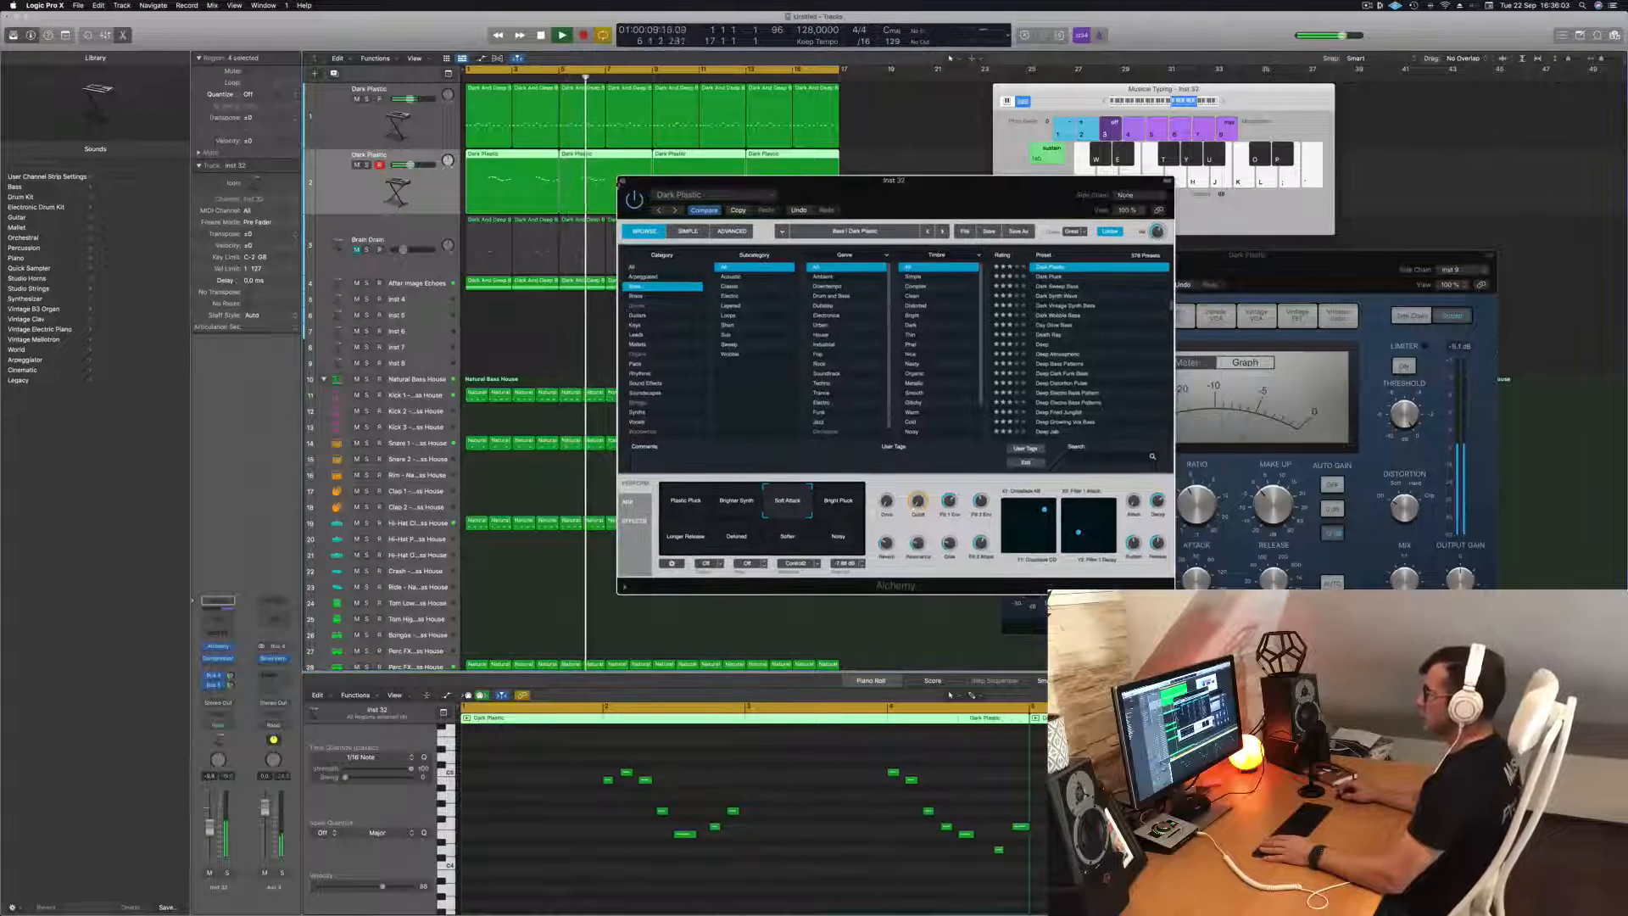
click(624, 180)
click(576, 330)
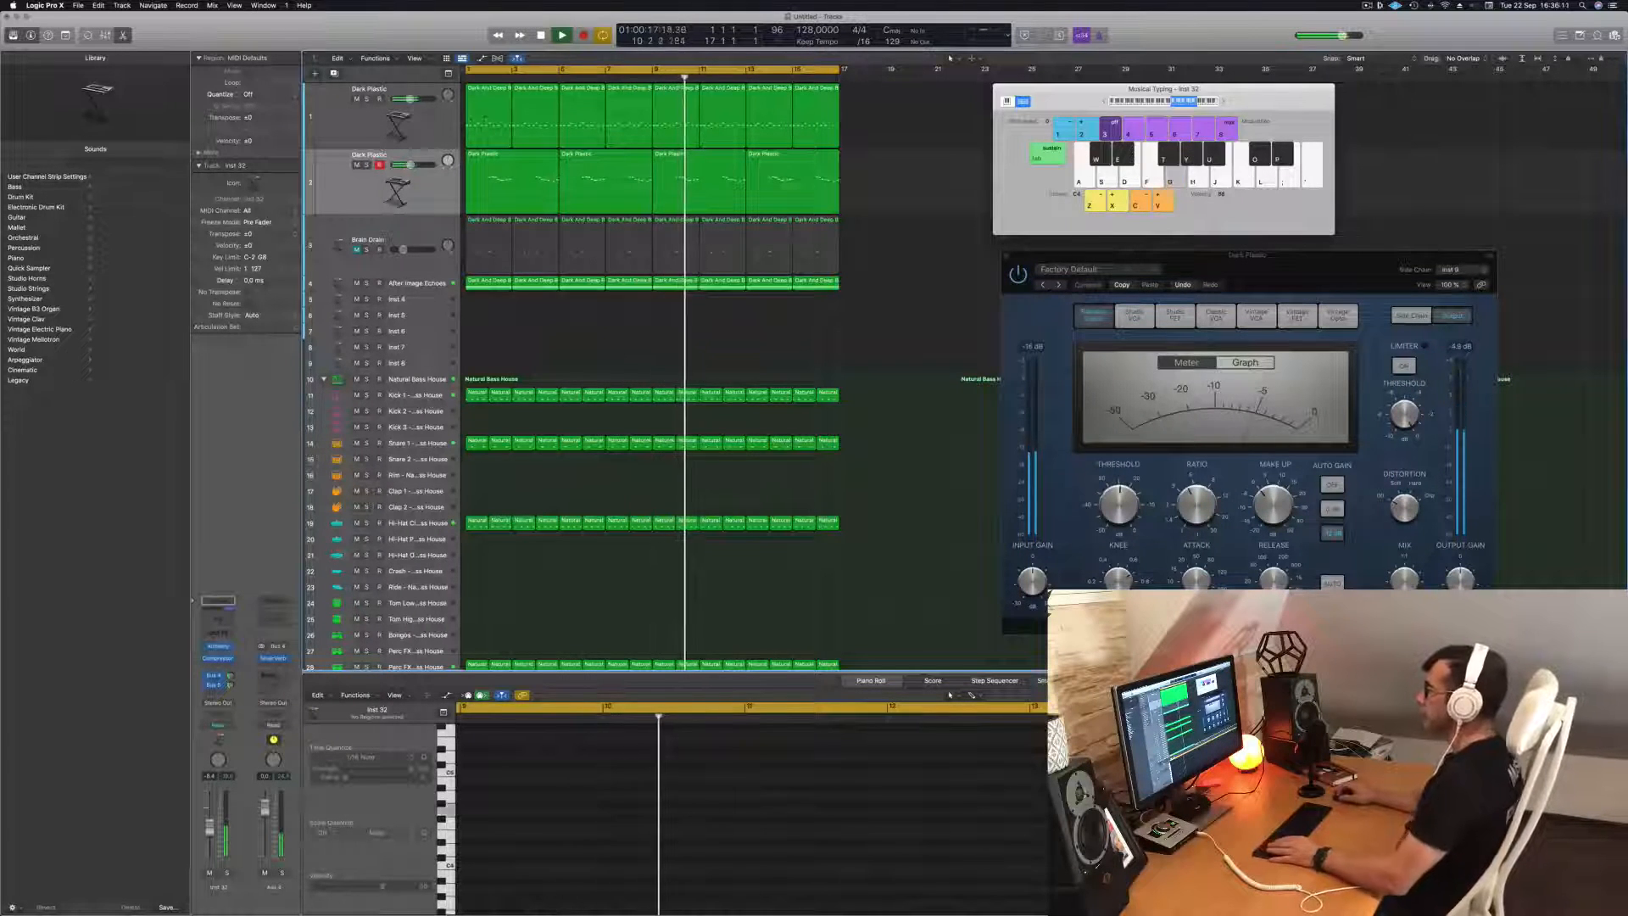
Copy the first After Image Echoes region to the Inst 4 track and reduce its long notes to two short octave pairs.
click(485, 283)
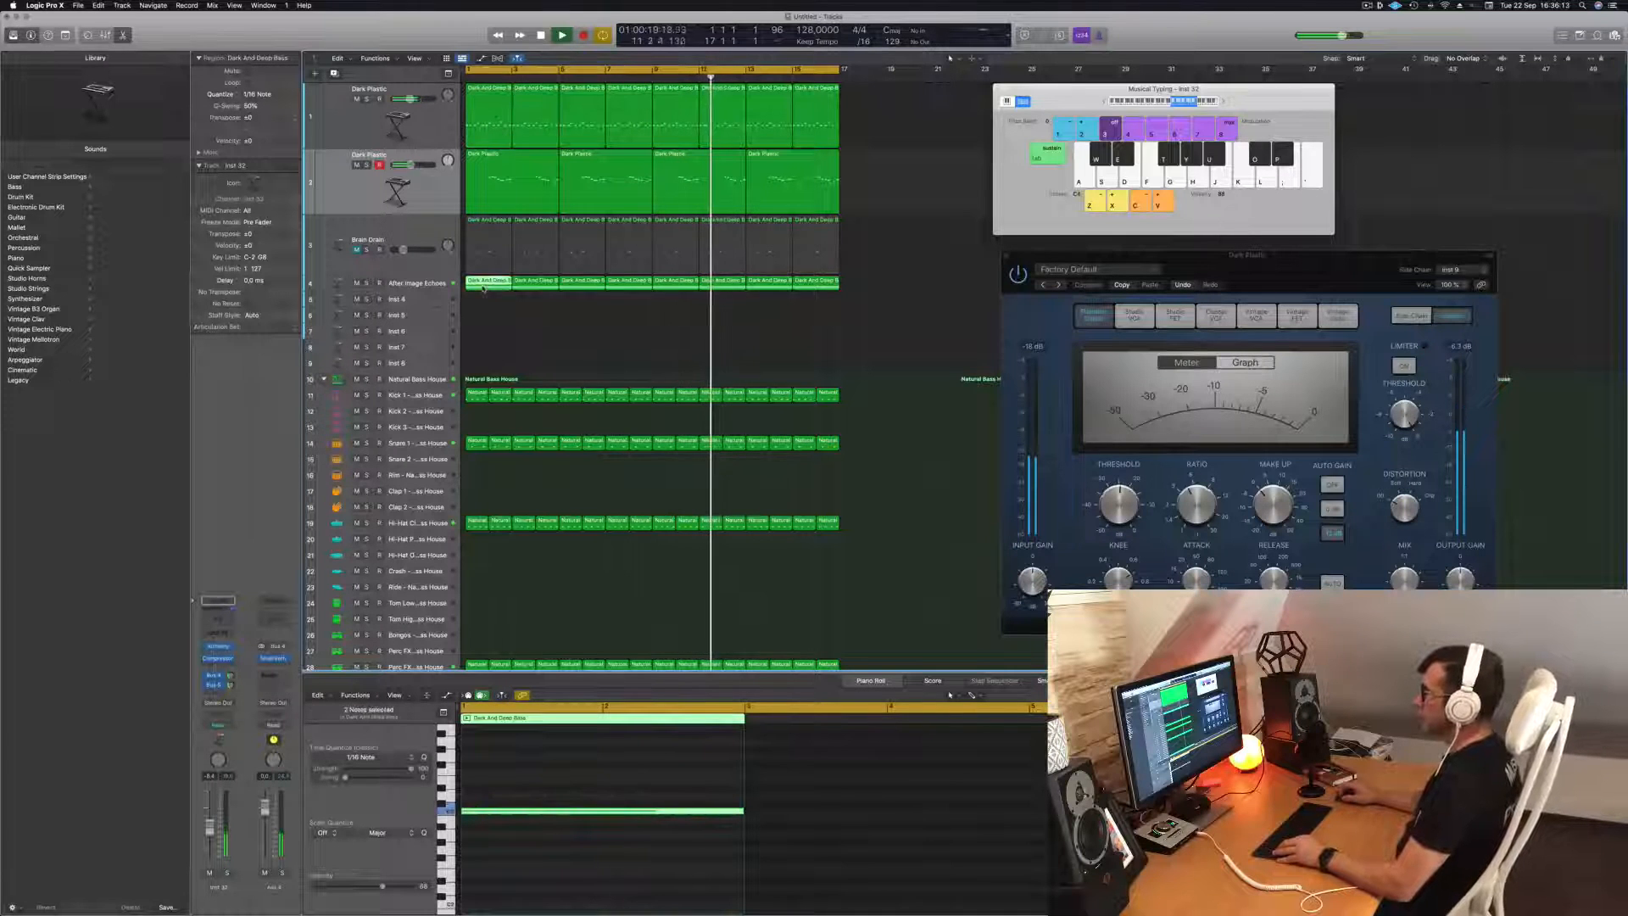
drag(486, 288, 487, 299)
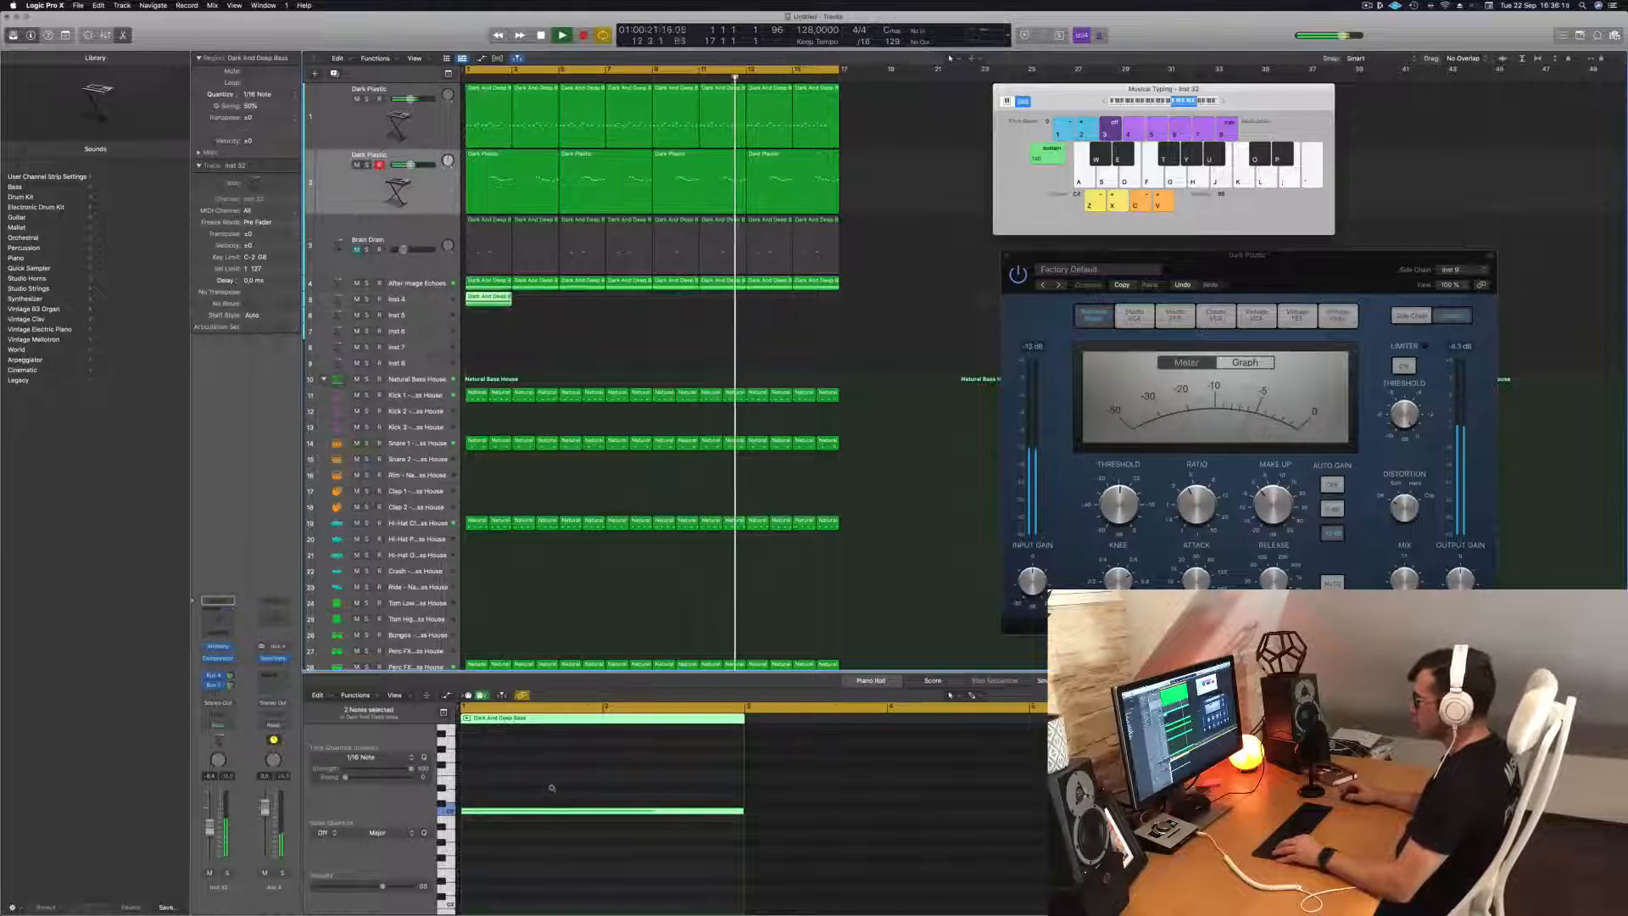
scroll(550, 787, down, 5)
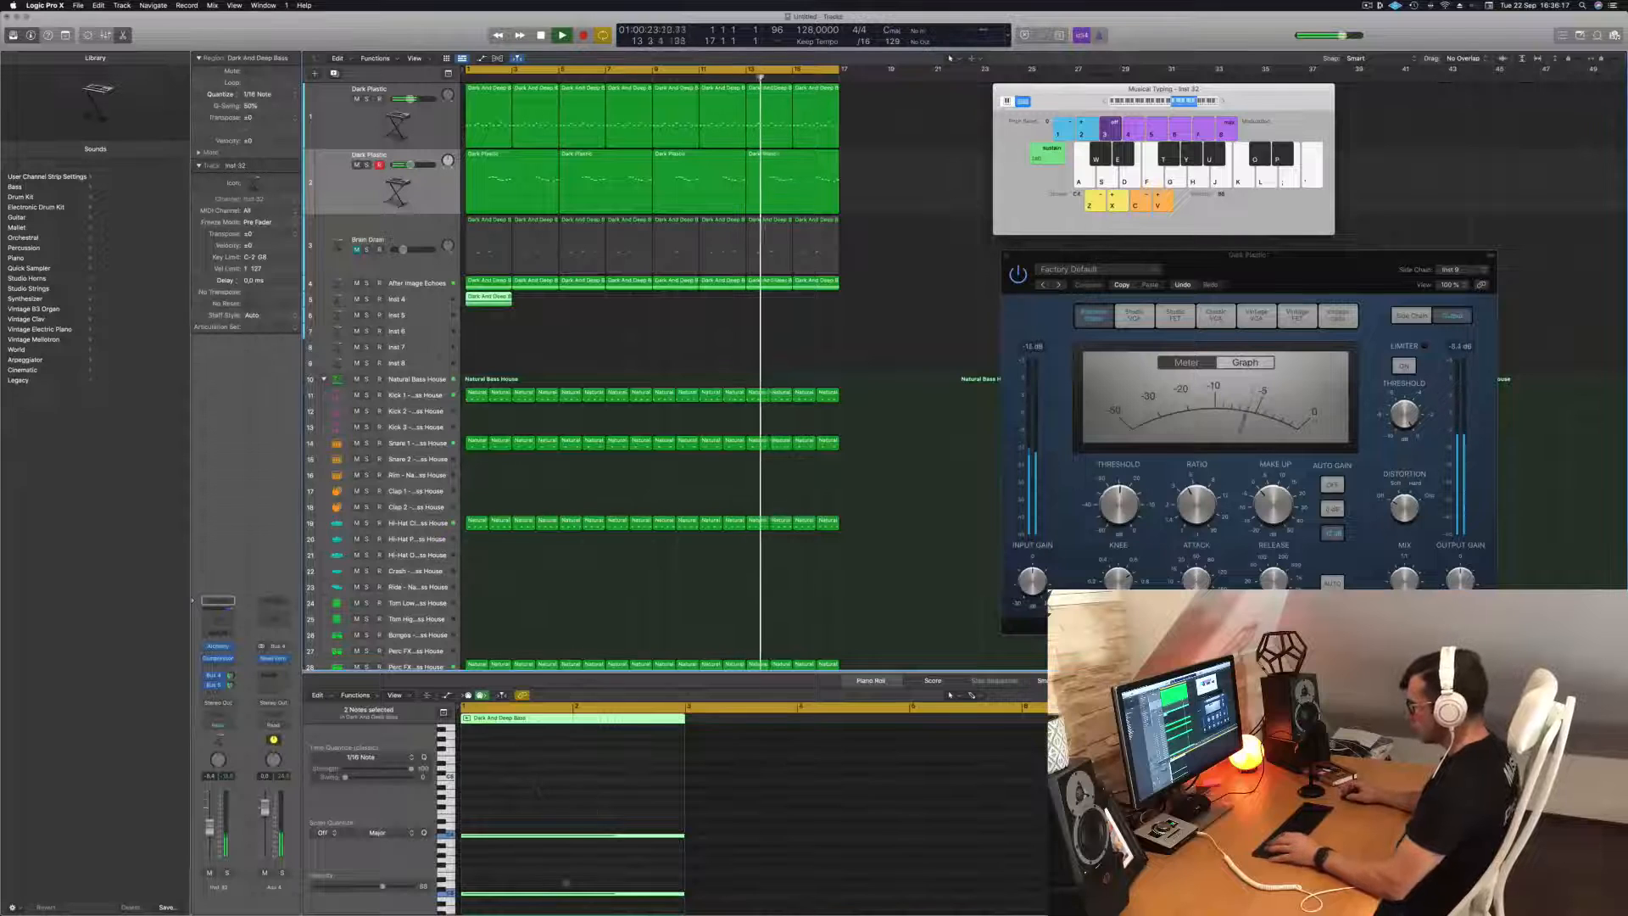
drag(683, 836, 637, 840)
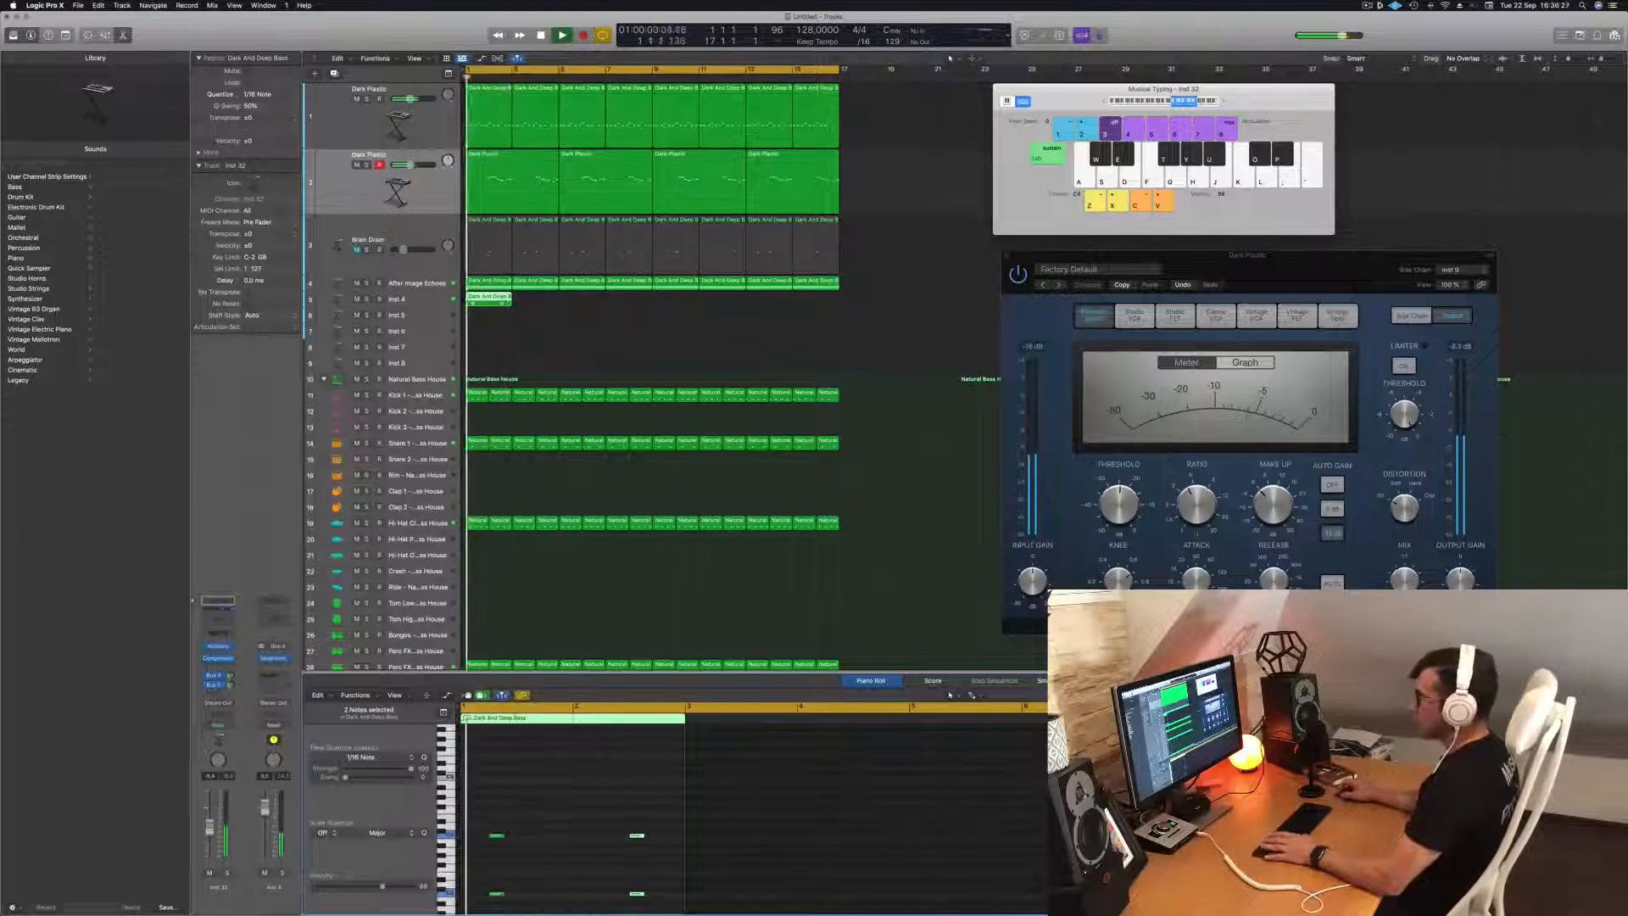
In the Inst 4 region, extended to four bars, move the second note pair into bar 3 and lower all four notes by an octave.
click(422, 299)
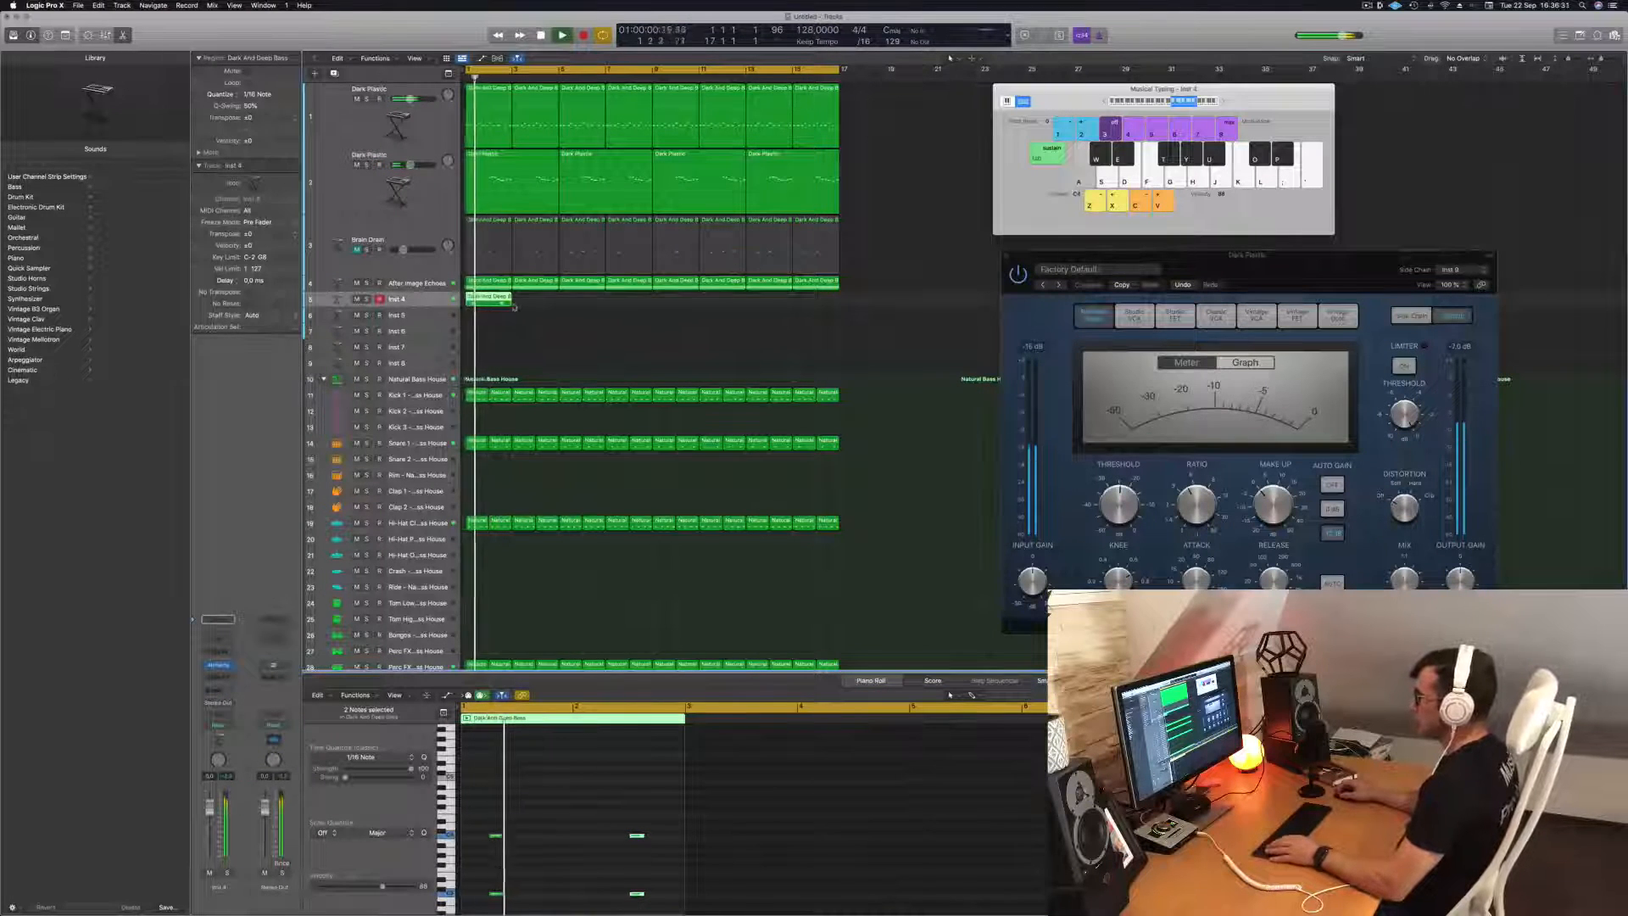
drag(511, 302, 559, 304)
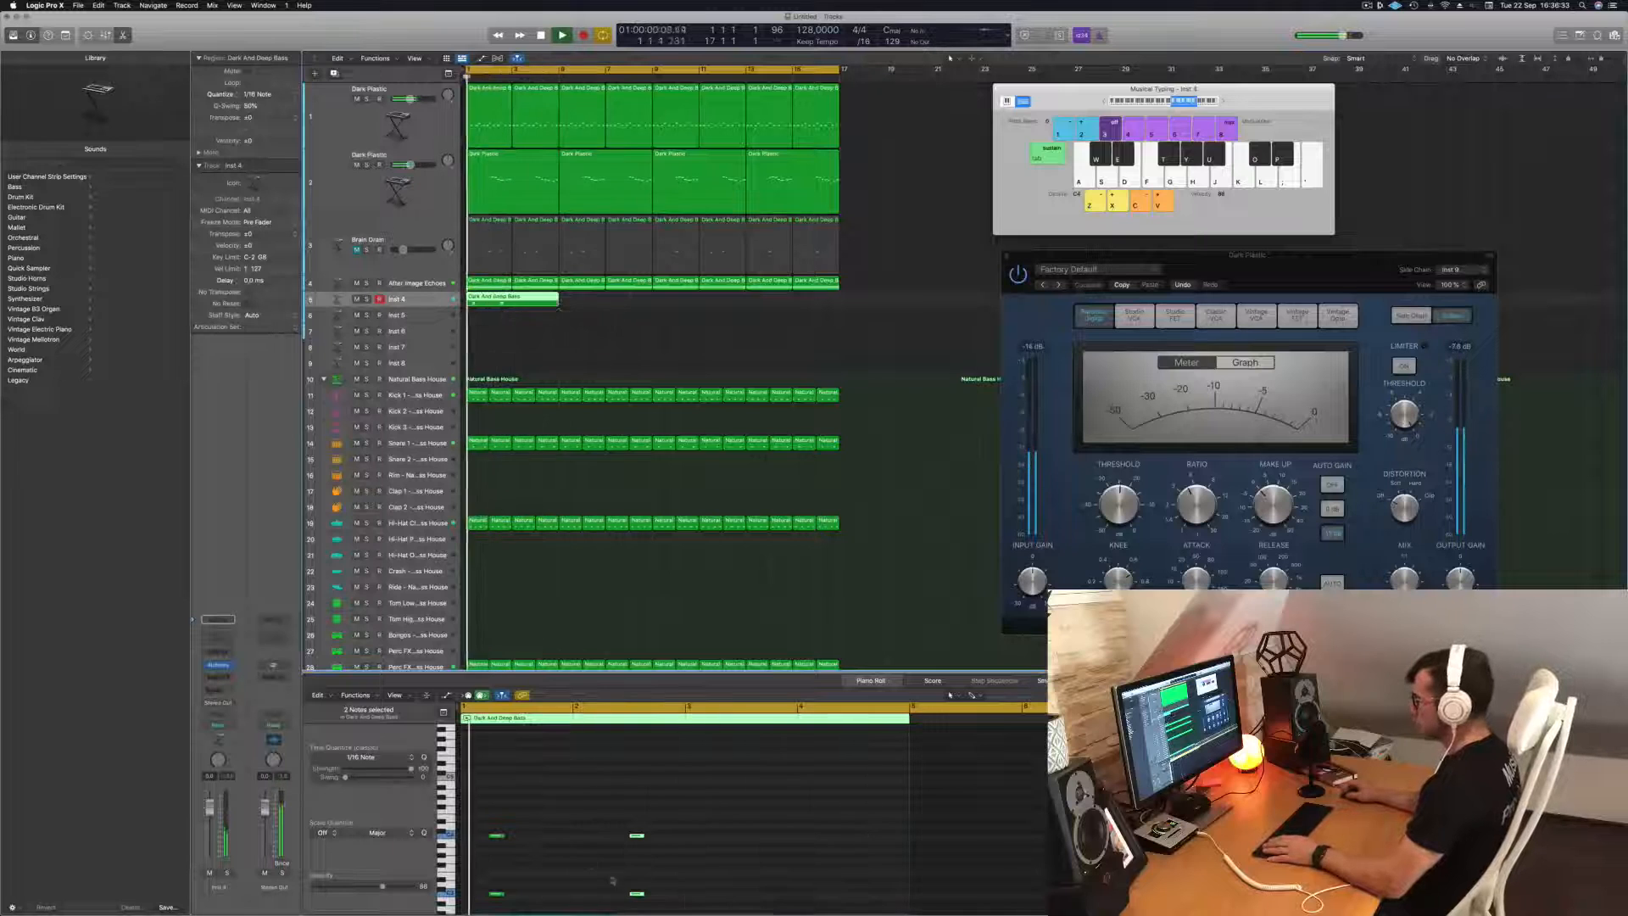
drag(613, 802, 682, 910)
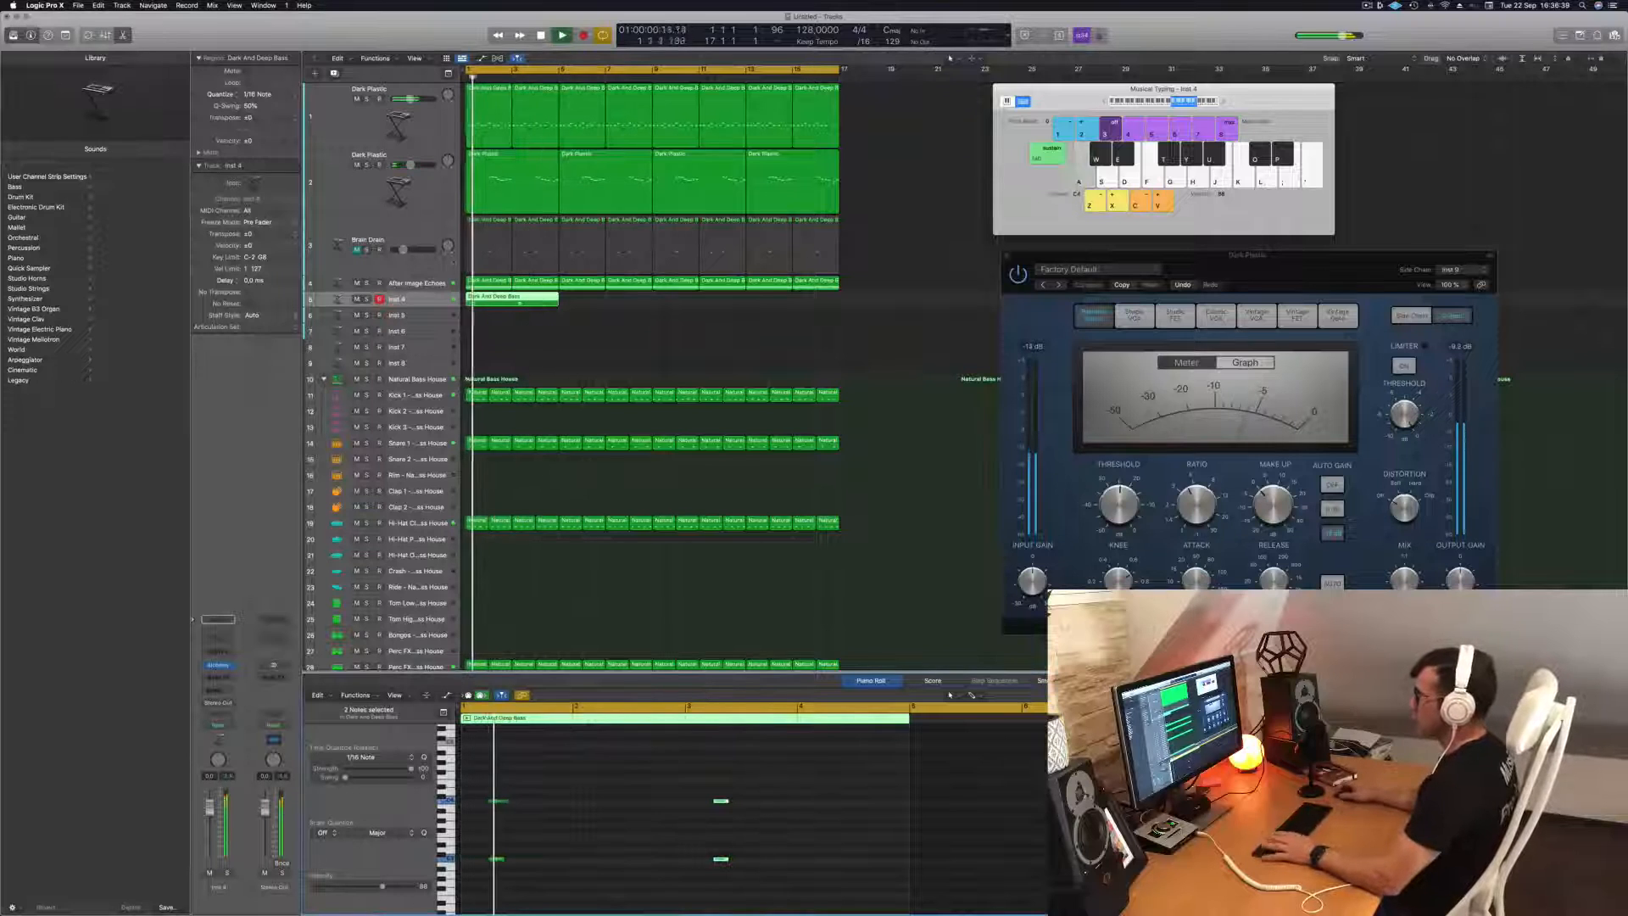
key(space)
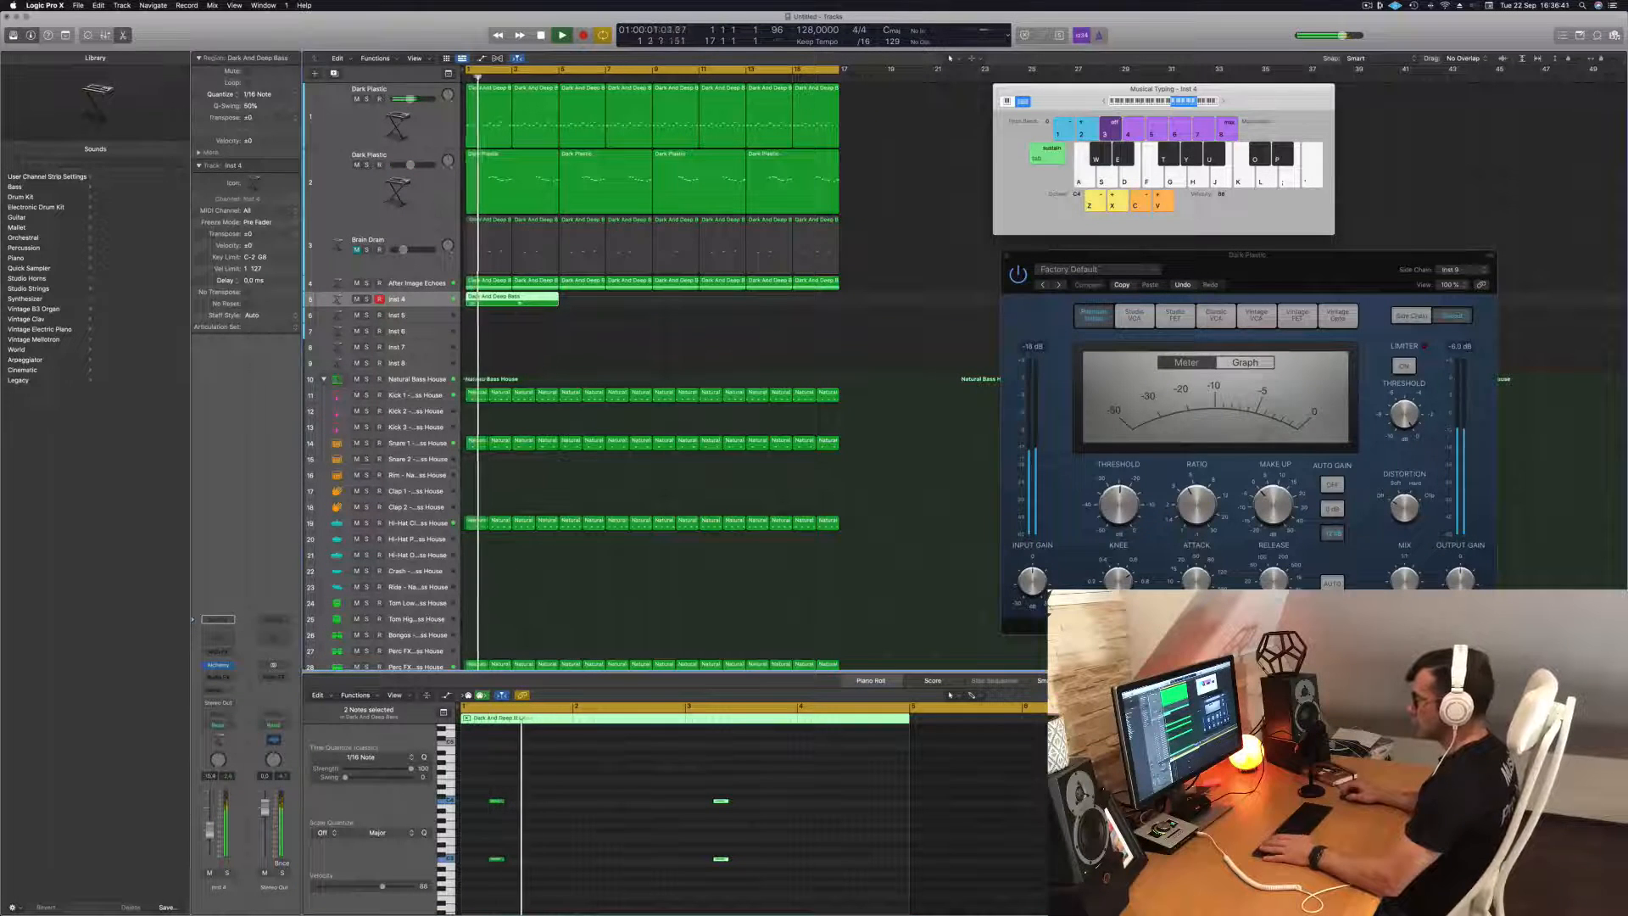
click(590, 809)
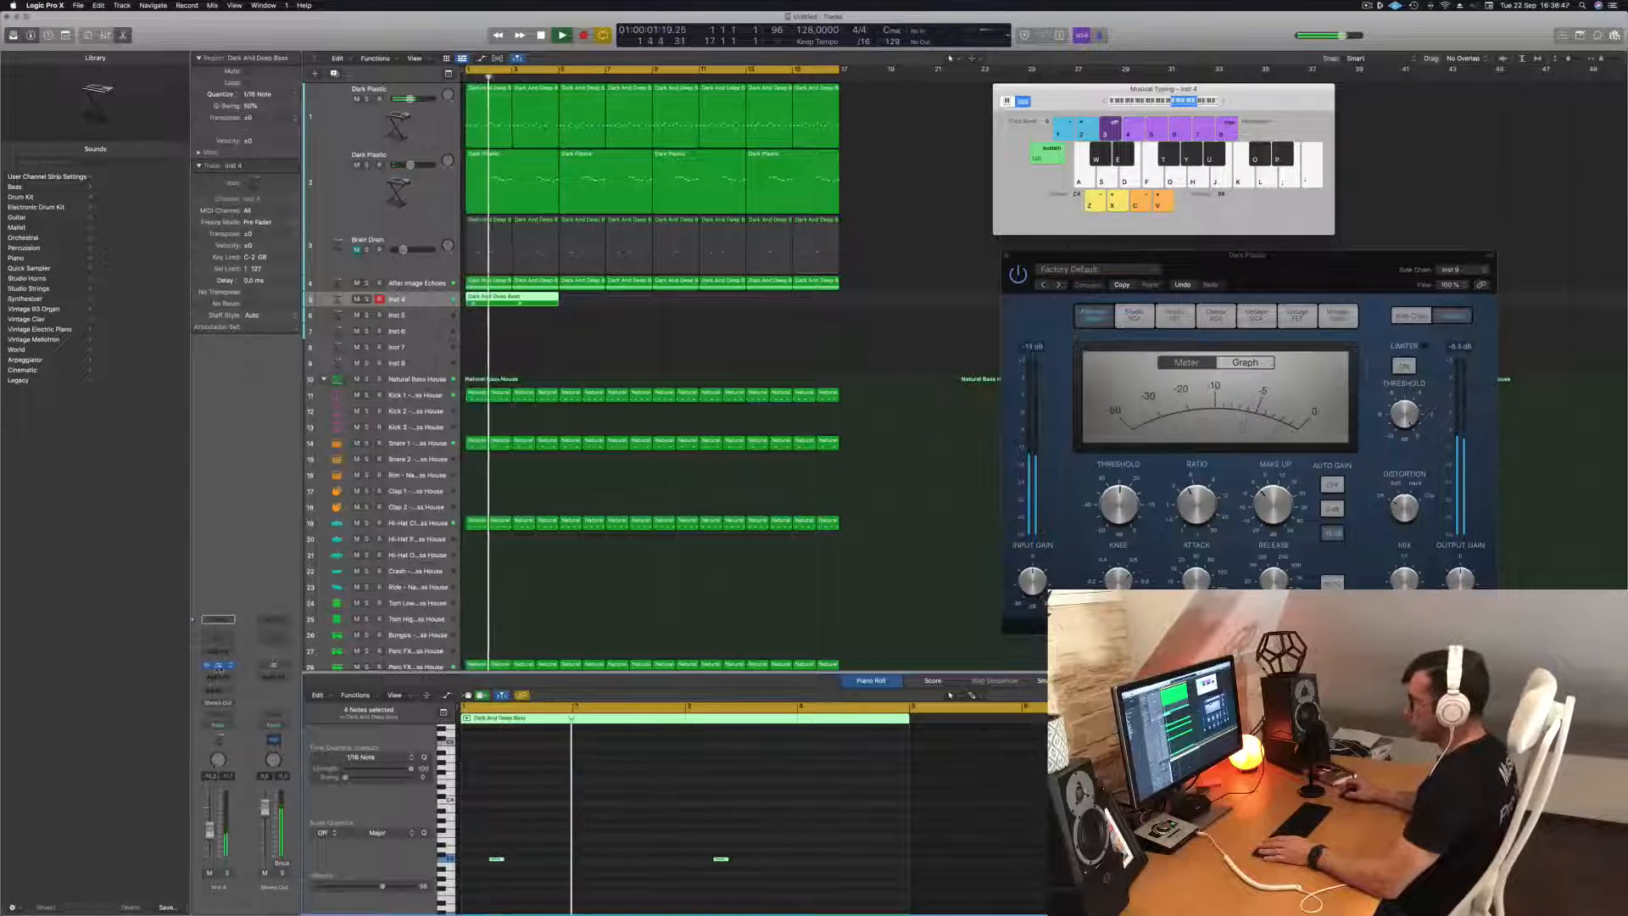
Browse the Keys presets in the Inst 4 track's Alchemy instrument and load Afterthought.
key(space)
drag(801, 151, 973, 303)
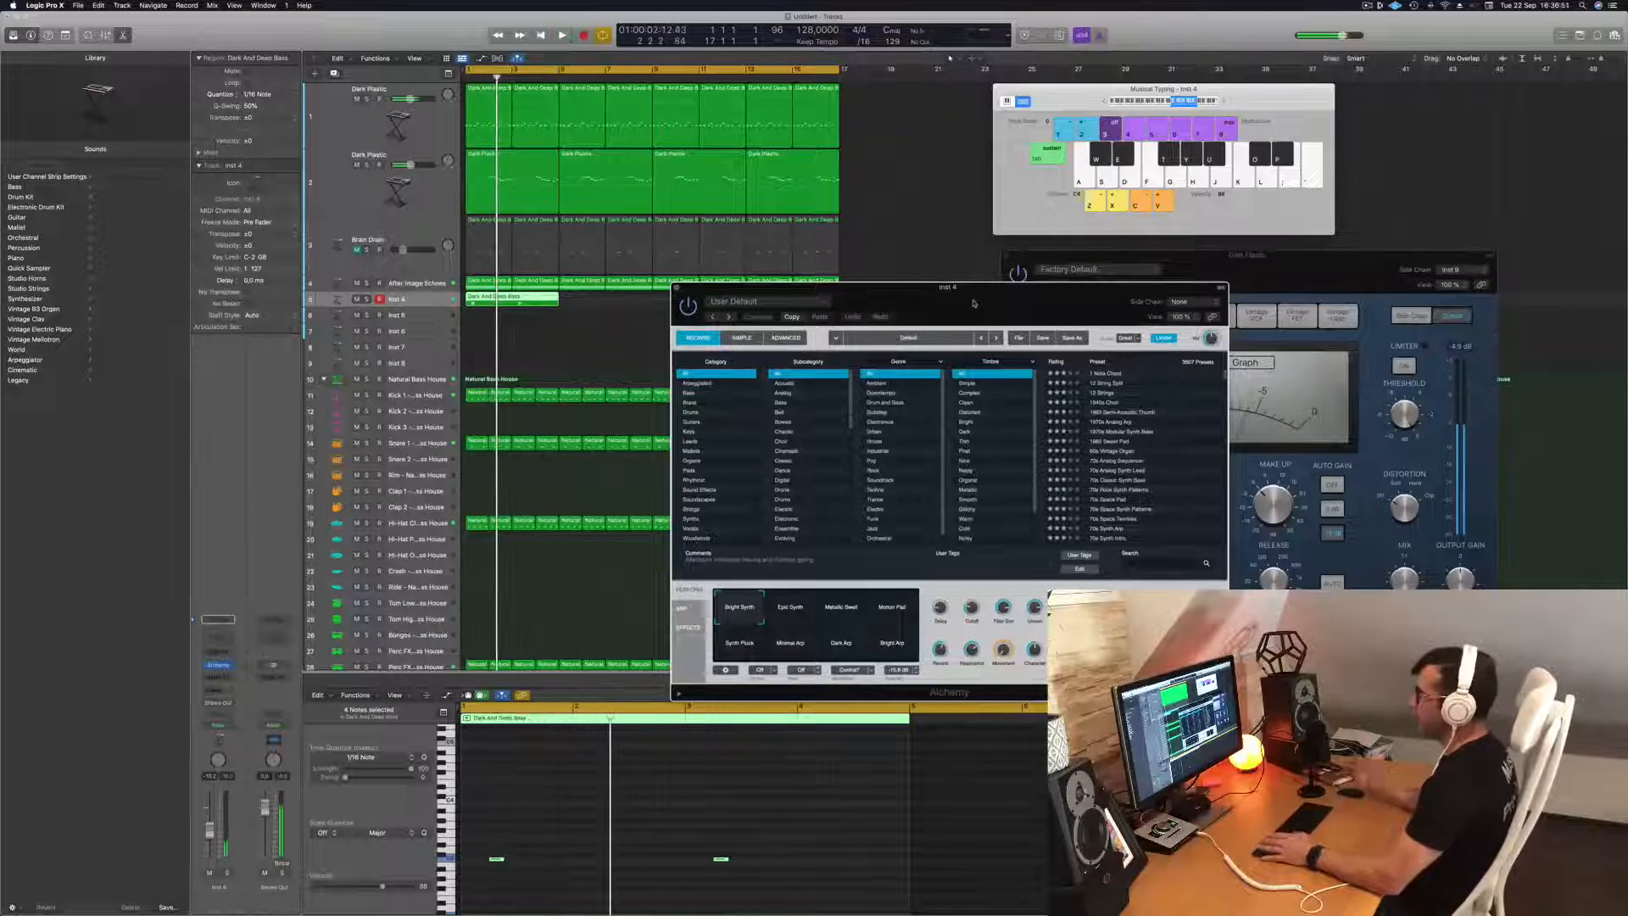
drag(975, 288, 956, 288)
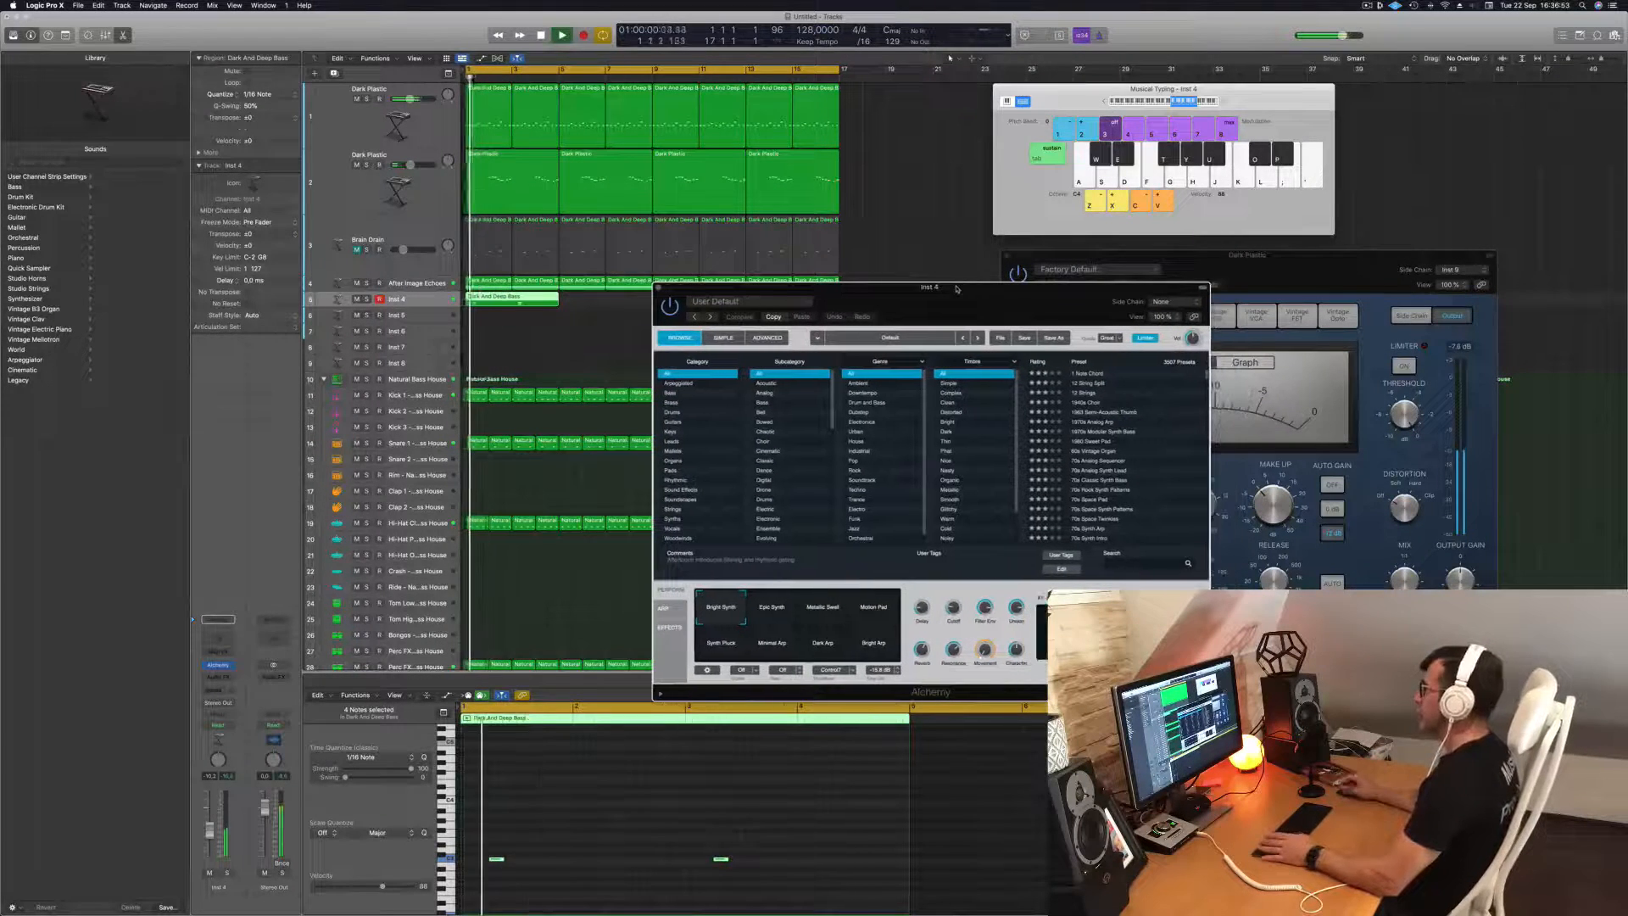
click(674, 433)
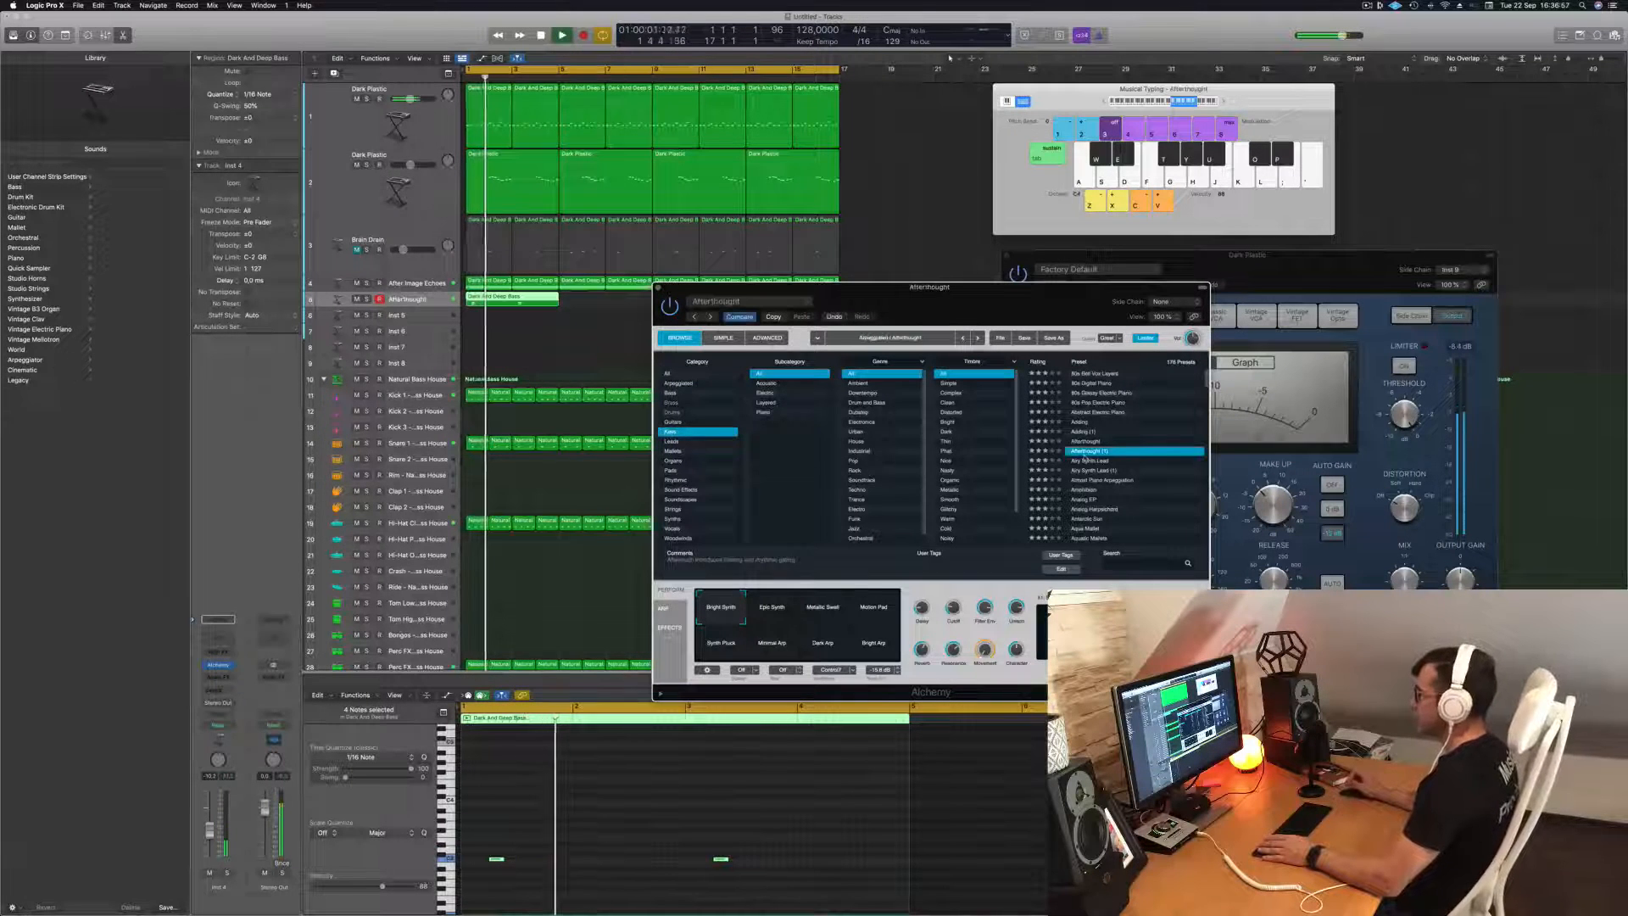
Copy the four-bar Afterthought region to bar 5, and duplicate both regions to fill the track up to bar 17.
drag(534, 299, 628, 302)
drag(770, 301, 706, 420)
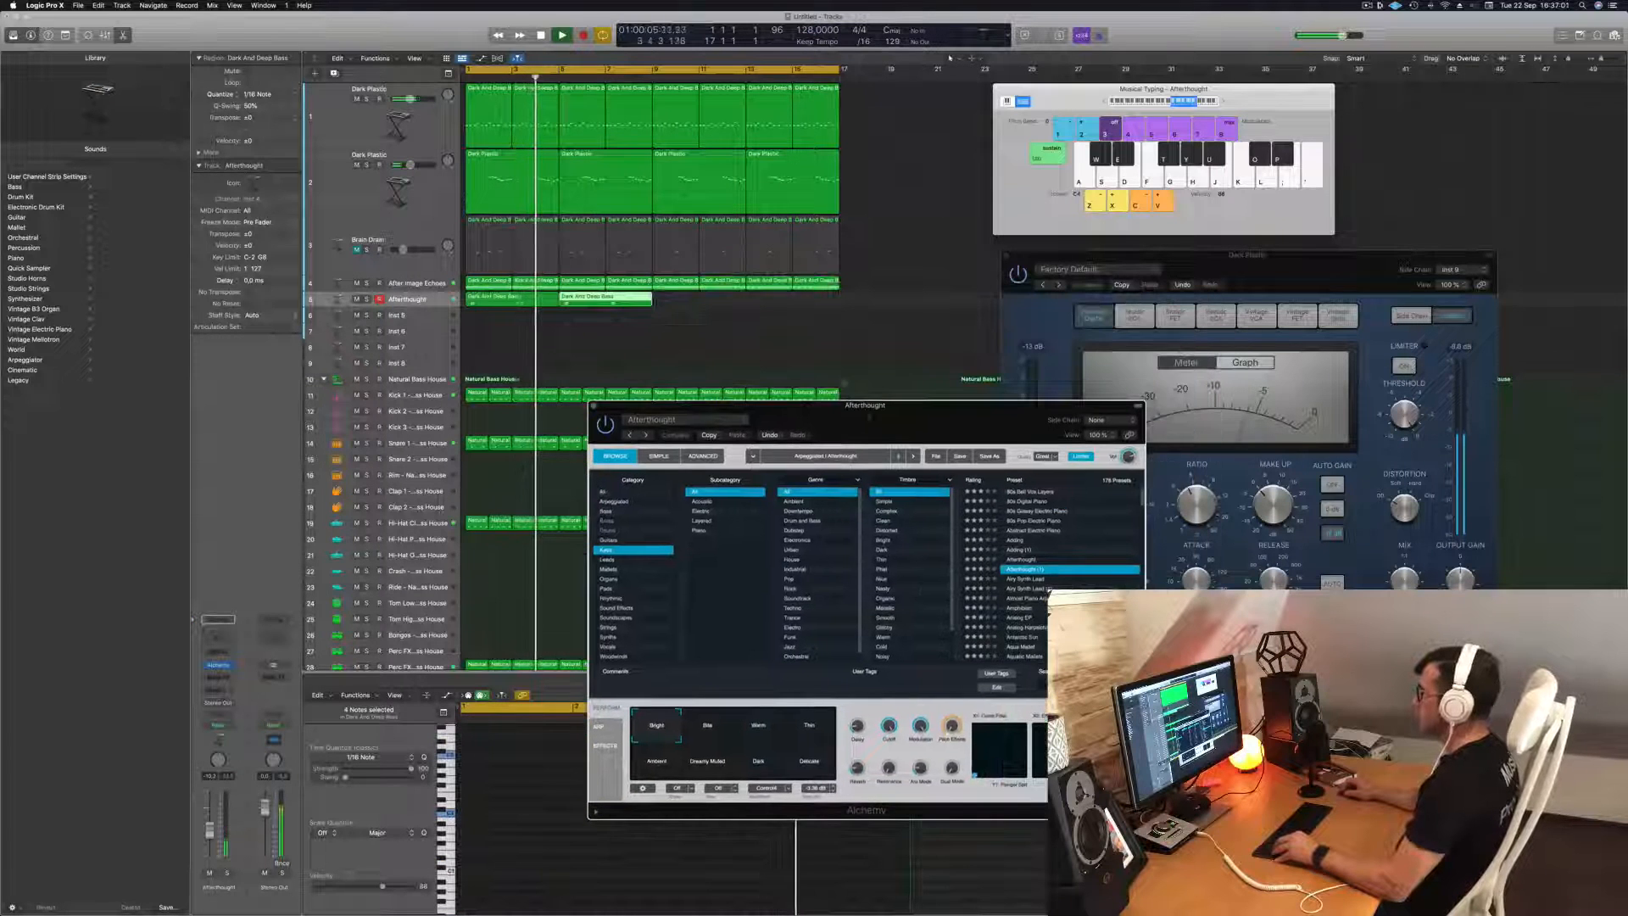
shift+click(526, 297)
drag(531, 297, 717, 309)
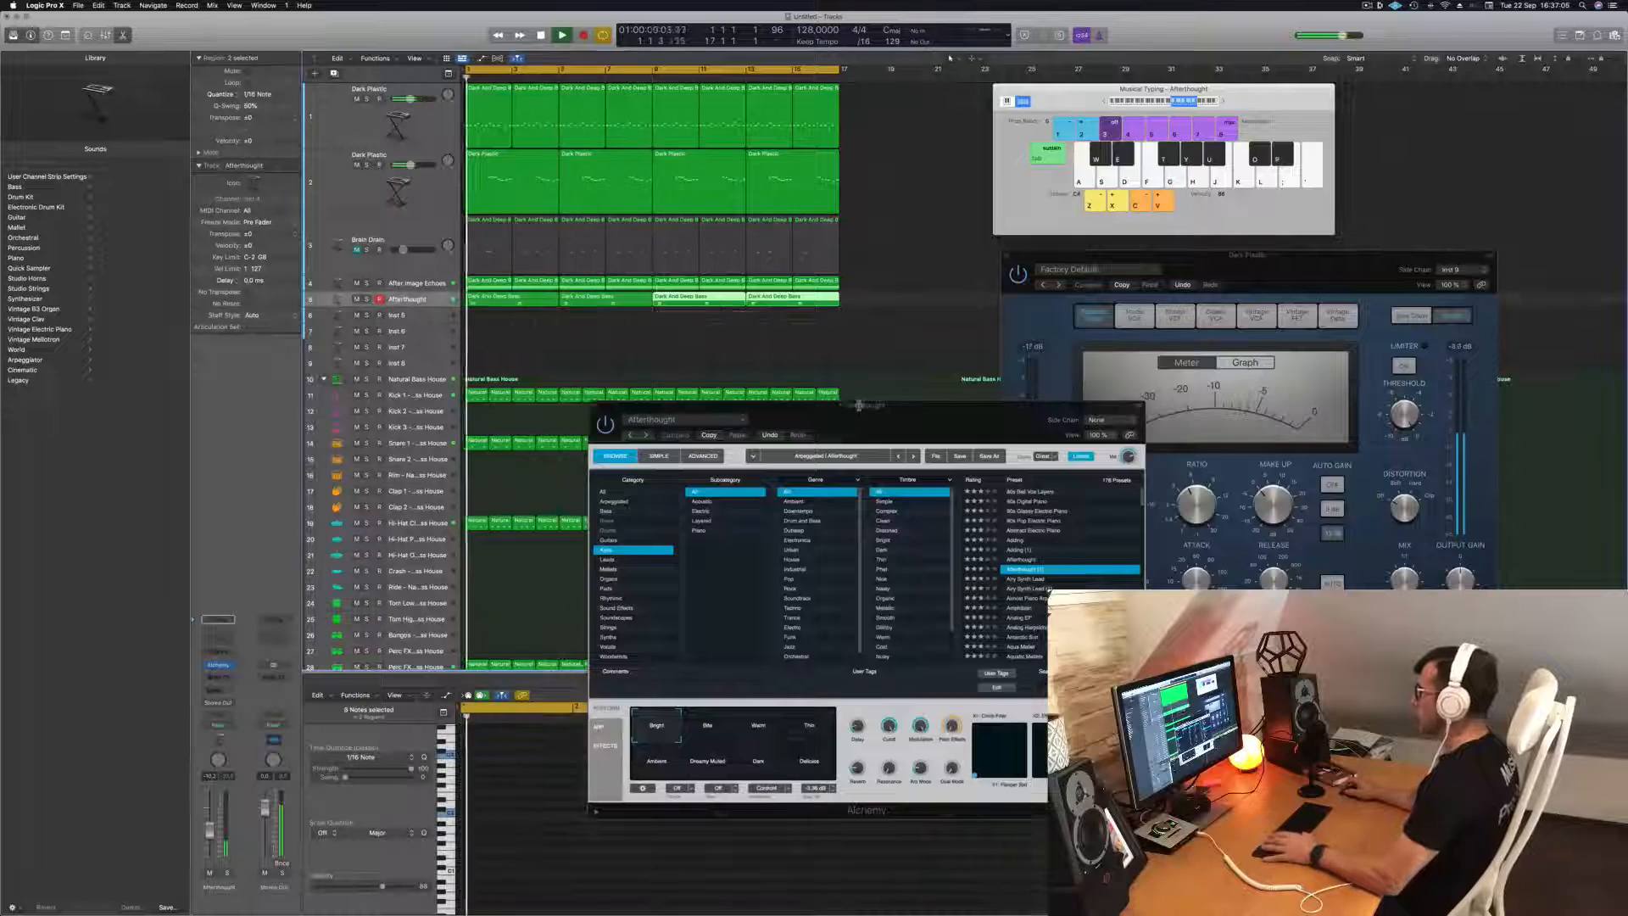
Replace the Afterthought sound with the Analog EP preset and raise the track's volume slightly.
drag(852, 416, 1040, 183)
click(1078, 437)
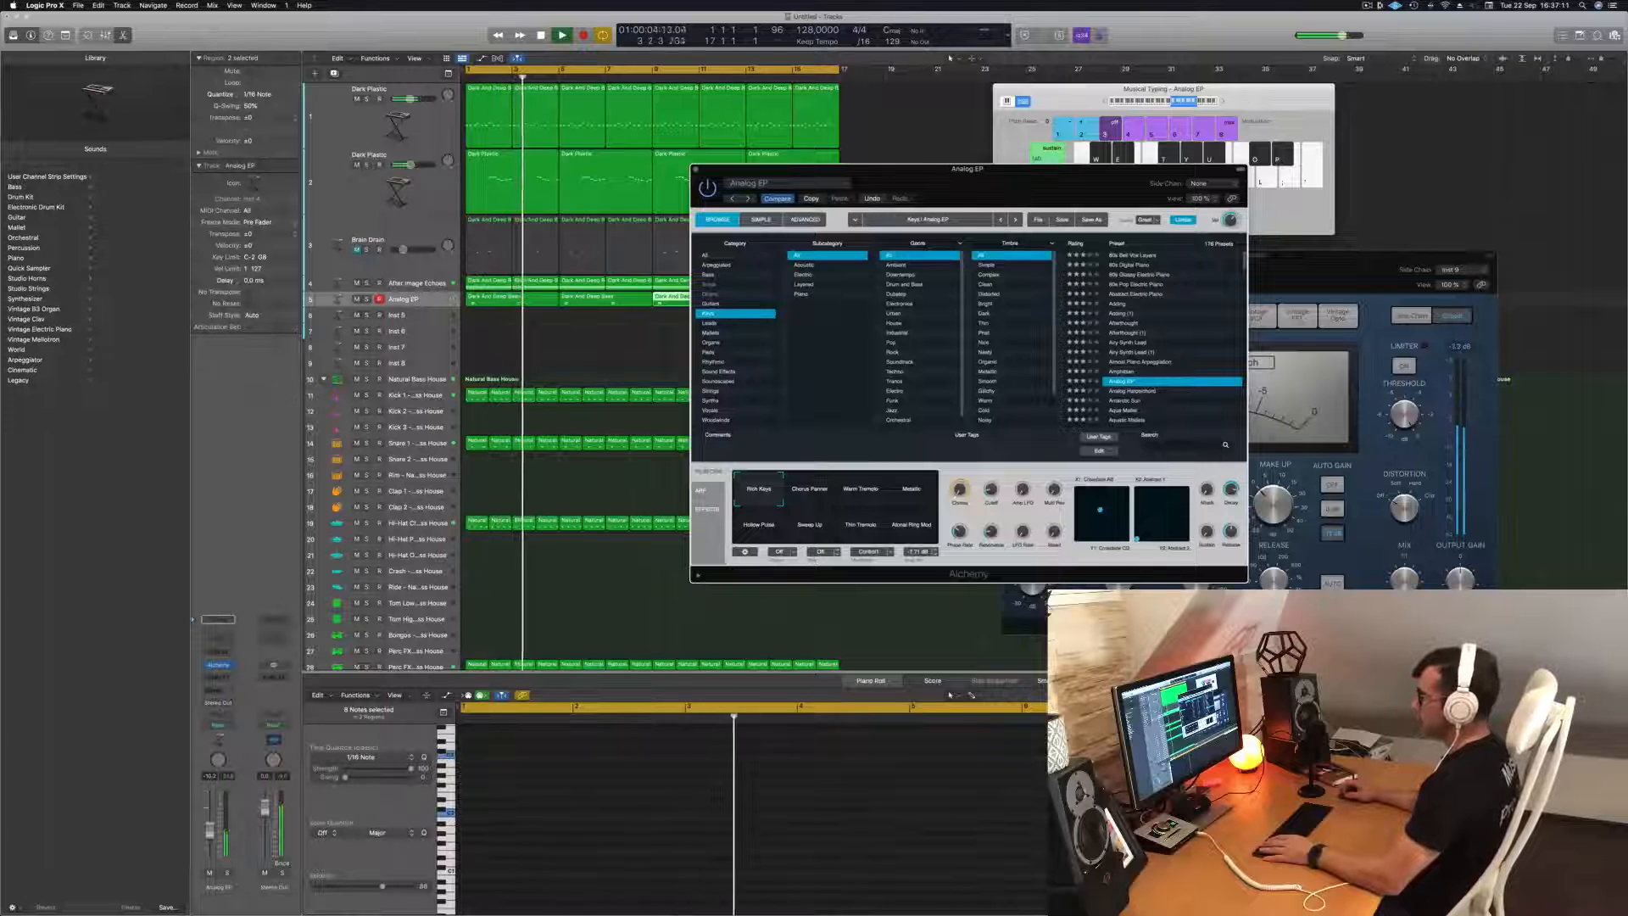
drag(211, 830, 214, 815)
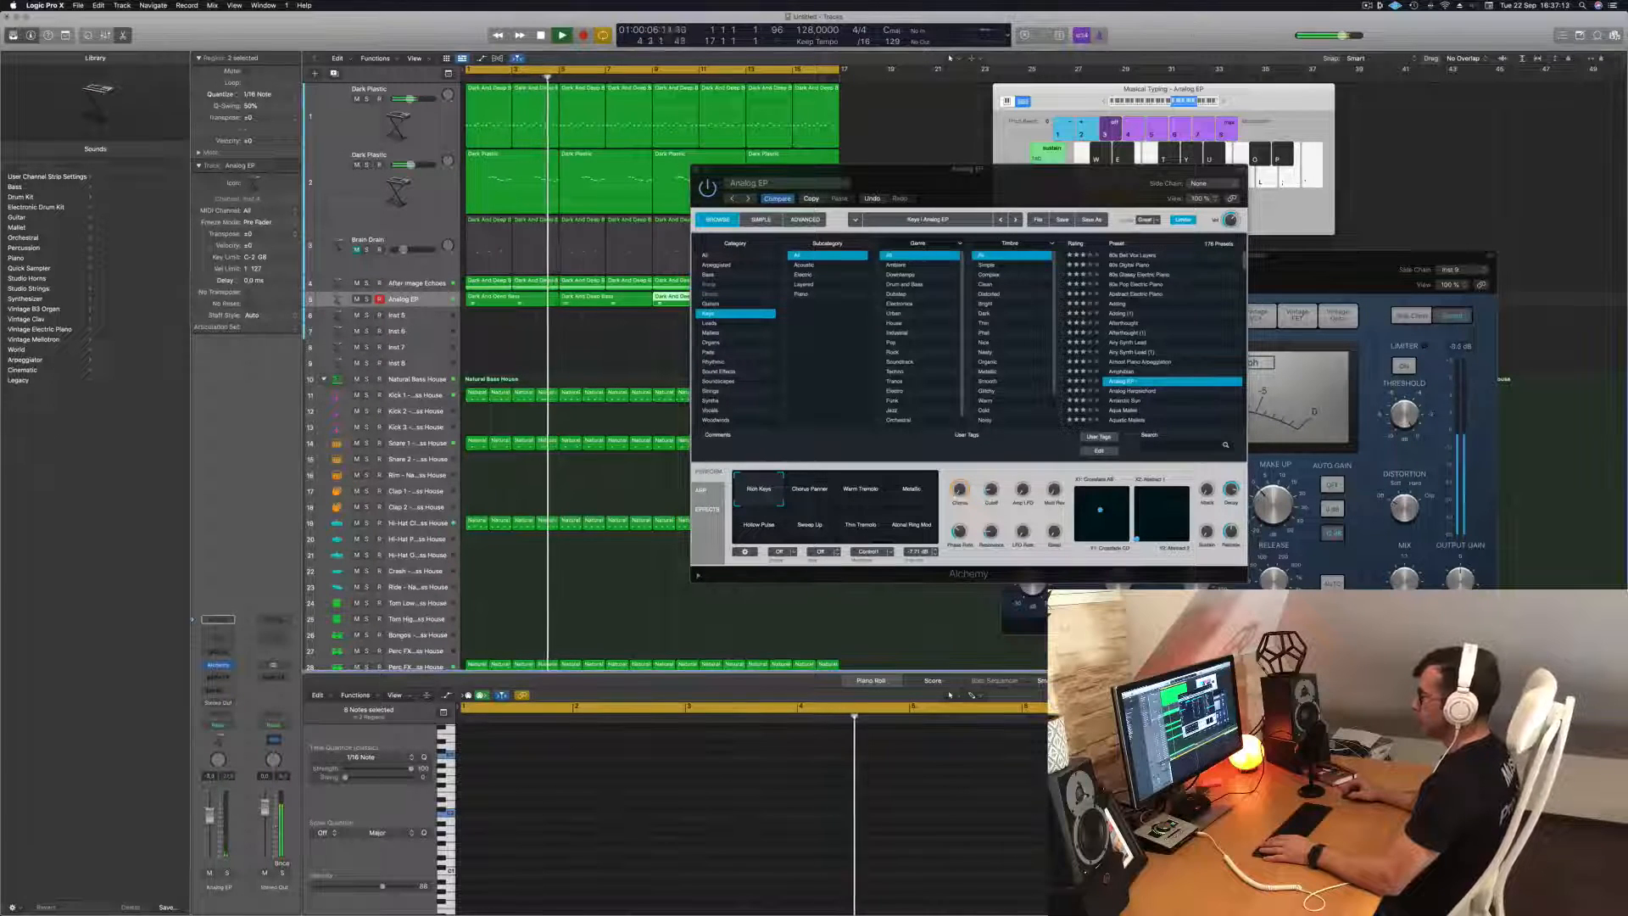
Audition Analog EP's performance snapshots, including Warm Tremolo, and settle on Metallic.
key(space)
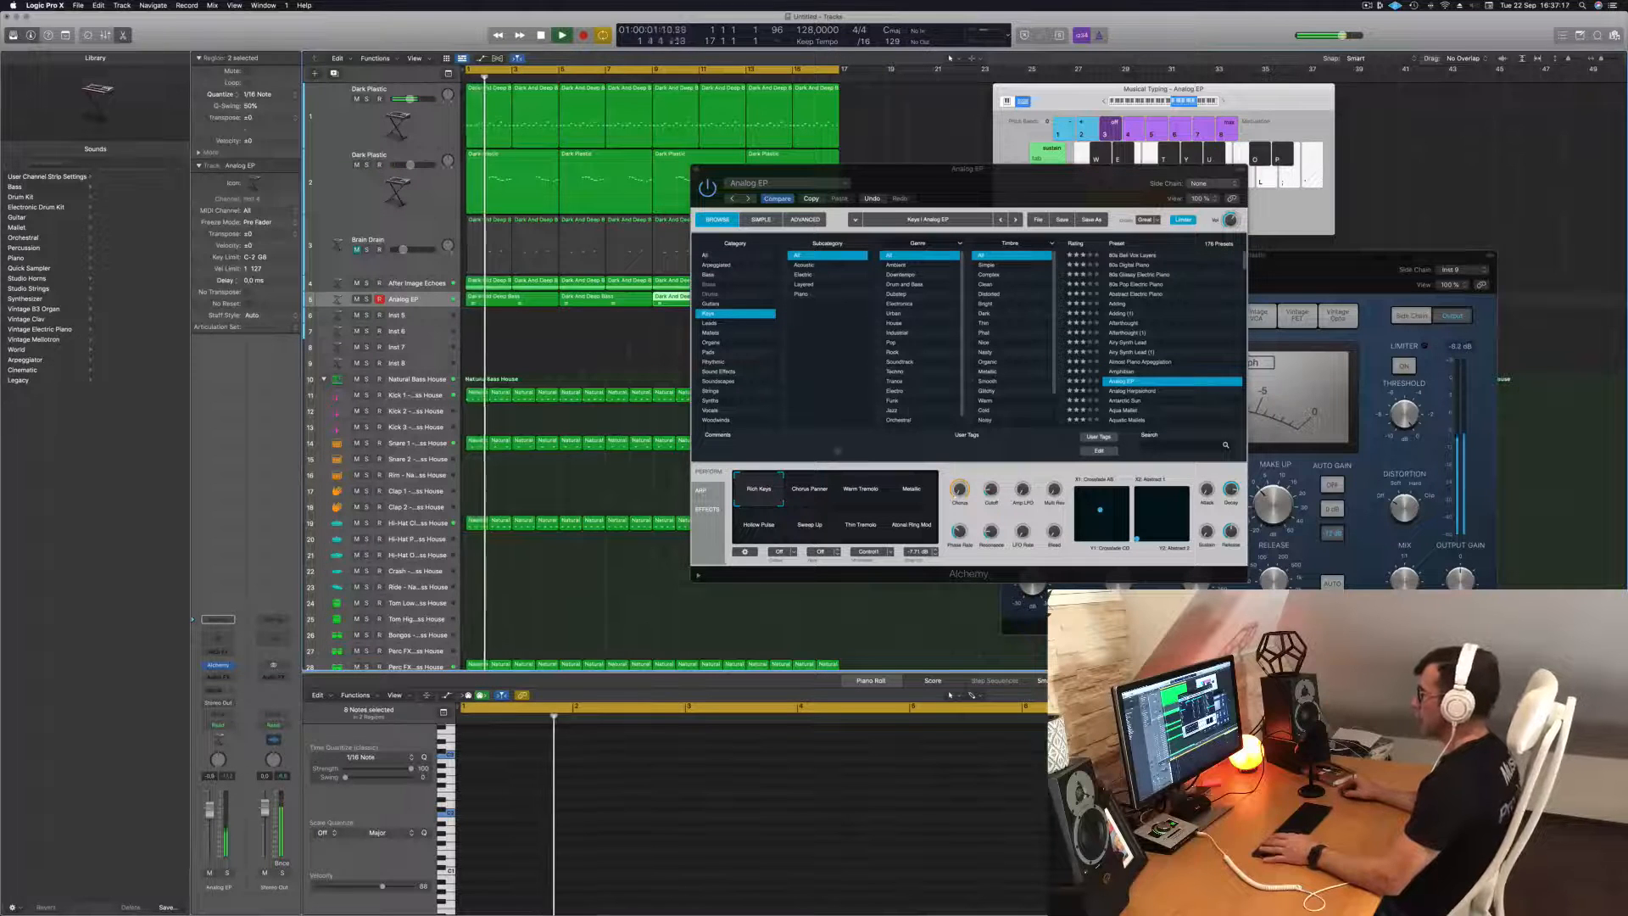
click(810, 496)
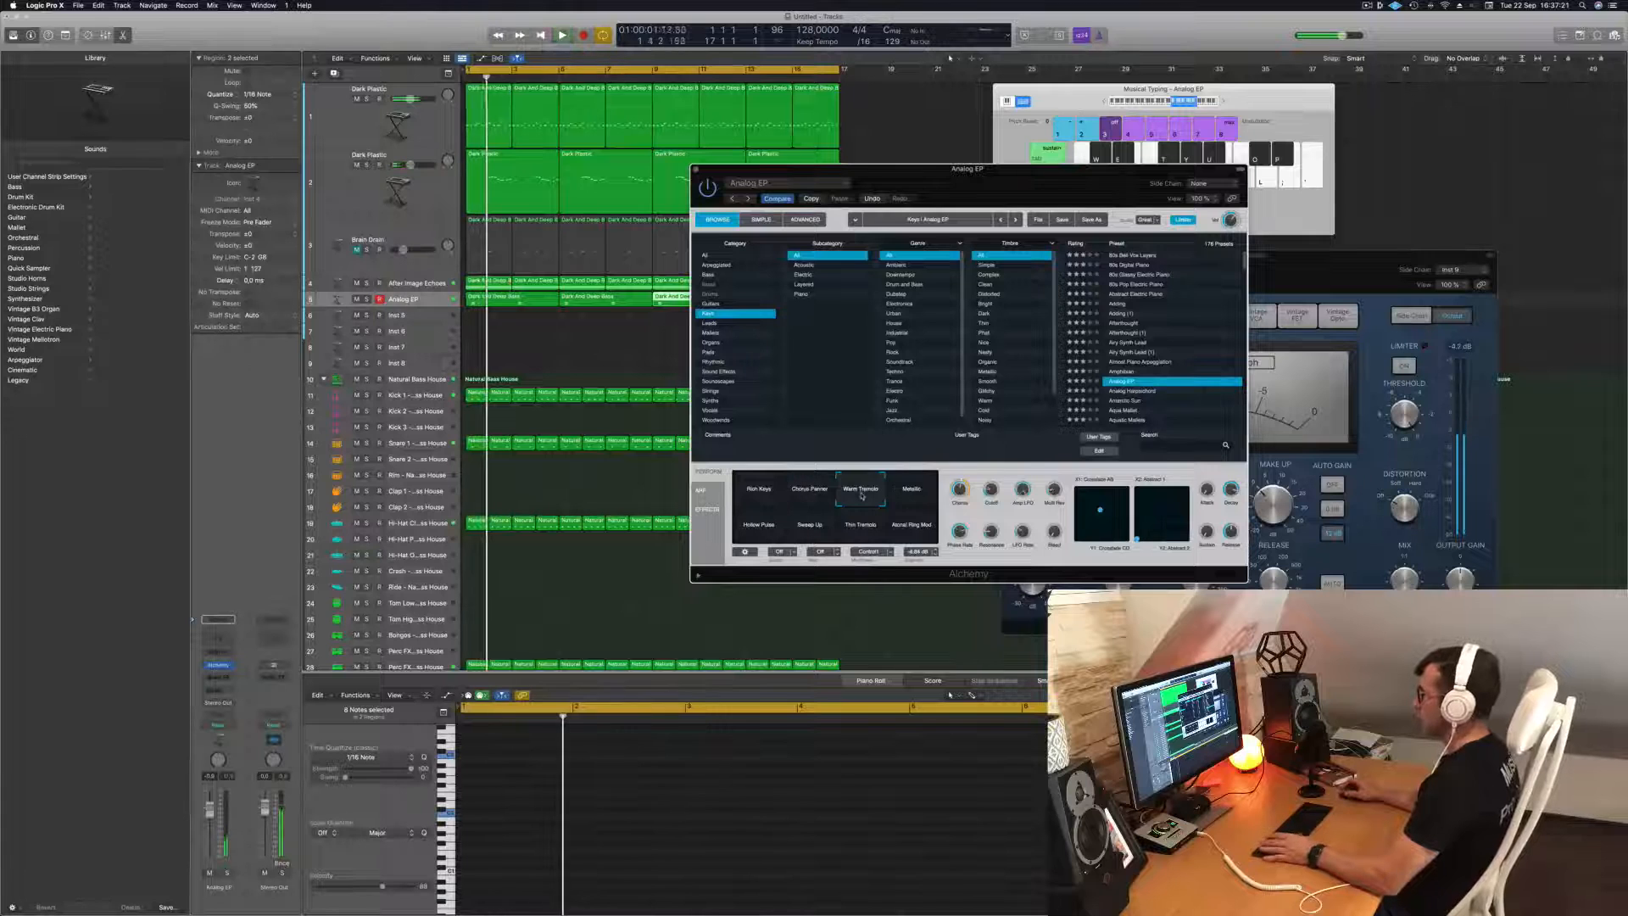
click(910, 494)
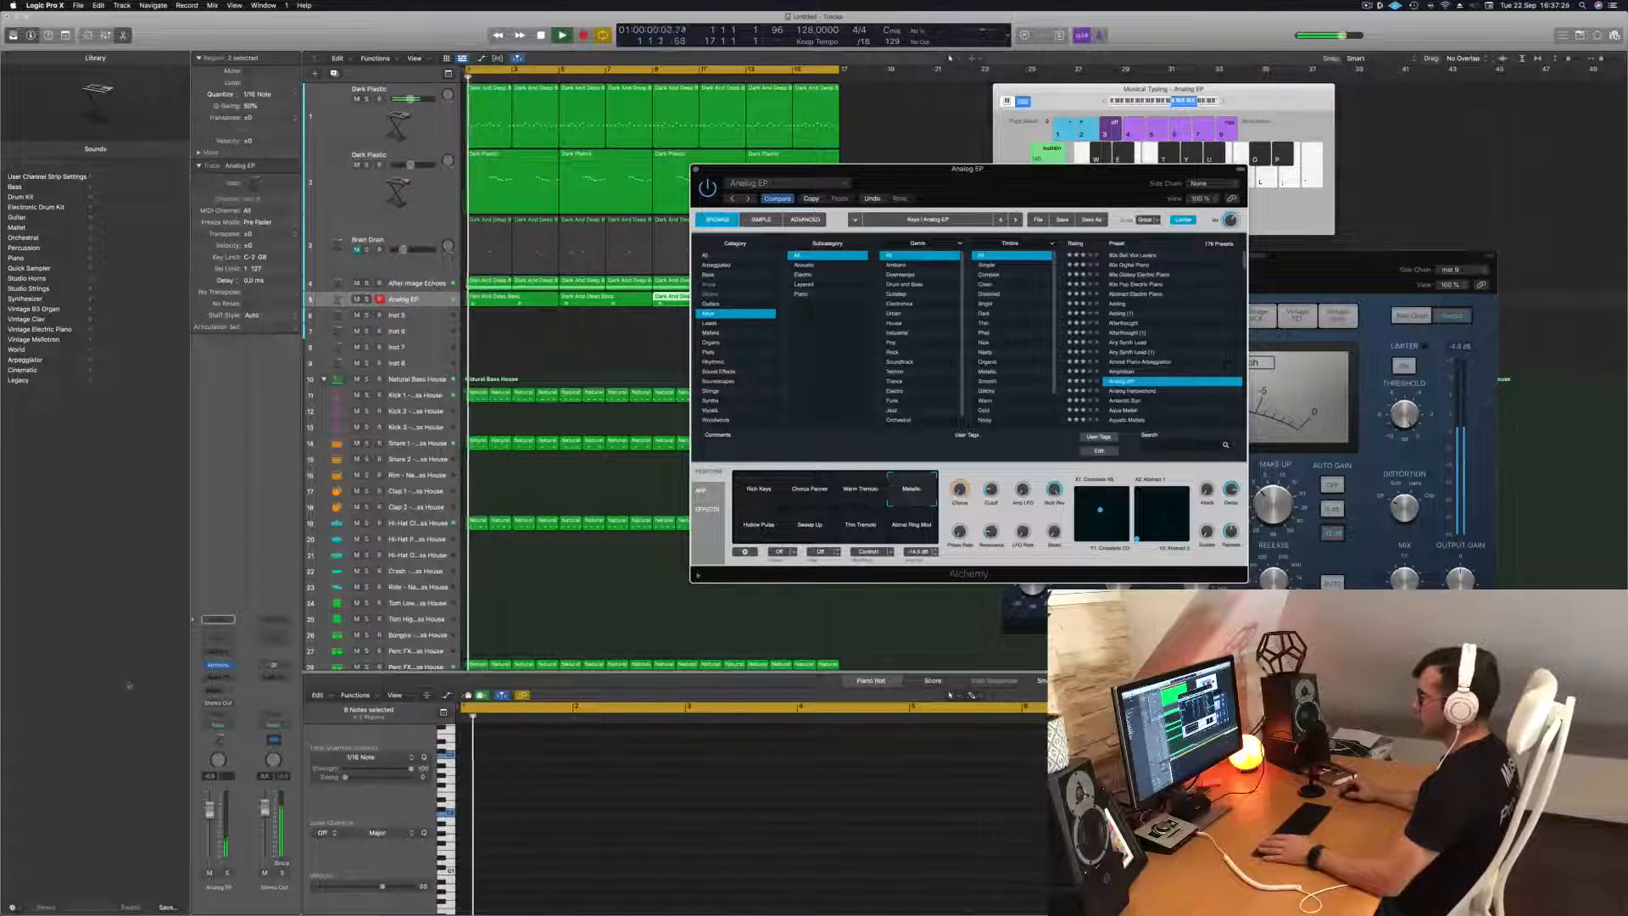
Add two bus sends to the Analog EP track, the second one to Bus 4 (Aux 4), while replaying the track.
click(216, 690)
mouse_move(214, 705)
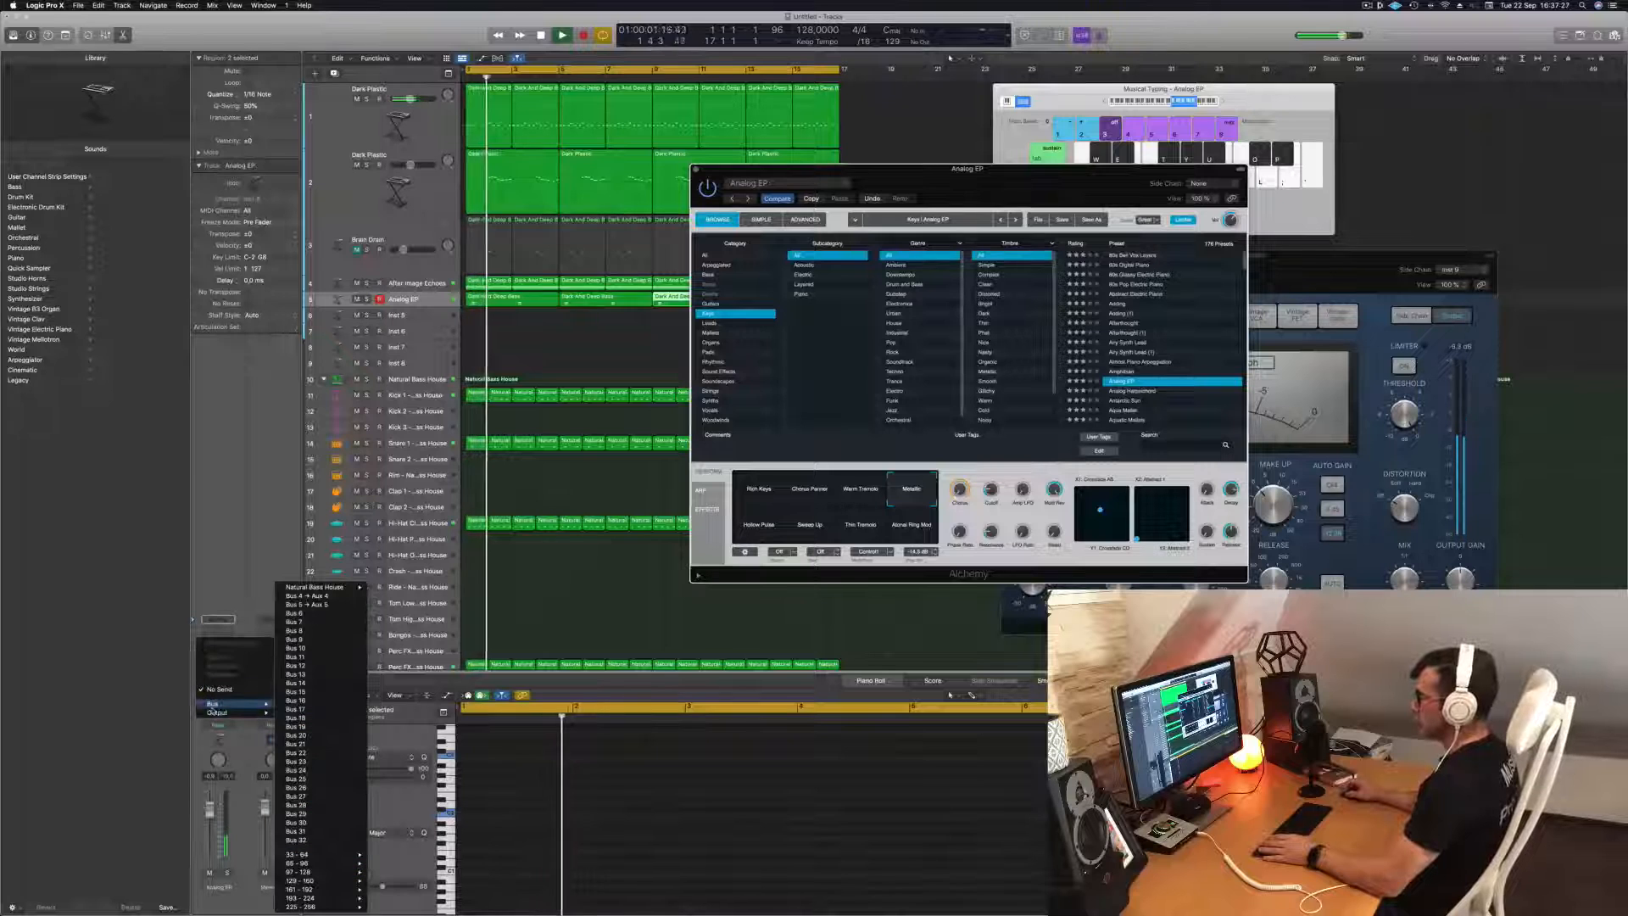
click(331, 630)
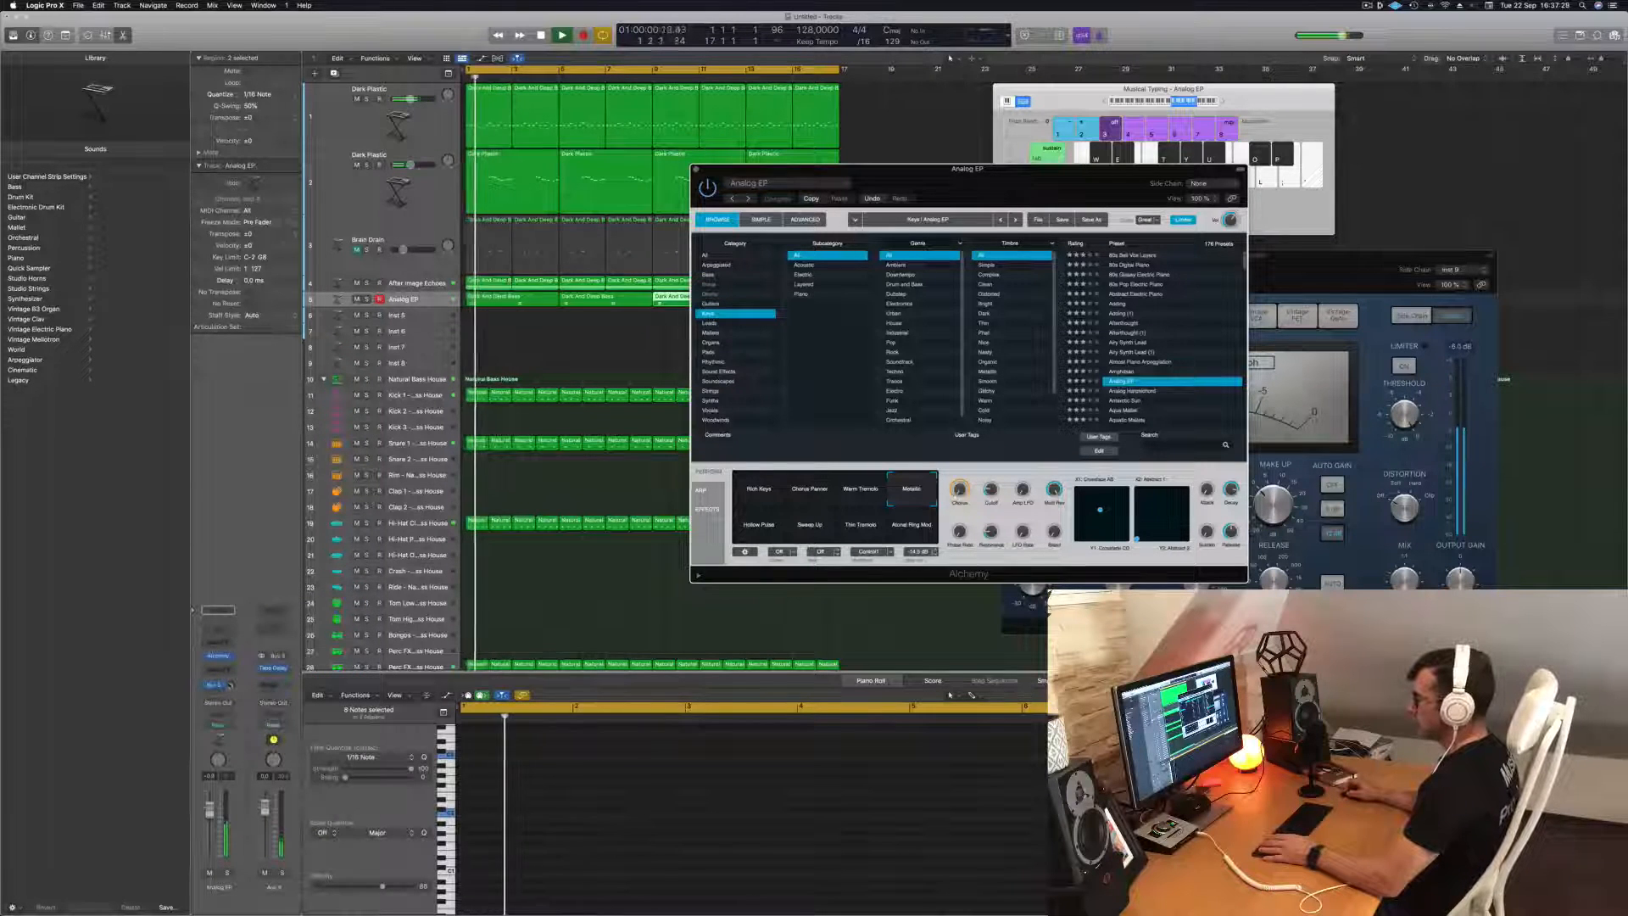
key(space)
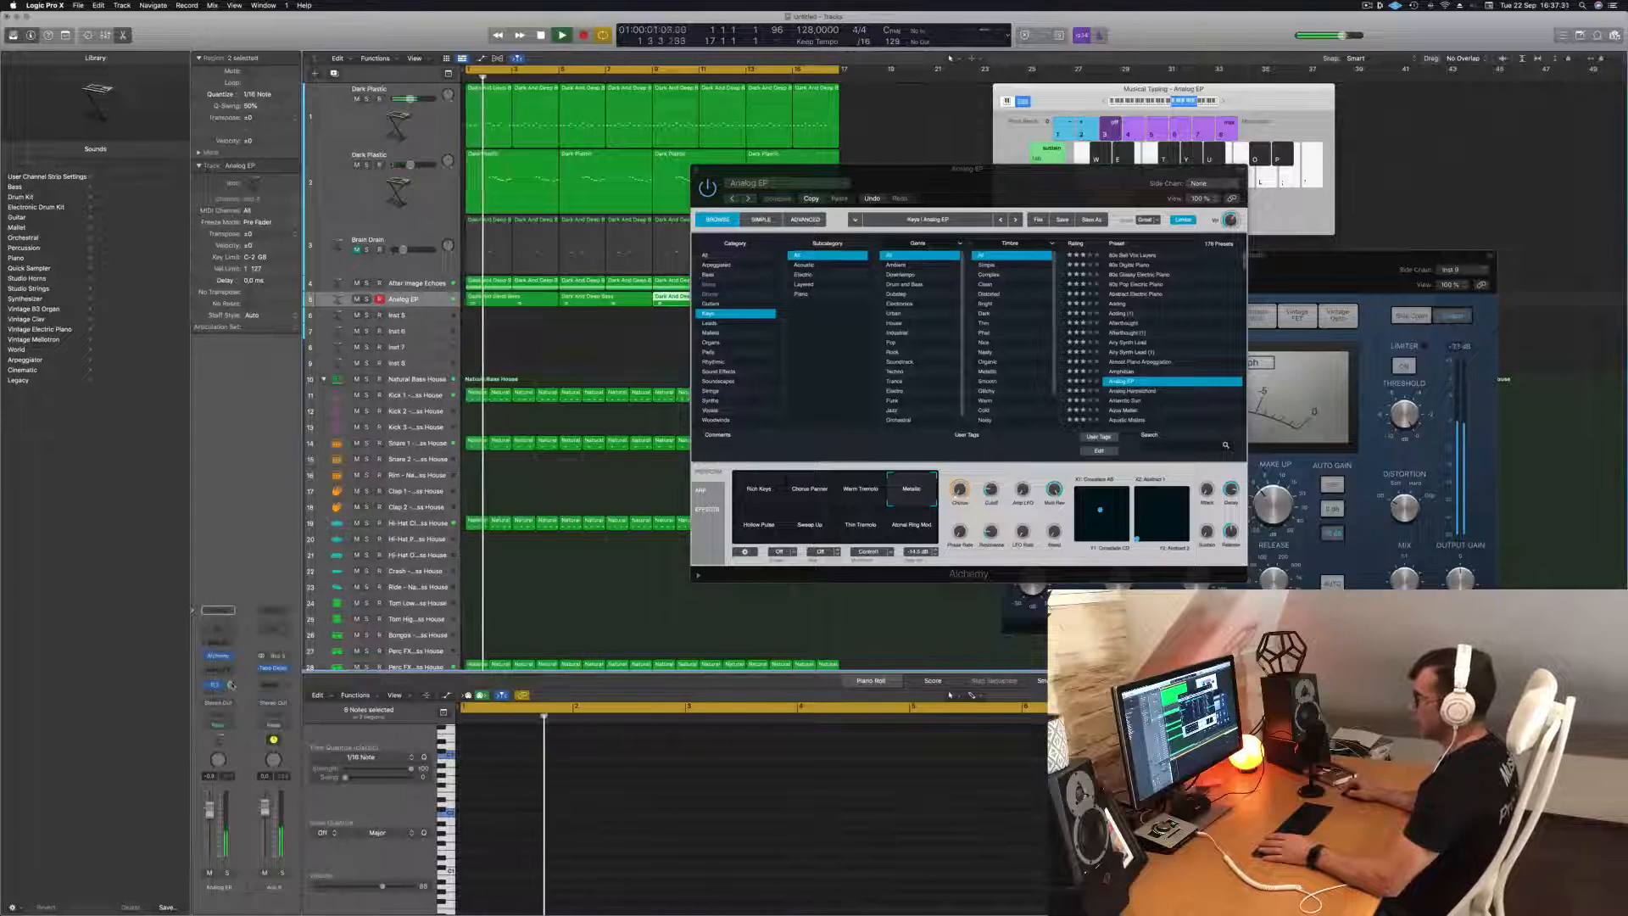
click(214, 691)
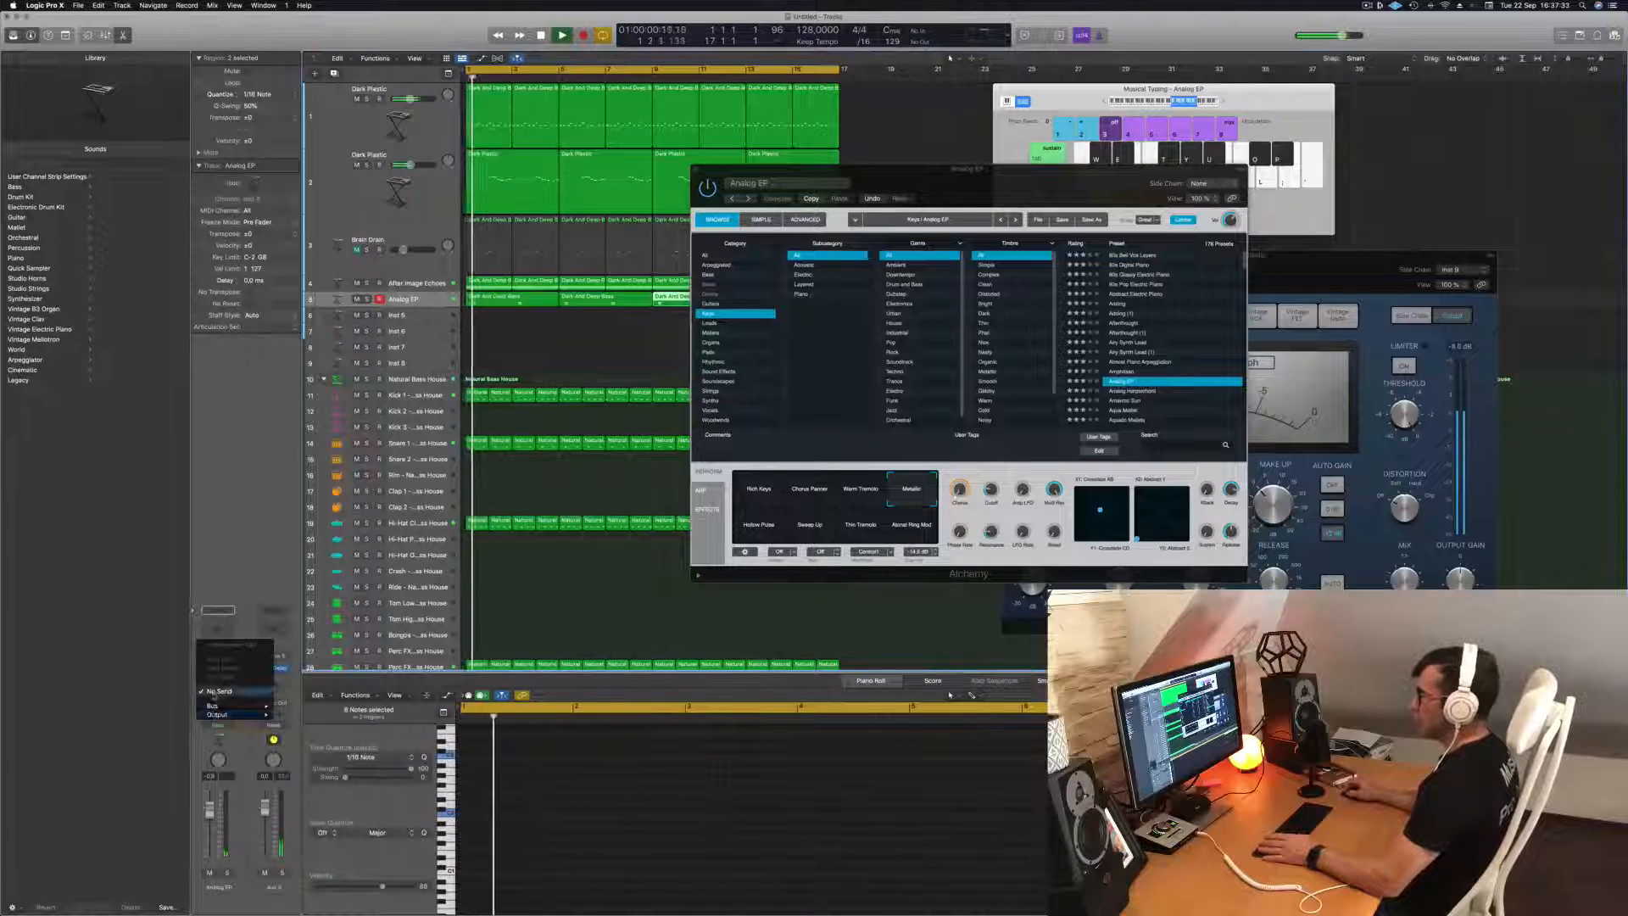
mouse_move(220, 706)
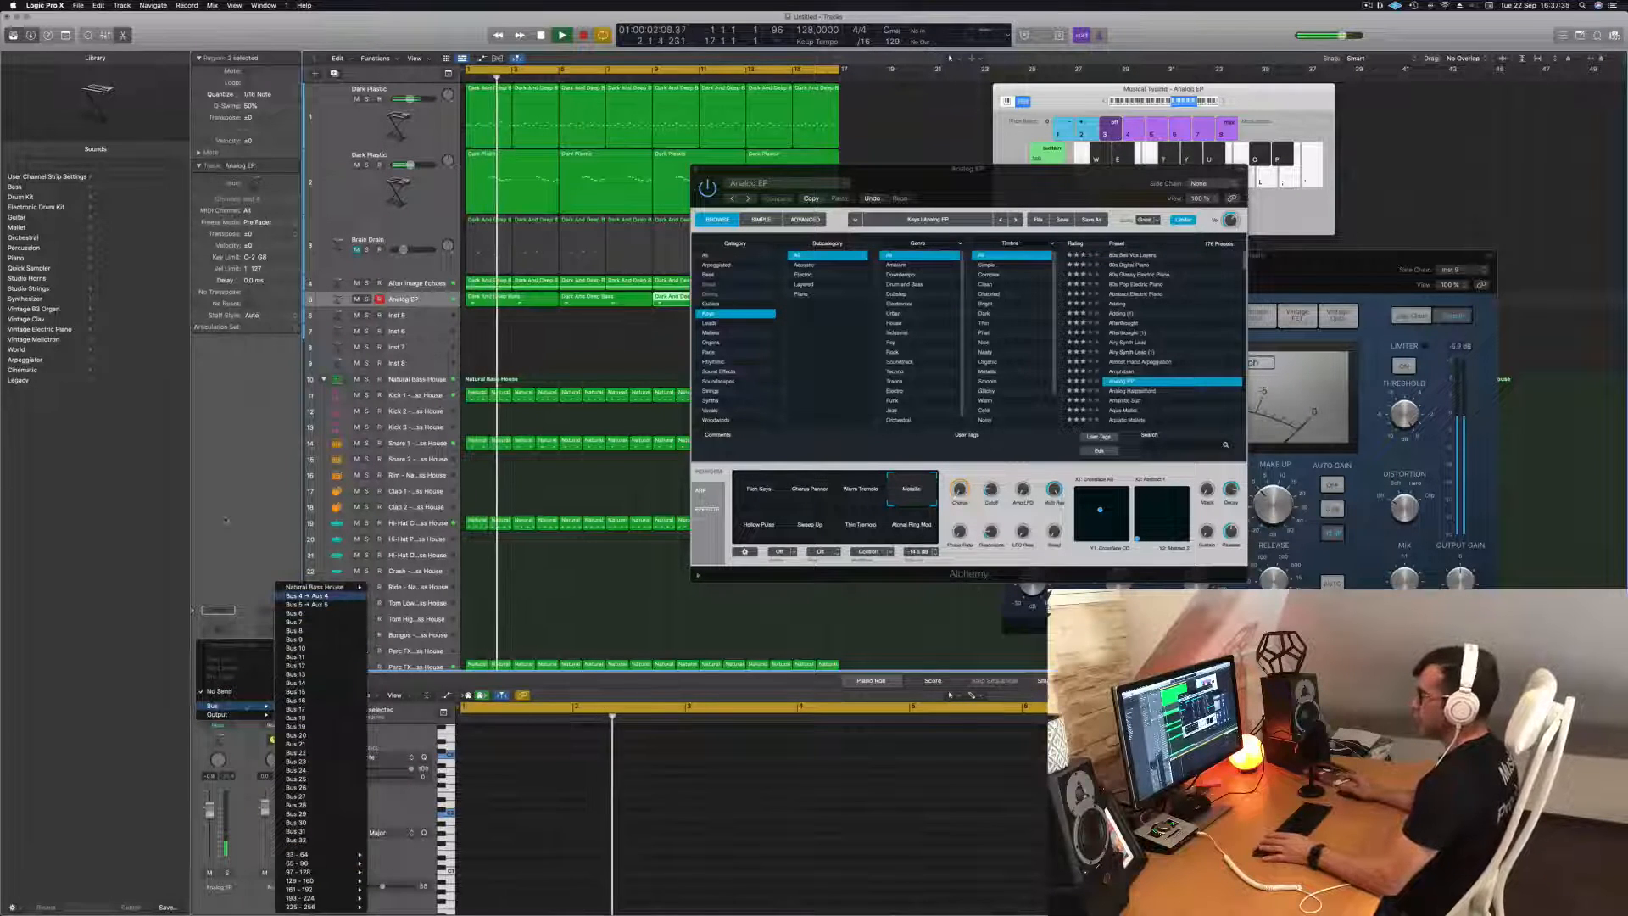
click(306, 595)
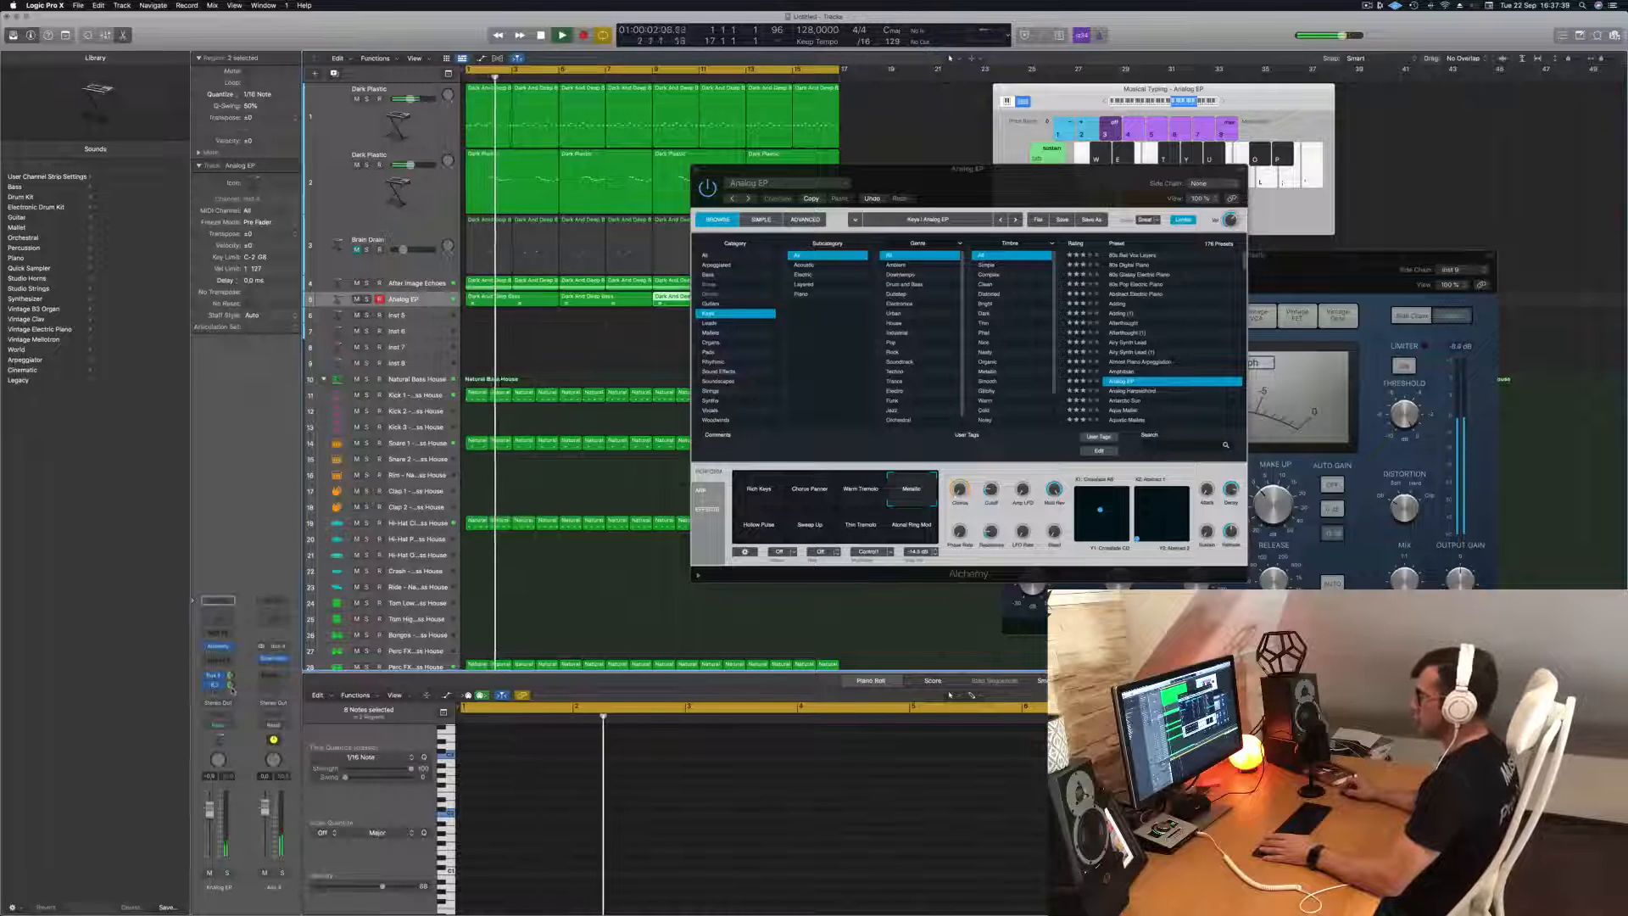
Compare the Hollow Pulse snapshot with Metallic, return to Metallic, and close the Analog EP instrument window.
drag(1023, 190, 921, 217)
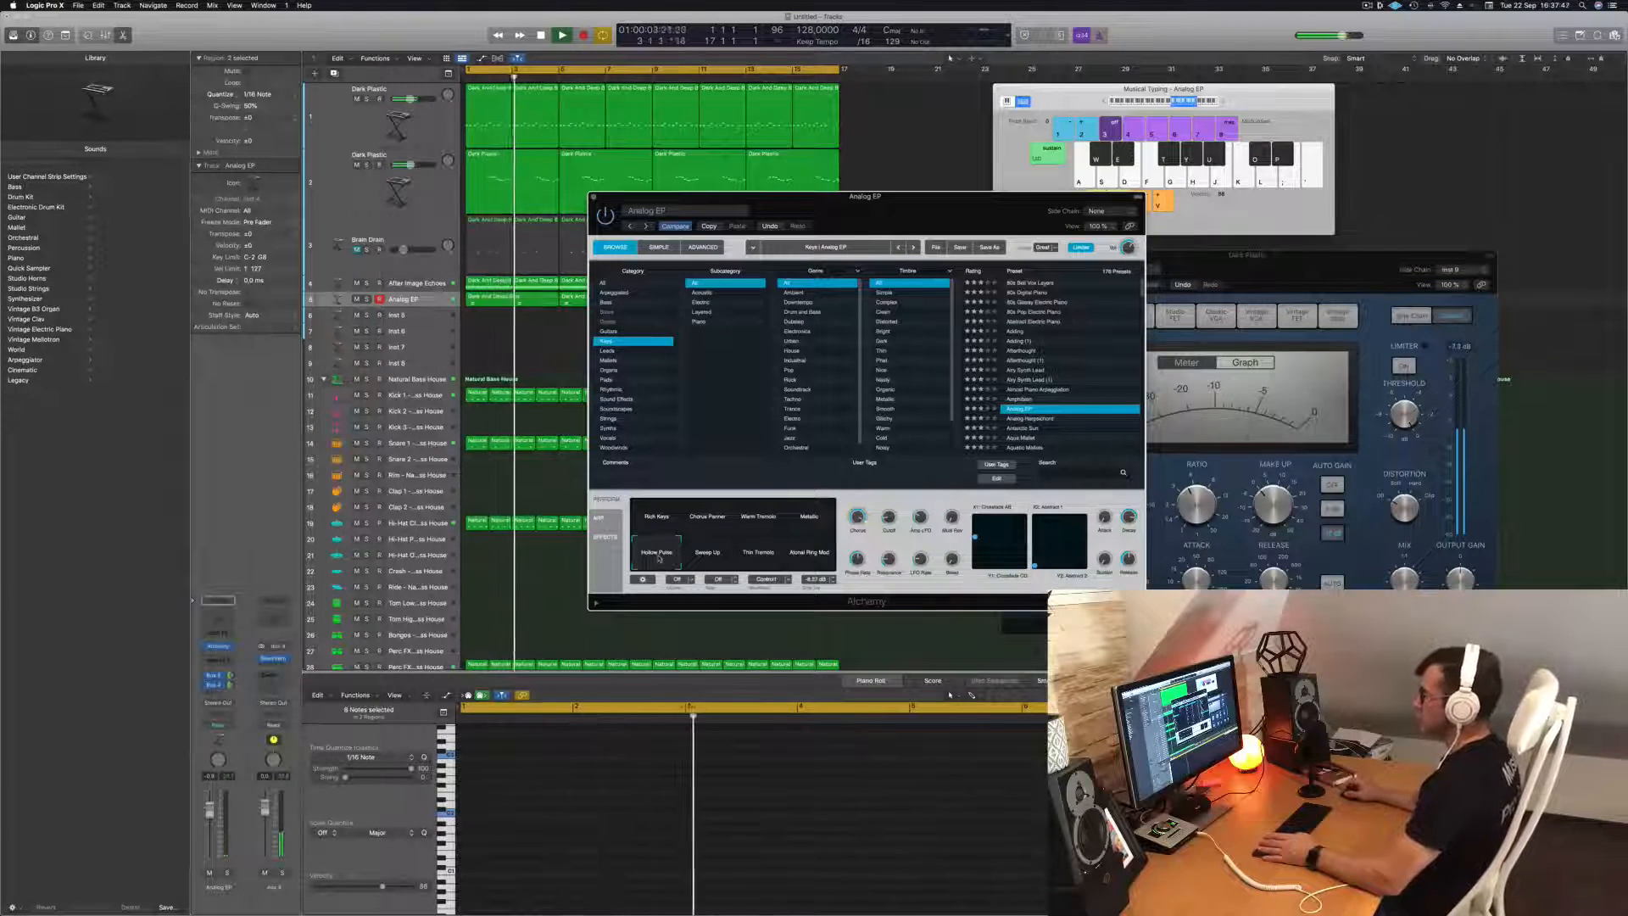
click(830, 518)
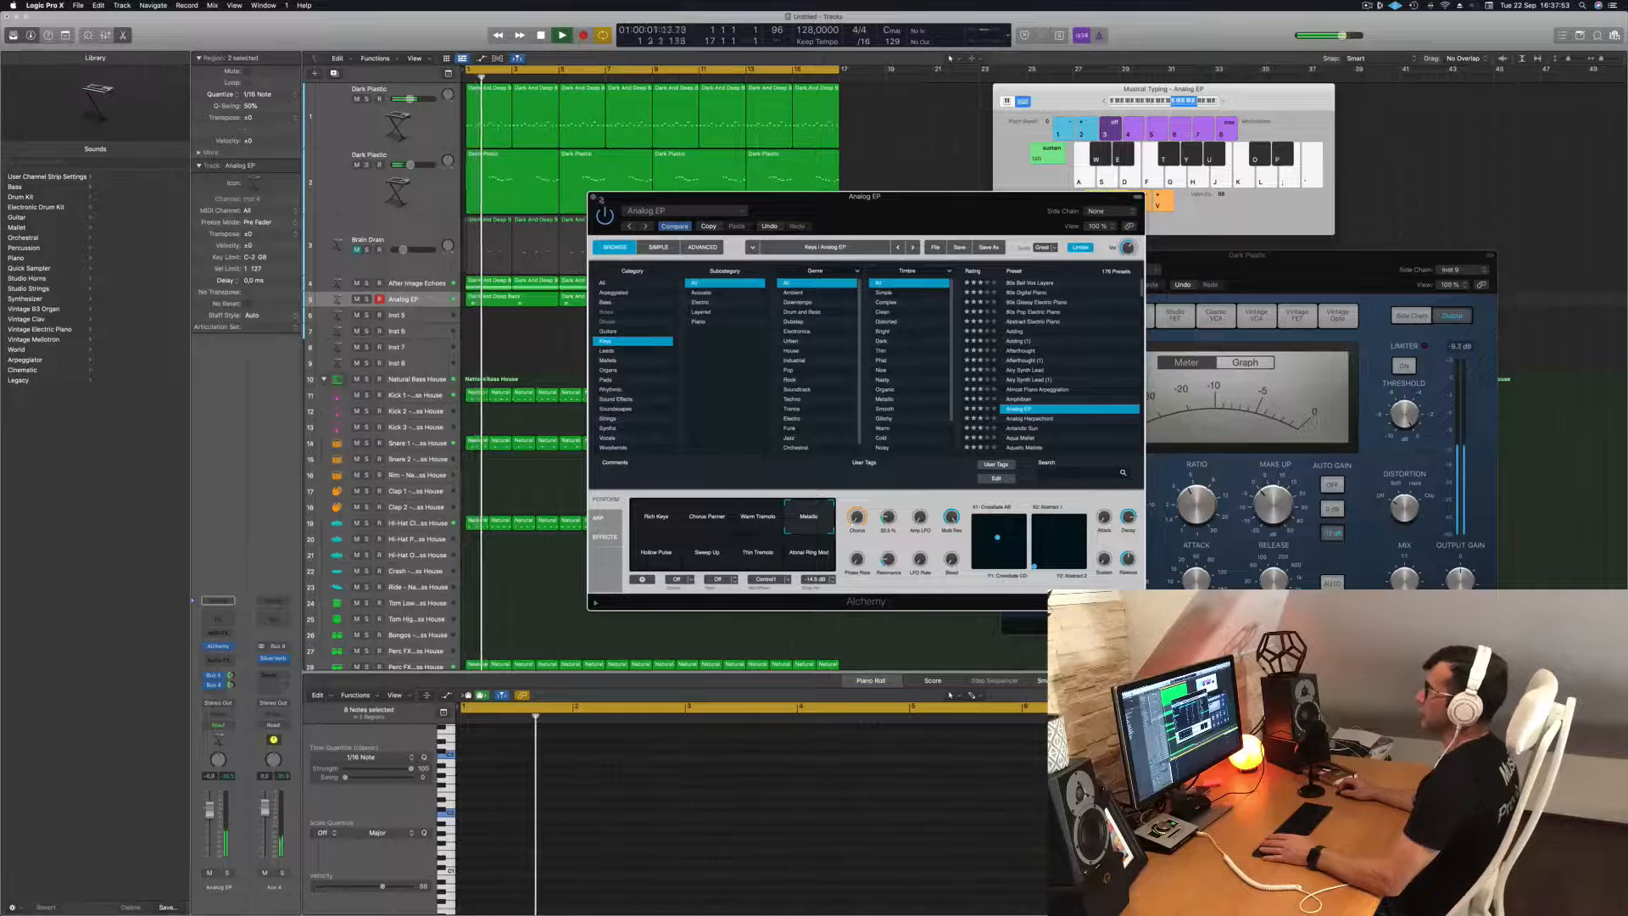
click(593, 197)
key(Return)
click(431, 300)
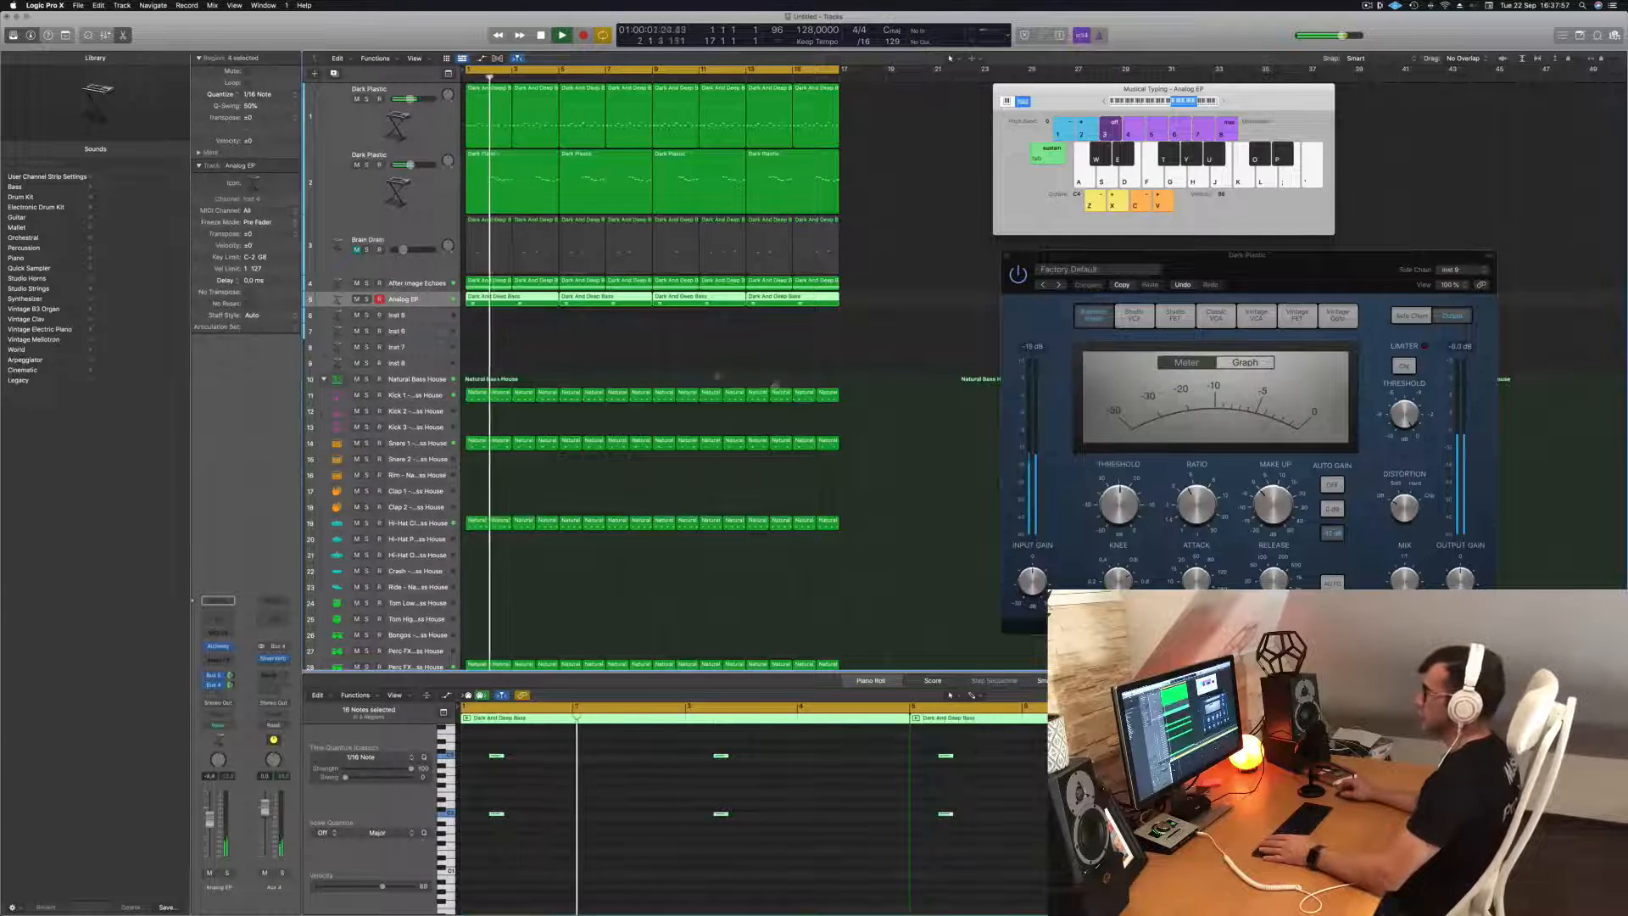
Set the second send of the lower Dark Plastic track to Bus 4 (Aux 4) and adjust its level during playback.
click(563, 353)
click(427, 192)
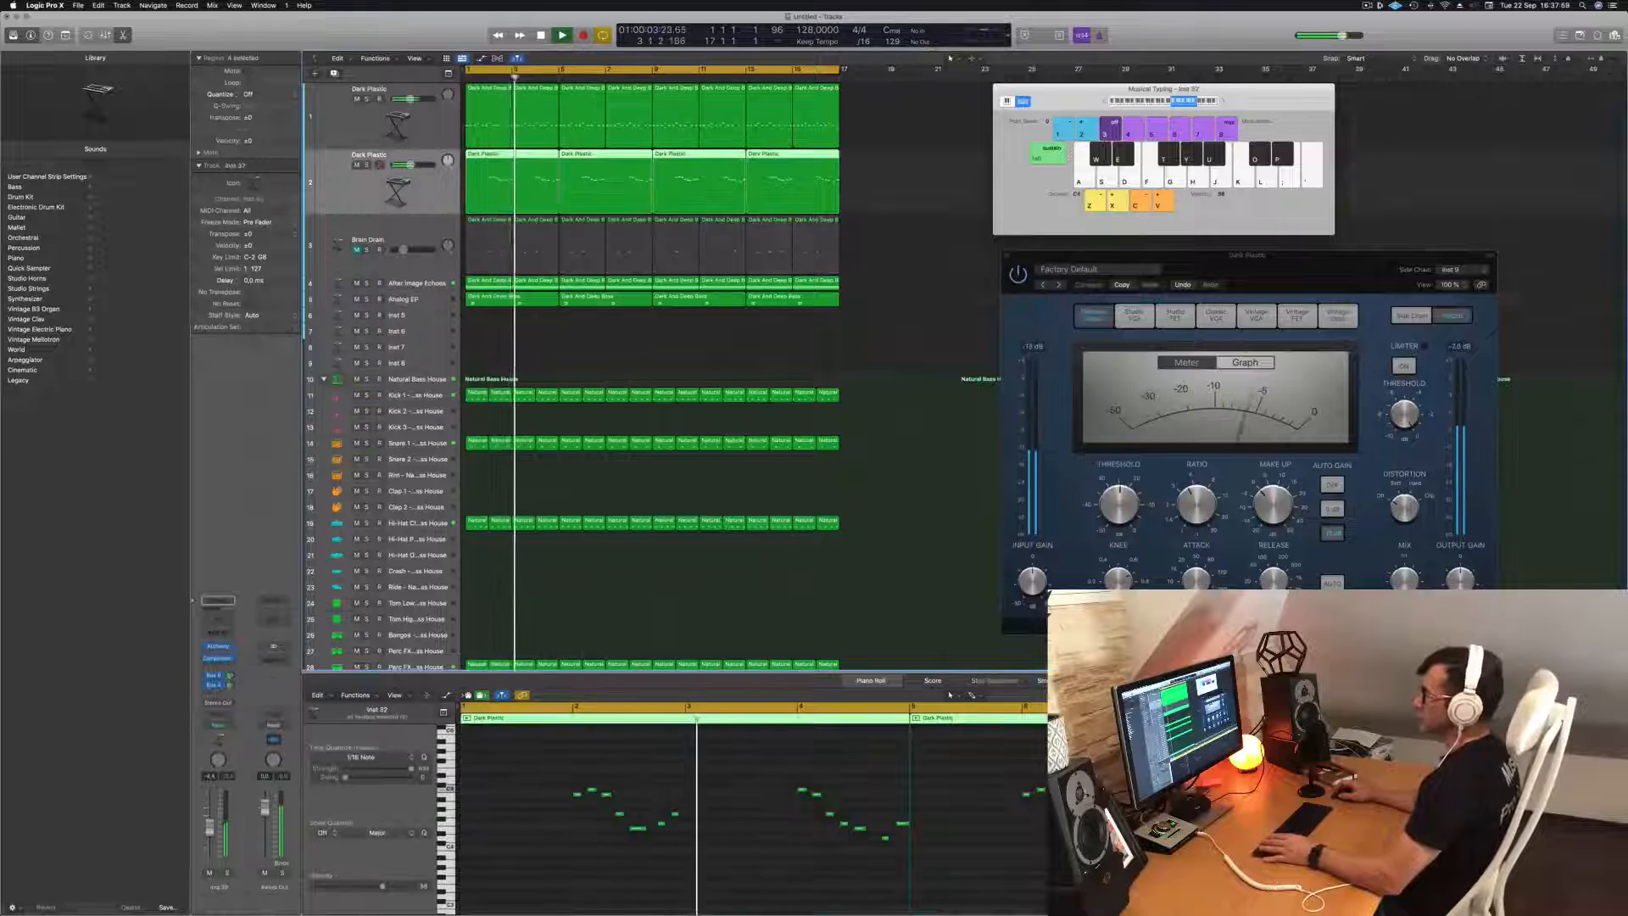
key(Return)
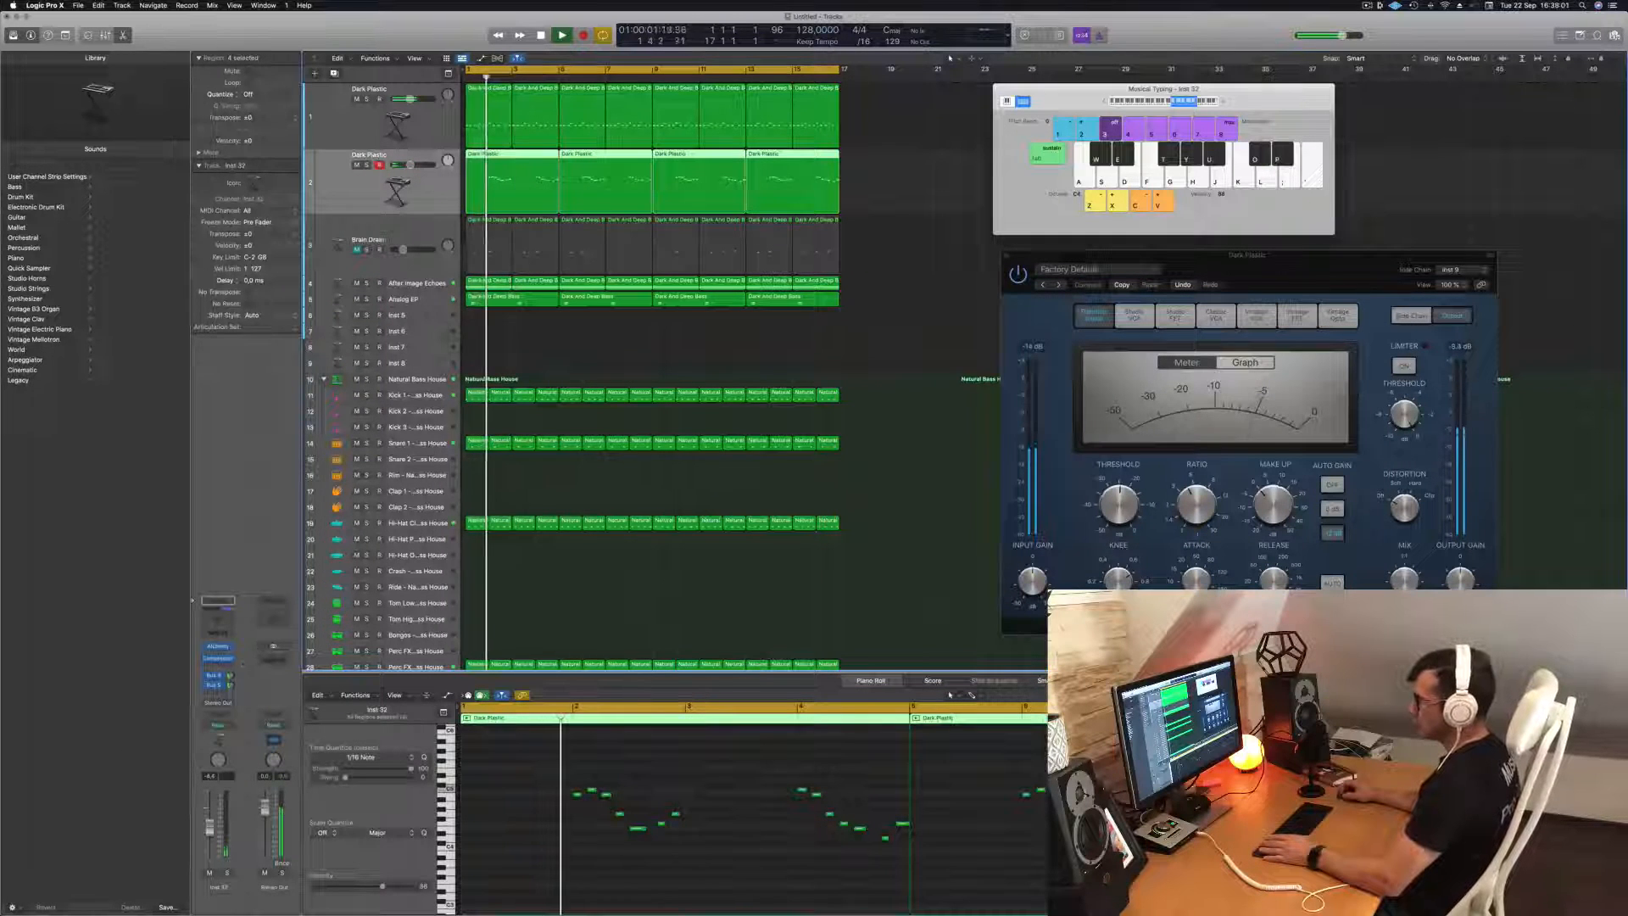
click(213, 684)
mouse_move(243, 762)
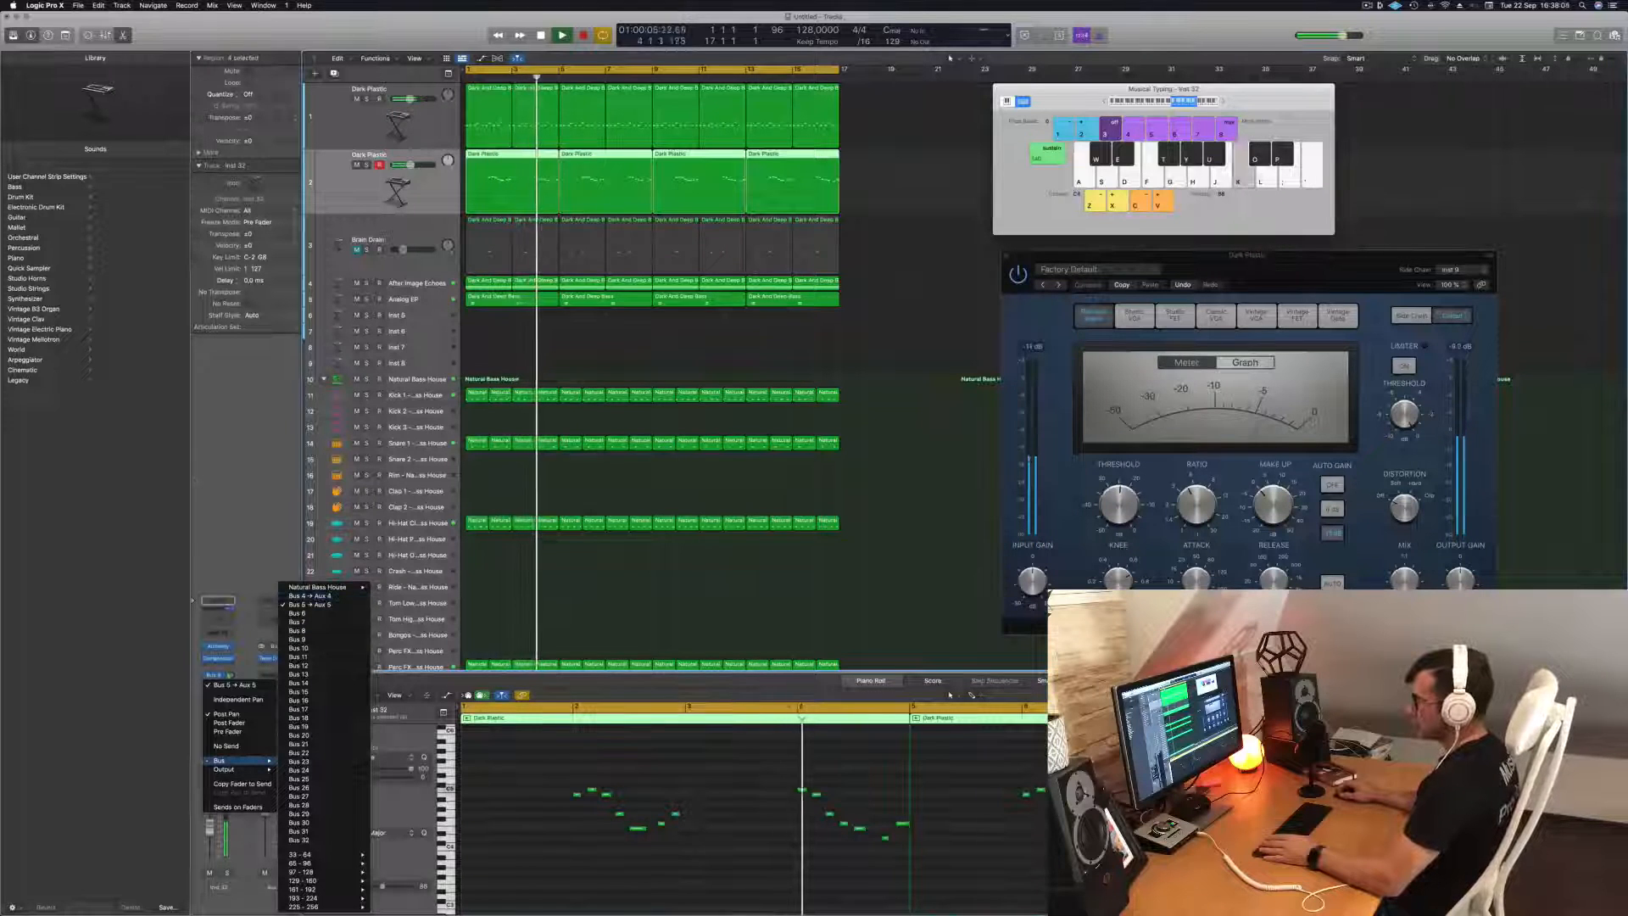
click(335, 596)
key(Return)
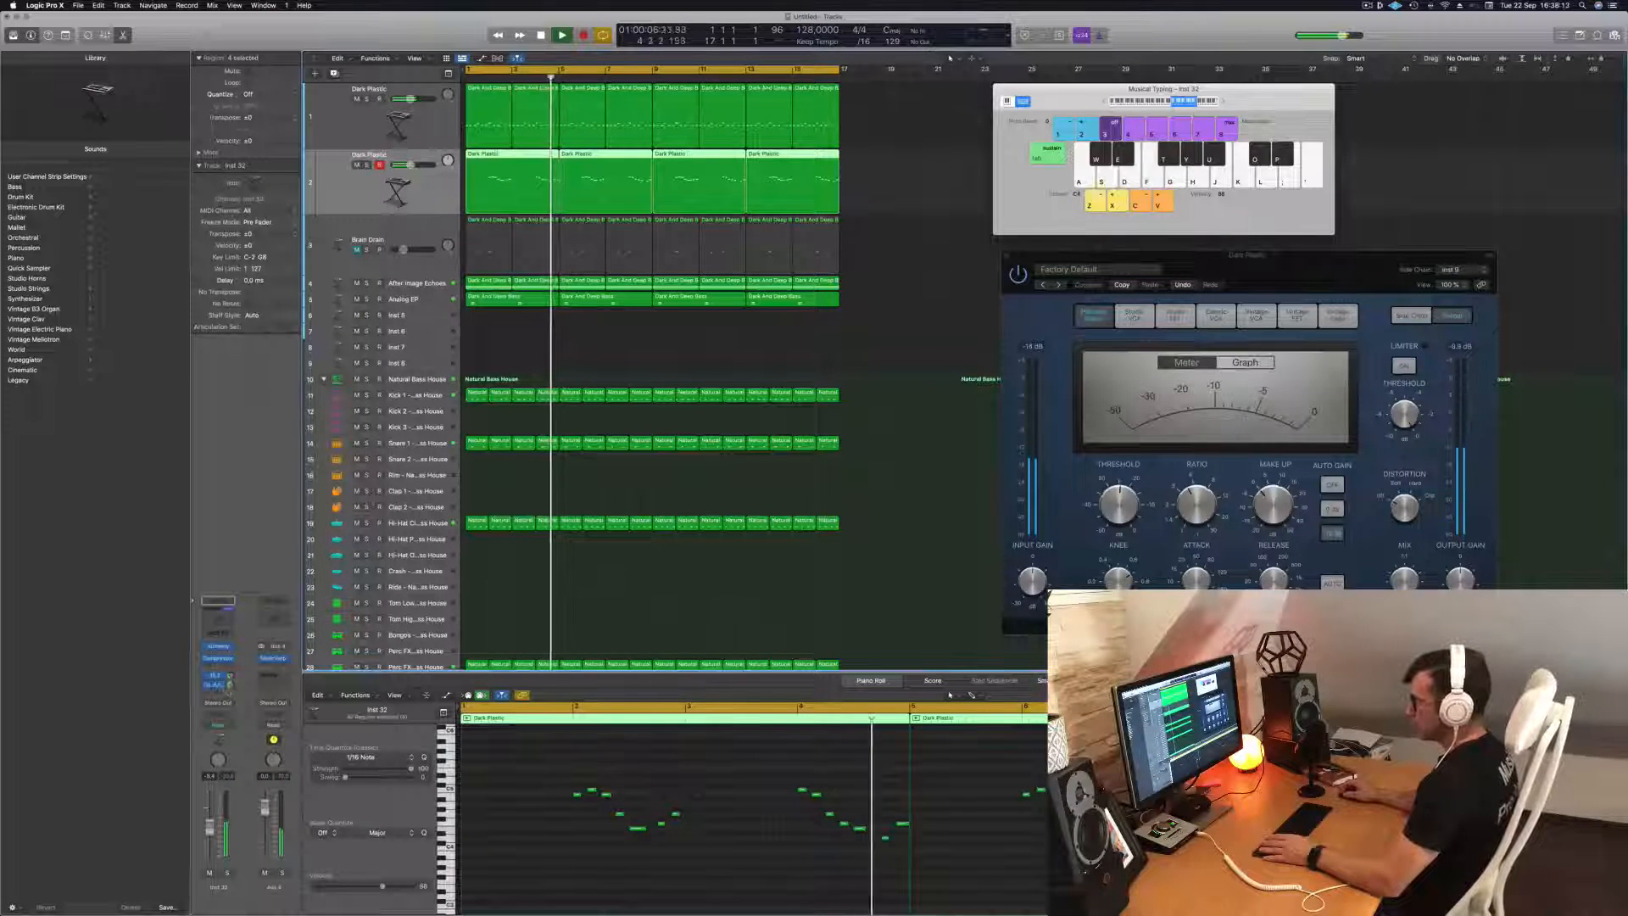
click(230, 685)
key(Return)
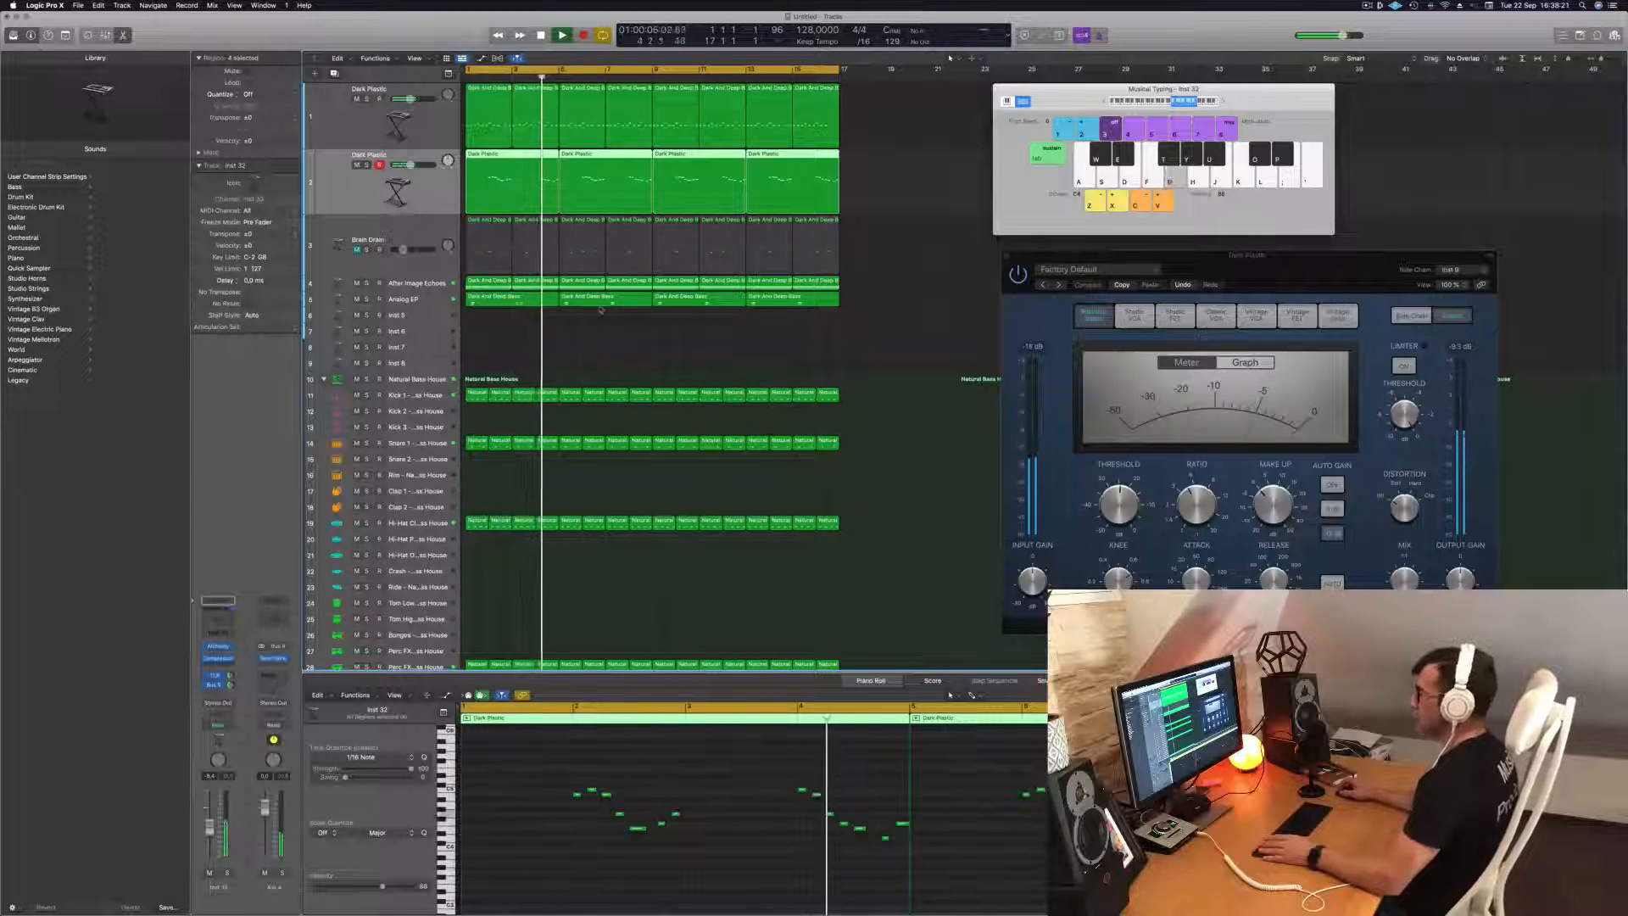
Select the empty Inst 5 track below Analog EP and increase its track height.
click(566, 351)
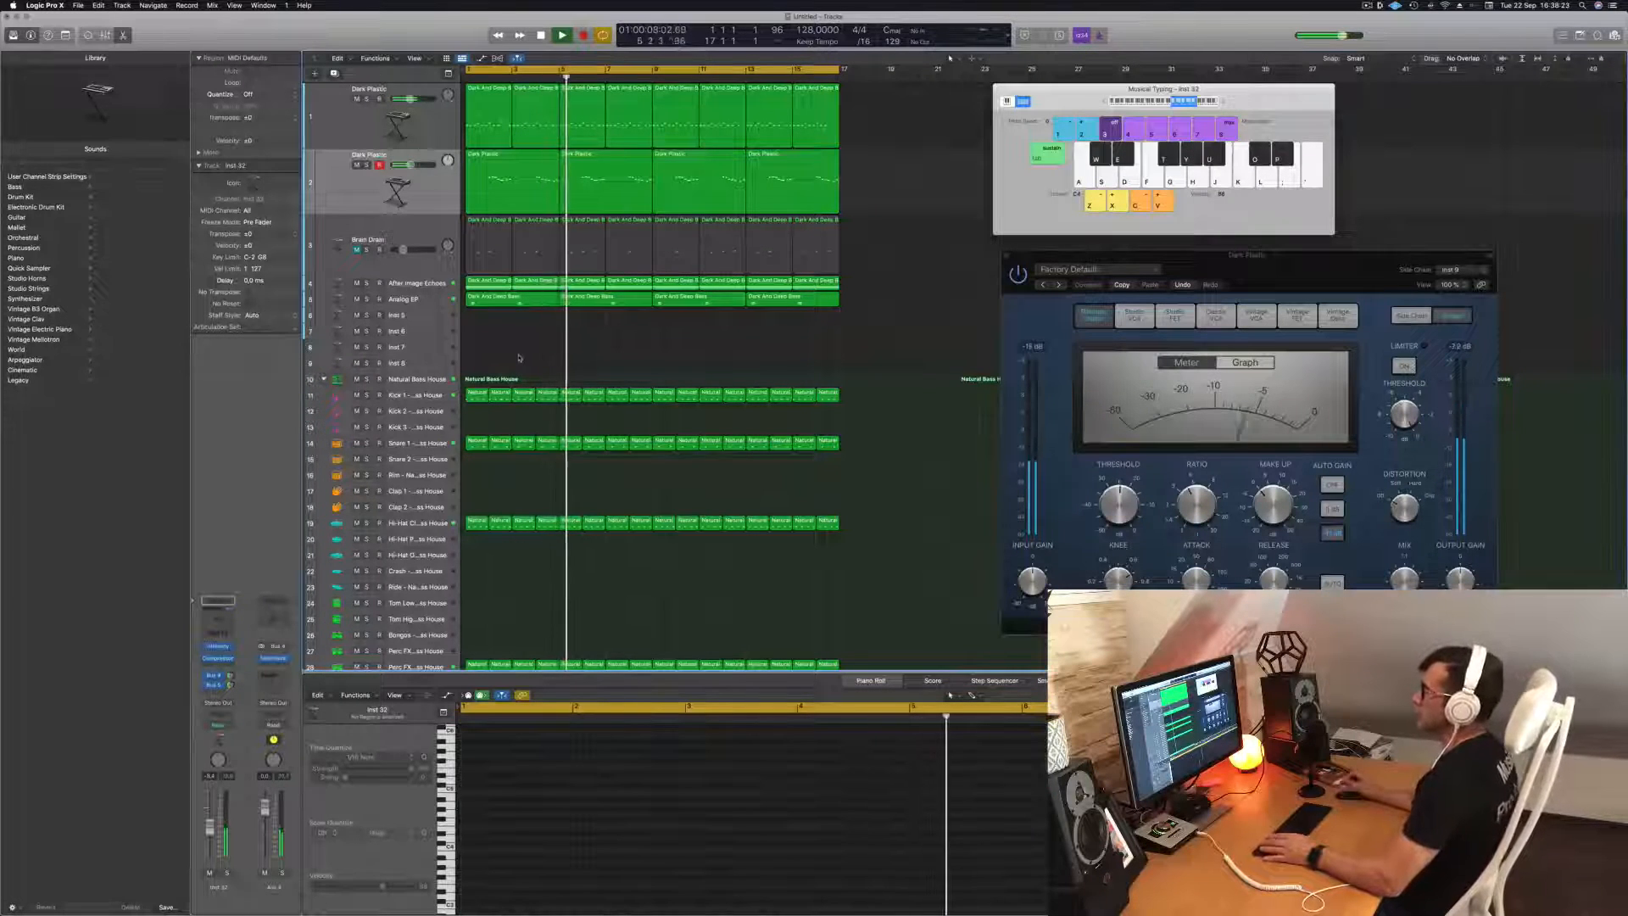
click(426, 316)
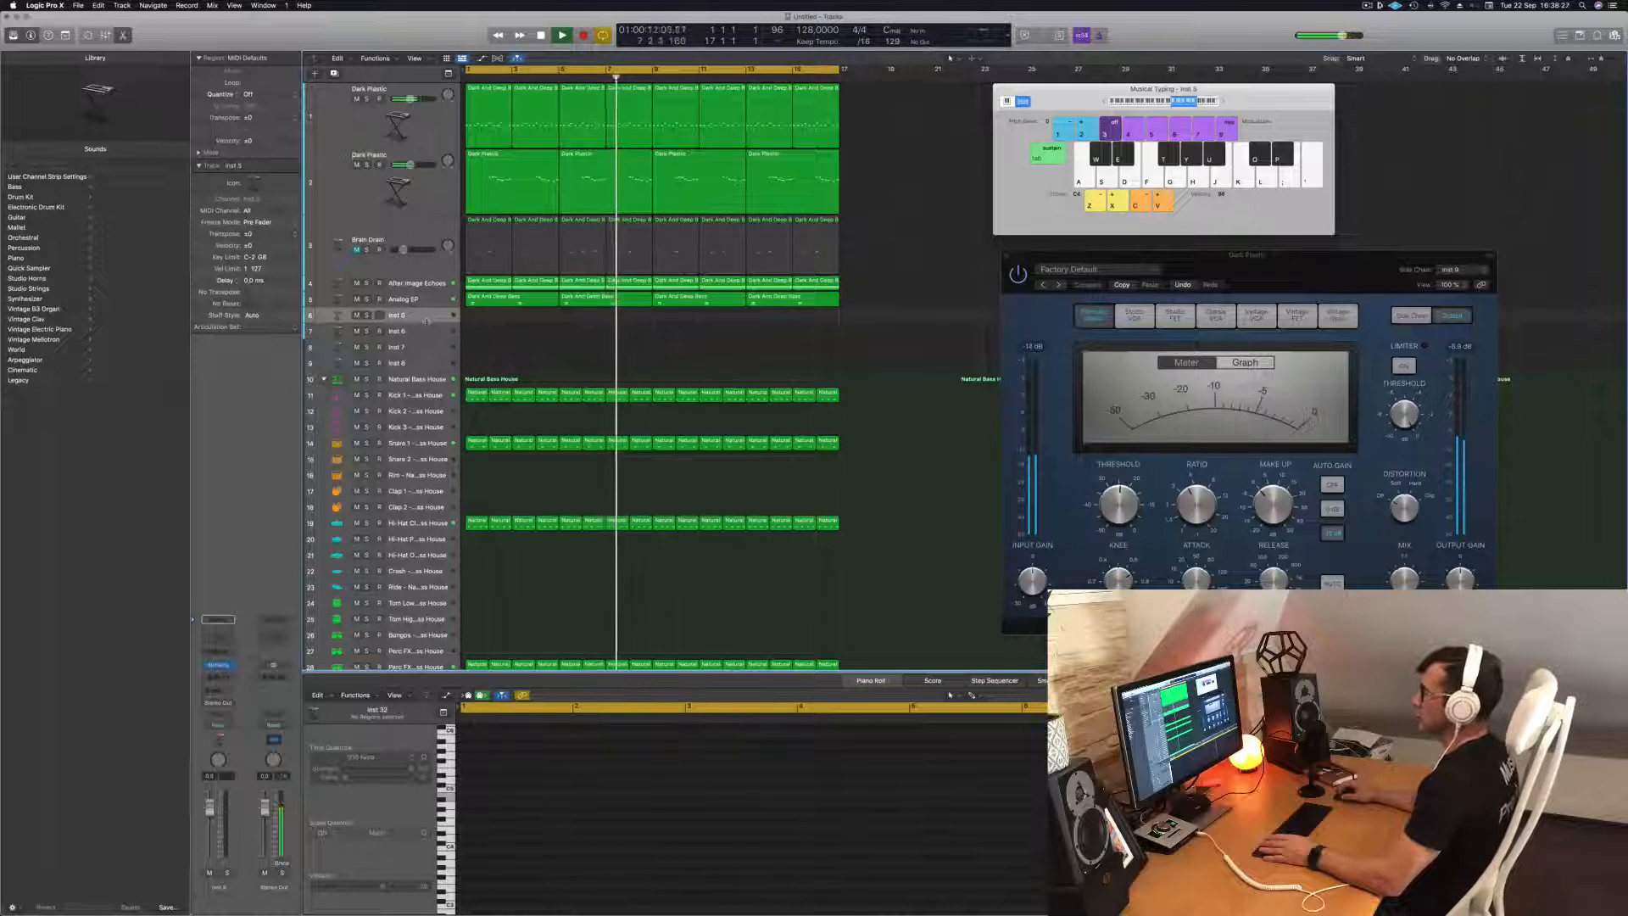
drag(427, 323, 426, 358)
key(Return)
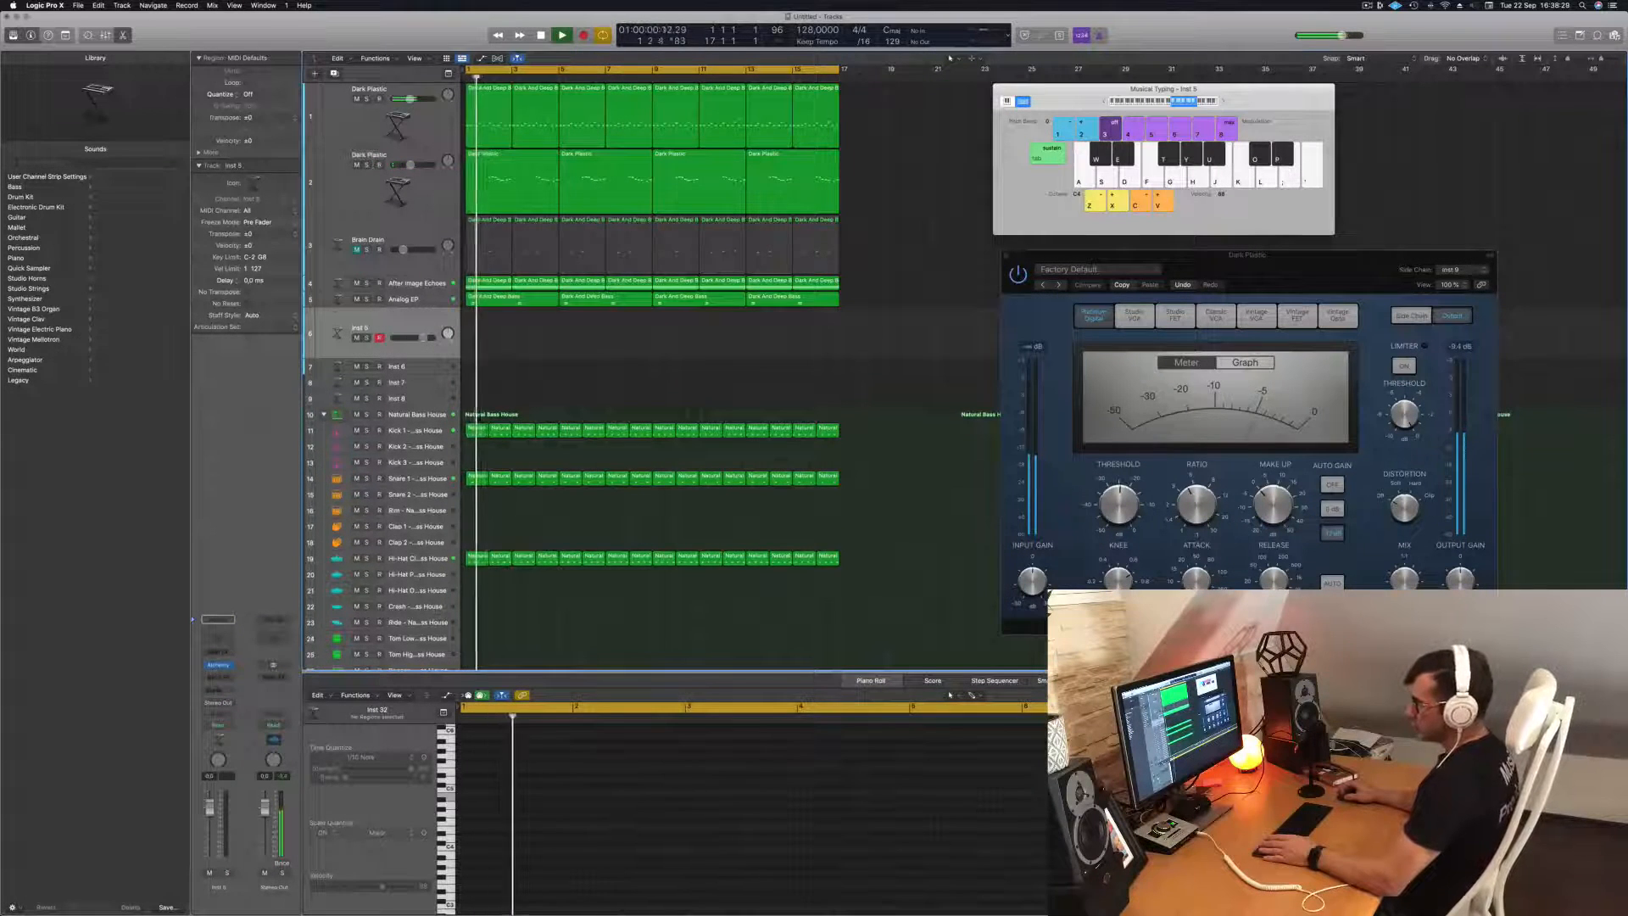
Load the Dub Bass preset from Alchemy's Bass category on the Inst 5 track, and lower the musical typing keyboard's octave.
click(218, 665)
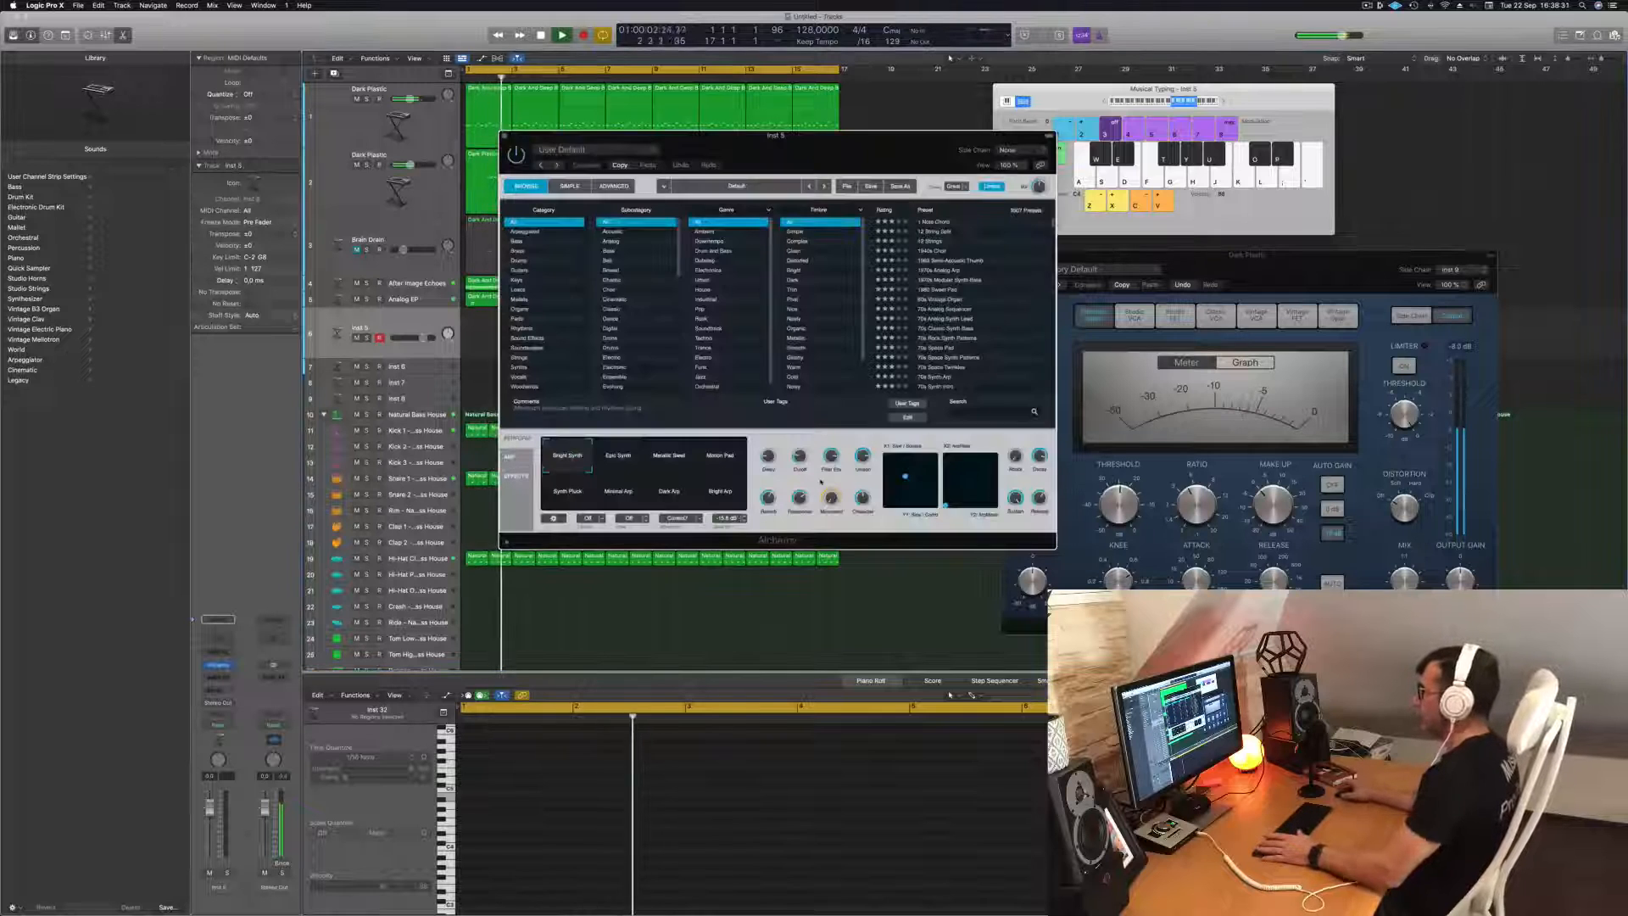
drag(929, 157, 970, 174)
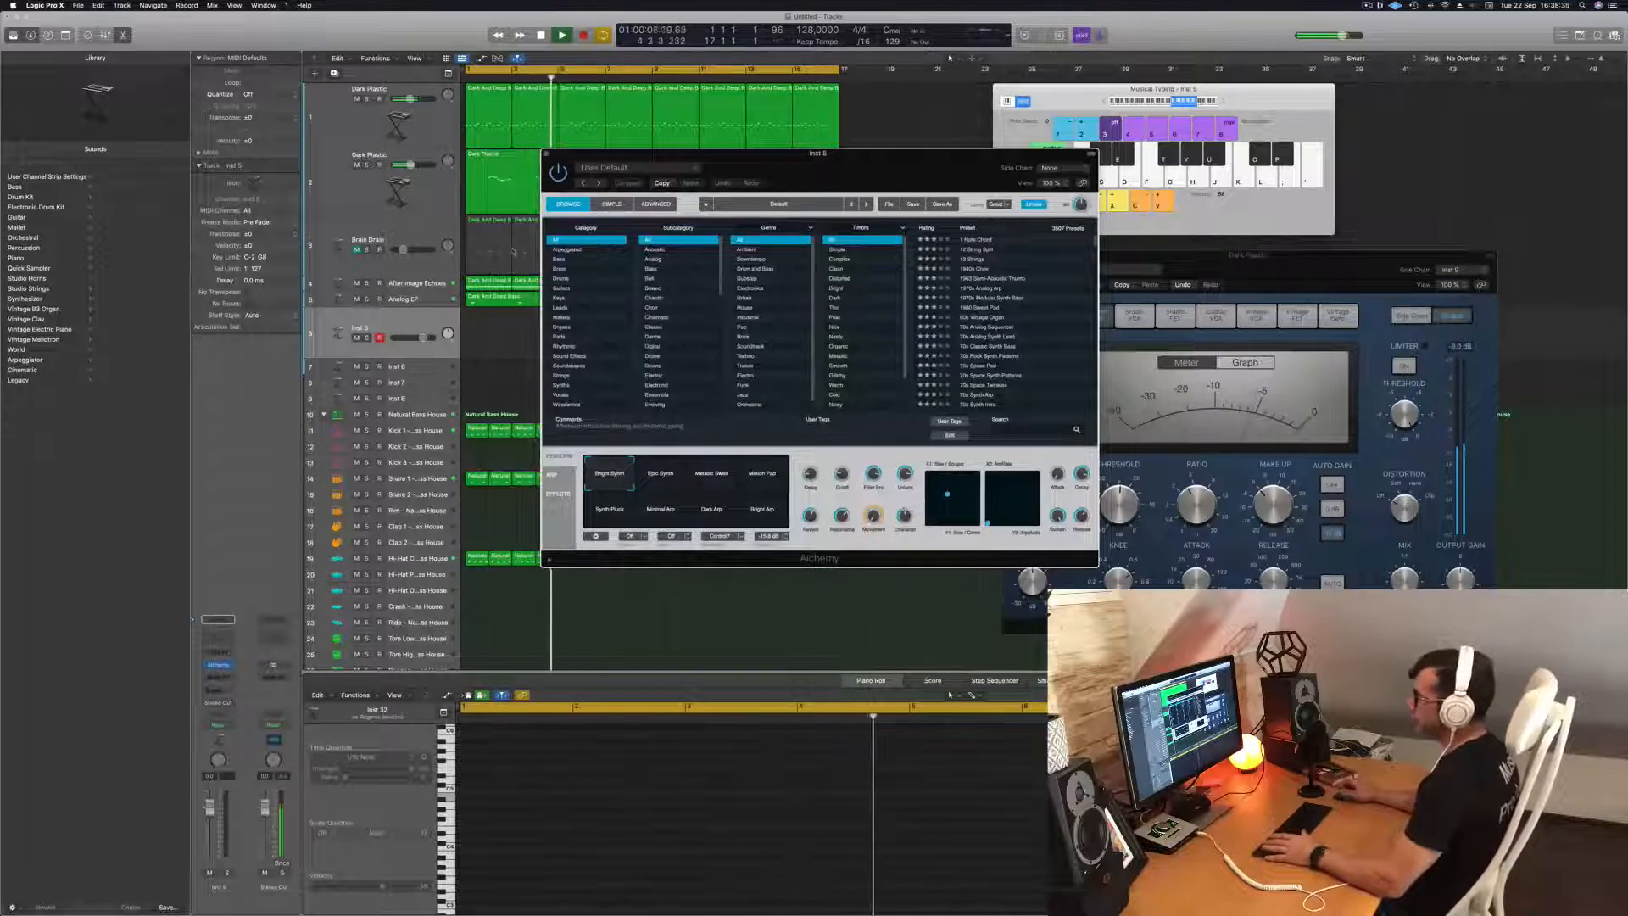
click(559, 261)
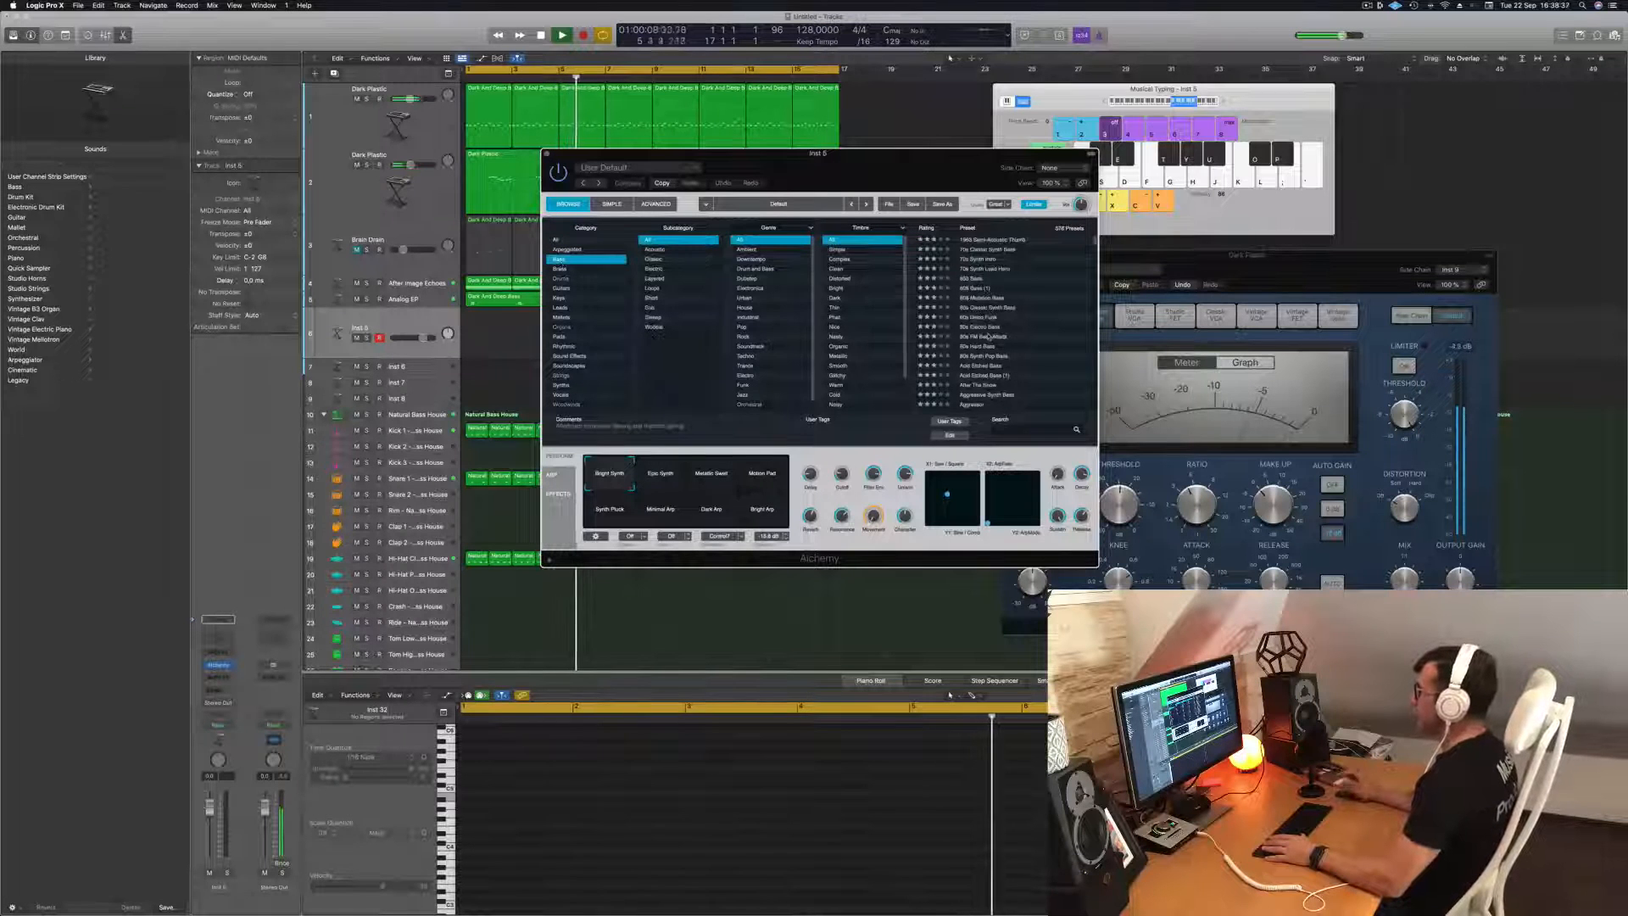
scroll(1033, 355, down, 10)
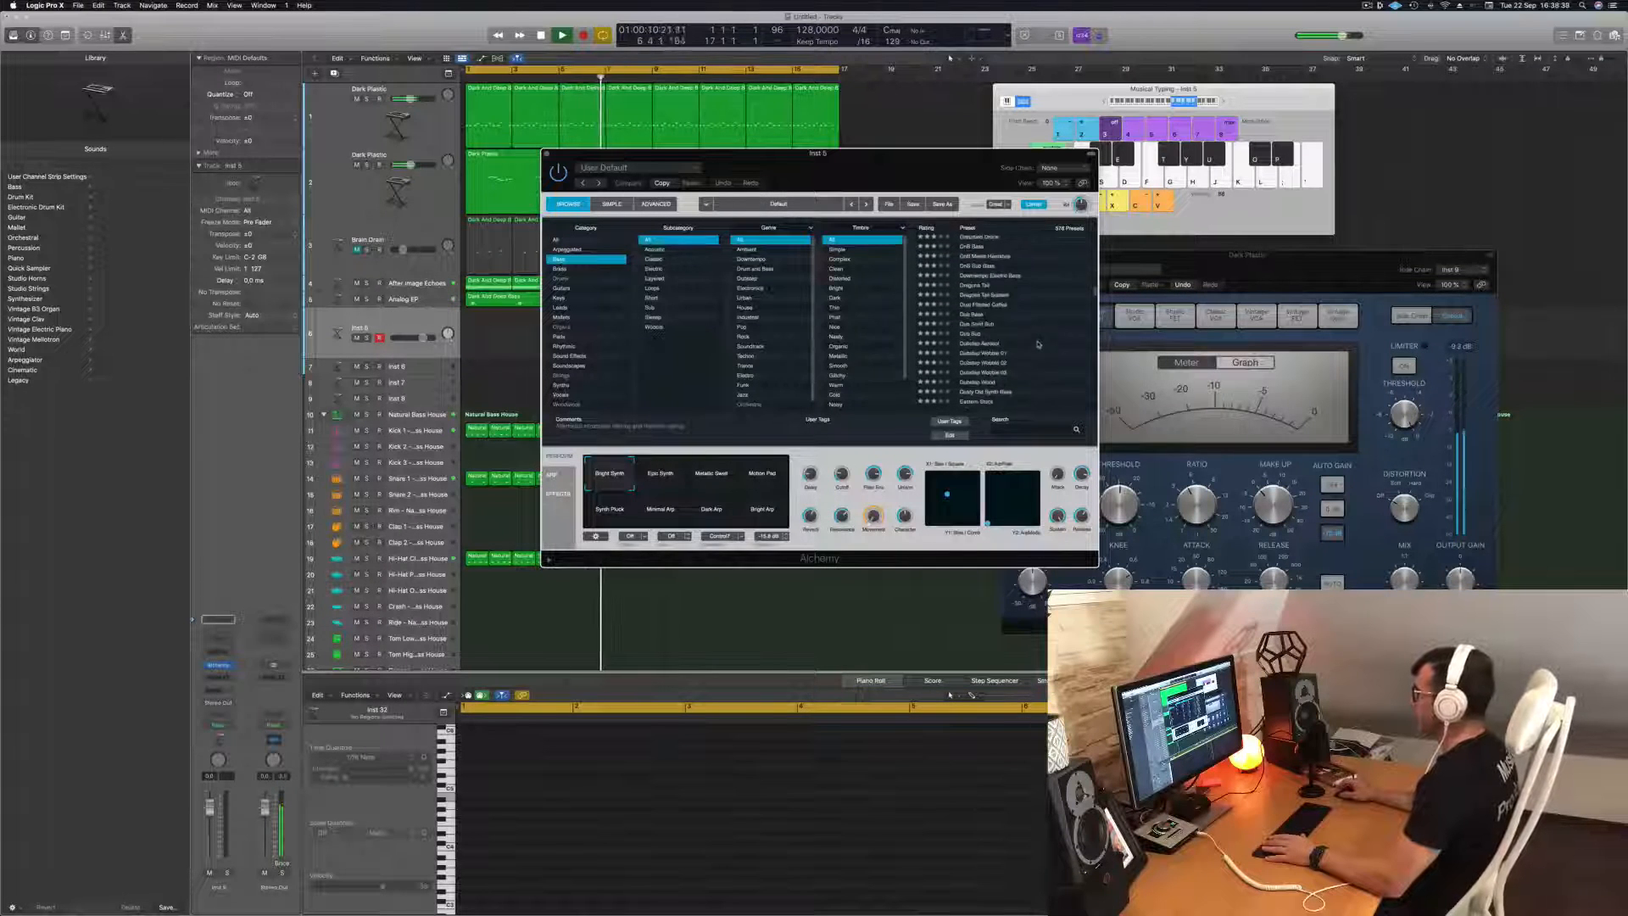
click(974, 316)
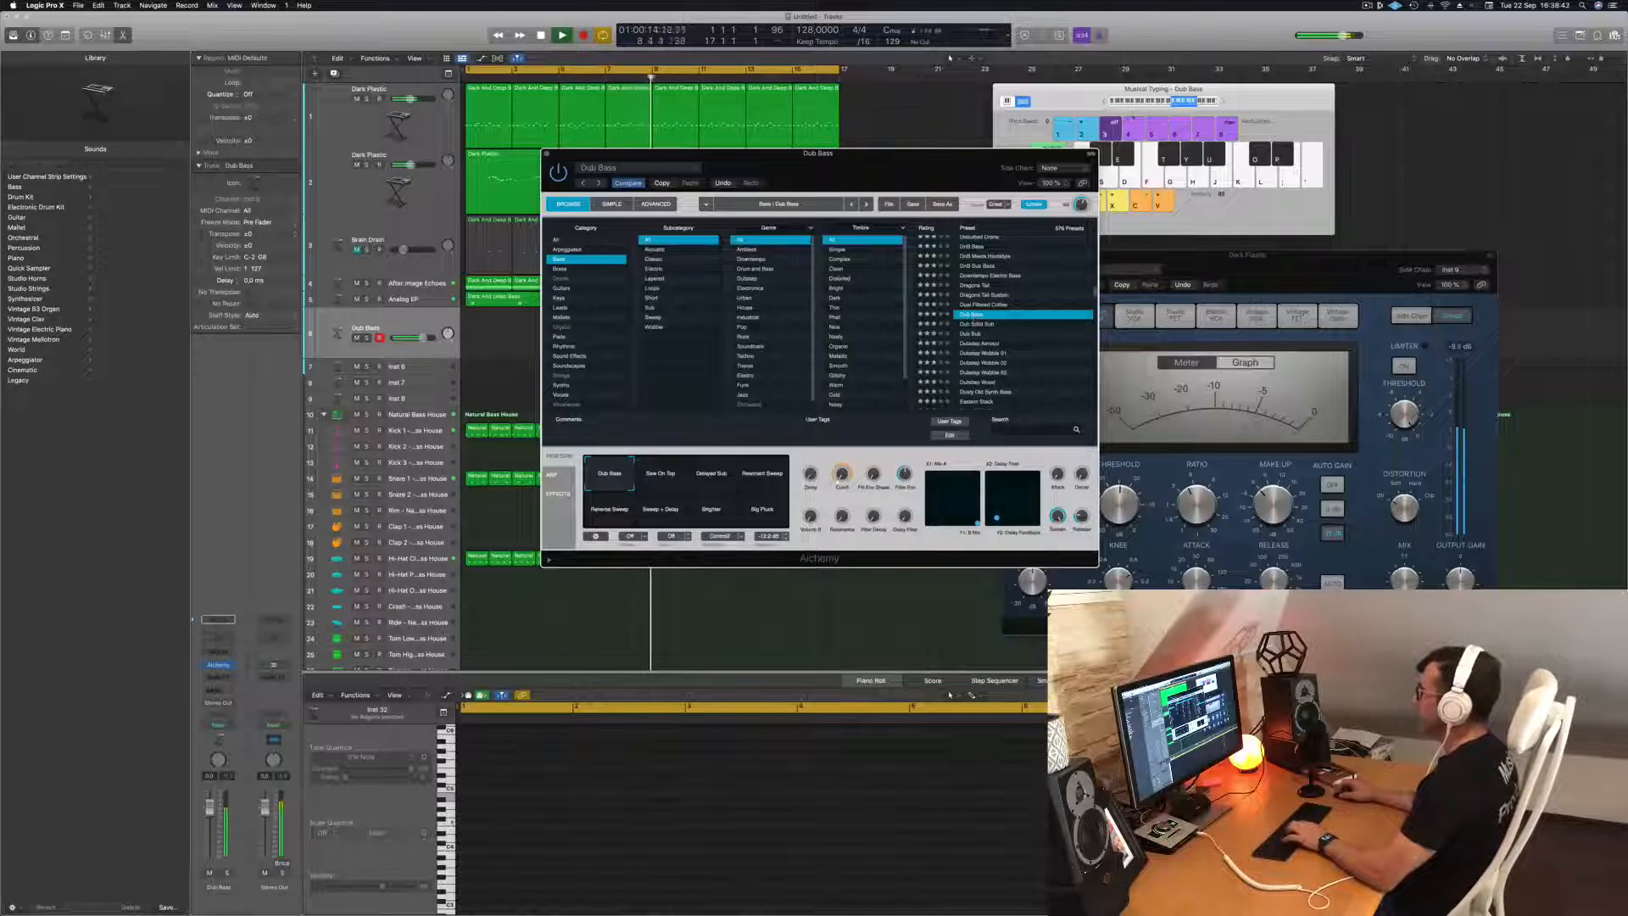
click(1106, 102)
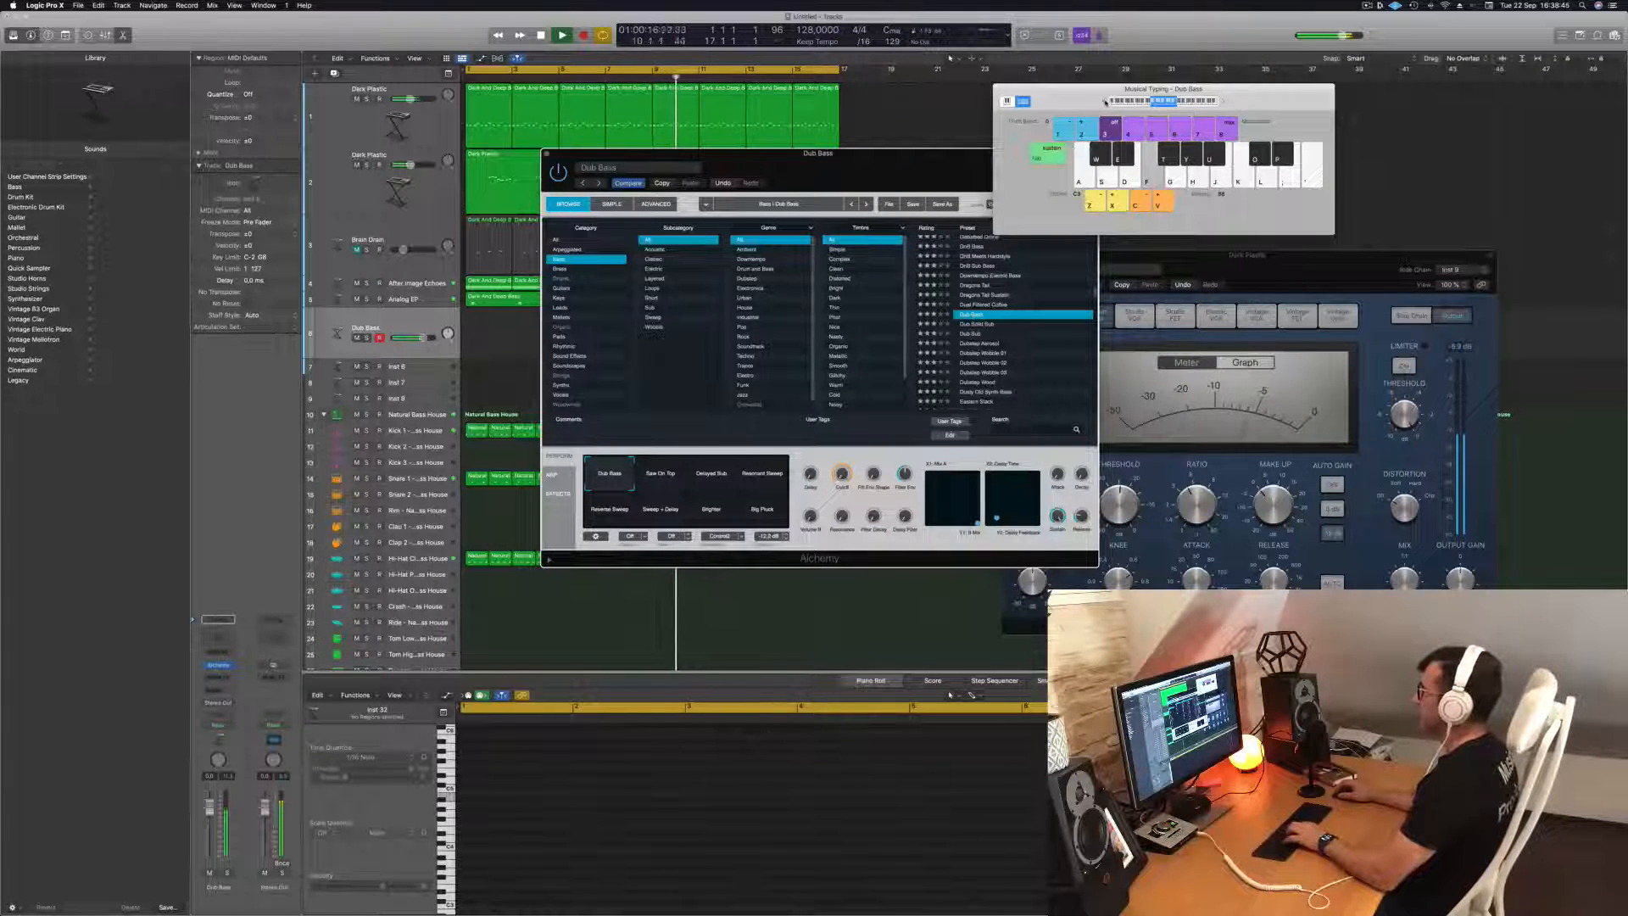
drag(868, 175, 972, 276)
key(space)
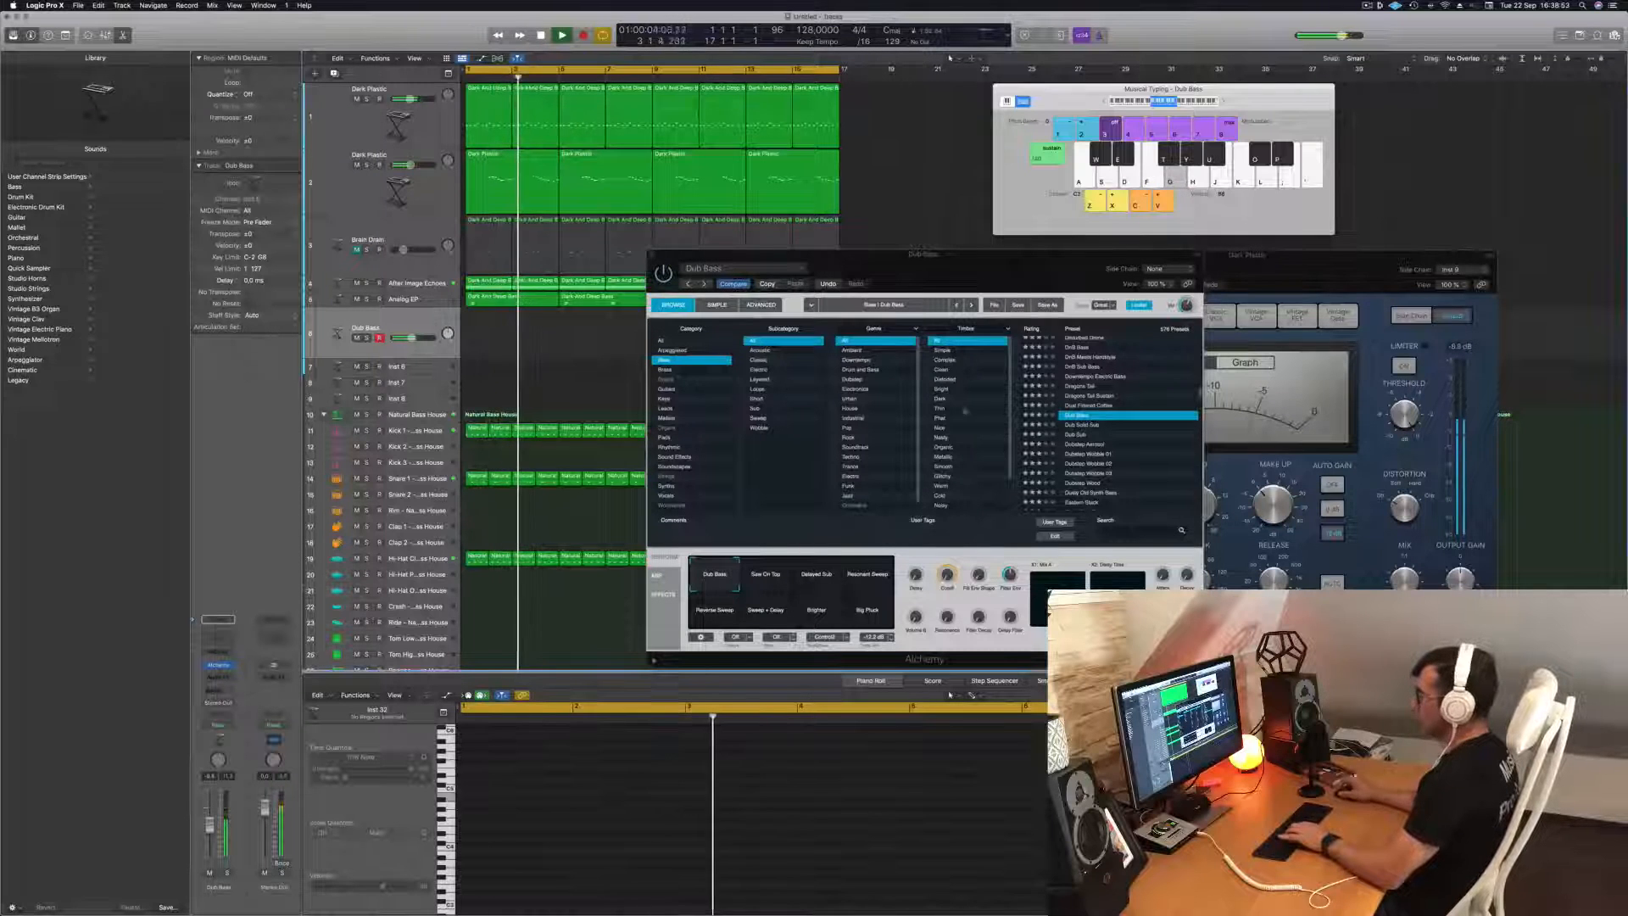
Insert a stereo Compressor on the Dub Bass track, side-chained to Kick 1 - Natural Bass House, and move its window aside.
click(229, 677)
mouse_move(272, 704)
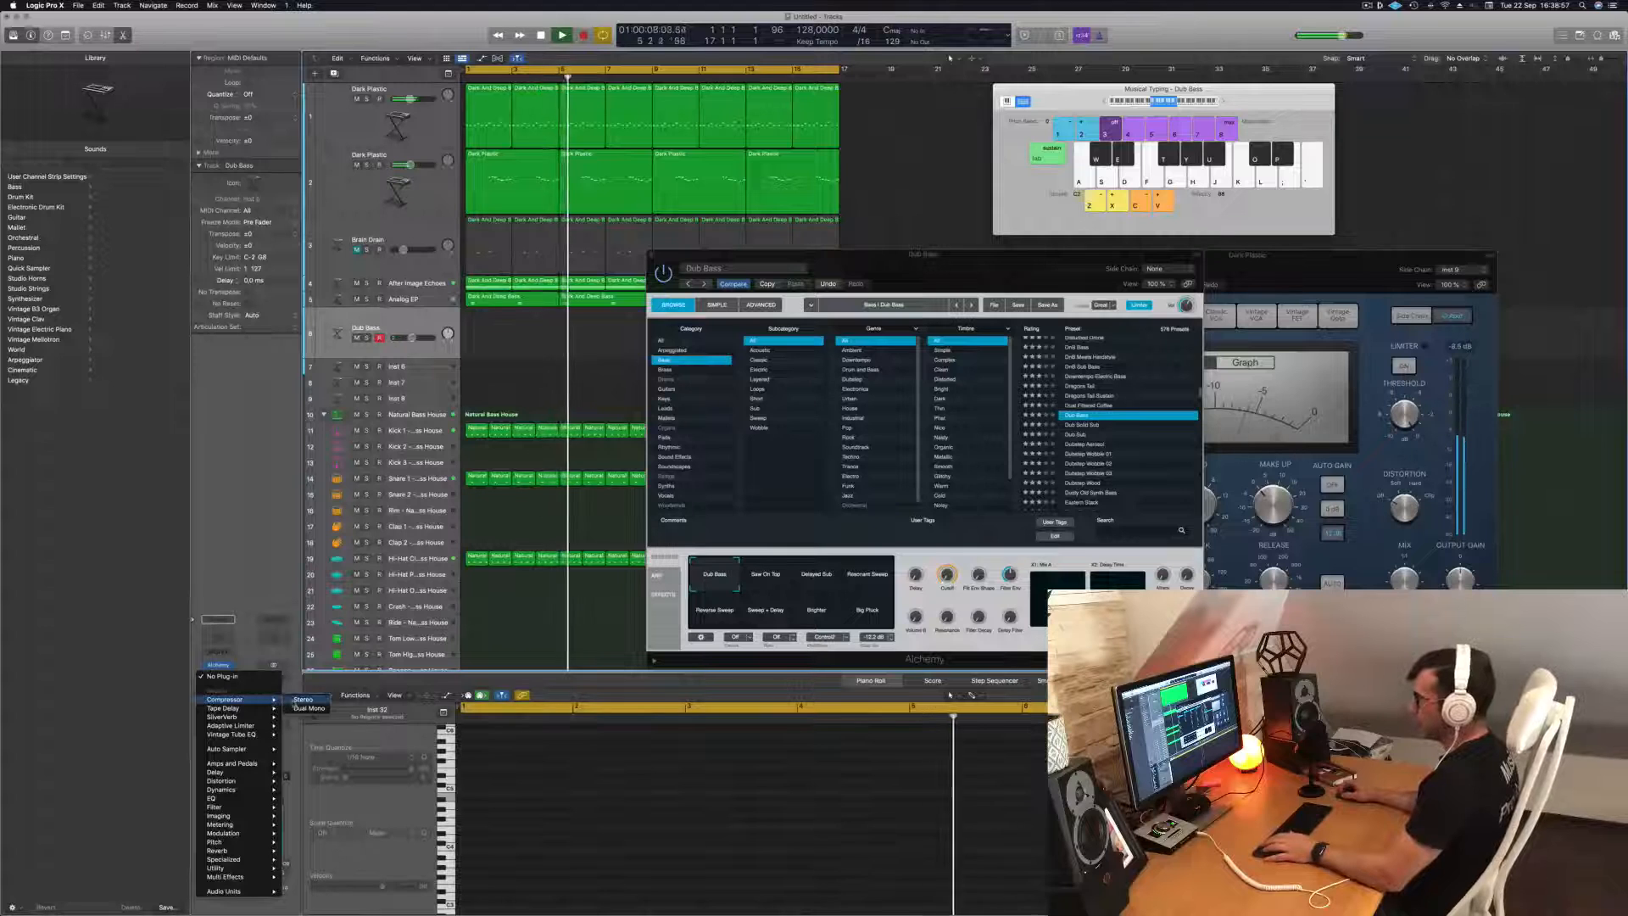
click(303, 700)
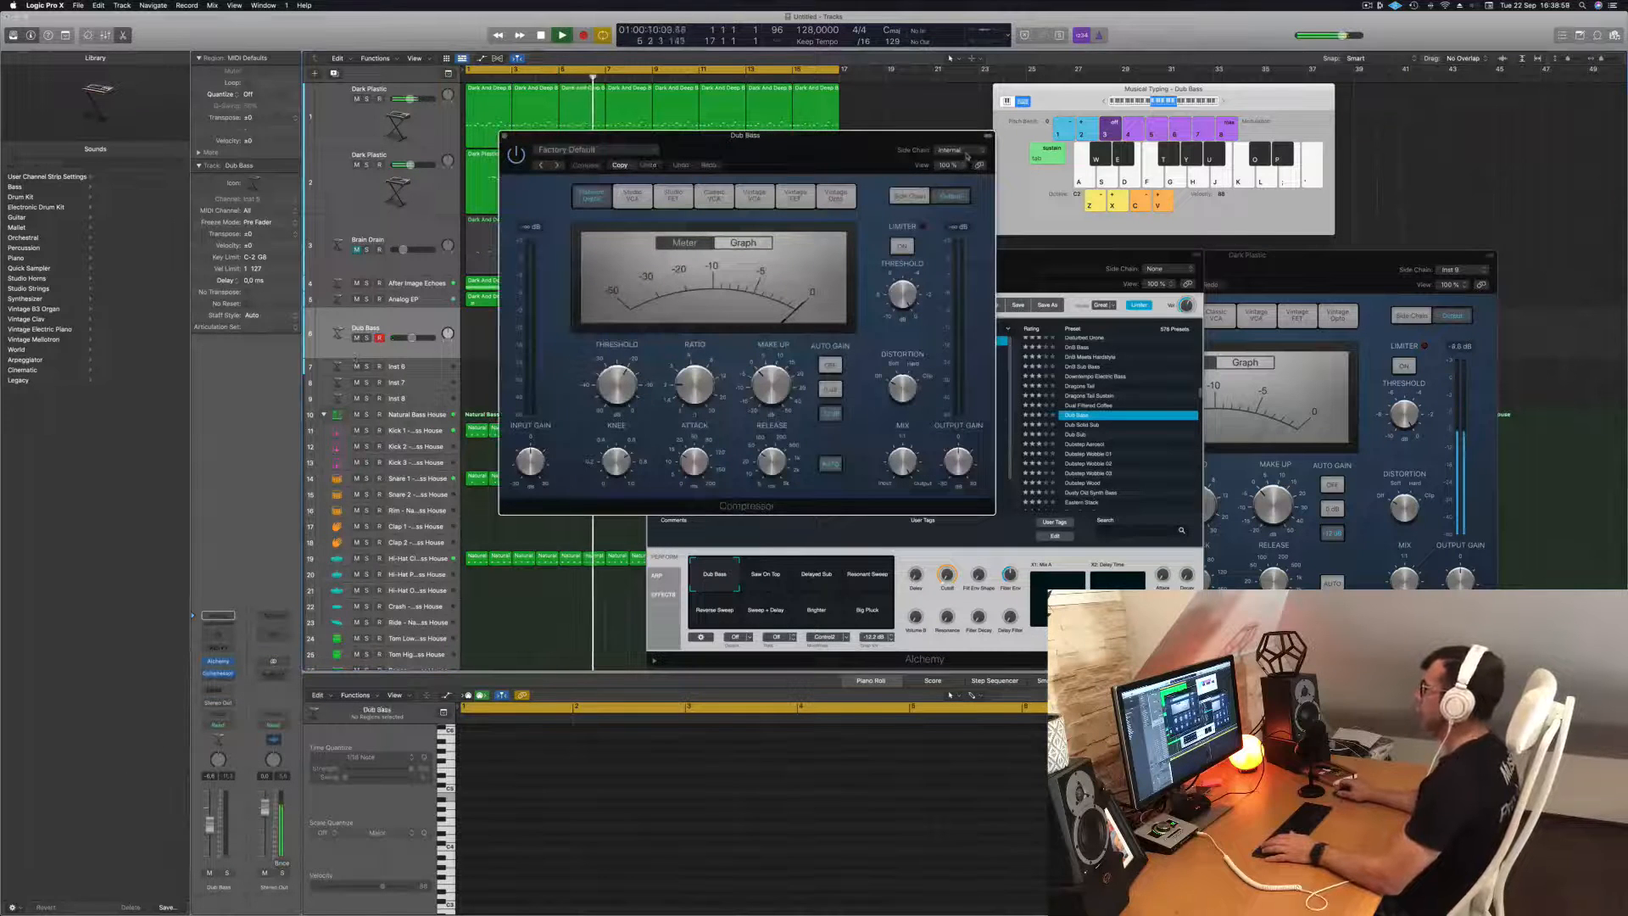
mouse_move(955, 175)
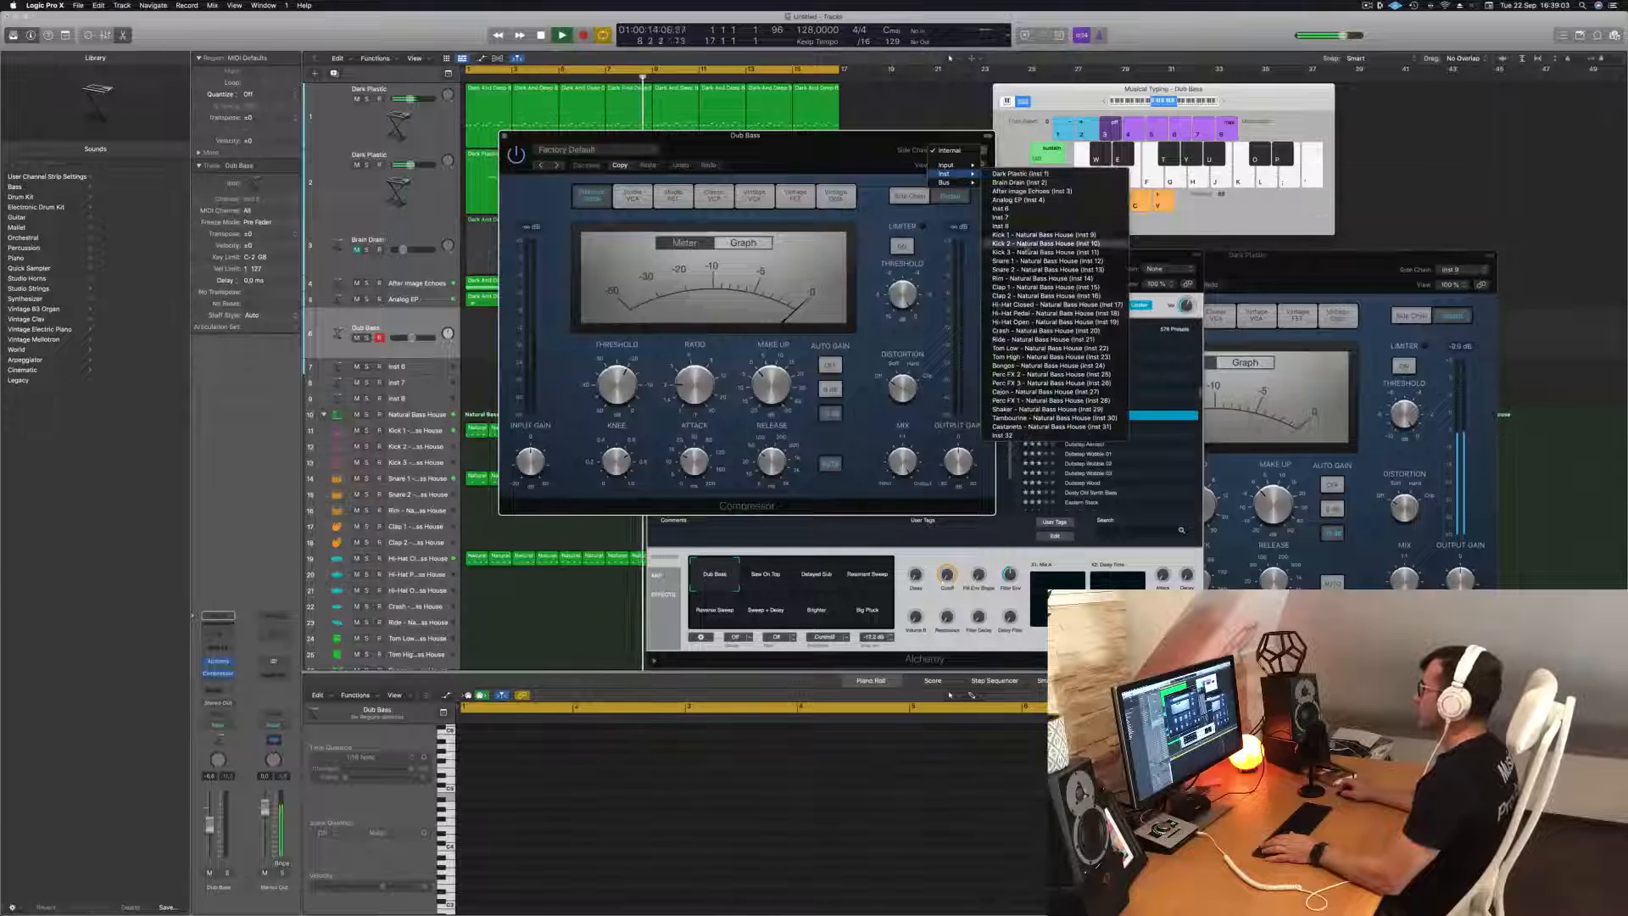
click(1051, 235)
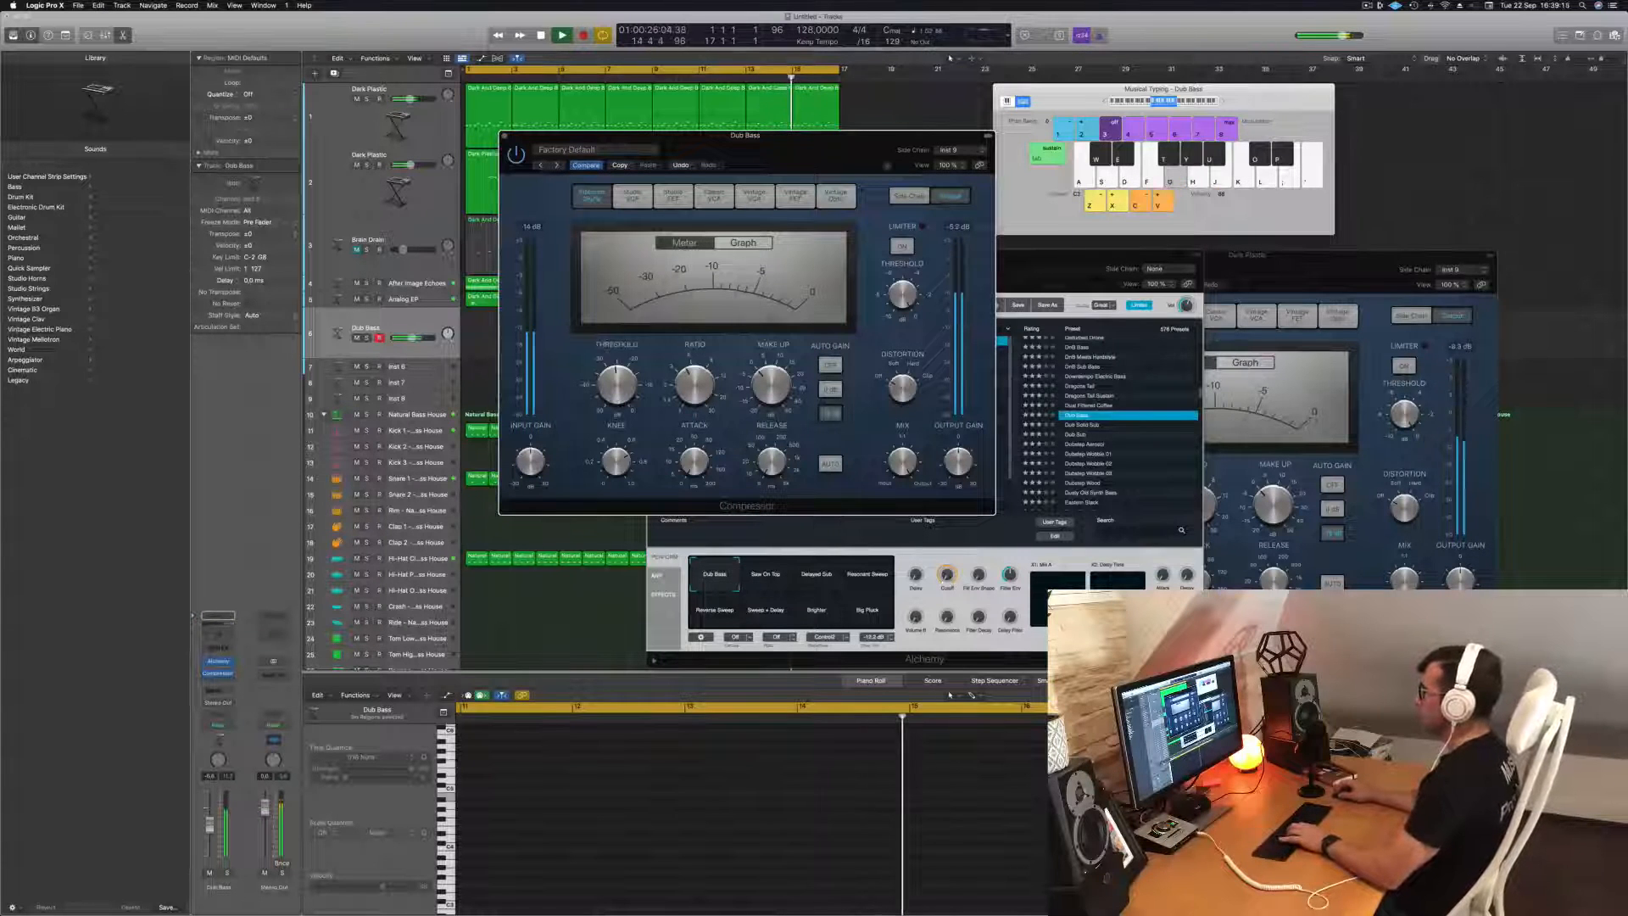
drag(746, 136, 1444, 268)
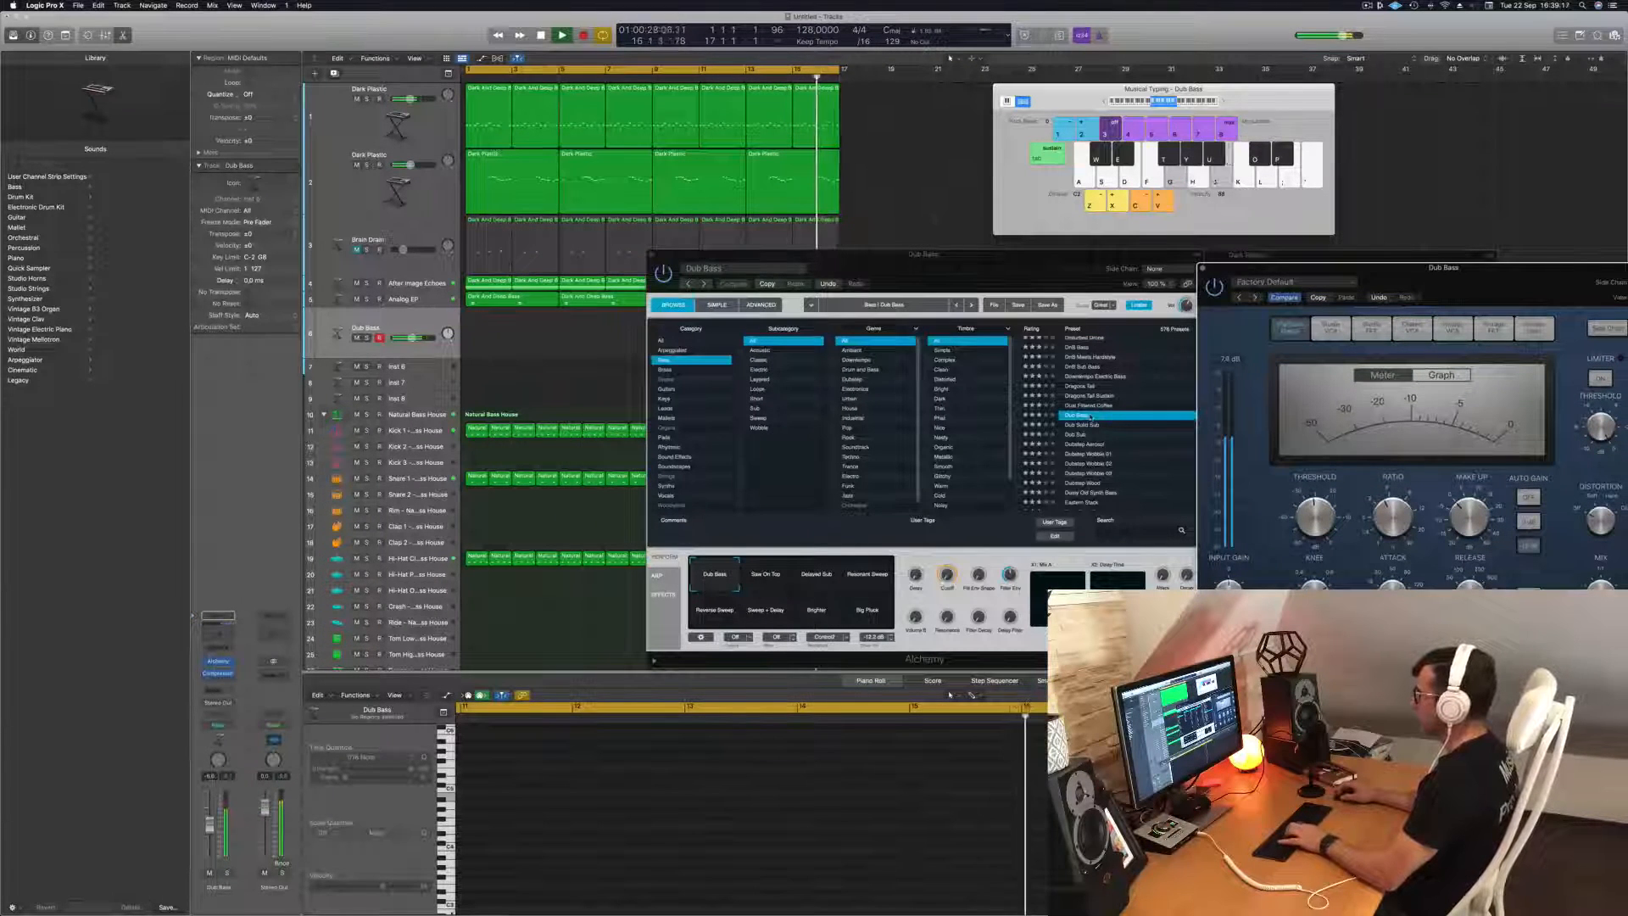
Audition the bass presets Dubstep Wobble 02, Edgy Synth Bass, Echo Rack Bass, Europa Bass and Face Plant over the playing track.
scroll(1091, 418, down, 2)
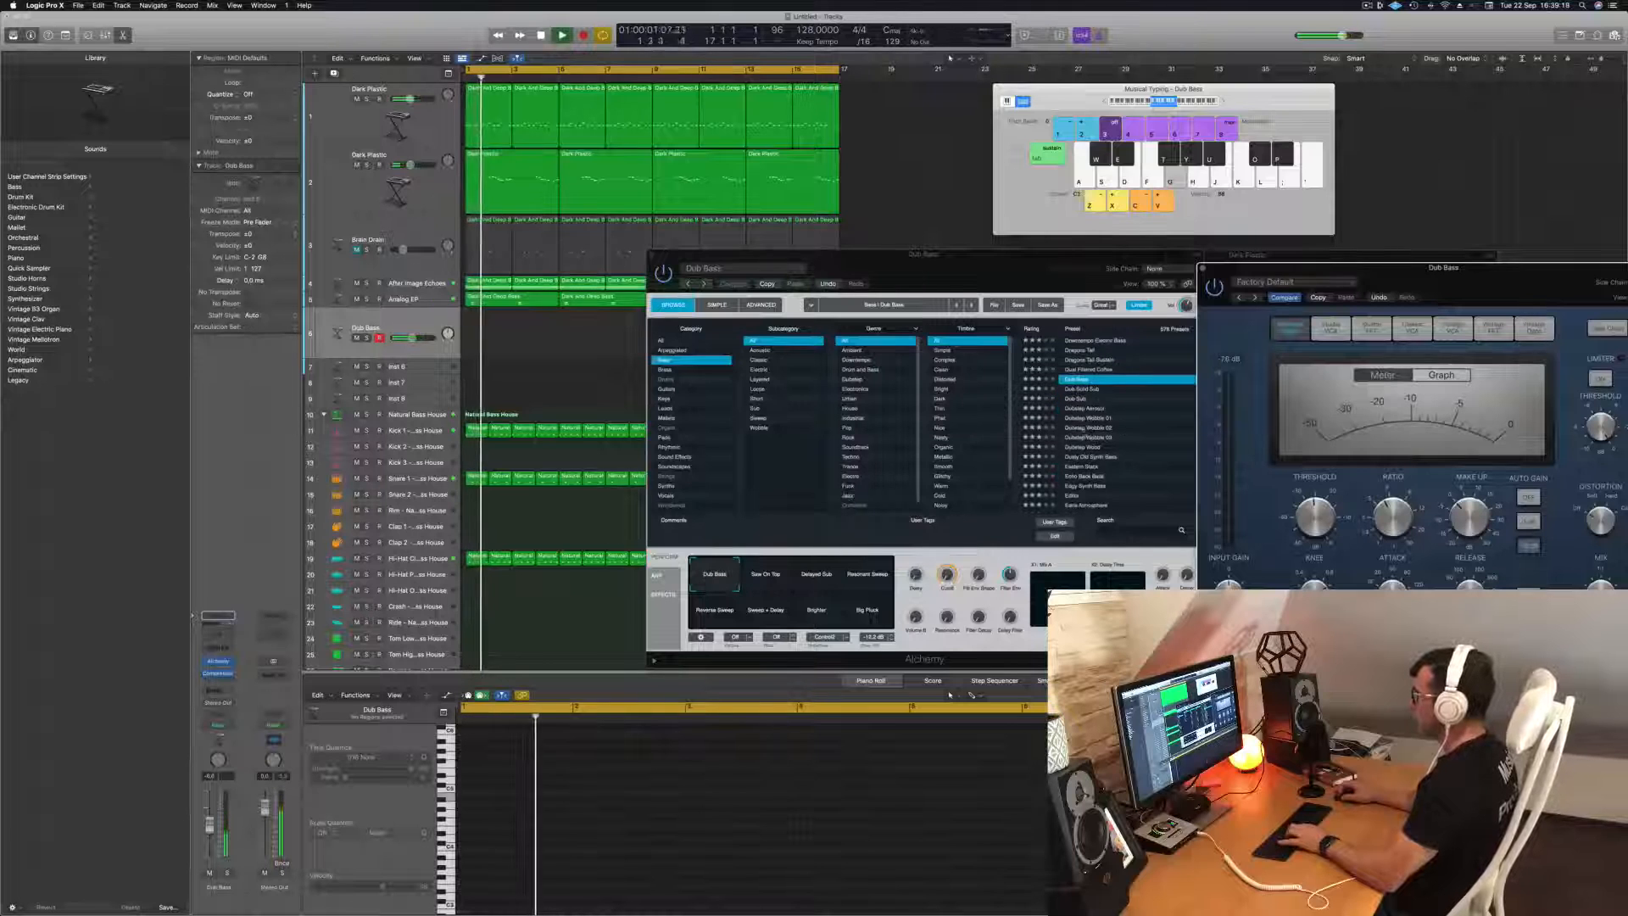
click(1088, 429)
scroll(1091, 430, down, 2)
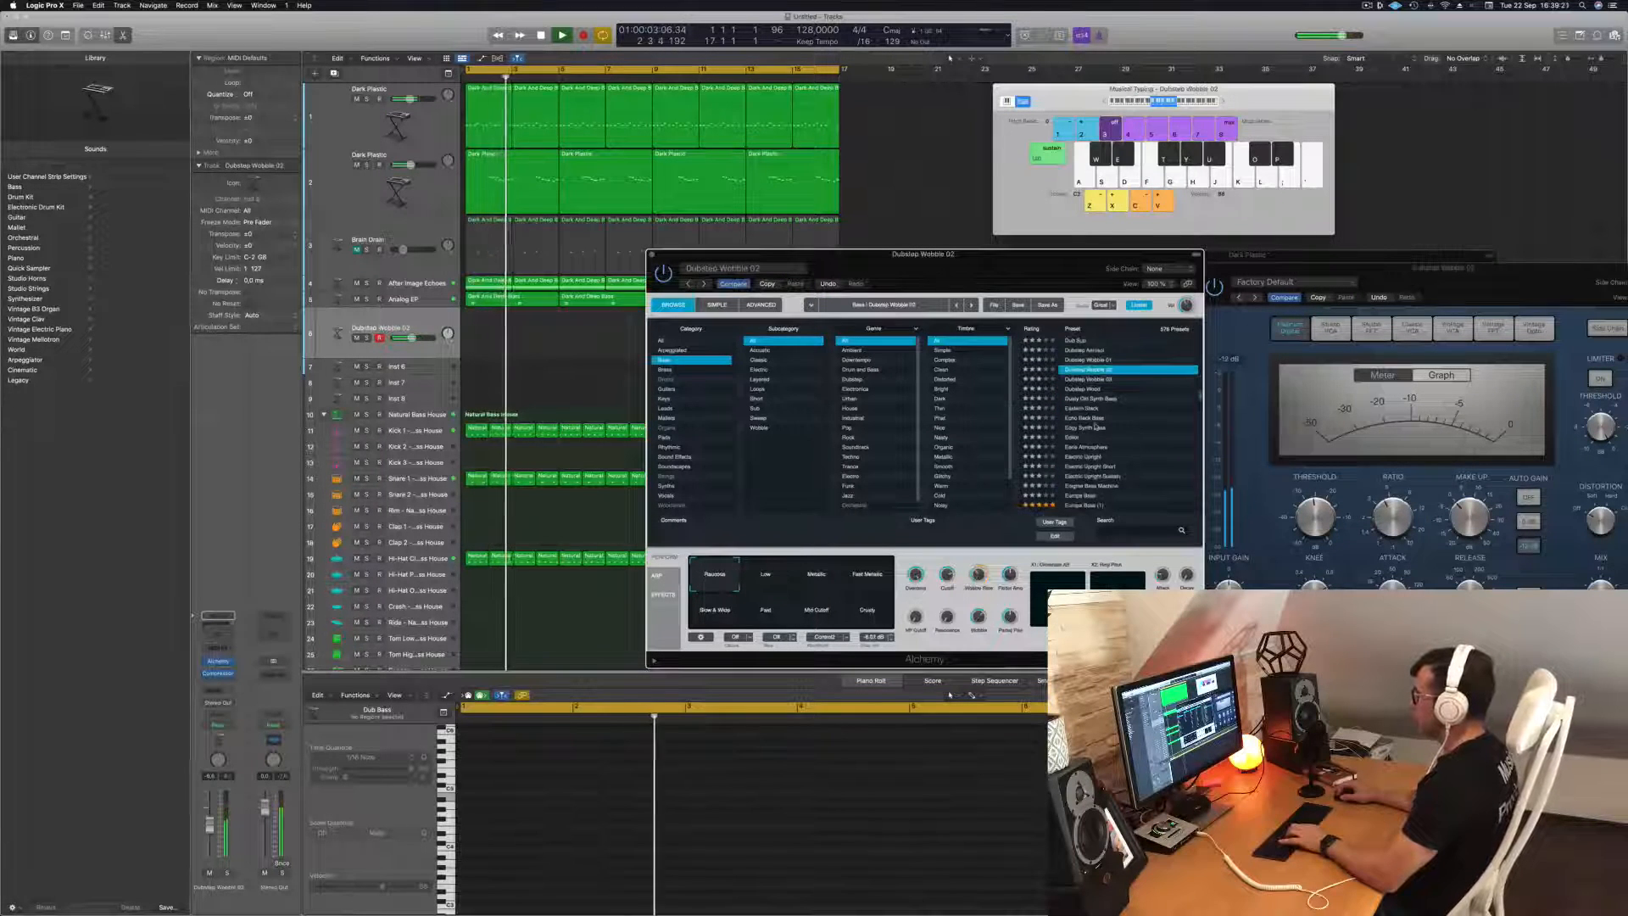
click(1094, 427)
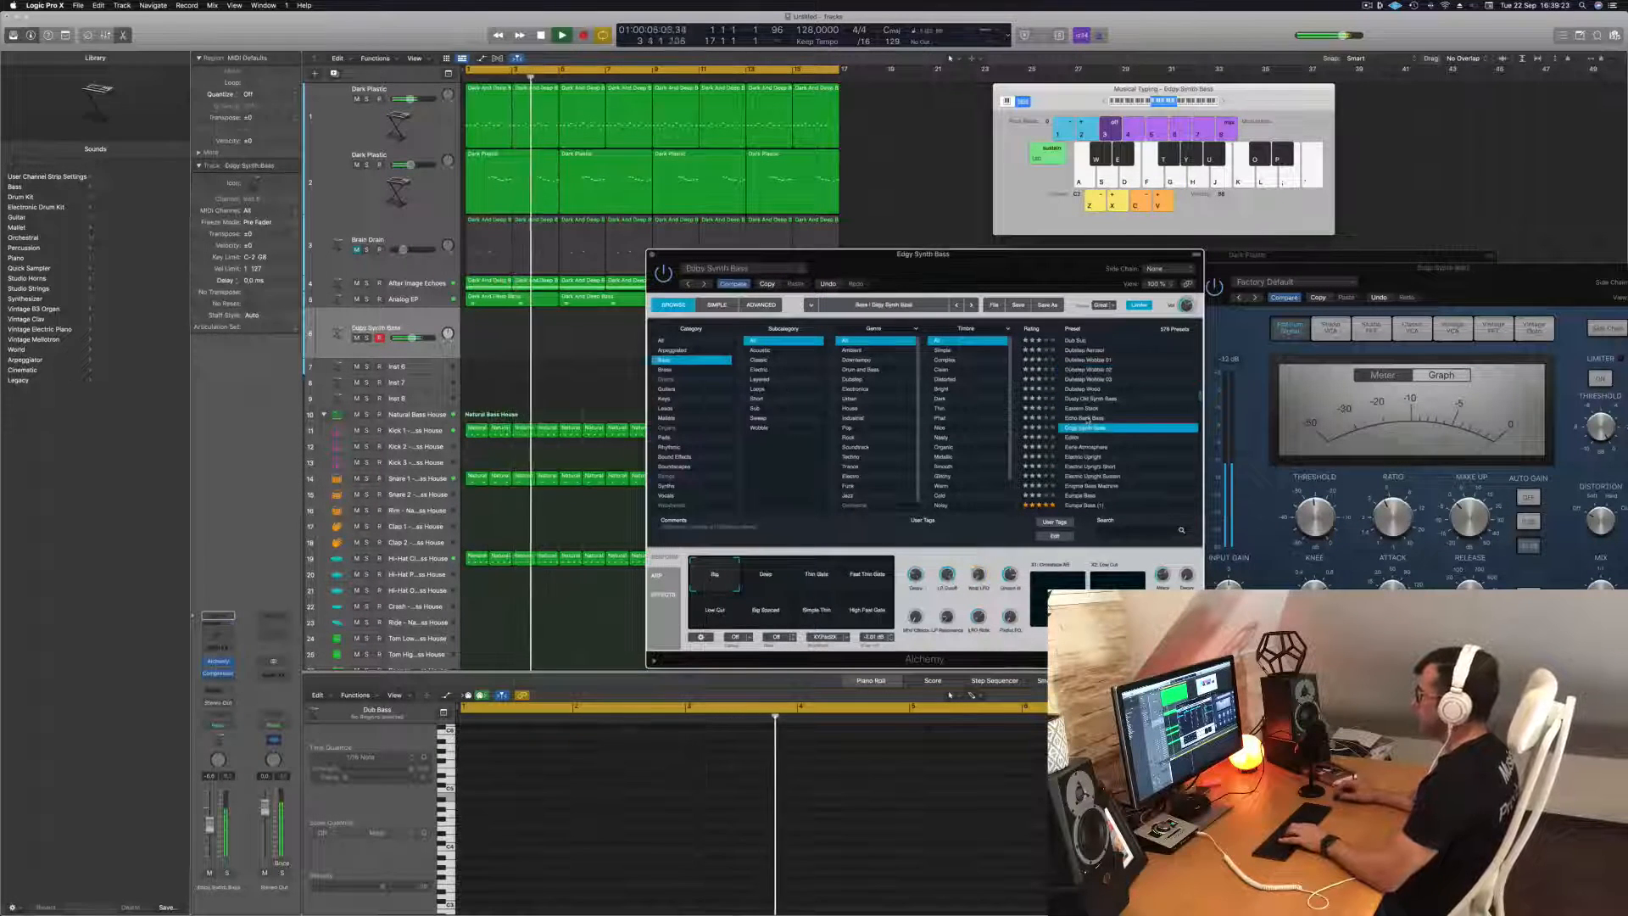
click(1086, 418)
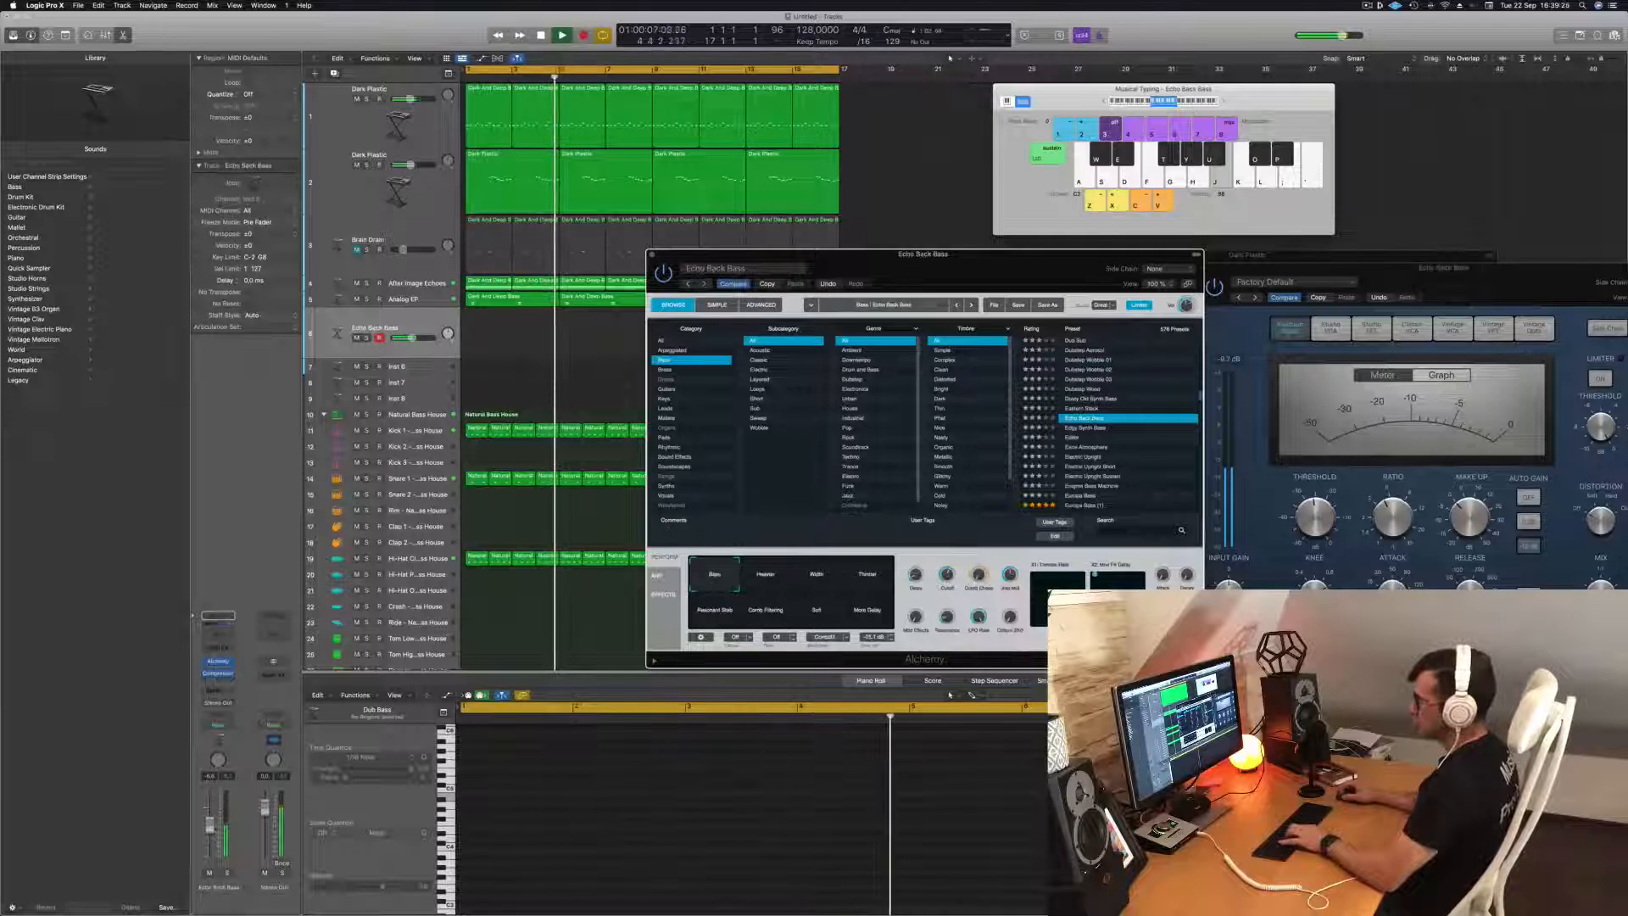
scroll(1084, 450, down, 2)
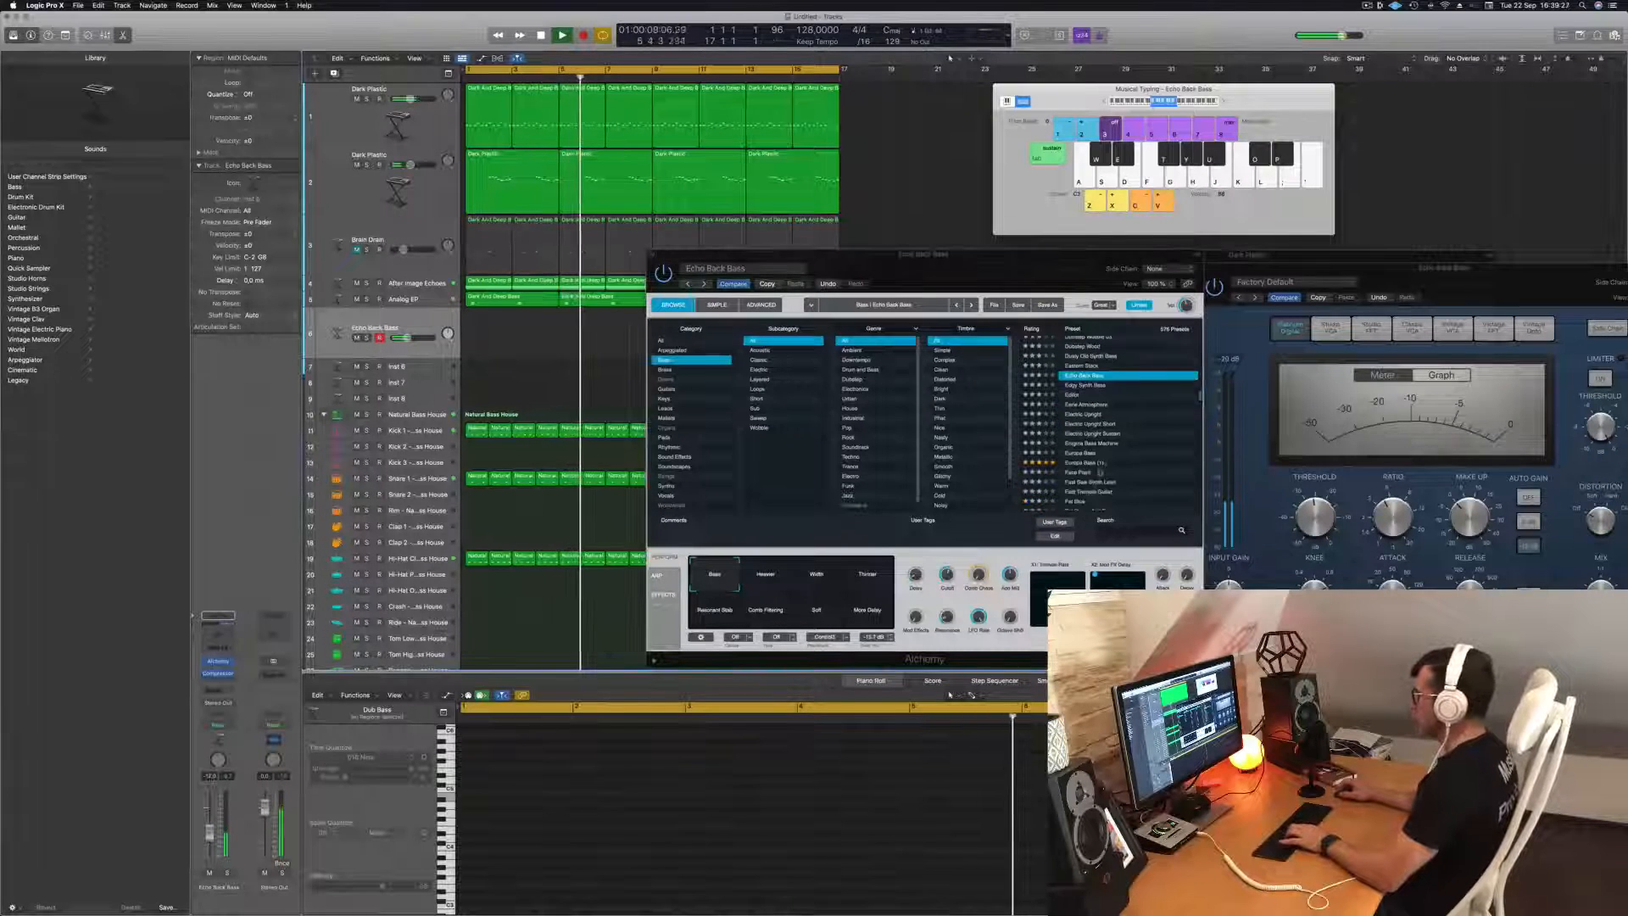
click(1082, 463)
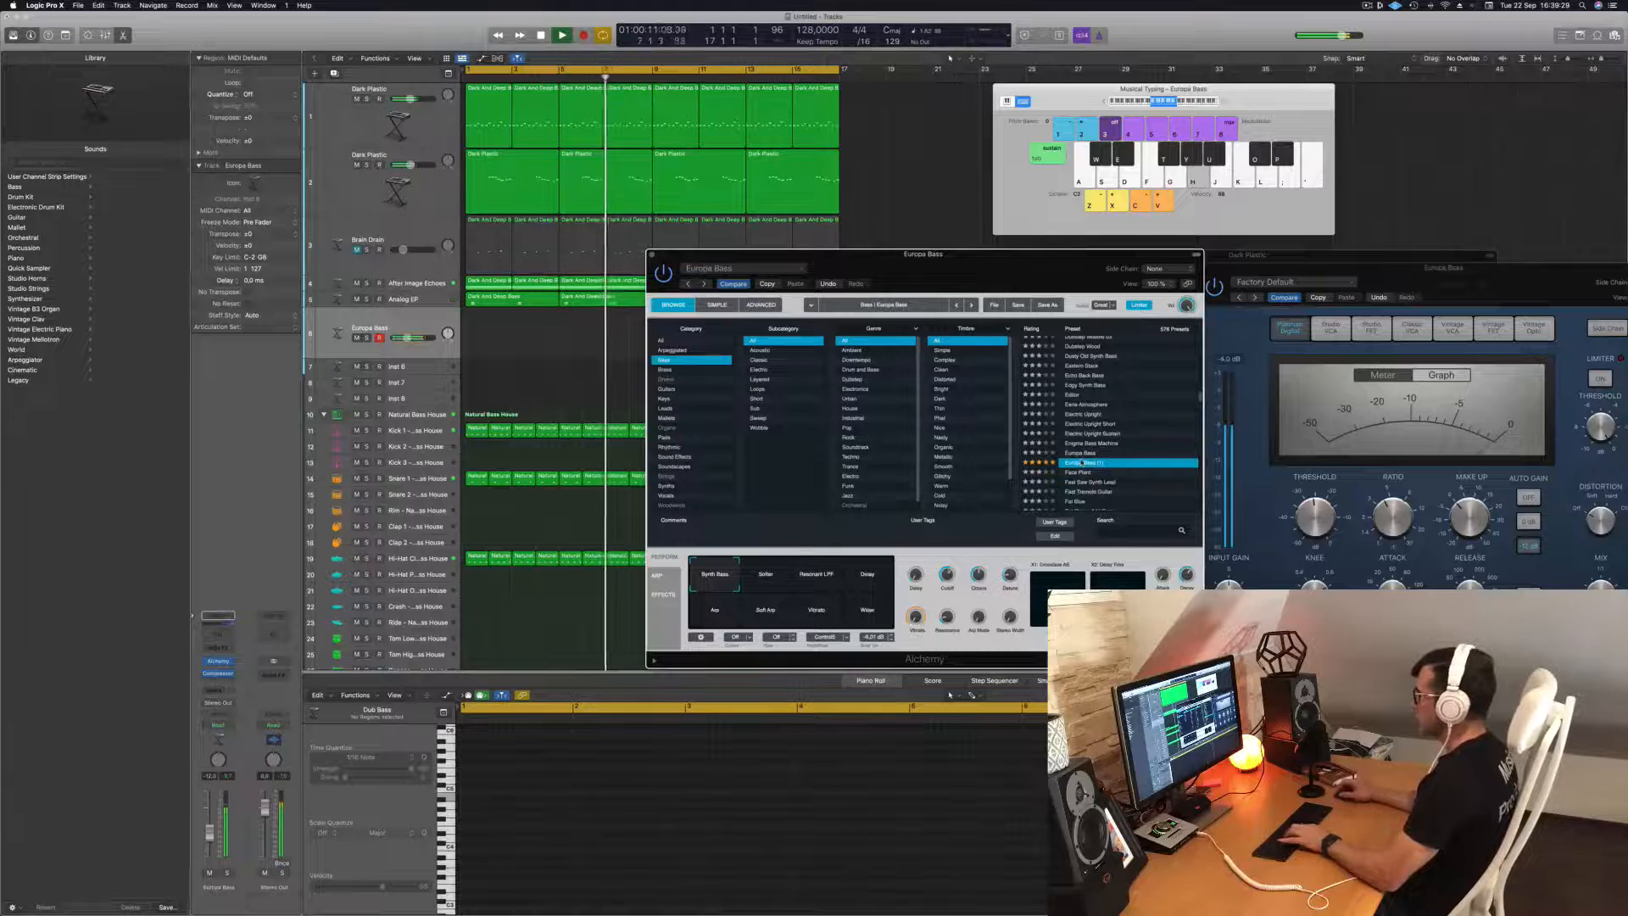
click(1075, 473)
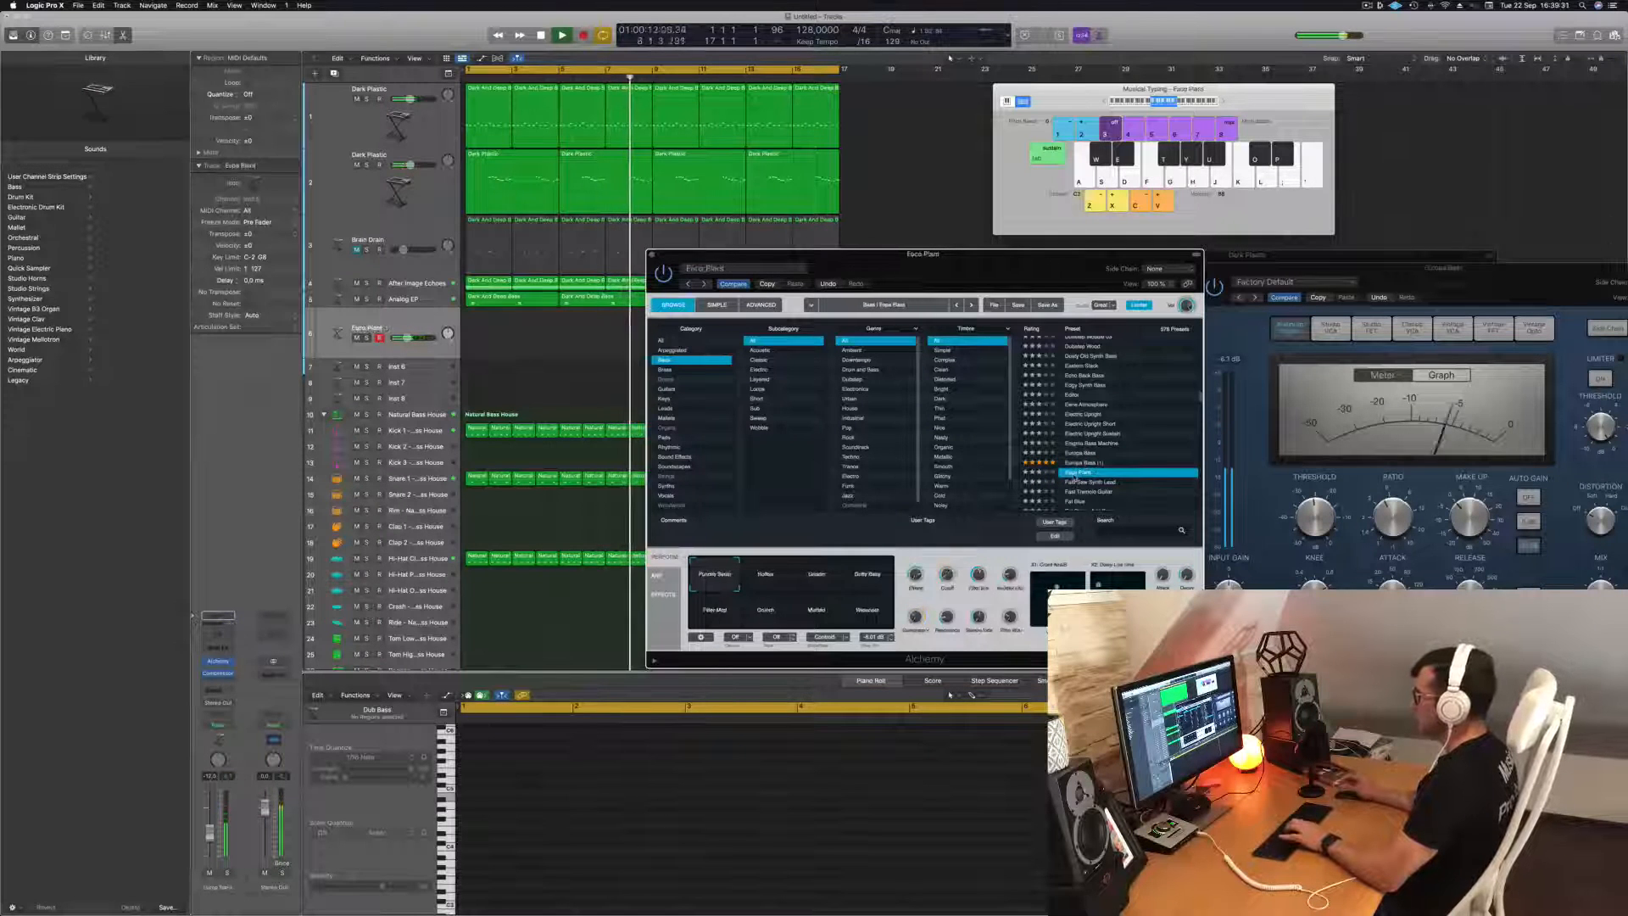
Try the Fat Blue and Deep Thump Bass presets, and load Deep Synth Bass on the new bass track.
scroll(1140, 438, down, 2)
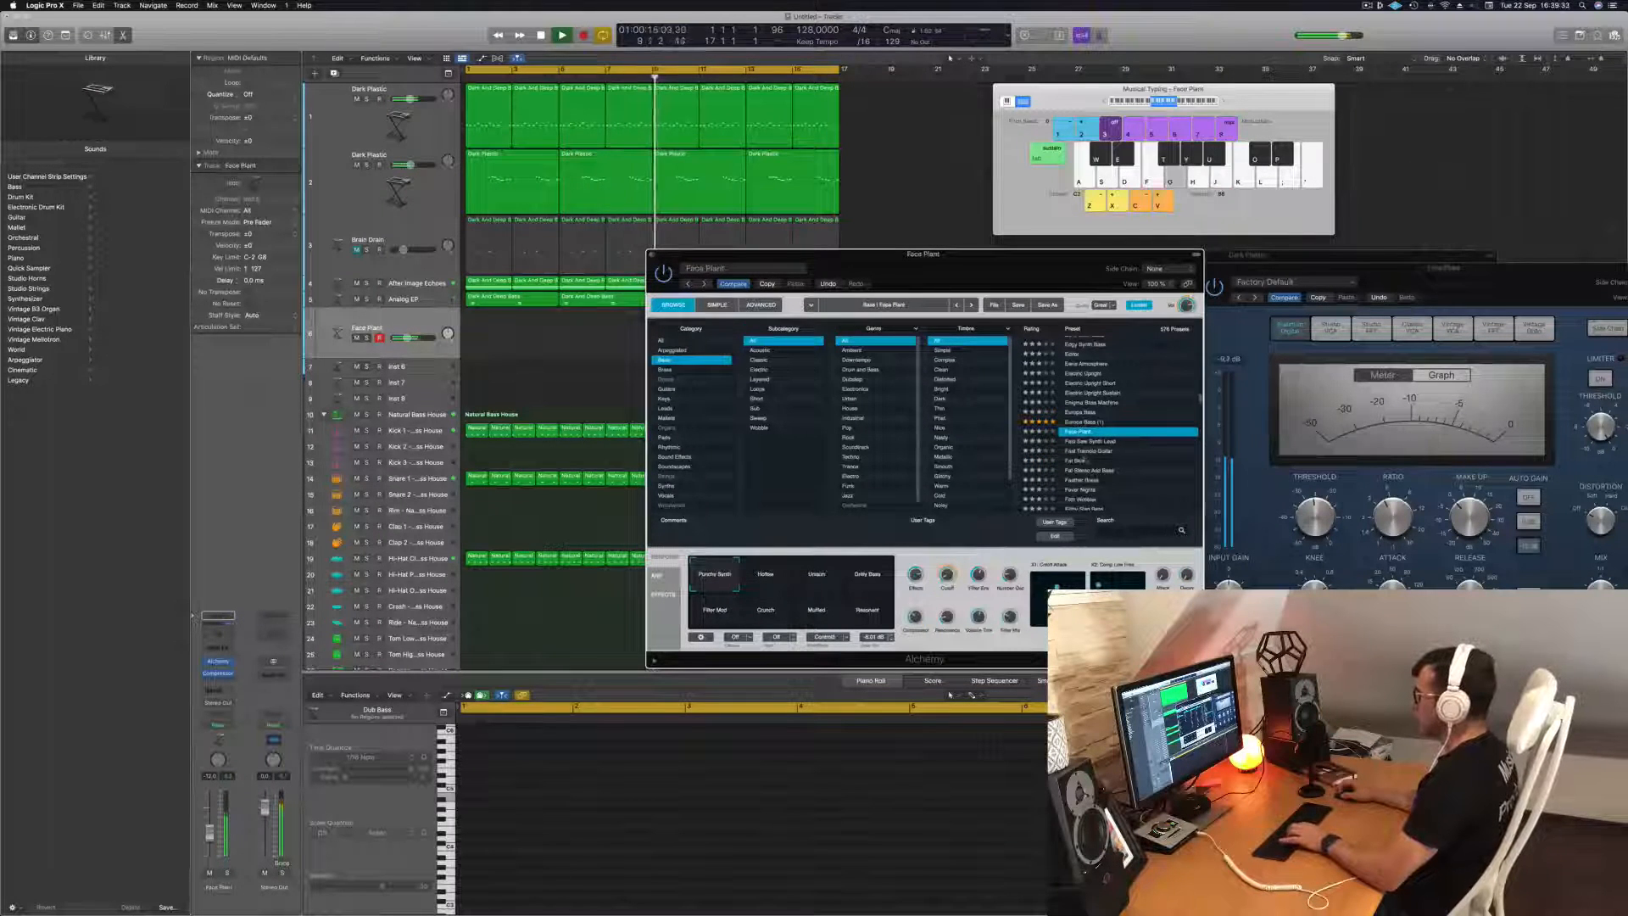
click(1081, 460)
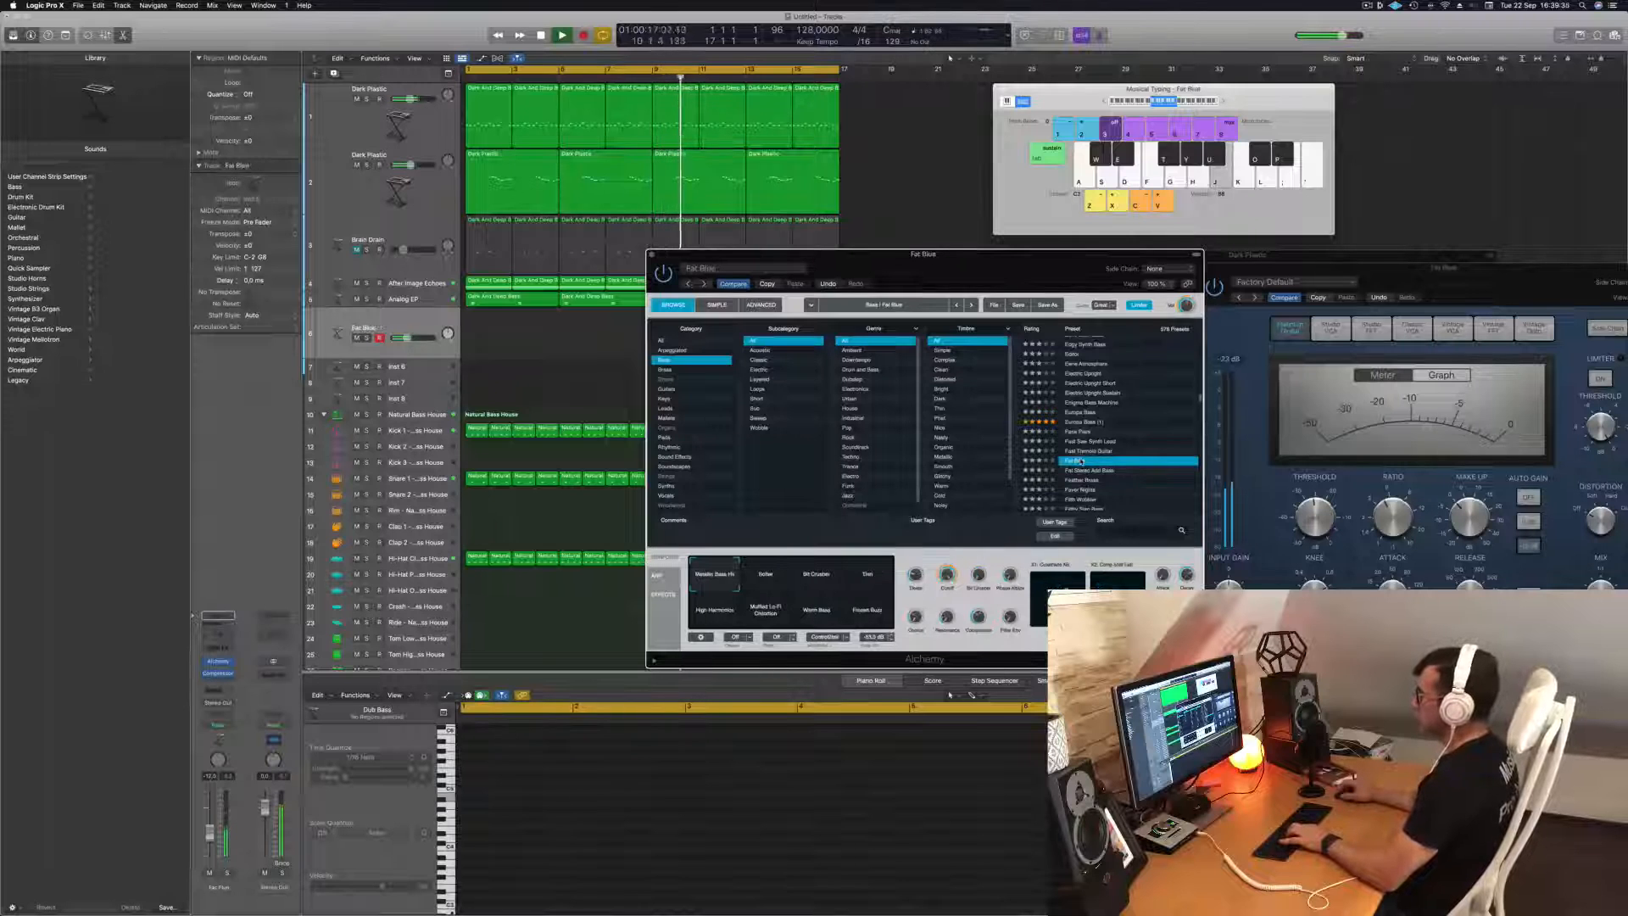
scroll(1103, 432, down, 3)
scroll(1105, 431, up, 5)
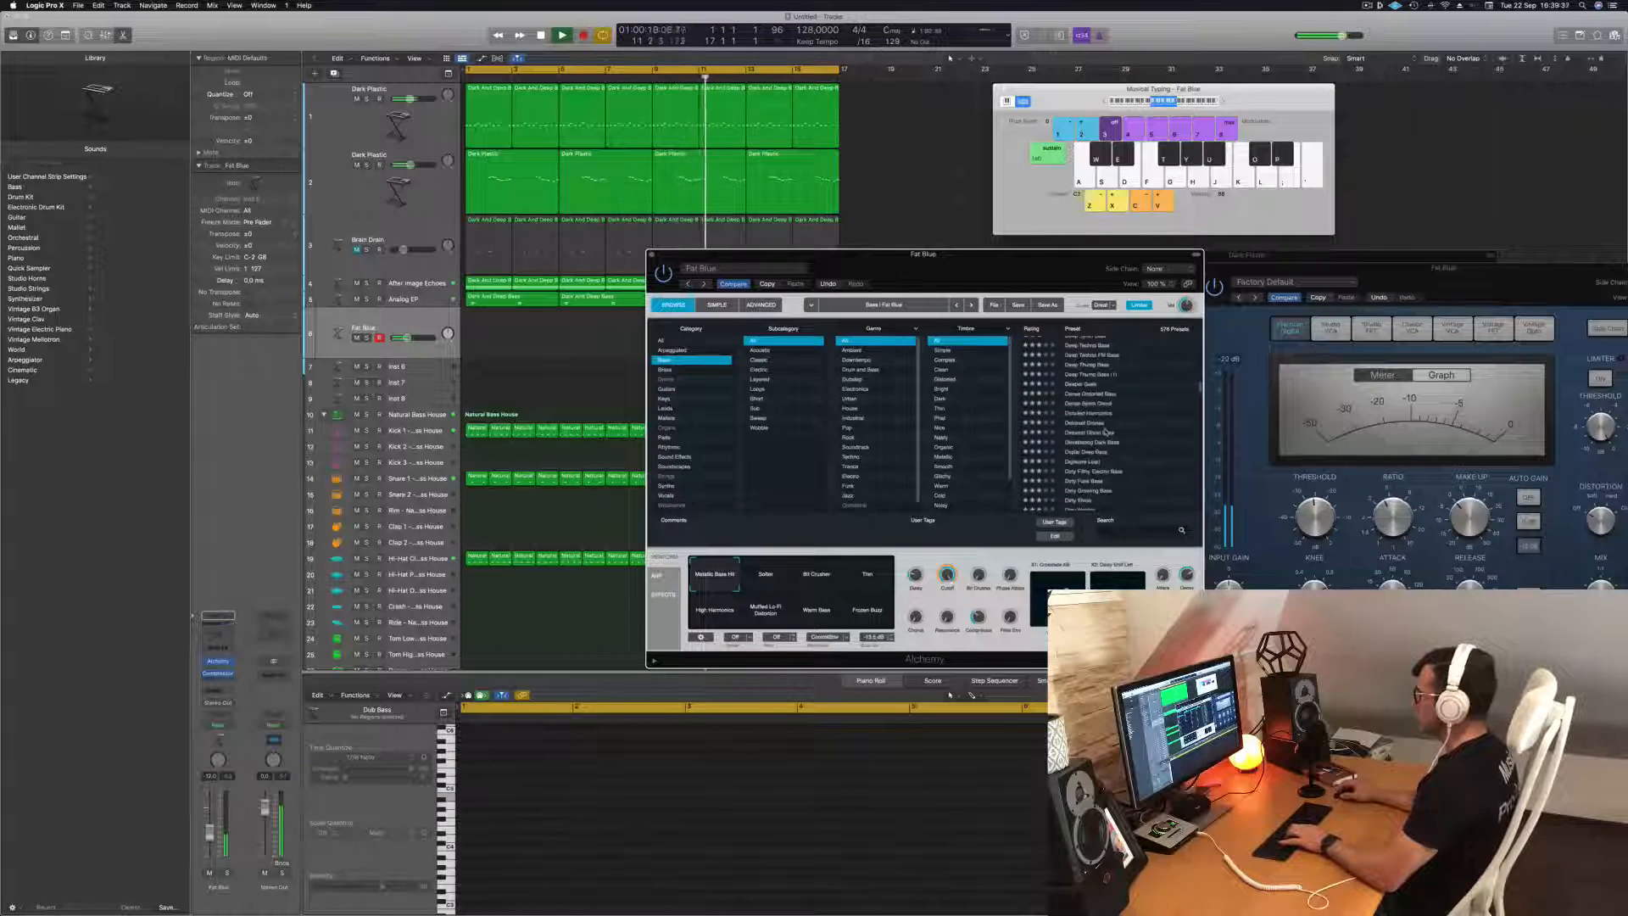
click(1088, 364)
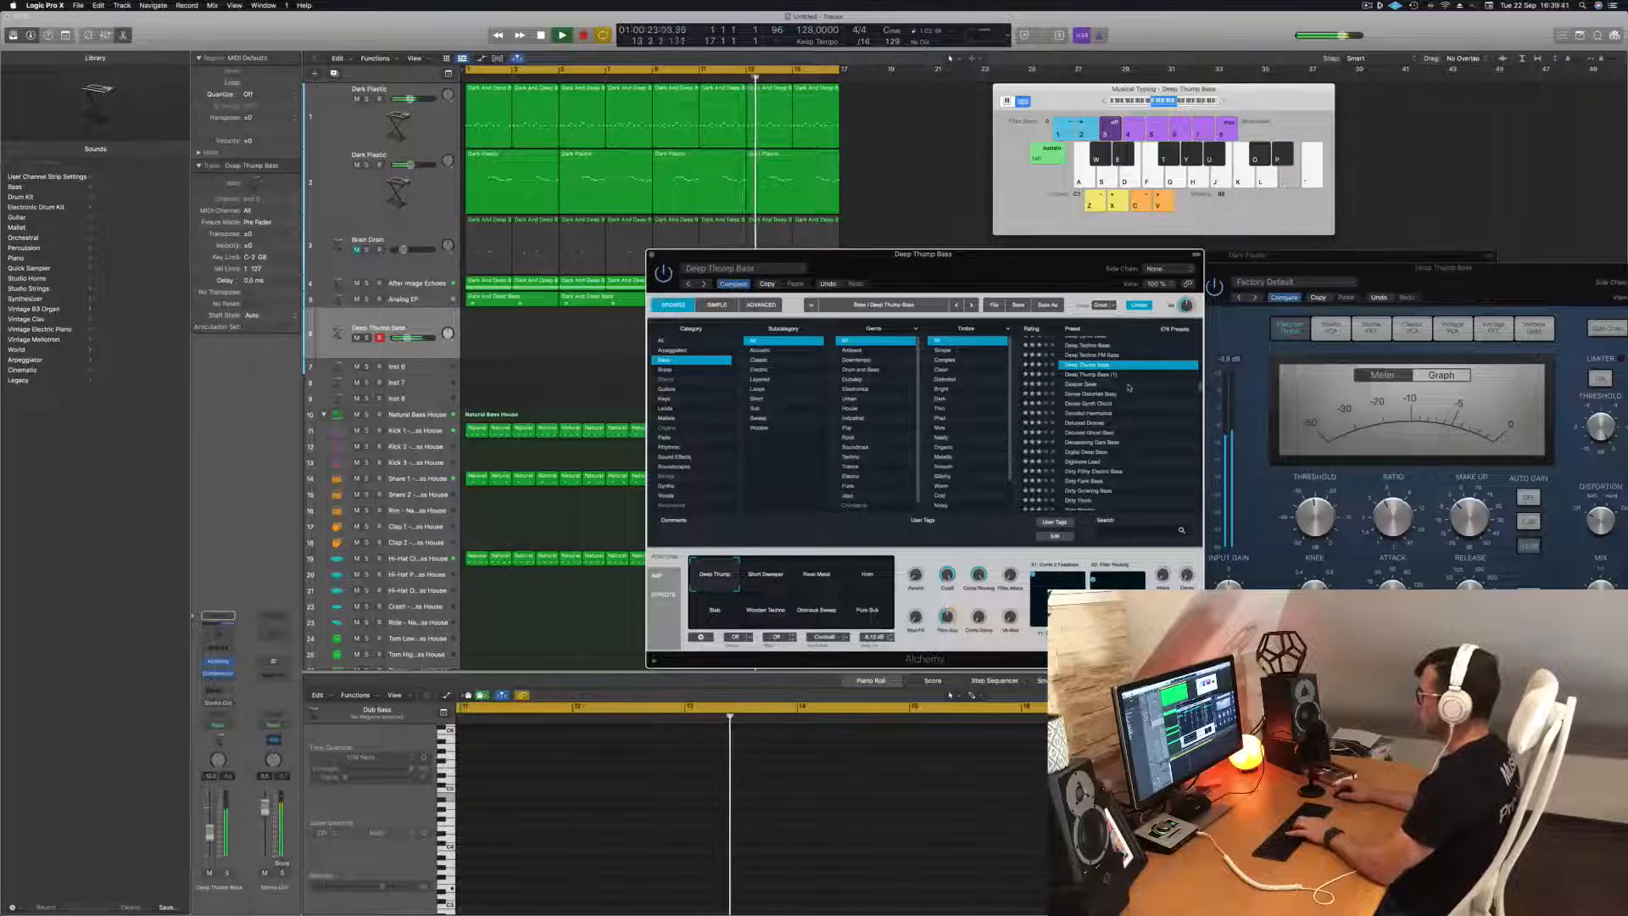
scroll(1129, 388, up, 2)
click(1086, 362)
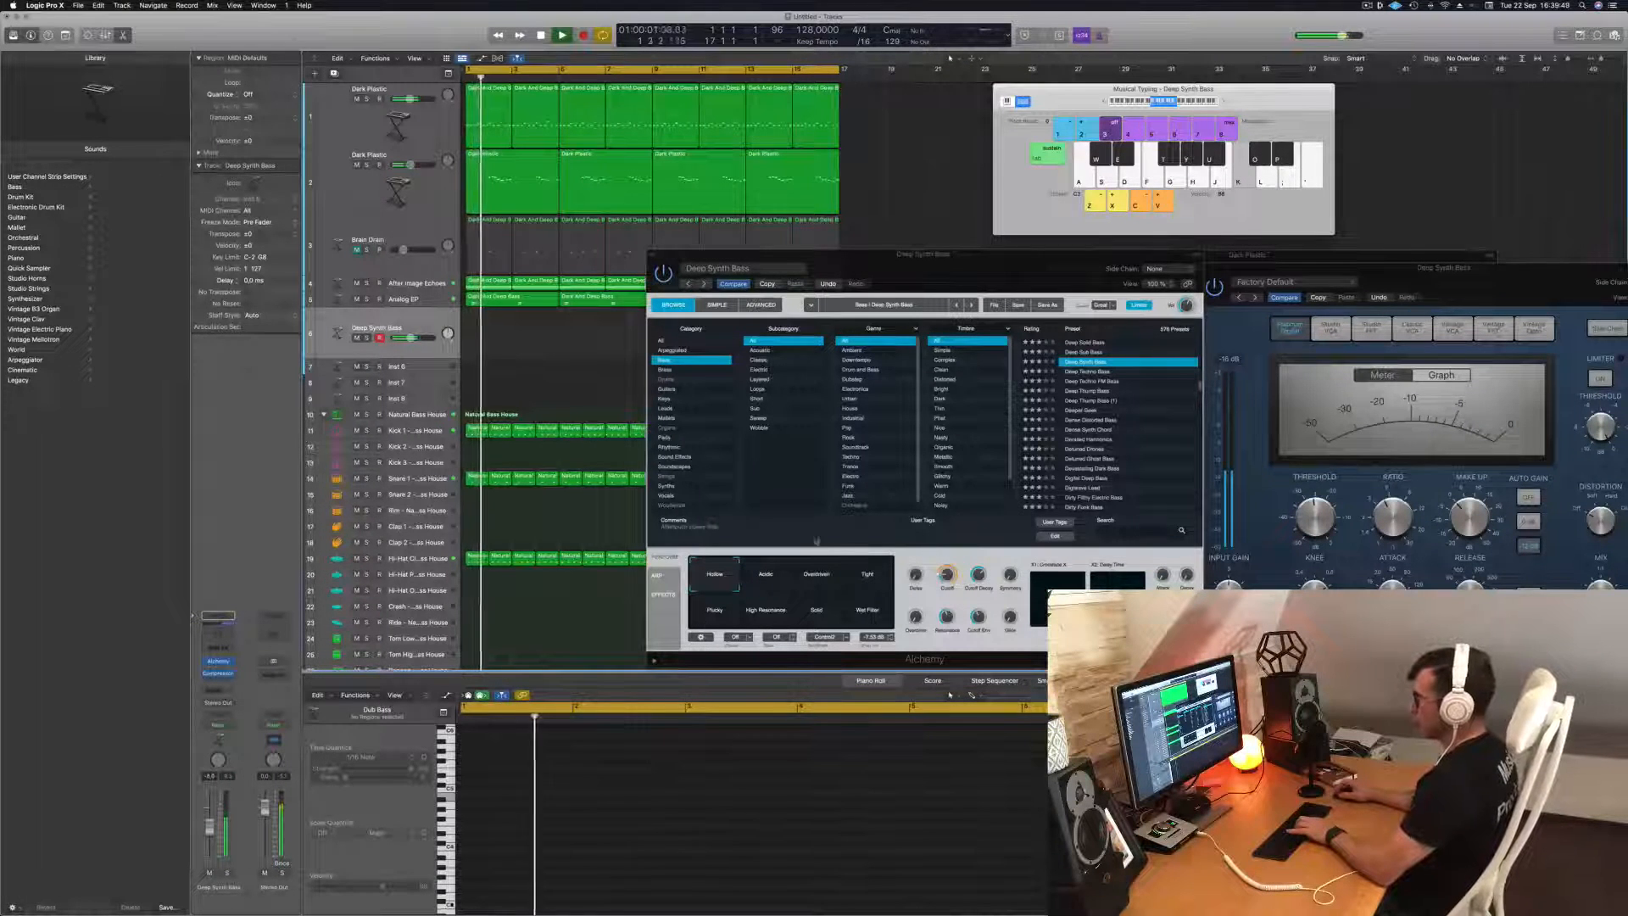
Audition further performance snapshots of the Deep Synth Bass preset, including Overdriven and Tight, over the playing track.
click(768, 578)
click(816, 579)
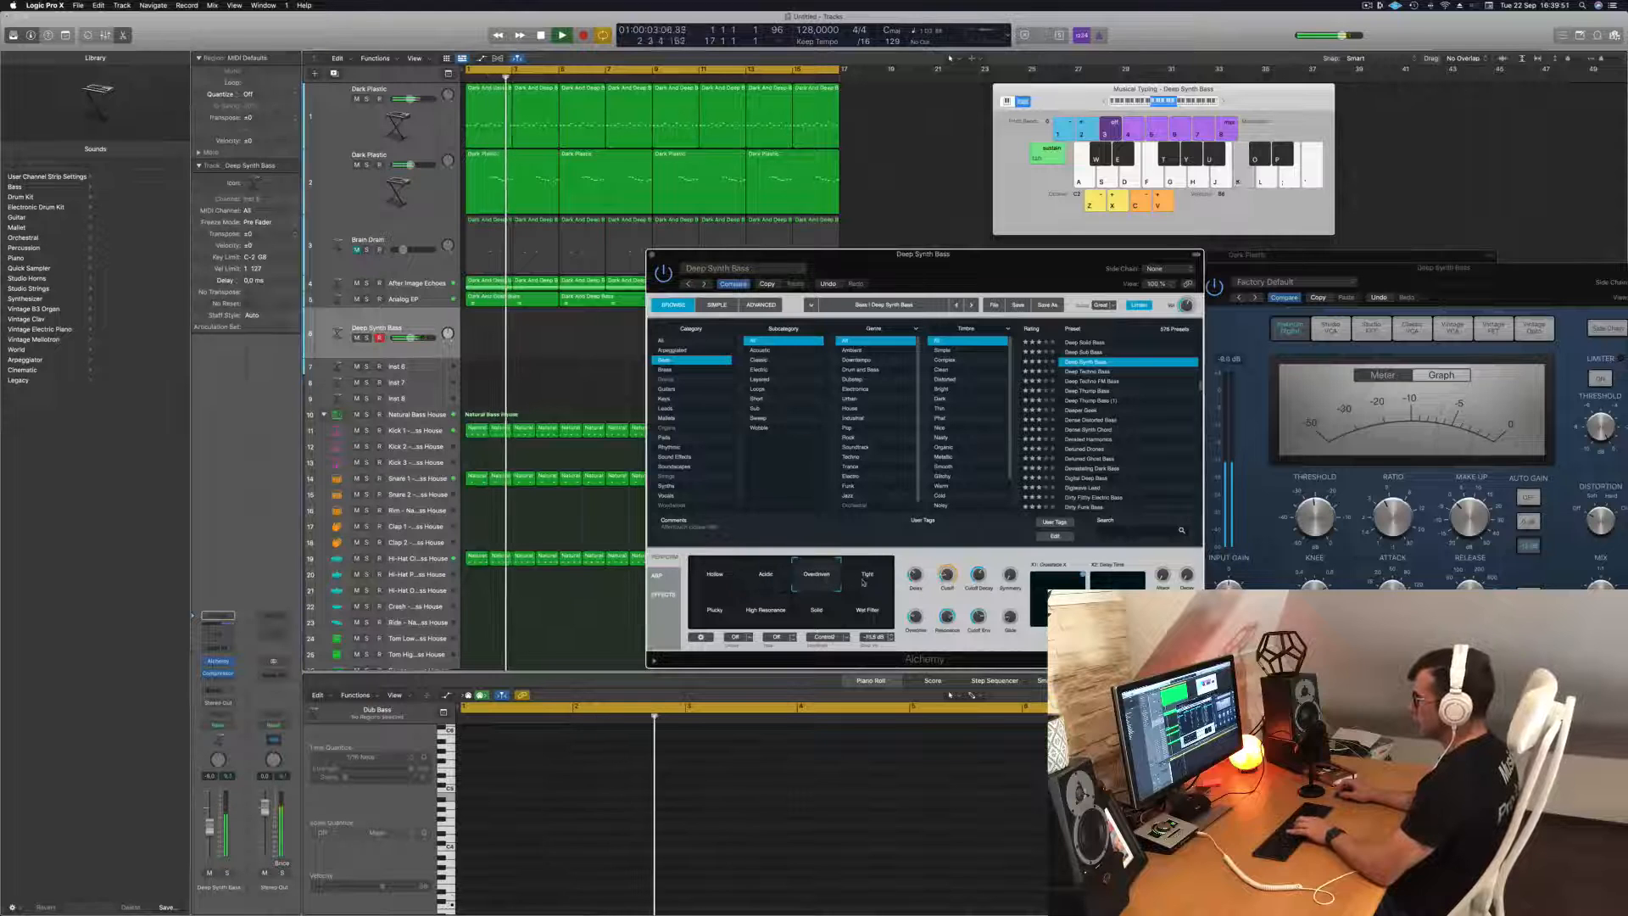
click(866, 581)
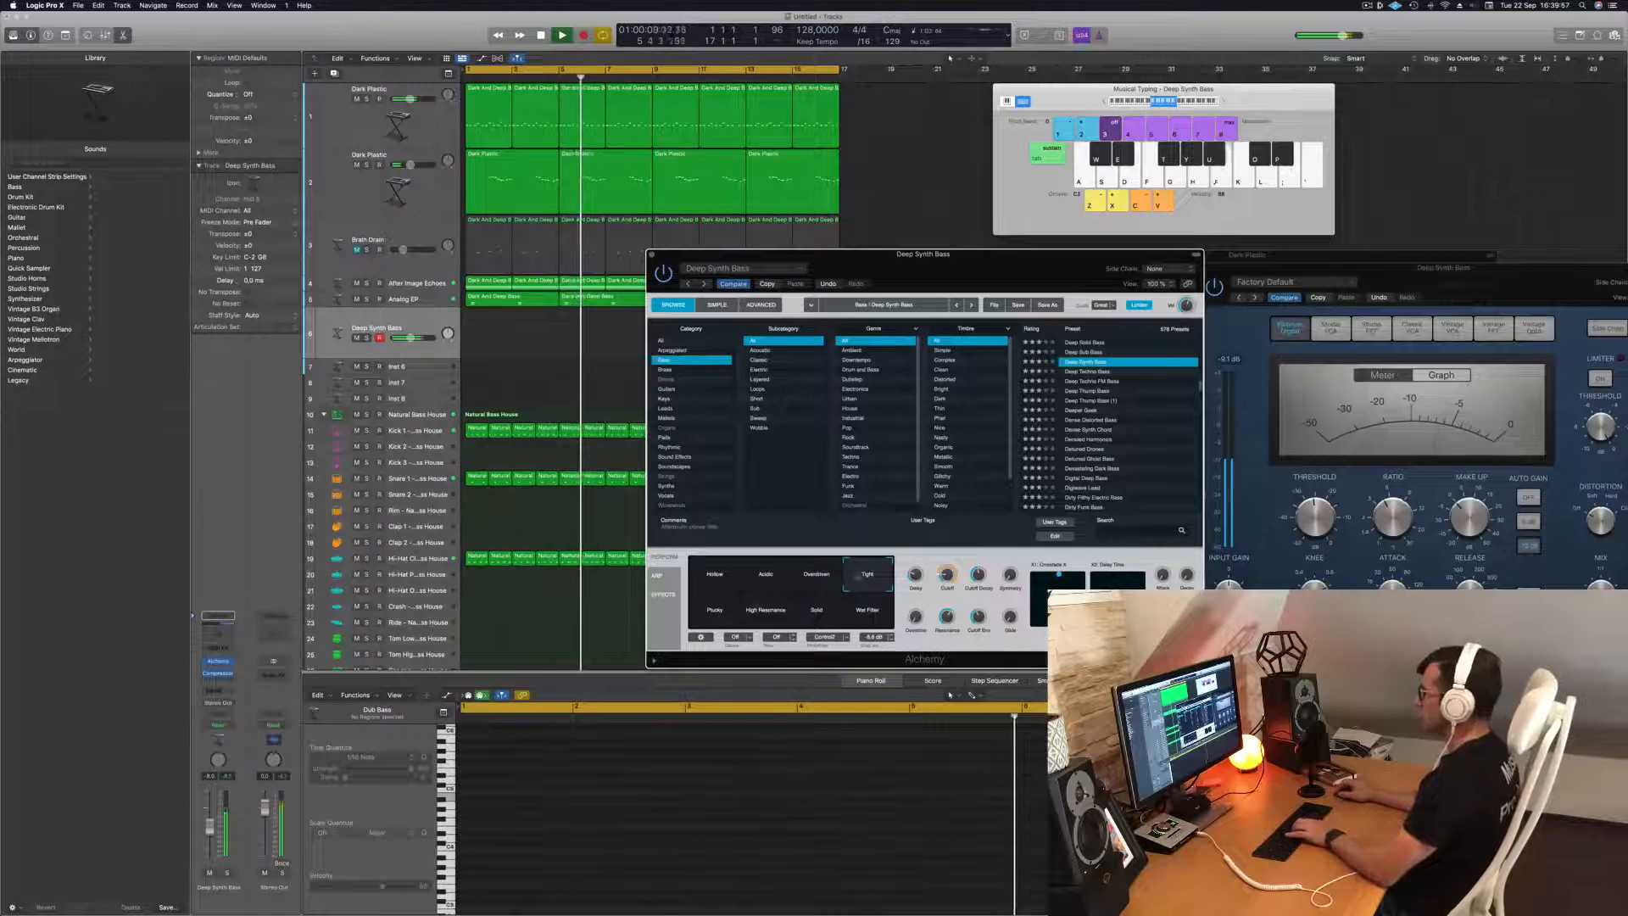
Audition the bass presets Deep Plucks, Deep Bass Patterns and Dark Drive Stack on the new bass track.
scroll(1111, 409, up, 3)
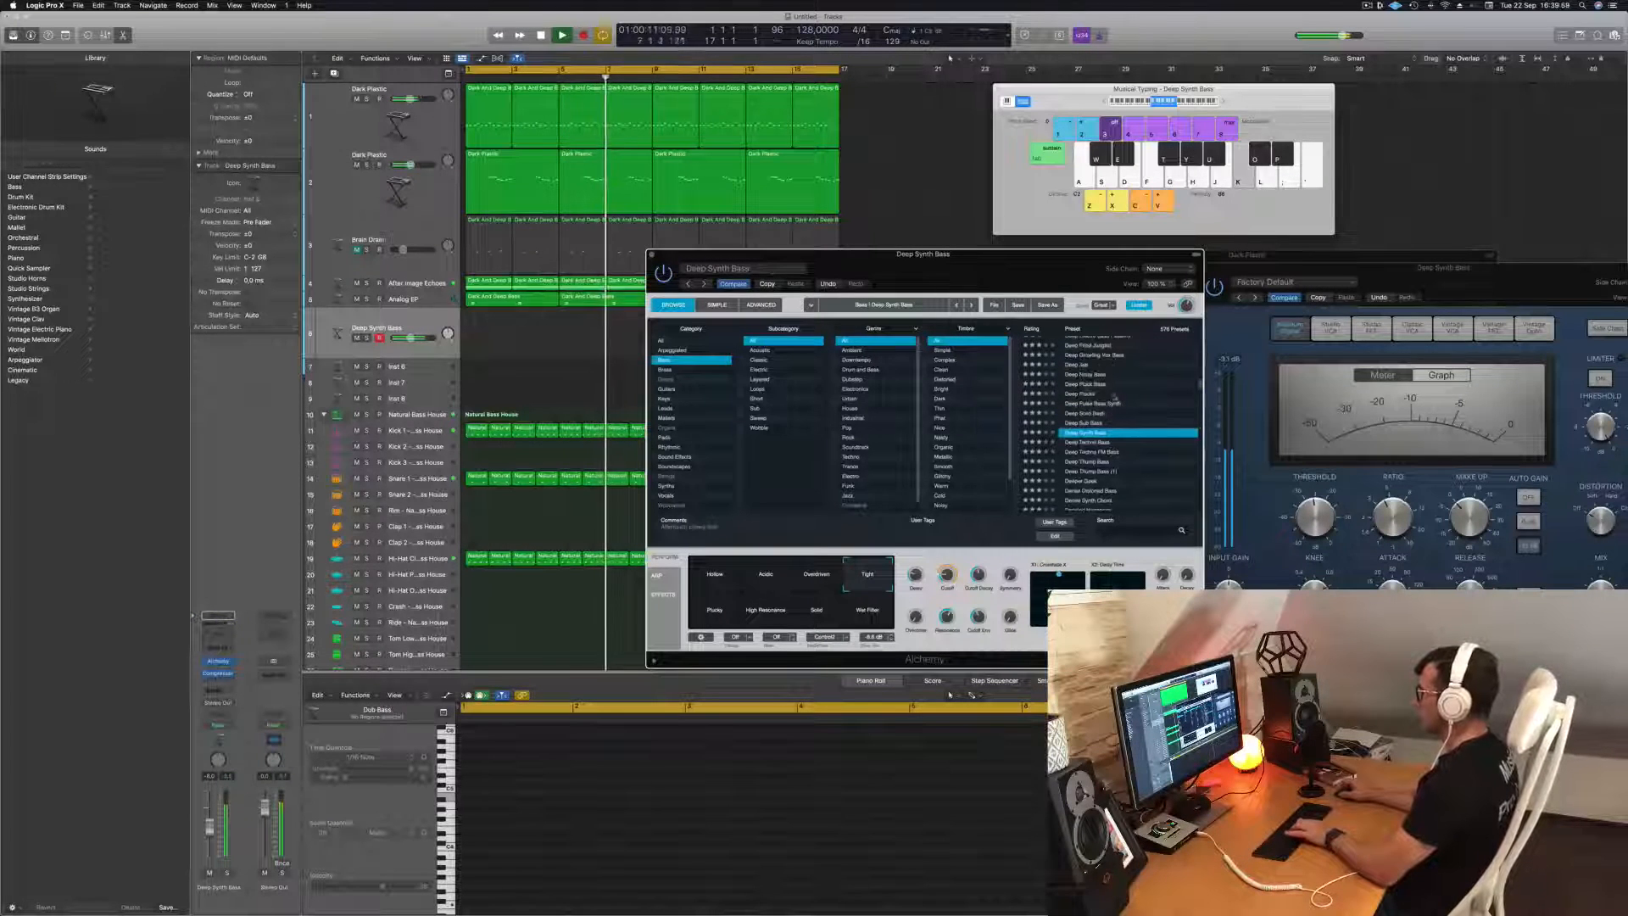
click(1085, 394)
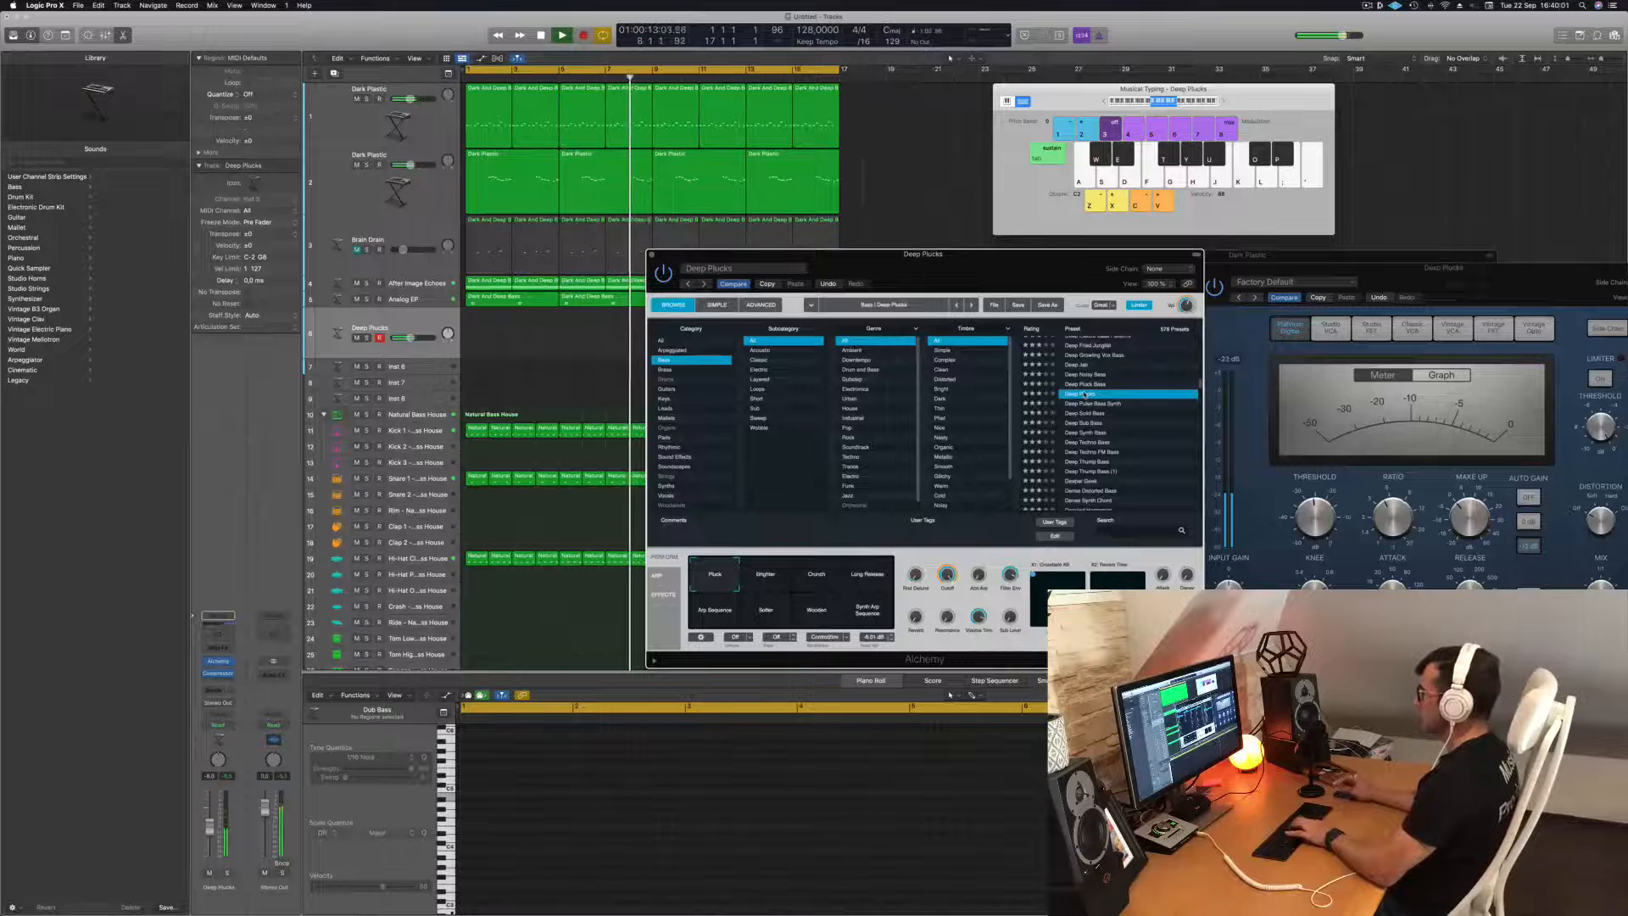
scroll(1127, 424, up, 3)
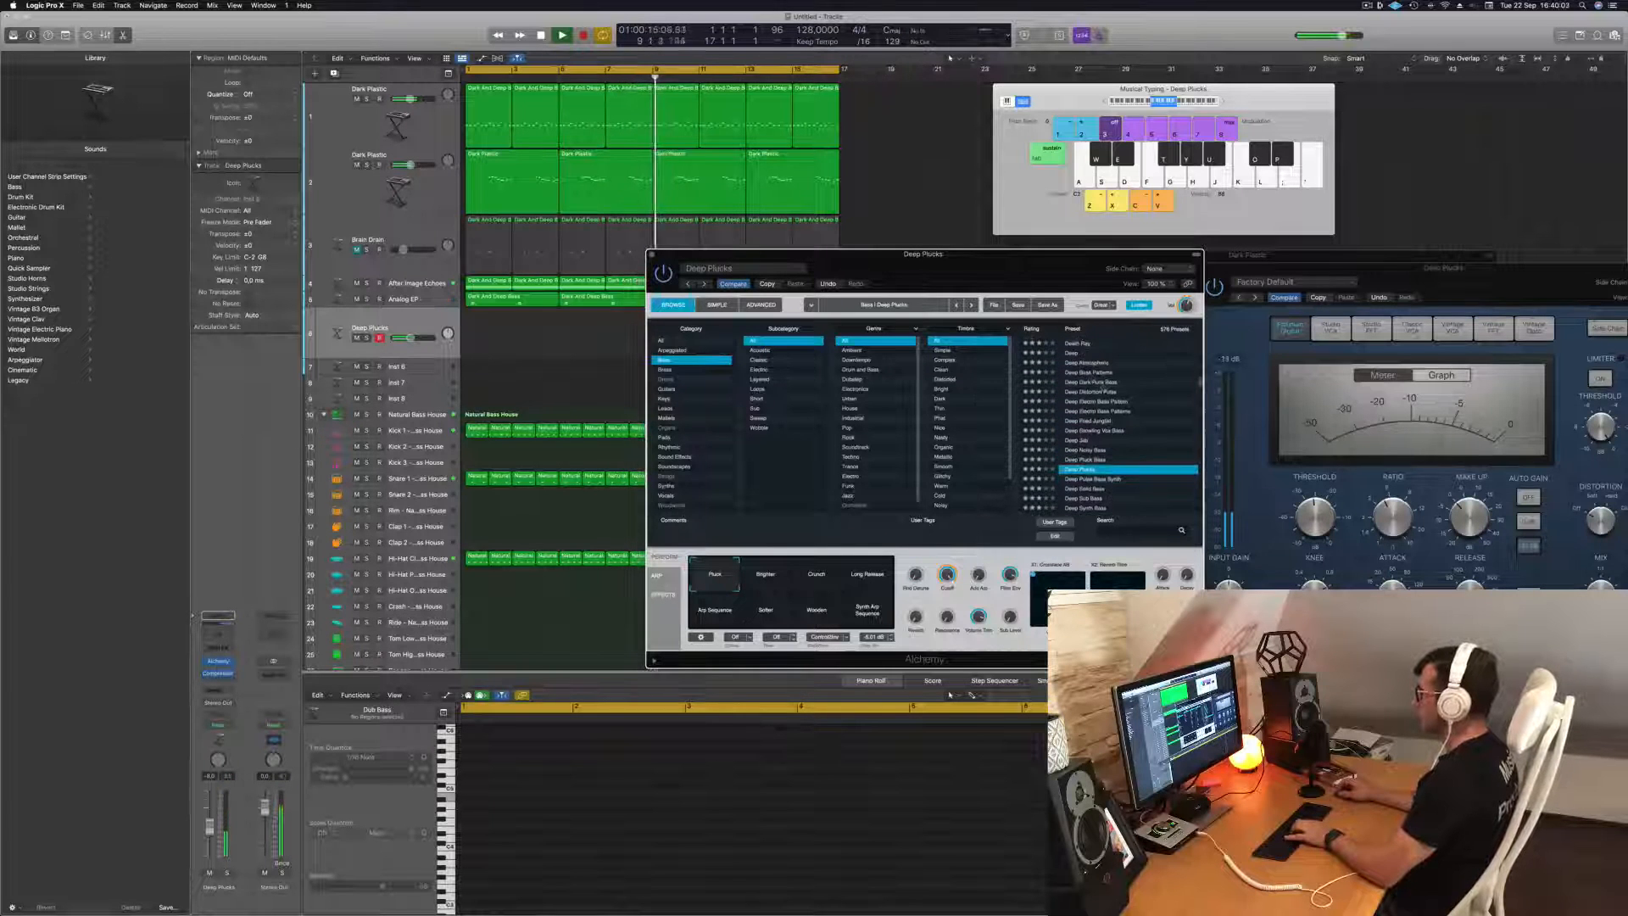
click(1088, 373)
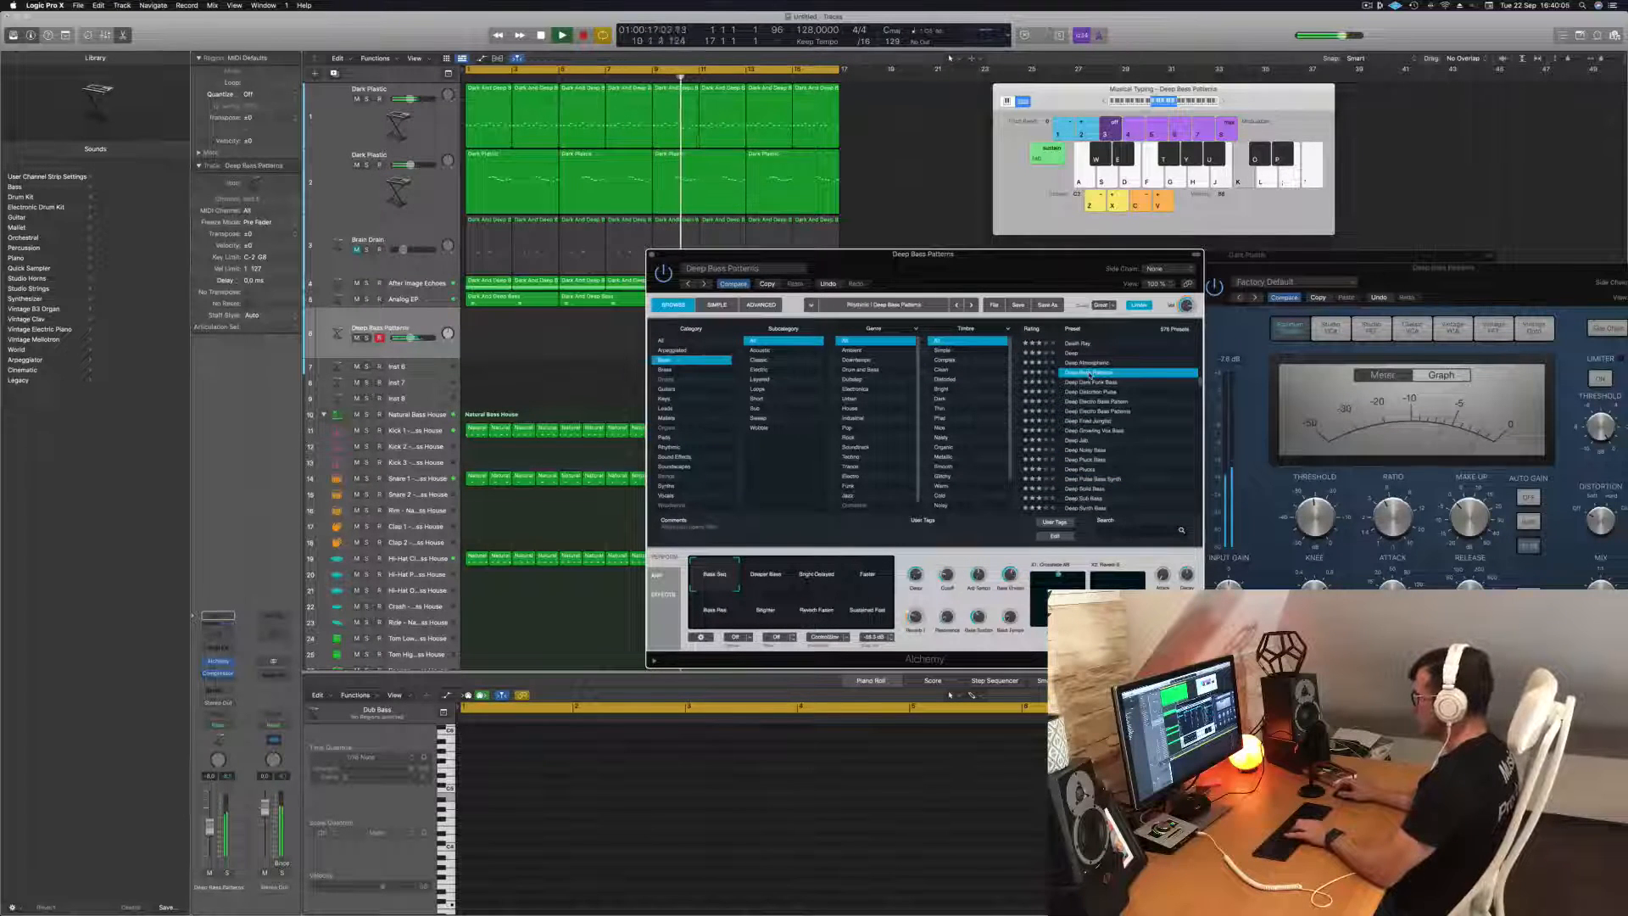
scroll(1118, 407, up, 4)
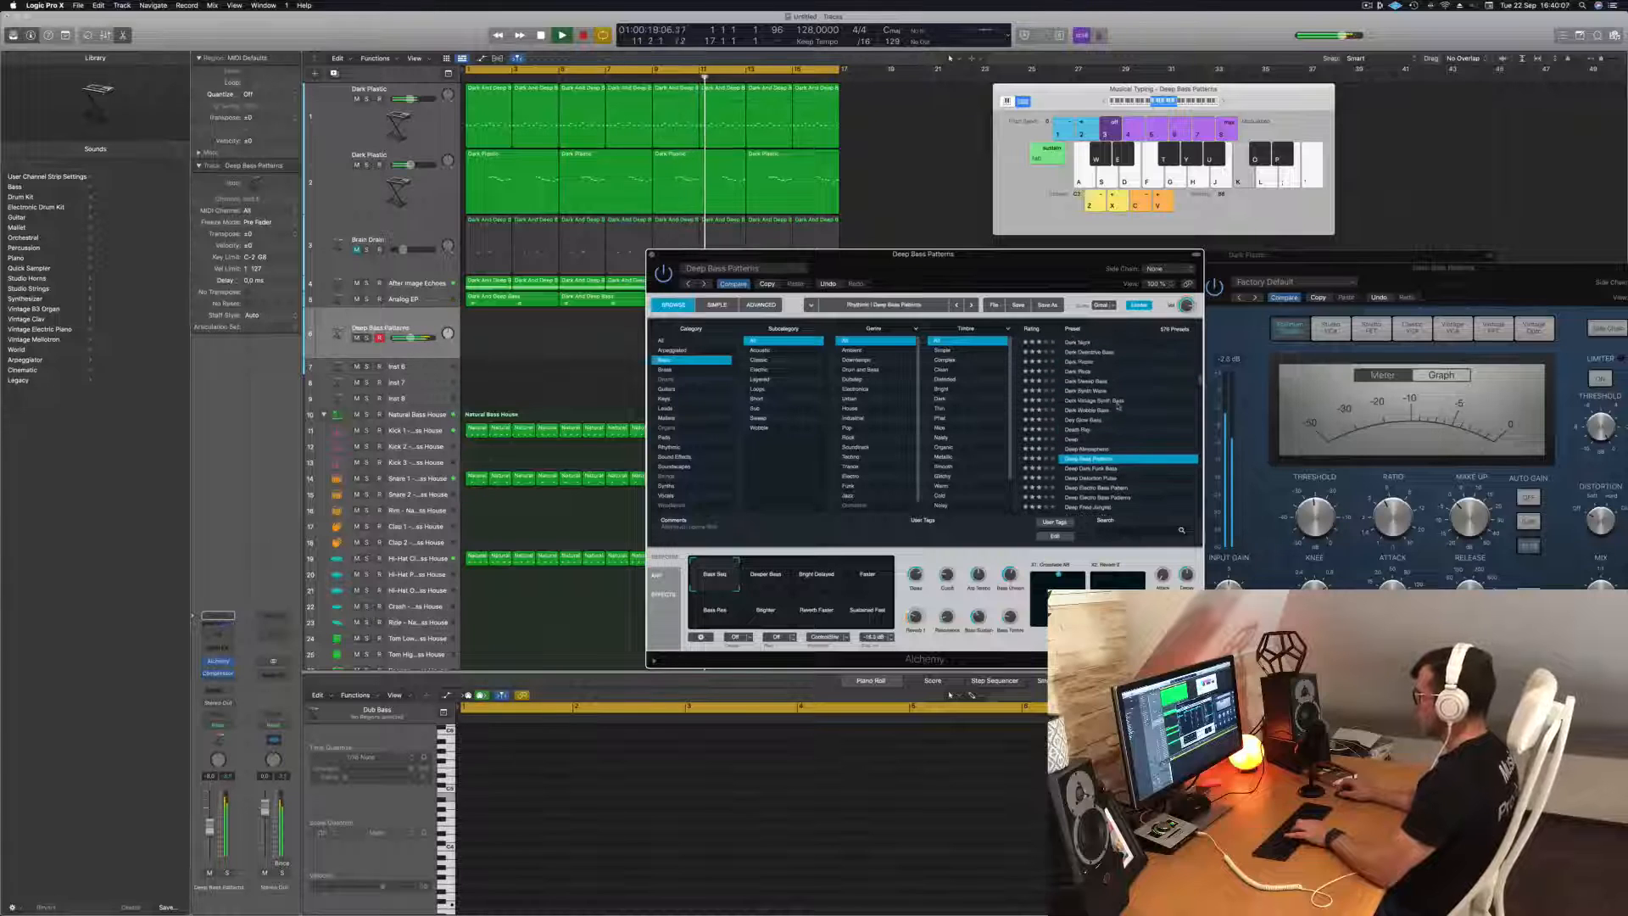
scroll(1136, 404, up, 1)
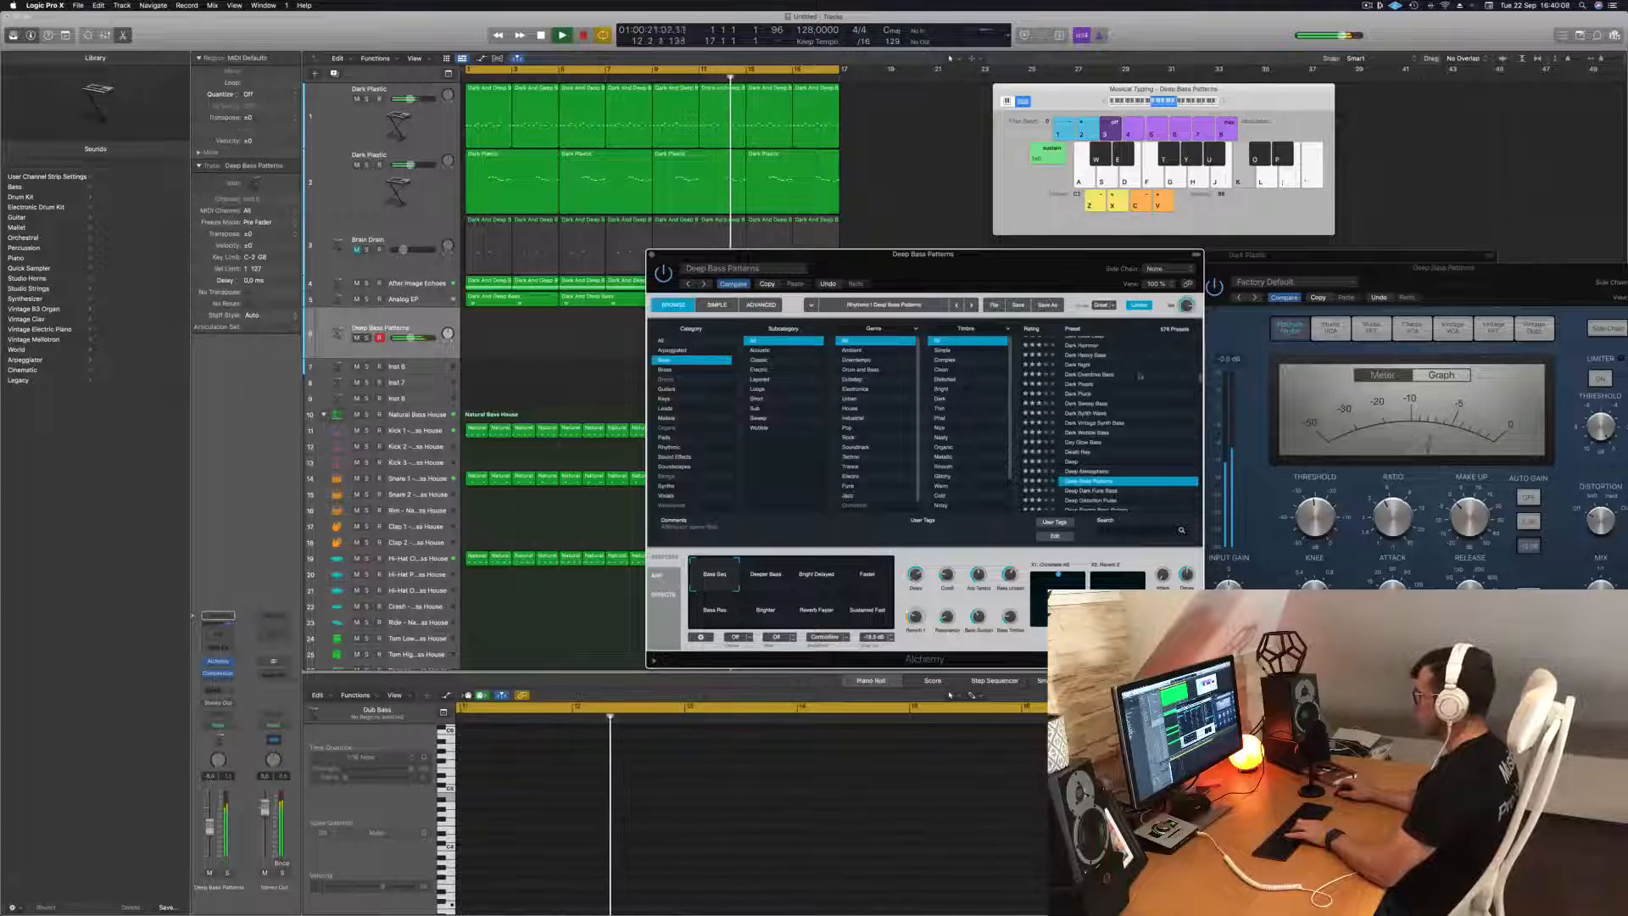
scroll(1135, 400, up, 3)
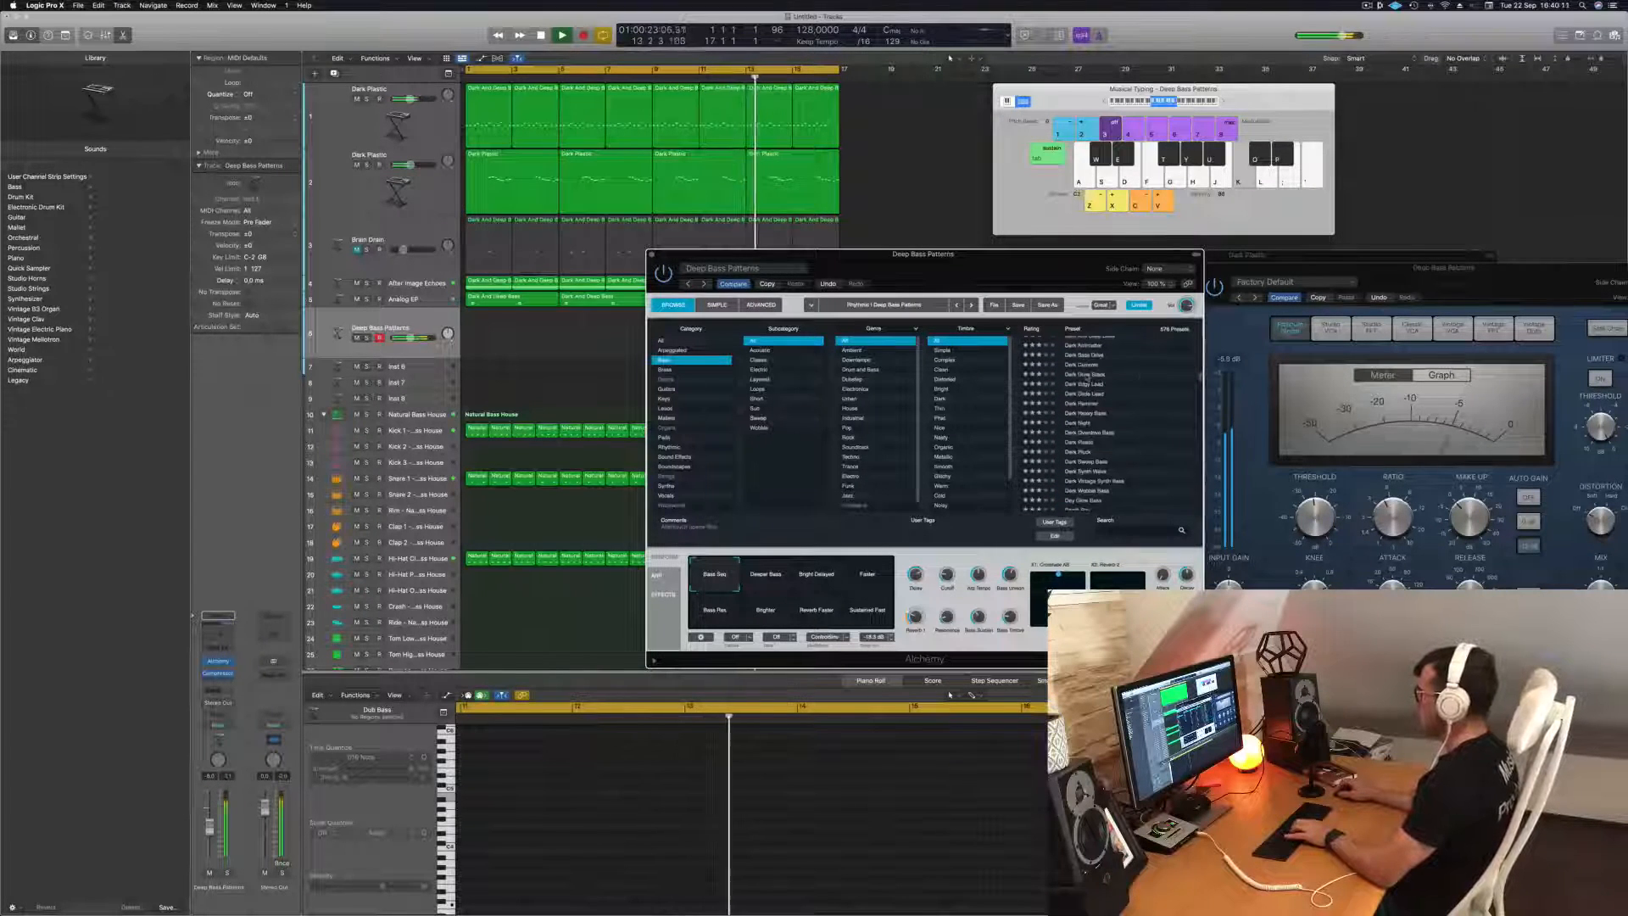
click(1086, 375)
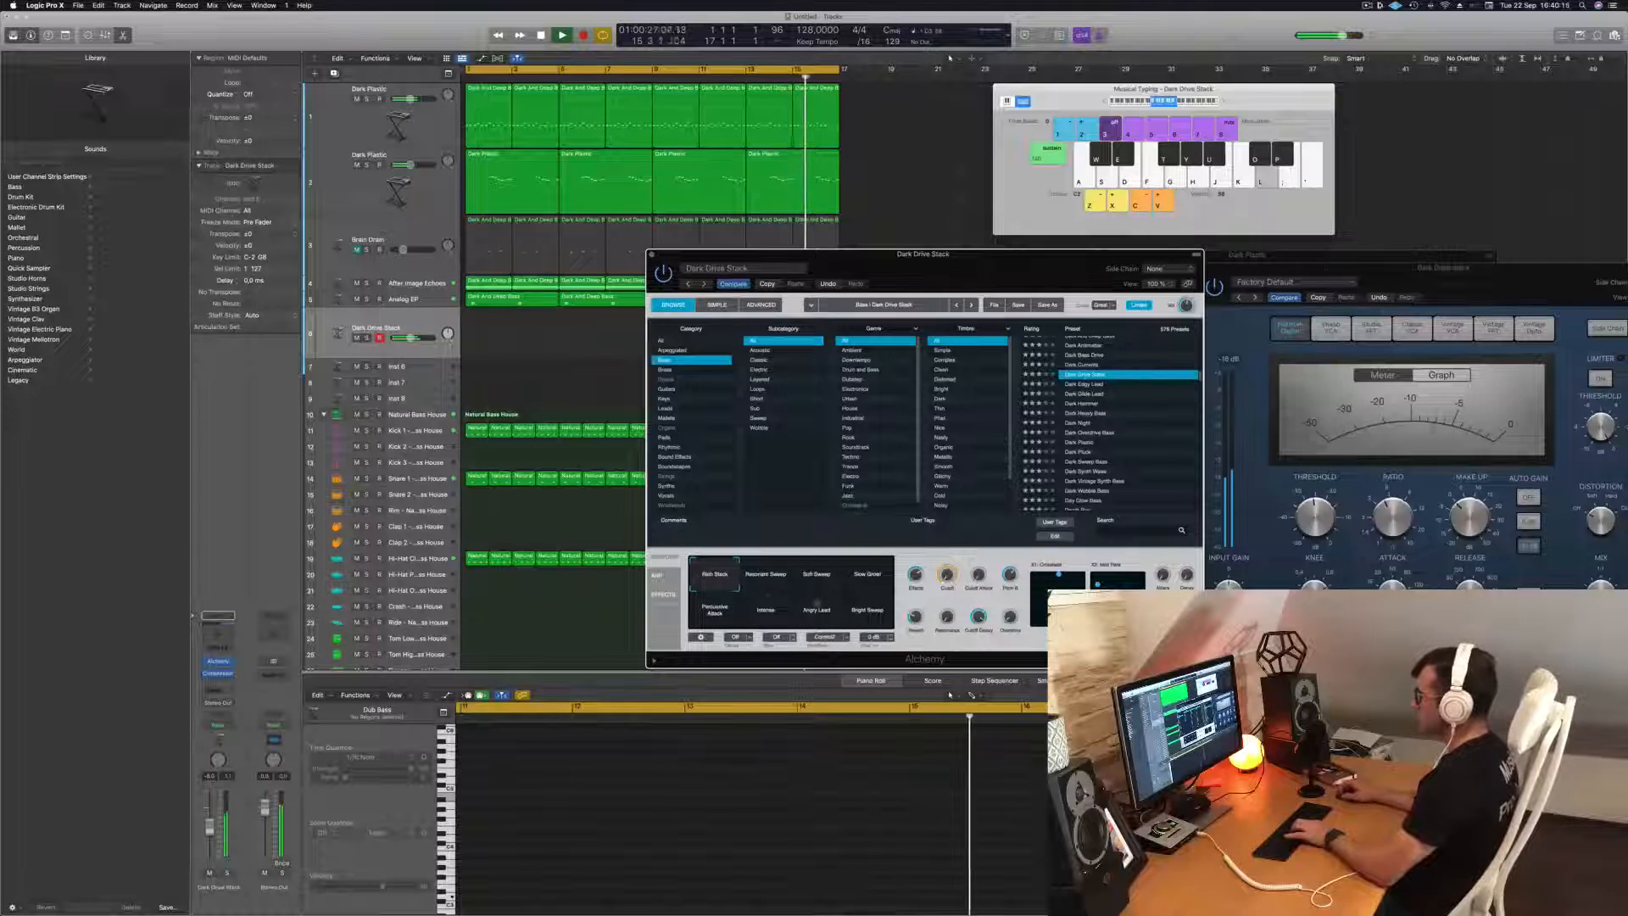
Try Dark Drive Stack's Resonant Sweep and Soft Sweep snapshots and the one beside them, playing notes and adjusting the track's volume.
click(765, 583)
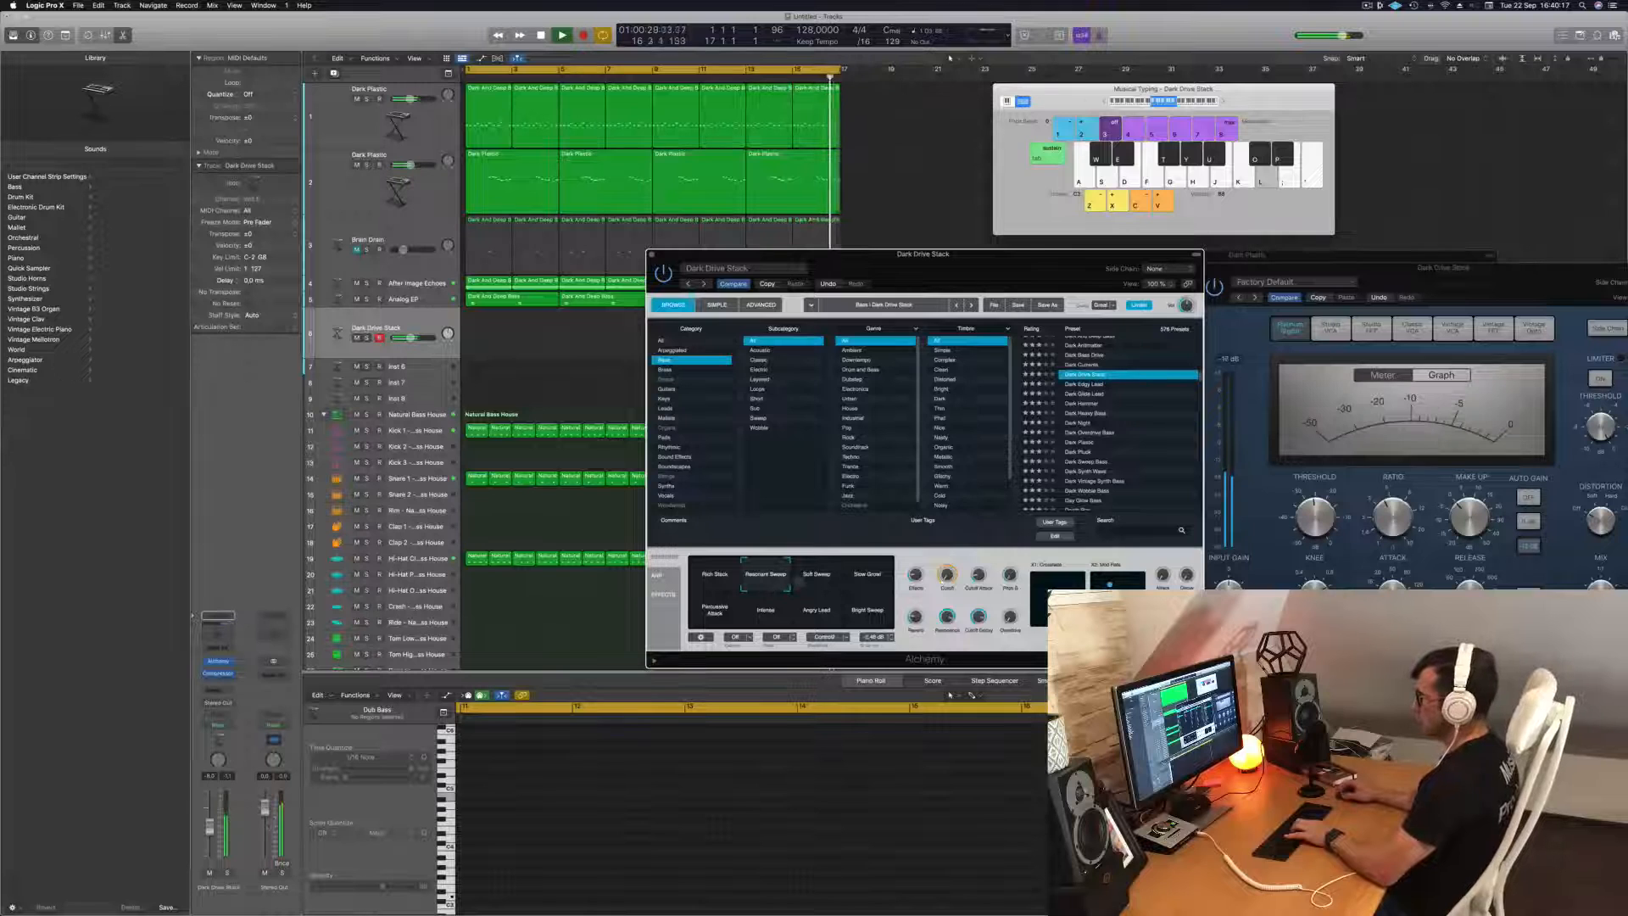
drag(209, 829, 210, 837)
key(k)
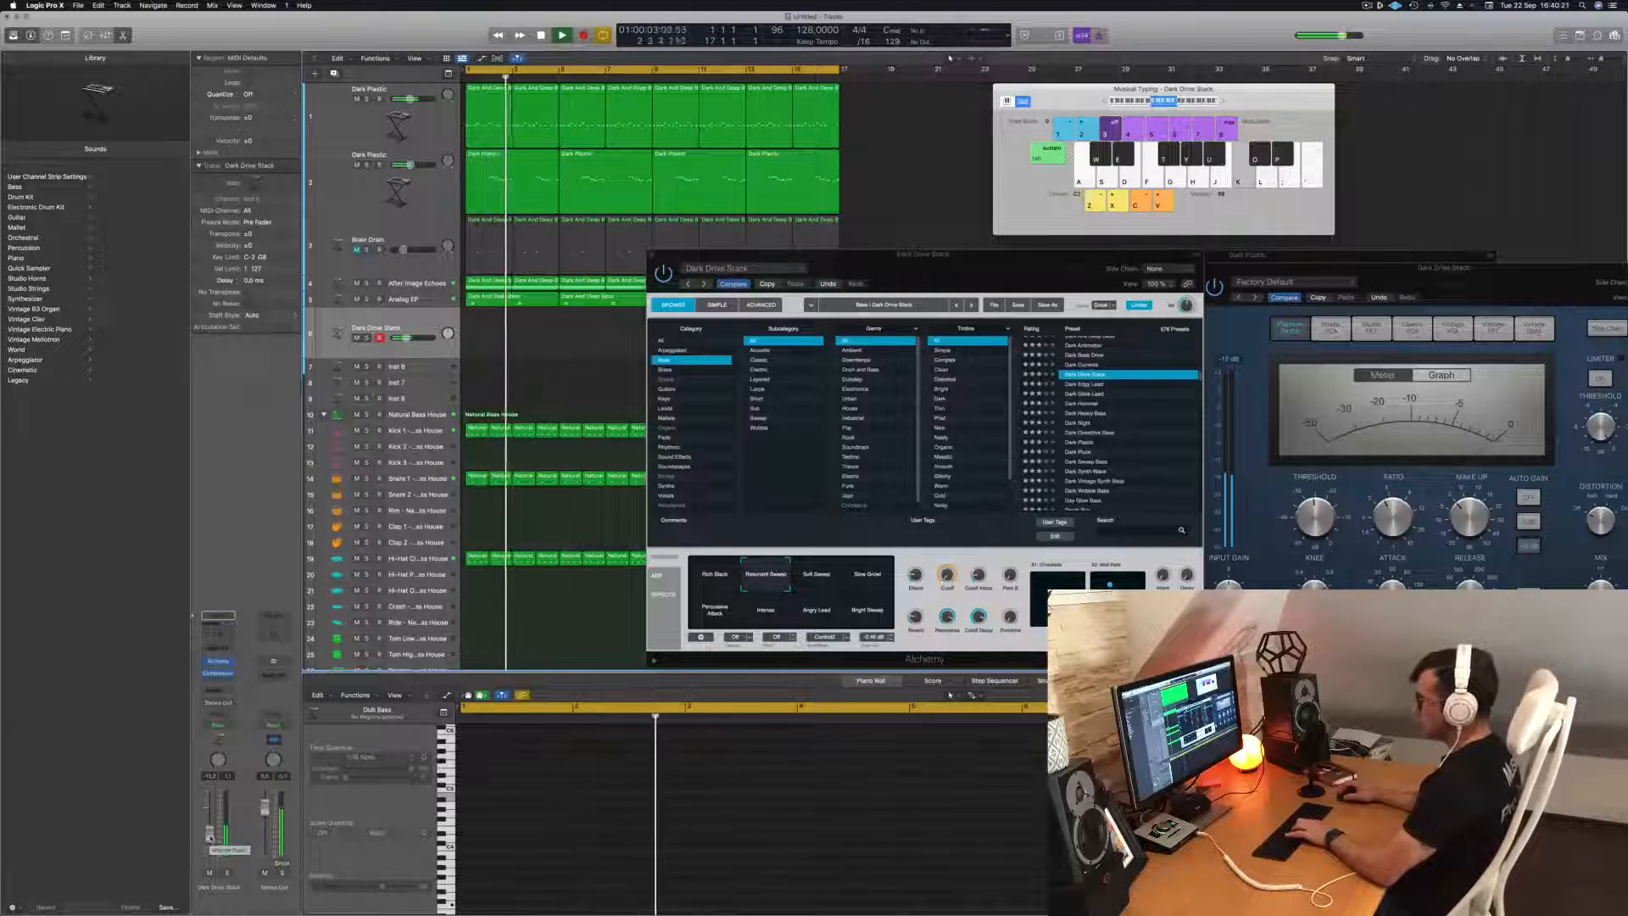
click(812, 579)
click(867, 576)
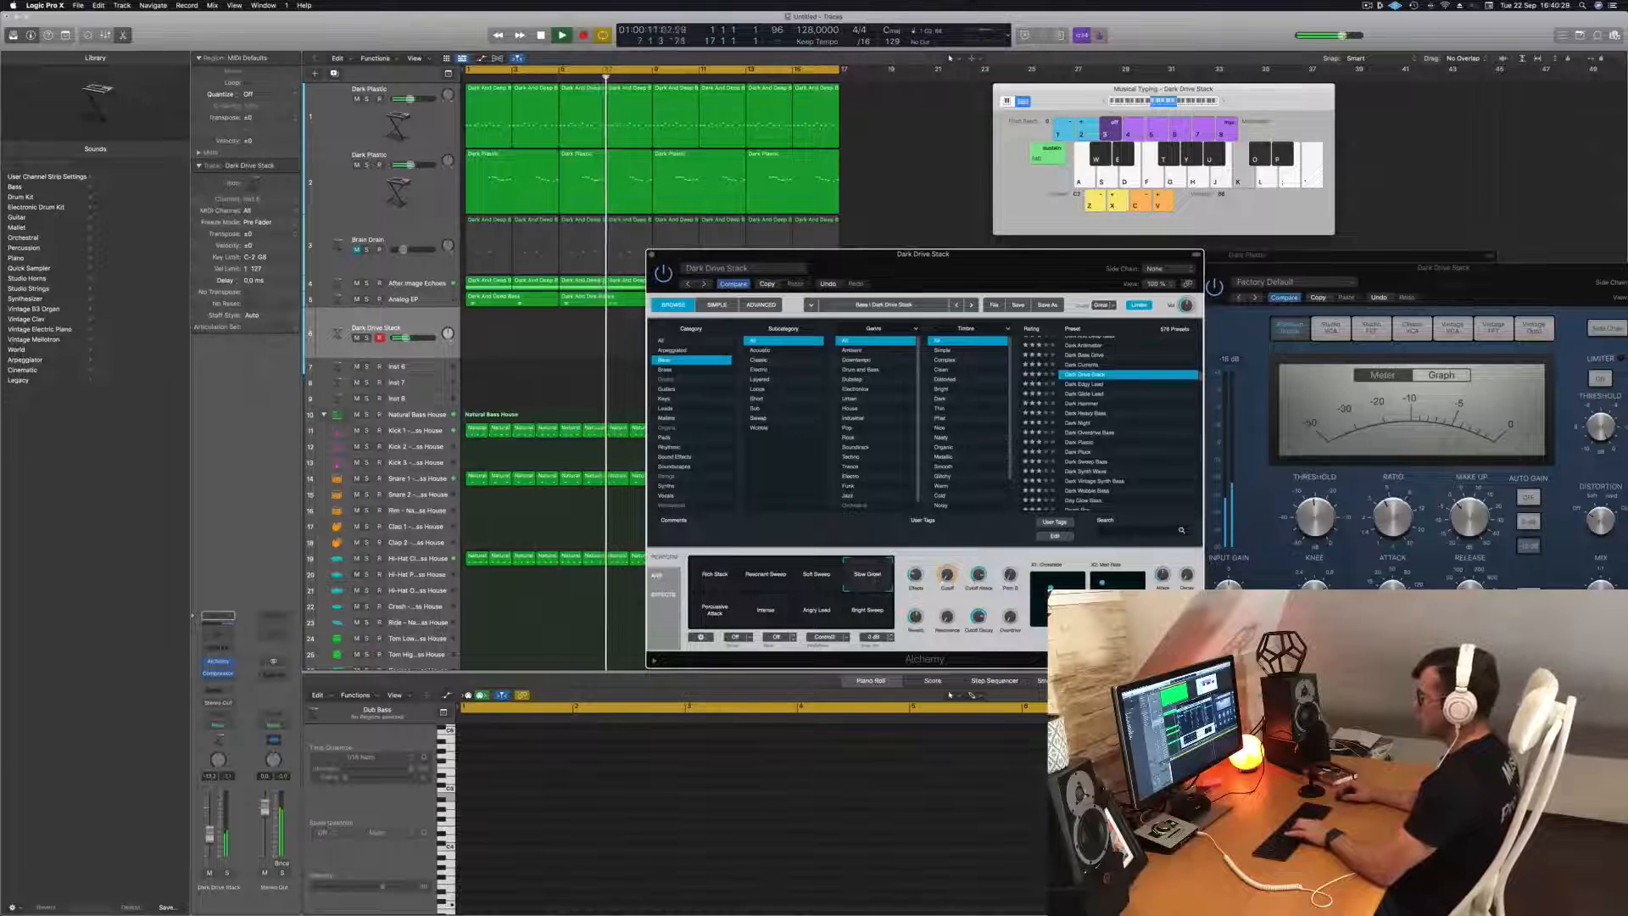
click(497, 663)
key(j)
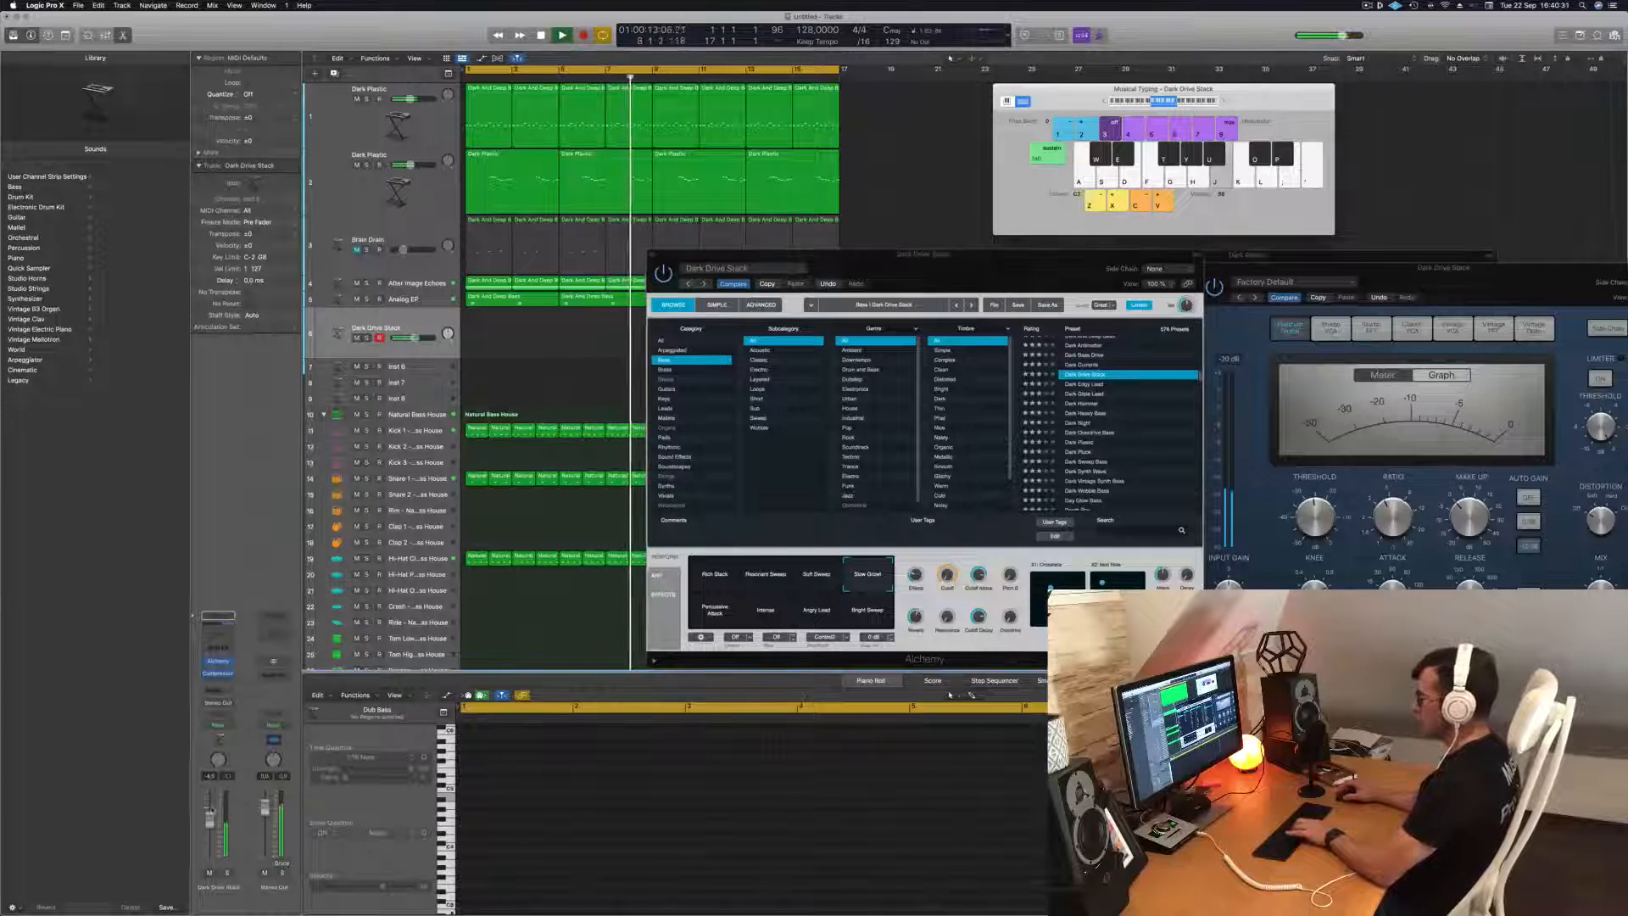
Audition Dark Drive Stack's Rich Stack, Percussive Attack, Intense, Angry Lead and Bright Sweep snapshots.
click(717, 582)
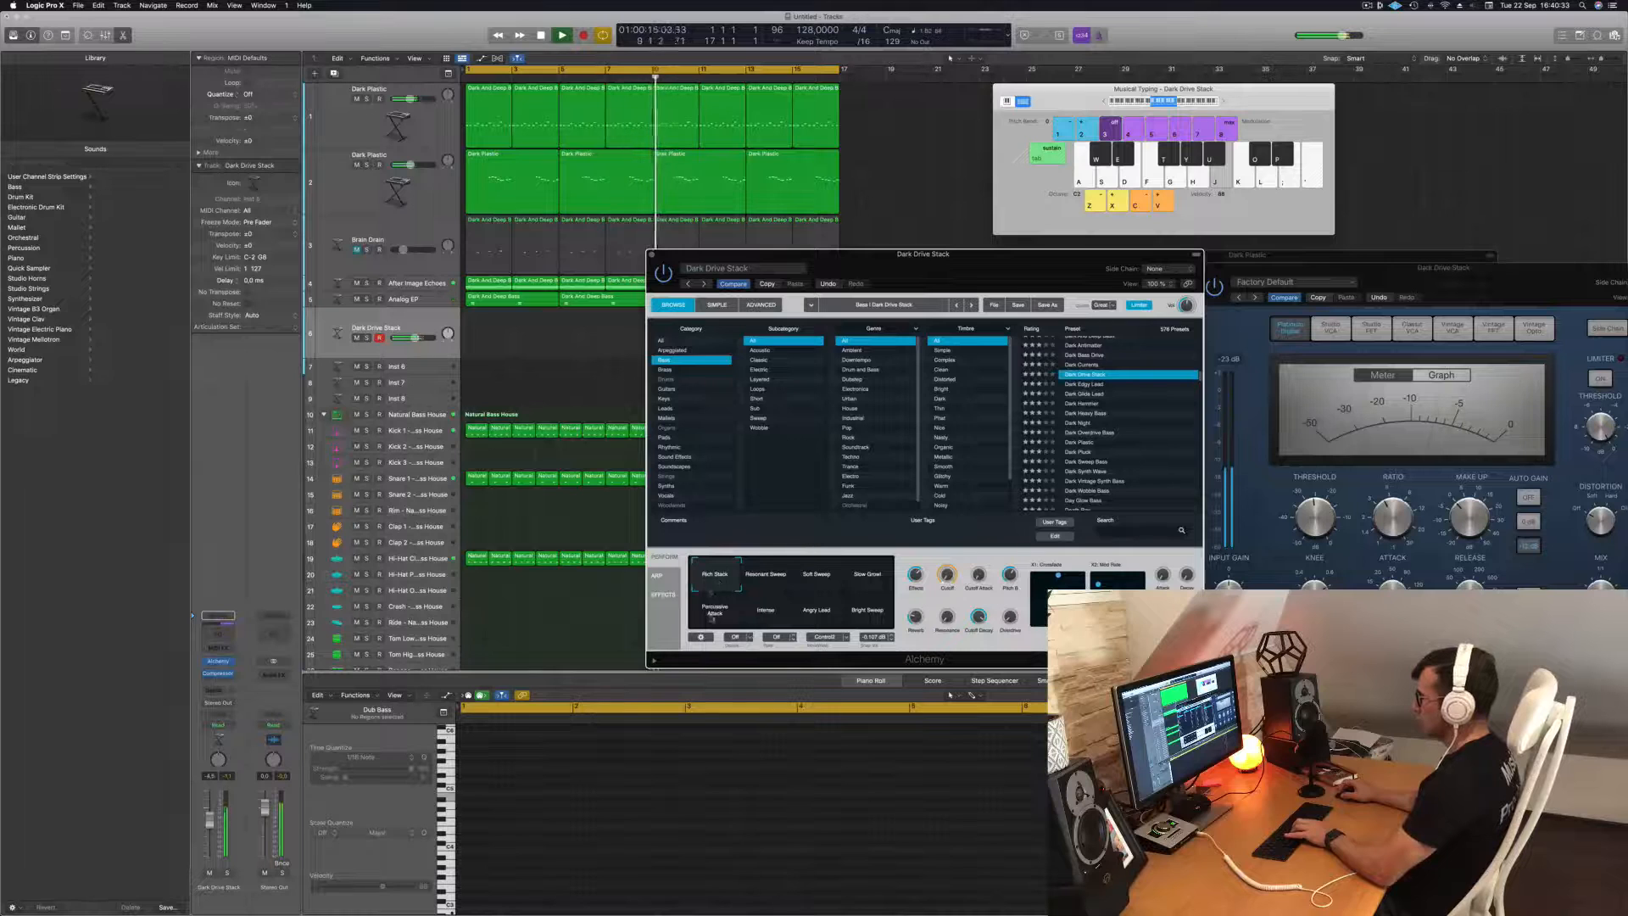
click(713, 619)
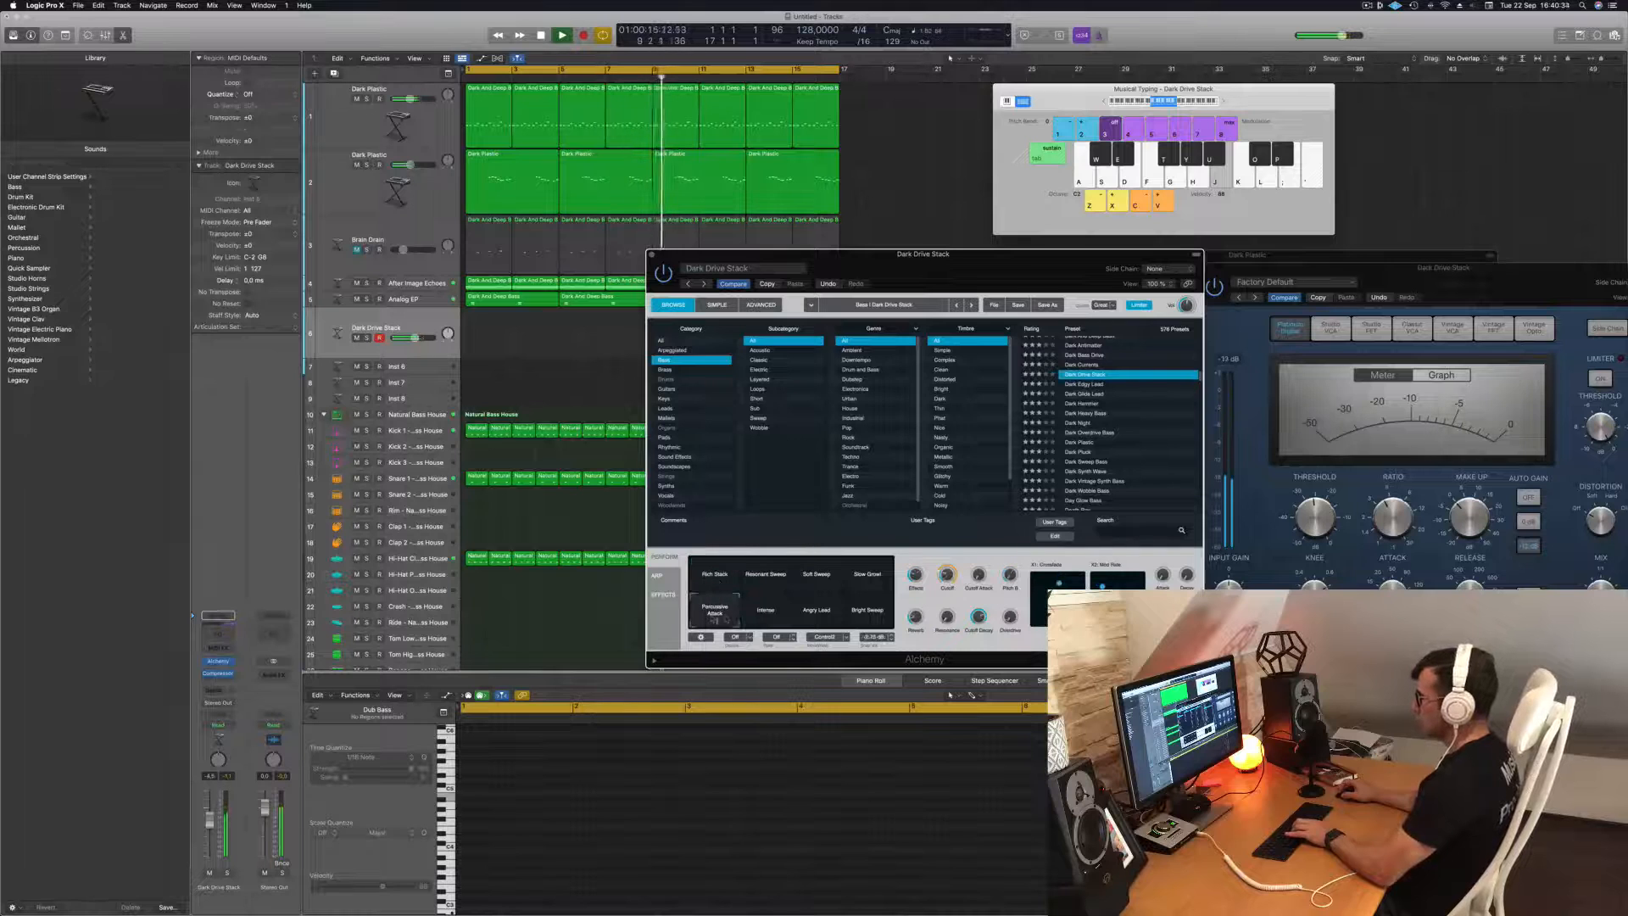
click(767, 619)
click(819, 619)
click(865, 618)
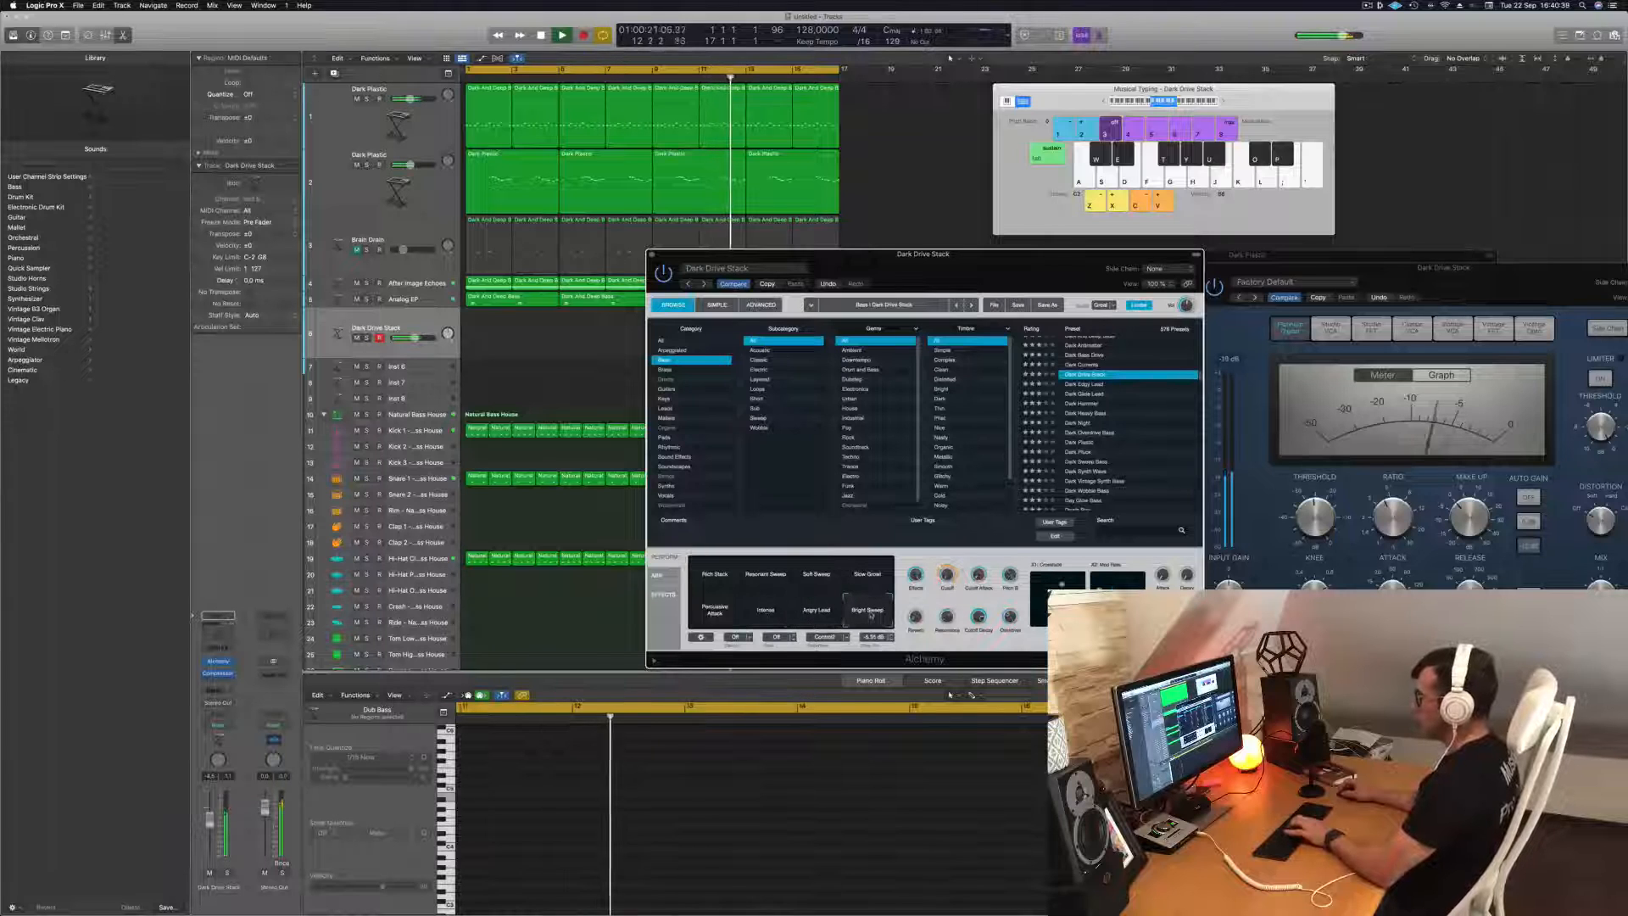
Compare Dark Drive Stack's Percussive Attack, Rich Stack and Soft Sweep snapshots again, and switch to Resonant Sweep.
click(709, 617)
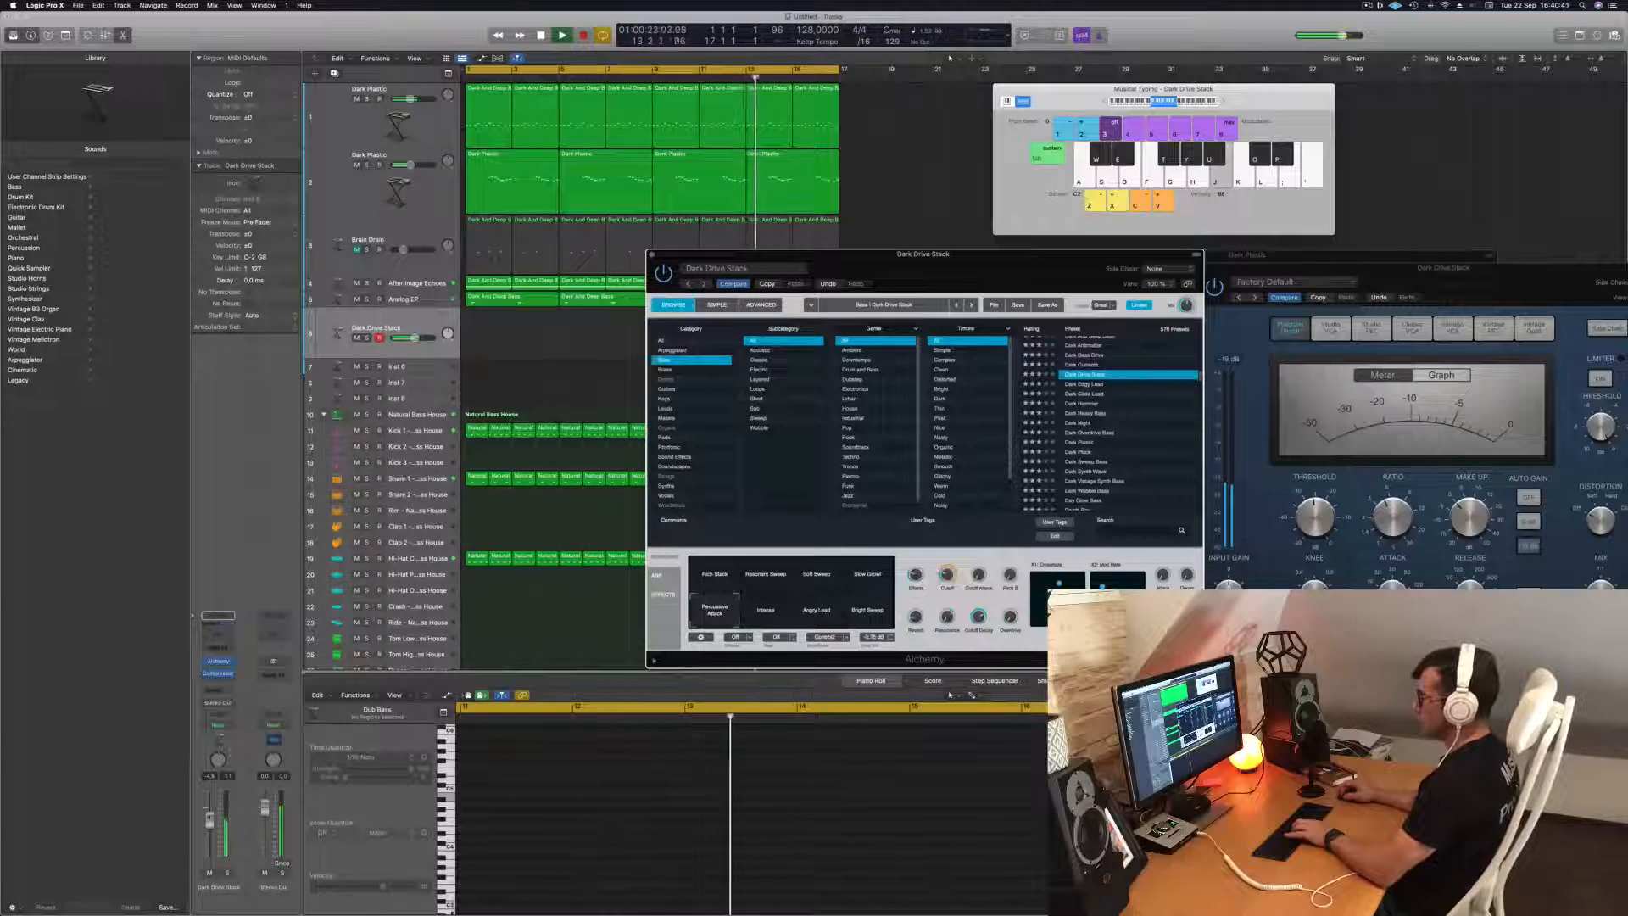
key(l)
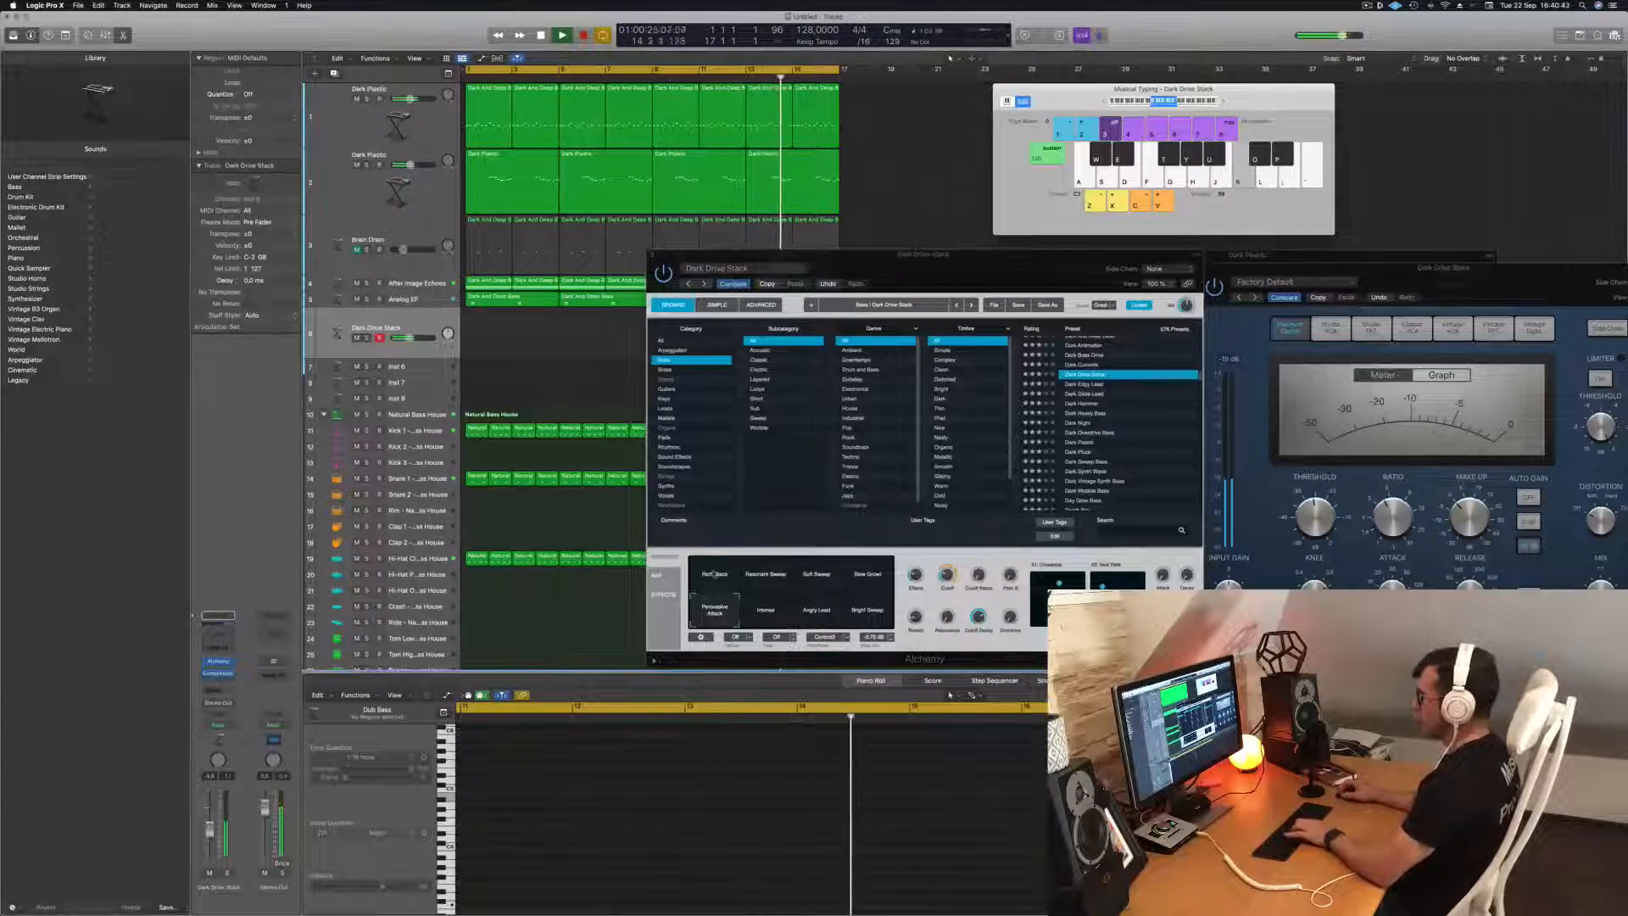
click(714, 574)
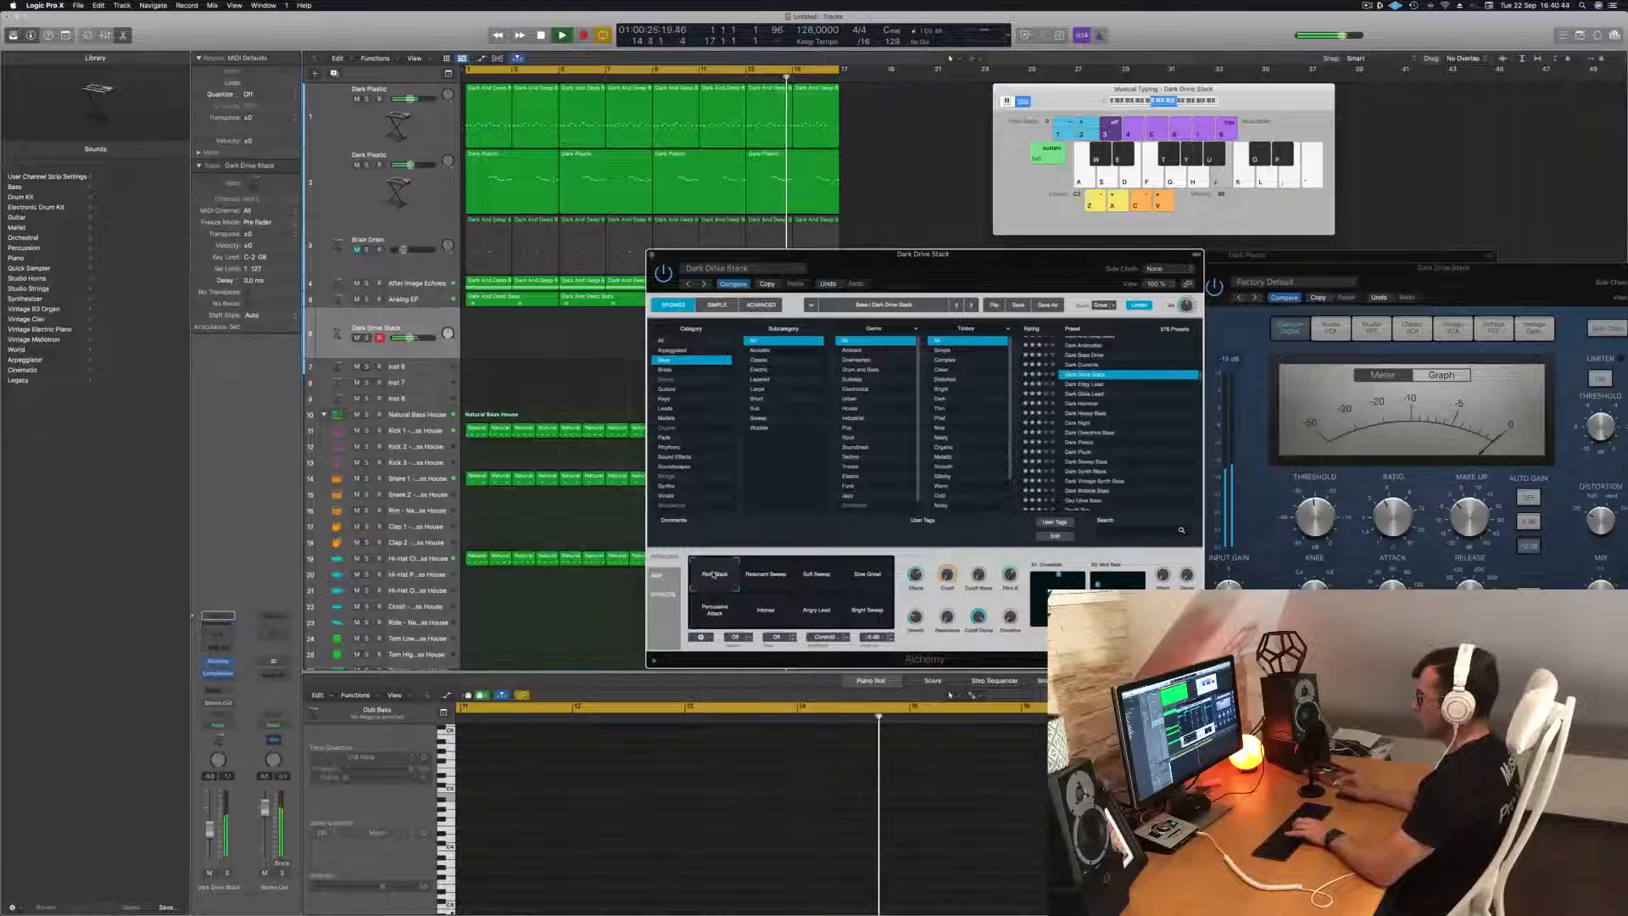
click(819, 577)
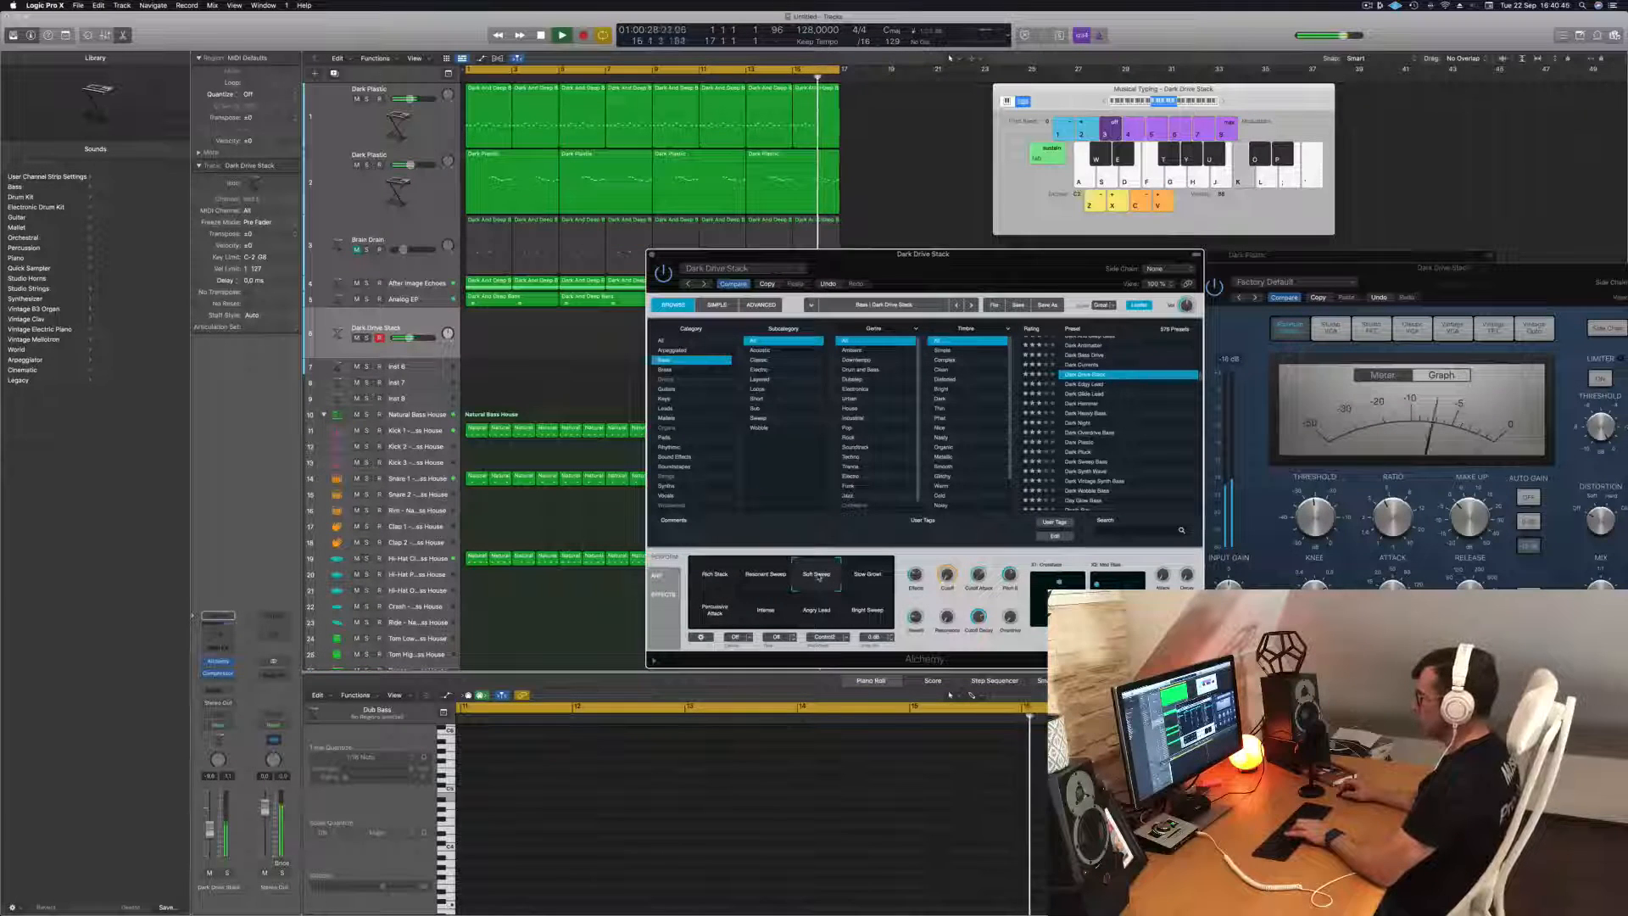
click(758, 580)
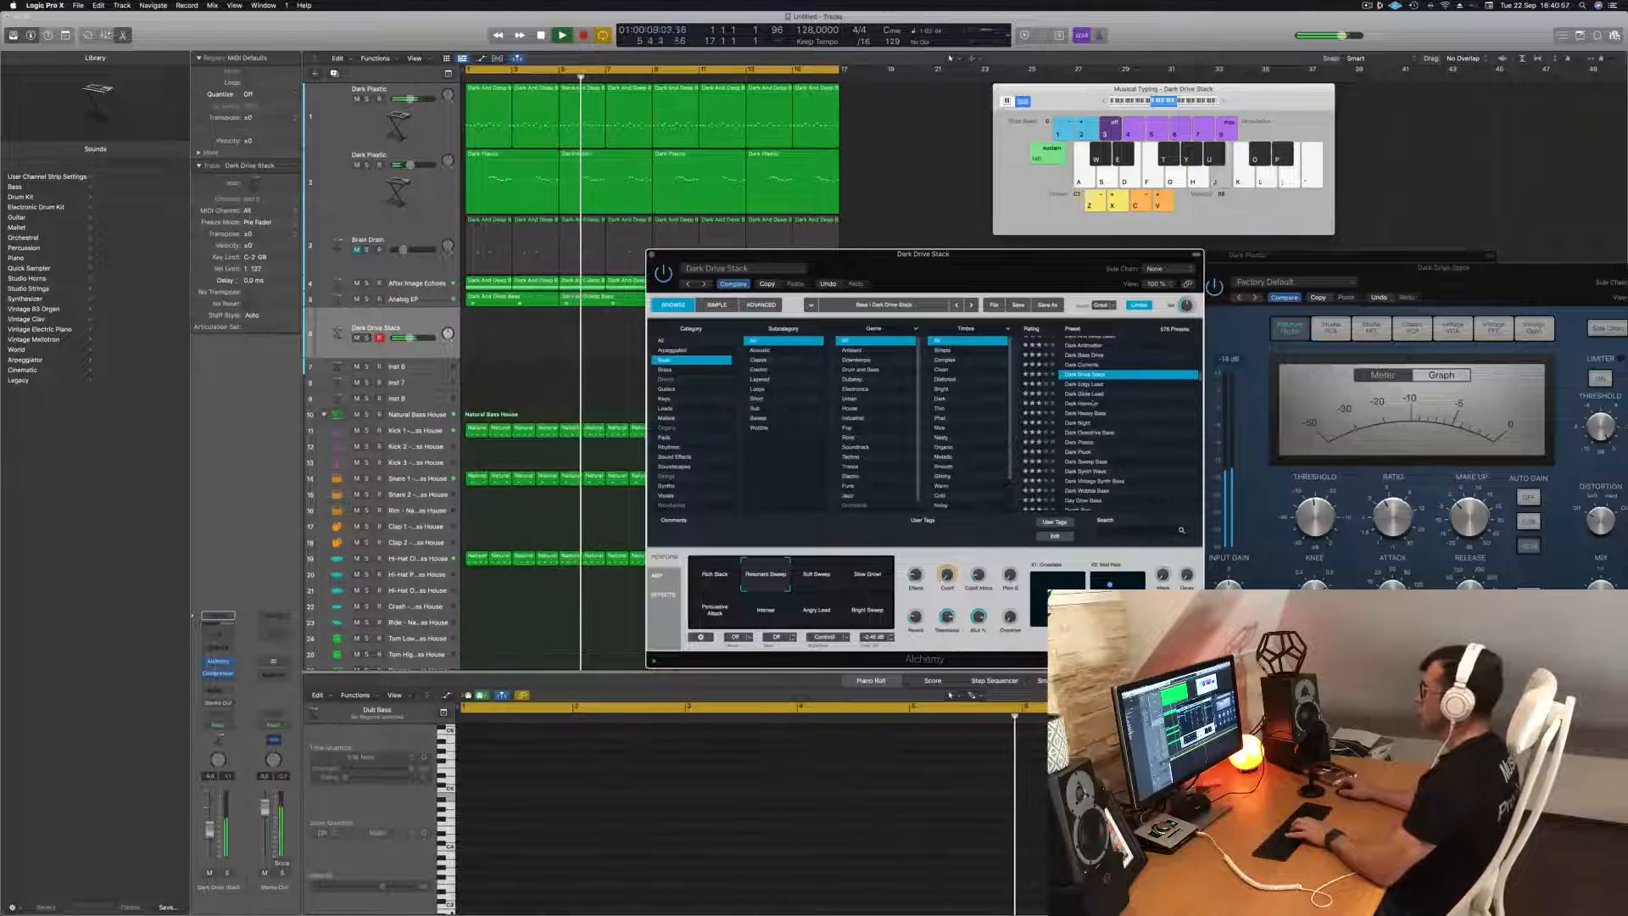
Audition the bass presets Cutting Saw Bass, Cutting Bass, Concussion Bass and Combined Bass over the playing track.
scroll(1093, 402, up, 3)
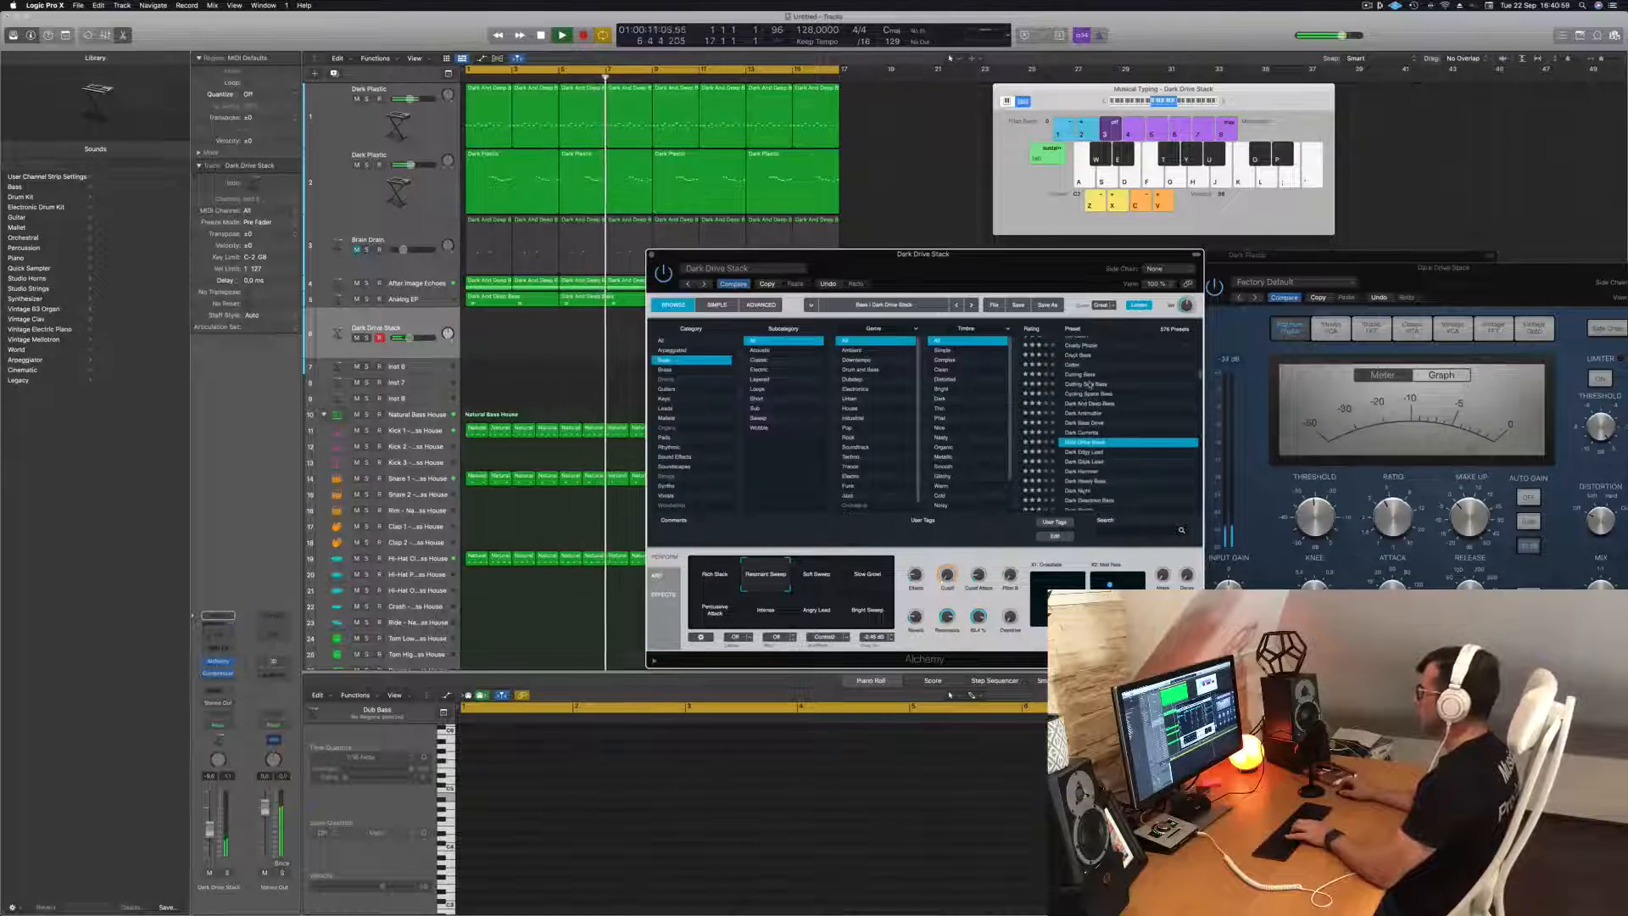
click(1088, 384)
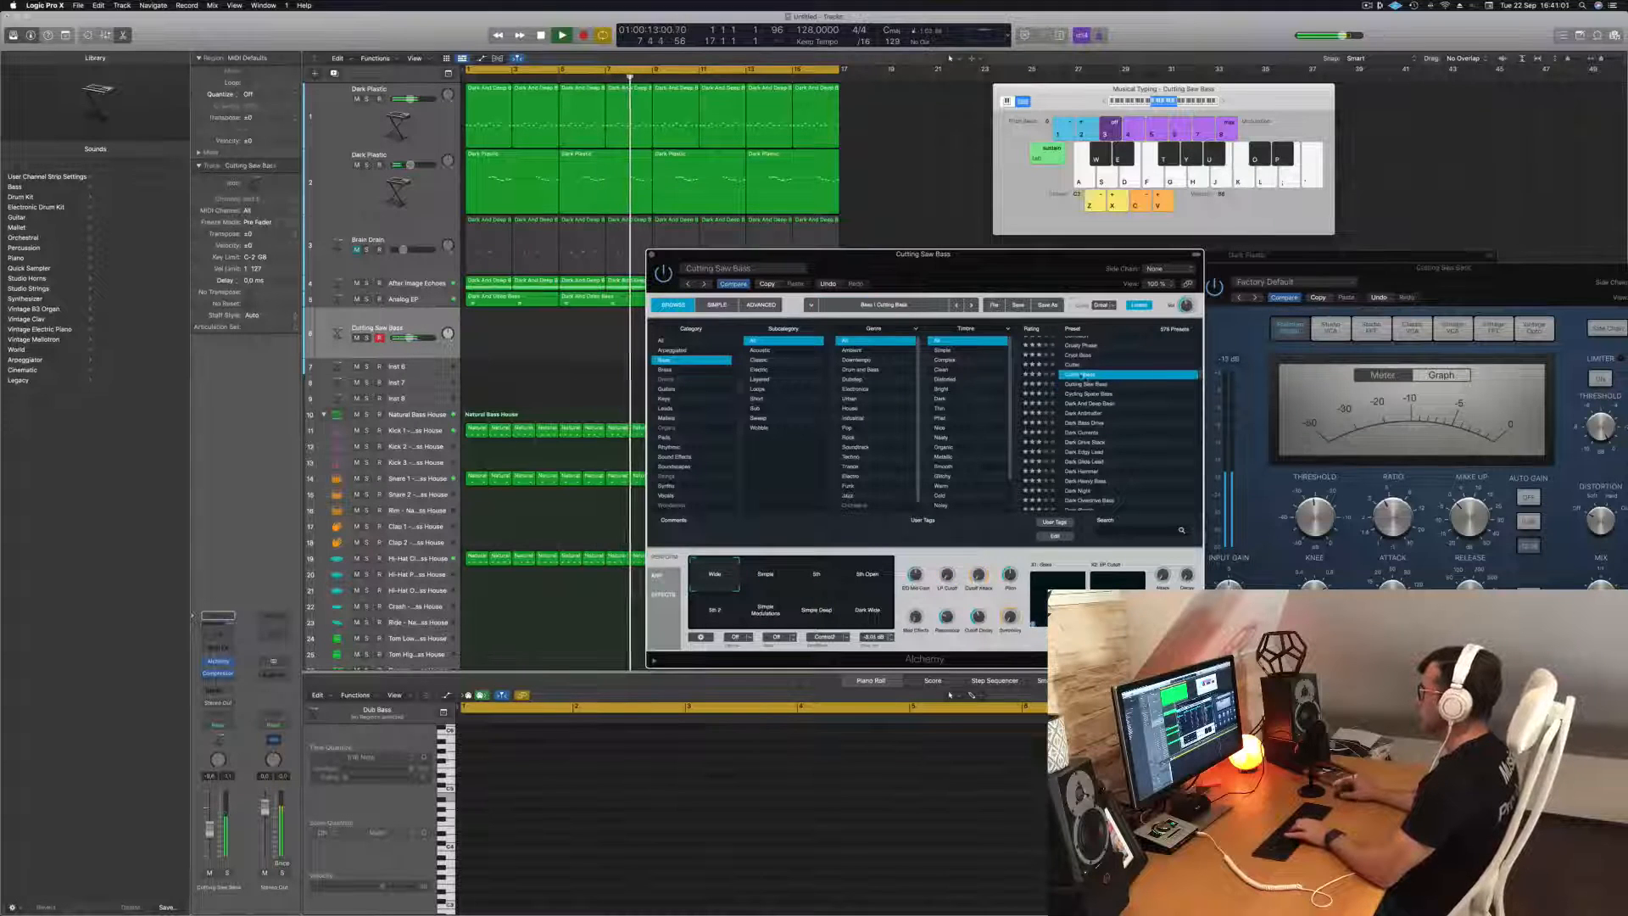
scroll(1116, 427, up, 3)
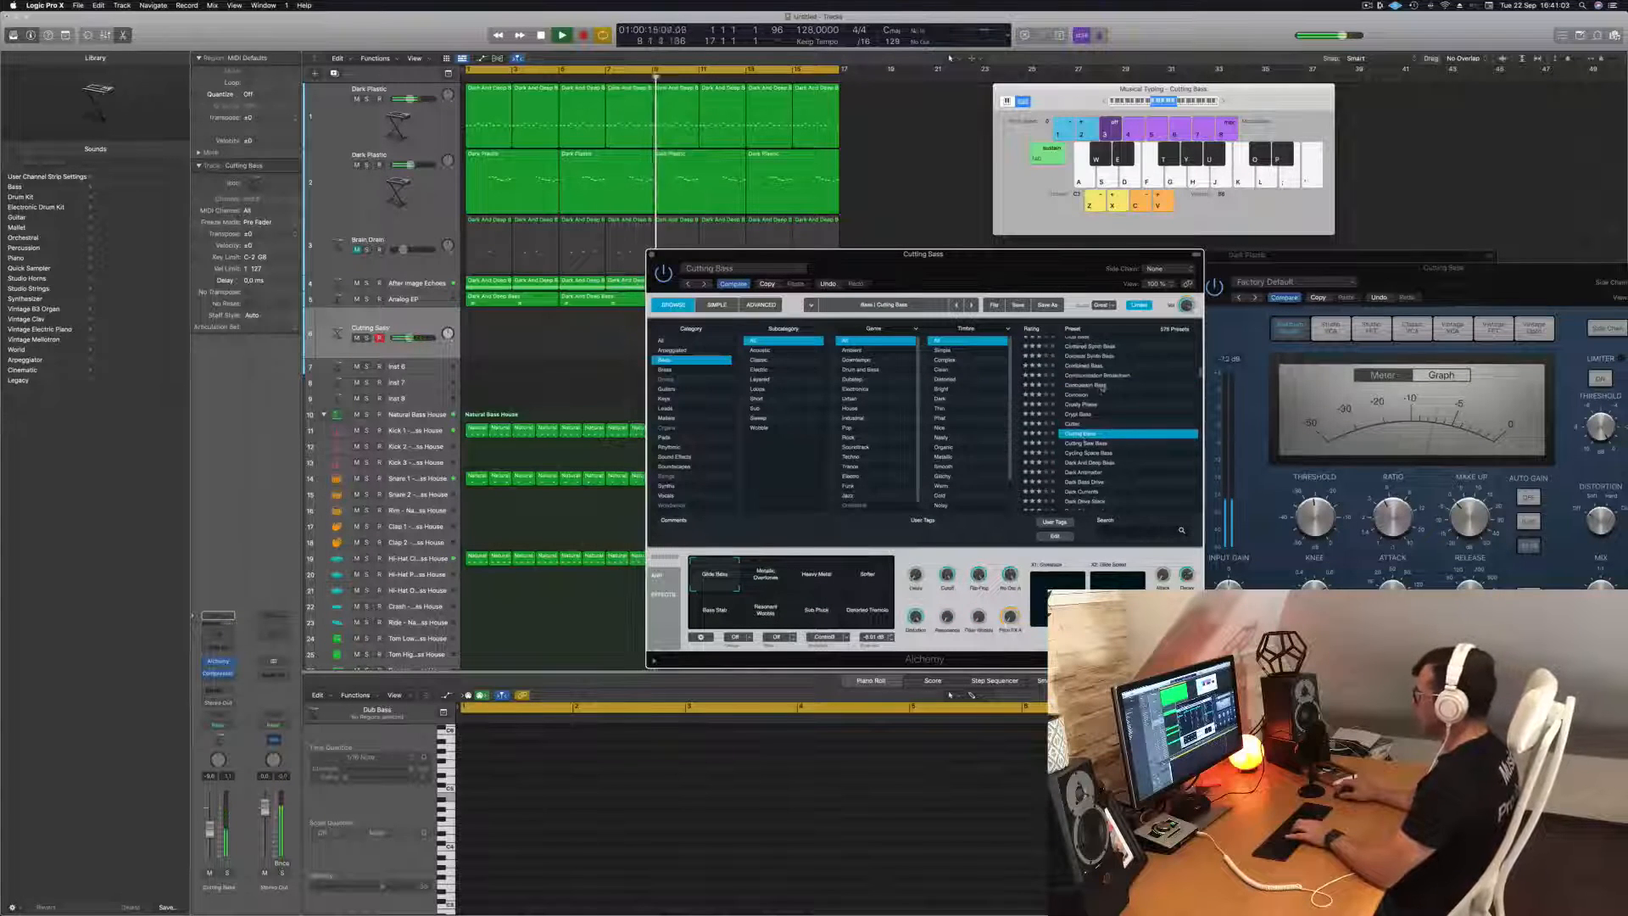
click(1097, 386)
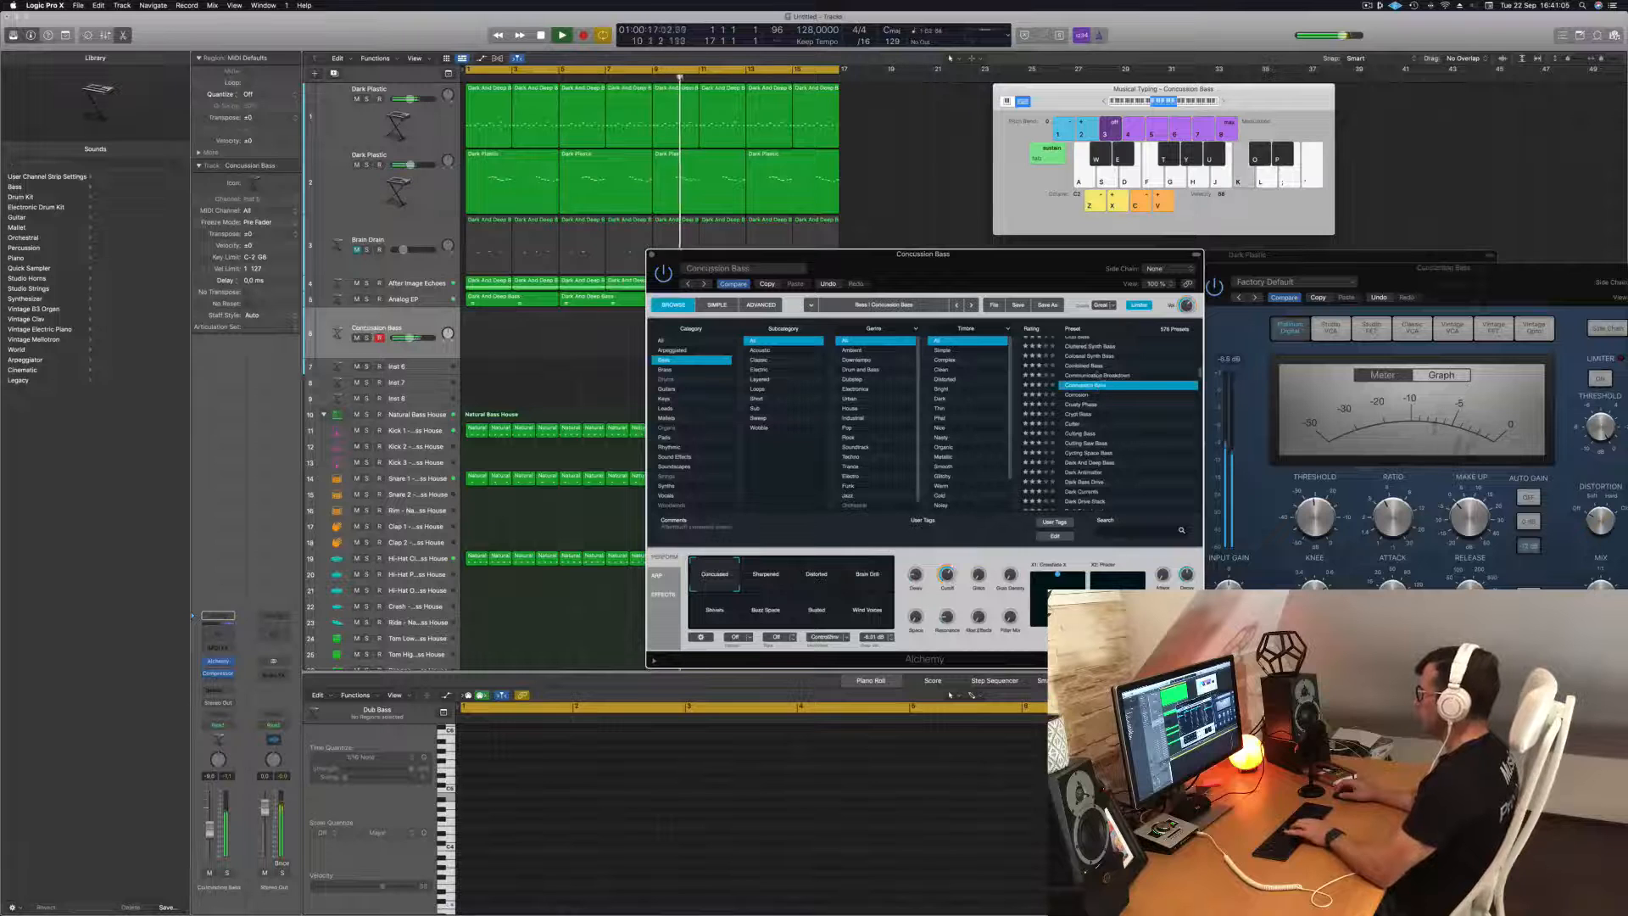
click(1094, 366)
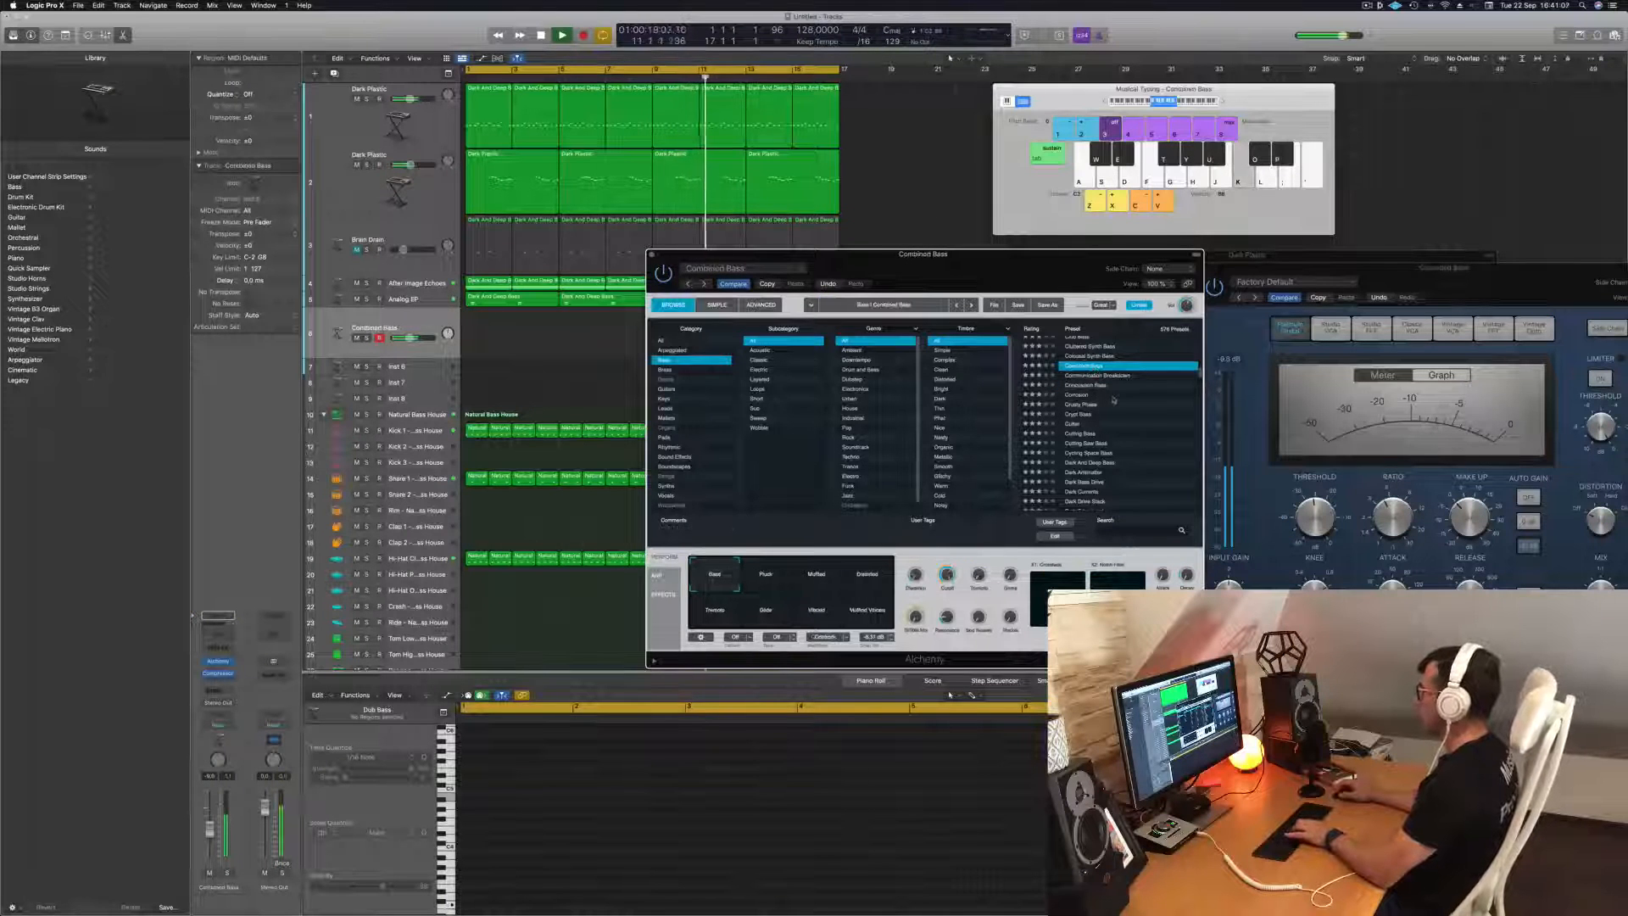
Try the Classic Funk Boogie Bass preset and lower the bass track's volume while playing notes.
scroll(1113, 399, up, 3)
scroll(1124, 404, up, 2)
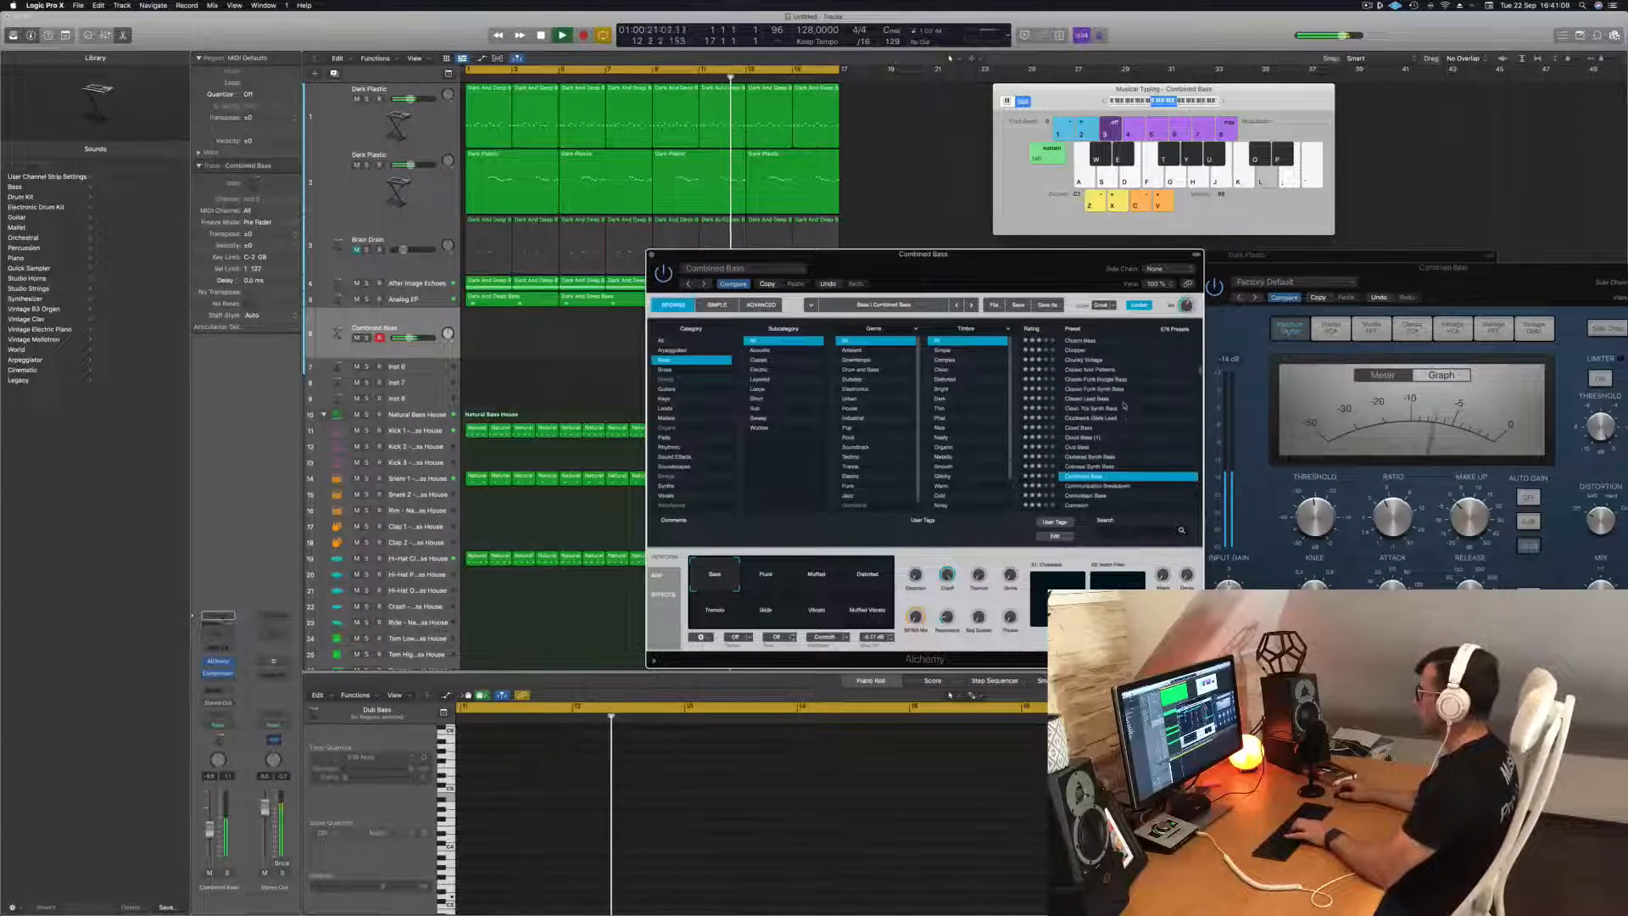
click(1089, 399)
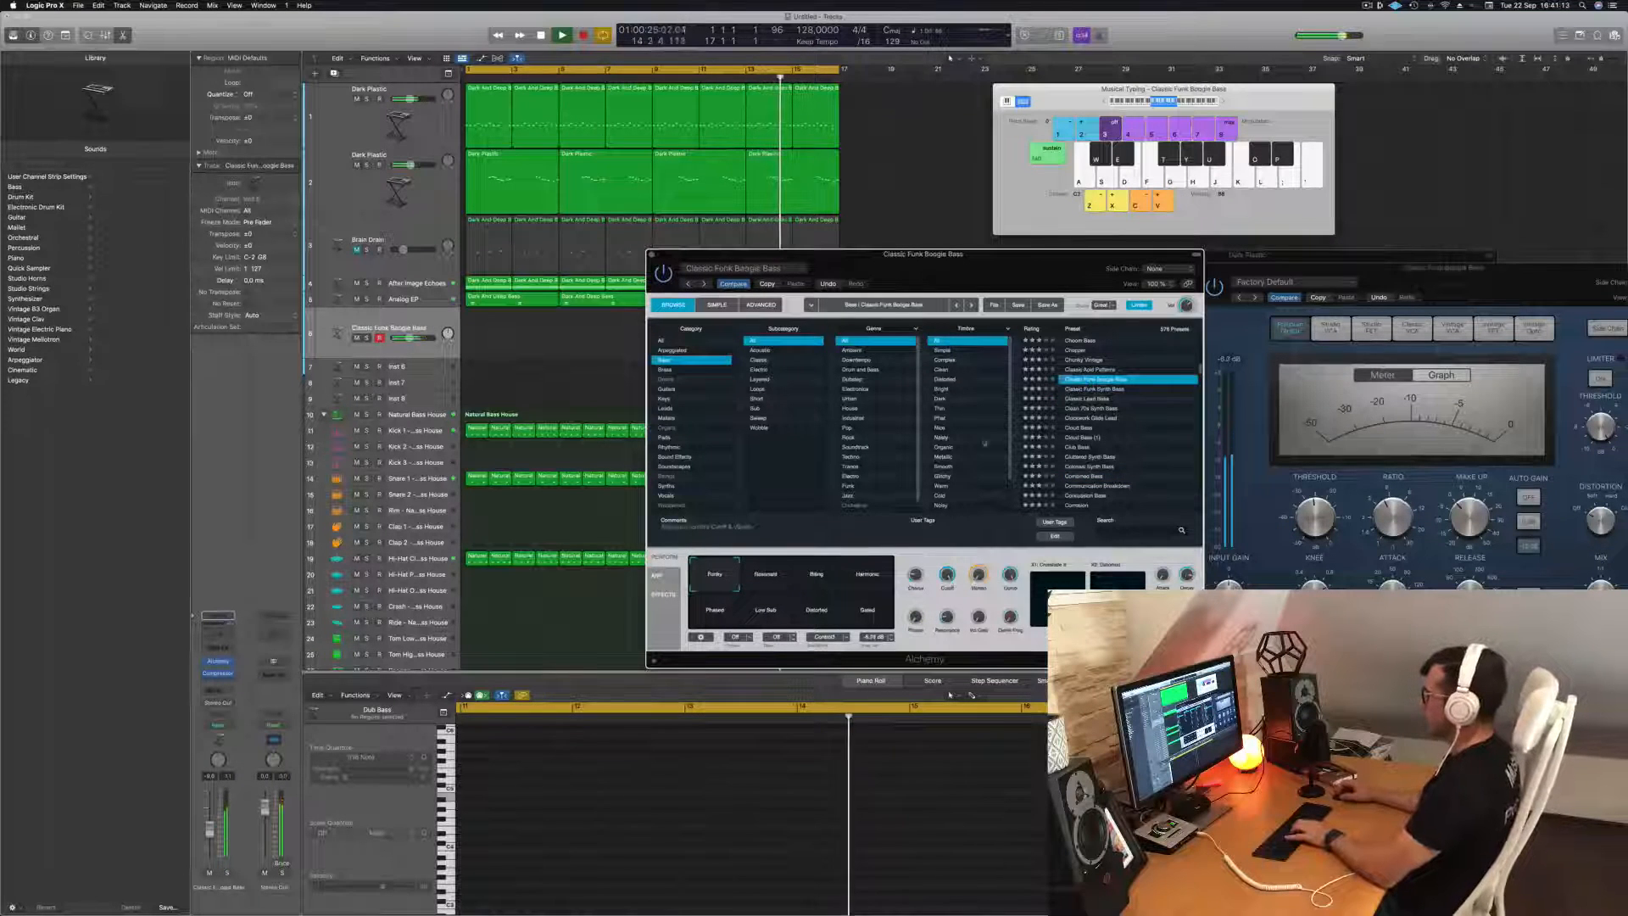
drag(211, 839, 211, 842)
key(l)
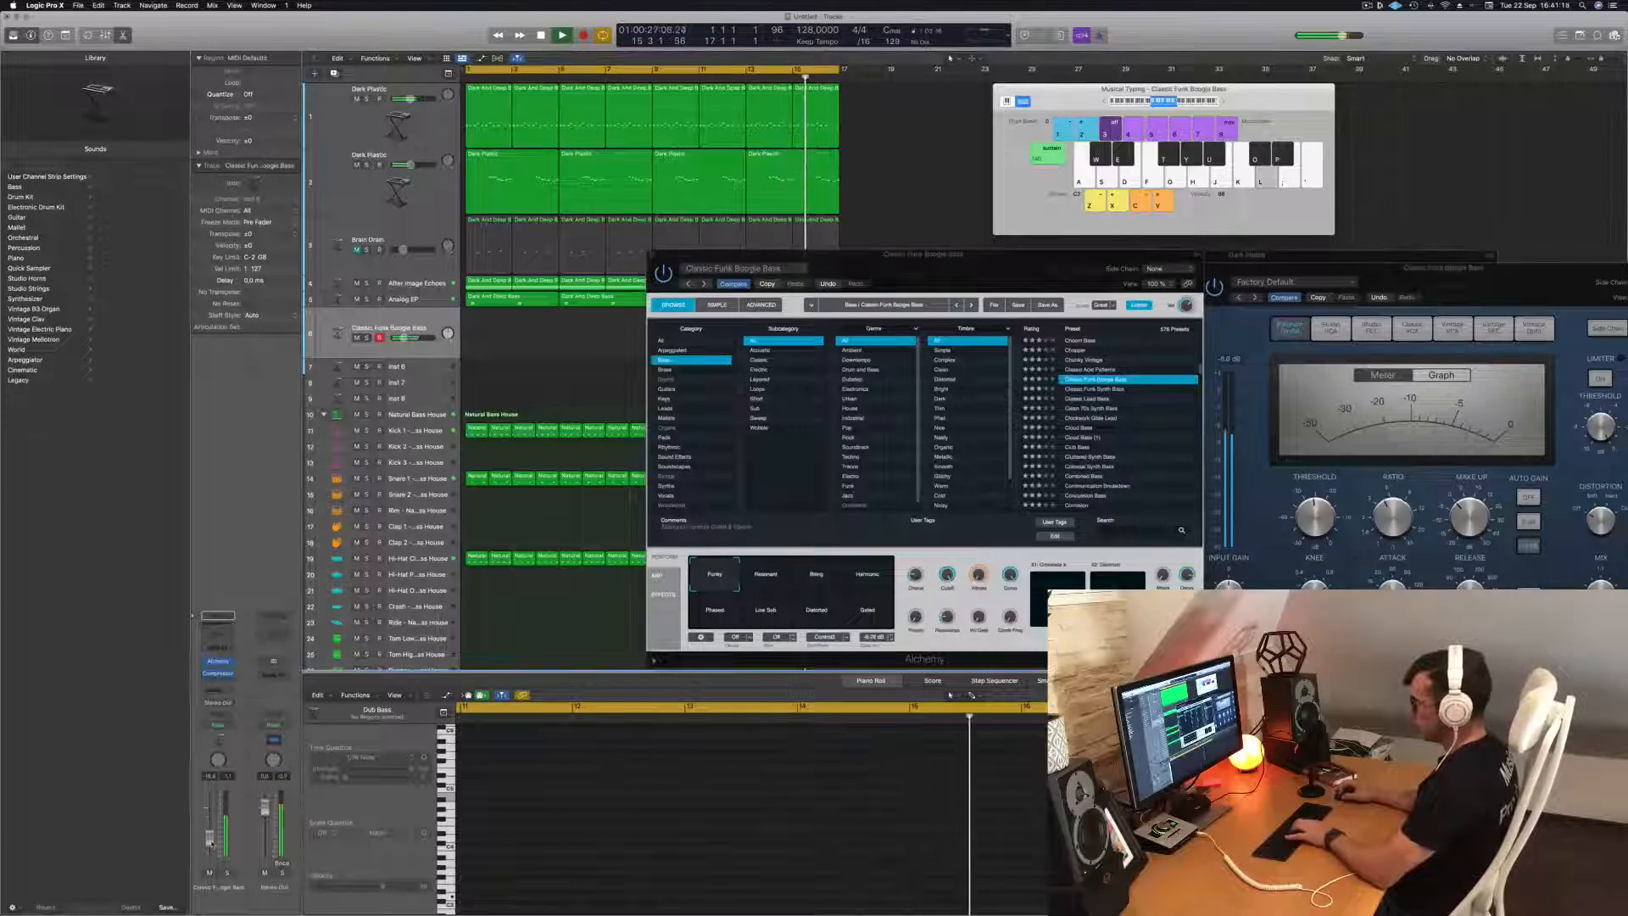
Try the Chaos Glide Bass and Breaking Bass presets, and load Deep Sub Bass on the new bass track.
scroll(1107, 365, up, 4)
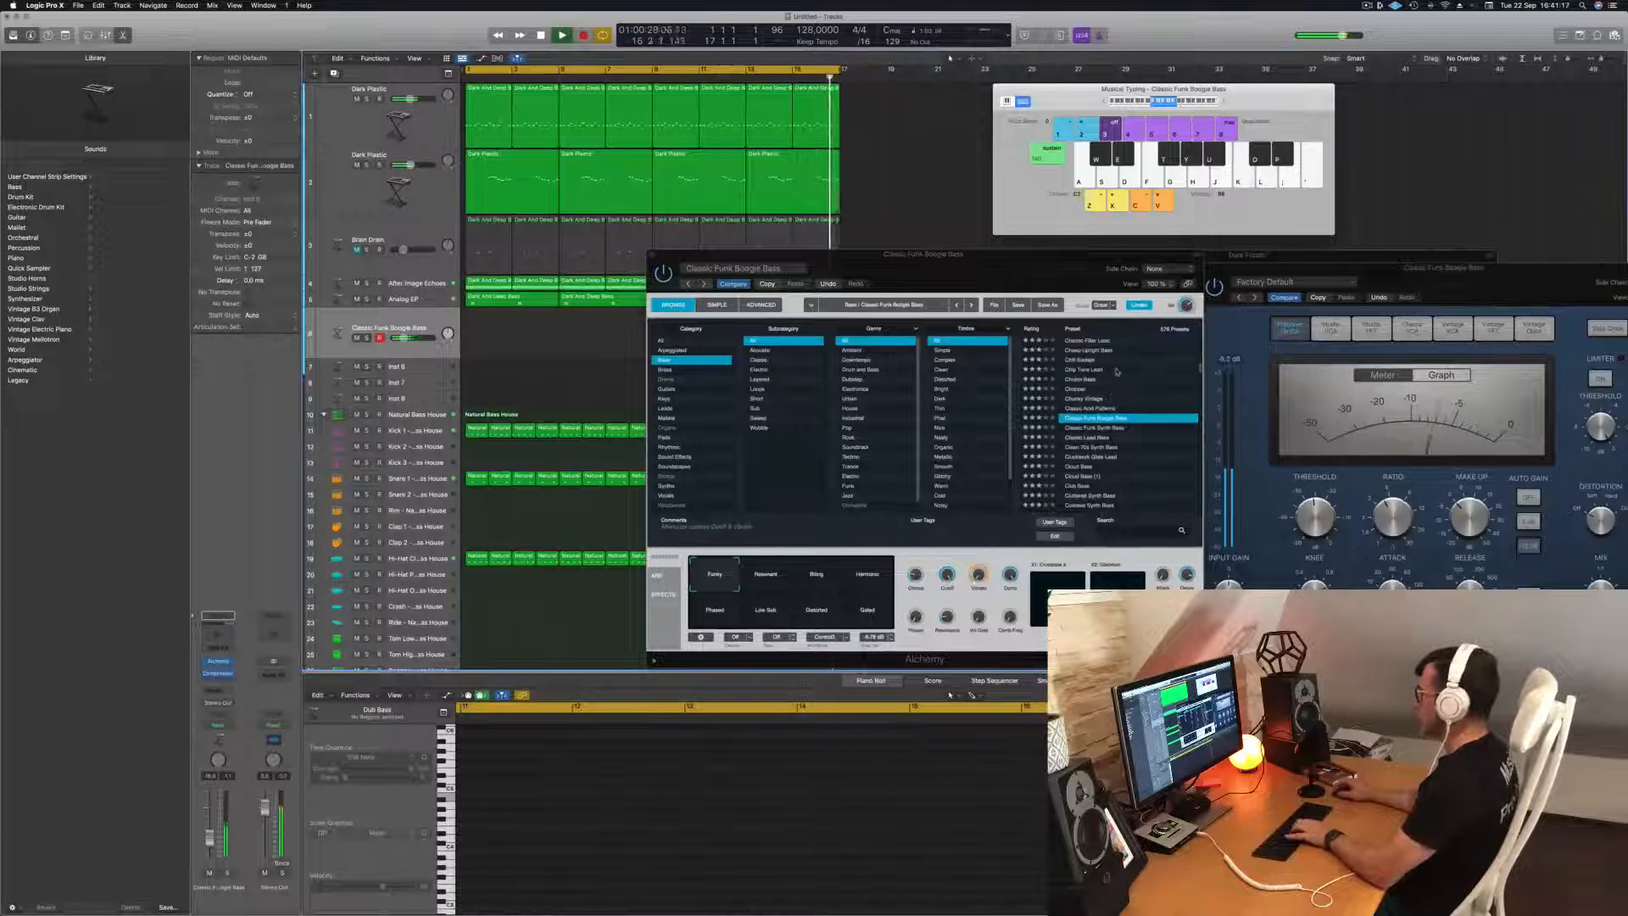
click(1088, 388)
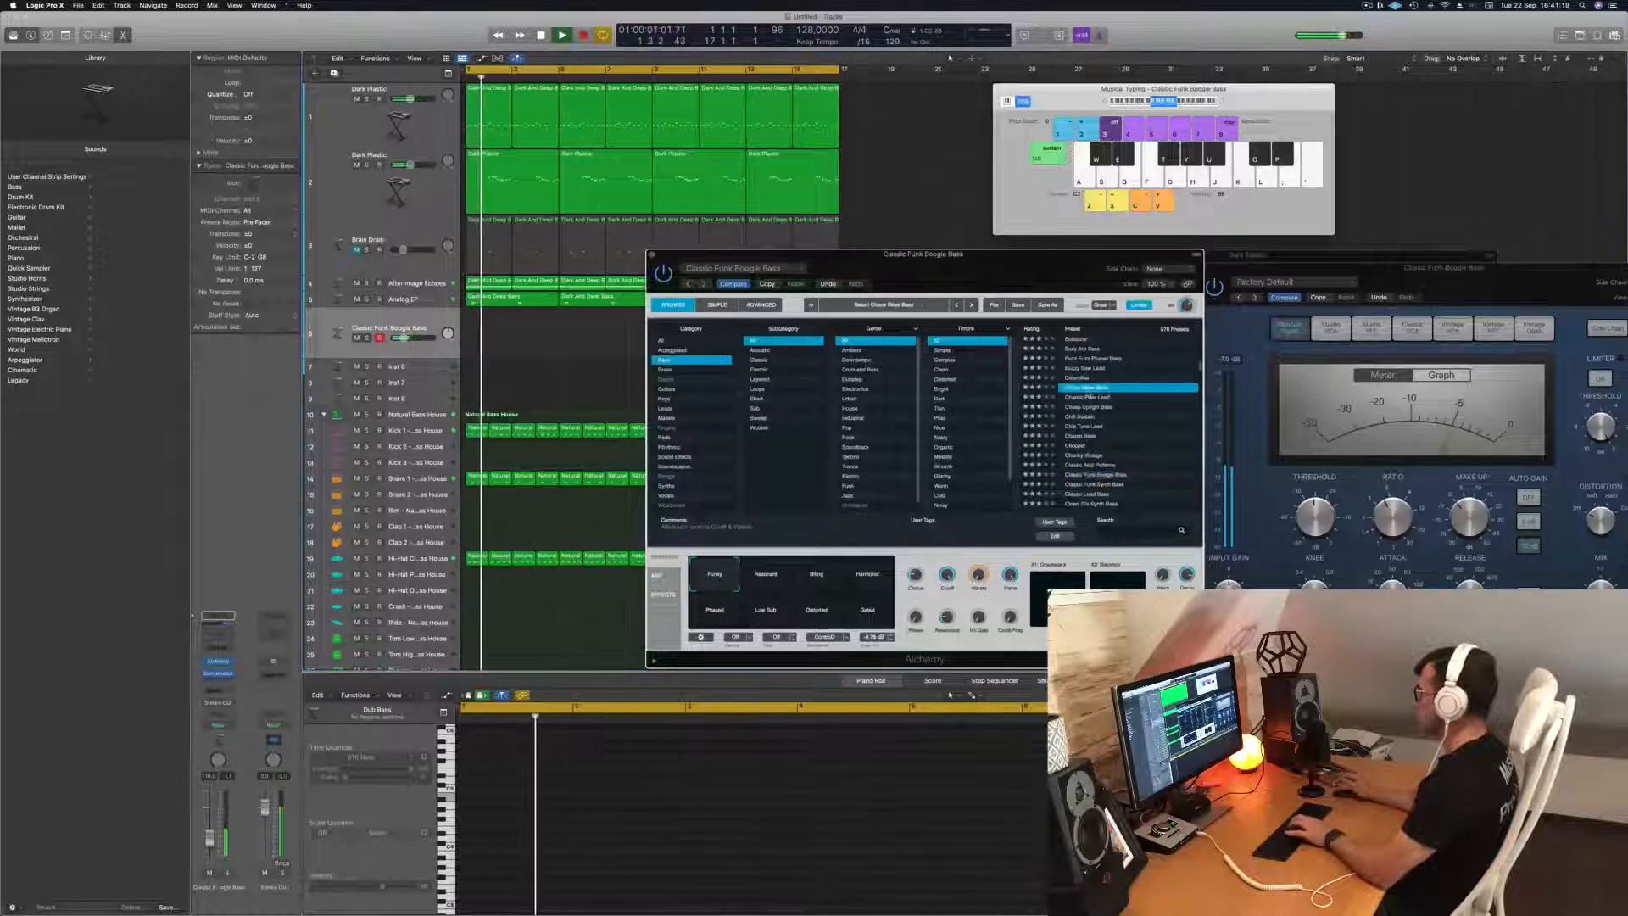
click(1088, 379)
scroll(1094, 386, up, 4)
click(1094, 386)
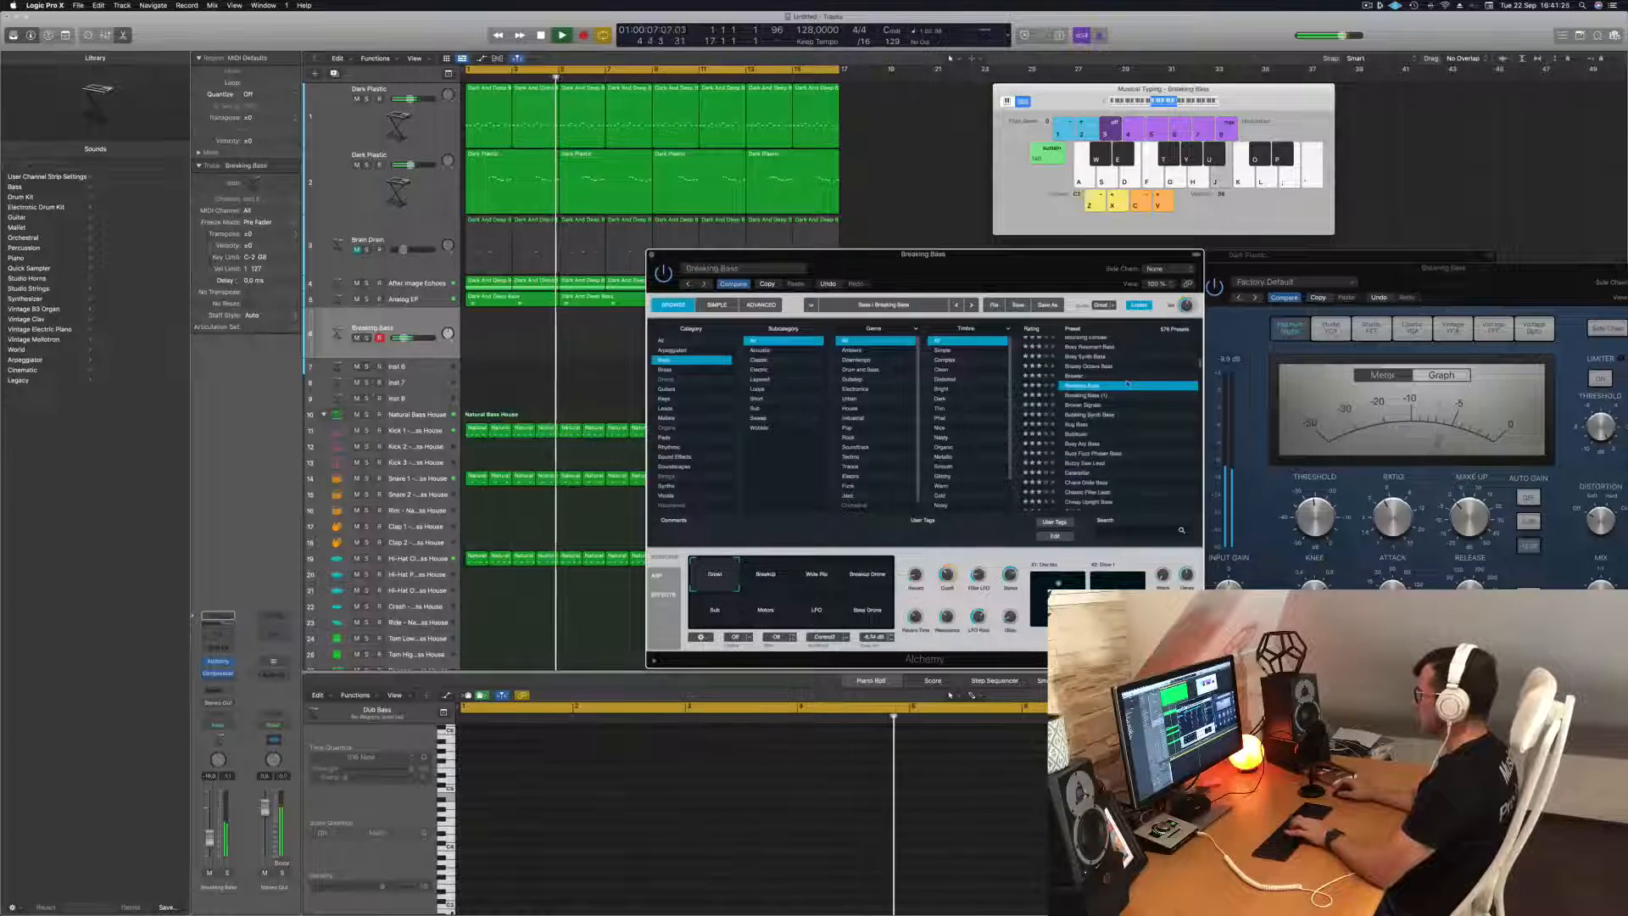
scroll(1128, 389, down, 10)
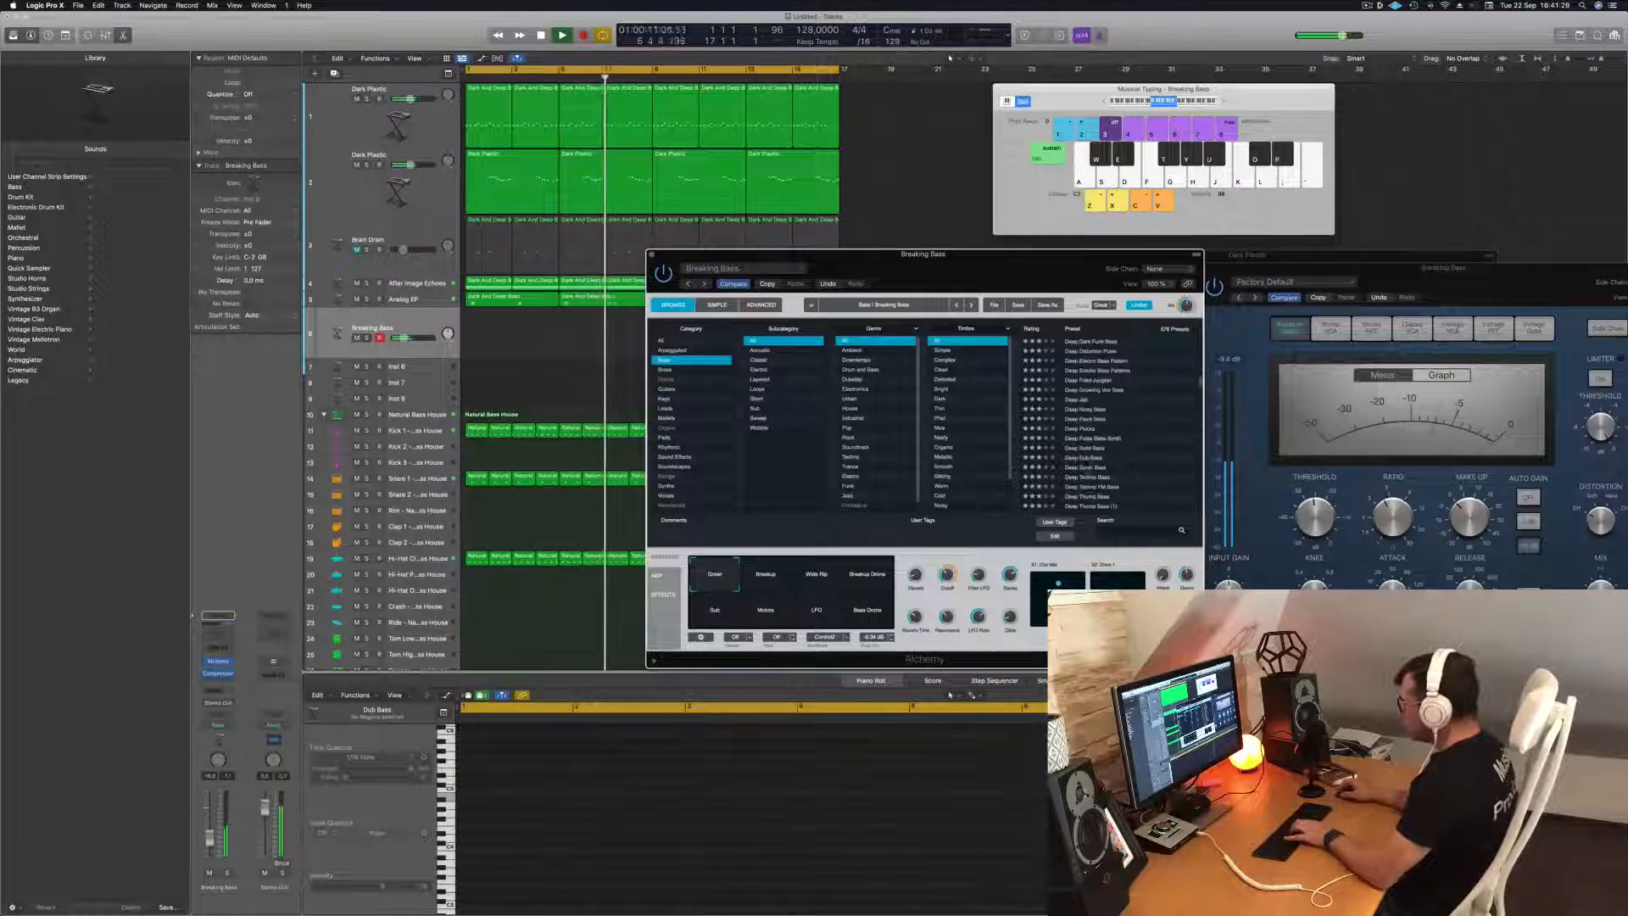
click(1090, 458)
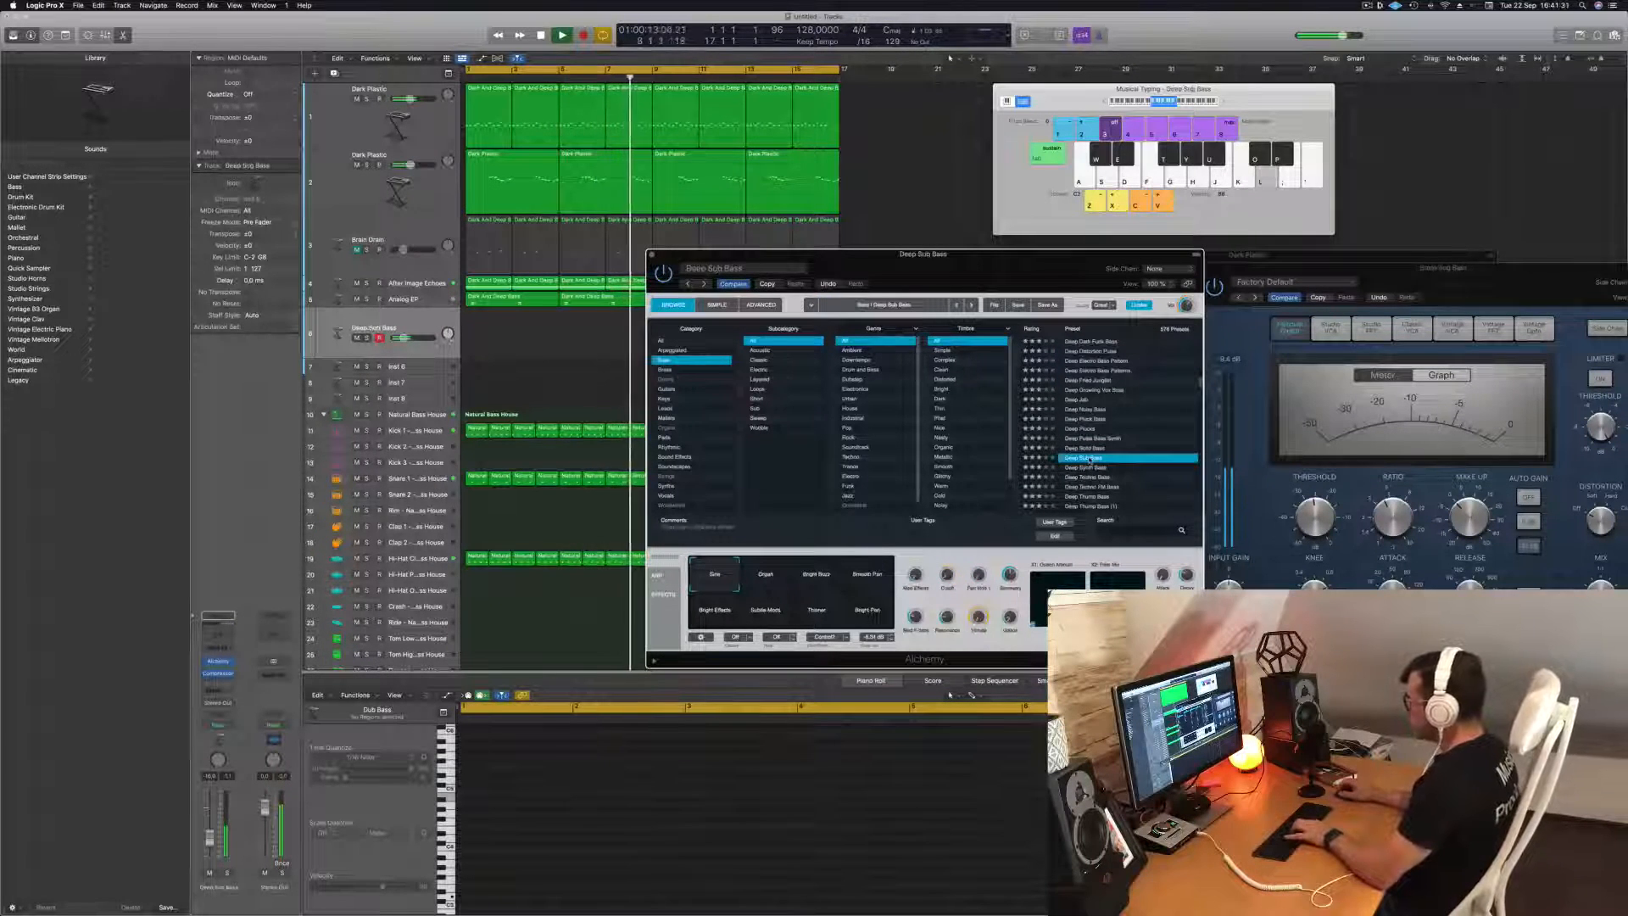
Load the Flexible Square Bass preset, sort the bass presets by rating, and try the Smooth Gliding snapshot.
scroll(1152, 450, down, 4)
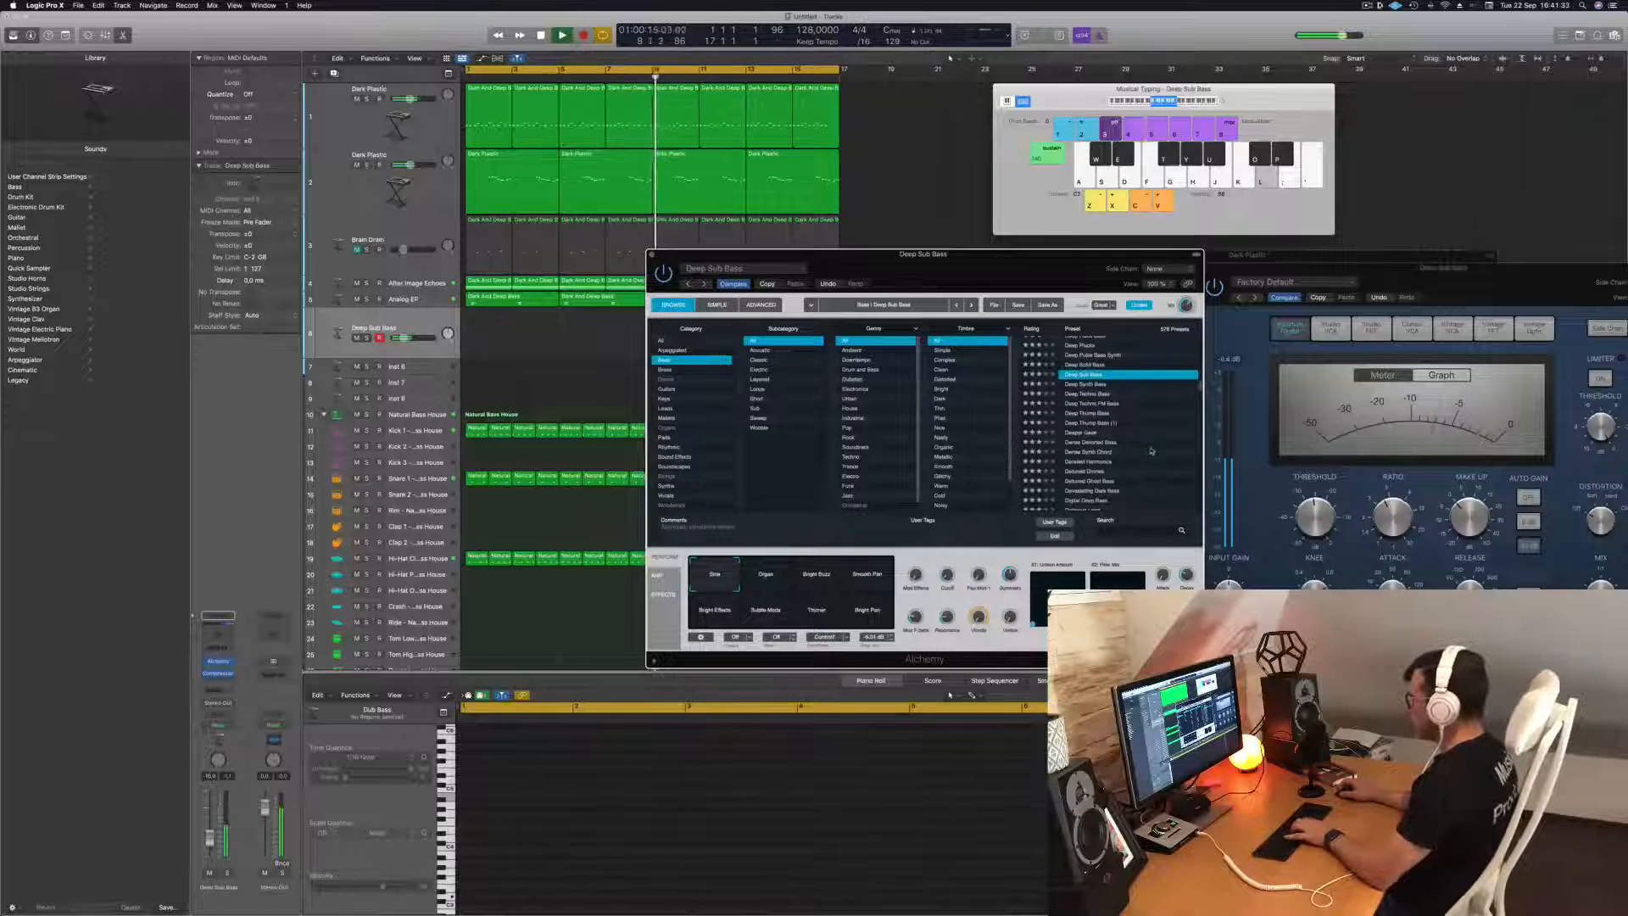
scroll(1151, 452, down, 10)
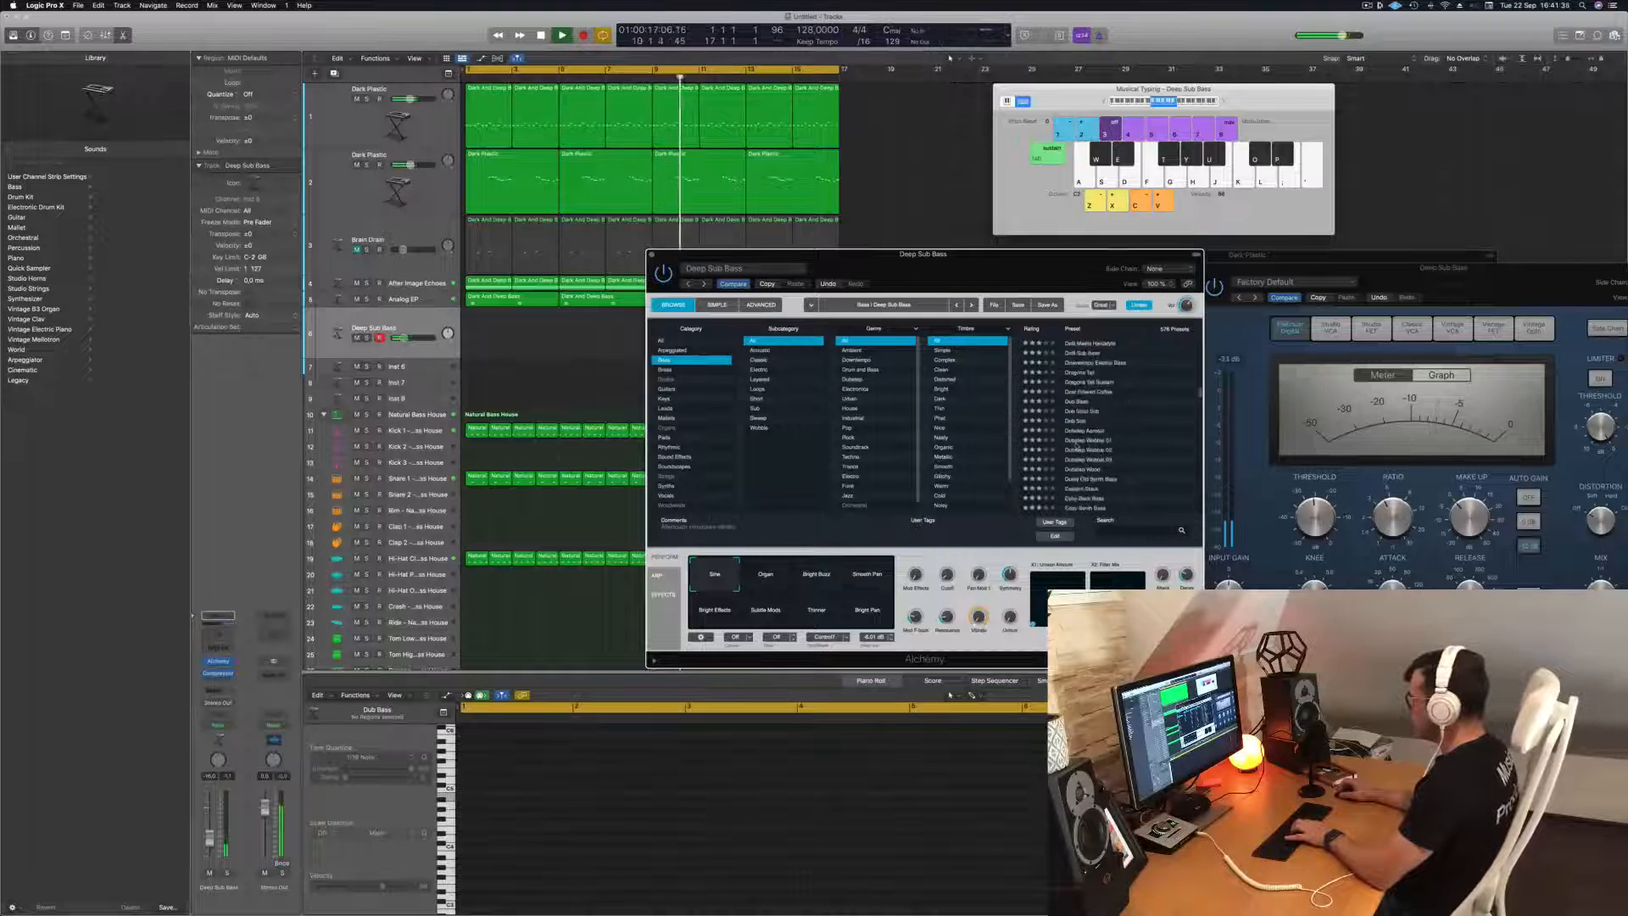
scroll(1135, 451, down, 8)
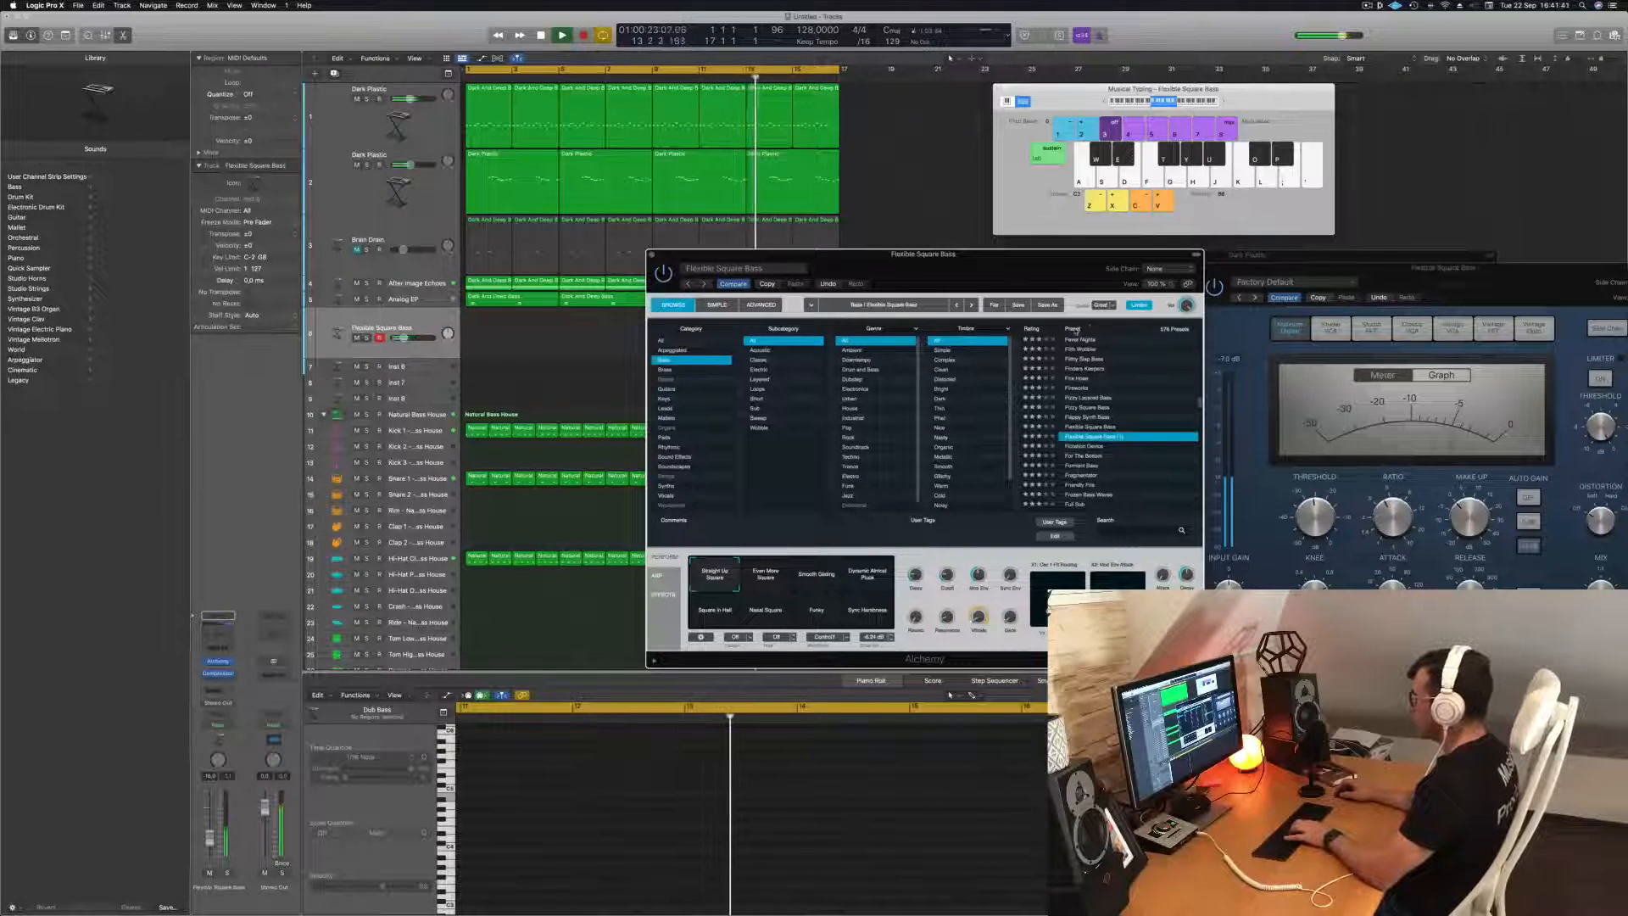
click(1091, 329)
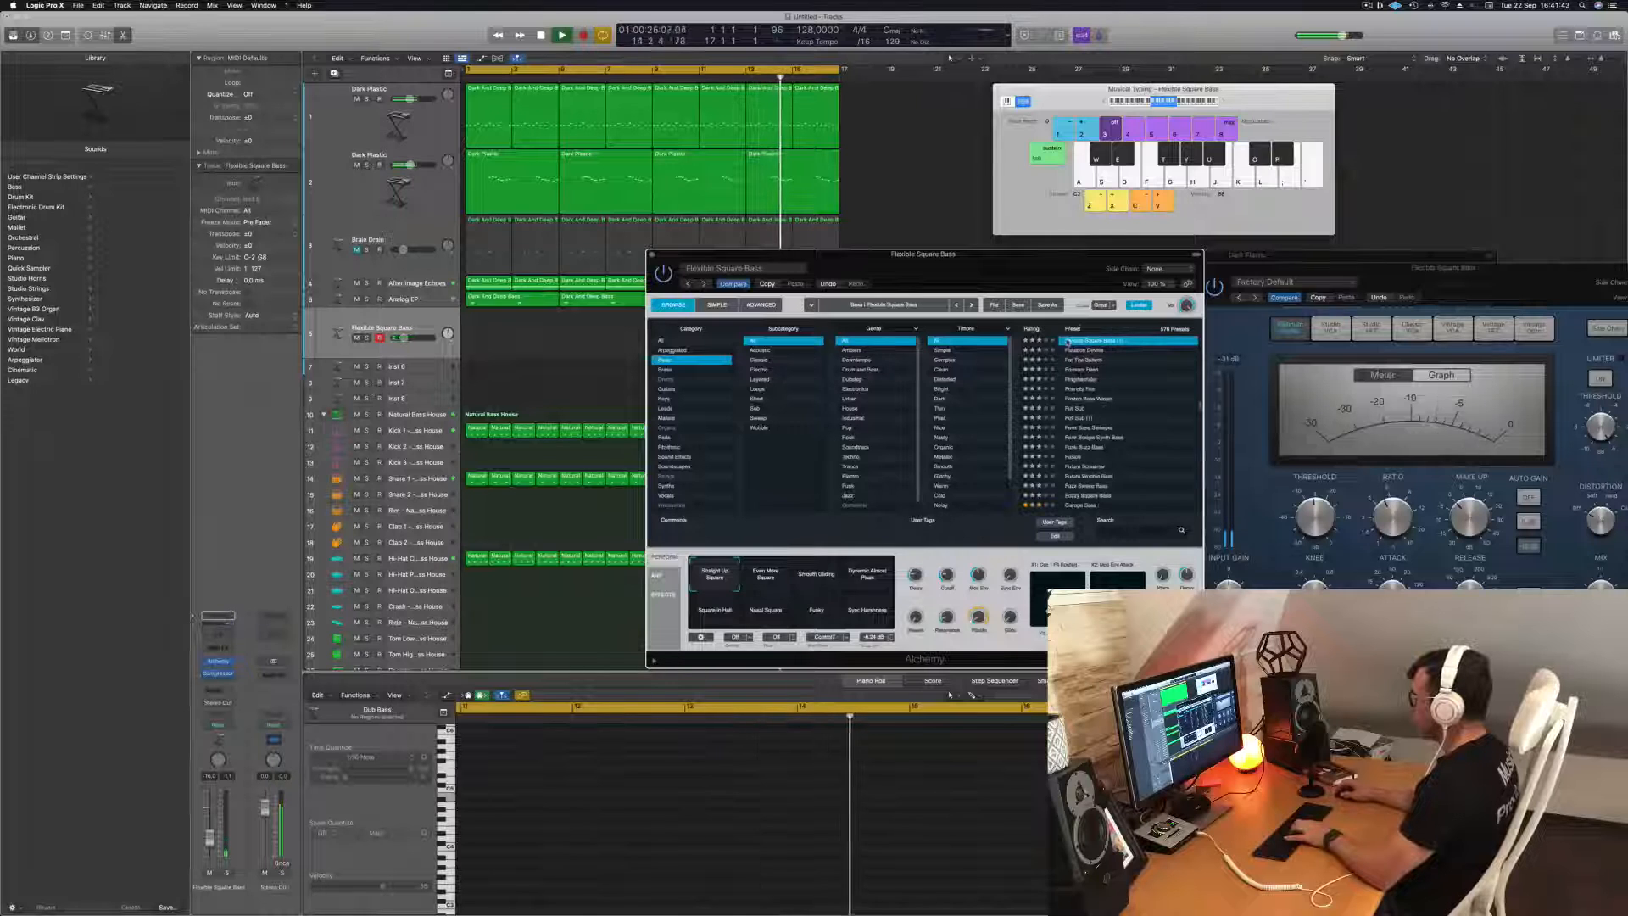
click(1032, 329)
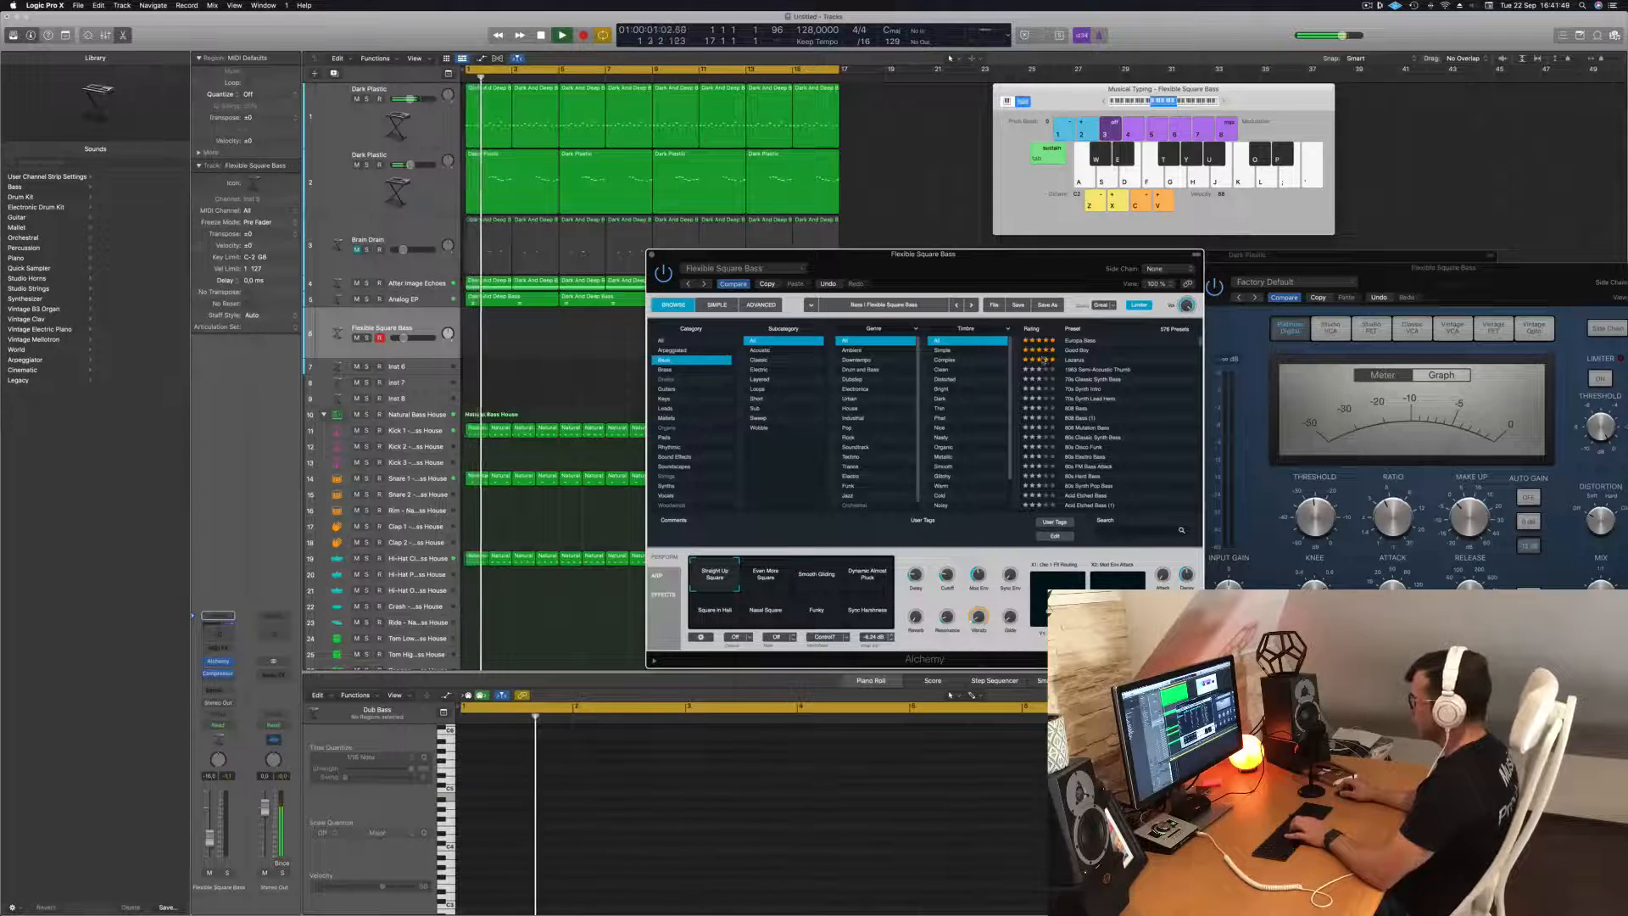
click(814, 576)
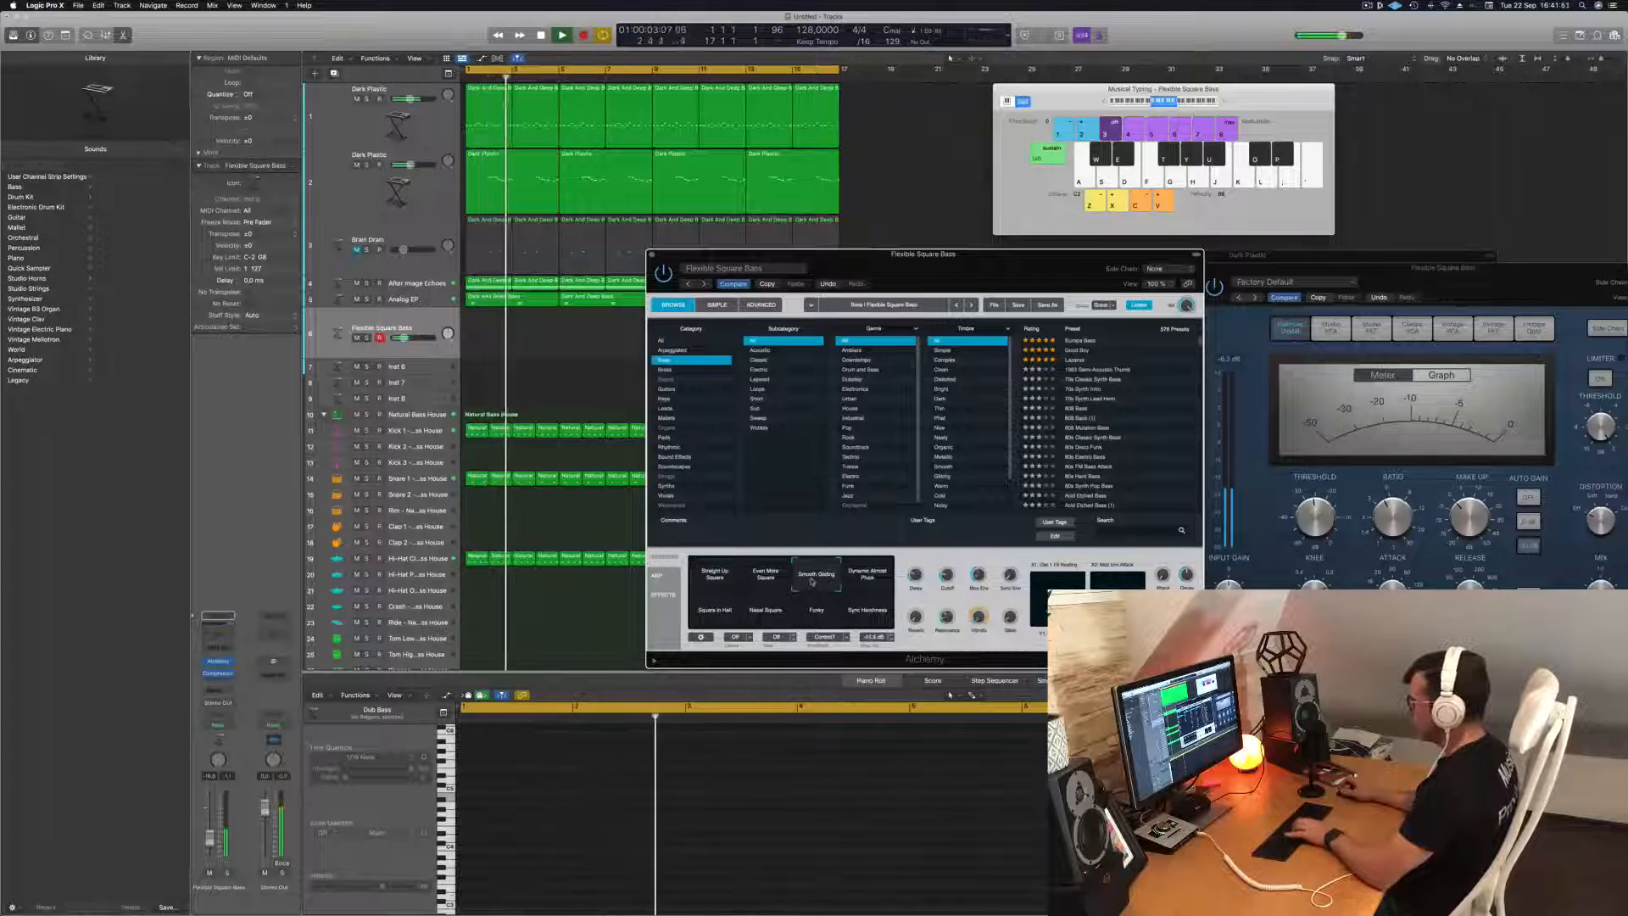
Load the top-rated Lazarus preset, compare its Wide Sweep and Solid PWM snapshots, and settle on Solid & Wide.
click(1078, 360)
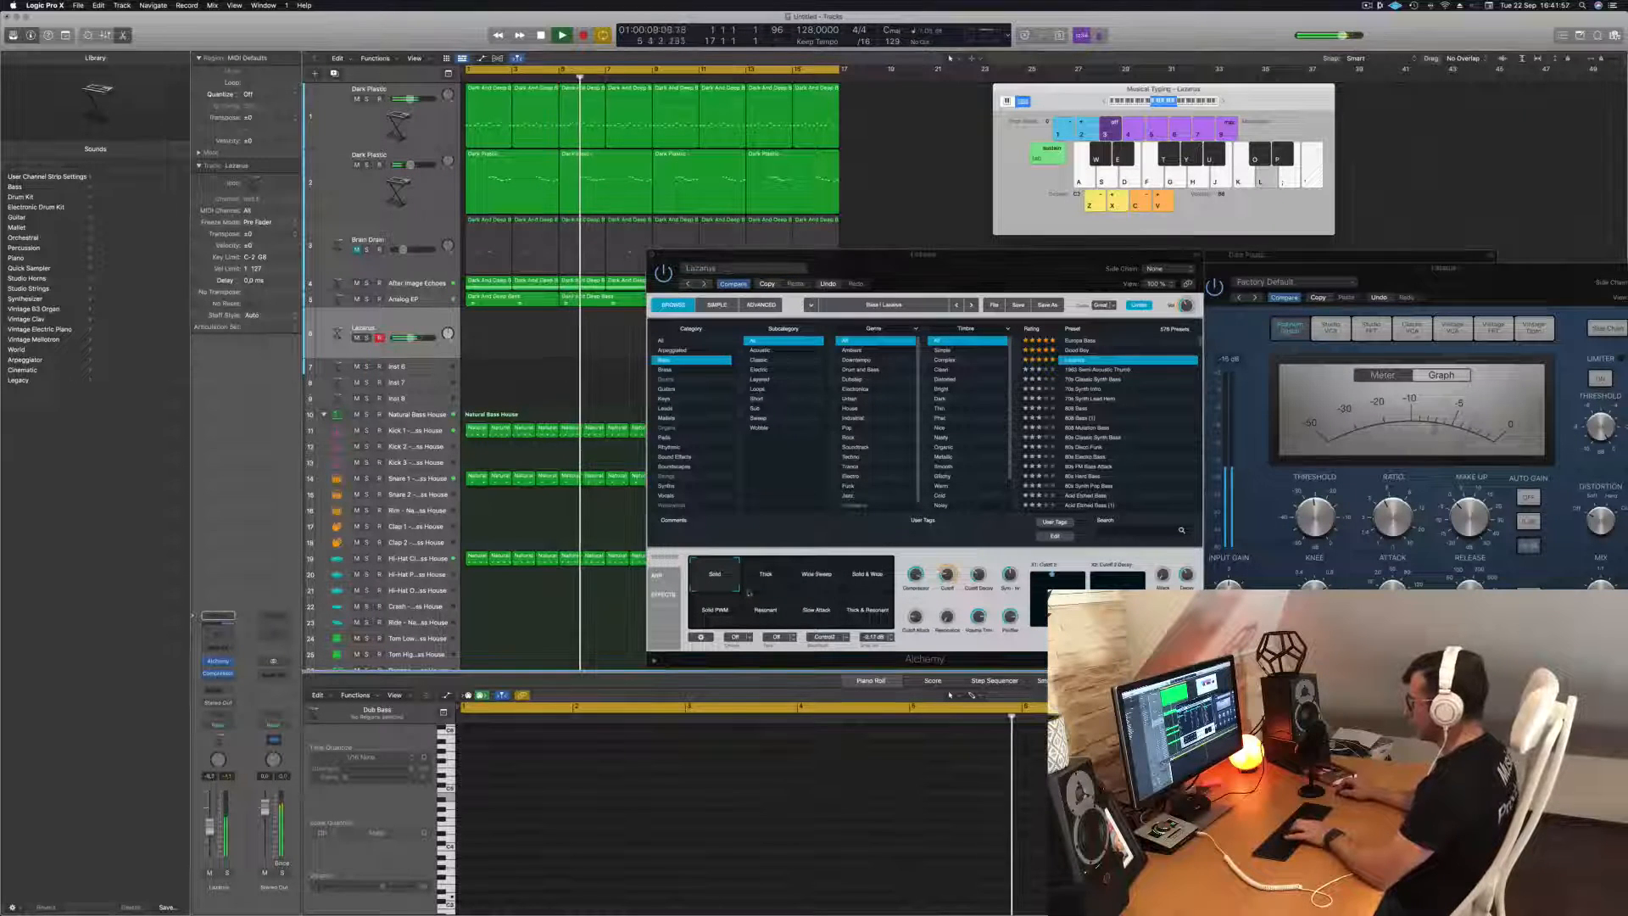
click(808, 580)
click(865, 576)
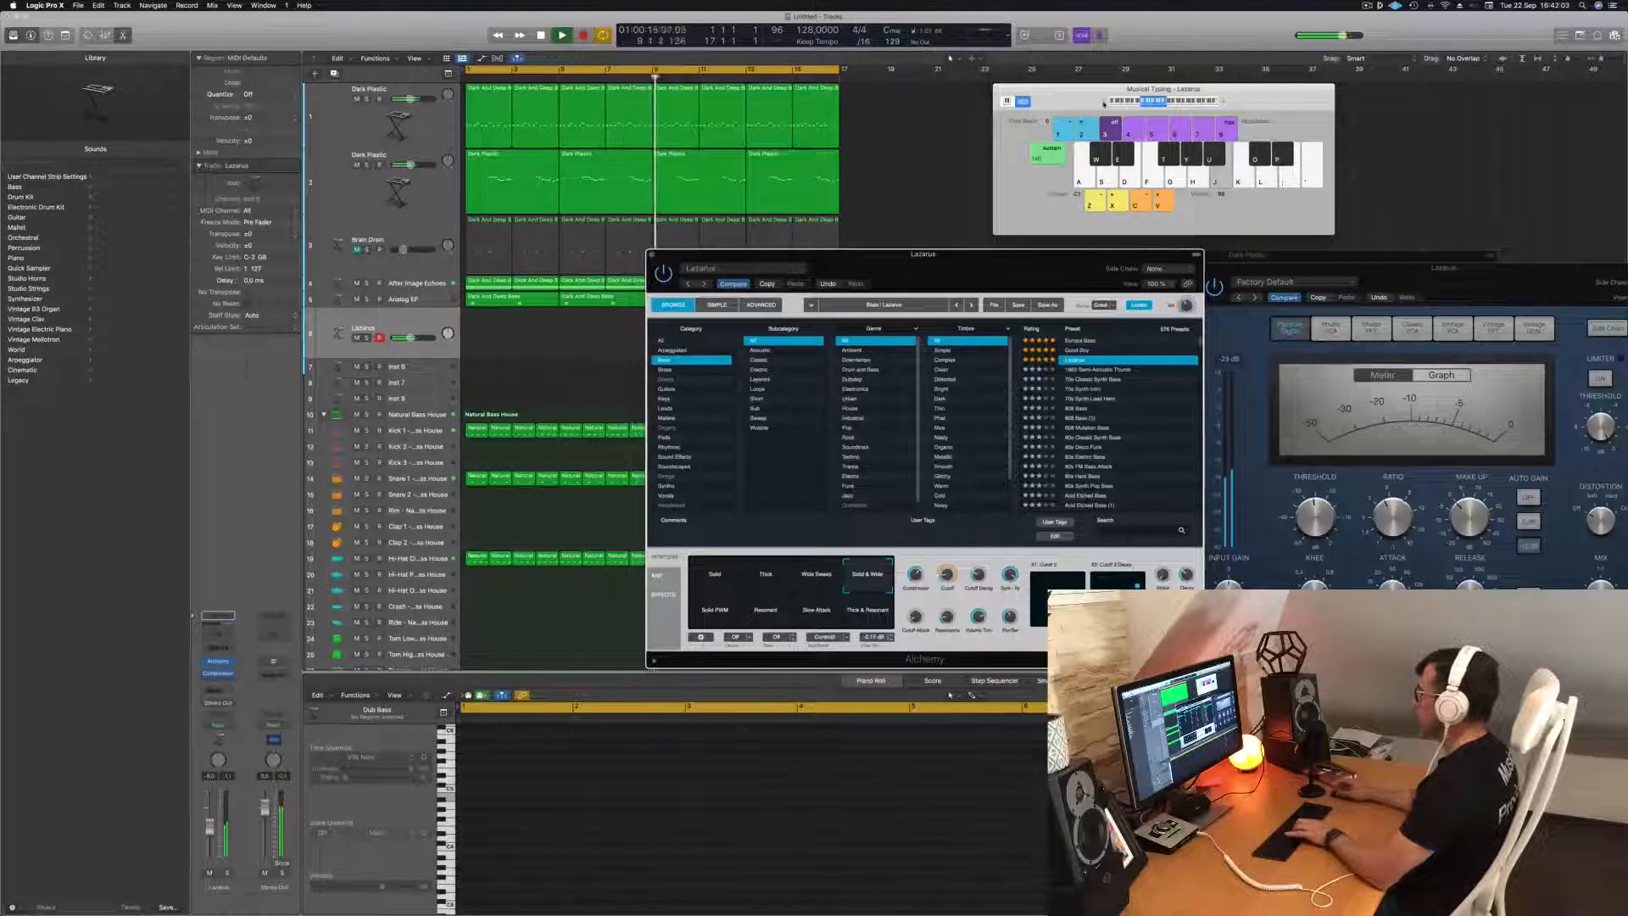
drag(963, 262, 873, 289)
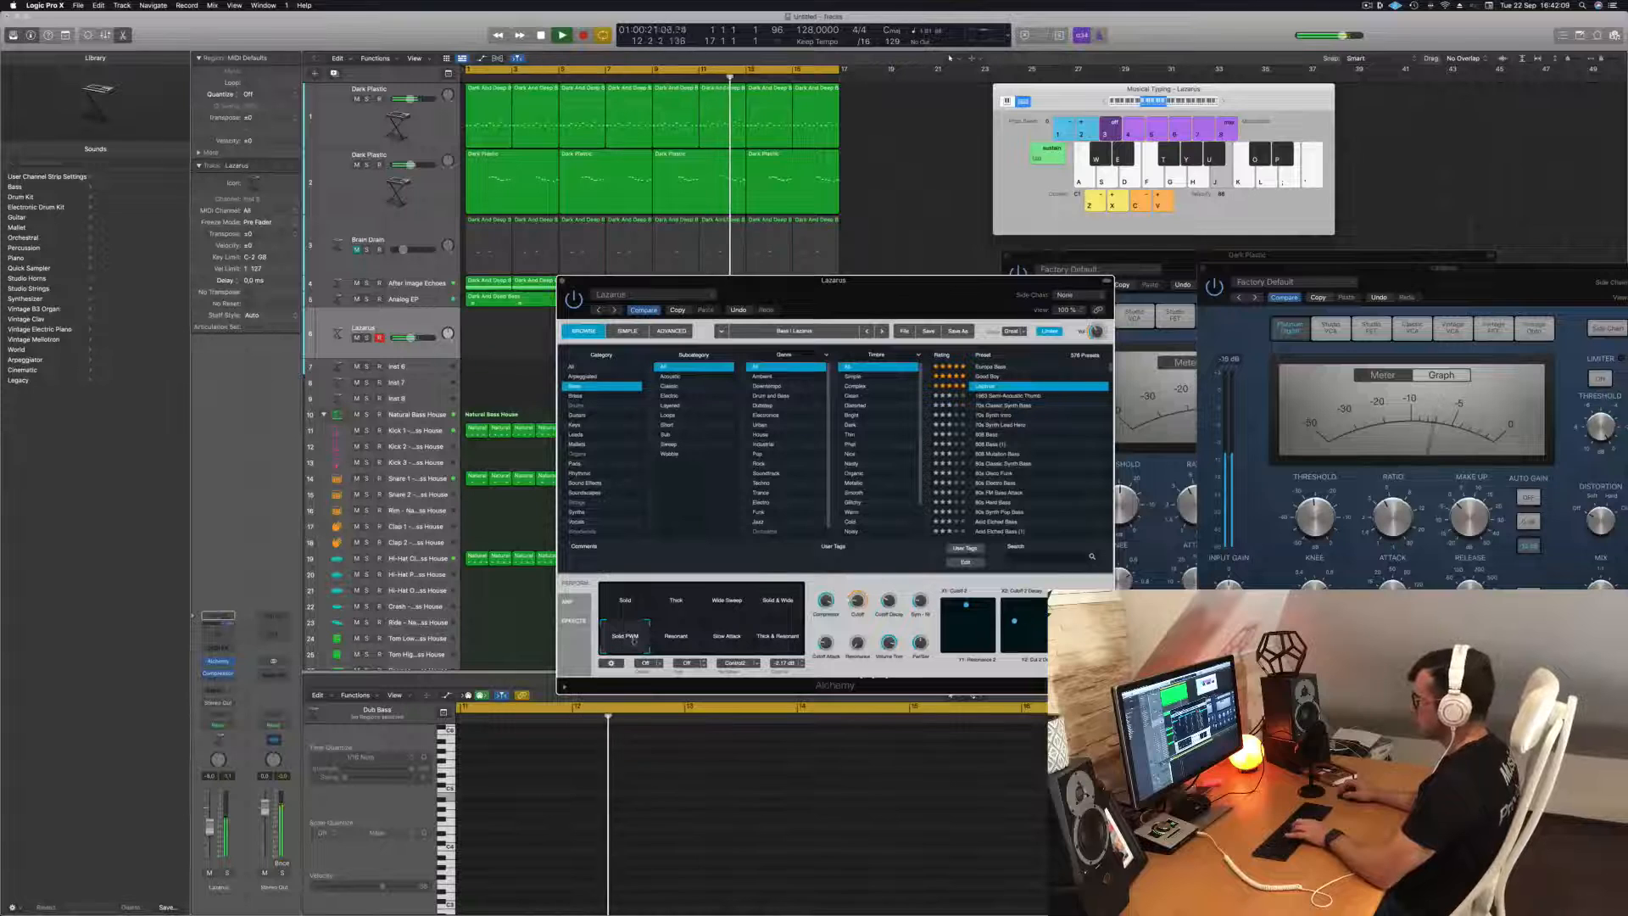
drag(634, 642, 779, 604)
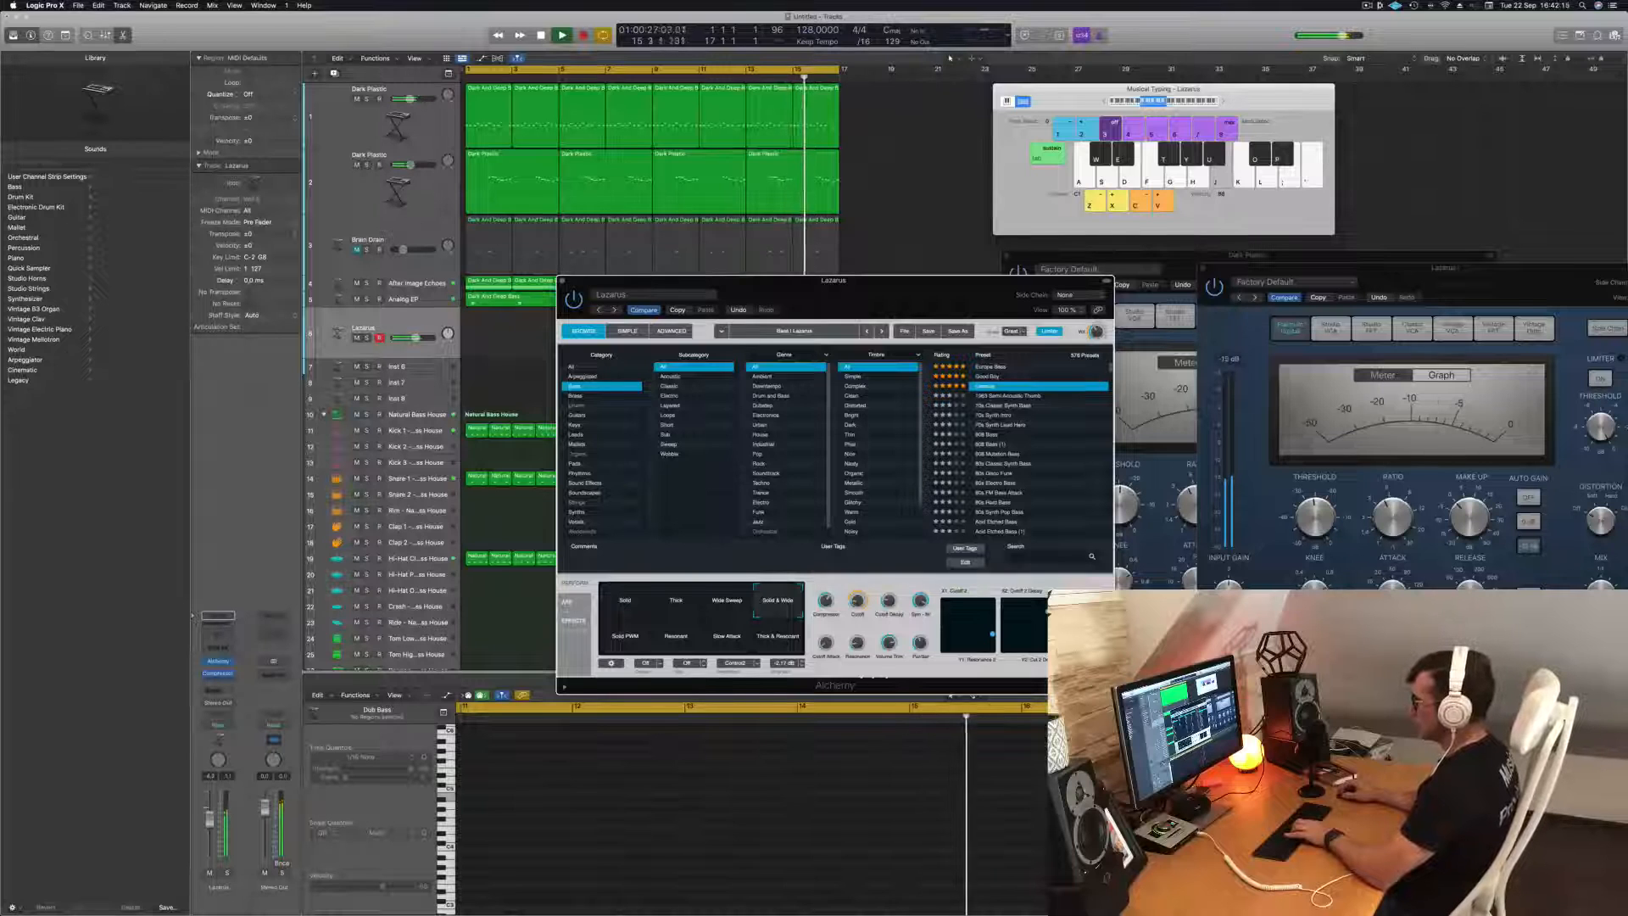
Compare the playing track with the Brain Drain track unmuted and muted, leaving it muted.
click(349, 611)
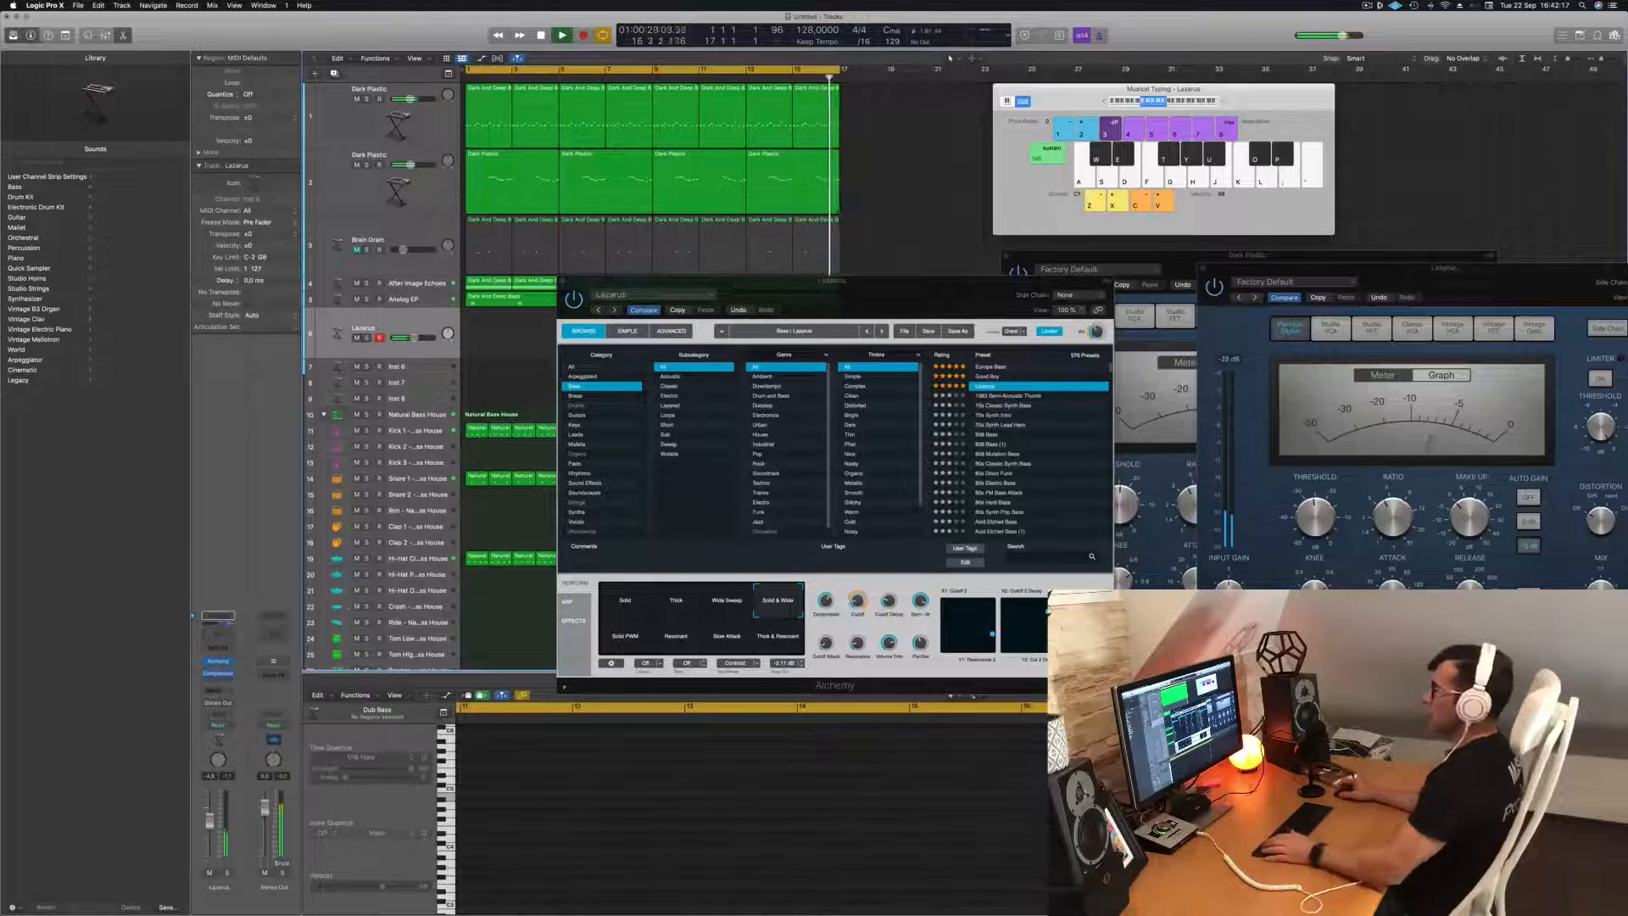
drag(843, 281, 1141, 270)
key(space)
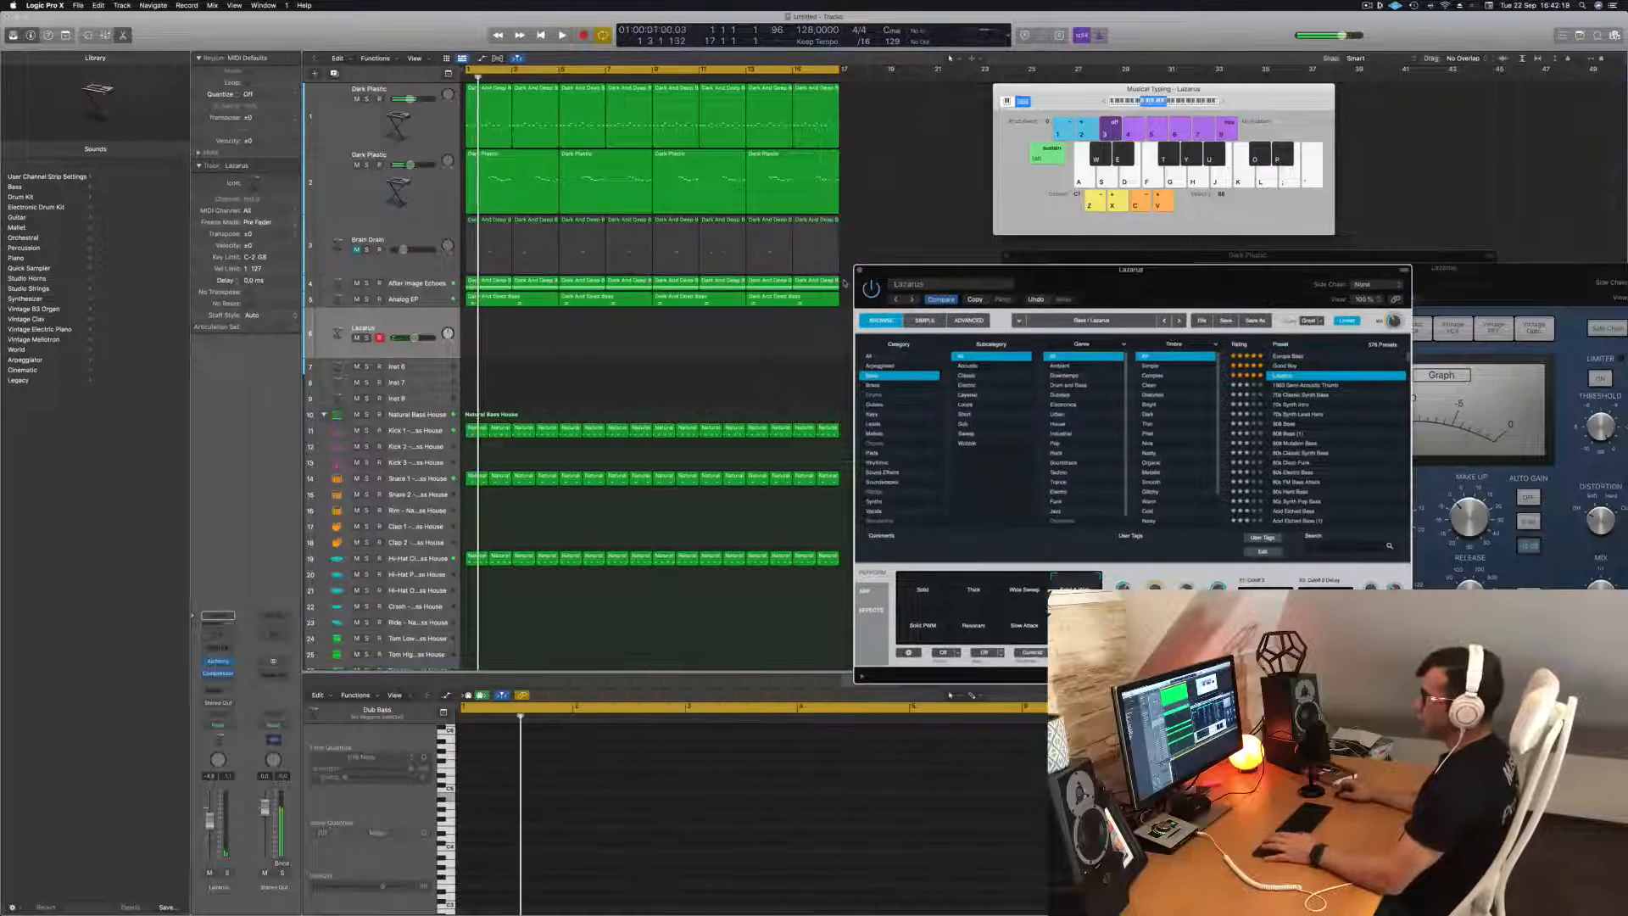
key(space)
click(357, 249)
key(space)
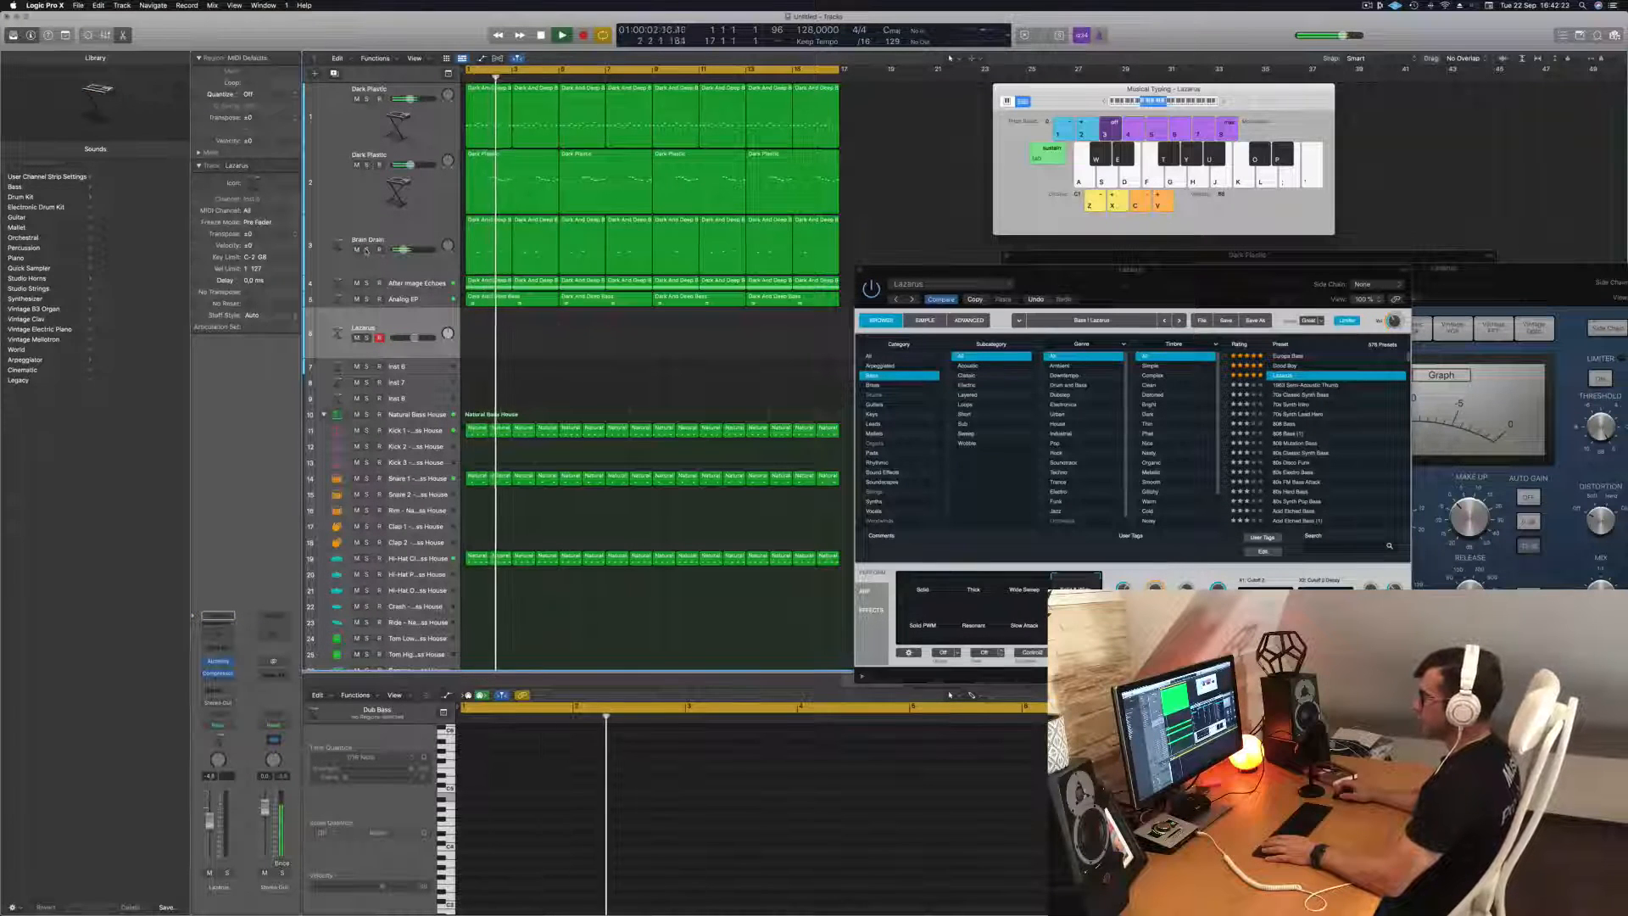
click(357, 250)
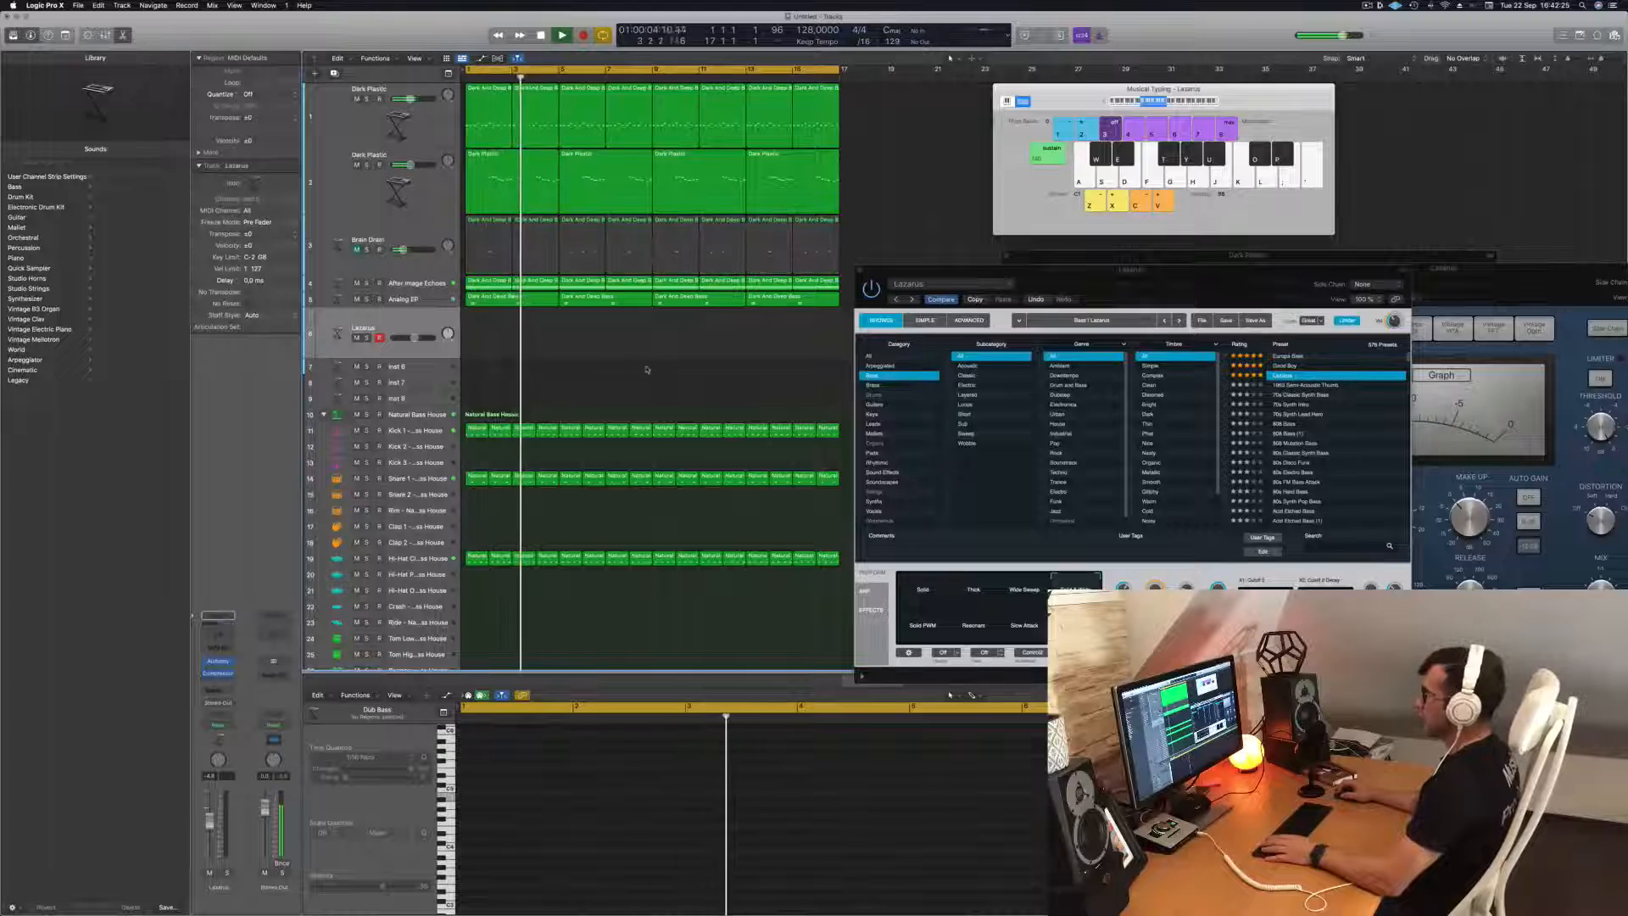
key(space)
key(space)
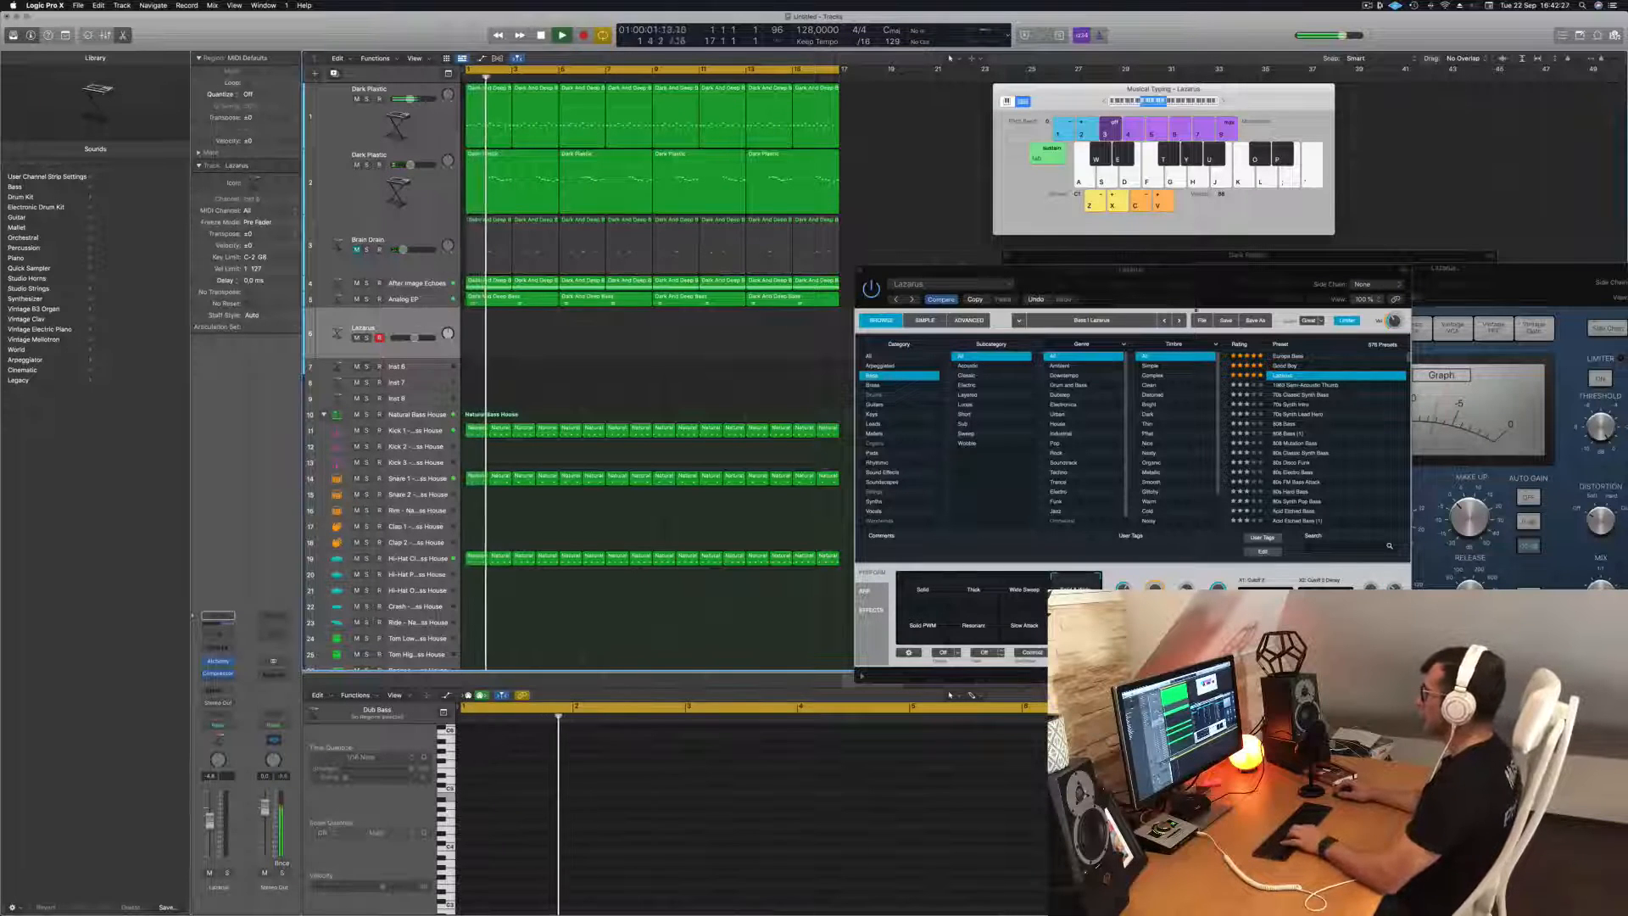
Select the first Dark Plastic track and briefly toggle its solo and mute during playback to check its part in the mix.
drag(1156, 283, 1068, 334)
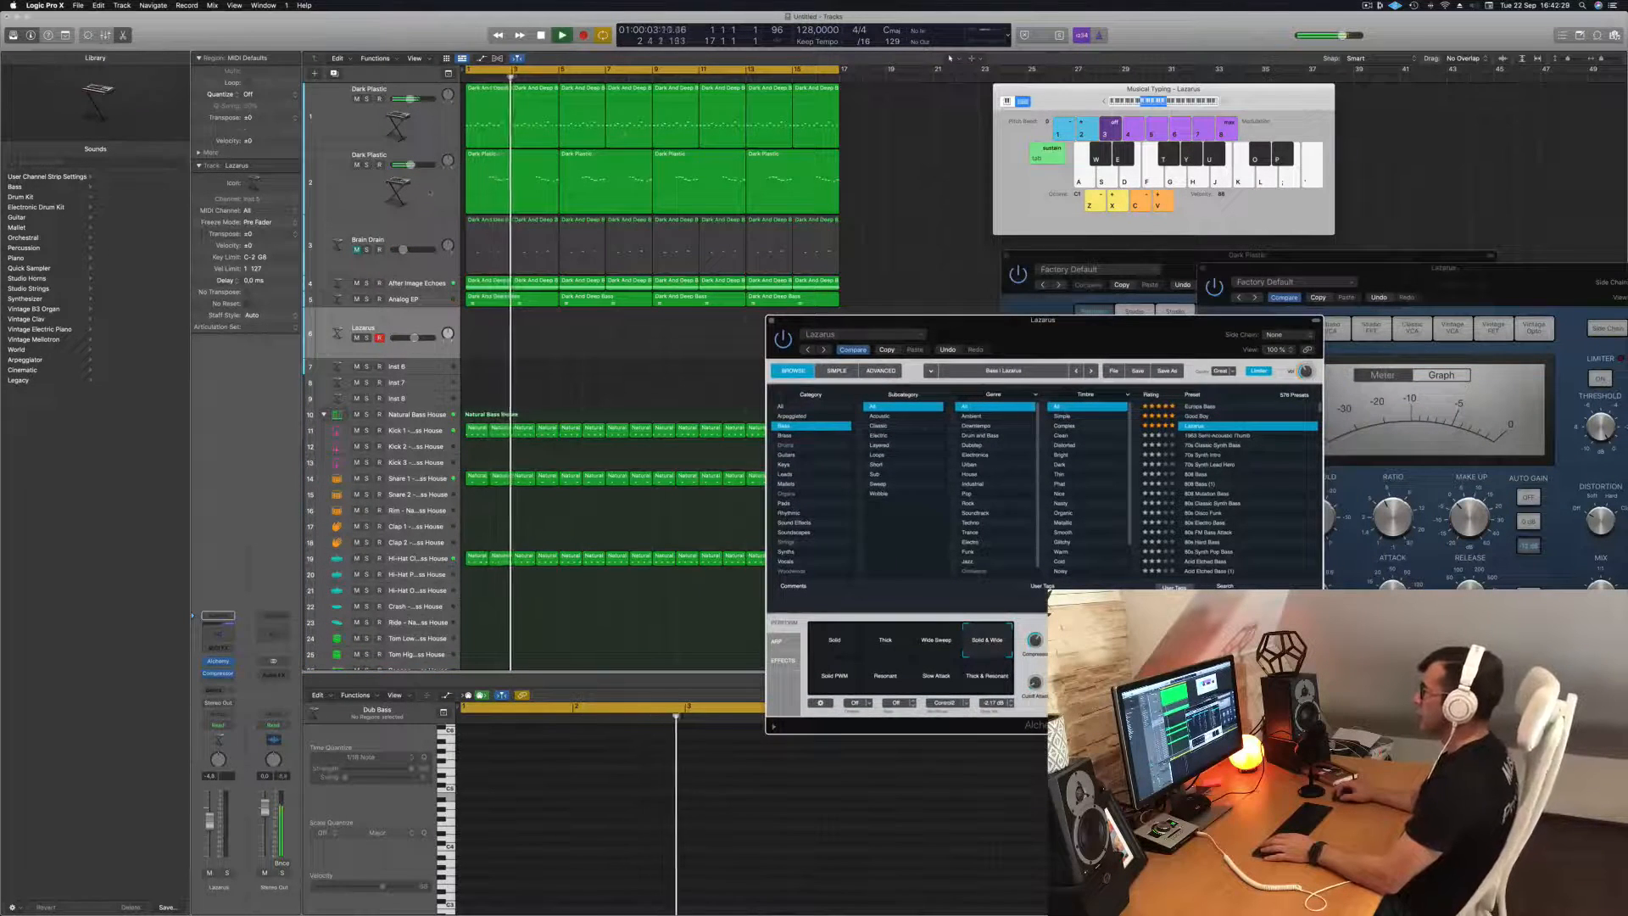
click(429, 174)
click(439, 127)
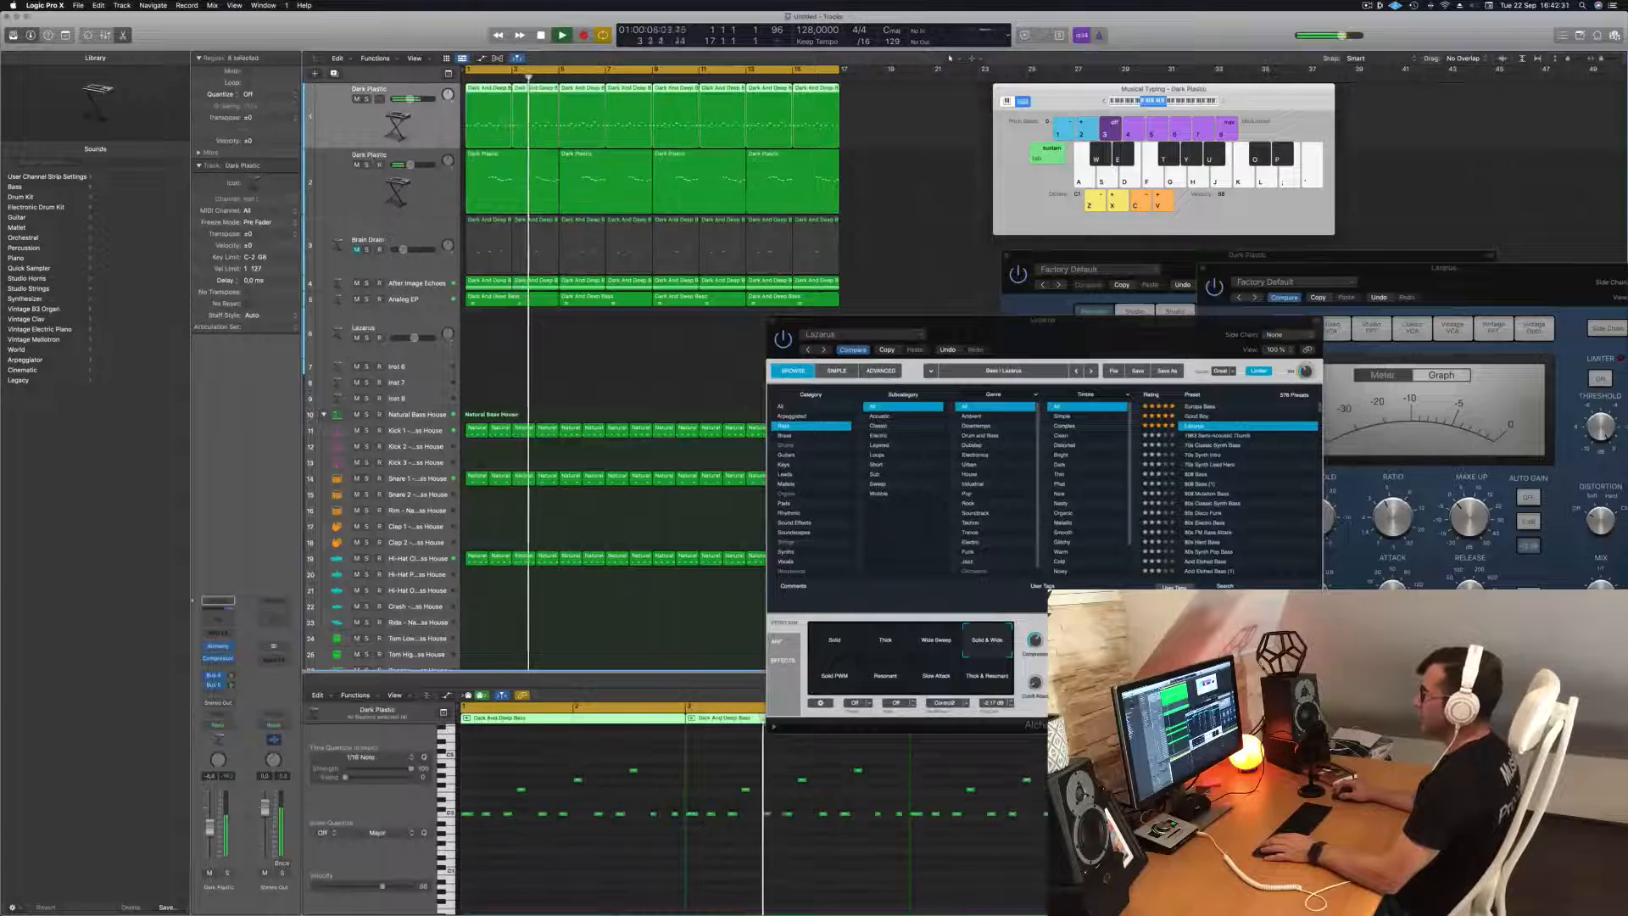
click(367, 99)
click(367, 99)
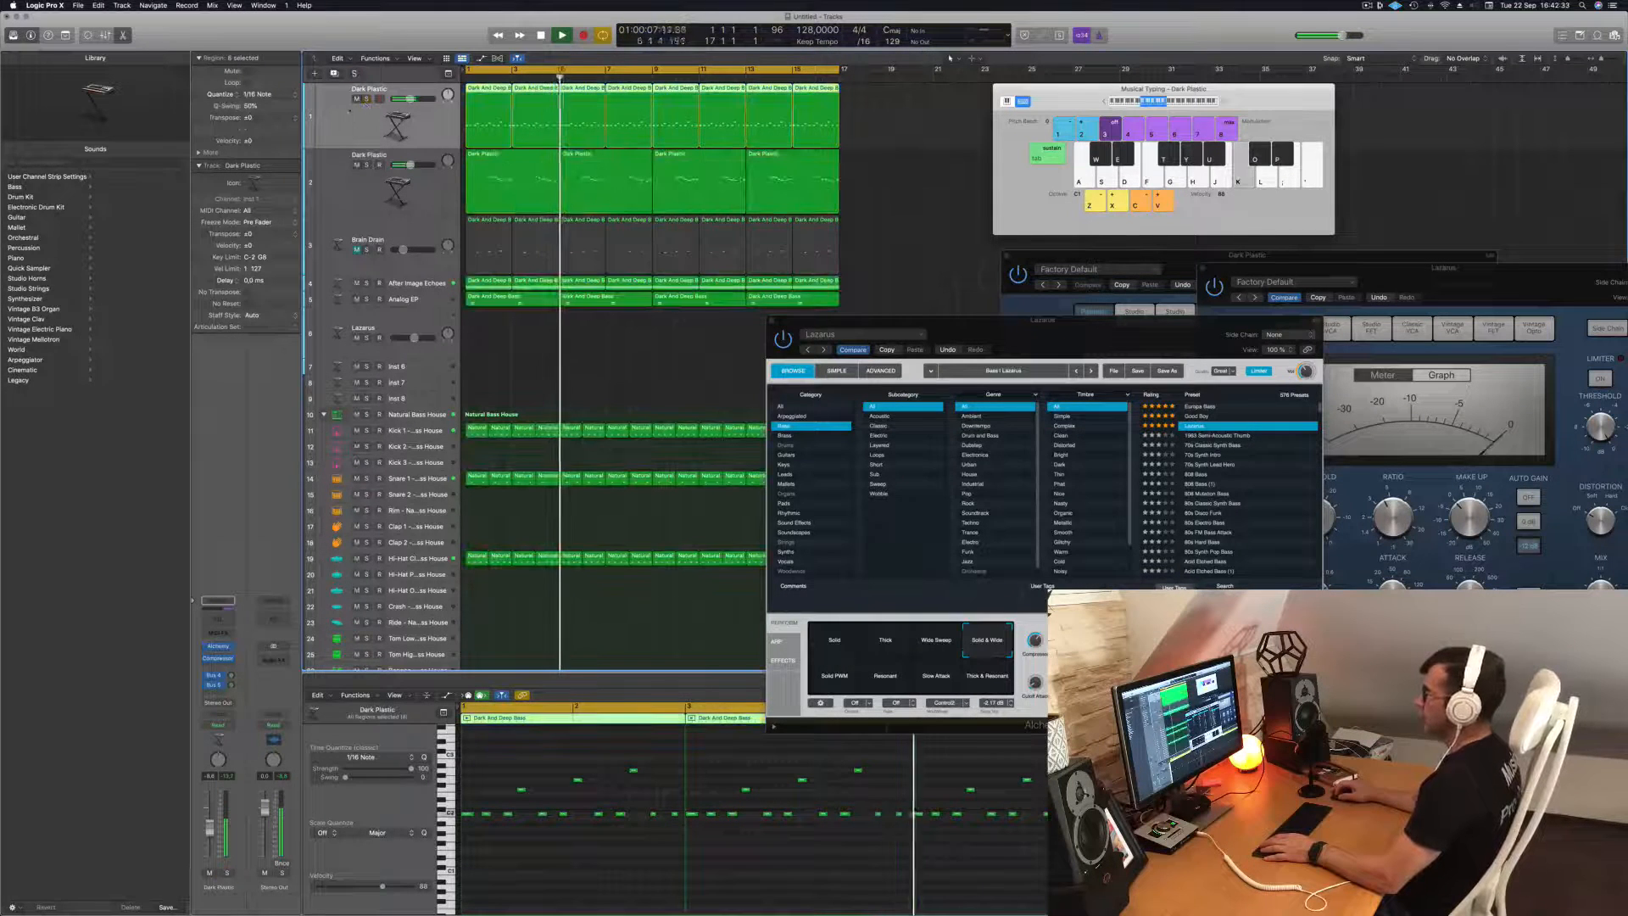
click(357, 99)
click(357, 99)
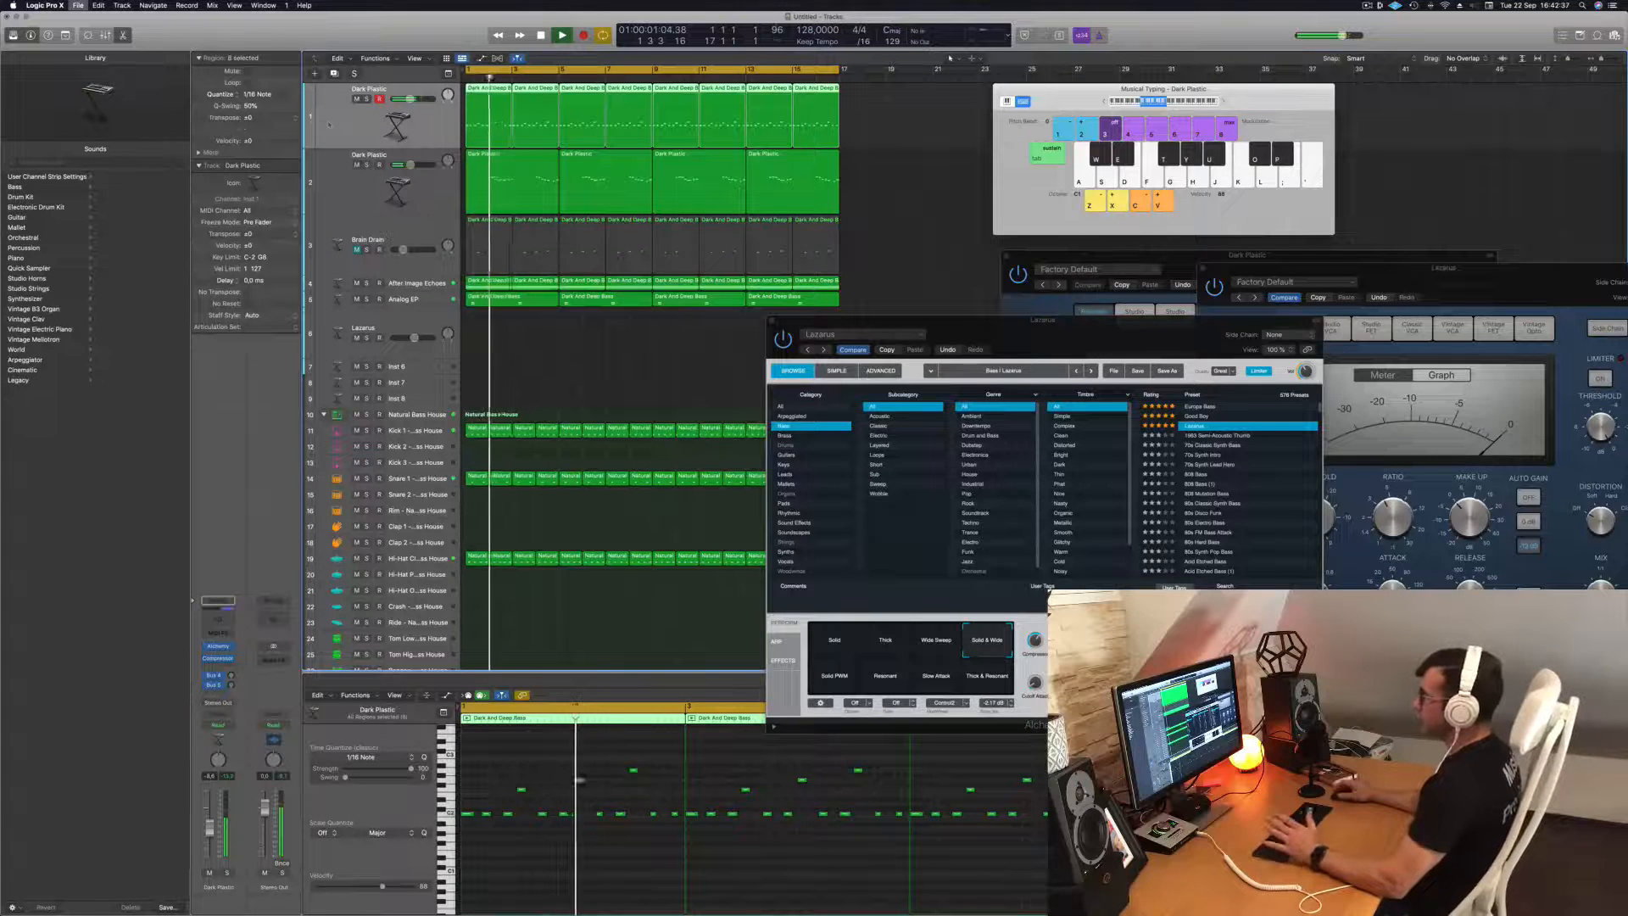
Save the project as Episode 138 in the Logic folder.
key(super+s)
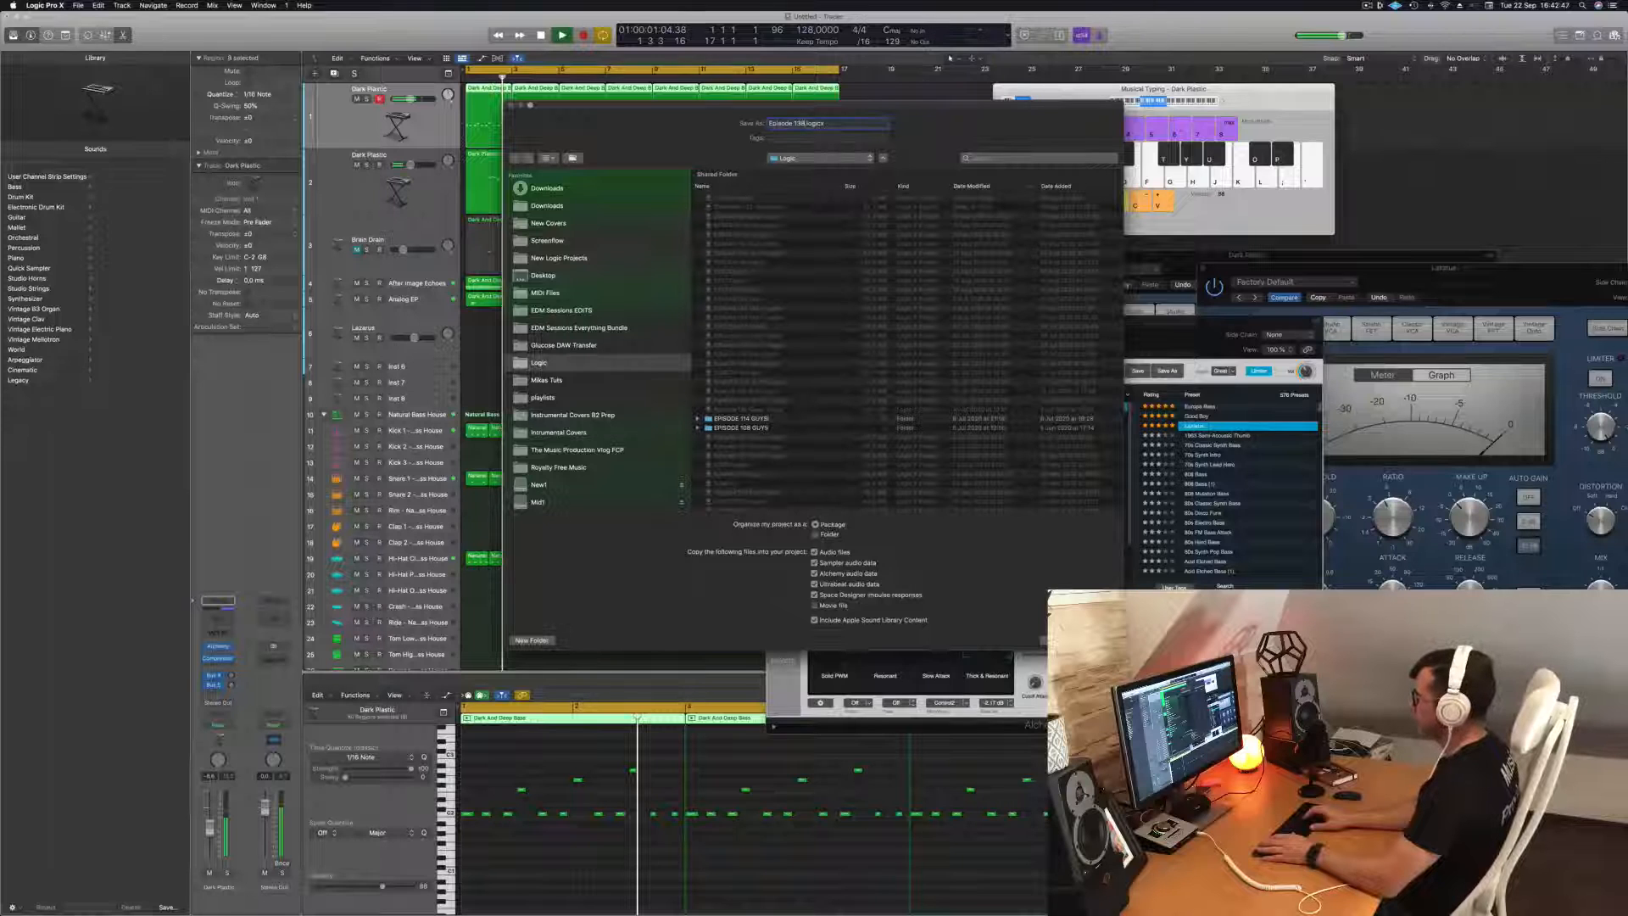
key(Return)
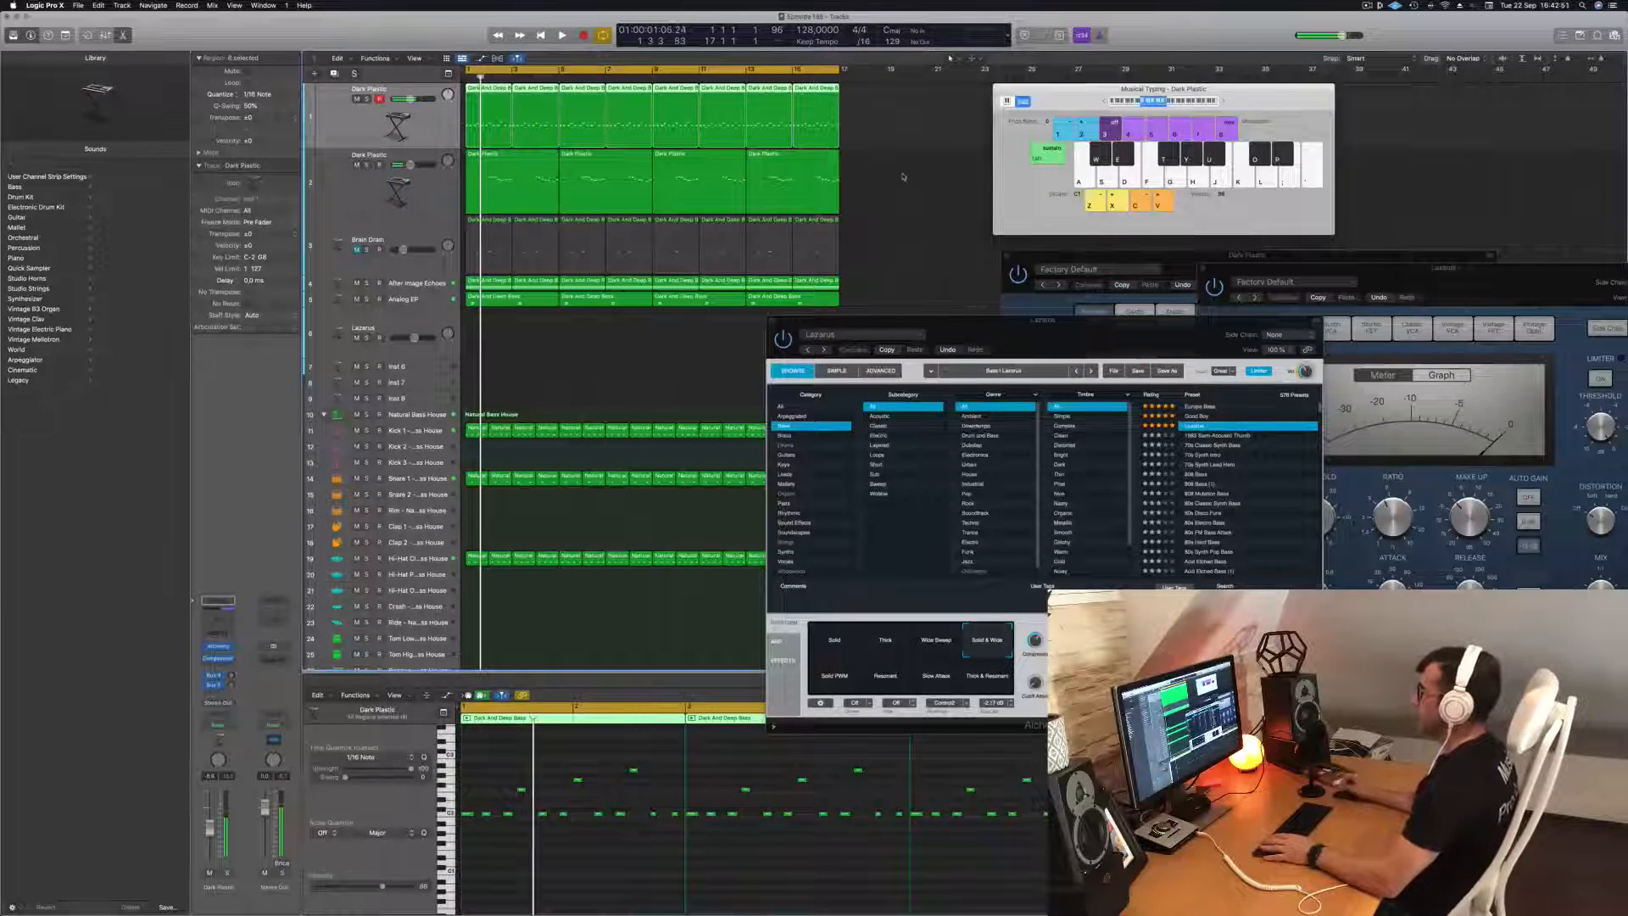
Replay the track from the start and mute the second Dark Plastic track.
key(space)
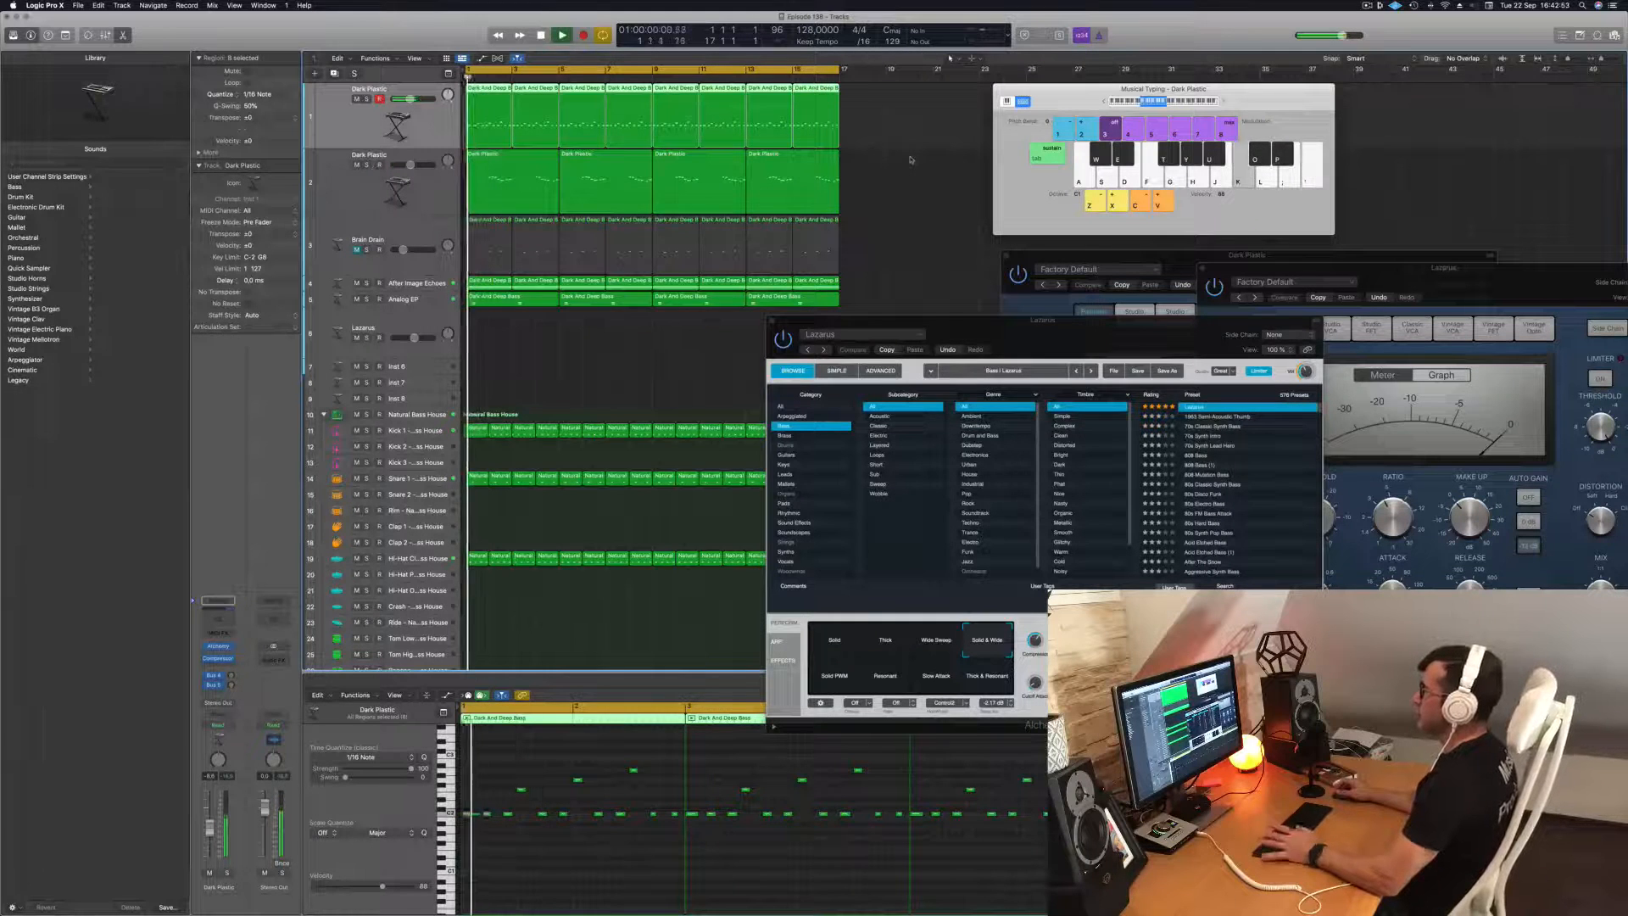
click(911, 160)
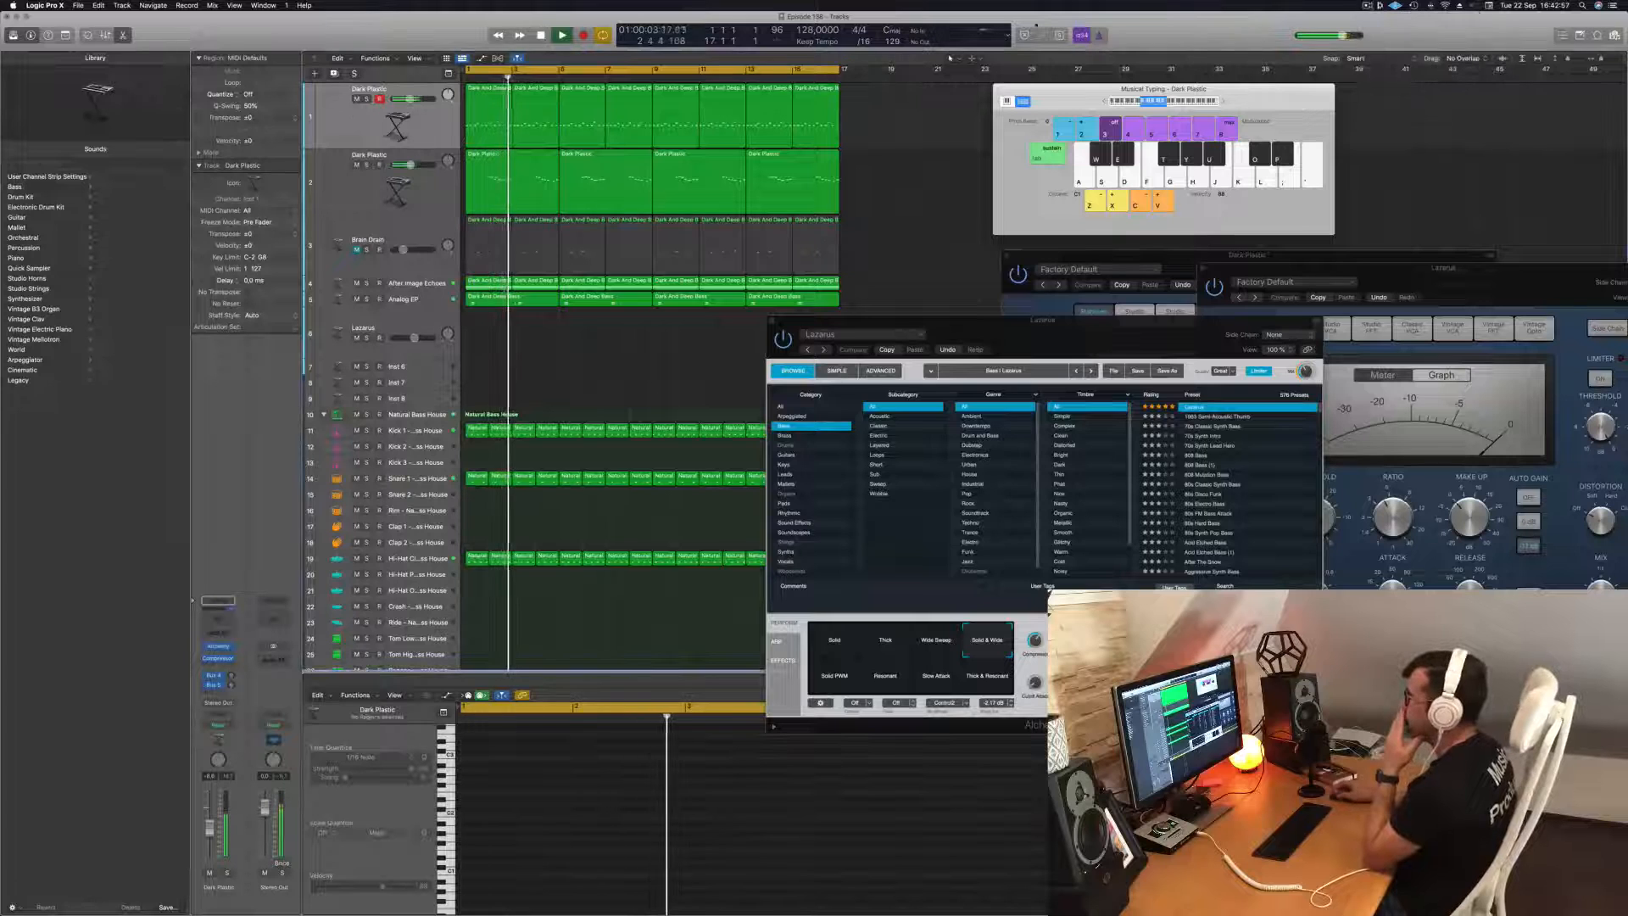
key(space)
key(space)
click(356, 165)
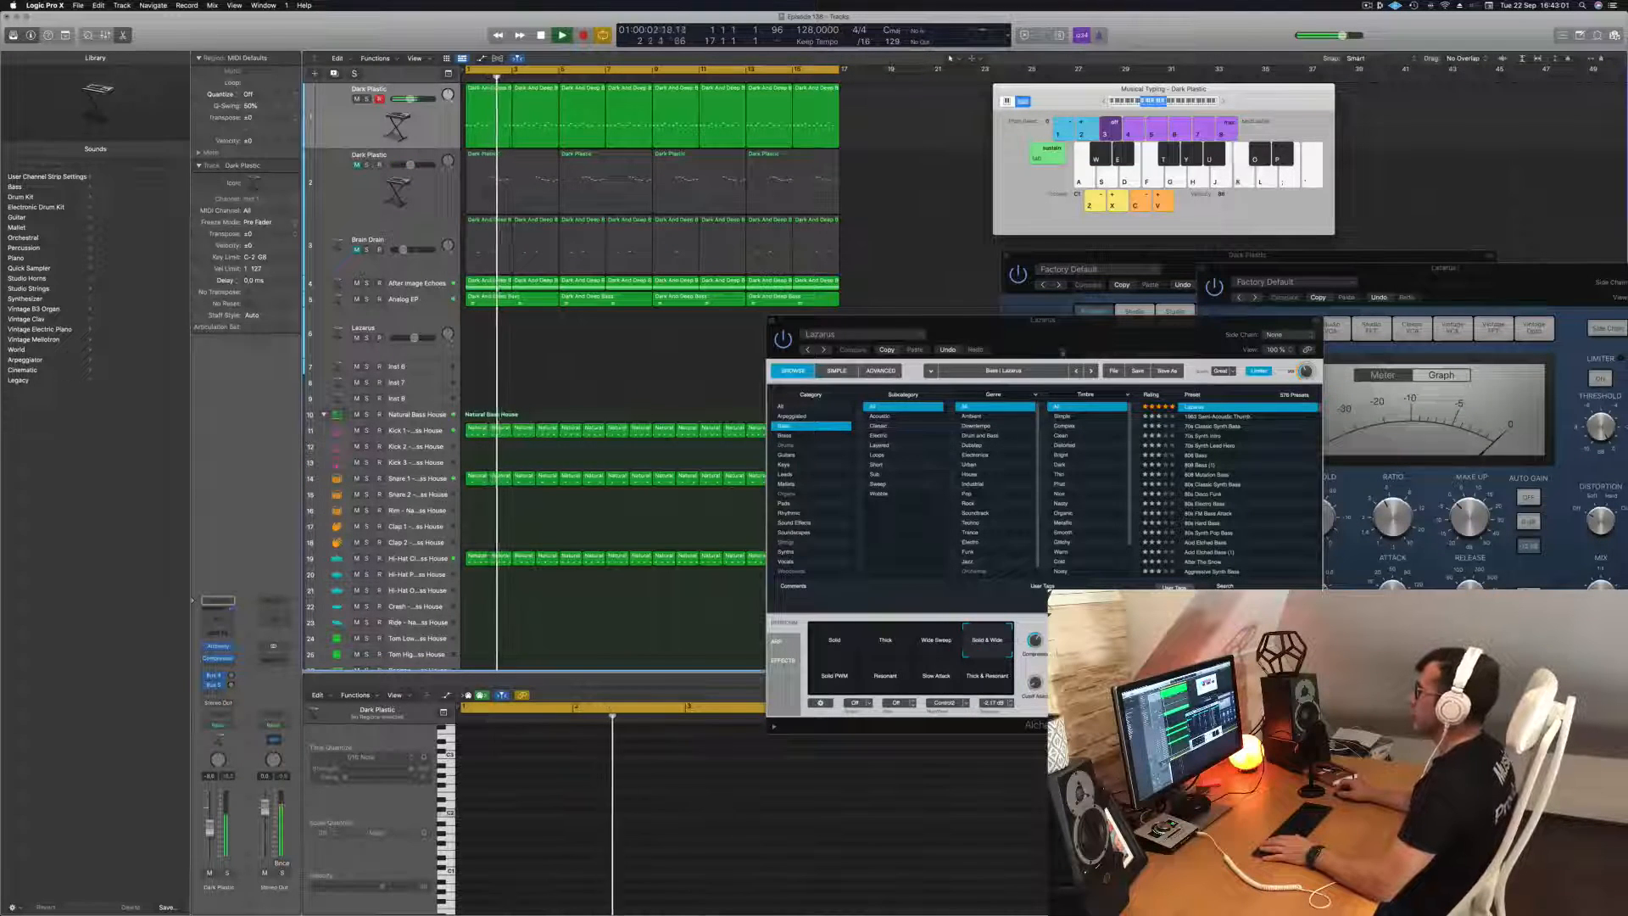
Copy the first Analog EP region onto the Lazarus bass track at the same position.
drag(1035, 332, 1245, 308)
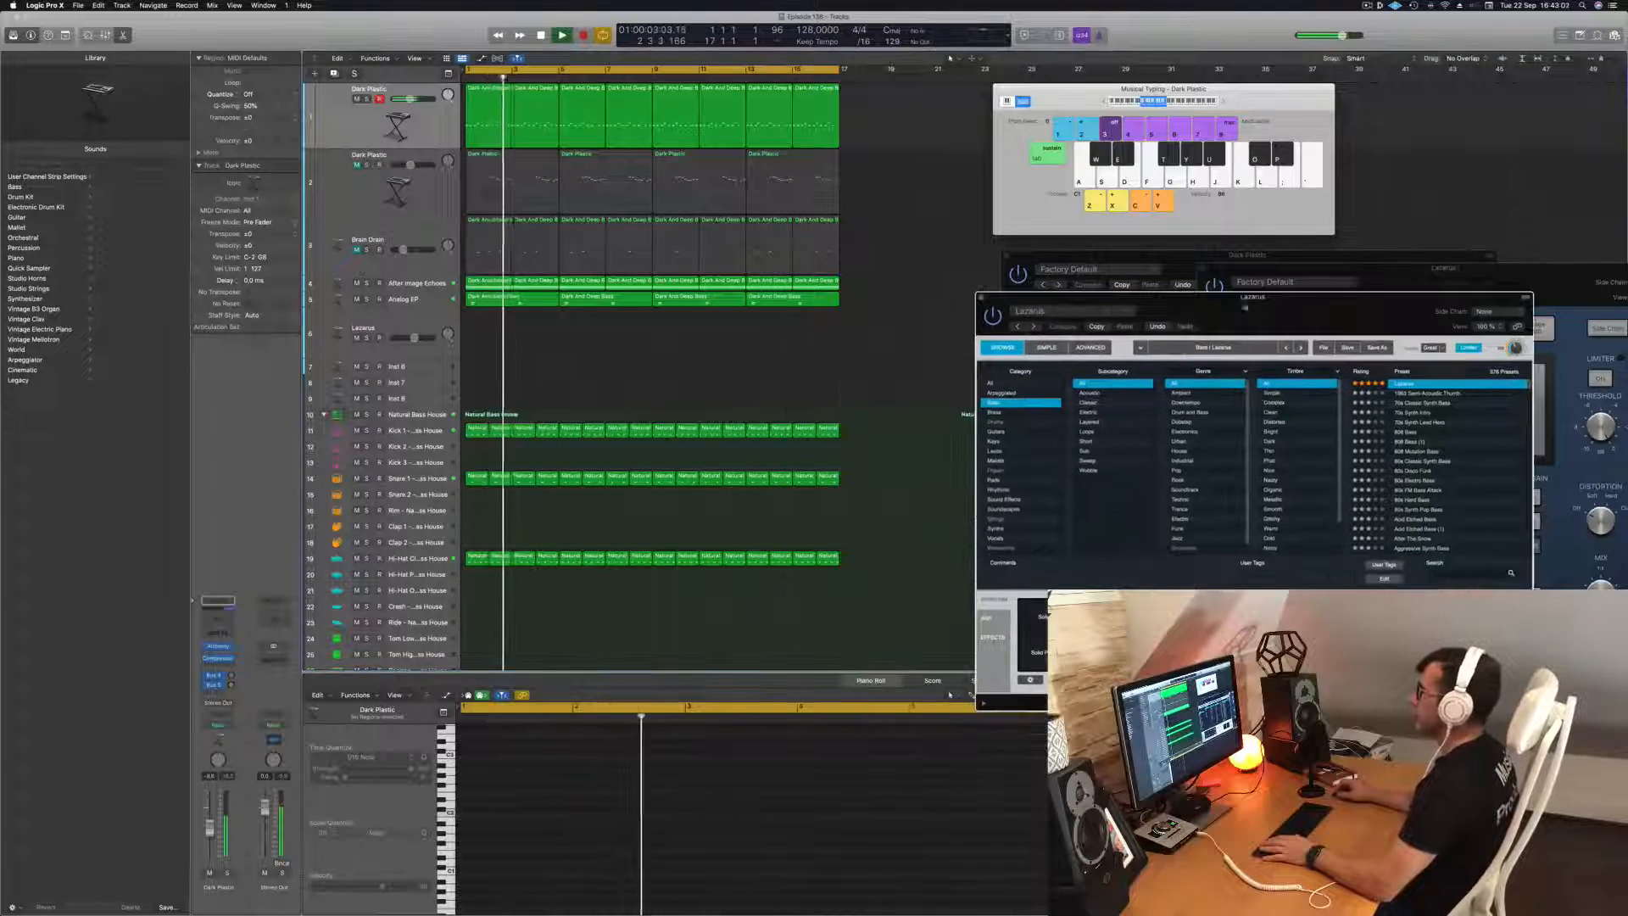
click(415, 300)
key(space)
key(space)
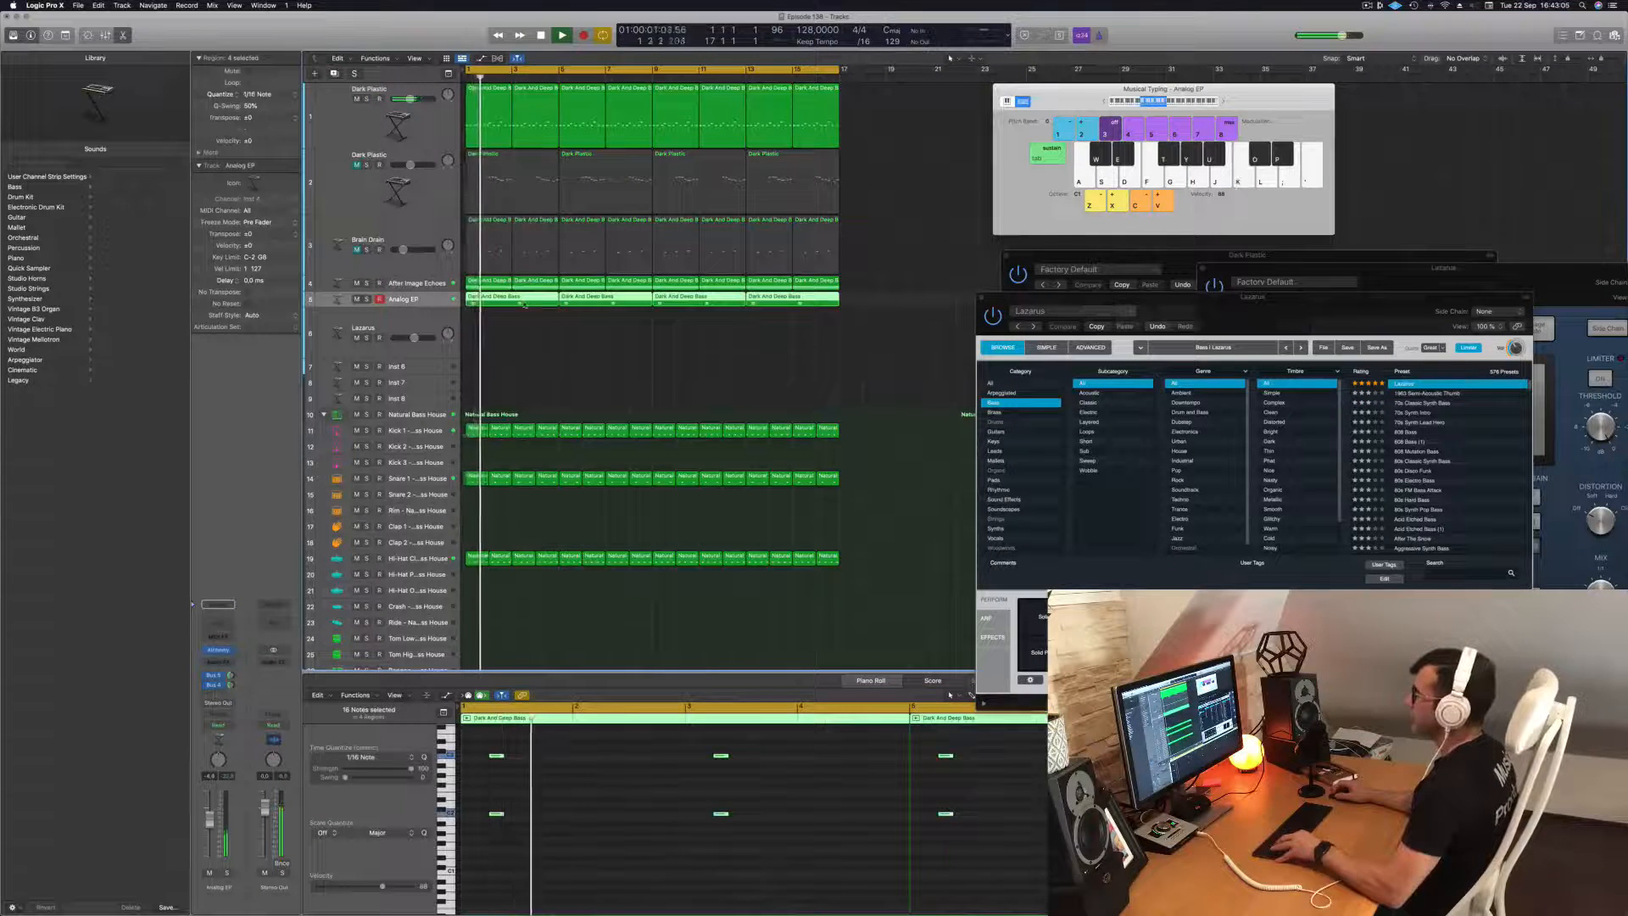
click(512, 354)
drag(512, 299, 518, 331)
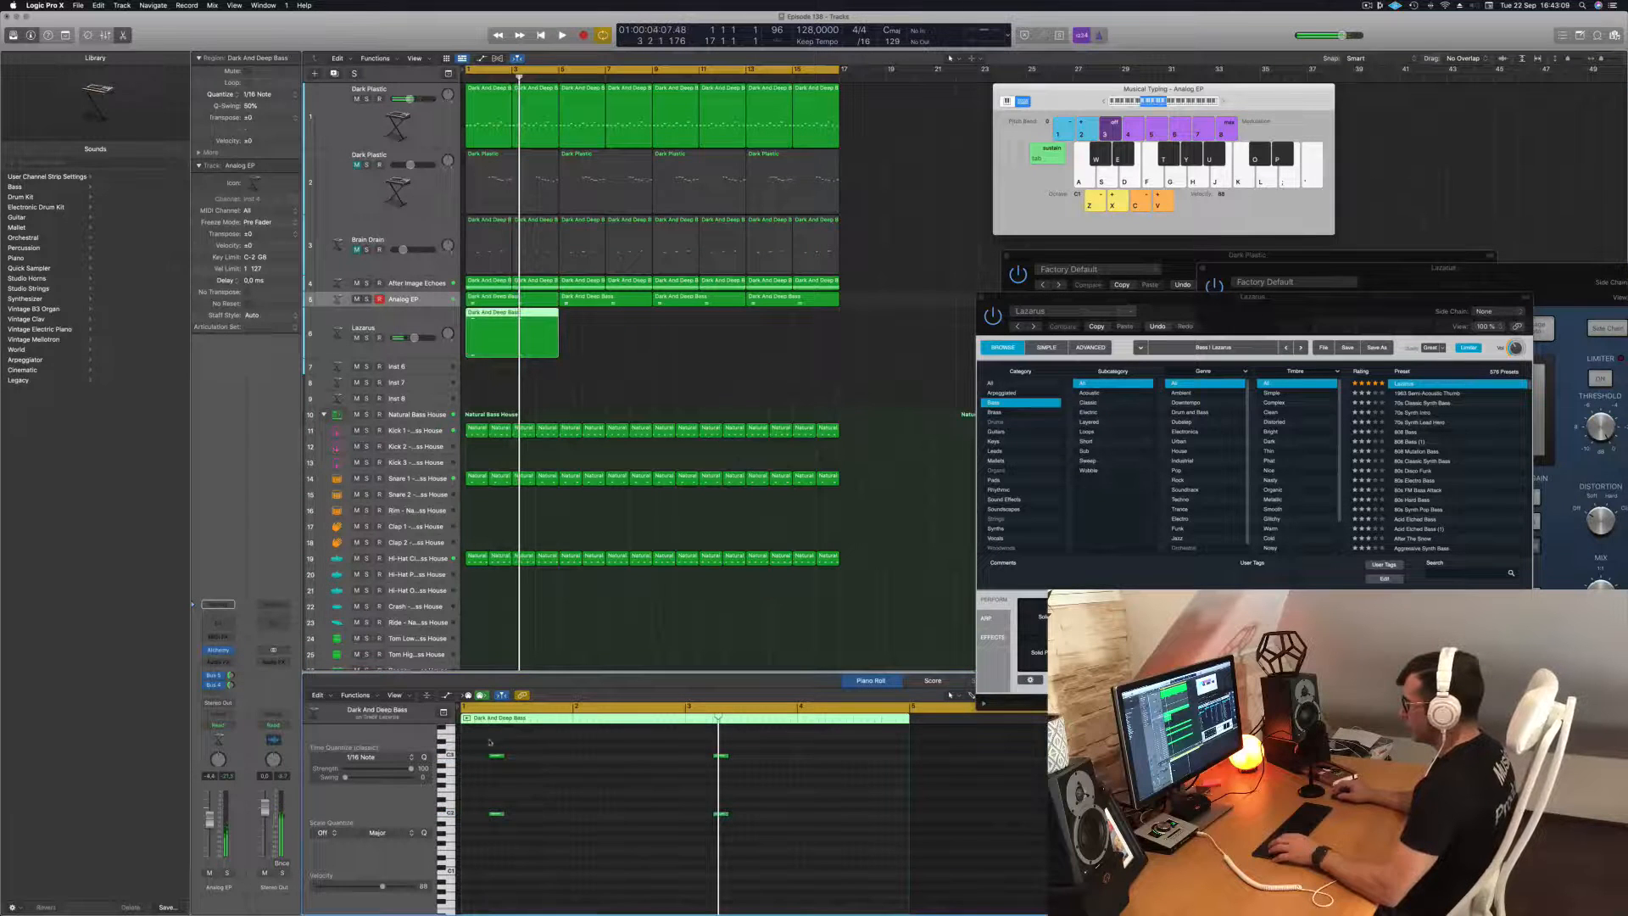
Shift the copied region's two-note stabs one bar later into bars 2 and 4, and remove the leftover bar 3 stab.
drag(491, 742, 937, 913)
scroll(562, 785, up, 5)
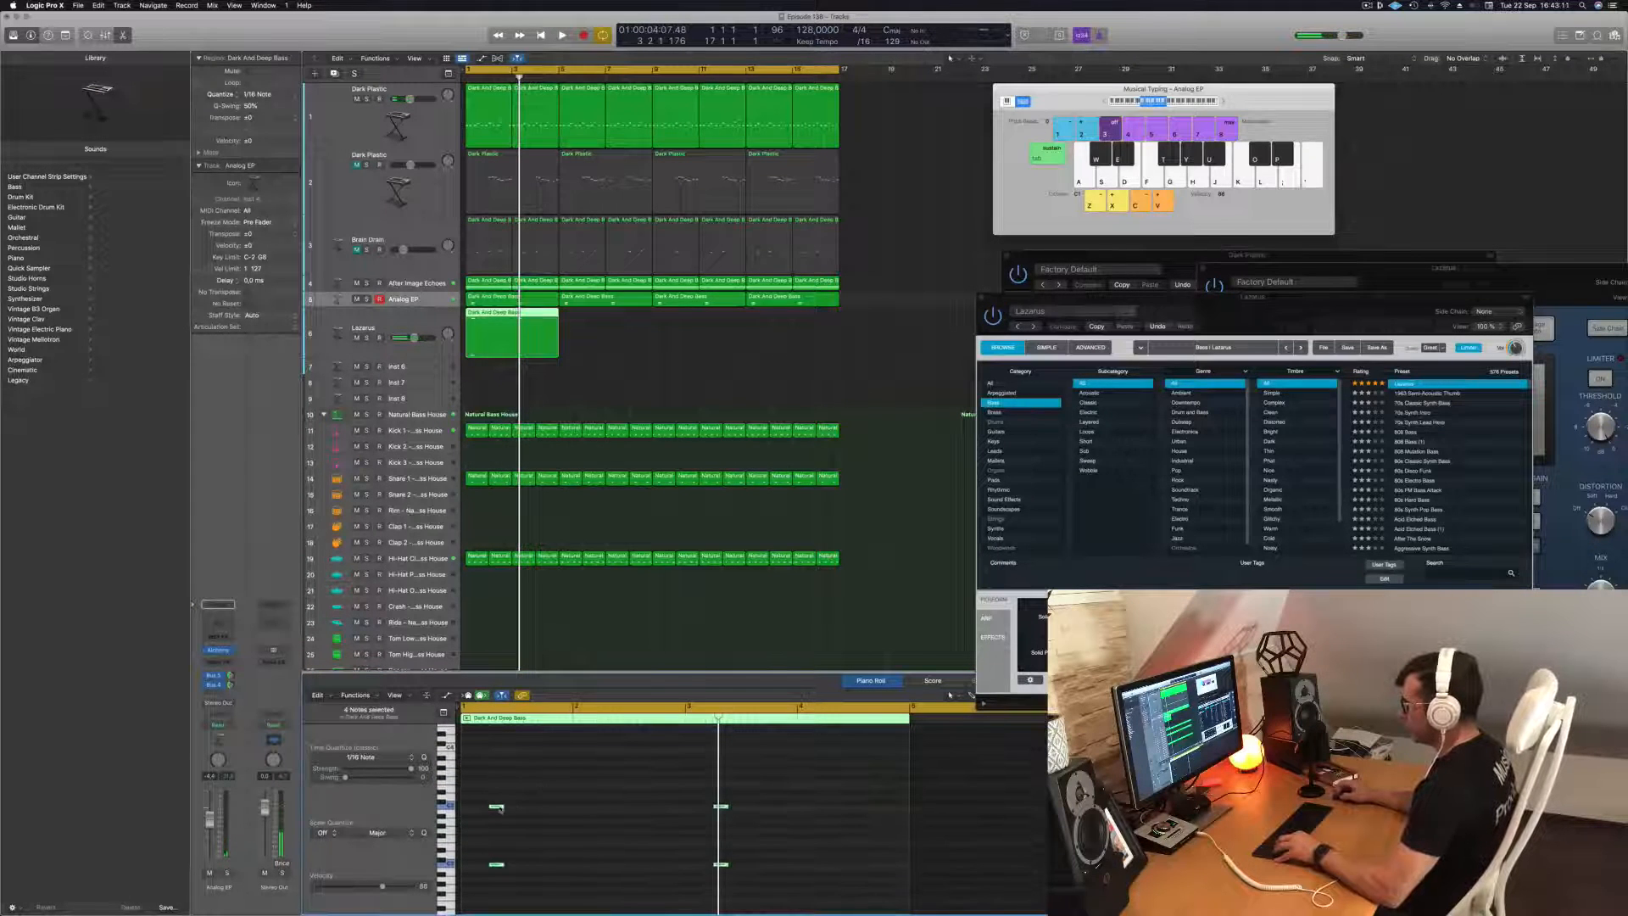
drag(497, 808, 488, 884)
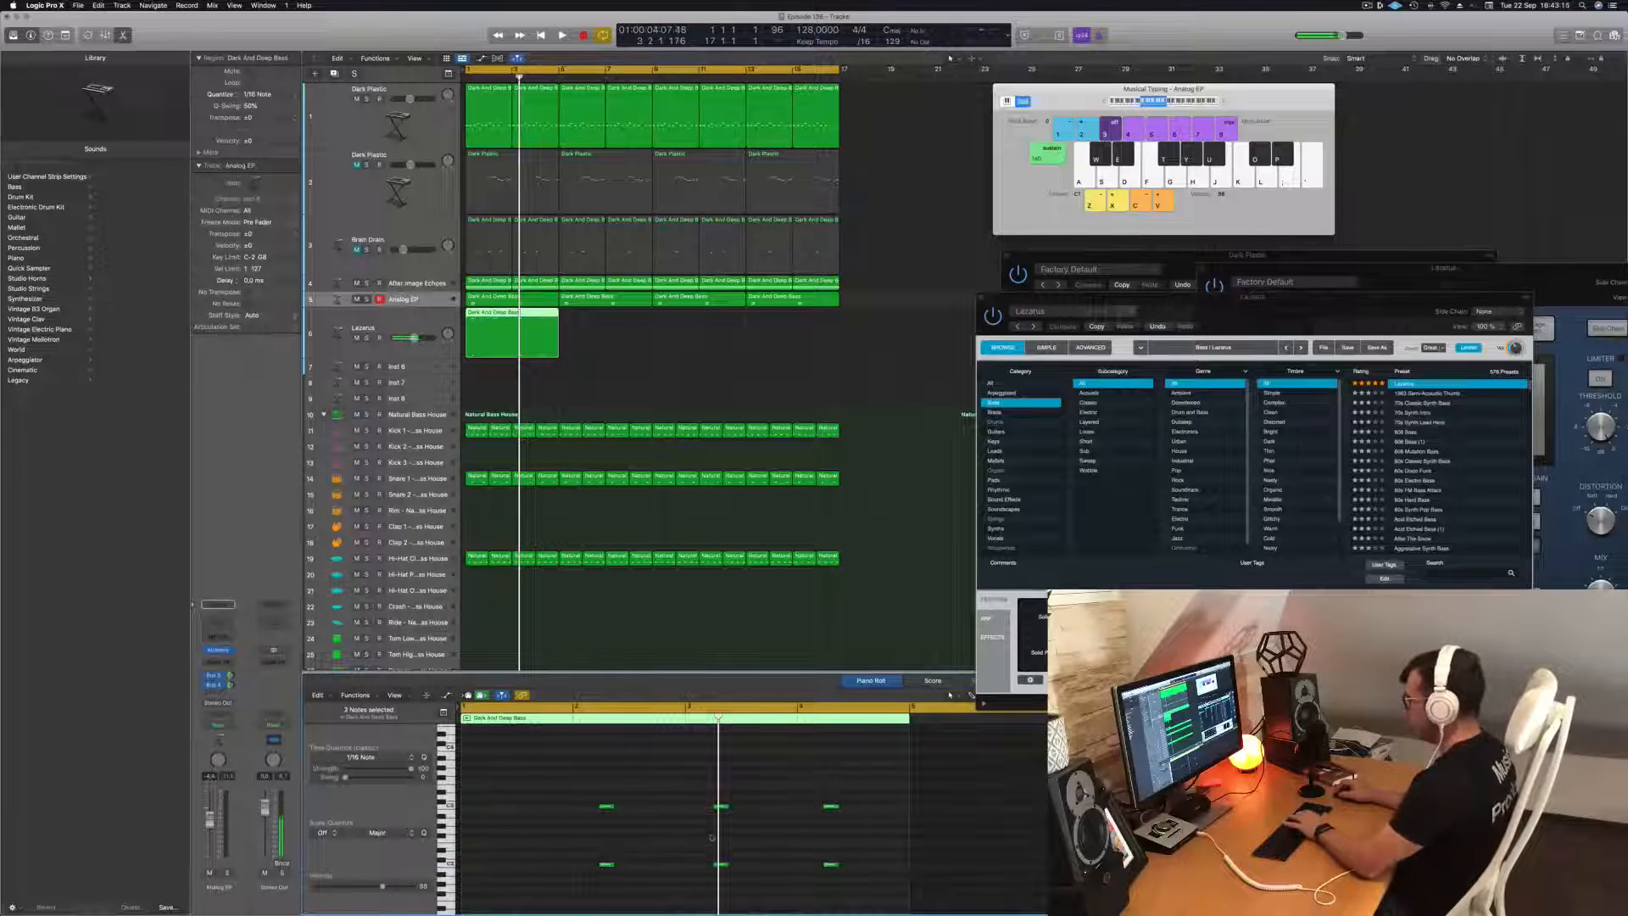
drag(772, 763, 708, 886)
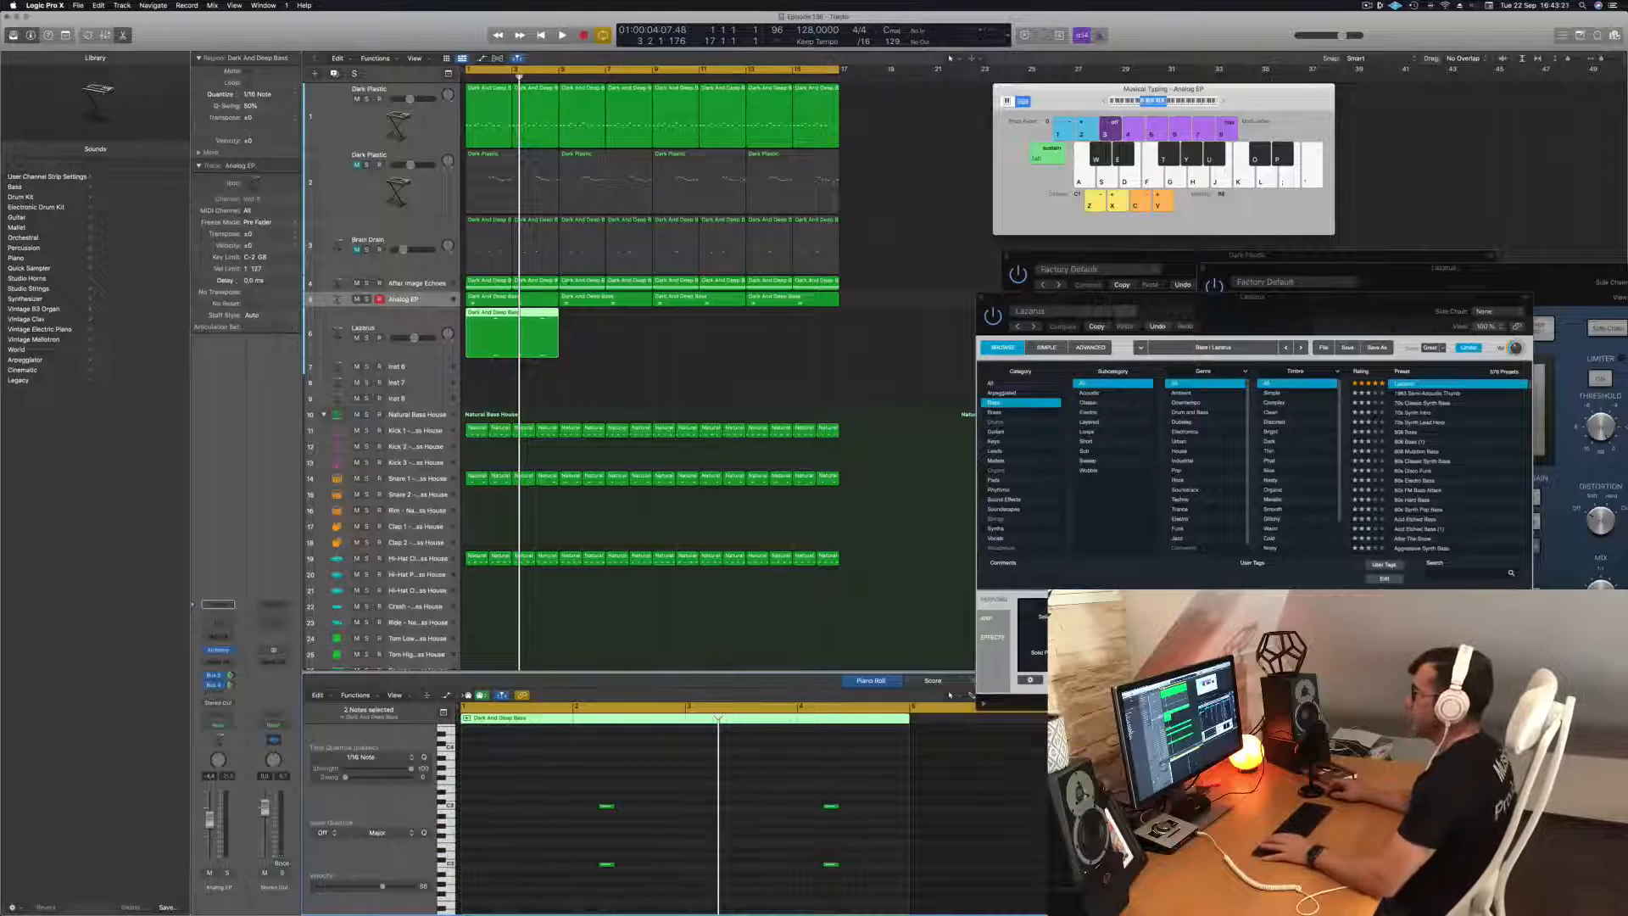
Repeat the edited Lazarus region along its track to fill all 16 bars and replay from the beginning.
key(space)
drag(520, 324, 697, 324)
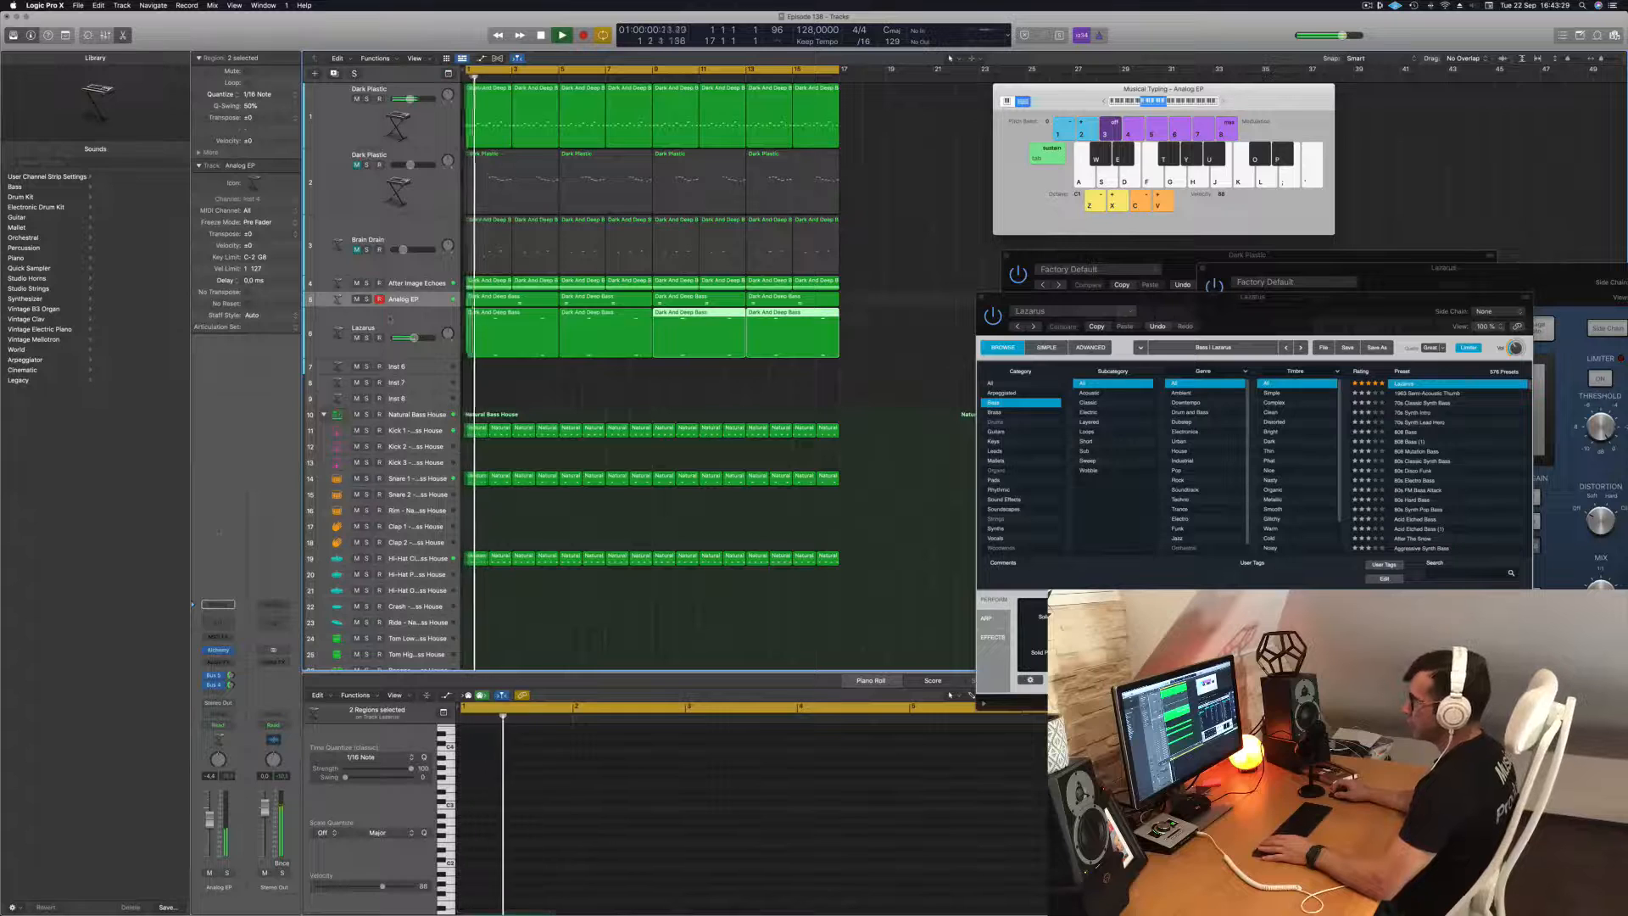
click(391, 320)
key(Return)
Move the Dark Plastic compressor window aside and reopen the Lazarus track's Alchemy window beside it.
click(982, 298)
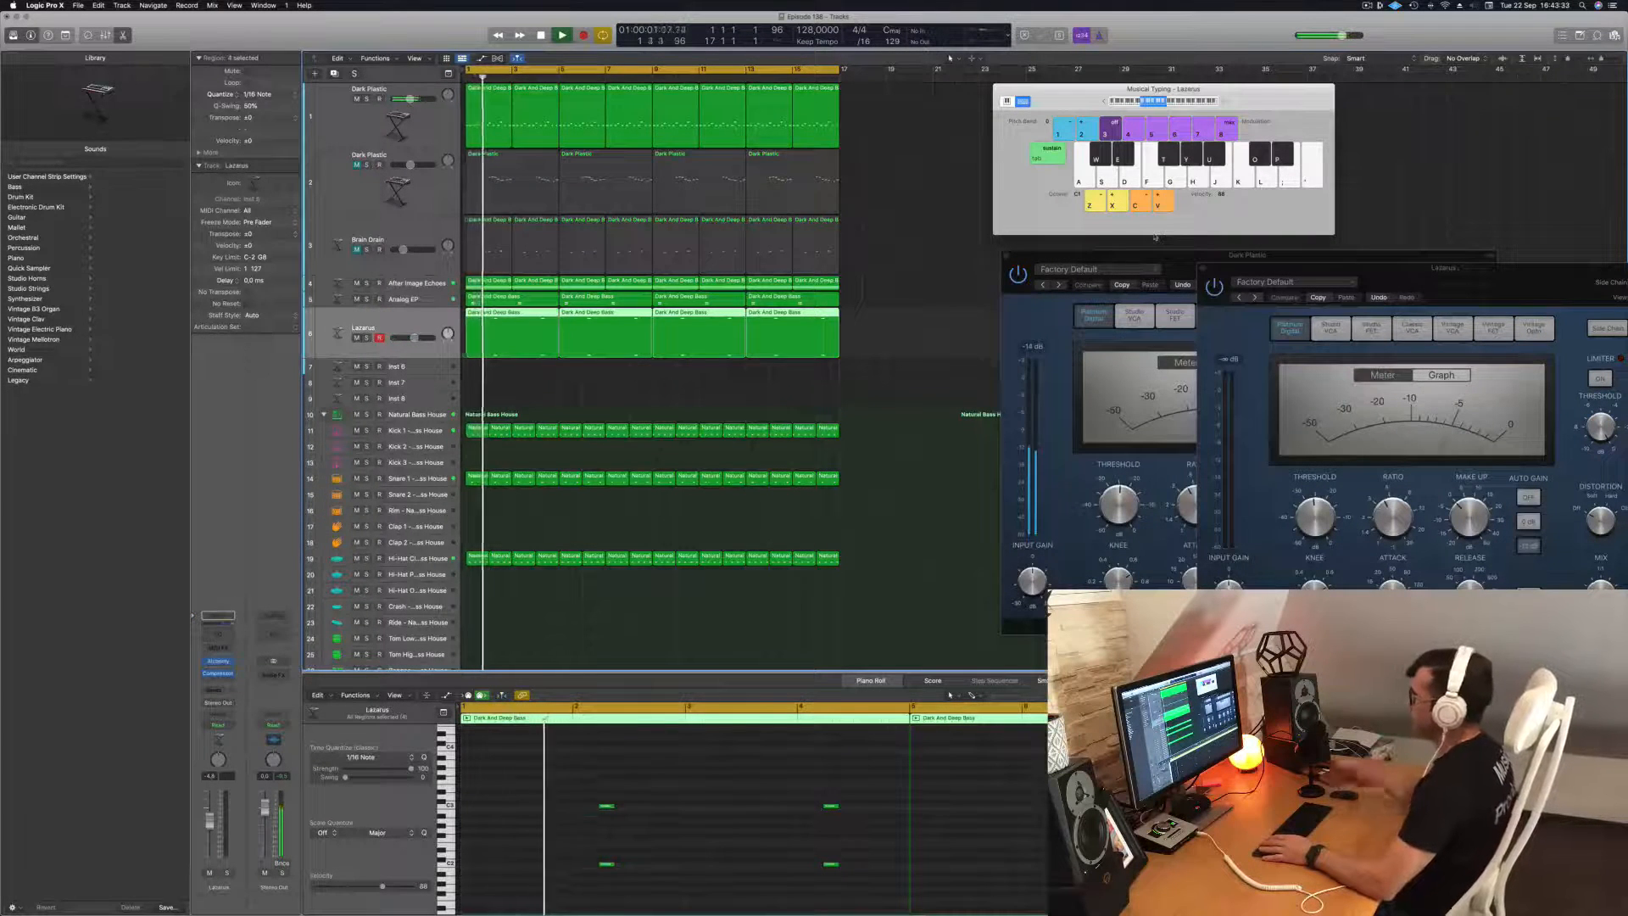
drag(1155, 254, 1401, 210)
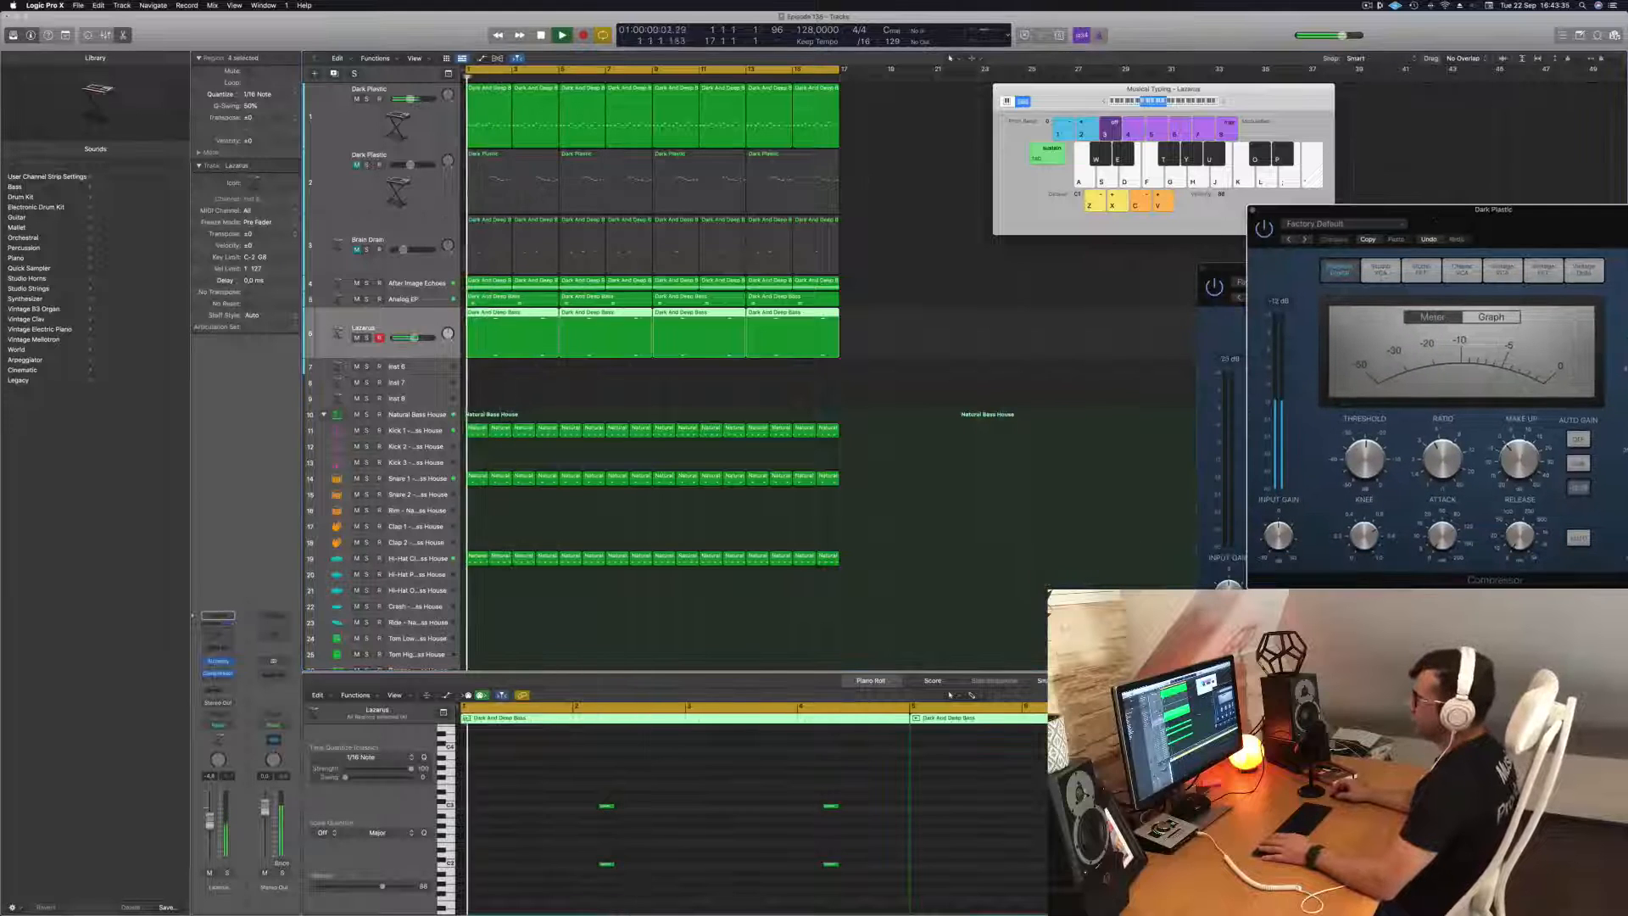
click(219, 662)
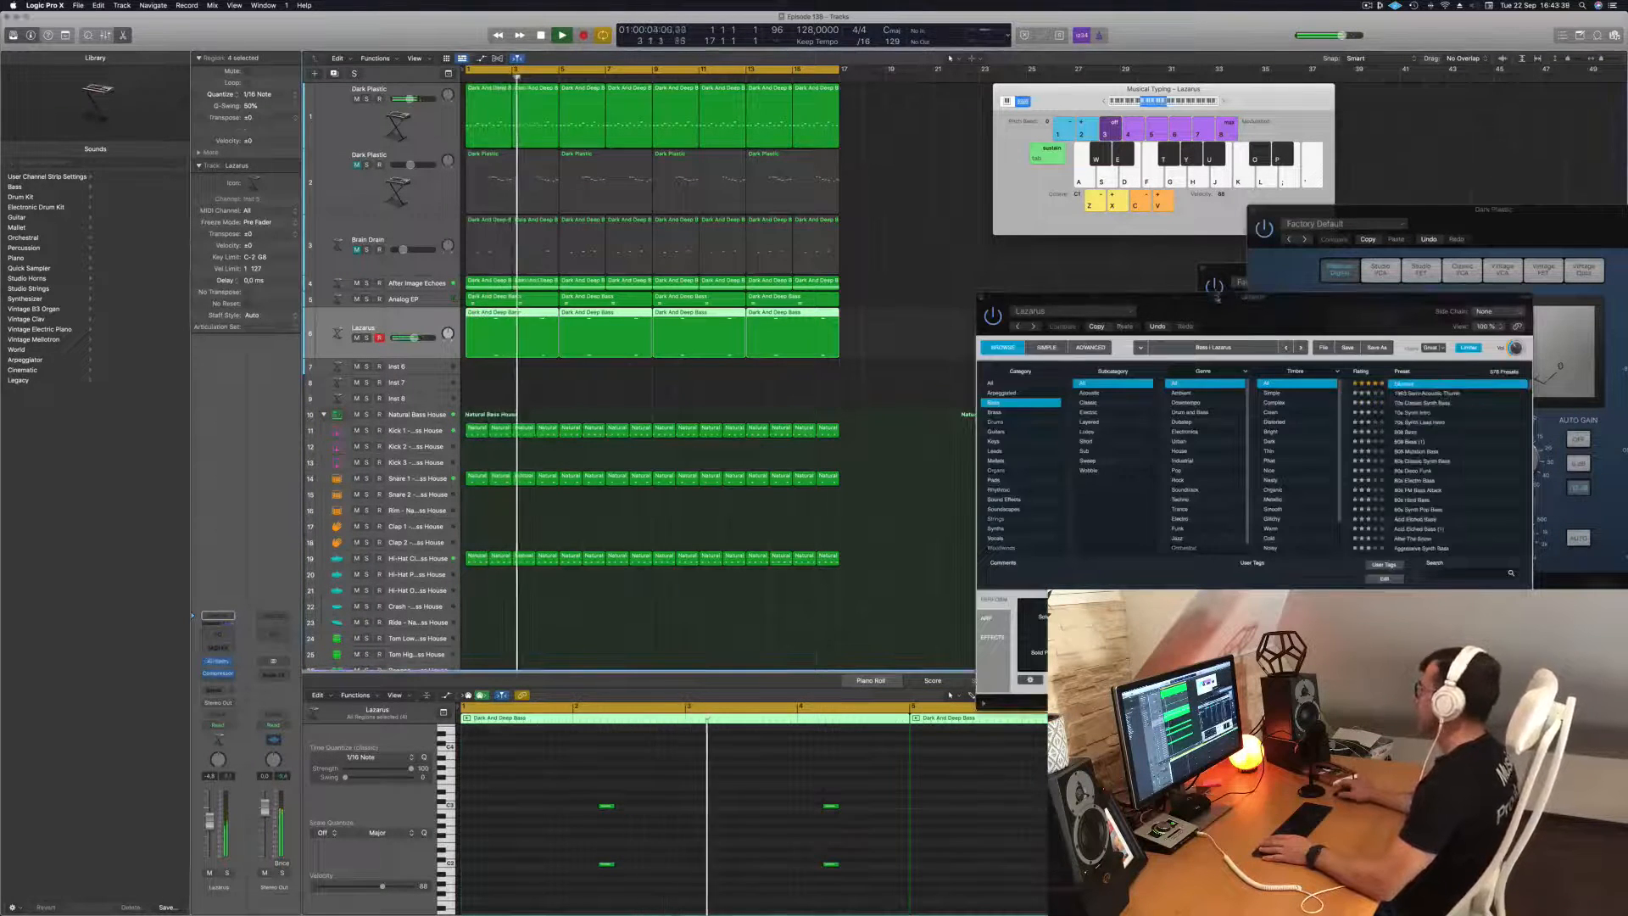
drag(1217, 298, 983, 257)
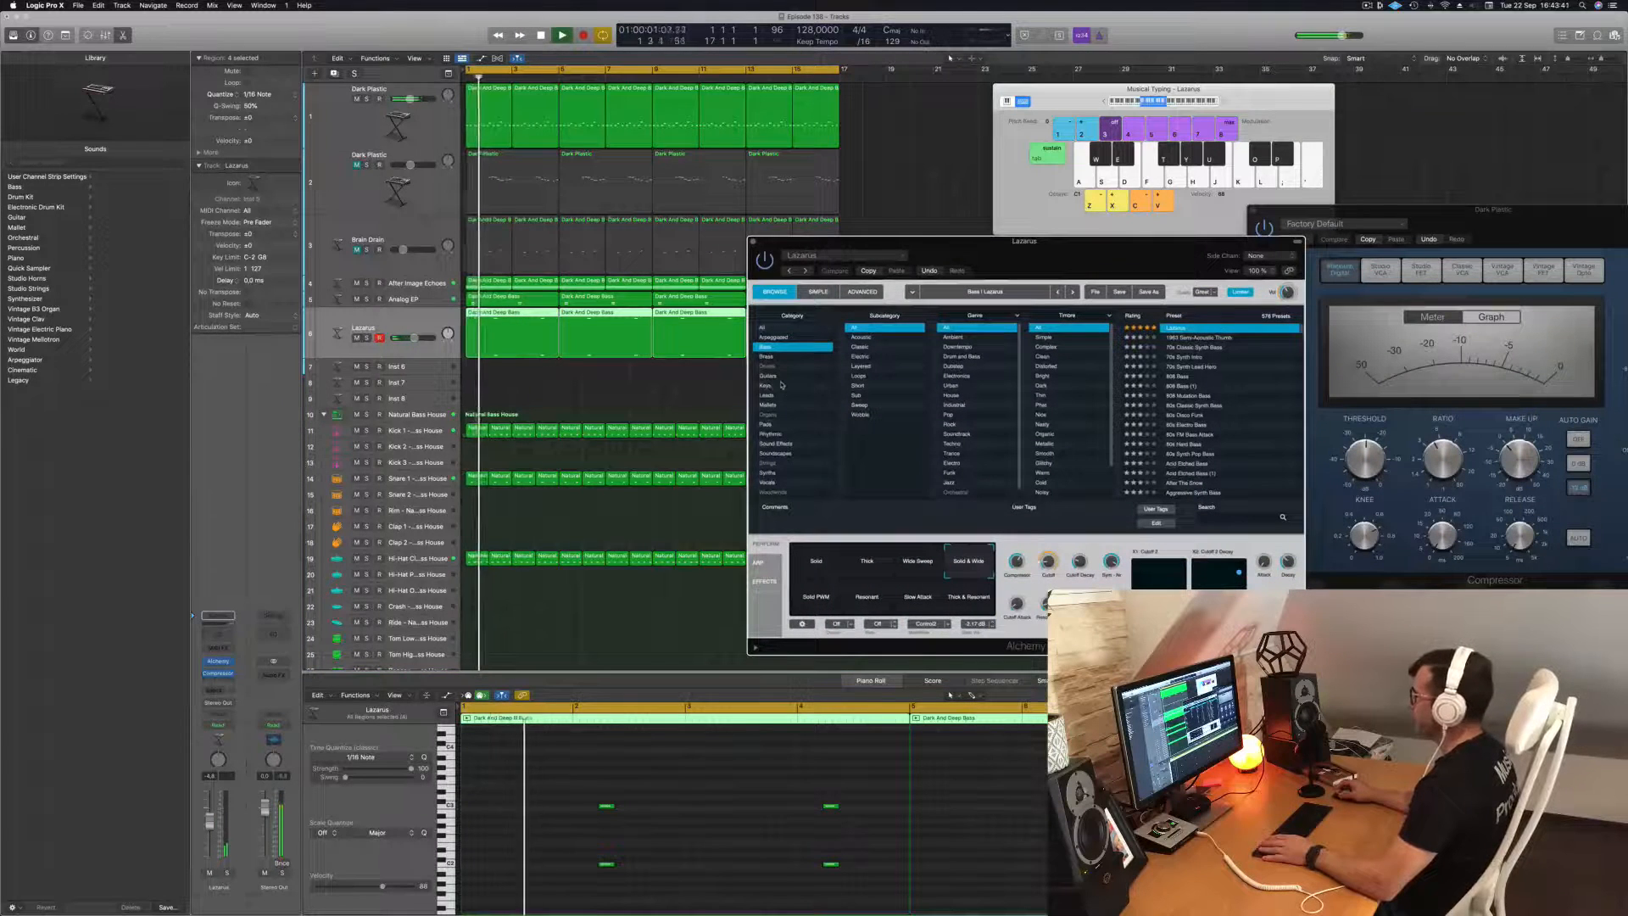
Load the Abandoned Pad preset from Alchemy's Pads category, adjust its cutoff and delay/reverb amount, and replay the loop from the start.
click(766, 424)
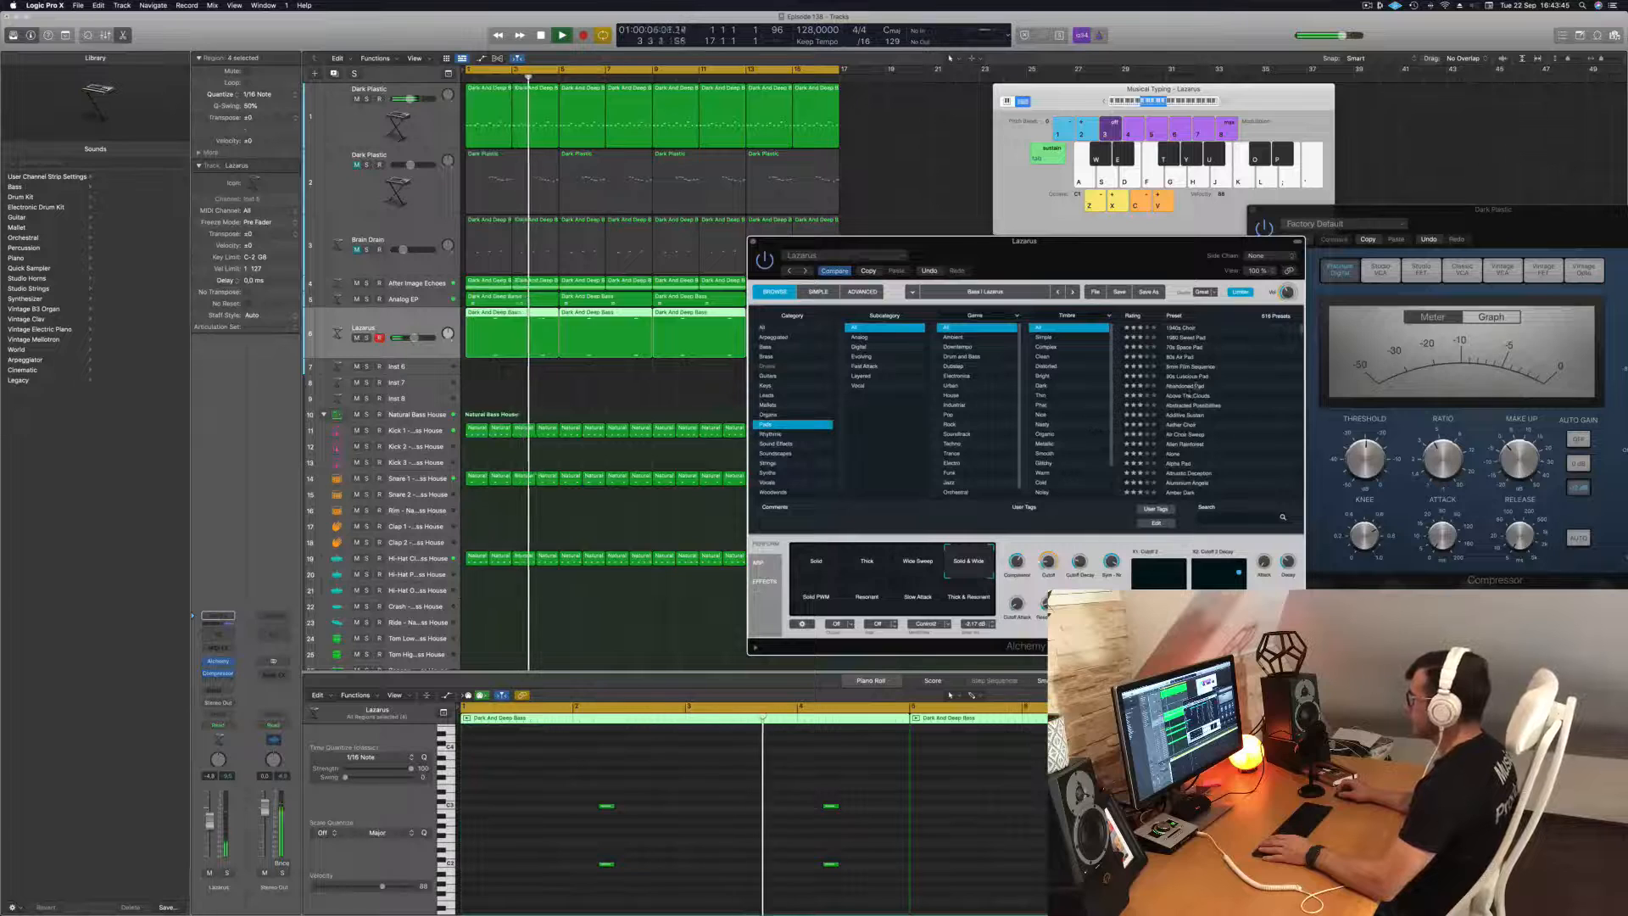
drag(1042, 258, 1082, 215)
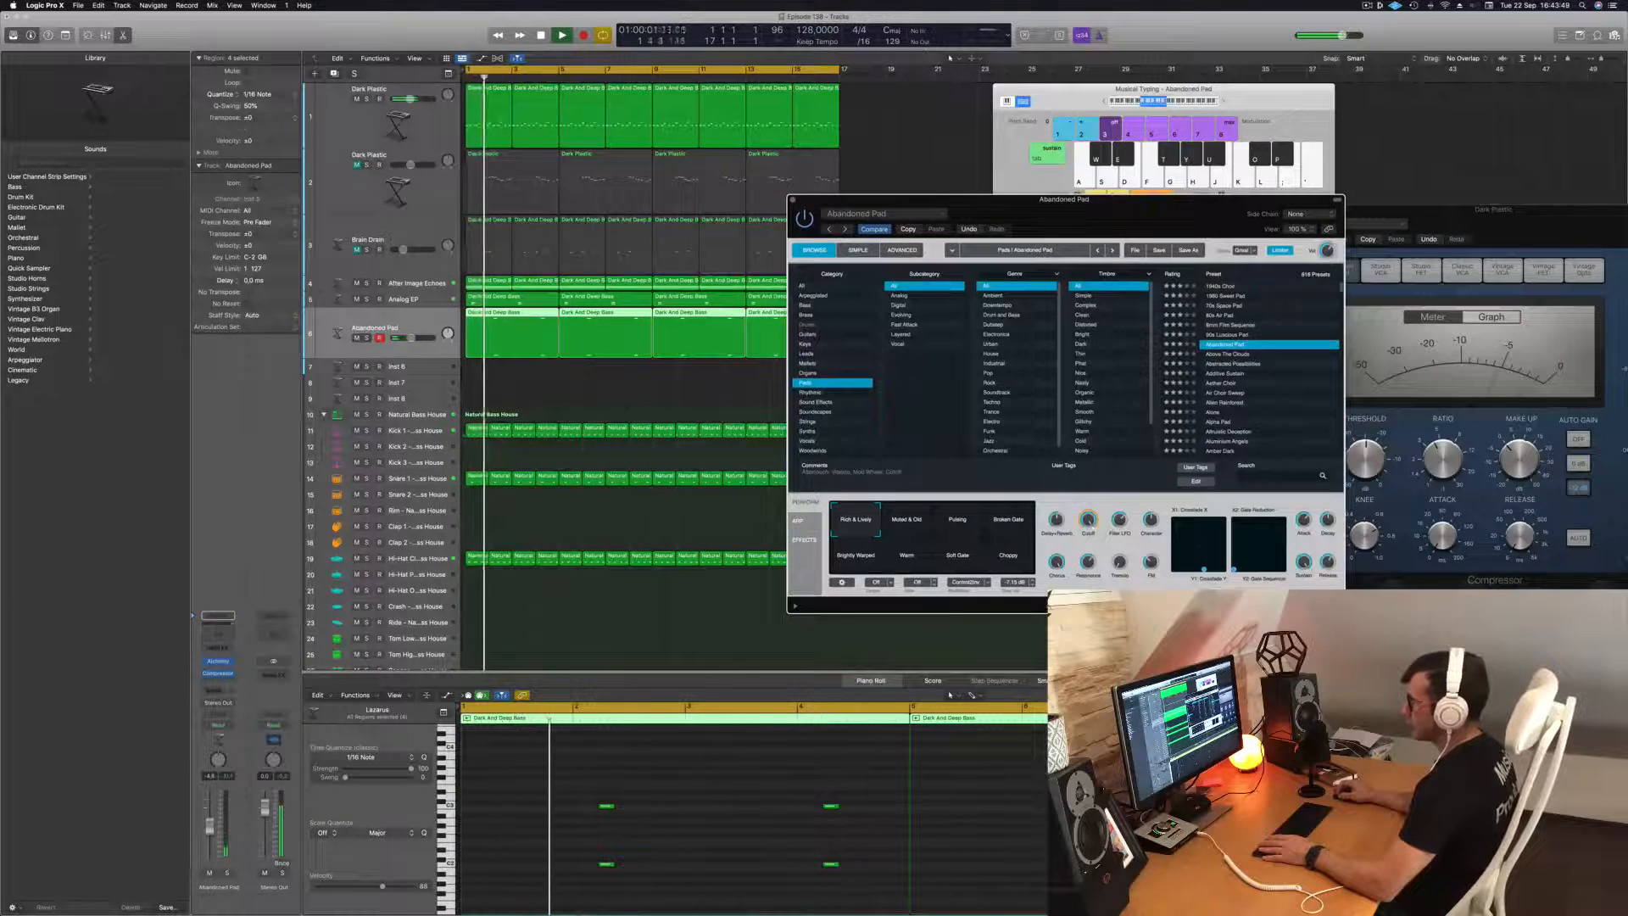
click(713, 785)
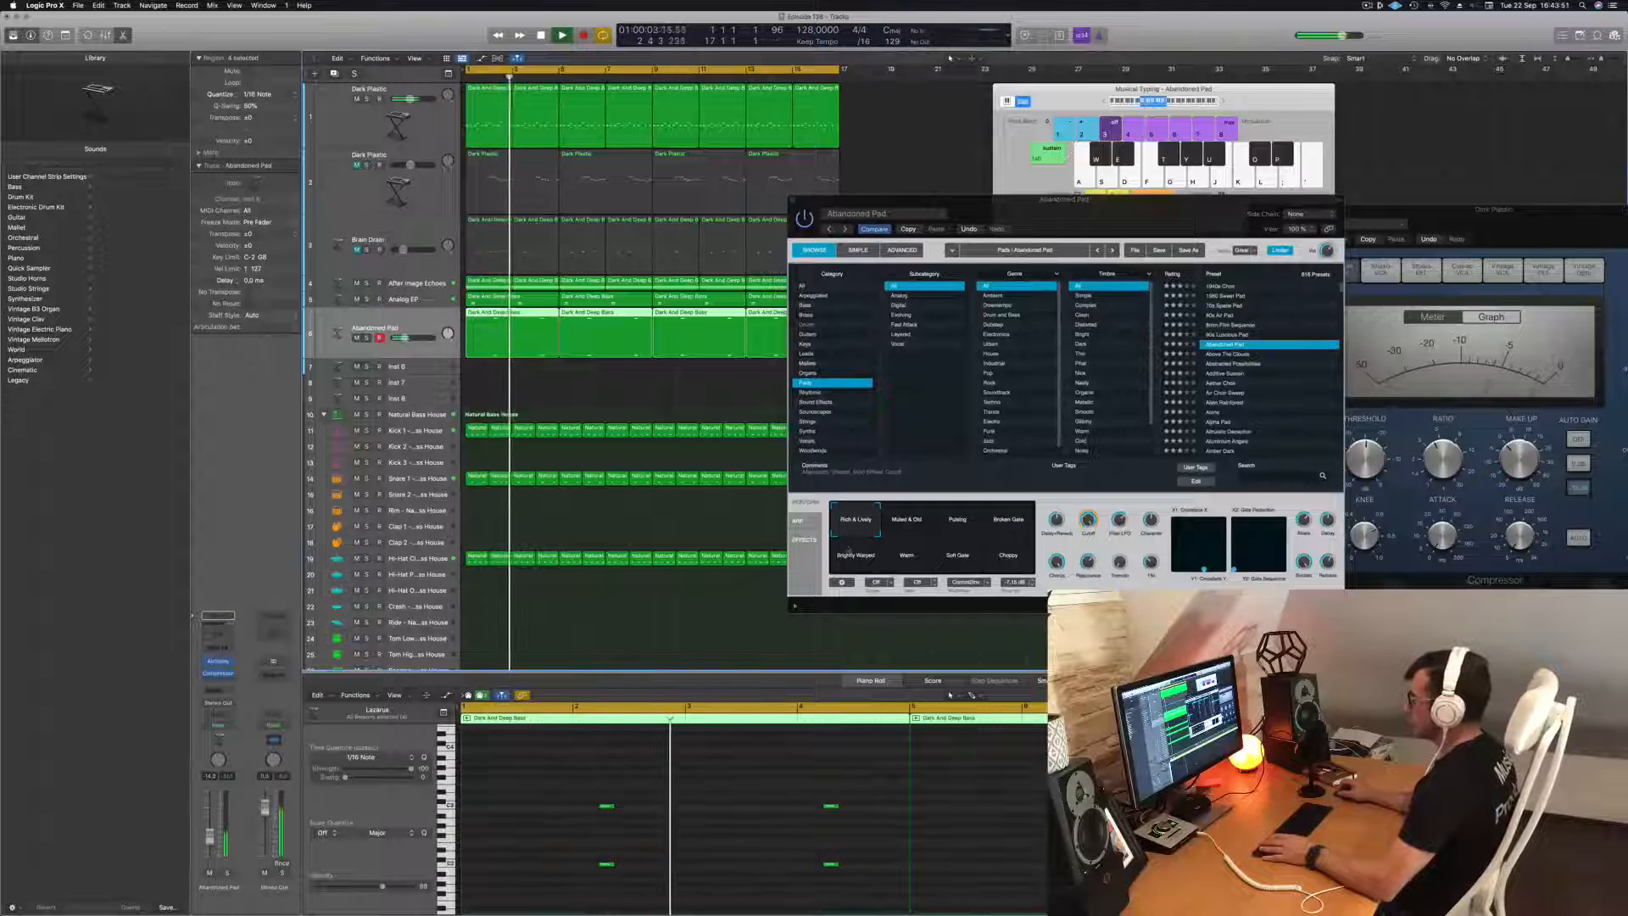
click(1089, 521)
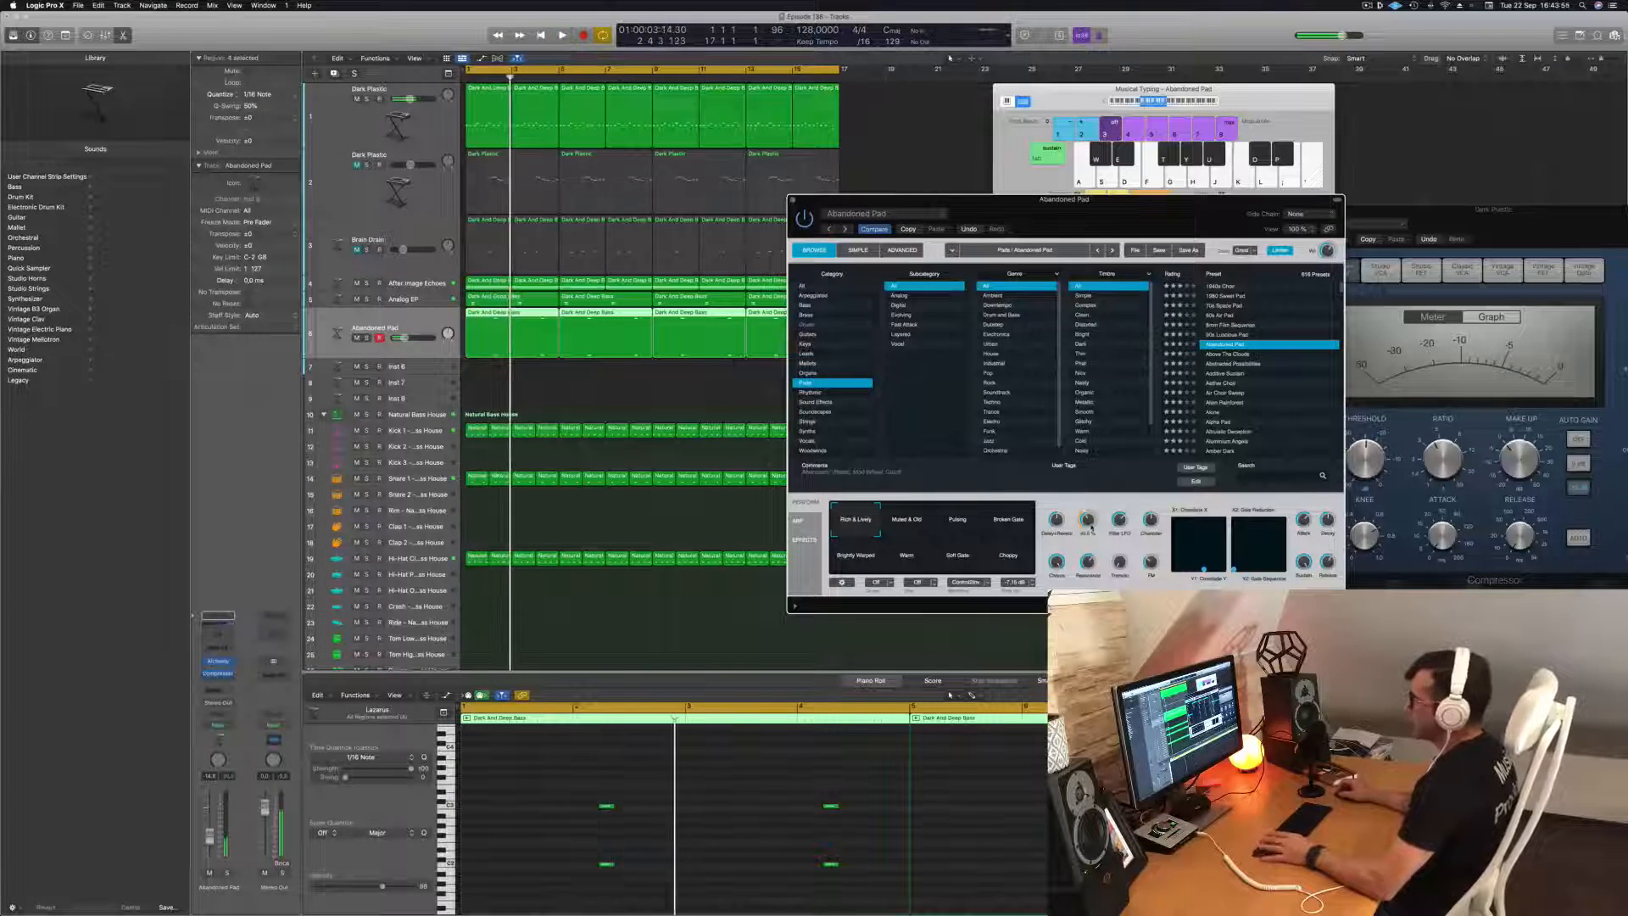
key(space)
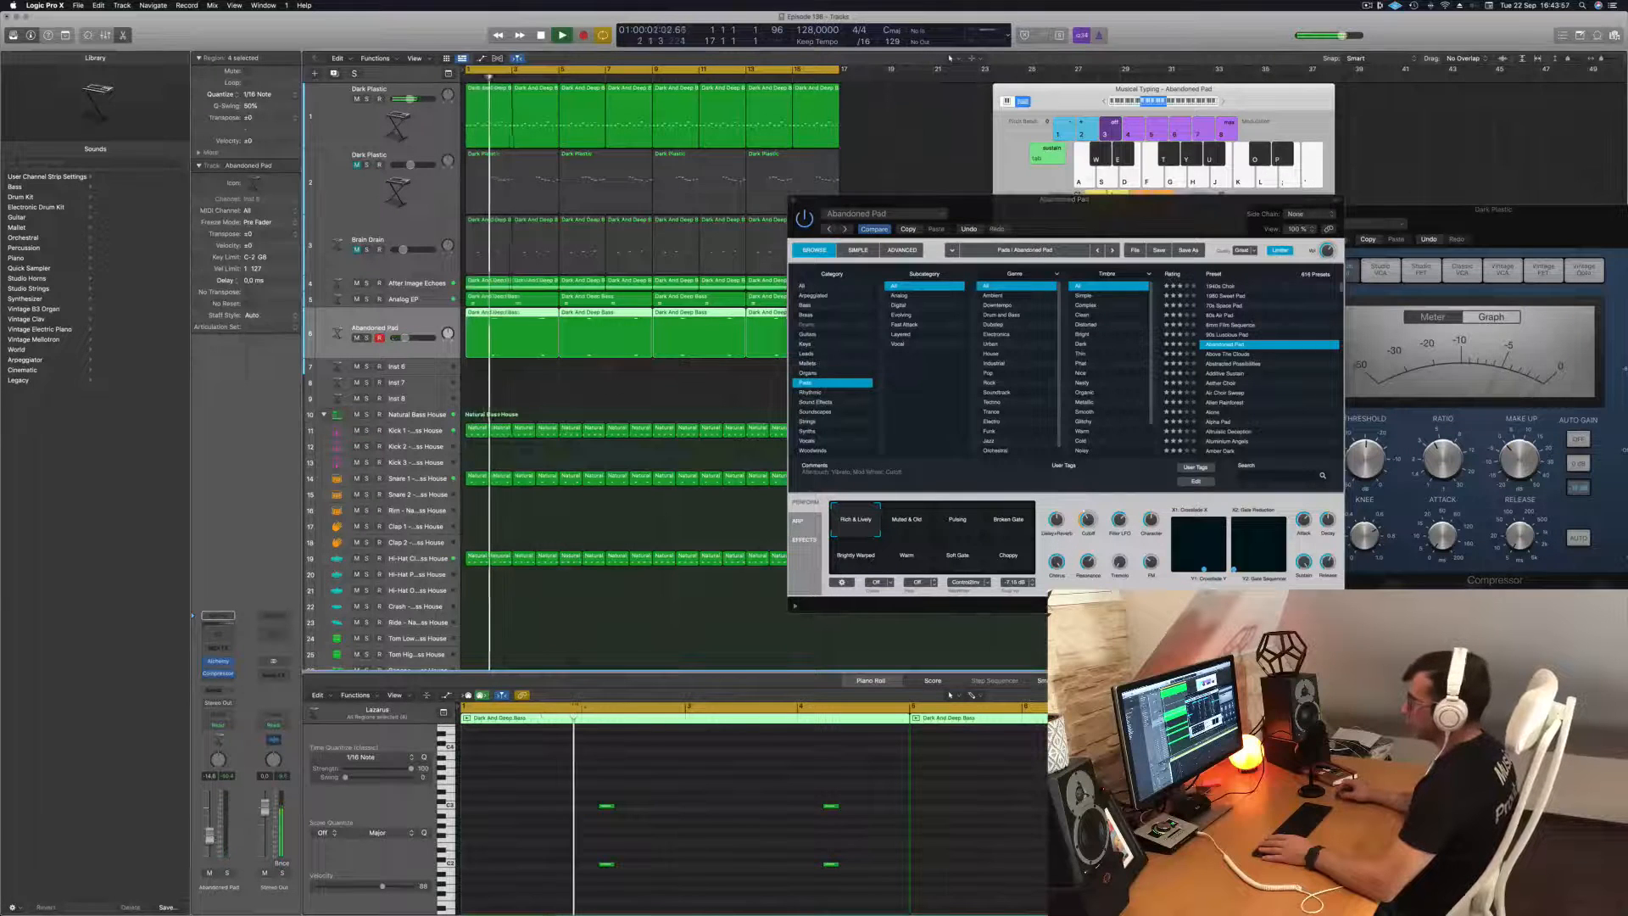
click(1057, 520)
key(Return)
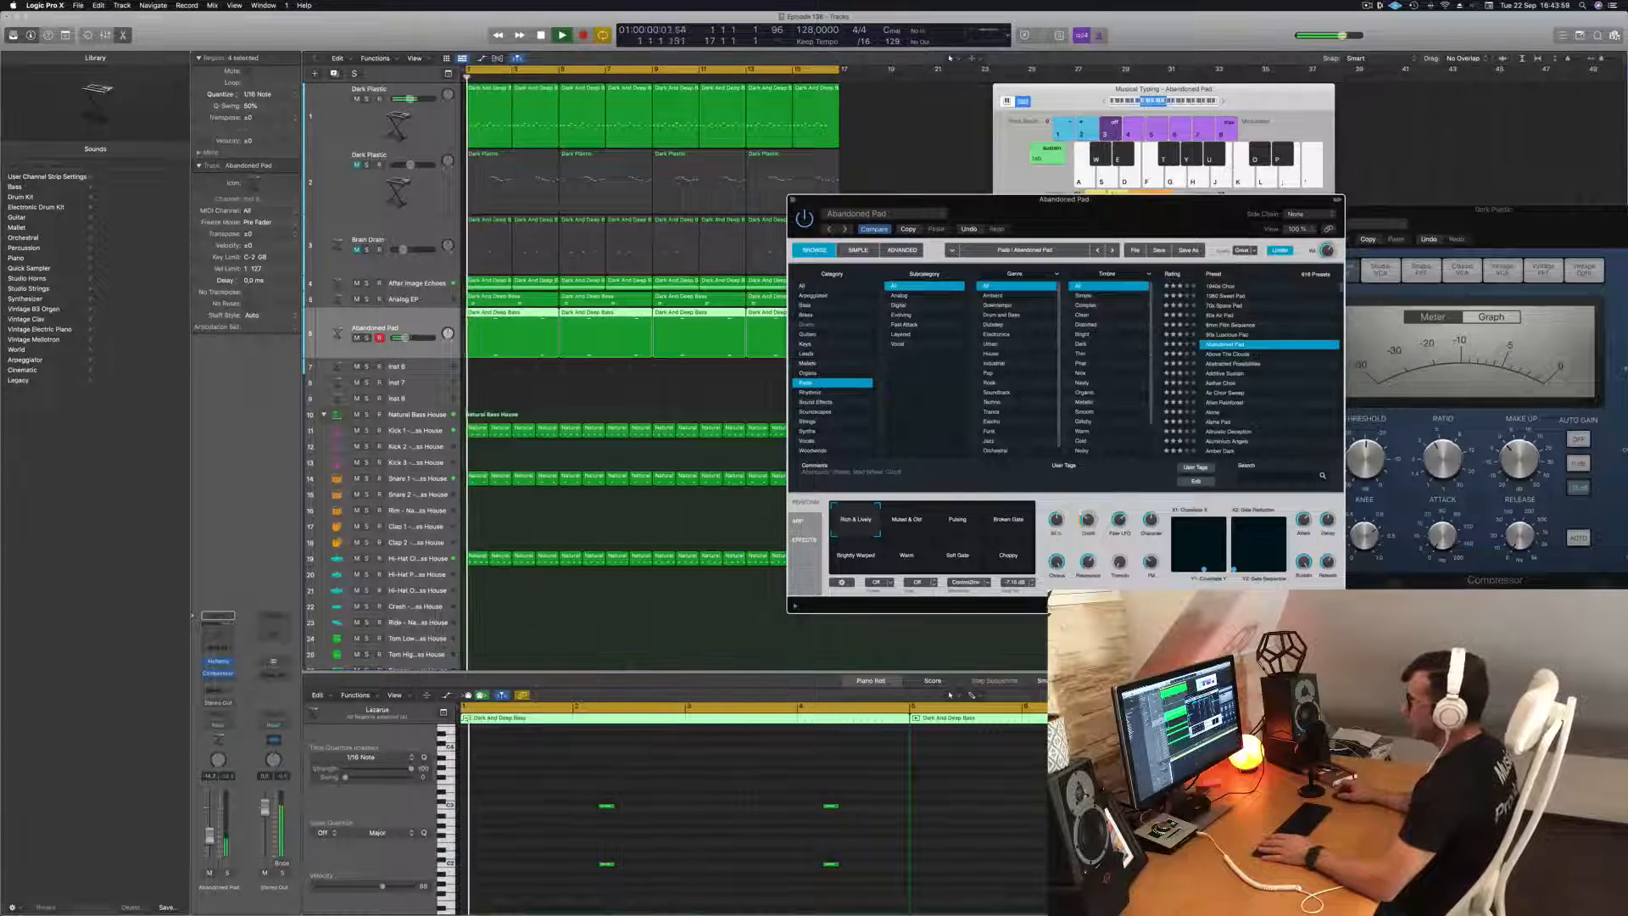
Add sends to Bus 4 and Bus 5 on the Abandoned Pad channel and raise their levels.
click(219, 688)
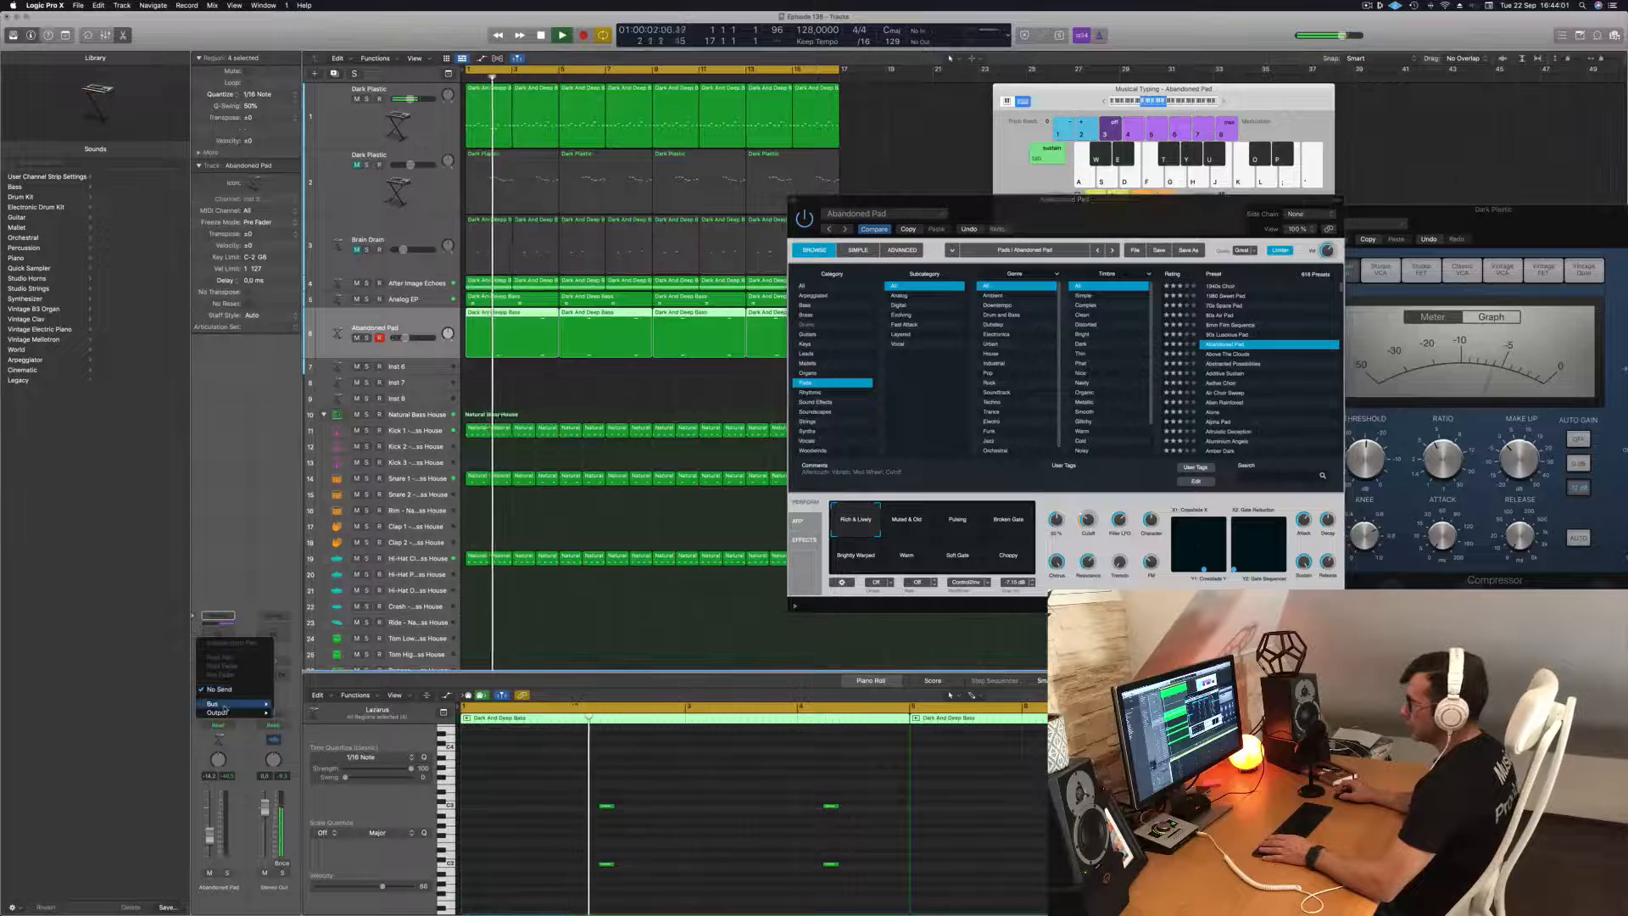
mouse_move(222, 705)
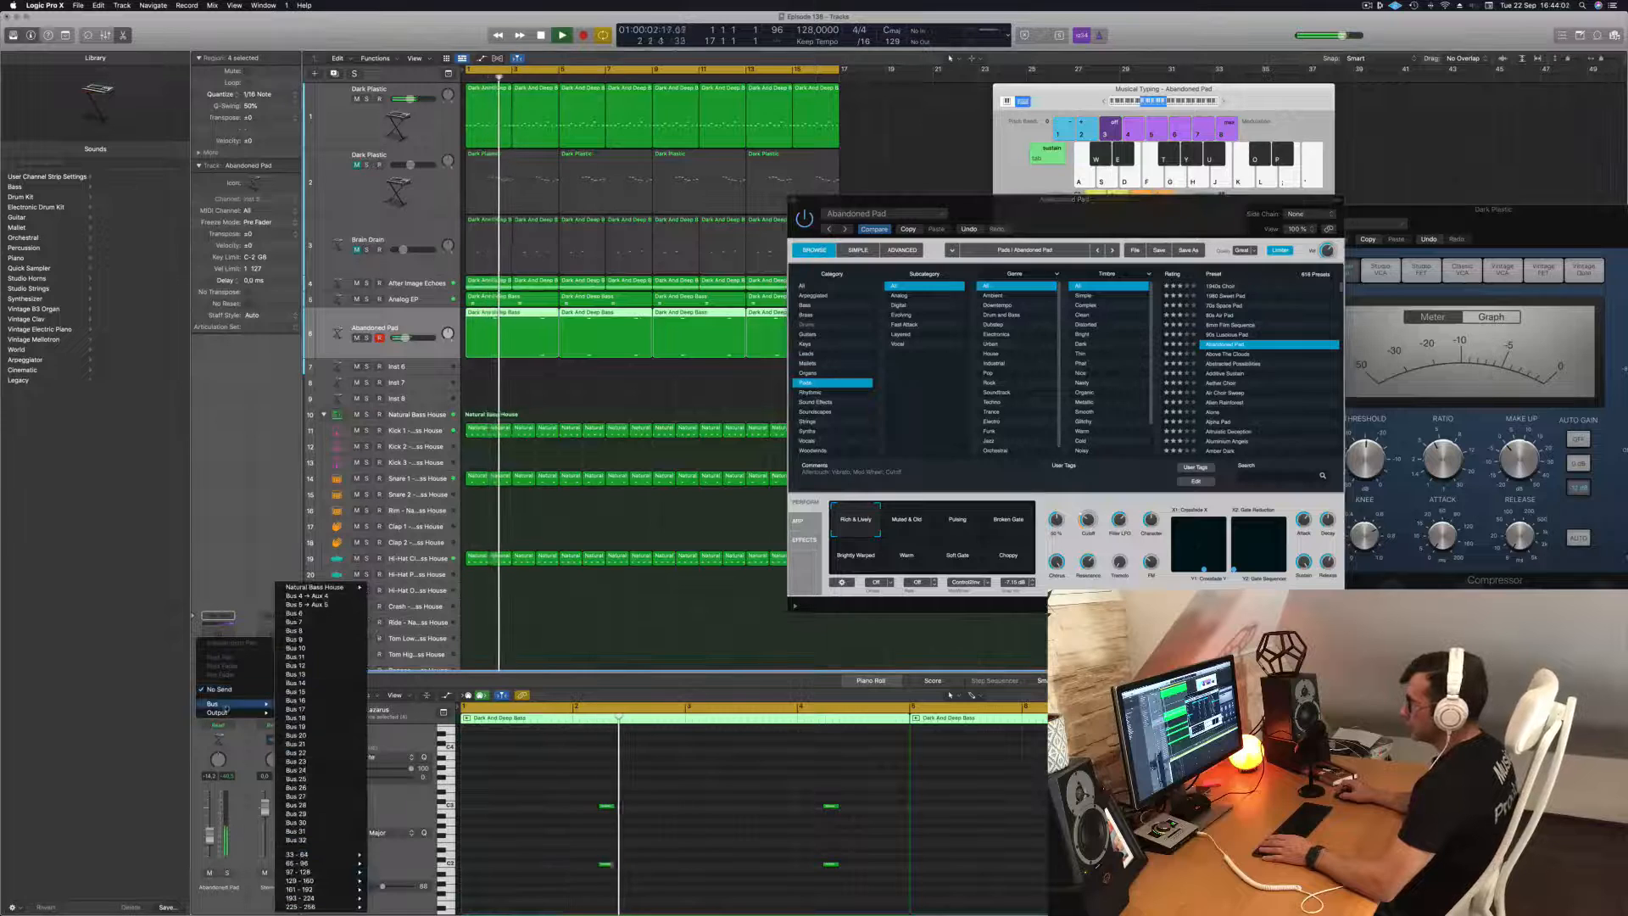
click(330, 683)
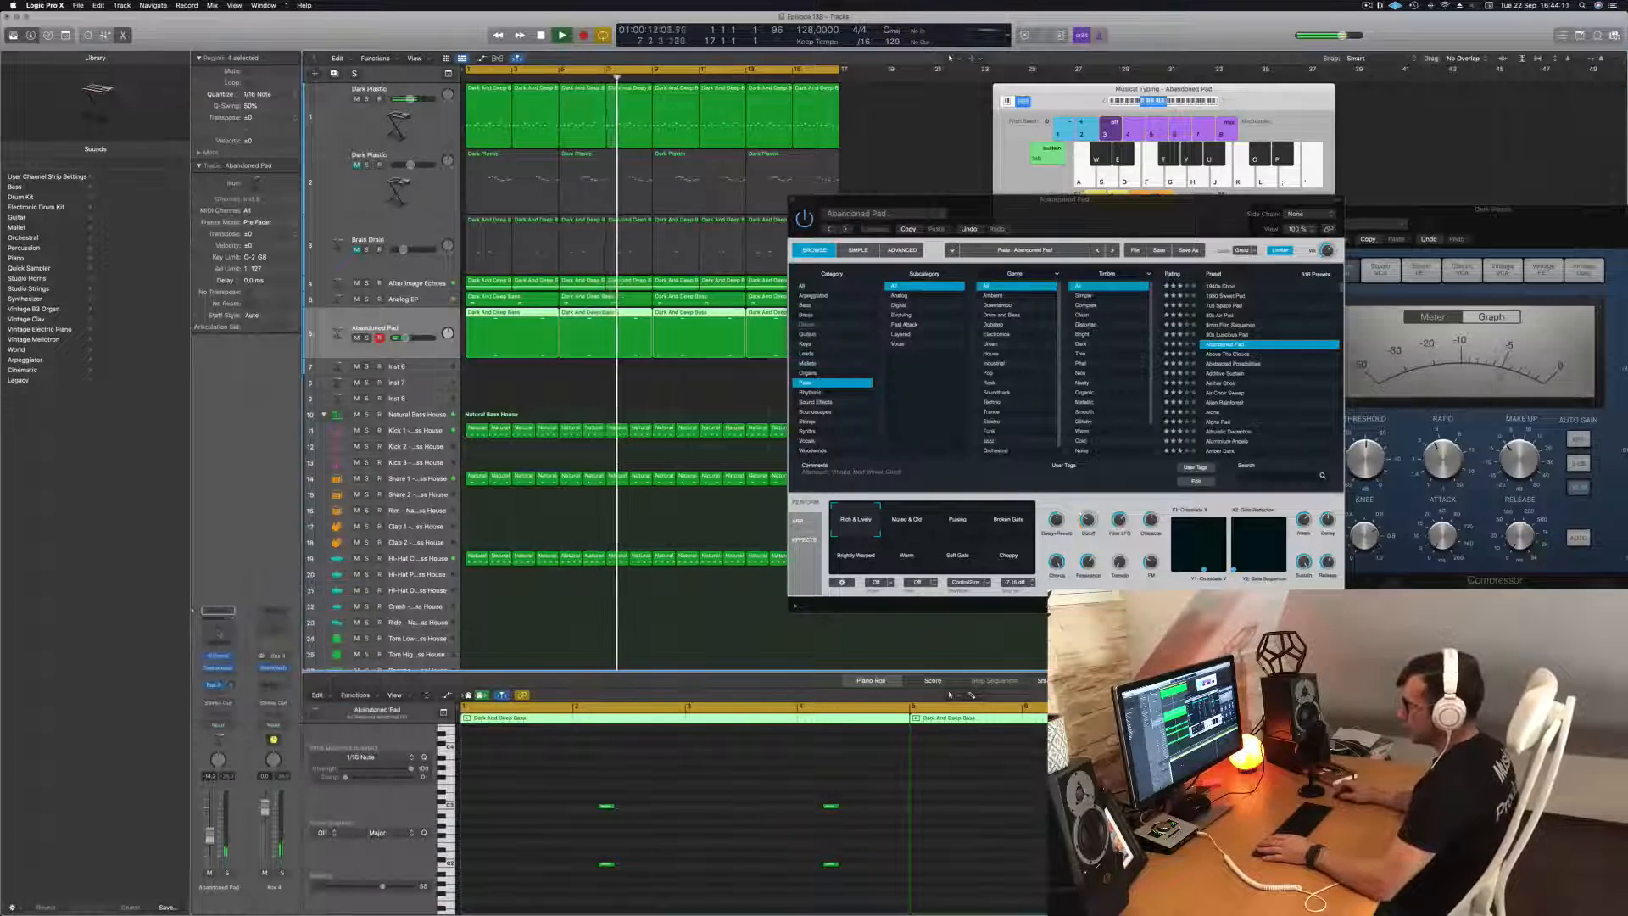
click(216, 685)
mouse_move(233, 705)
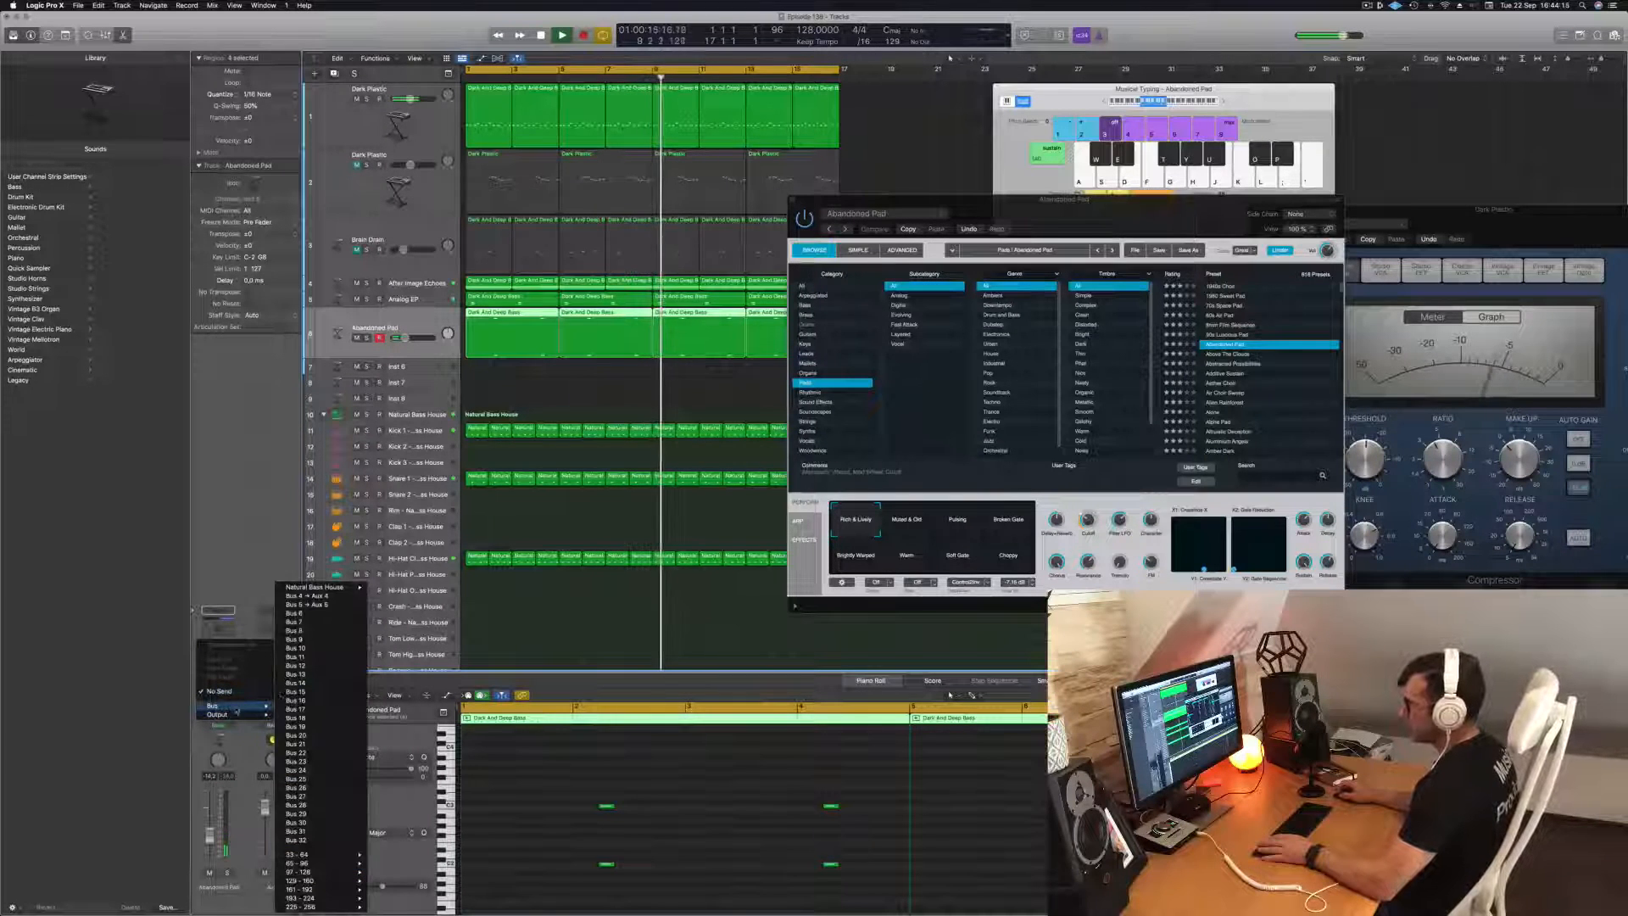
click(315, 615)
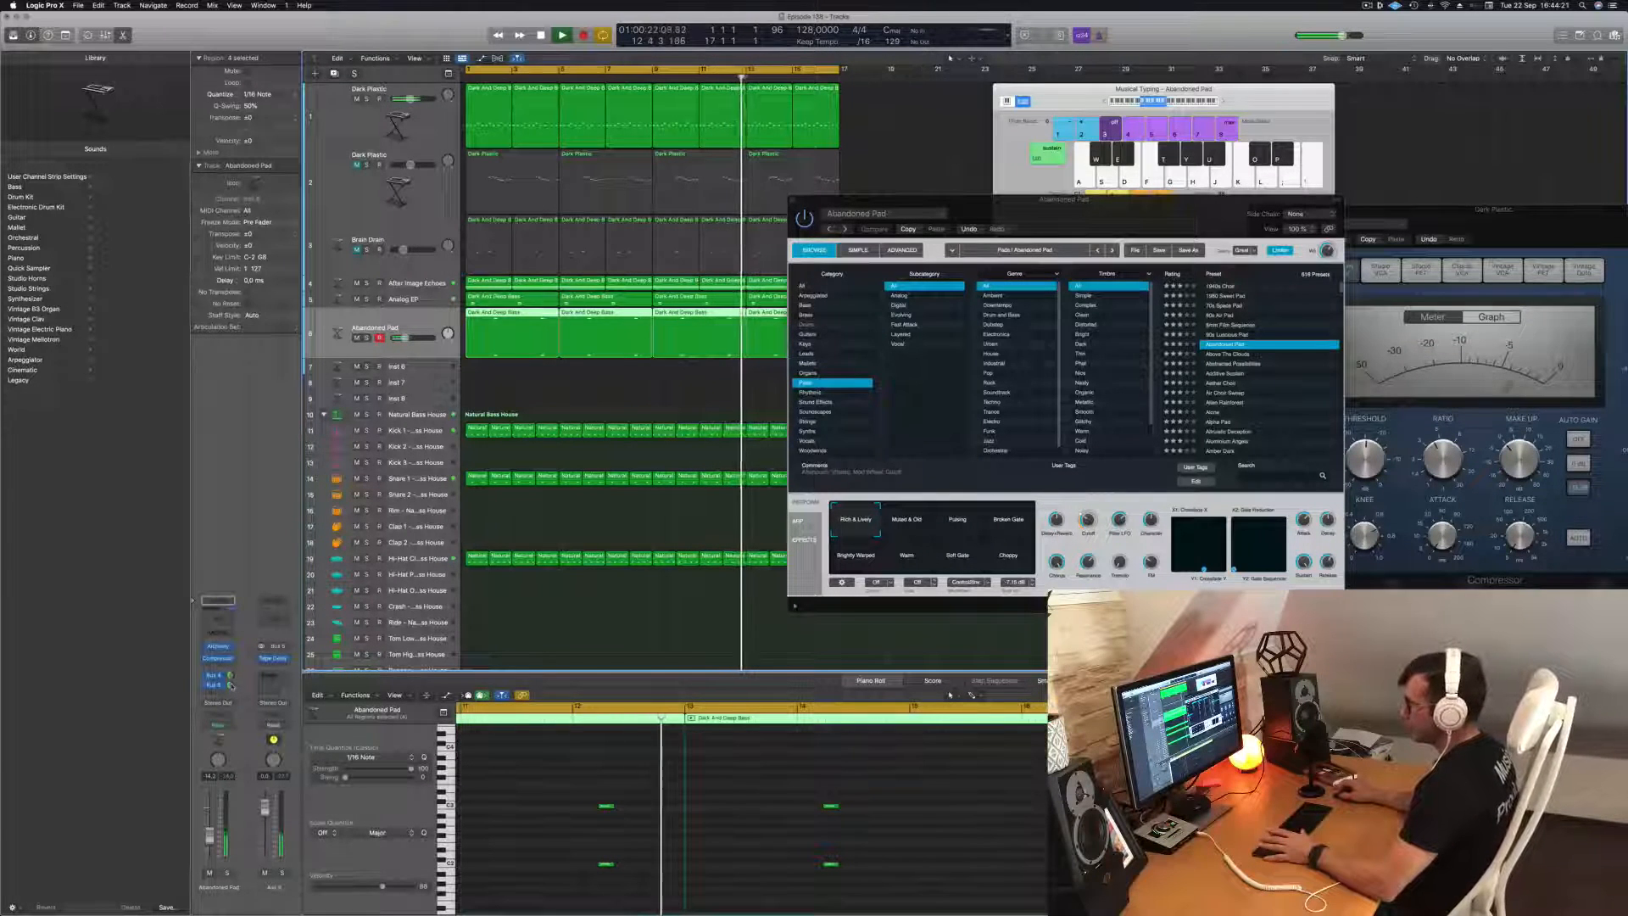
Move the Alchemy window clear of the regions and duplicate the Abandoned Pad track with its settings.
click(511, 394)
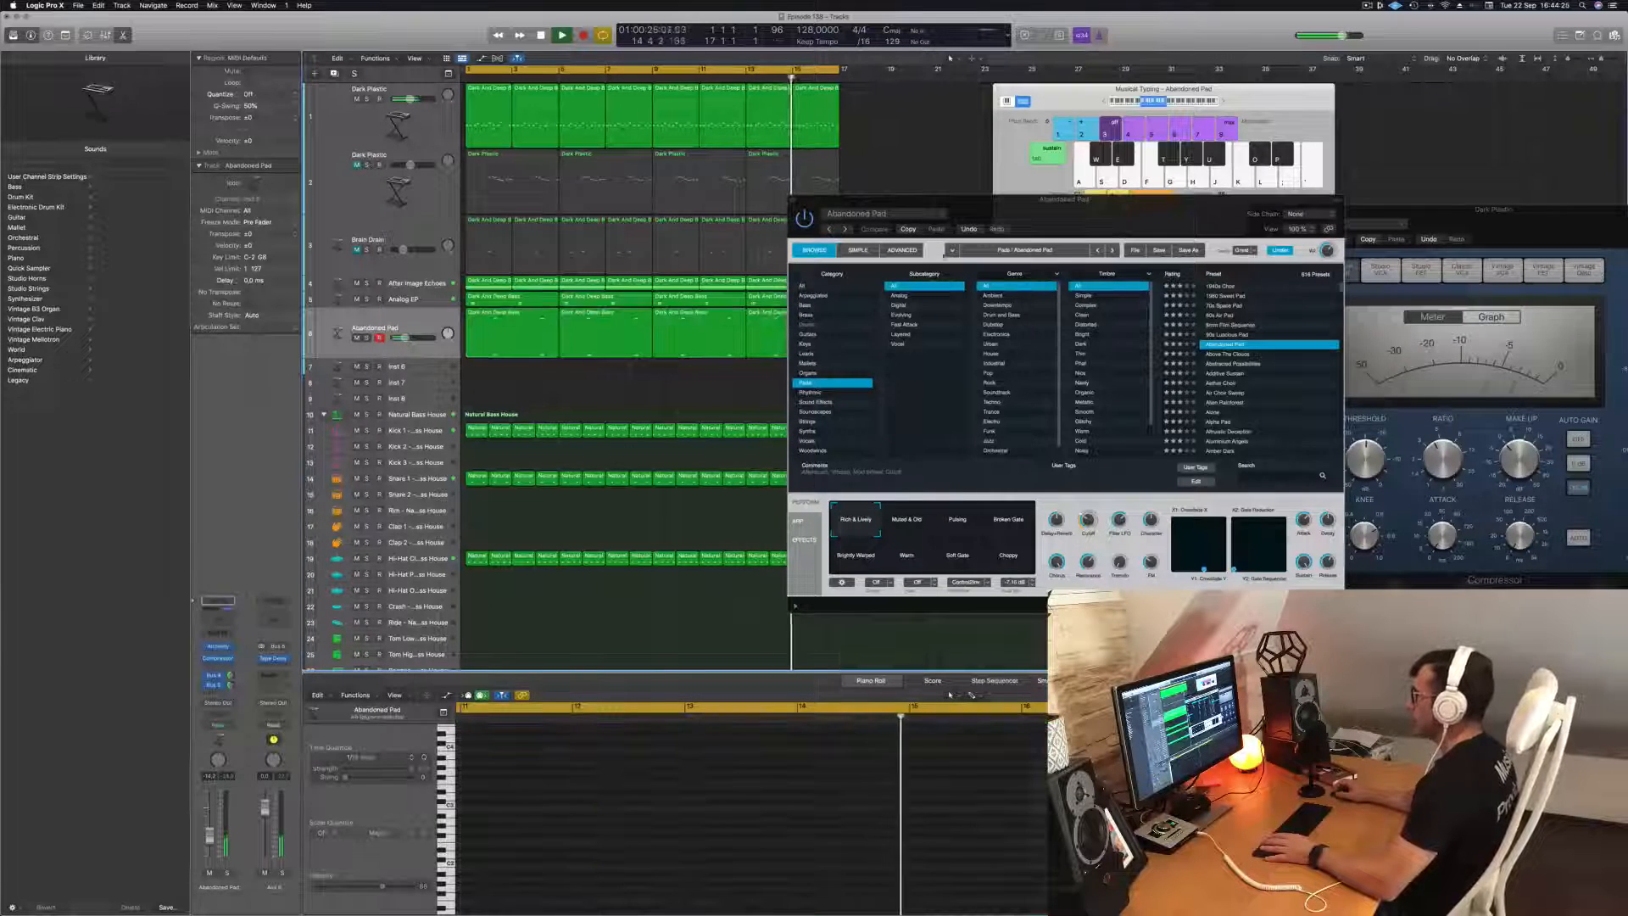
drag(958, 201, 1102, 194)
click(385, 319)
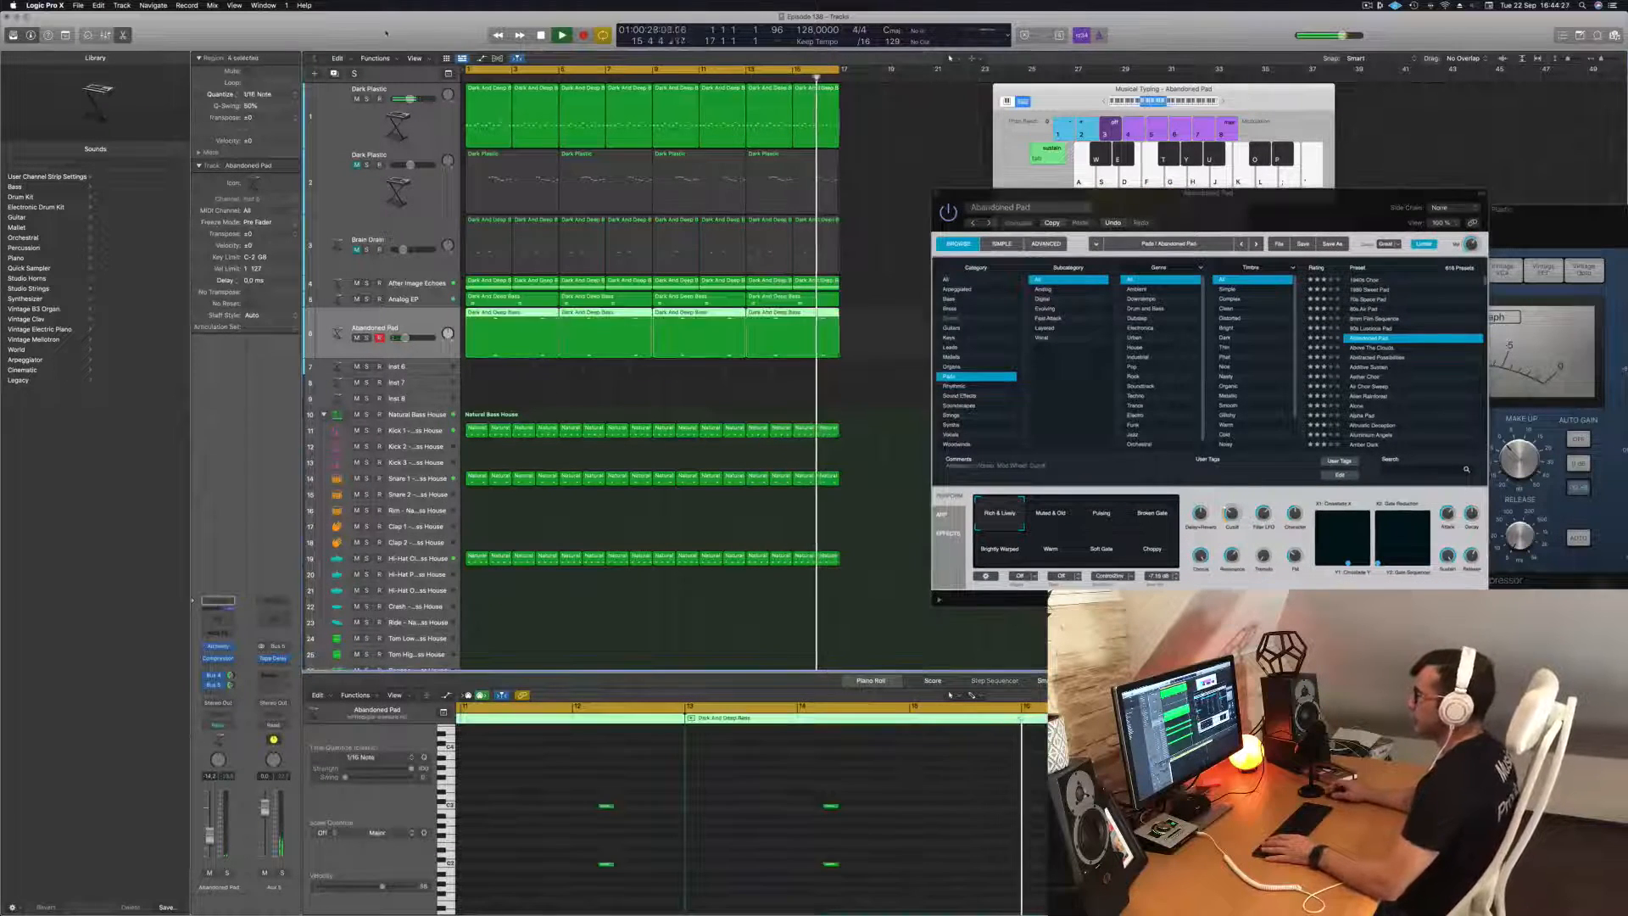
key(super+d)
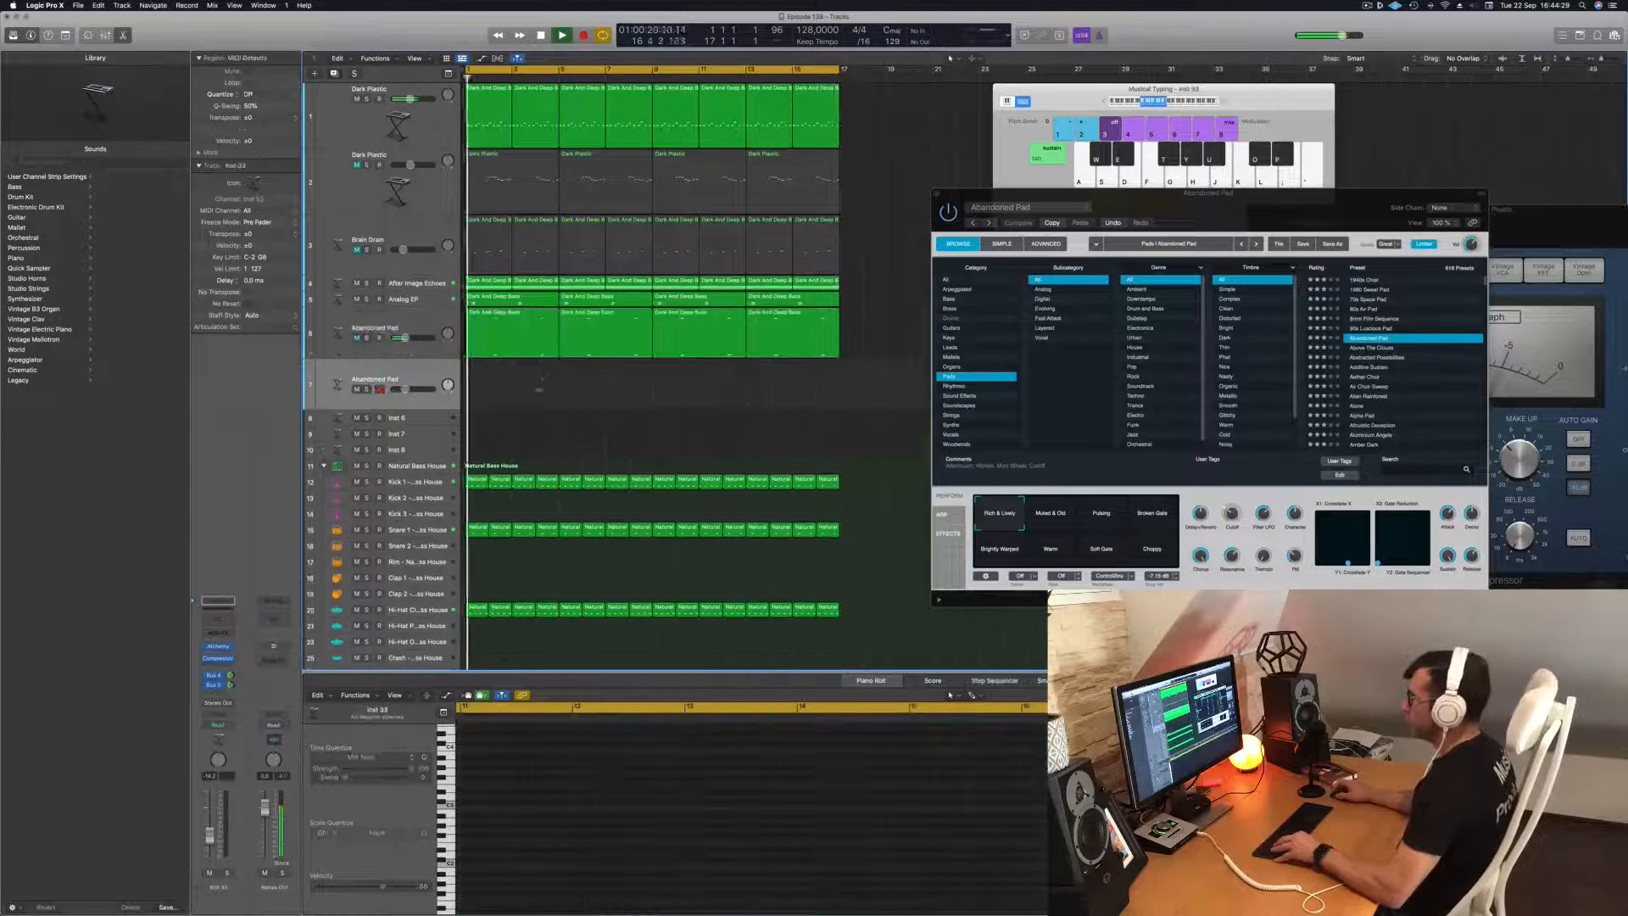
Shift all the two-note stabs in the first Abandoned Pad region earlier, to the start of bars 1 and 3.
click(537, 337)
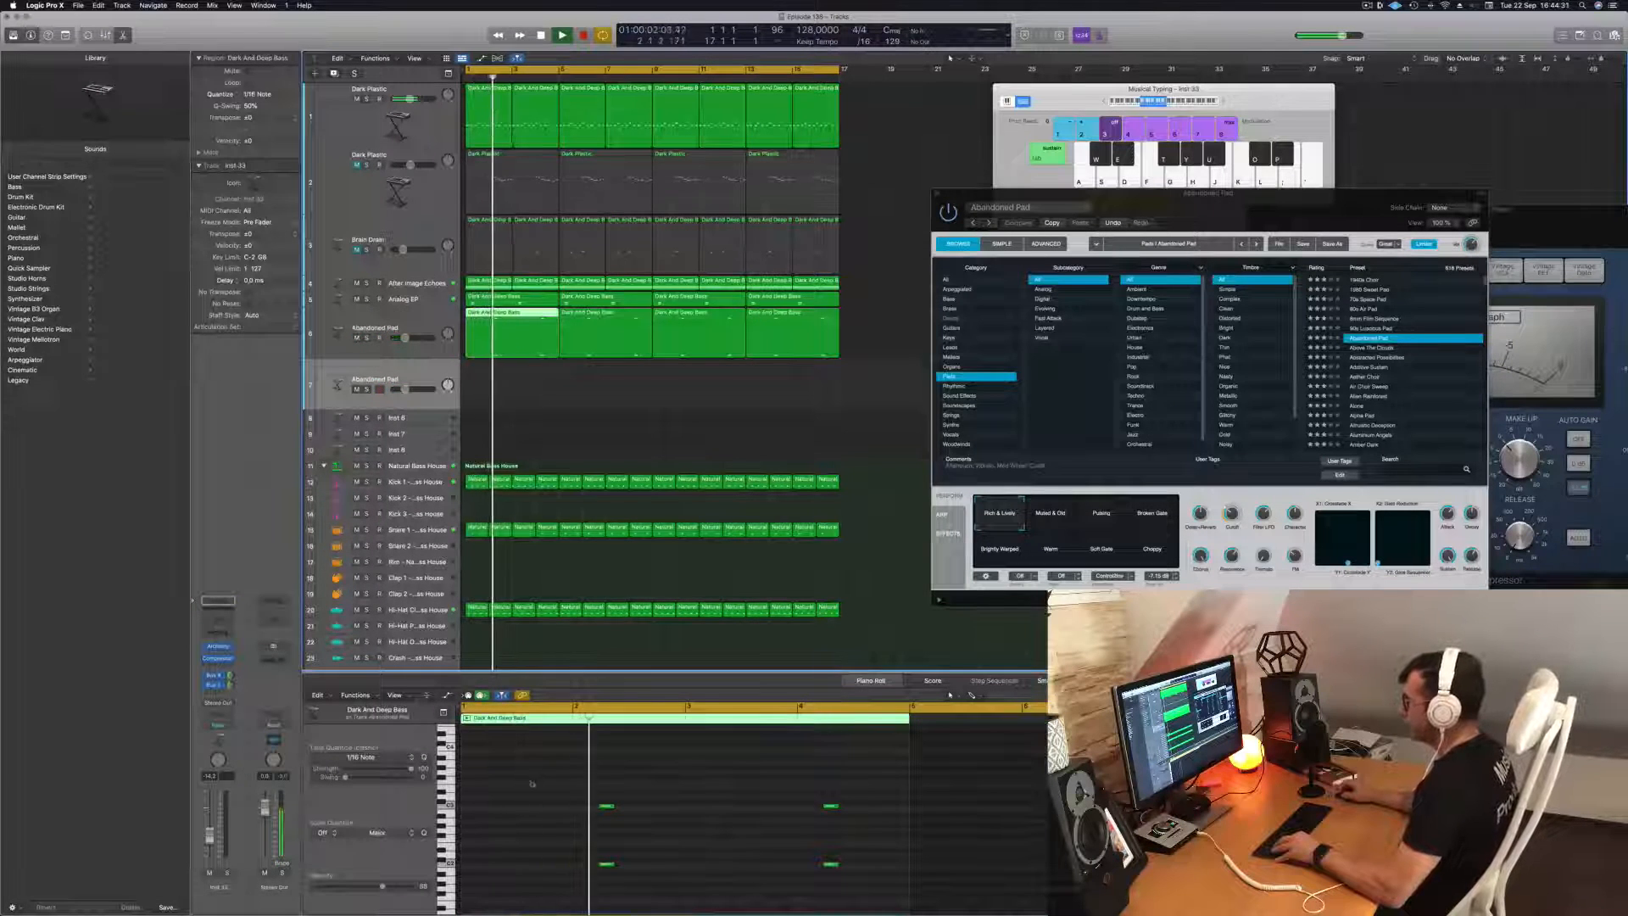
drag(471, 760, 967, 911)
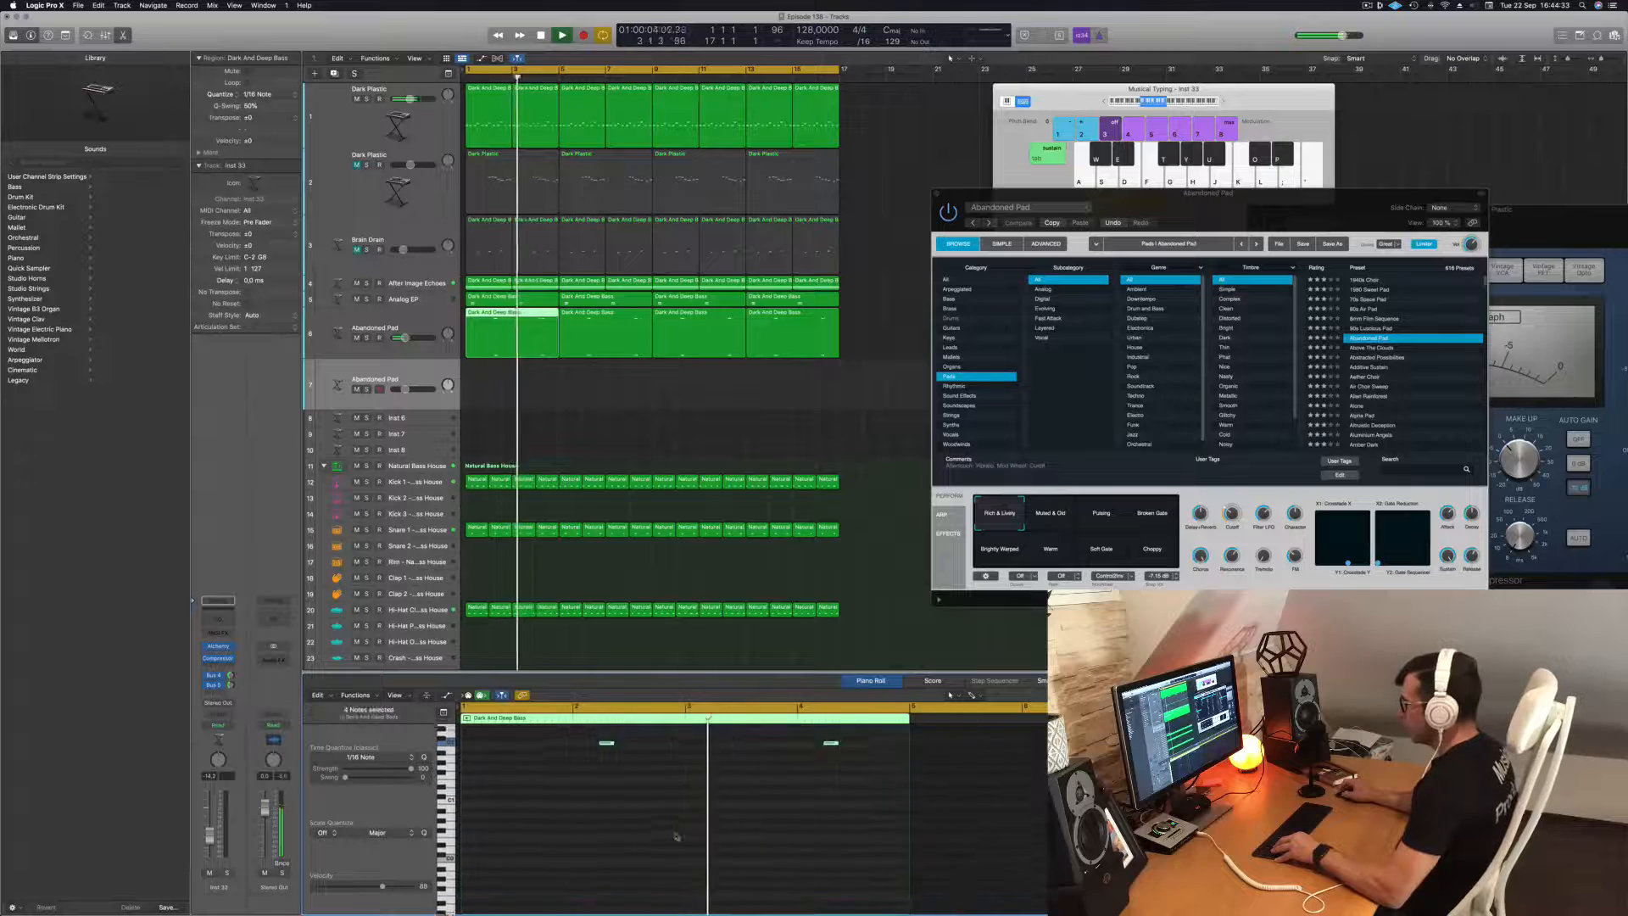
scroll(677, 837, up, 3)
drag(608, 736, 472, 741)
key(space)
scroll(781, 832, up, 3)
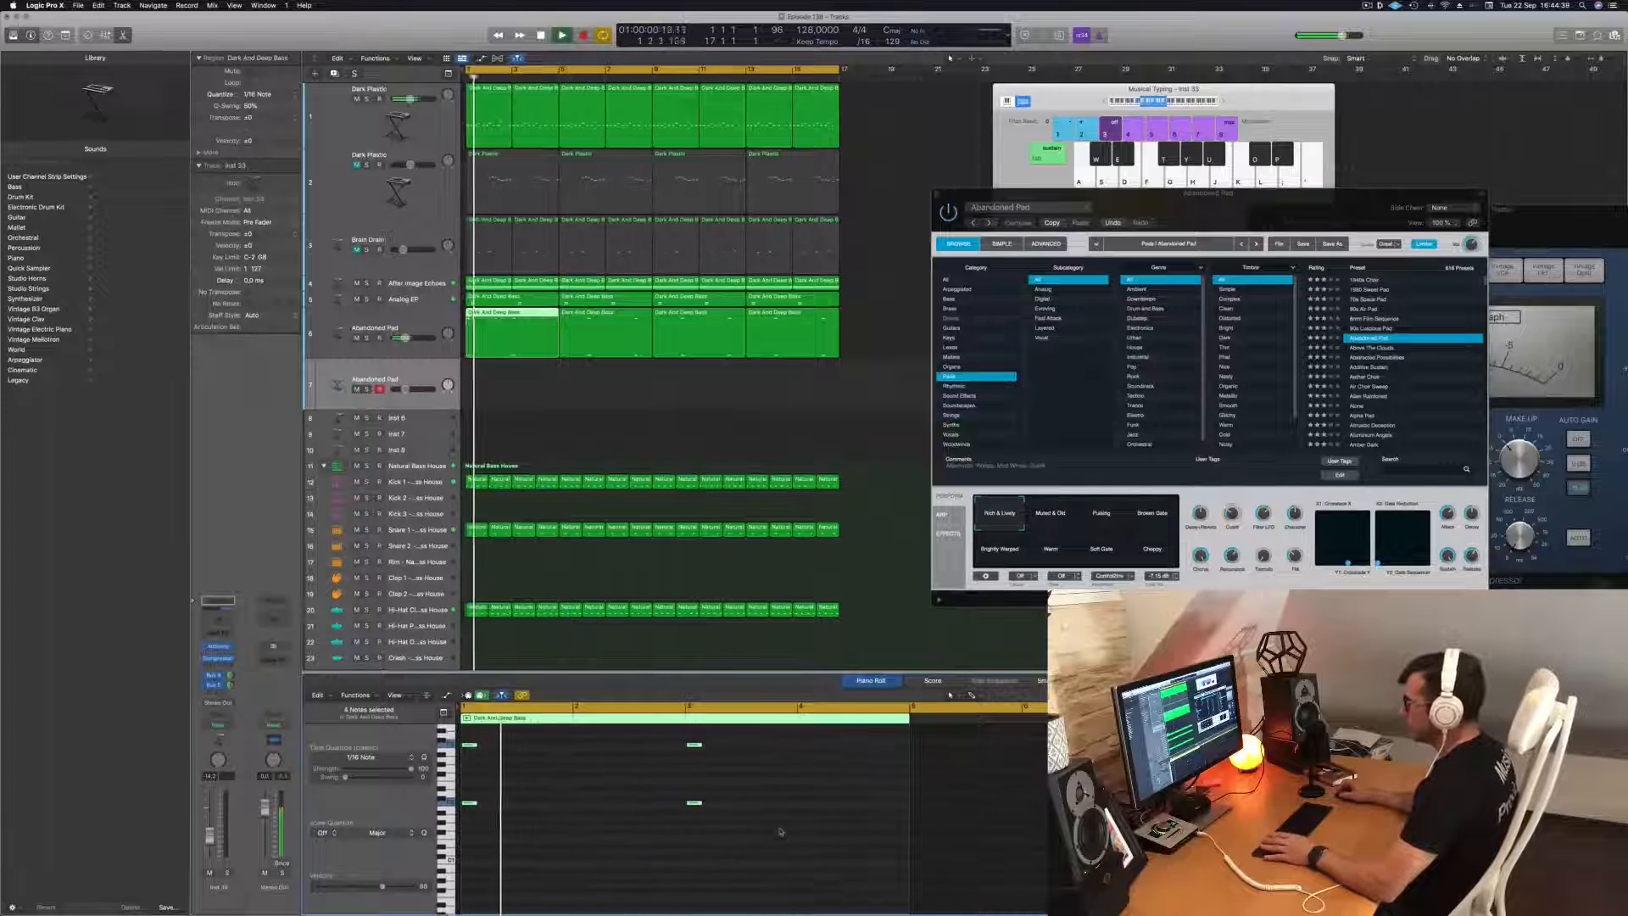
Move the edited region down to the duplicate track and fill the gap on the original track with a copy of its next region.
key(space)
key(space)
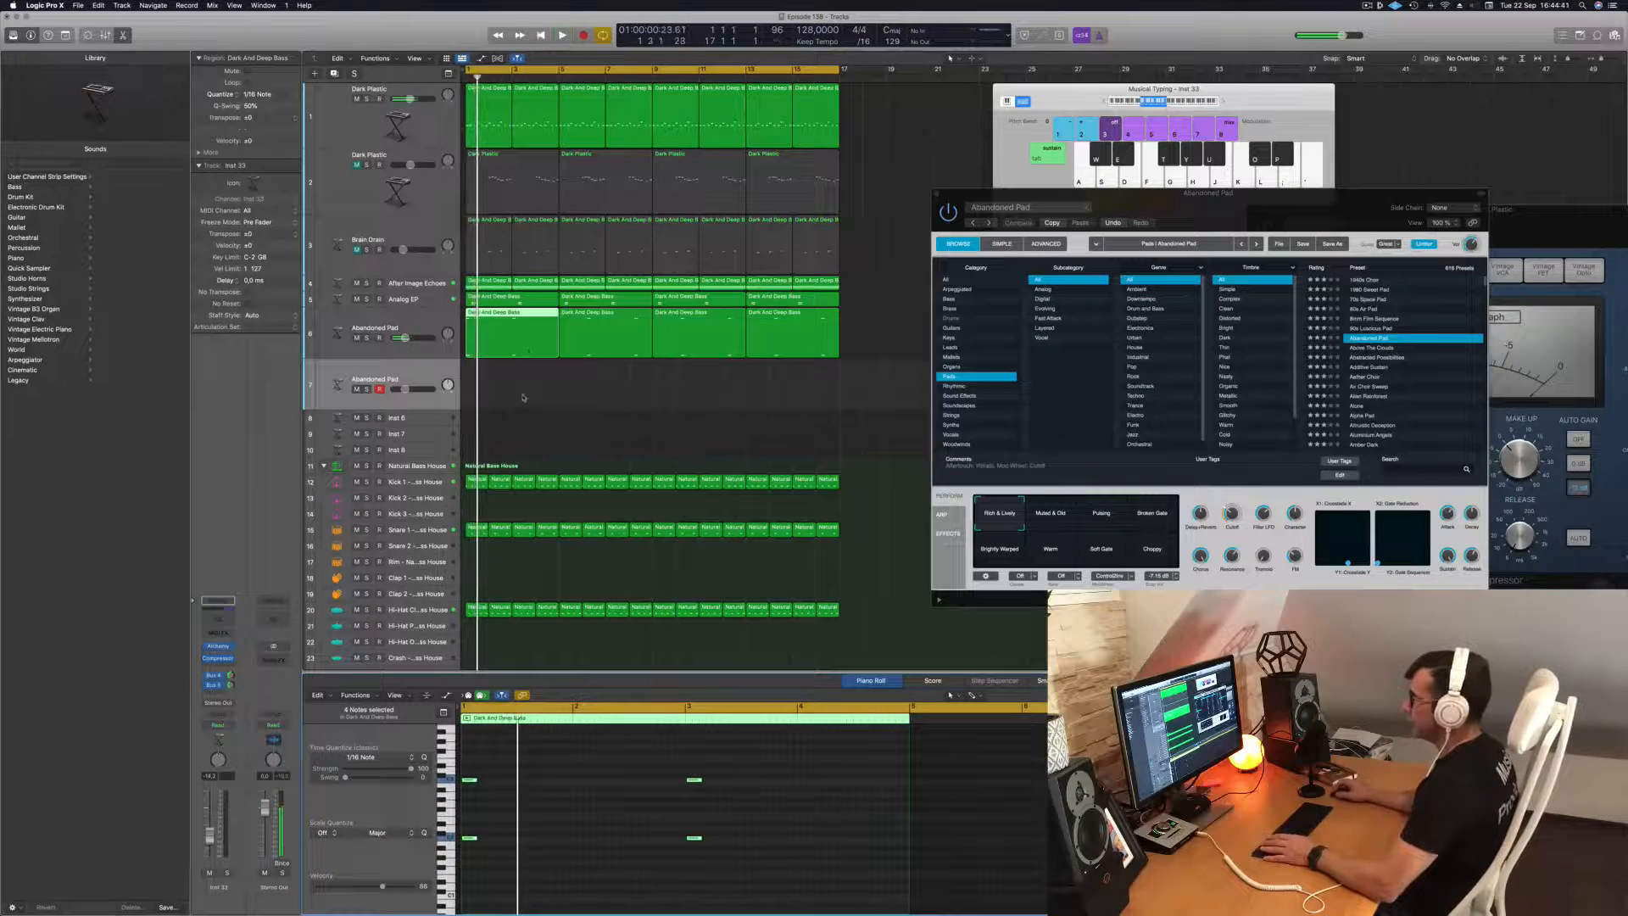
click(519, 349)
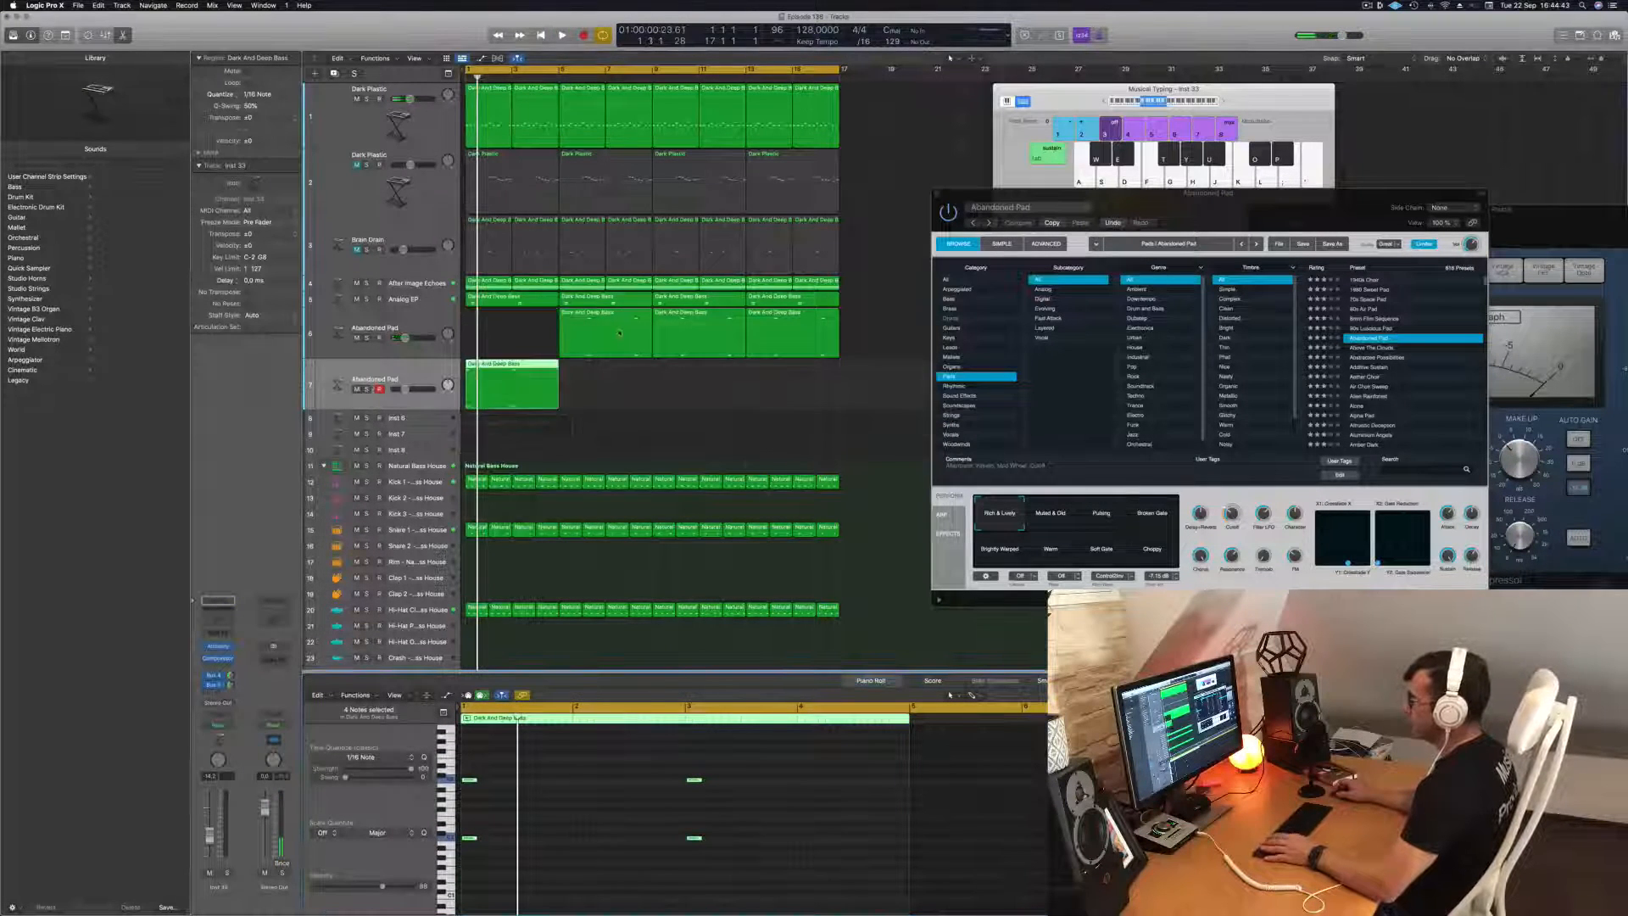
drag(619, 333, 517, 315)
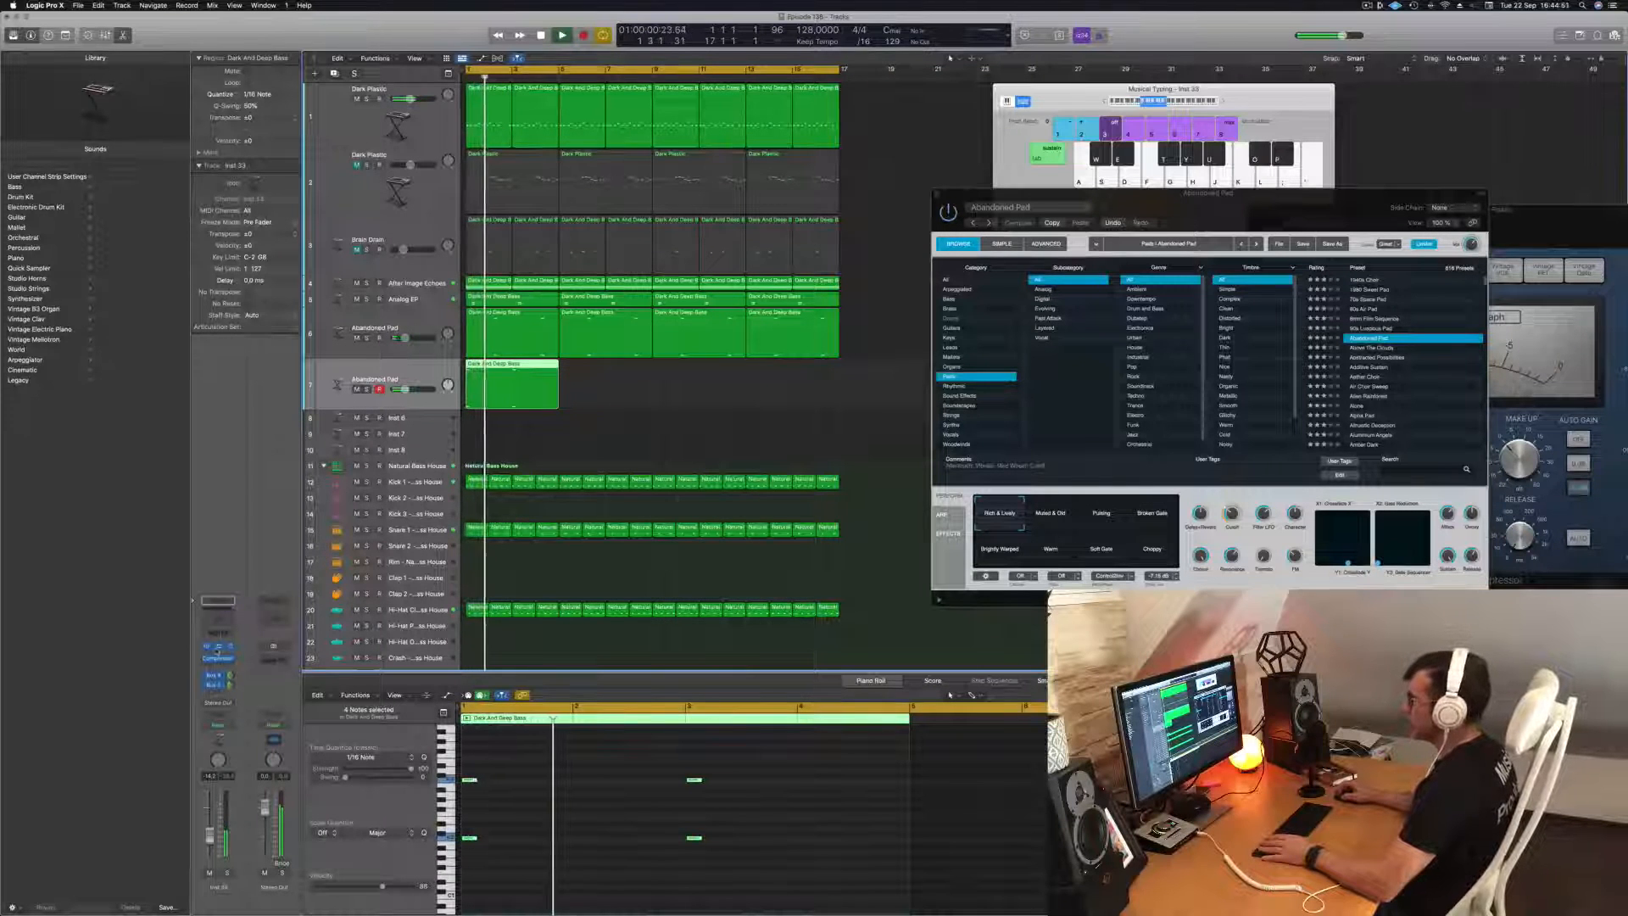
Open the duplicate track's Alchemy window, load the Glowing Tones preset from the Organs category, and move the window aside.
click(218, 649)
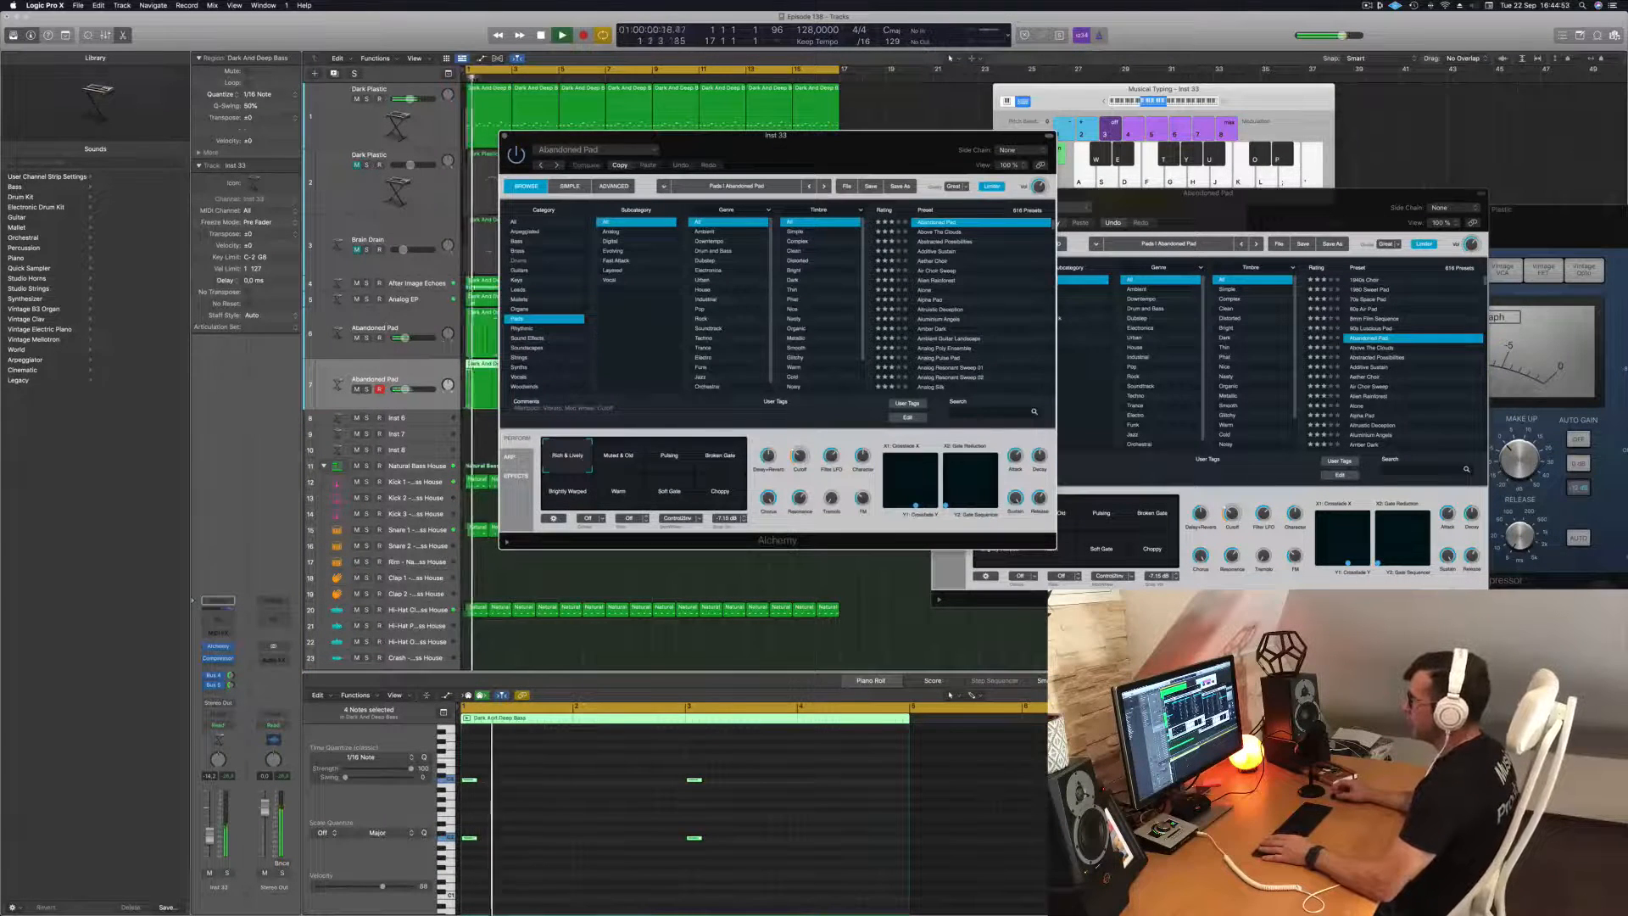
click(517, 310)
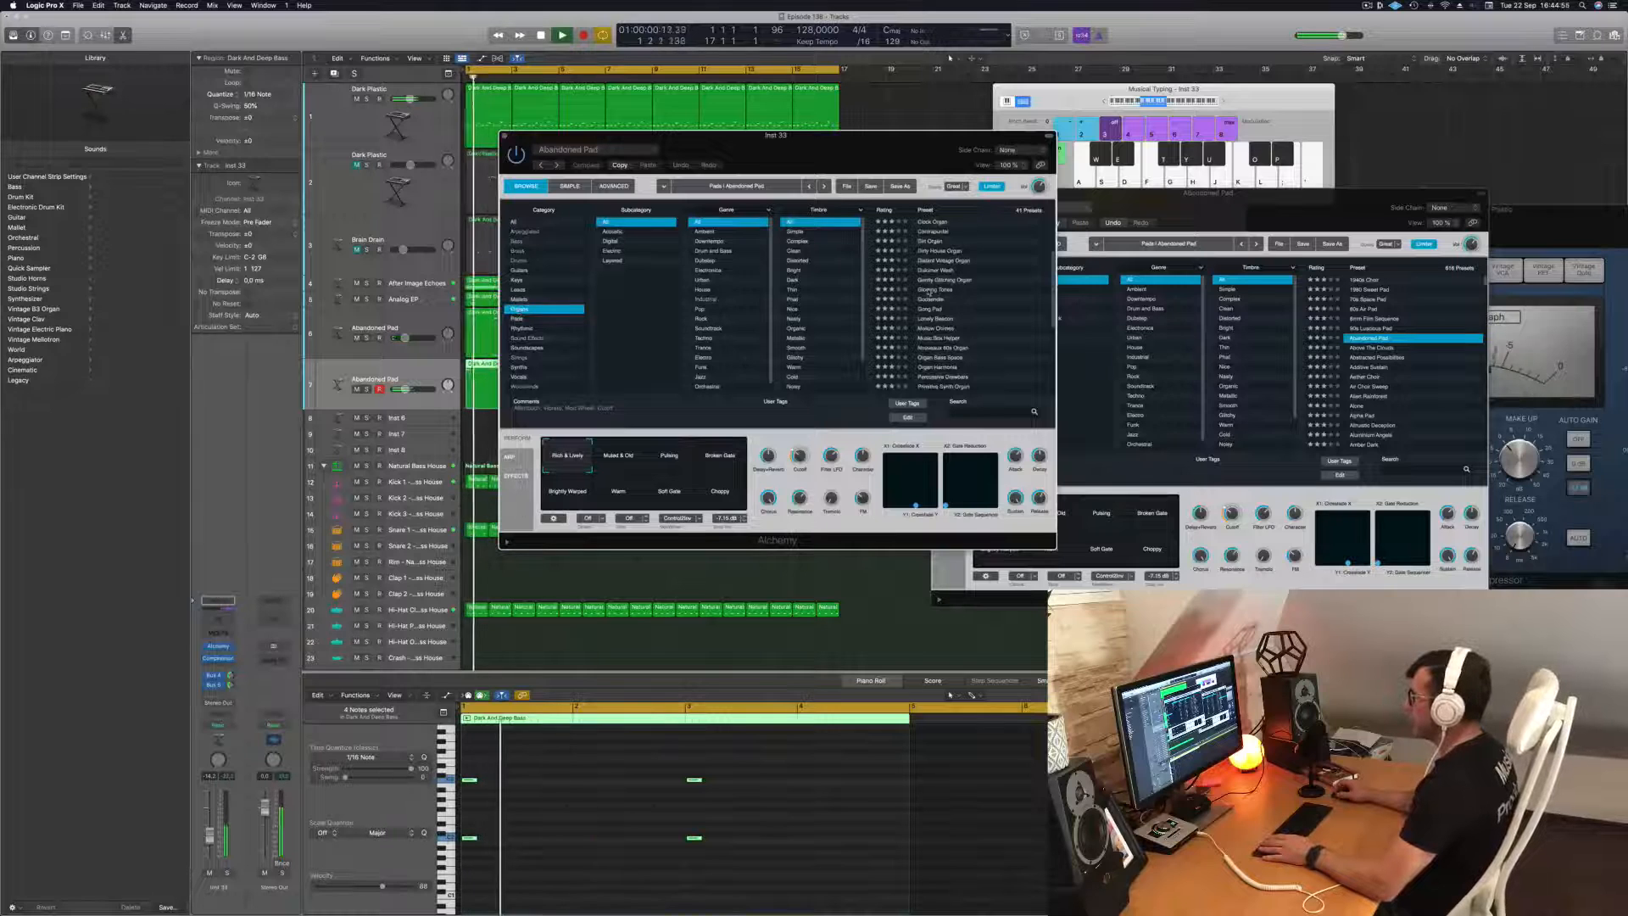
drag(835, 135, 1081, 112)
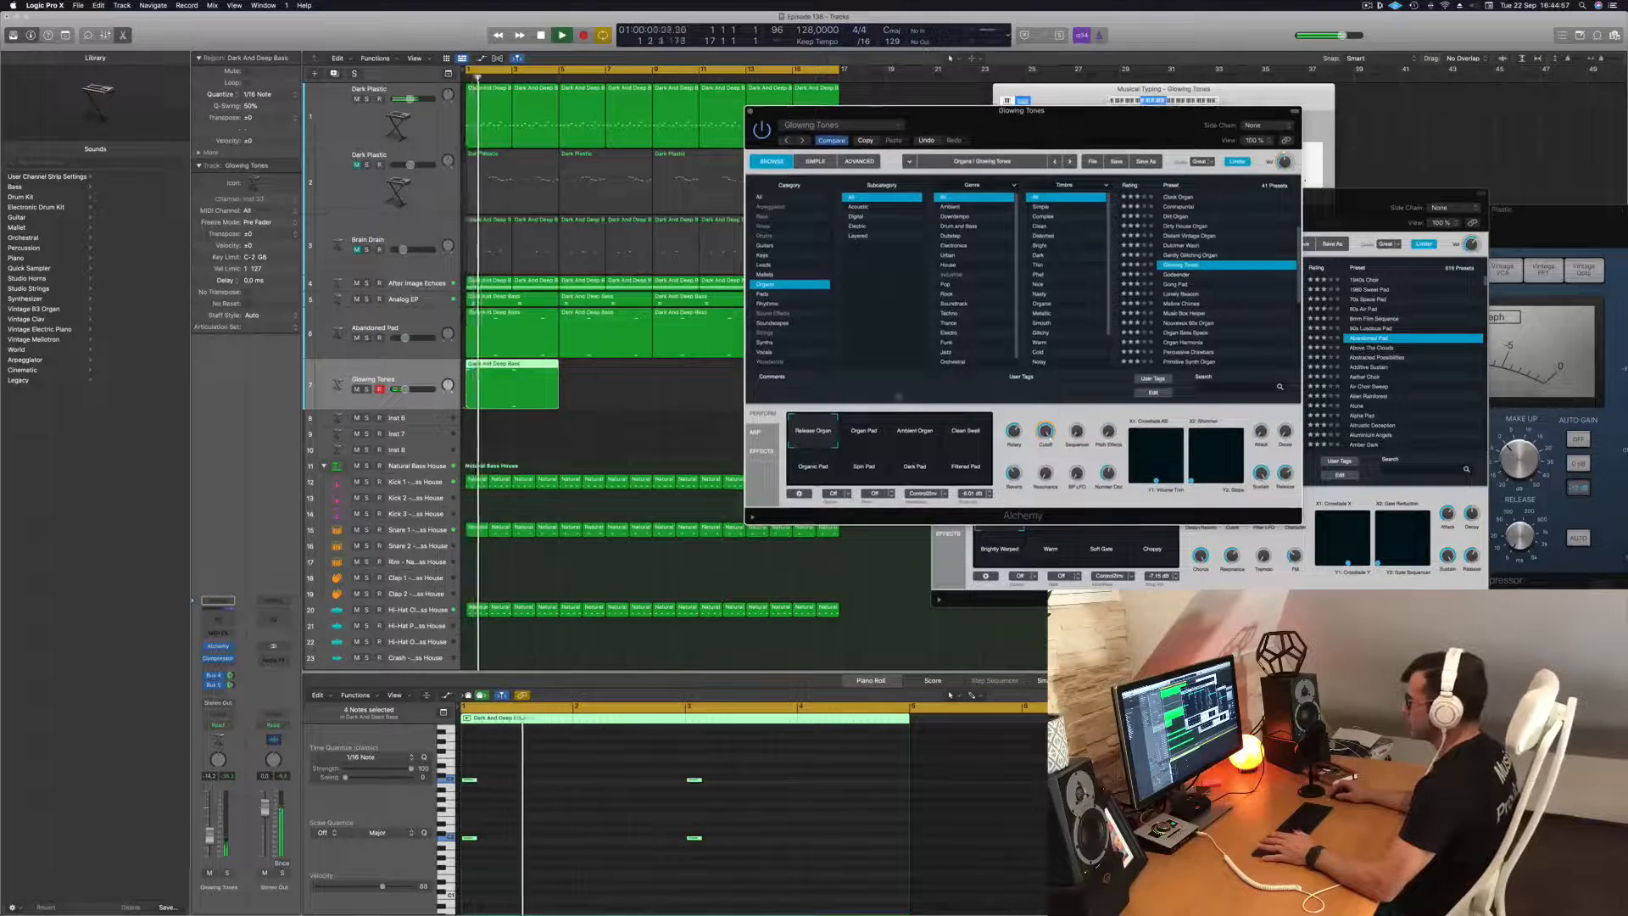
click(569, 824)
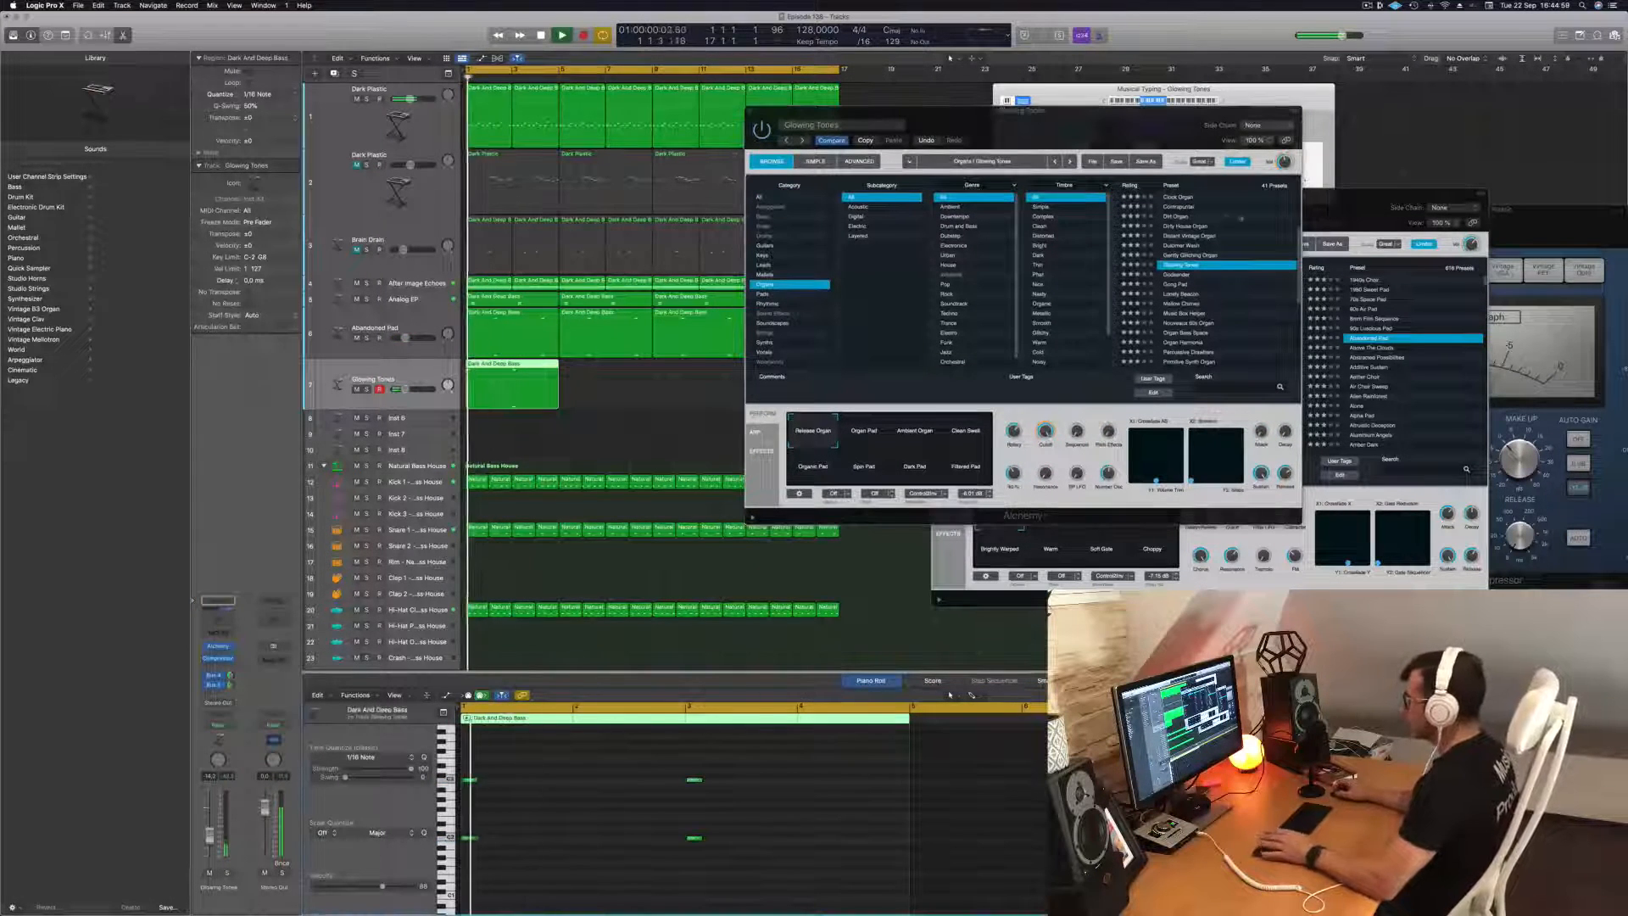
Audition the Gong Pad and Nouveaux 60s Organ presets on the duplicate track, adjusting its volume and replaying from the start.
click(1174, 284)
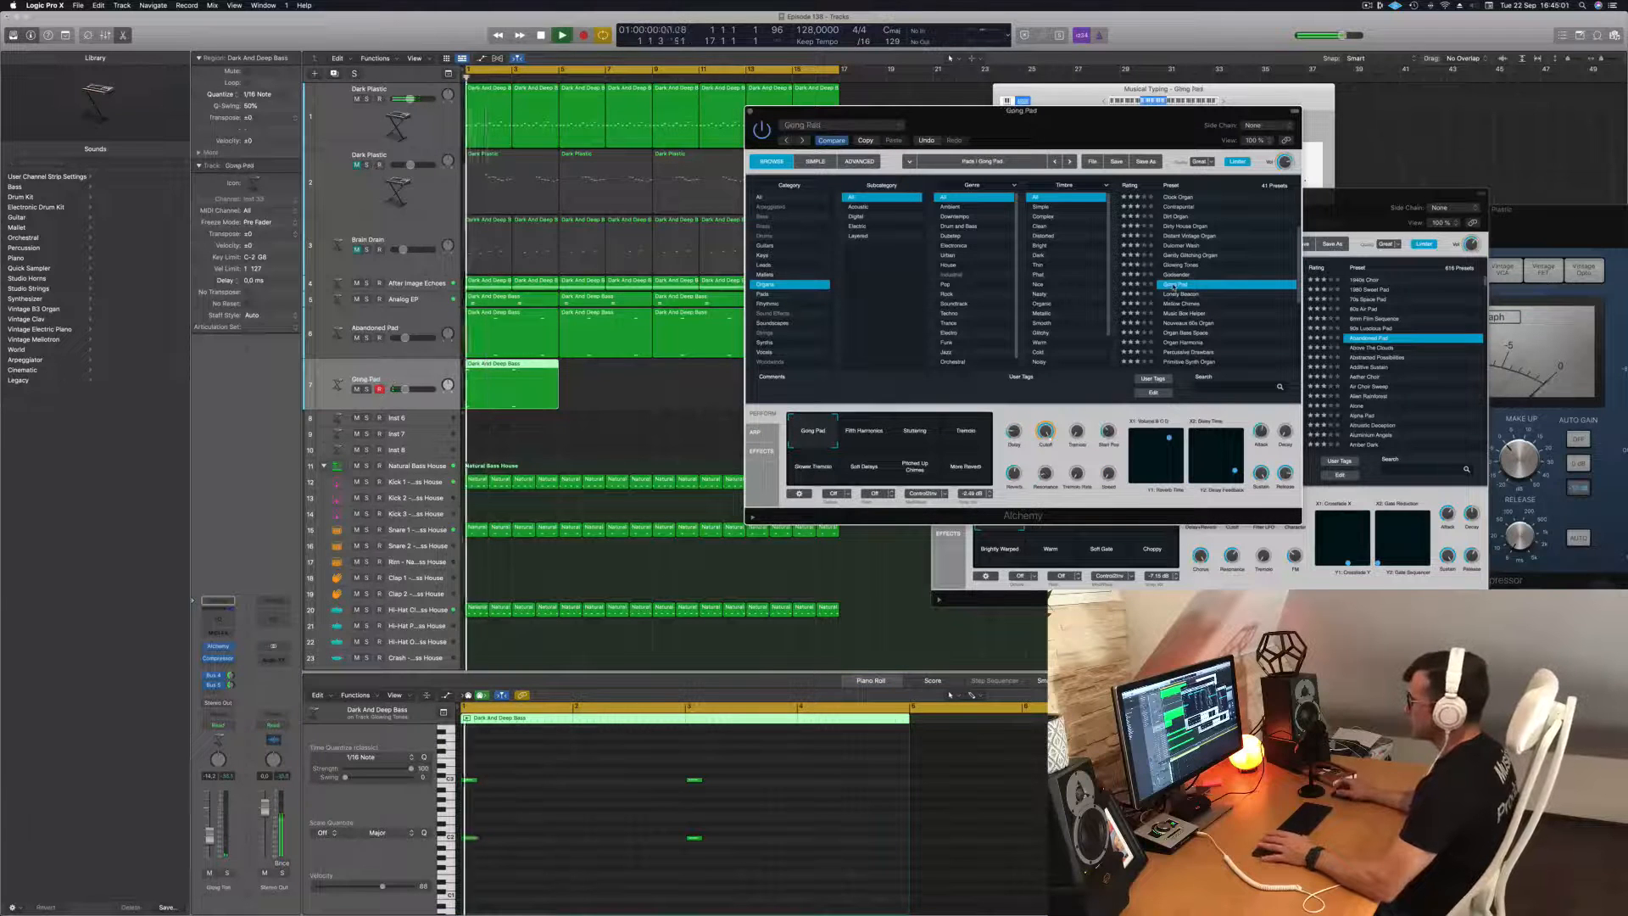
click(210, 821)
key(Return)
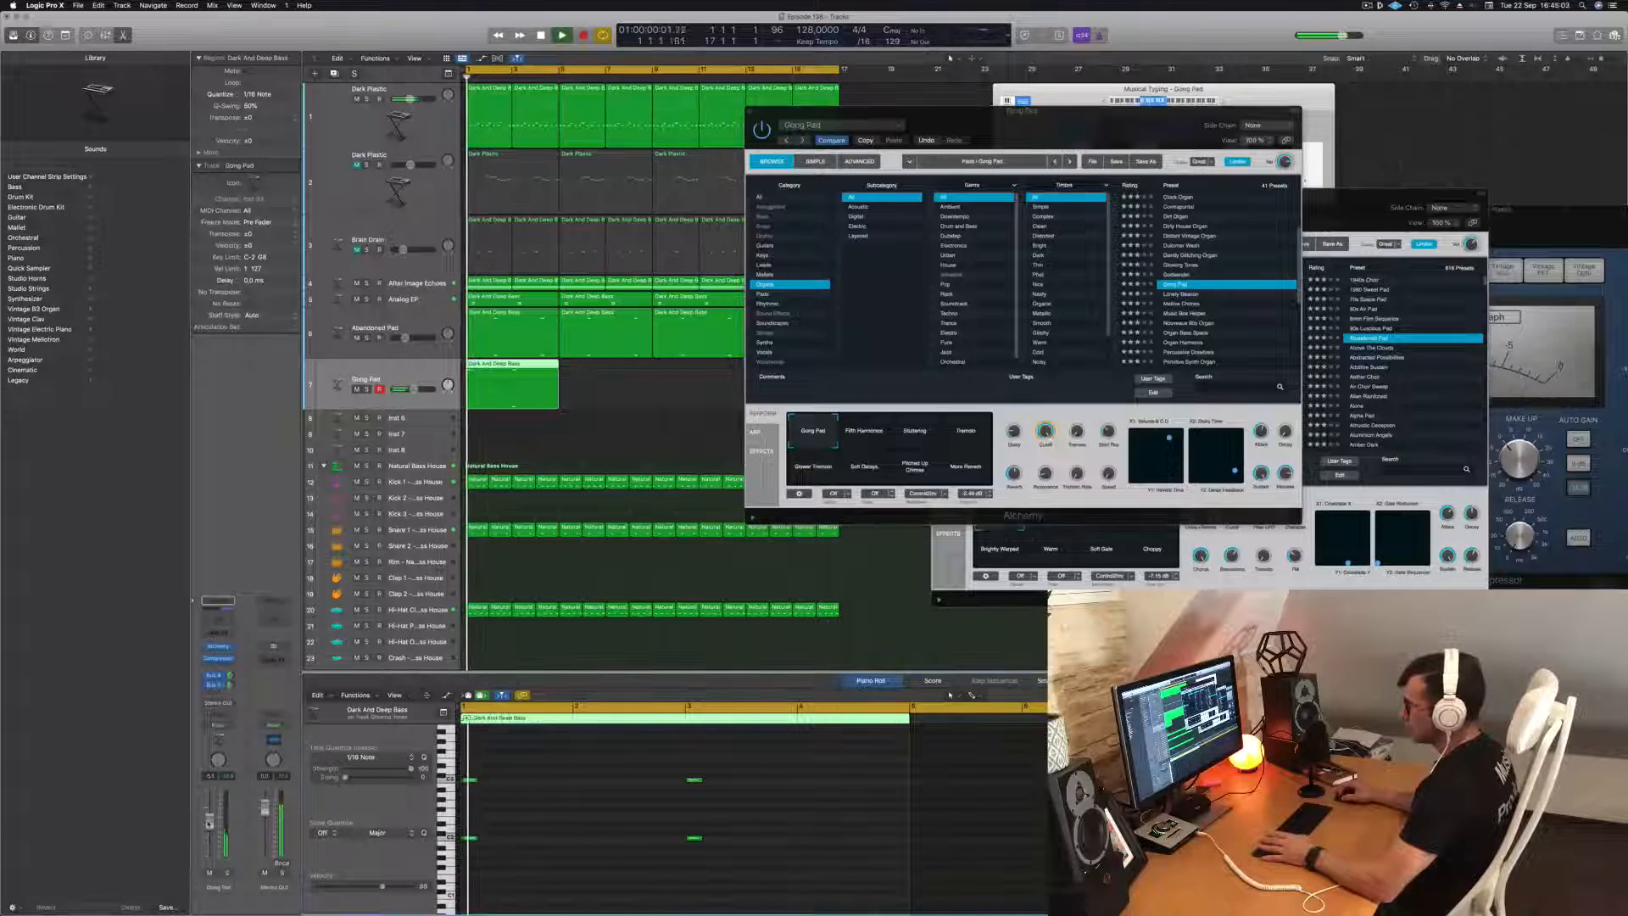
click(1192, 323)
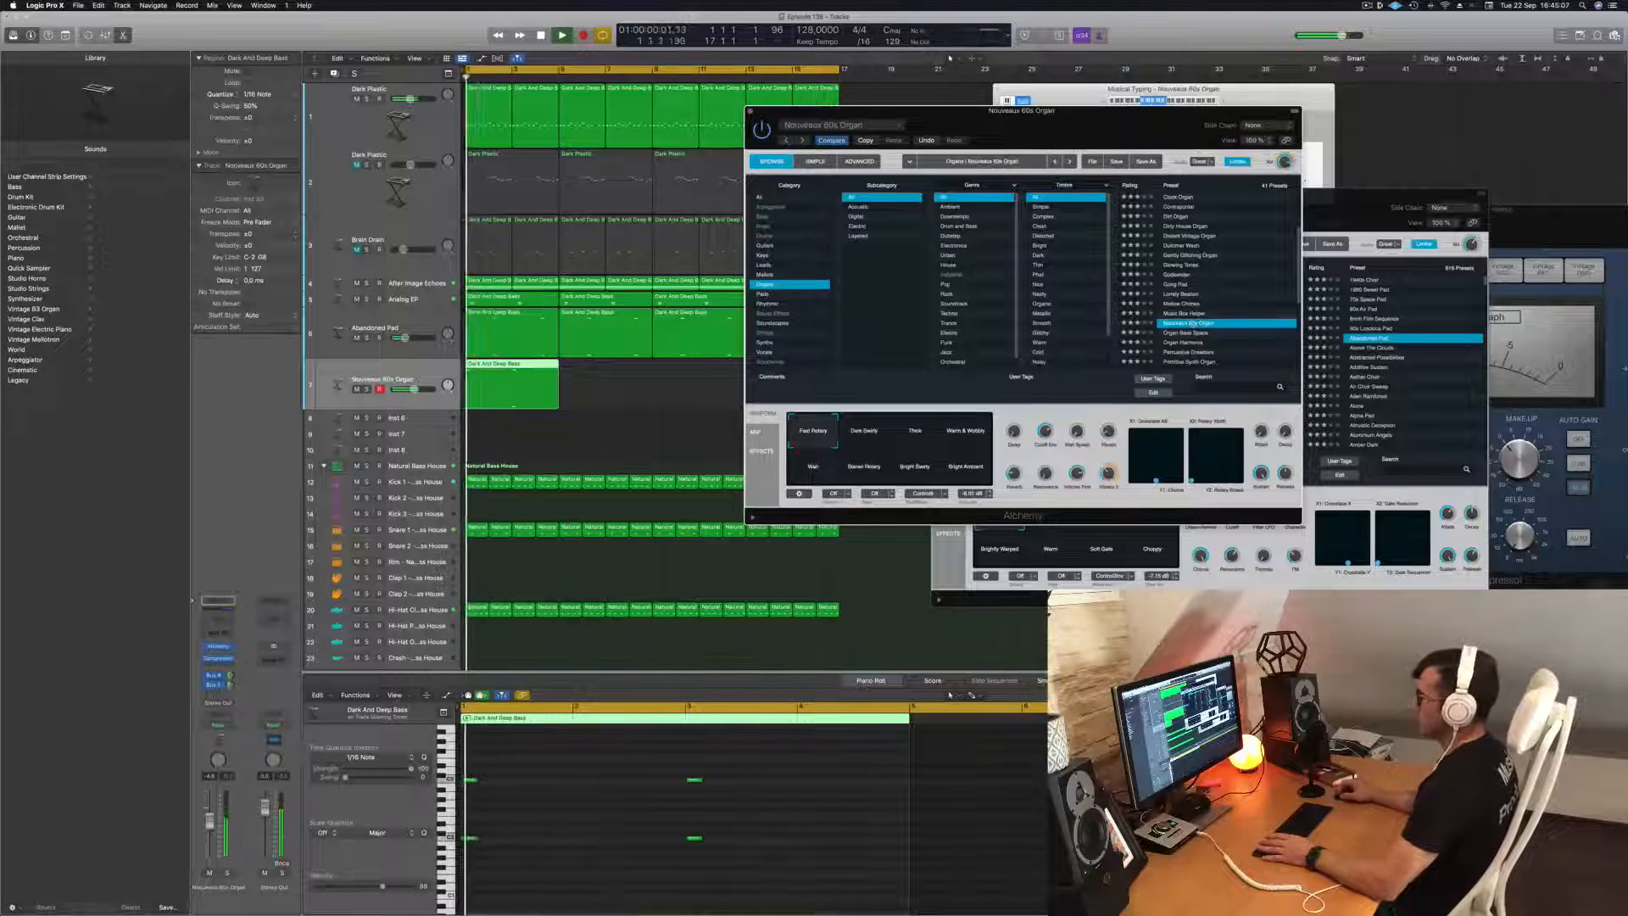
drag(210, 829, 210, 837)
key(Return)
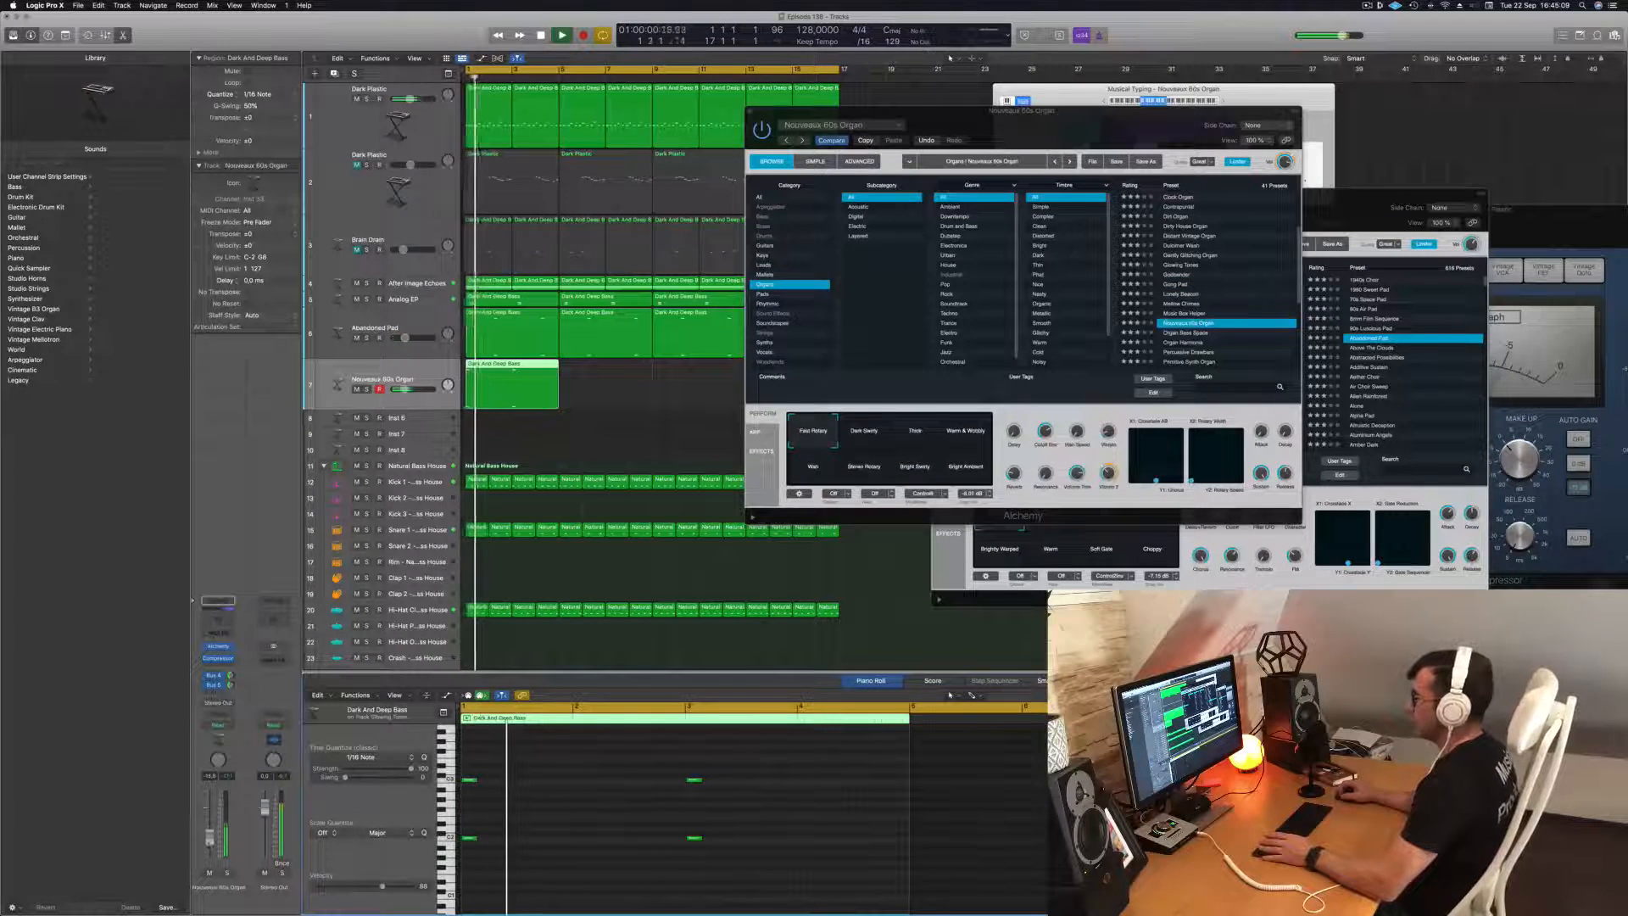
Audition the Organ Bass Space and Organ Harmonia presets on the duplicate track, adjusting its volume and replaying from the start.
click(1186, 339)
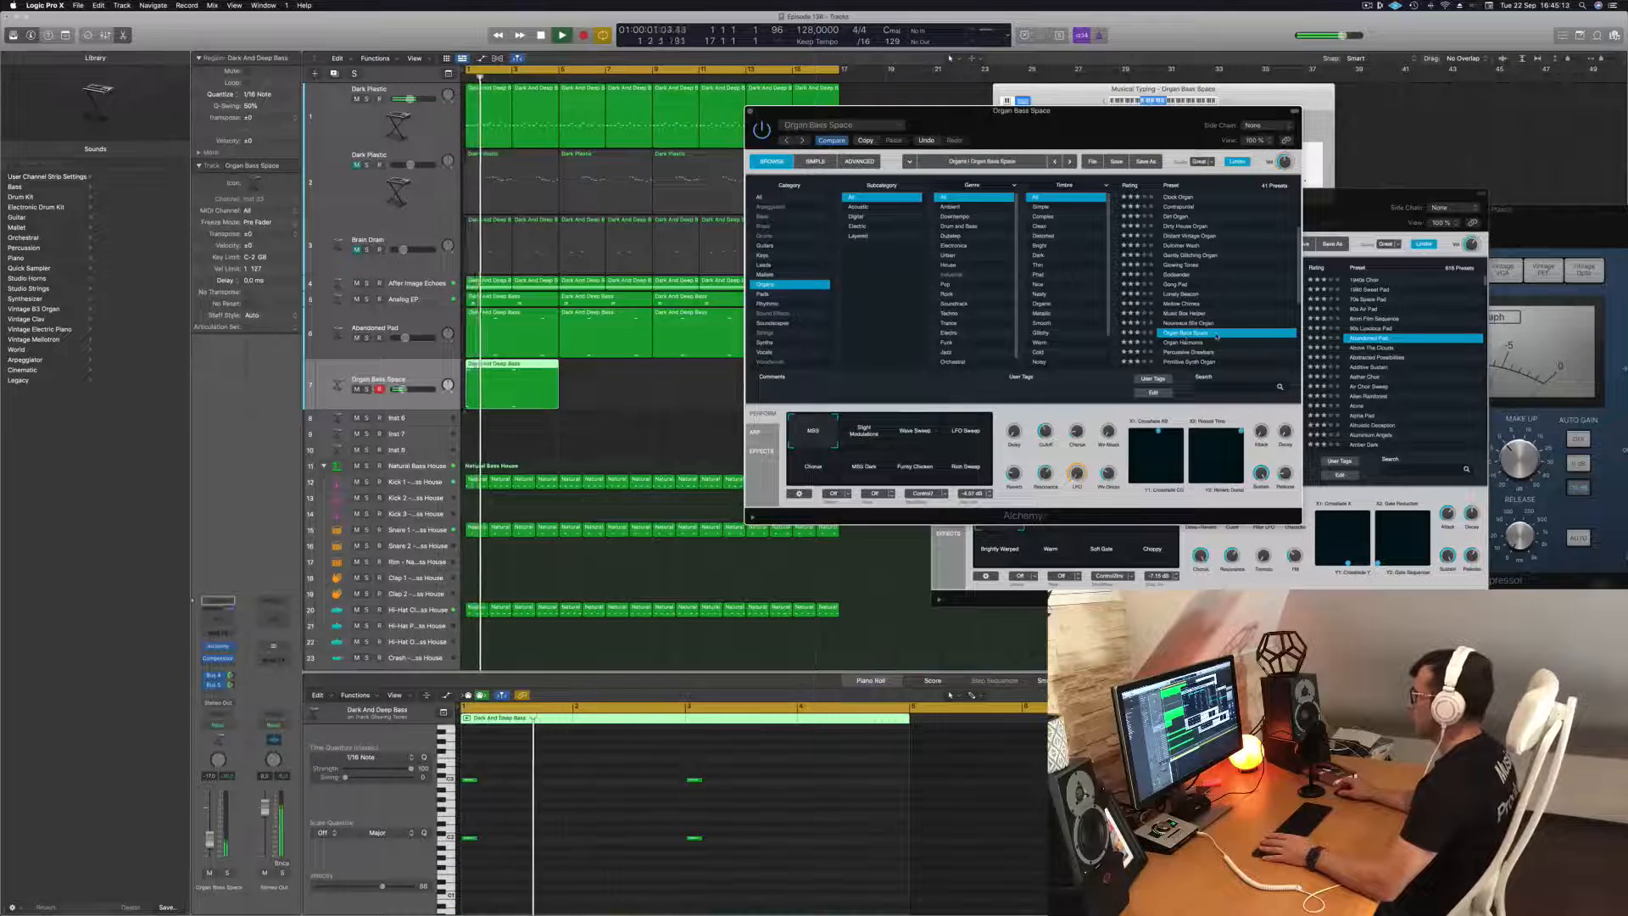
scroll(1216, 337, down, 3)
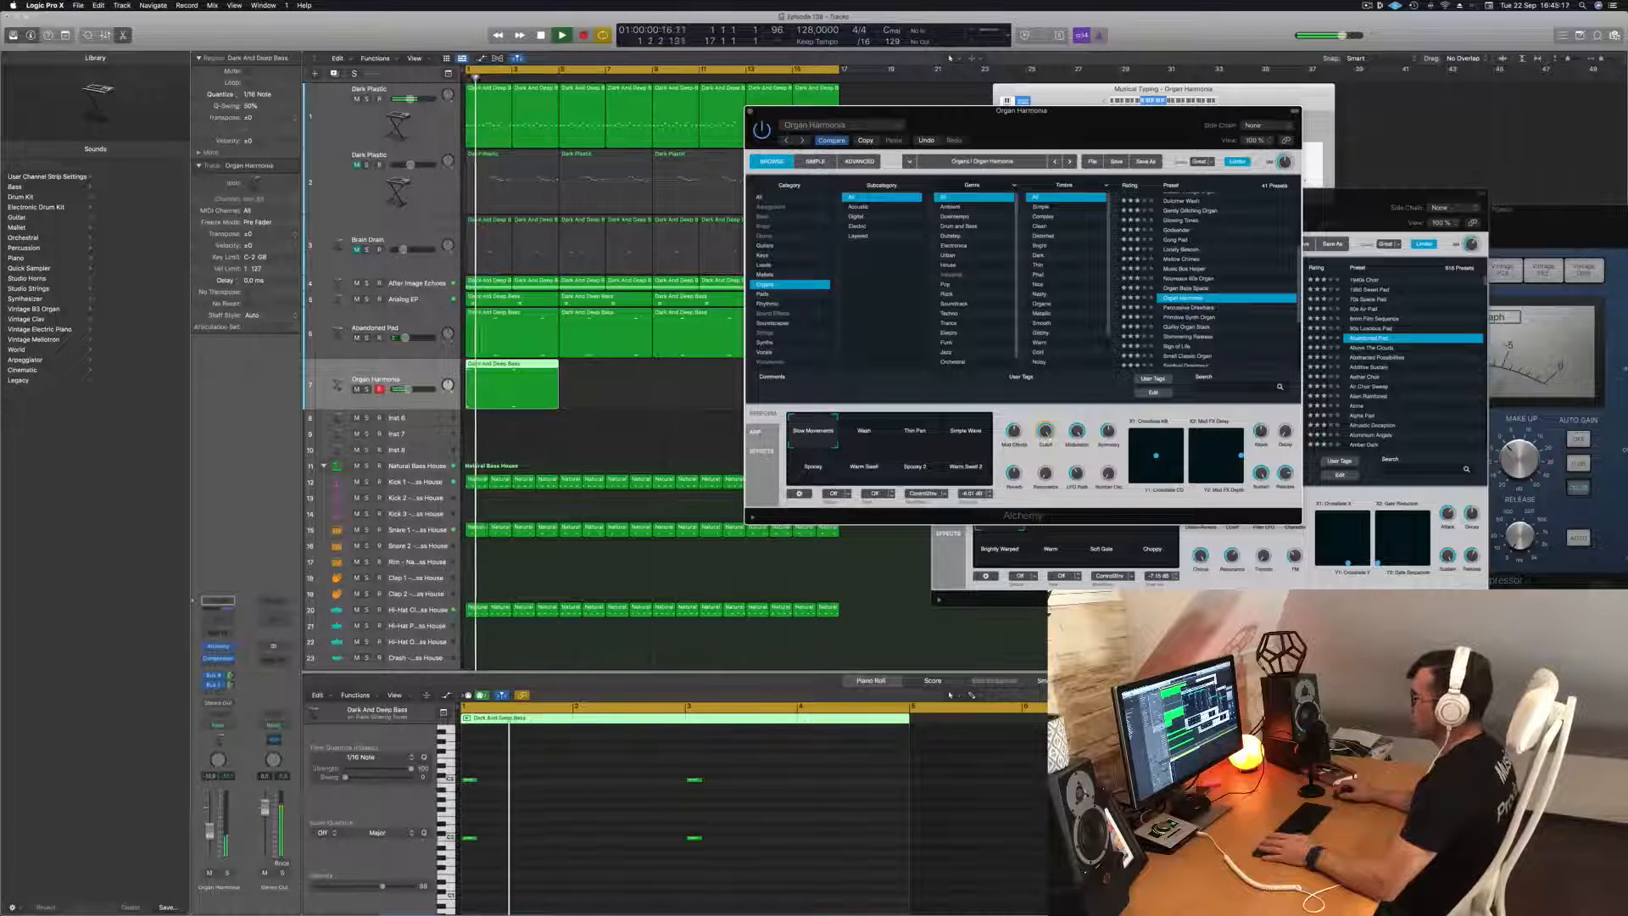
click(211, 833)
key(Return)
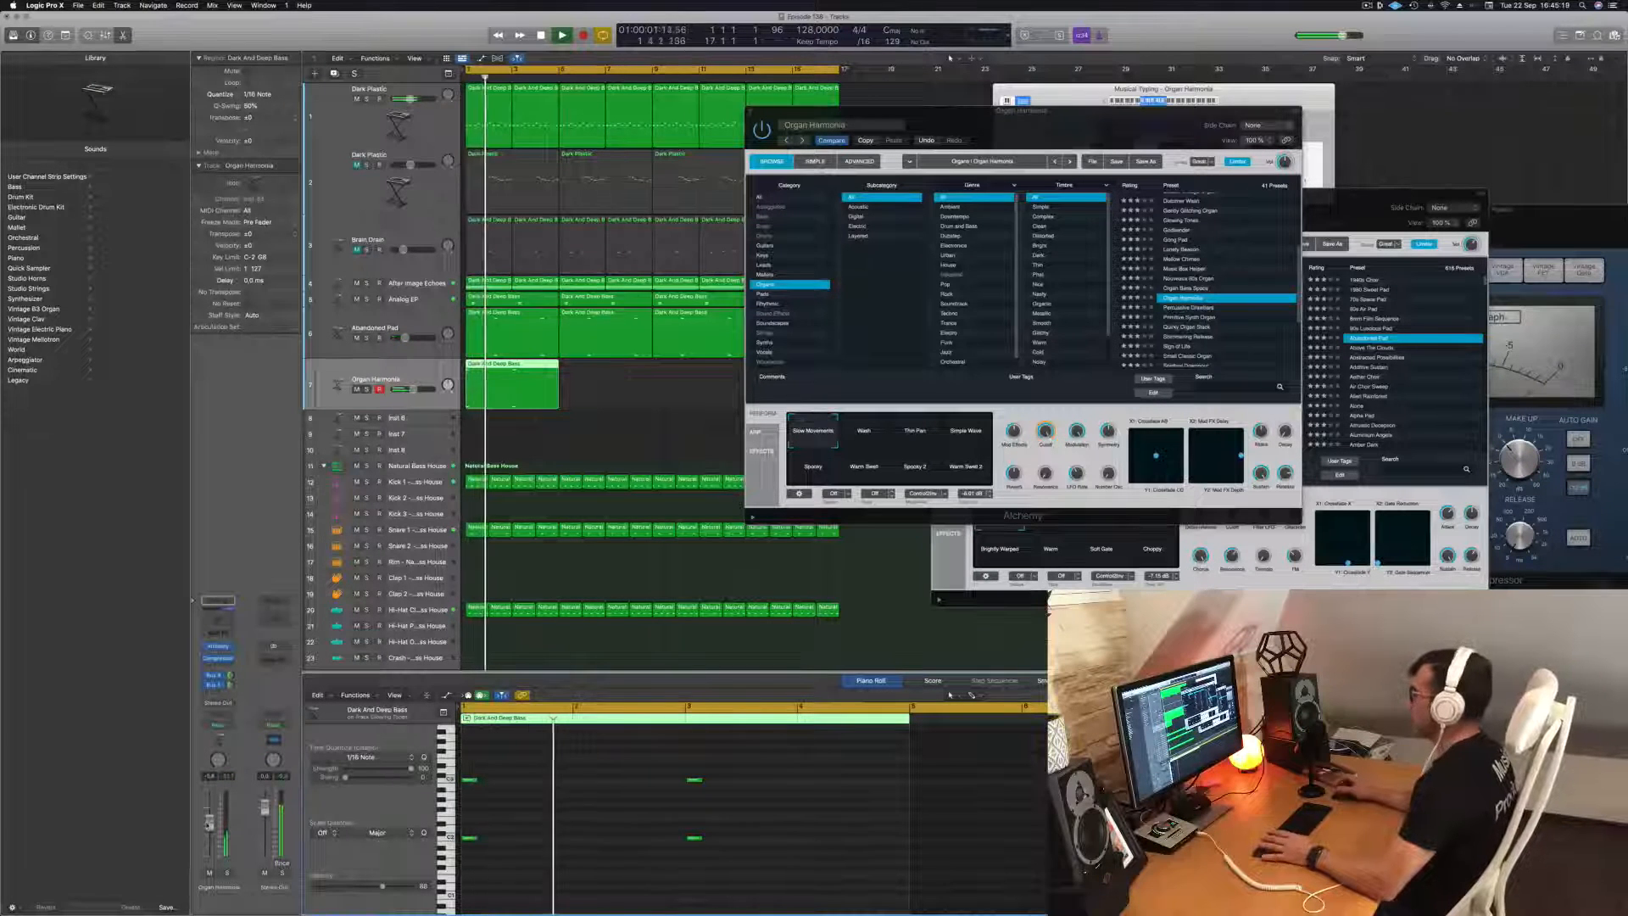
Load the Percussive Drawbars organ preset on the duplicate track, lower its volume, and close its Alchemy window.
click(1200, 307)
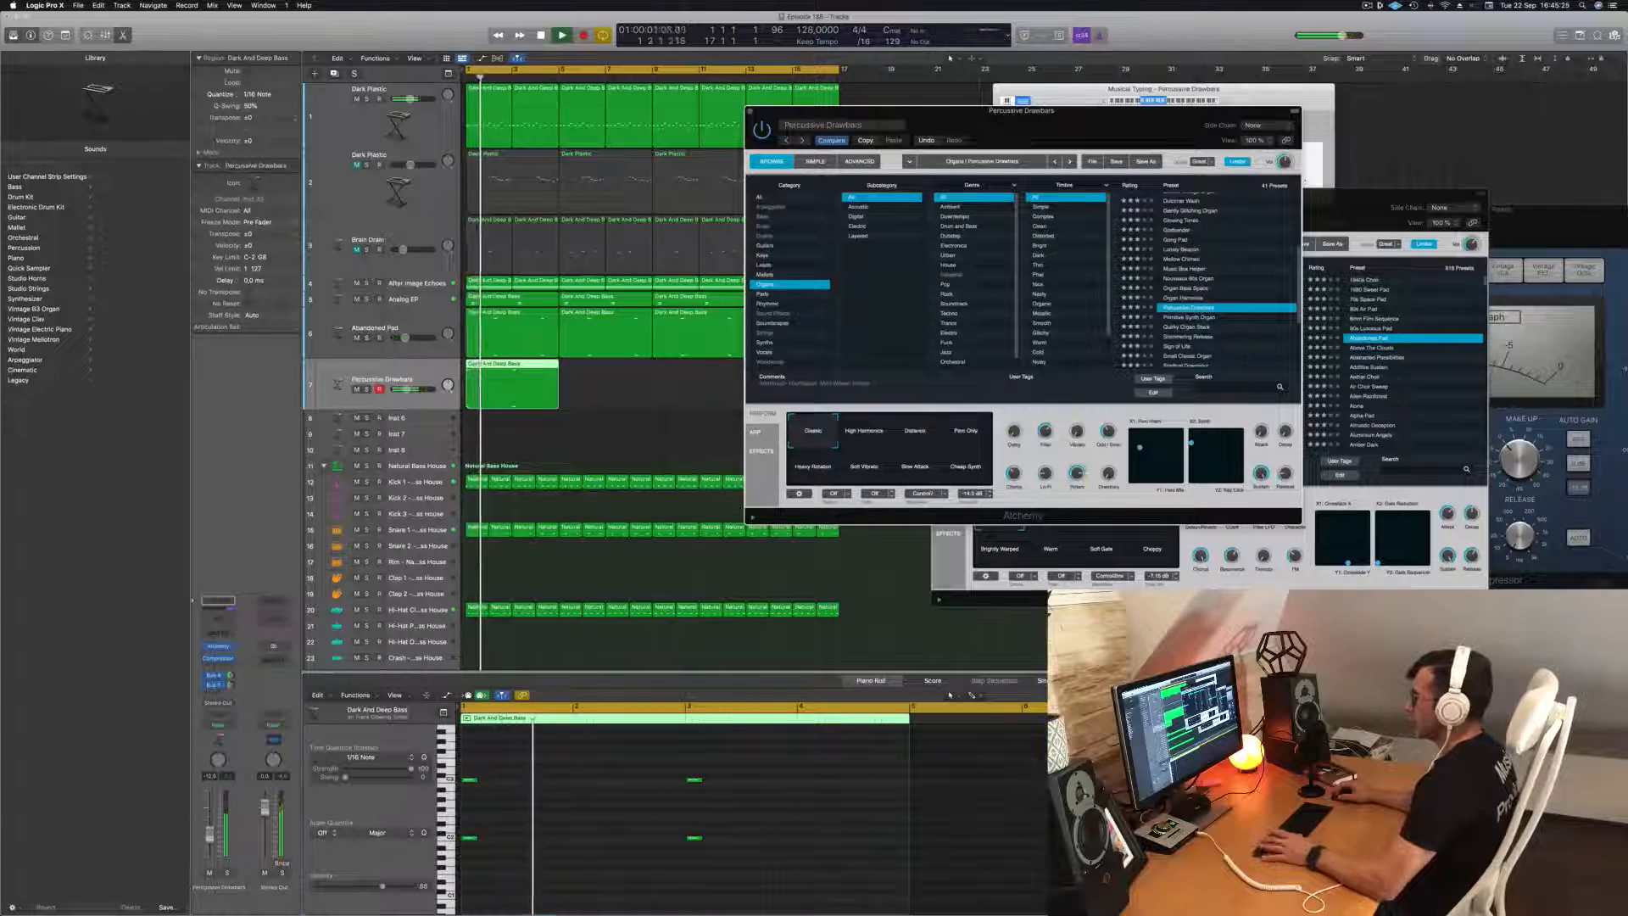
click(210, 837)
key(Return)
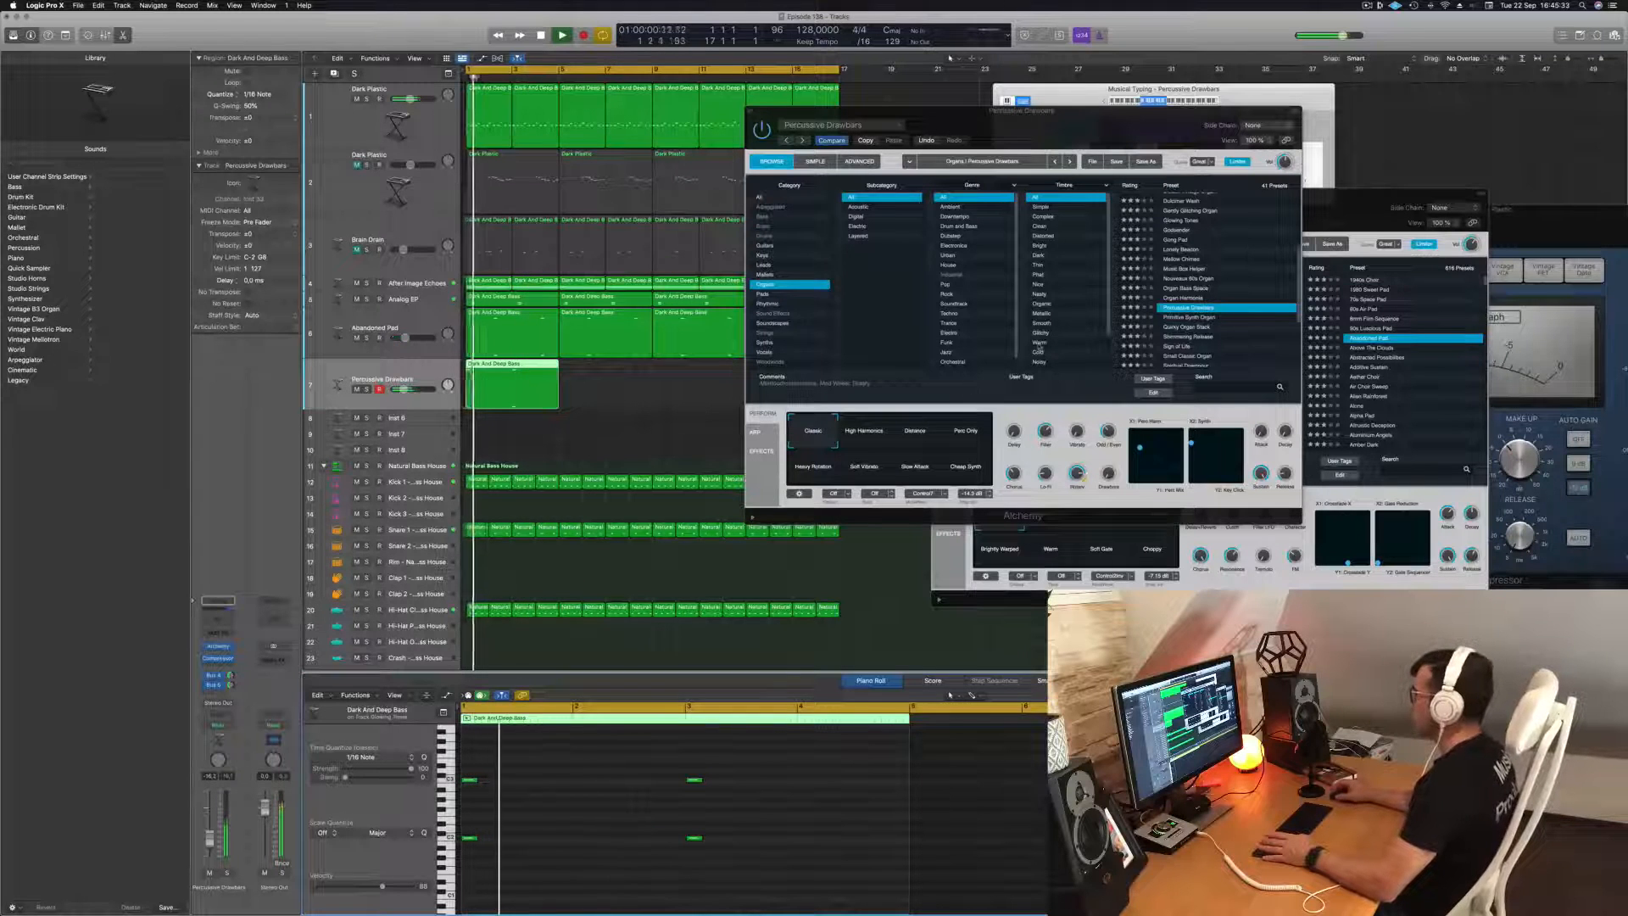
drag(1022, 110, 1142, 159)
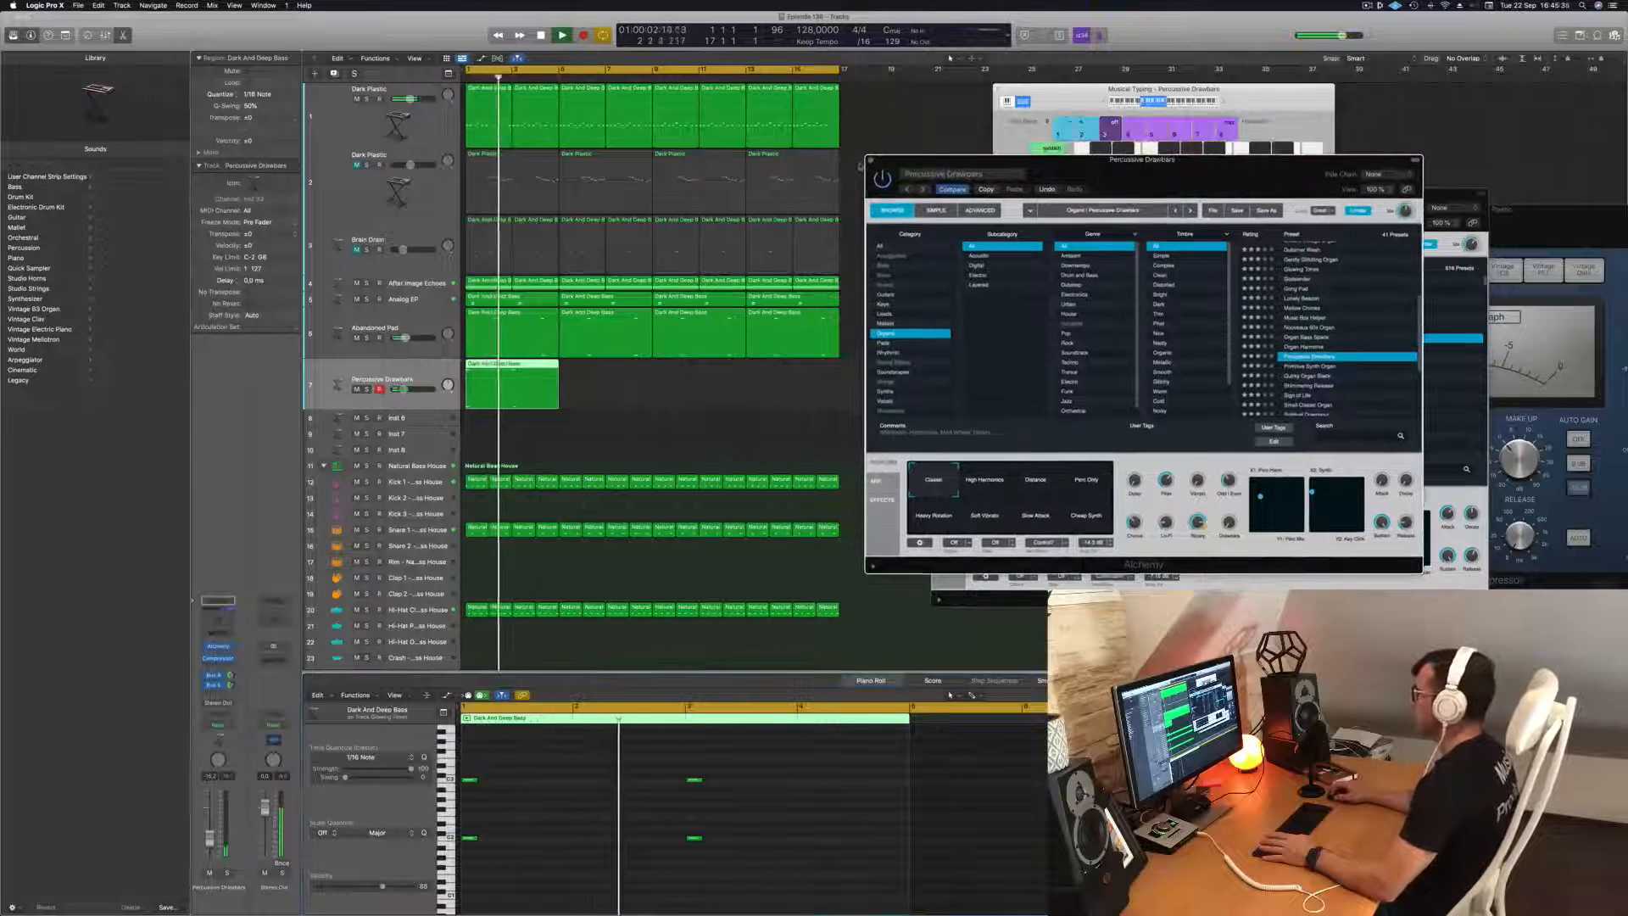
key(super+w)
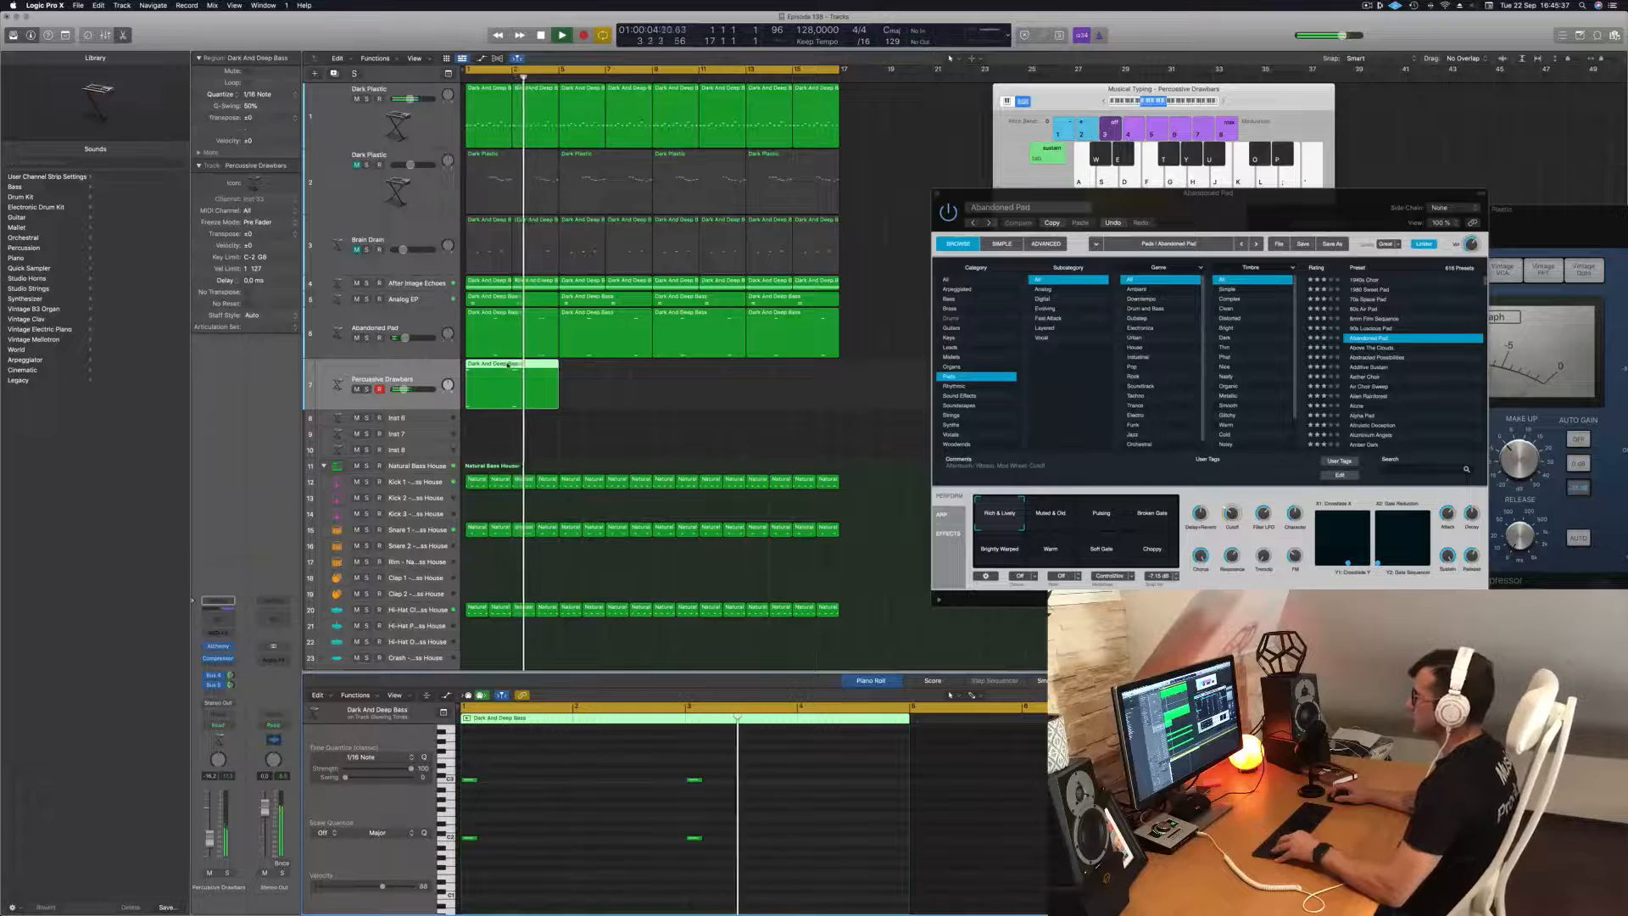
Copy the Percussive Drawbars region along its track until it fills all 16 bars.
drag(508, 365, 716, 370)
shift+click(522, 379)
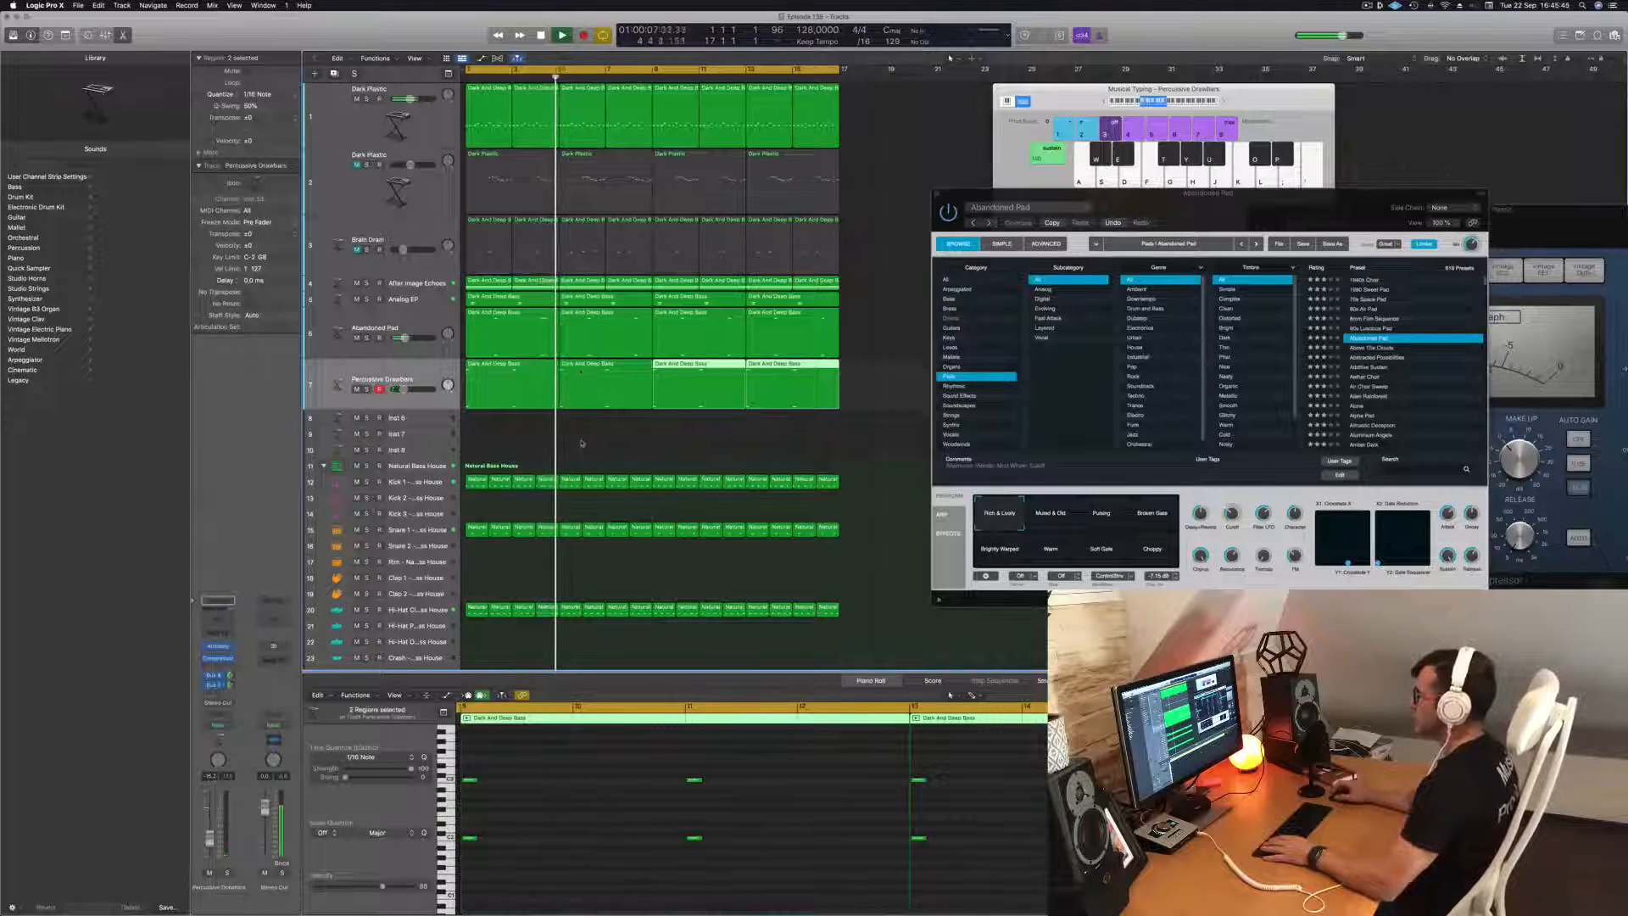
Duplicate the first Dark Plastic bass track and copy its first region to the start of the new track.
click(325, 103)
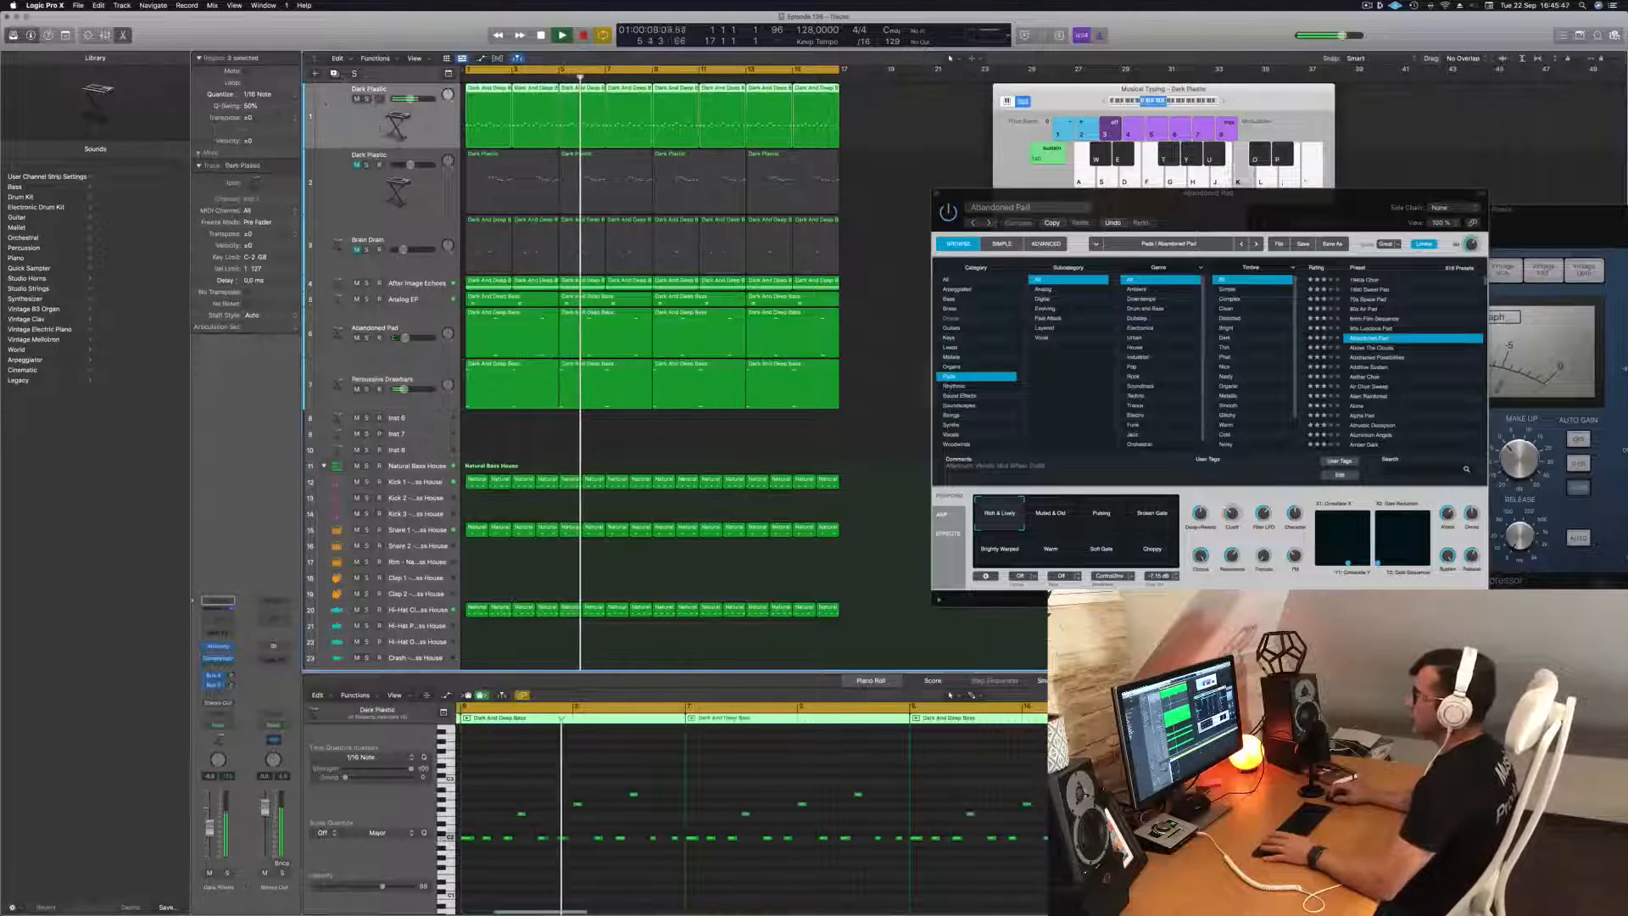
key(Return)
key(super+d)
key(Return)
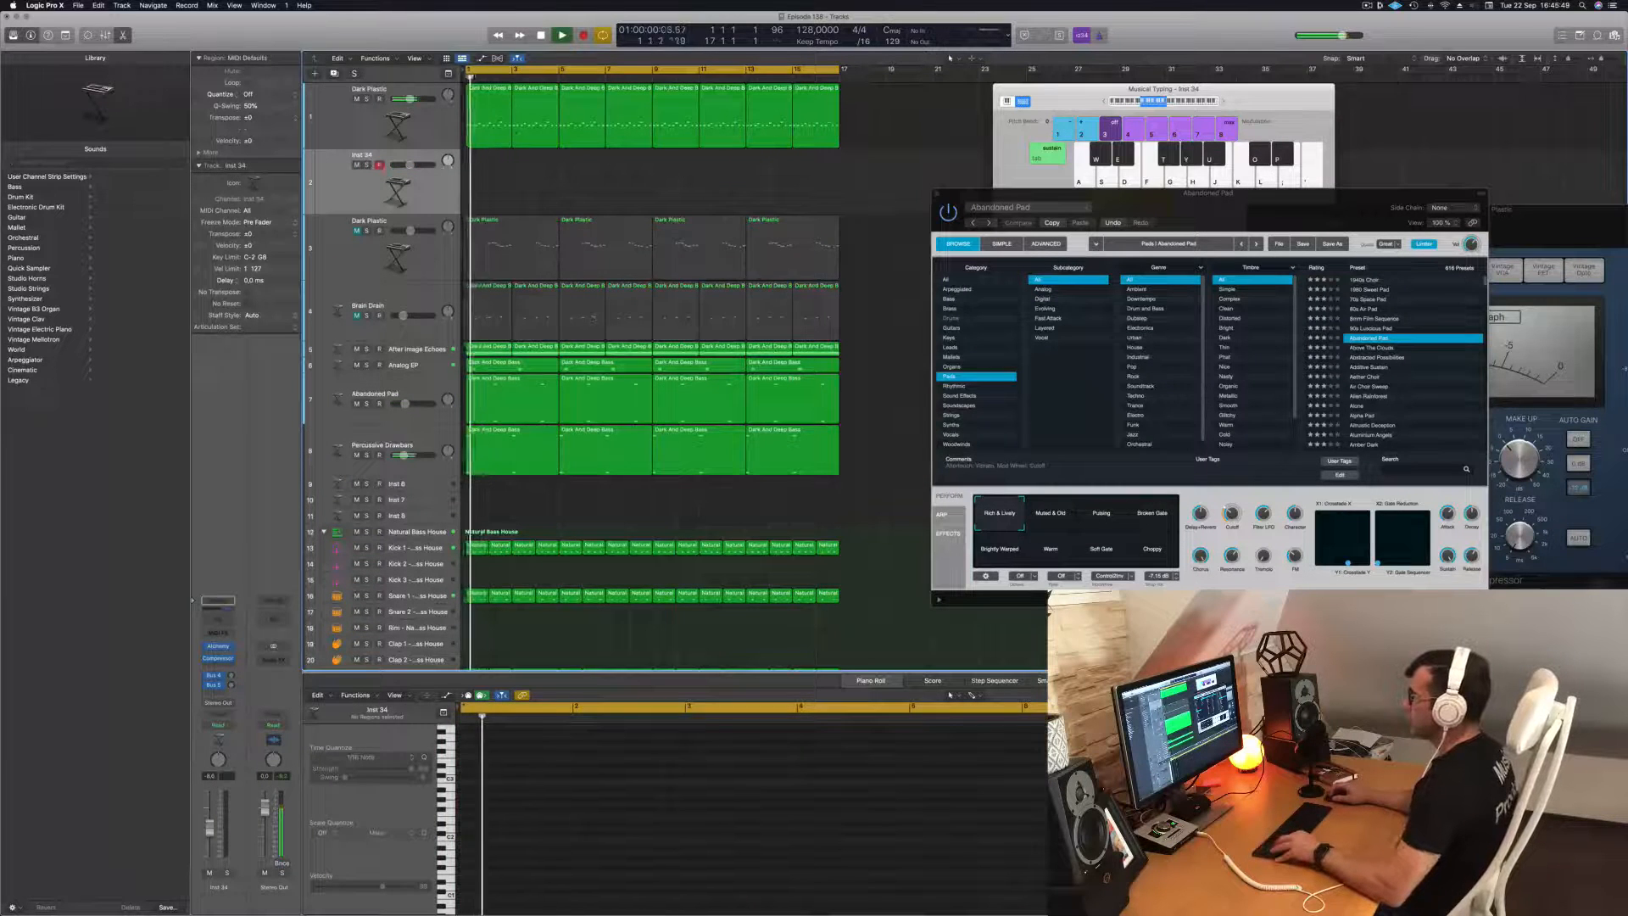
click(487, 127)
drag(487, 127, 486, 197)
Delete the higher notes from the copied bass region, keeping only the row of repeated low notes, and play it.
key(space)
drag(504, 767, 653, 823)
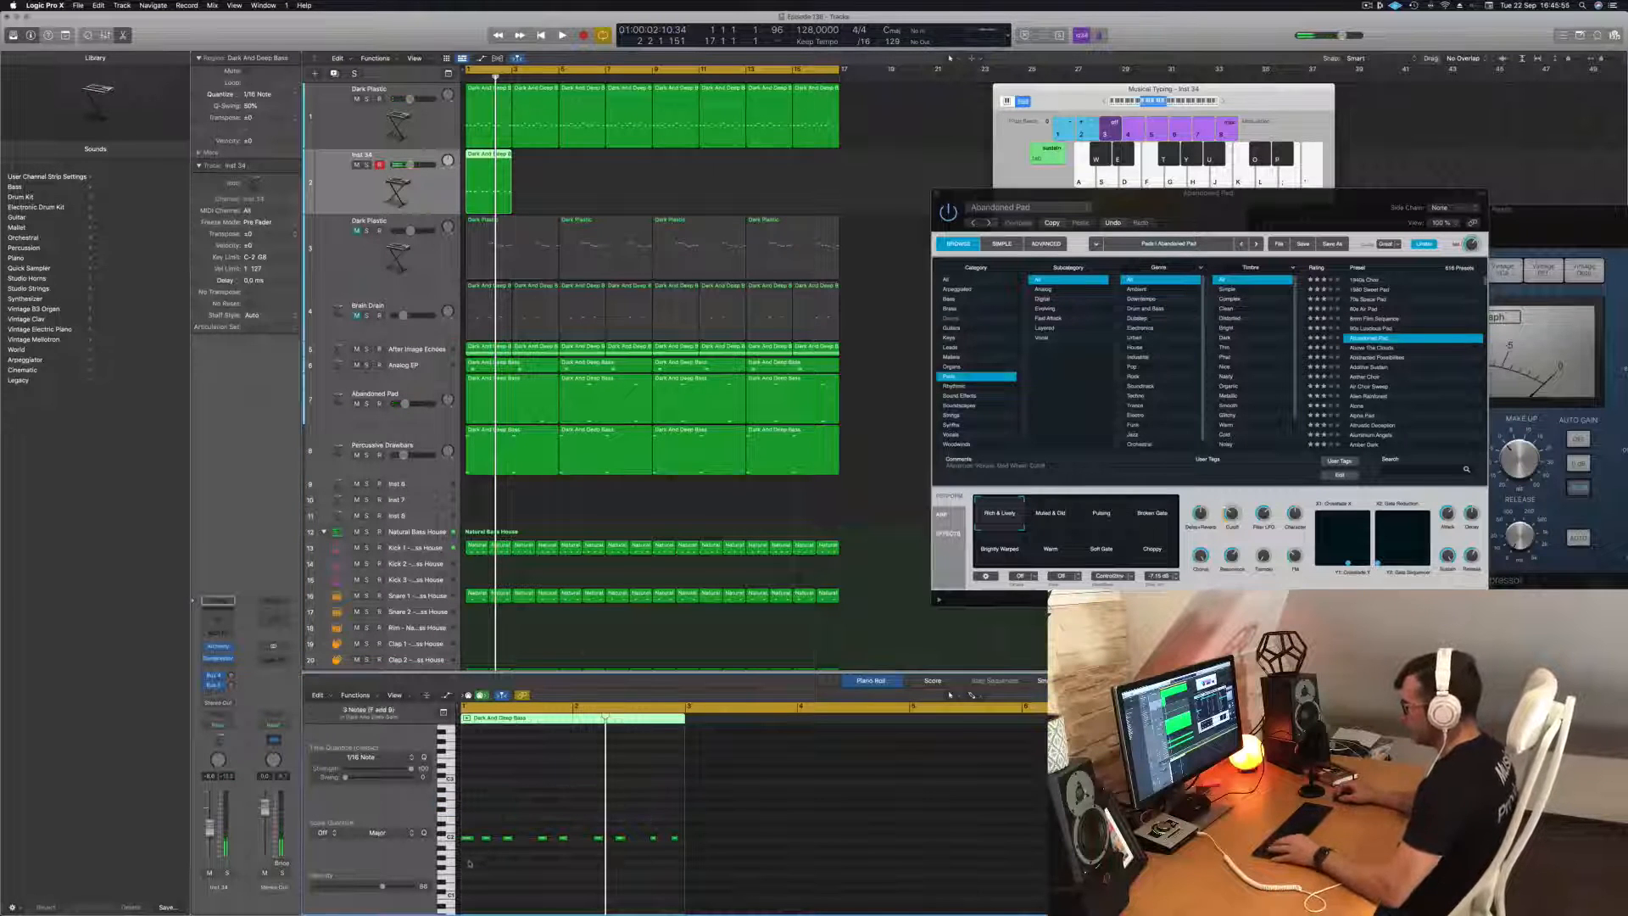
key(space)
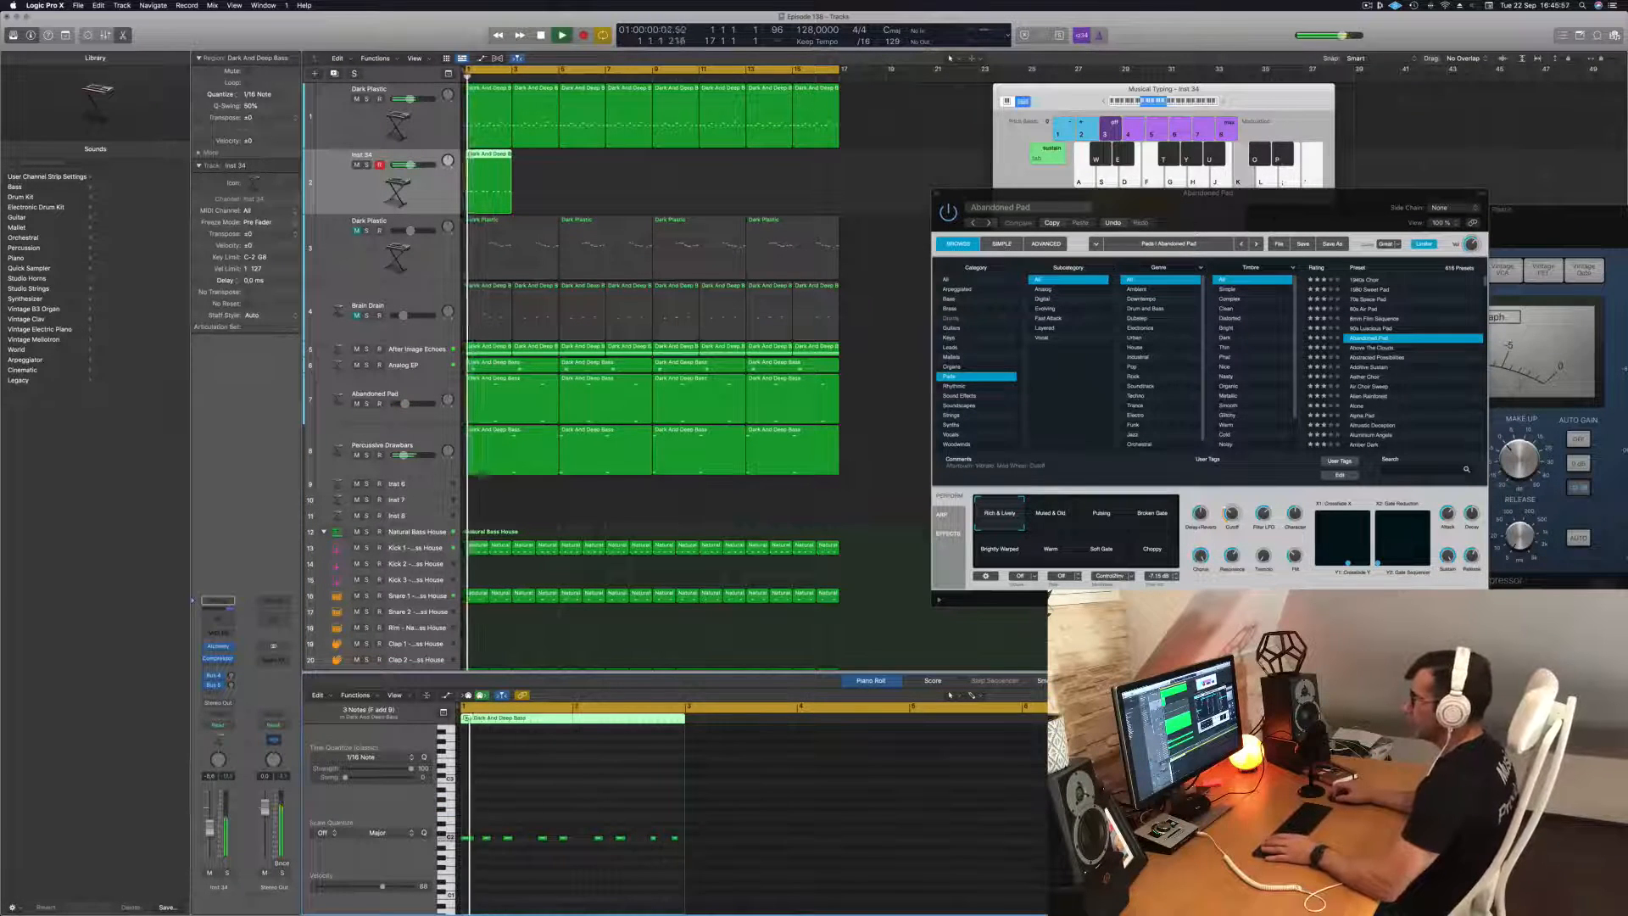
Repeat the edited region until it fills 16 bars on the new track, and audition it soloed and in the mix.
click(432, 200)
key(super+r)
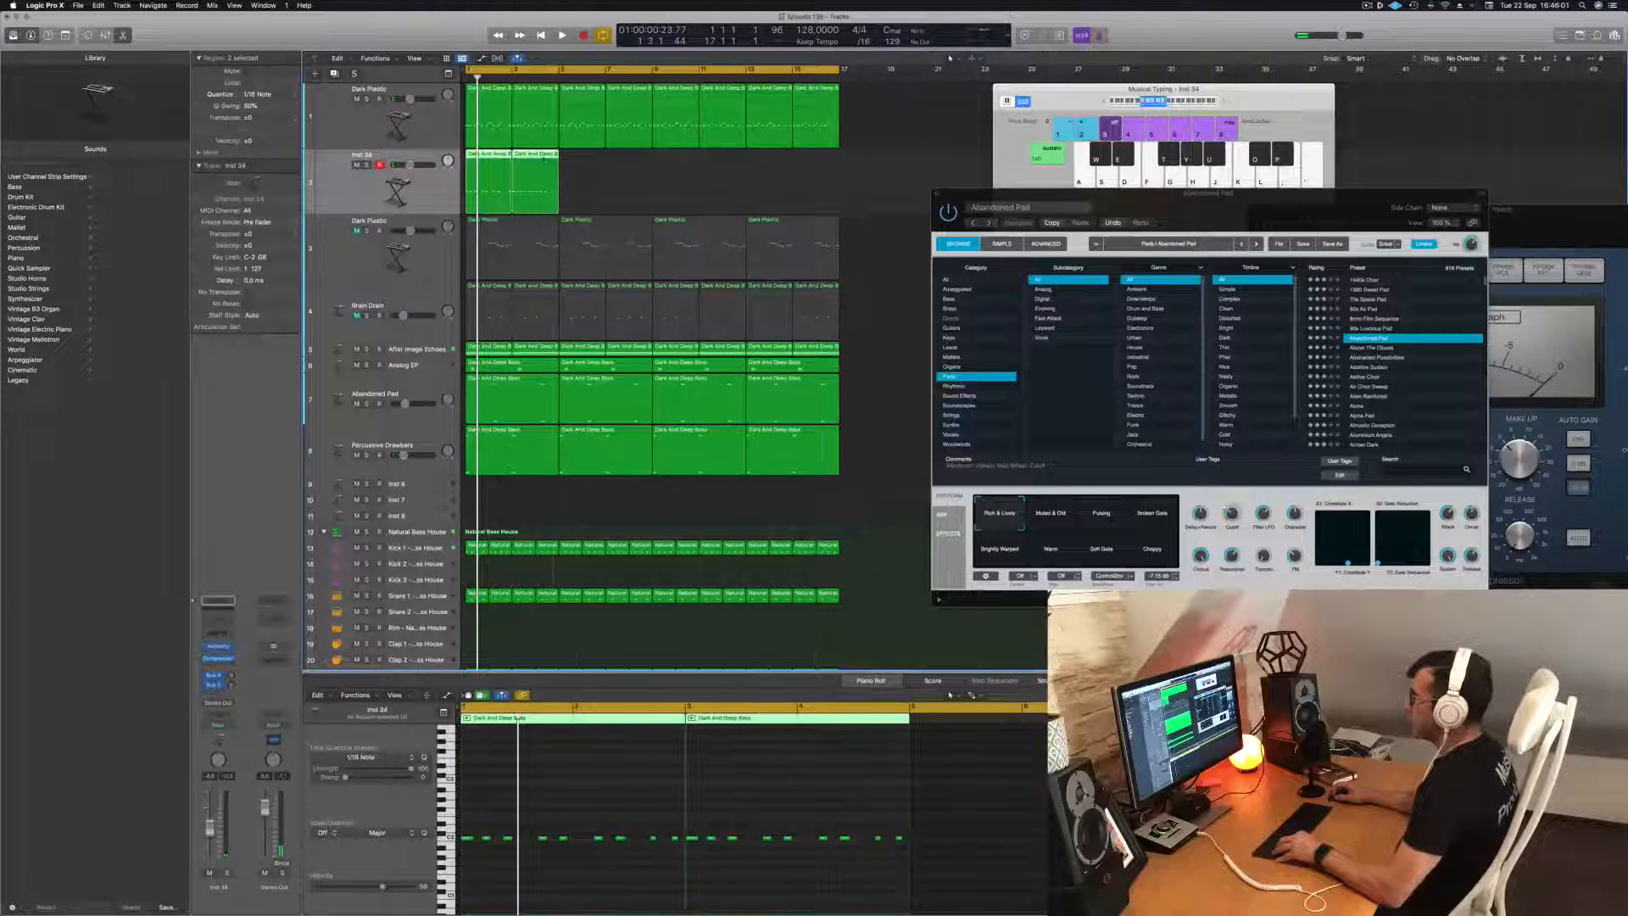
key(super+r)
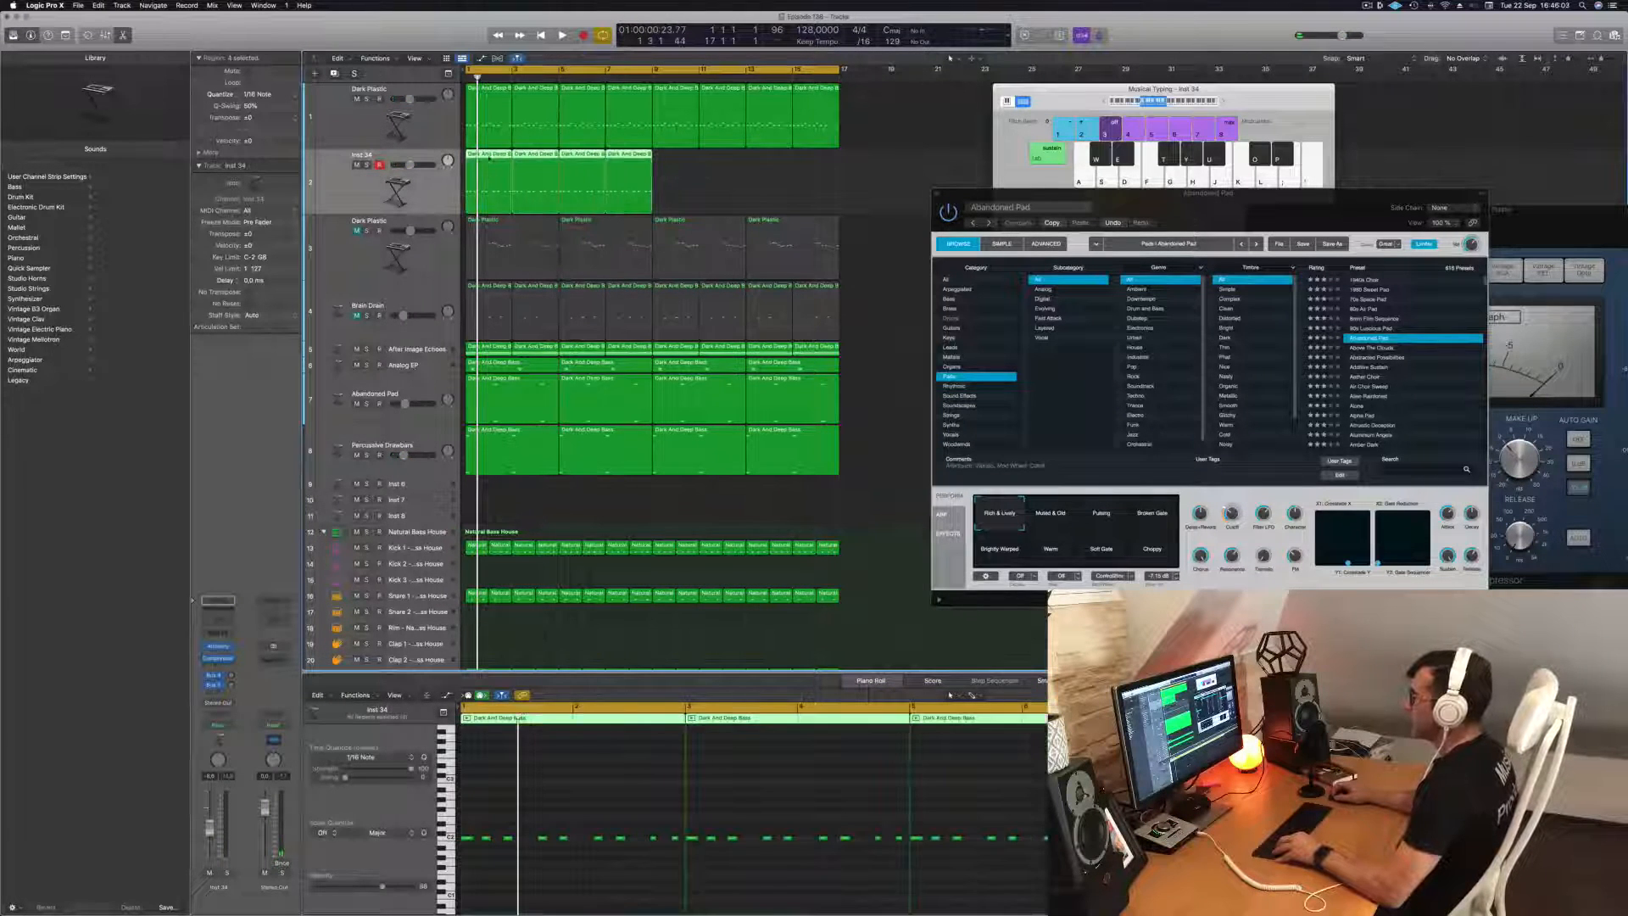
mouse_move(490, 158)
mouse_down()
mouse_move(671, 169)
mouse_move(494, 159)
mouse_up()
key(space)
click(366, 165)
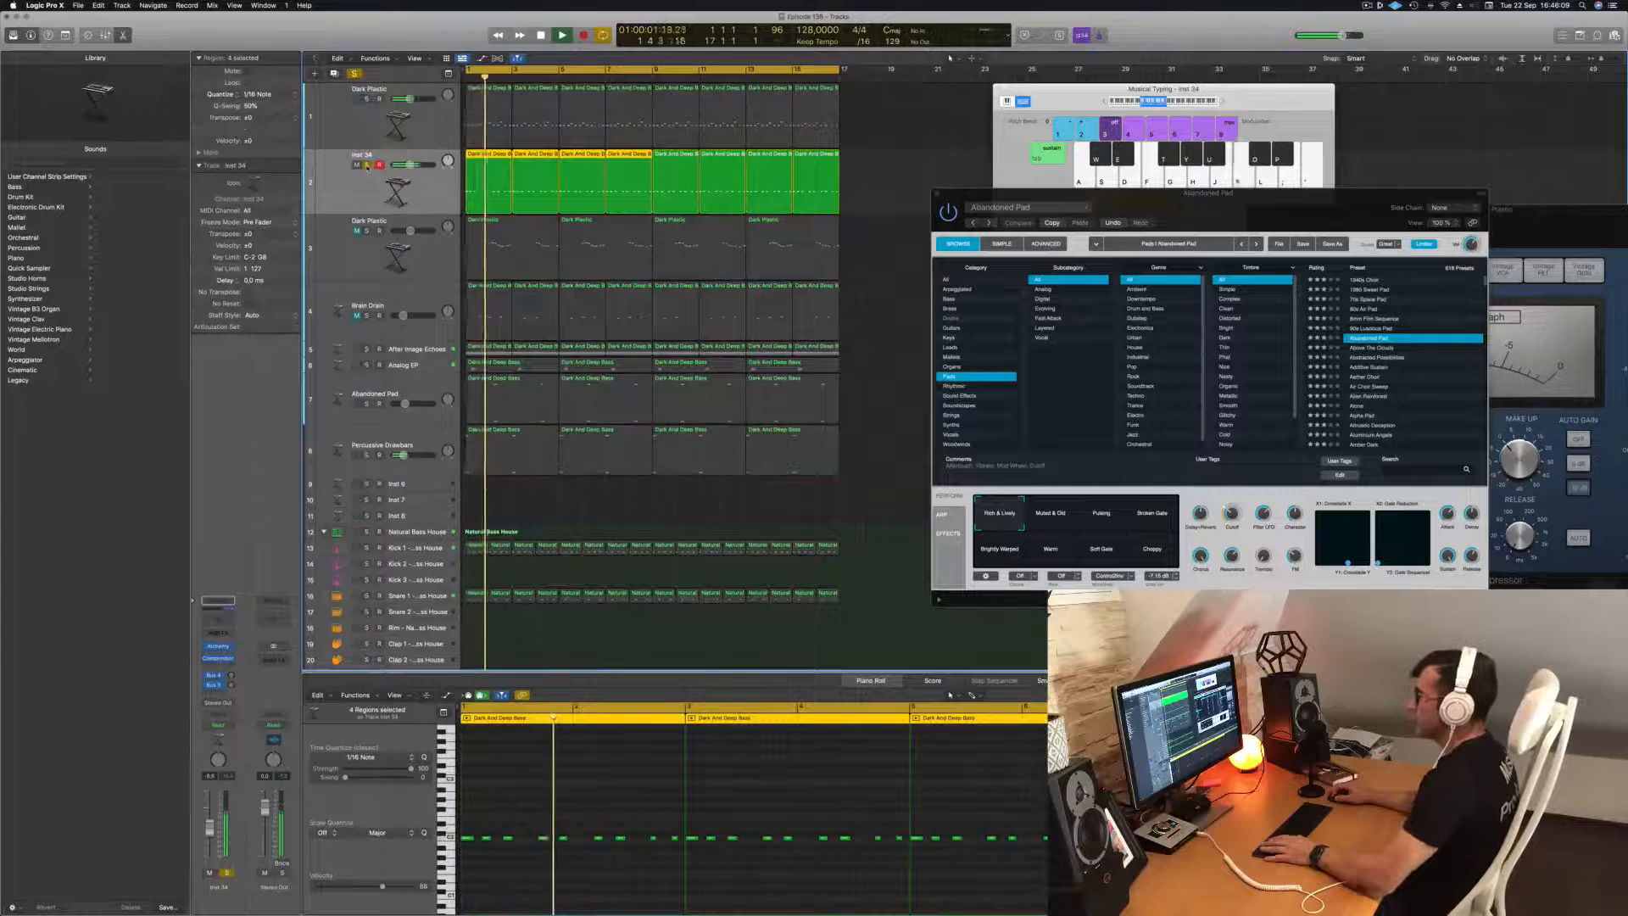
click(366, 164)
key(space)
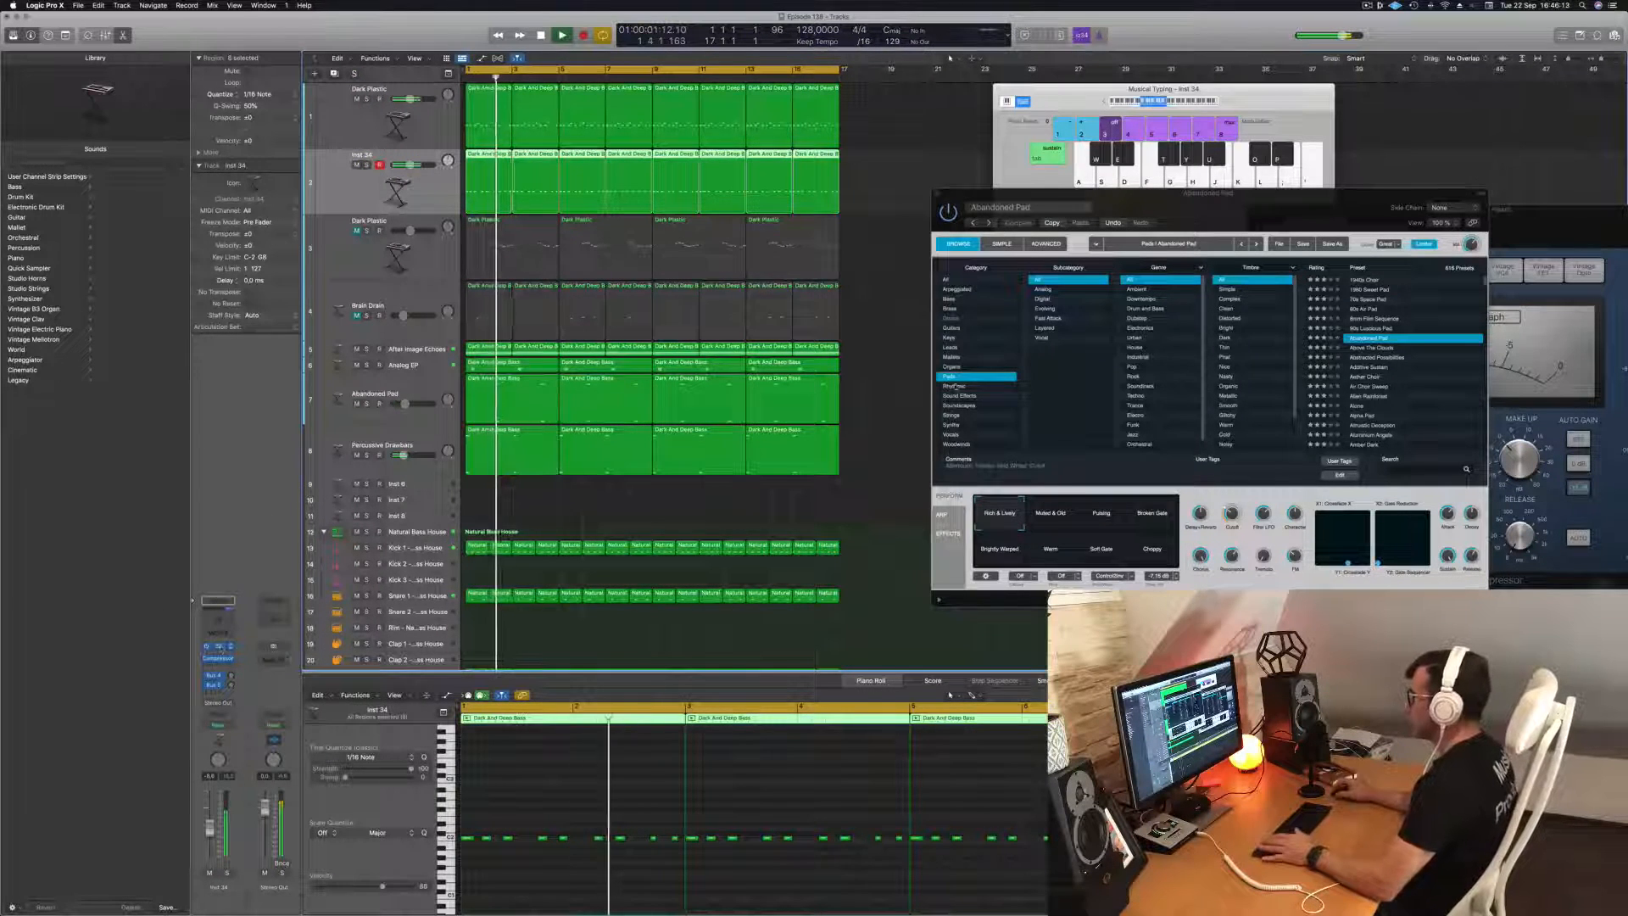
Open the new track's Alchemy window and filter its presets to the Plucked subcategory across all categories while the track plays.
click(219, 646)
drag(793, 169, 1007, 259)
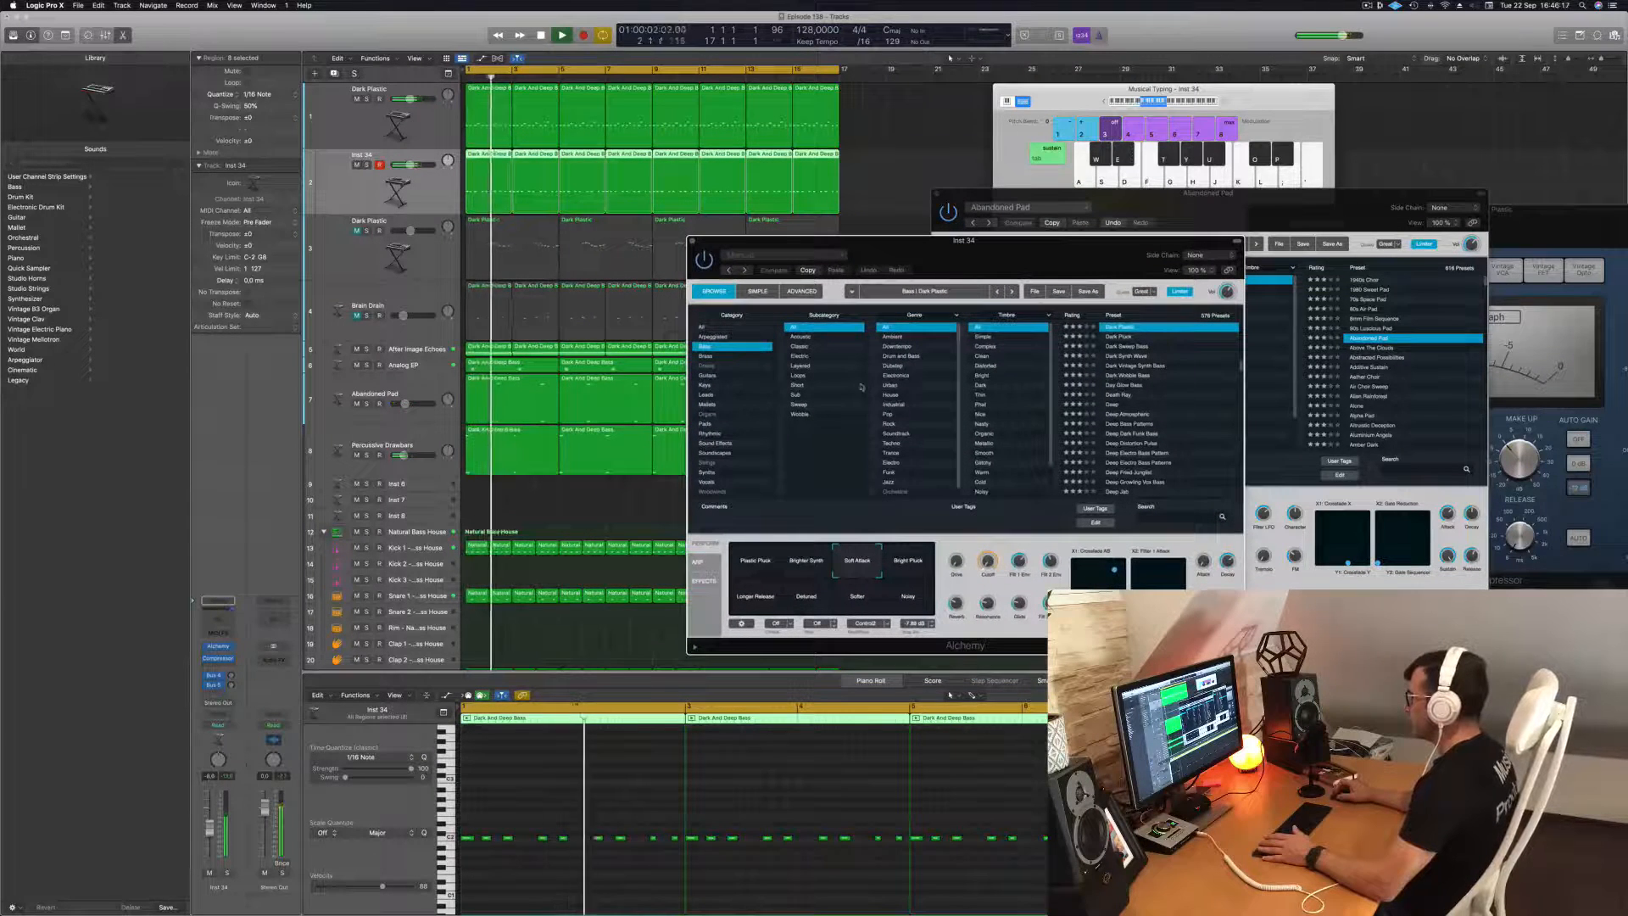
scroll(1009, 405, down, 1)
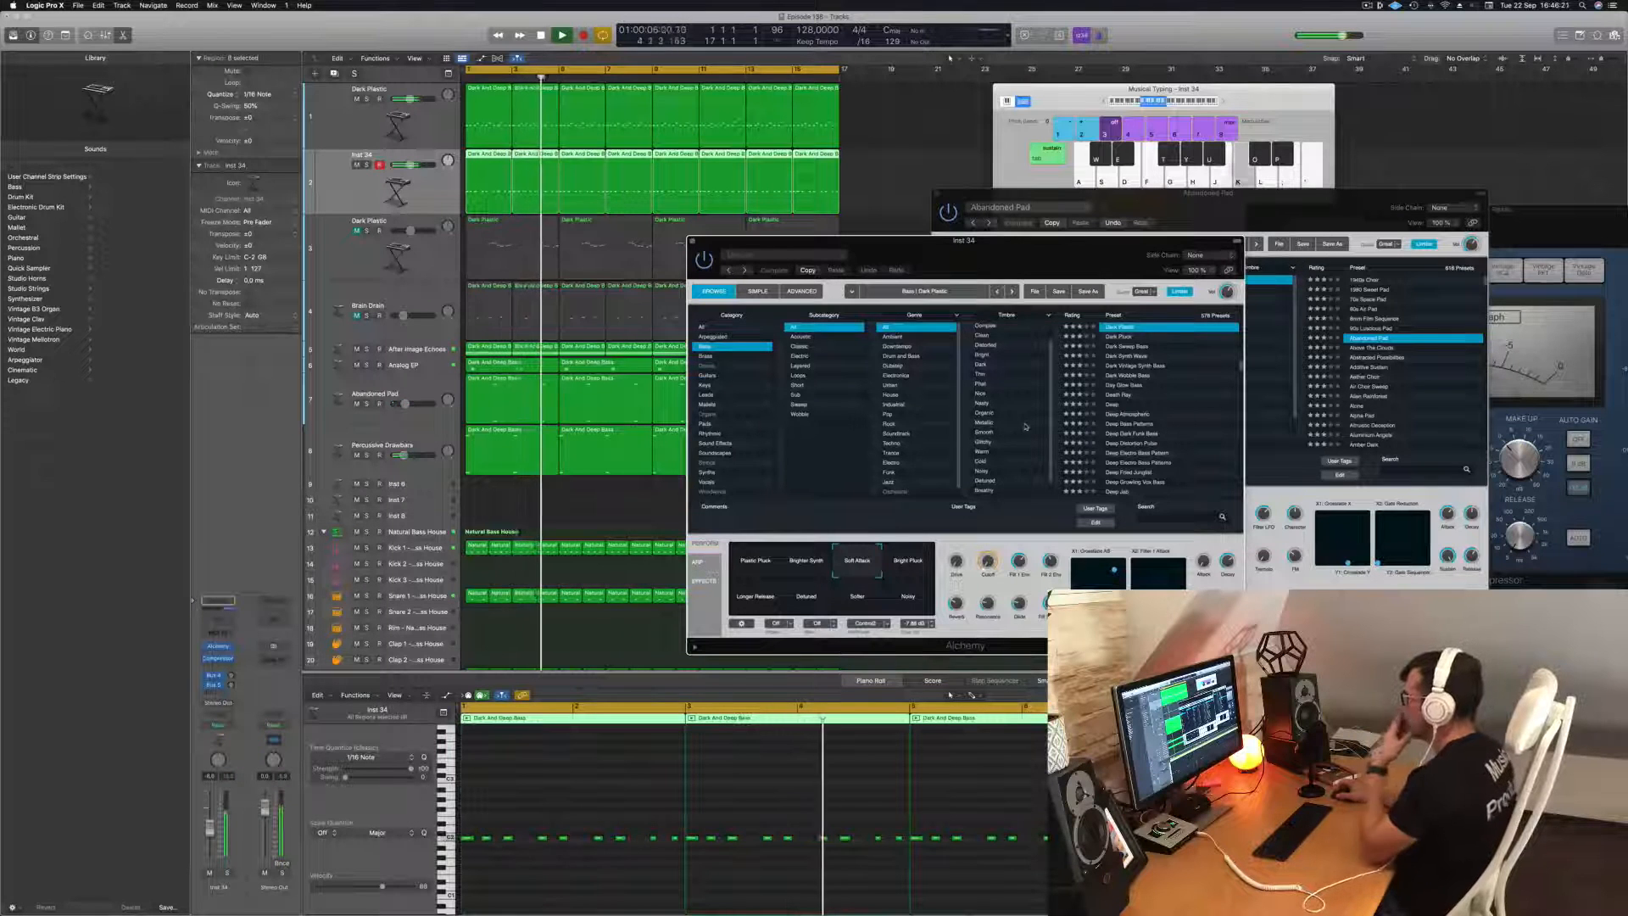
scroll(996, 386, up, 2)
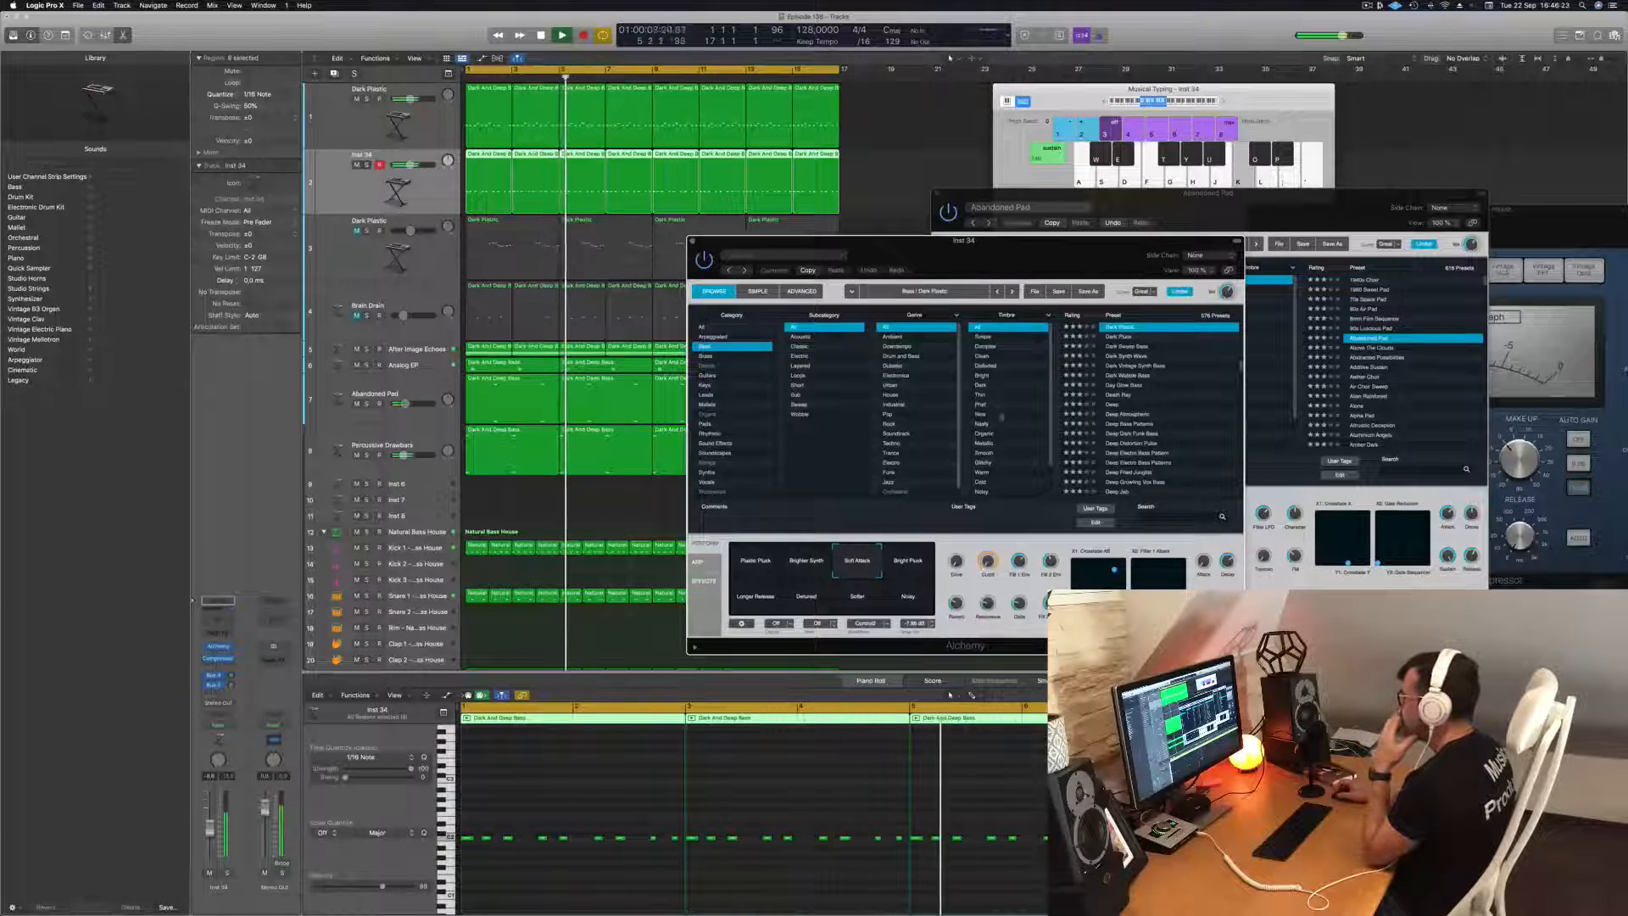
scroll(1022, 433, down, 2)
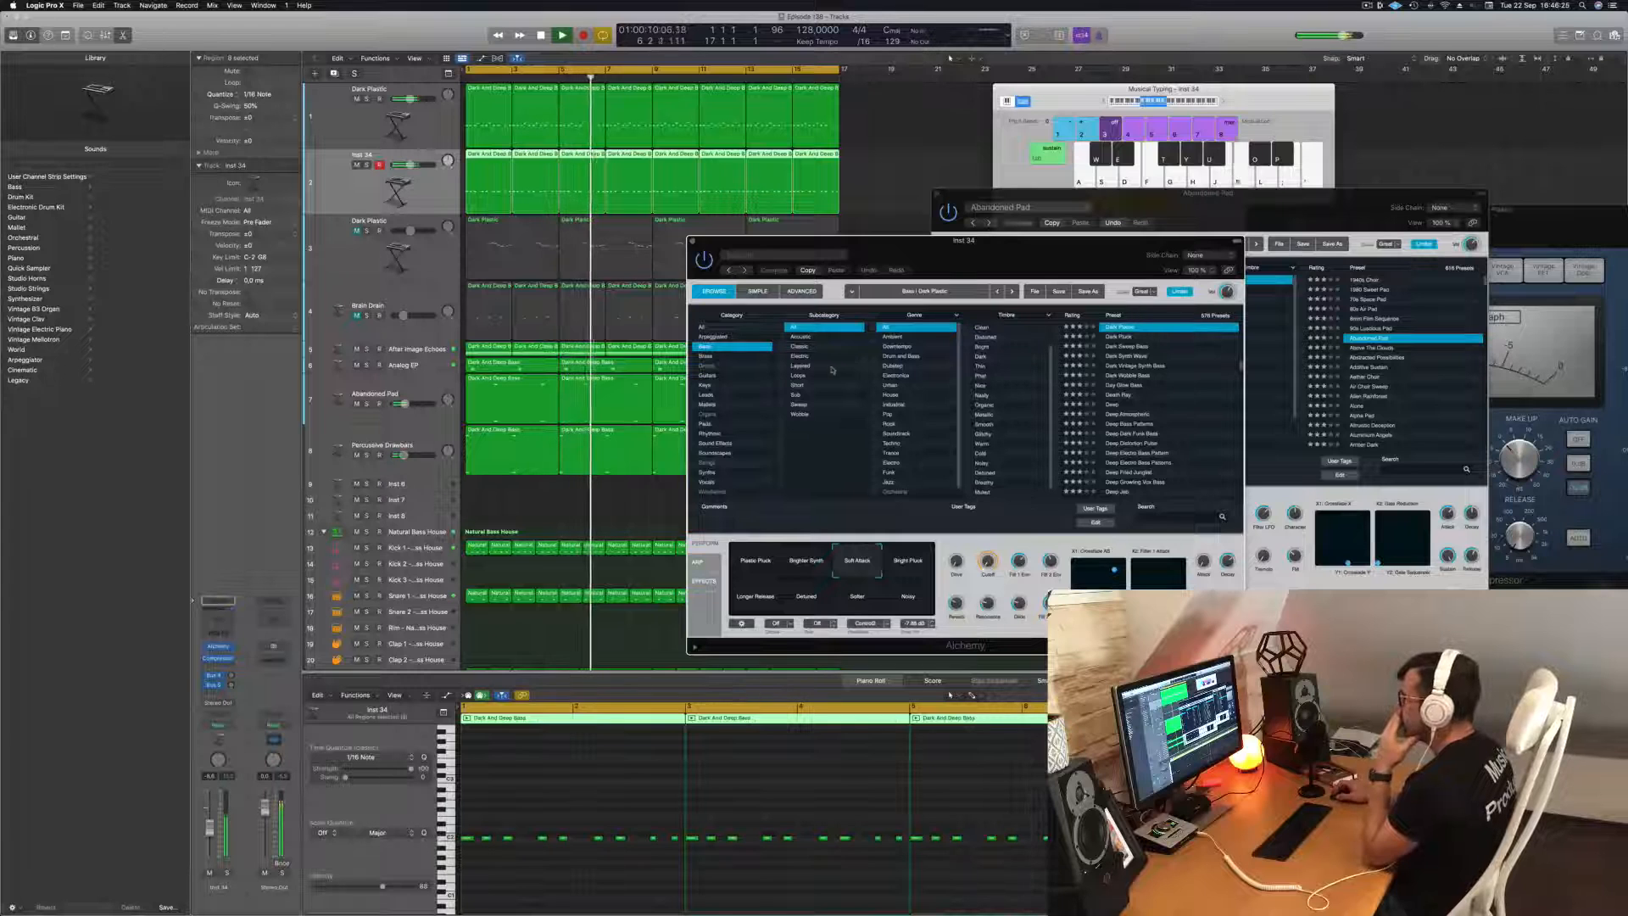
click(709, 328)
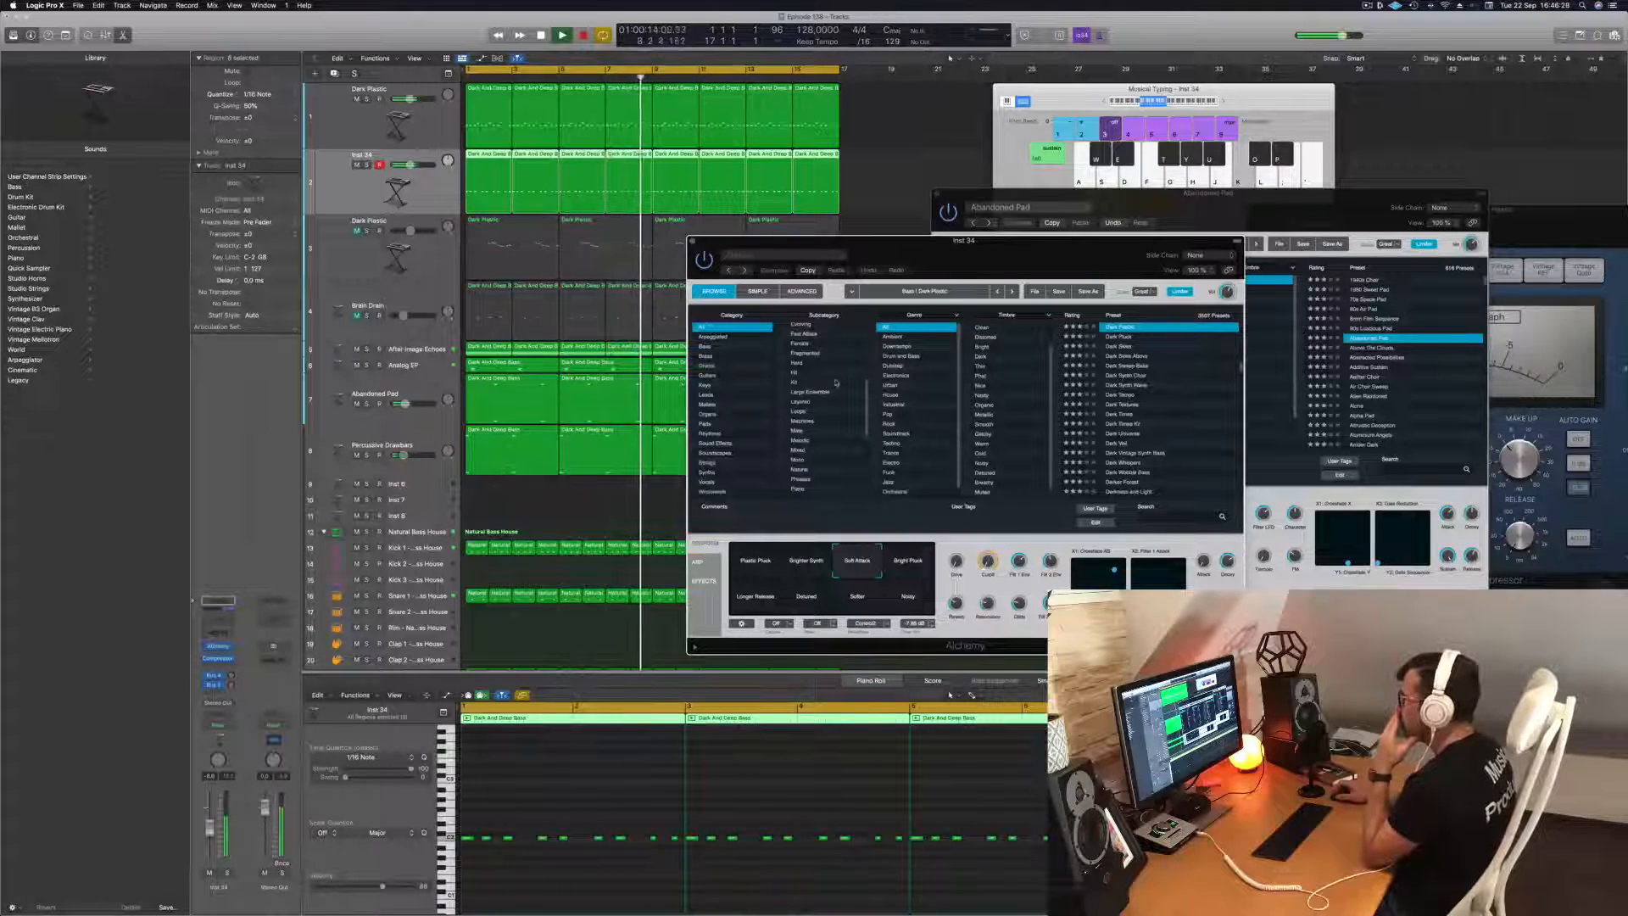
scroll(833, 407, down, 5)
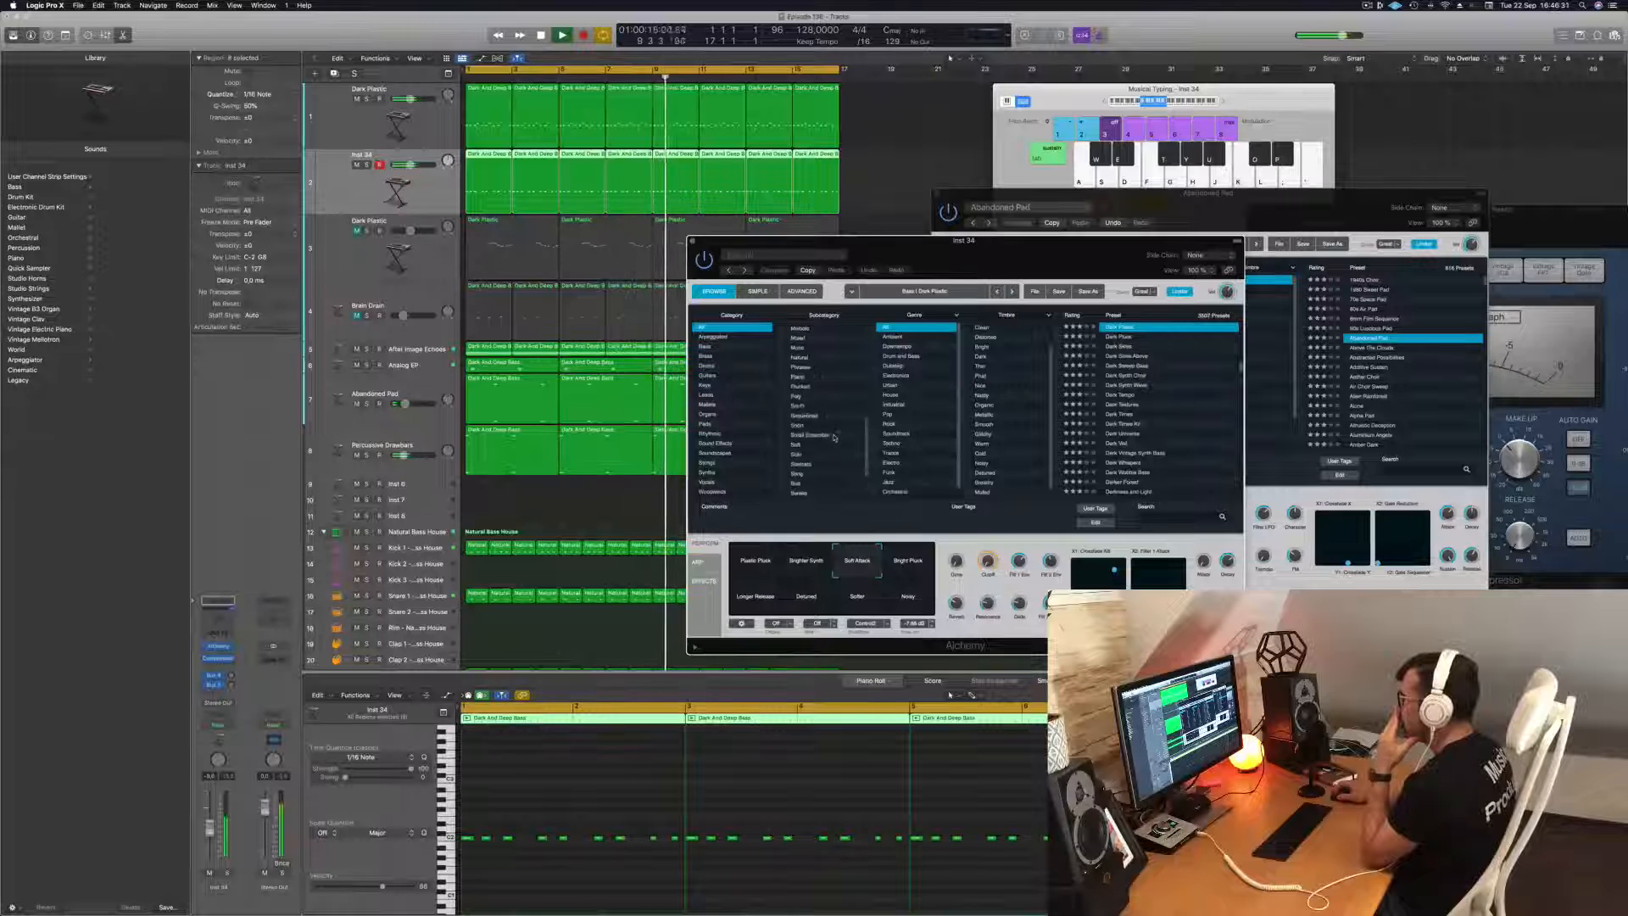
scroll(827, 415, up, 2)
click(808, 387)
key(space)
key(space)
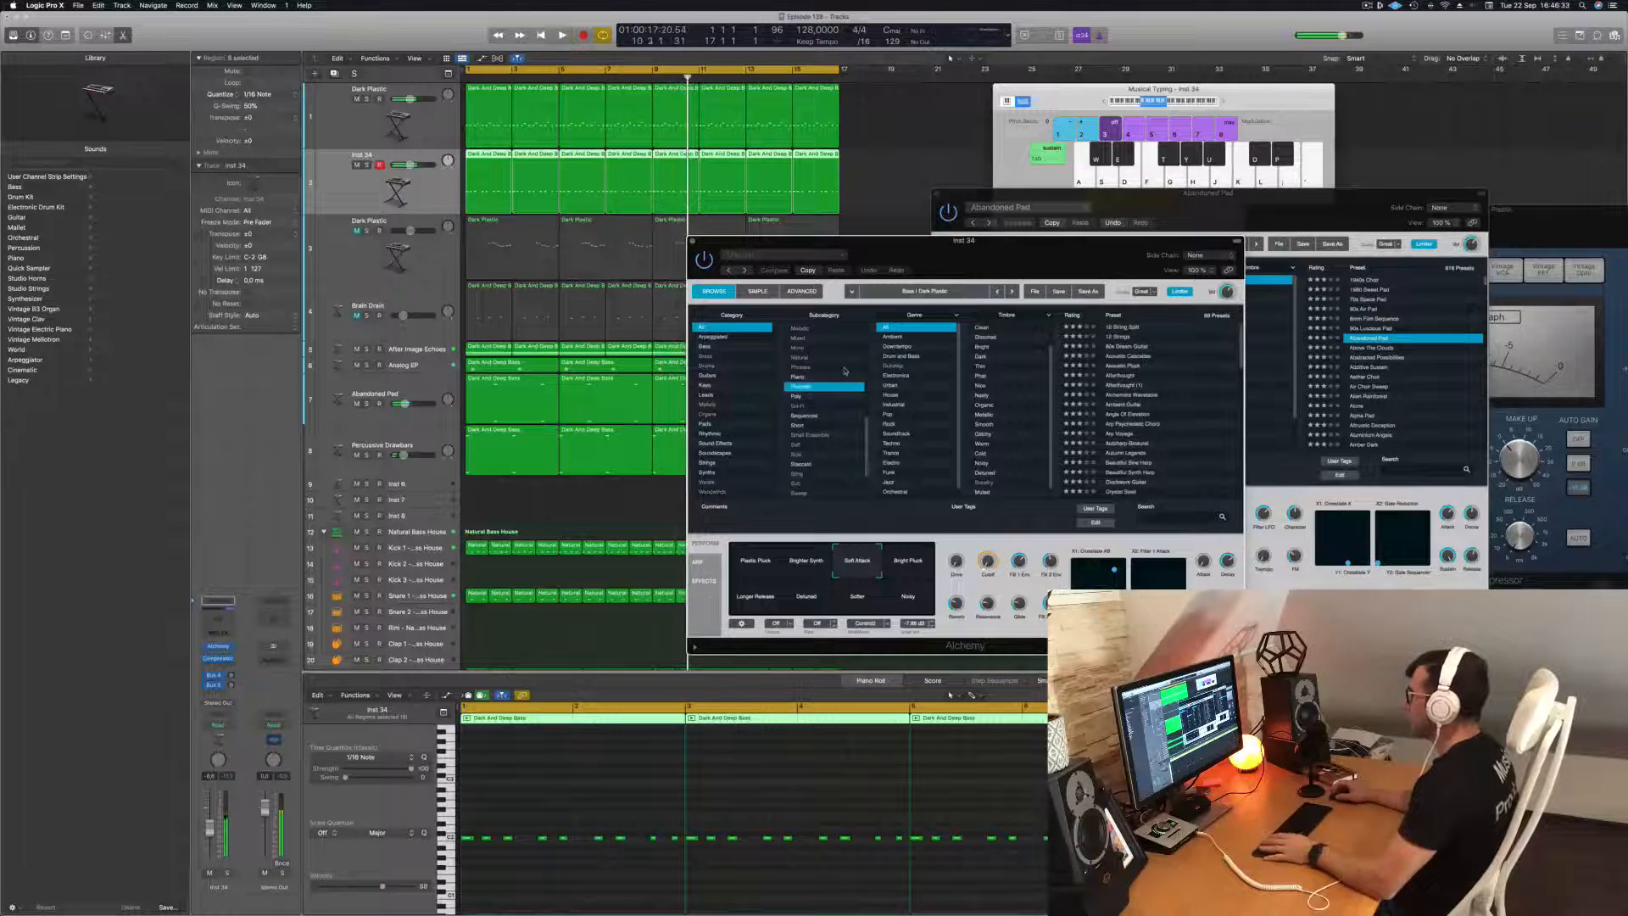
Audition the 12 String Split preset on the new track, replaying from the start and lowering its volume.
click(1123, 329)
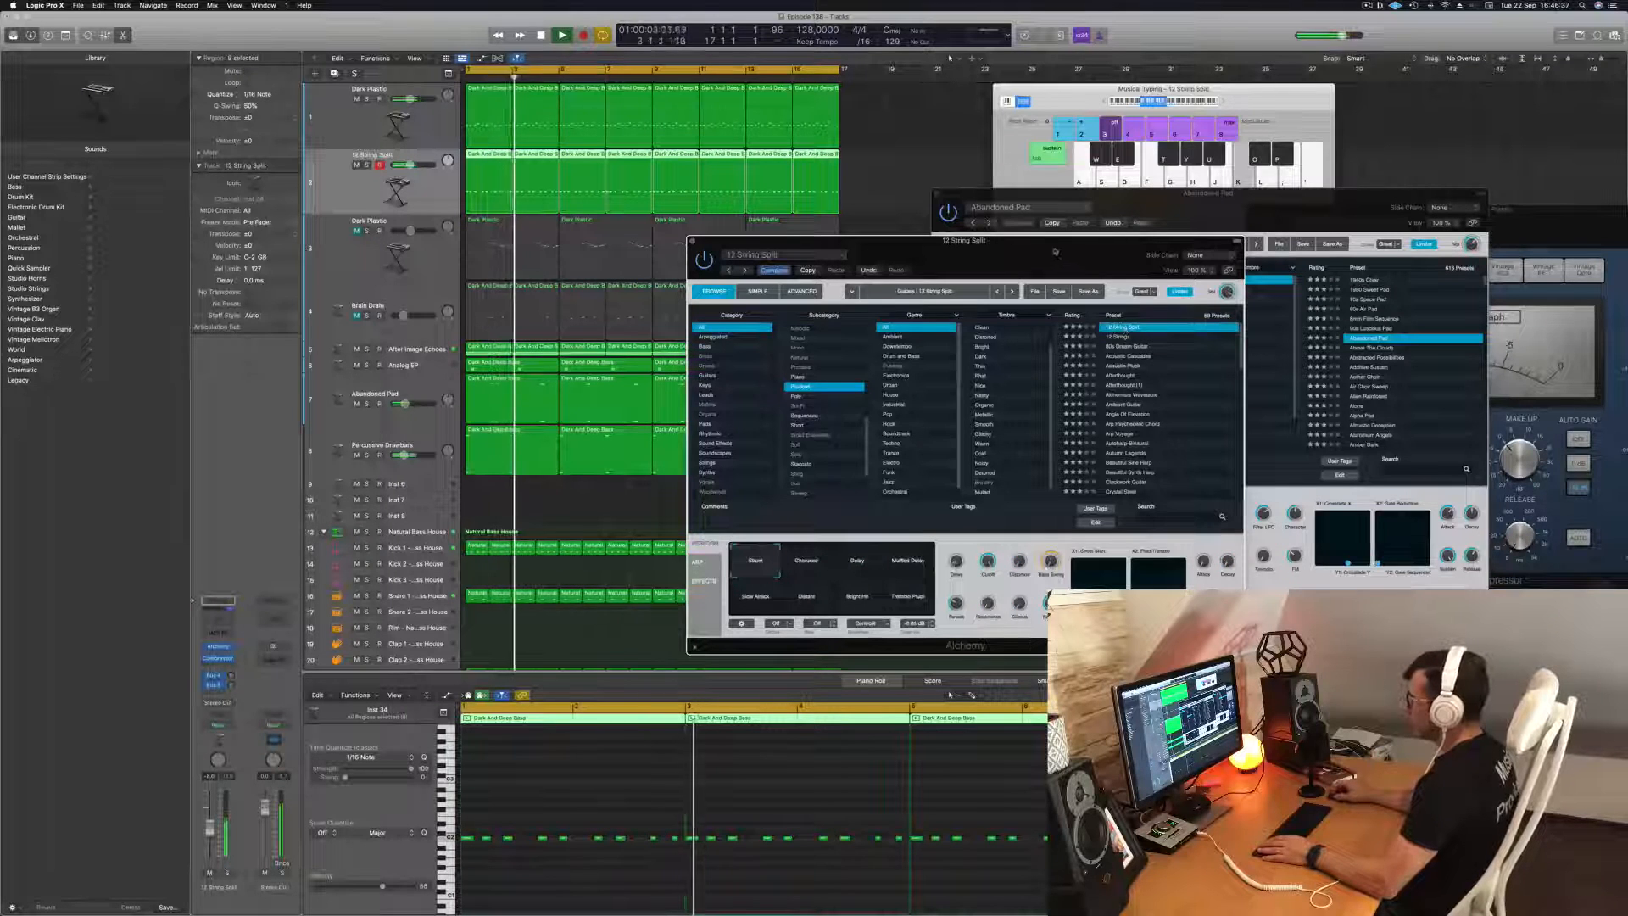
drag(1054, 247, 1071, 245)
key(space)
key(space)
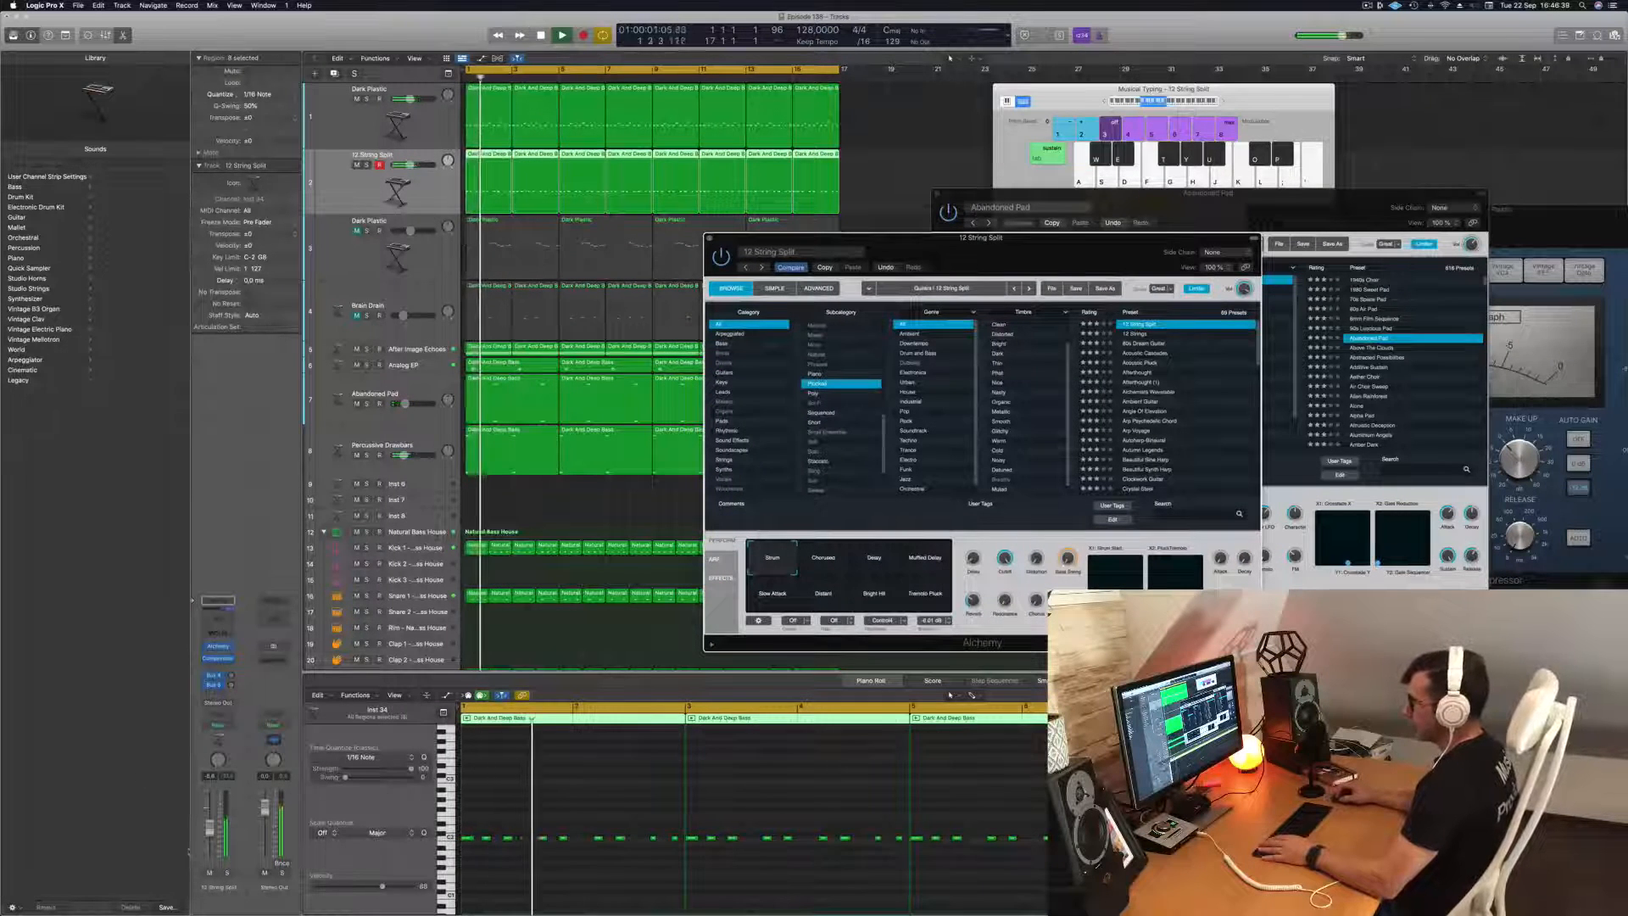
click(754, 764)
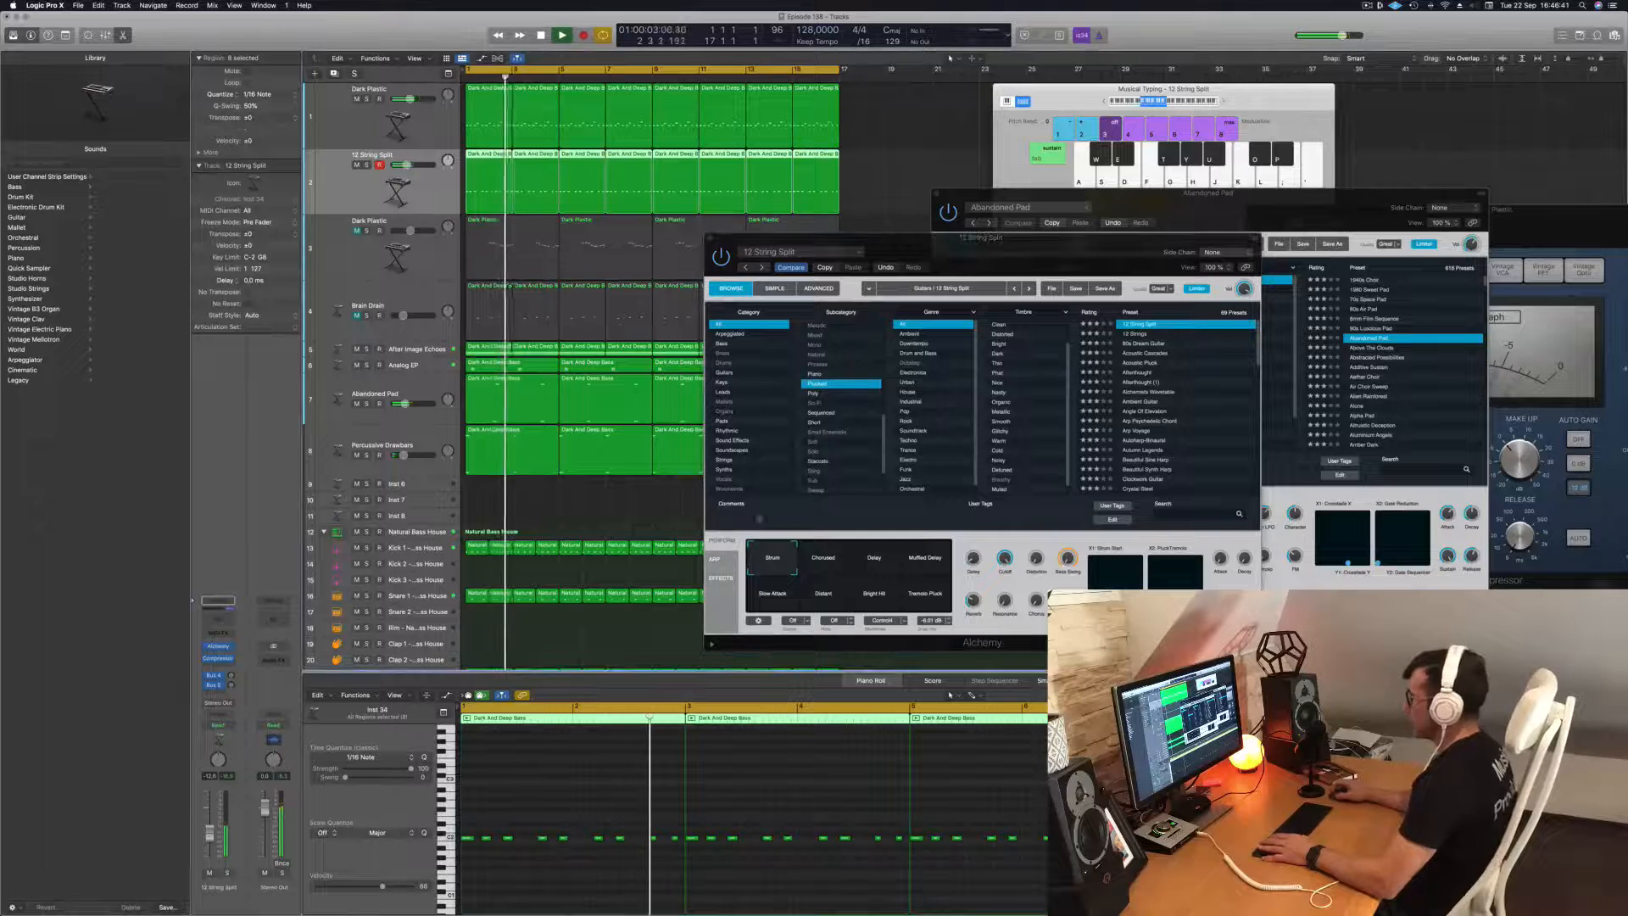
Load the 80s Dream Guitar preset on the new track and compare it soloed and in the mix.
click(1136, 344)
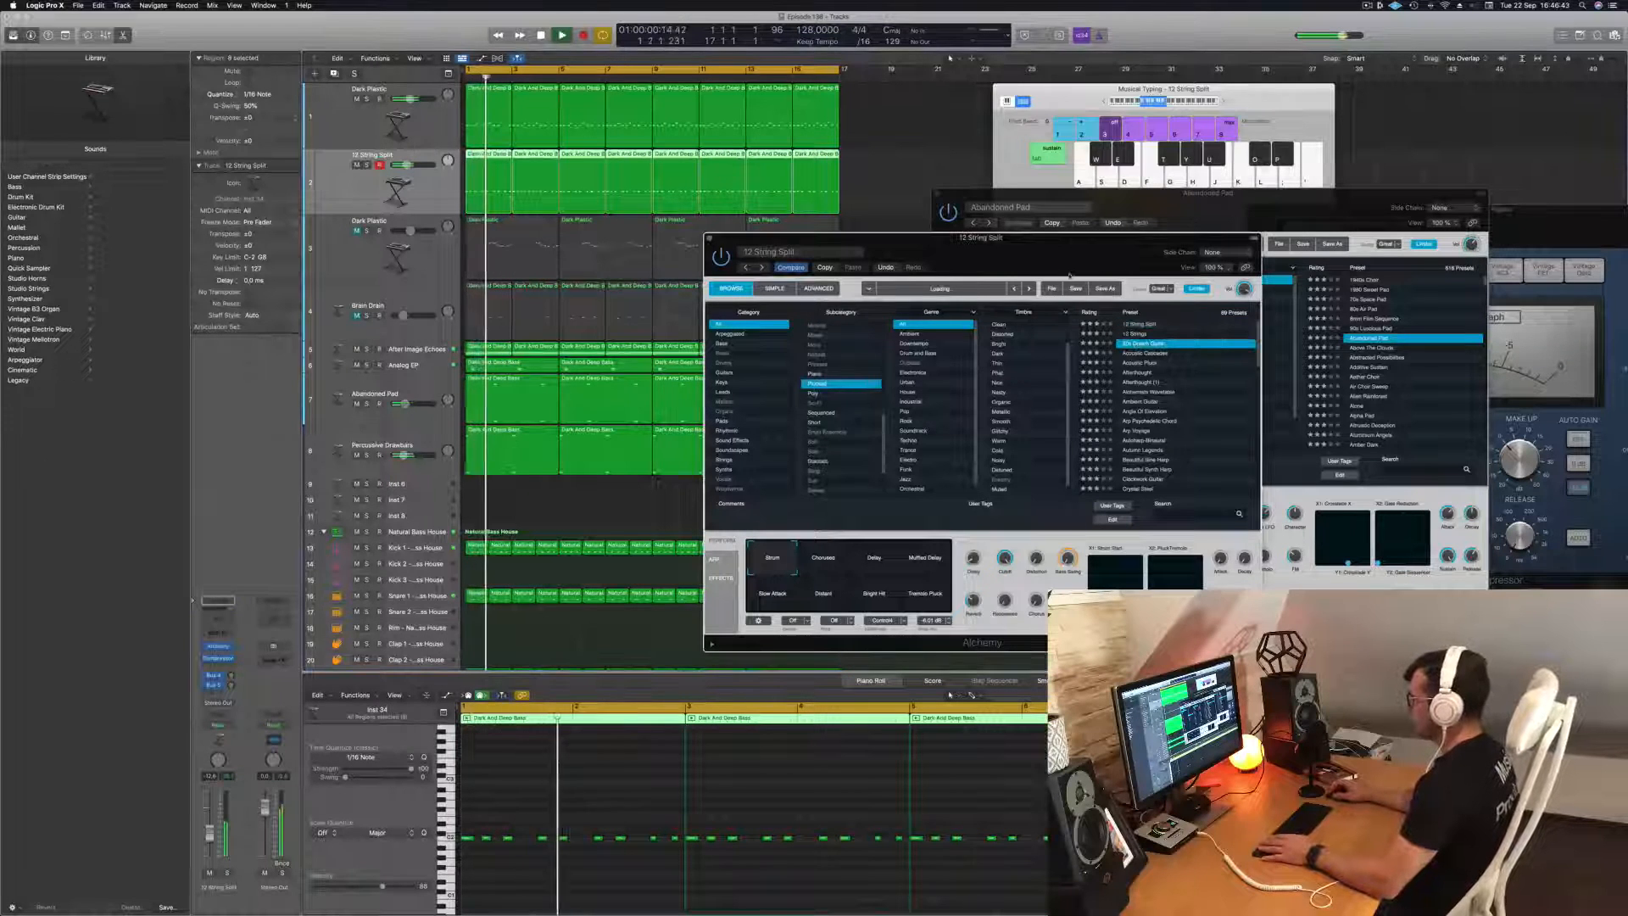
drag(1069, 274, 1133, 239)
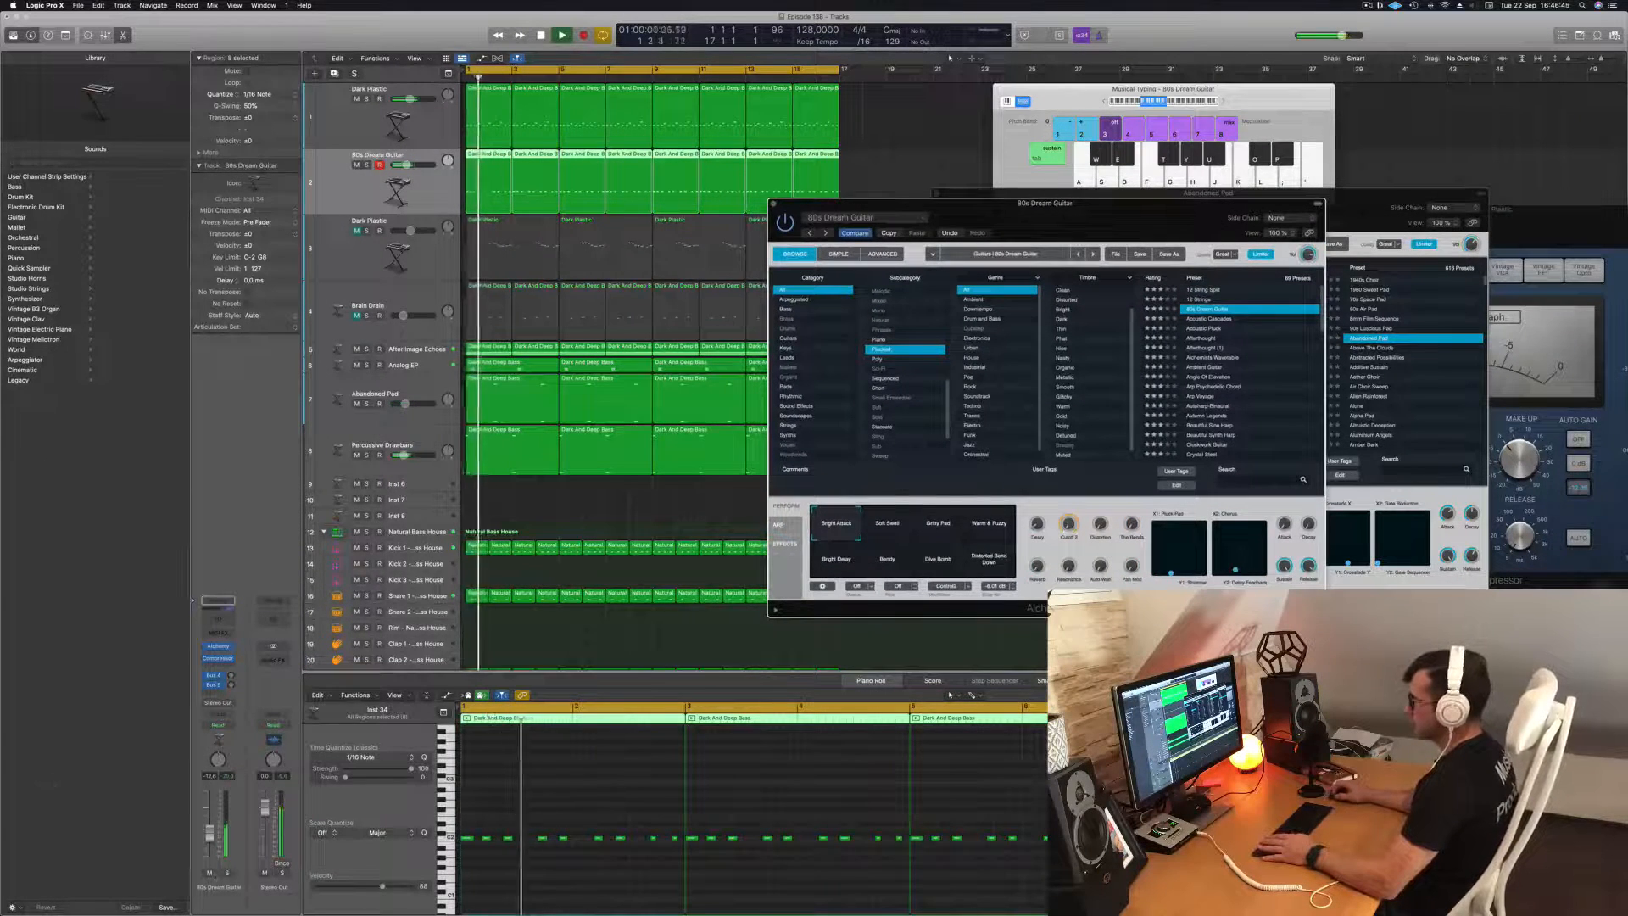
click(227, 873)
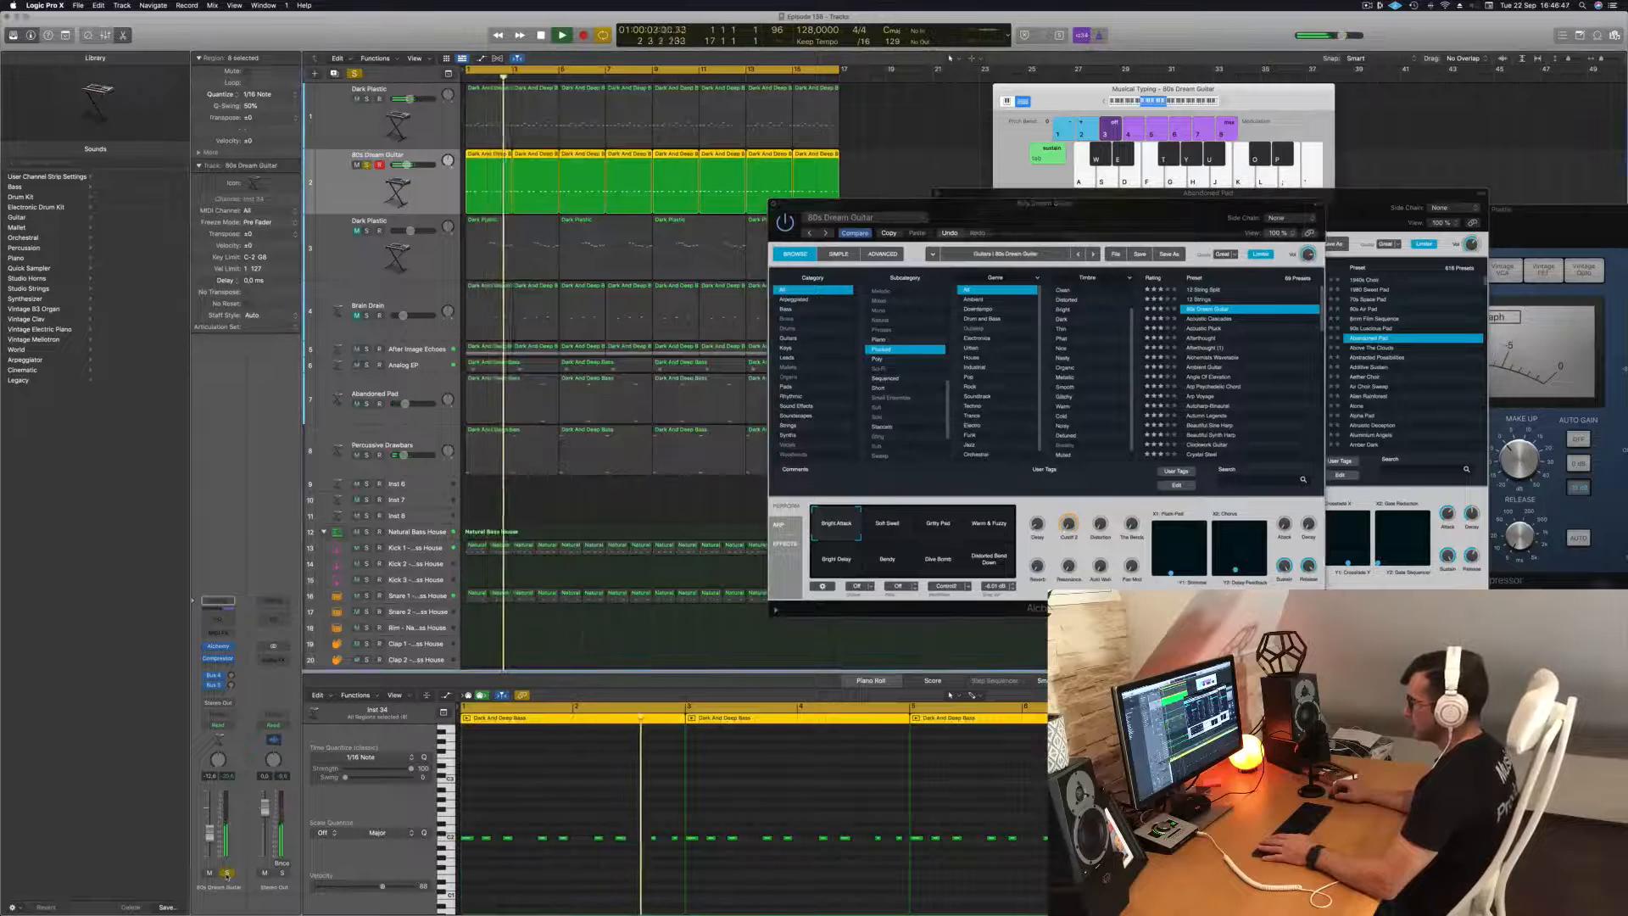
click(227, 874)
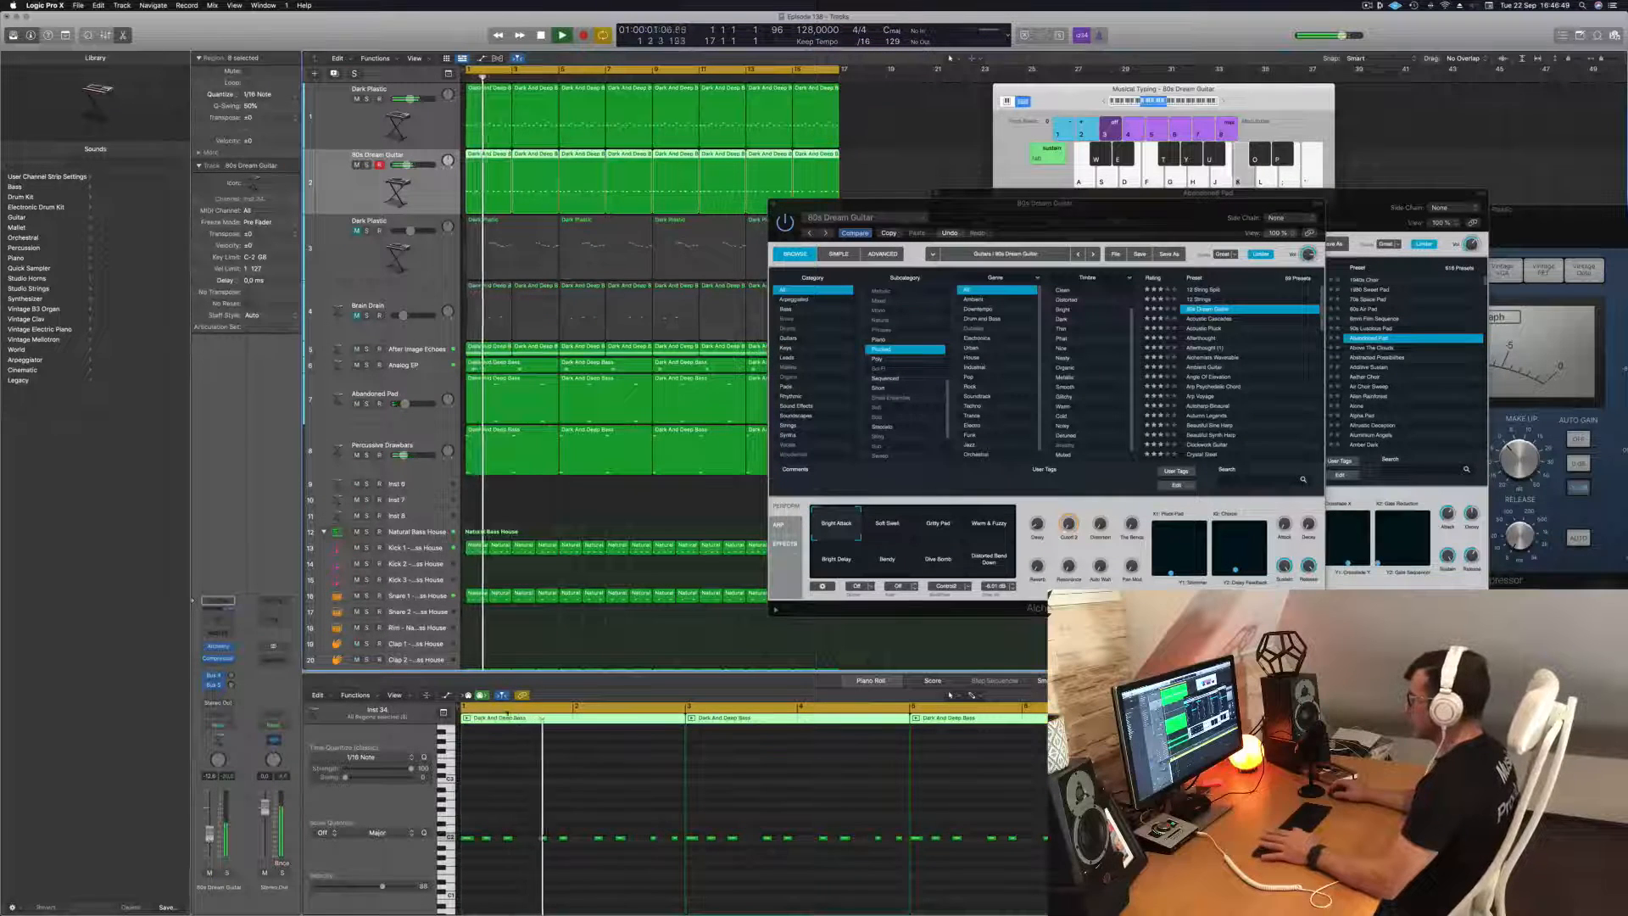
drag(1158, 220, 1198, 251)
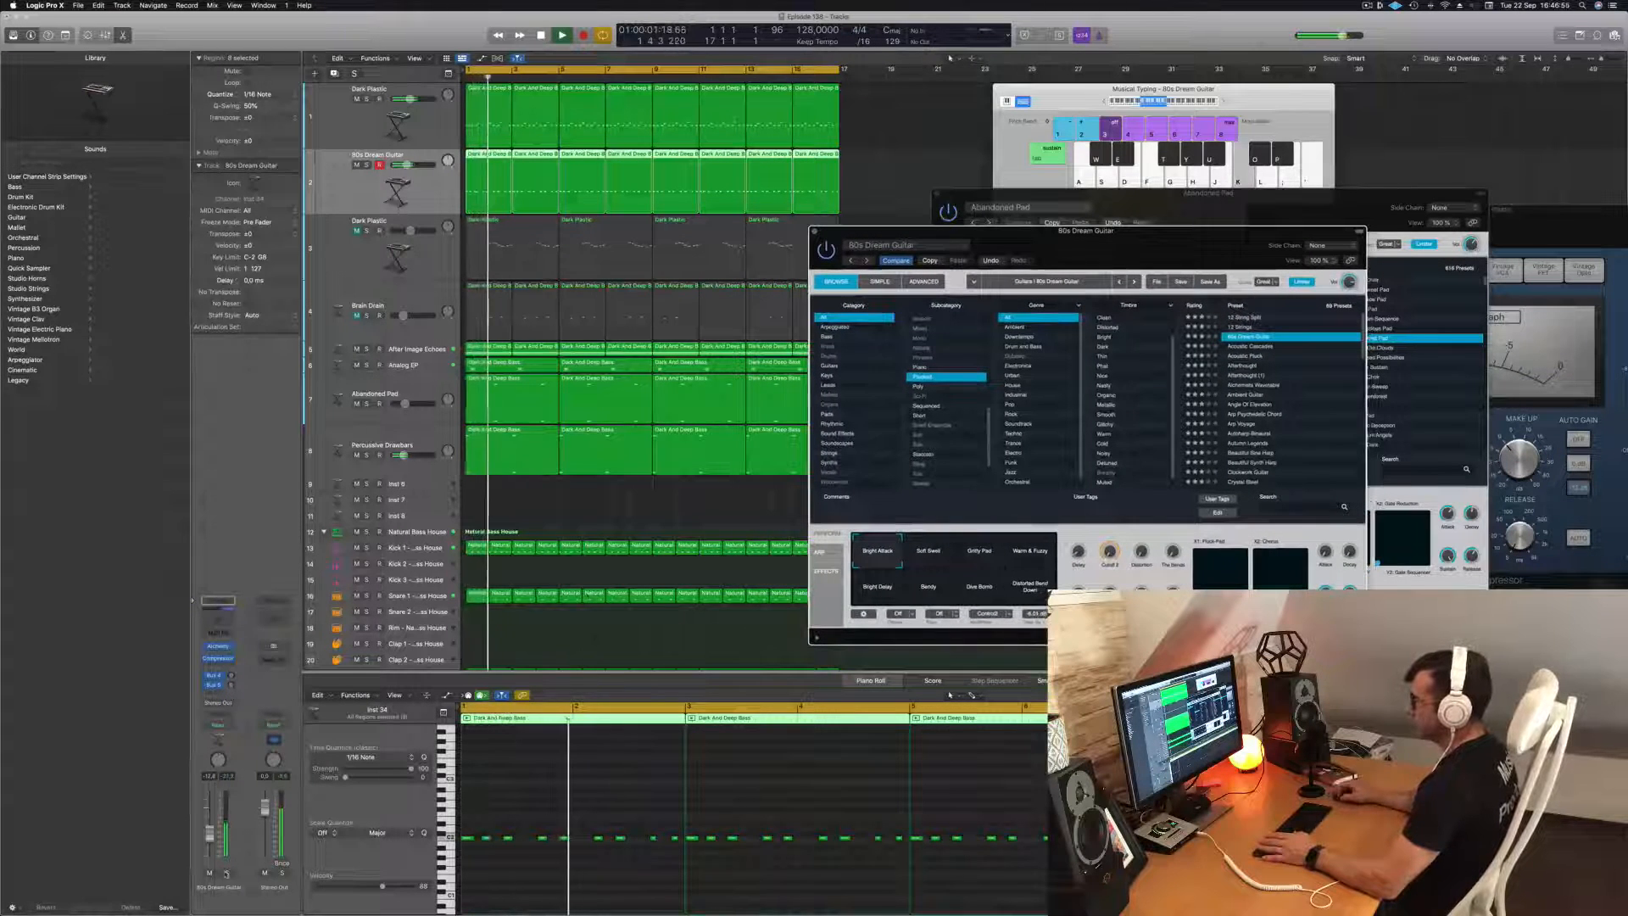
Solo the 80s Dream Guitar track, adjust its bus send level, and replay it with the full mix.
click(227, 874)
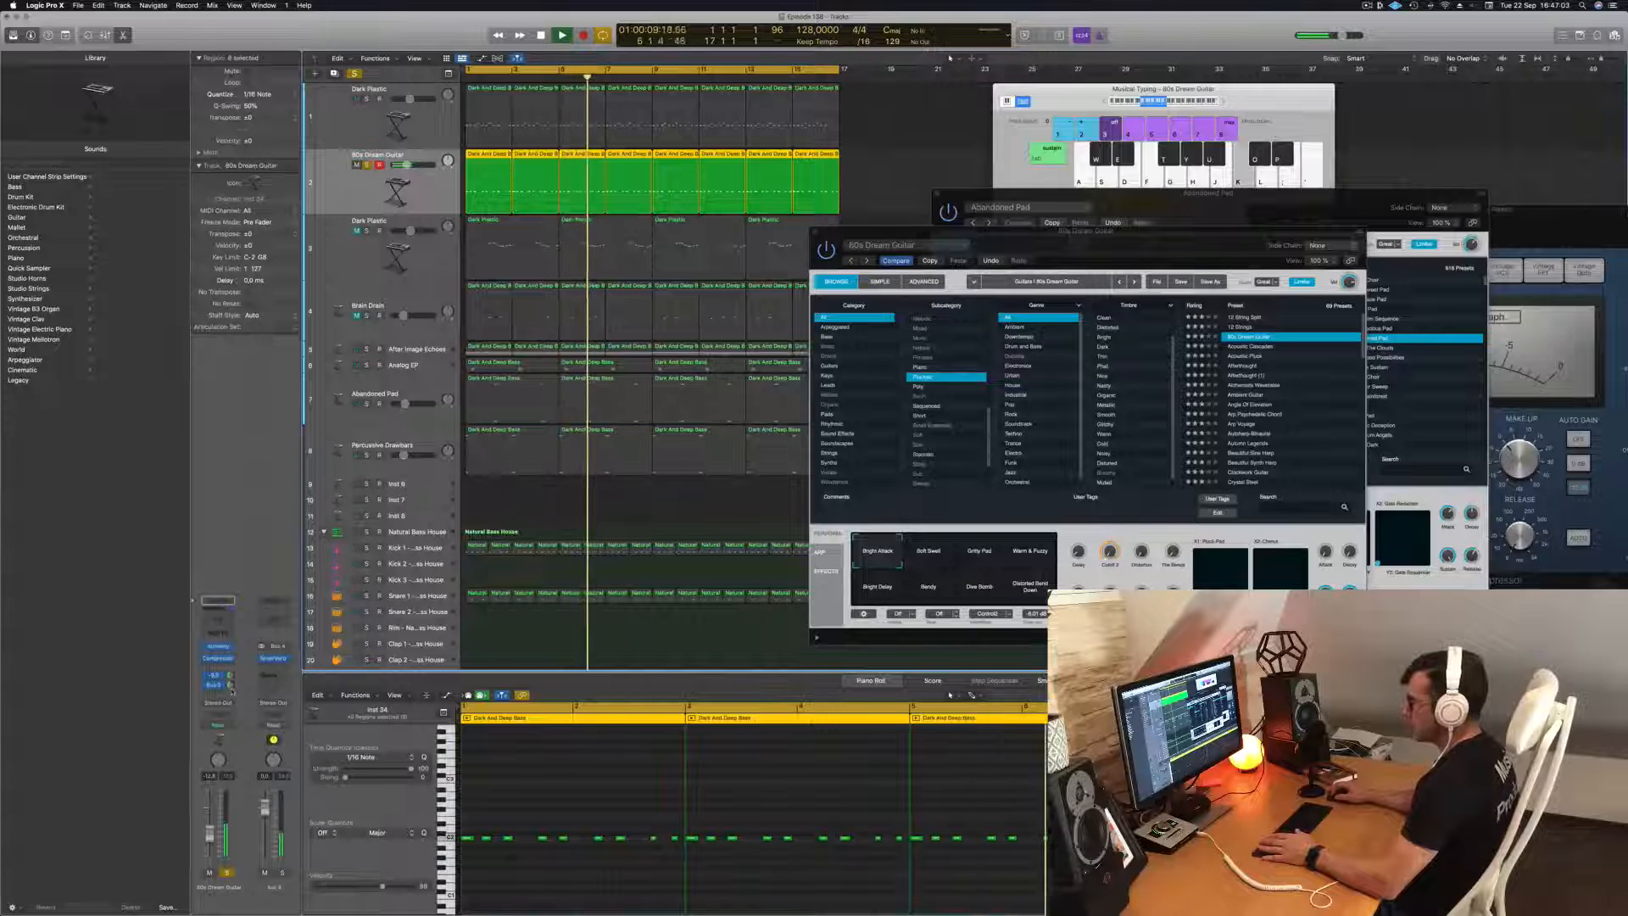
key(space)
key(space)
key(super+a)
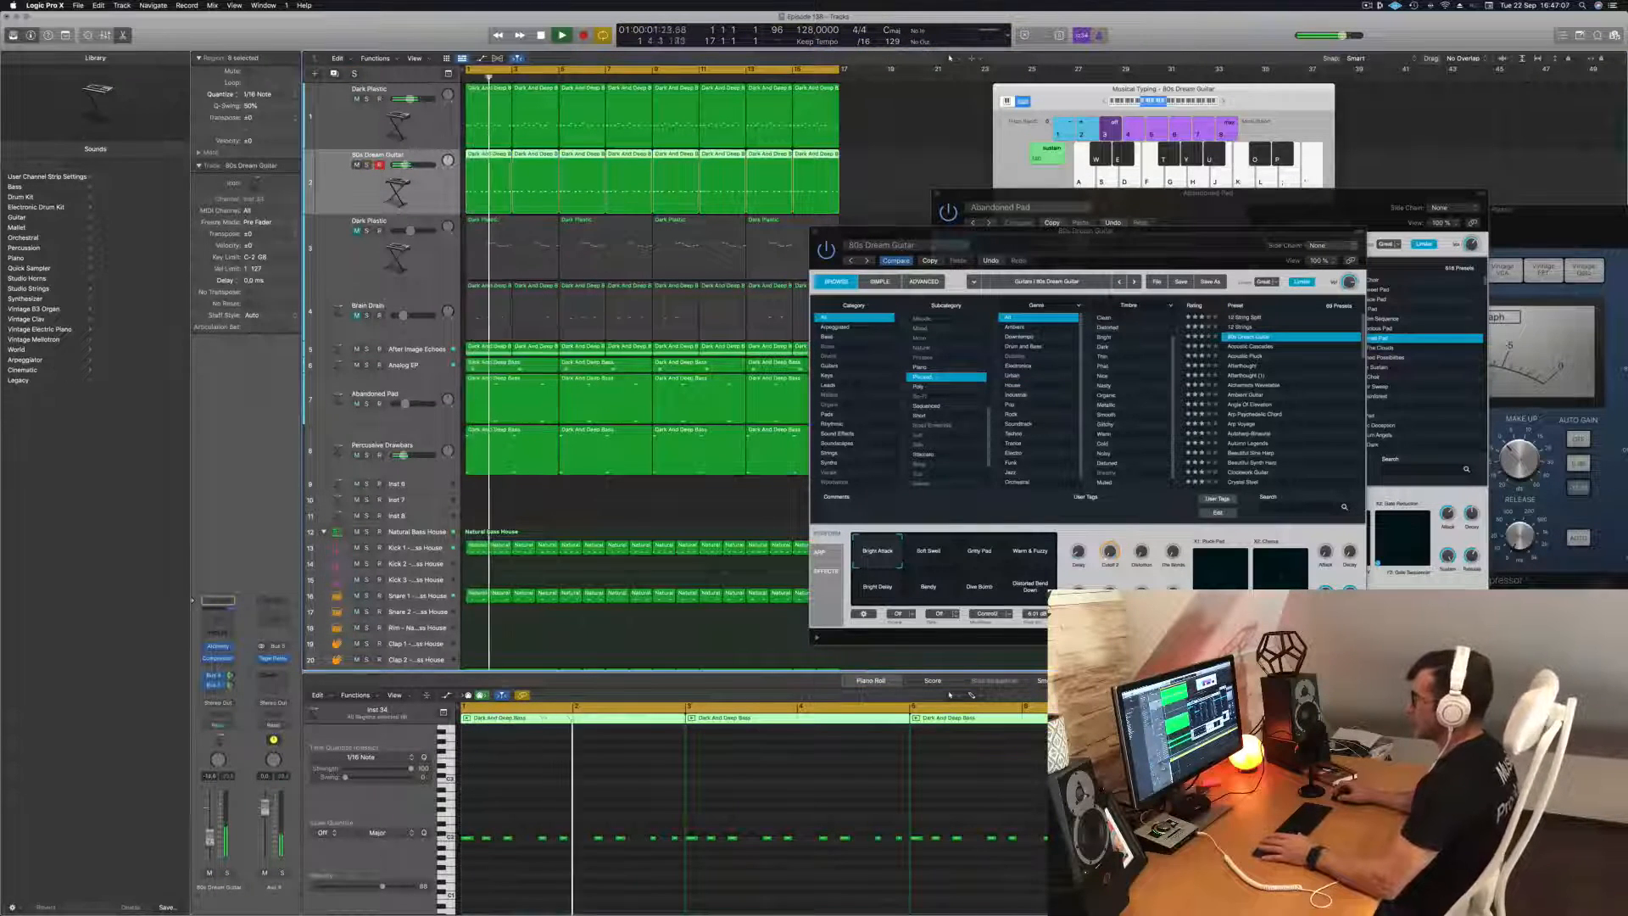
key(space)
drag(1235, 247, 1136, 206)
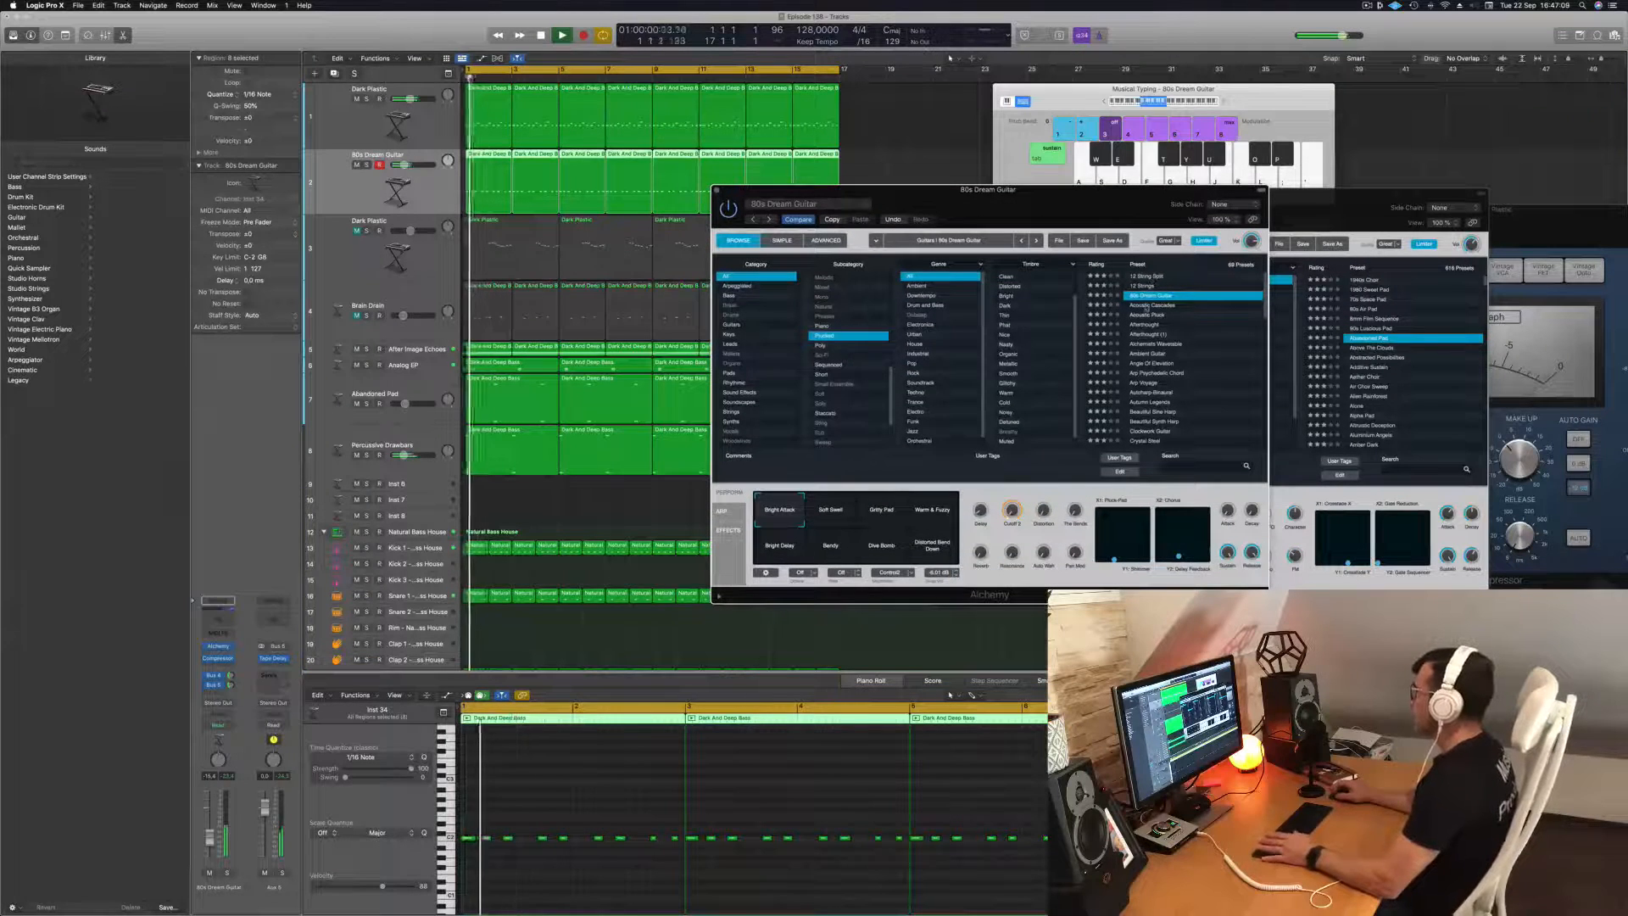
Try the Acoustic Cascades preset, load Acoustic Pluck instead, and compare it soloed and in the mix.
click(1146, 306)
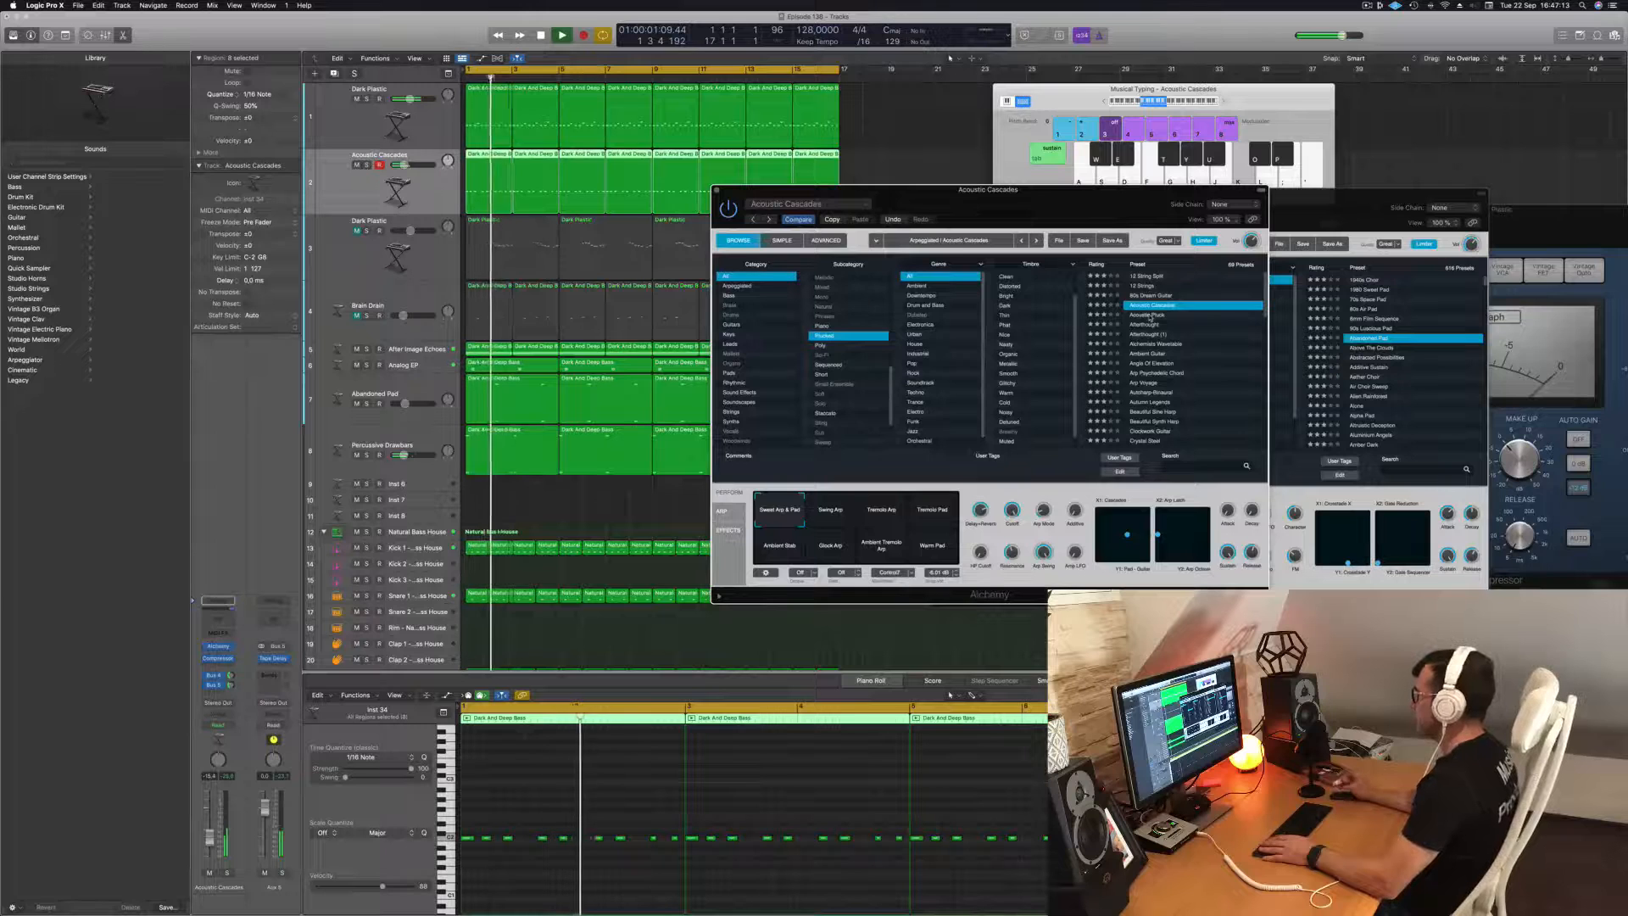
click(1149, 315)
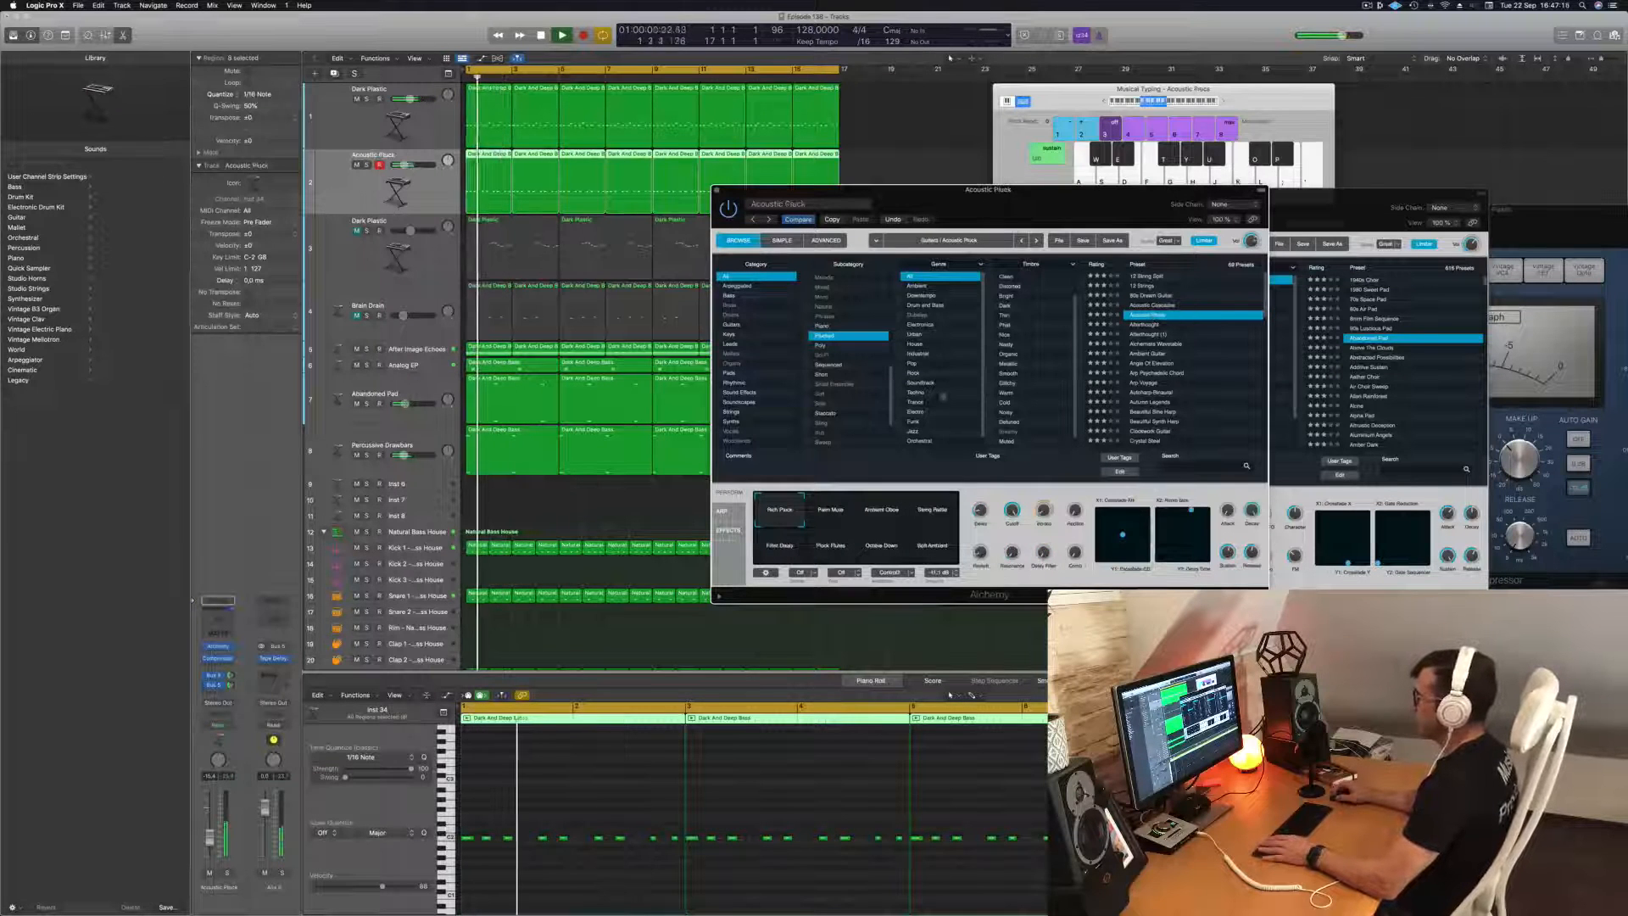
click(227, 873)
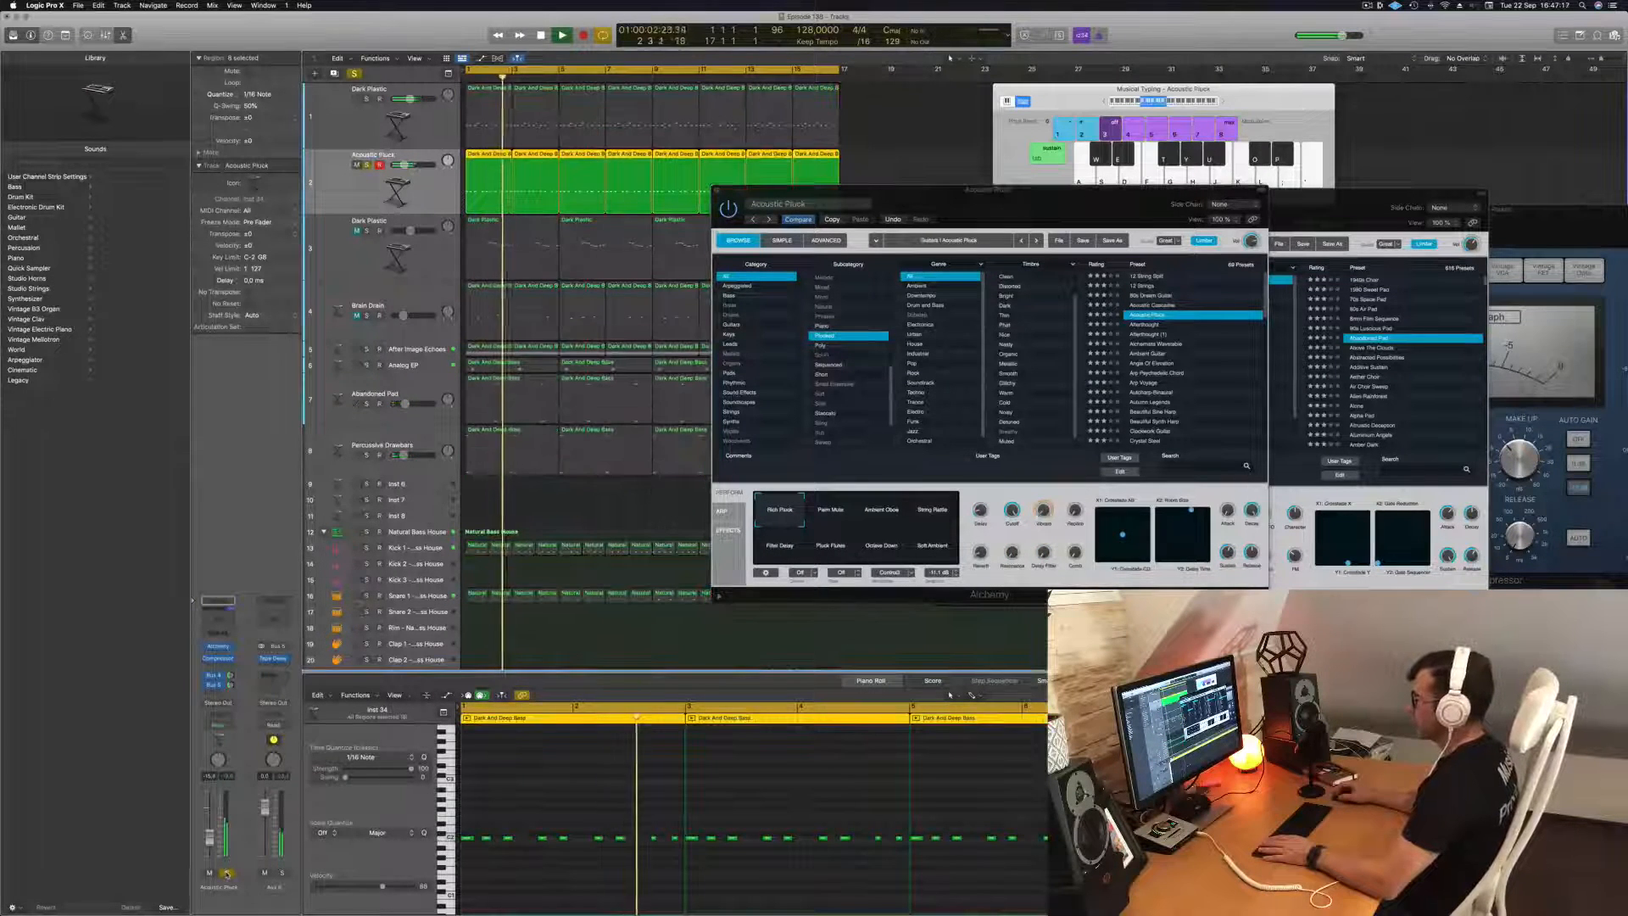
click(226, 873)
key(Return)
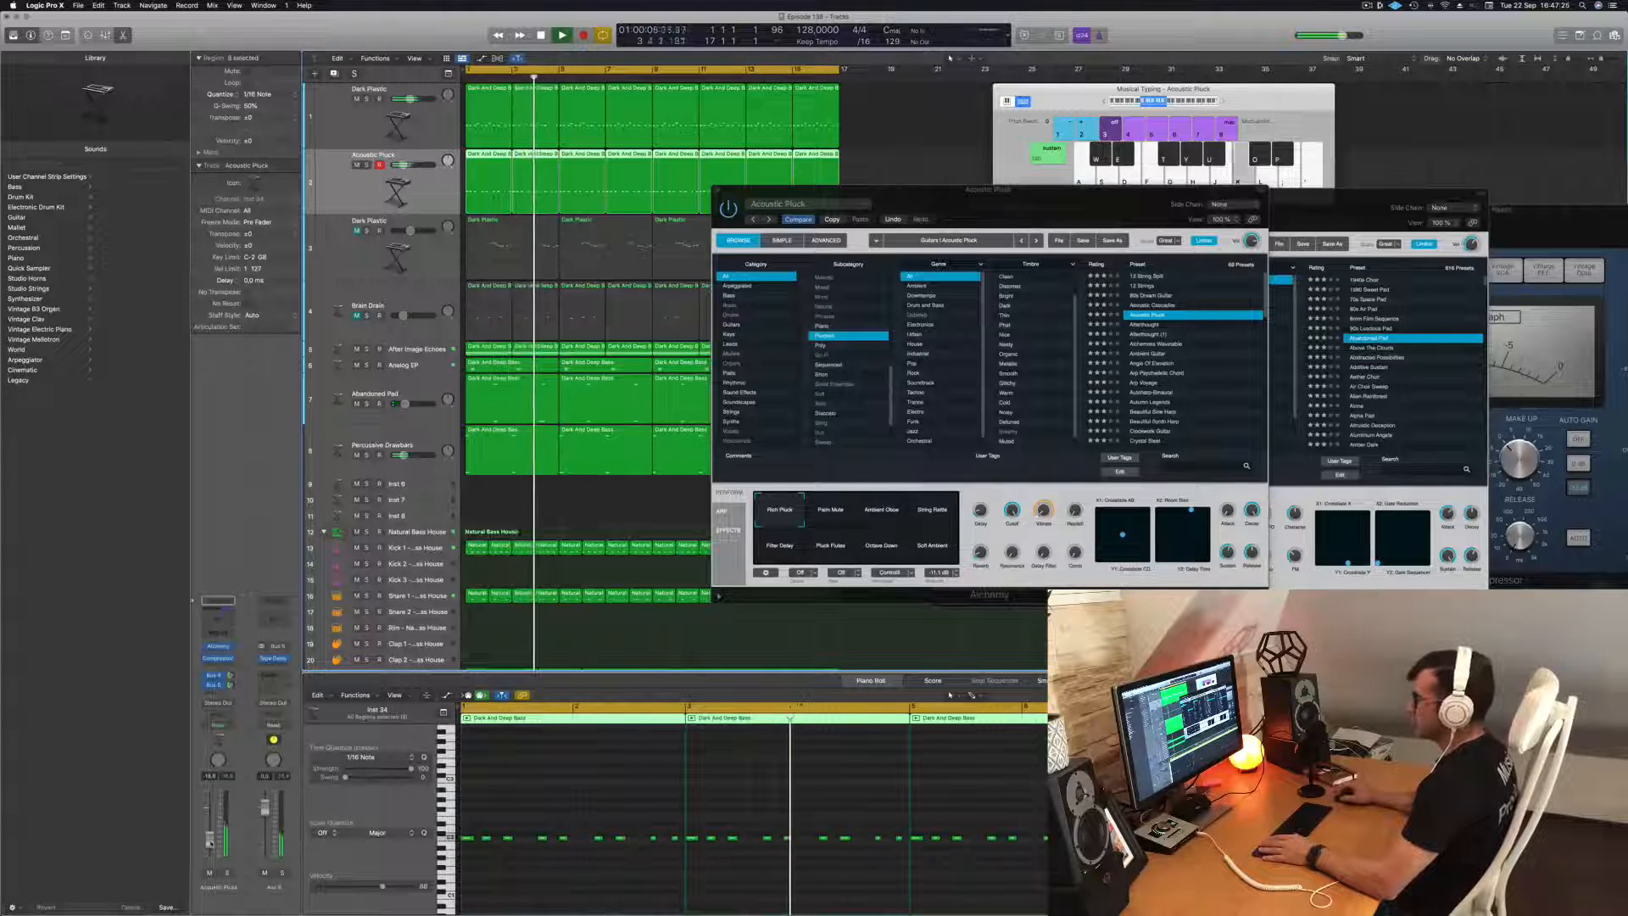
click(227, 875)
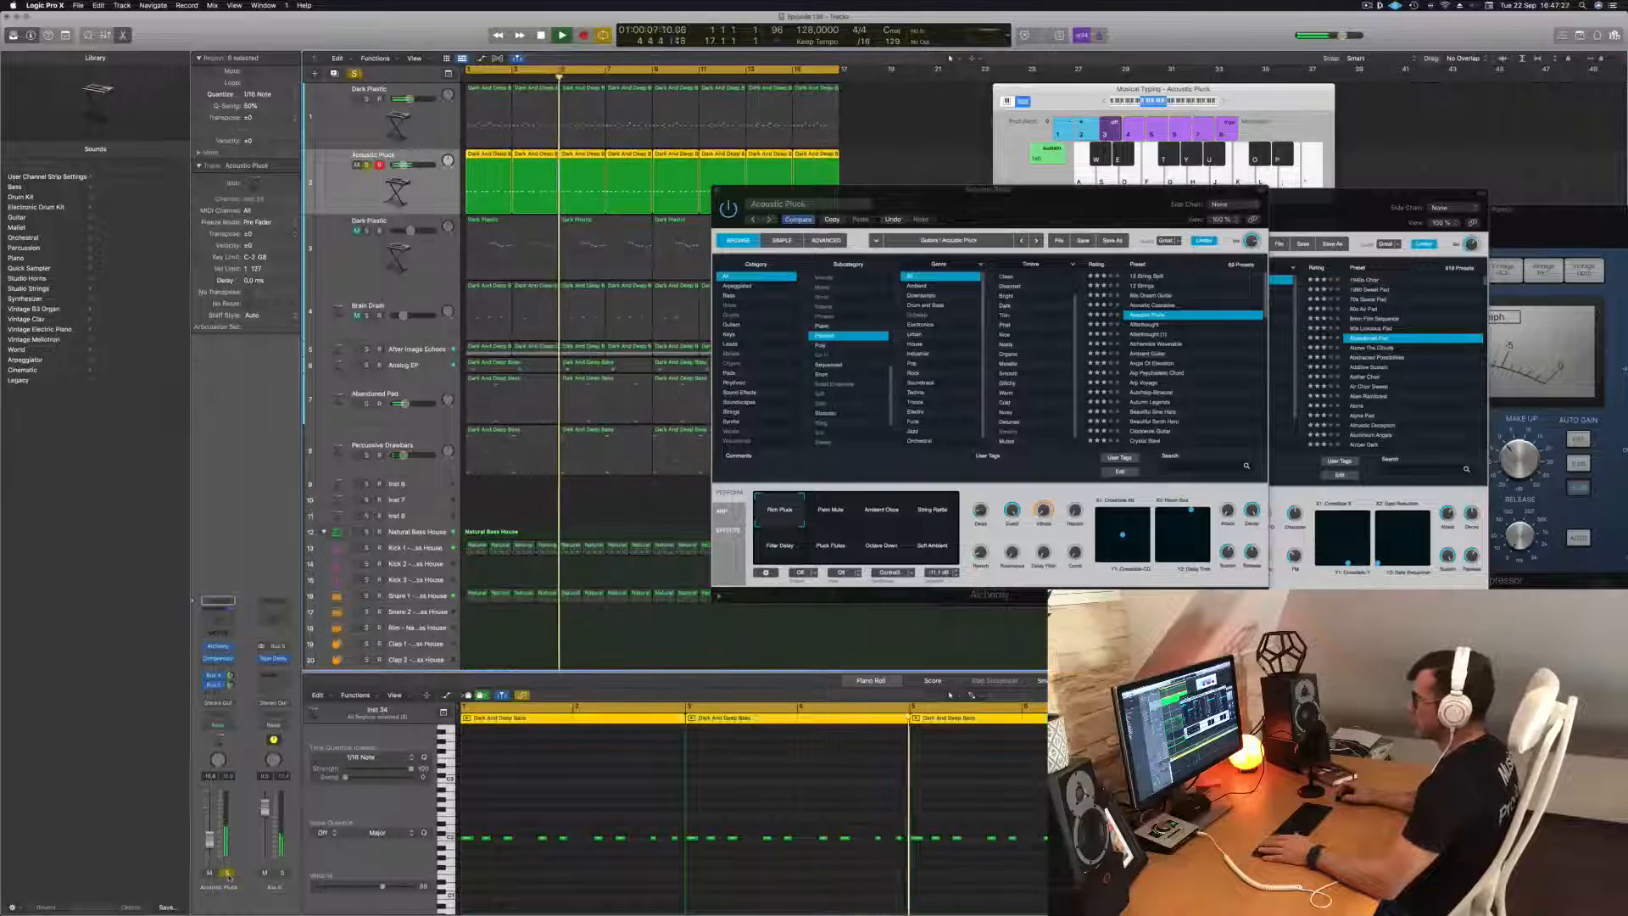
click(227, 875)
Audition the Palm Mute and Ambient Glow variations of Acoustic Pluck, adjusting the track's volume.
click(835, 519)
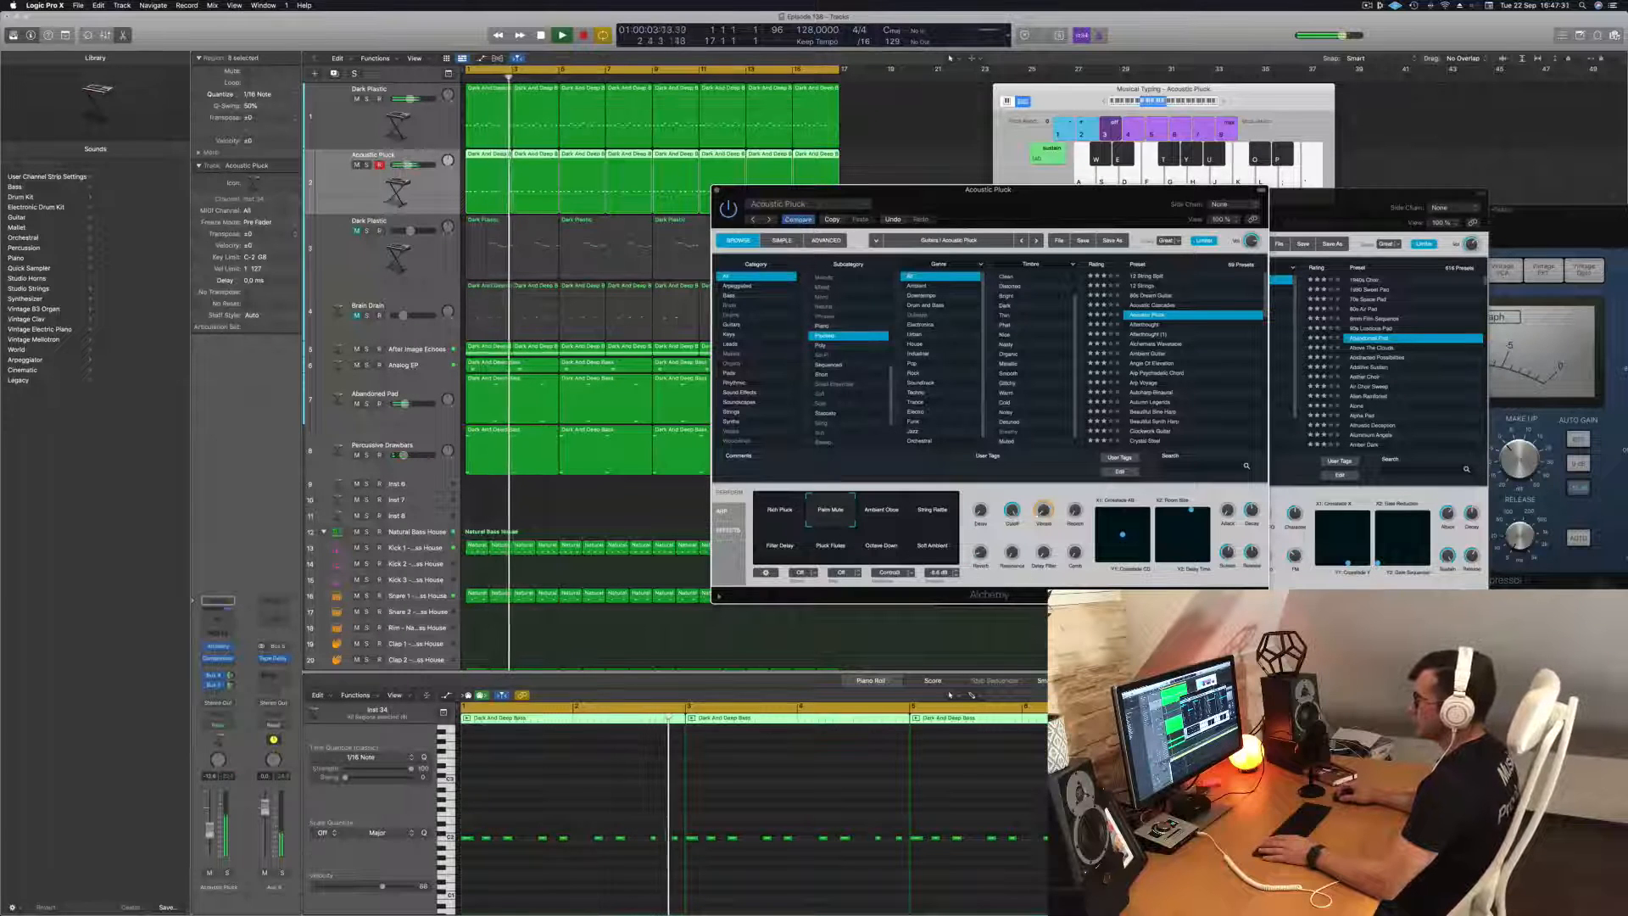
drag(210, 832, 210, 827)
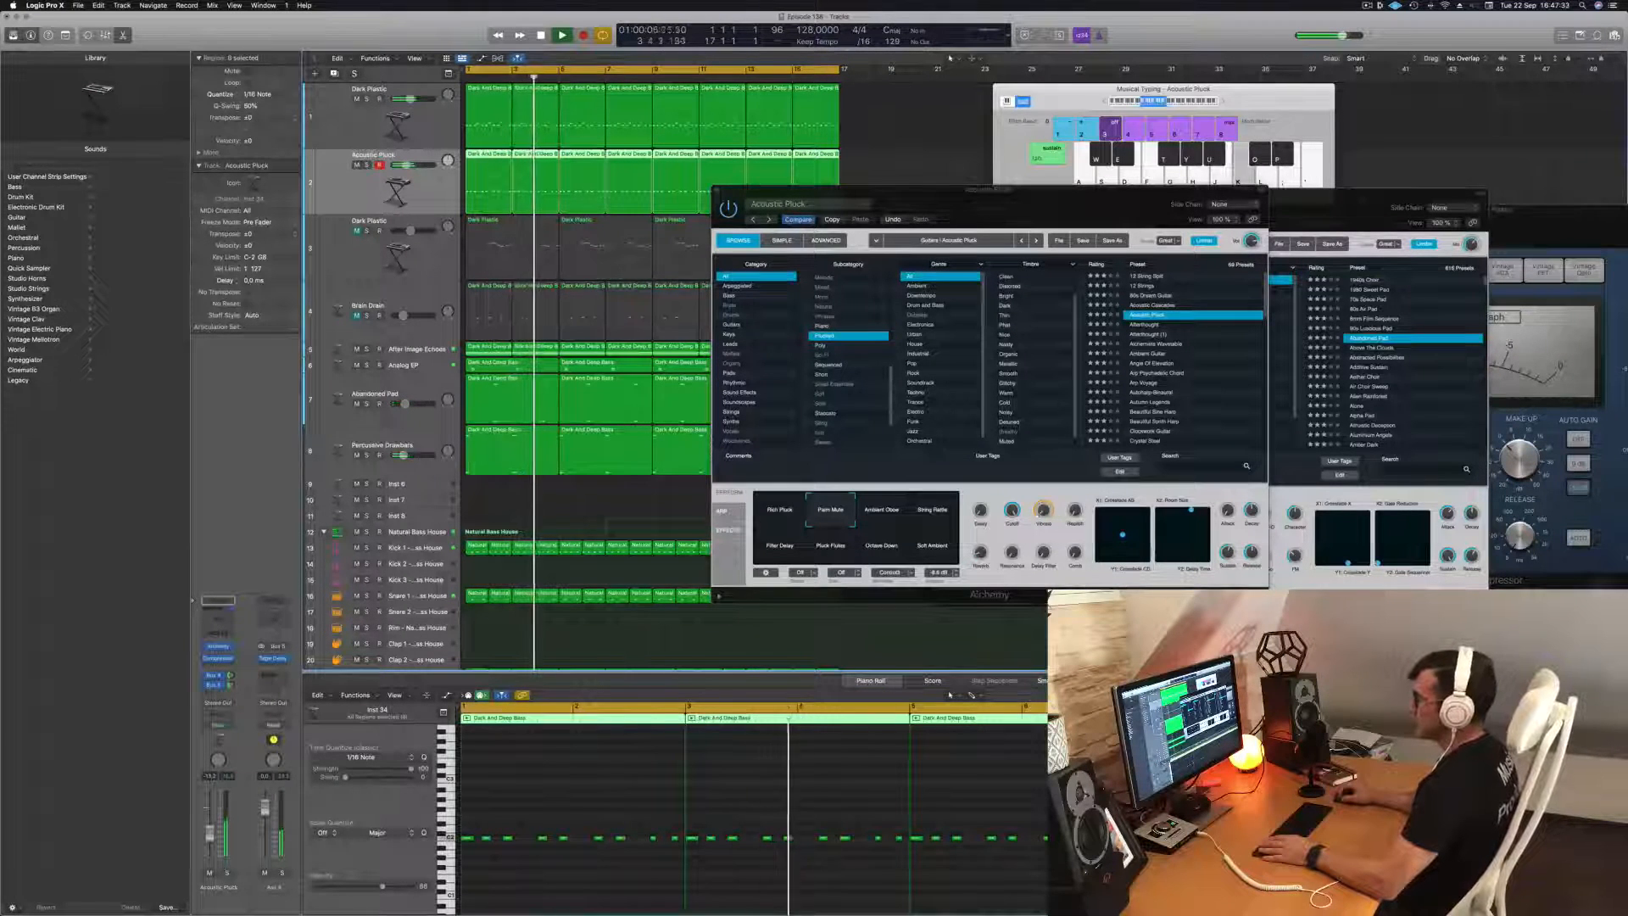
click(883, 511)
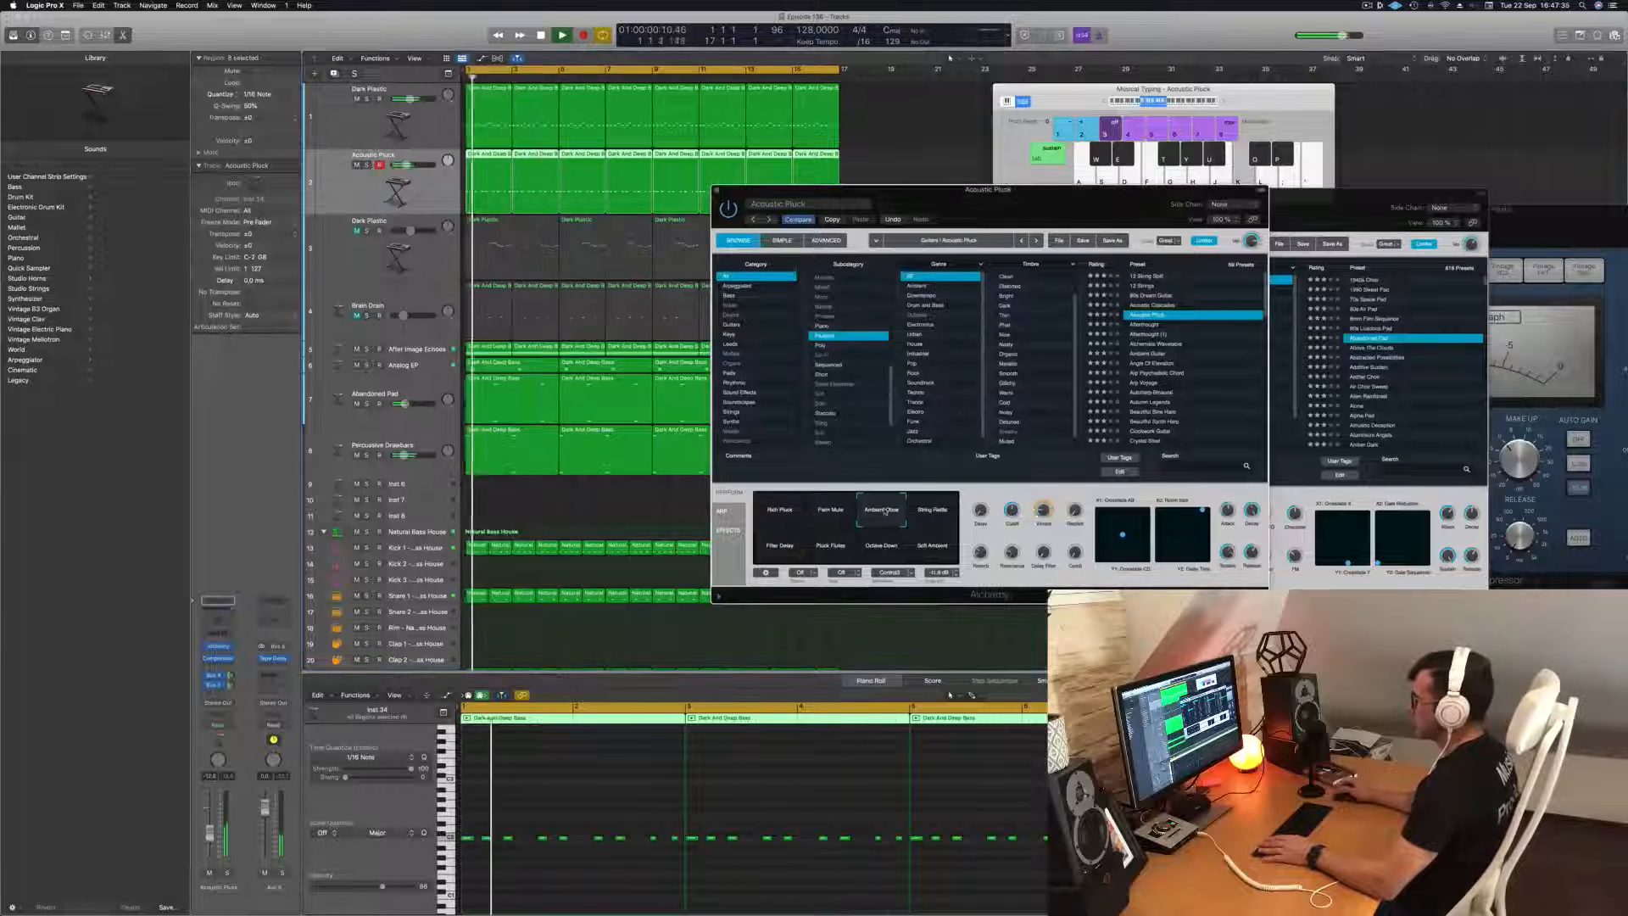
Audition the String Rattle, Filter Delay, Pluck Pulse, Octave Down, Soft Ambient, Rich Pluck and Palm Mute variations of Acoustic Pluck in the mix.
click(929, 513)
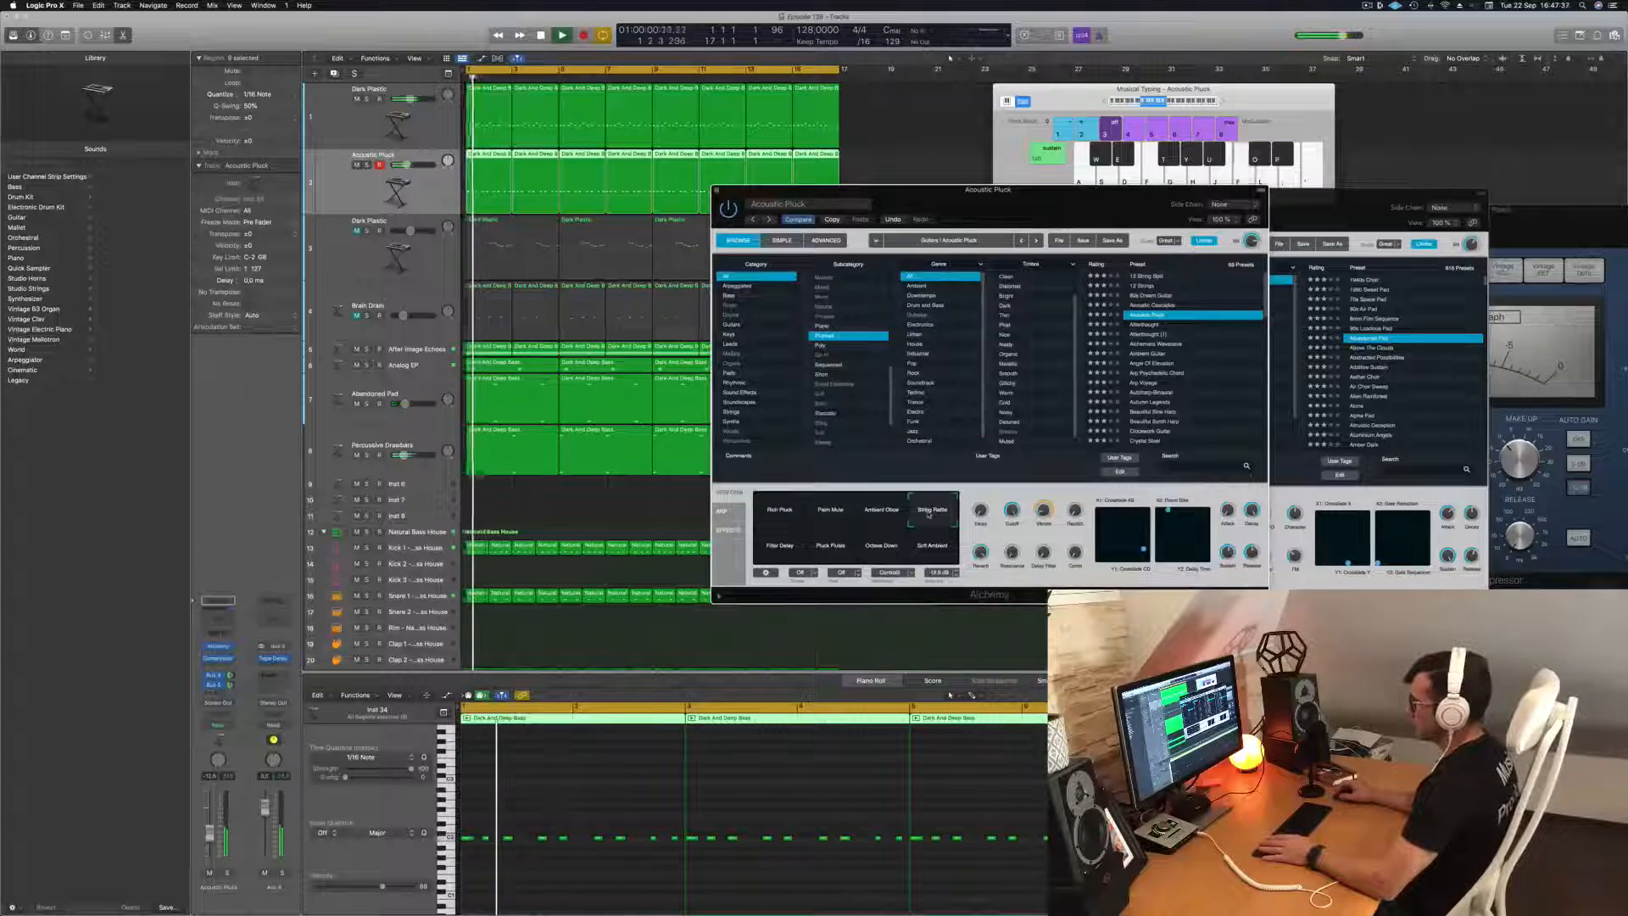
click(780, 549)
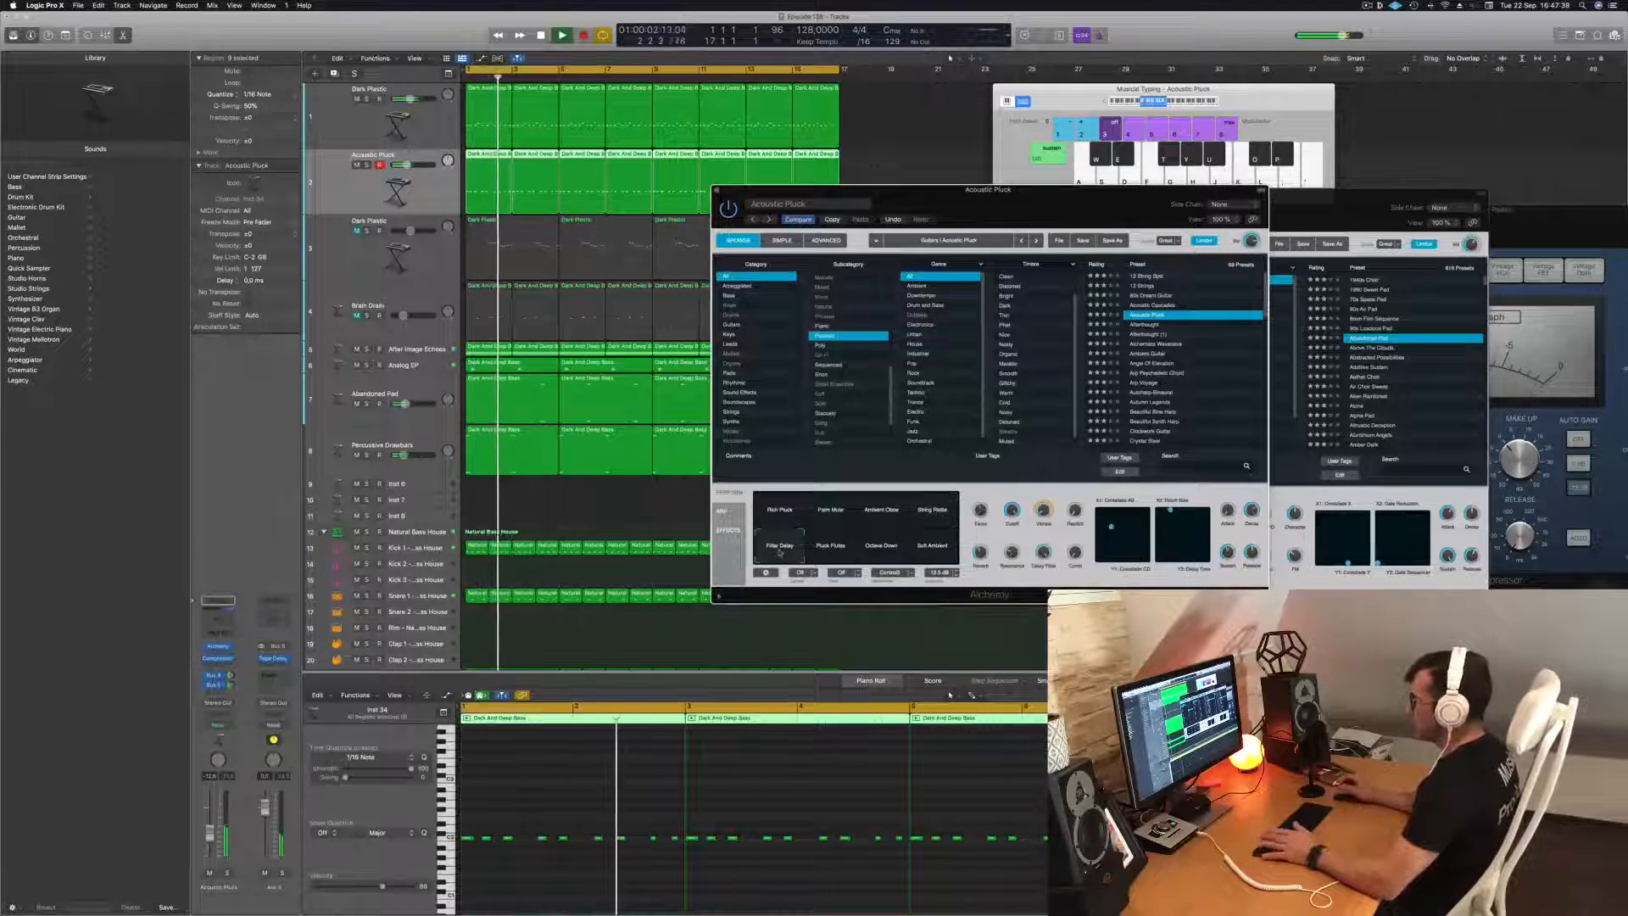
click(830, 551)
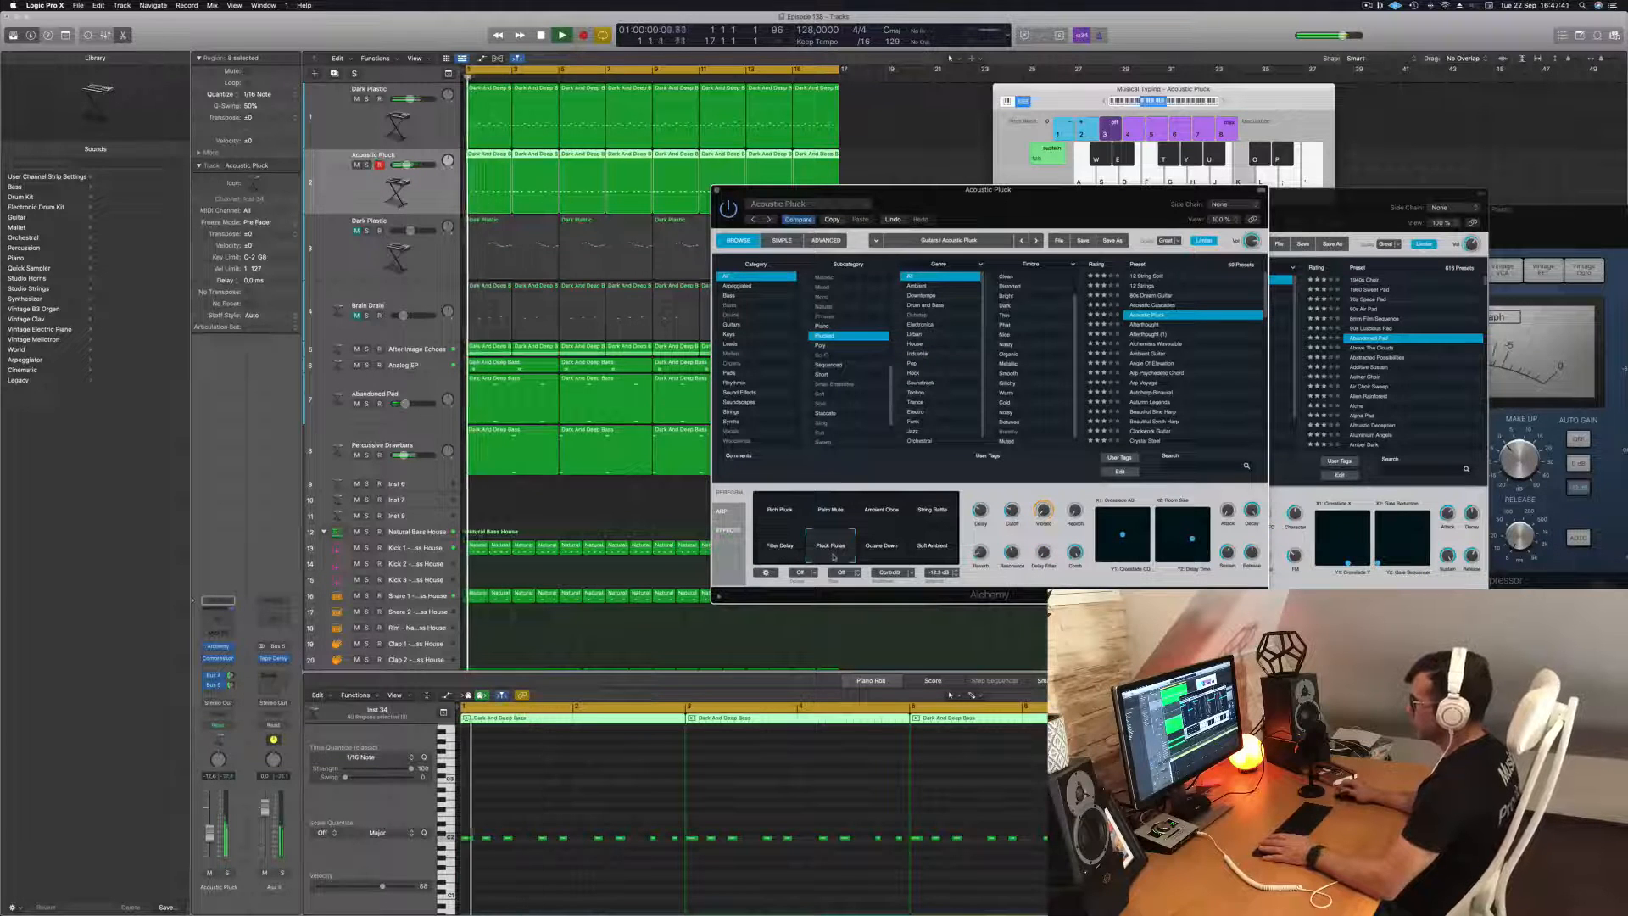
click(886, 553)
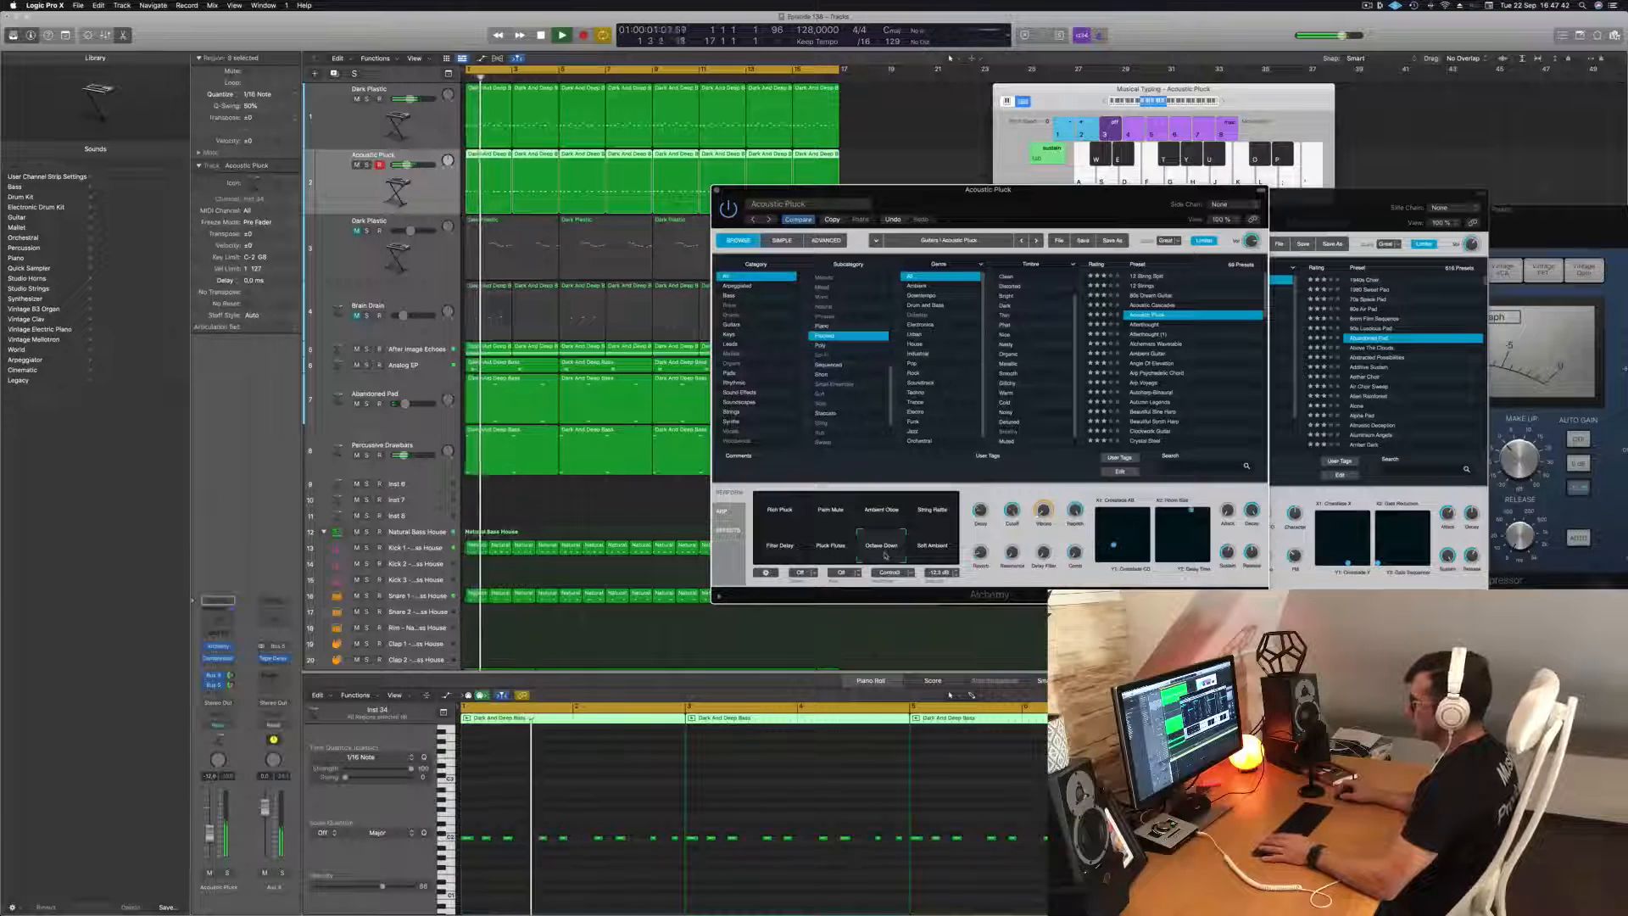
click(932, 550)
click(778, 513)
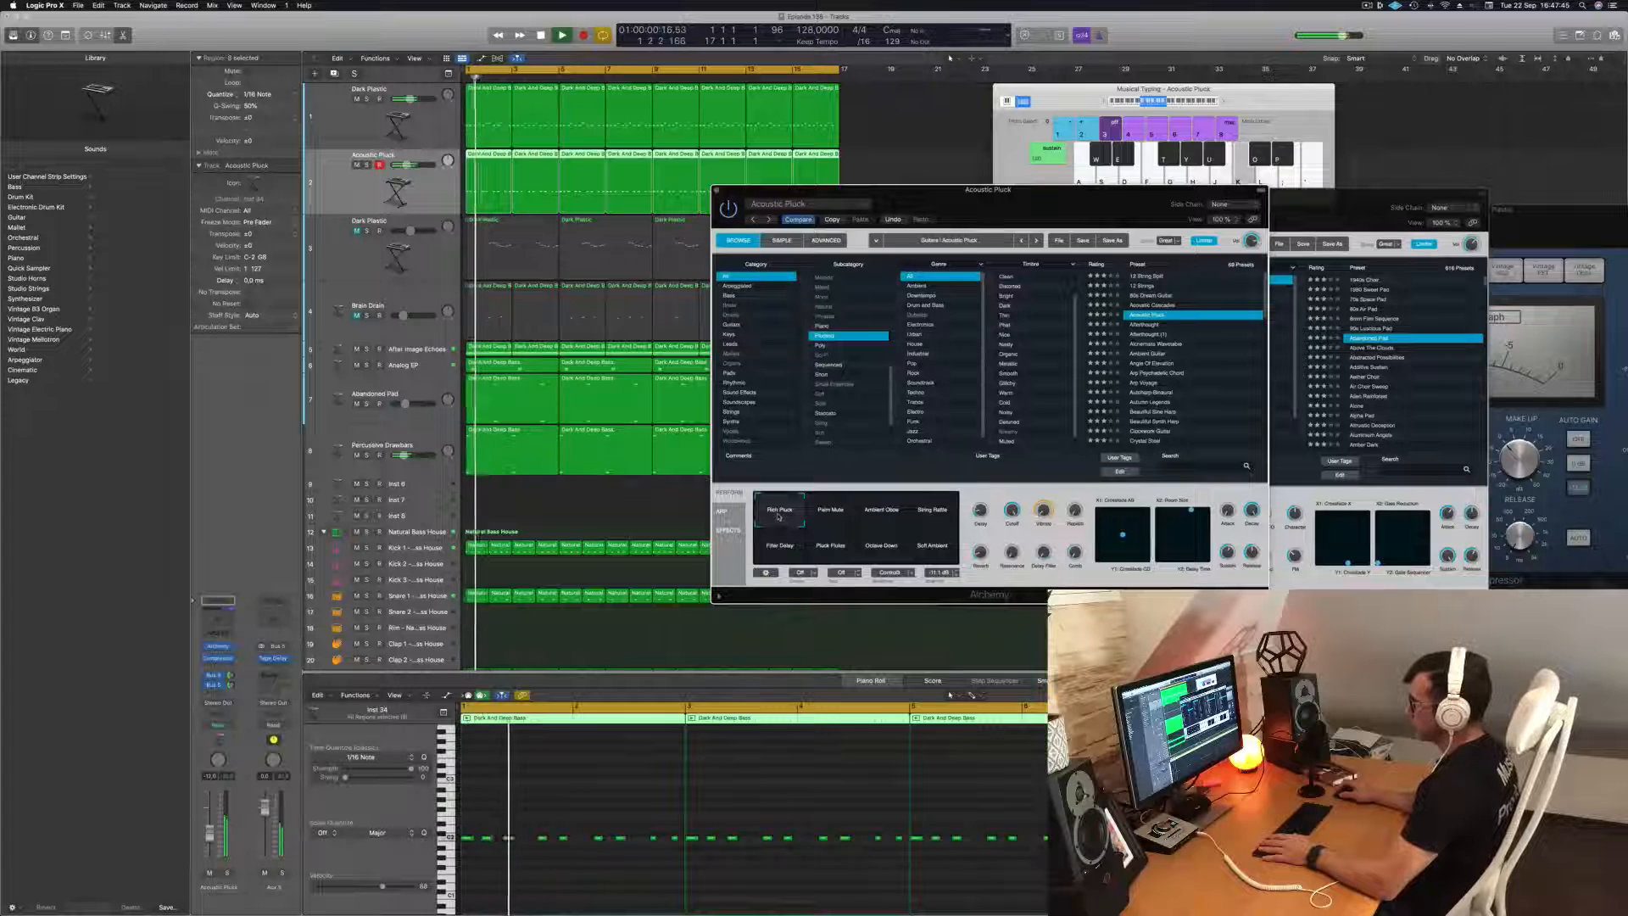
click(829, 512)
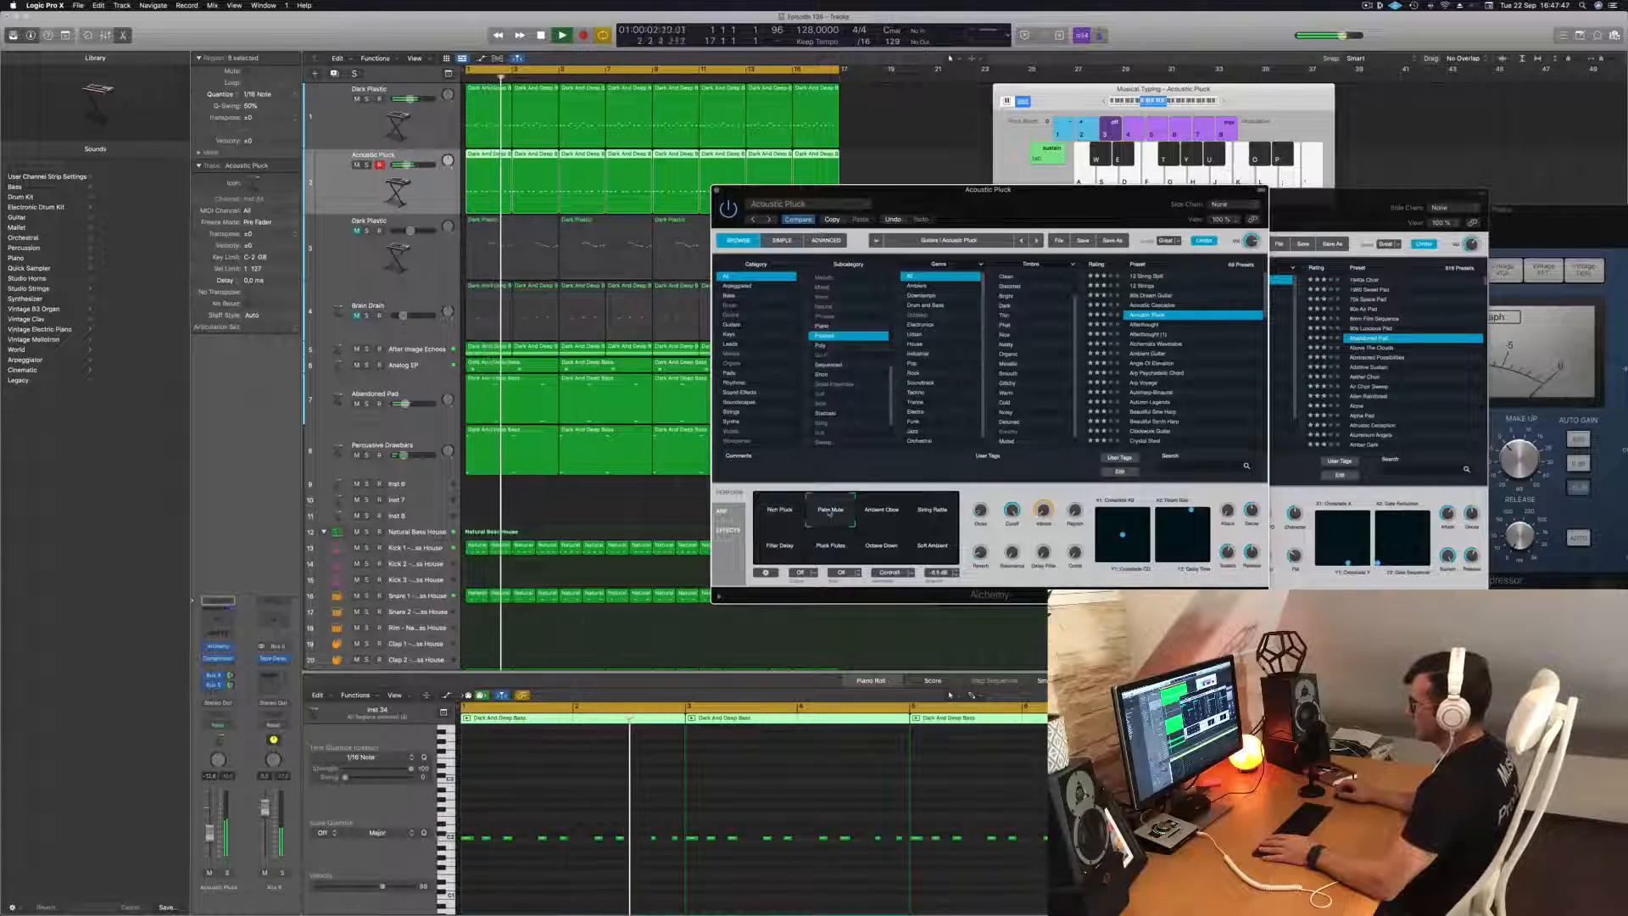
click(779, 513)
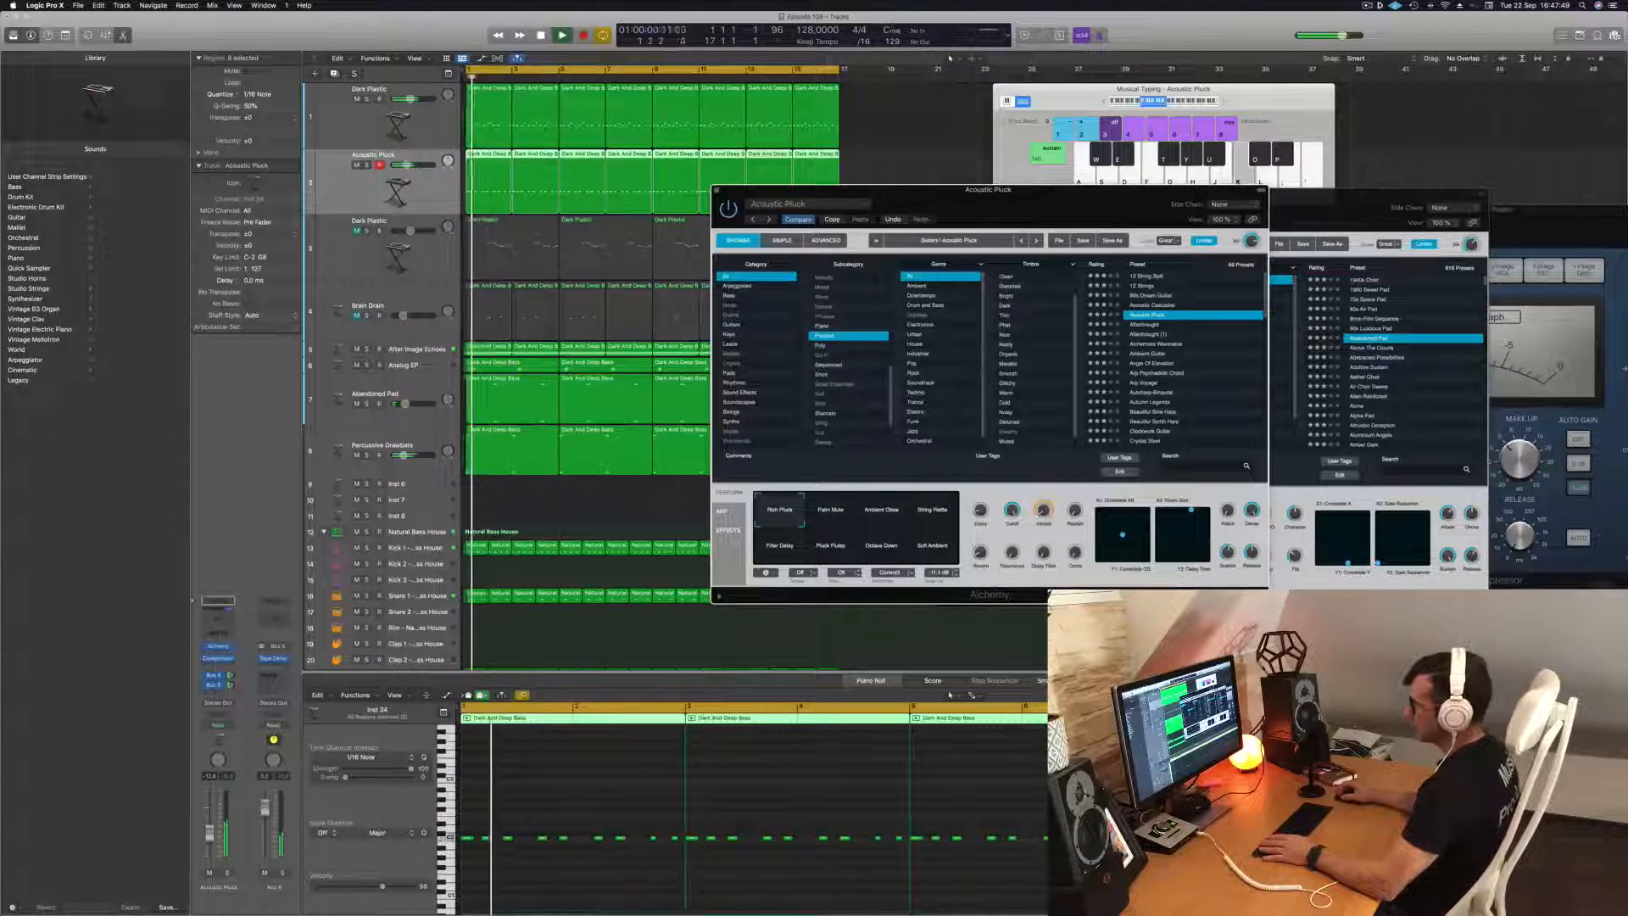
Solo the Acoustic Pluck track, compare the Ambient Glow, Rich Pluck and String Rattle variations, and return to the full mix with String Rattle.
click(228, 873)
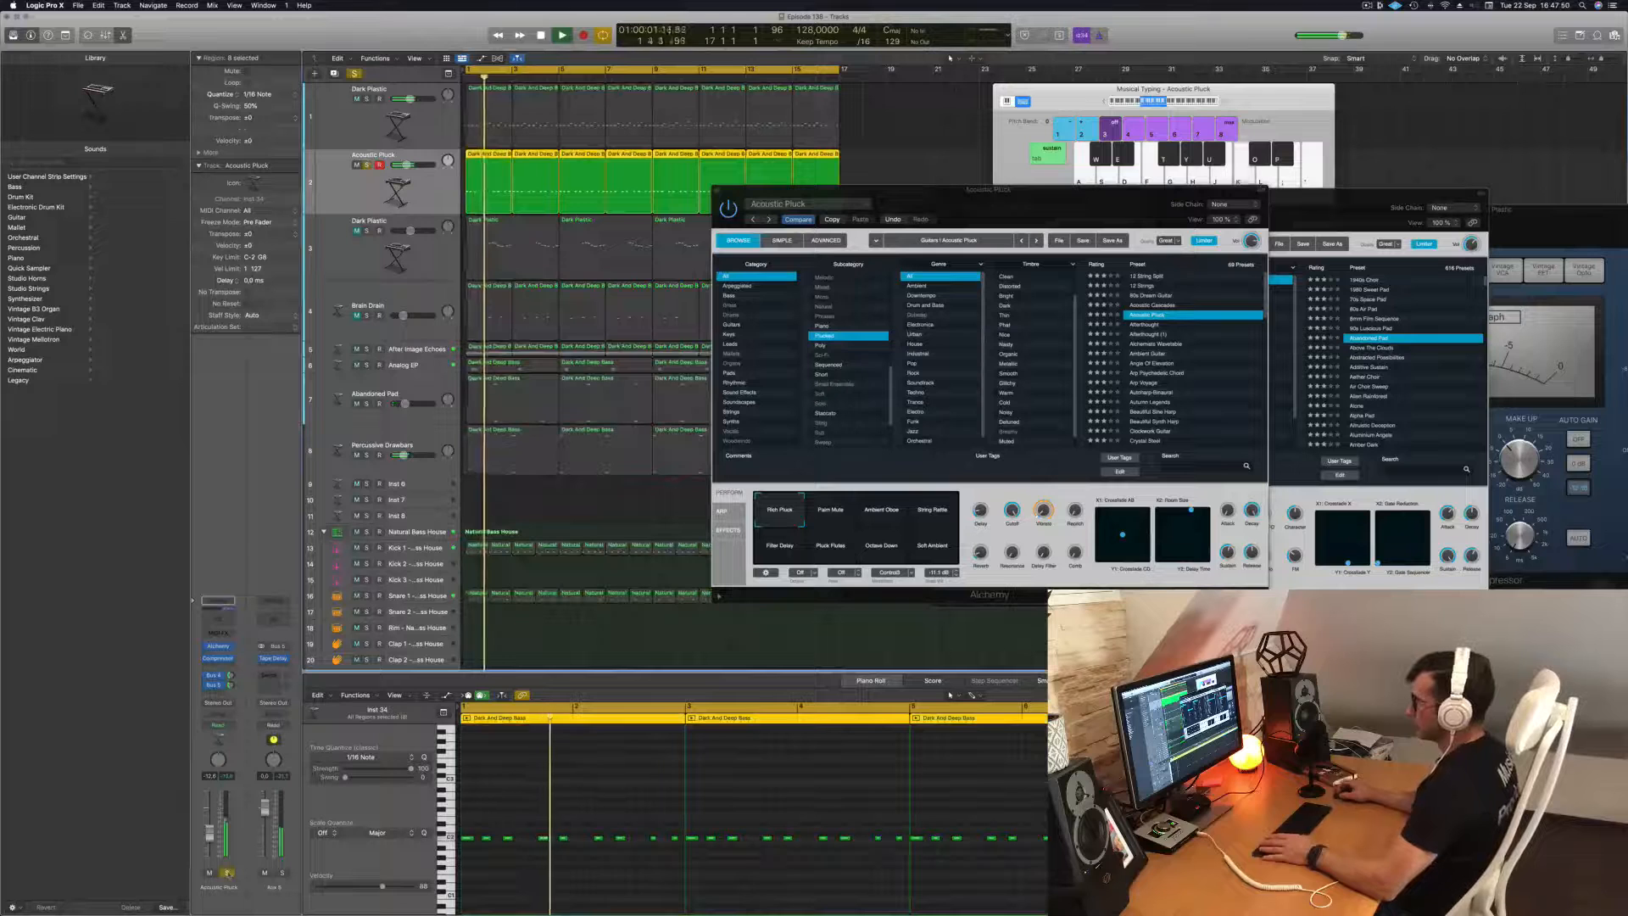
click(891, 519)
click(932, 517)
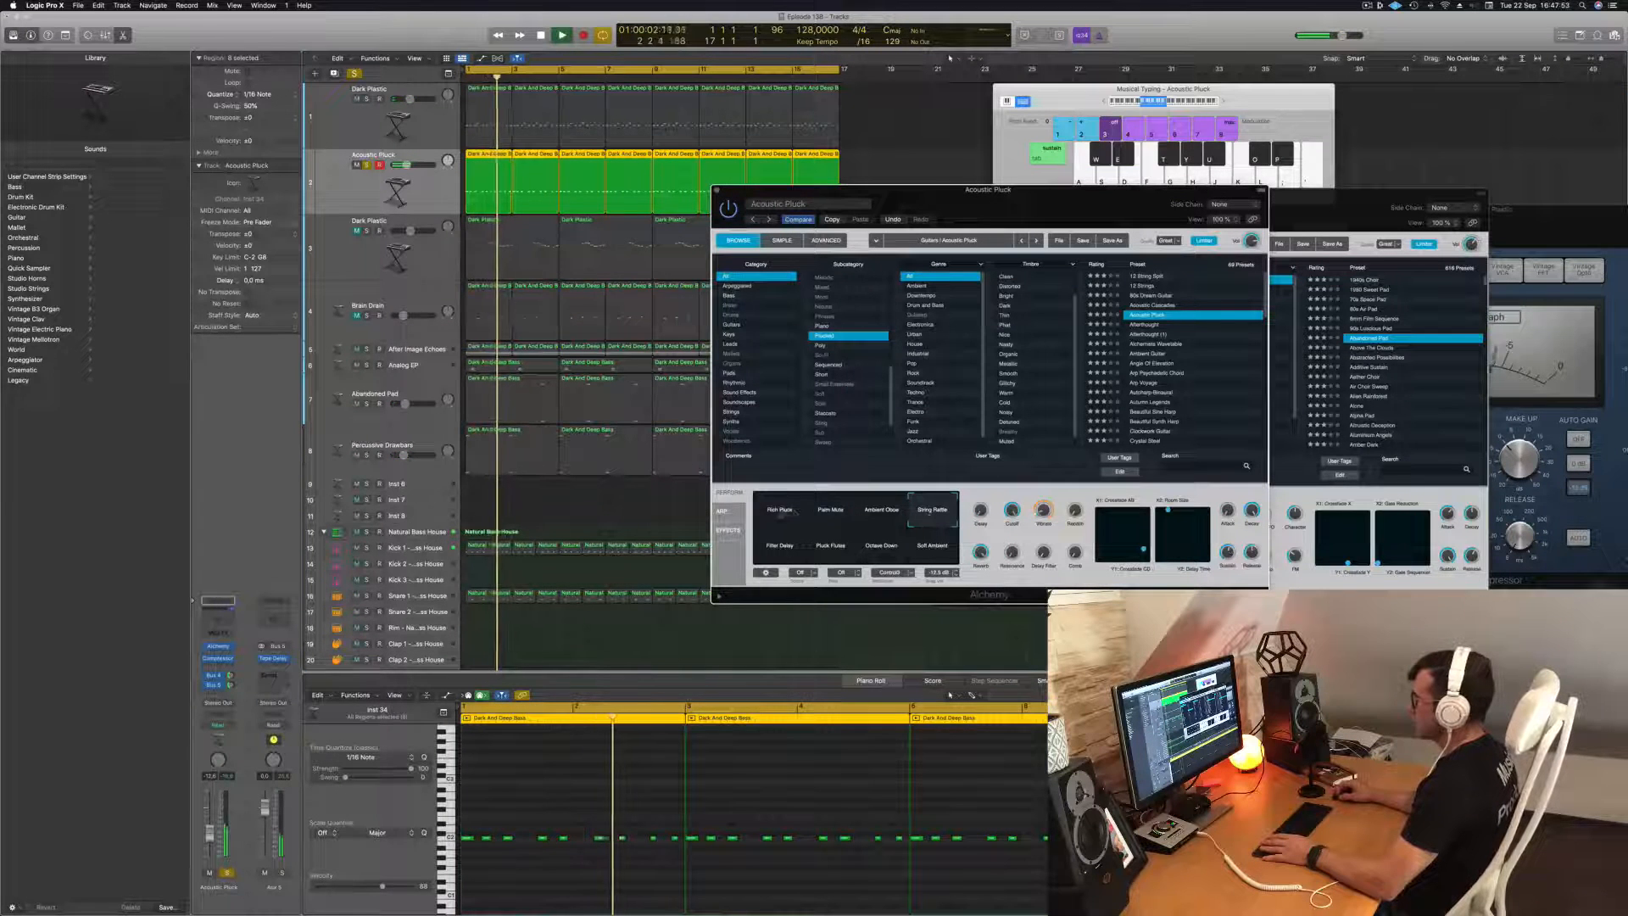
click(777, 513)
click(933, 515)
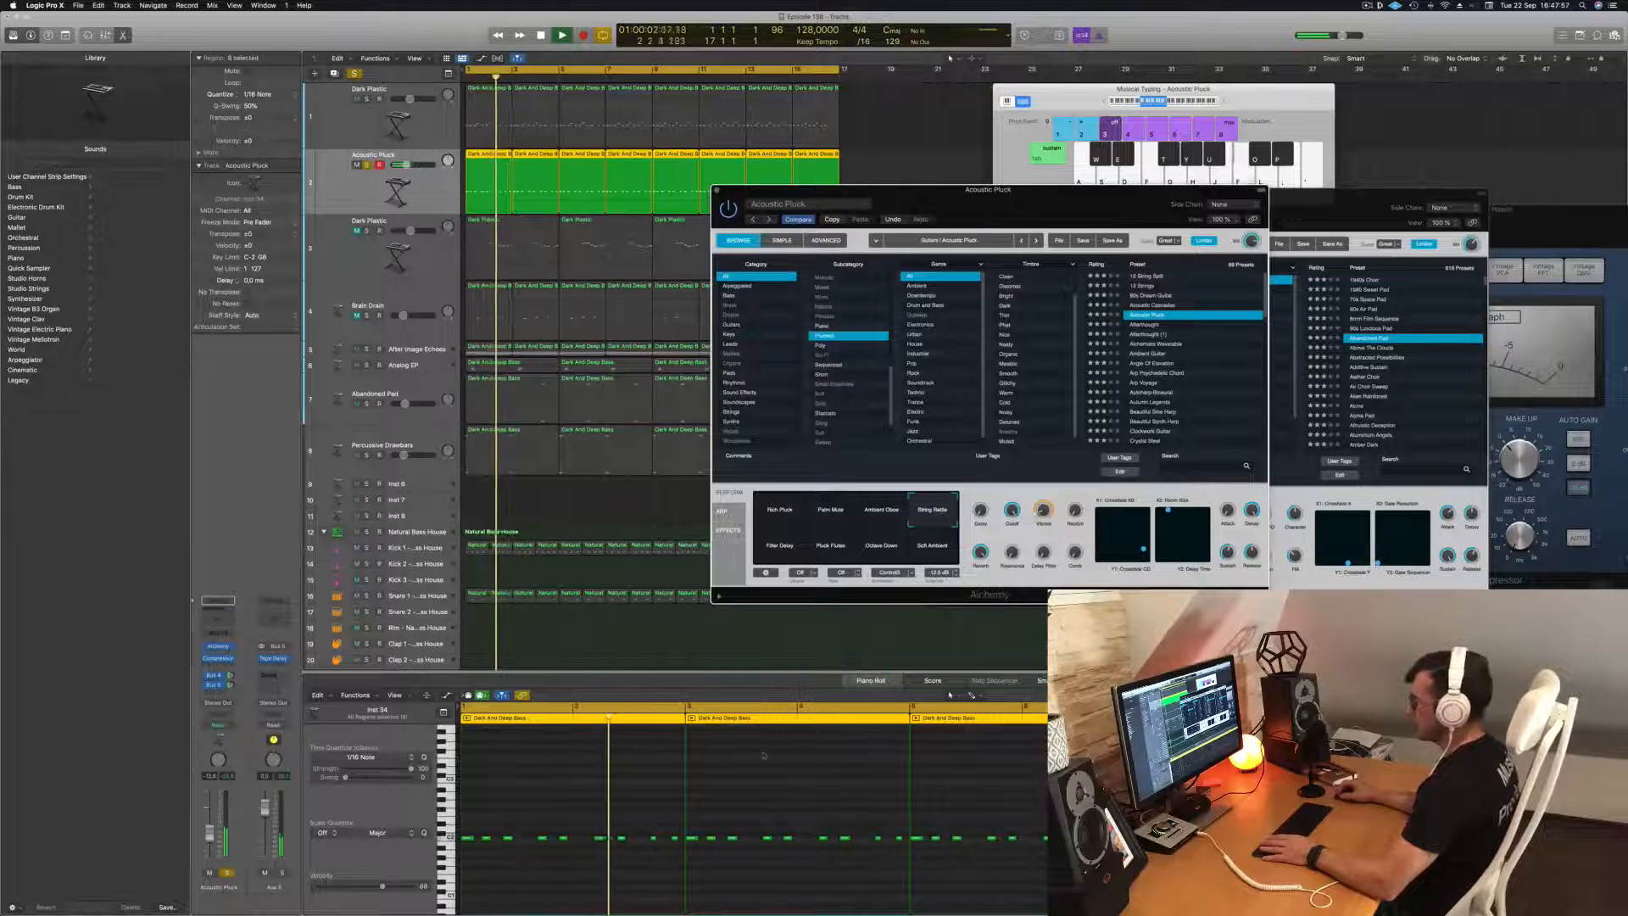
click(368, 164)
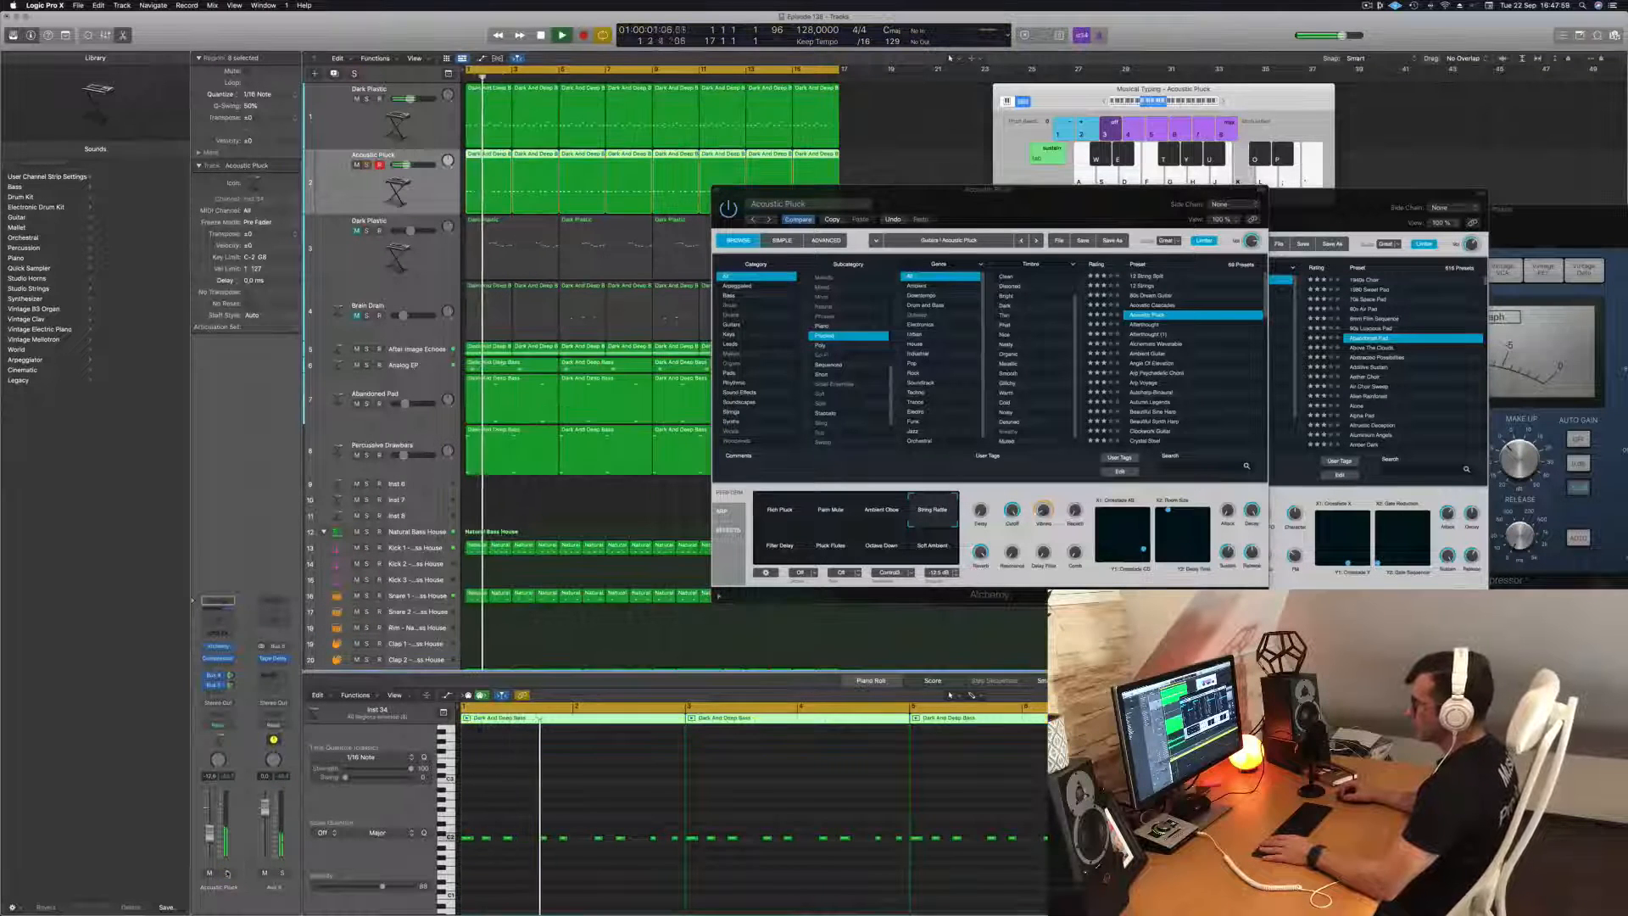
Transpose all notes of the Acoustic Pluck track up one octave and replay from the start.
click(528, 802)
key(Return)
key(super+a)
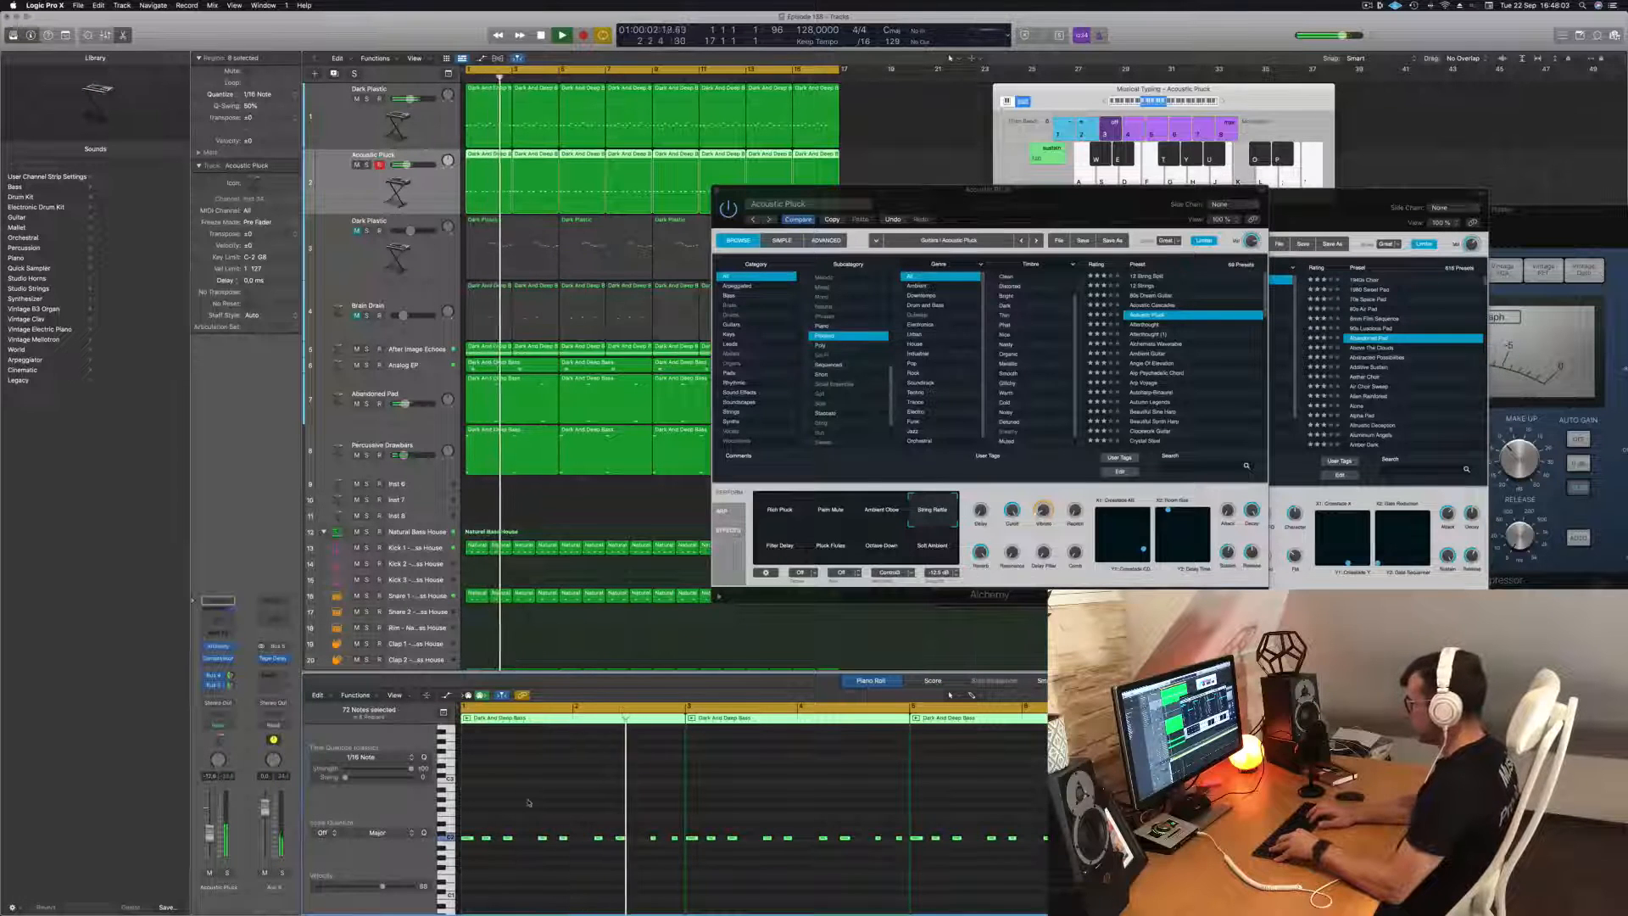
key(shift+alt+Up)
key(Return)
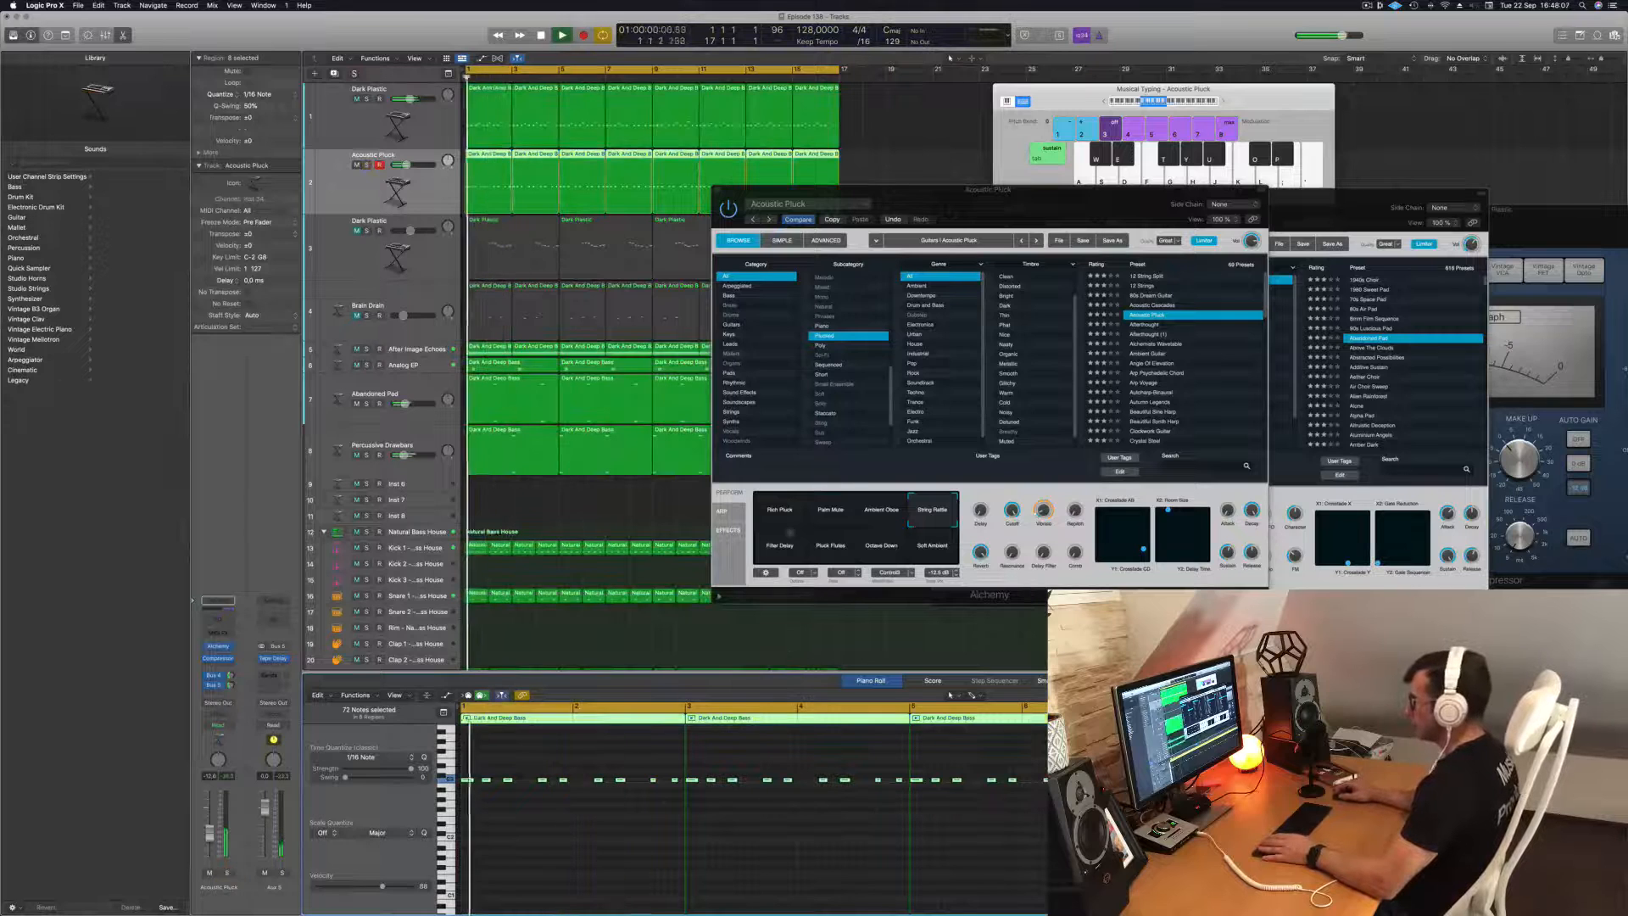
Switch Acoustic Pluck to the Palm Mute variation and check it soloed and in the mix.
click(769, 506)
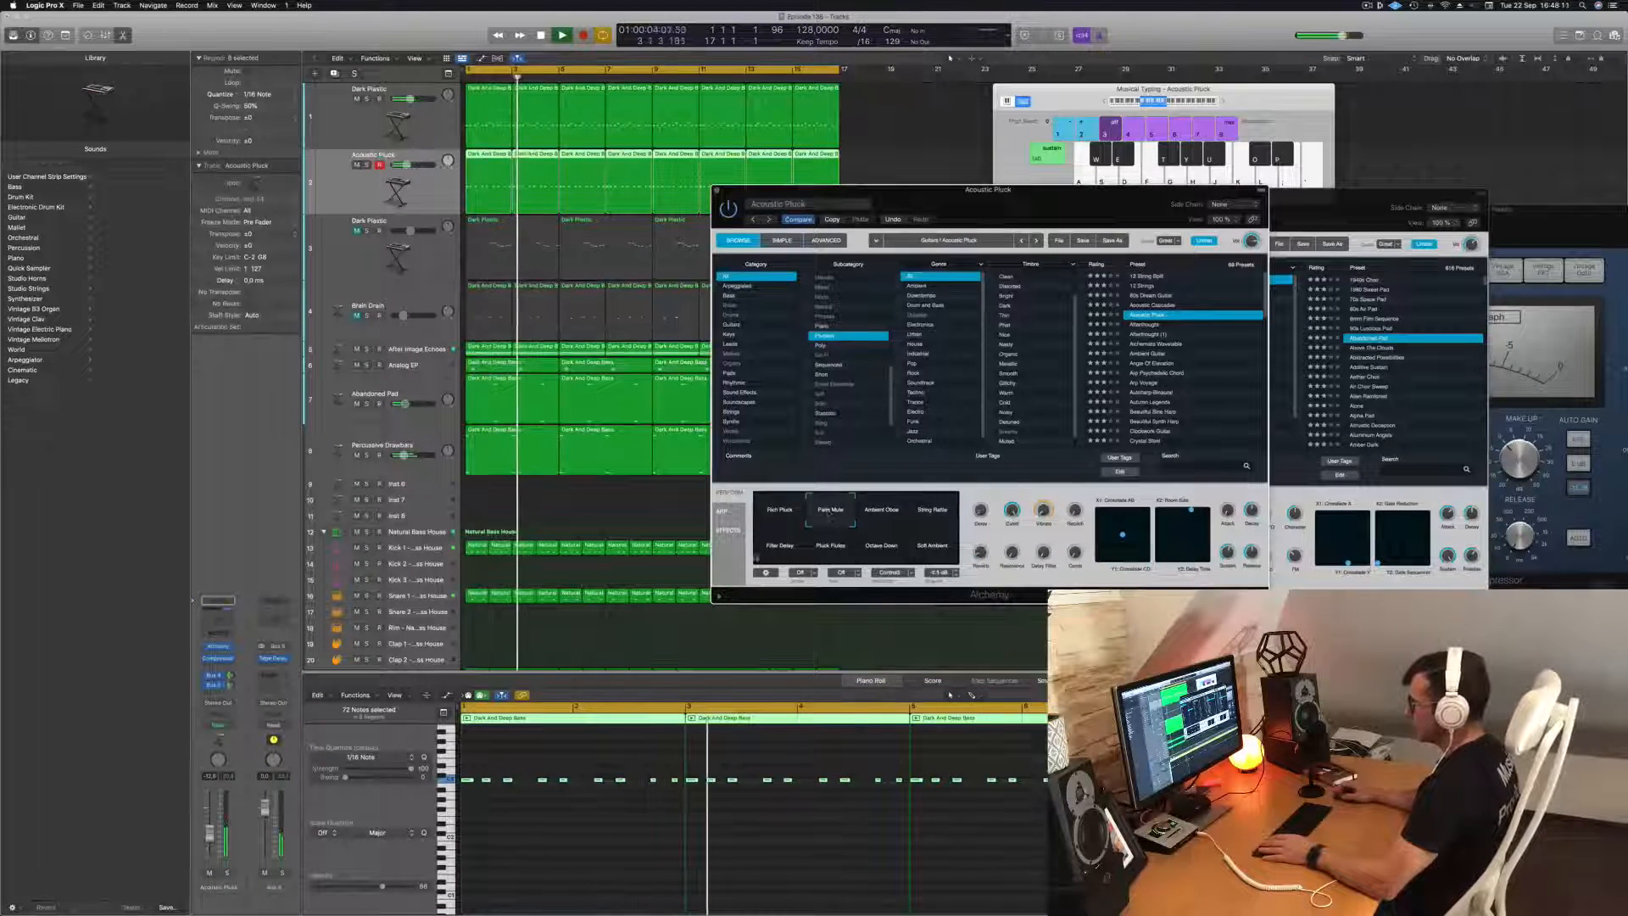
click(227, 873)
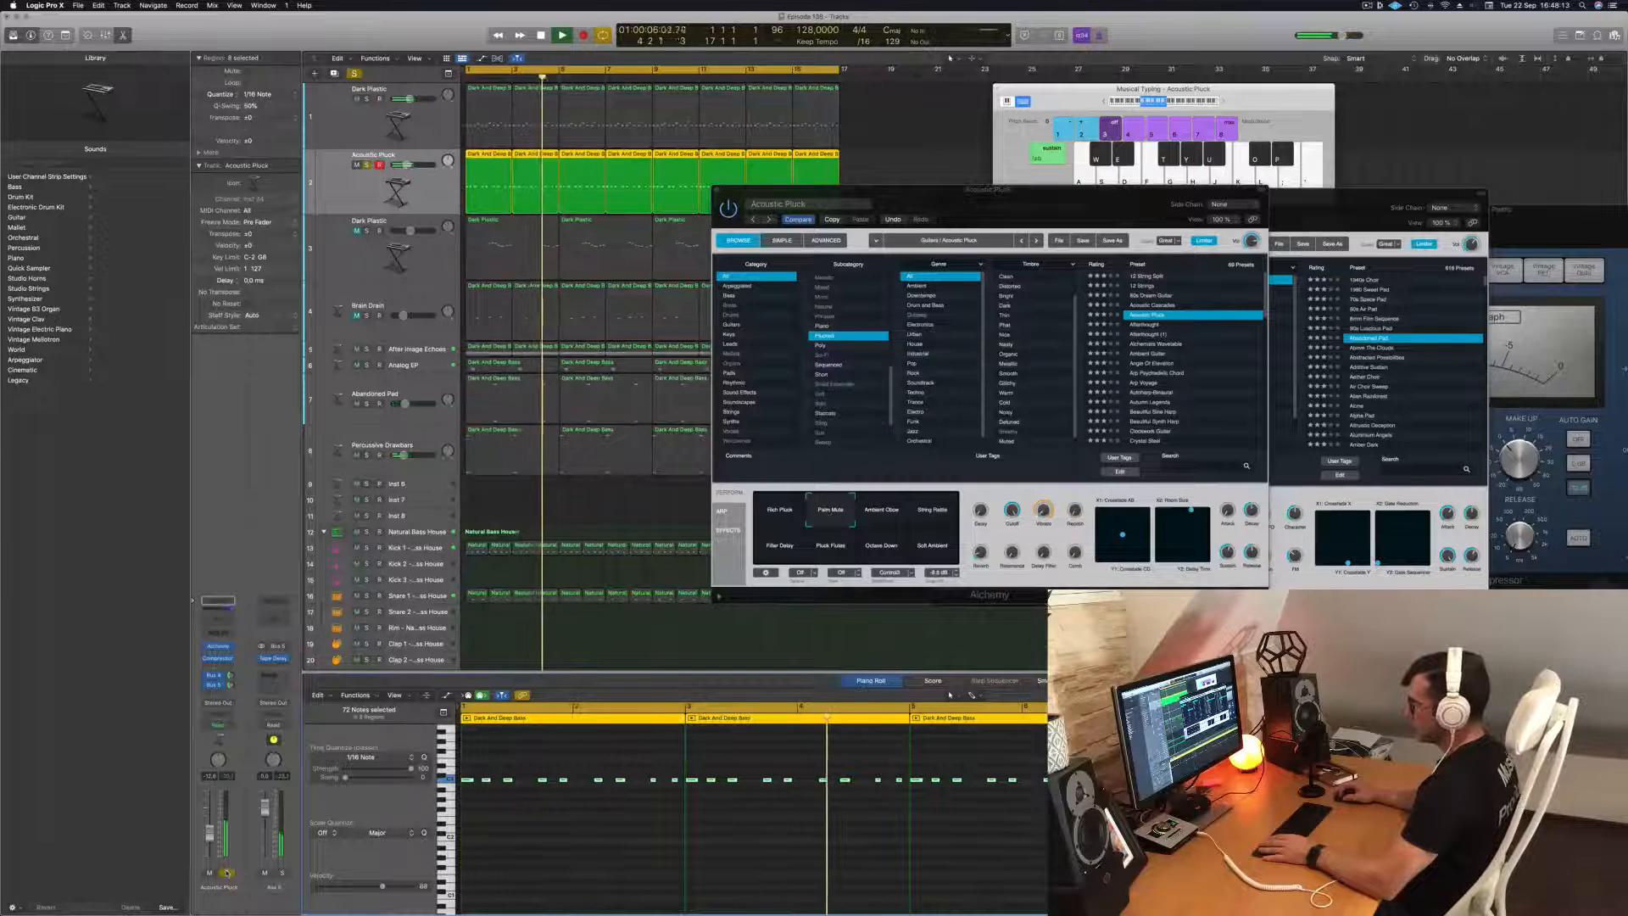
click(227, 873)
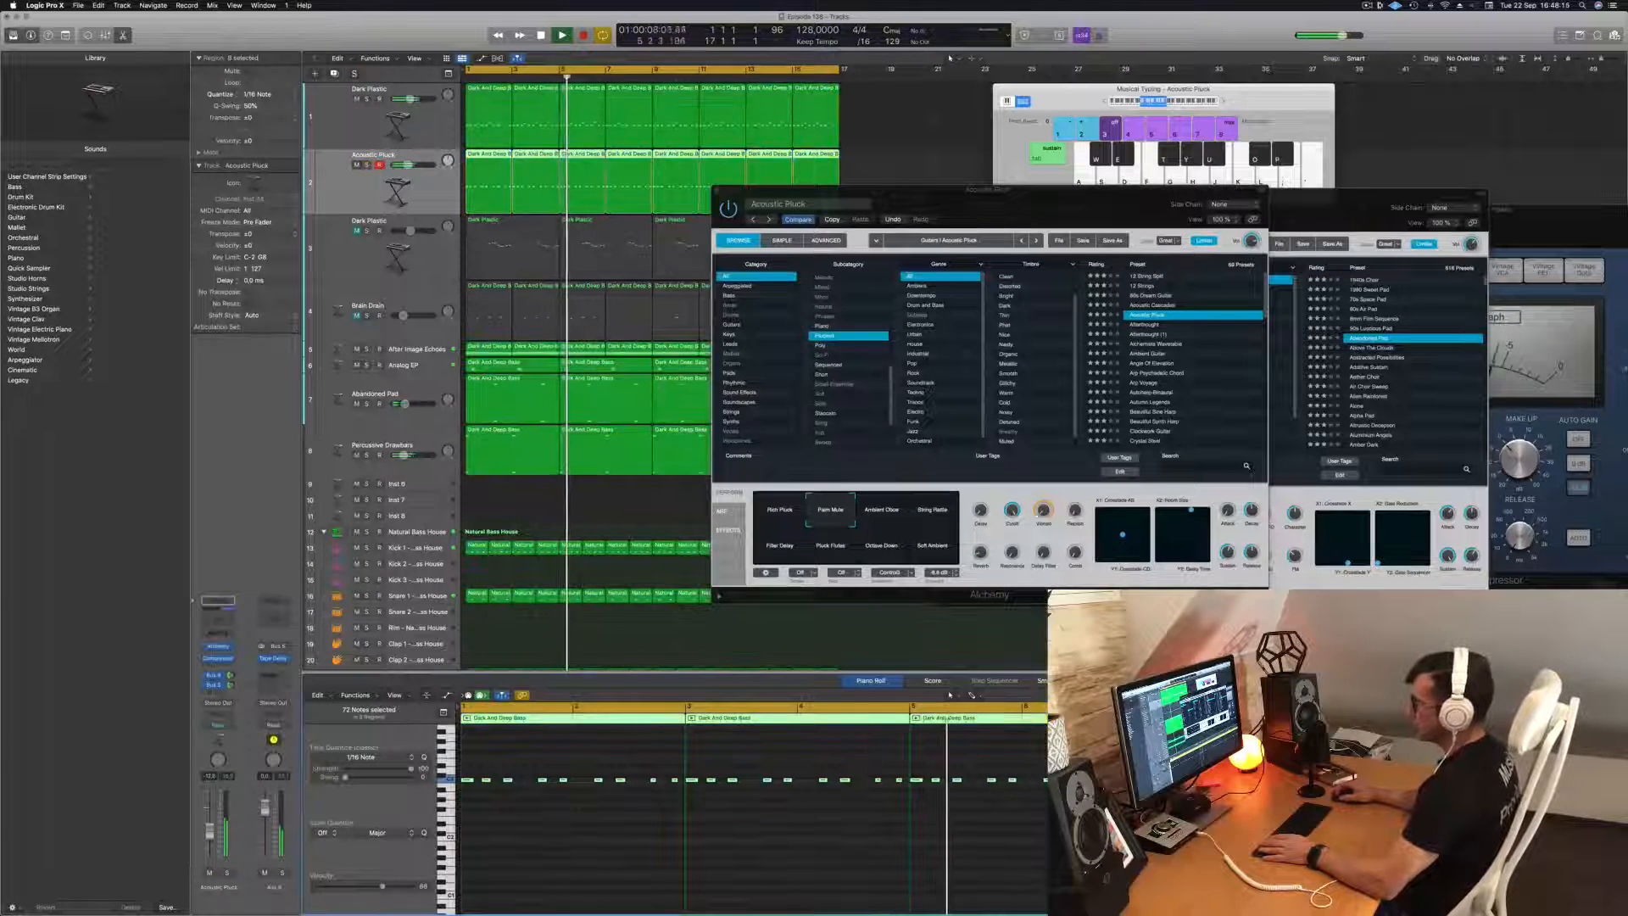
Add a Channel EQ to Acoustic Pluck with a low cut at 181 Hz and raise the track's volume slightly.
click(218, 620)
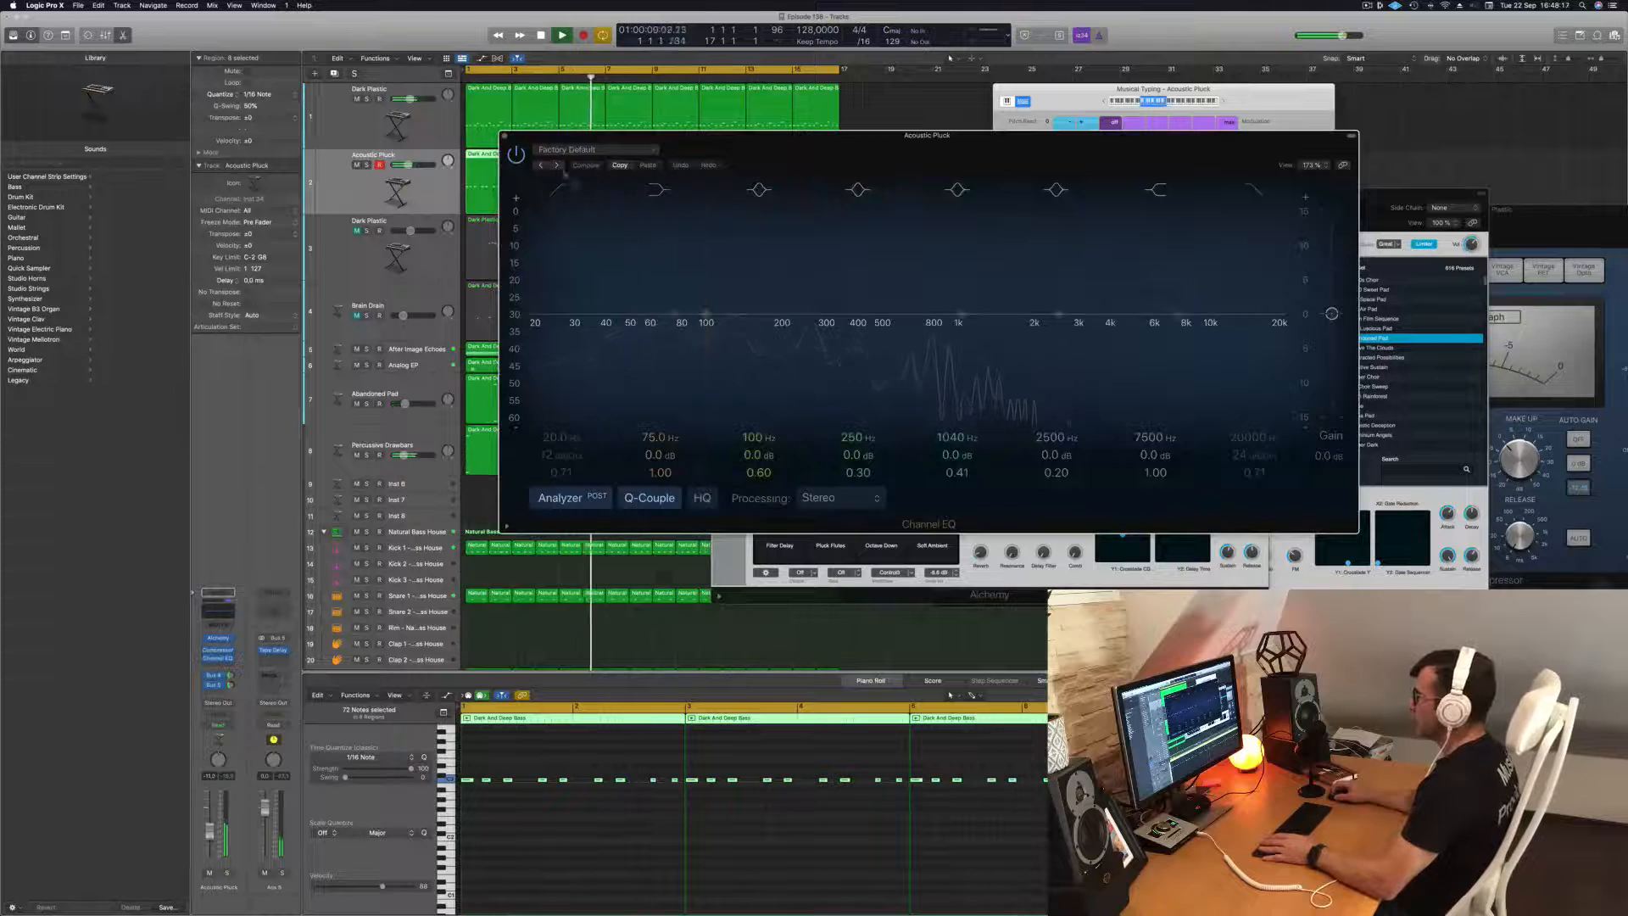
click(559, 190)
drag(567, 283, 813, 274)
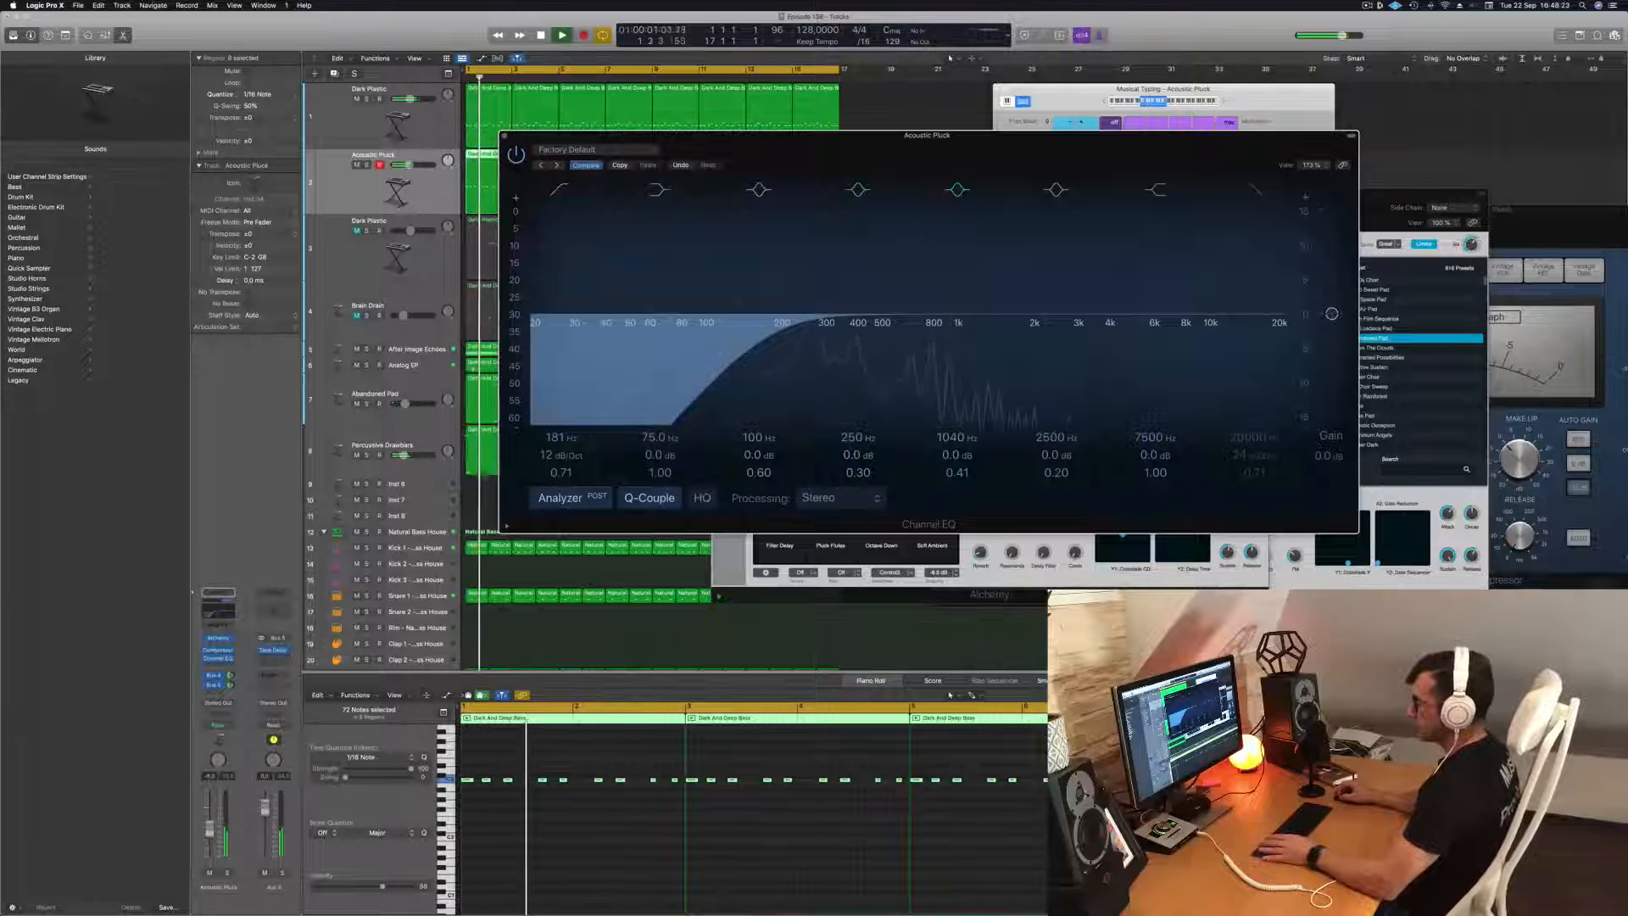
drag(210, 831, 209, 827)
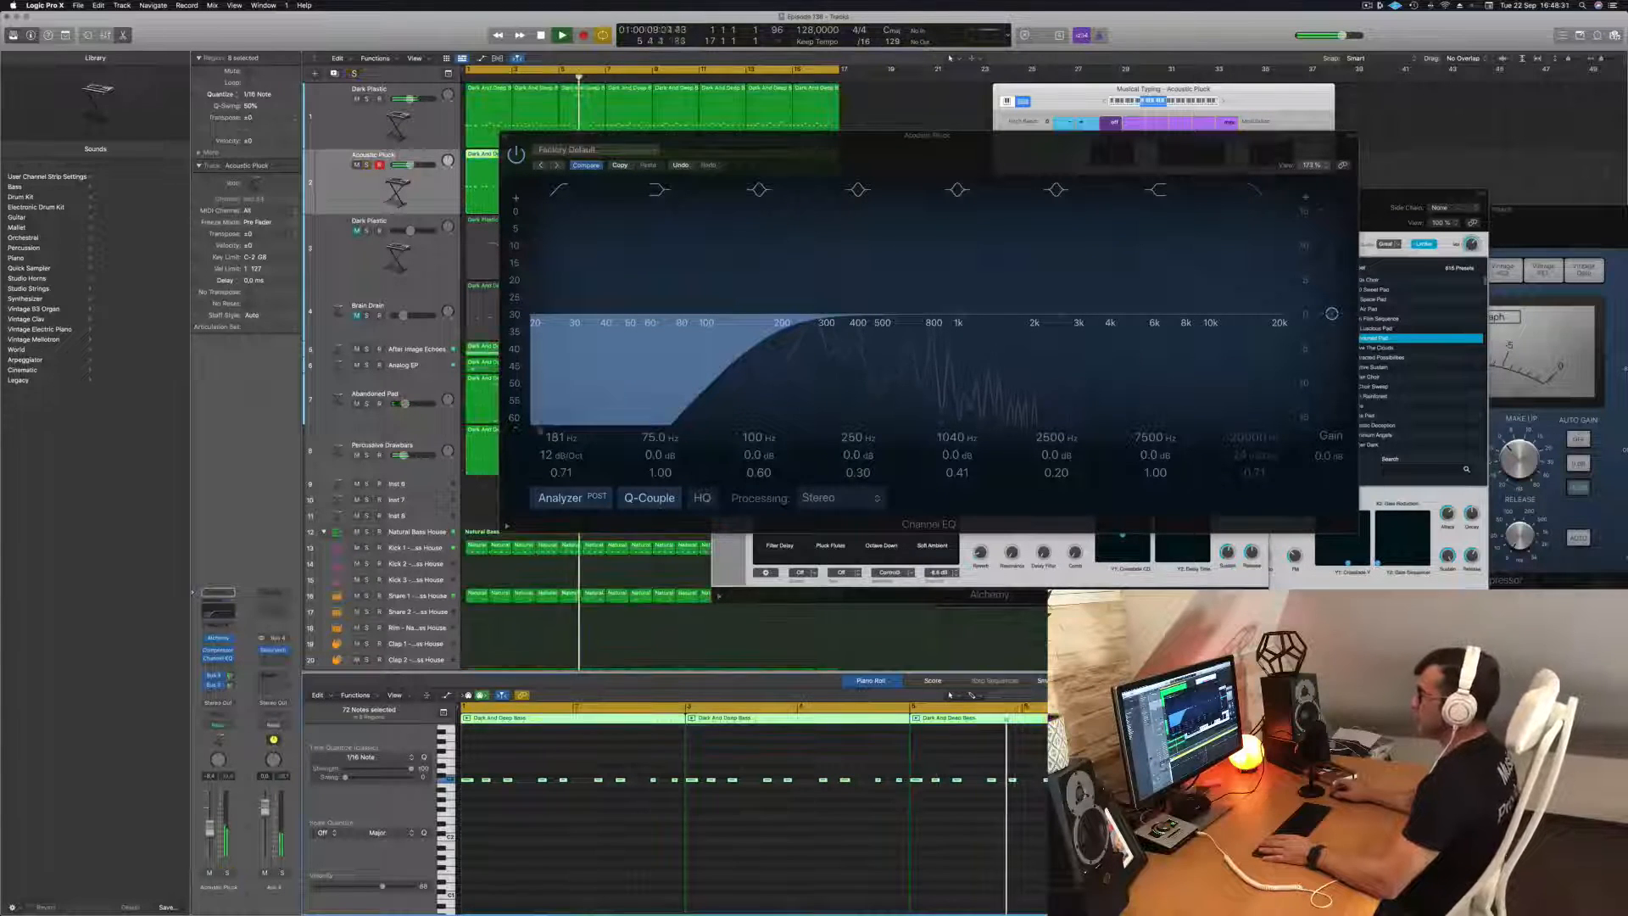
key(super+w)
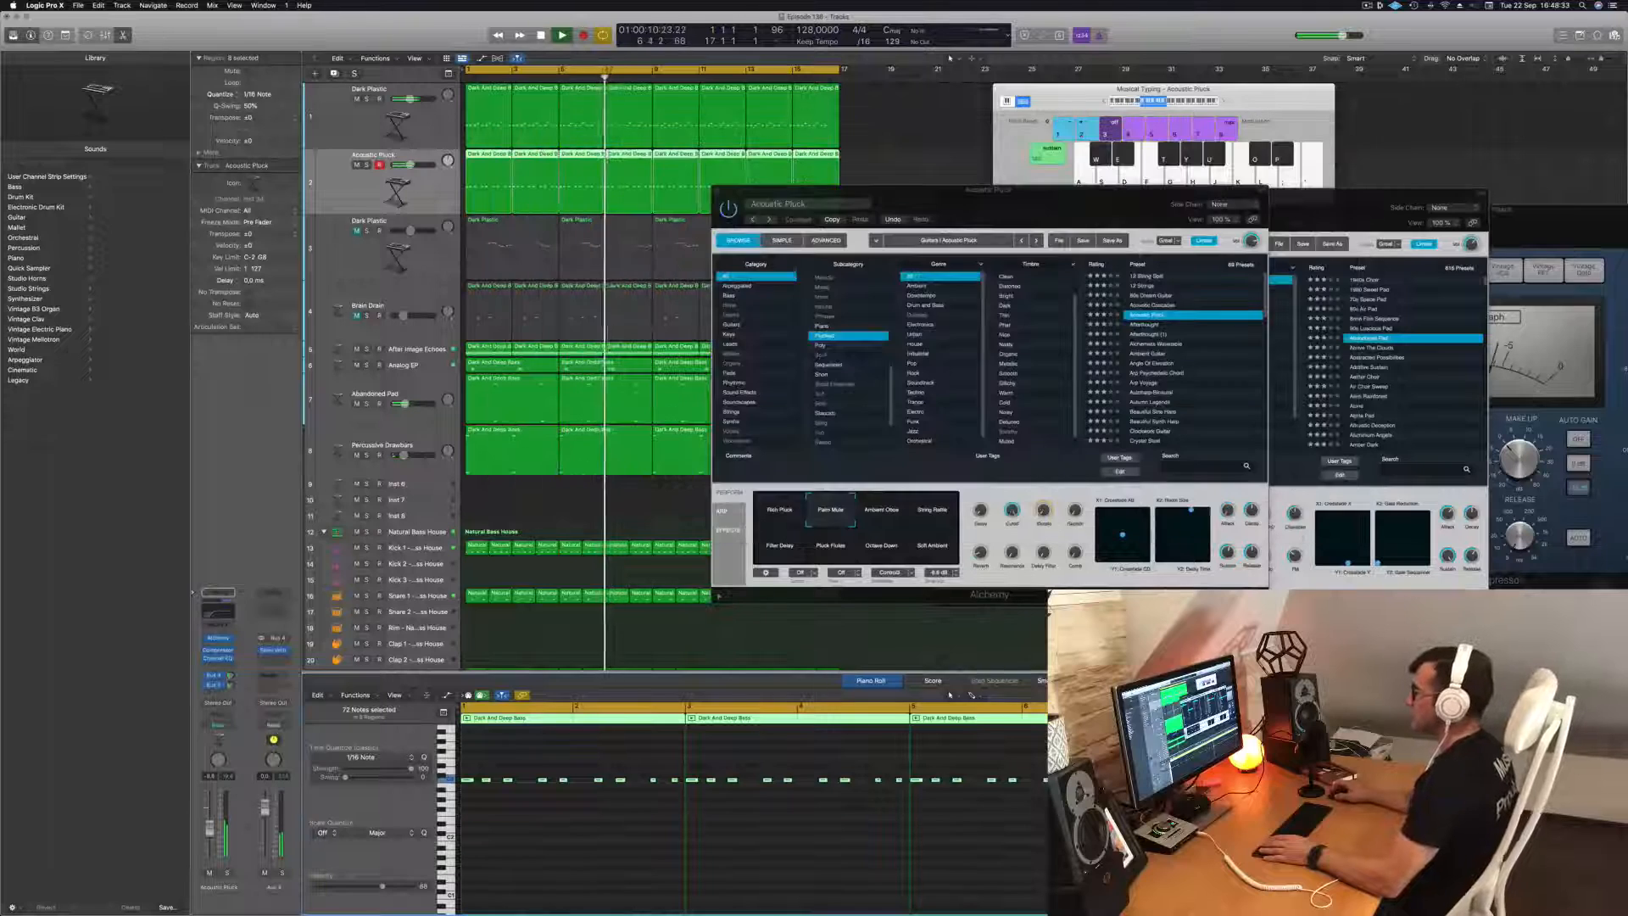
Move the Acoustic Pluck and Abandoned Pad instrument windows off the arrangement, reduce the track heights and replay from the start.
drag(1046, 205, 1432, 211)
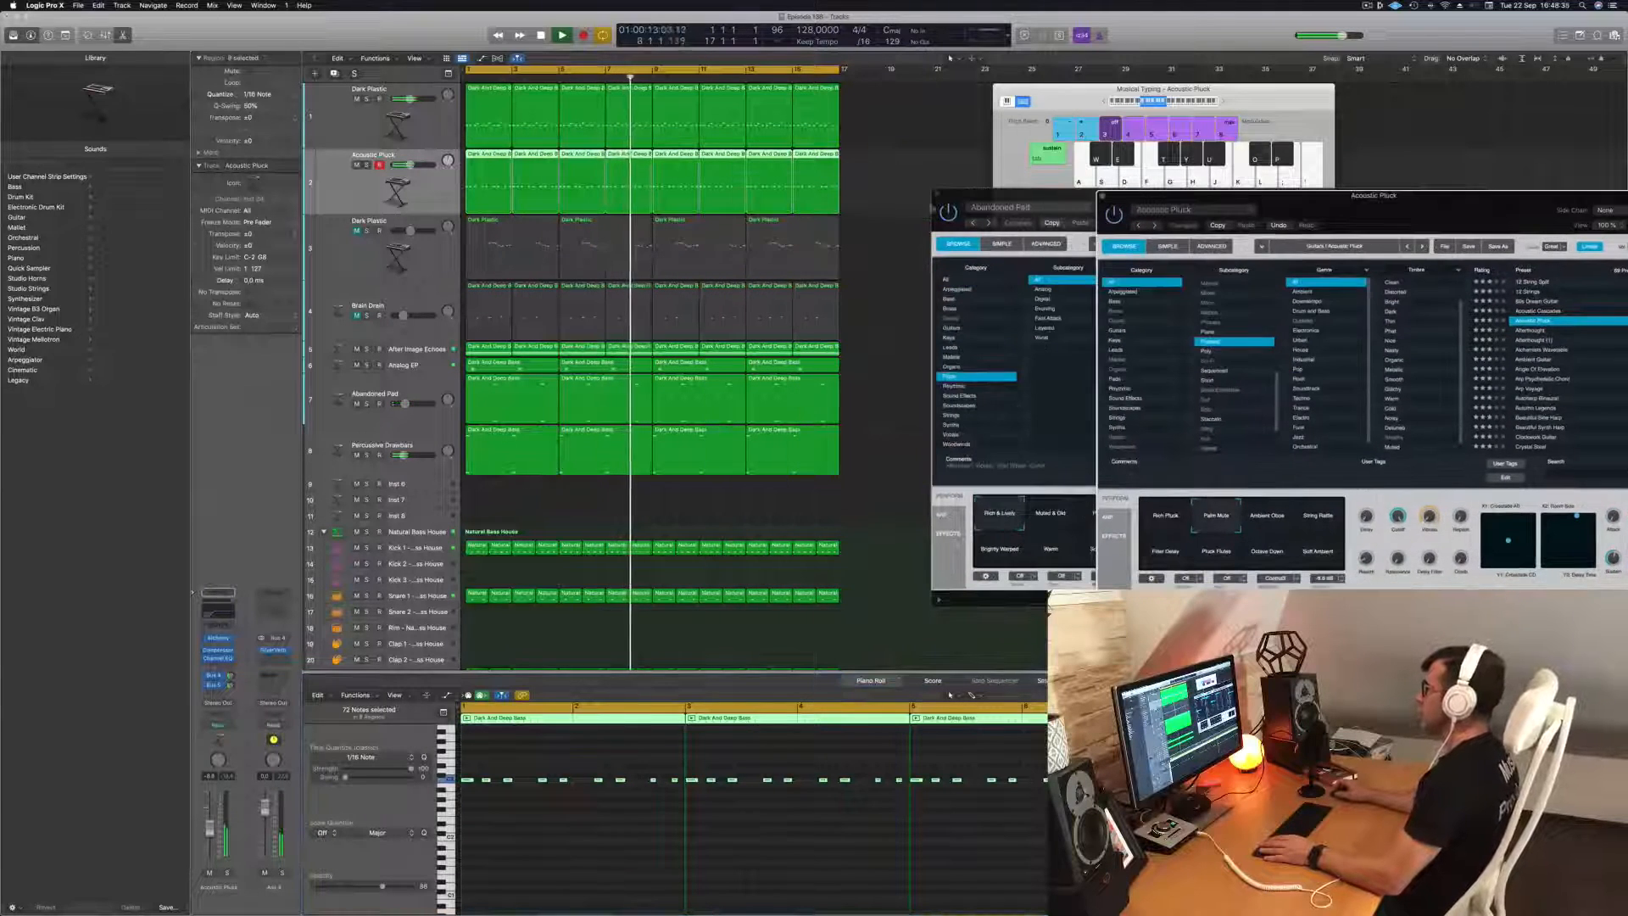
drag(1017, 196, 1211, 194)
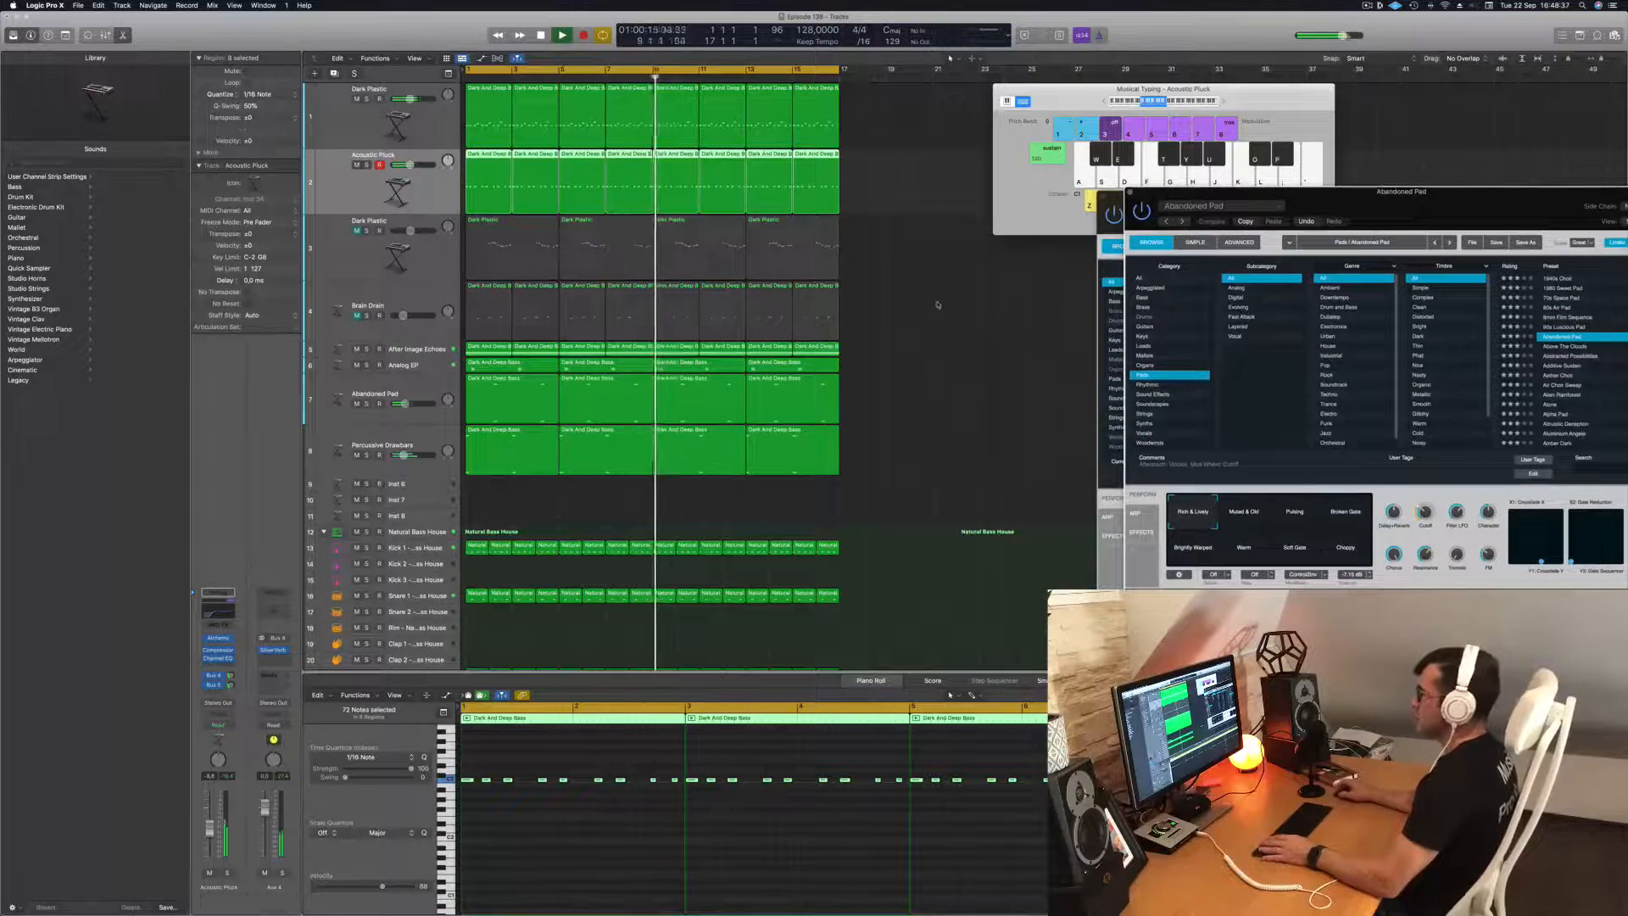
scroll(938, 304, down, 3)
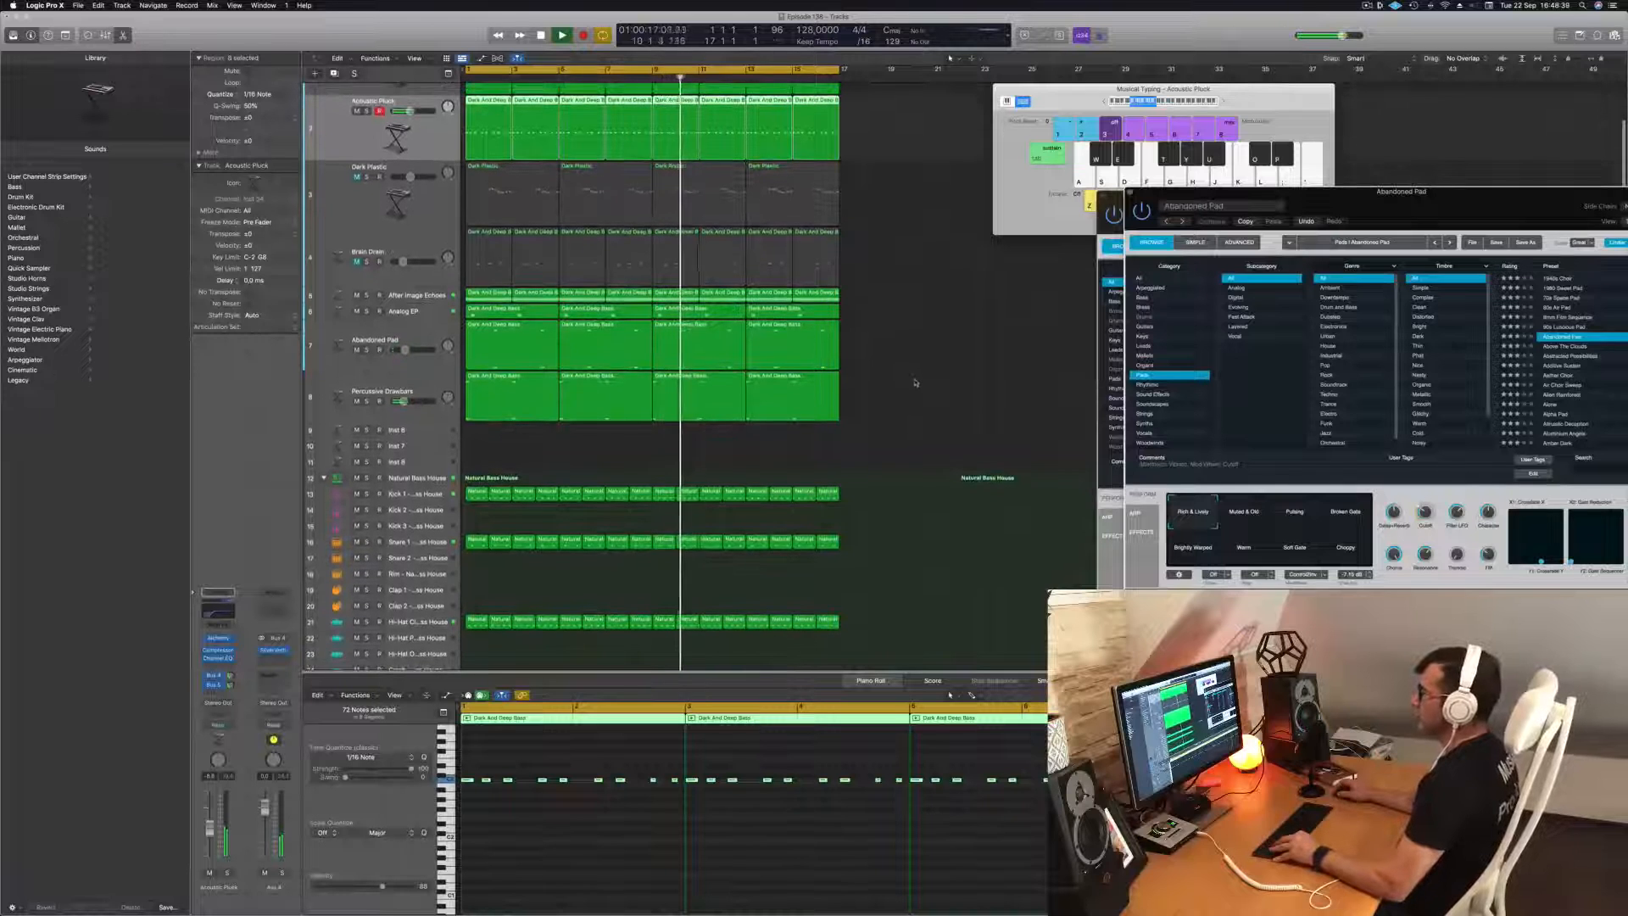
key(super+Up)
key(Return)
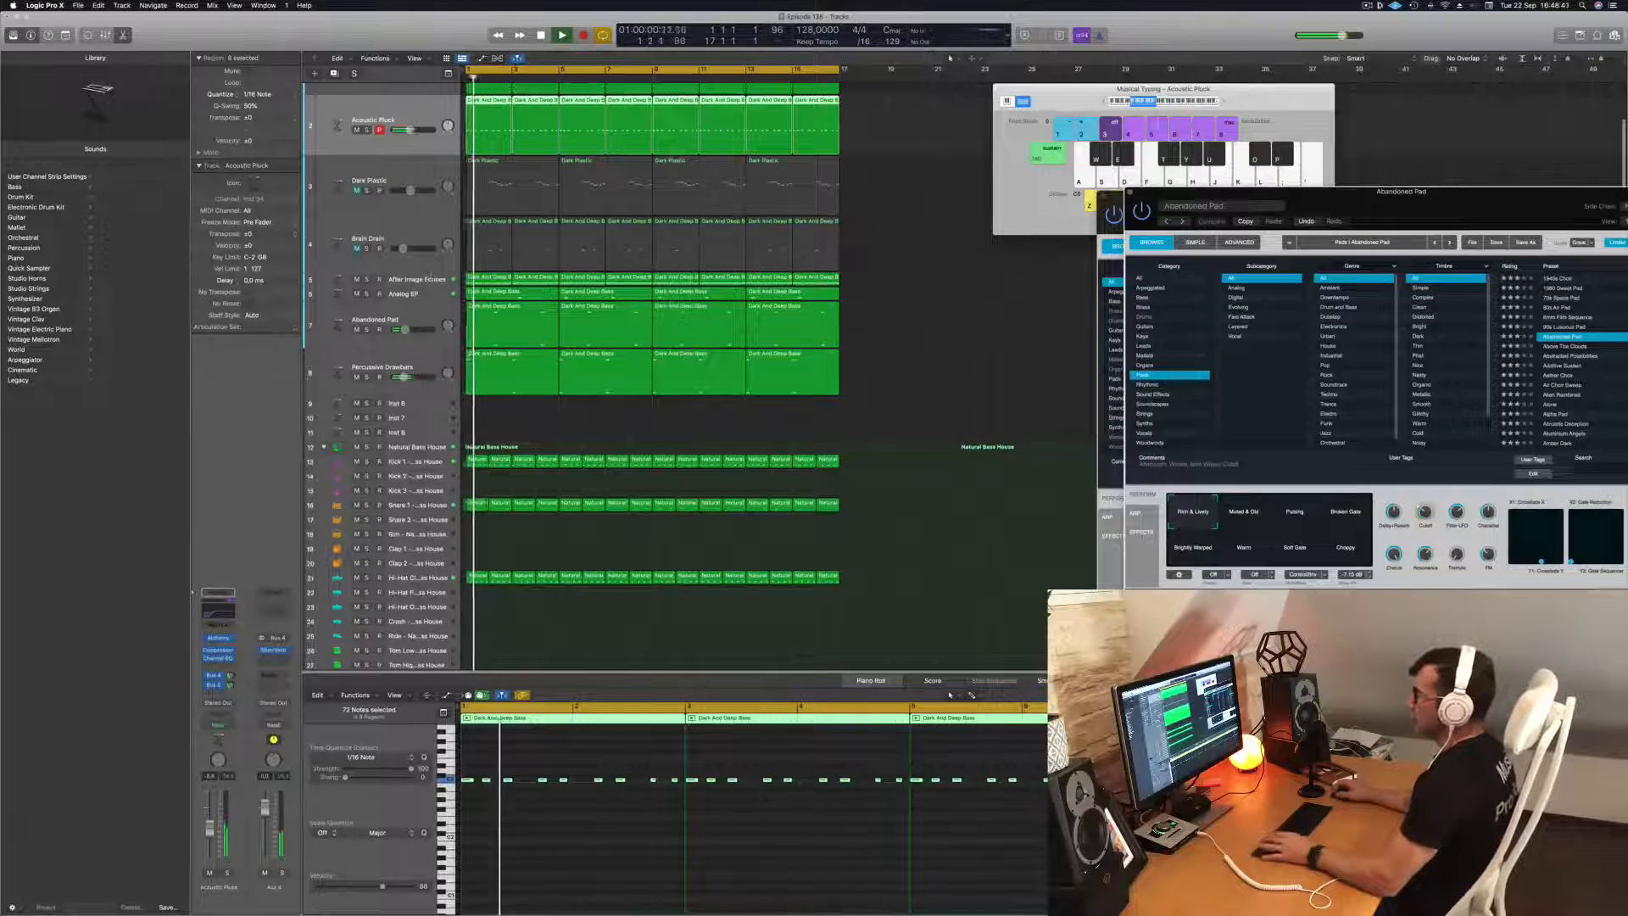
Compare the mix with the After Image Echoes track muted and unmuted, and open its Alchemy instrument during playback.
click(357, 279)
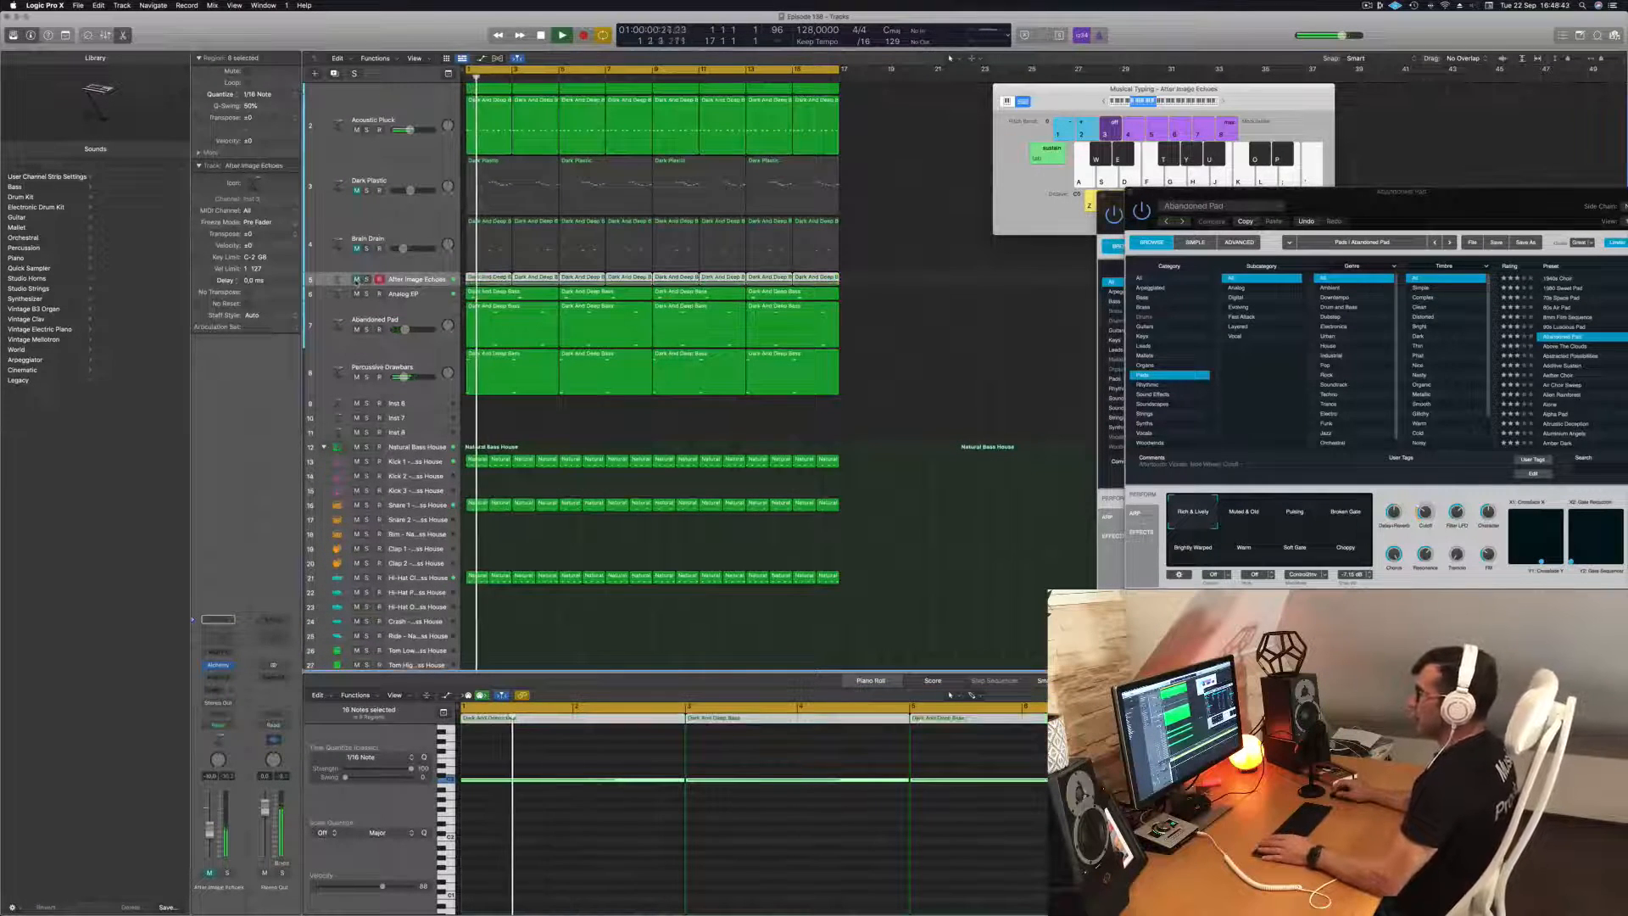
click(357, 280)
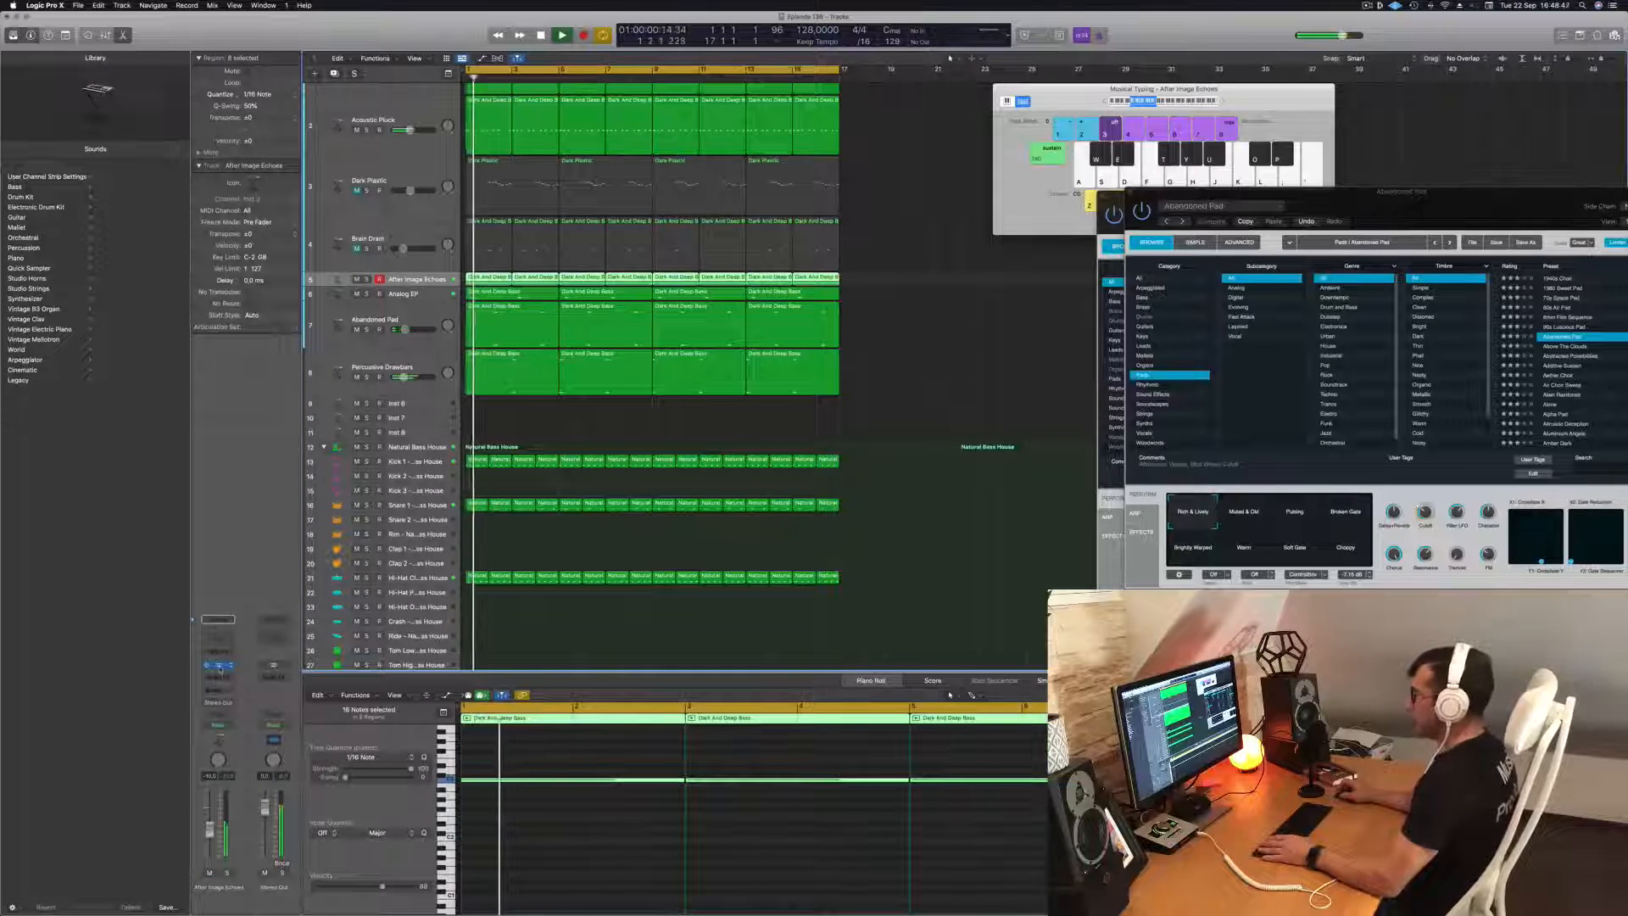
click(219, 667)
key(space)
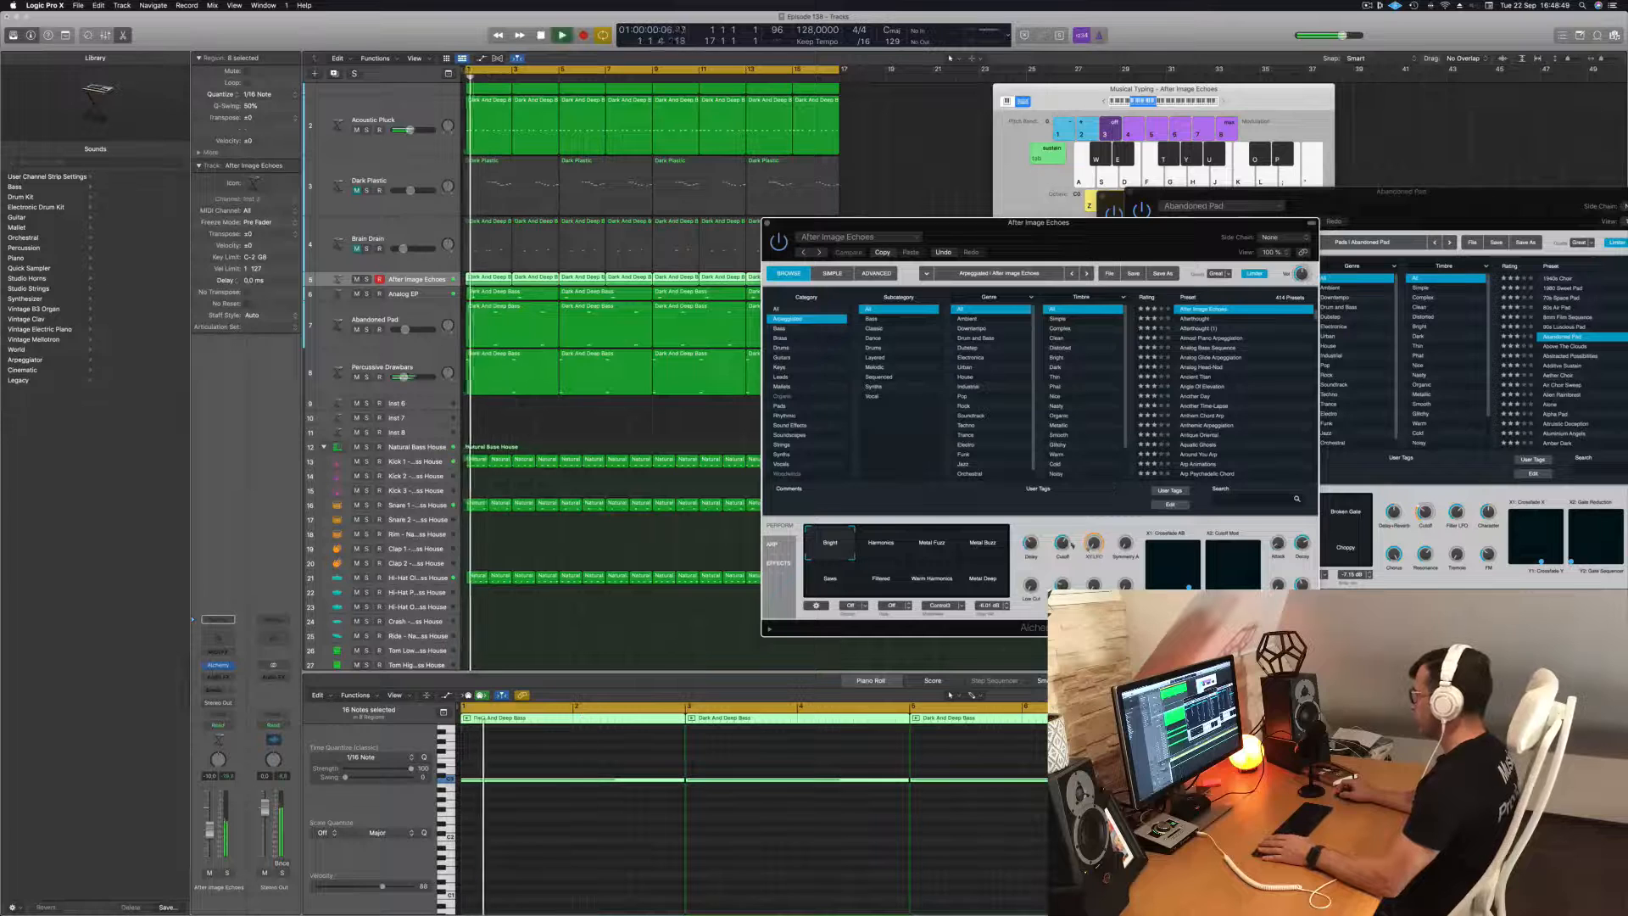
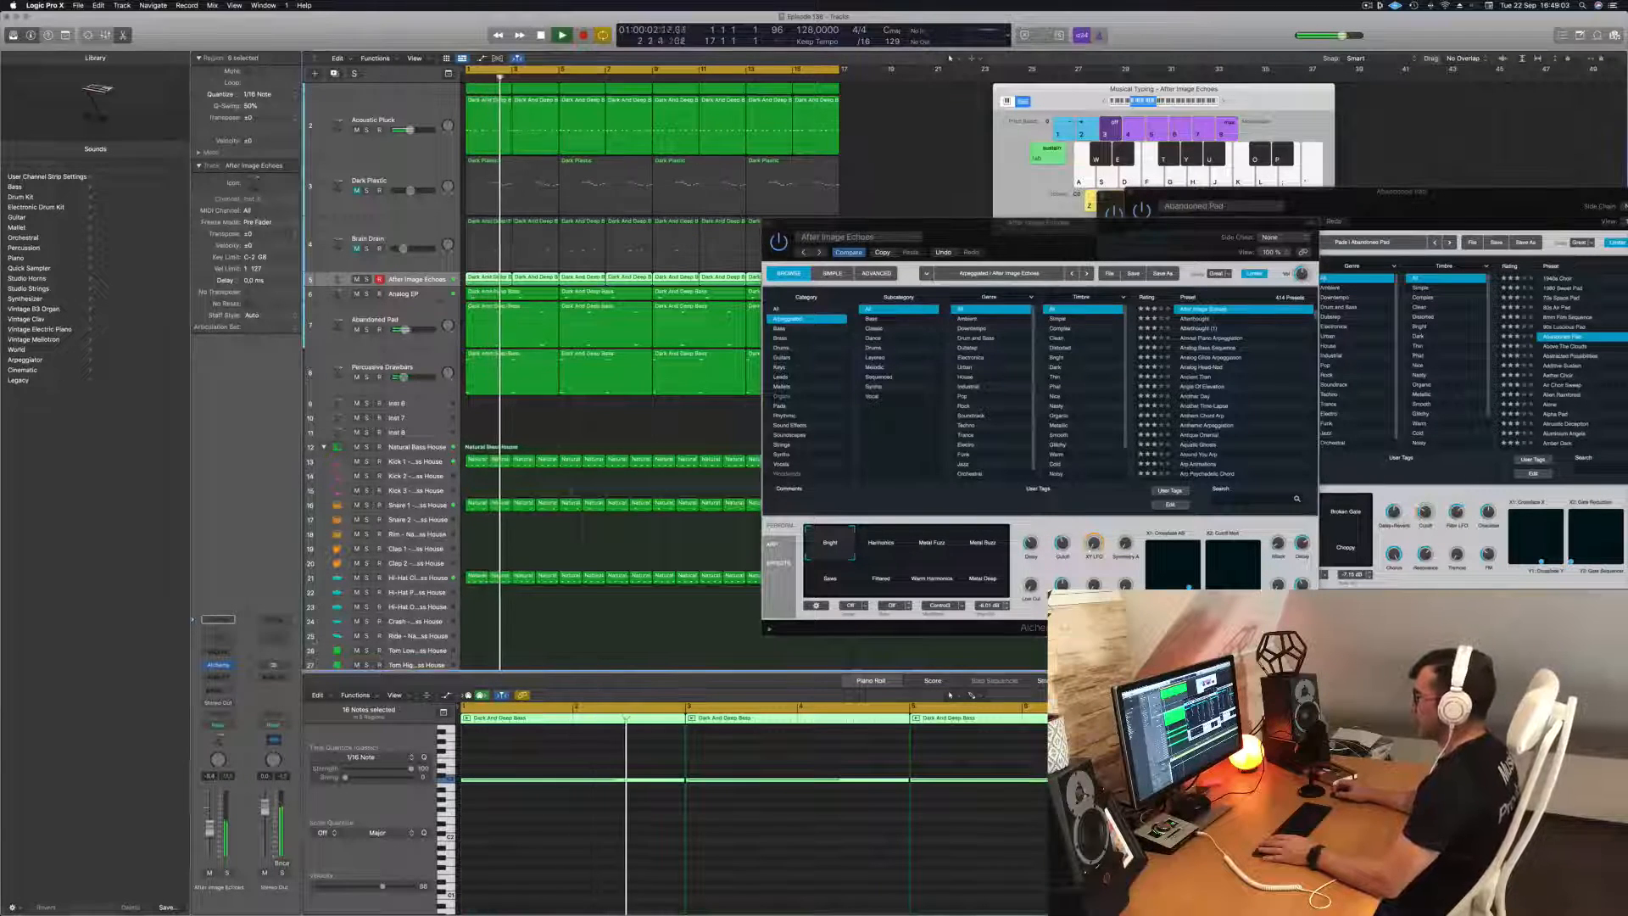
Close the After Image Echoes instrument and compare the mix with the Dark Plastic track unmuted and muted, replaying from the start.
click(766, 225)
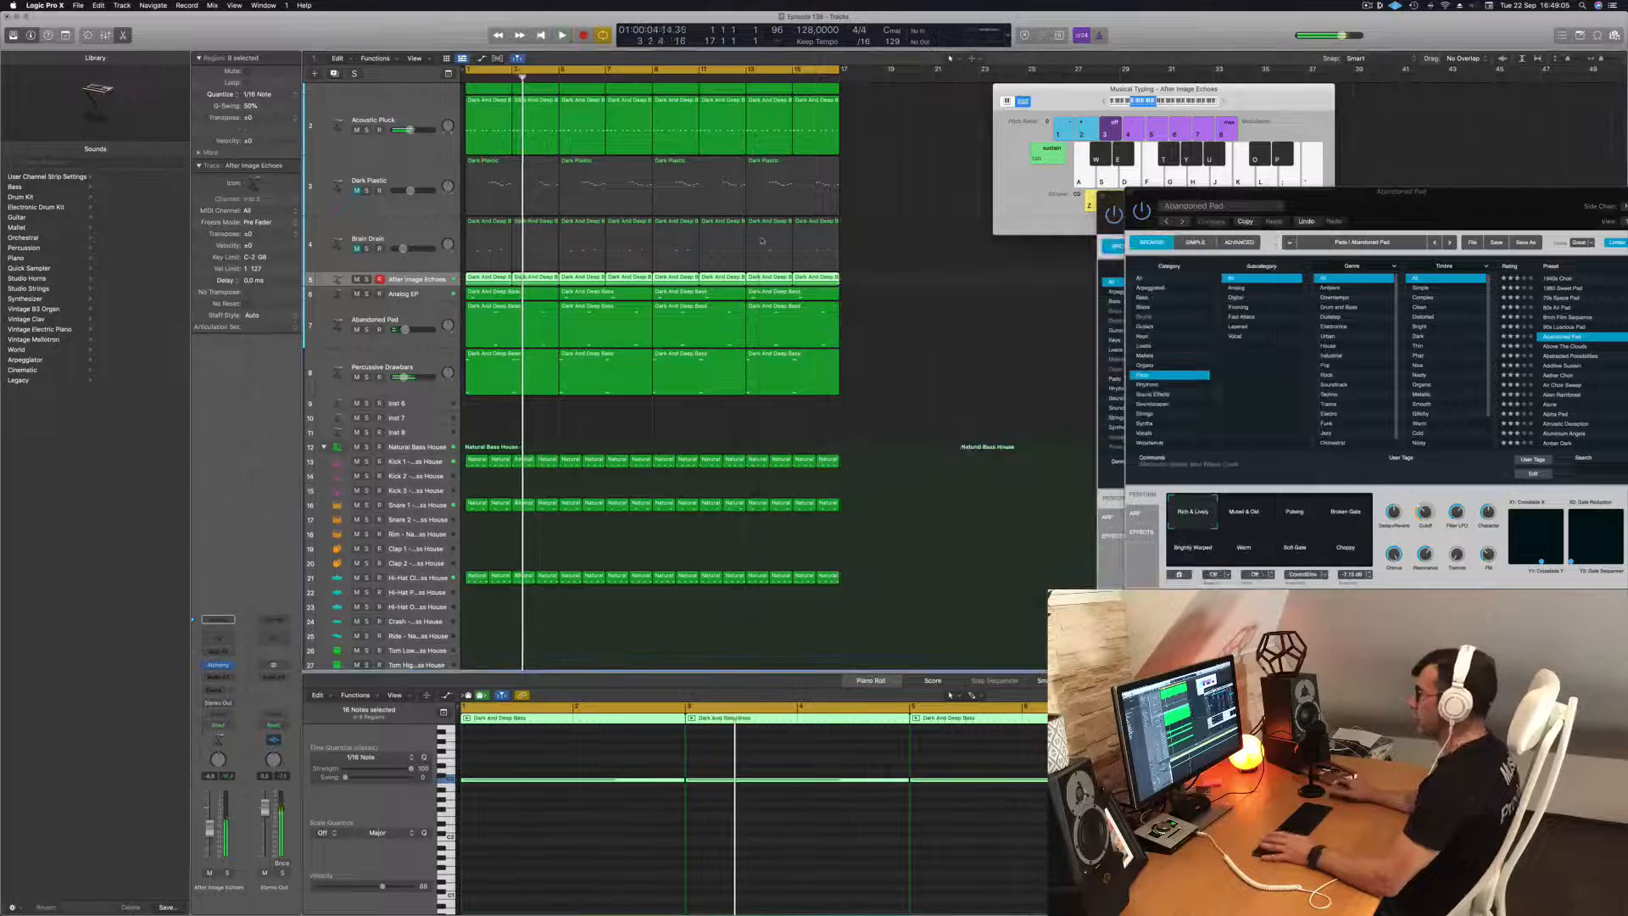
key(Return)
key(Return)
click(348, 204)
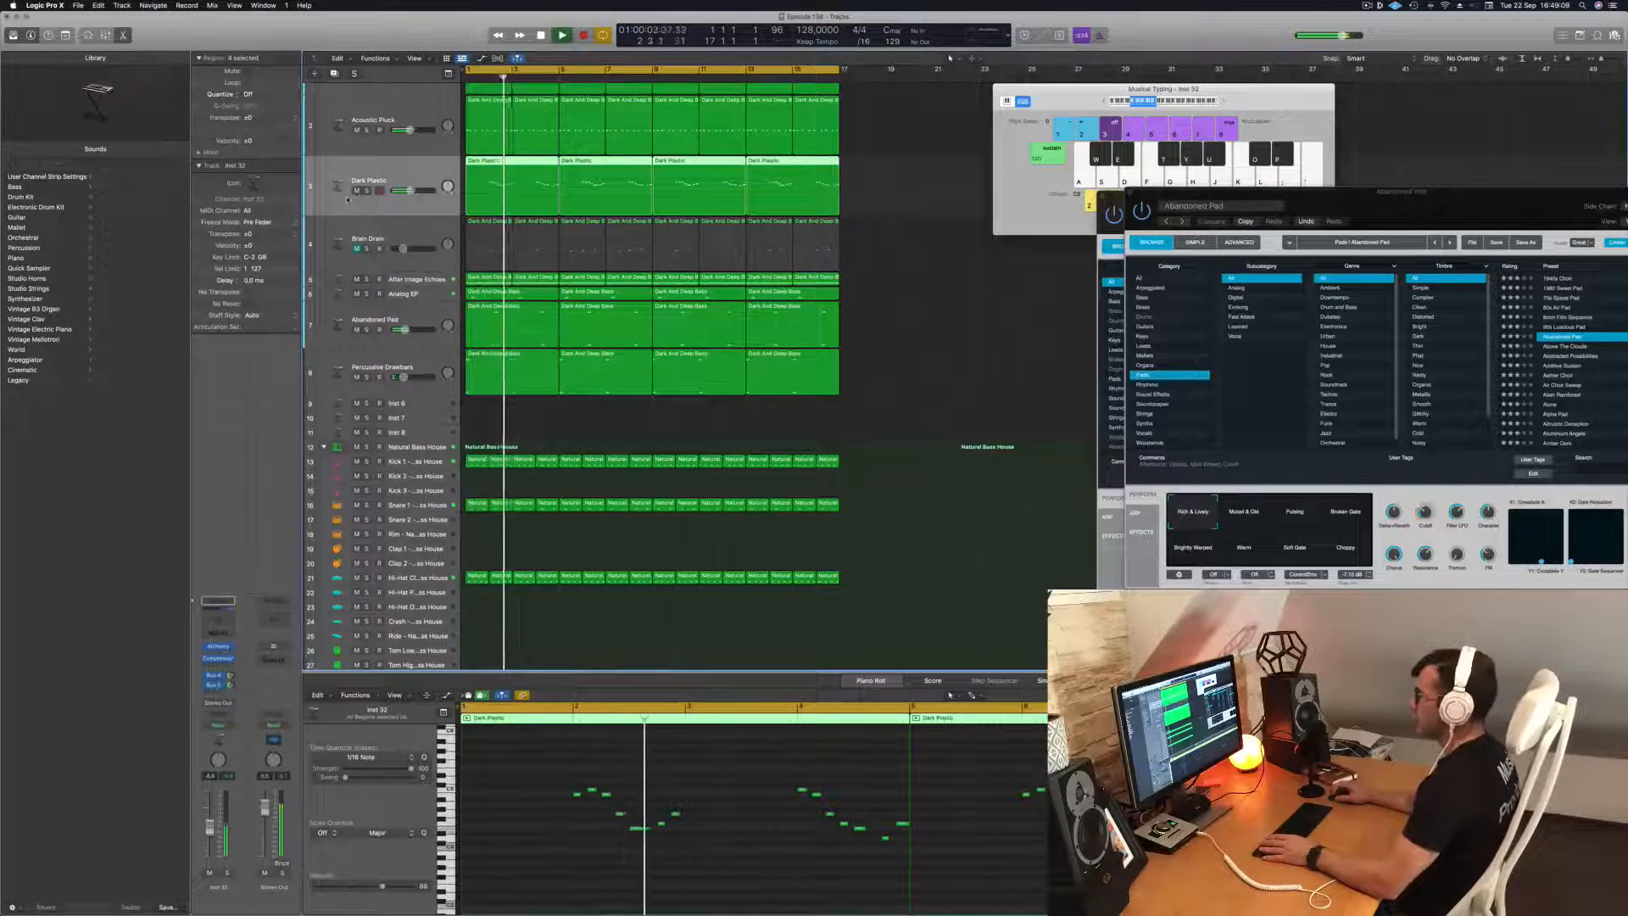
click(984, 311)
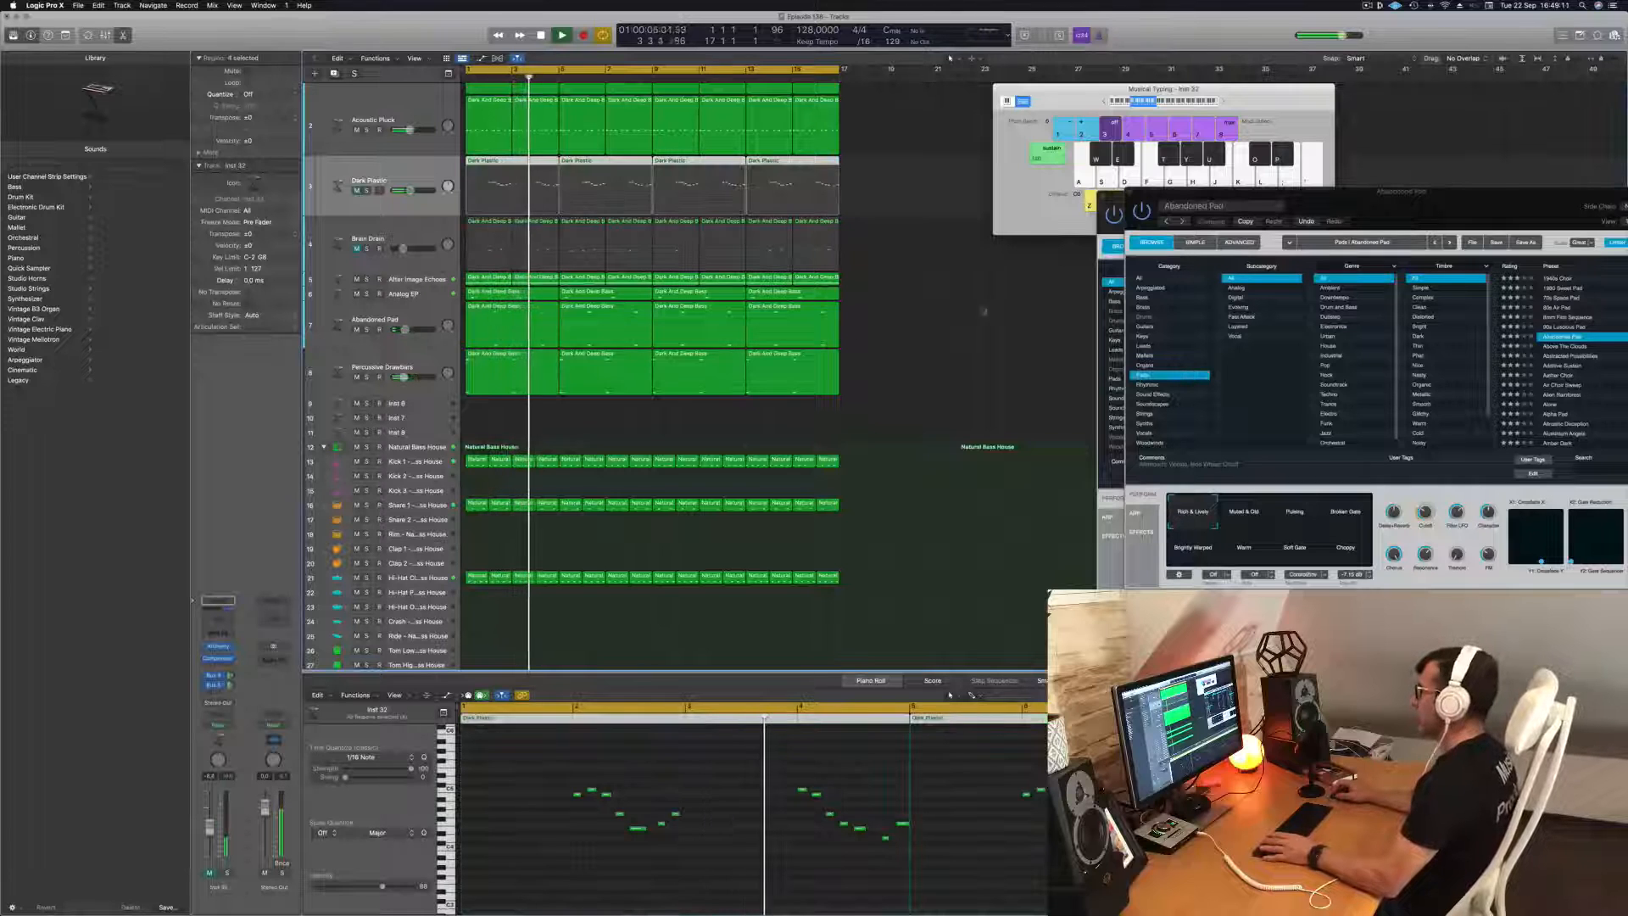
key(Return)
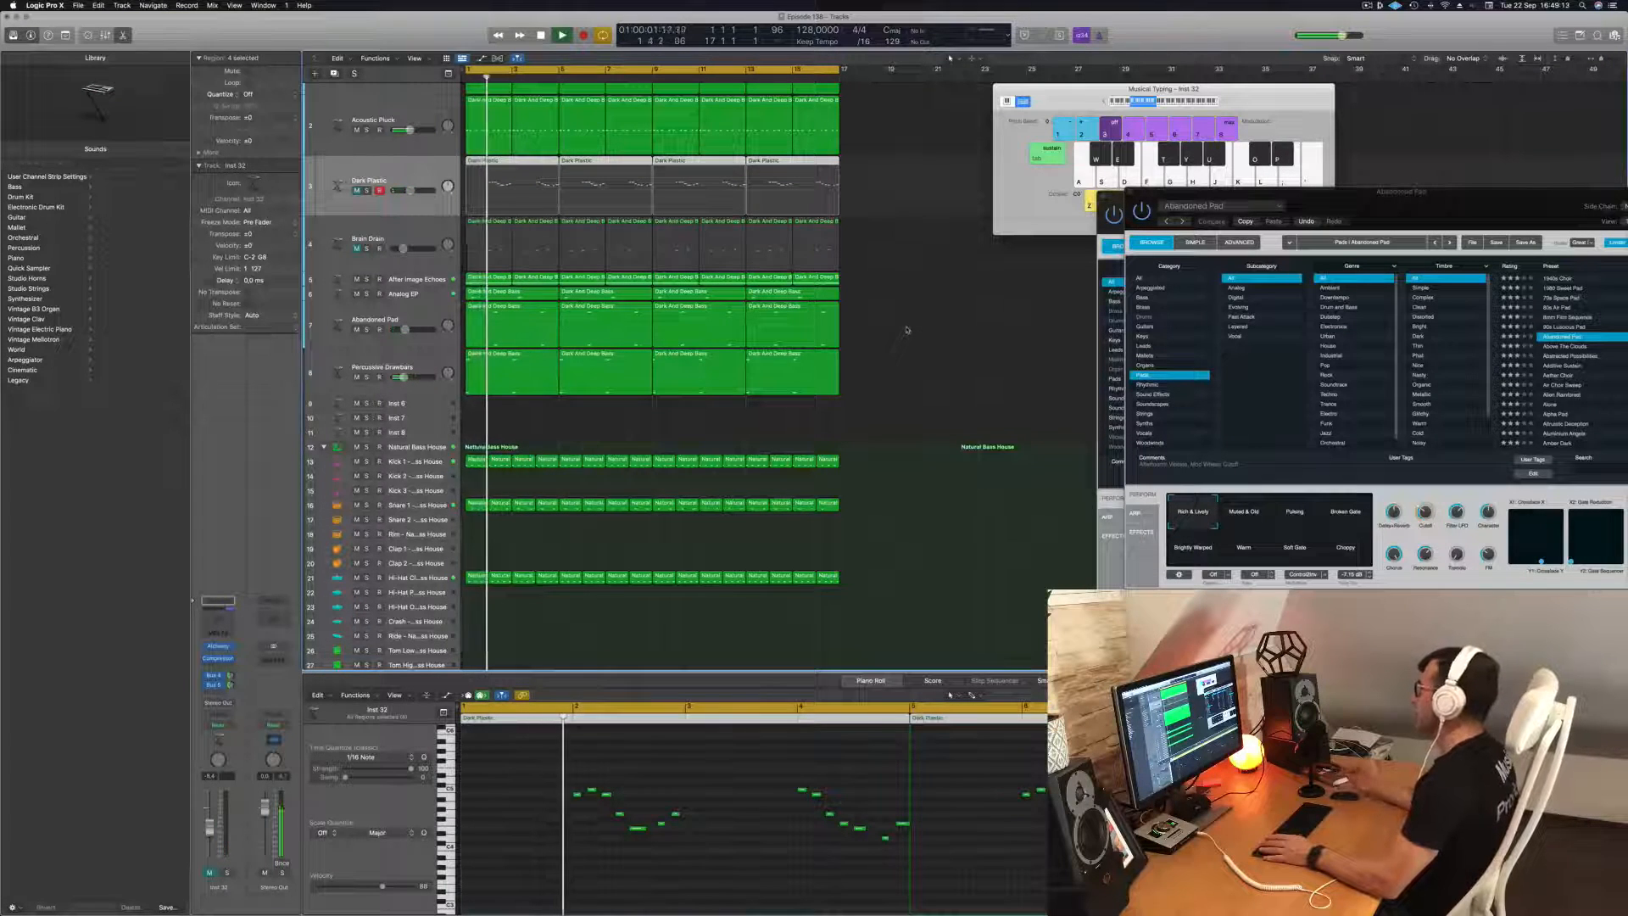
click(908, 351)
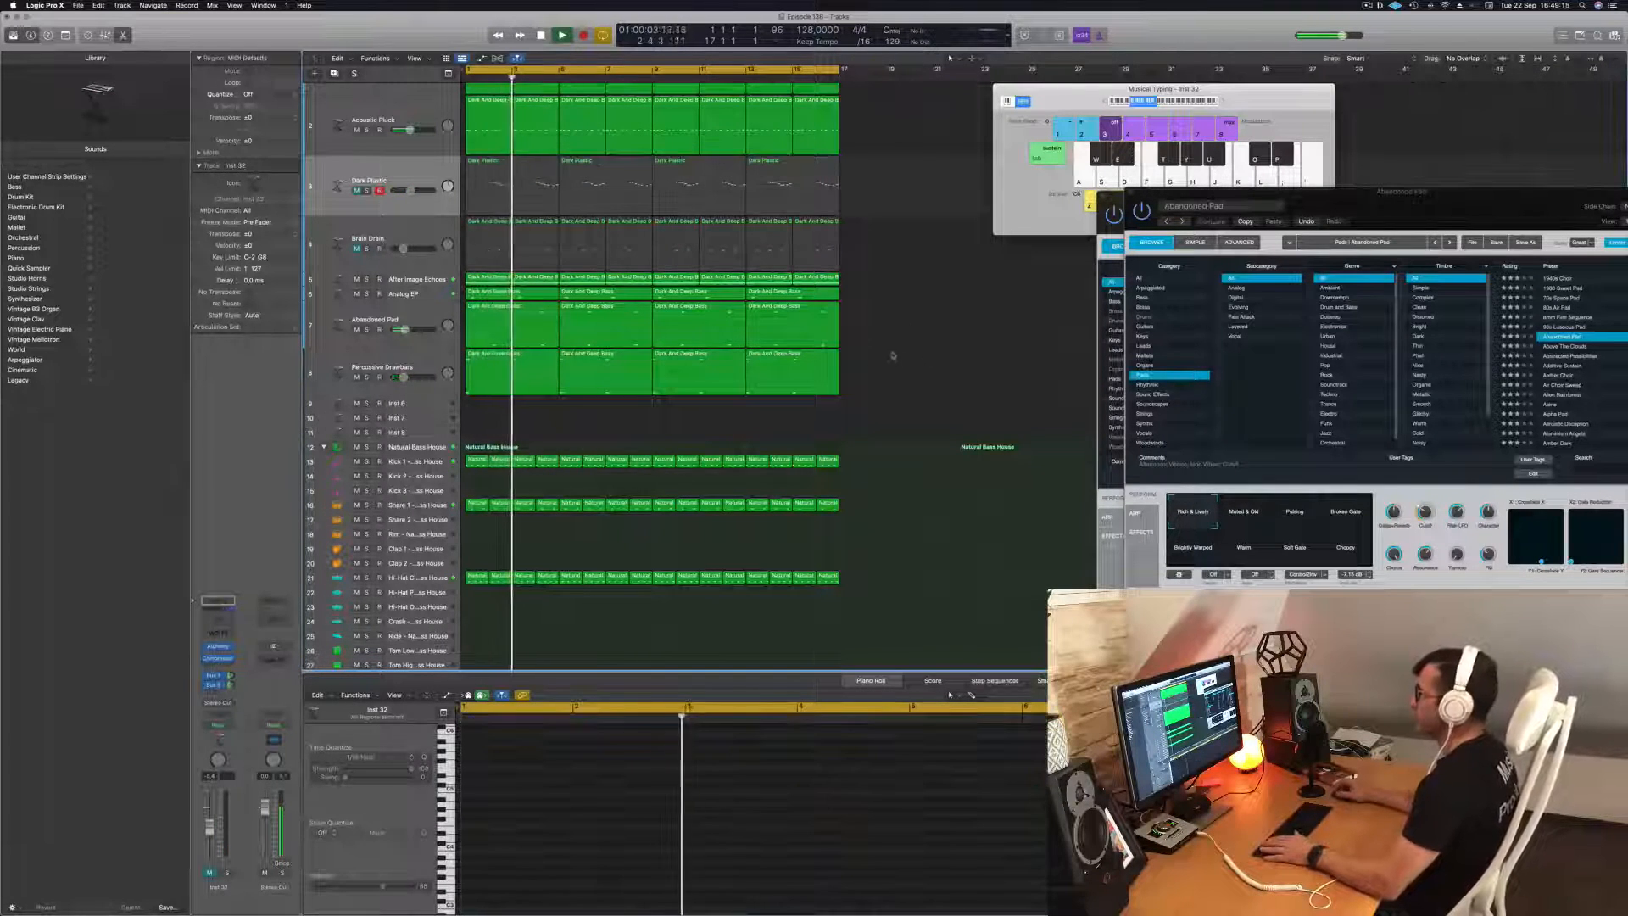
Copy the first Percussive Drawbars region to the Inst 6 track and shift all its notes one bar later.
click(498, 390)
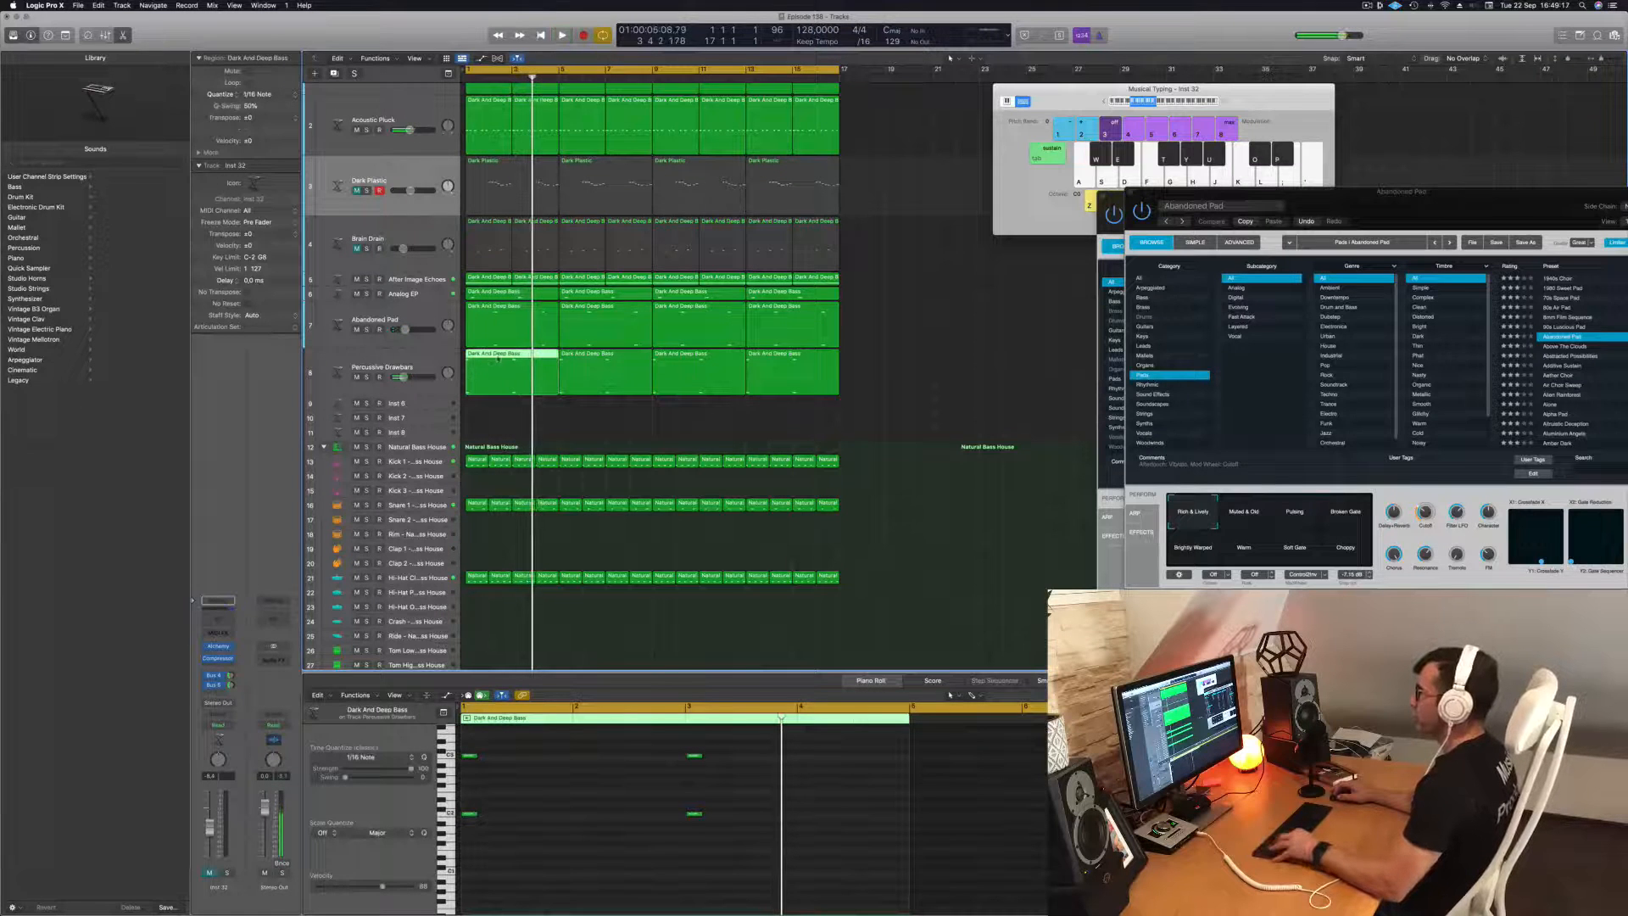
drag(498, 402, 500, 405)
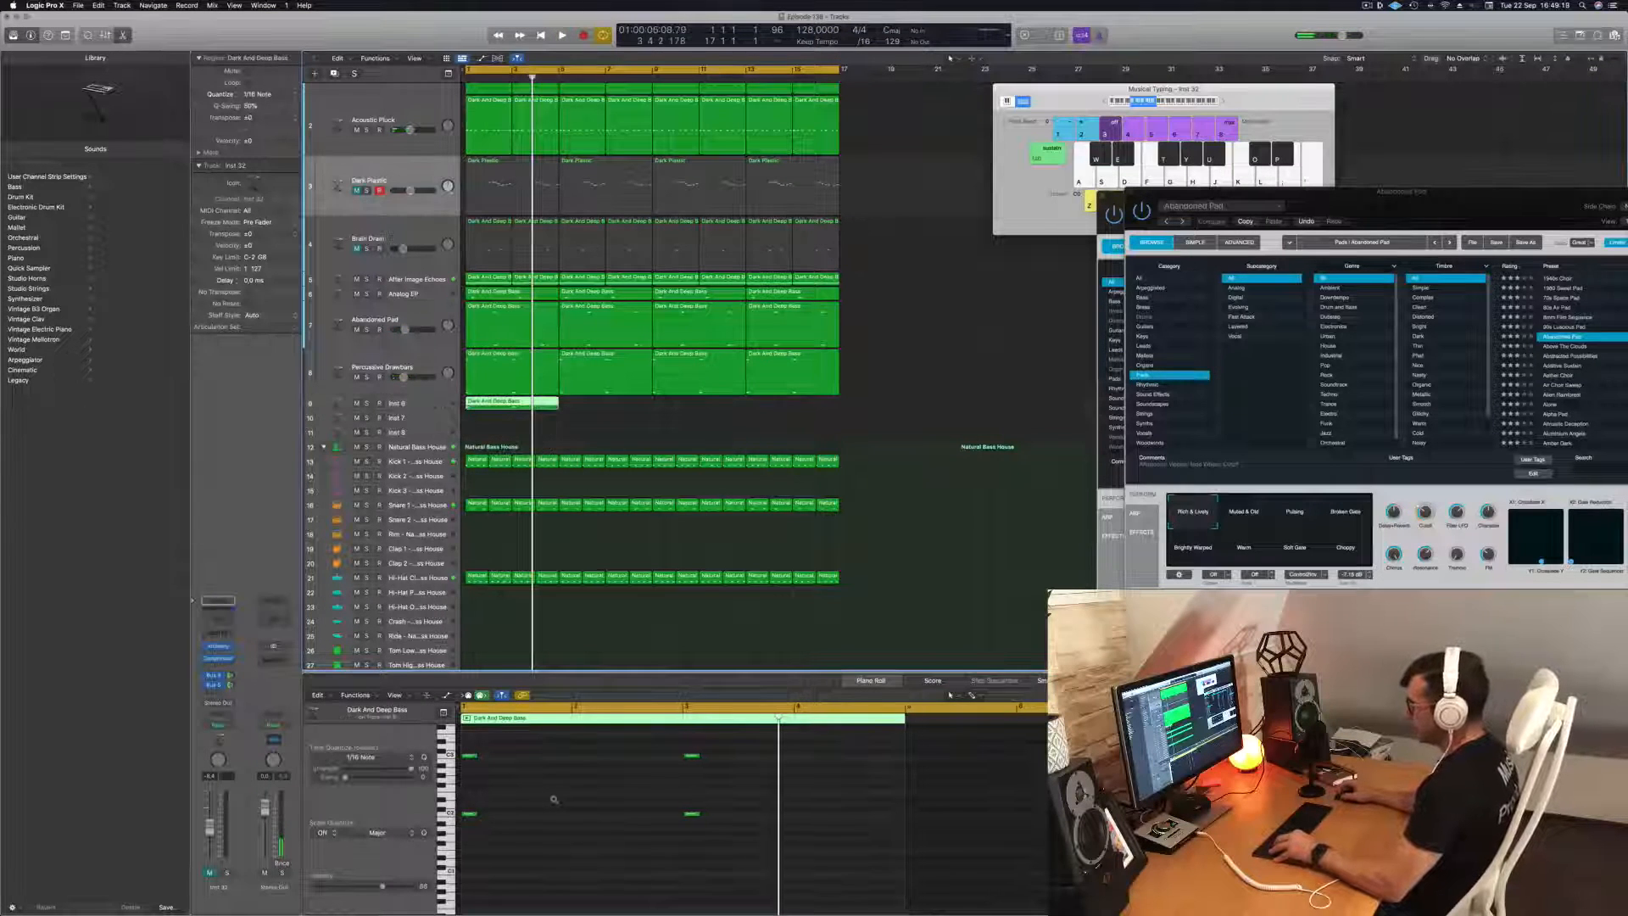
scroll(554, 800, left, 2)
drag(709, 740, 458, 857)
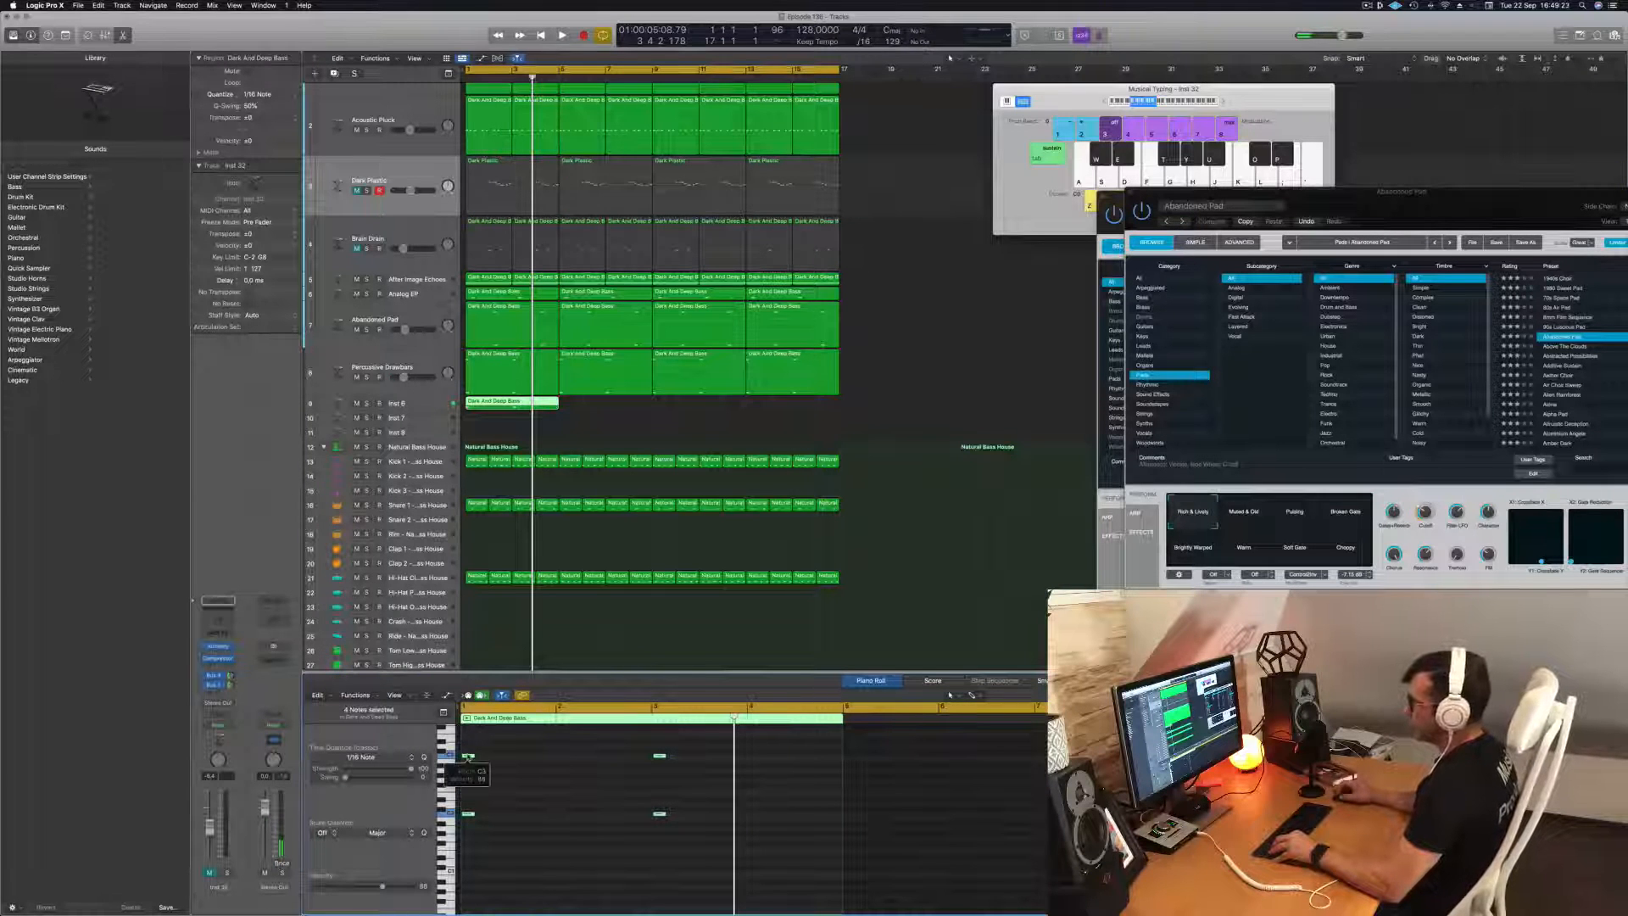
drag(469, 756, 562, 755)
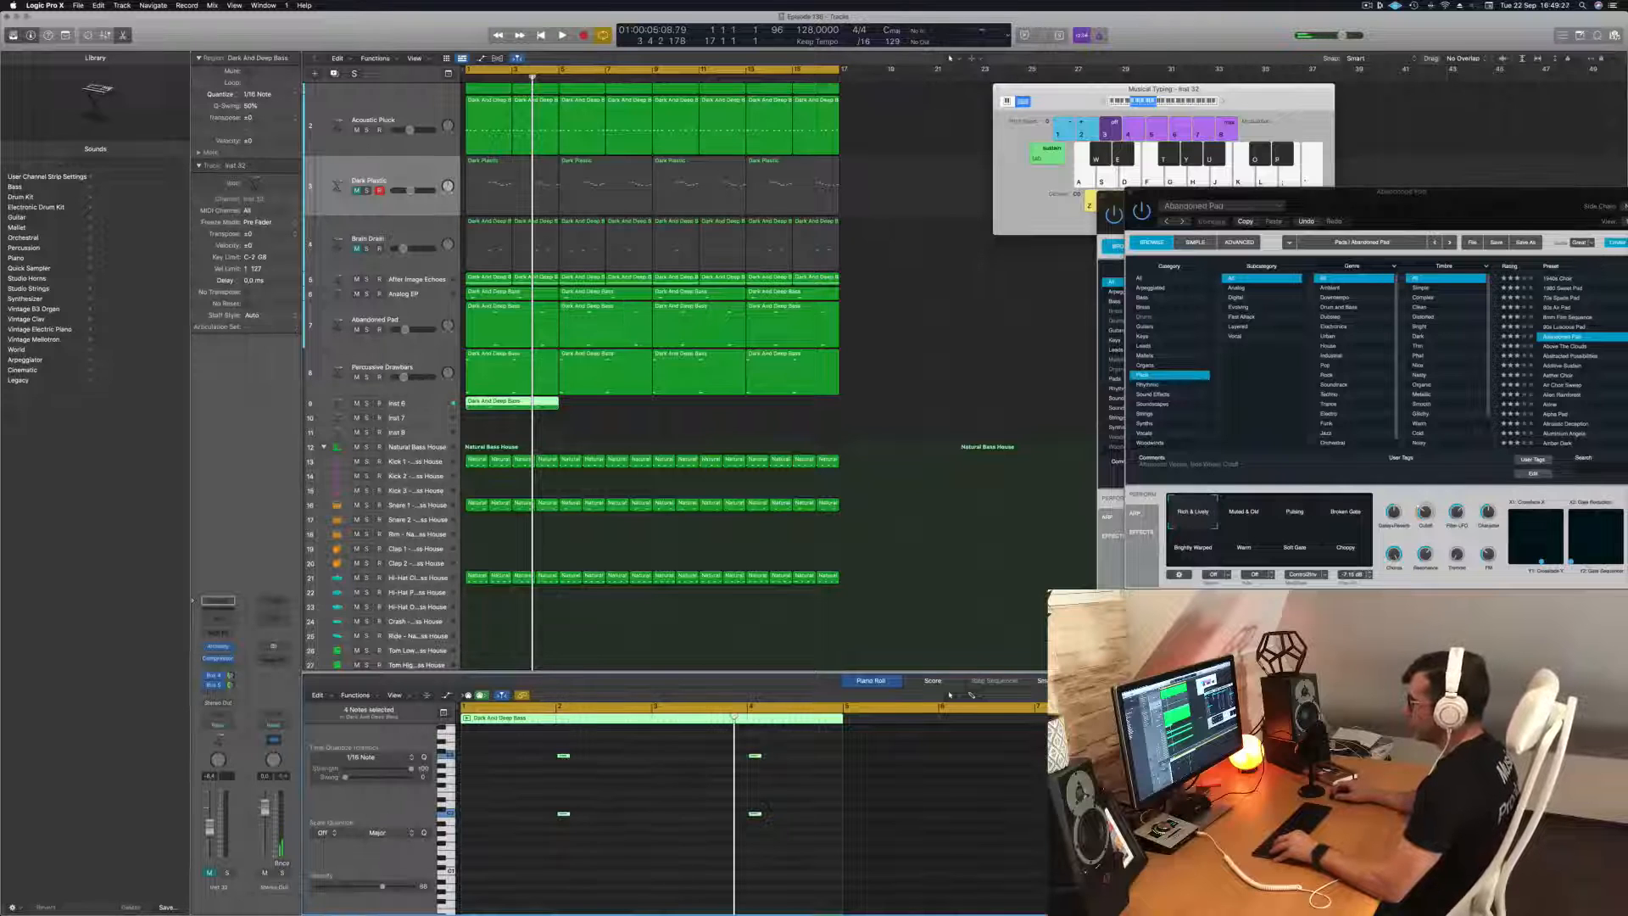
Duplicate the Inst 6 region along its track until four copies fill the 16 bars.
drag(521, 402, 620, 410)
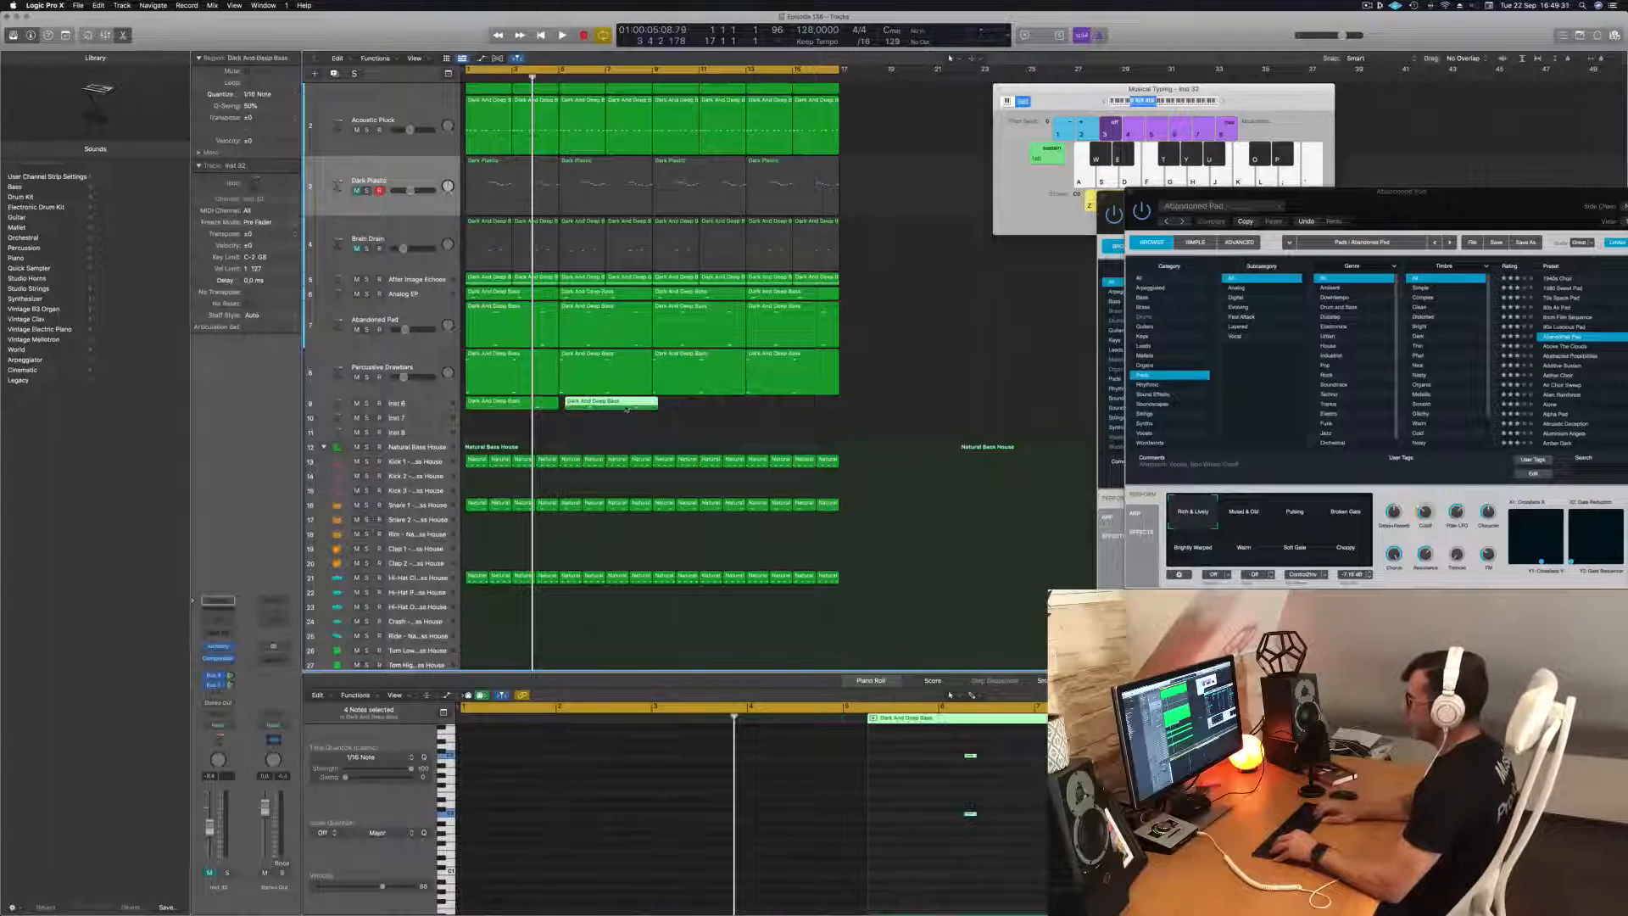
key(space)
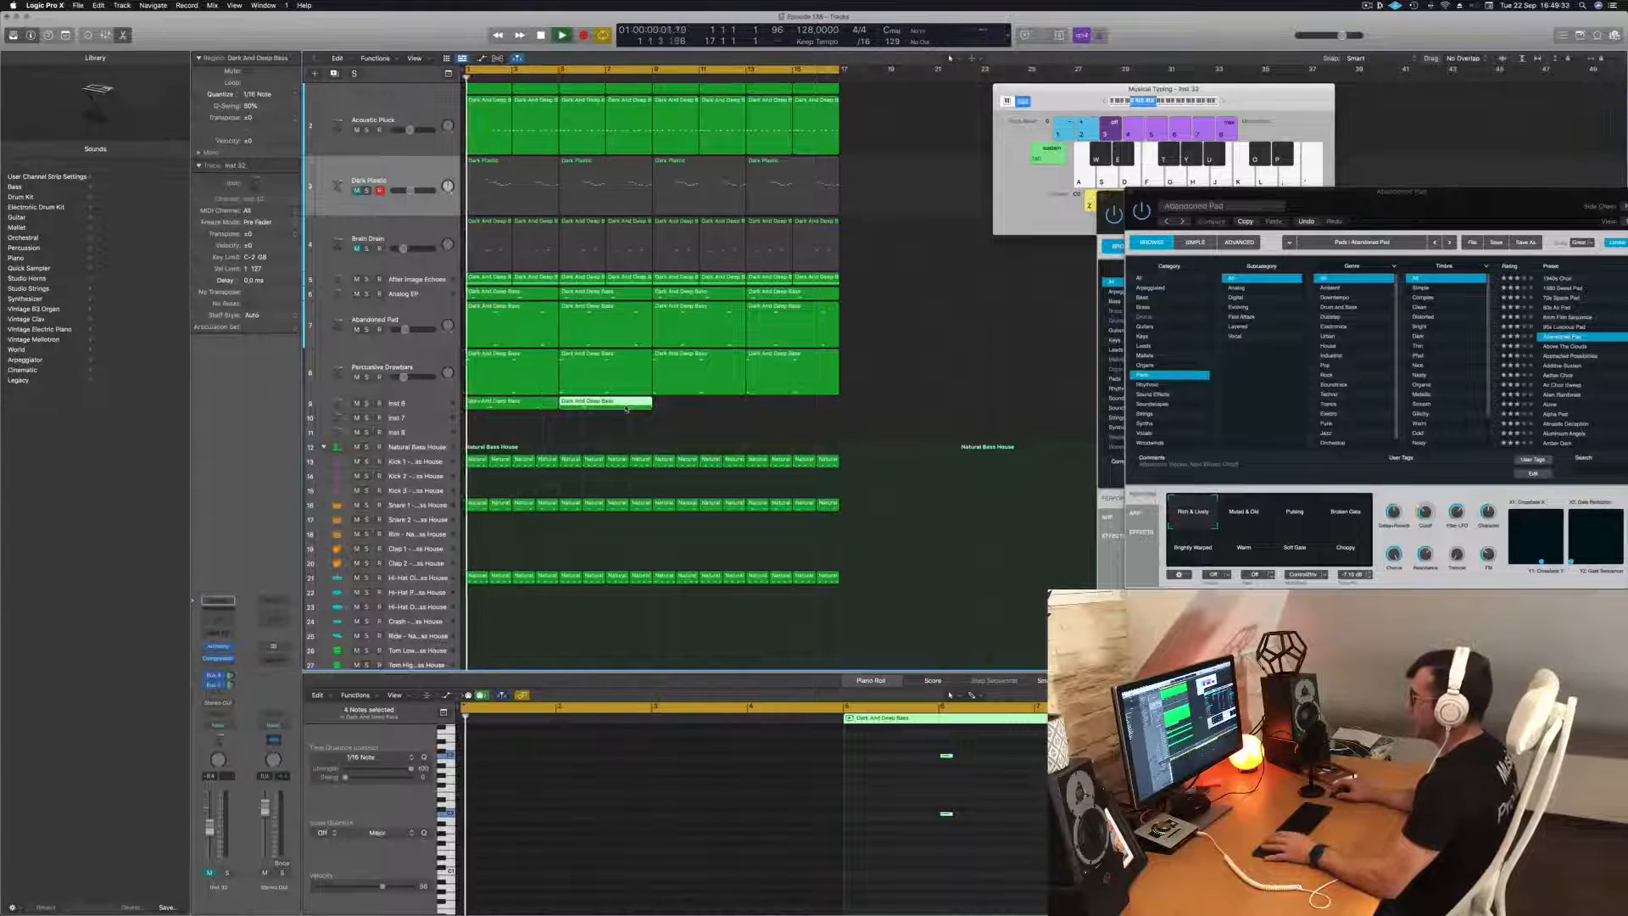
shift+click(525, 401)
drag(524, 402, 713, 403)
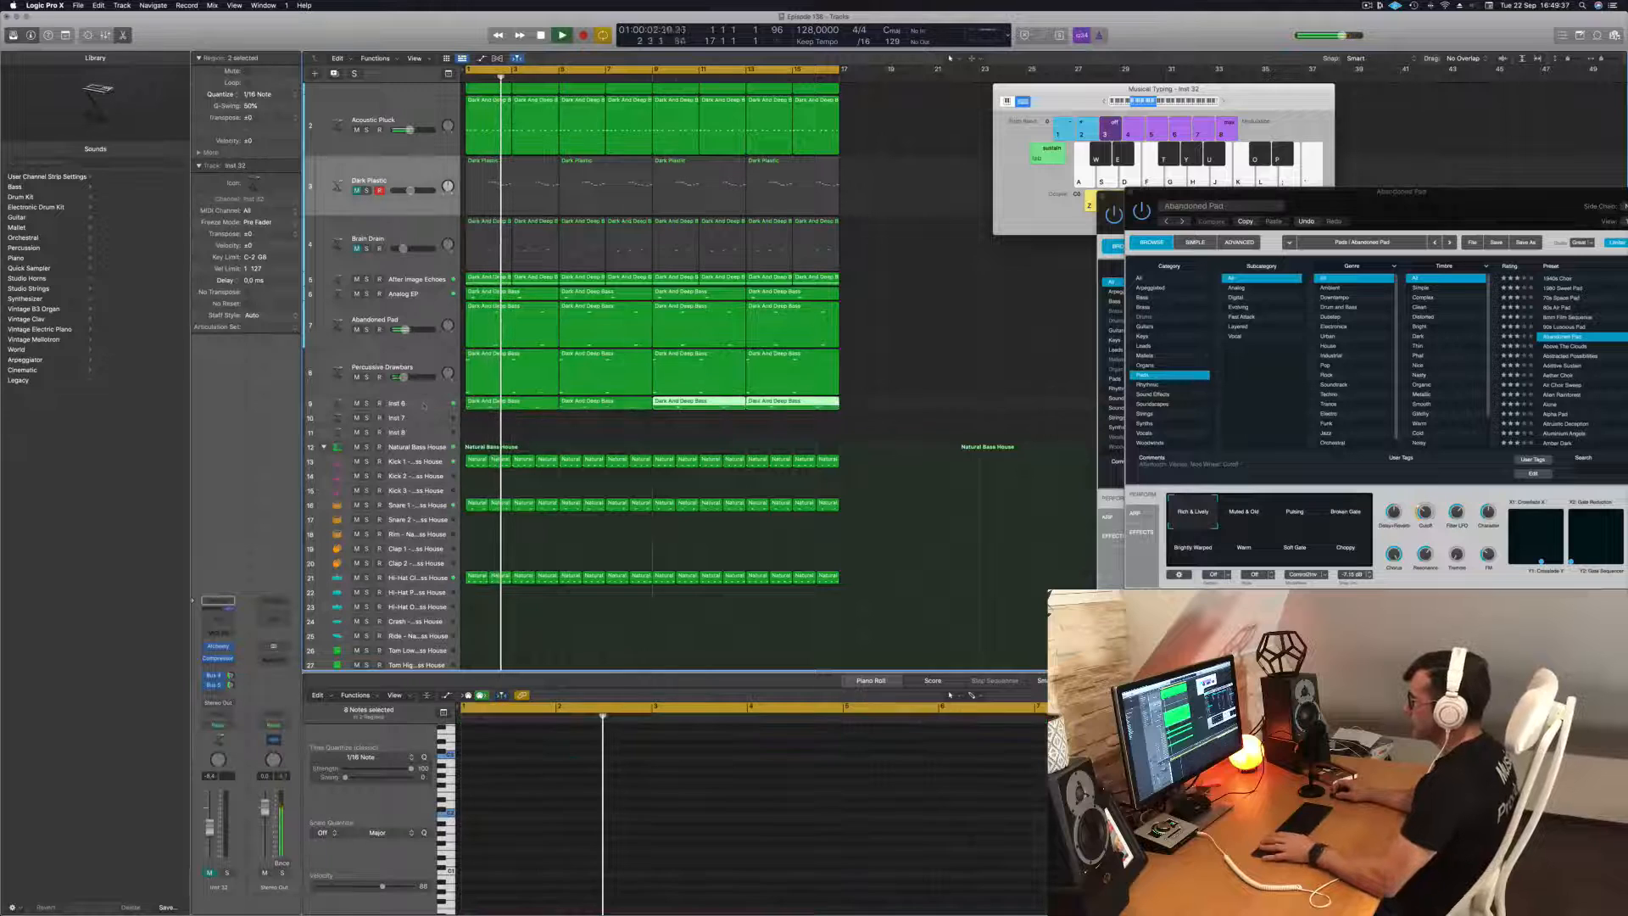
Open Alchemy on the Inst 6 track and lengthen all of the notes in its four regions.
click(417, 405)
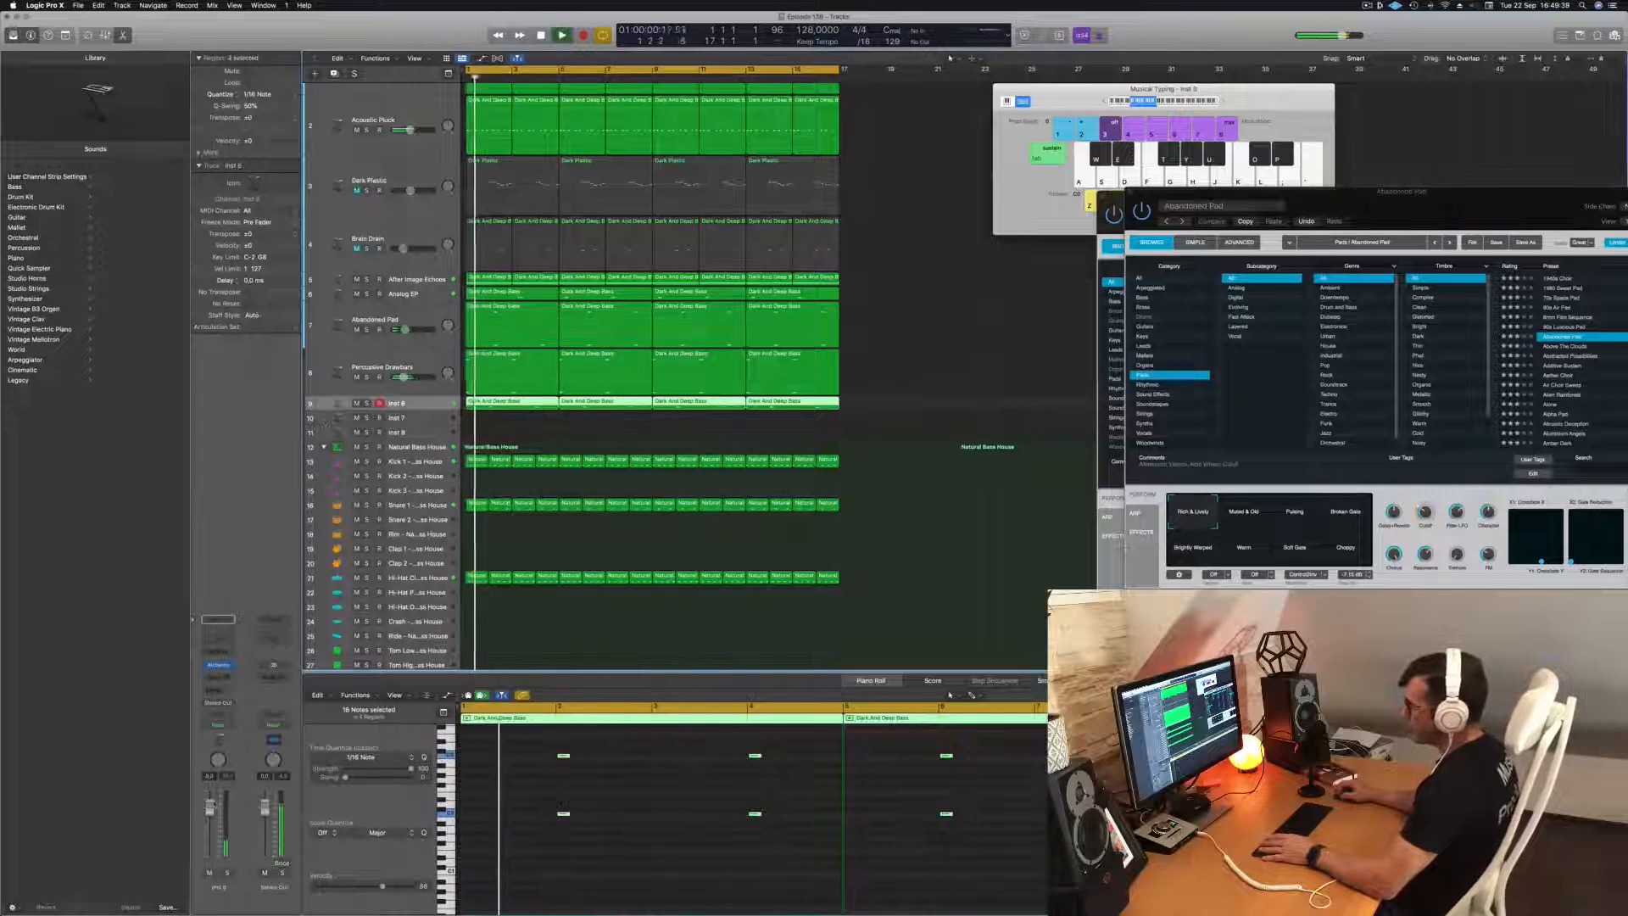
key(space)
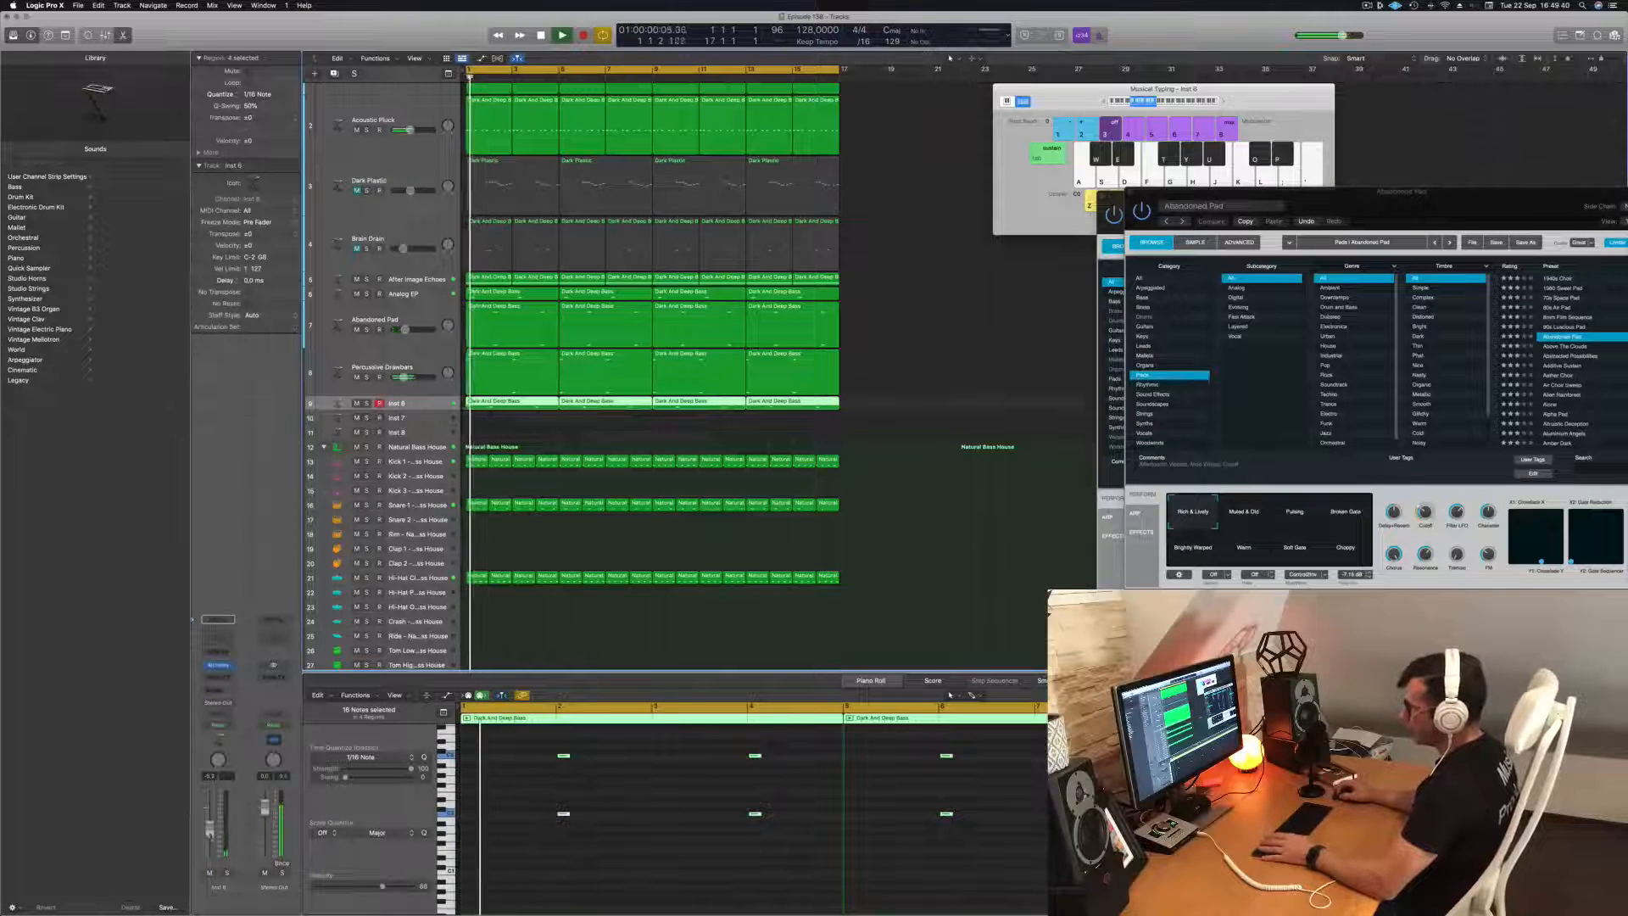
click(218, 666)
key(space)
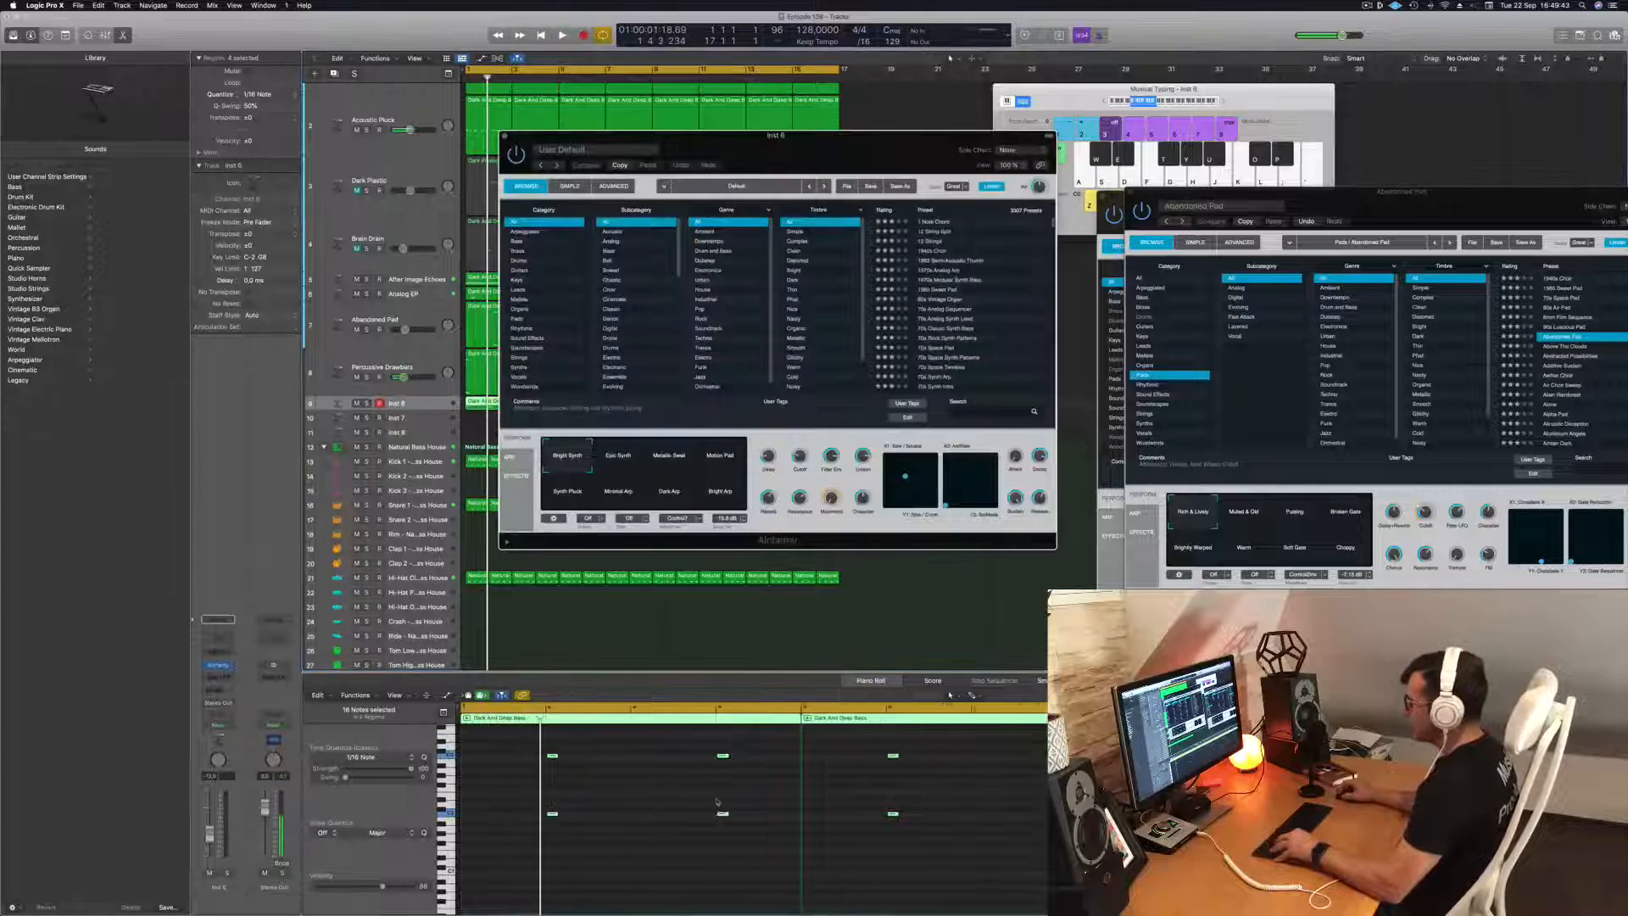
scroll(717, 801, down, 2)
click(651, 879)
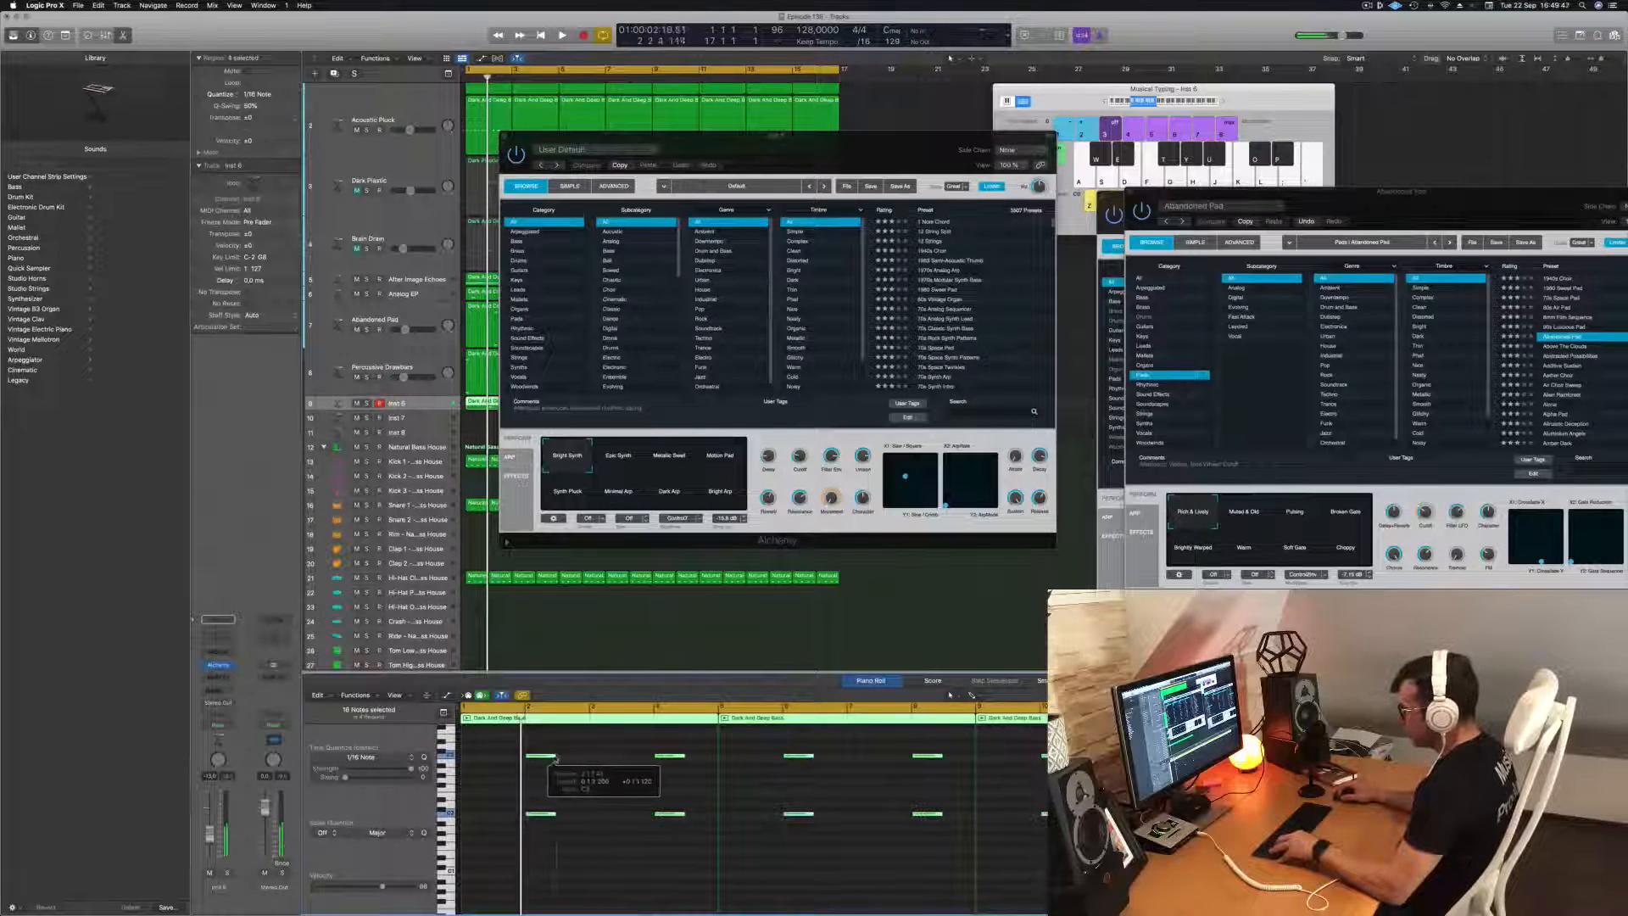
Move the Alchemy window off the regions, browse the Rhythms category, and audition the Andromeda Probe preset in the mix.
drag(923, 145, 1281, 191)
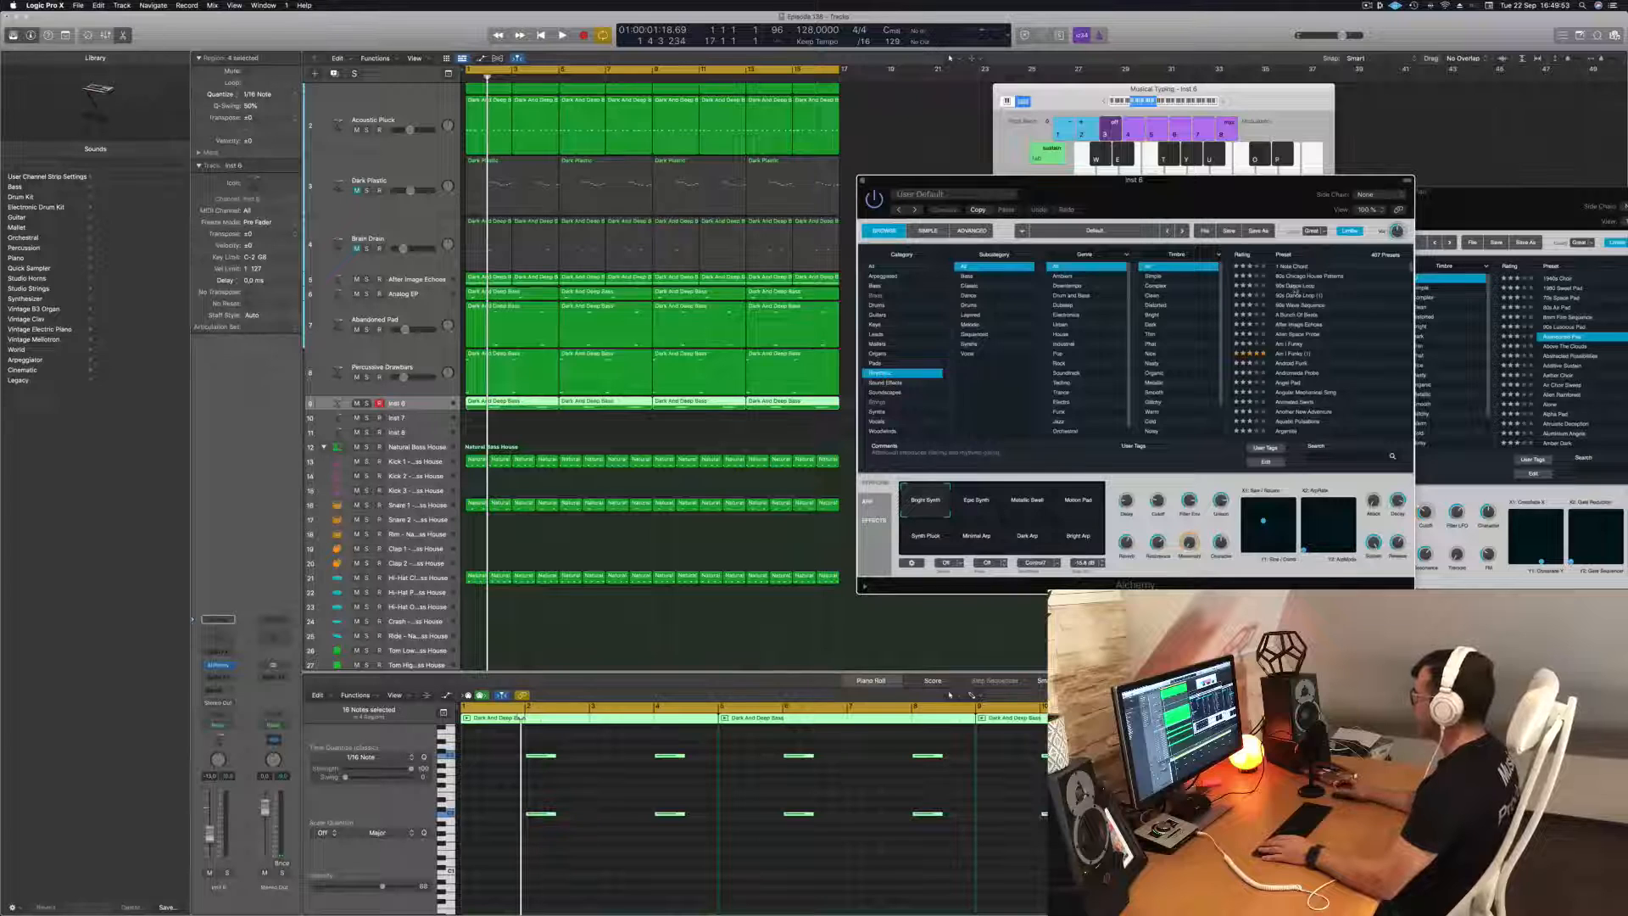
scroll(1289, 374, down, 2)
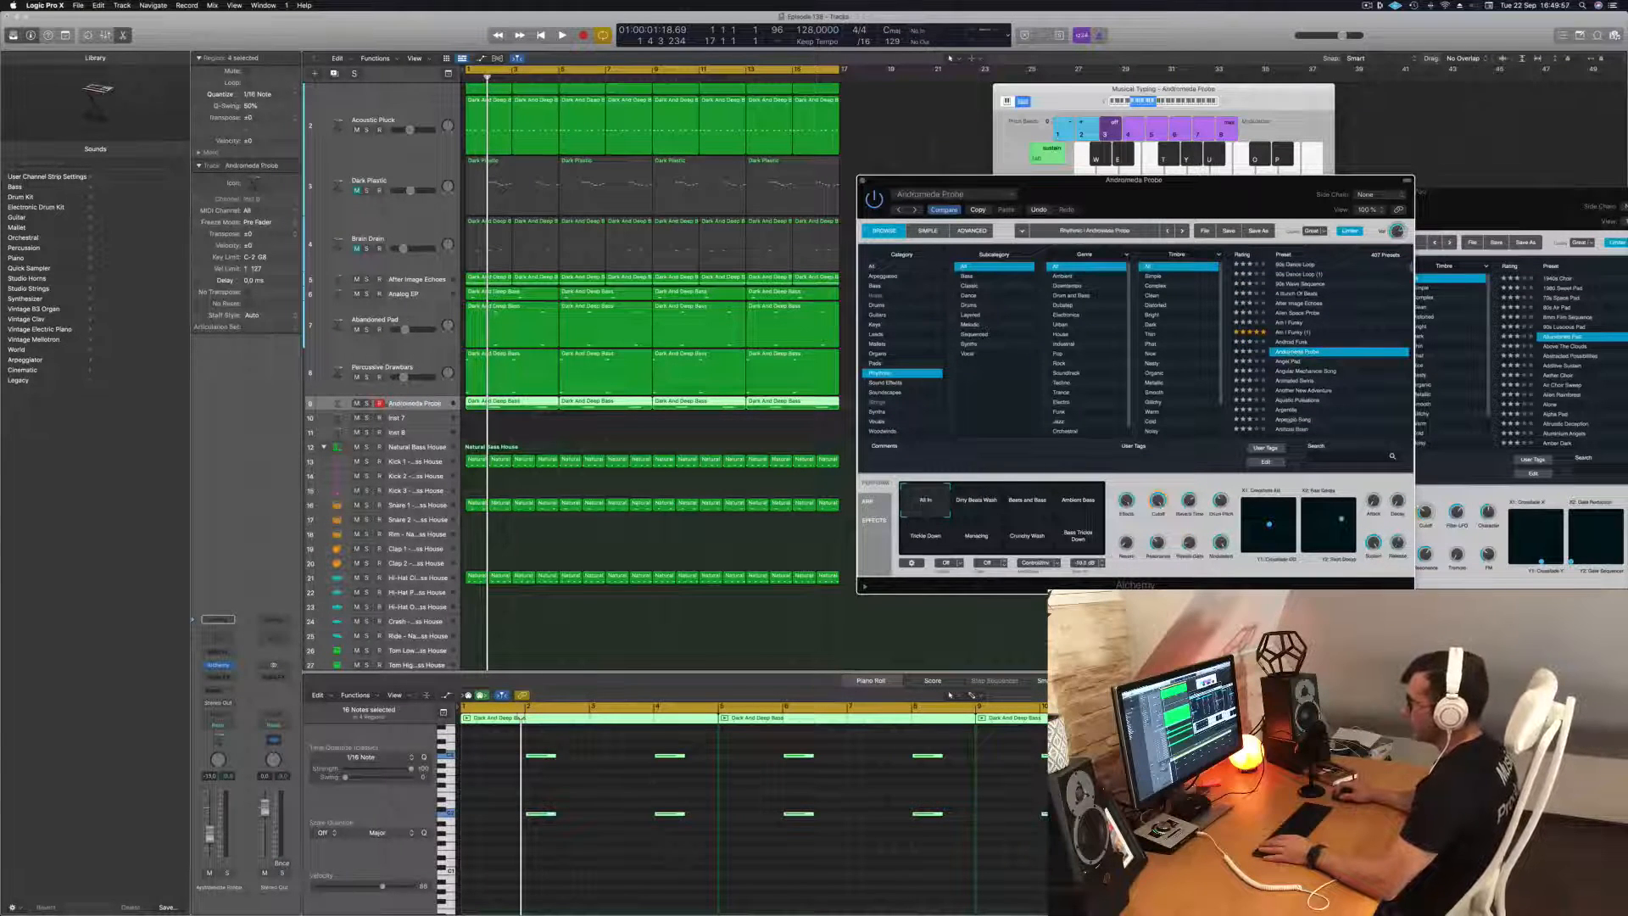
click(424, 410)
key(space)
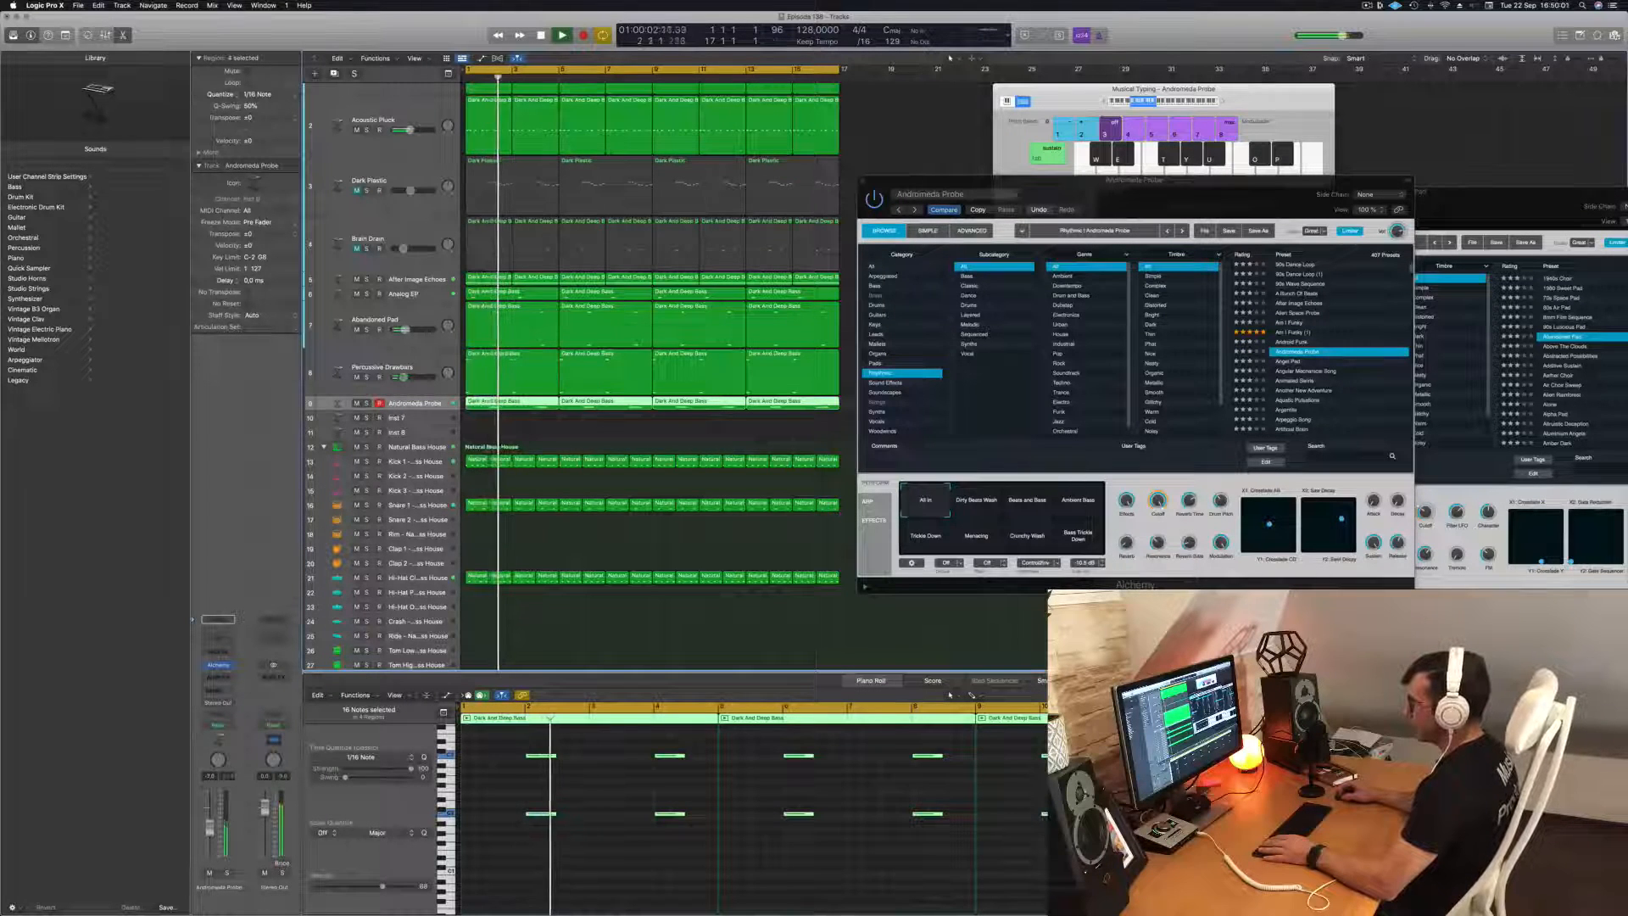
key(Return)
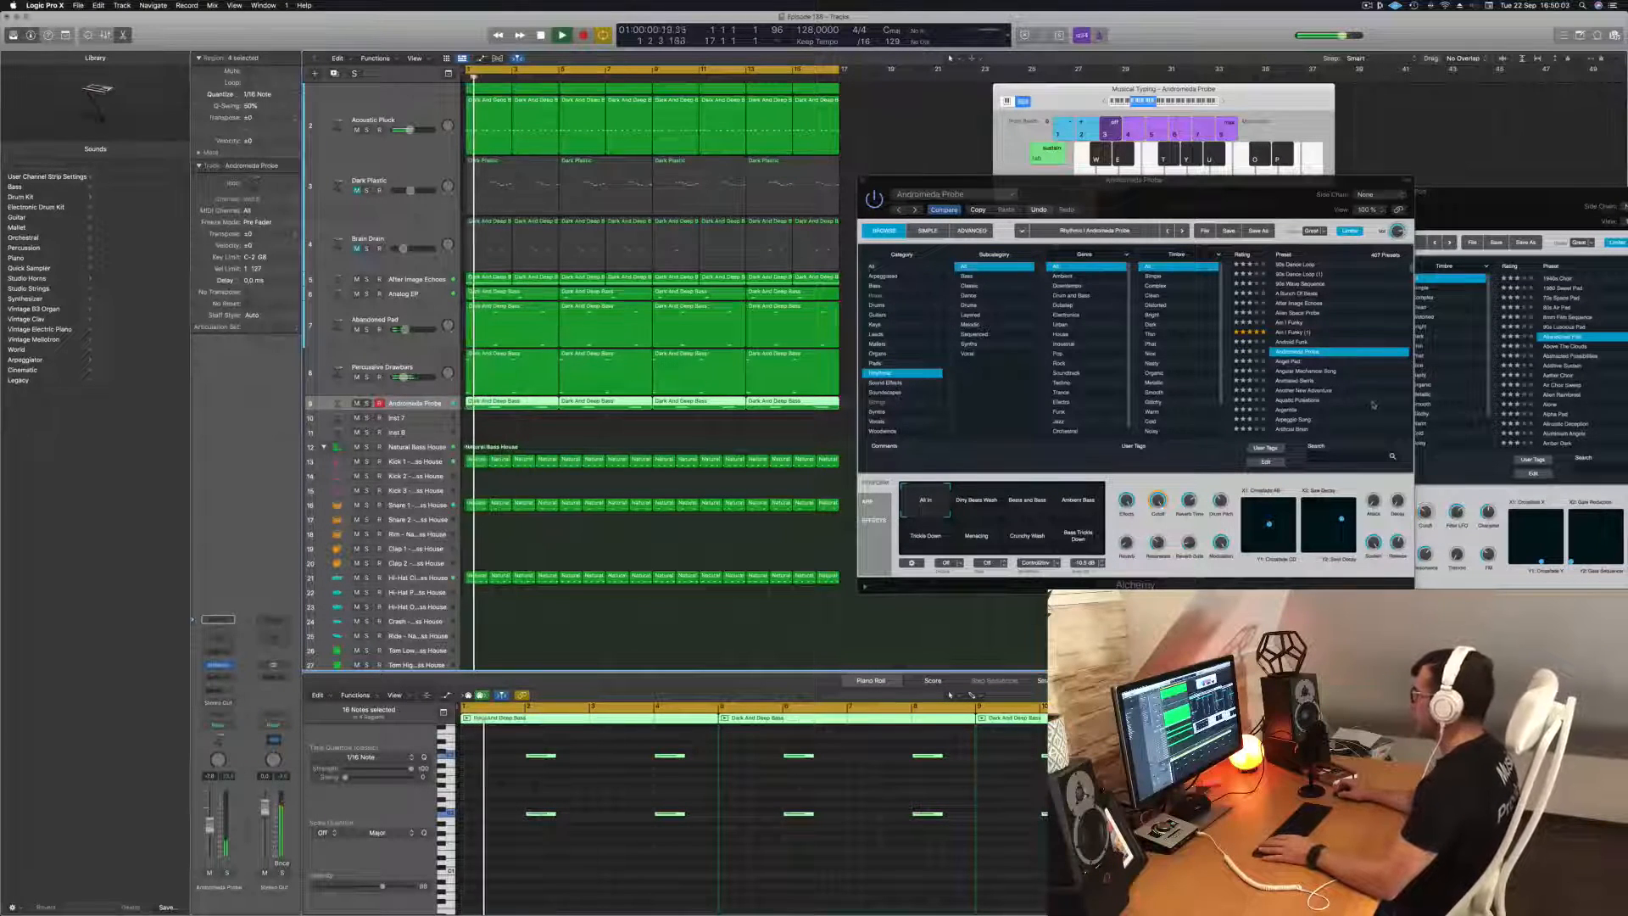
Try the Animated Swirls preset on the new track and audition its performance variations from Undulating through Melodic during playback.
click(1307, 382)
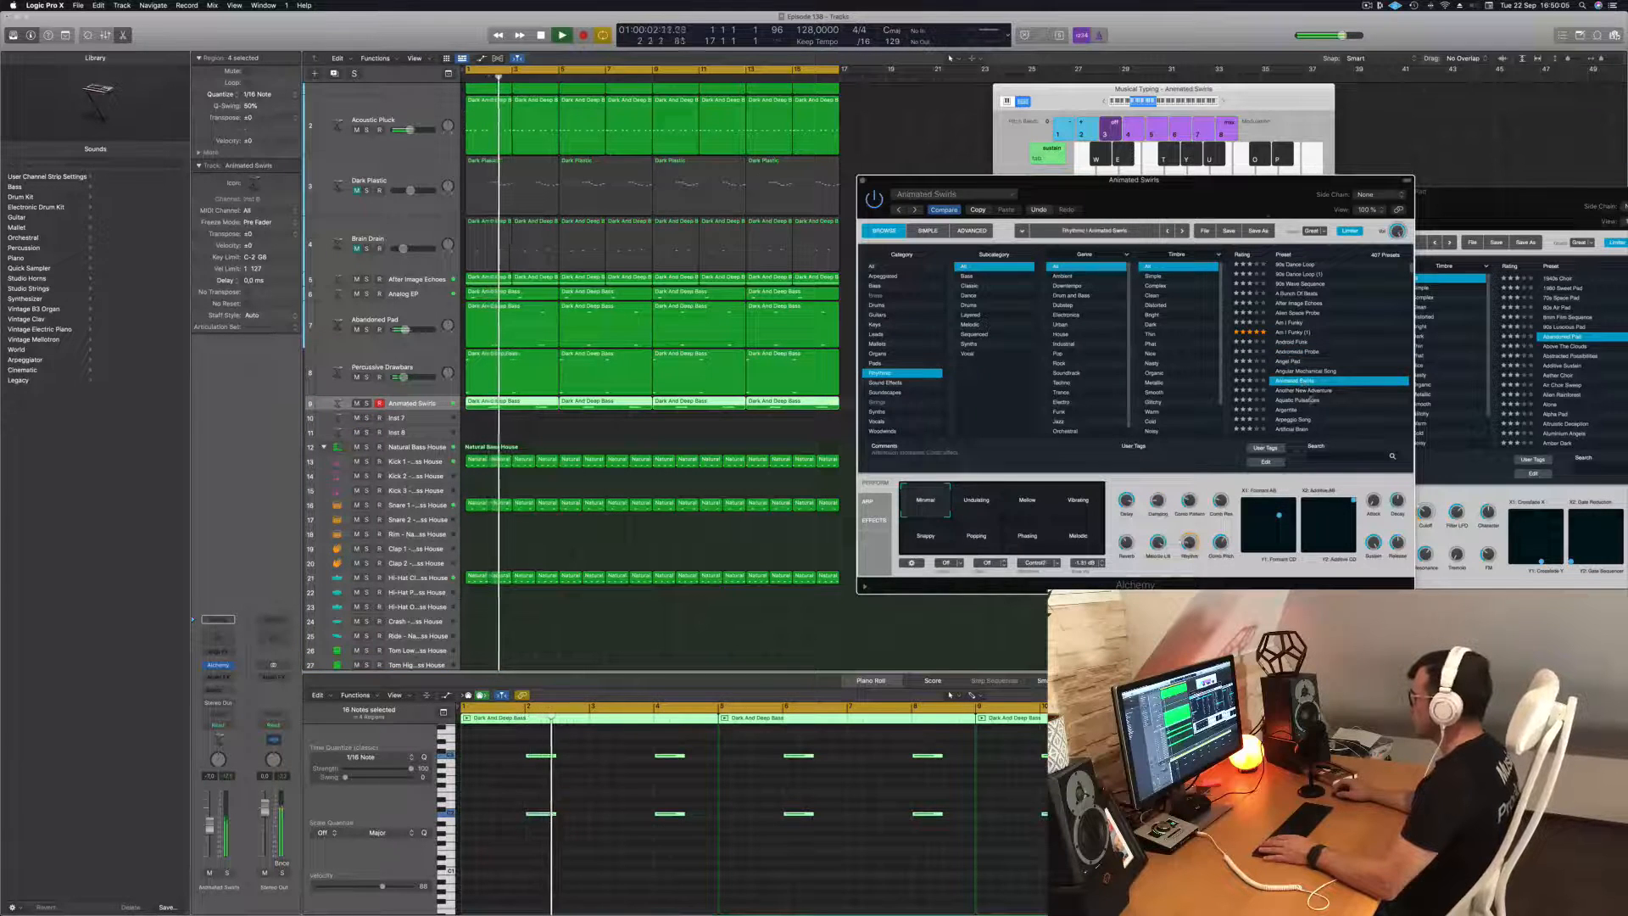
drag(1253, 195, 1215, 99)
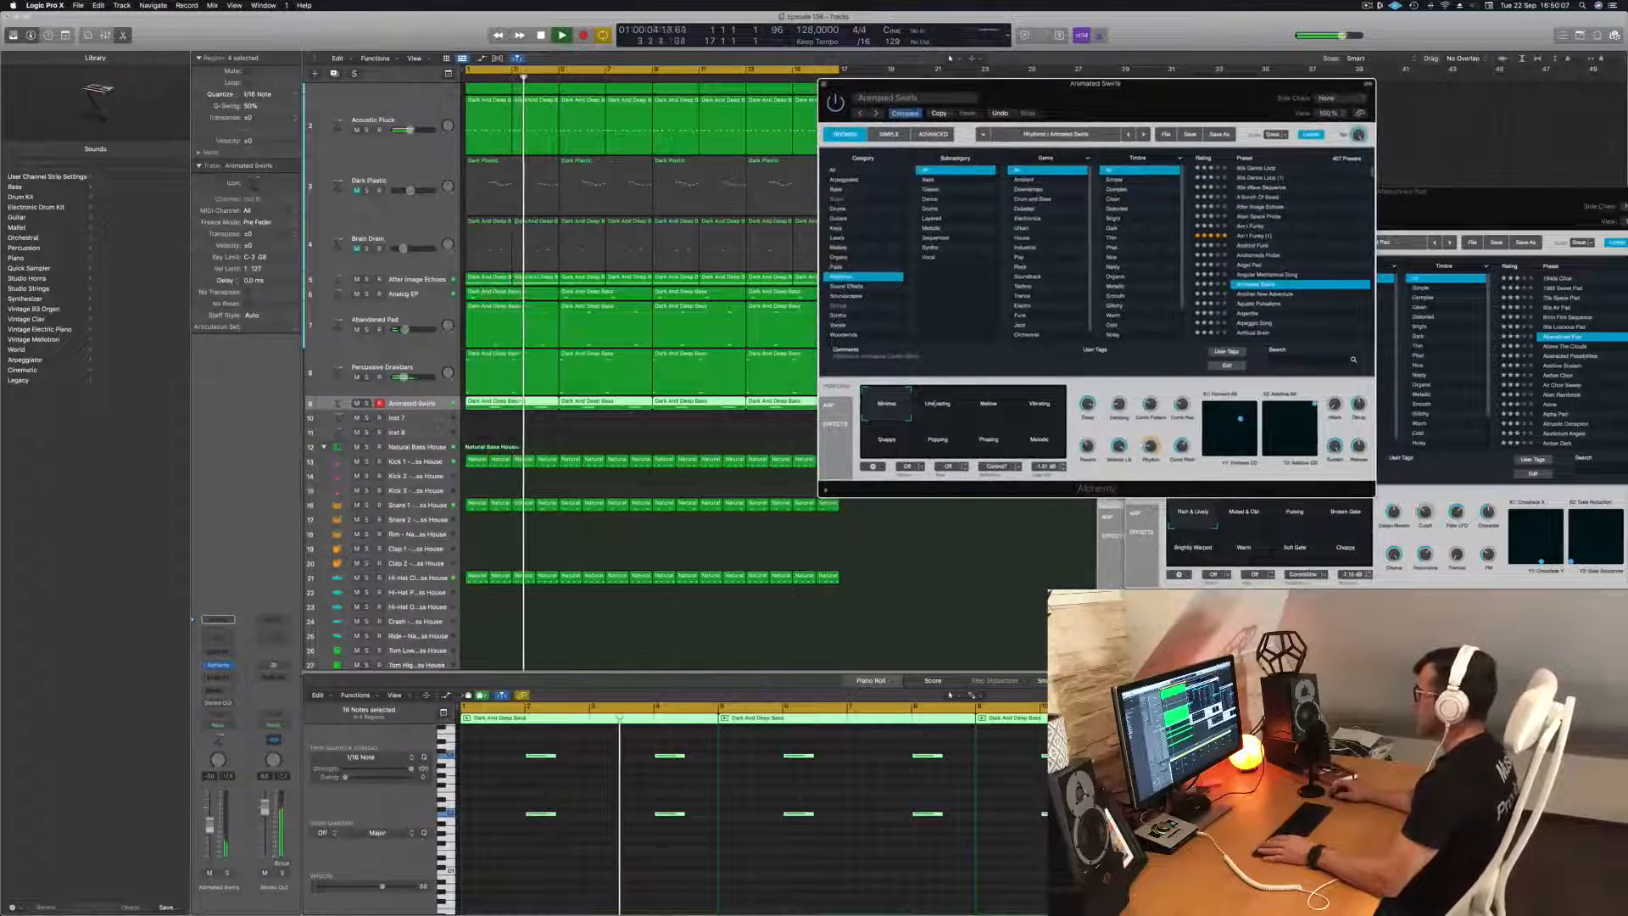
click(937, 406)
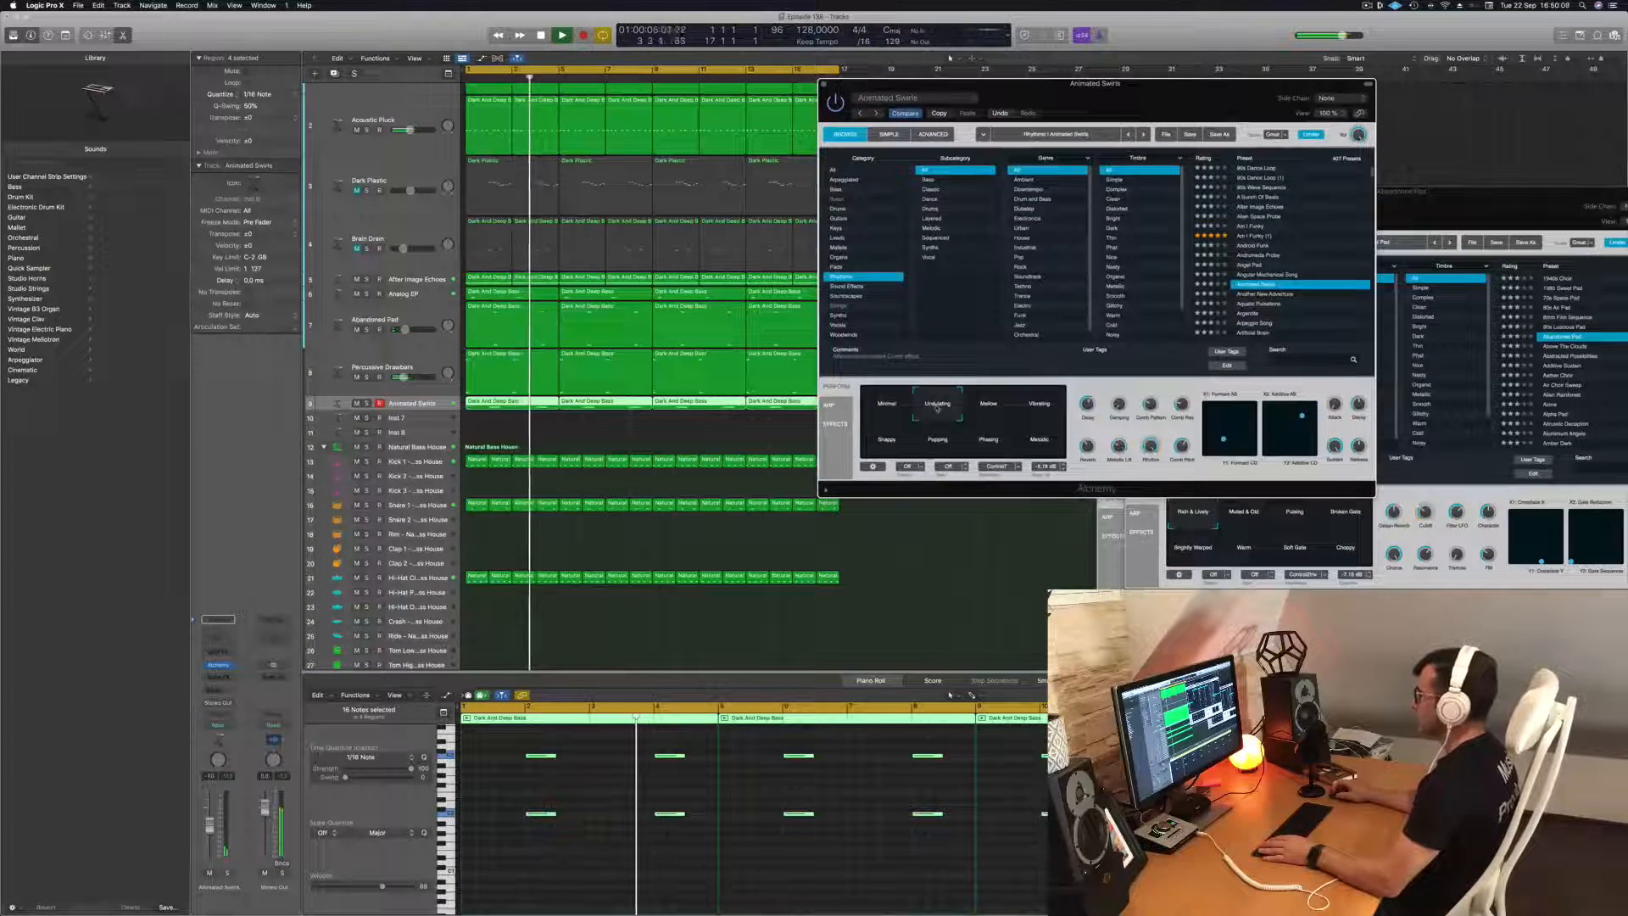
click(998, 412)
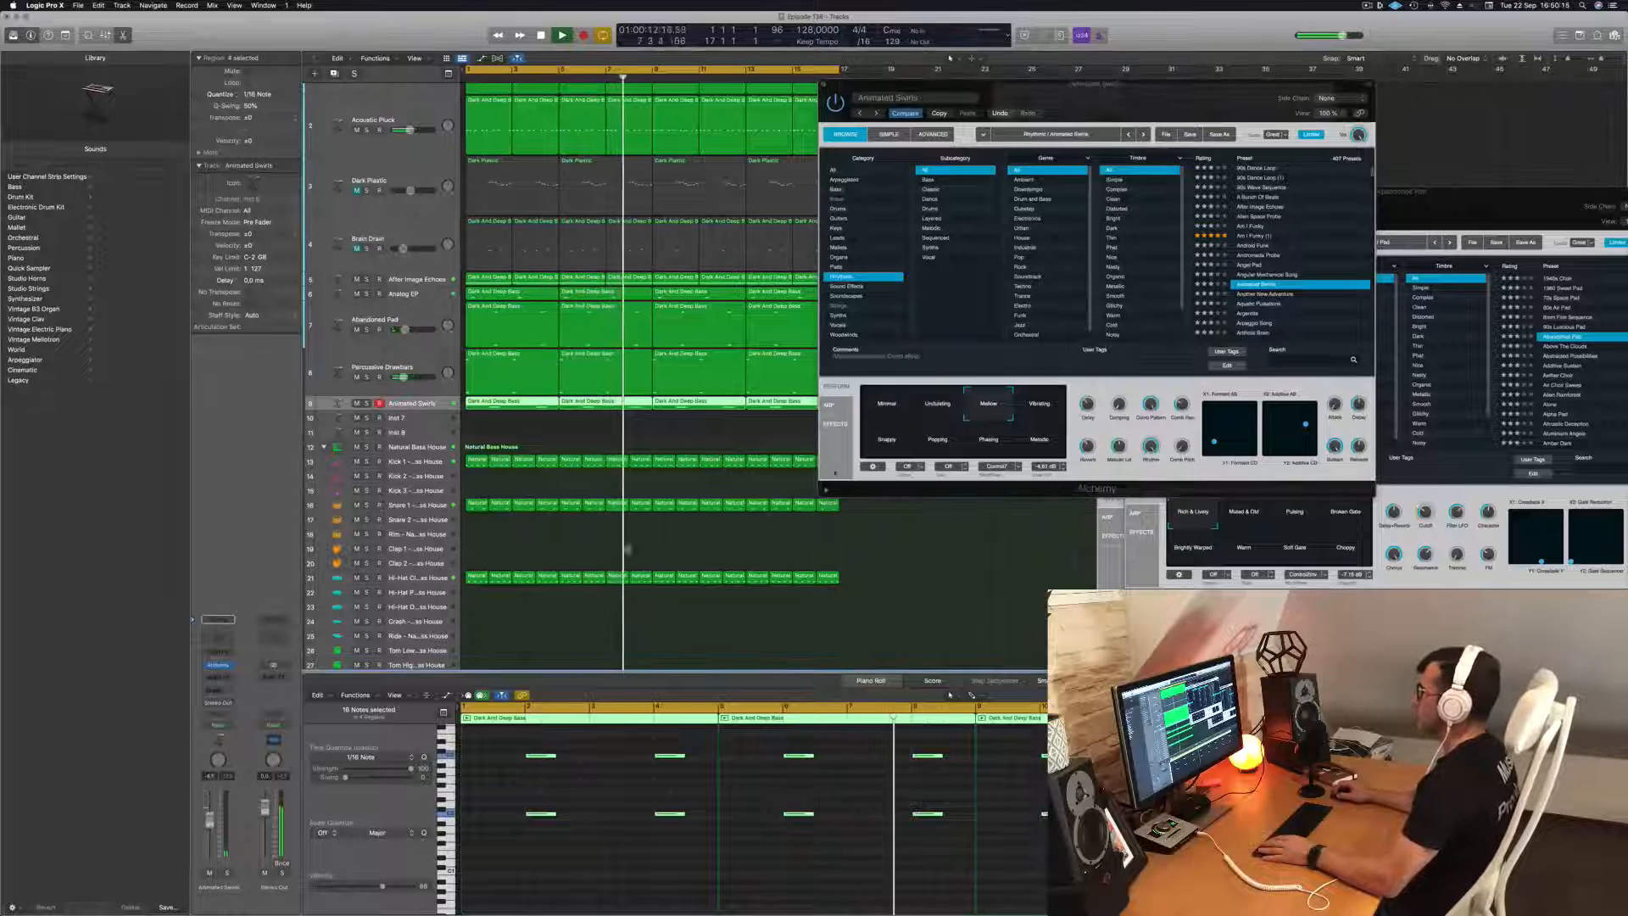
click(1041, 405)
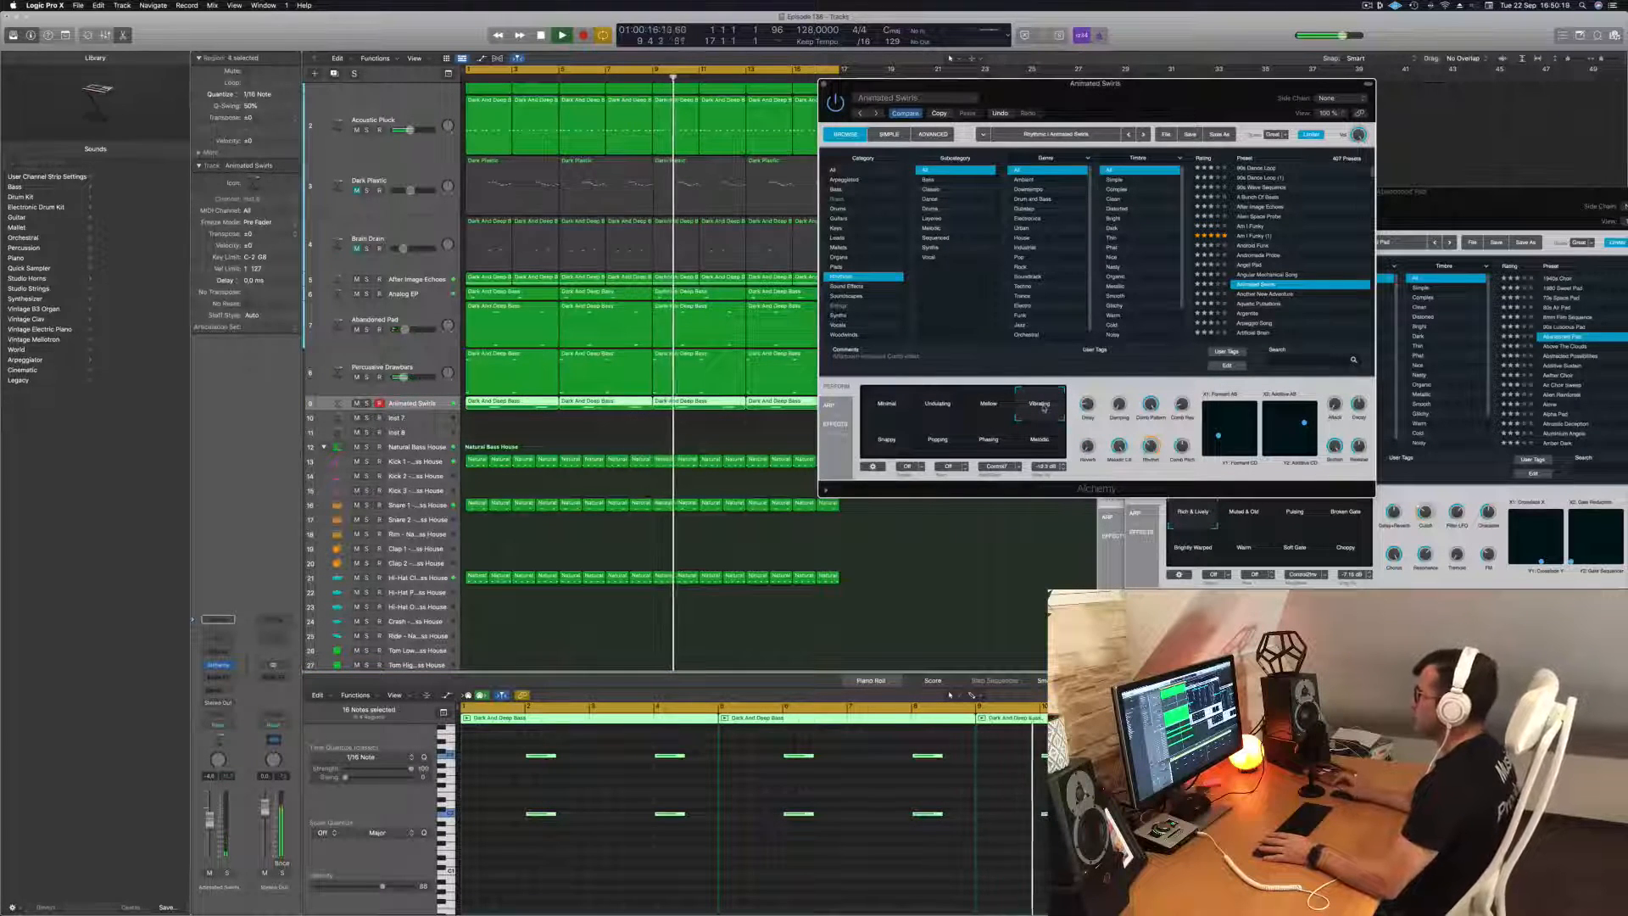
click(884, 441)
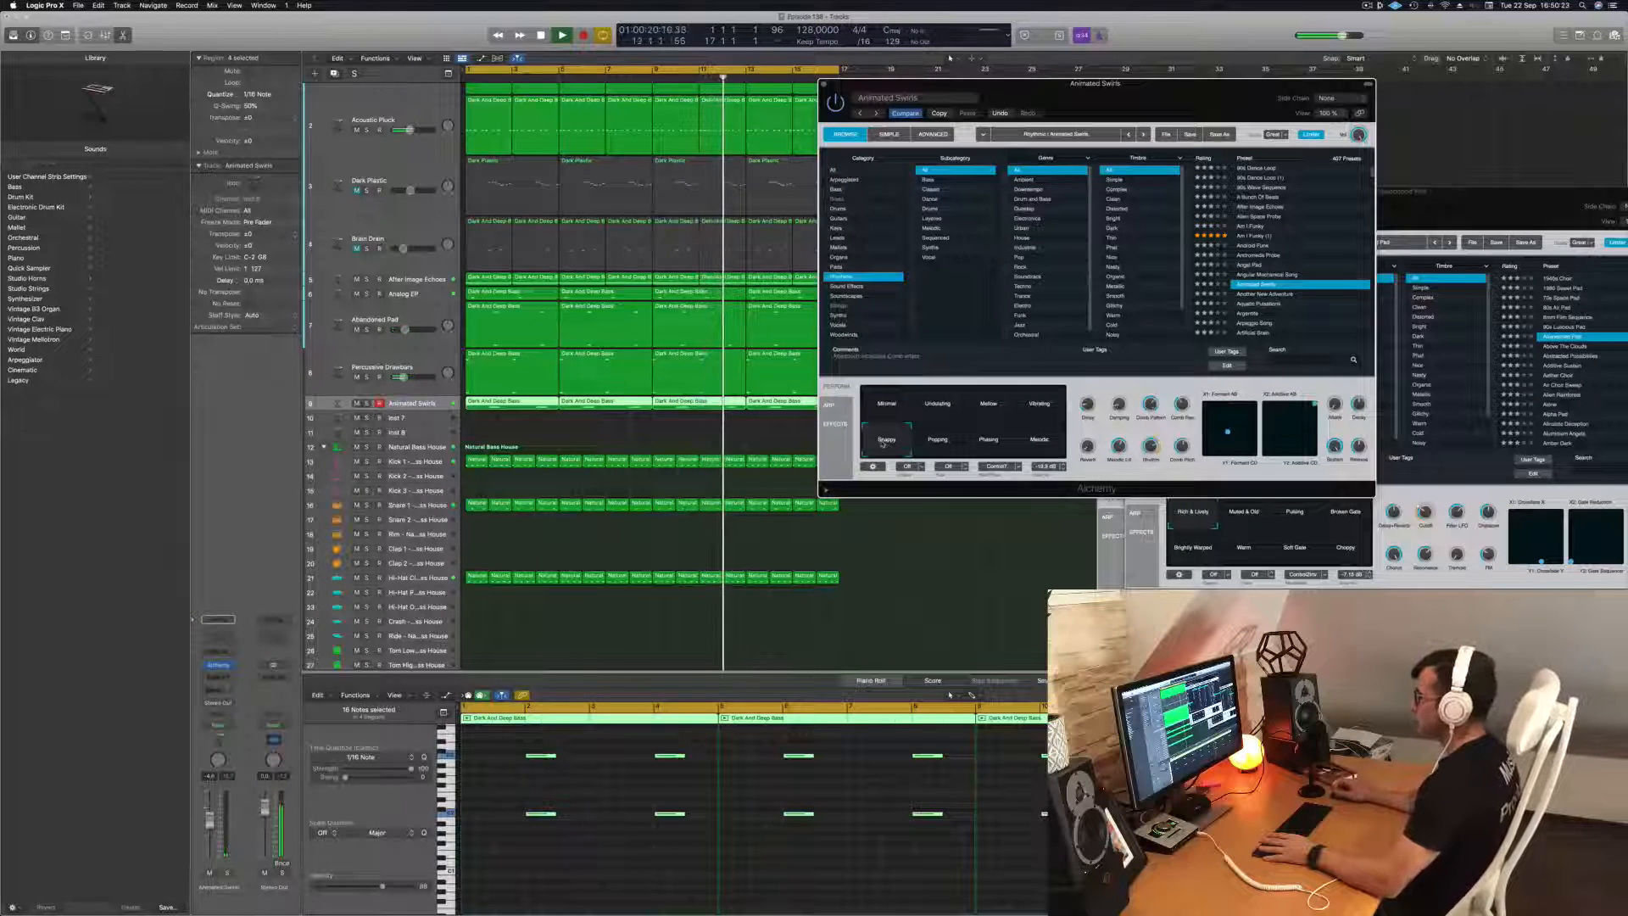
click(938, 441)
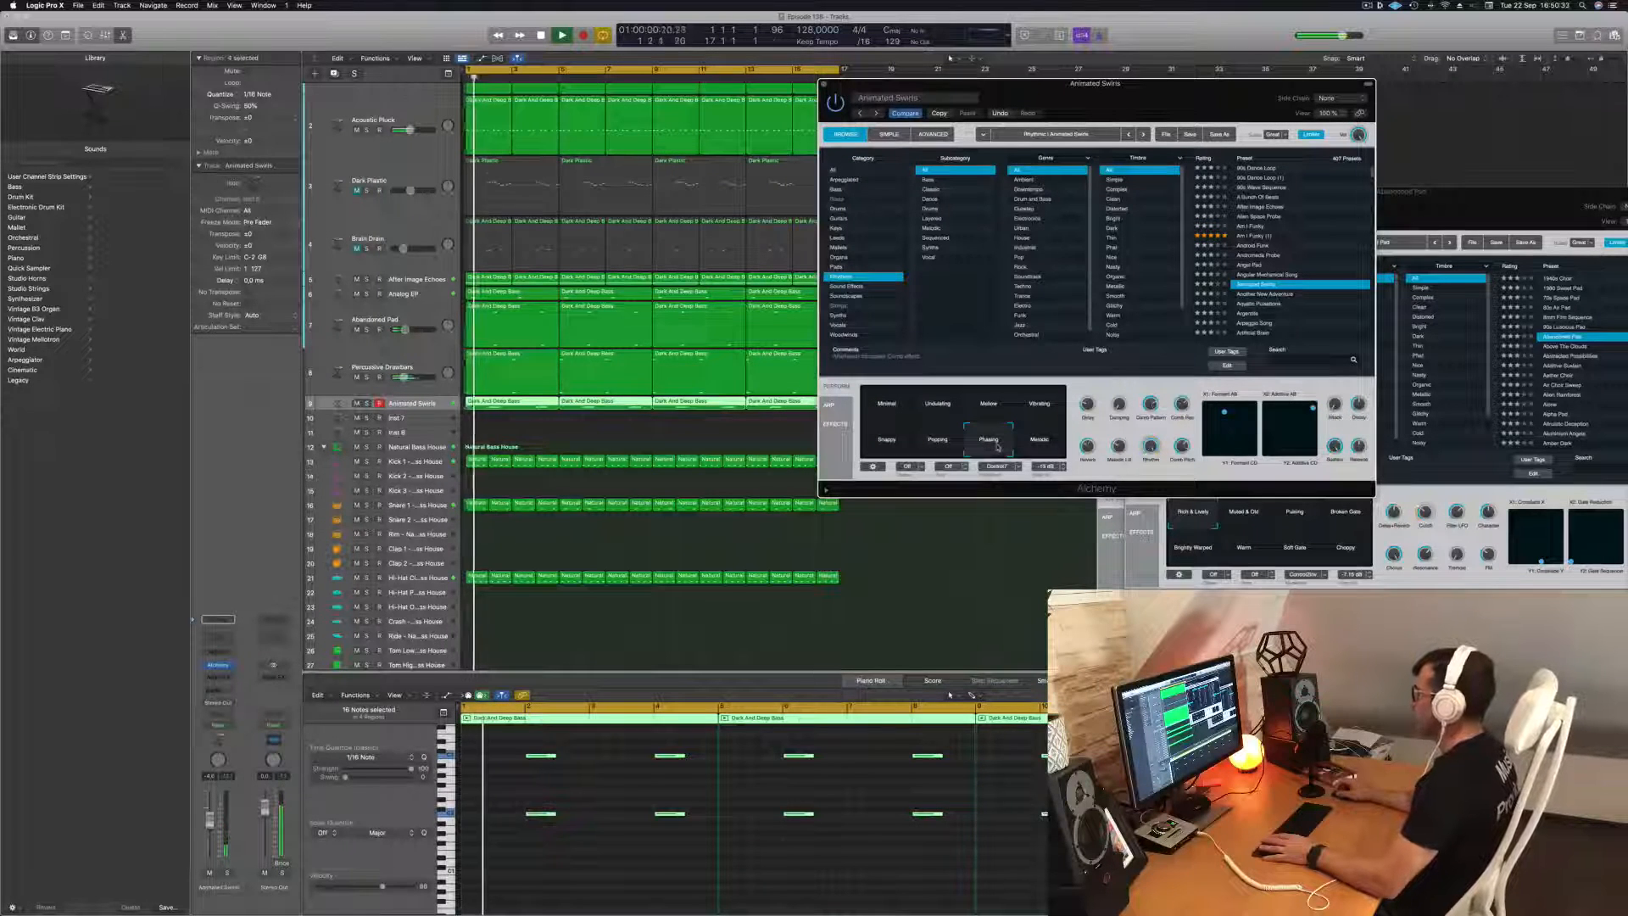
click(1042, 445)
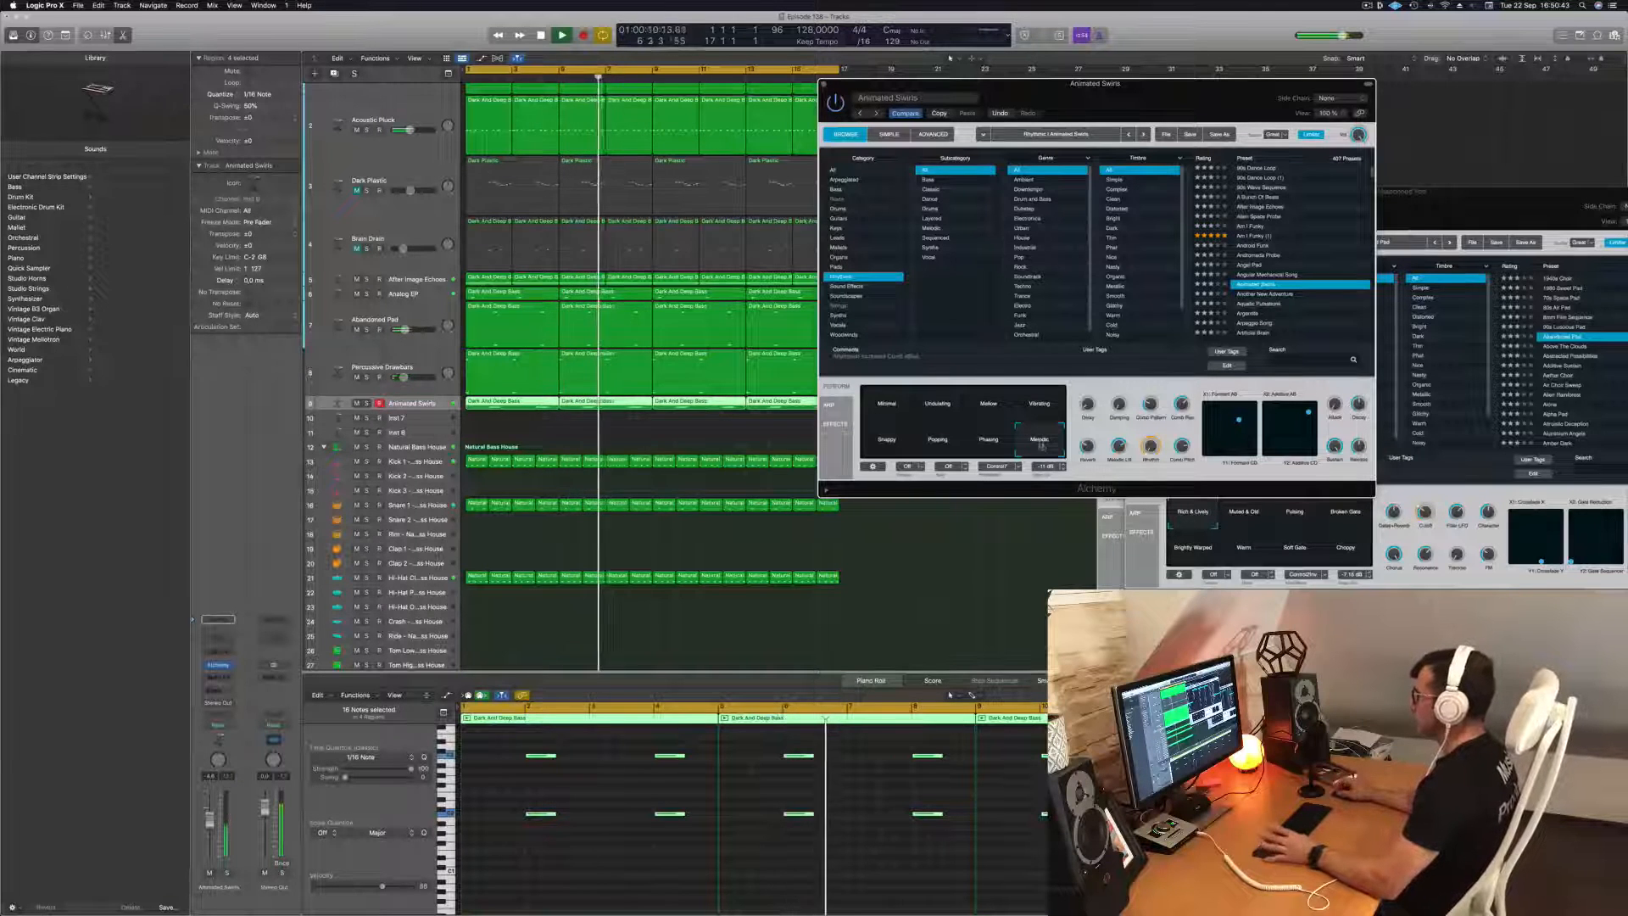
Try the Another New Adventure preset, load Aquatic Pulsations instead, and move the instrument window clear of the regions.
click(1252, 295)
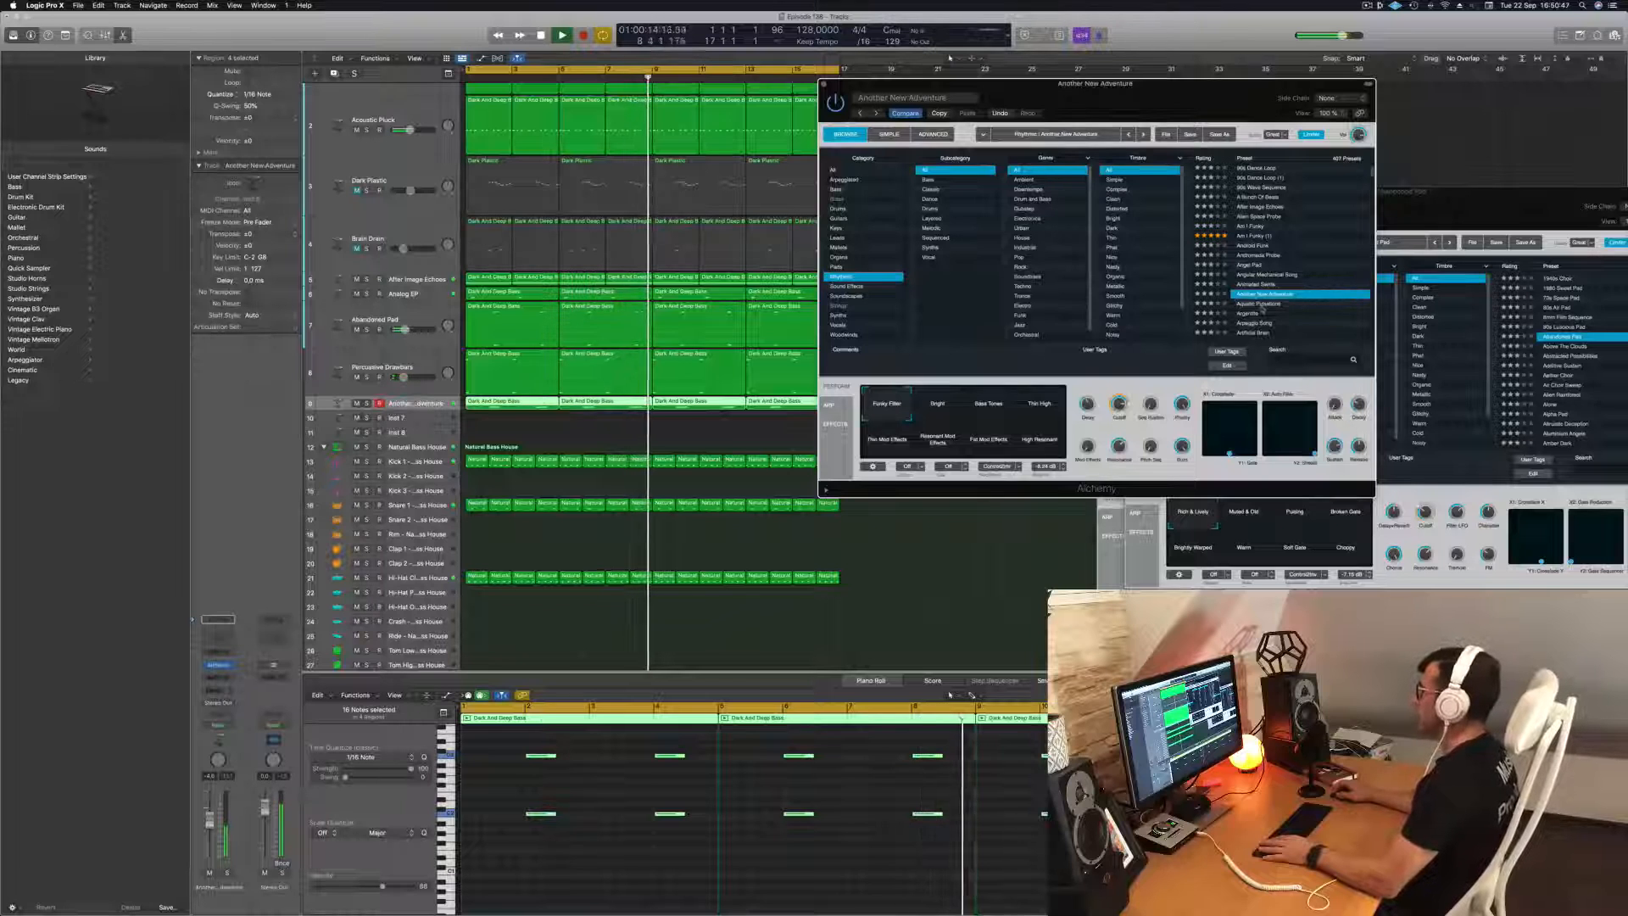
click(1276, 304)
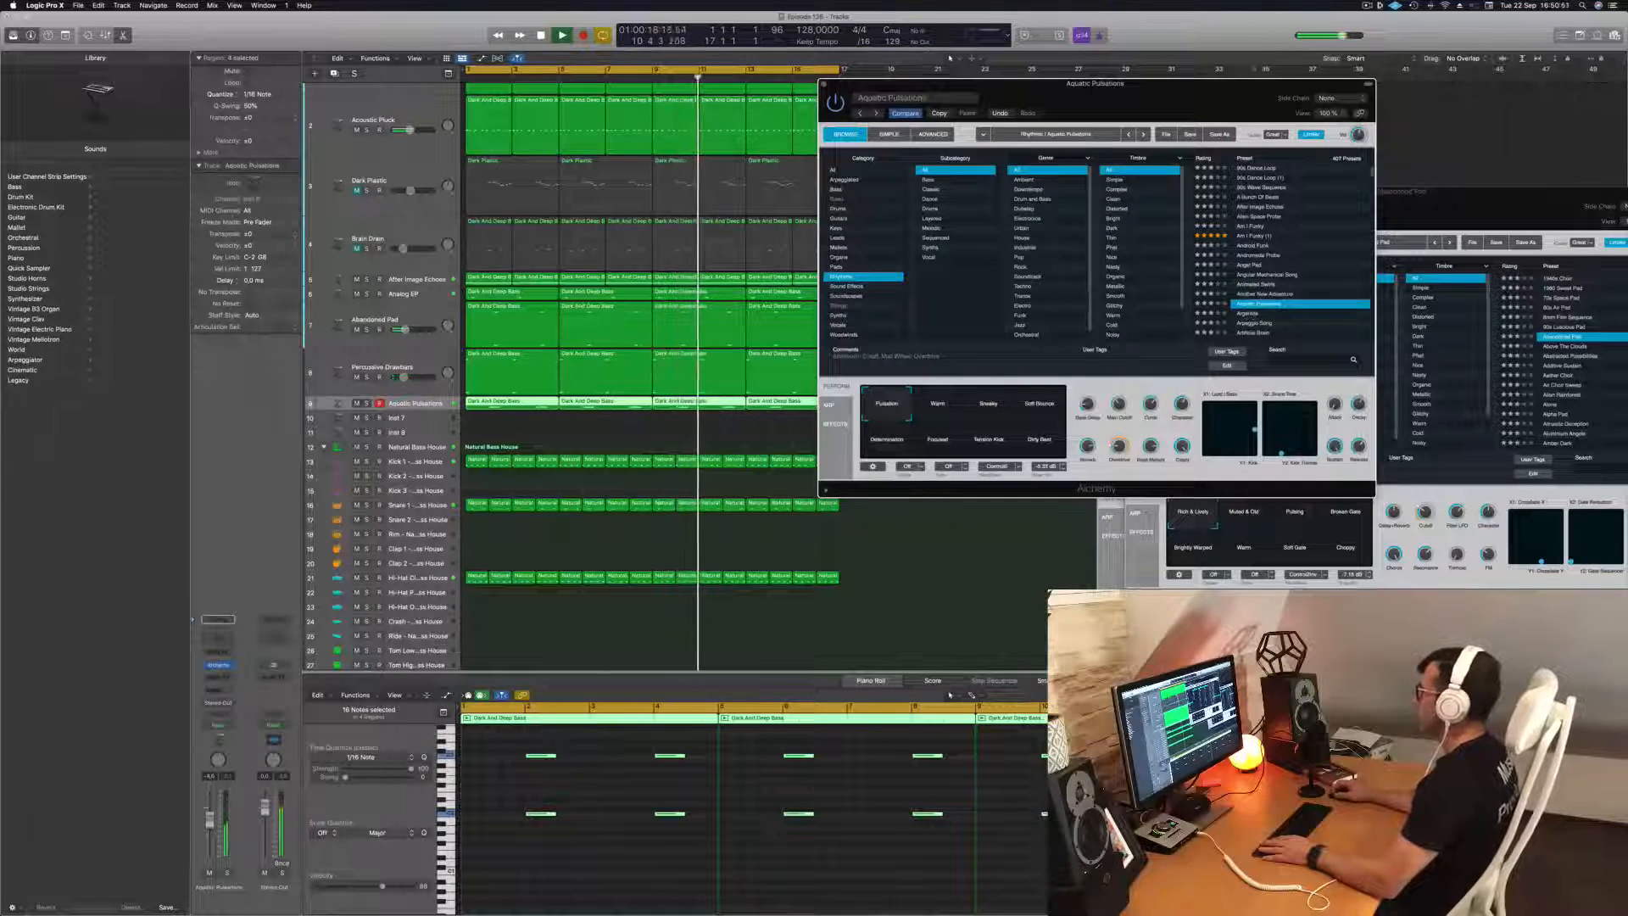
drag(1198, 95, 1260, 101)
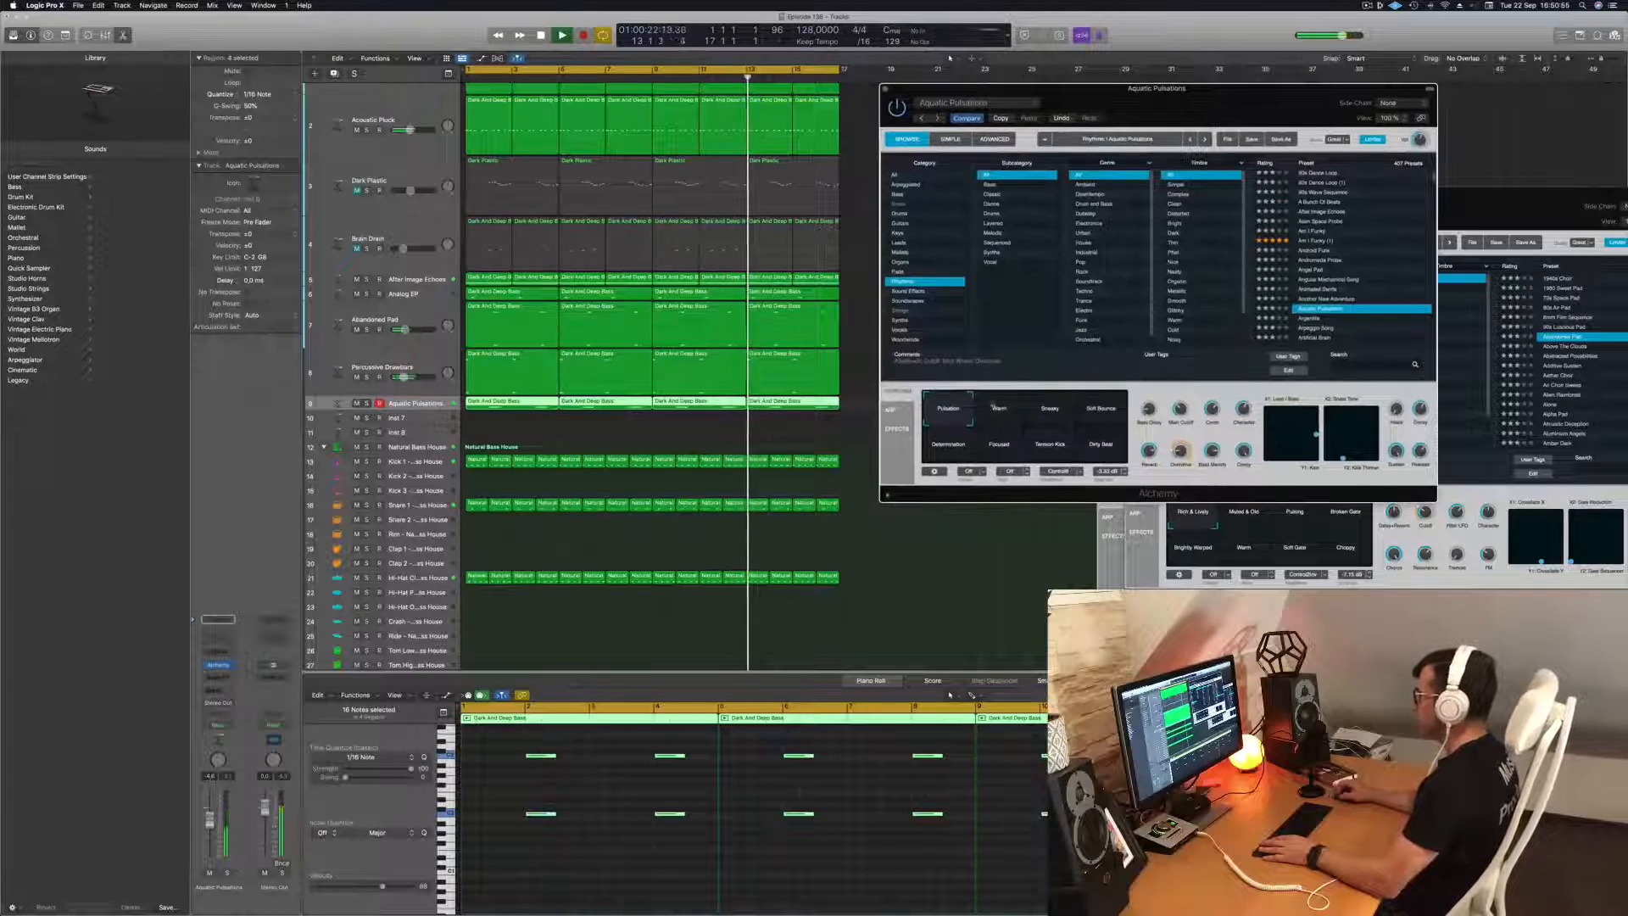
Audition the Aquatic Pulsations performance variations from Warm through Dirty Beat during playback, and settle on Determination.
click(999, 411)
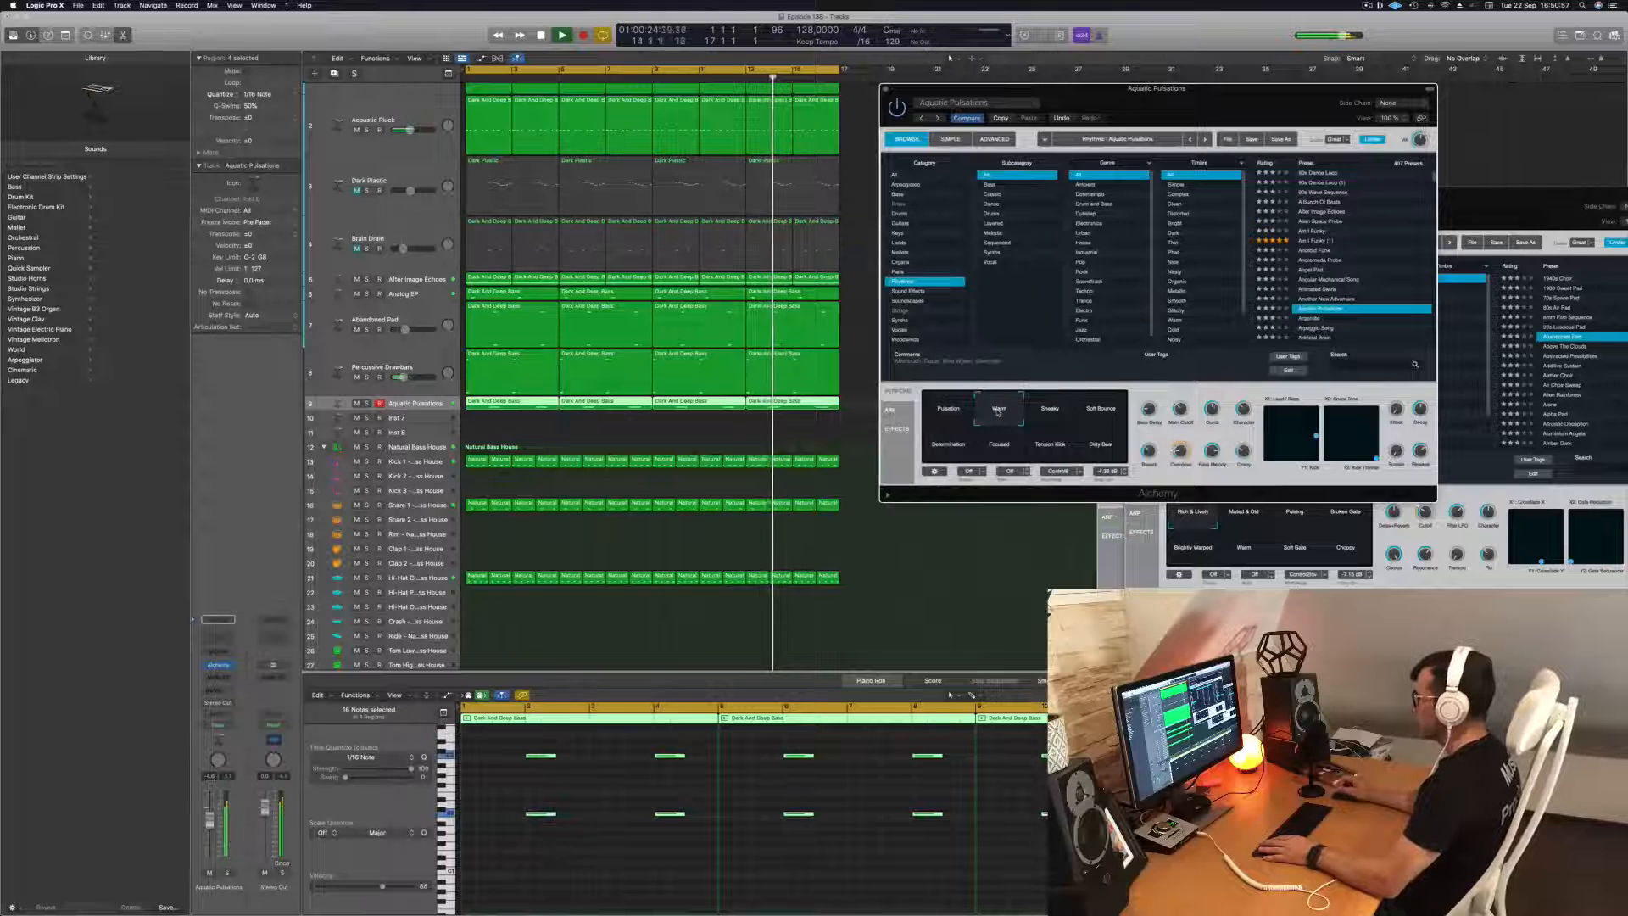
click(1055, 413)
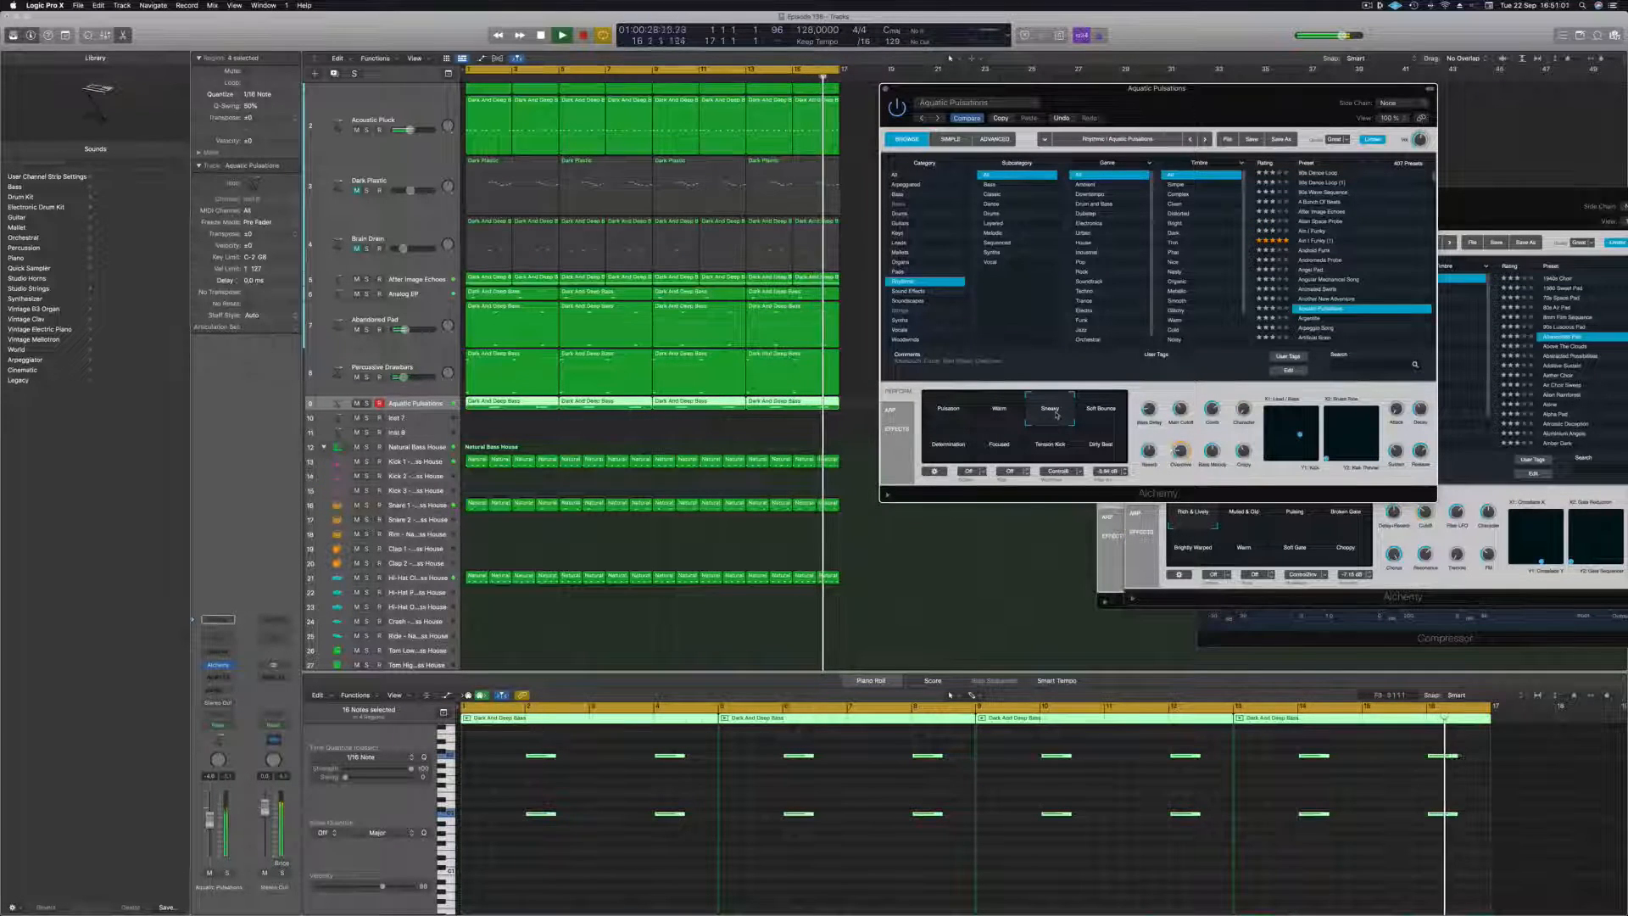
click(1095, 413)
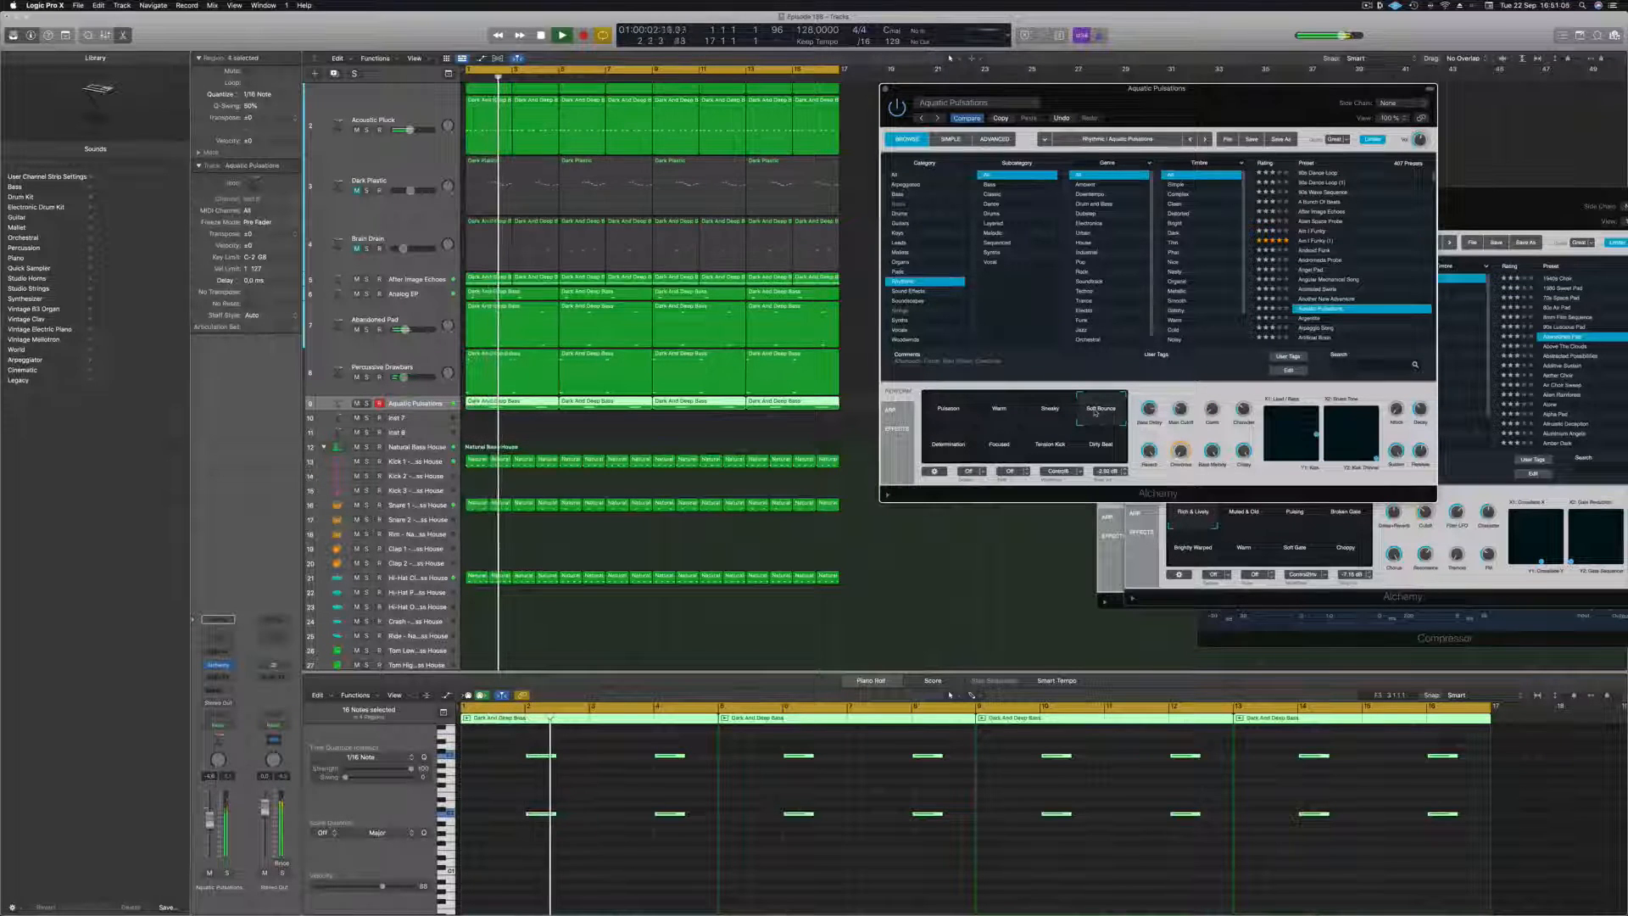
click(950, 443)
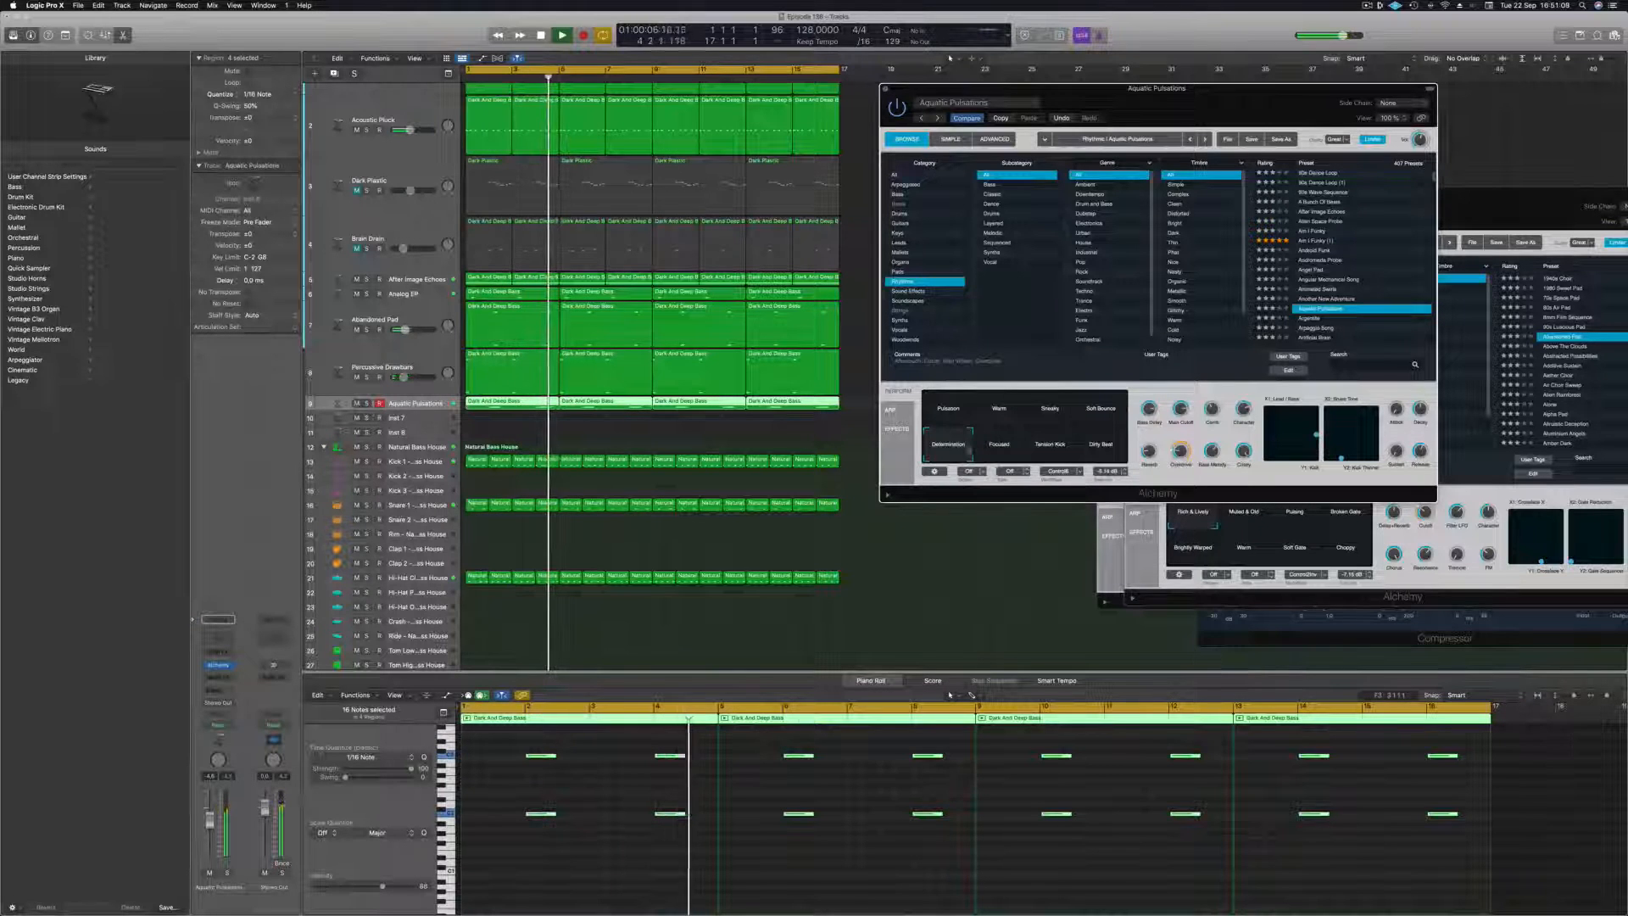
click(997, 449)
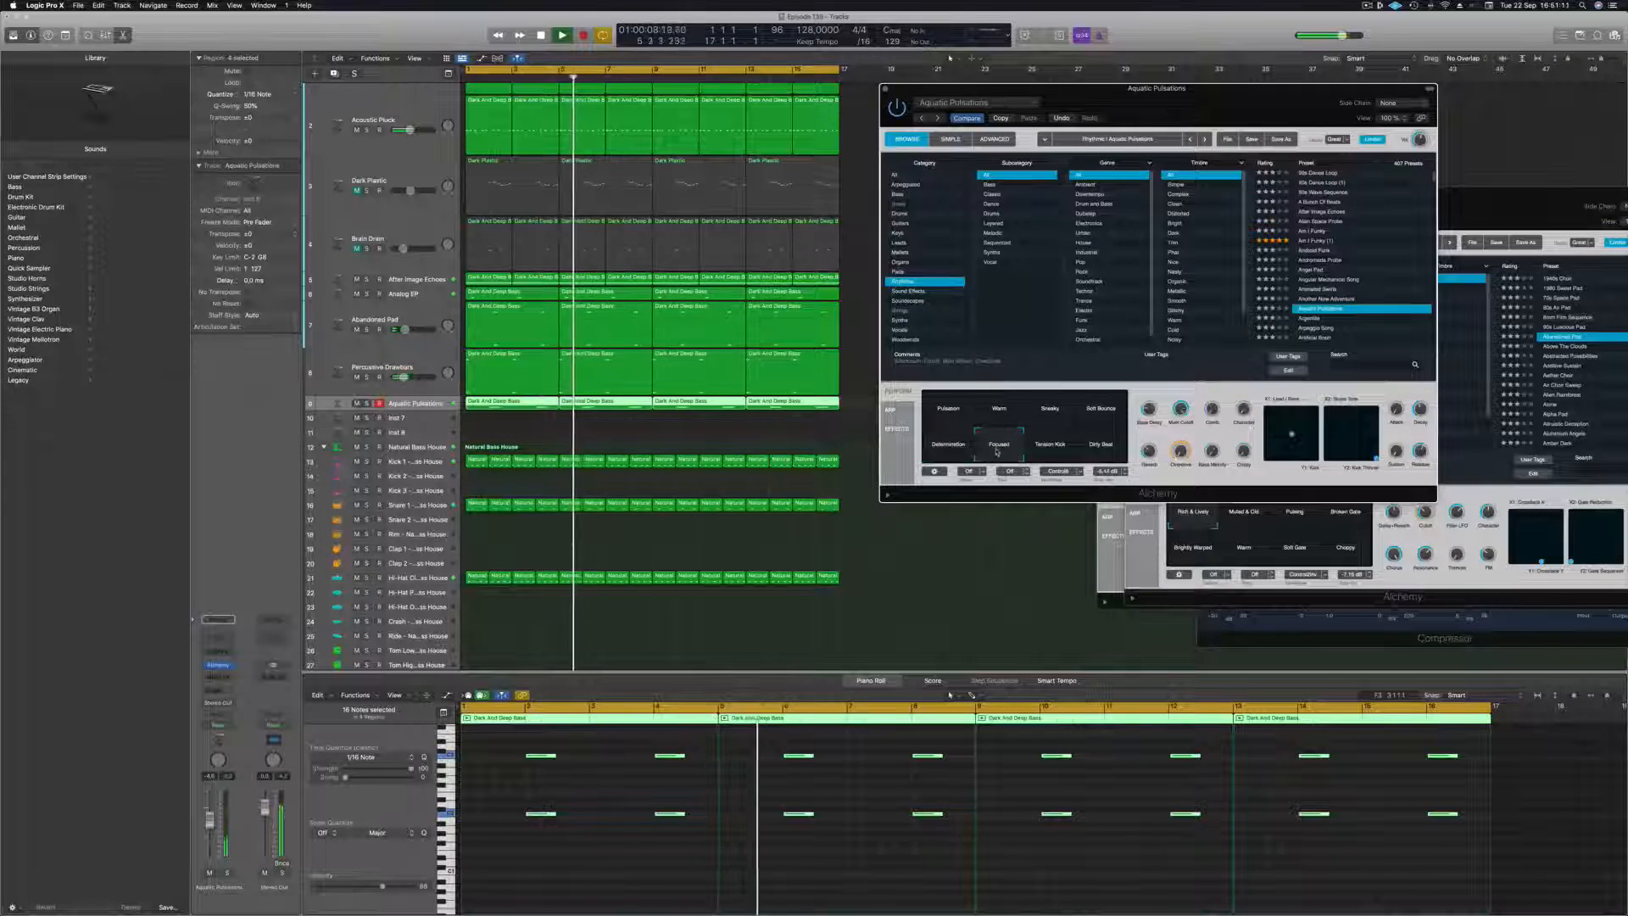
click(1051, 453)
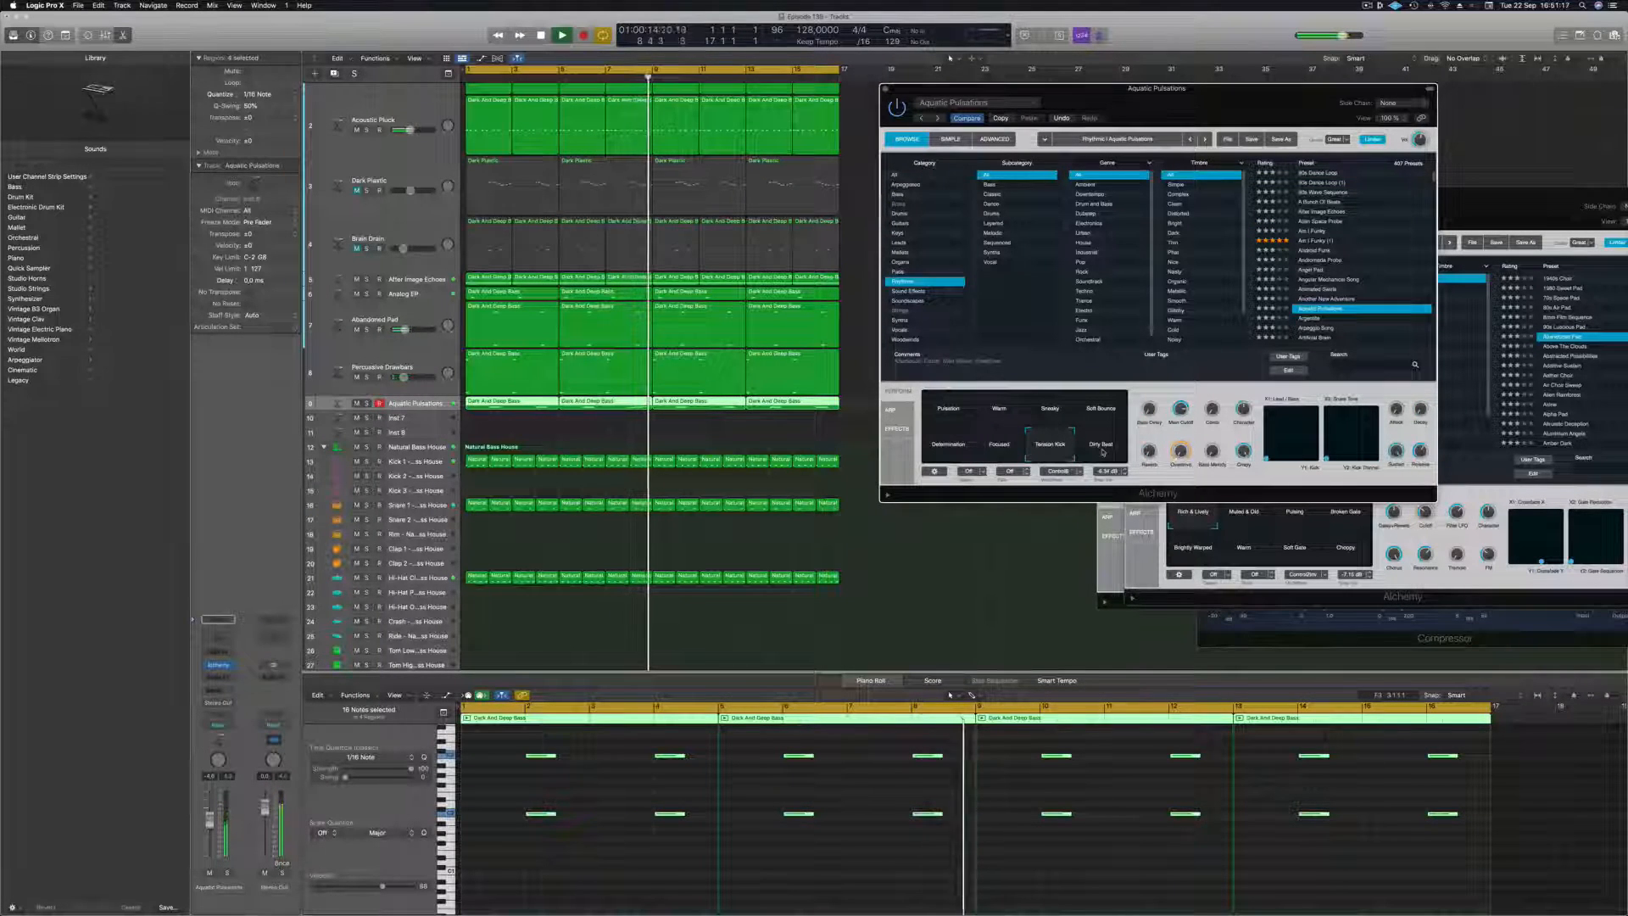
click(1103, 452)
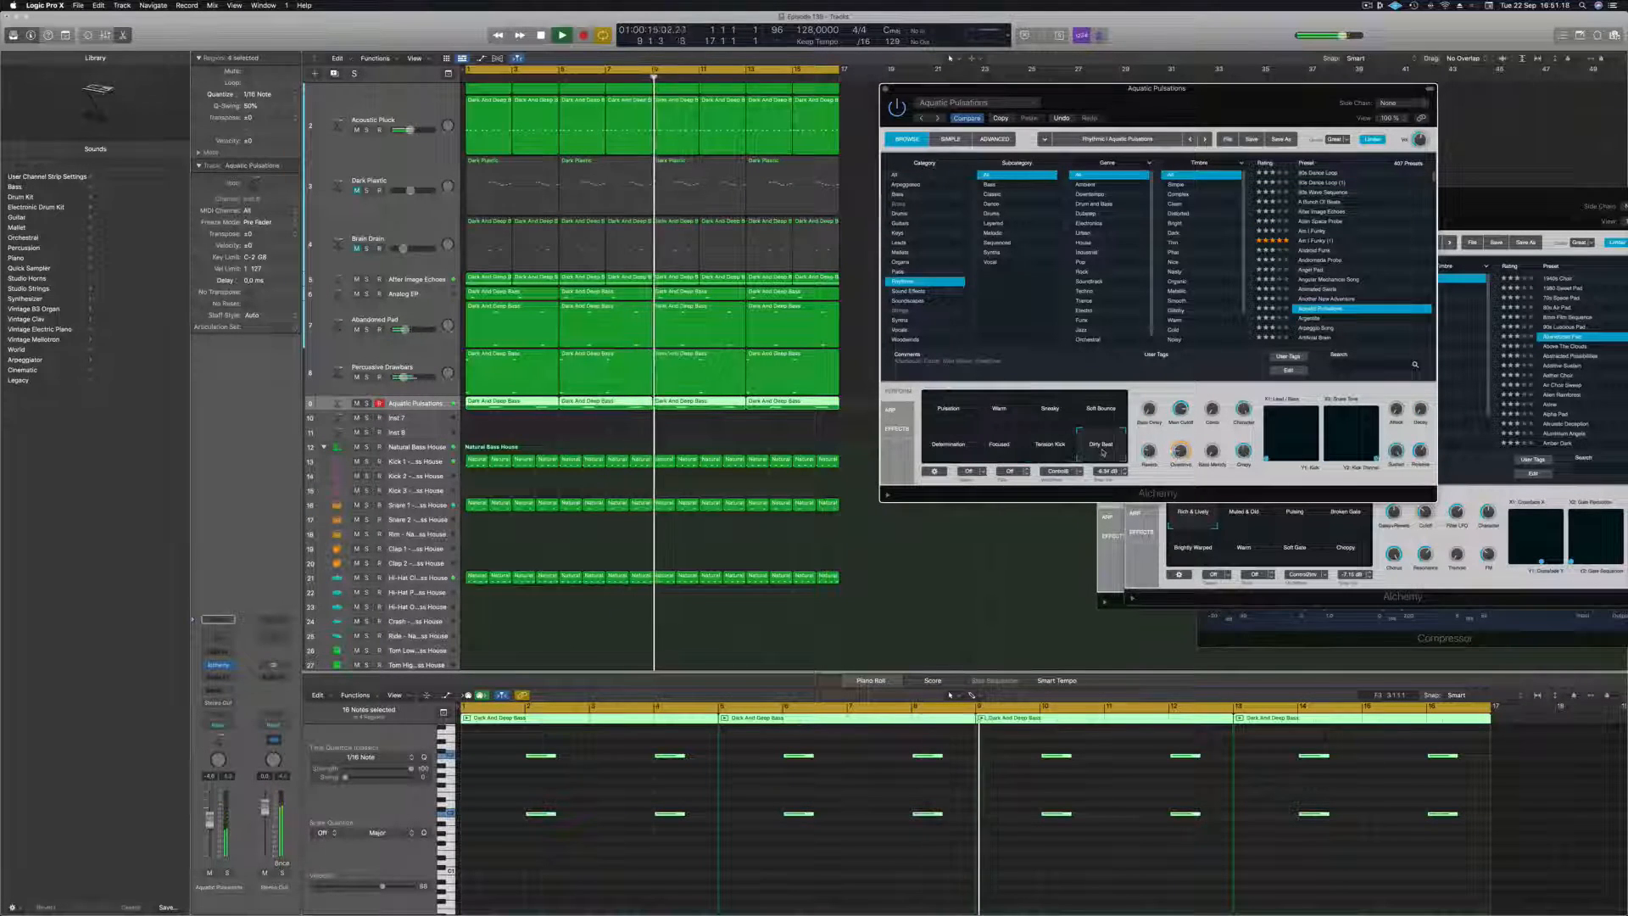
click(941, 448)
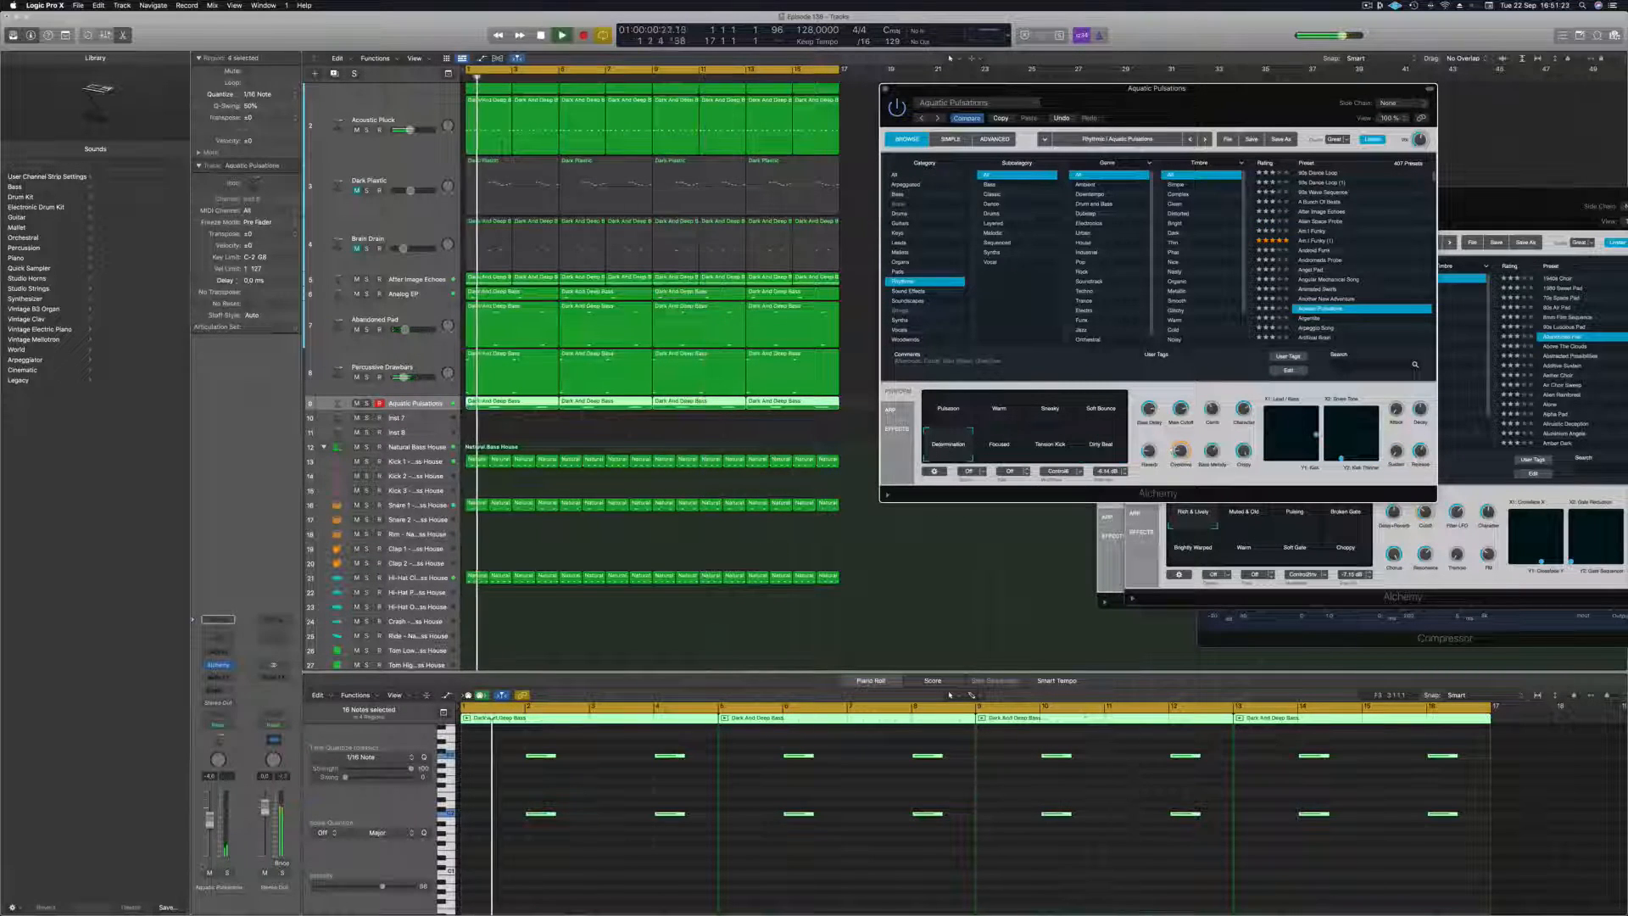
Compare the Aquatic Pulsations track soloed and in the full mix, and lower its volume slightly.
key(s)
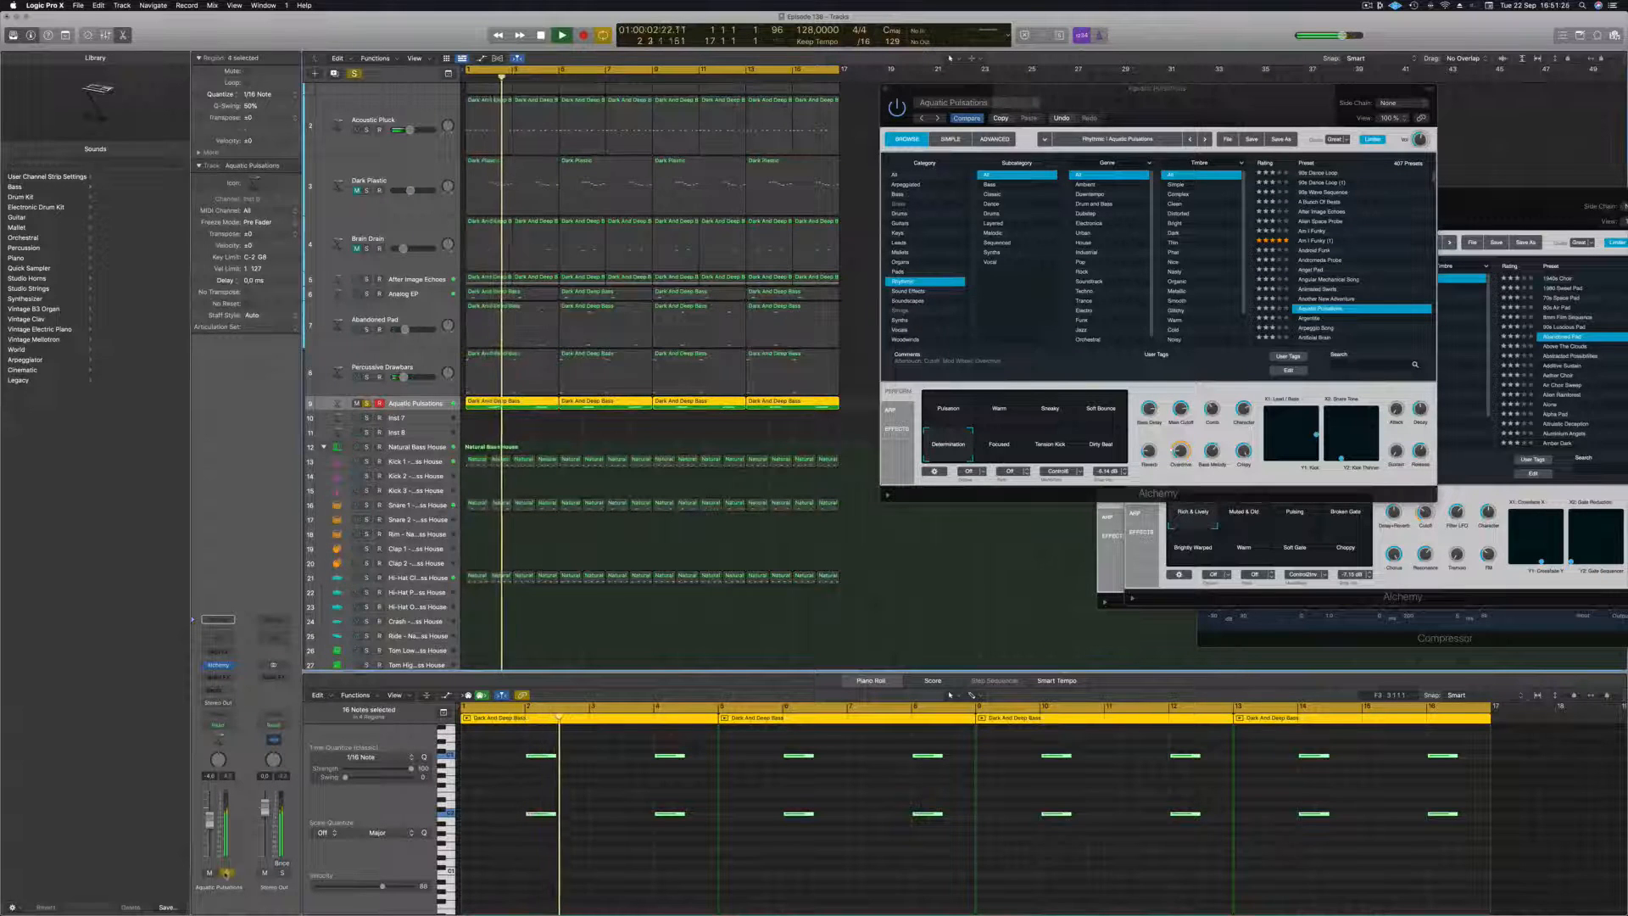
click(227, 874)
key(Return)
drag(209, 820, 210, 833)
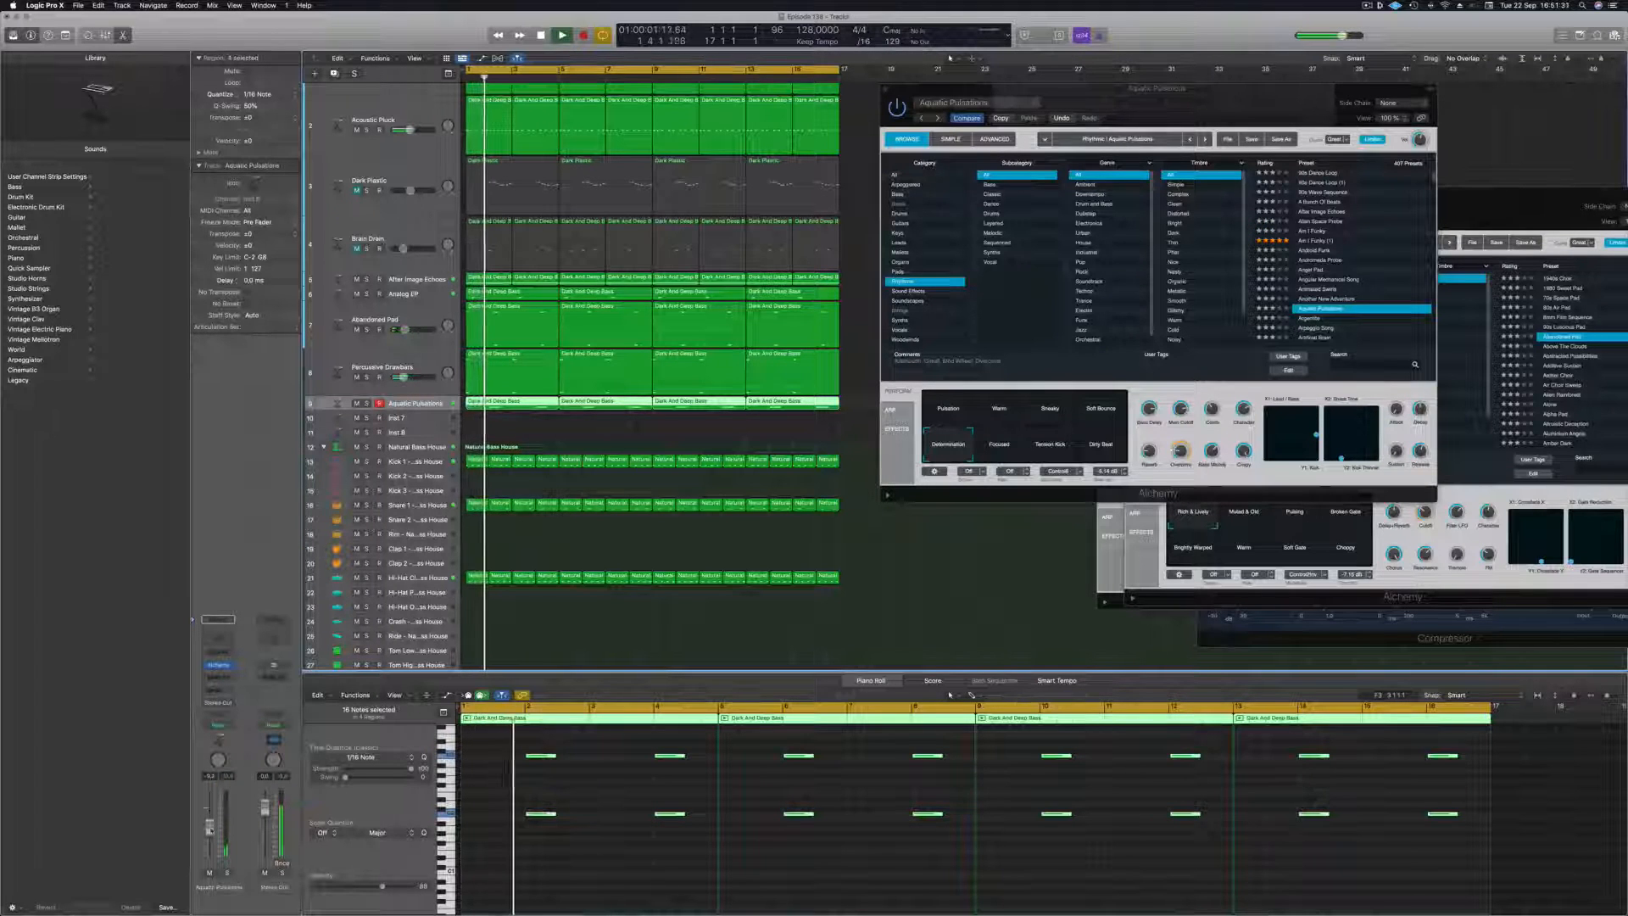
click(226, 873)
click(226, 874)
key(Return)
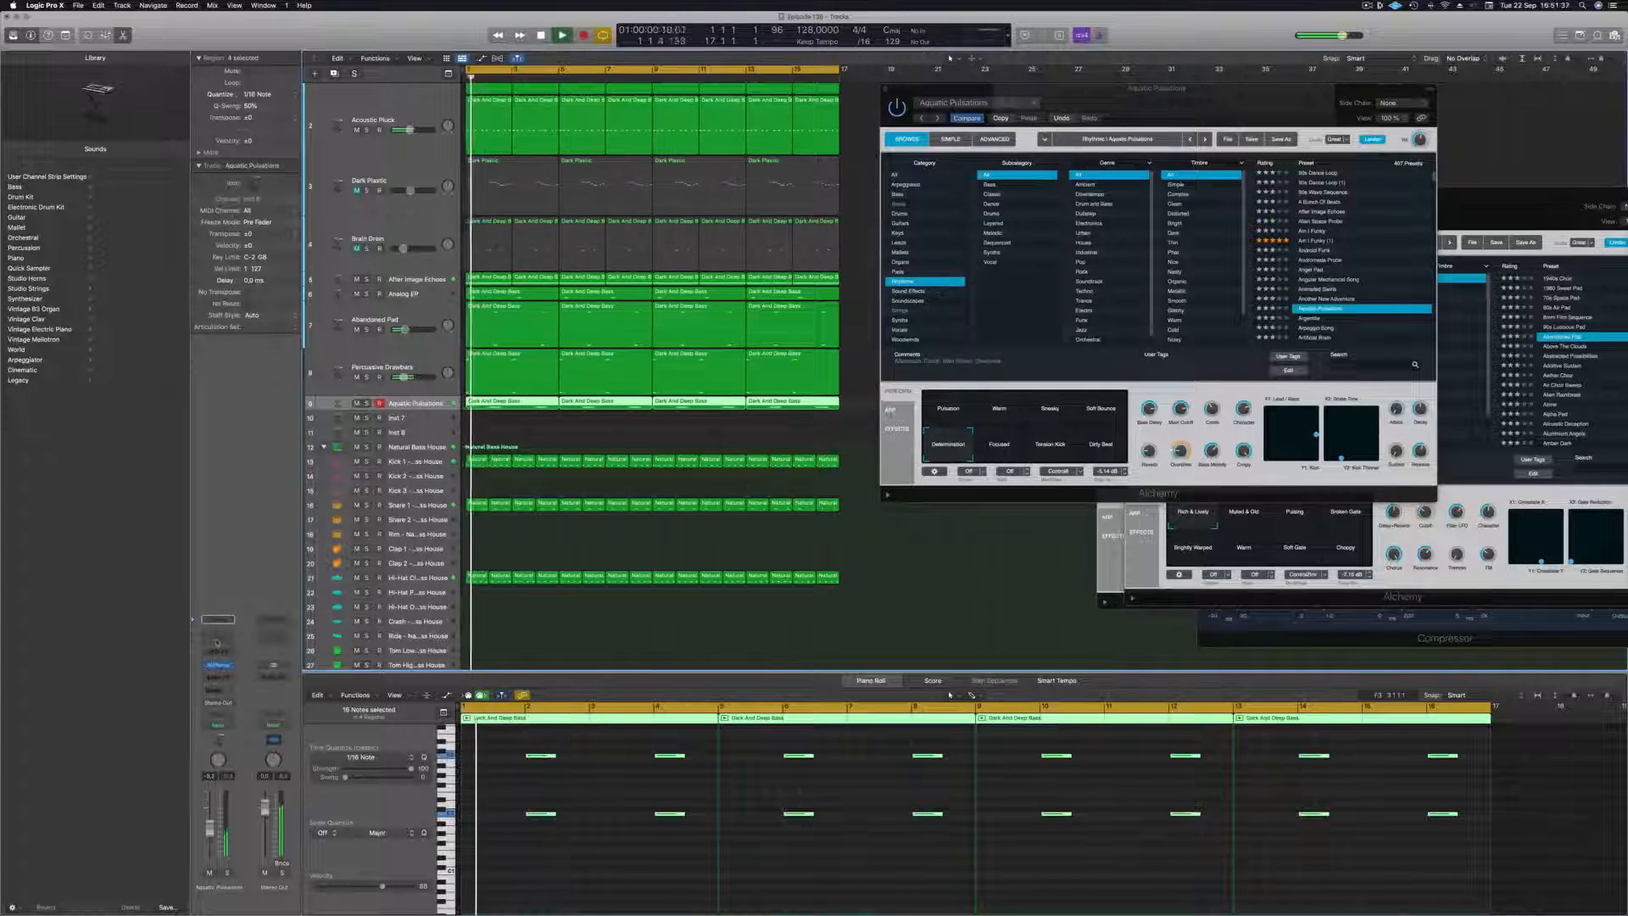
Add a Channel EQ to the Aquatic Pulsations track with a 12 dB/Oct low cut slightly above 179 Hz, and close it.
click(217, 643)
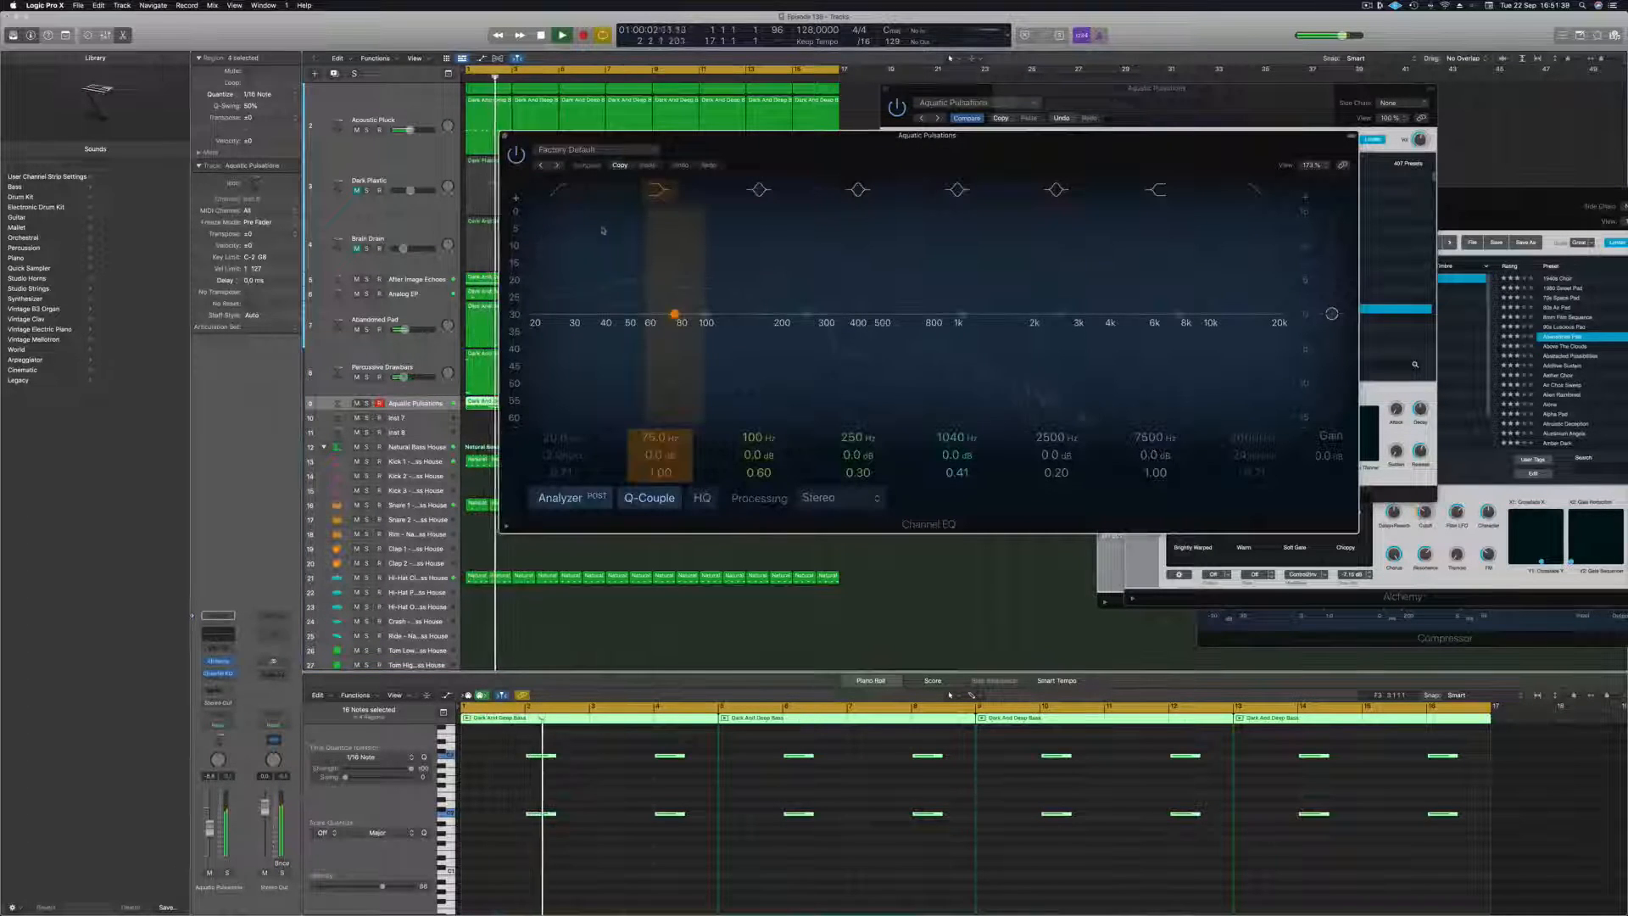
key(Return)
drag(560, 251, 796, 287)
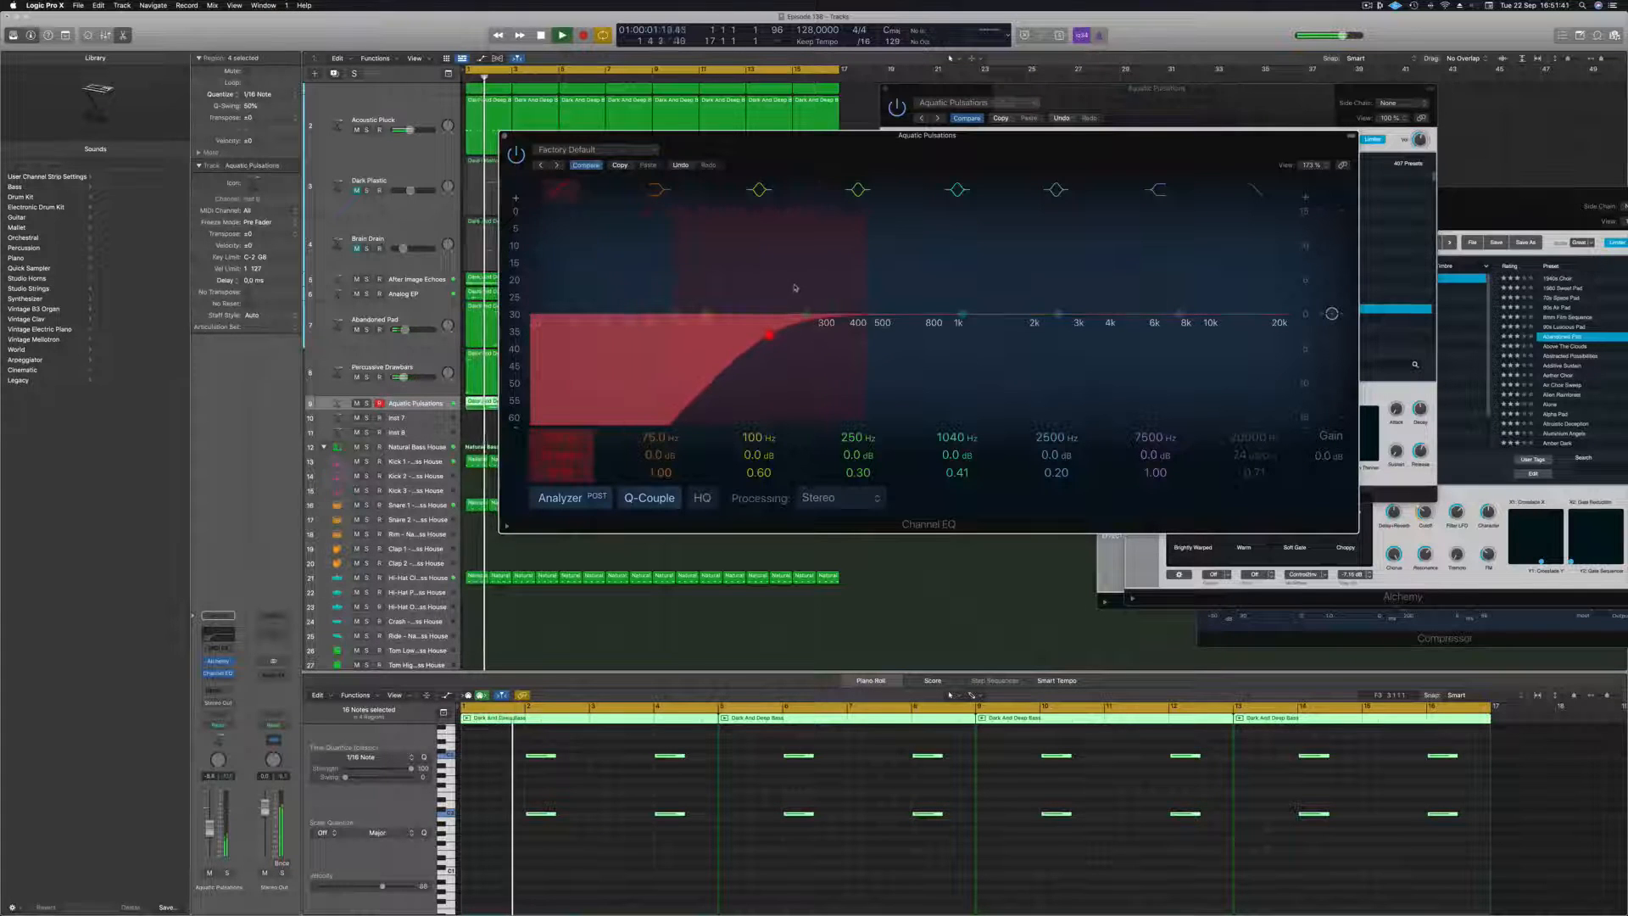
key(Return)
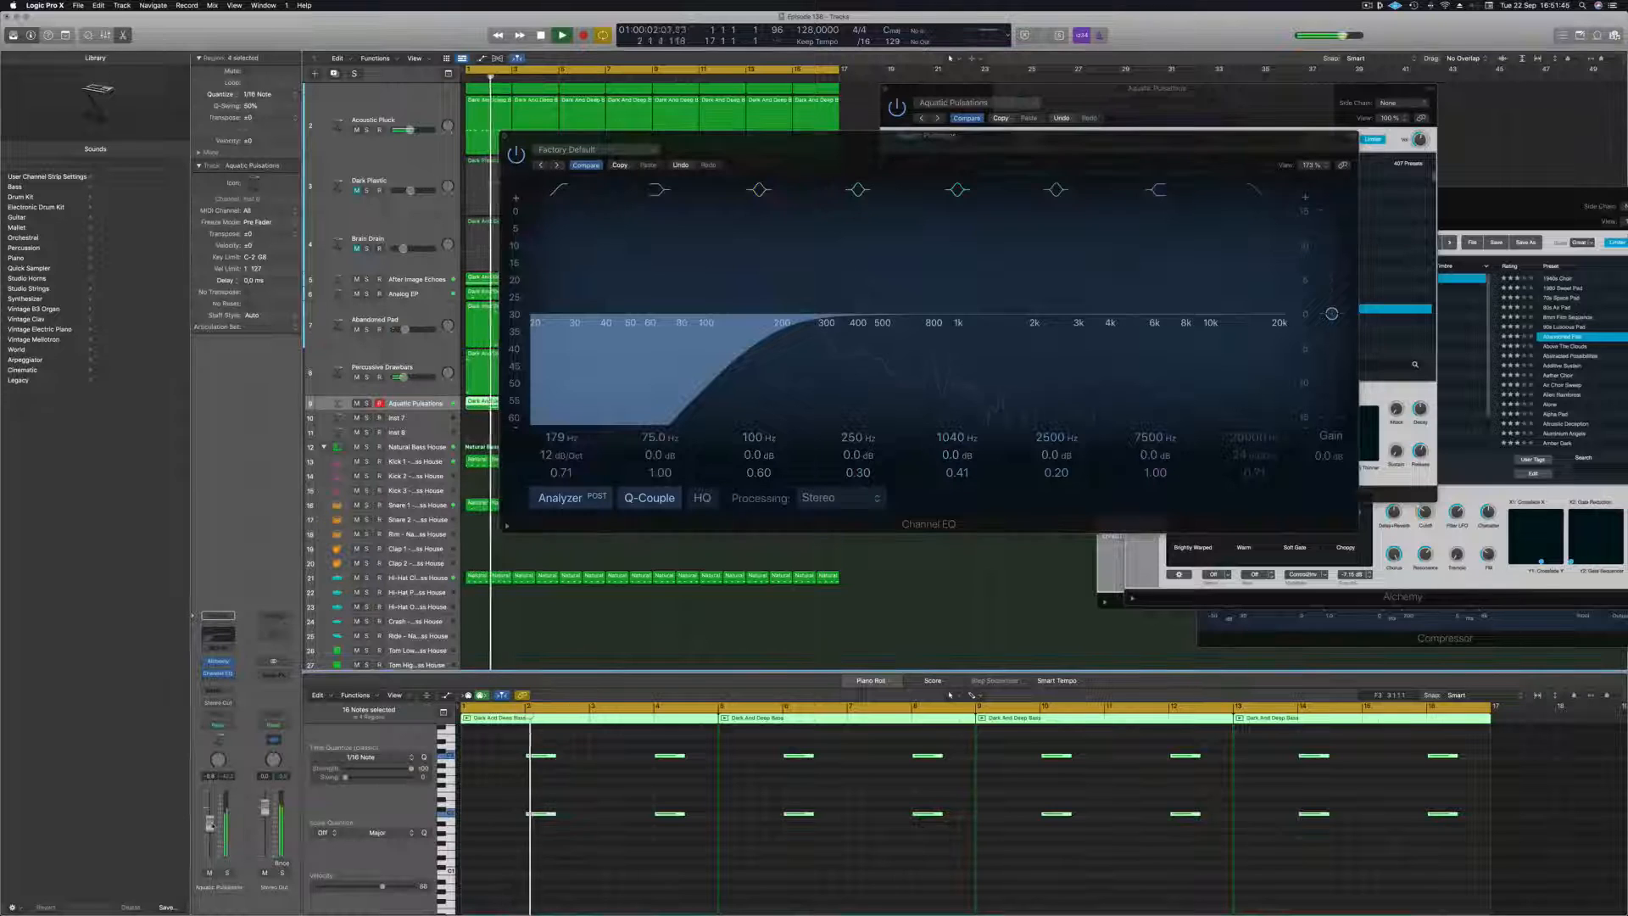
key(Return)
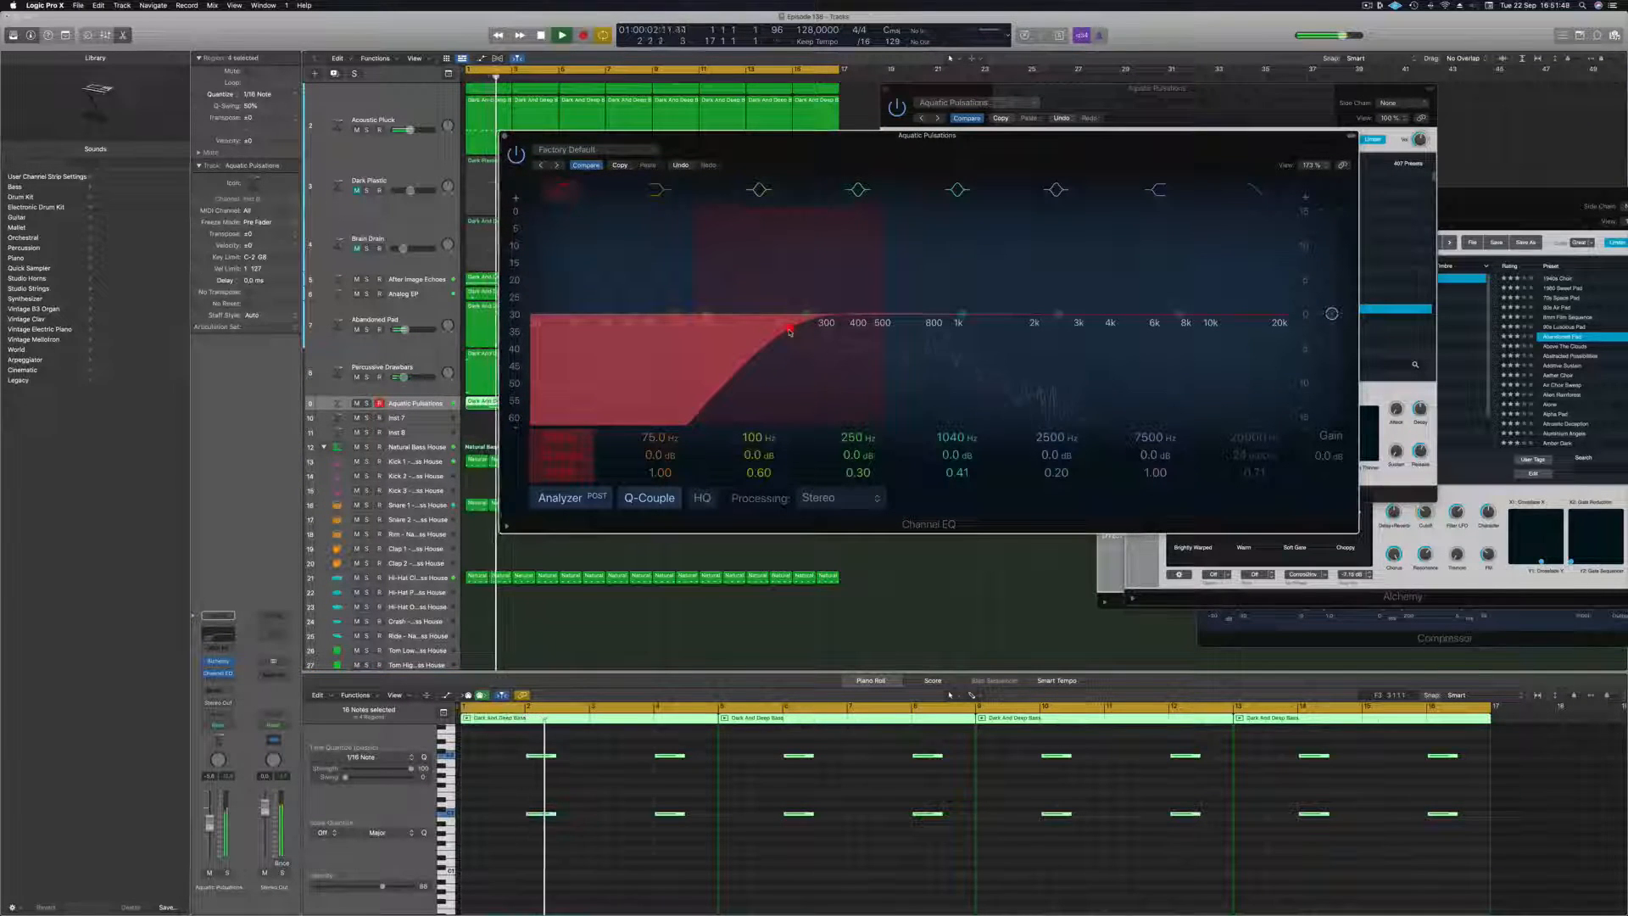
click(789, 327)
click(503, 136)
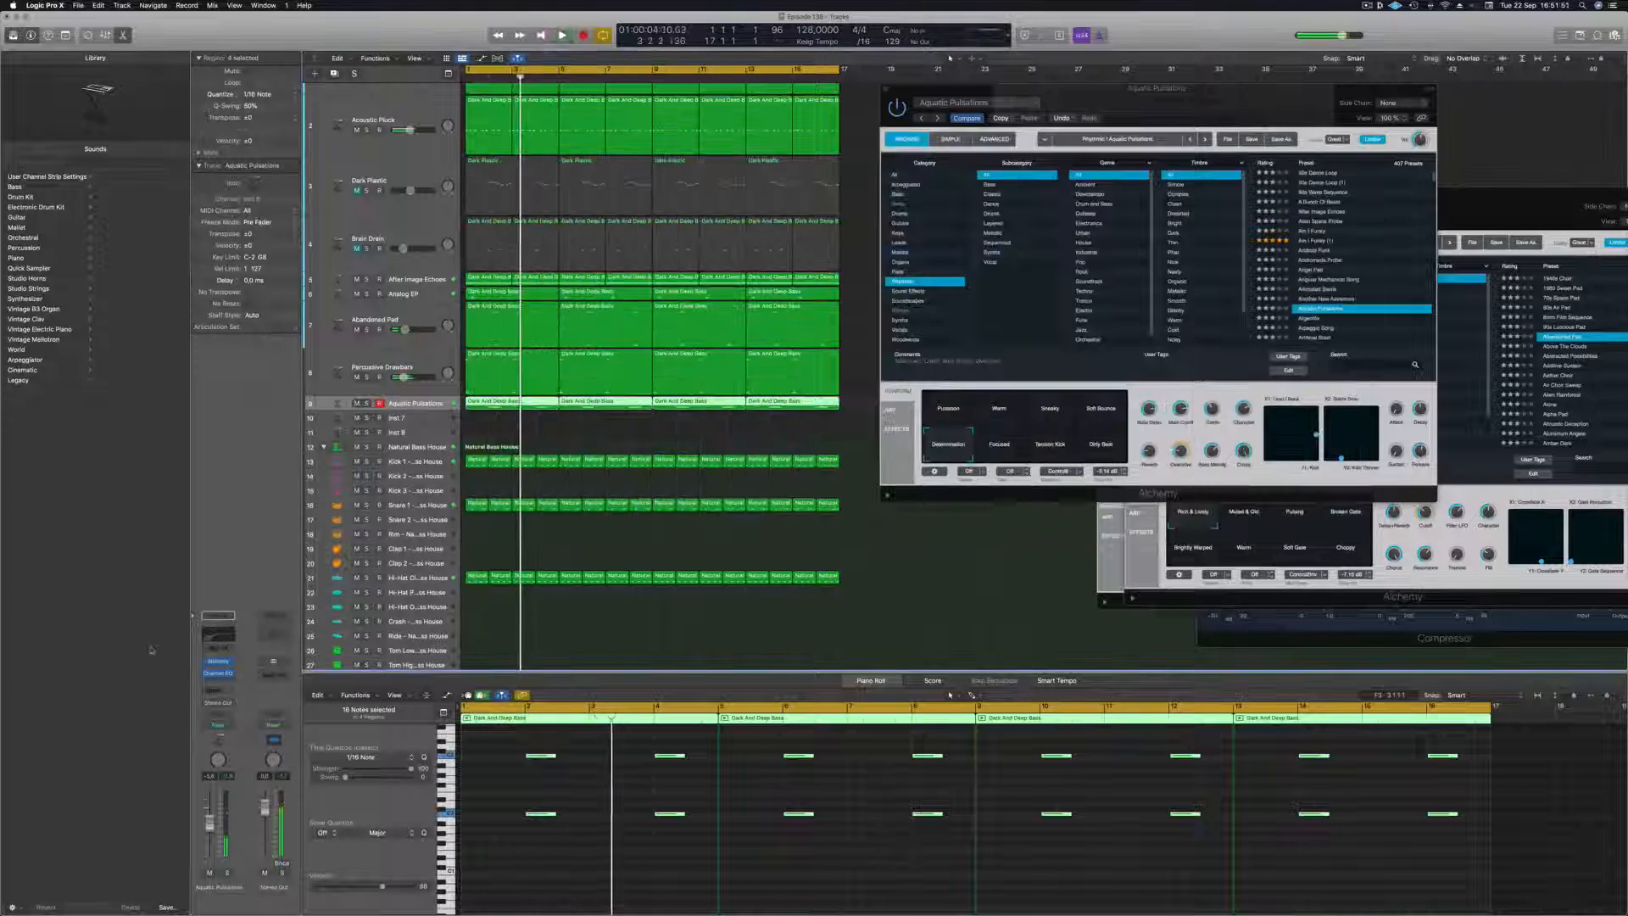
Add a send to the delay bus on the Aquatic Pulsations track and replay the loop from the start.
click(213, 692)
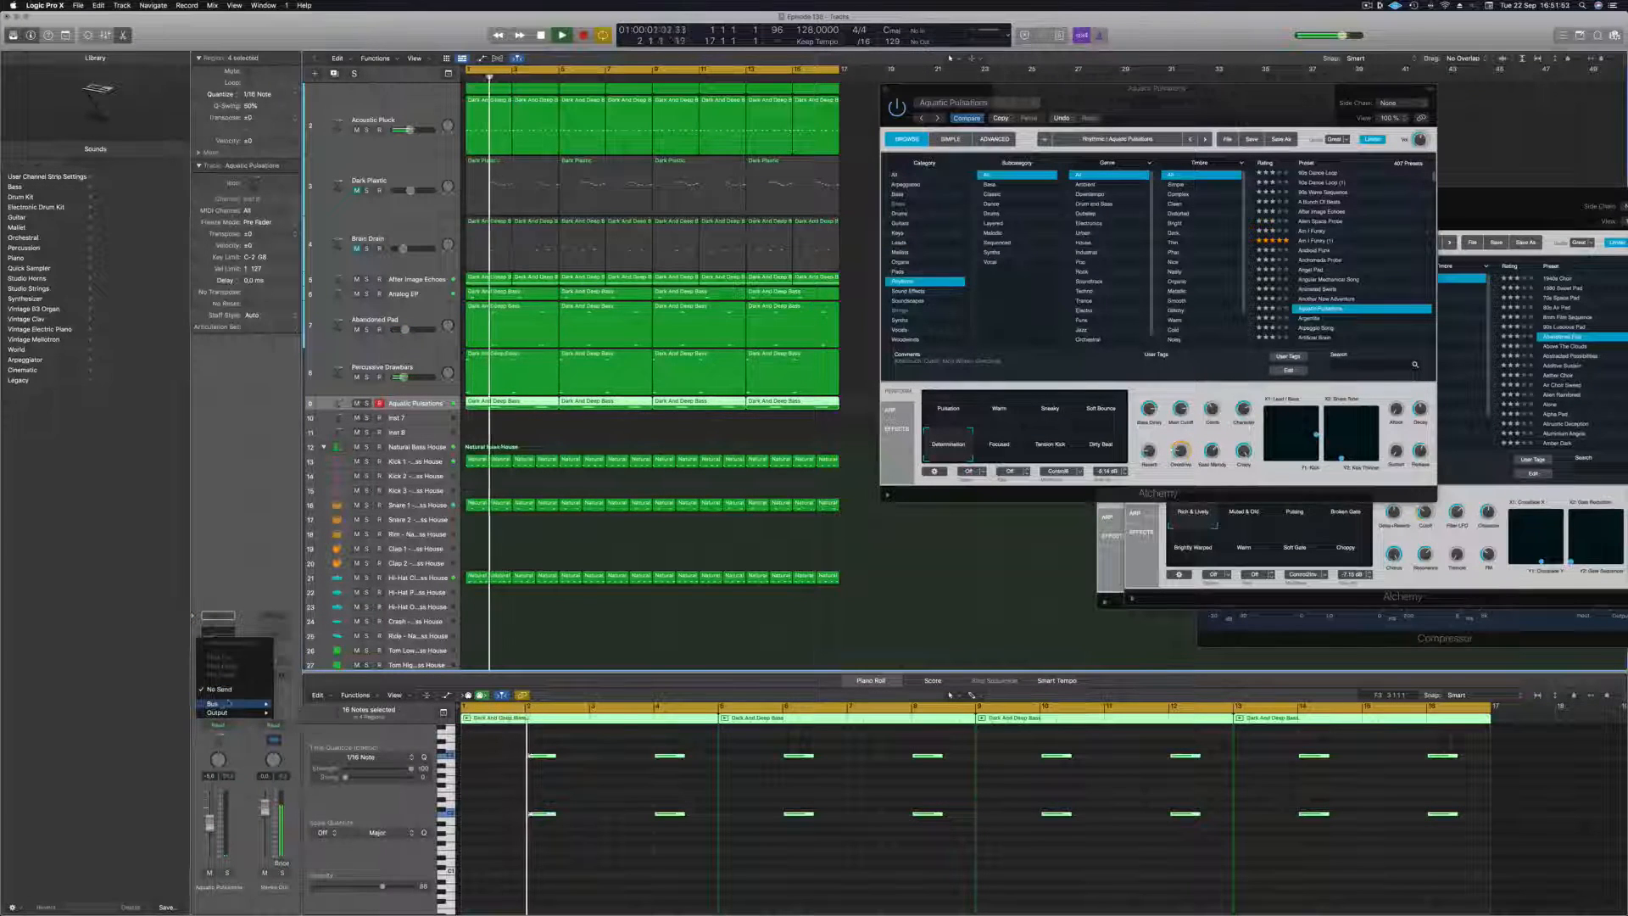
mouse_move(228, 704)
click(333, 603)
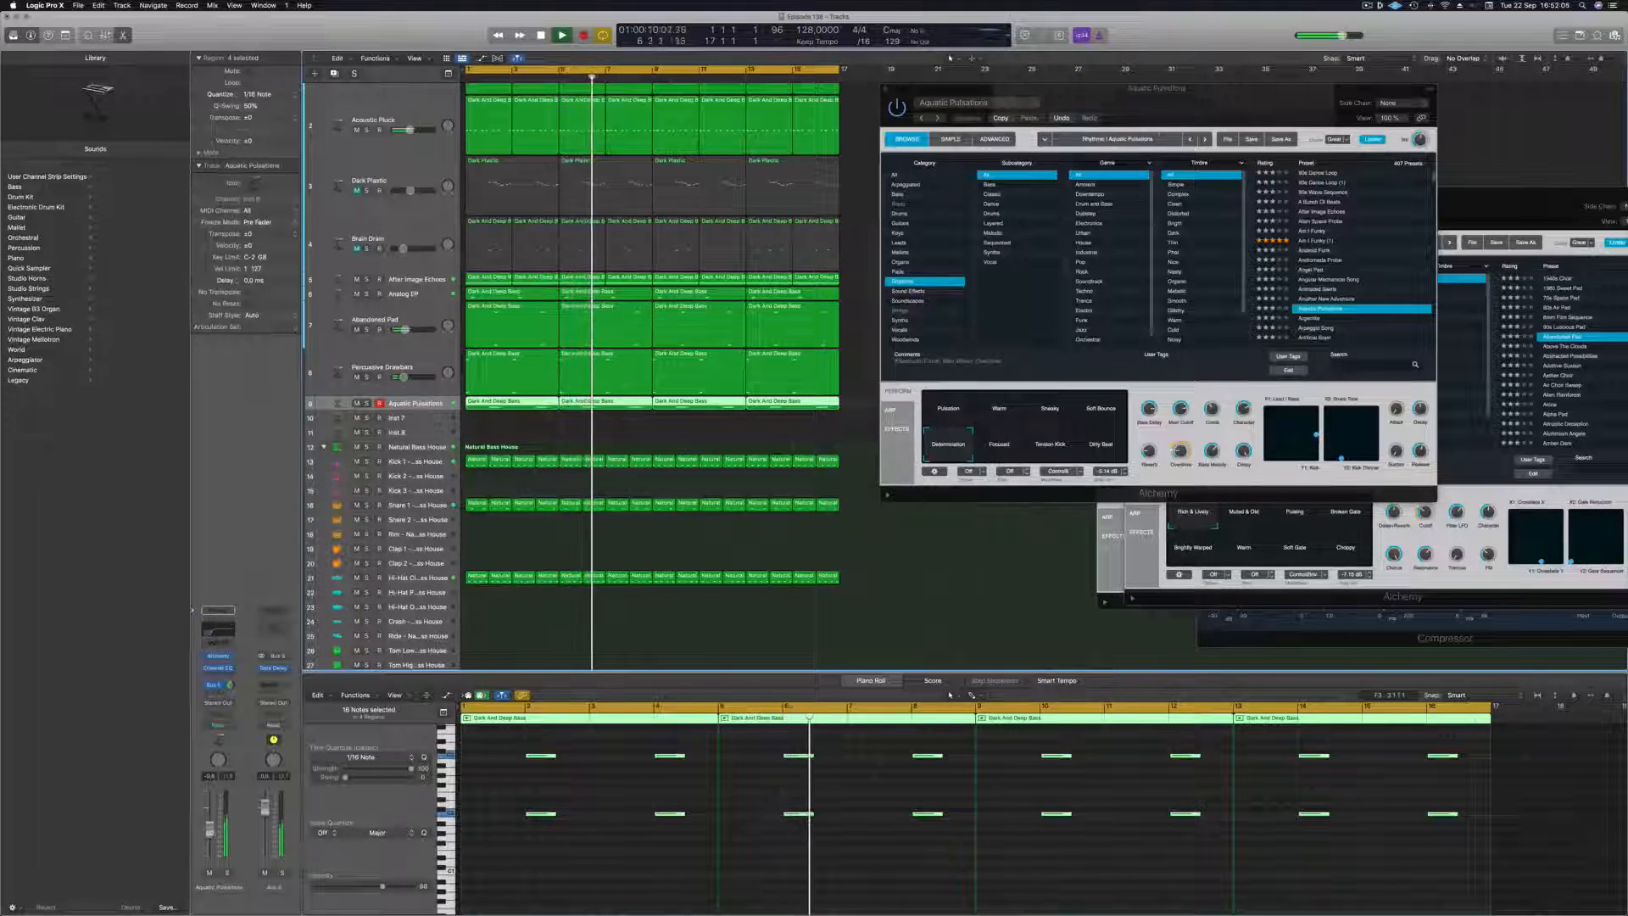
key(Return)
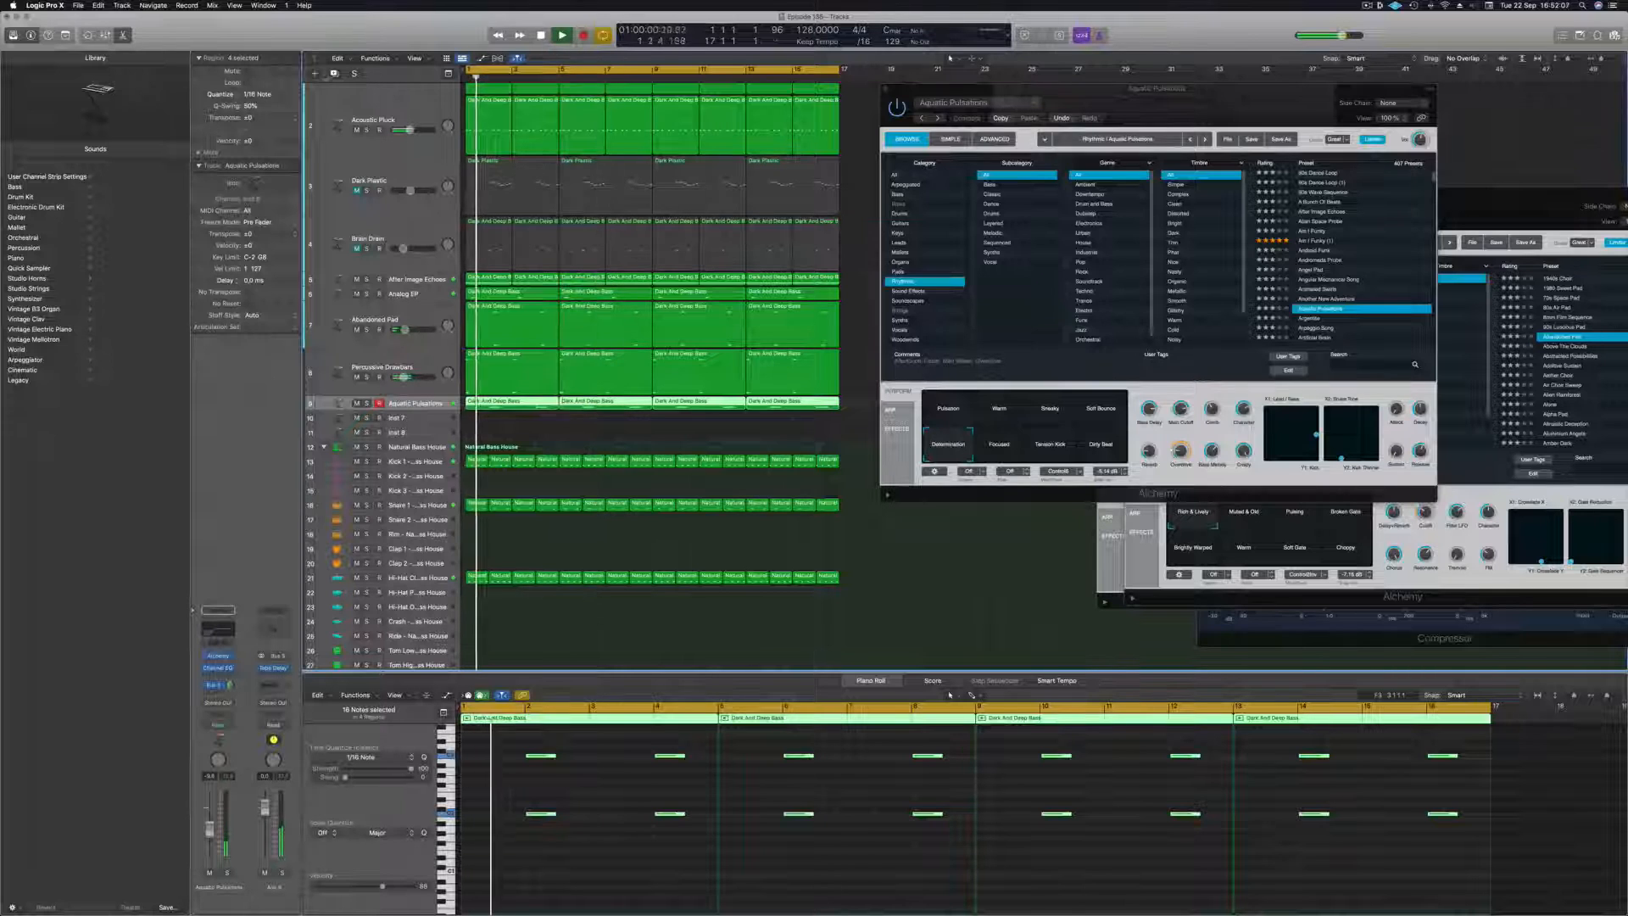
key(Return)
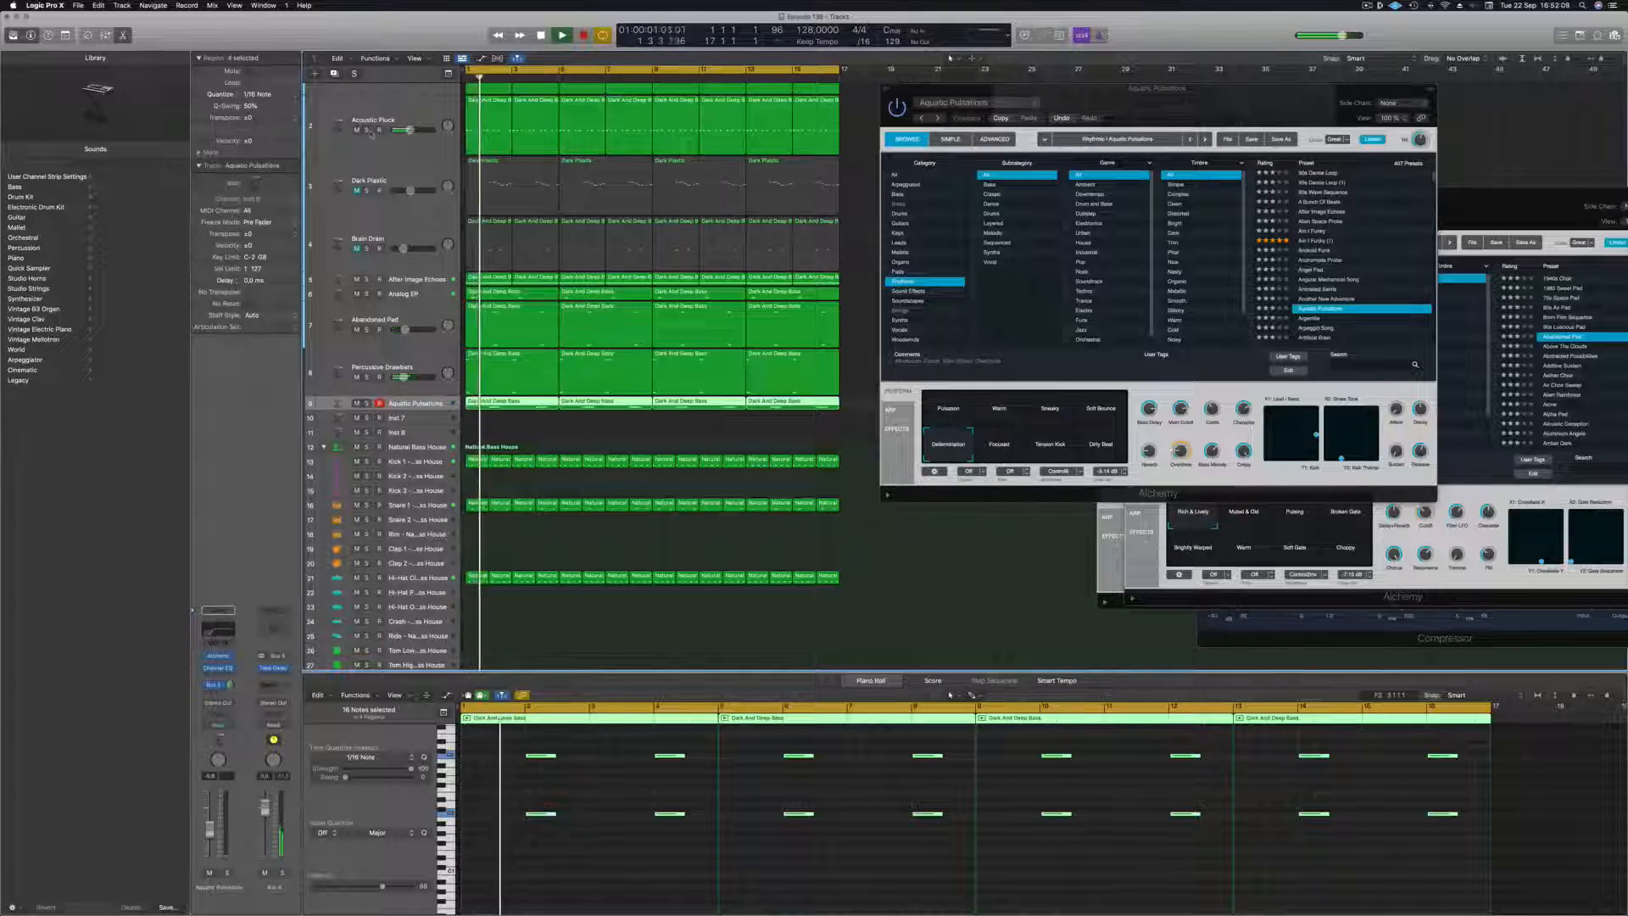
Briefly check the Acoustic Pluck track in solo, and create a duplicate of the Dark Plastic bass track.
click(367, 129)
click(367, 130)
click(430, 106)
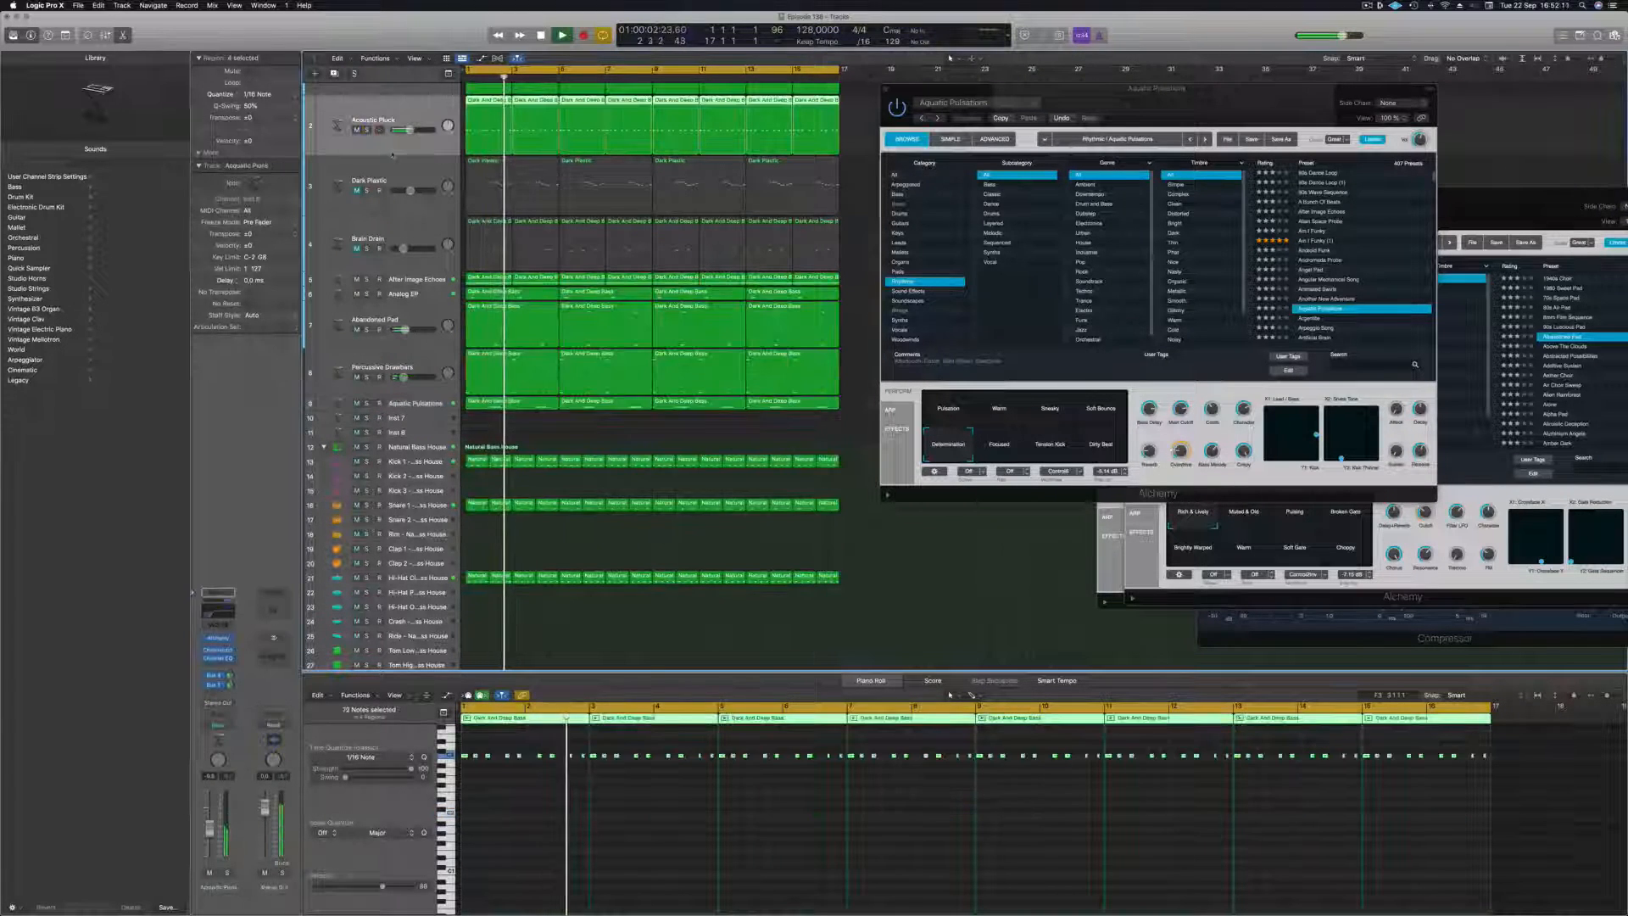
scroll(438, 100, up, 5)
click(437, 101)
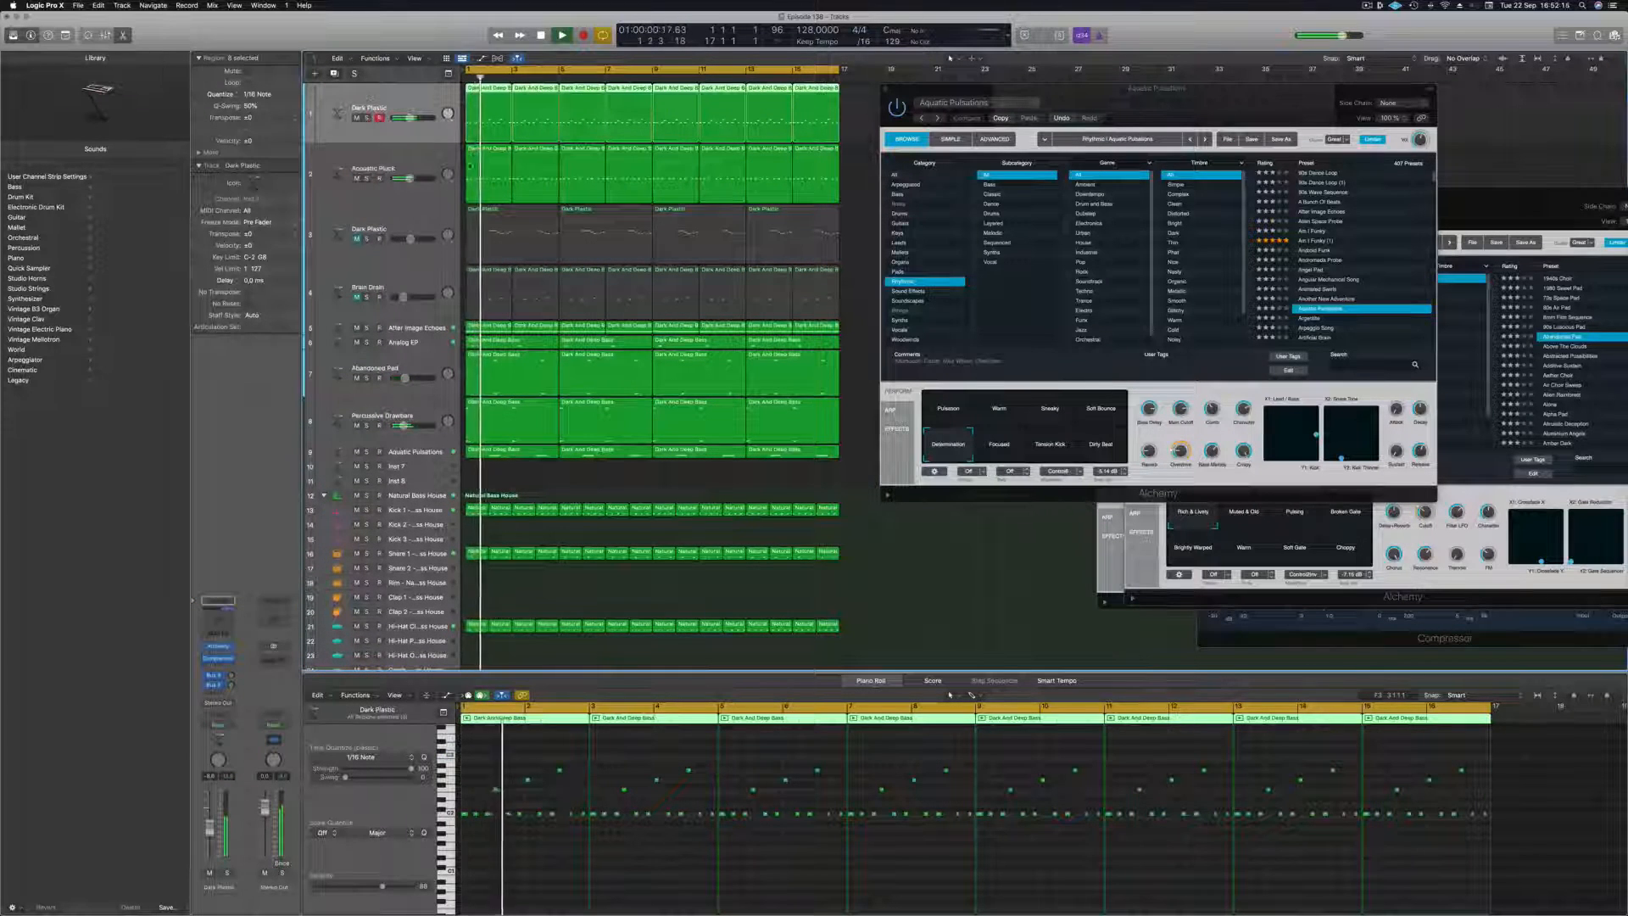
key(super+d)
Delete the high notes and all but the first low note from the first Dark Plastic region.
click(485, 132)
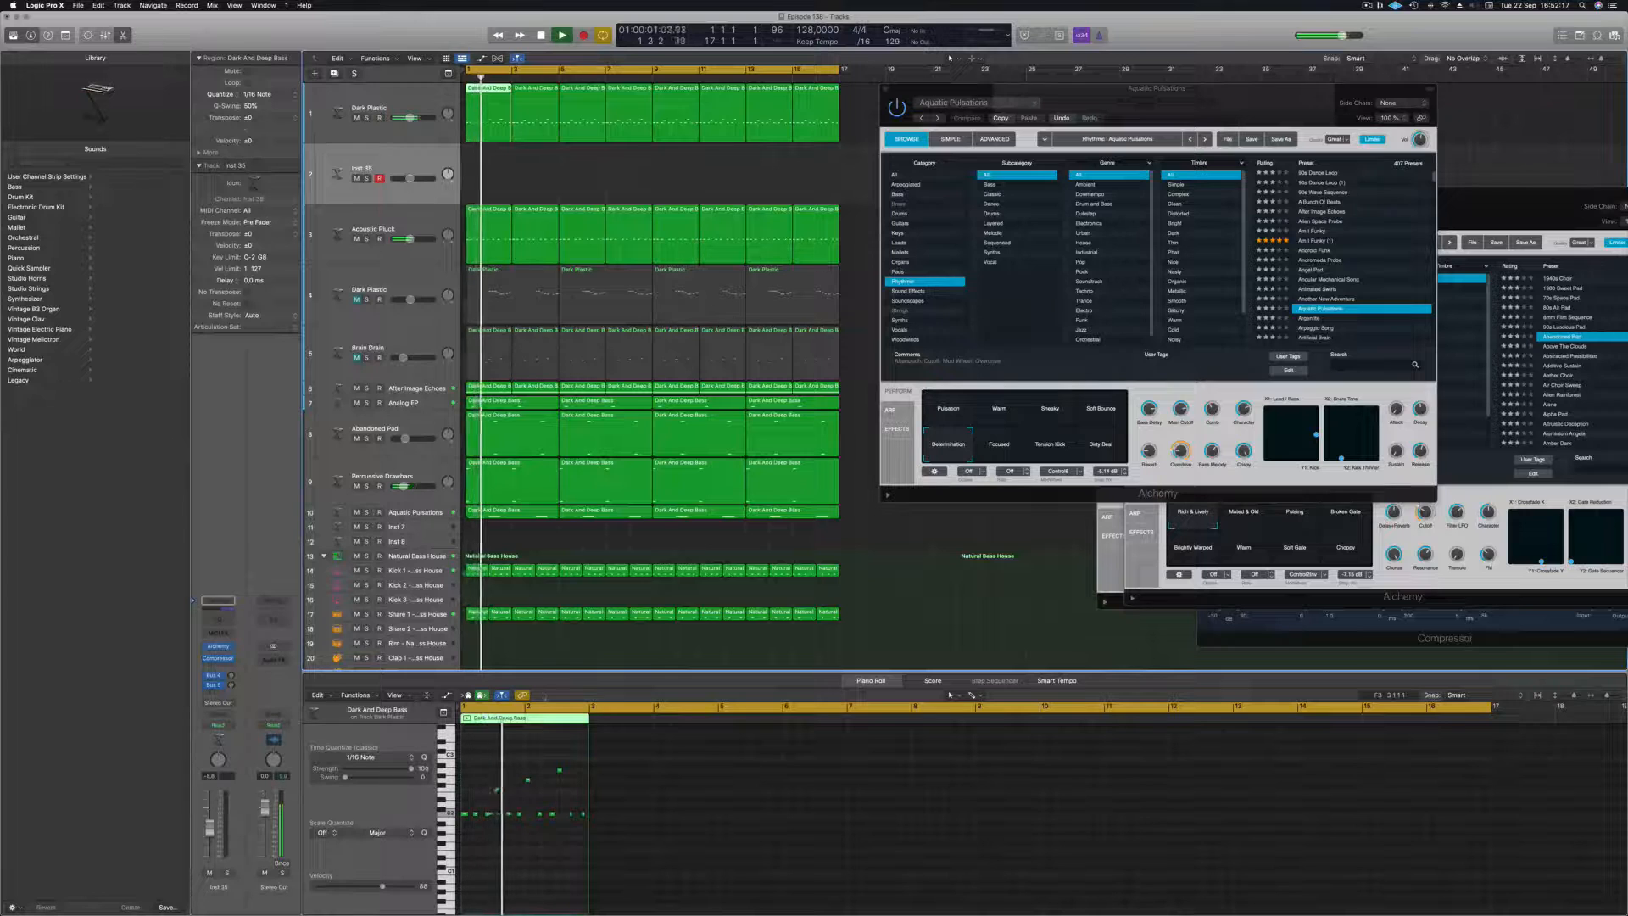
scroll(552, 804, up, 5)
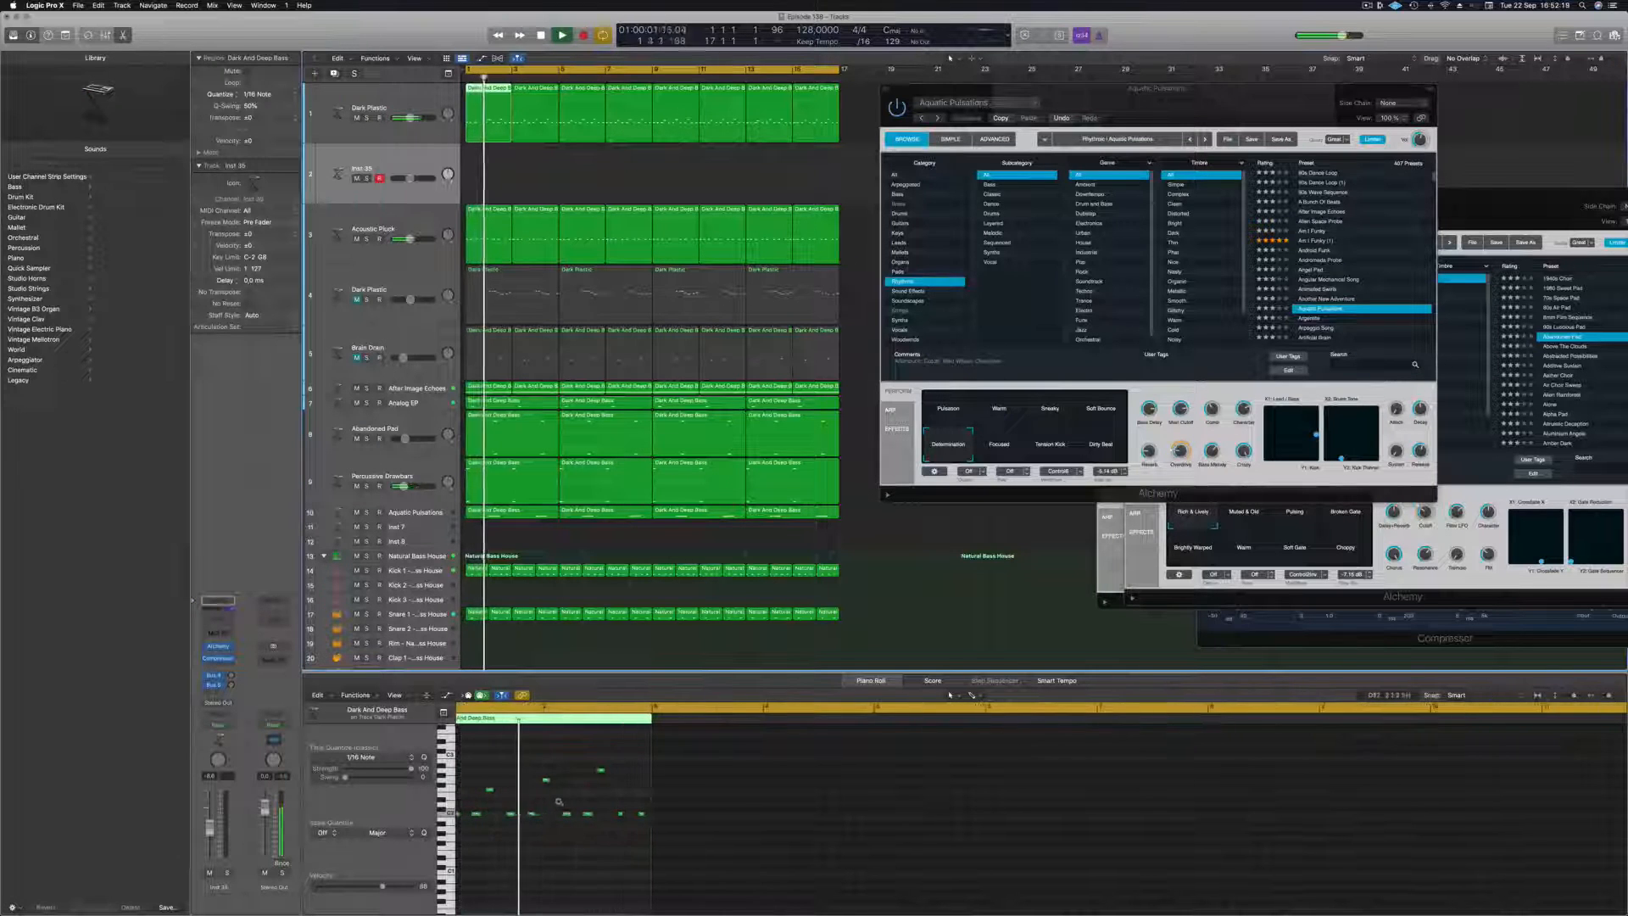
key(Return)
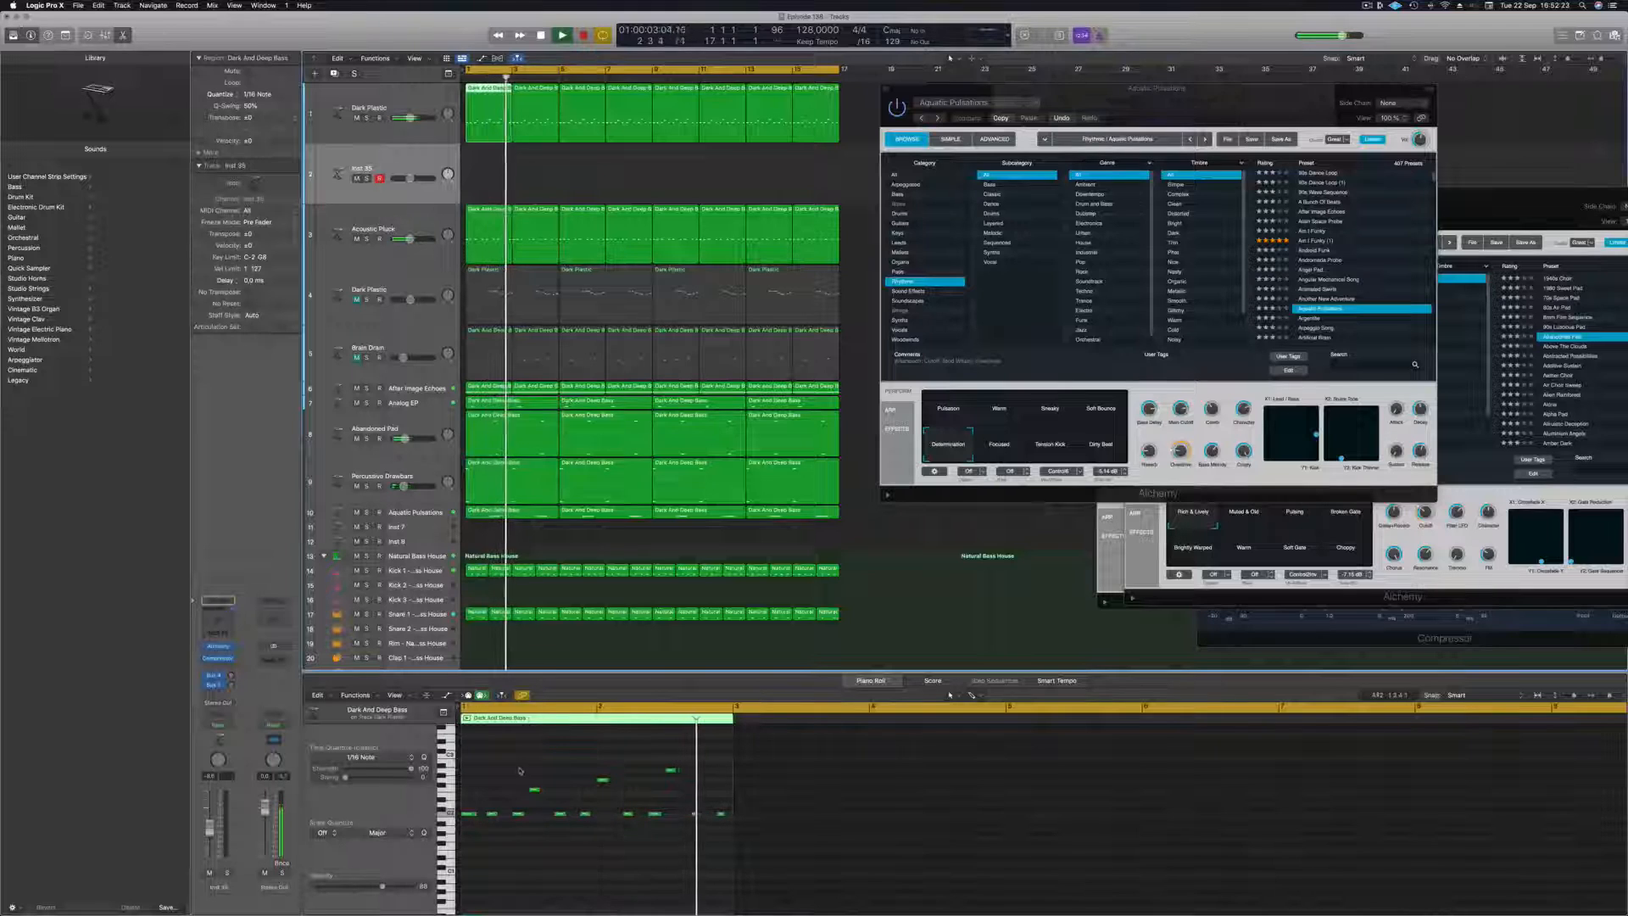
key(space)
drag(529, 751, 685, 789)
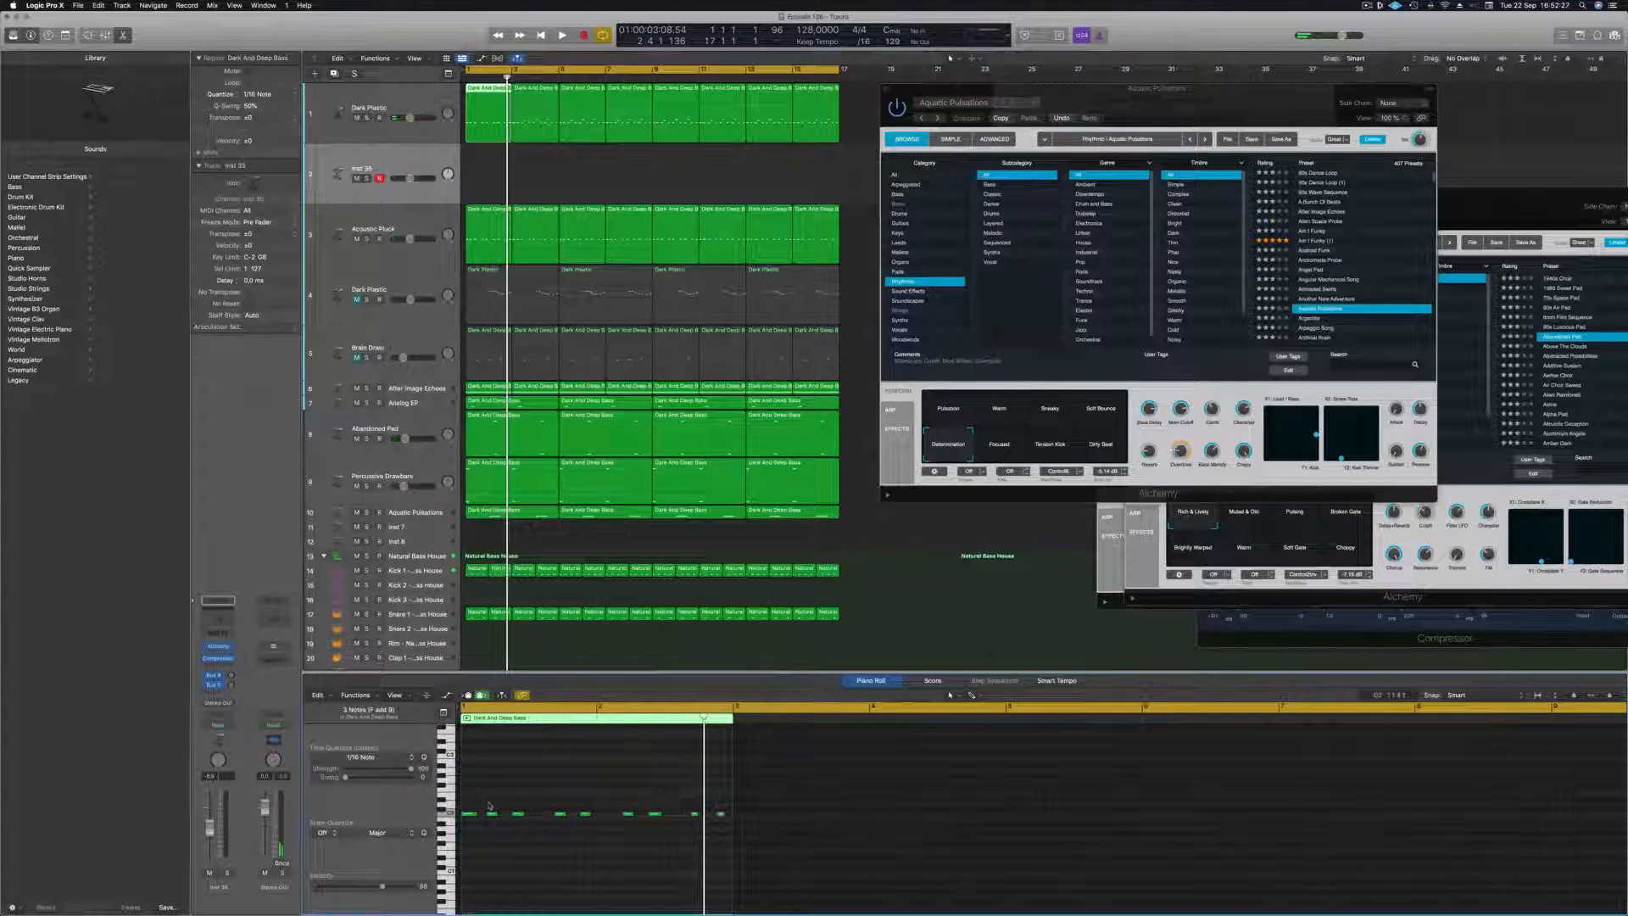
drag(489, 806, 747, 846)
Lengthen the remaining low note and repeat it to make four long notes, one every half bar of the region.
key(space)
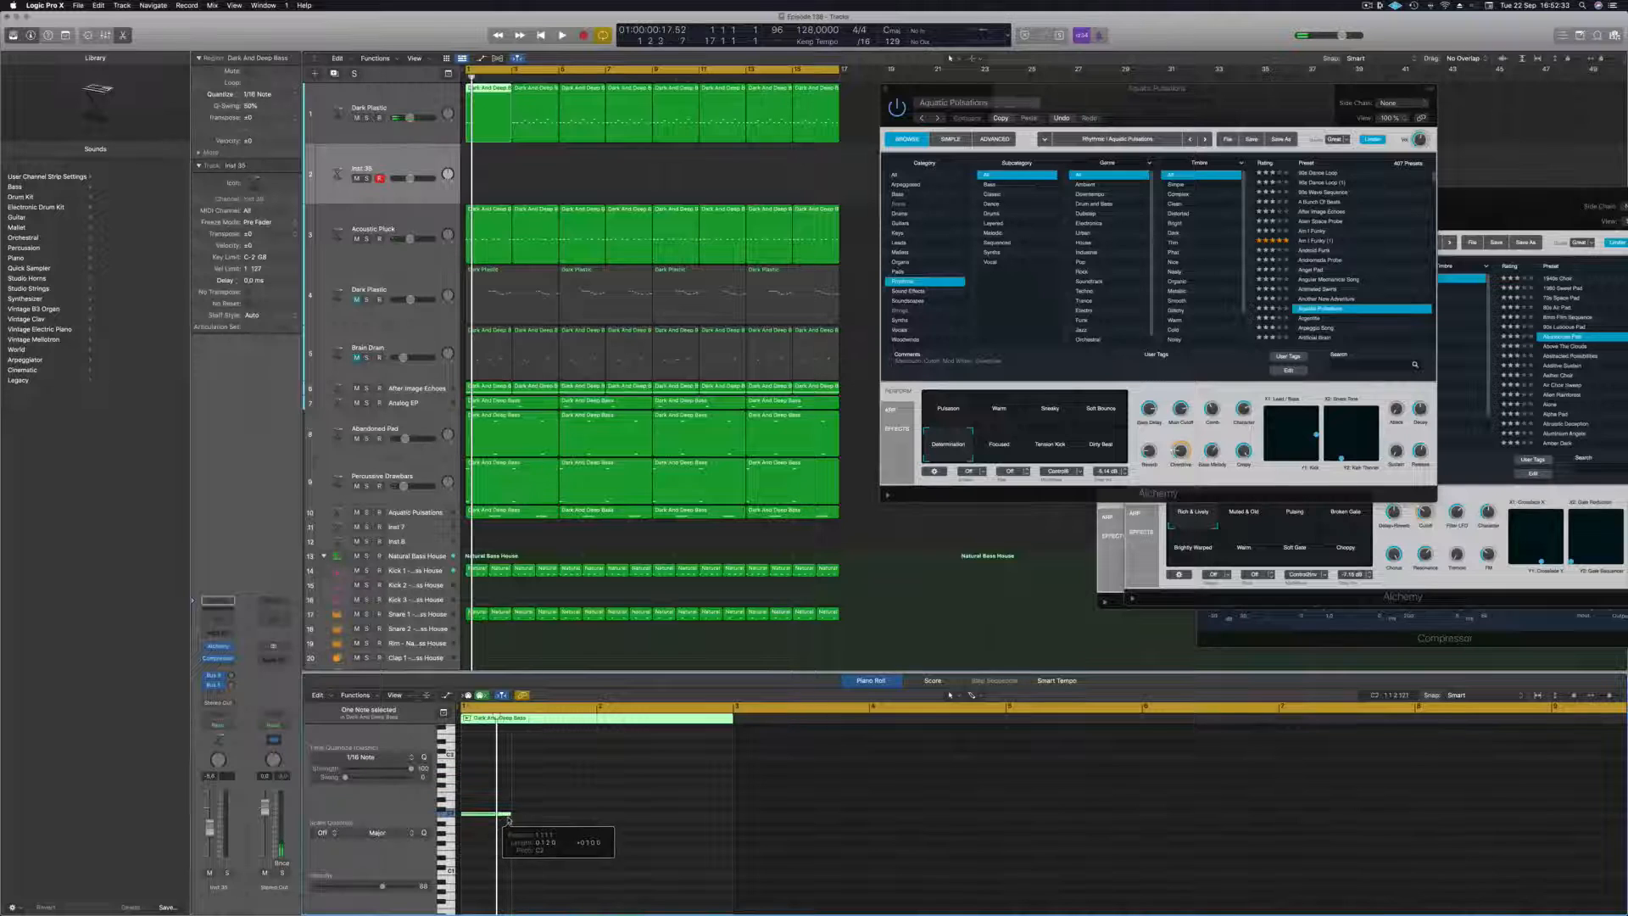
drag(541, 820, 618, 821)
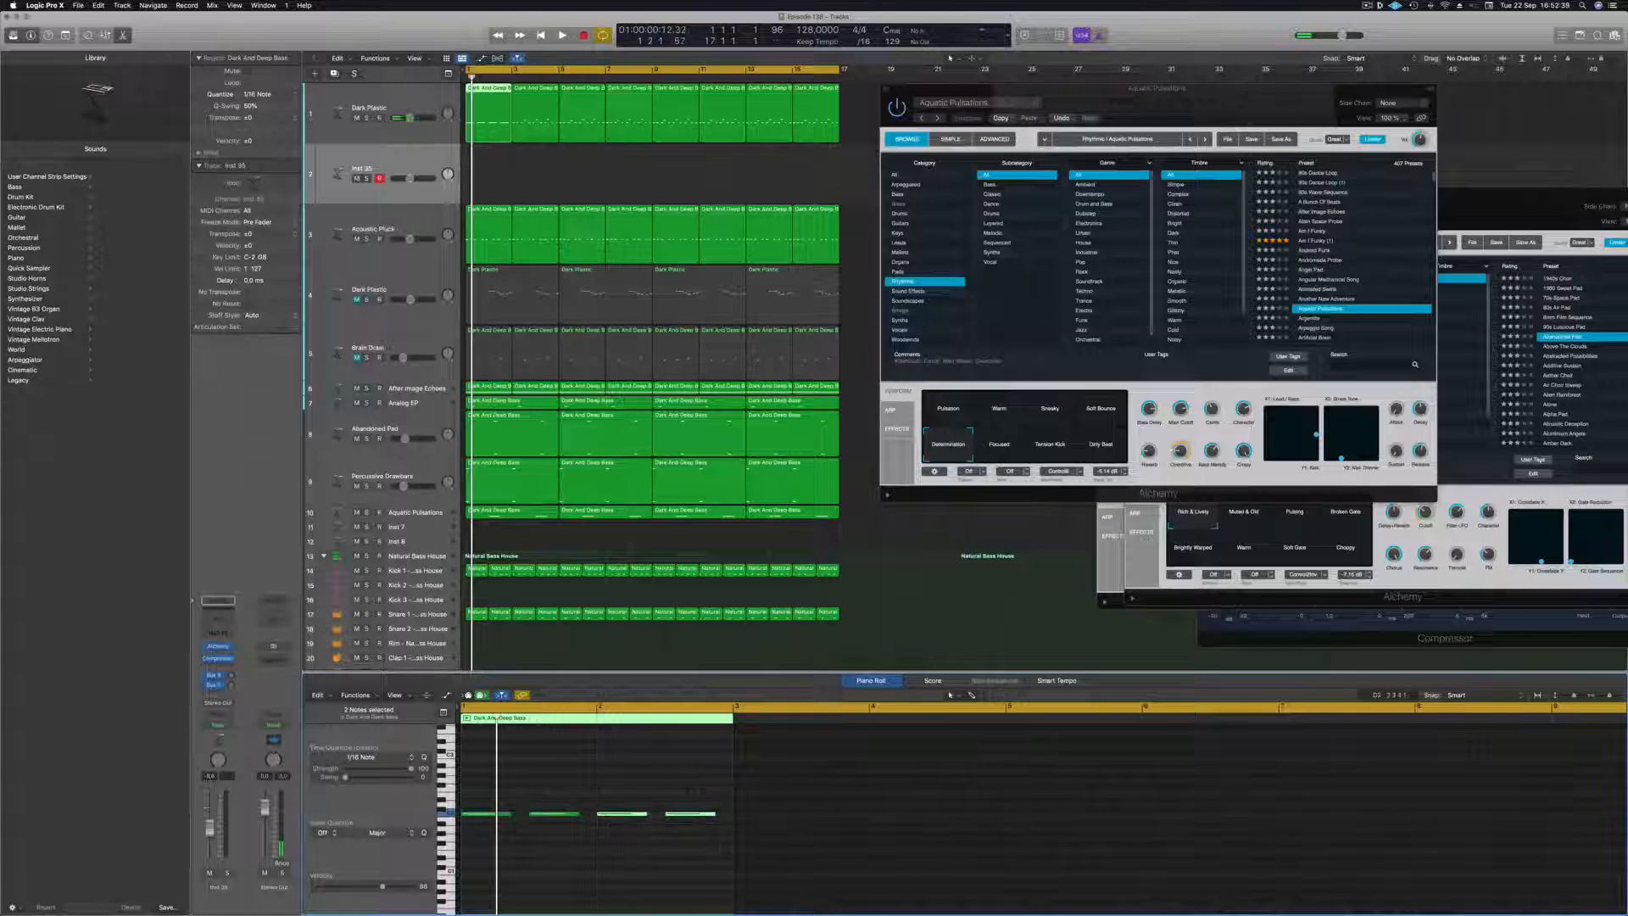
key(space)
key(space)
Move the edited region onto a new duplicate of the Dark Plastic track and fill the gap with a copy of the neighbouring region.
click(342, 92)
click(336, 75)
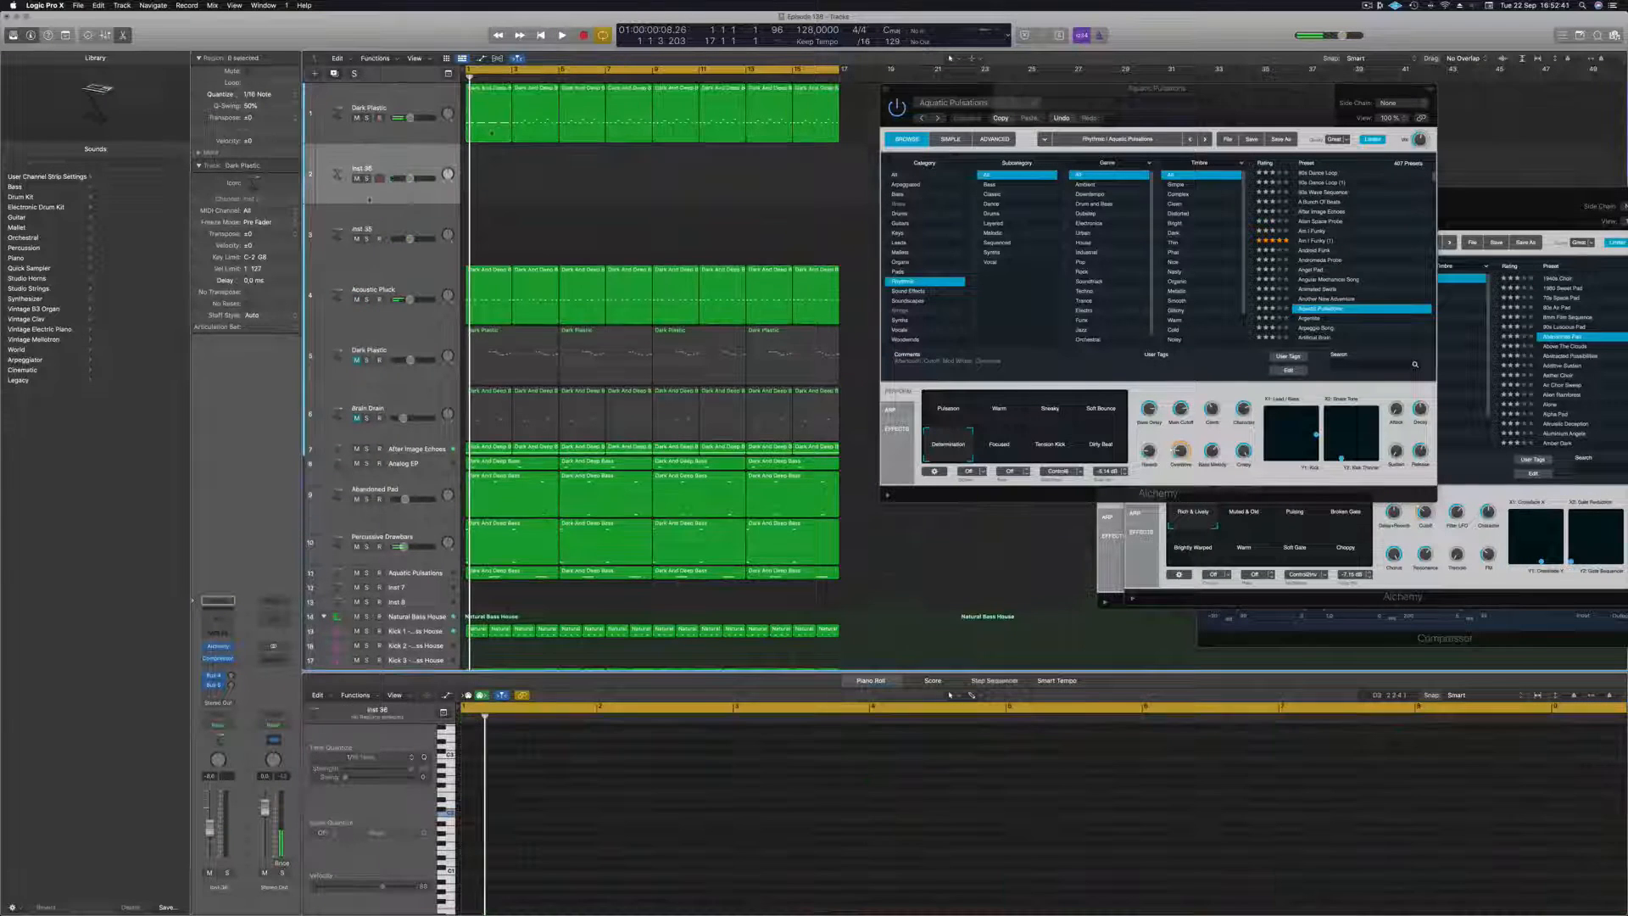
click(505, 89)
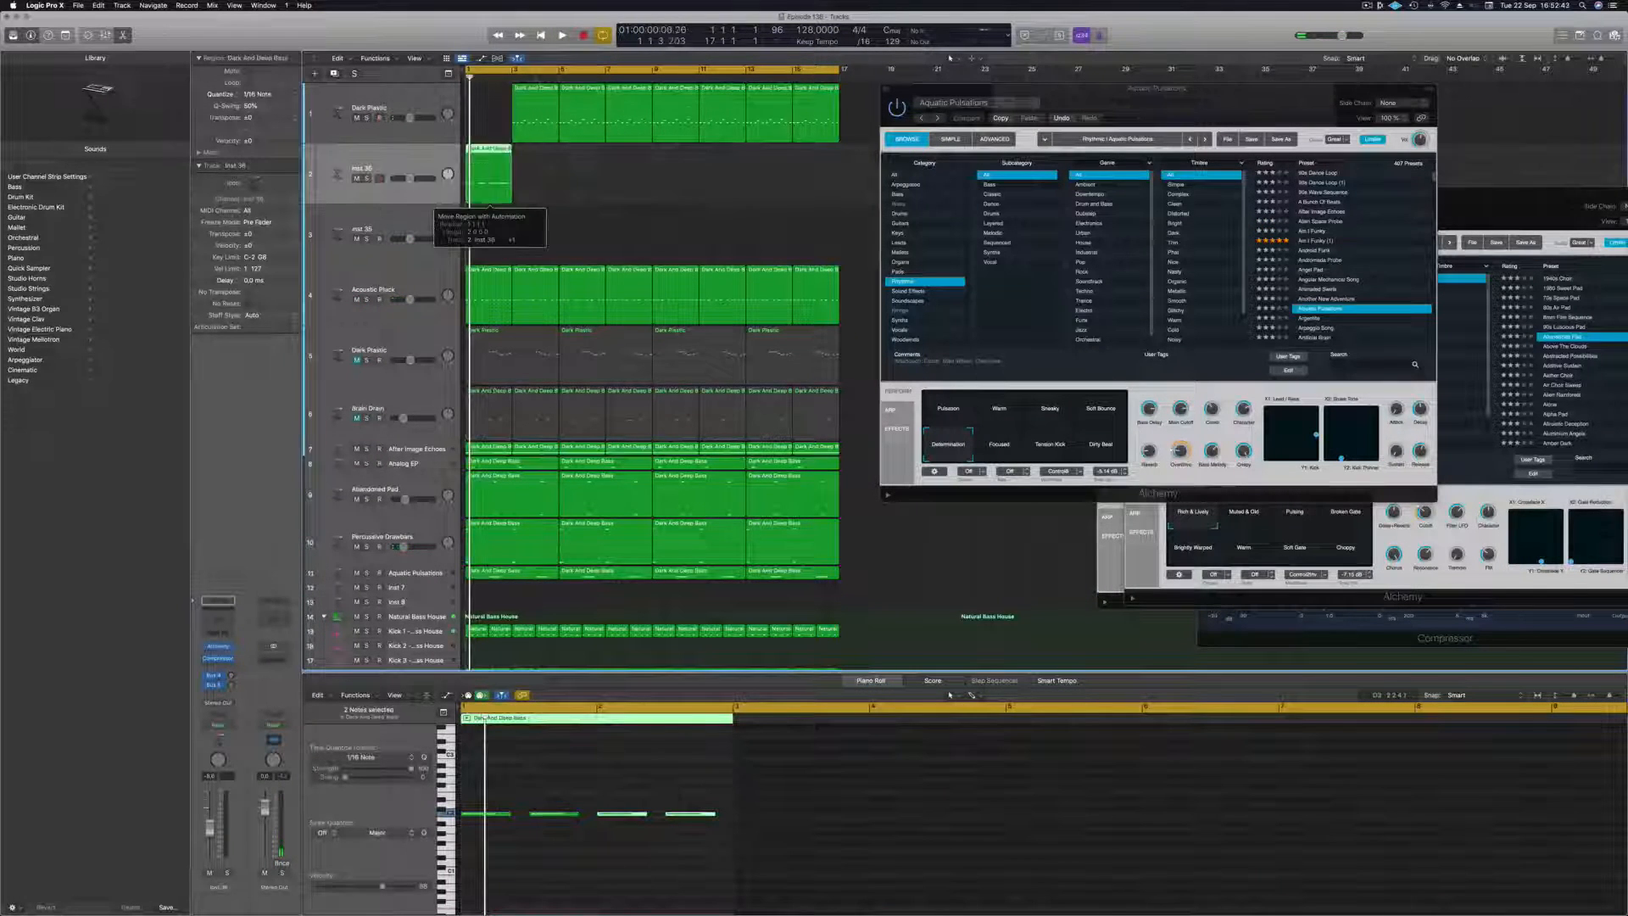
click(543, 91)
drag(543, 93, 496, 99)
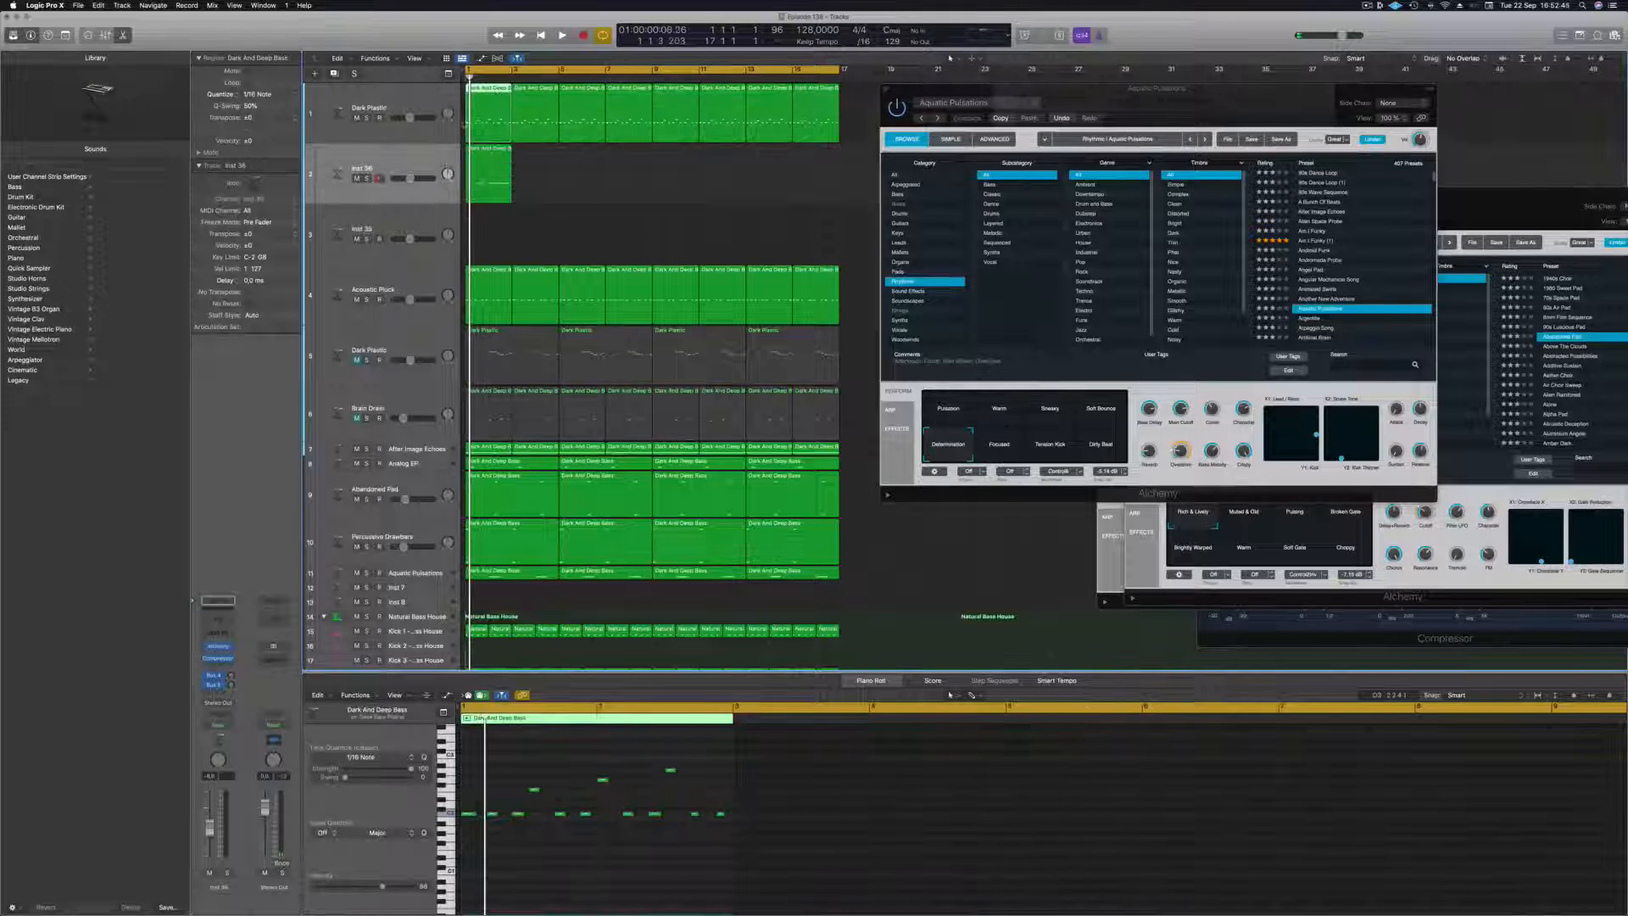
Mute the original Dark Plastic track, and load the Dark Sweep Bass preset in the Alchemy instrument of the new bass track.
click(358, 118)
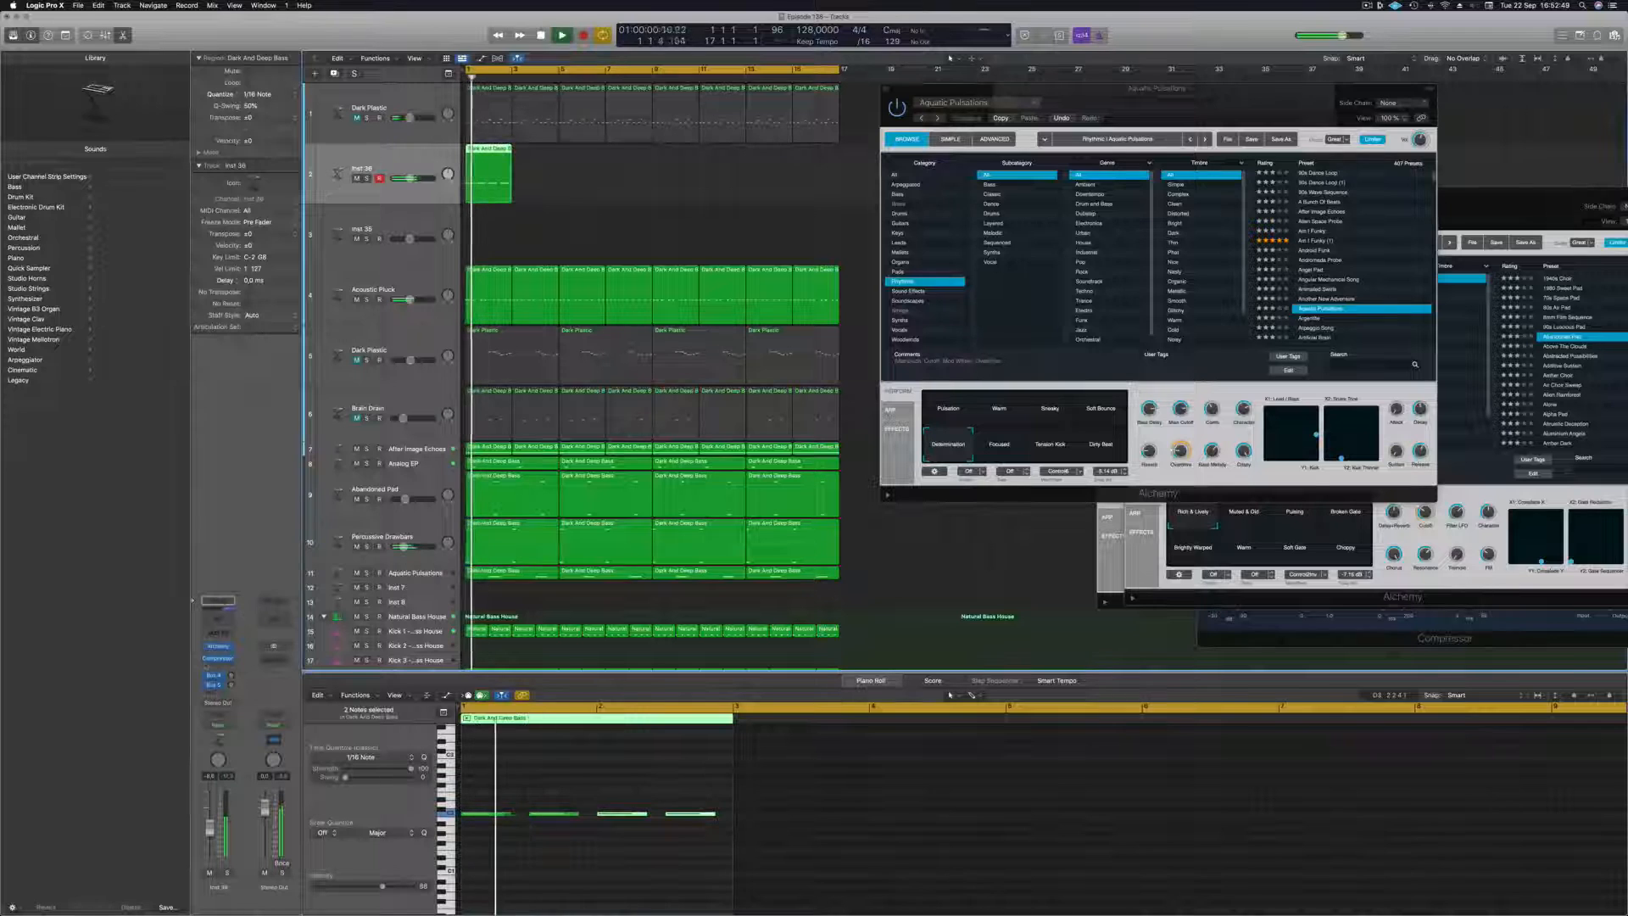
click(219, 646)
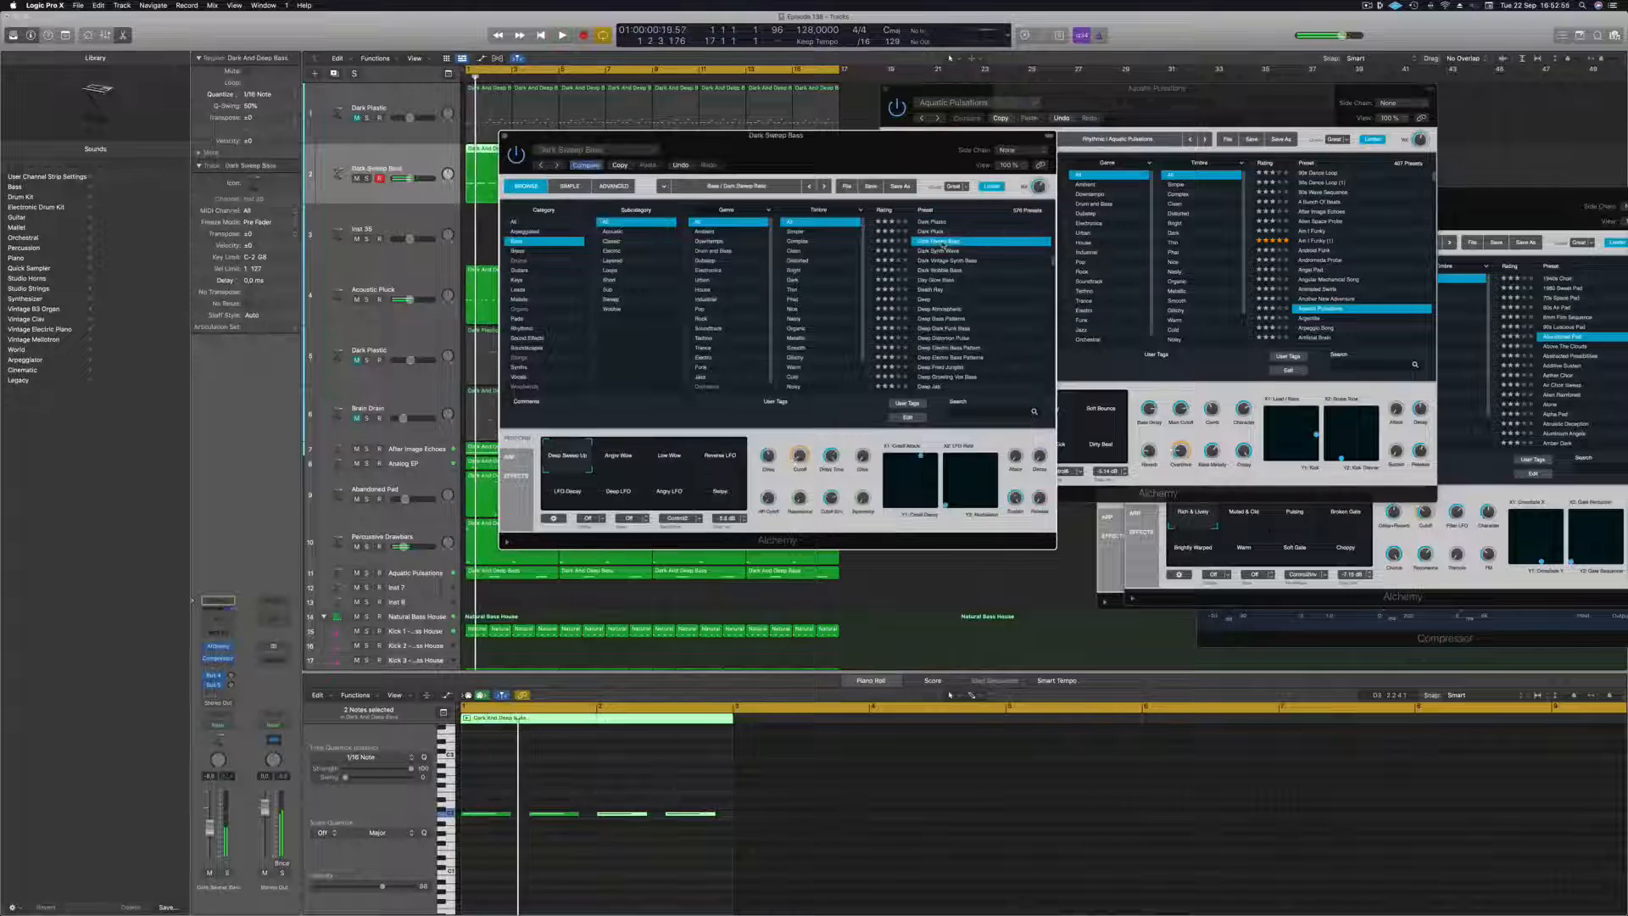
drag(837, 142, 1007, 149)
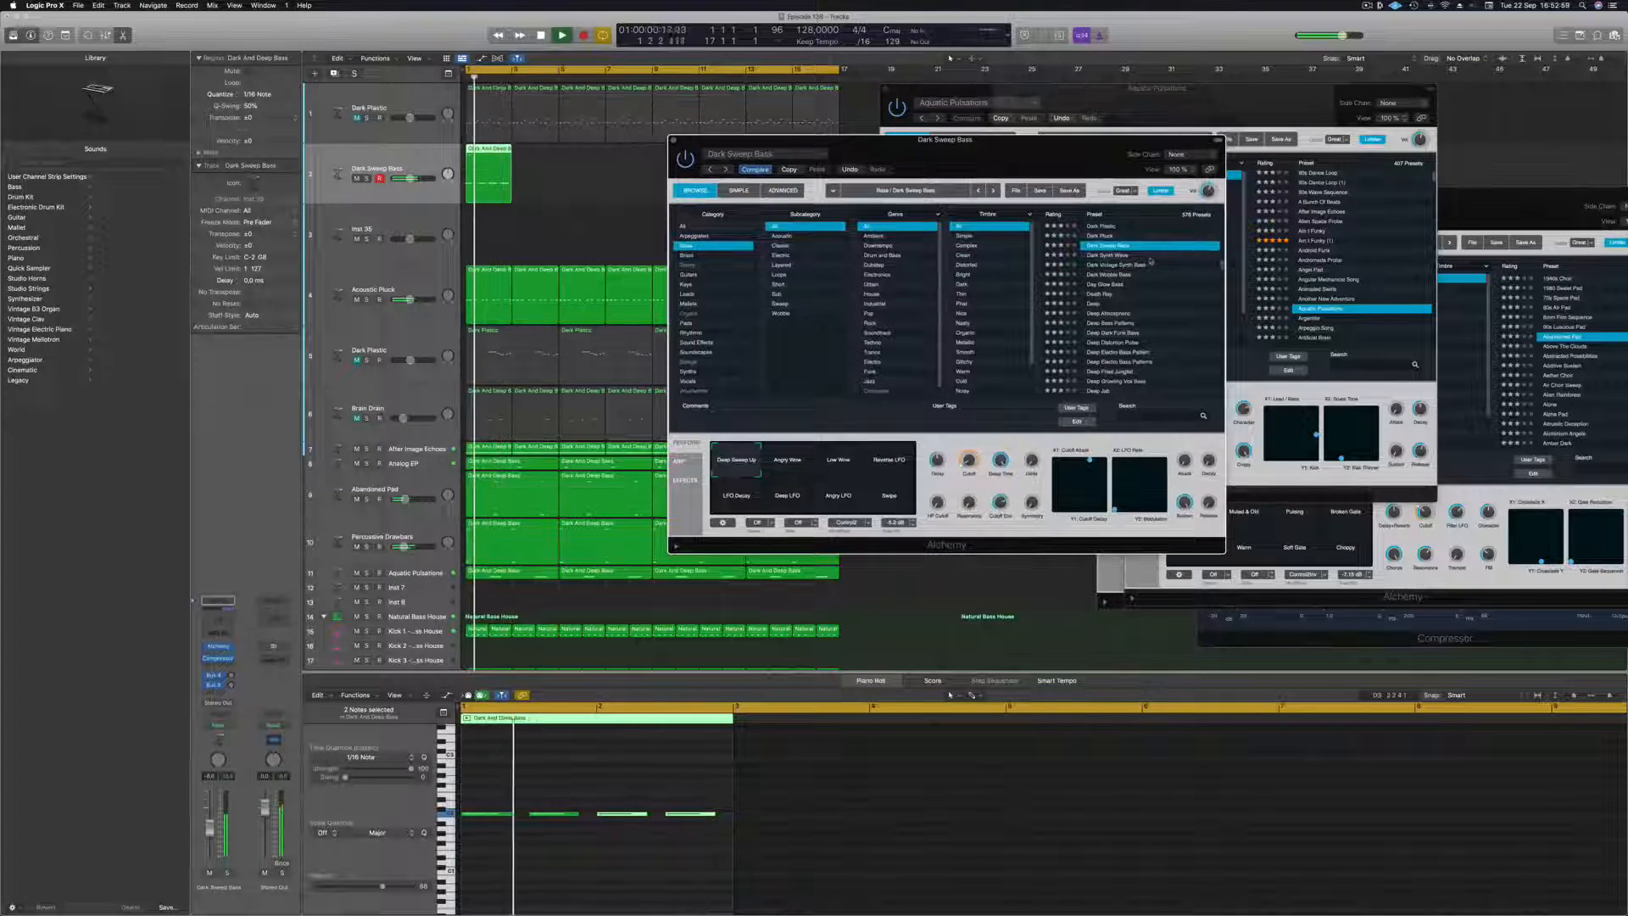
scroll(1154, 260, up, 1)
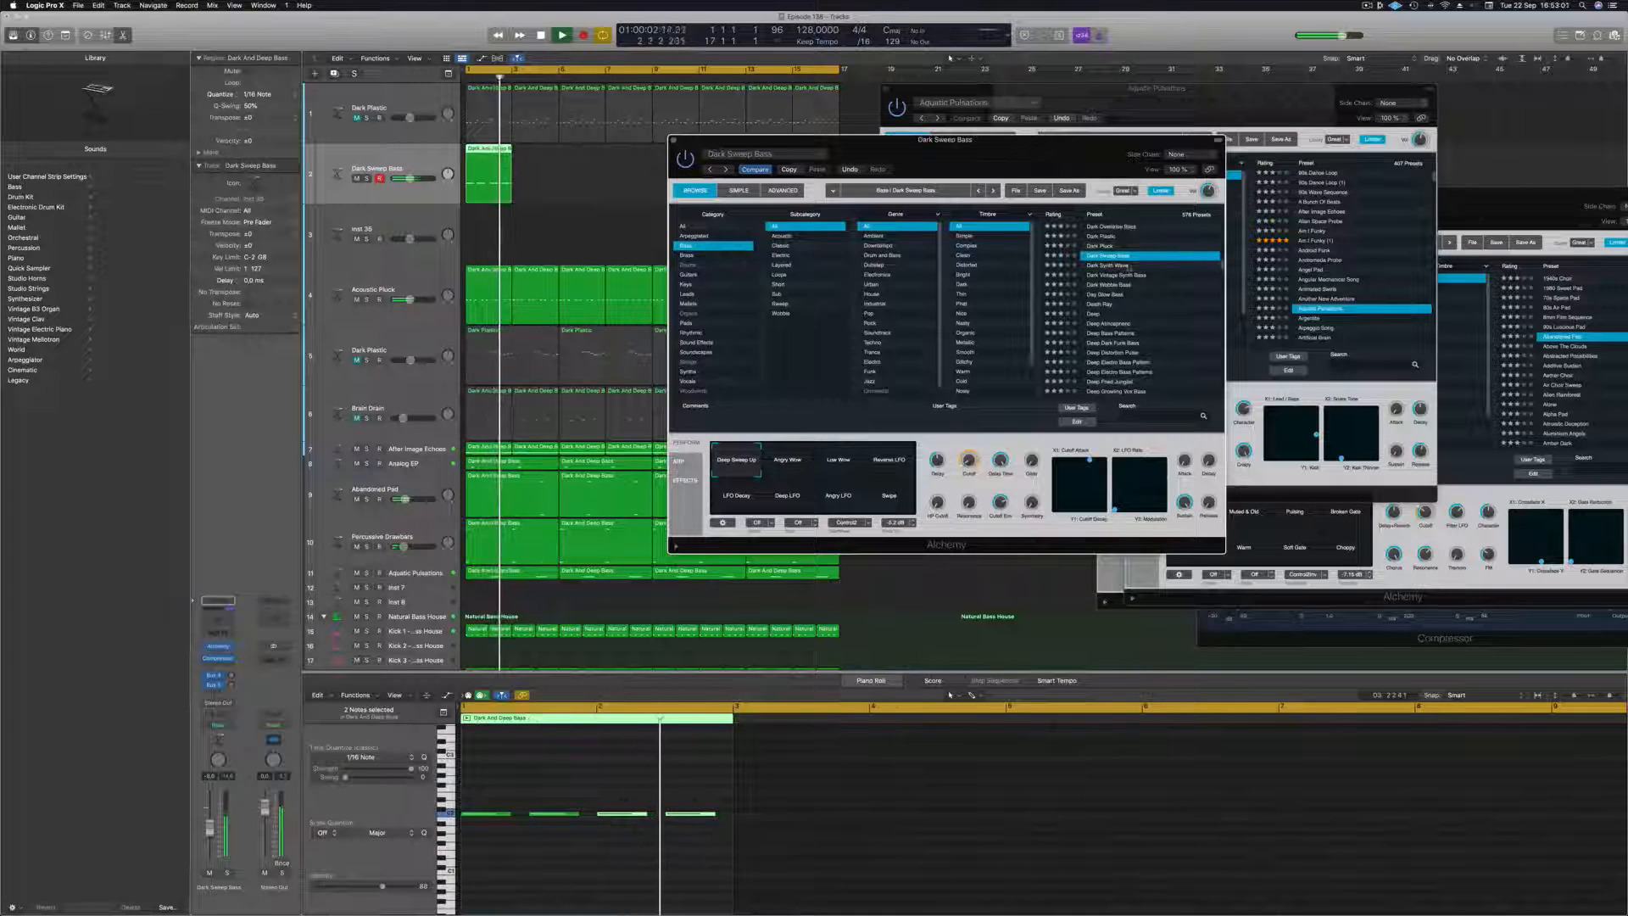
Load the Day Glow Bass preset on the new bass track and repeat its edited region across all 16 bars.
click(1113, 265)
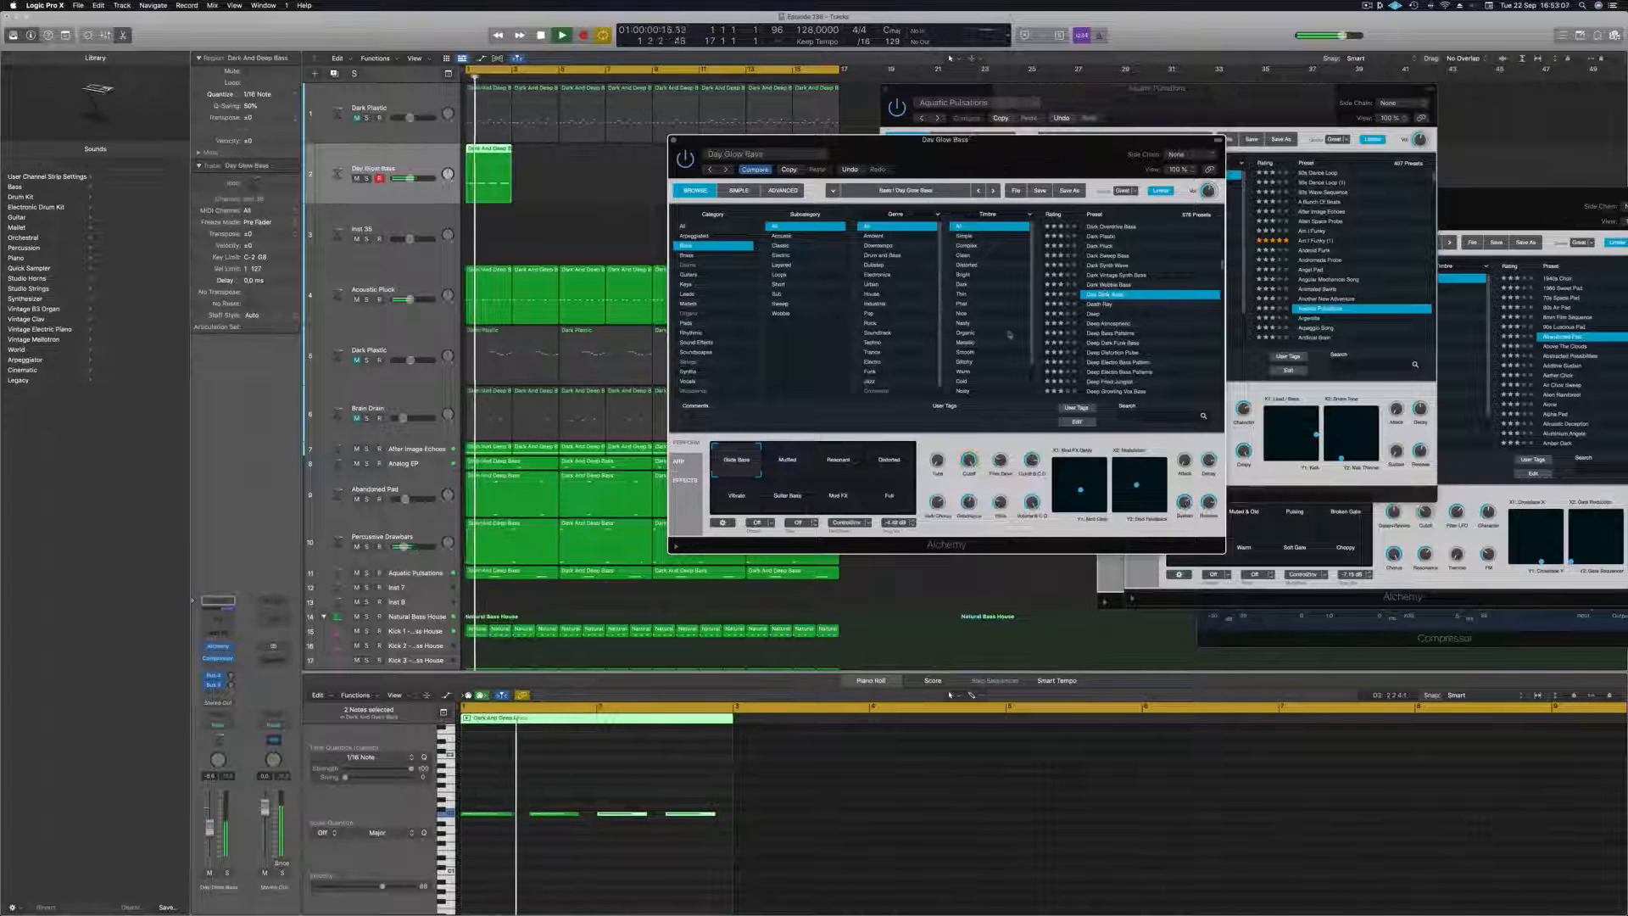
drag(1021, 154, 1285, 170)
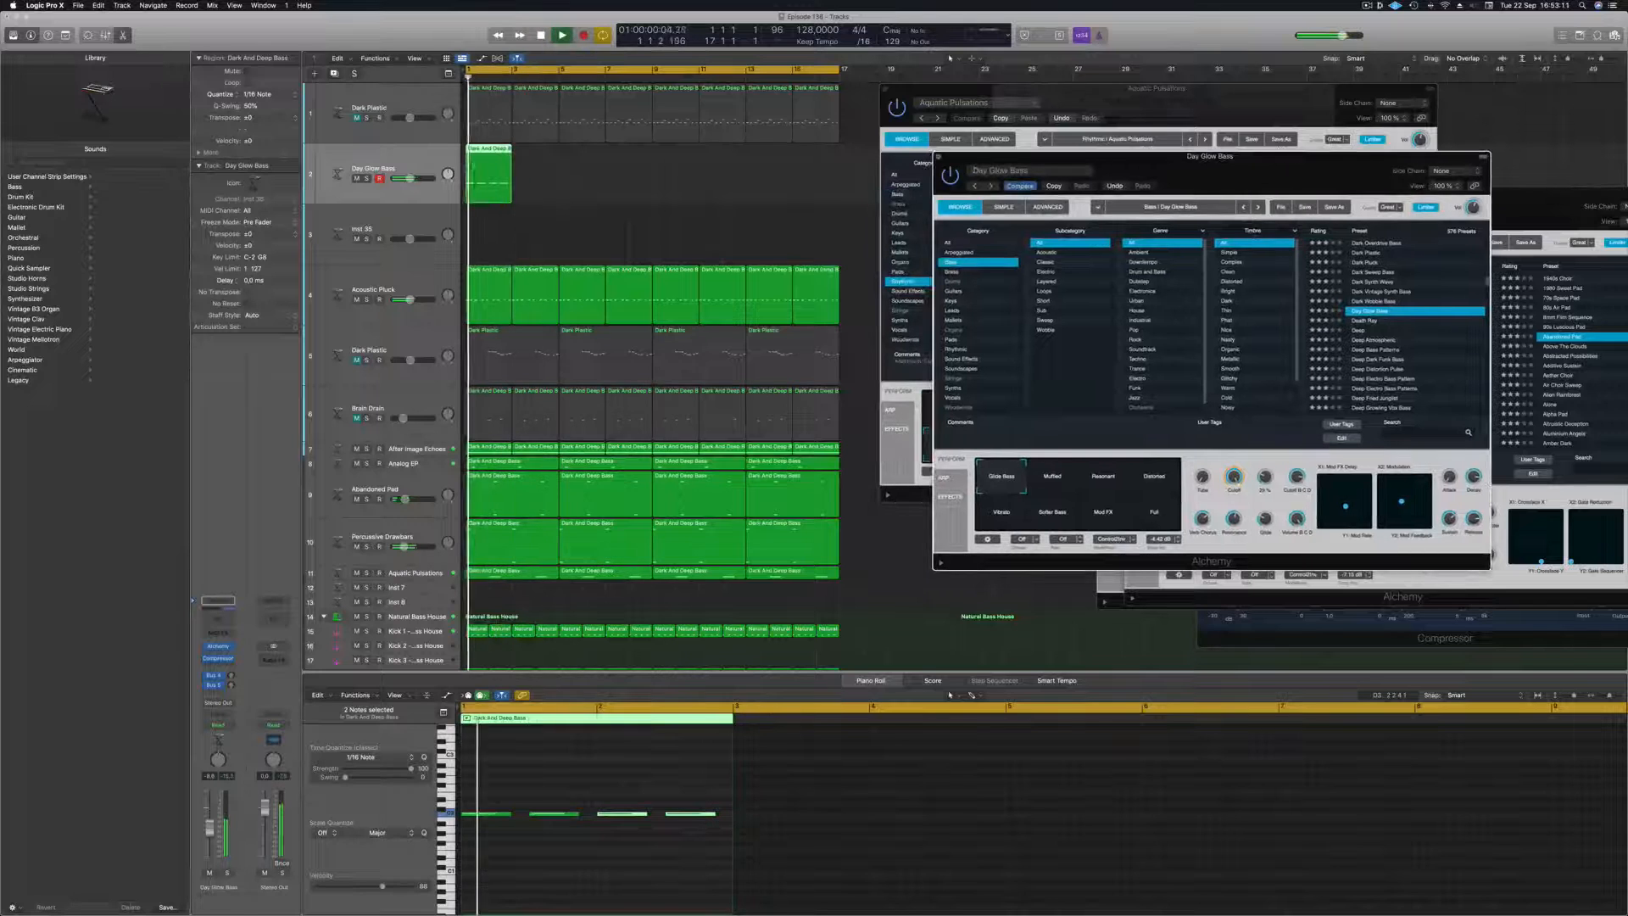
drag(485, 153, 688, 165)
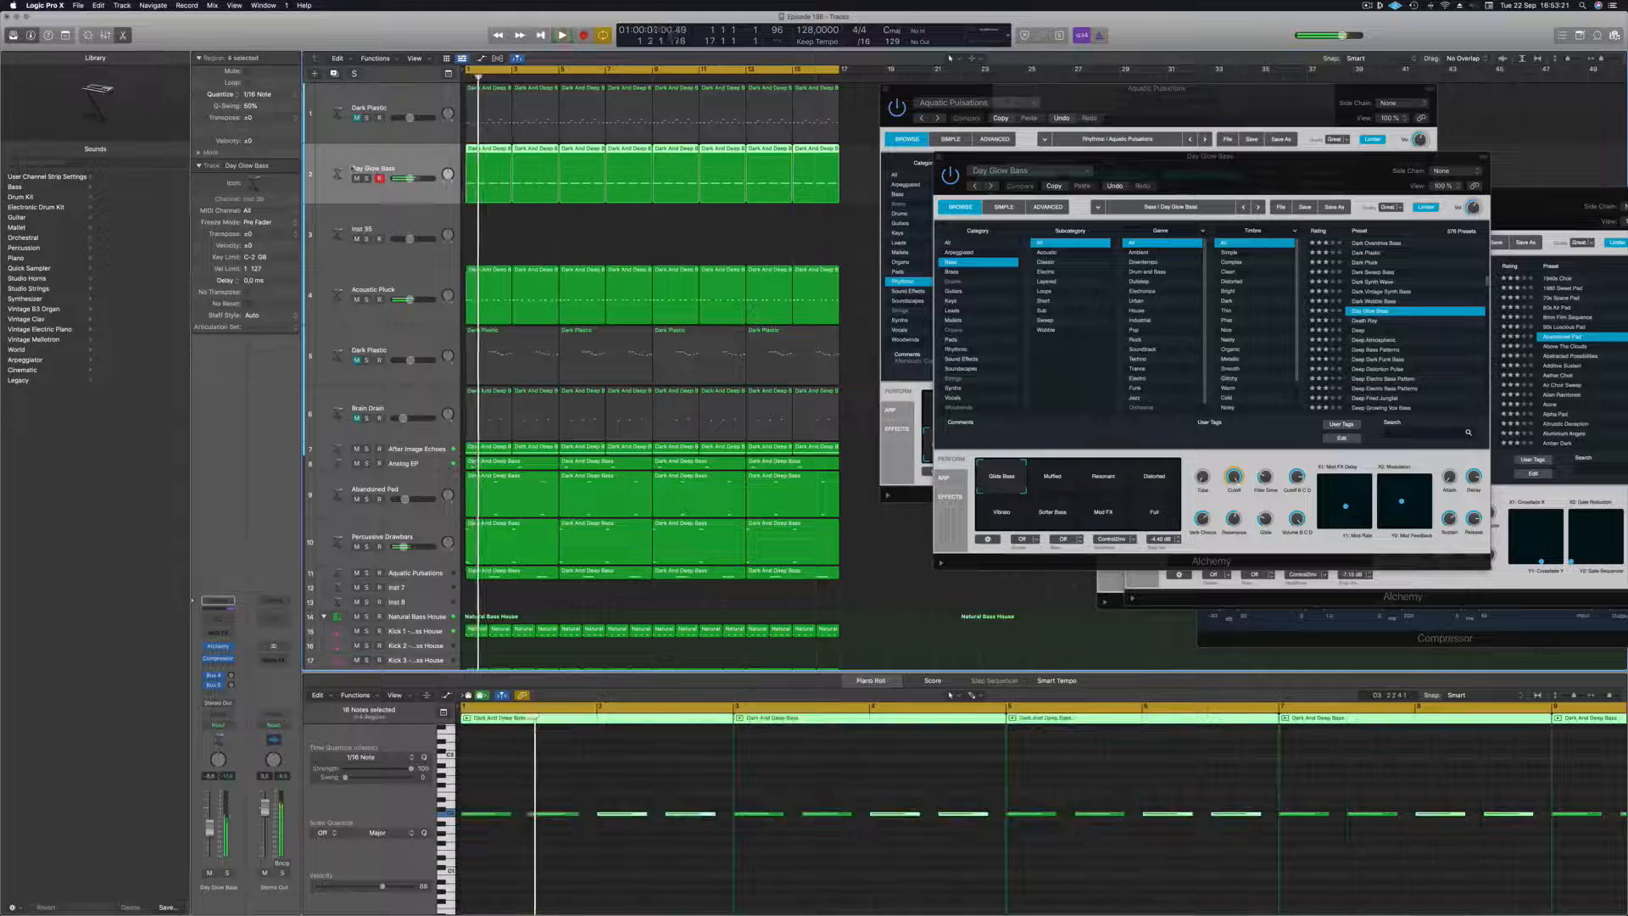
Try the Muffled variation of Day Glow Bass and settle on the Resonant one.
click(1056, 480)
key(space)
click(1107, 478)
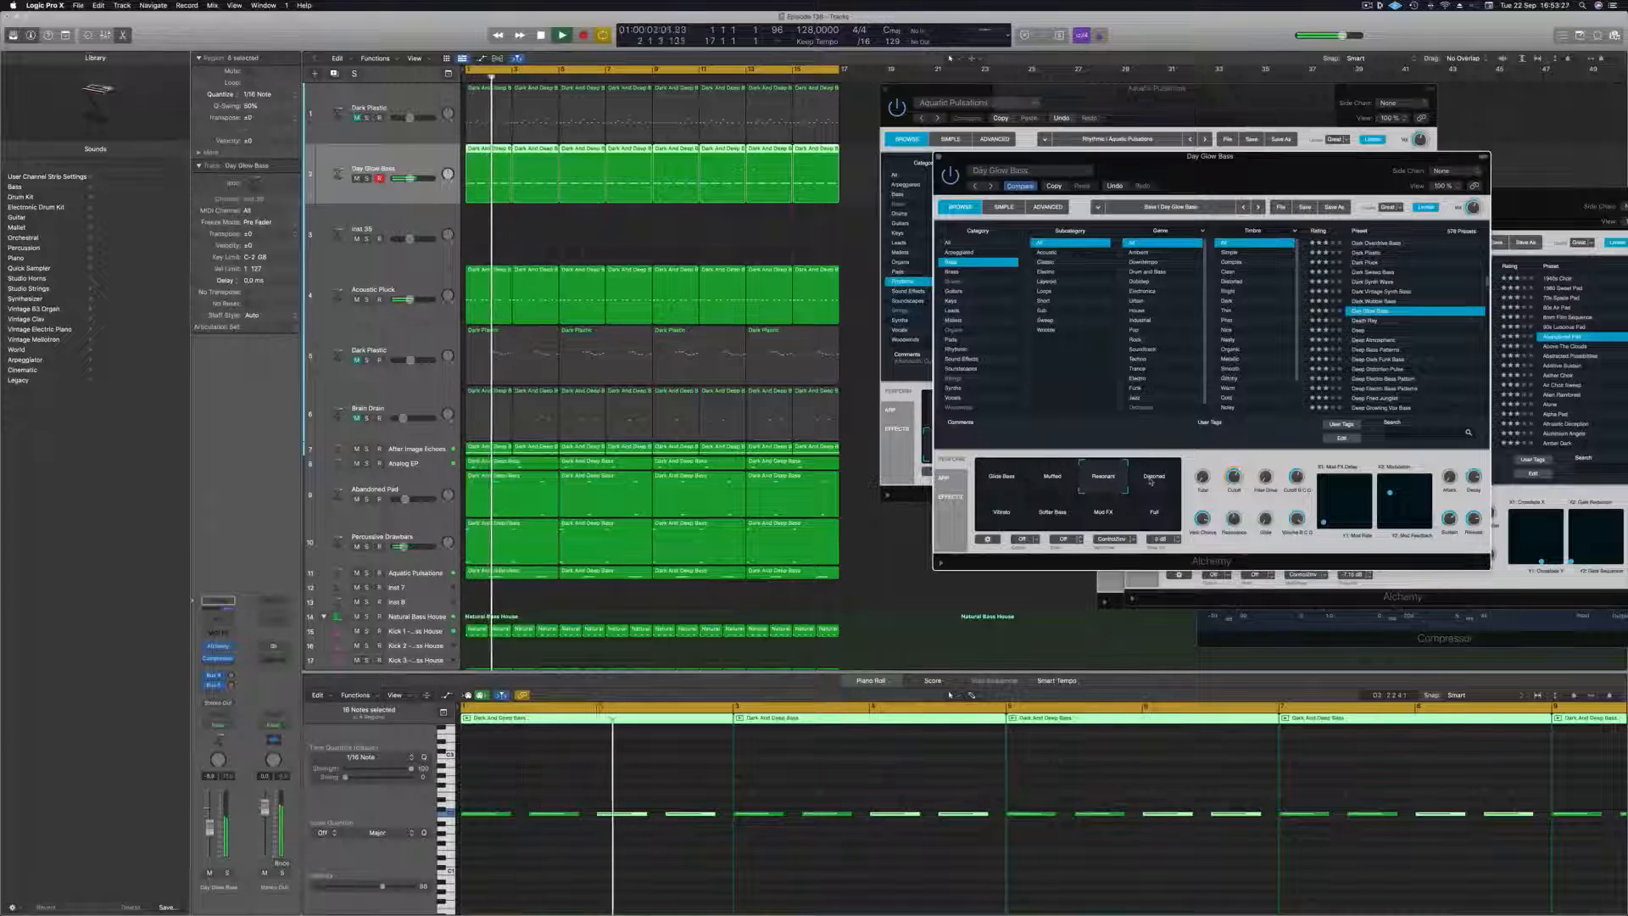
drag(1211, 156, 1152, 151)
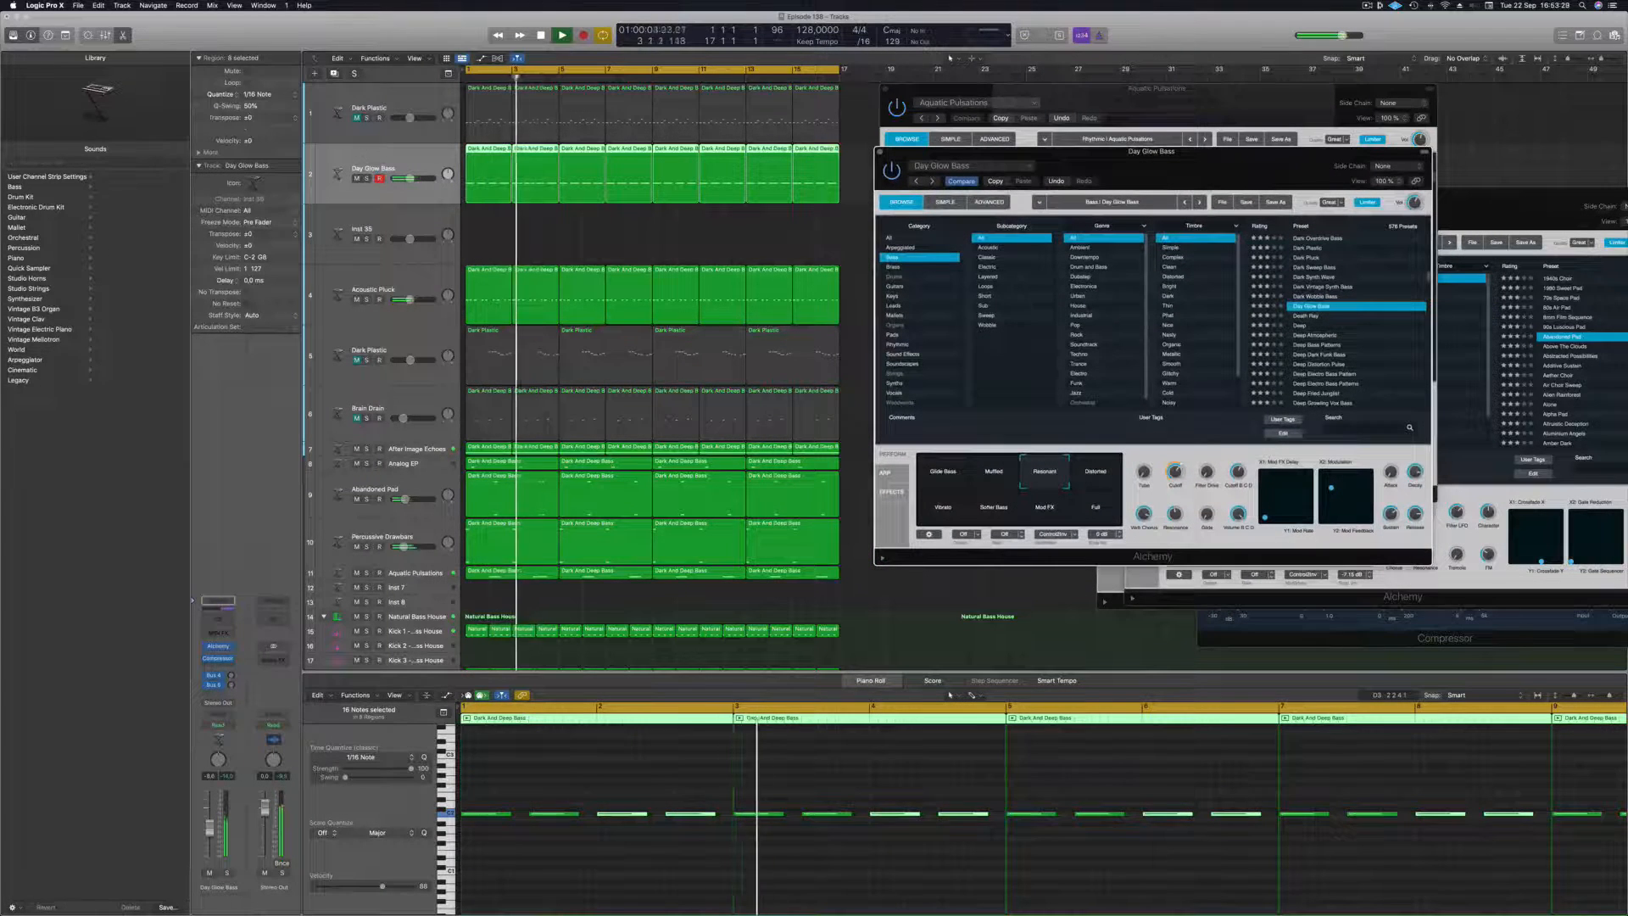
Audition the Day Glow Bass track in solo, return to the full mix, and adjust the patch's Cutoff.
click(367, 178)
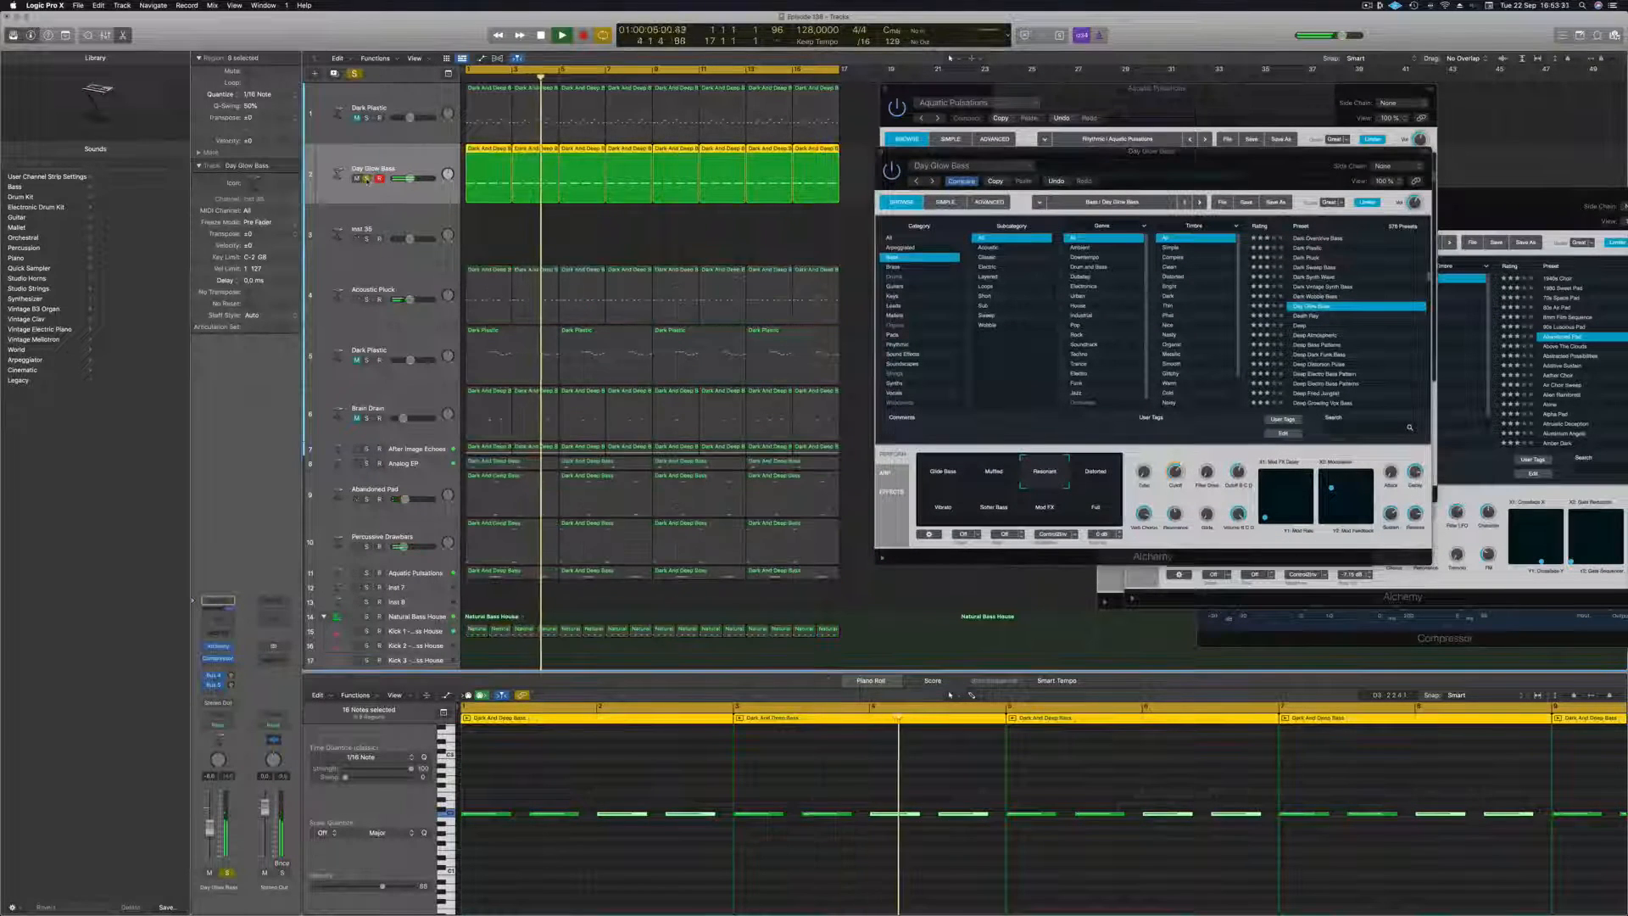
click(366, 179)
key(Return)
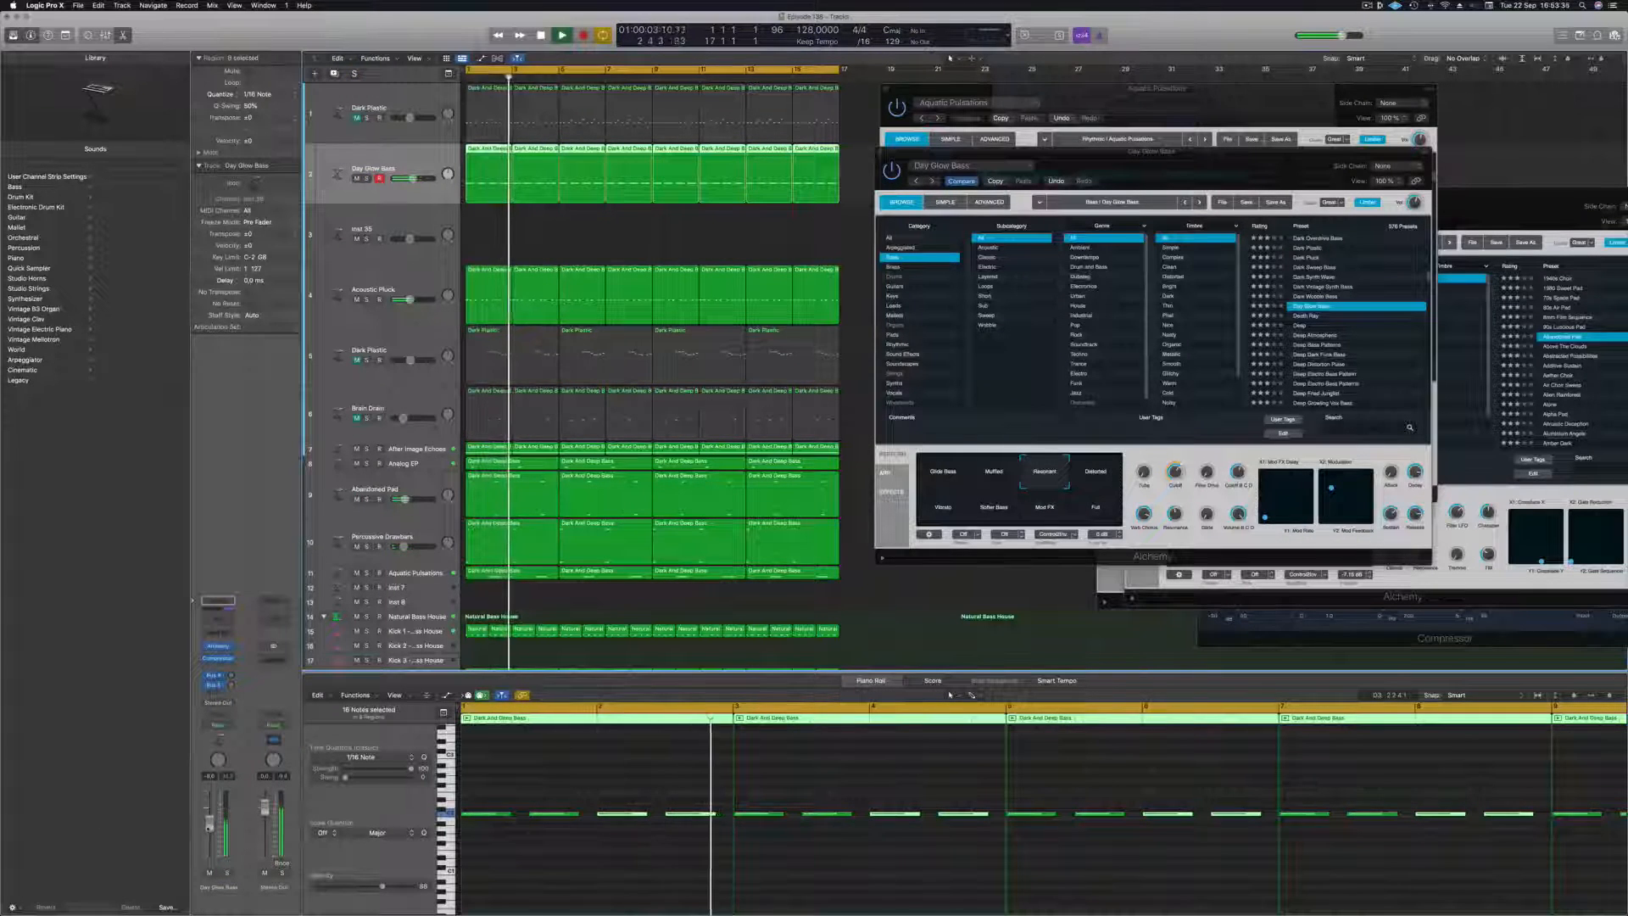
click(1176, 471)
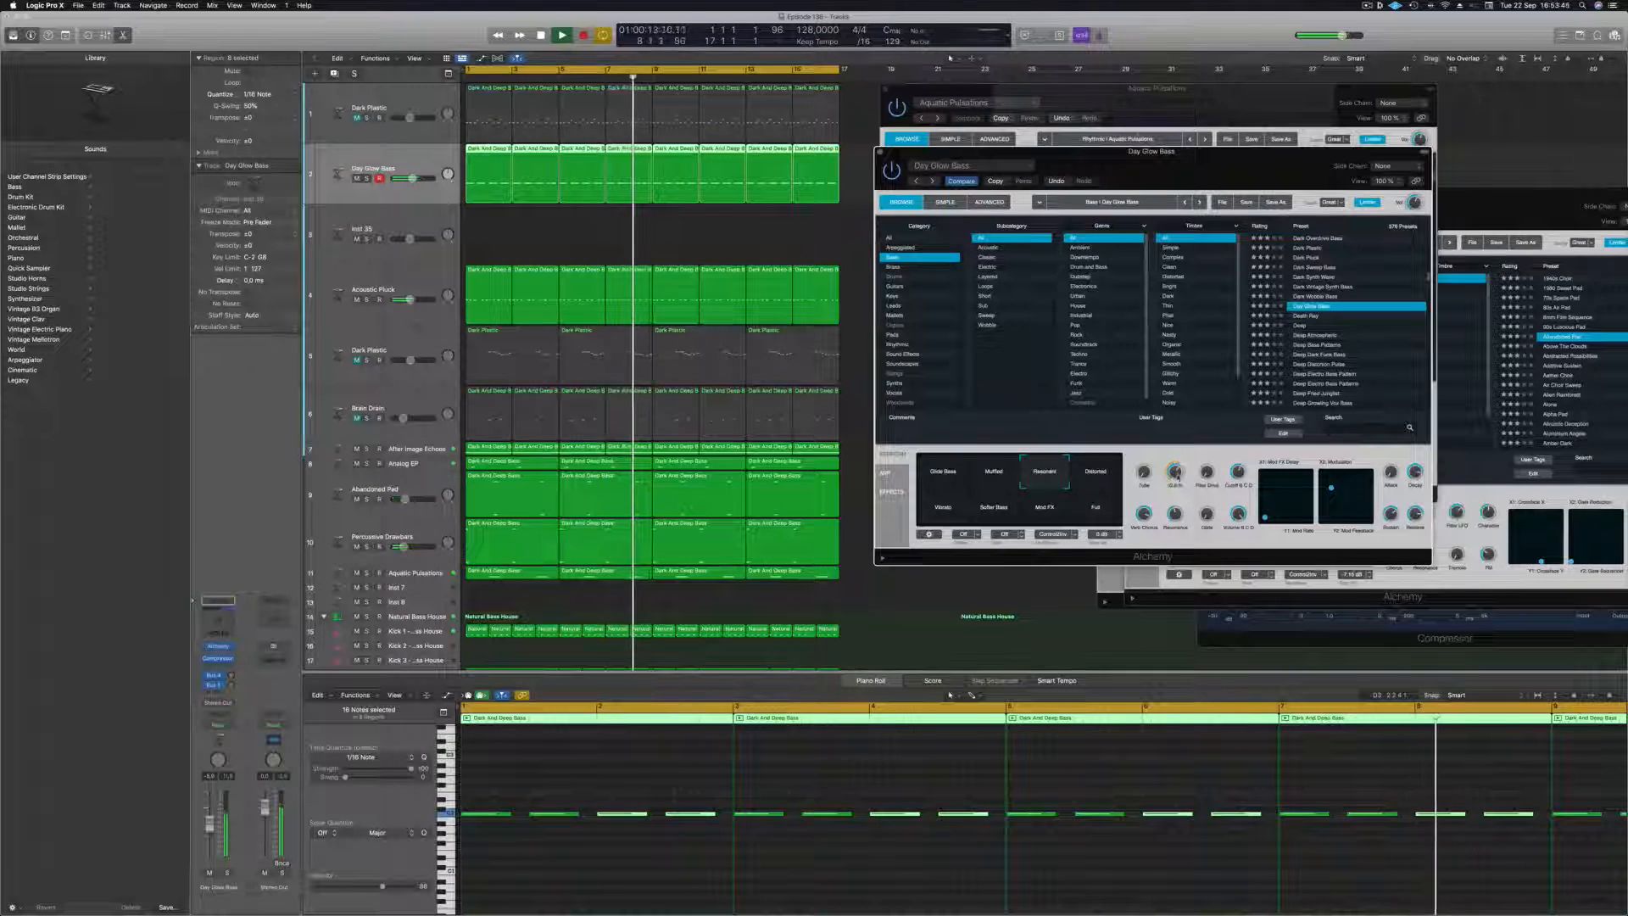
Close the Aquatic Pulsations instrument window and move the Day Glow Bass window clear of the regions.
drag(1207, 119, 1033, 241)
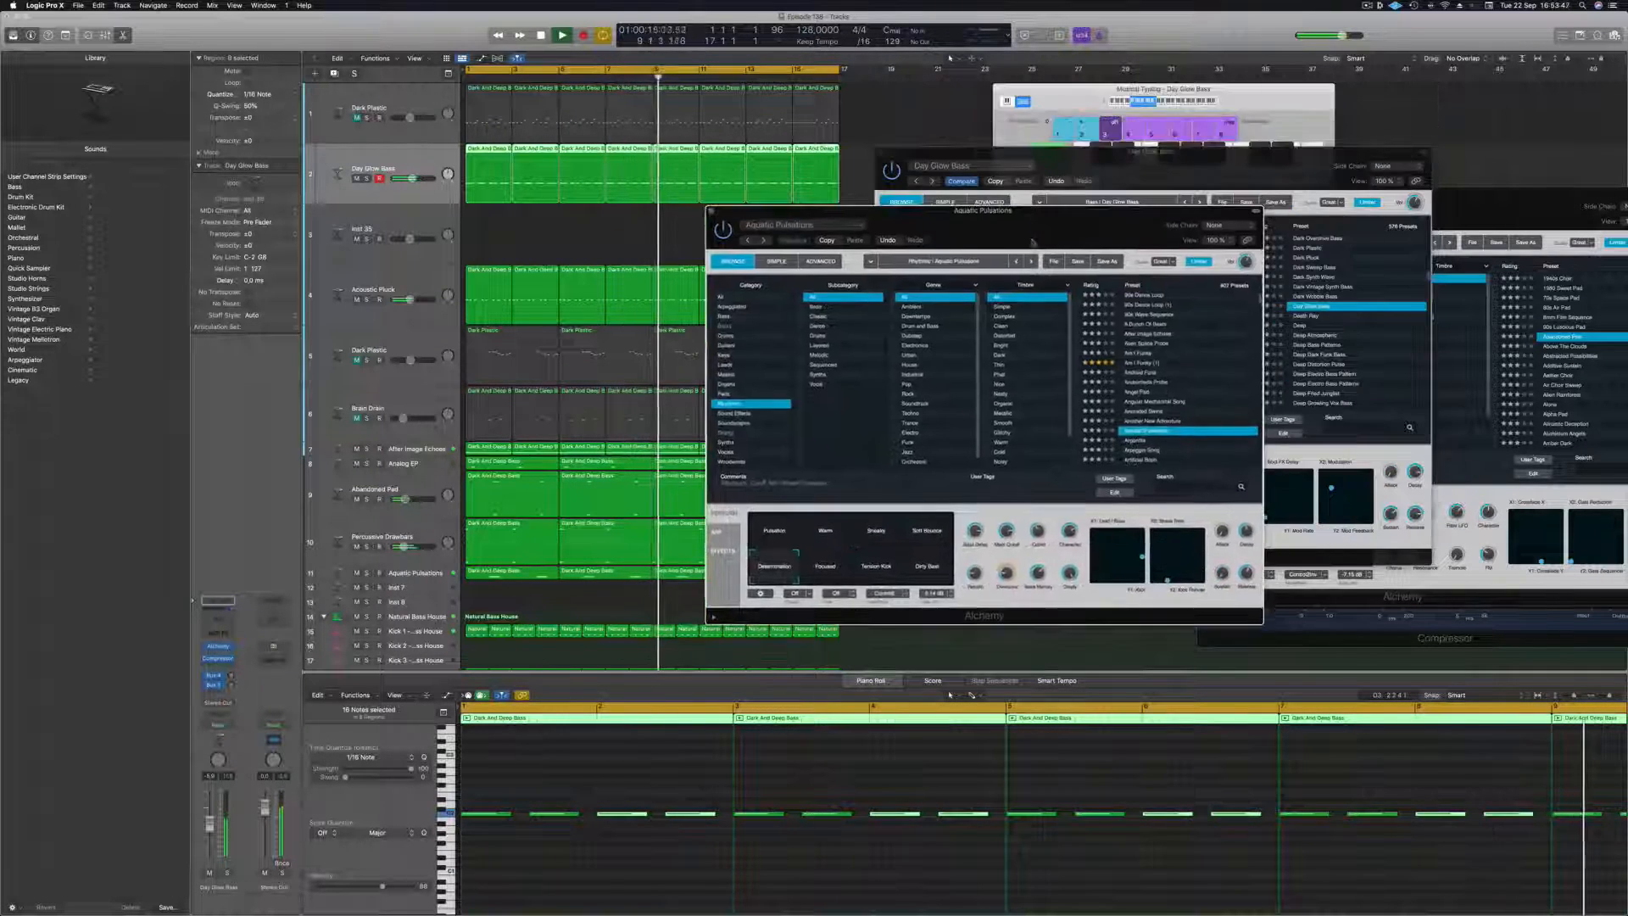
key(Return)
key(super+w)
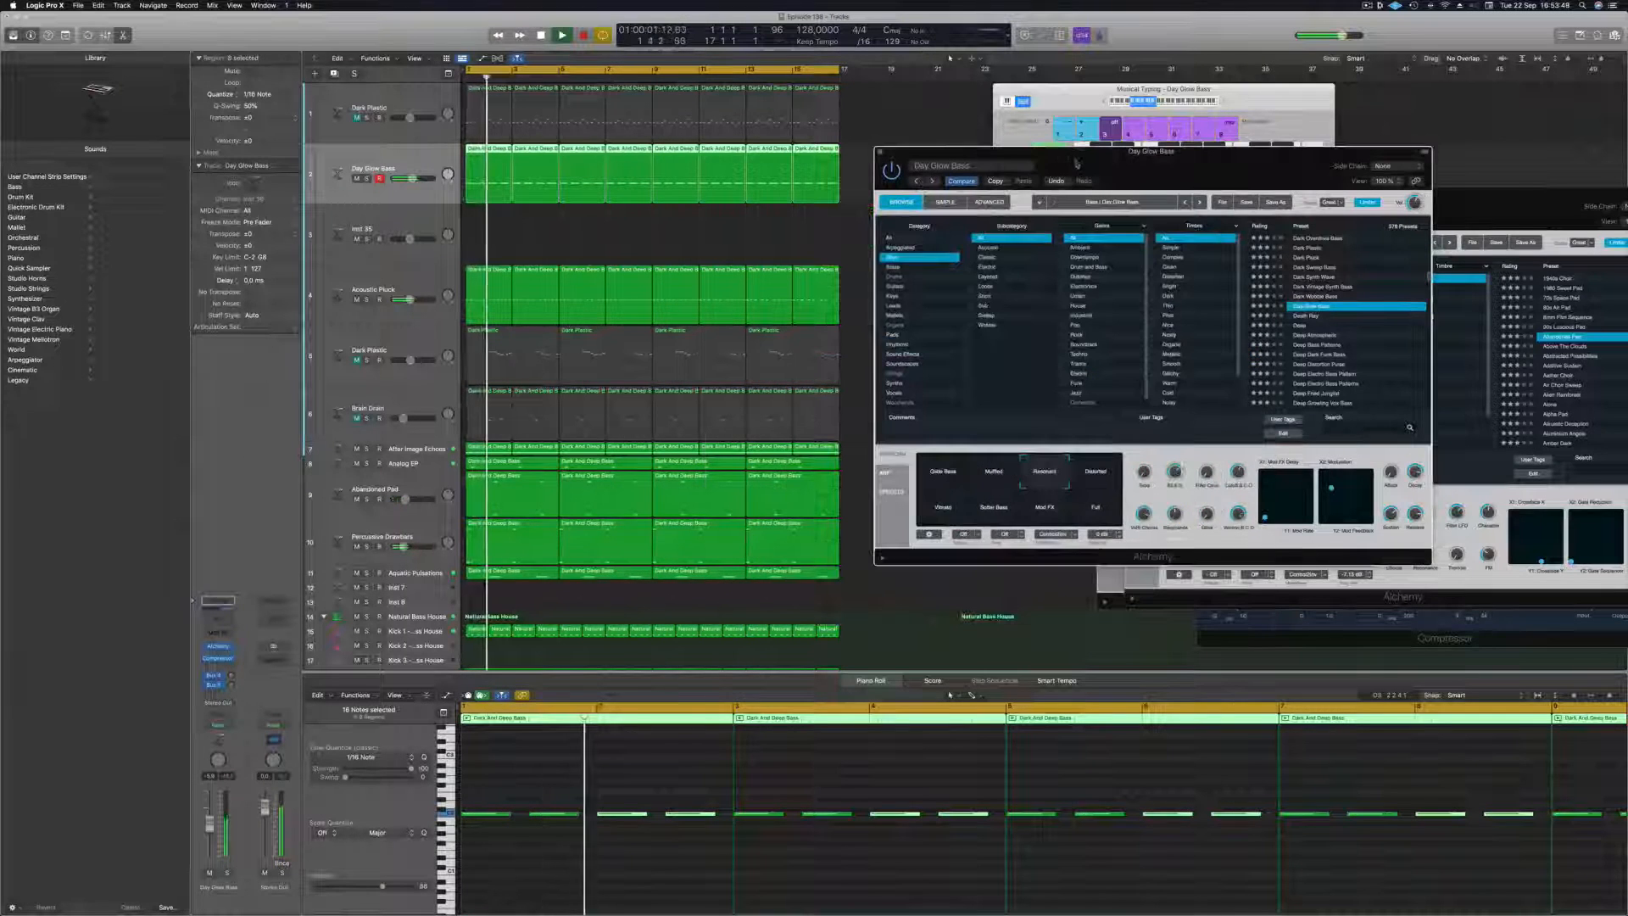
drag(1076, 163, 1228, 142)
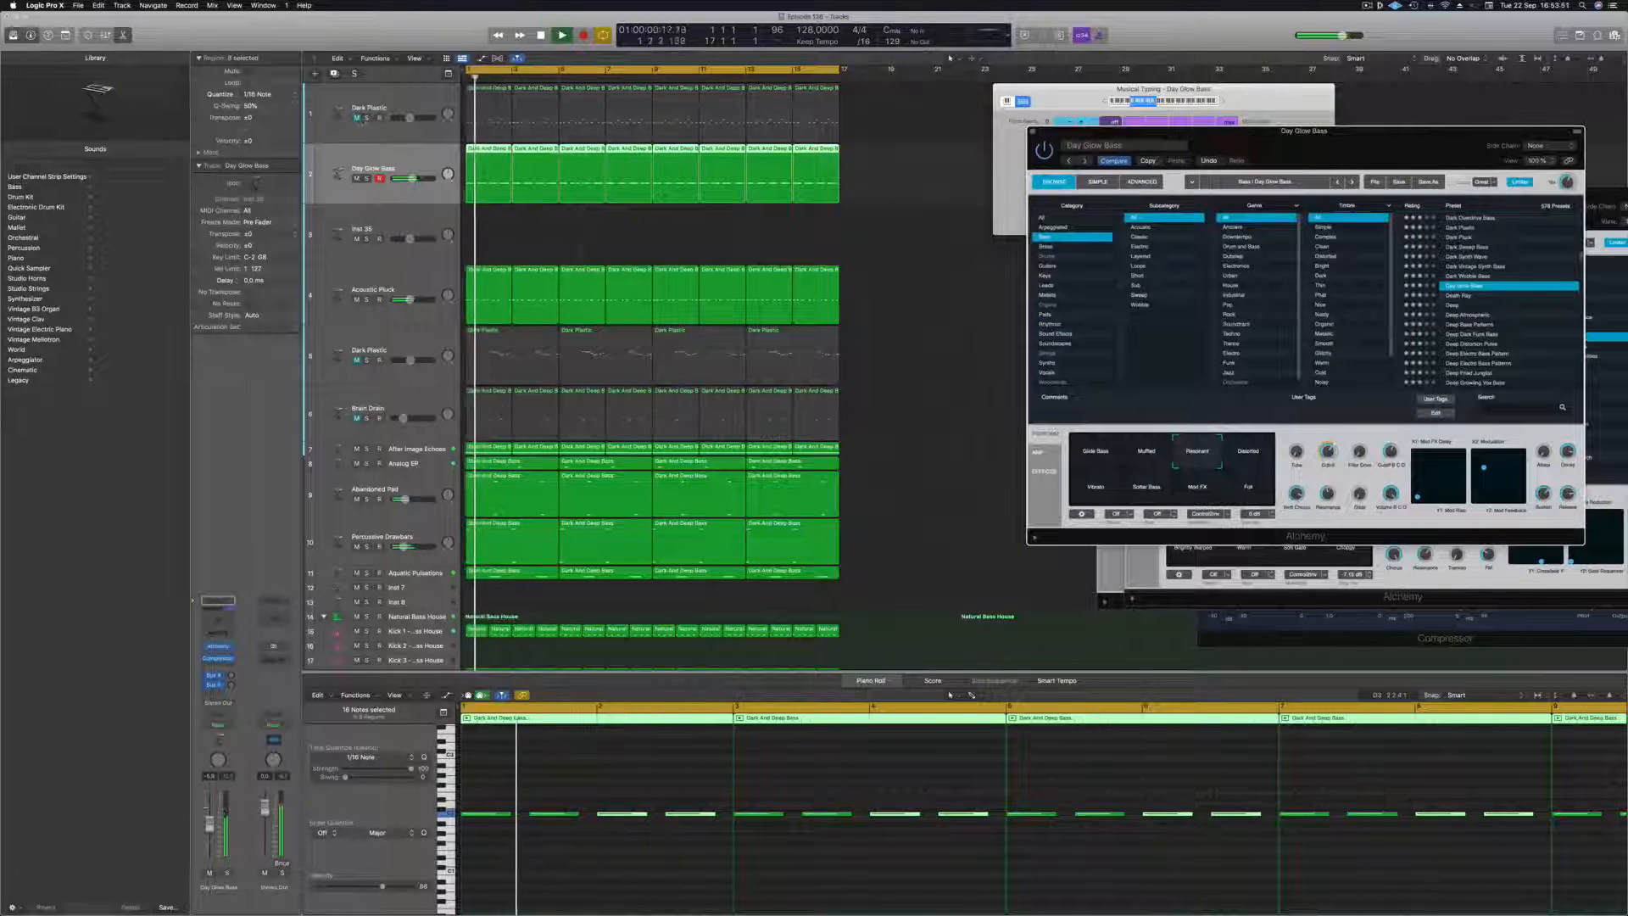
Compare the mix with the original Dark Plastic track unmuted, mute it again and deselect its regions.
click(361, 128)
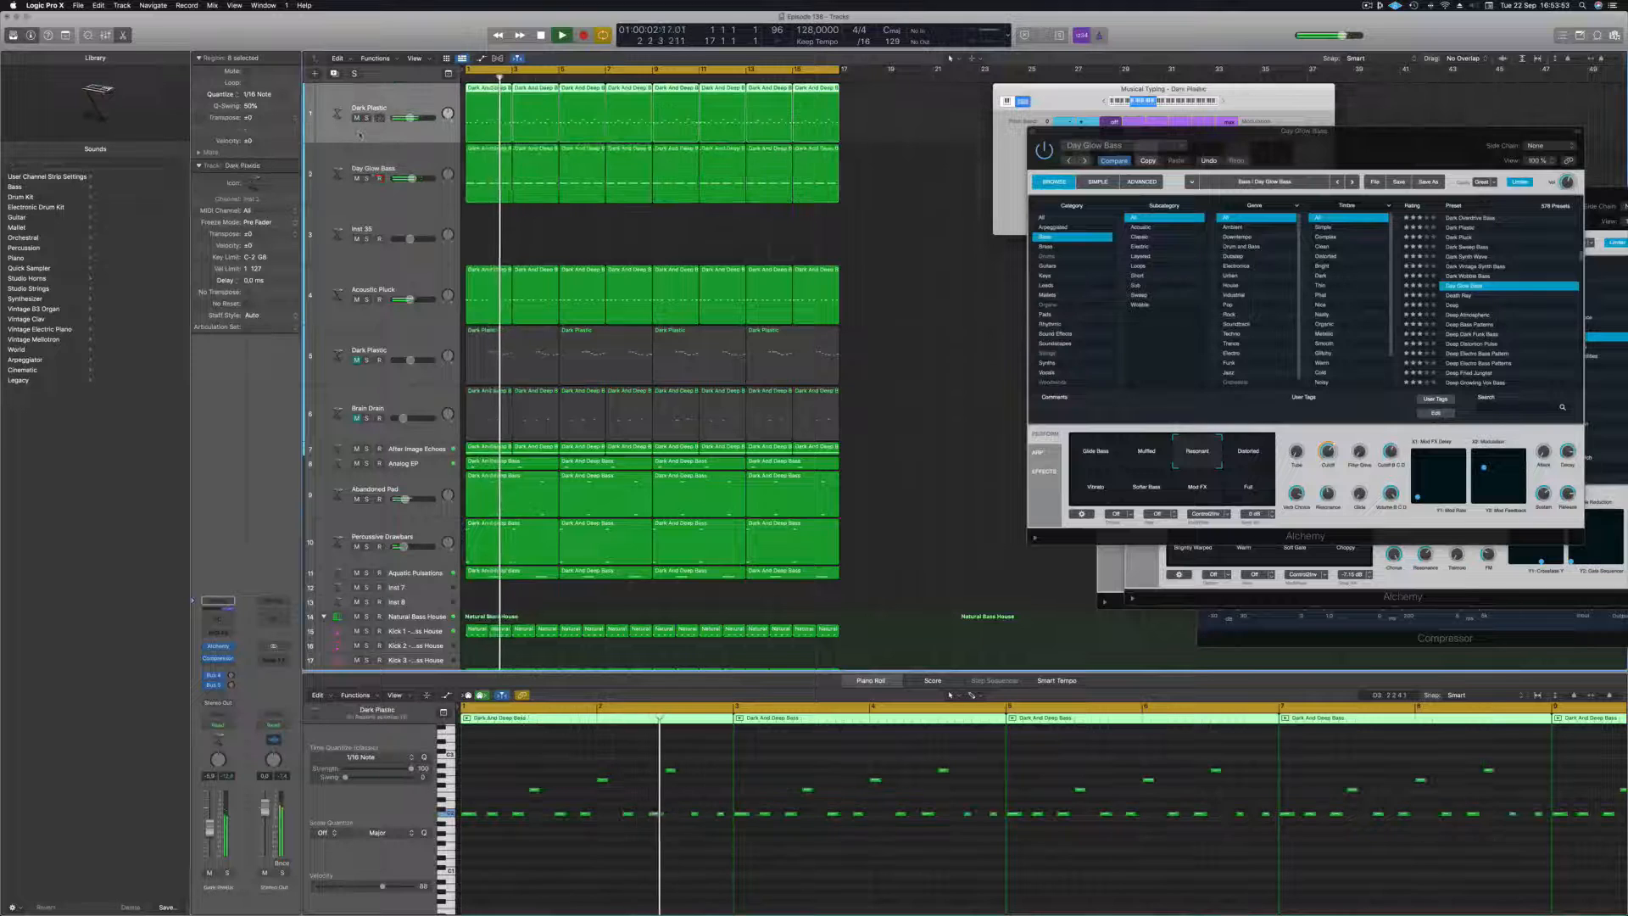
key(Return)
key(ctrl+m)
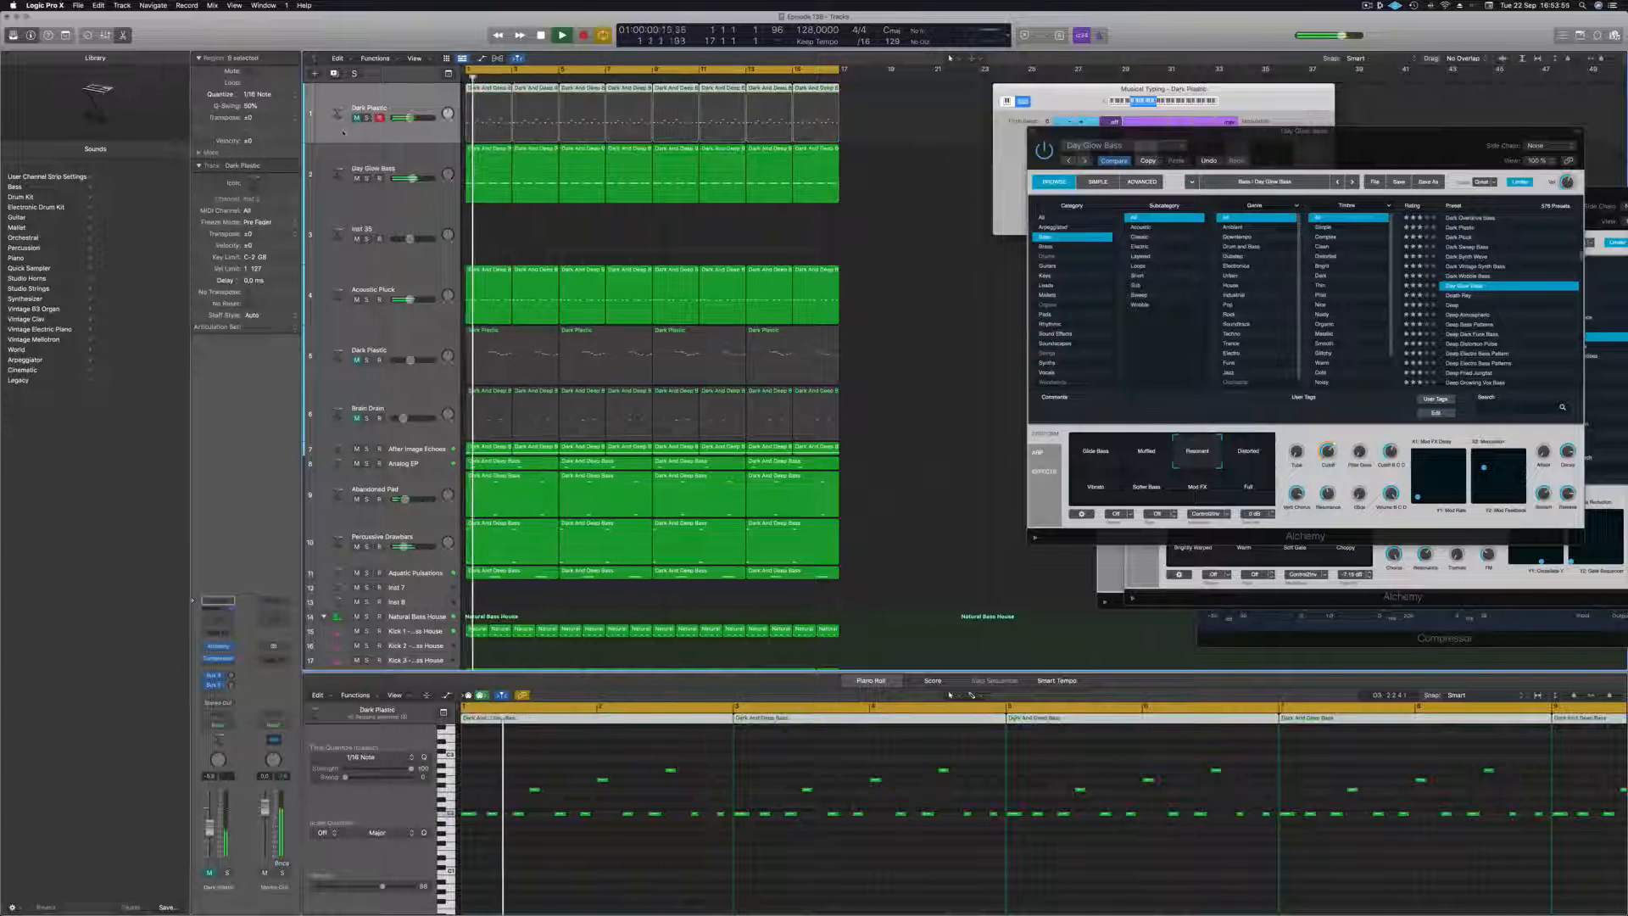
click(915, 256)
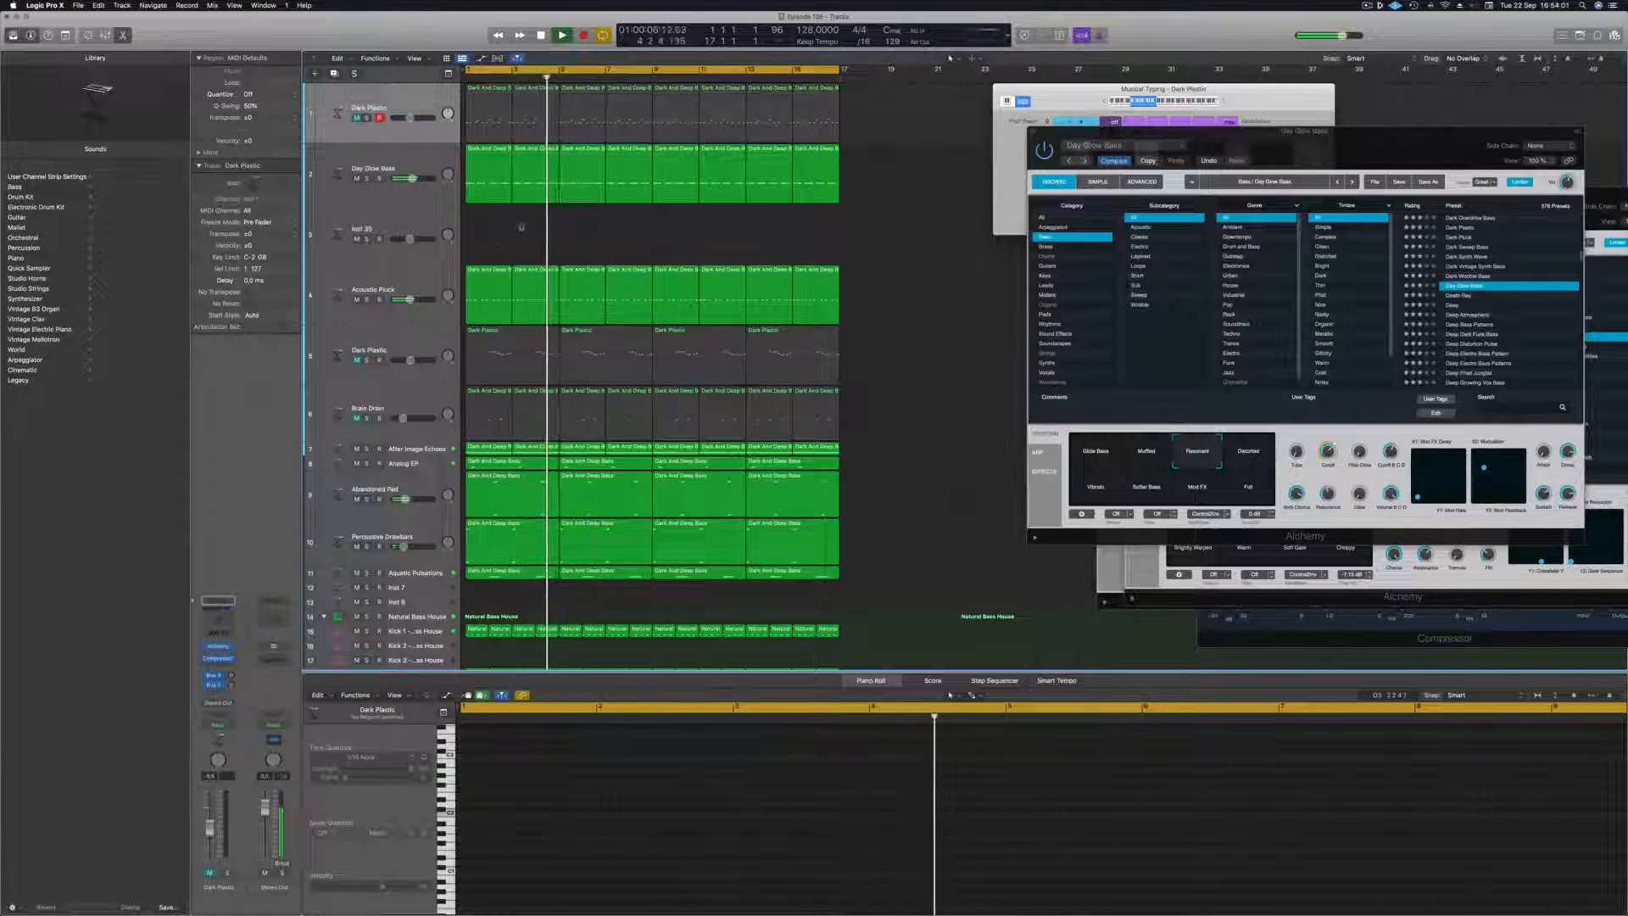
Unmute the Brain Drain track and load the Burst Of Light lead preset in its Alchemy instrument.
click(357, 419)
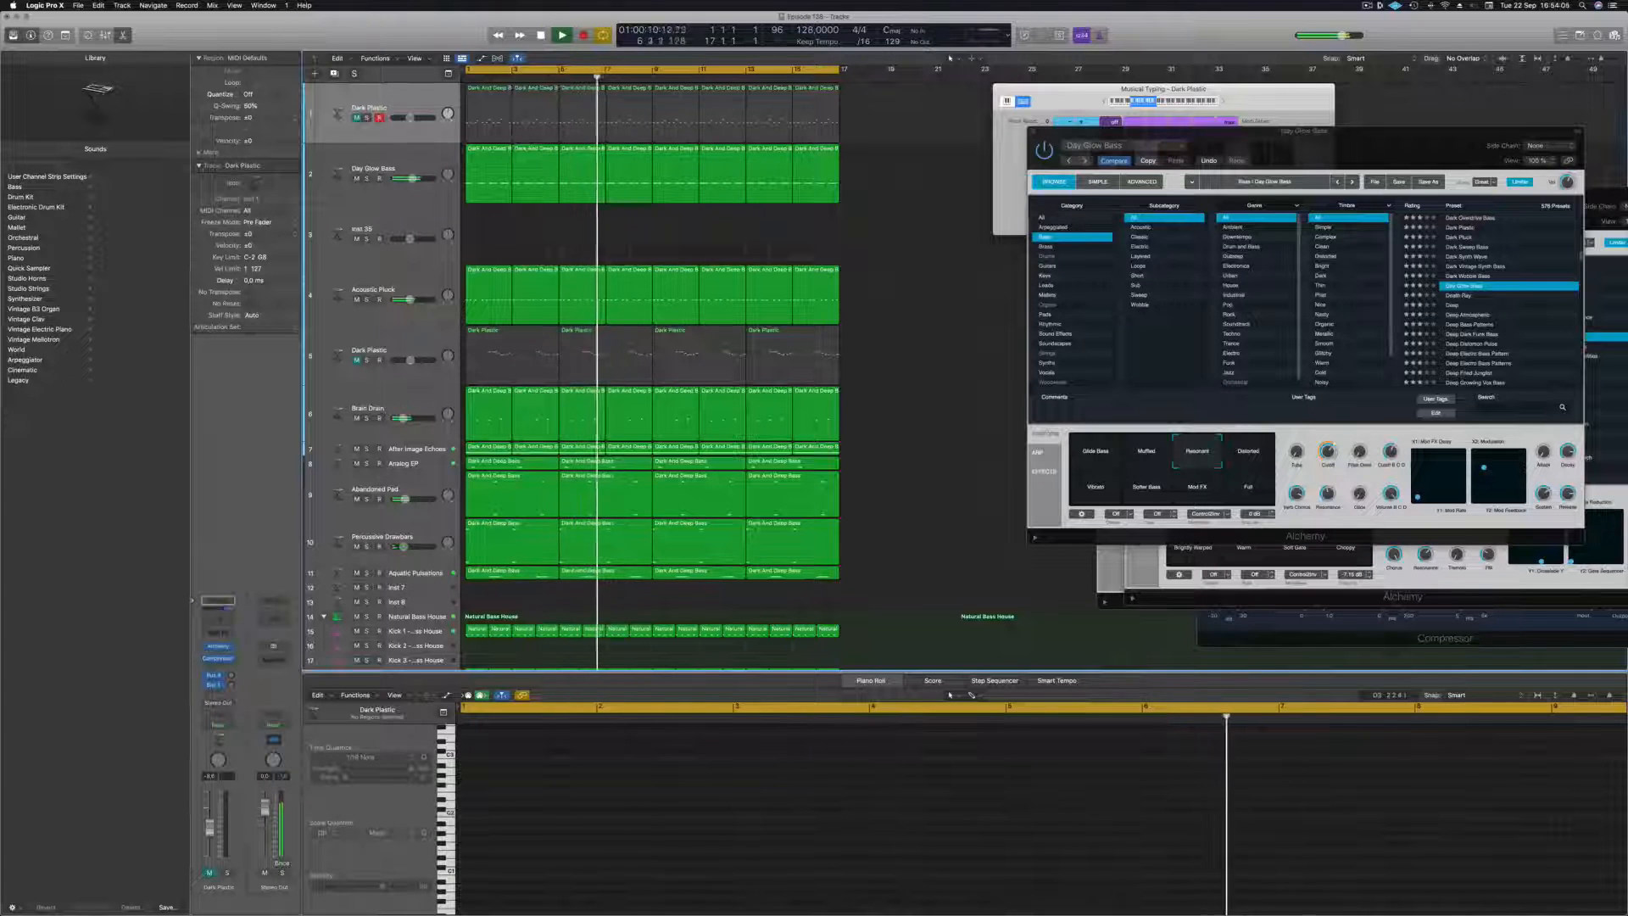
drag(403, 418, 407, 418)
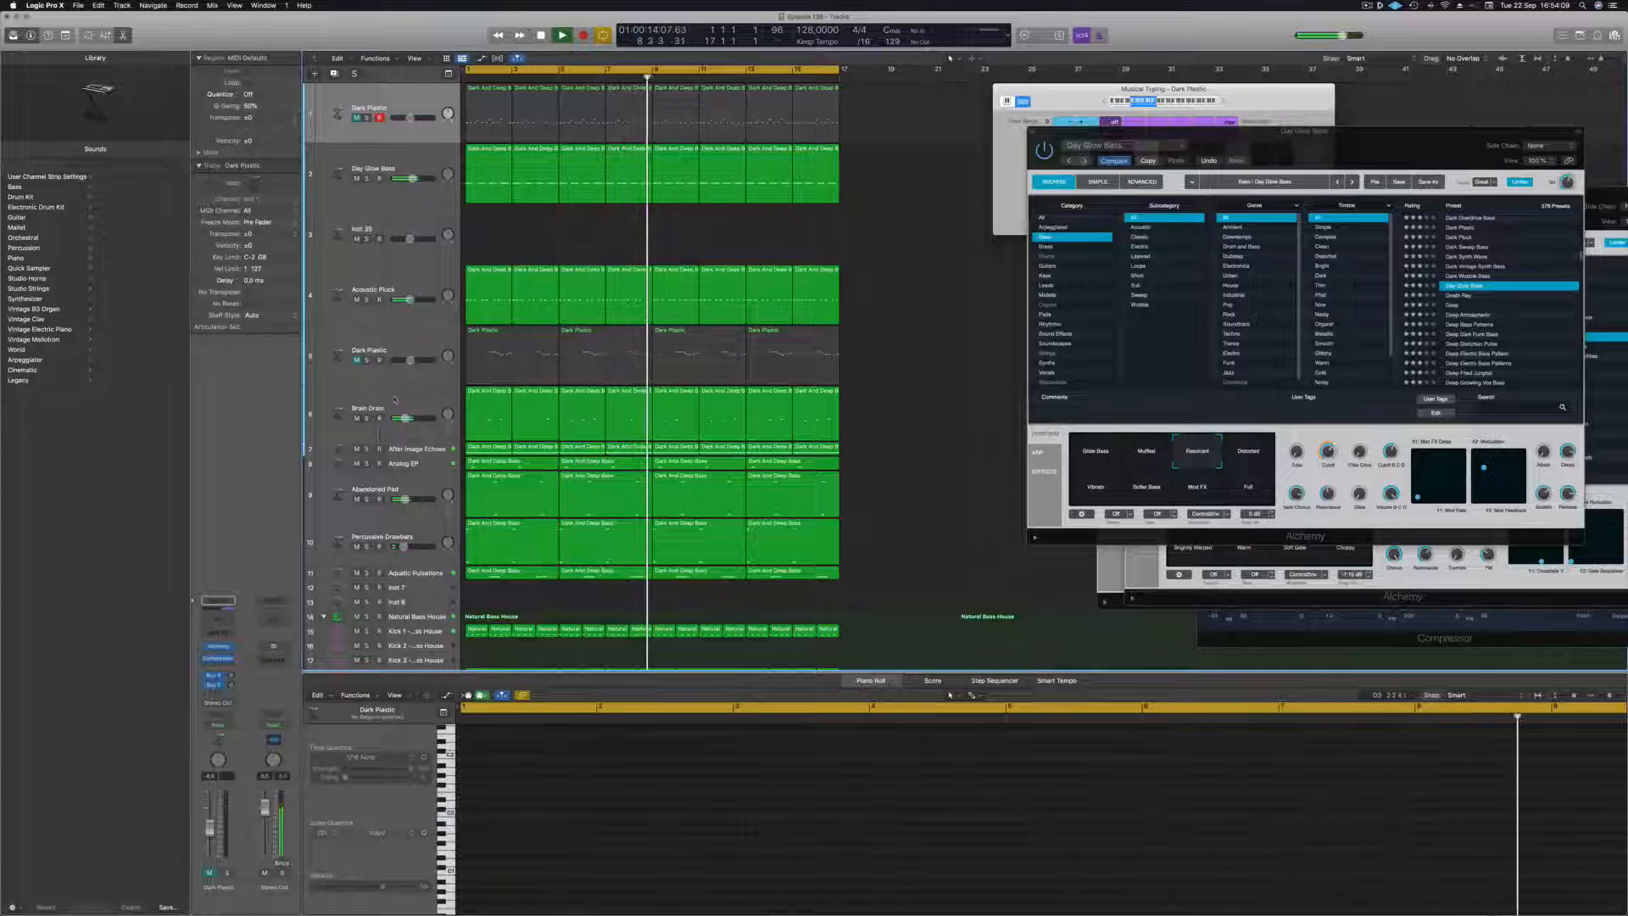
click(394, 401)
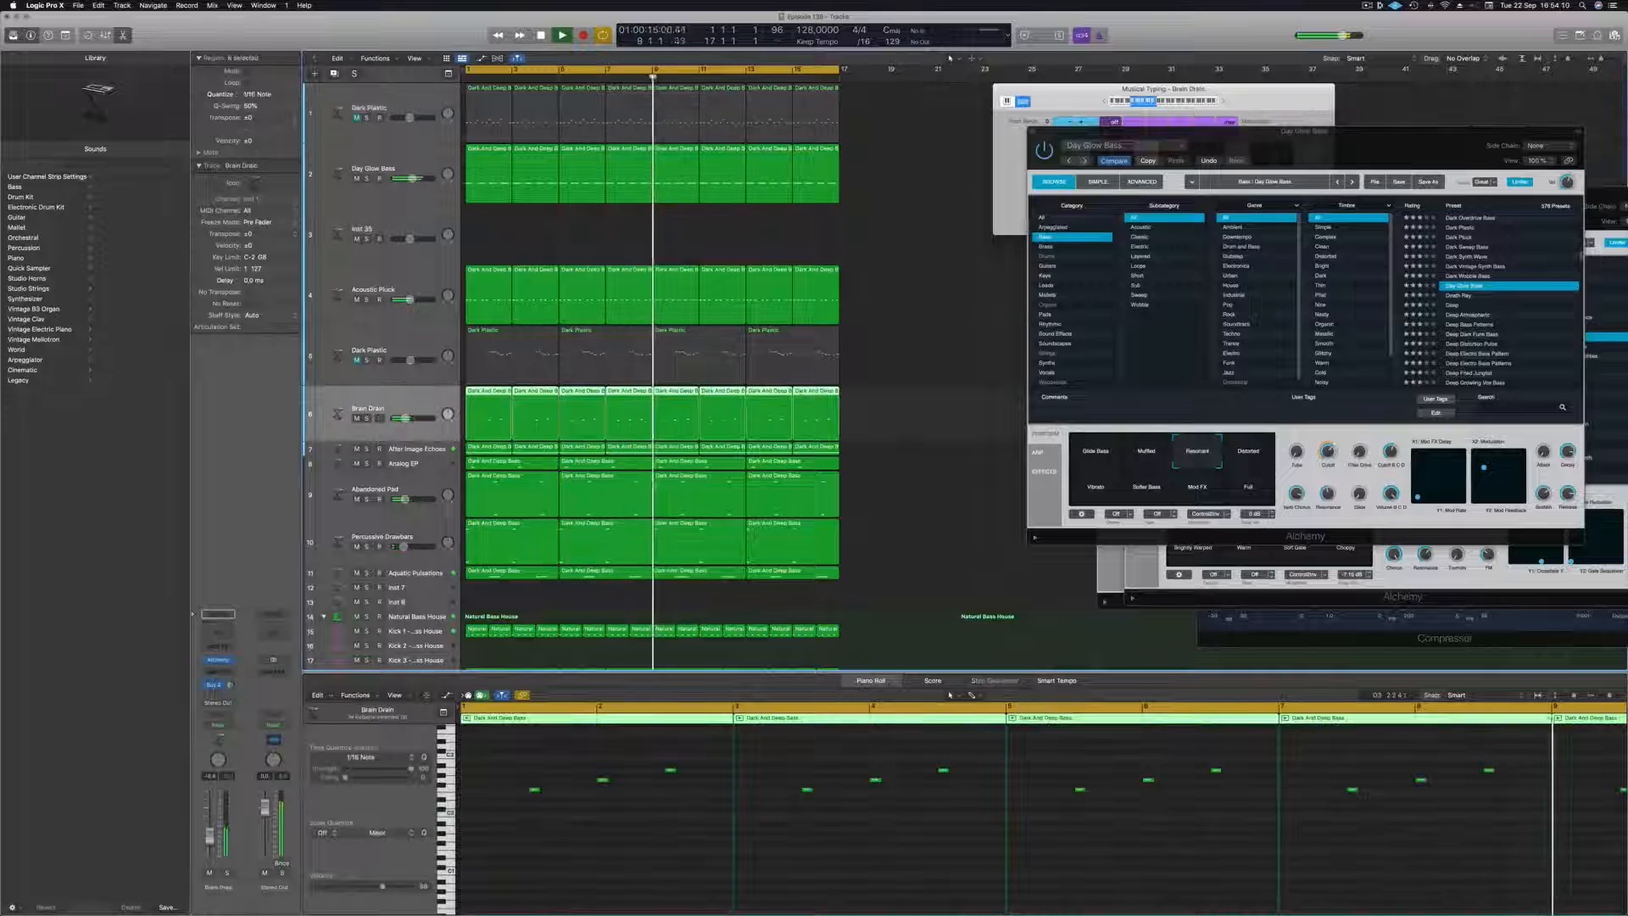
click(219, 660)
key(space)
drag(1022, 118, 1158, 106)
key(space)
key(space)
click(1097, 238)
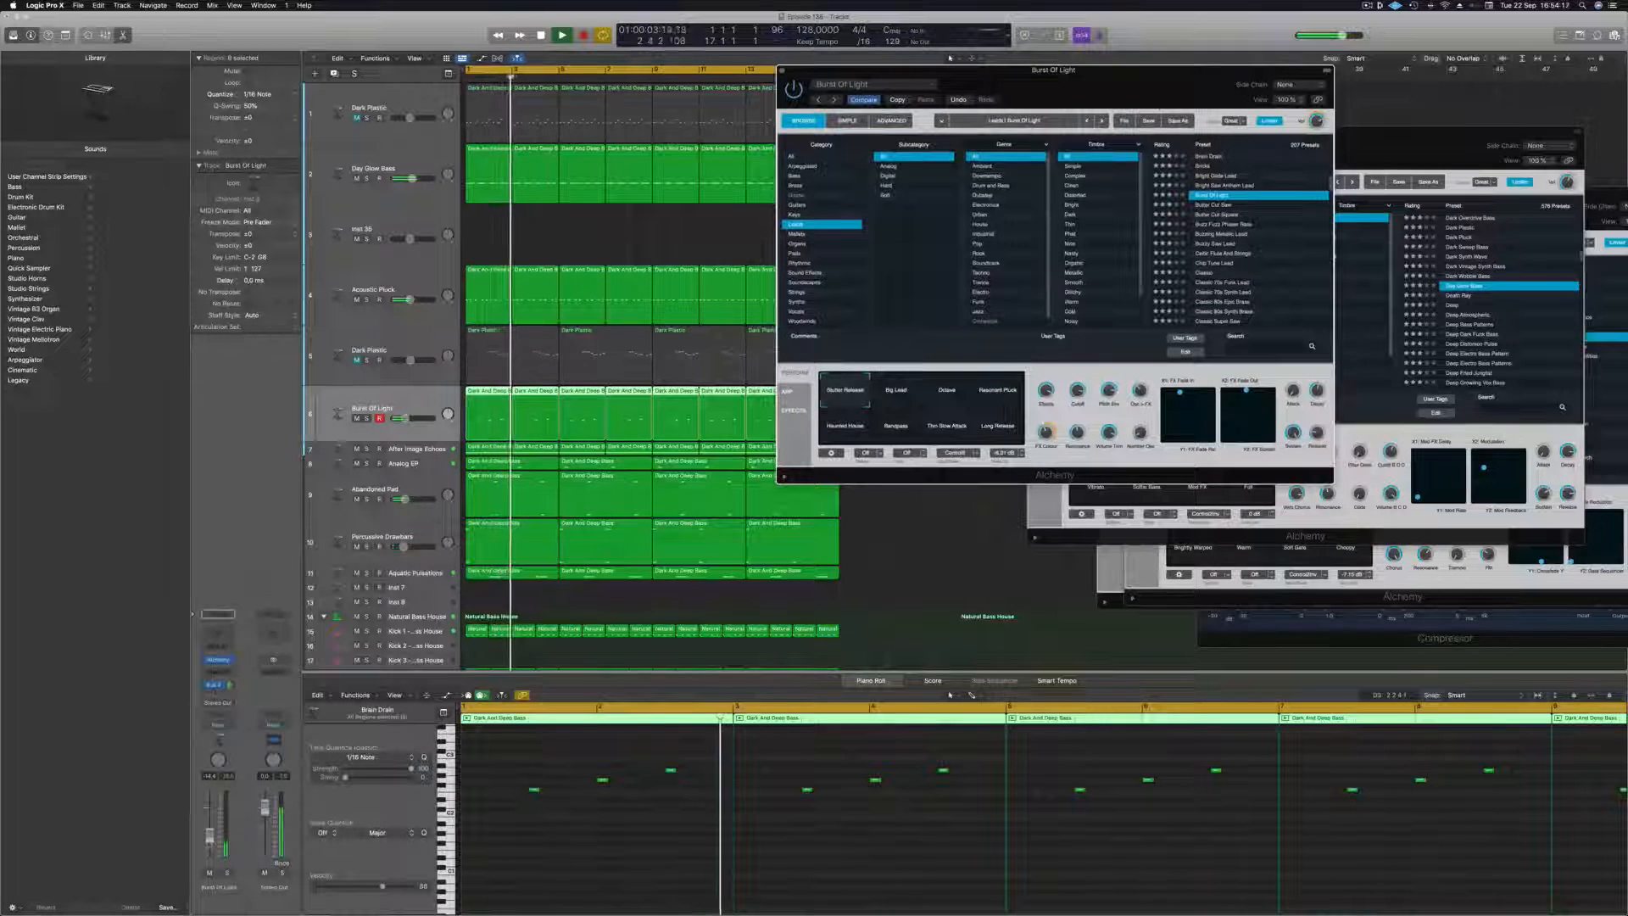
Raise the Burst Of Light track's volume and choose the Resonant Pluck variation after trying Big Lead and Octave.
drag(211, 837, 212, 815)
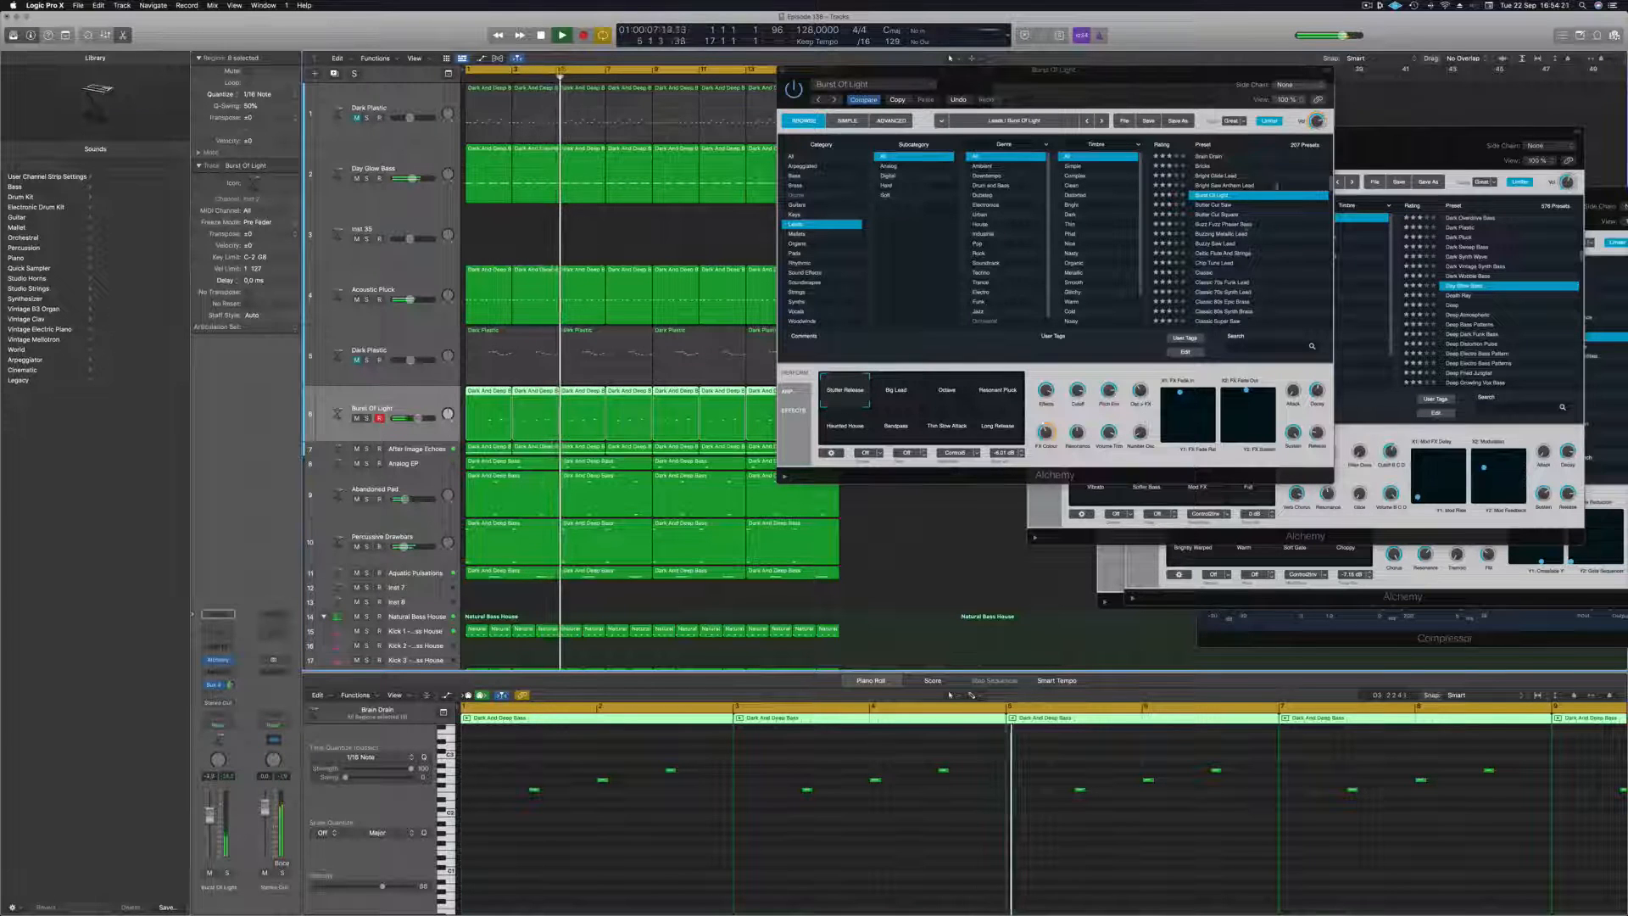
drag(1181, 72, 1211, 77)
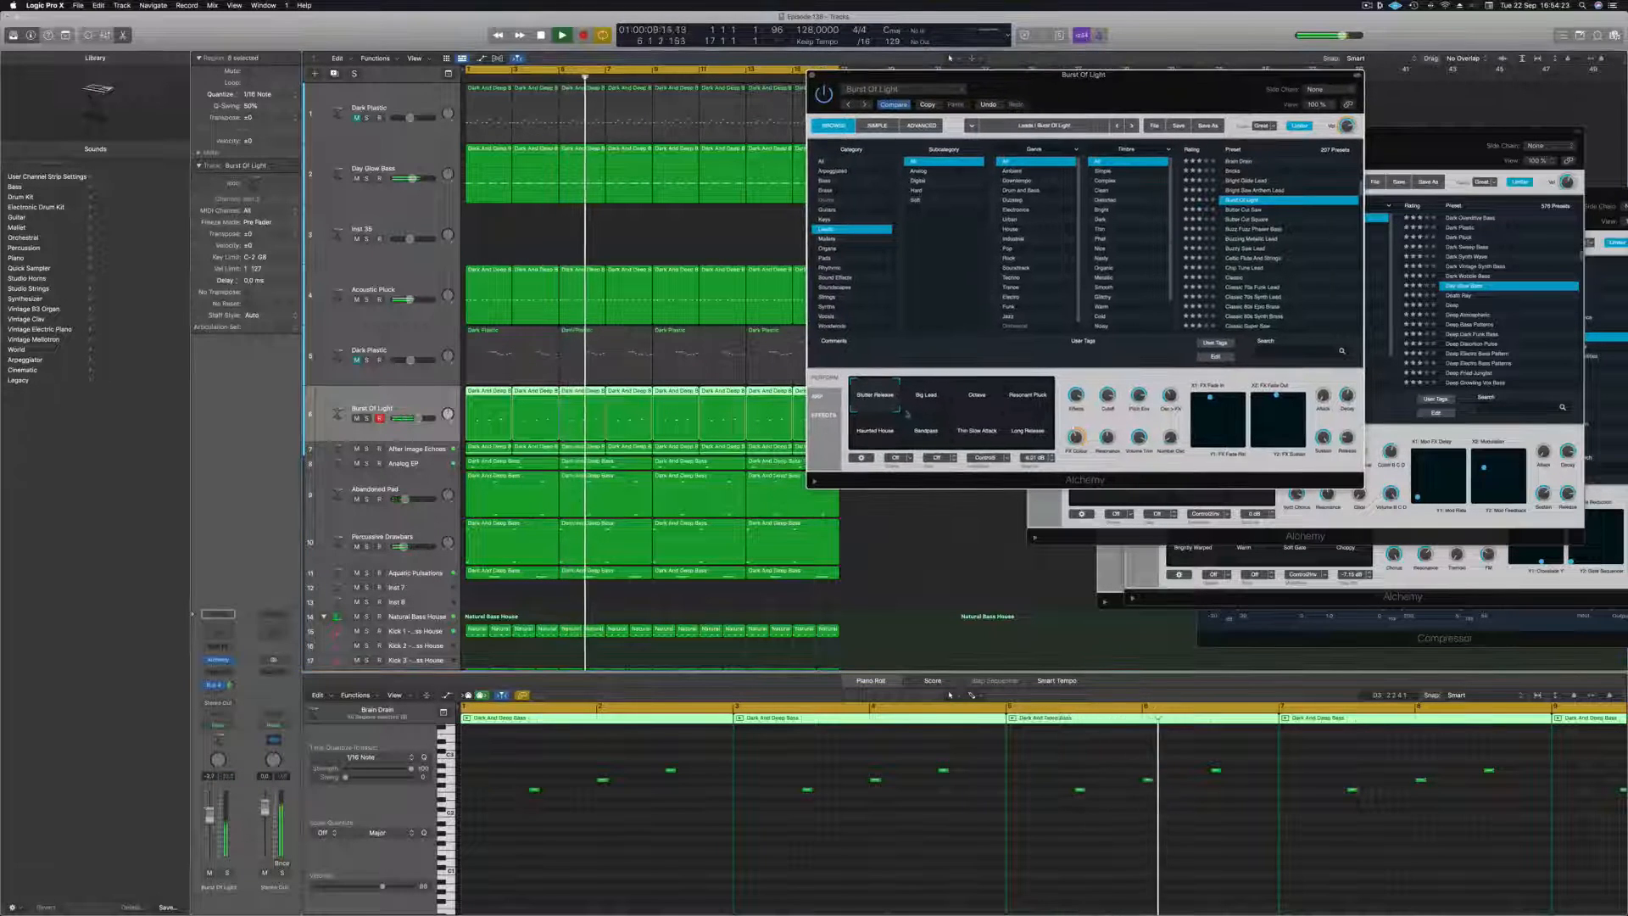
click(936, 403)
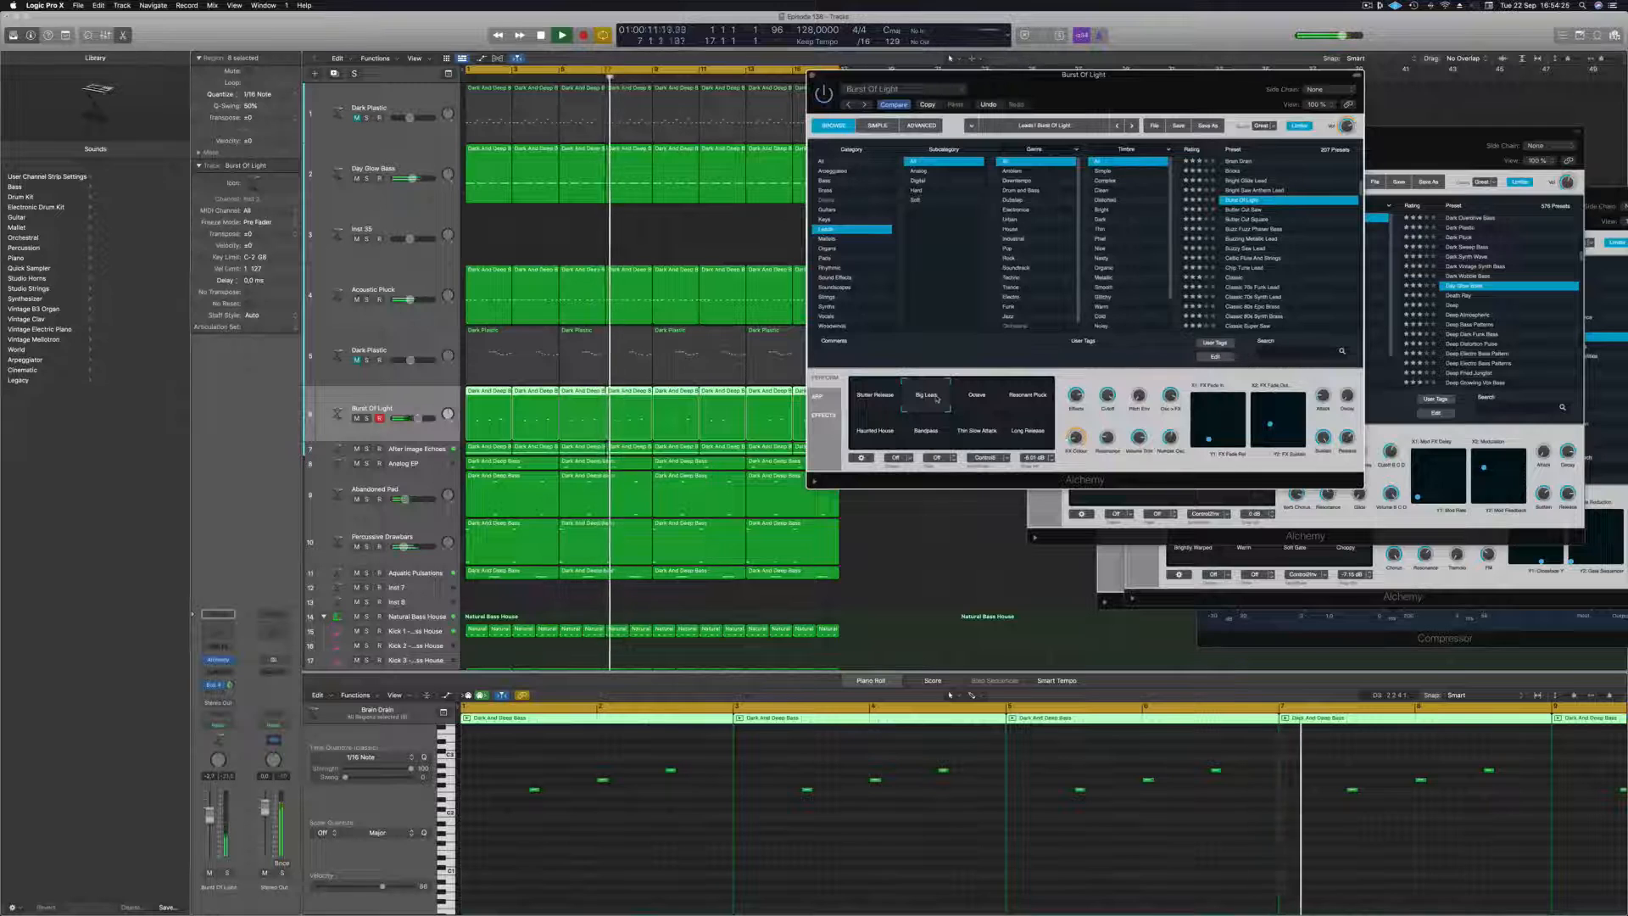
click(988, 403)
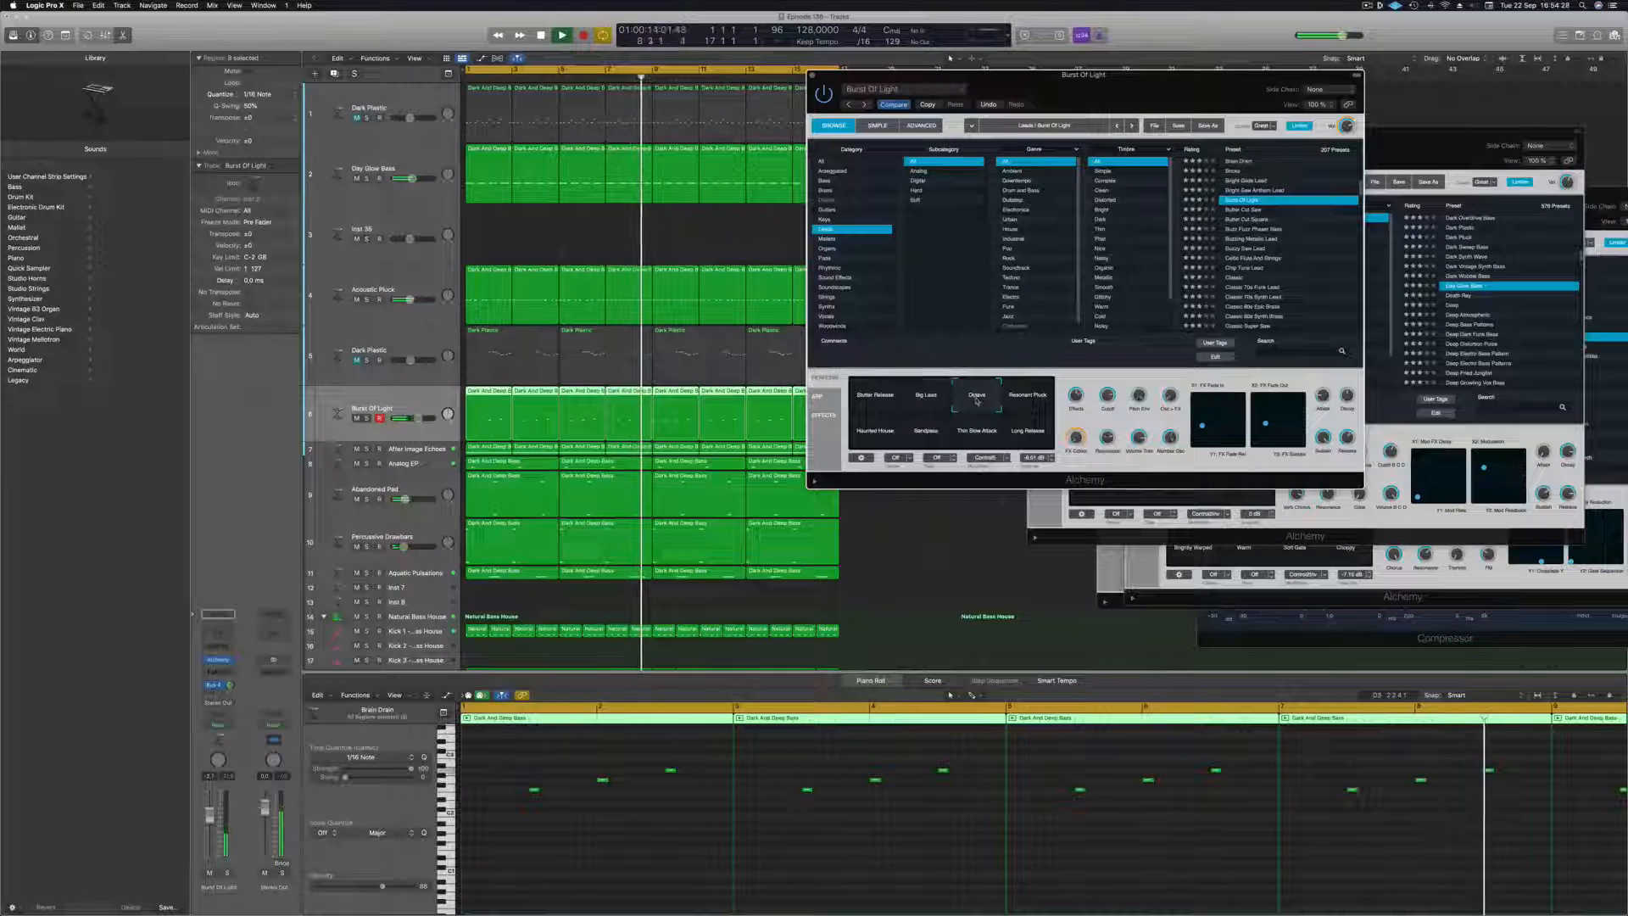
click(1029, 404)
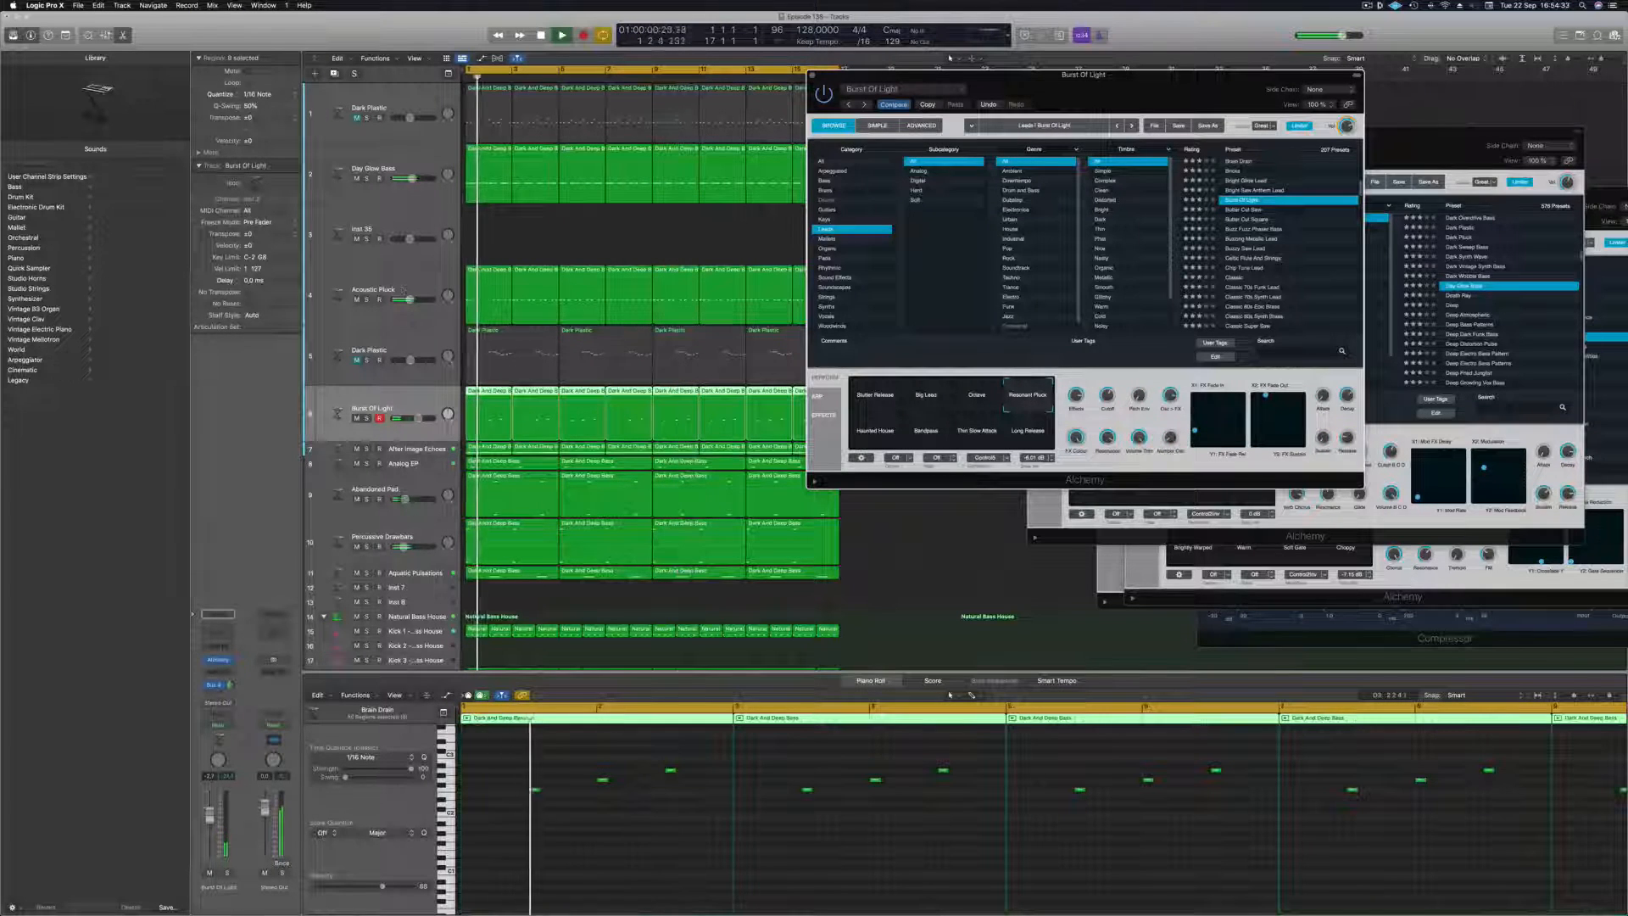
Add a second send to Bus 5 on the Burst Of Light track and close its Alchemy window.
click(407, 405)
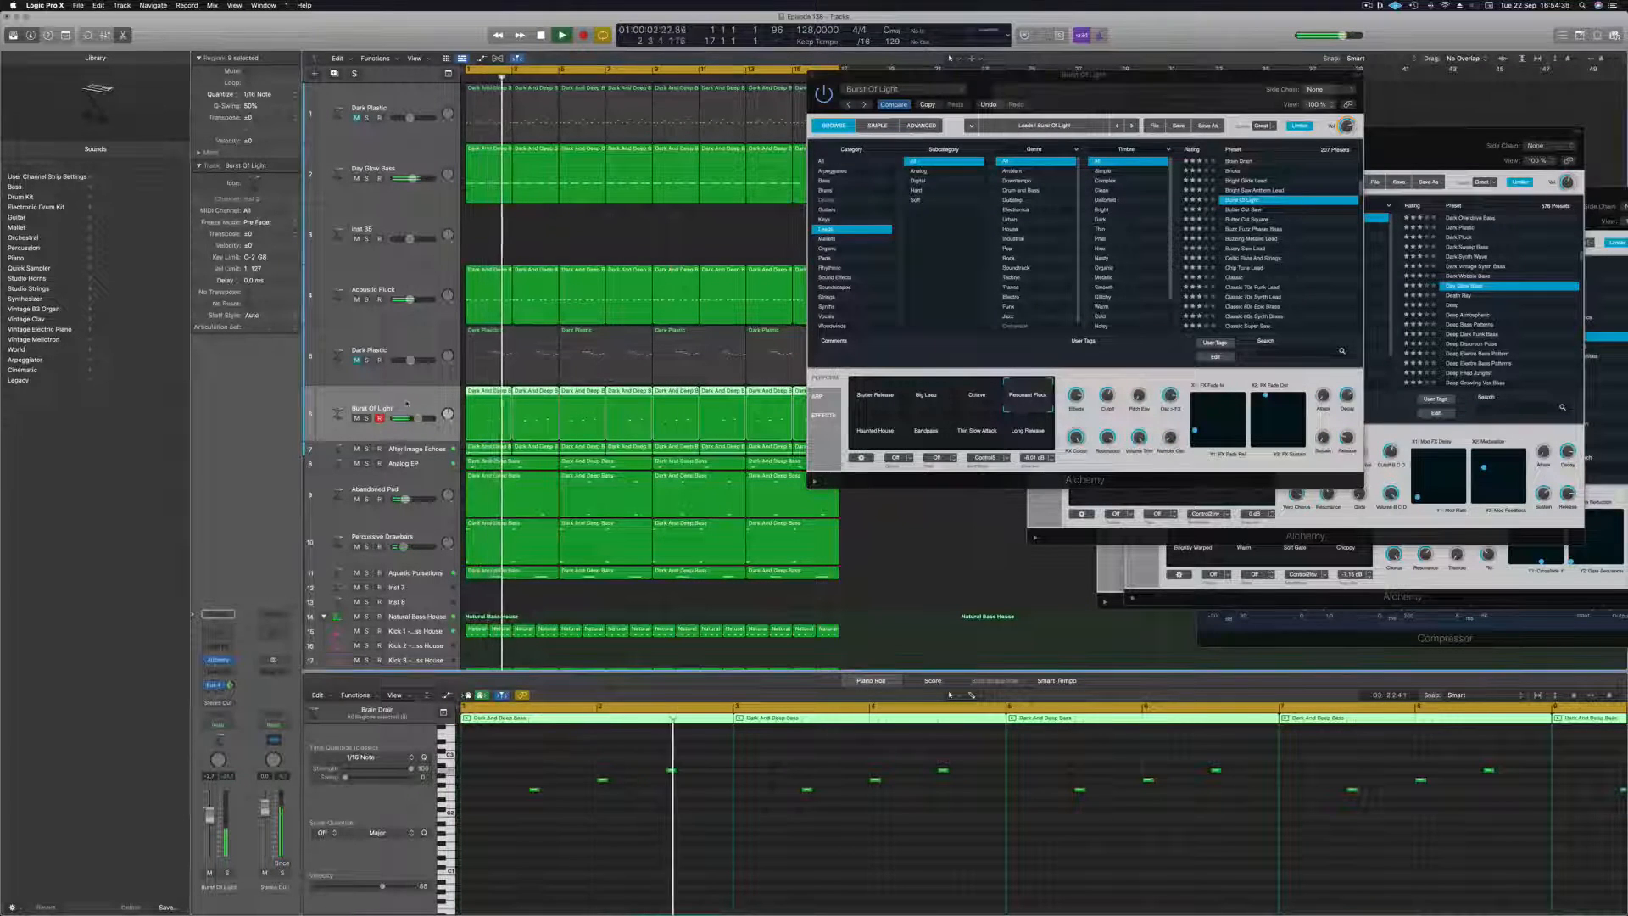
click(213, 684)
mouse_move(218, 707)
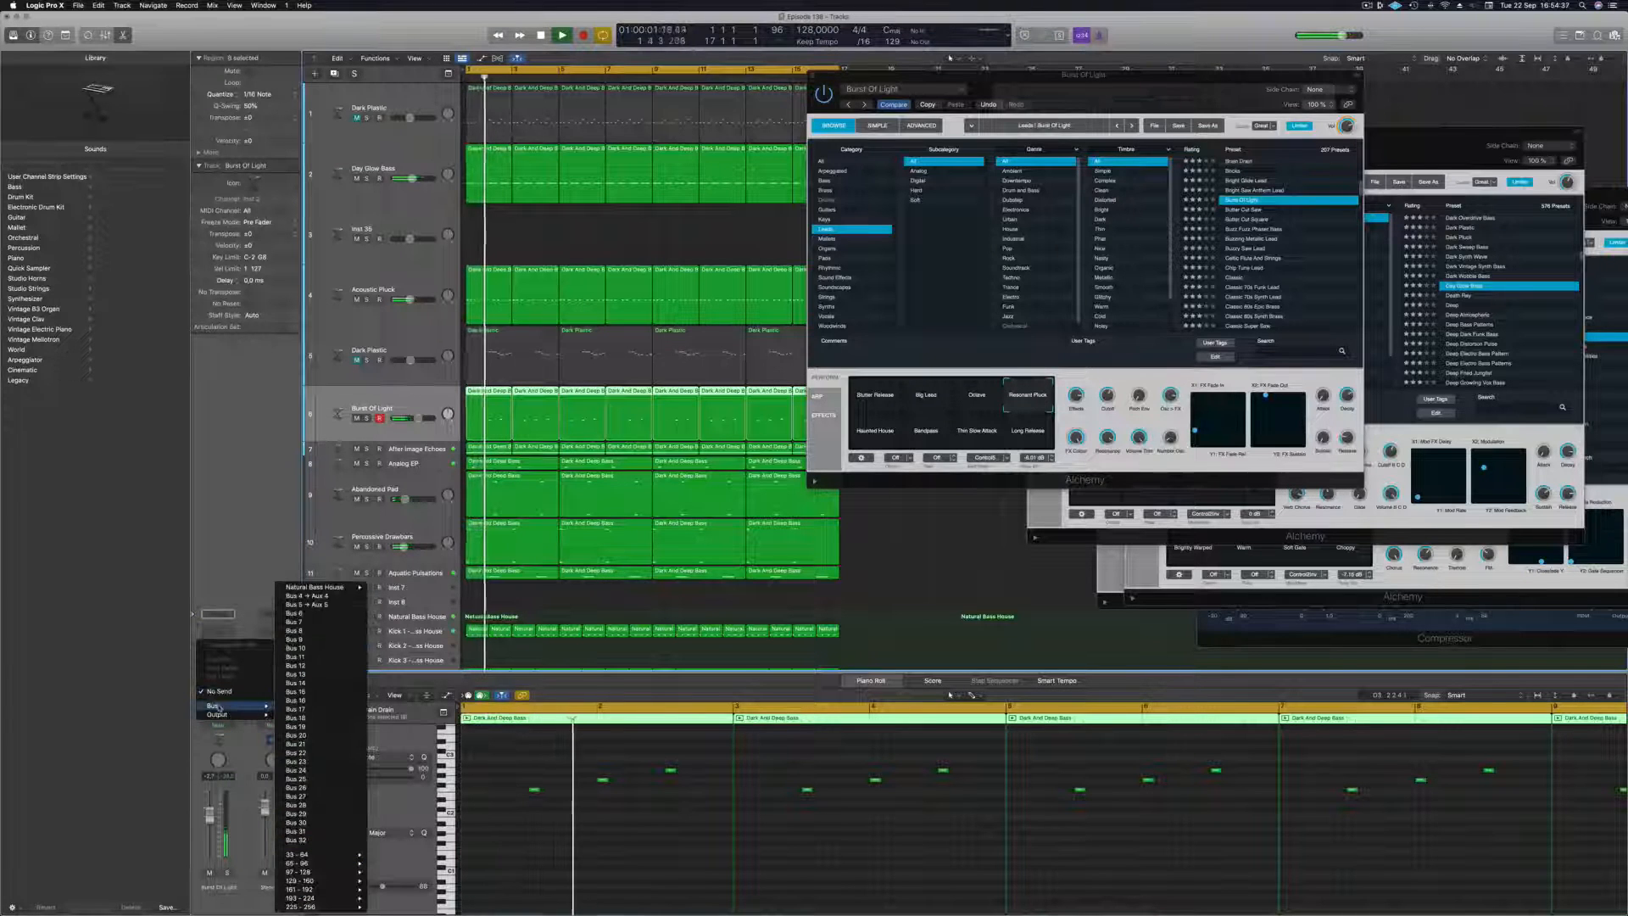
click(308, 605)
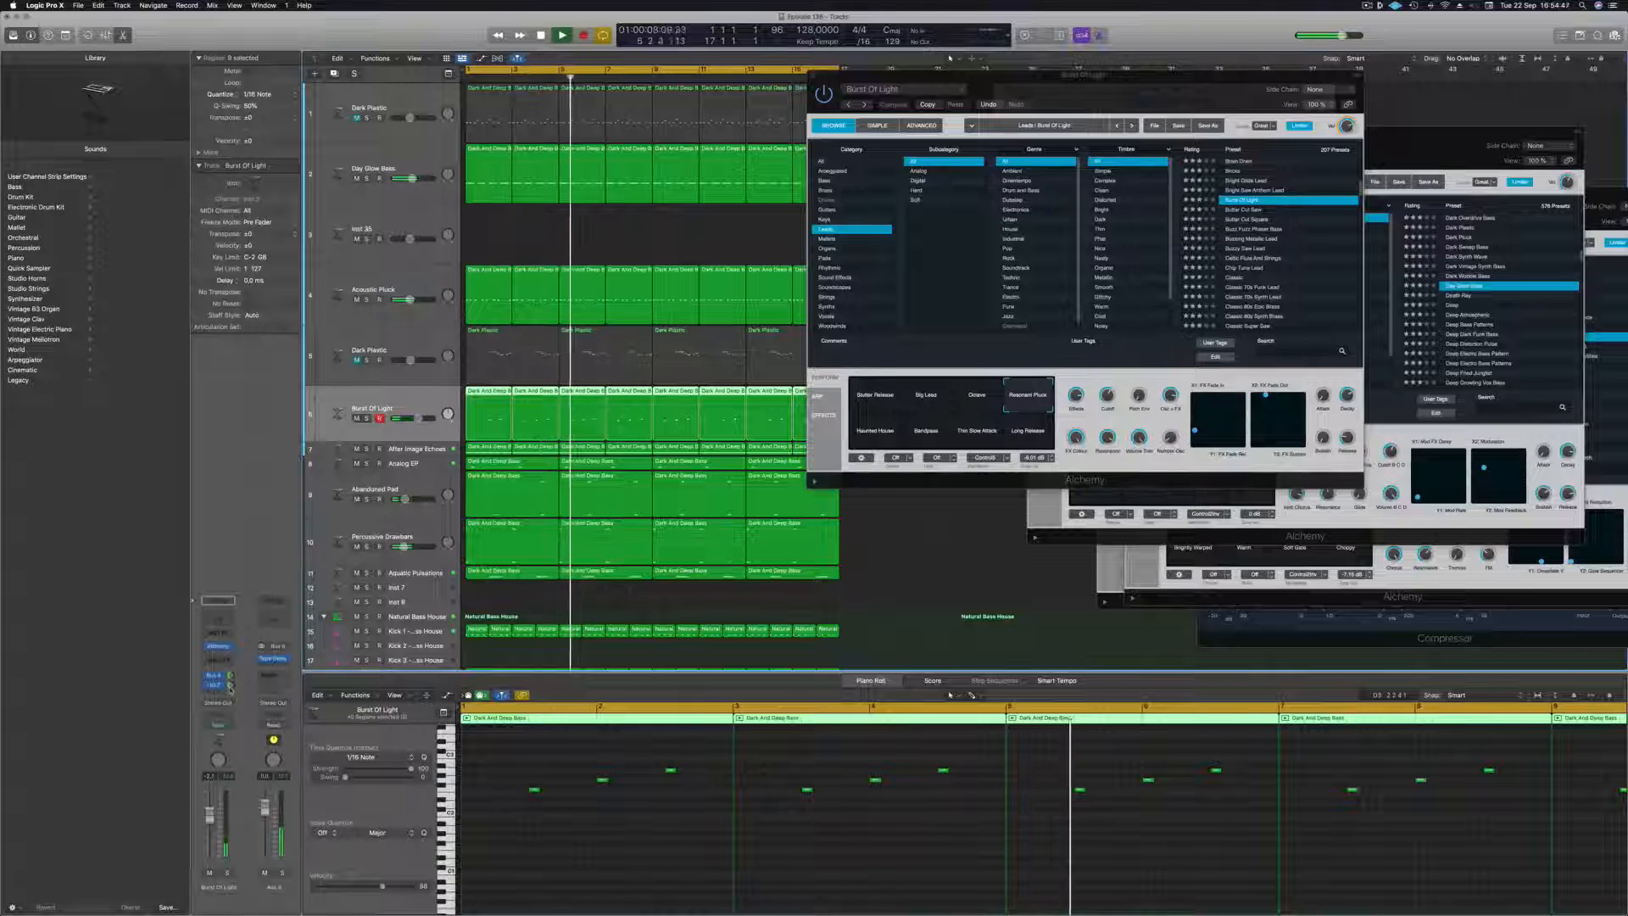
drag(824, 75, 789, 103)
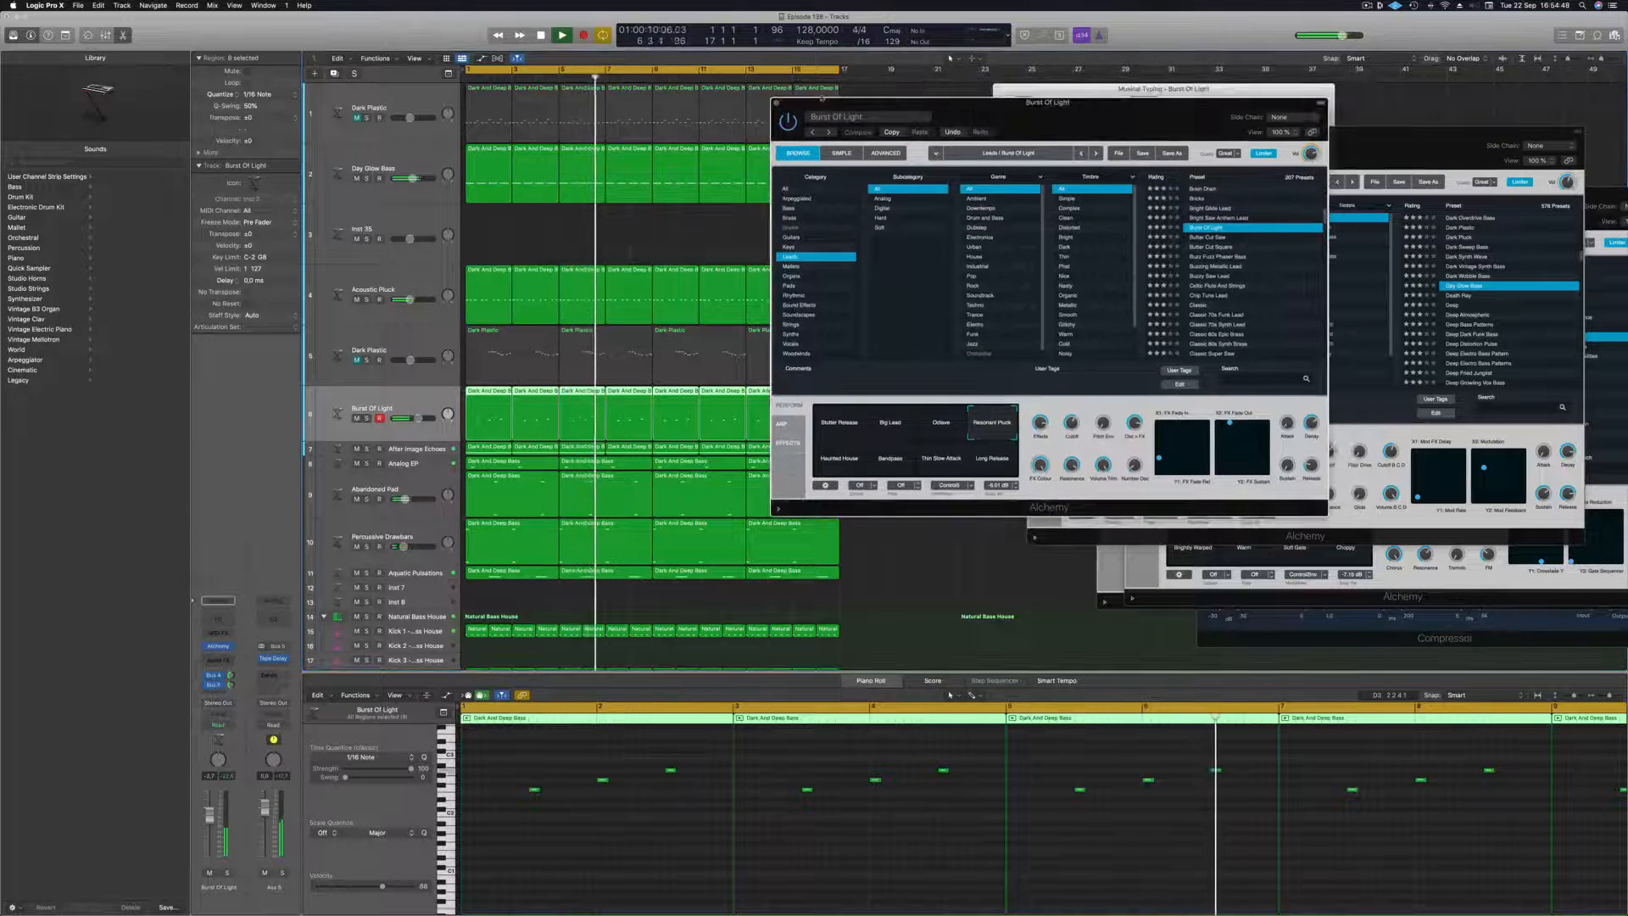
click(777, 103)
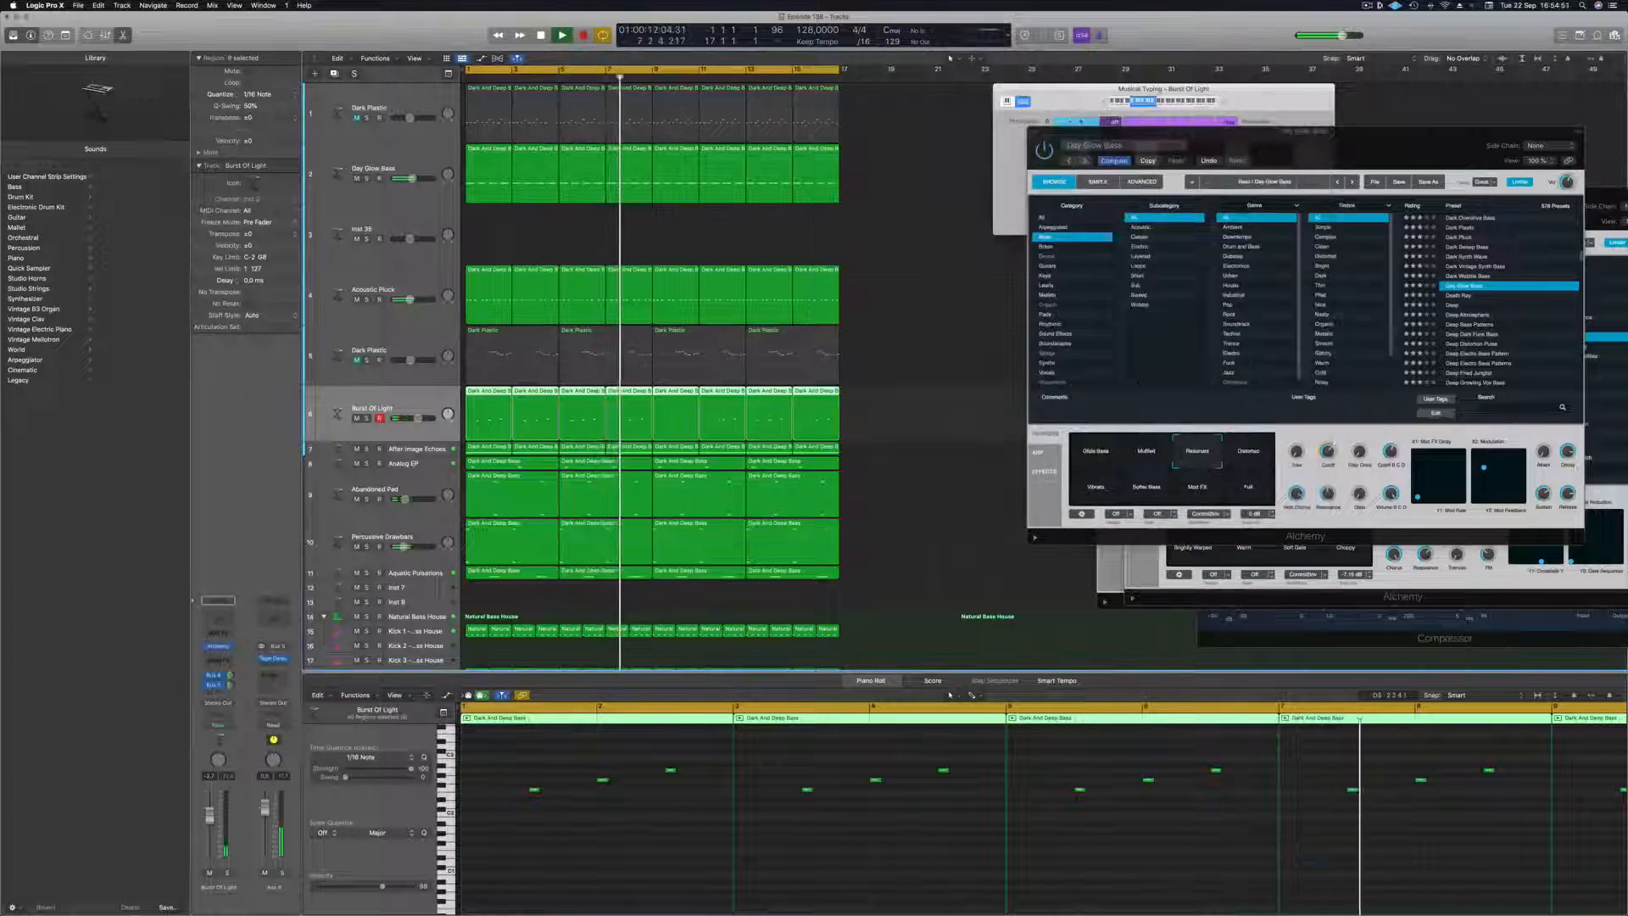
Duplicate the Day Glow Bass track and place a copy of its first region on the new track.
click(373, 168)
key(super+d)
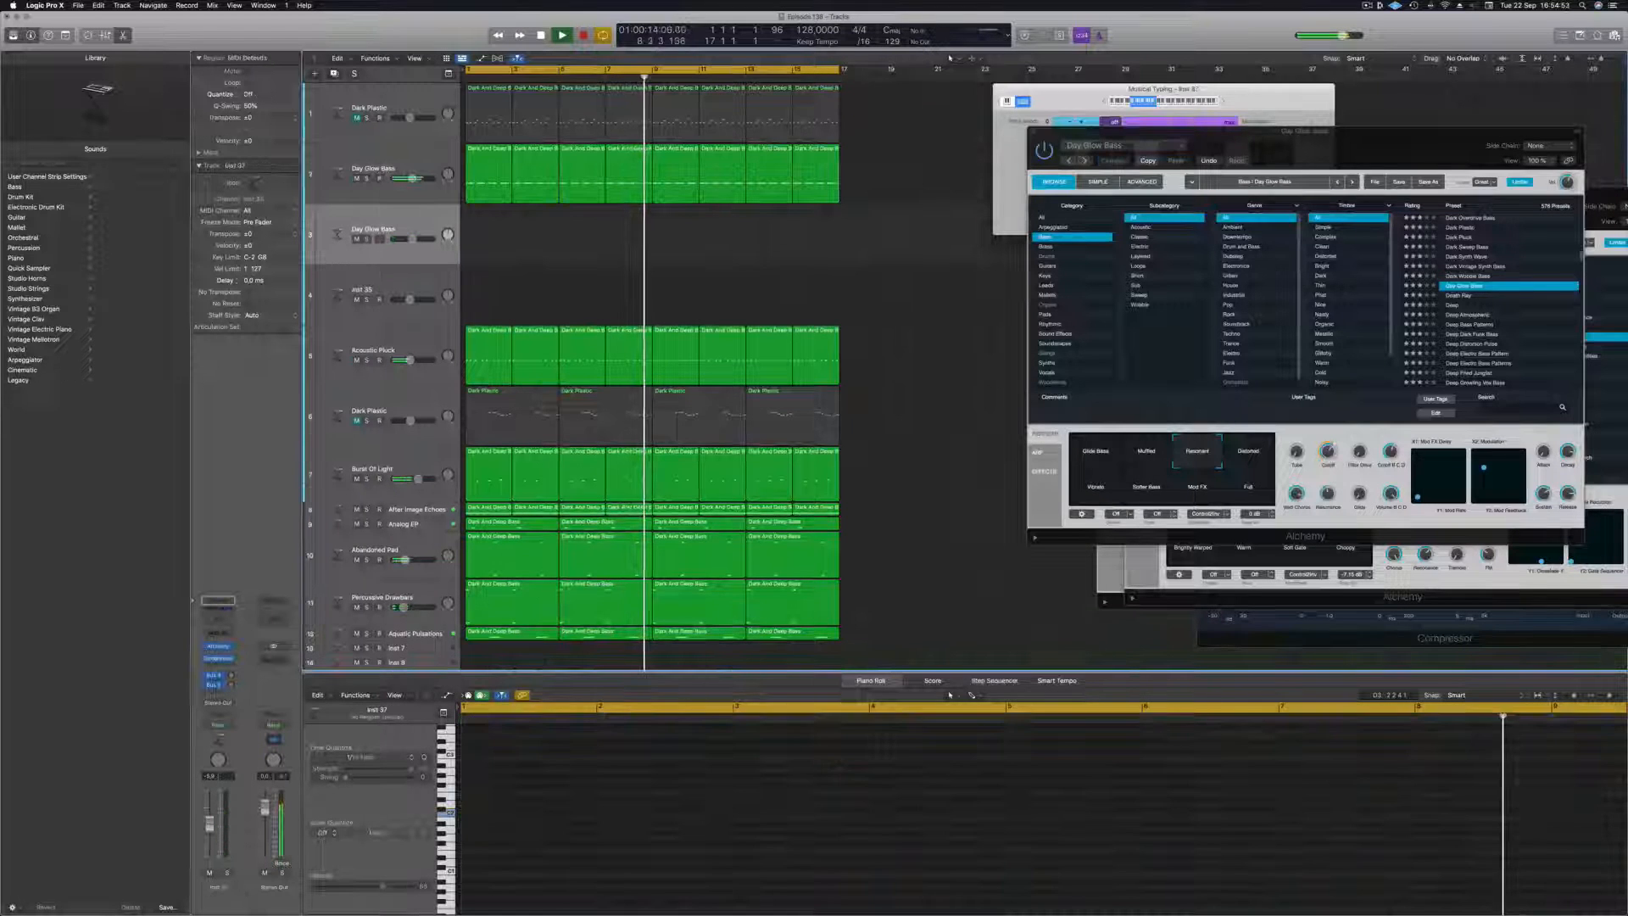
click(480, 158)
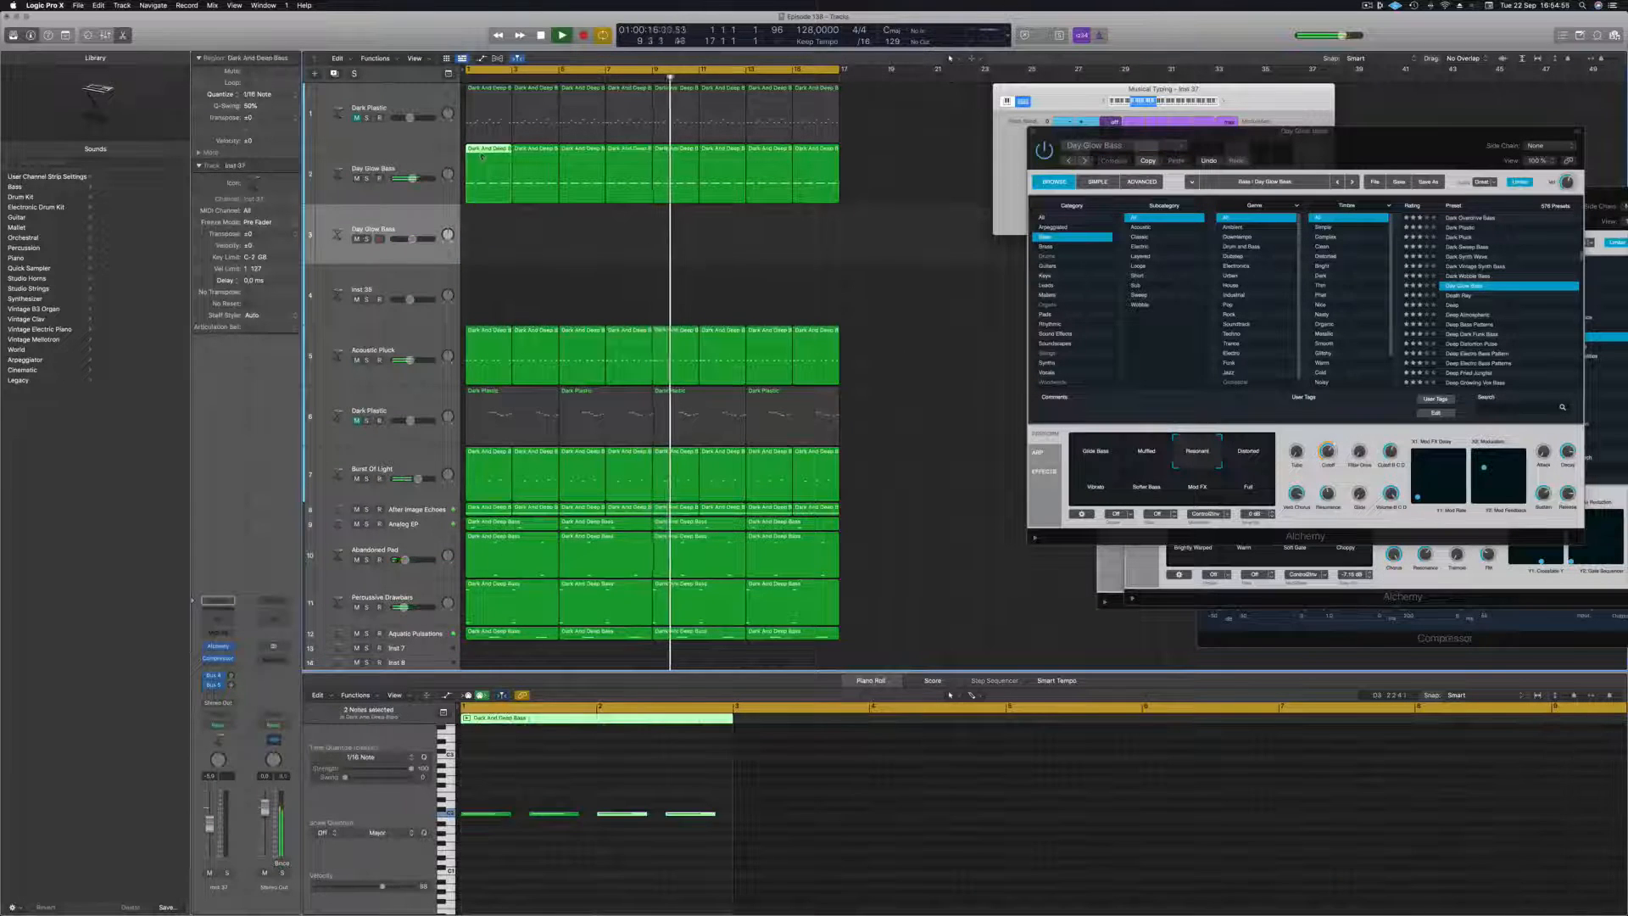
drag(481, 158, 482, 219)
Shorten the four notes in the copied region to short hits and shift them all later, off the beat.
drag(511, 791, 724, 814)
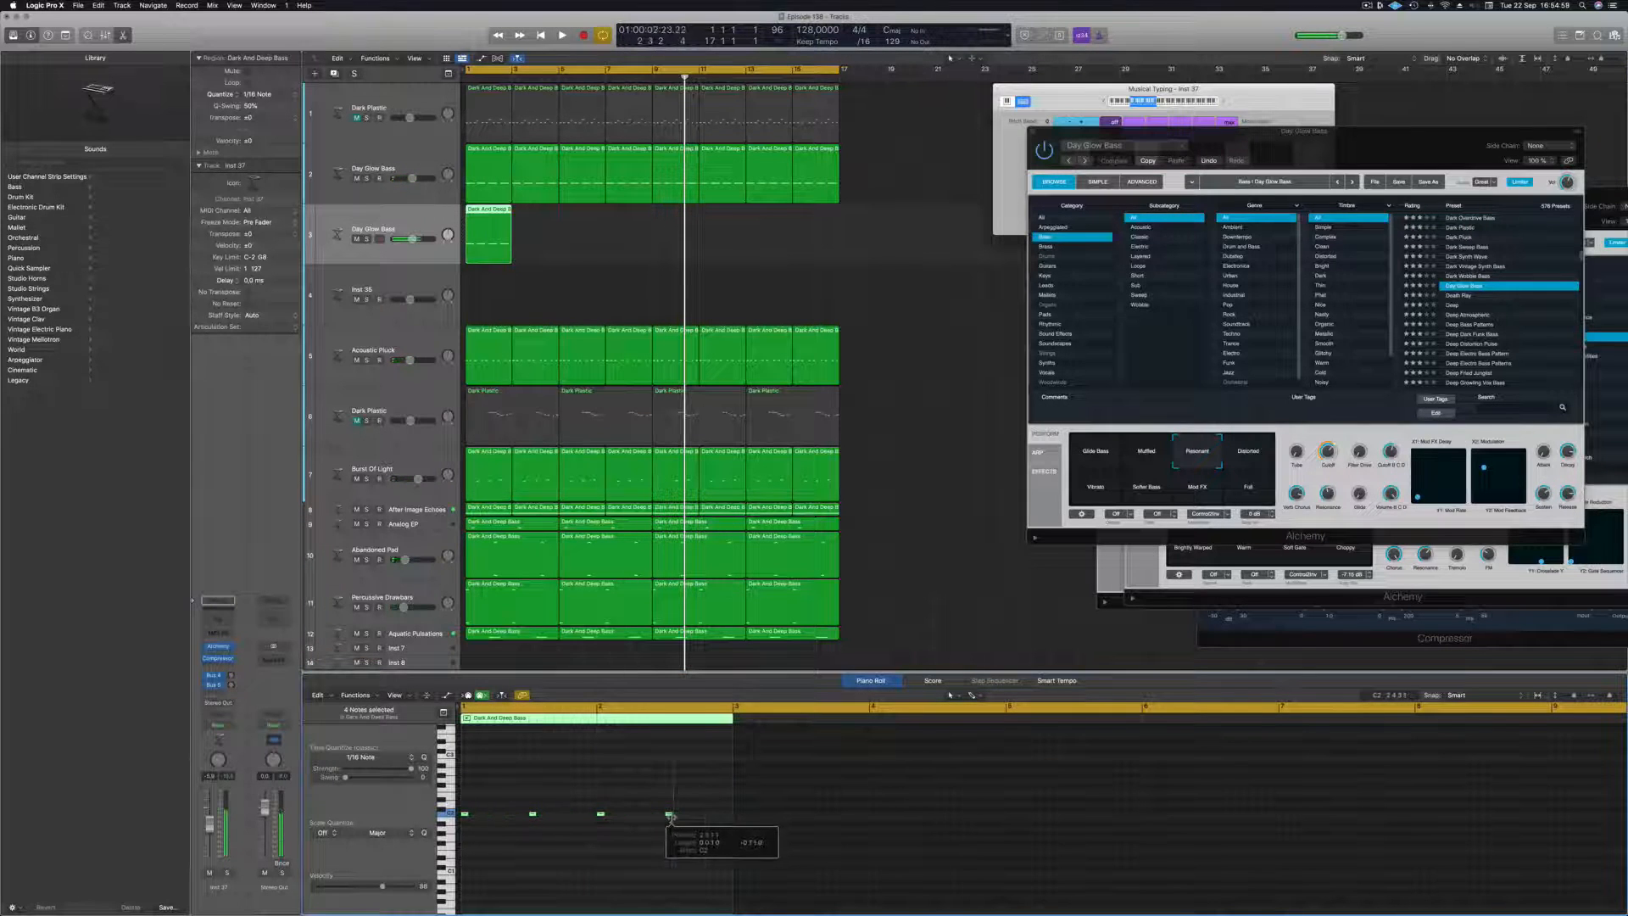
drag(464, 817, 490, 817)
key(space)
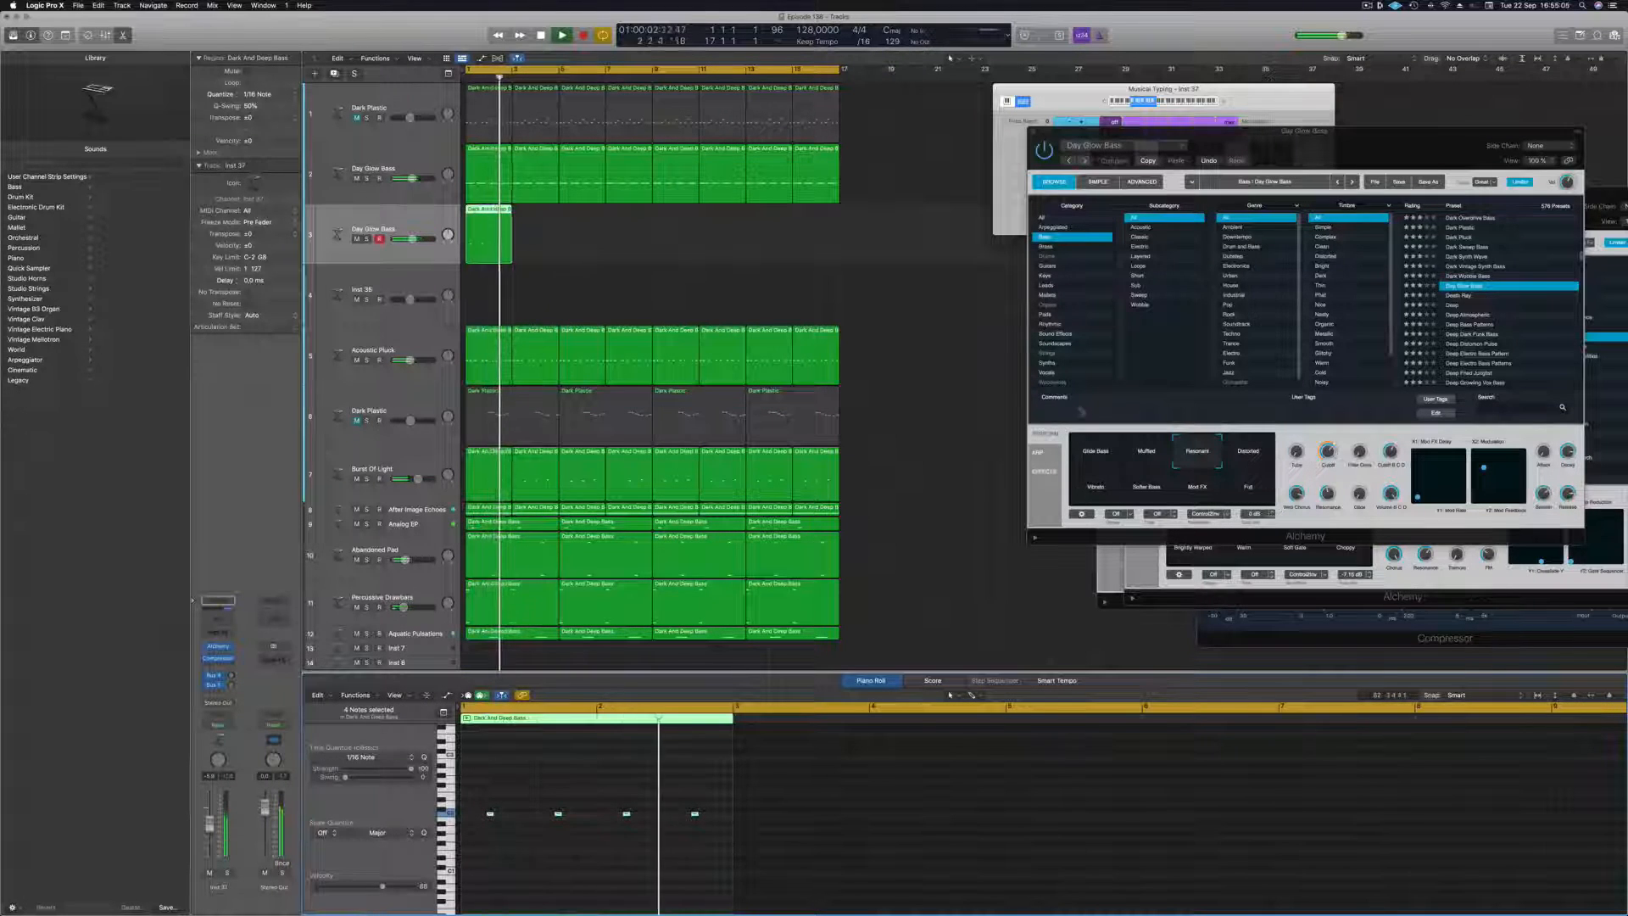
Repeat the short-note region along the duplicated Day Glow Bass track to fill all 16 bars.
drag(480, 226, 529, 223)
drag(625, 229, 584, 222)
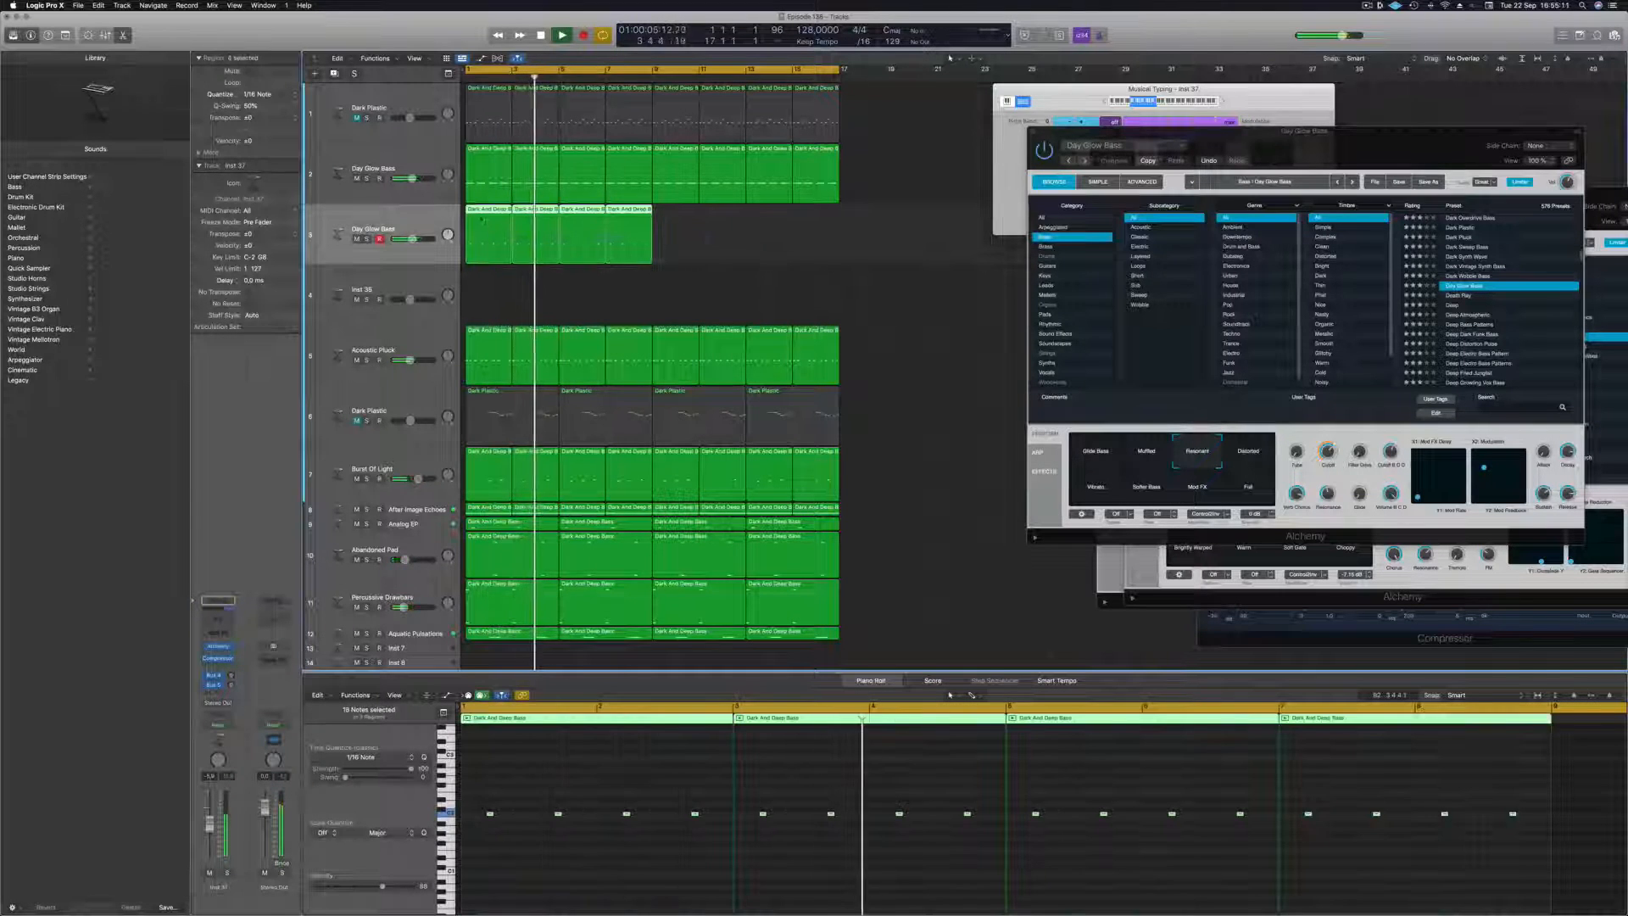
drag(479, 211, 407, 221)
click(408, 222)
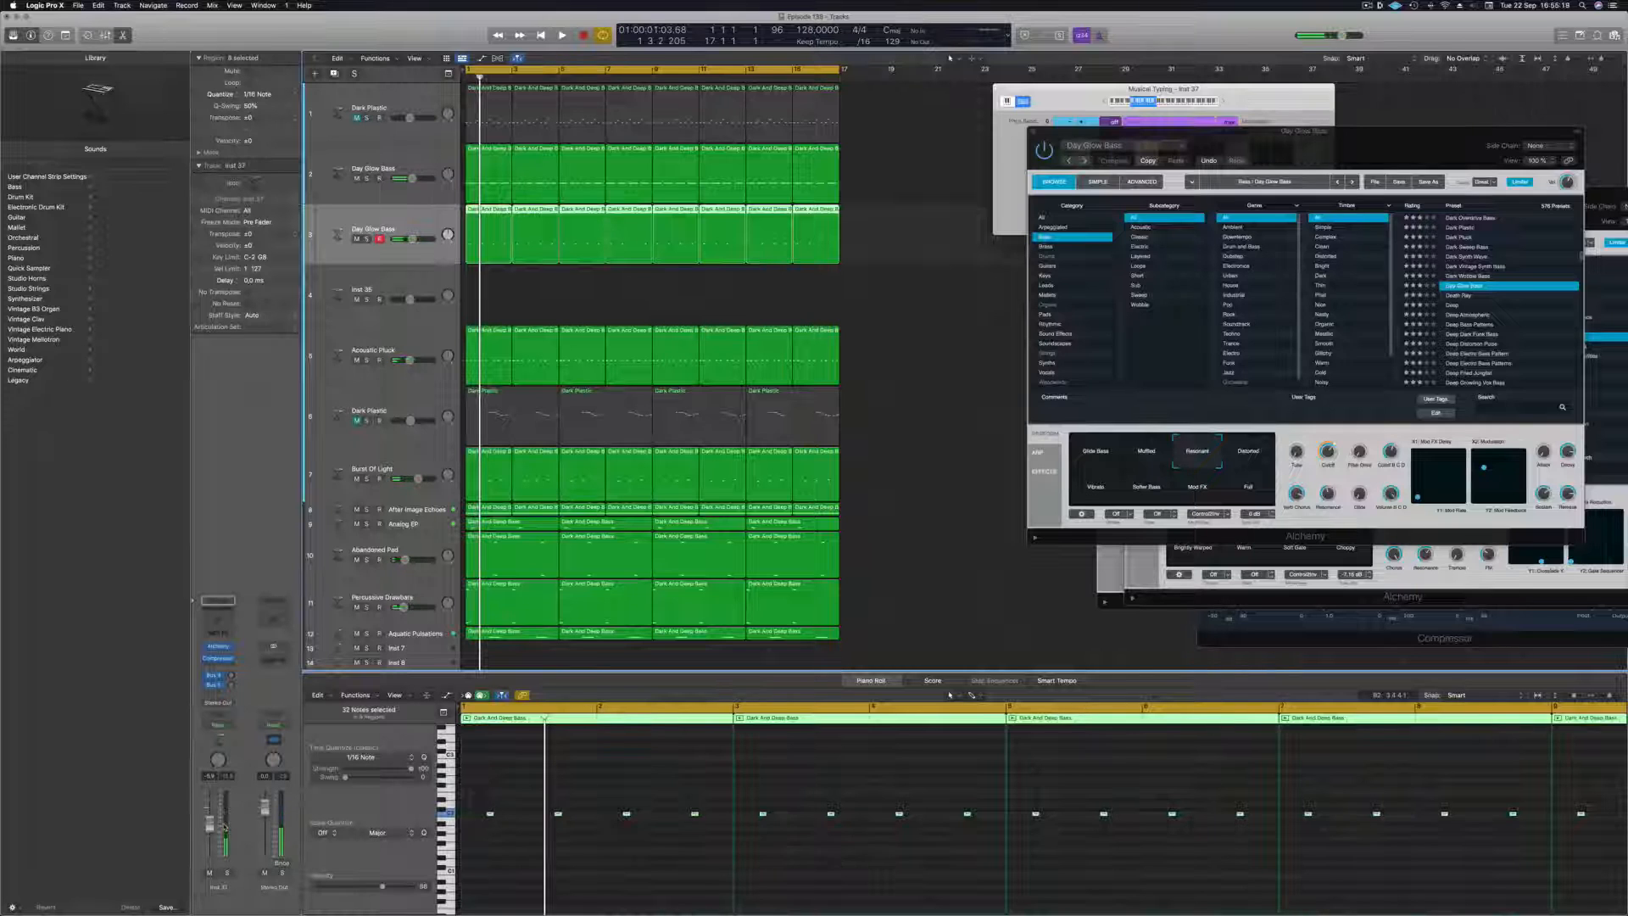
click(537, 851)
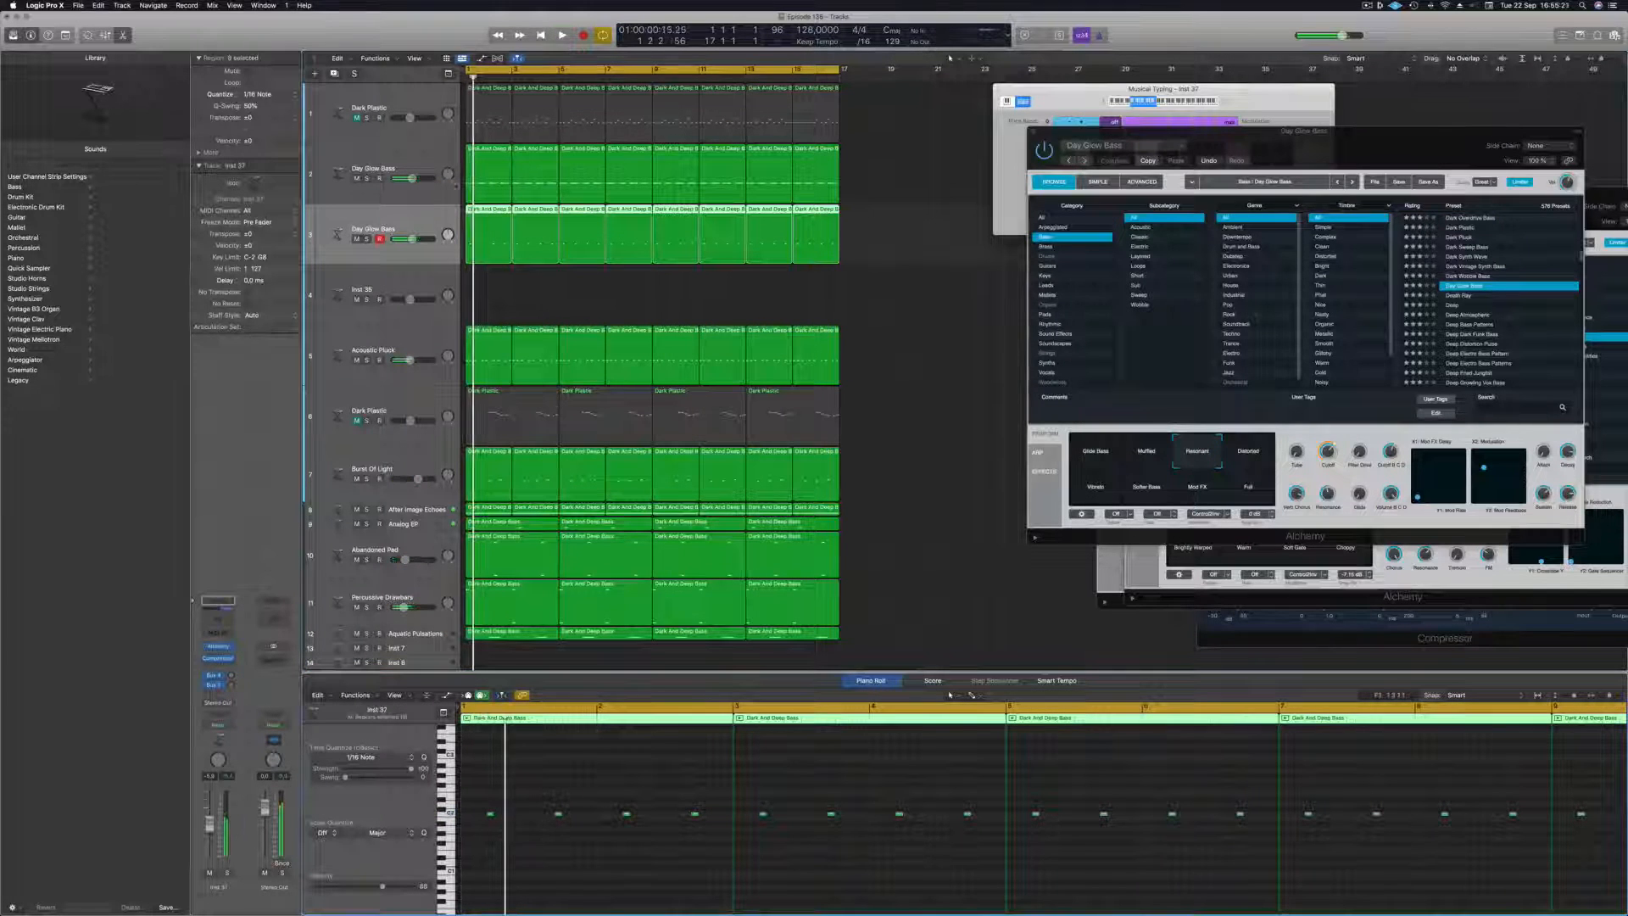
Open Alchemy on the duplicated Day Glow Bass track and reposition its window while restarting playback.
key(space)
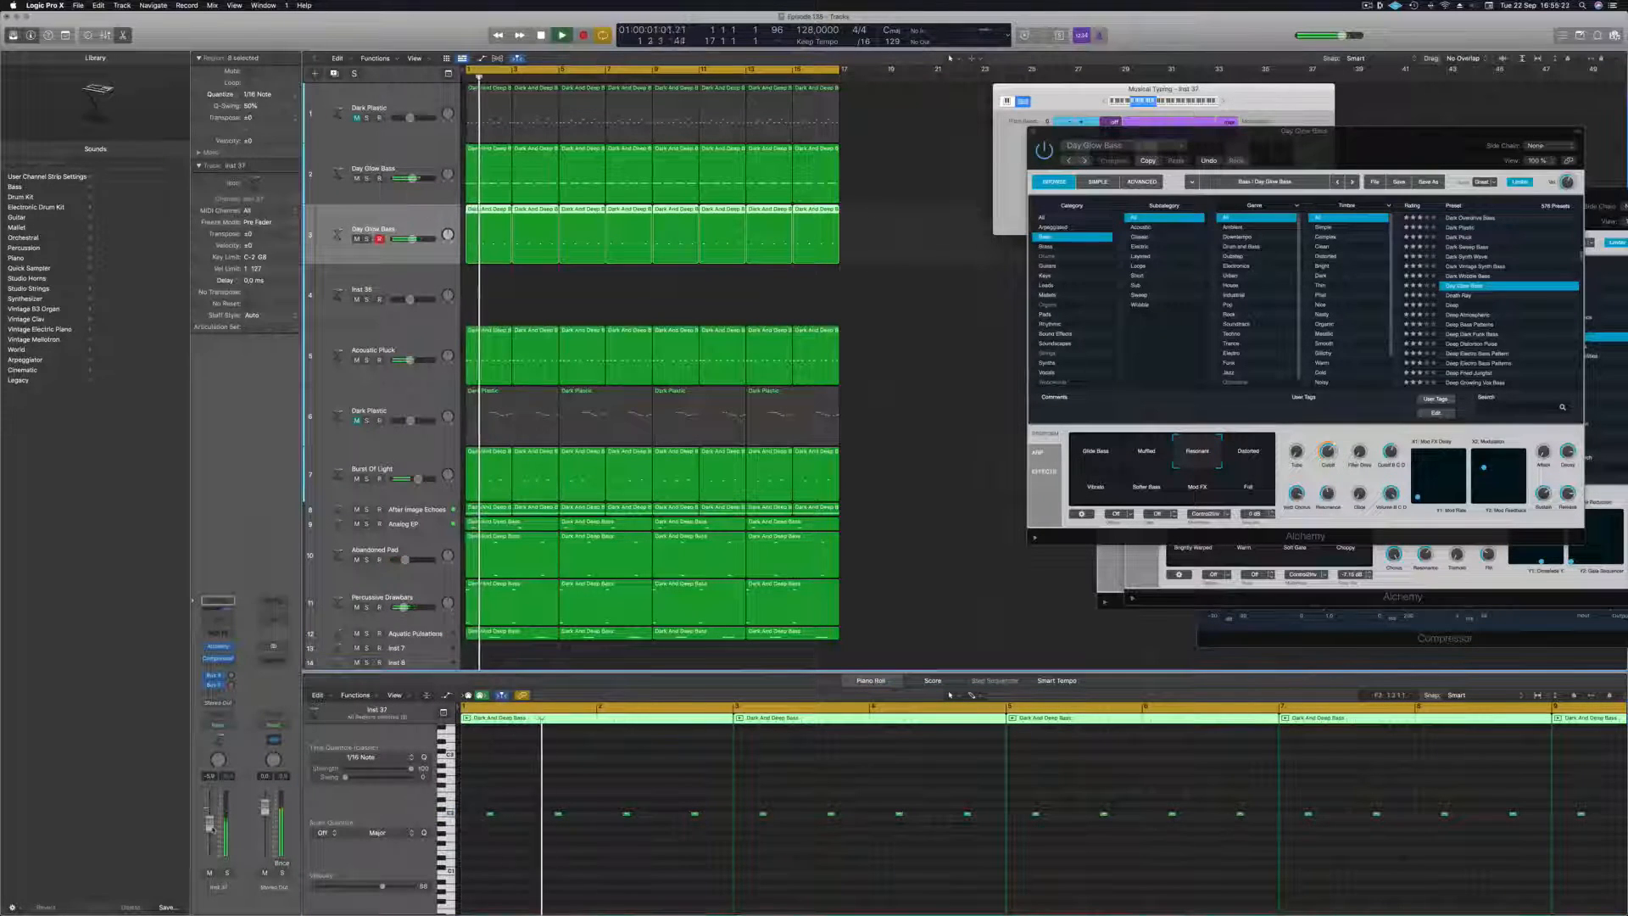
click(218, 648)
drag(763, 134, 789, 140)
key(space)
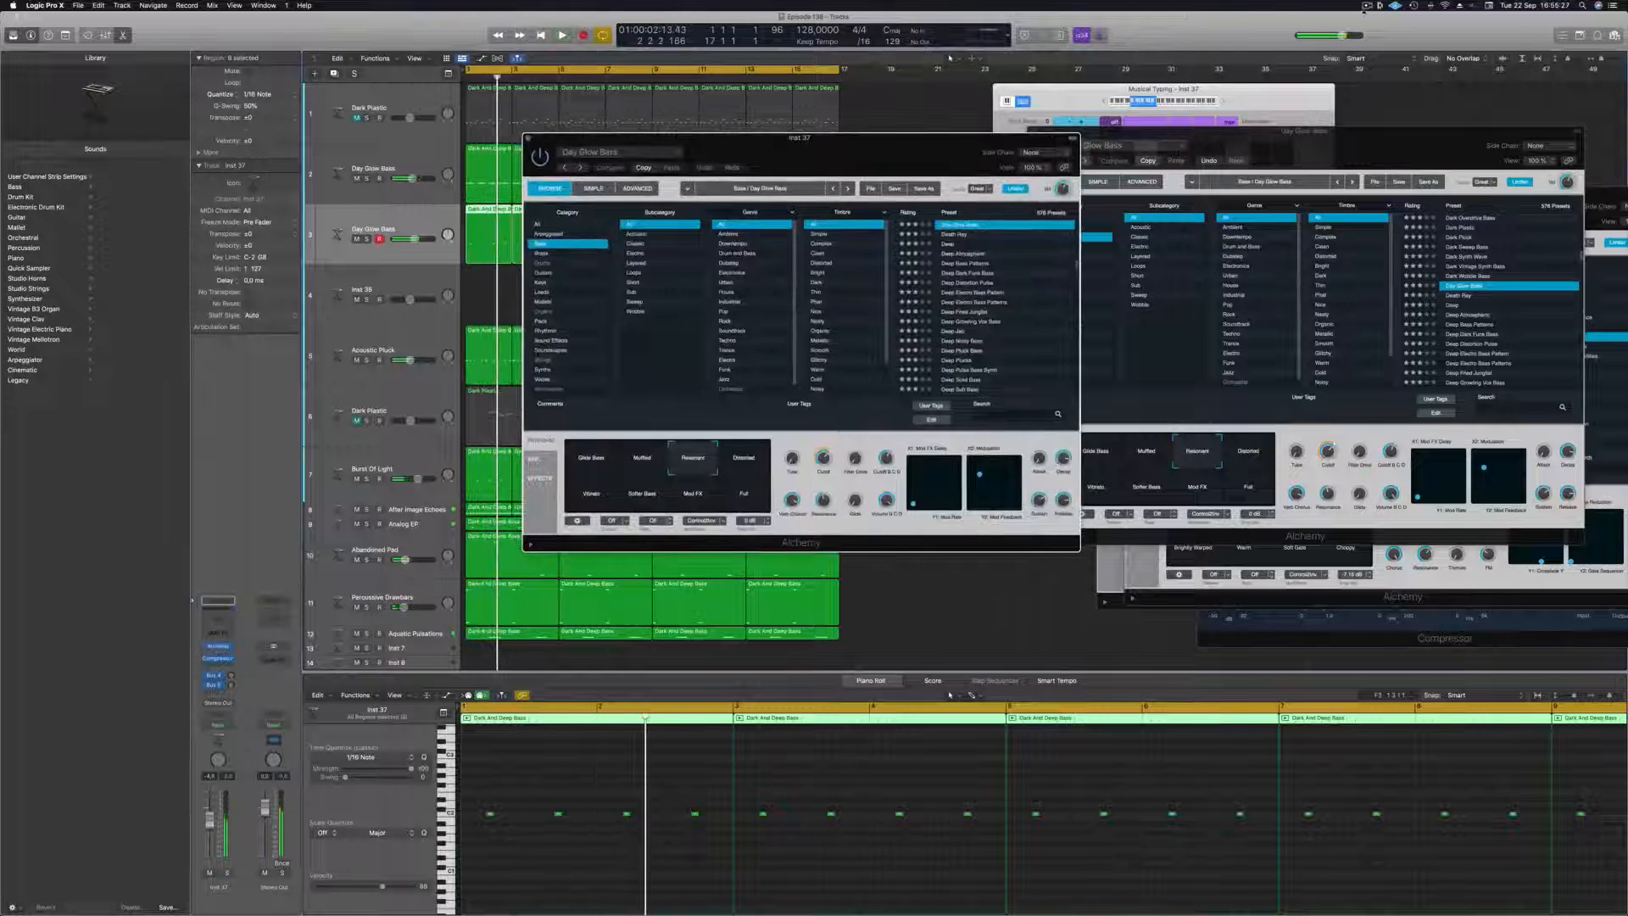
click(1367, 6)
key(space)
drag(921, 155, 877, 243)
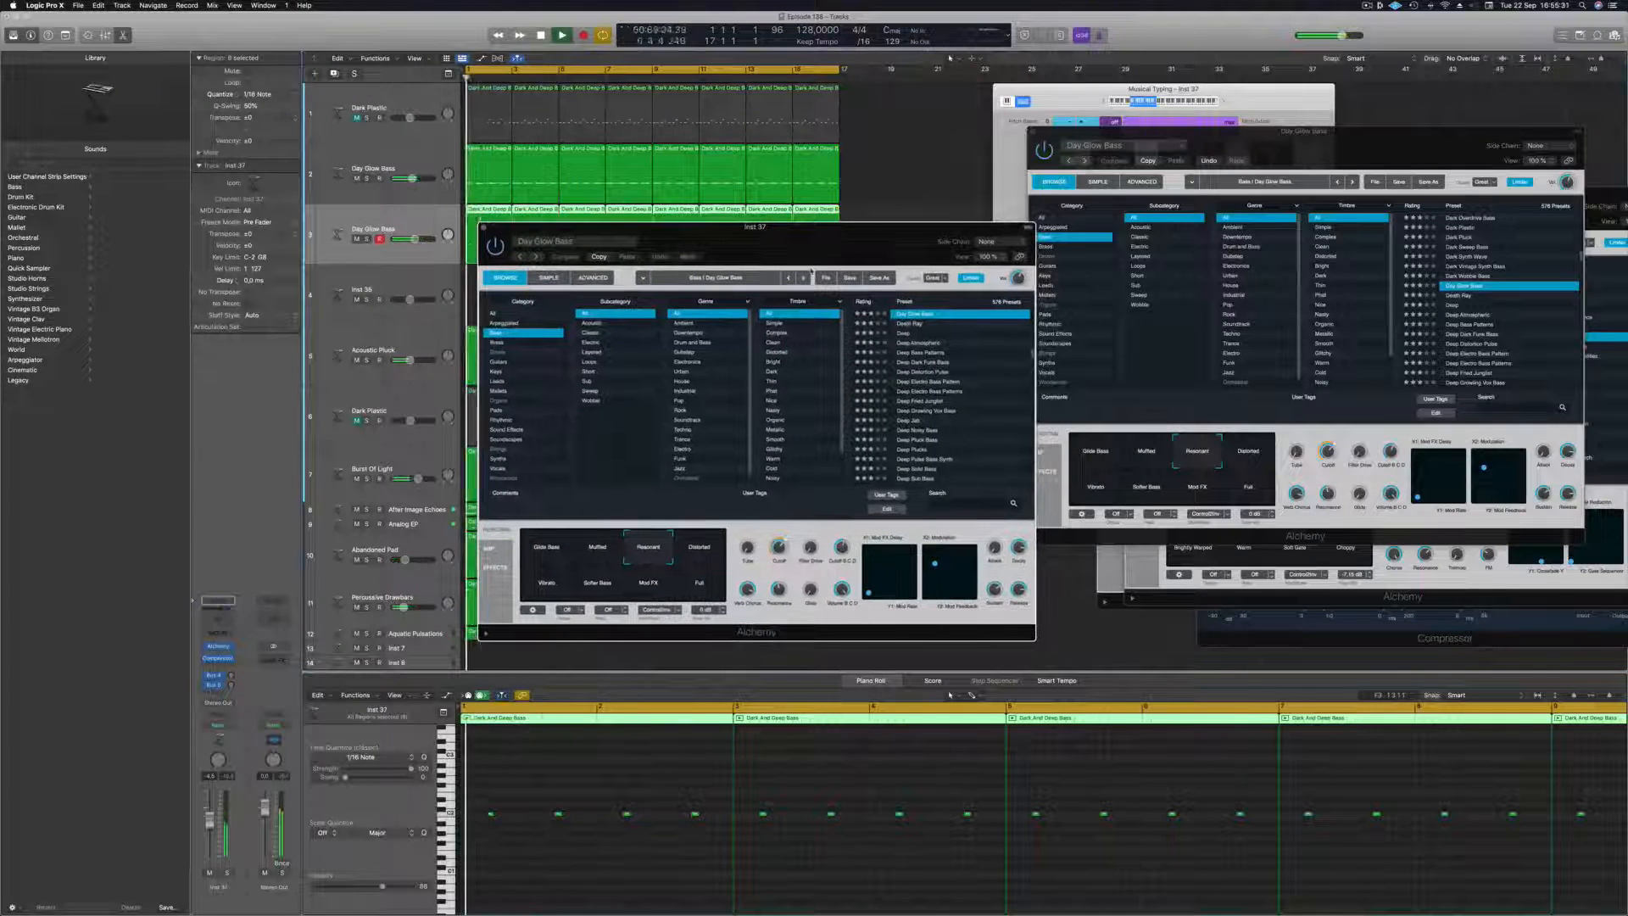
Load the Deep Bass Patterns preset on the duplicated bass track and audition it in solo.
click(918, 353)
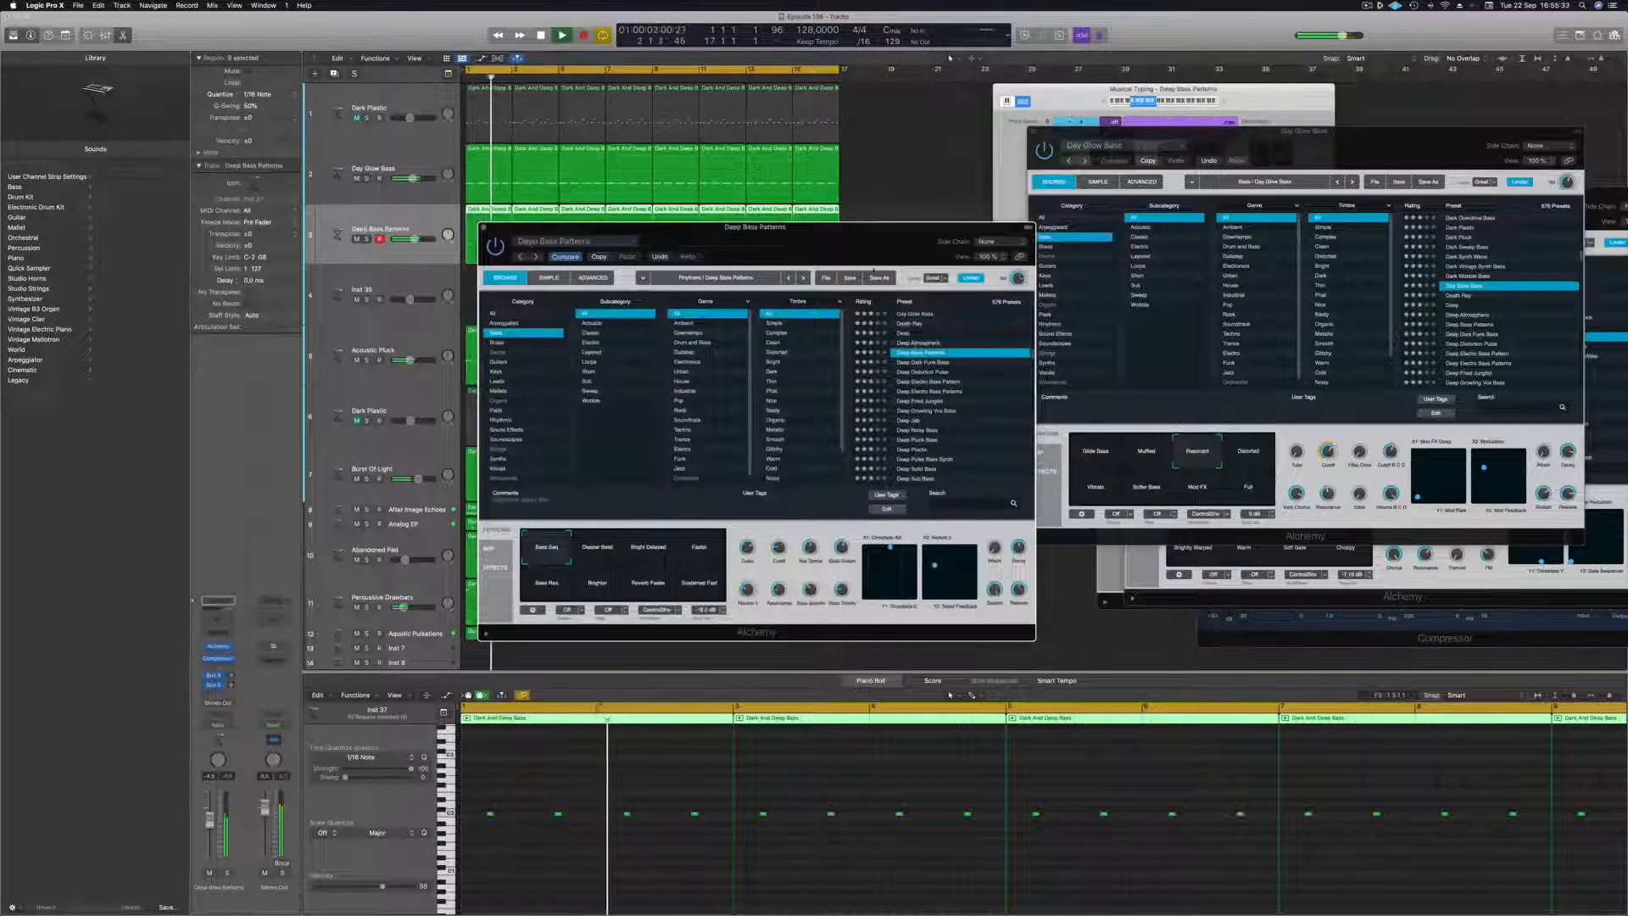
drag(838, 238, 1084, 185)
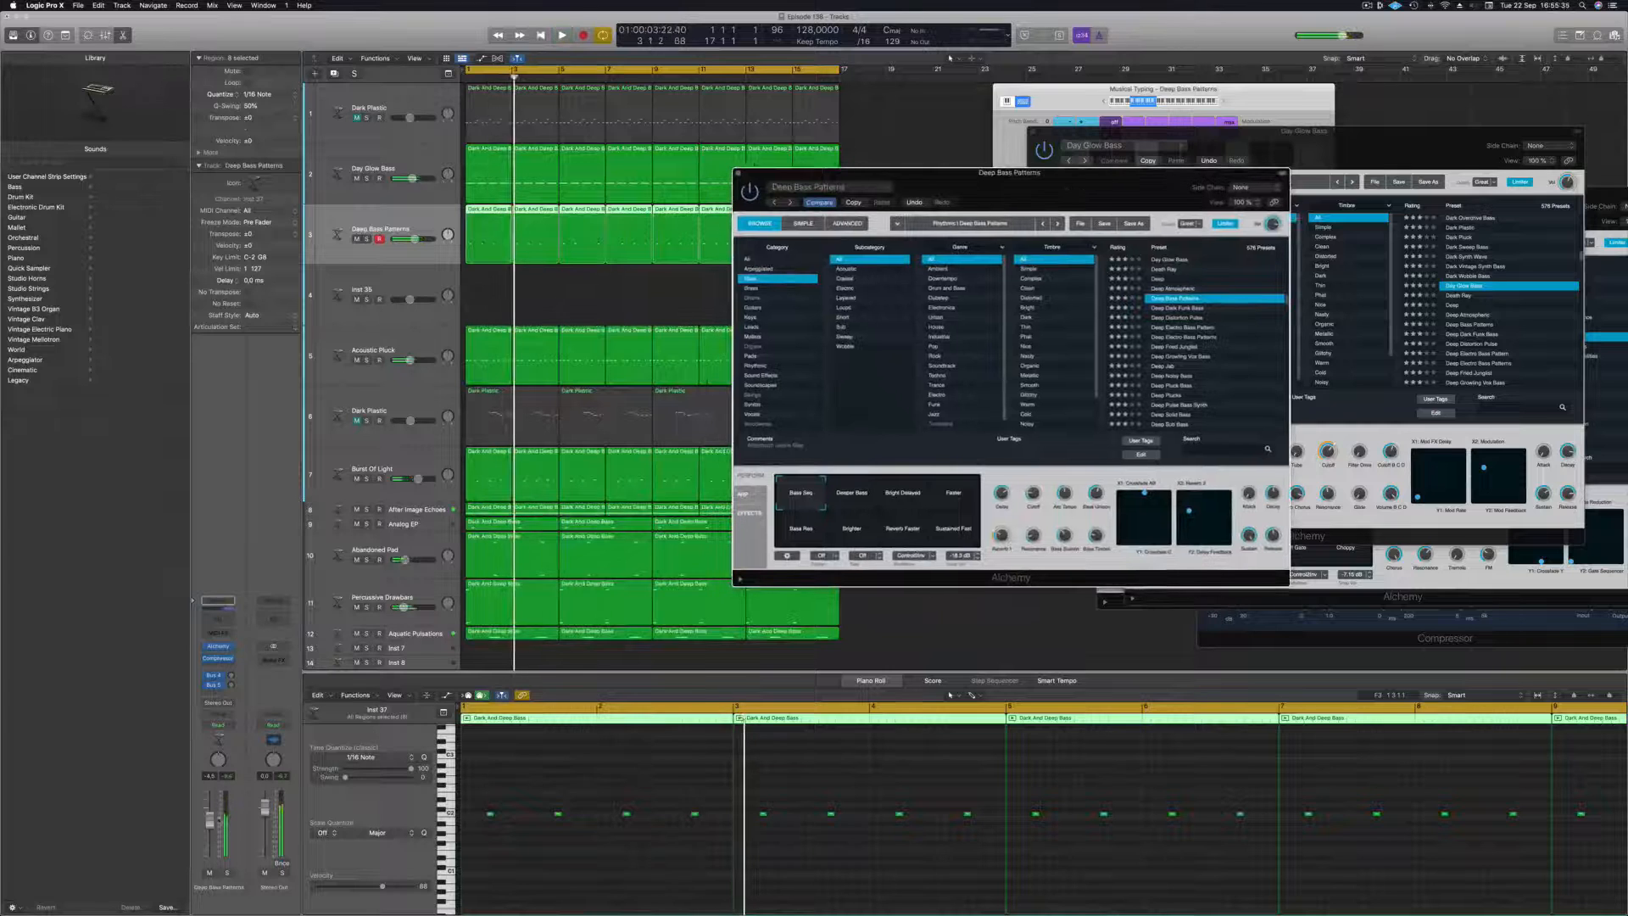
click(227, 875)
click(227, 874)
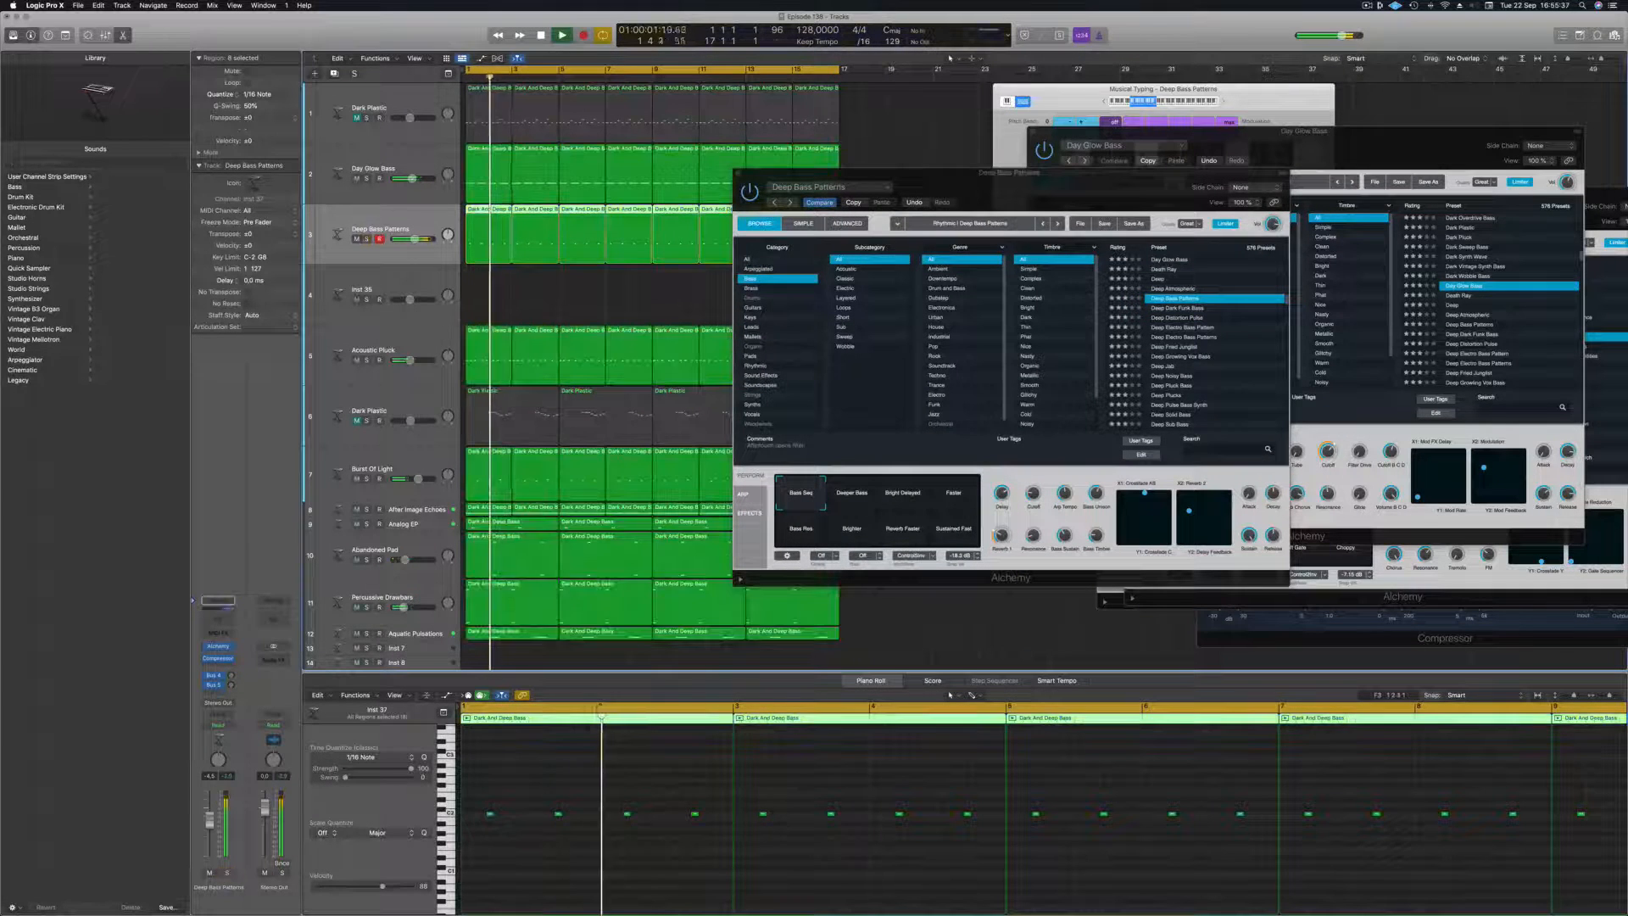
Load the Deep Distortion Pulse preset, audition its Spiky variation and lower the track volume.
click(1194, 319)
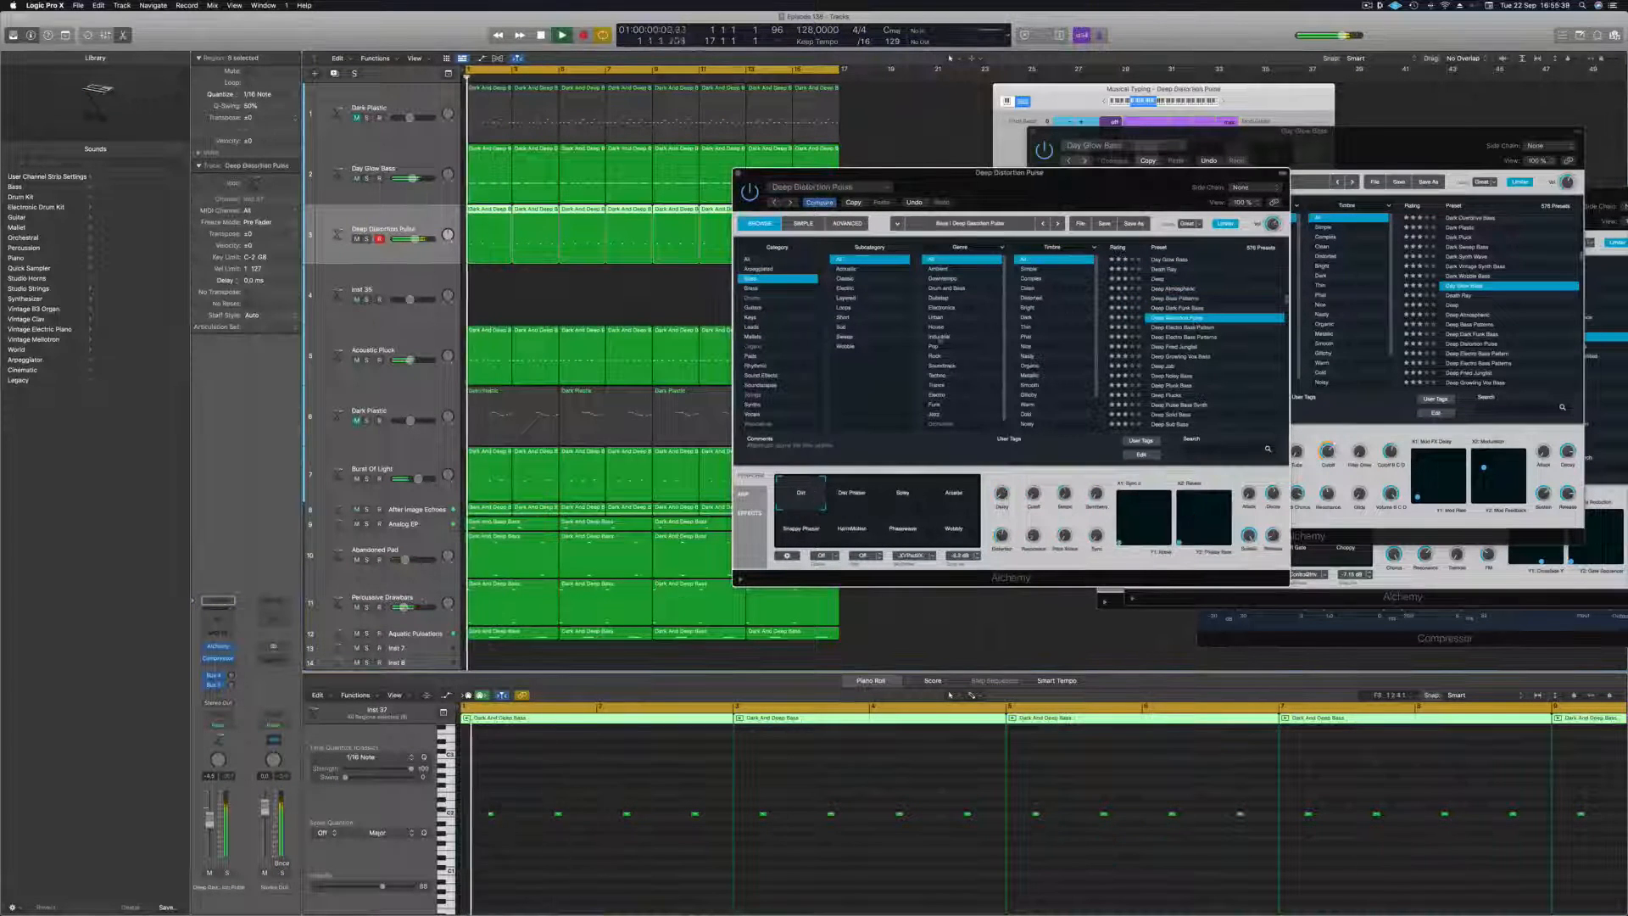
click(227, 873)
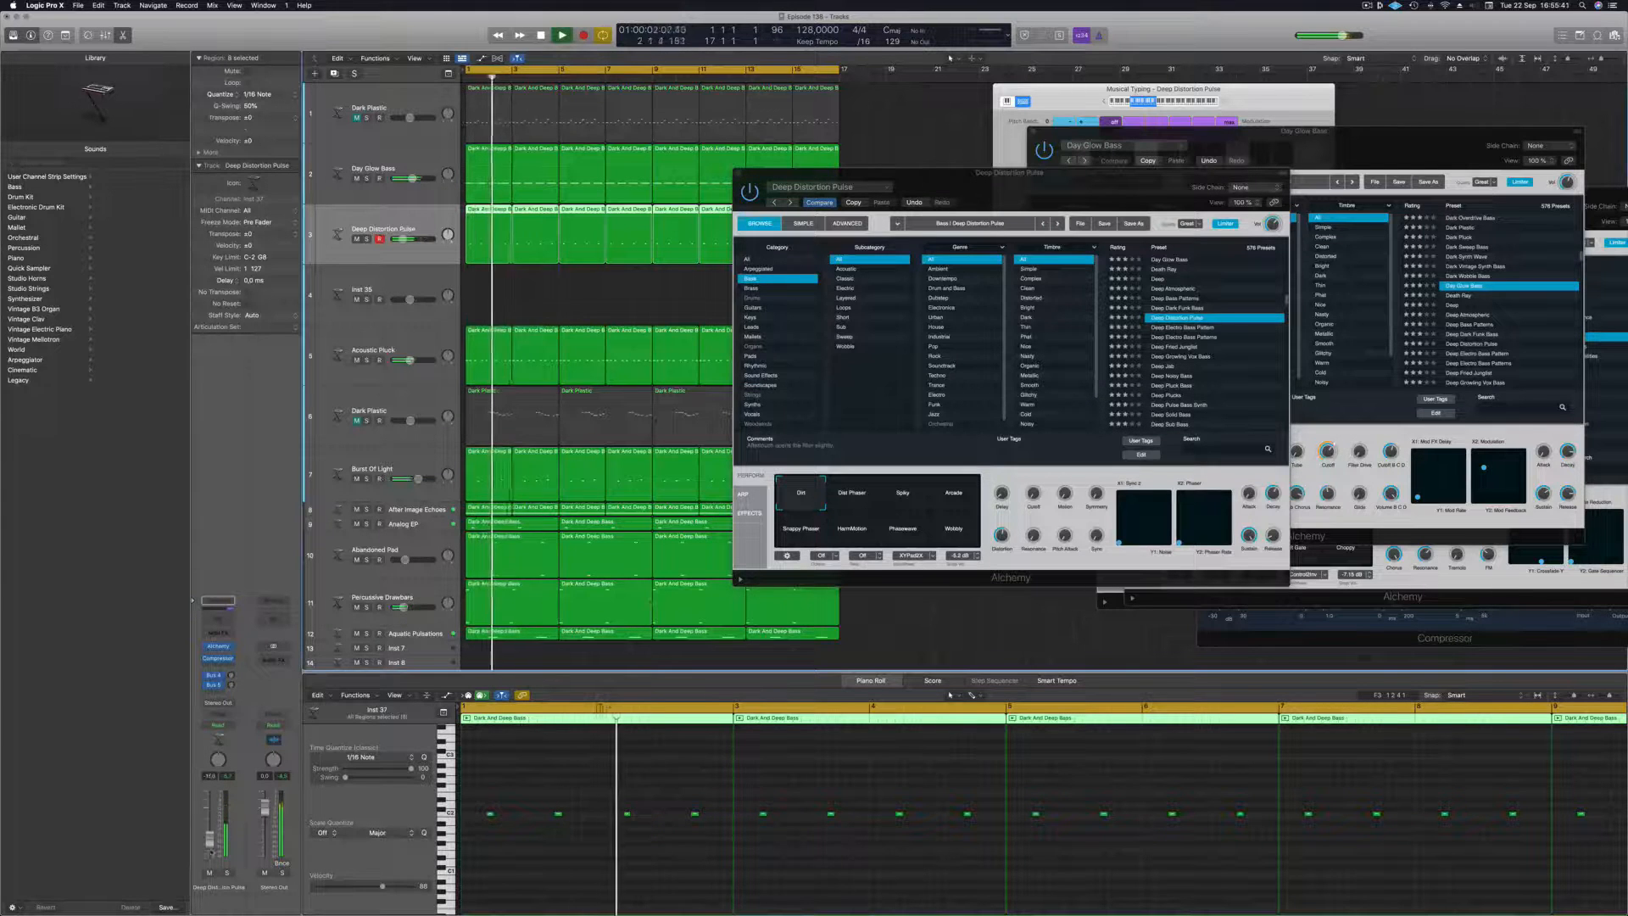
click(863, 500)
click(900, 500)
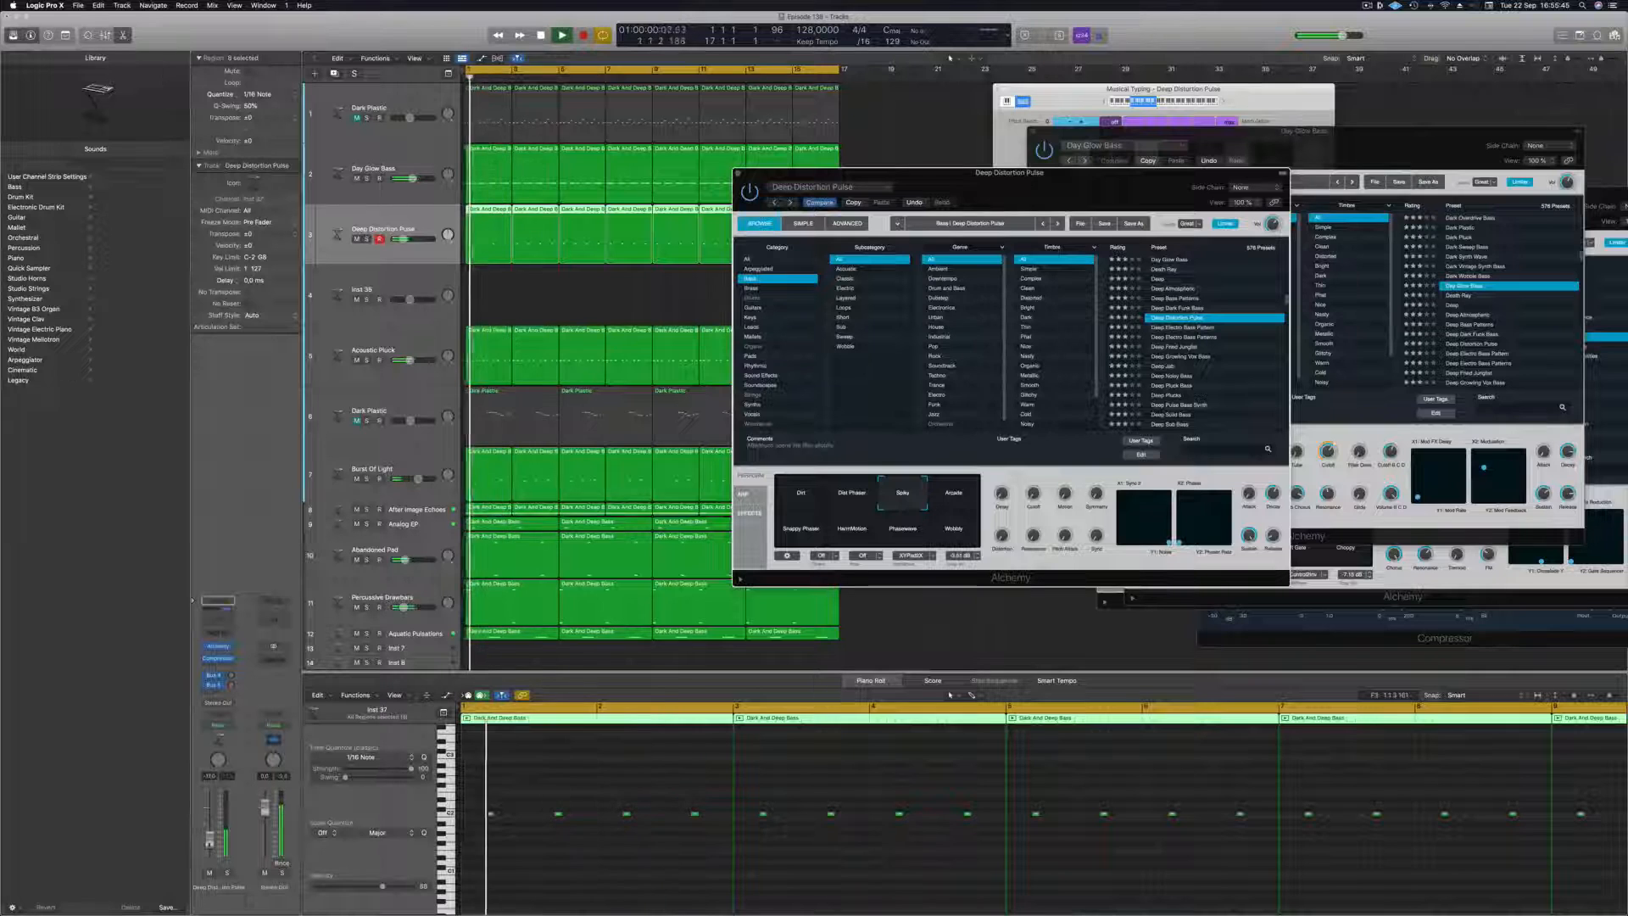
drag(210, 836, 209, 837)
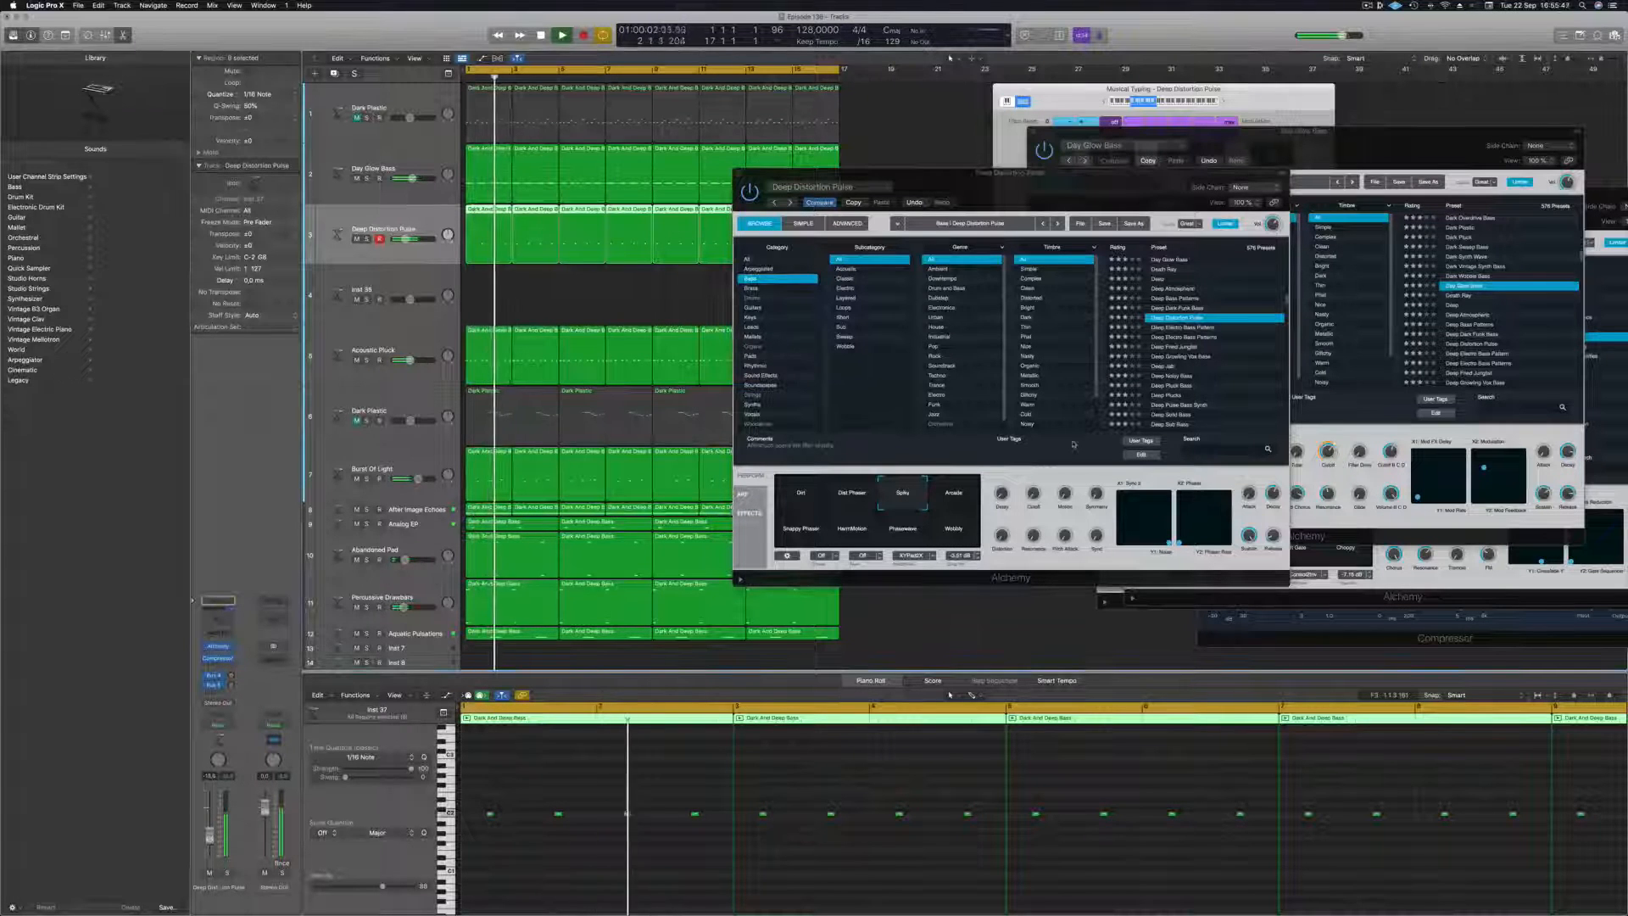
Audition the Arcade, Snappy Phaser and HarmMotion variations of Deep Distortion Pulse, return to the first variation and readjust the track volume.
click(954, 500)
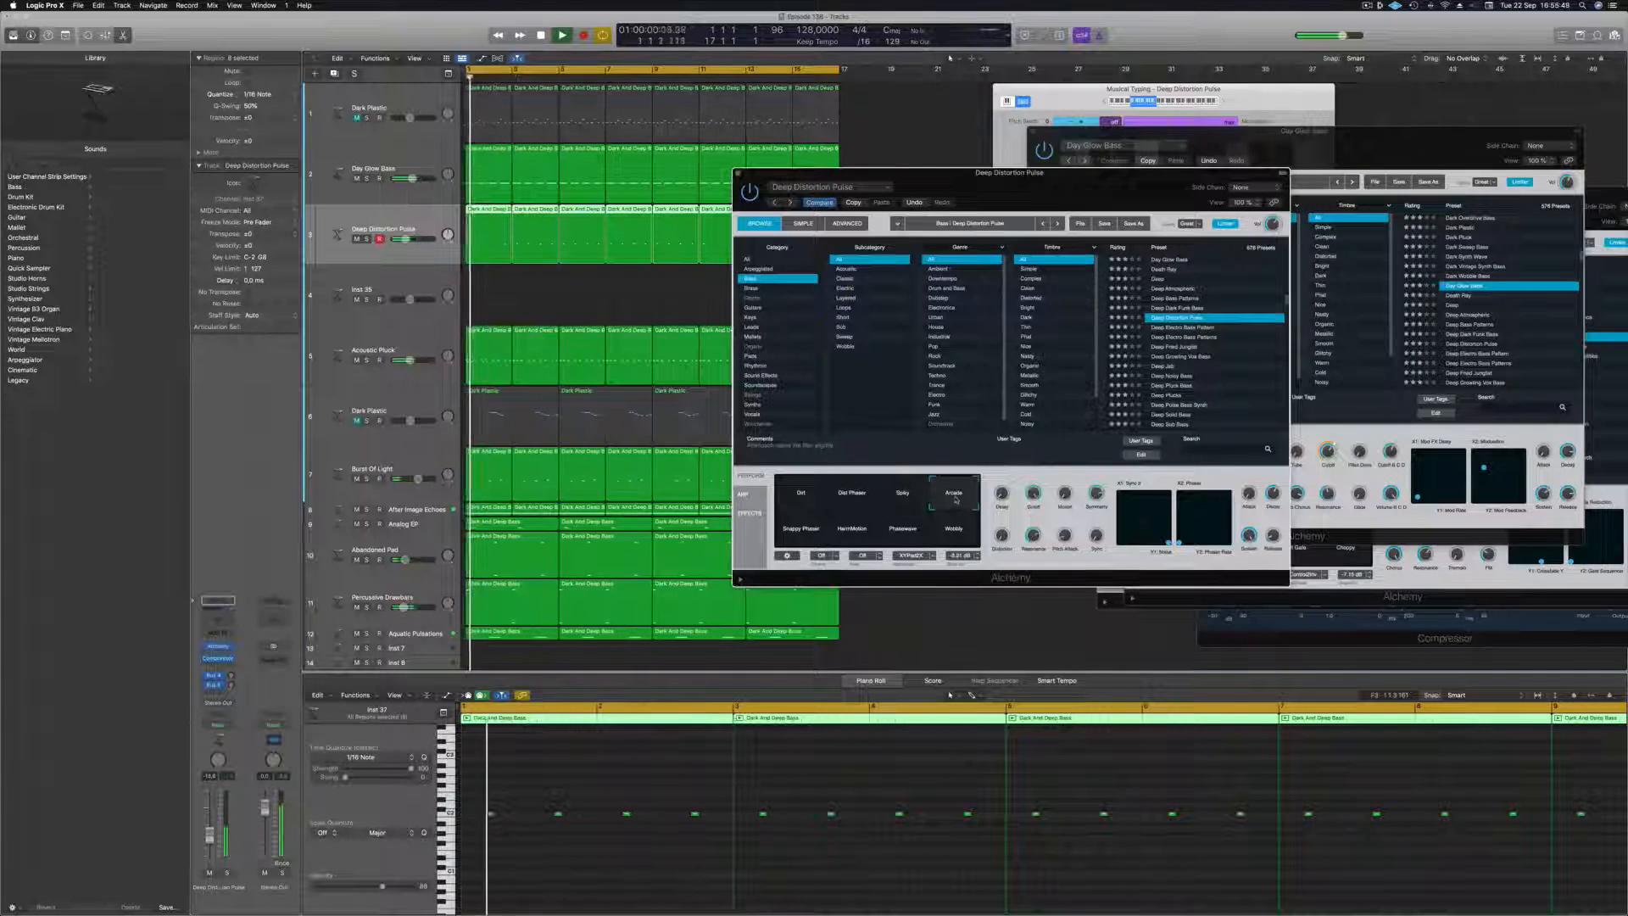
click(801, 538)
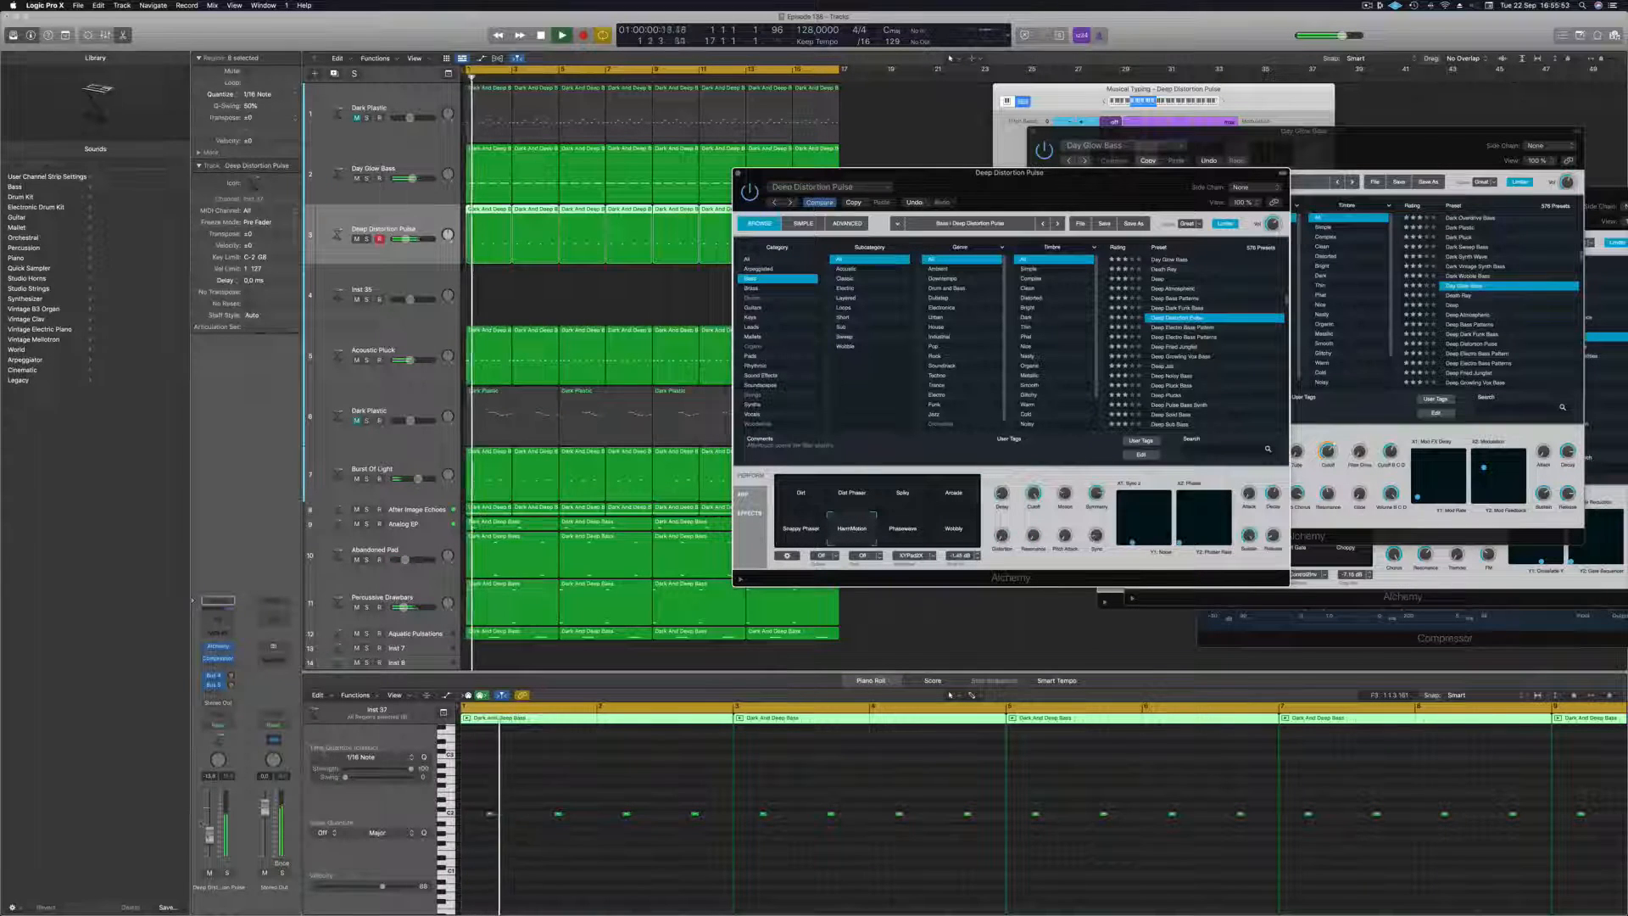
drag(210, 836, 209, 833)
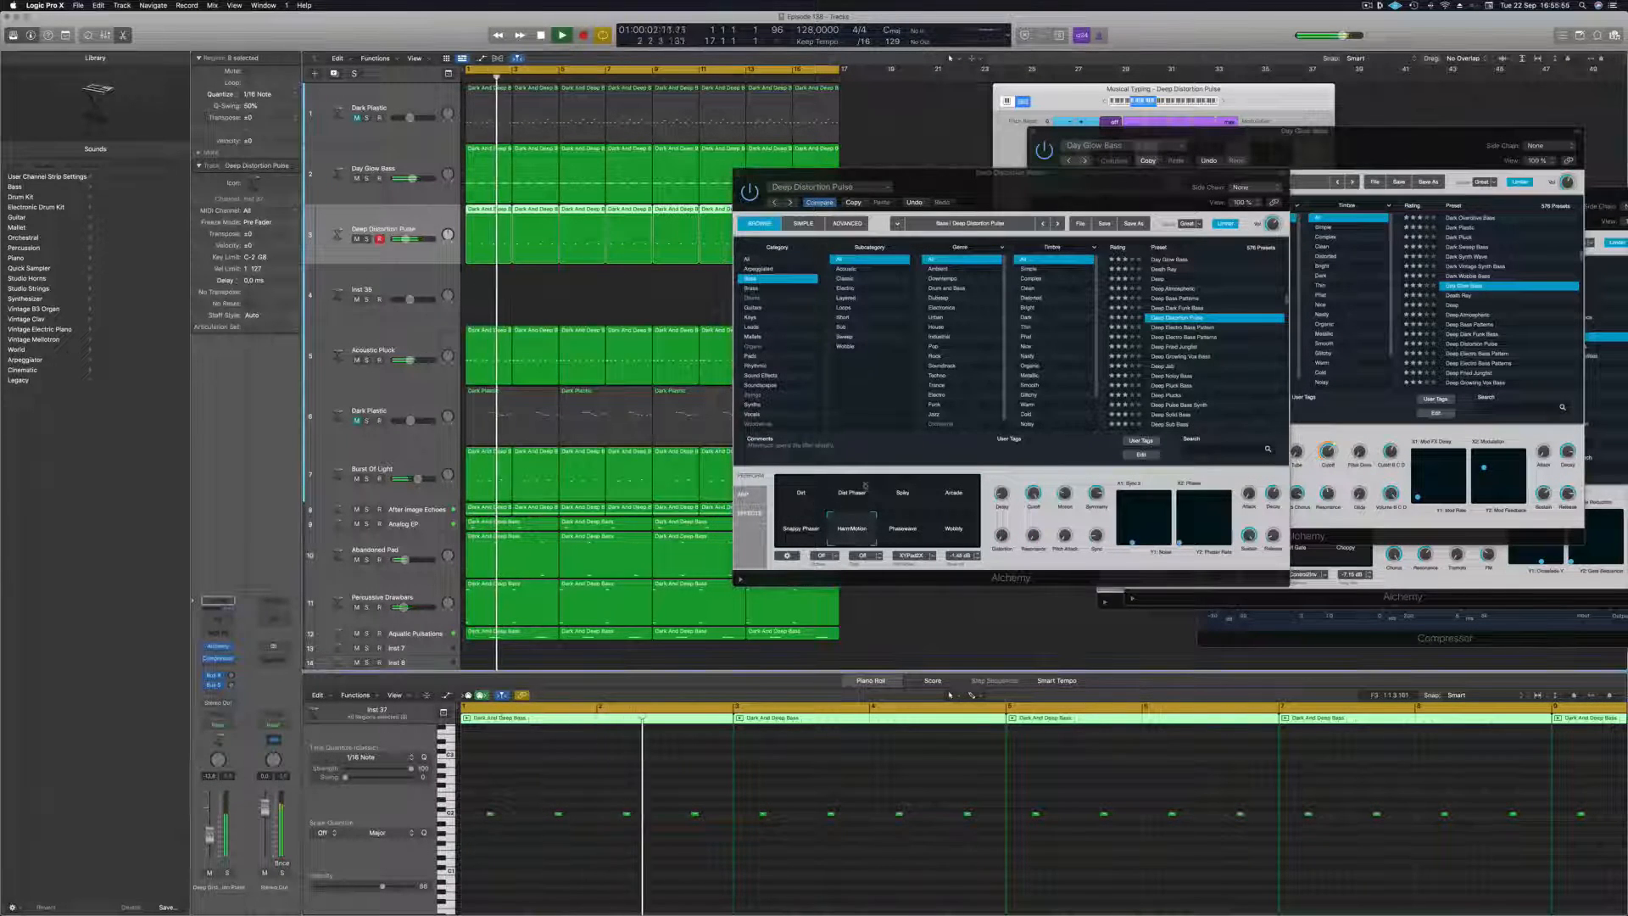
click(951, 536)
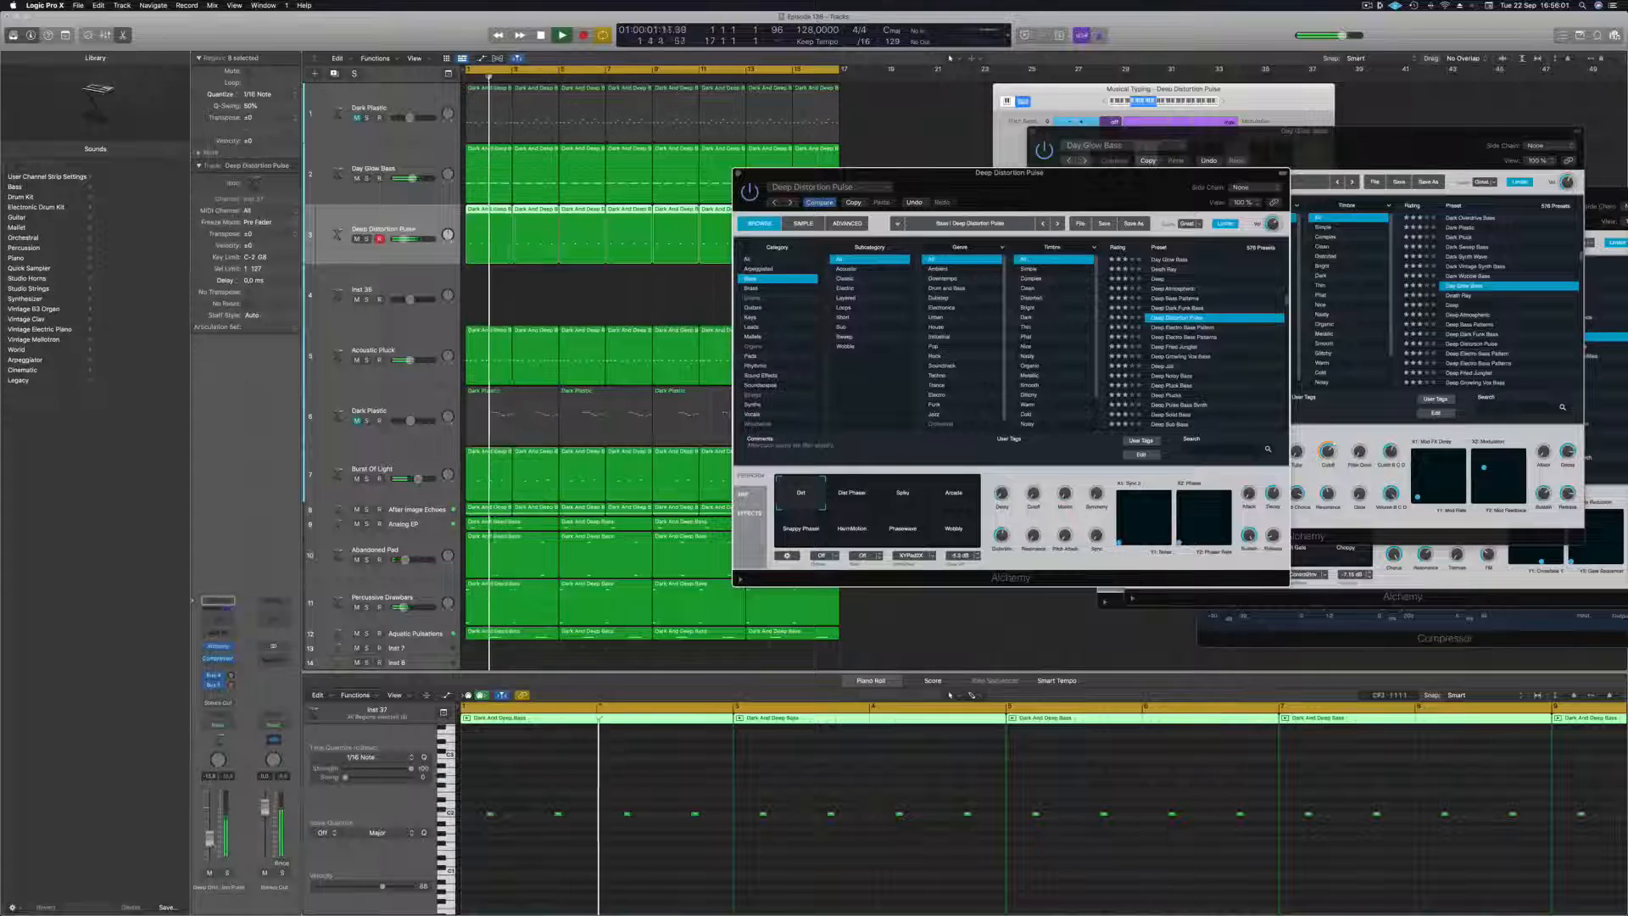
drag(210, 838, 209, 840)
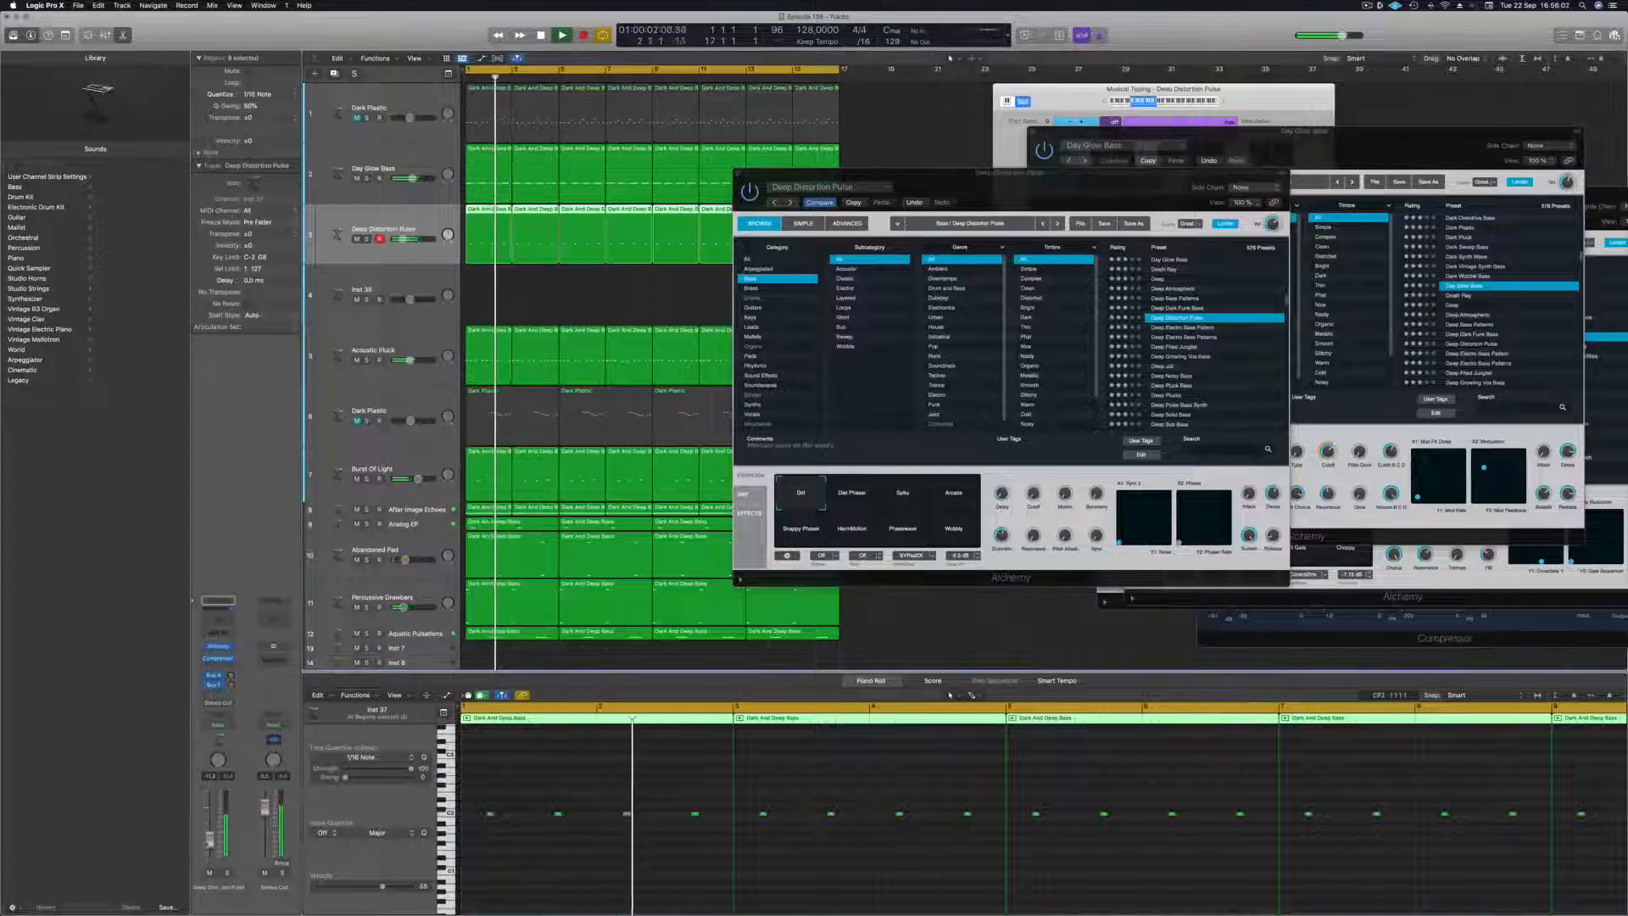
Audition the Deep Electro Bass Pattern, Deep Fried Jungler, Deep Jab and Deep Noisy Bass presets in turn, lowering the track volume for the last.
click(1187, 334)
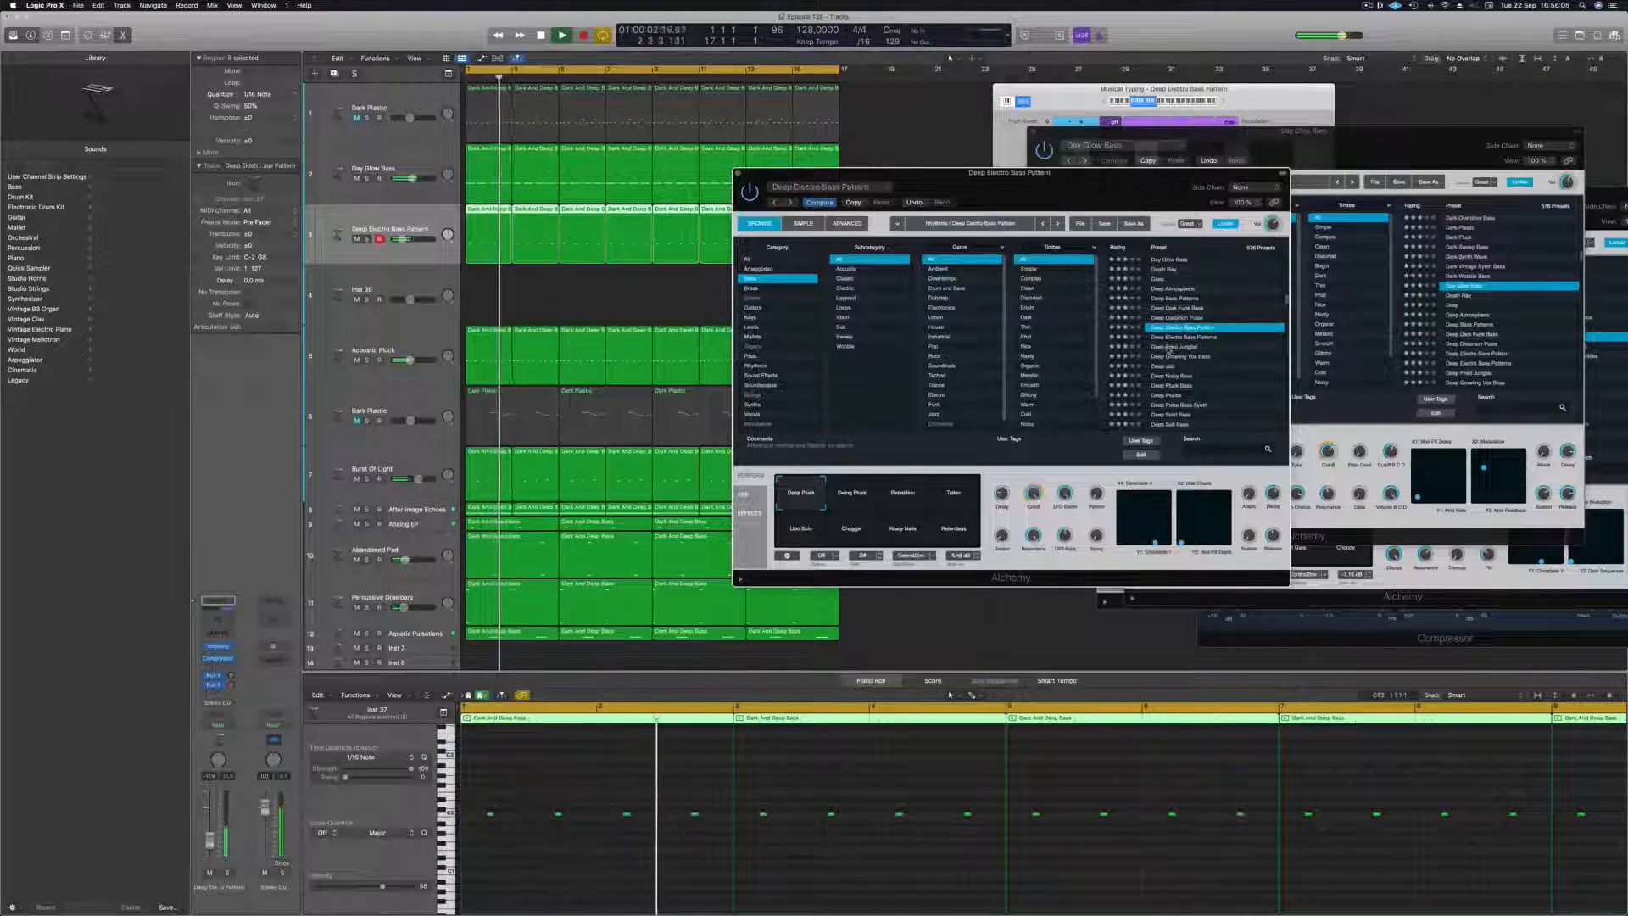
click(1171, 347)
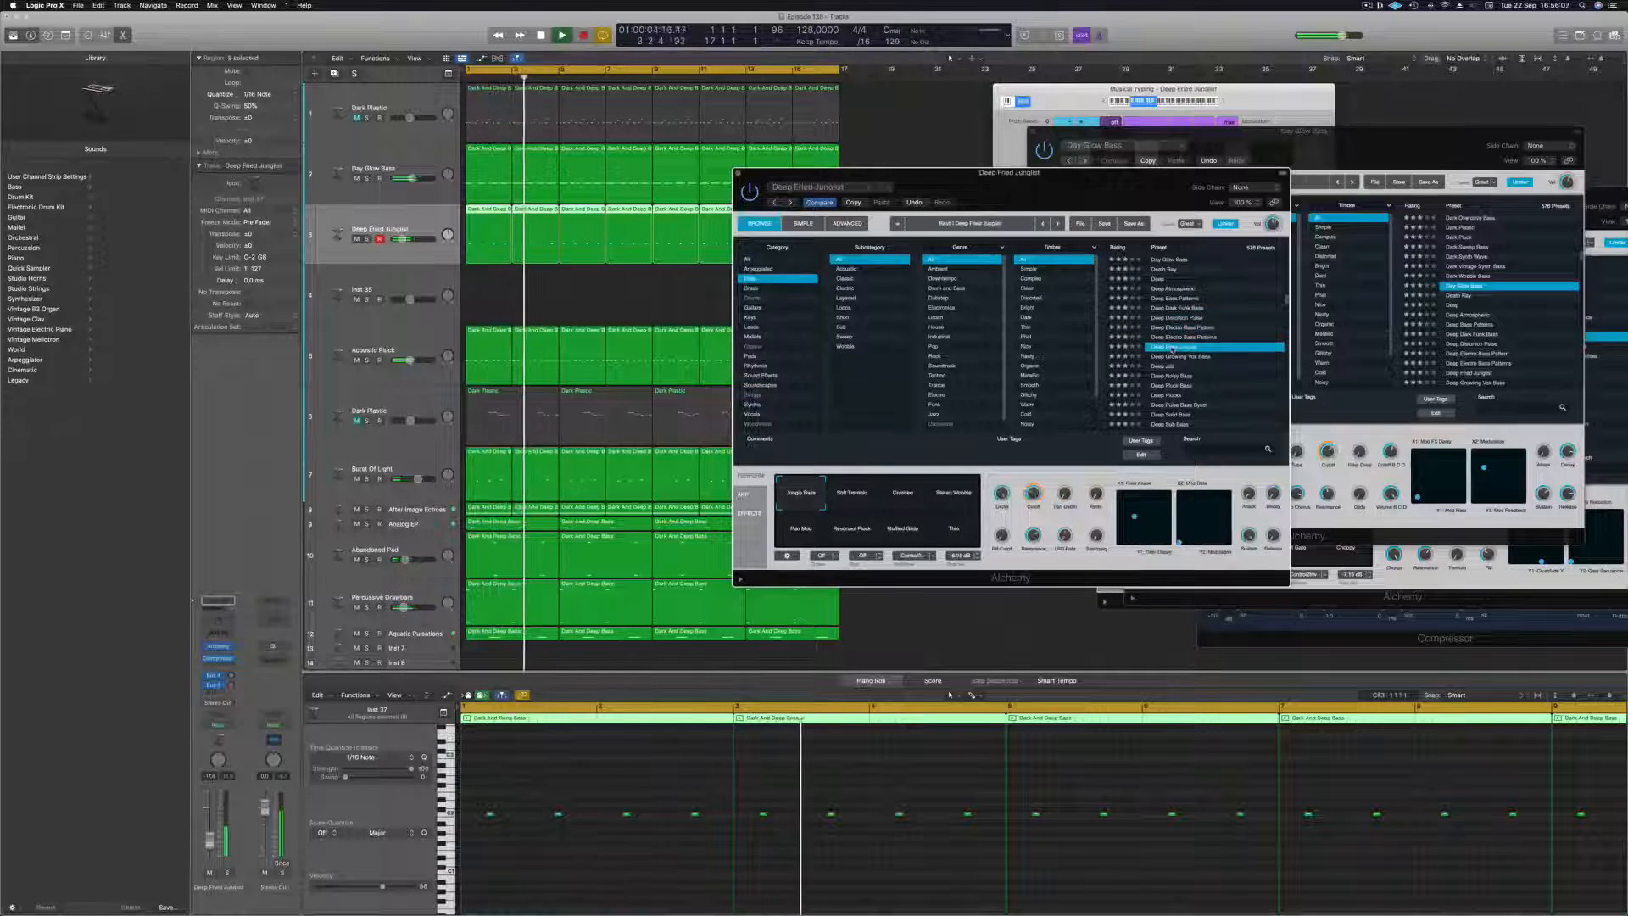
click(1169, 366)
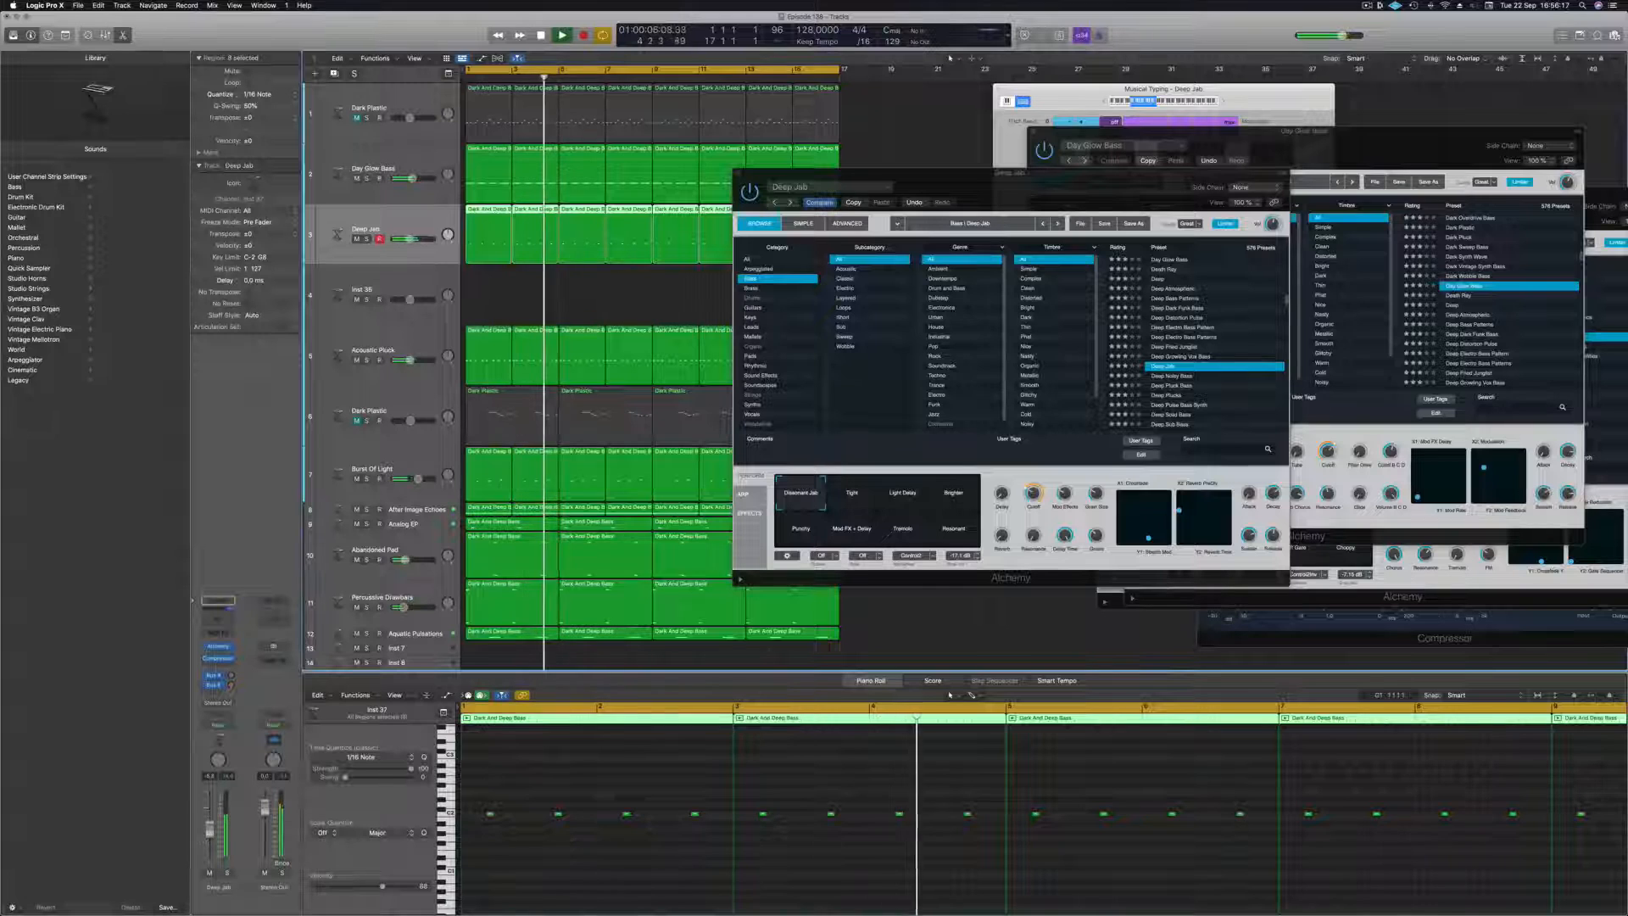
key(Return)
click(227, 873)
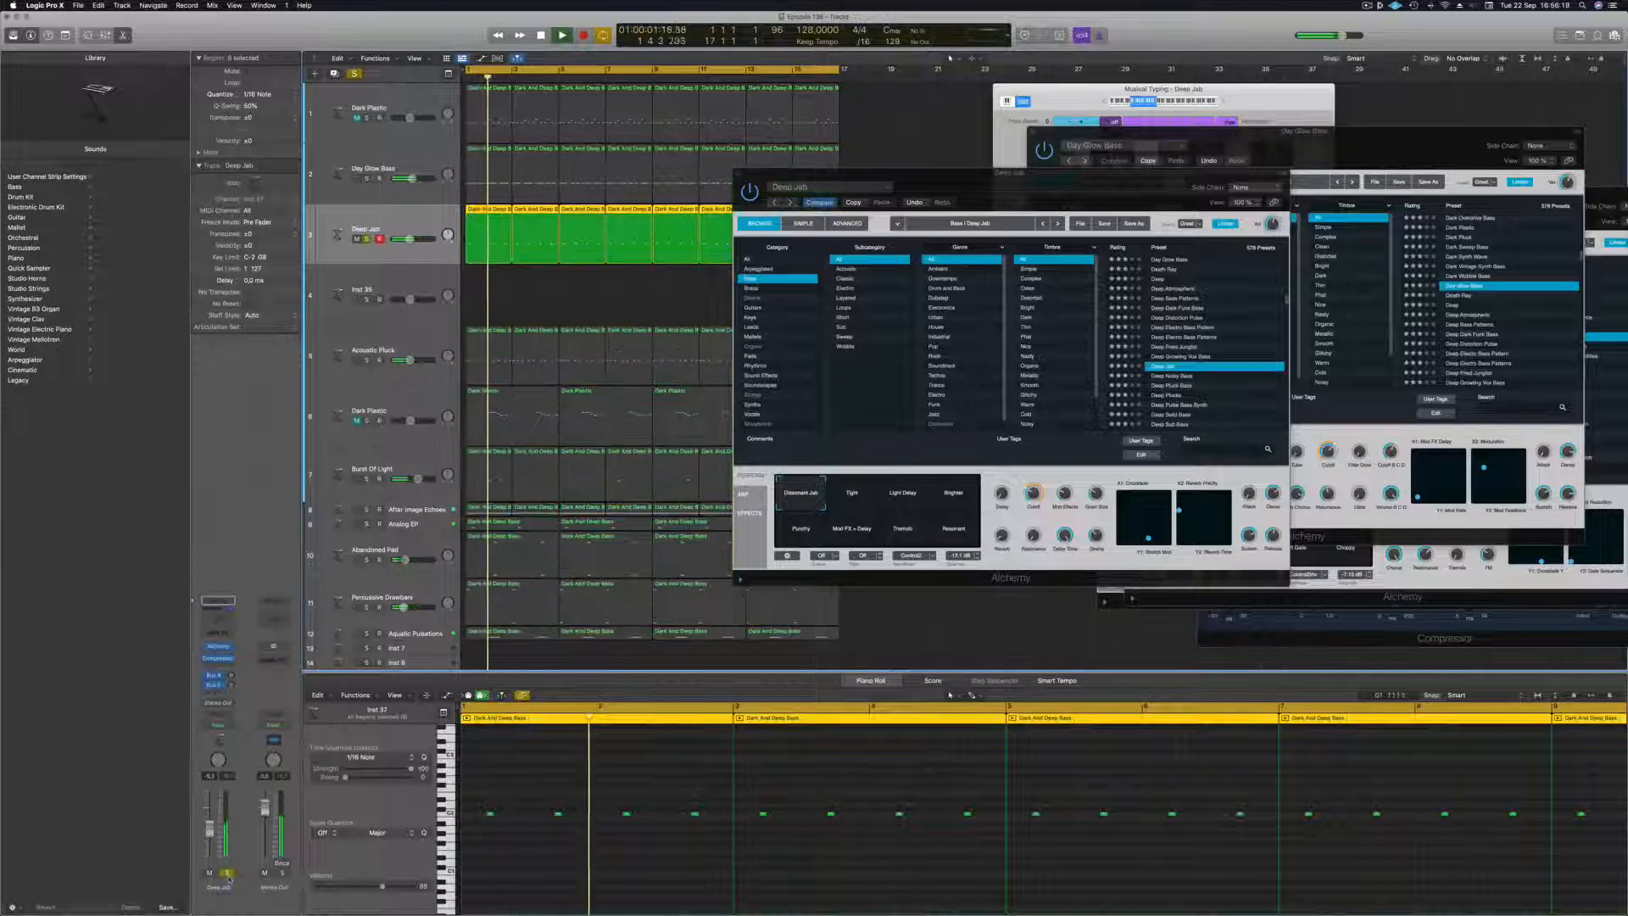
click(227, 874)
key(Return)
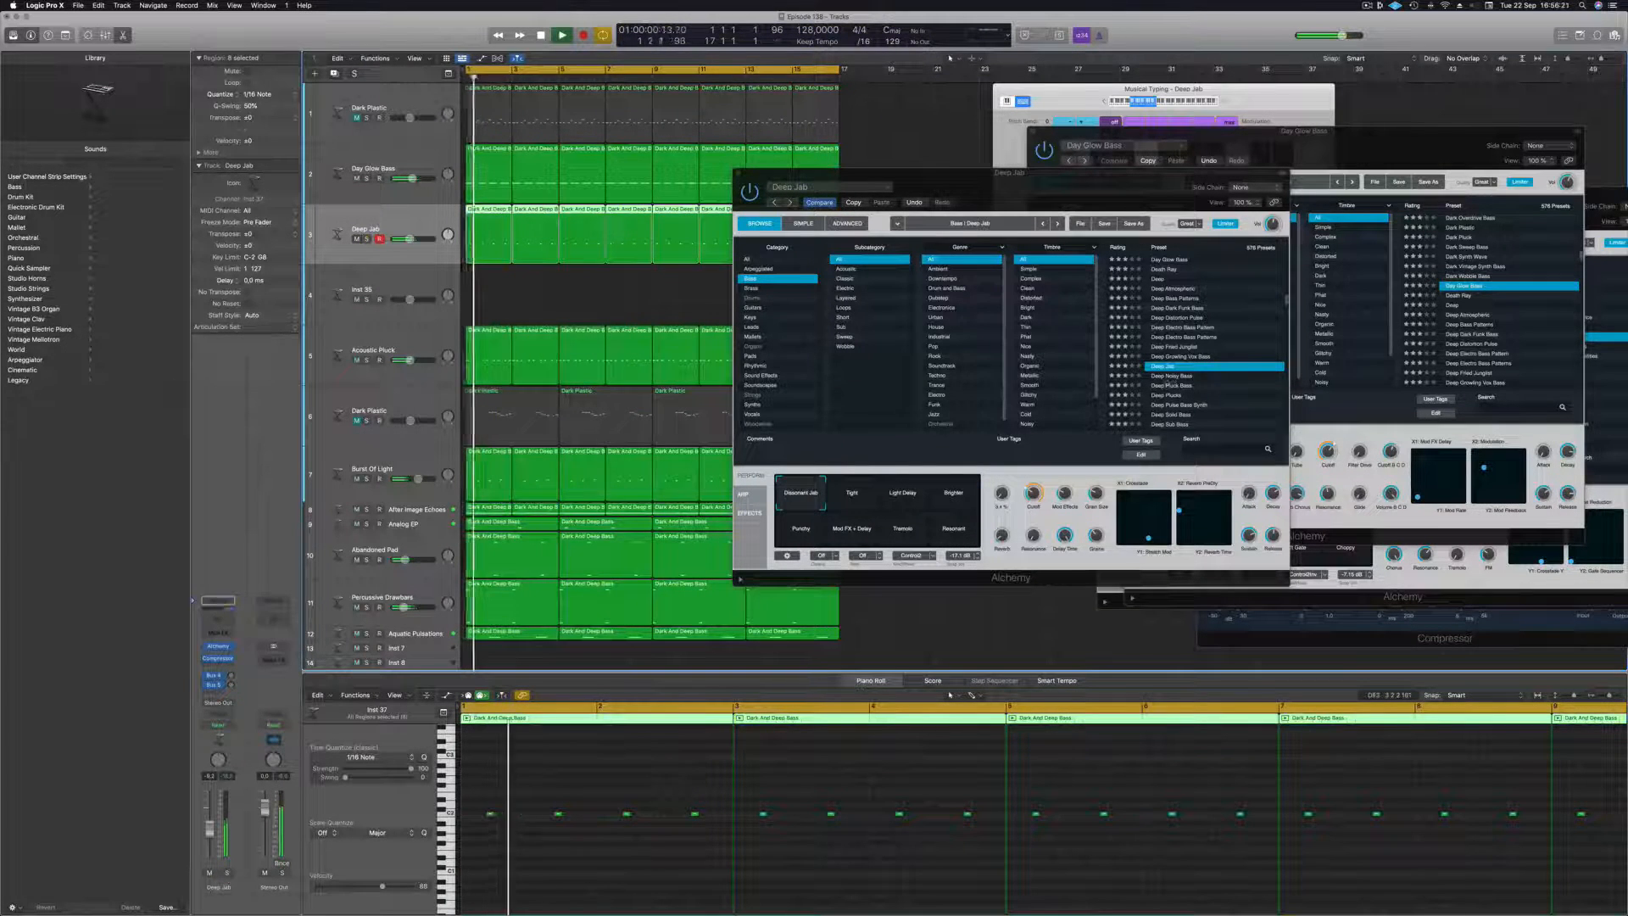
click(1160, 377)
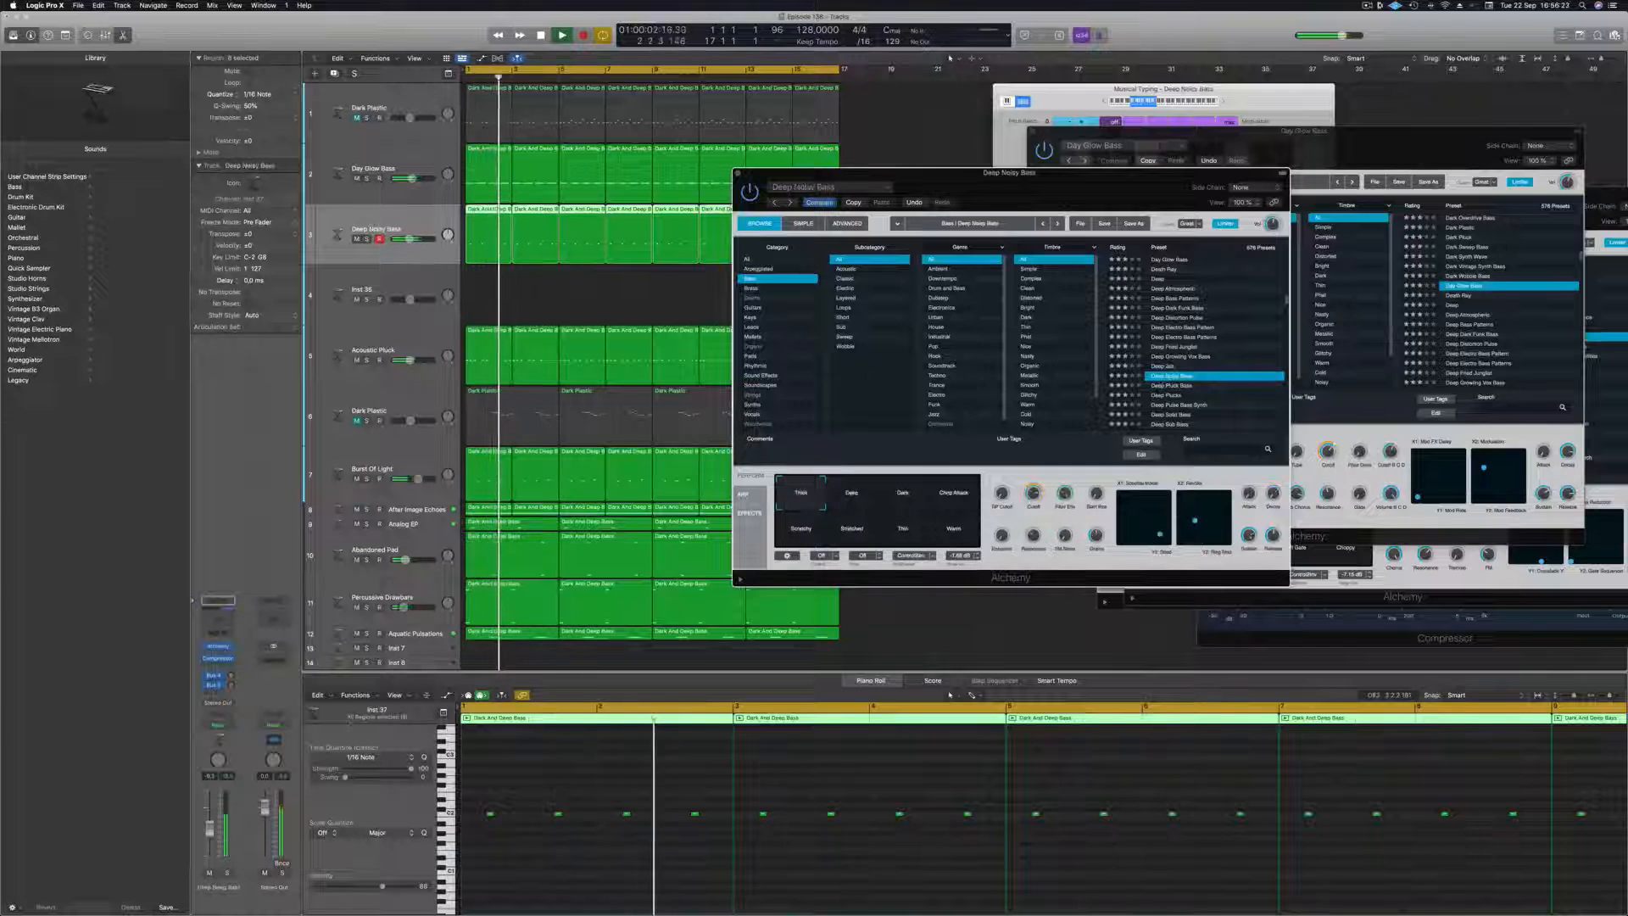
drag(212, 836, 211, 842)
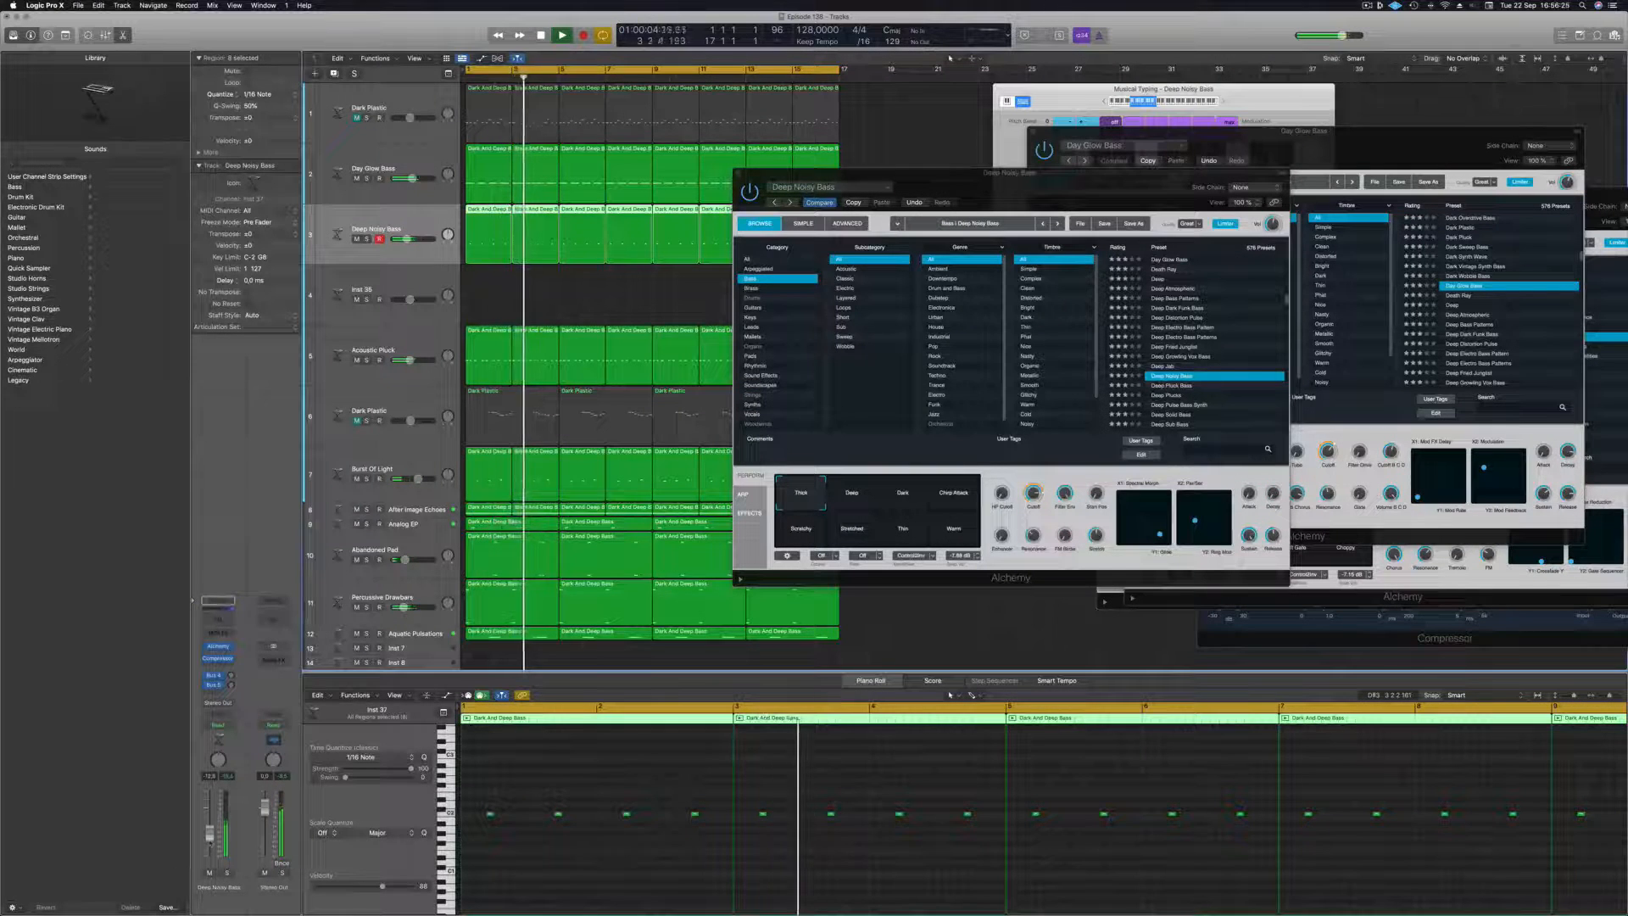
Copy all notes in the off-beat bass regions about an eighth note earlier to double the hits, and replay from the start.
scroll(548, 848, up, 3)
scroll(556, 849, up, 1)
scroll(587, 850, left, 4)
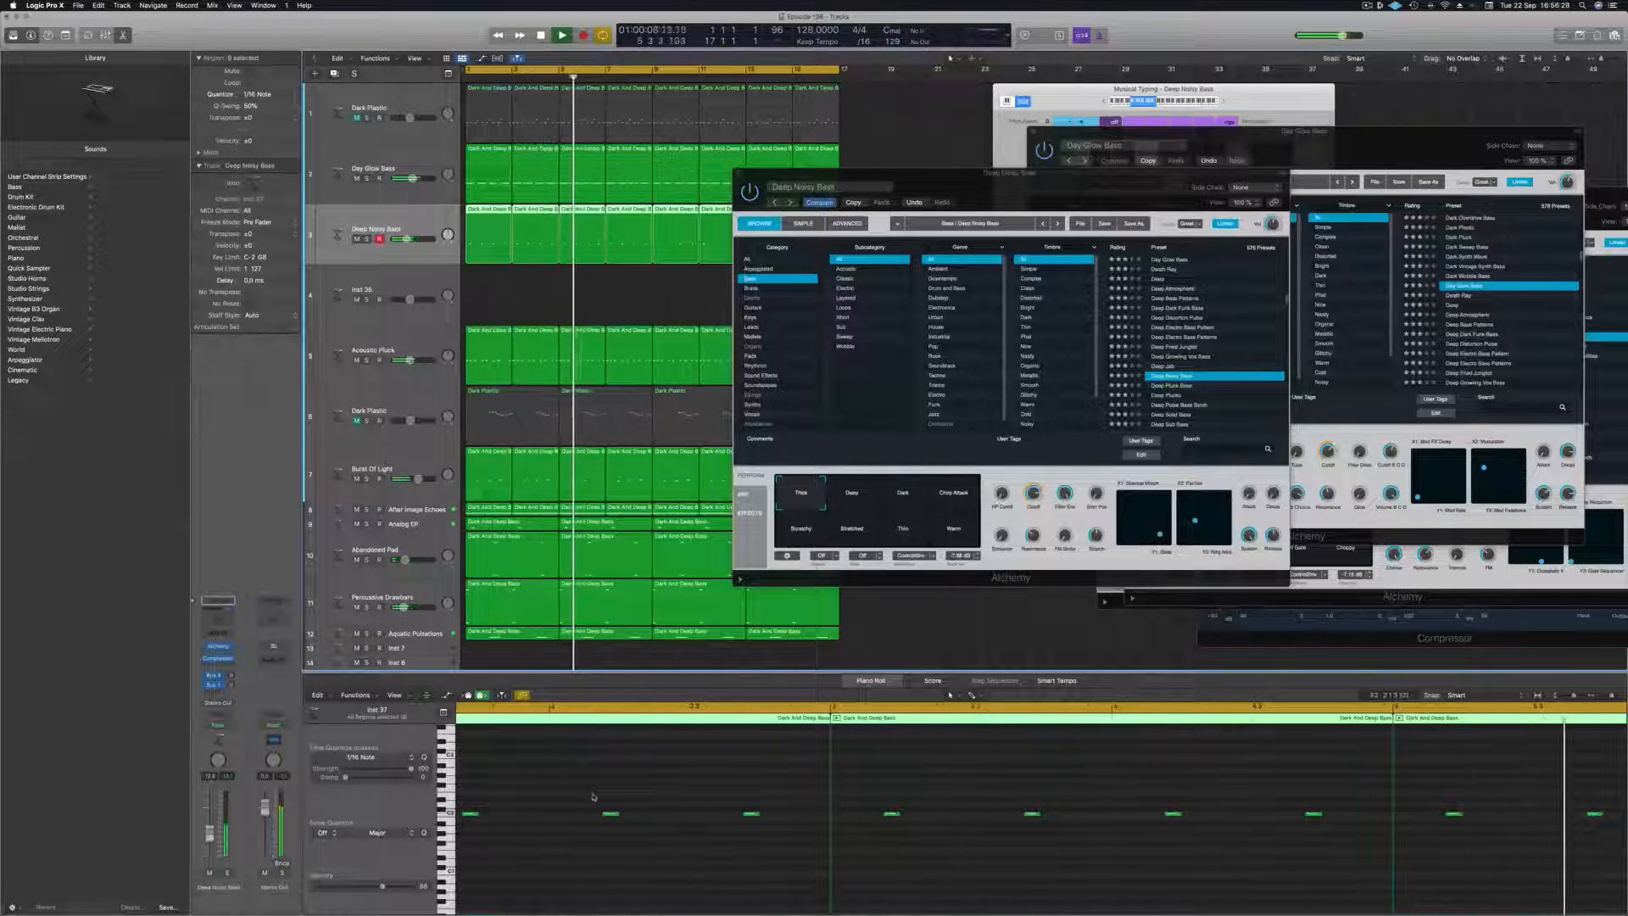
scroll(591, 793, up, 2)
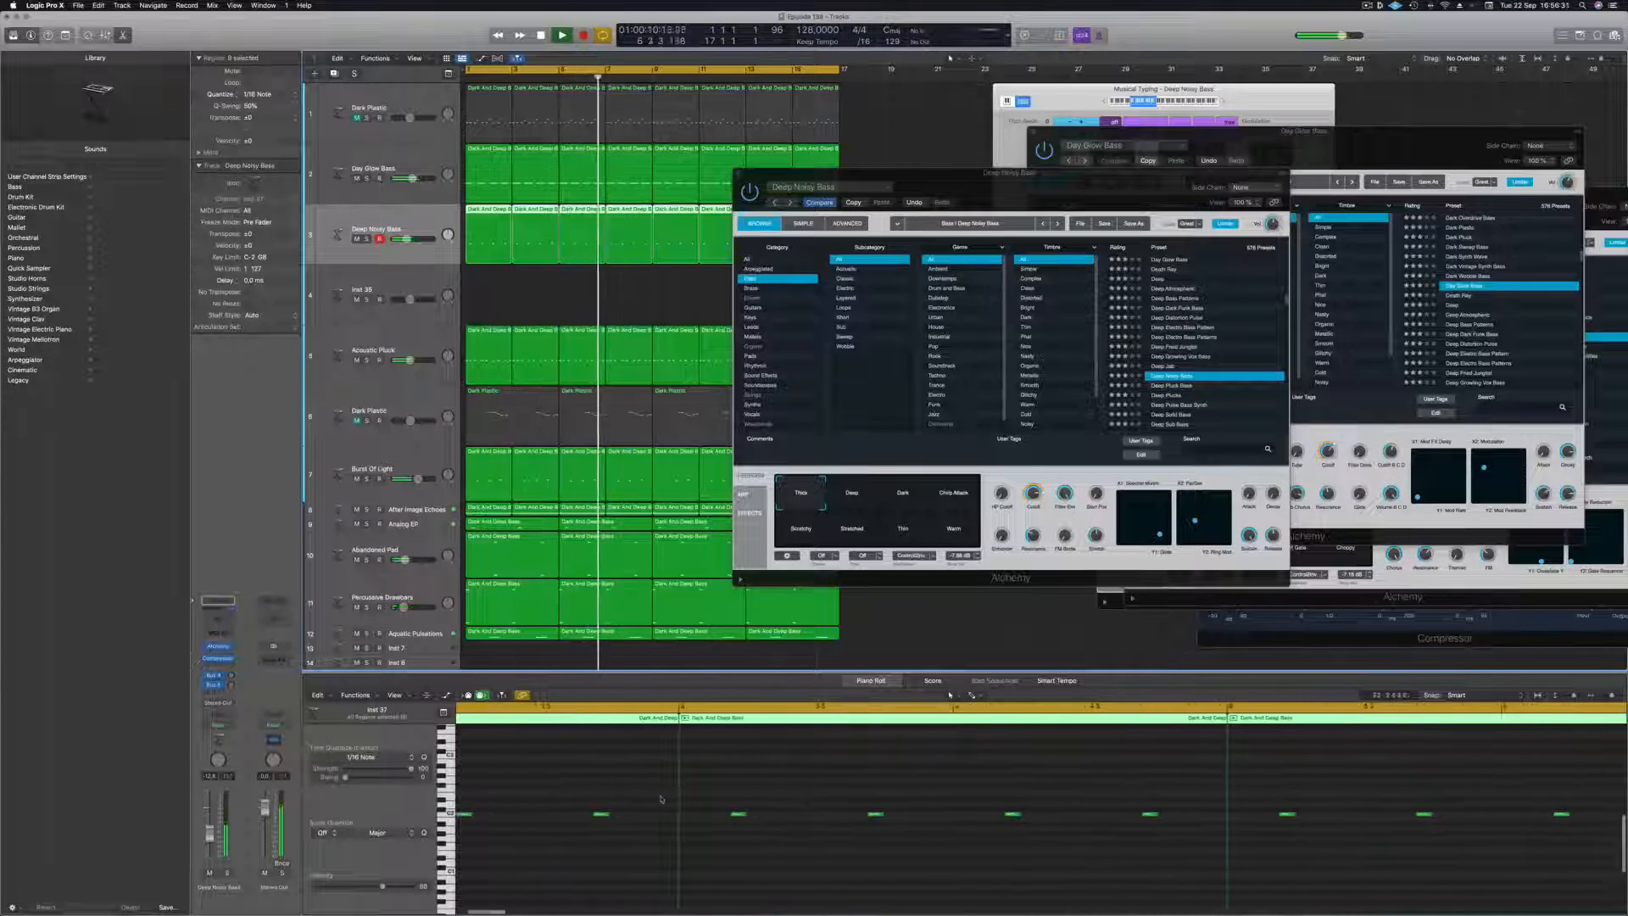
scroll(627, 800, down, 2)
click(600, 861)
key(super+a)
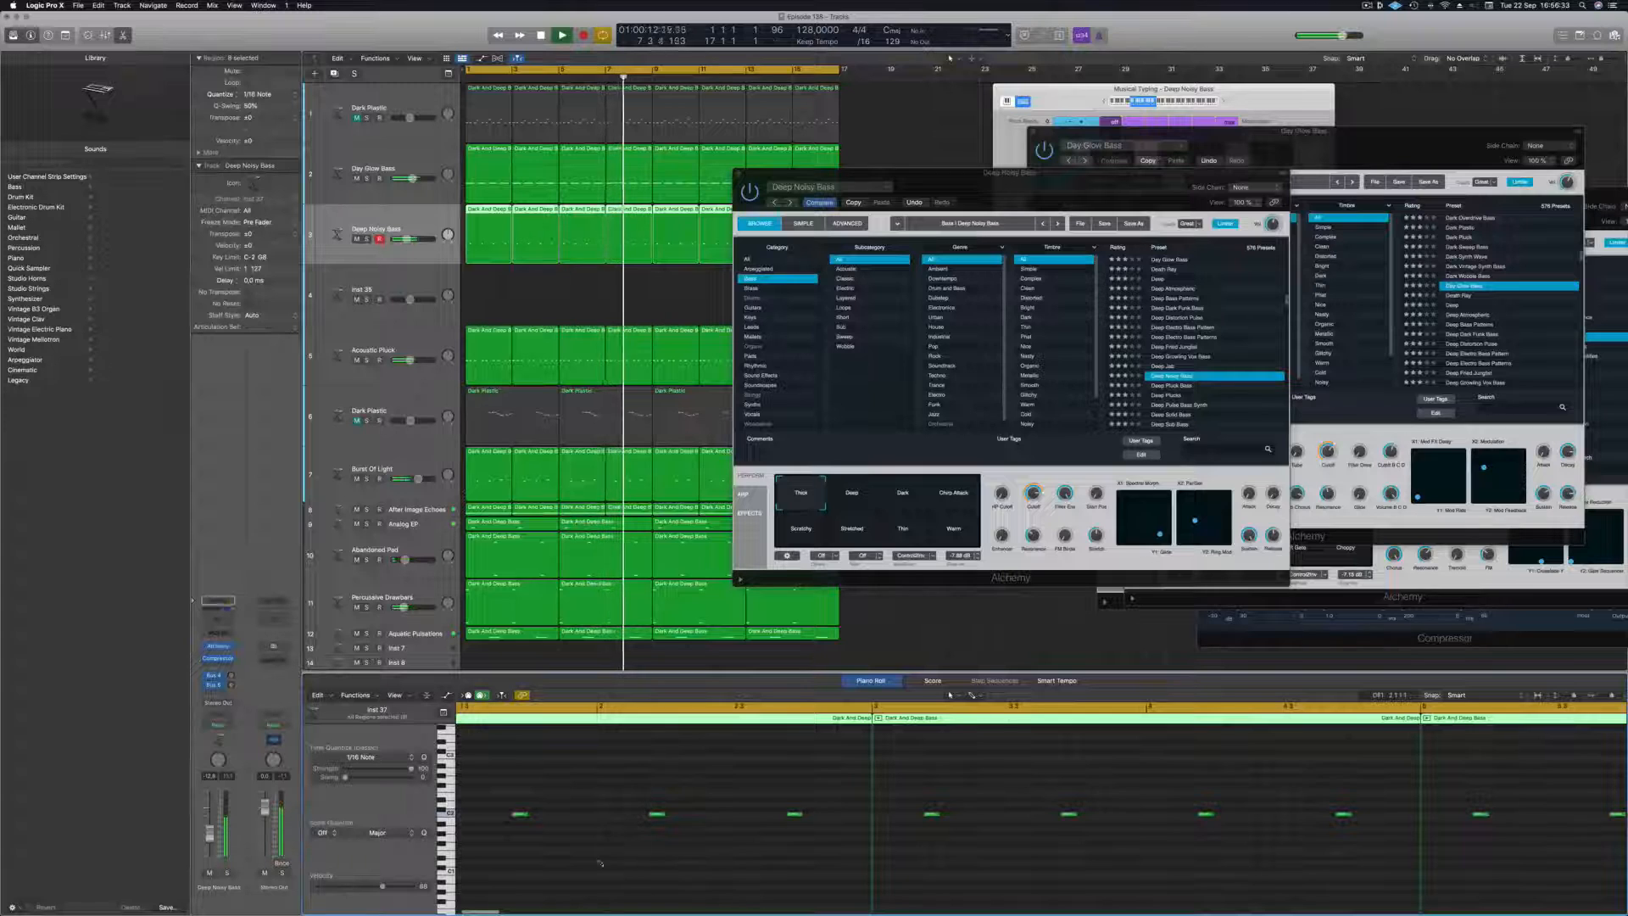
drag(521, 817, 488, 816)
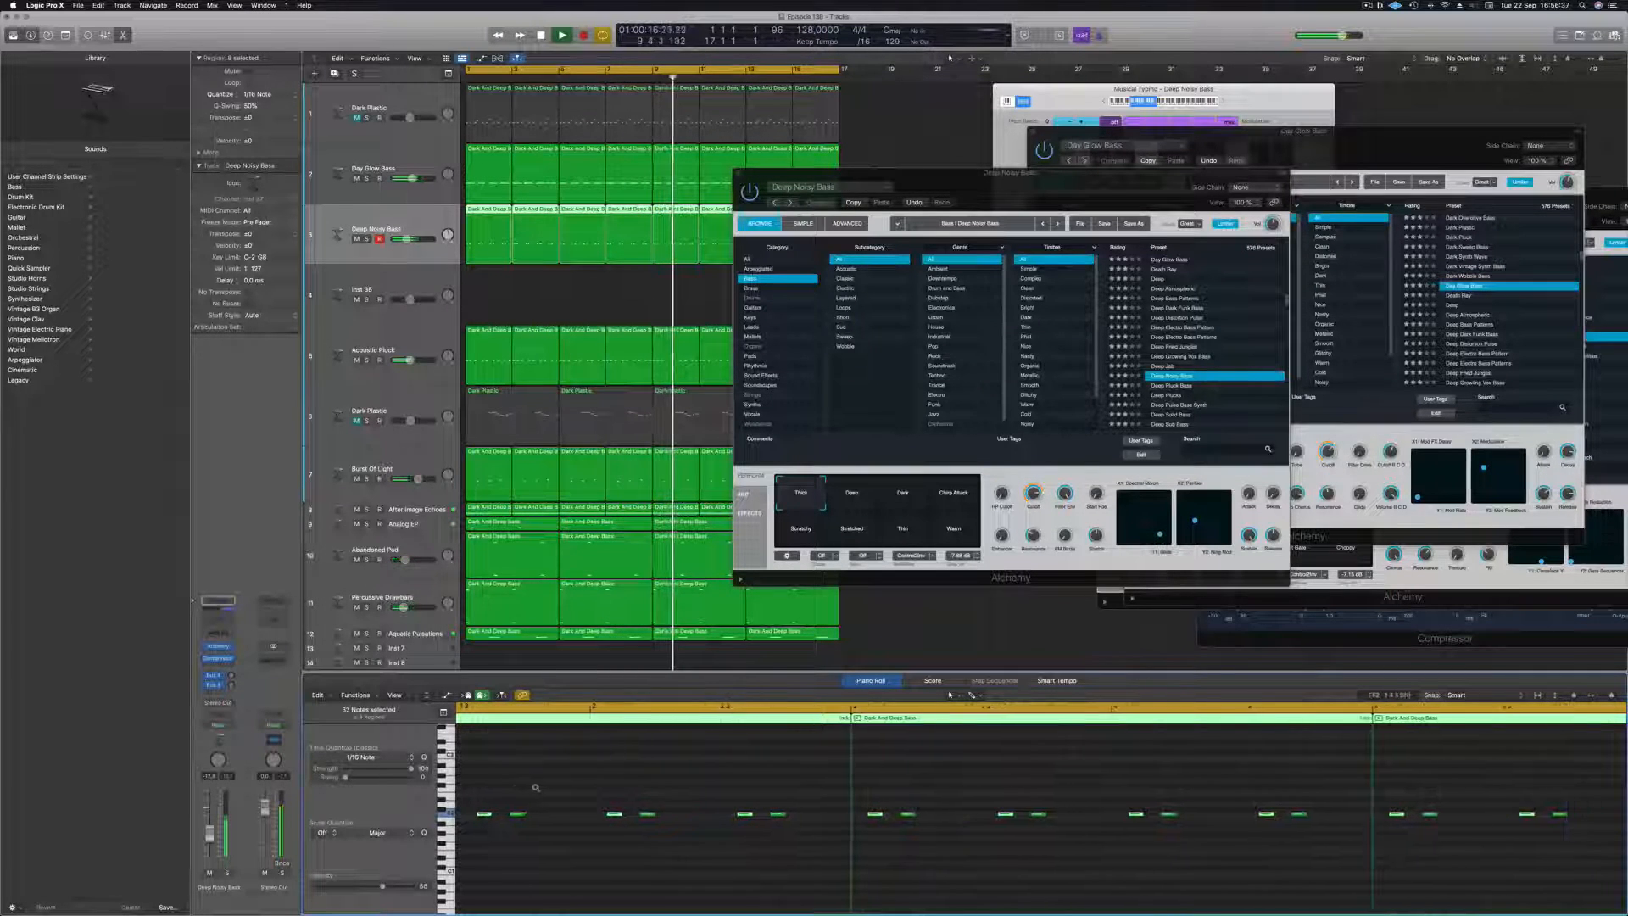
scroll(551, 789, down, 4)
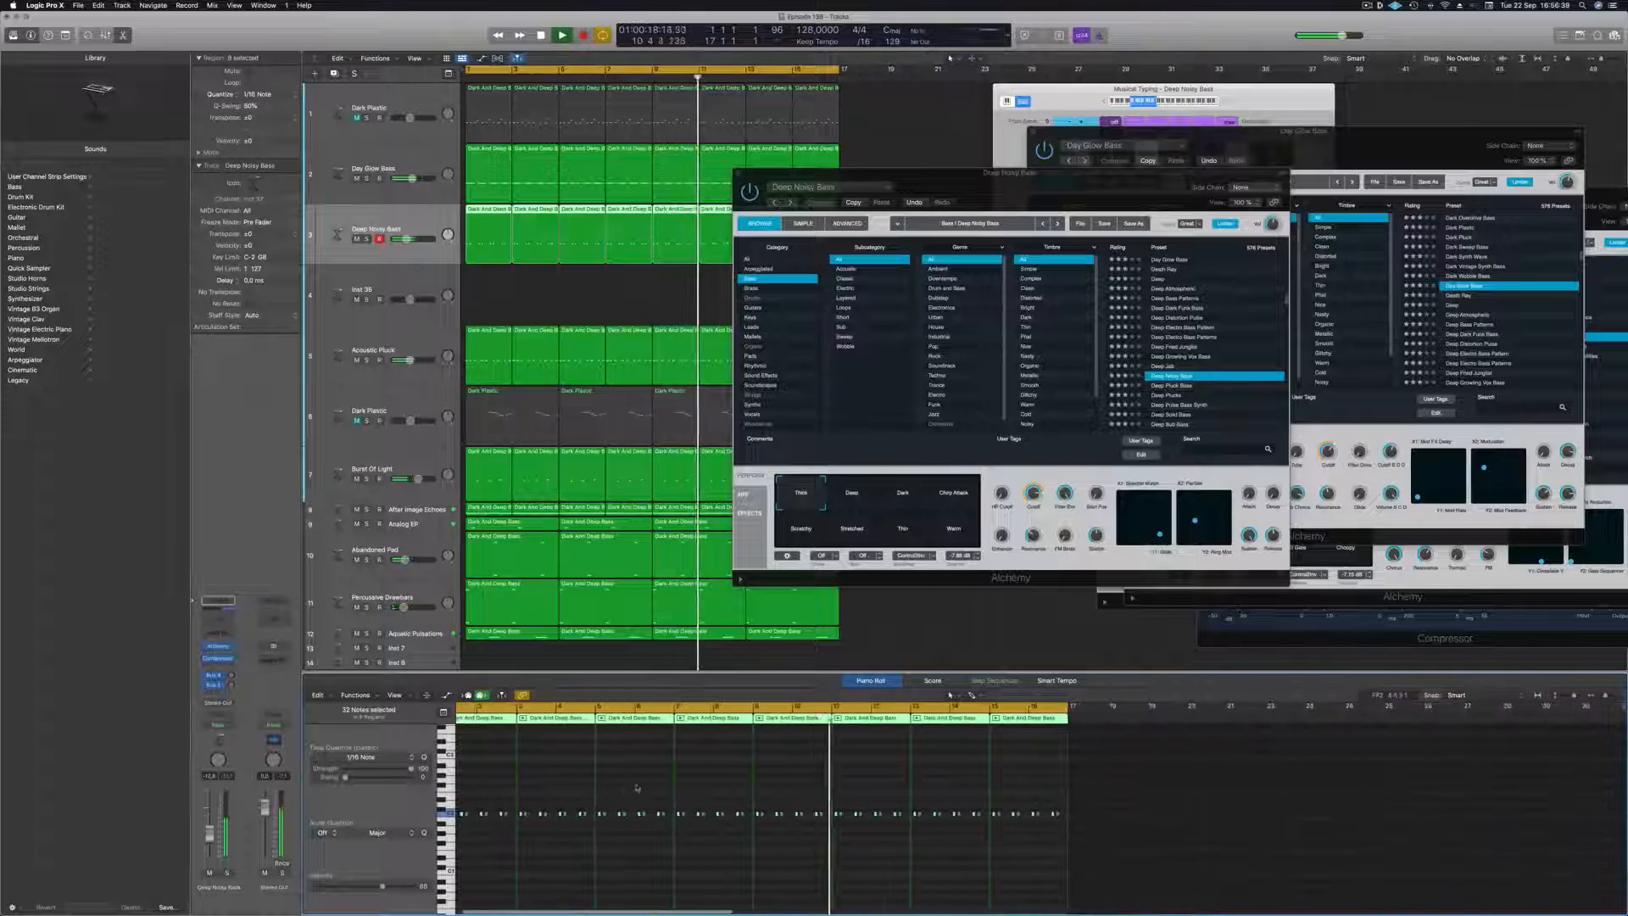
key(Return)
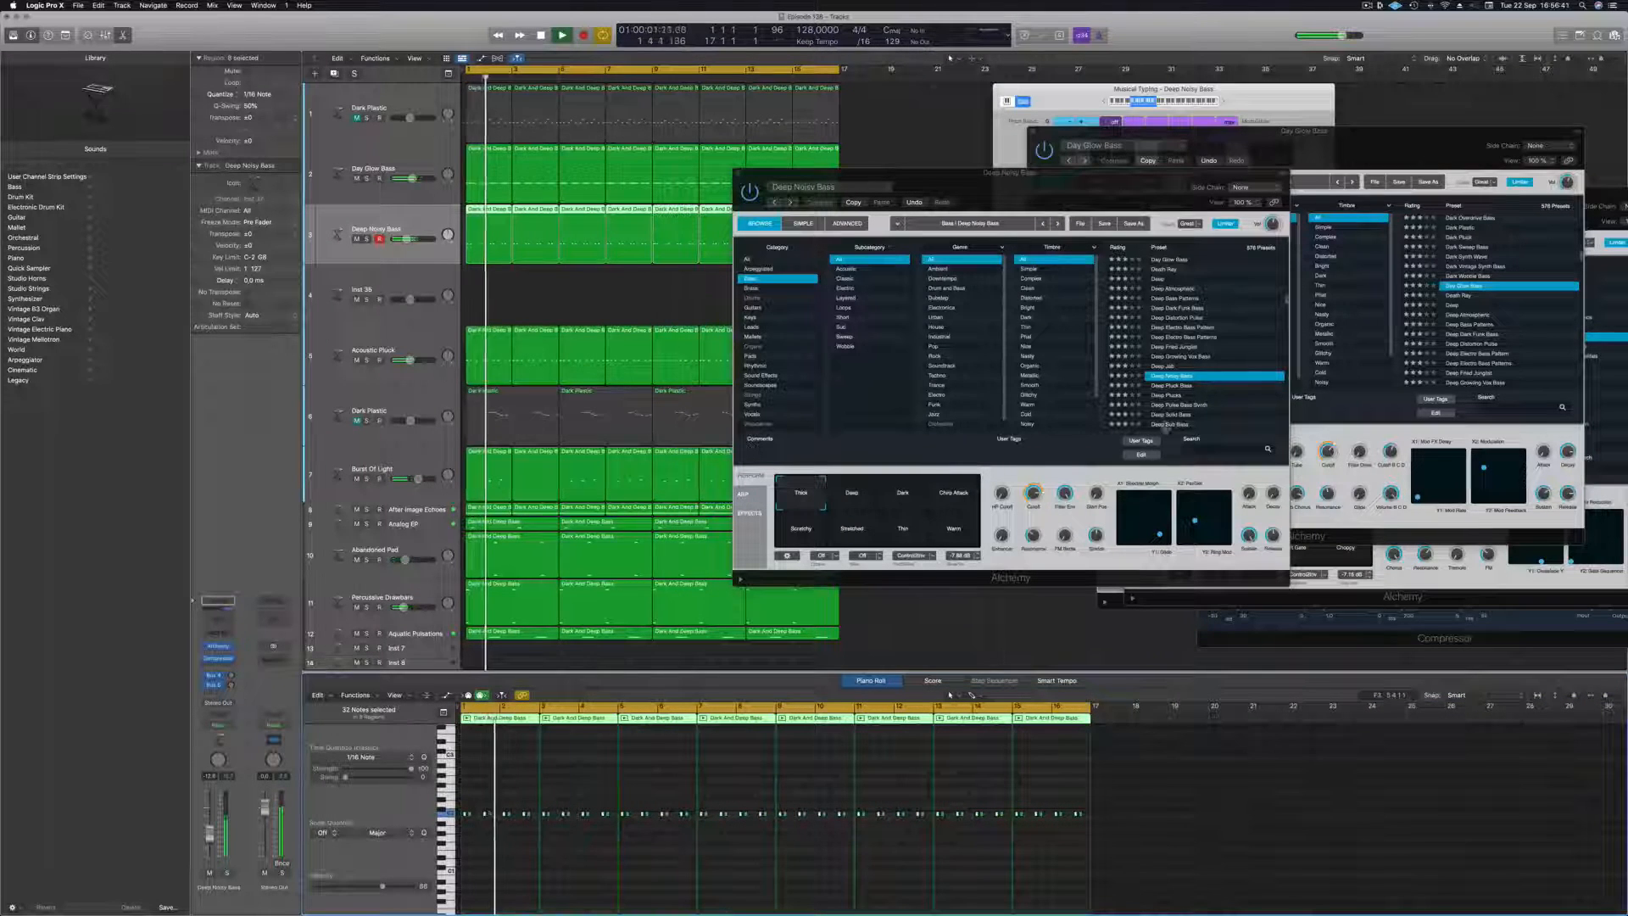
Load the Deep Pluck Bass preset, raise the track volume and audition the part in solo.
click(1157, 386)
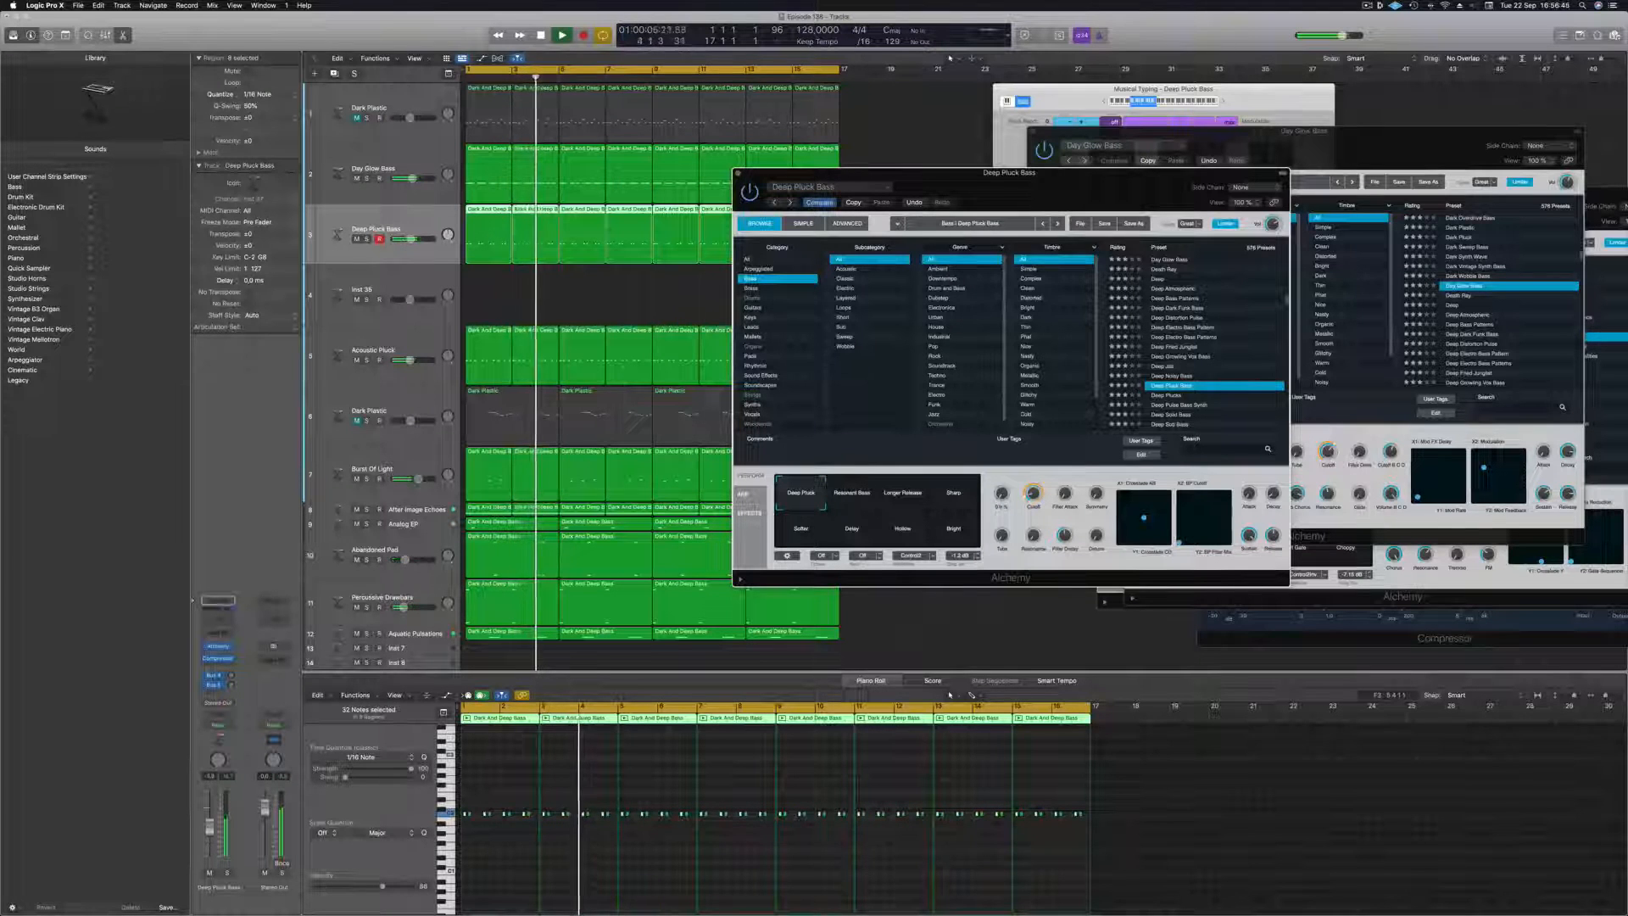
drag(209, 835, 209, 827)
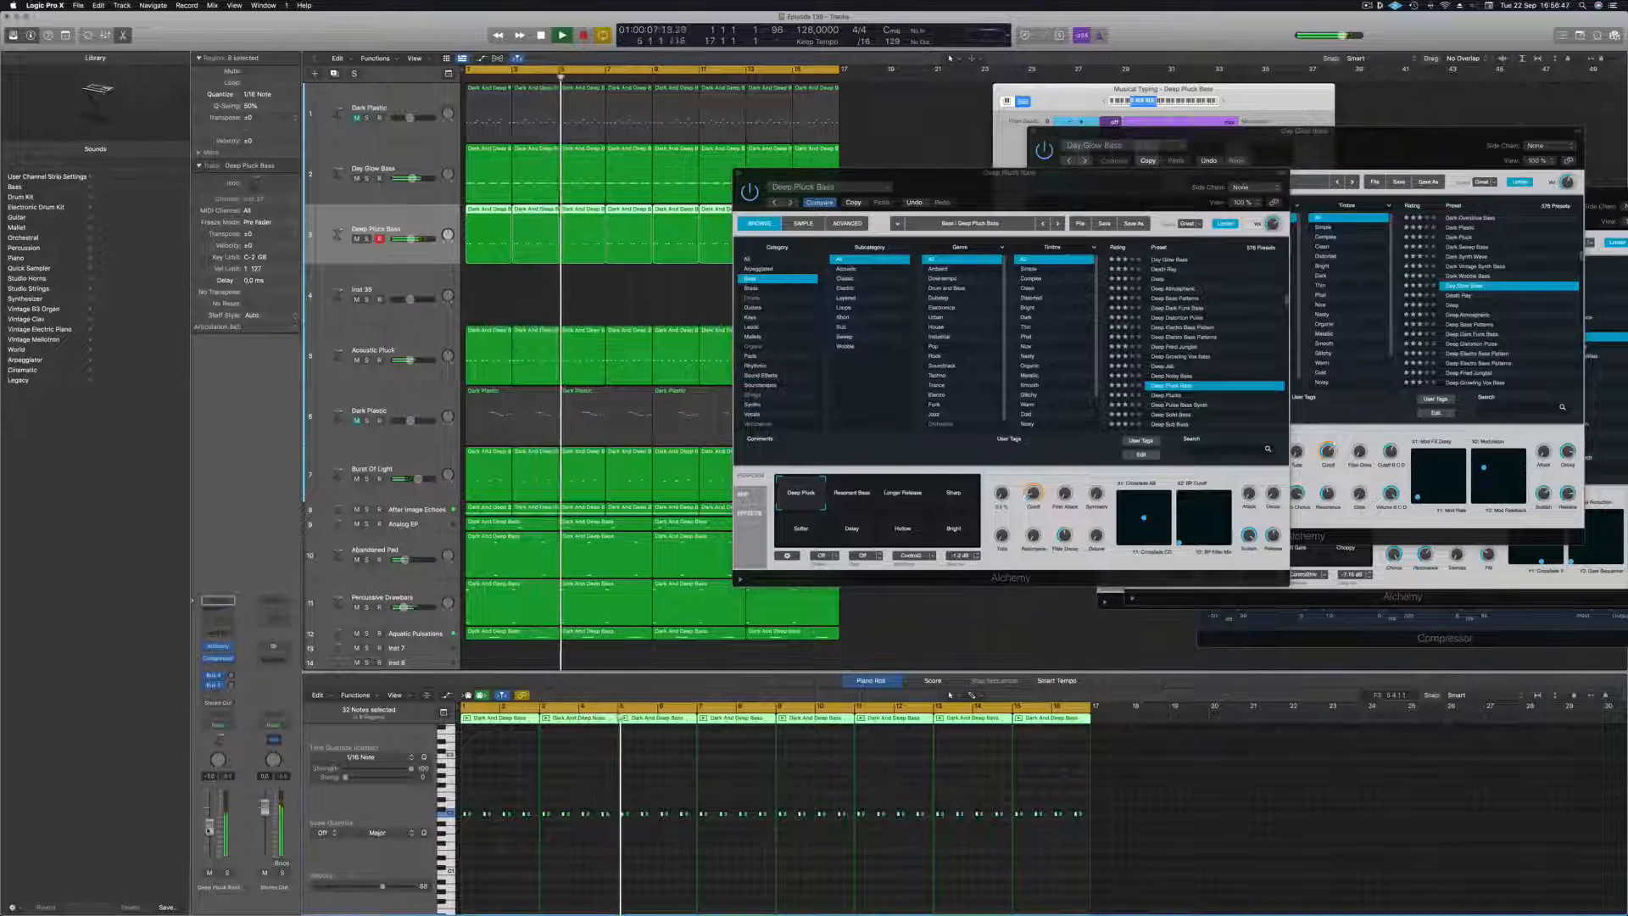
click(227, 873)
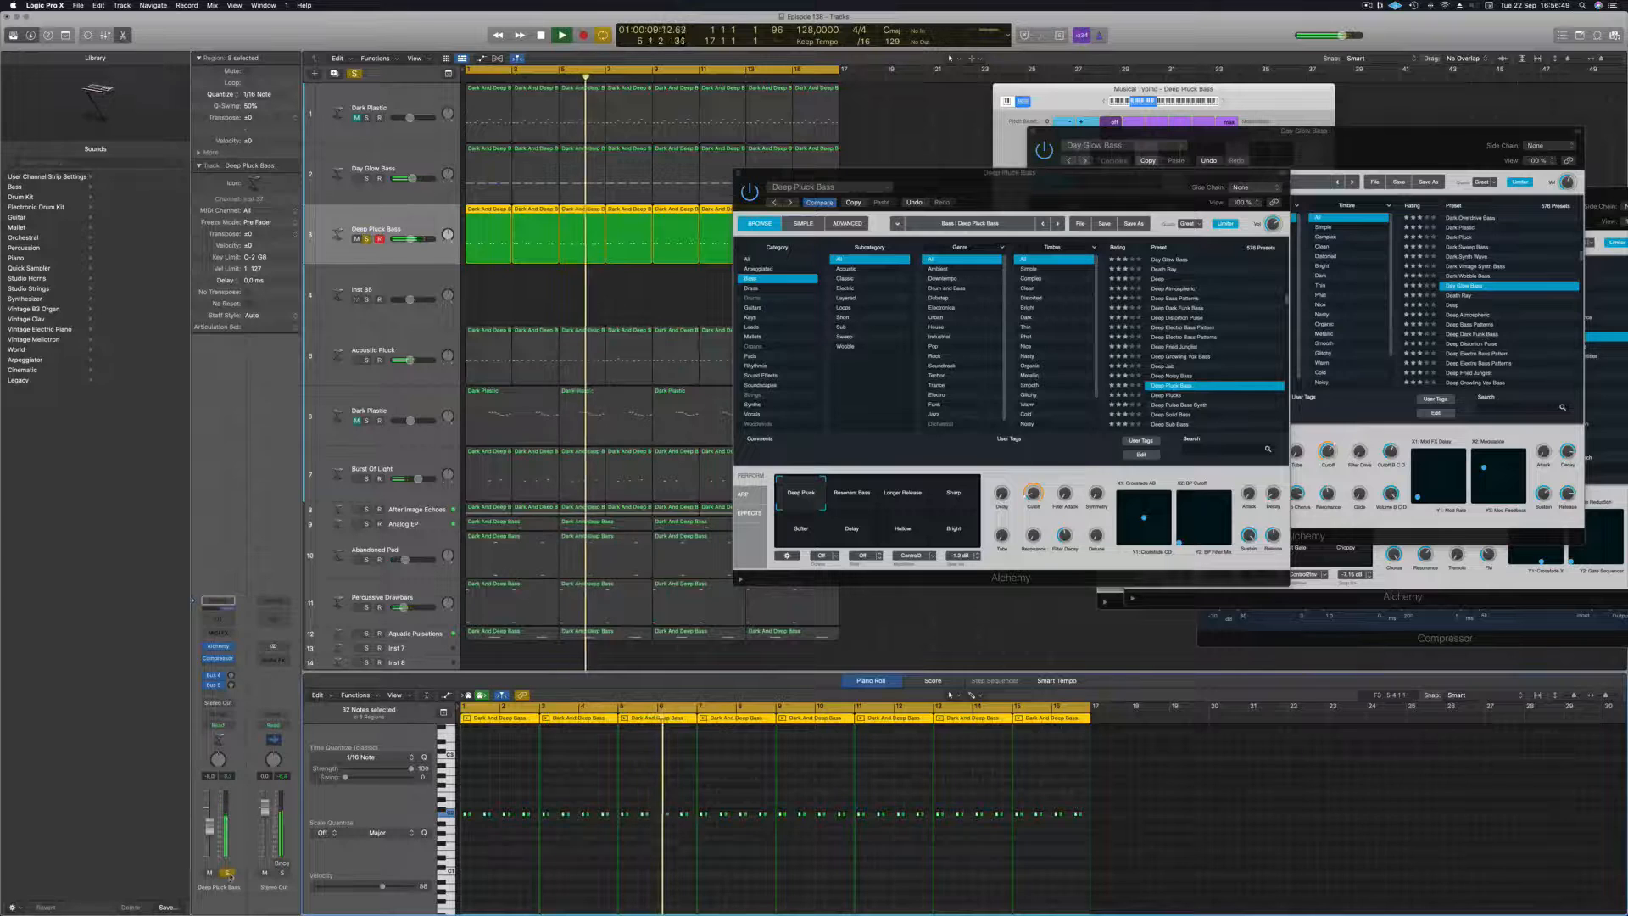
click(227, 872)
key(Return)
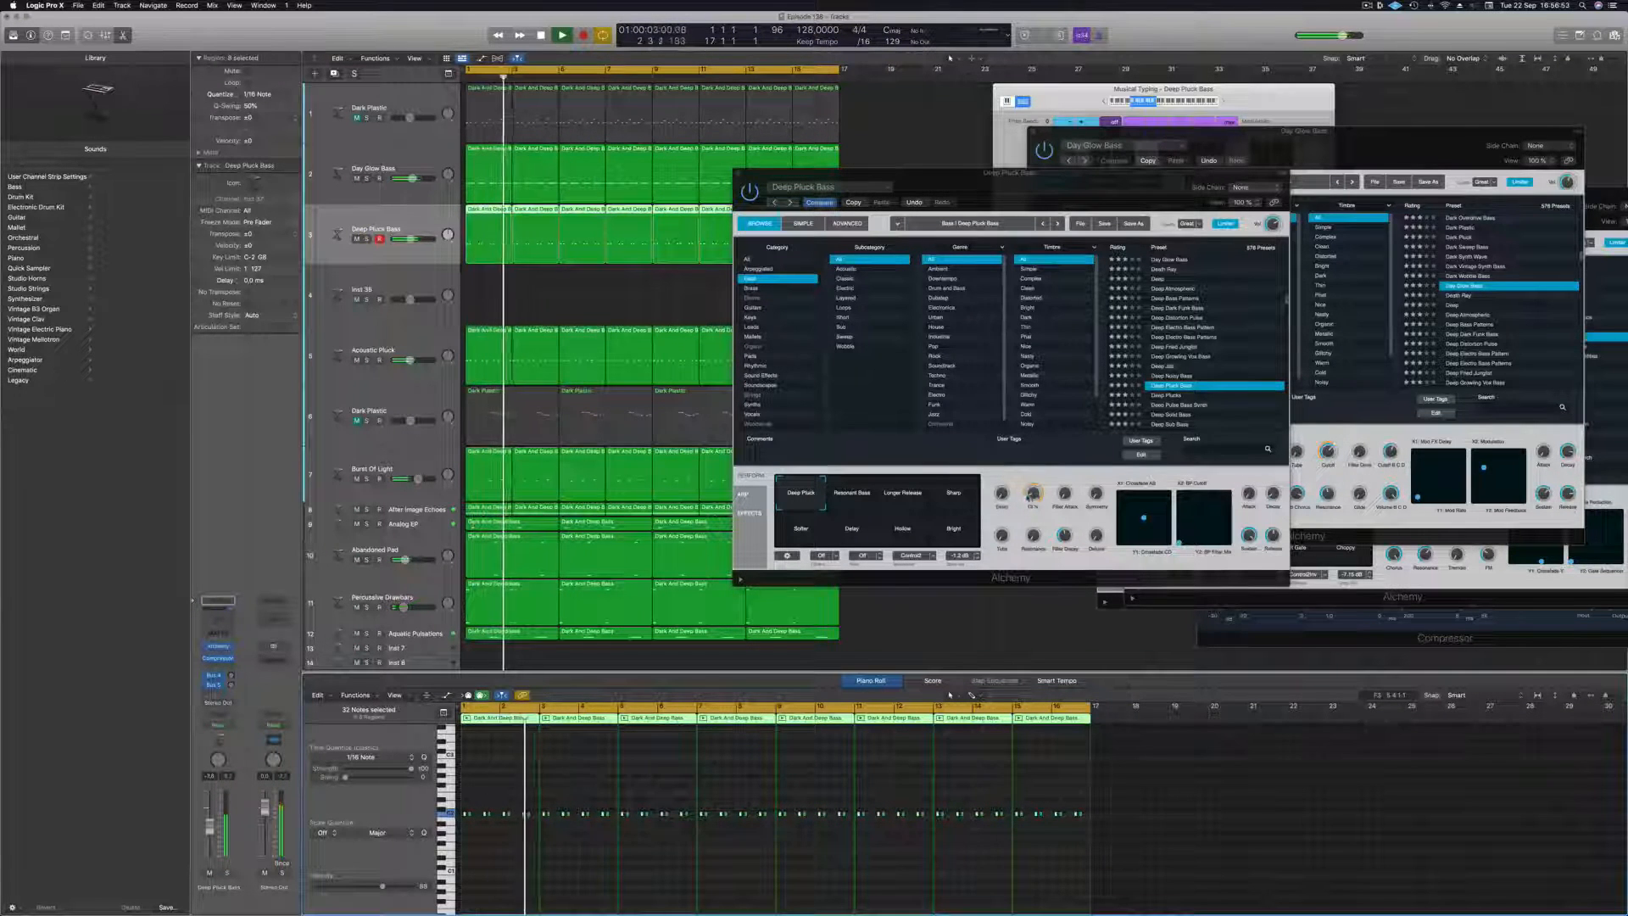
Adjust the Cutoff of the Deep Pluck Bass sound, check it in solo and close its Alchemy window.
click(1034, 493)
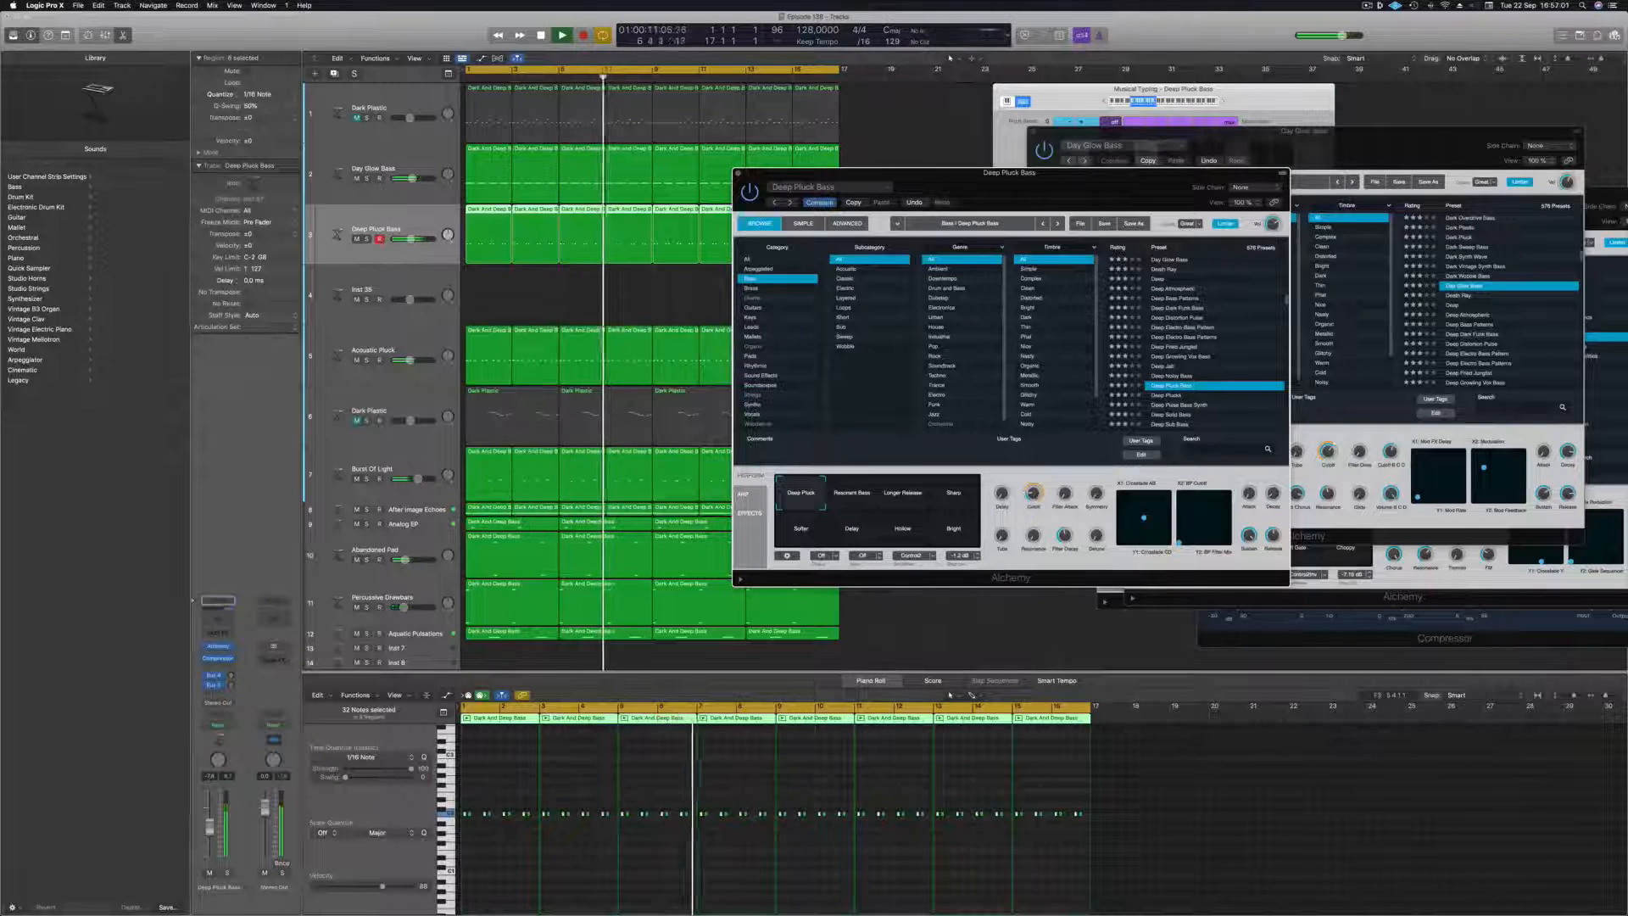
click(226, 871)
click(226, 871)
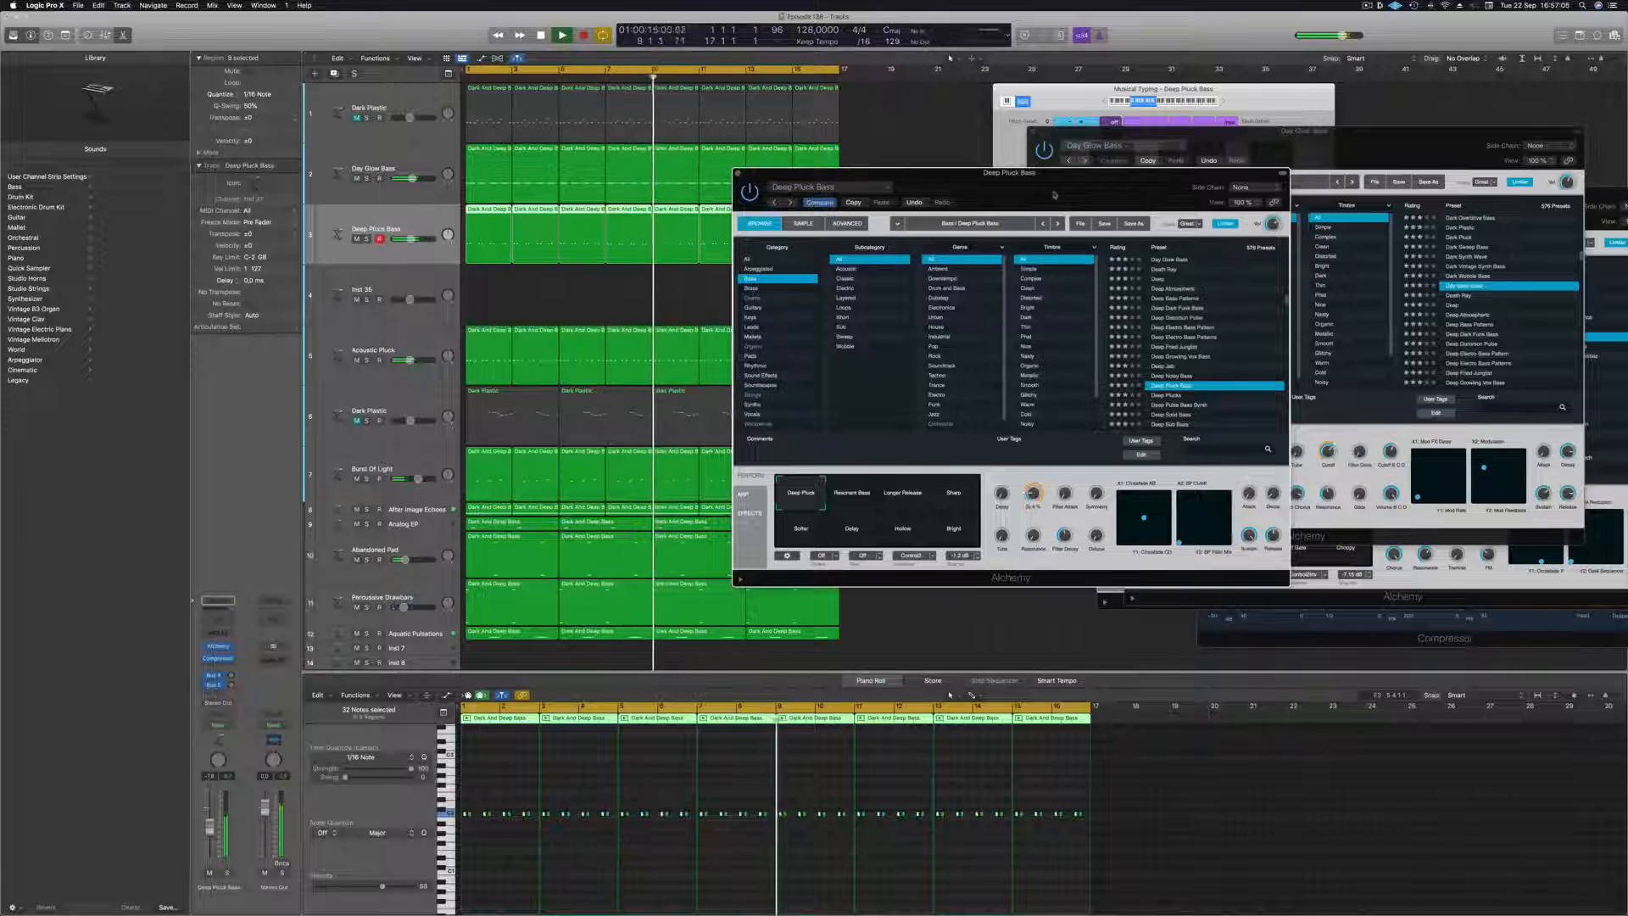
drag(1102, 173, 1214, 186)
click(850, 186)
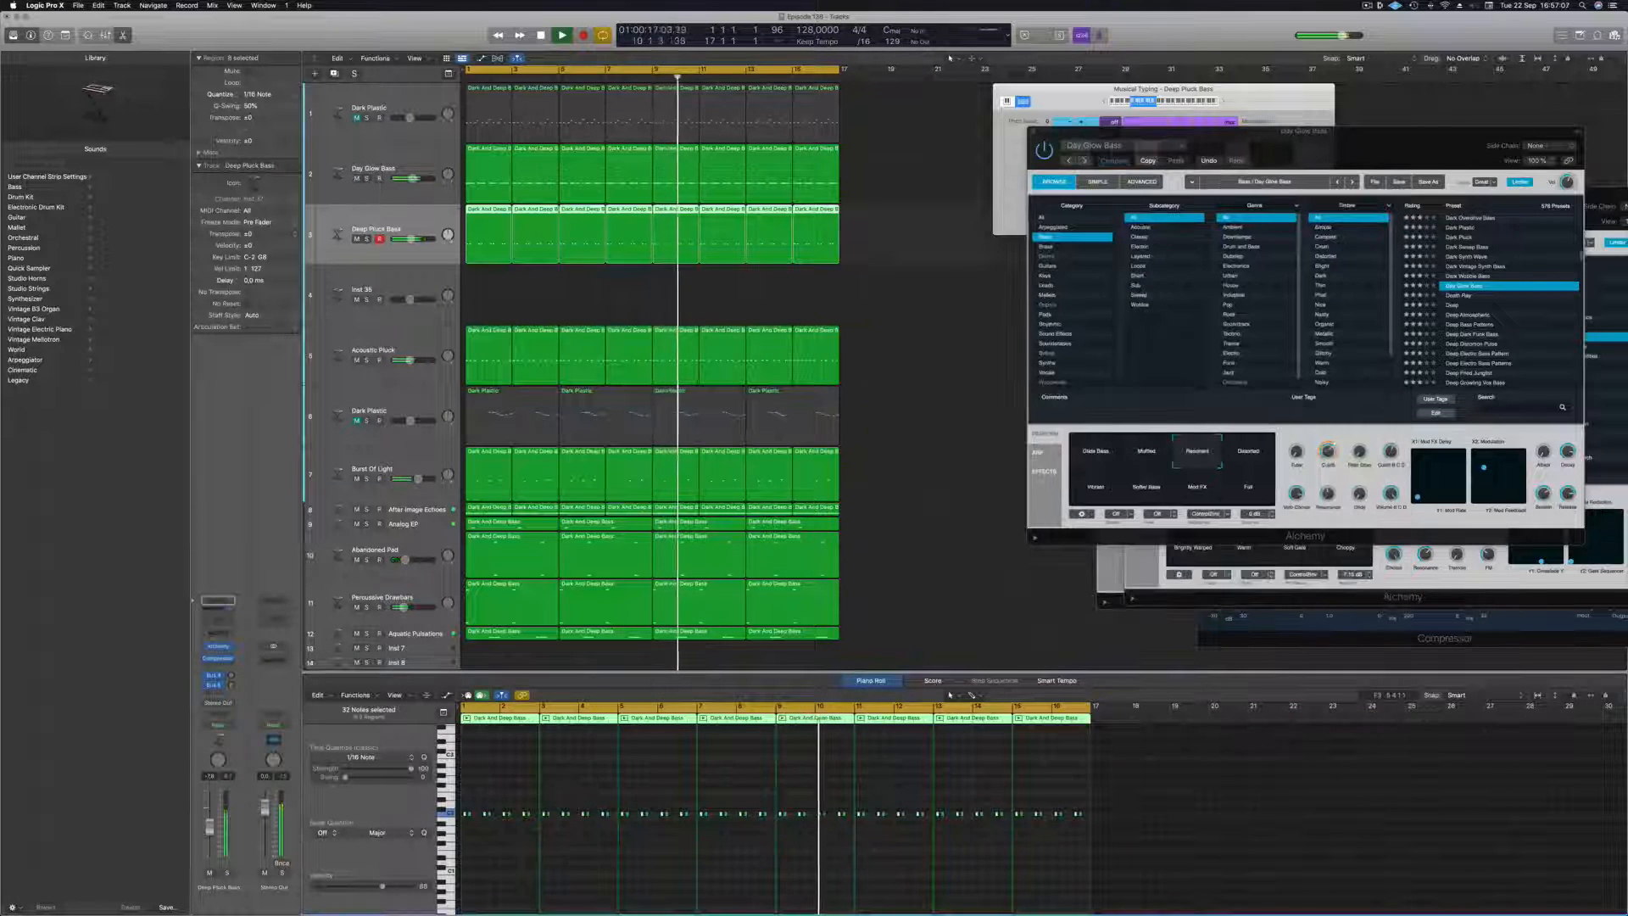
Select the empty instrument track below Deep Pluck Bass and replay the arrangement from the beginning.
click(533, 296)
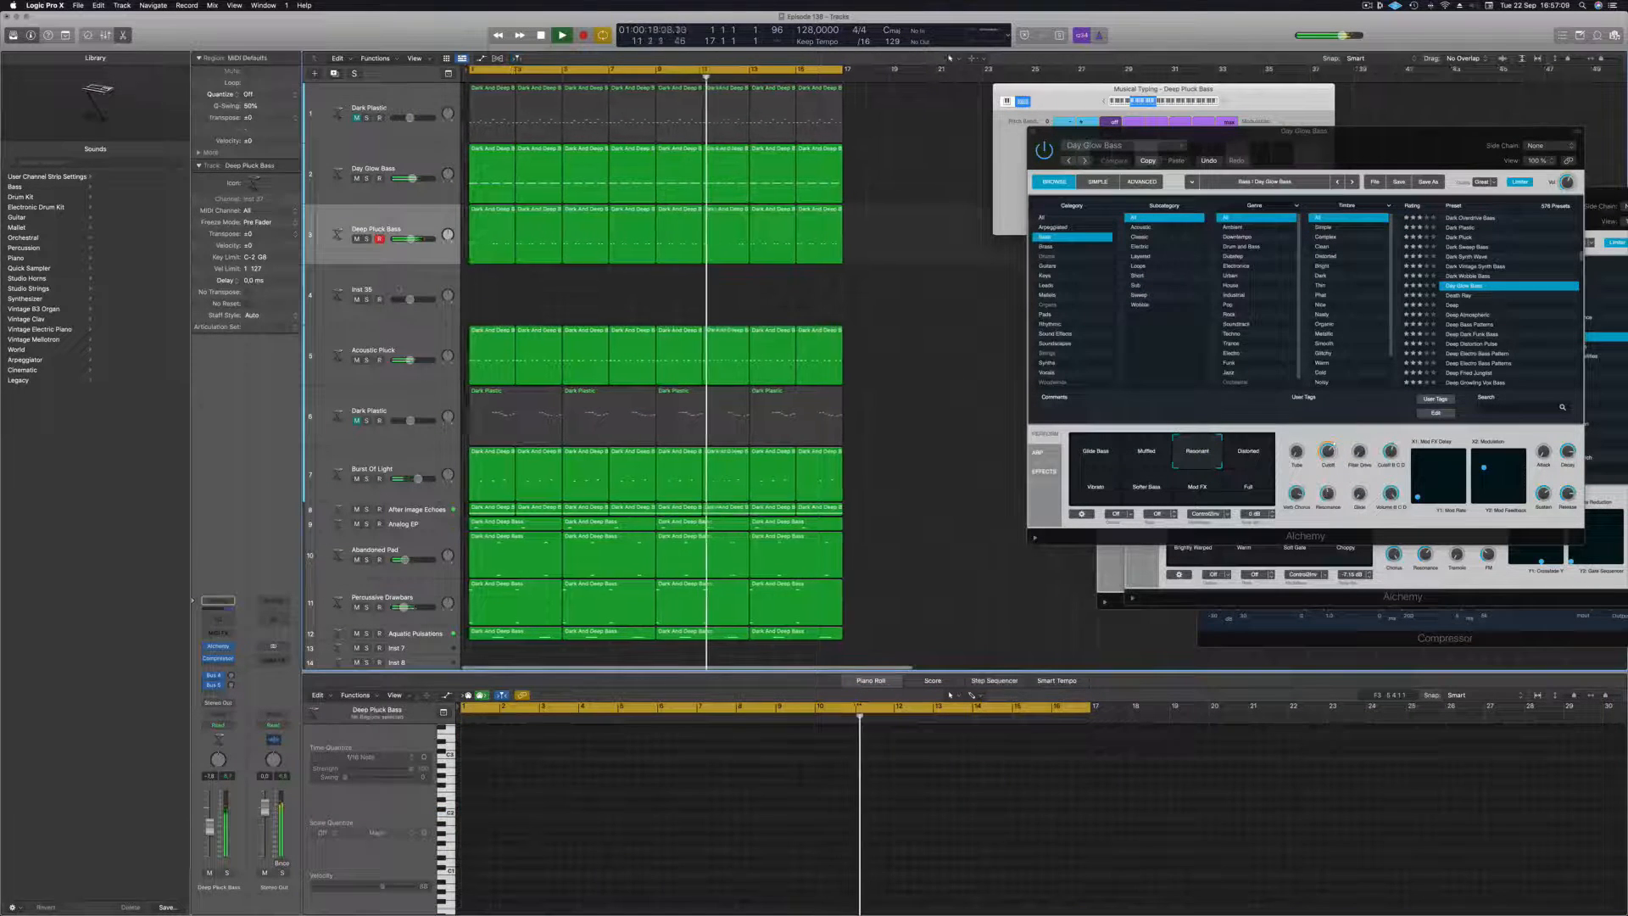
click(413, 285)
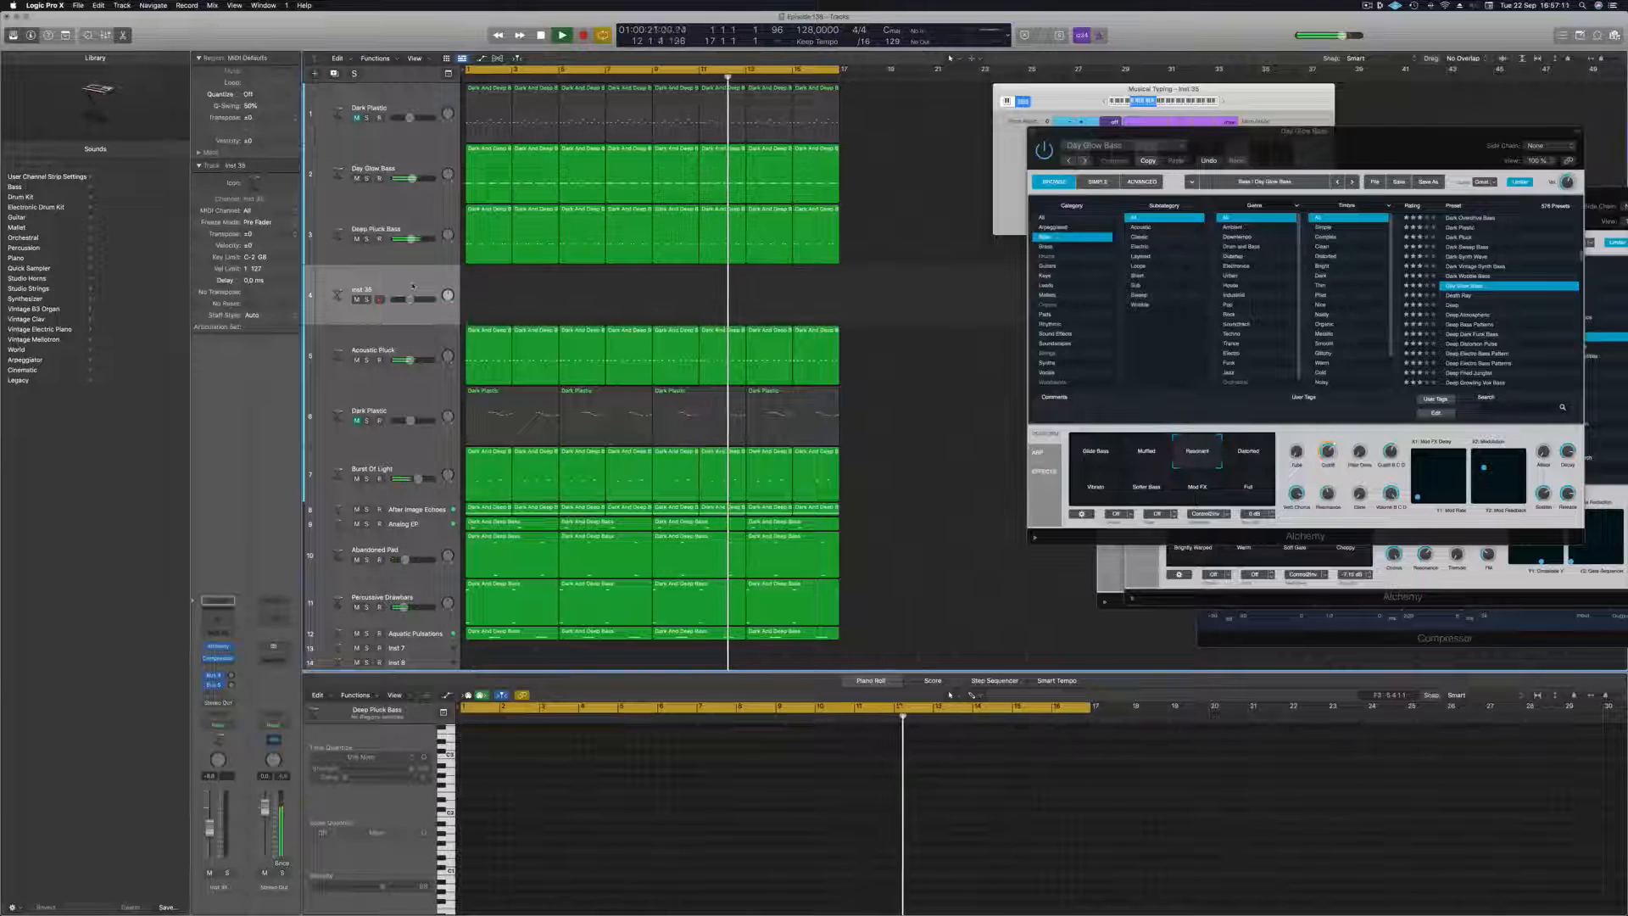
key(Return)
key(space)
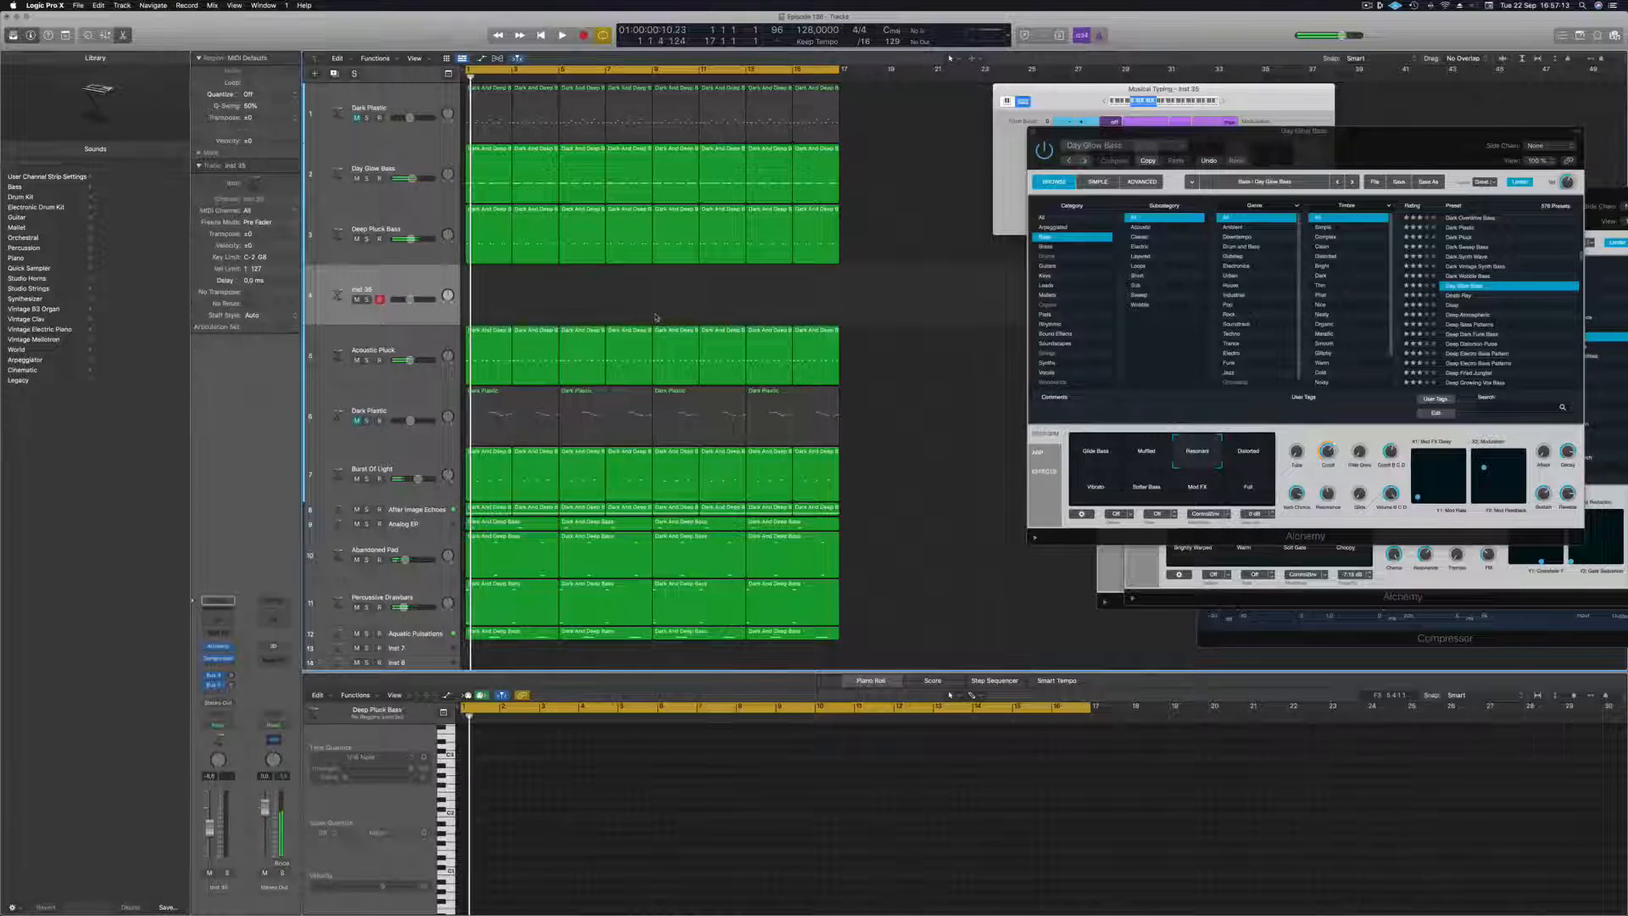
key(space)
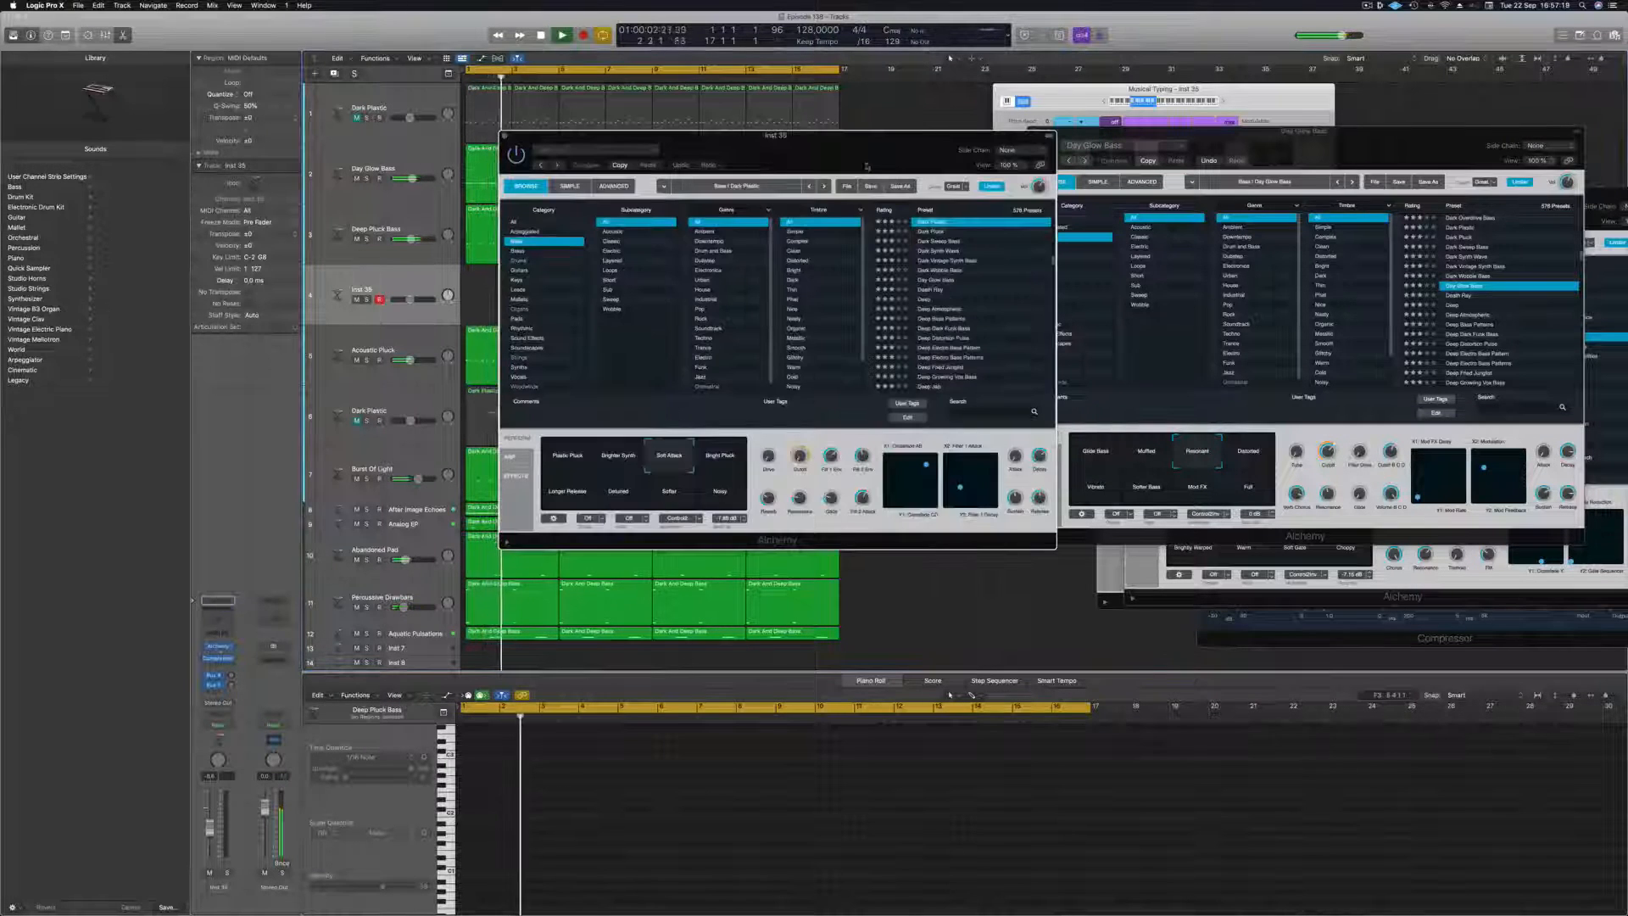
Load the Retro Synth Bells preset from Alchemy's Leads category on the empty track during playback.
drag(844, 169, 952, 195)
key(Return)
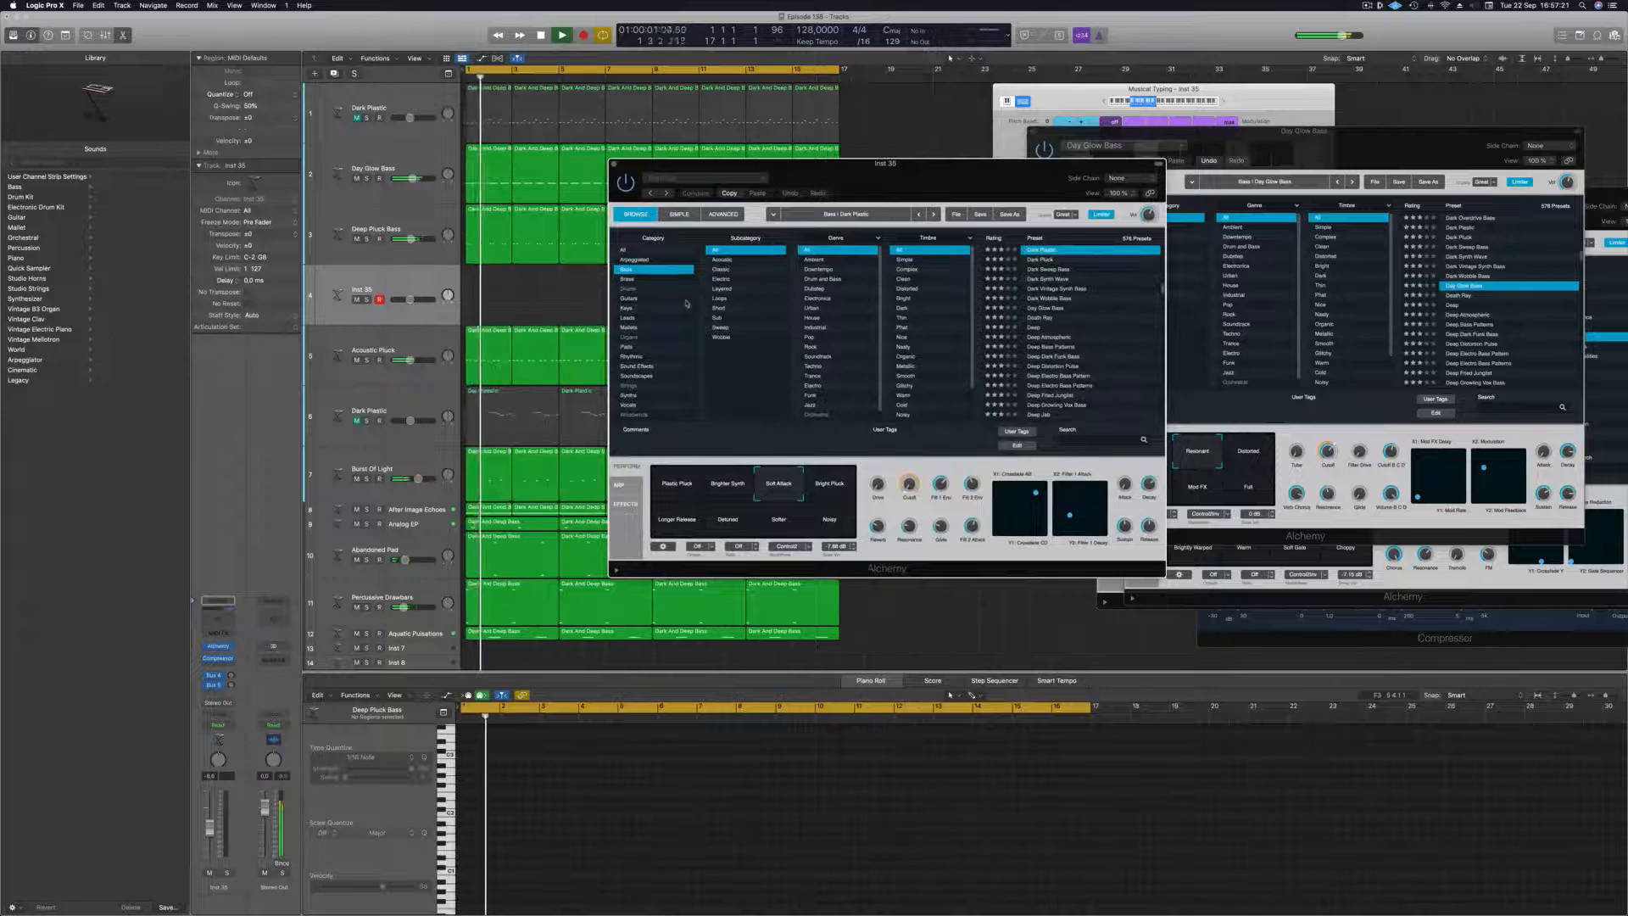
click(644, 317)
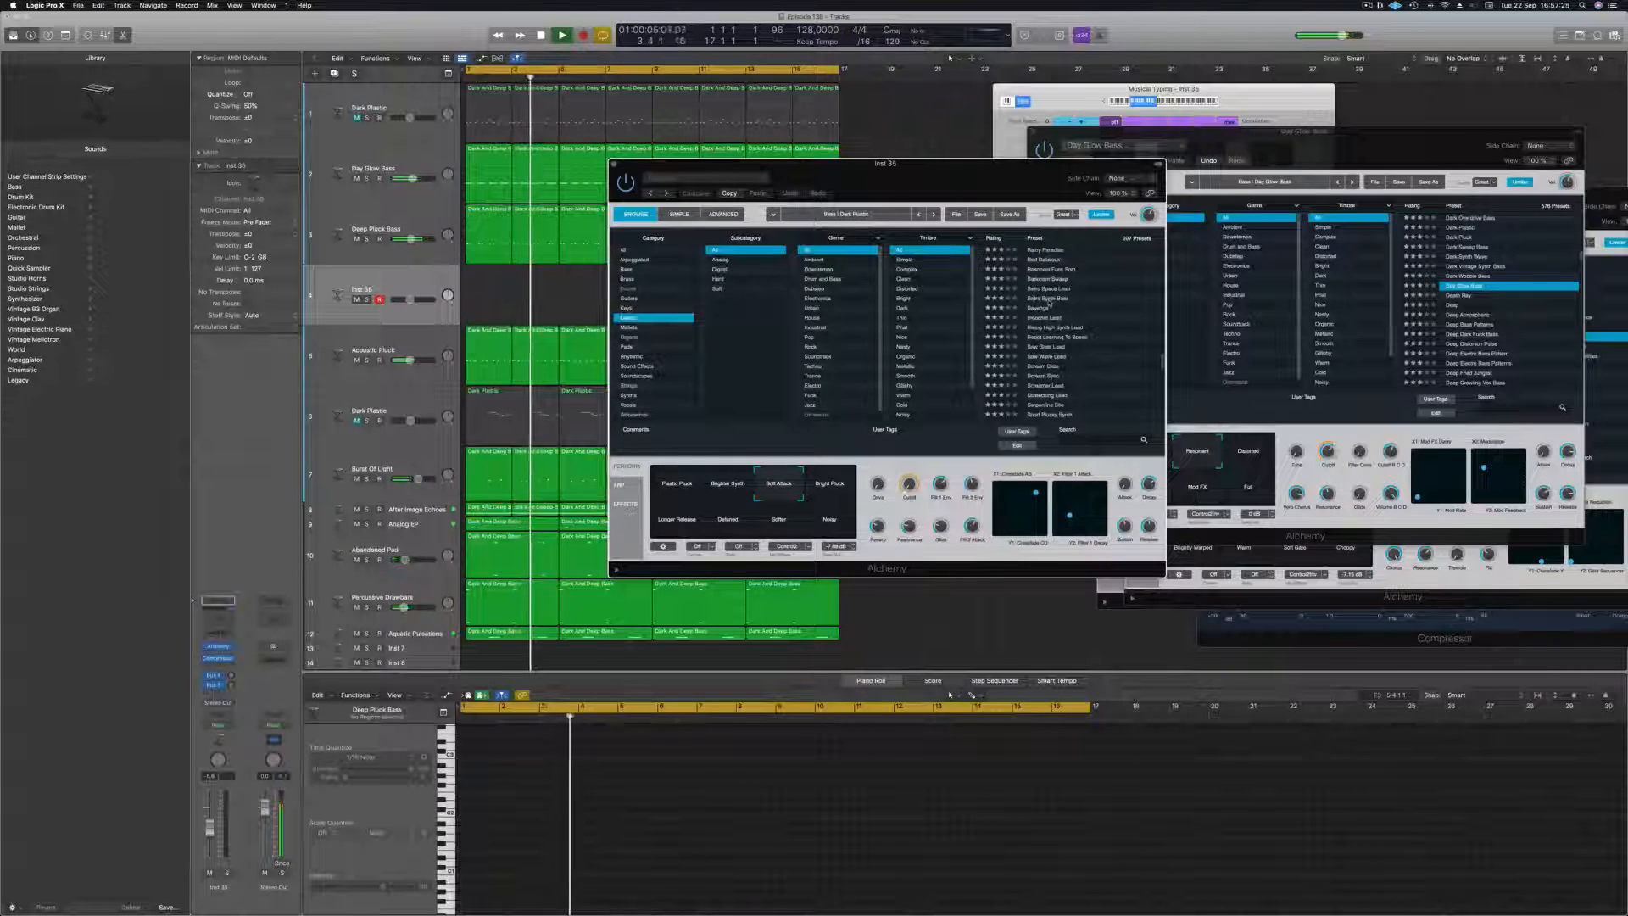
click(1049, 299)
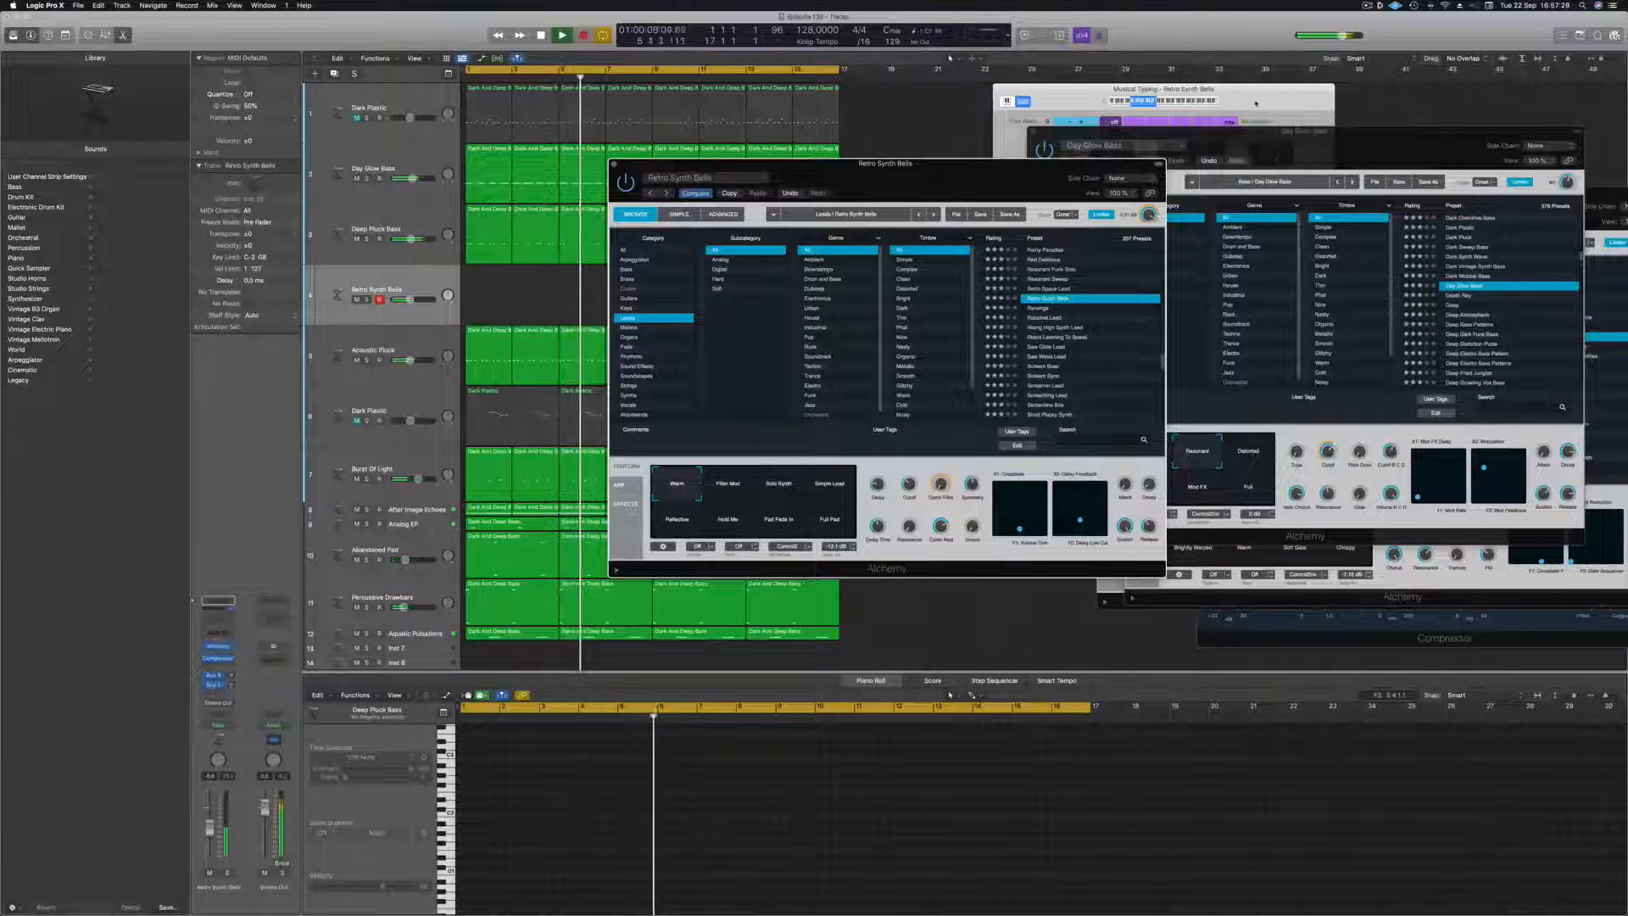
Raise the Musical Typing octave, play Retro Synth Bells over the track with the windows moved aside, and replay from the start.
click(1222, 102)
click(1222, 103)
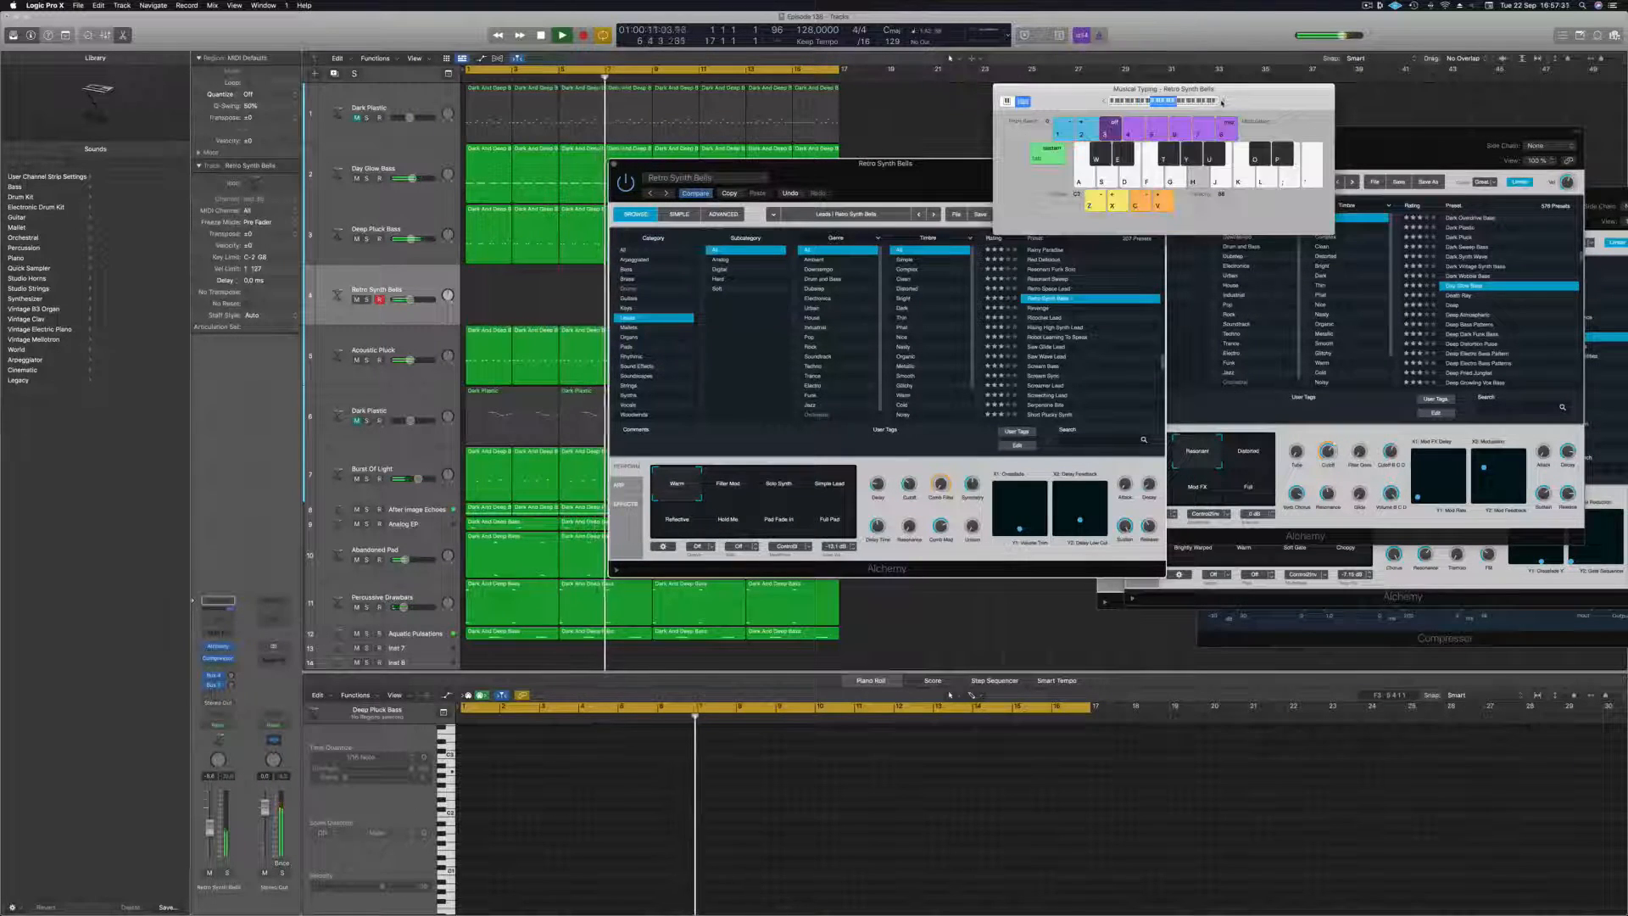
key(j)
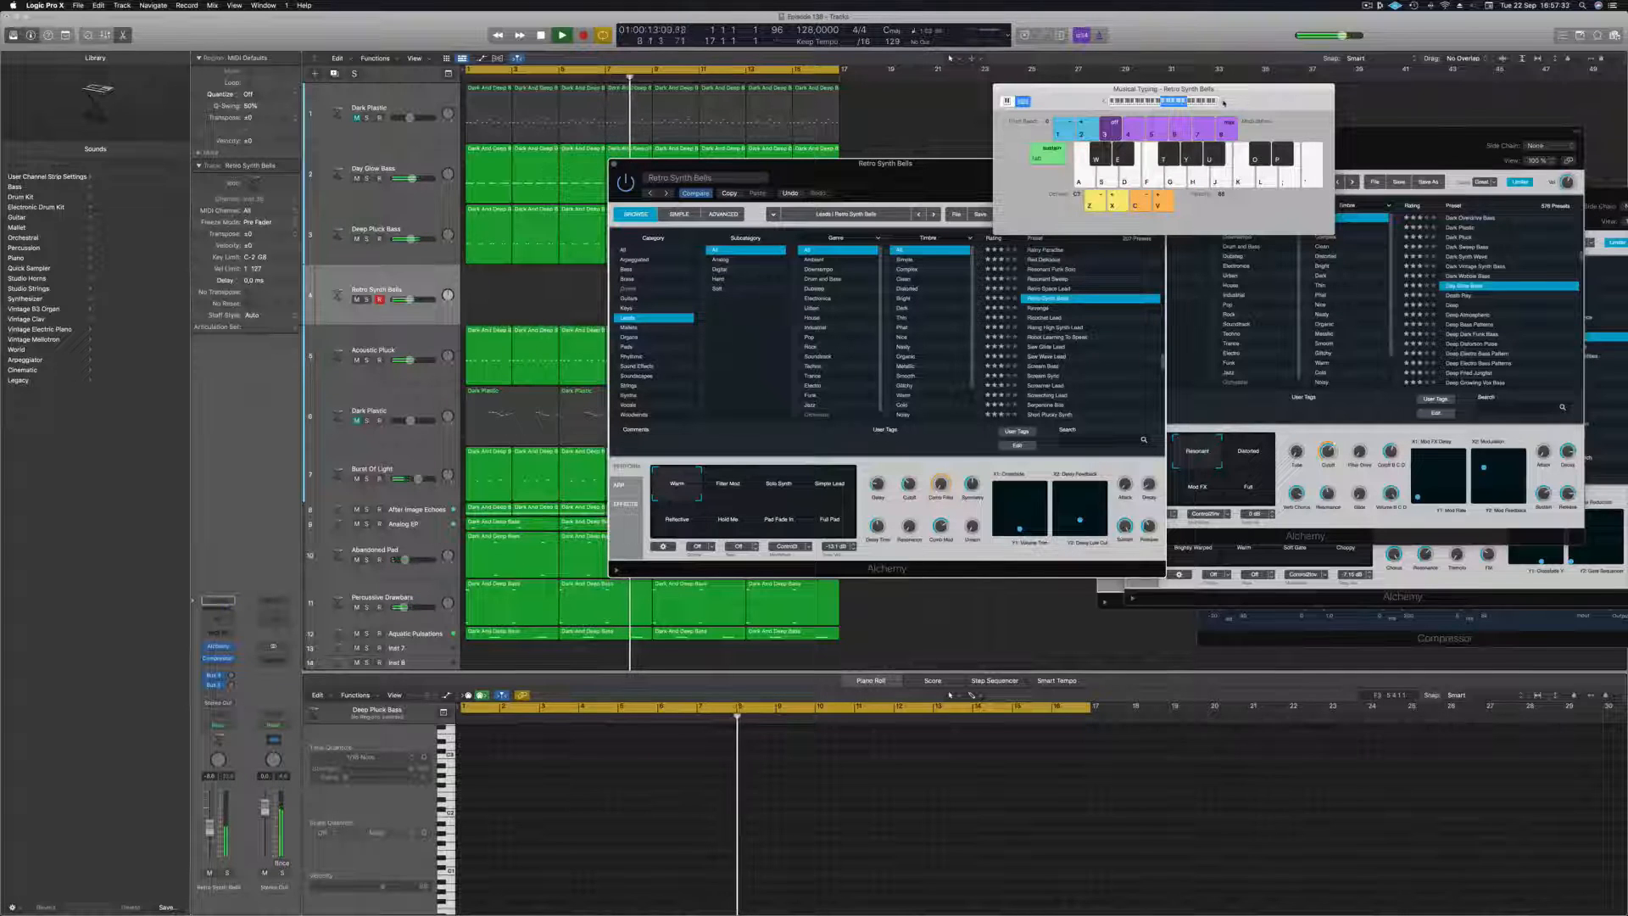
drag(1147, 107, 1300, 102)
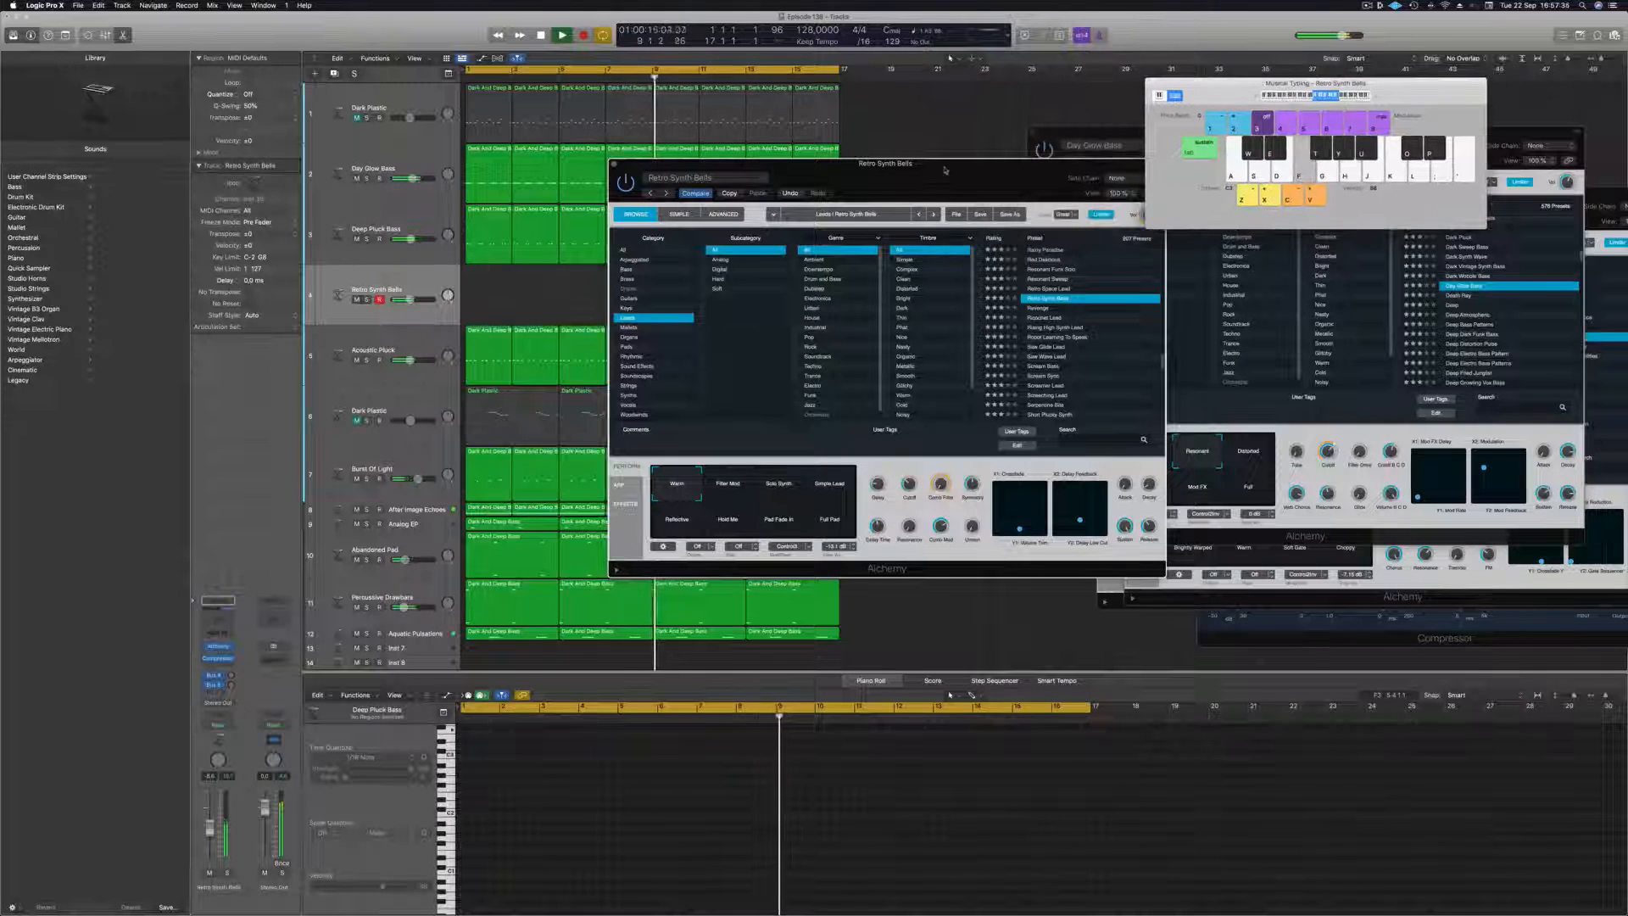
drag(944, 170, 958, 256)
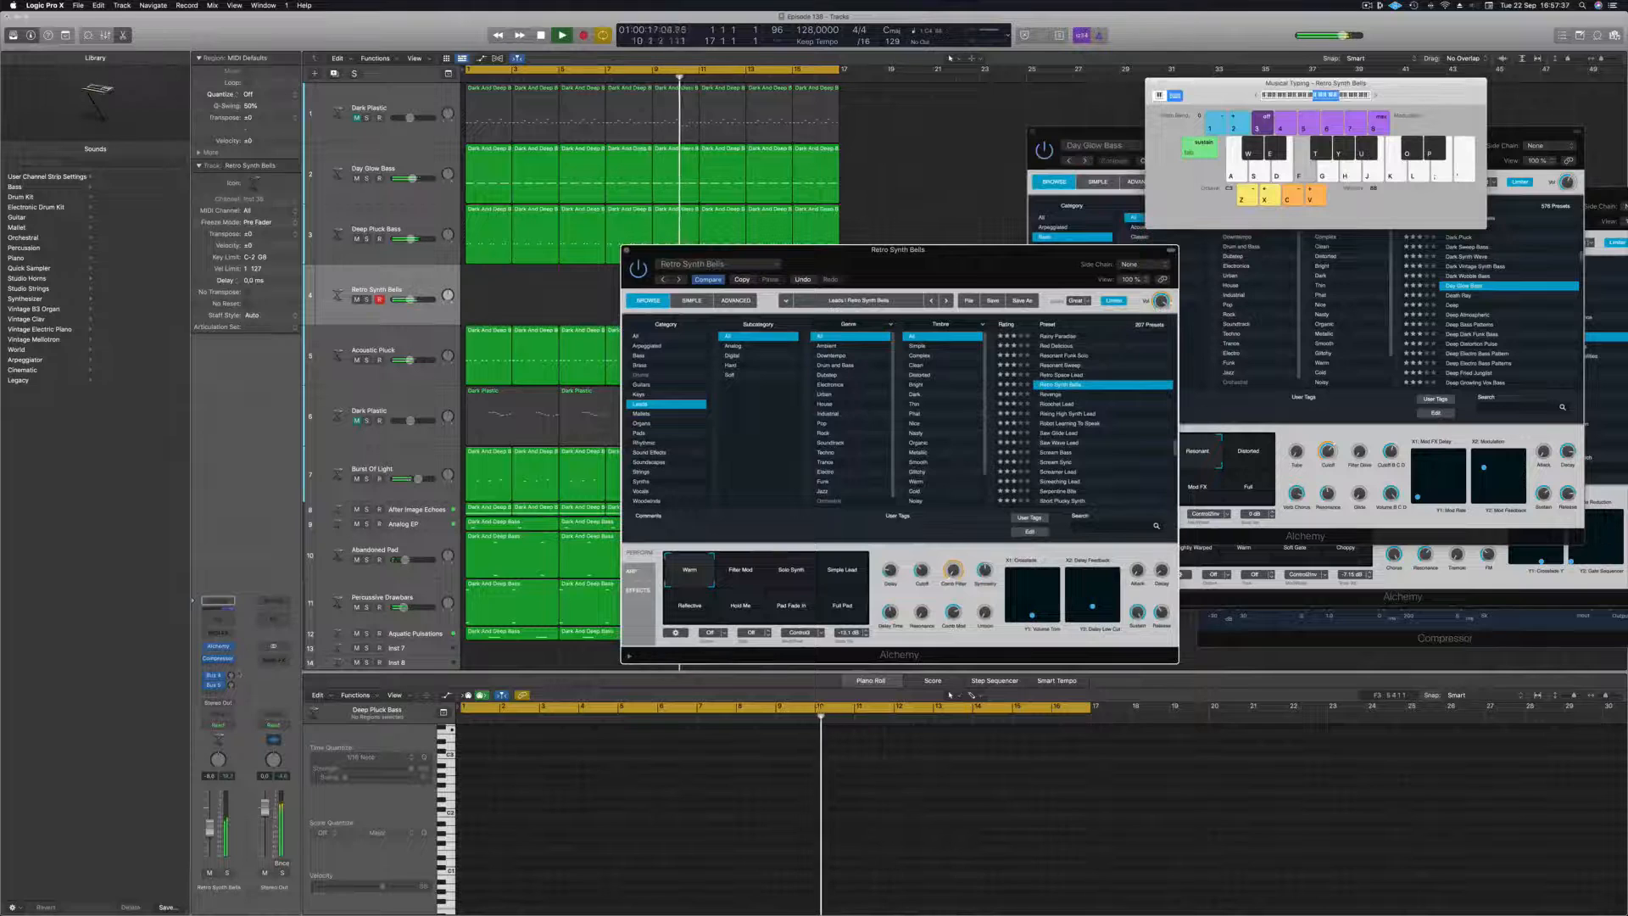
click(235, 658)
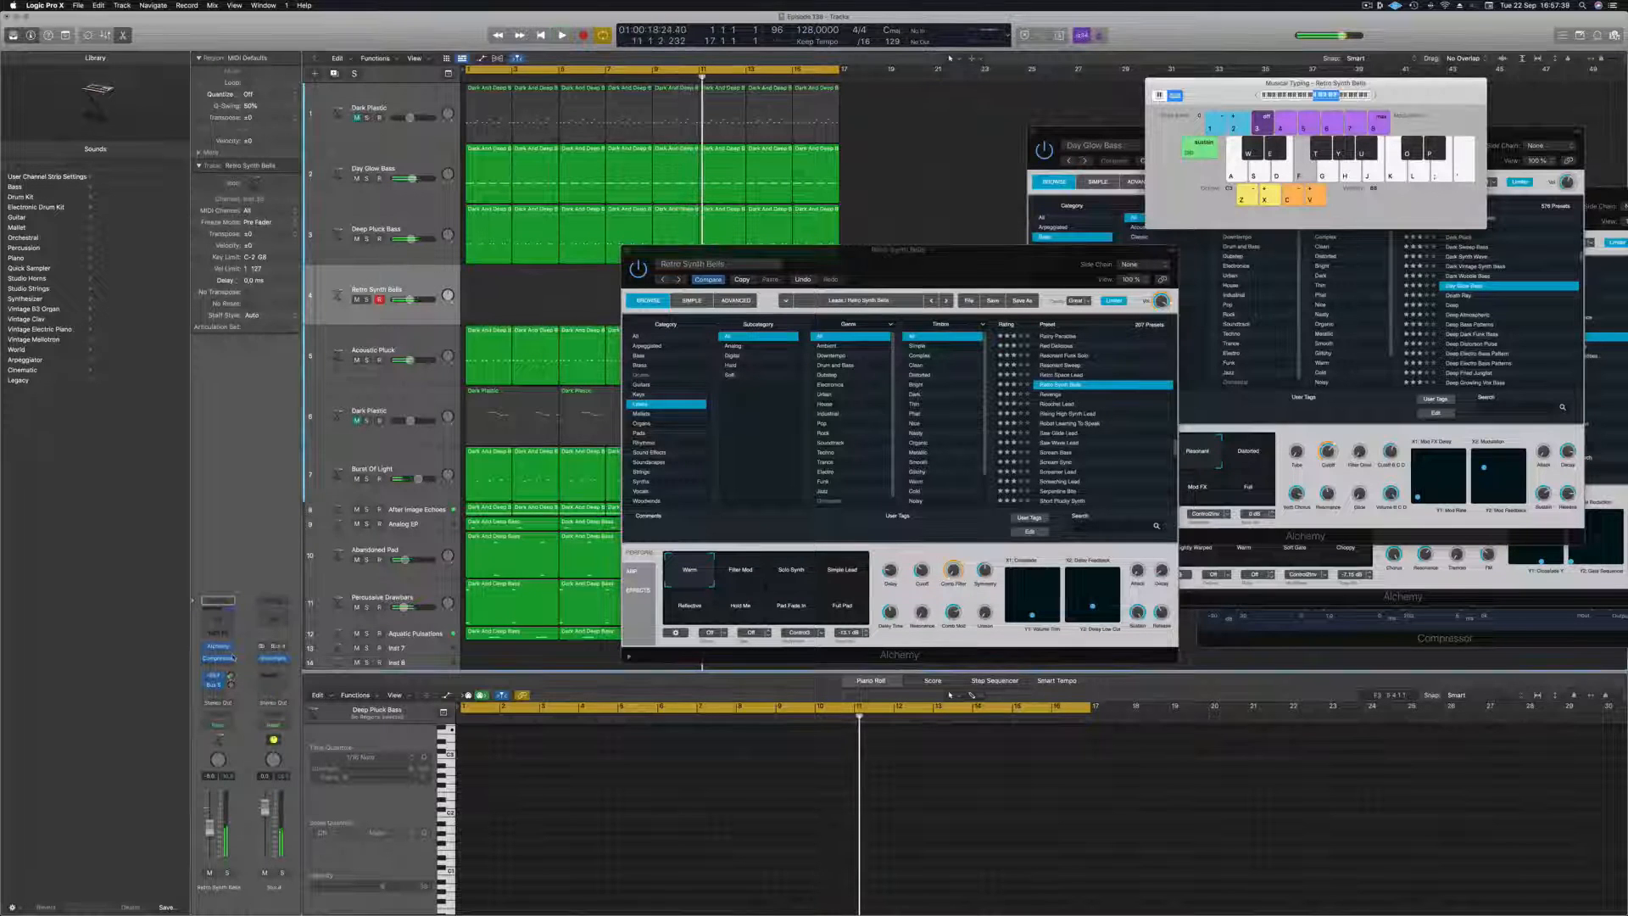
key(Return)
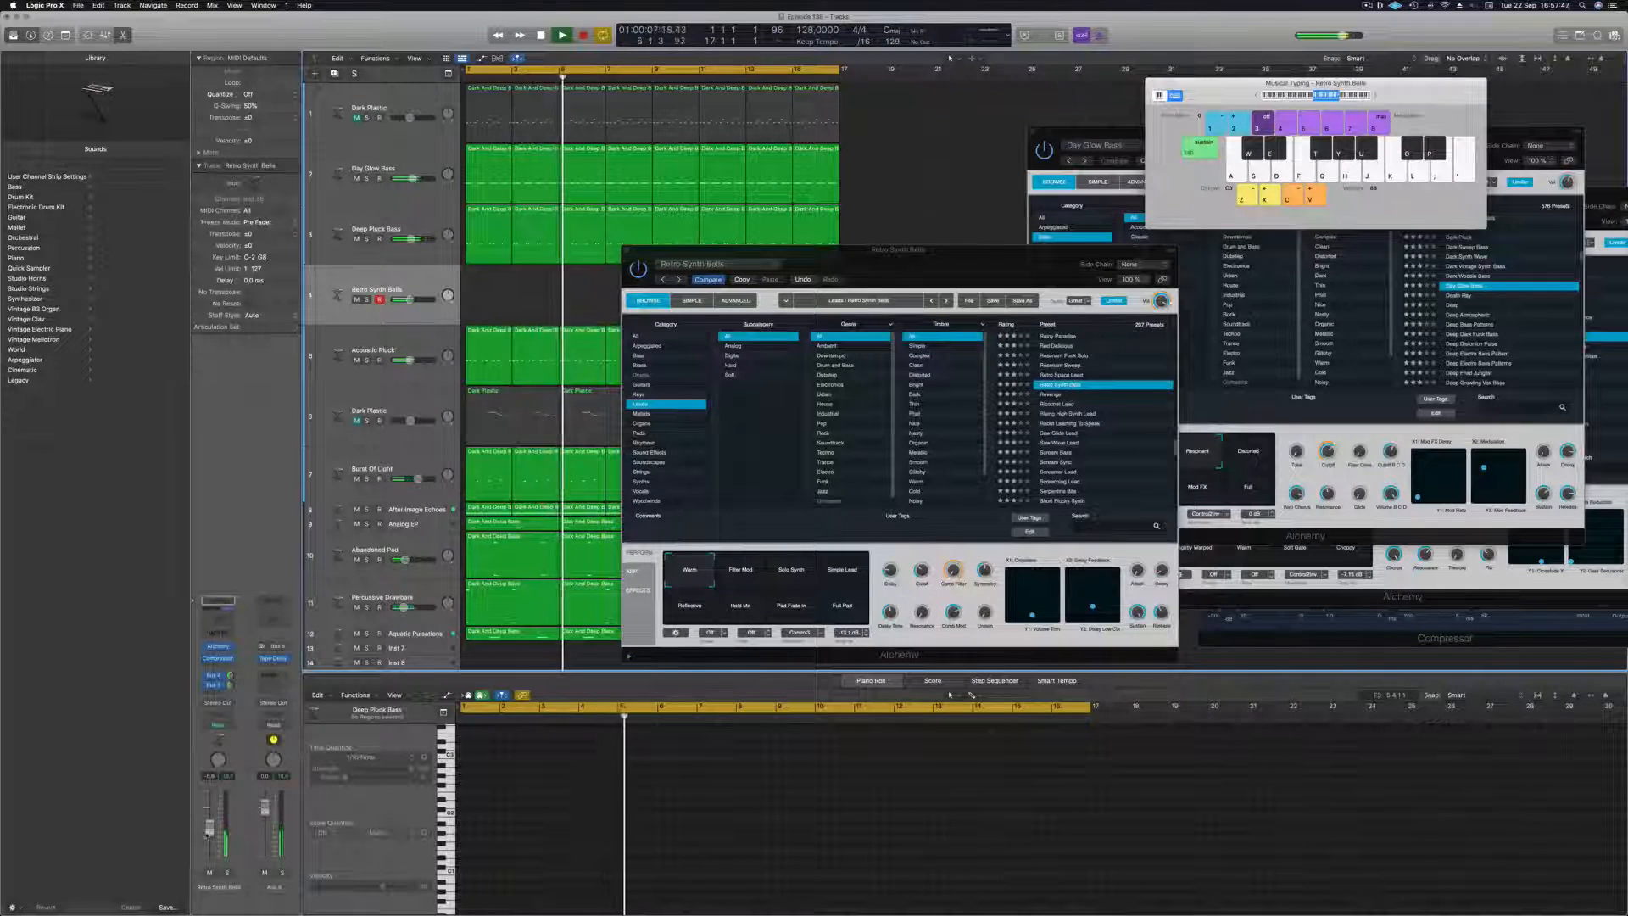
Load the Revenge lead preset and record a part of sustained two-bar notes from bar 3 to bar 9 with Musical Typing.
click(1071, 395)
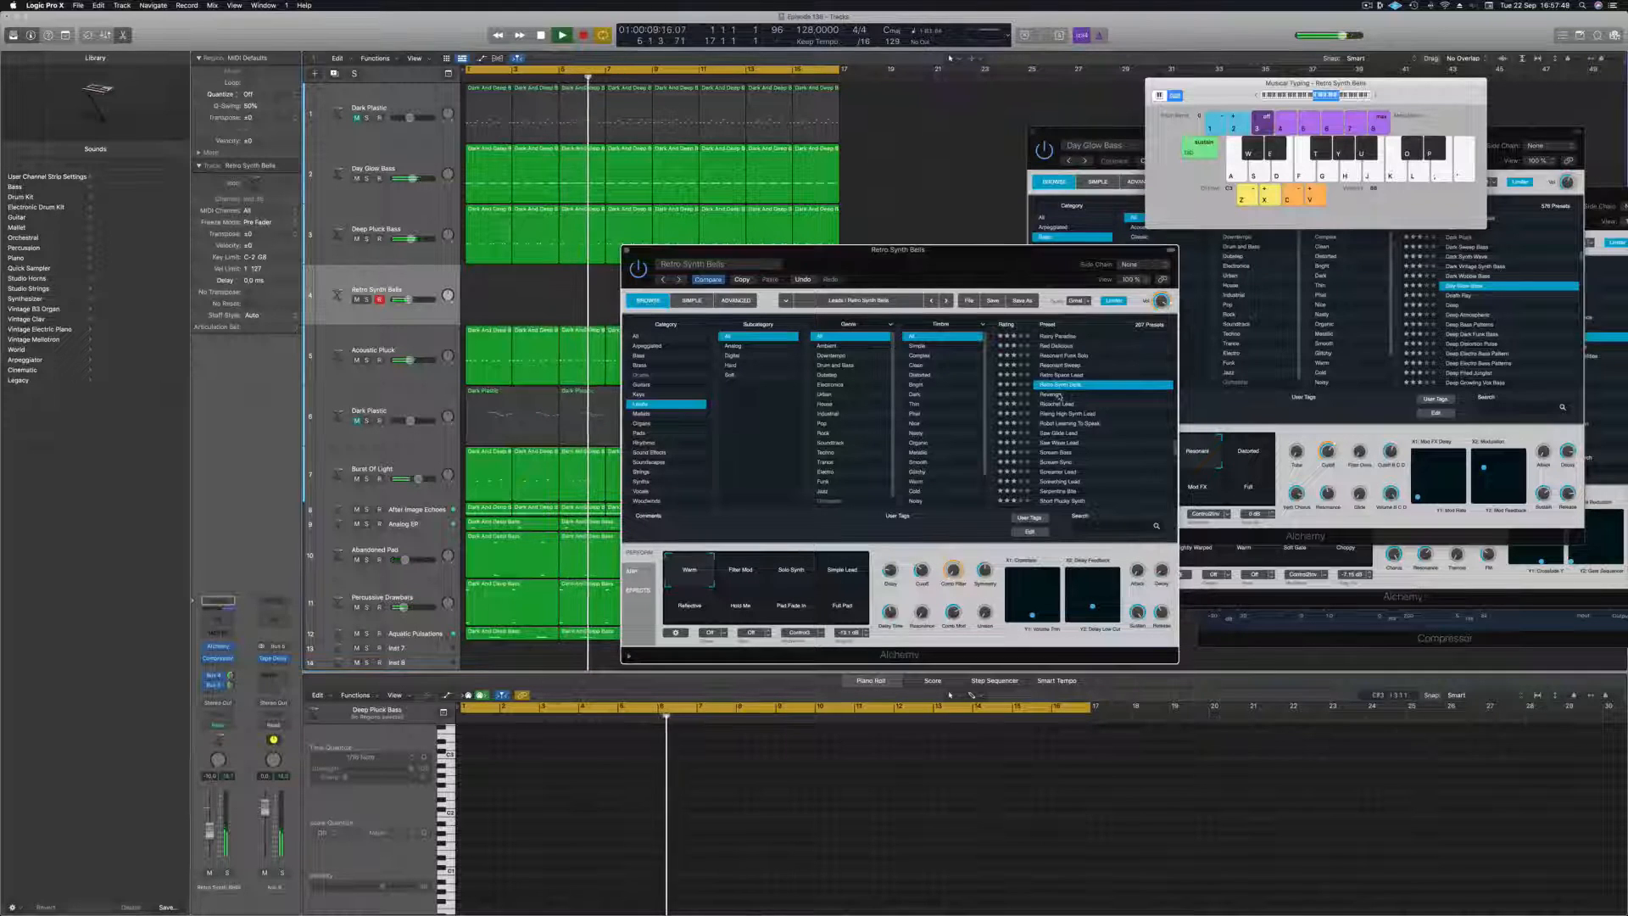
click(1055, 395)
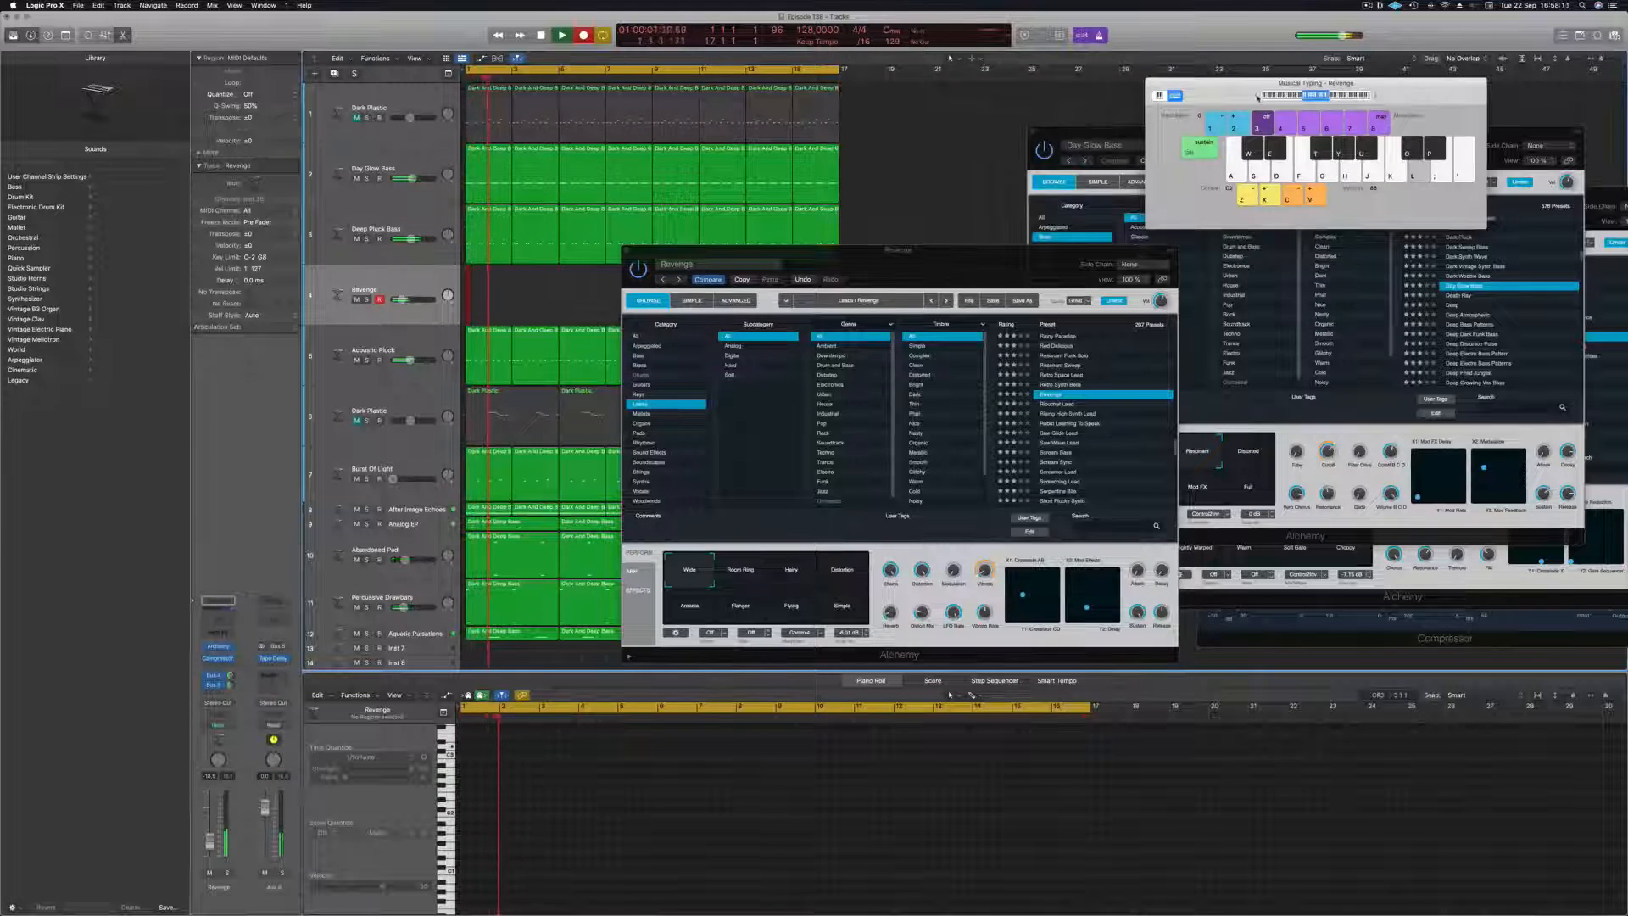
key(k)
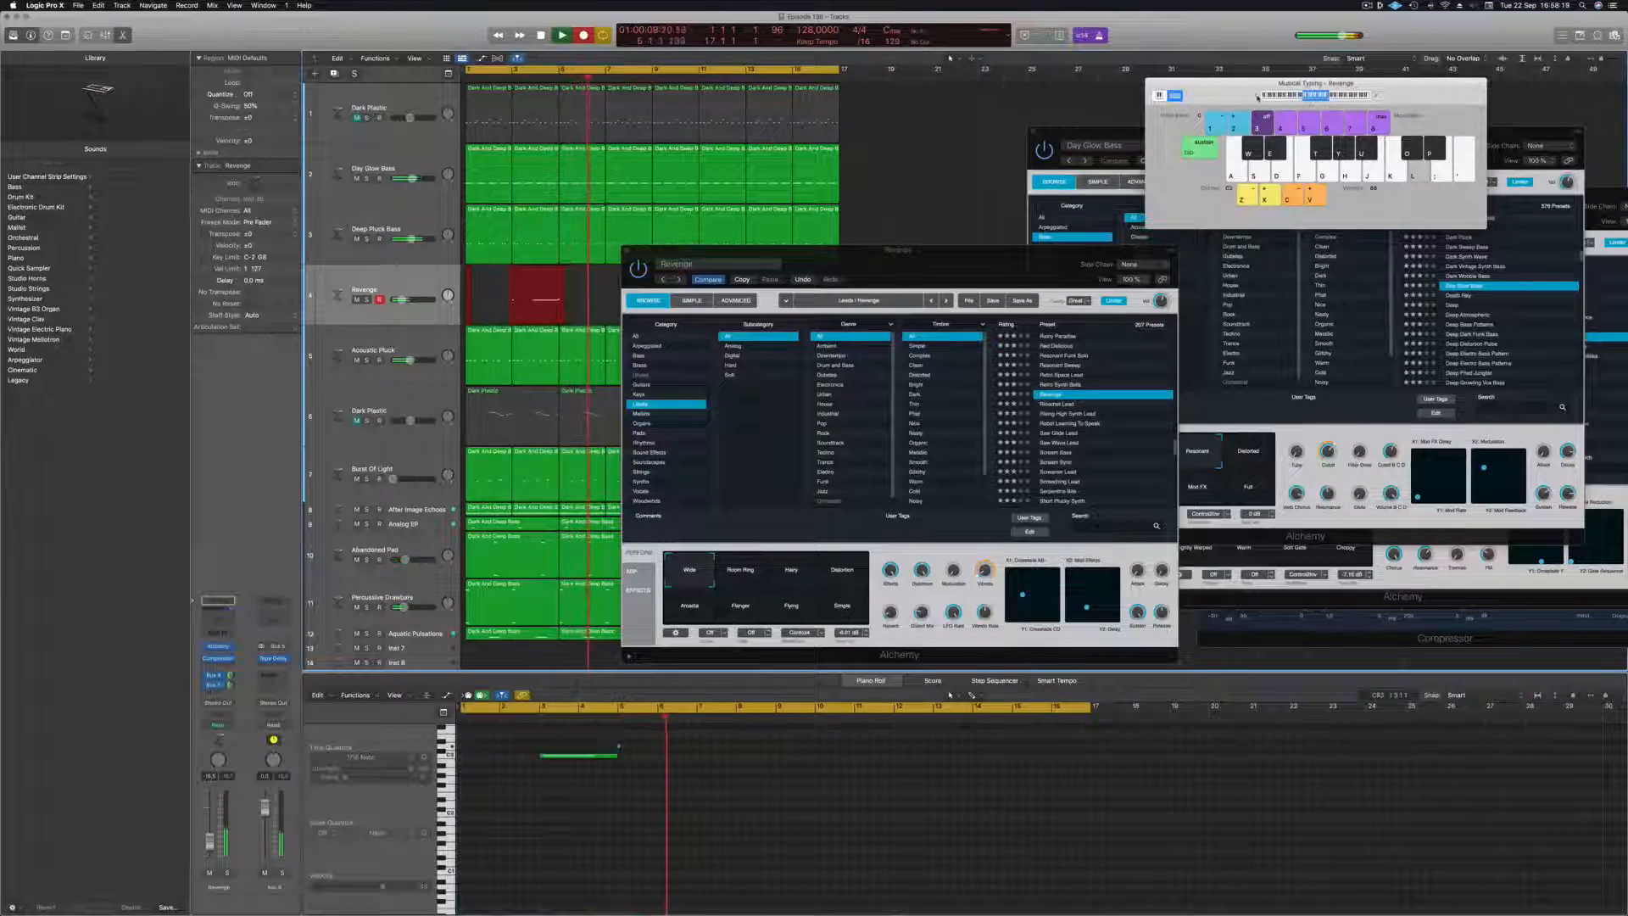
key(k)
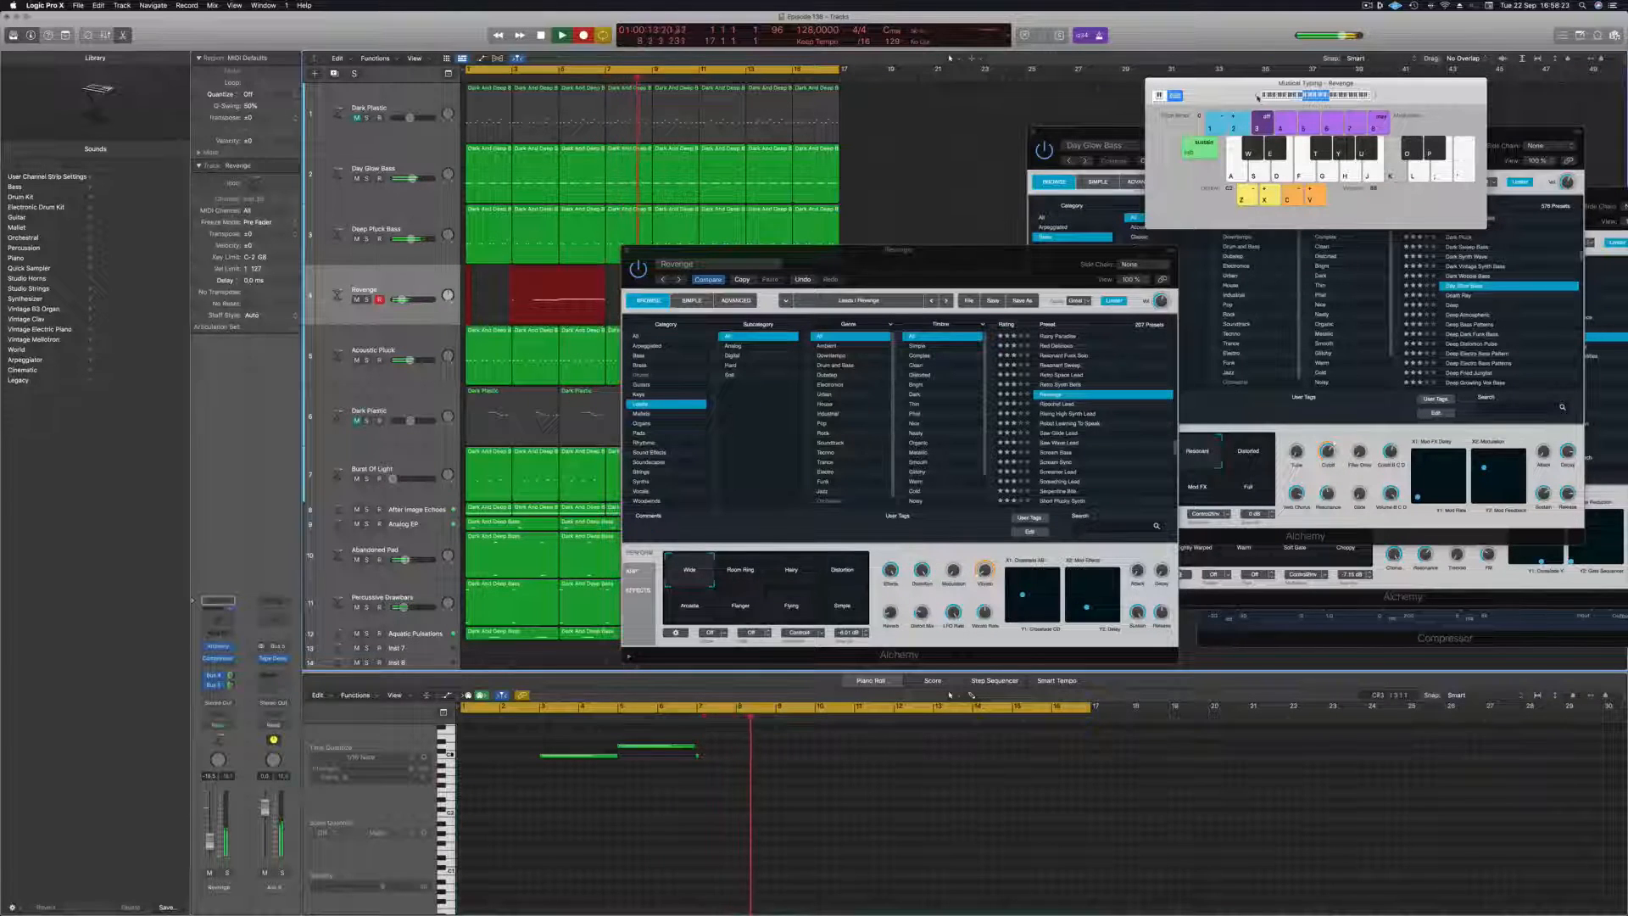
key(space)
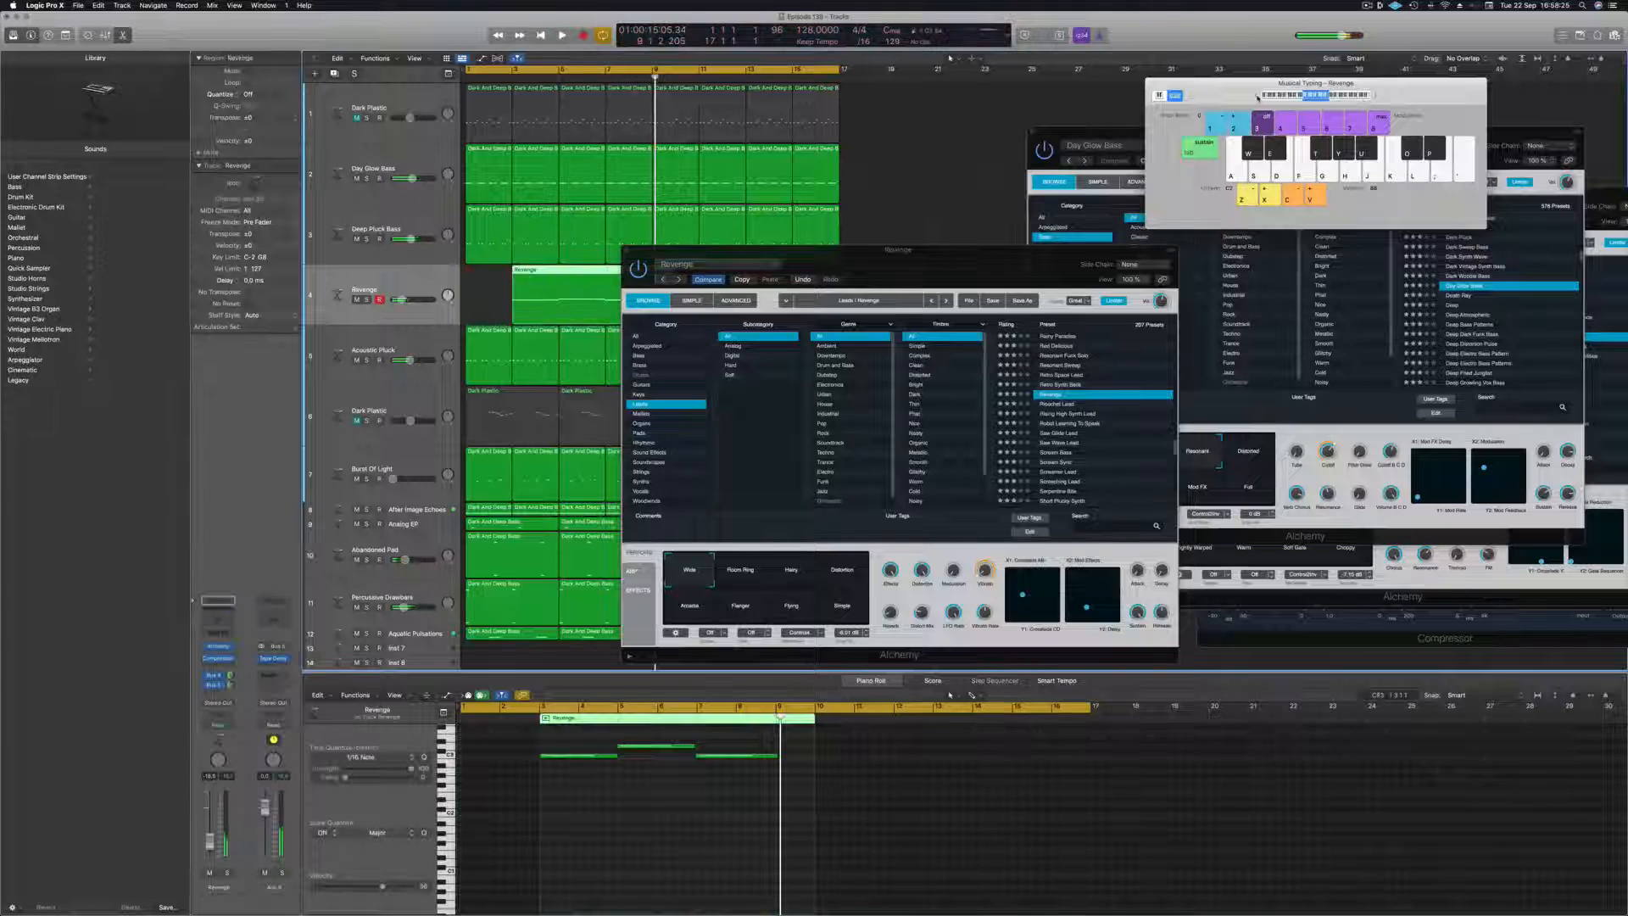
Move the Alchemy window off the arrangement, split the Revenge region at bar 5 and delete its first two bars.
drag(985, 275, 1323, 250)
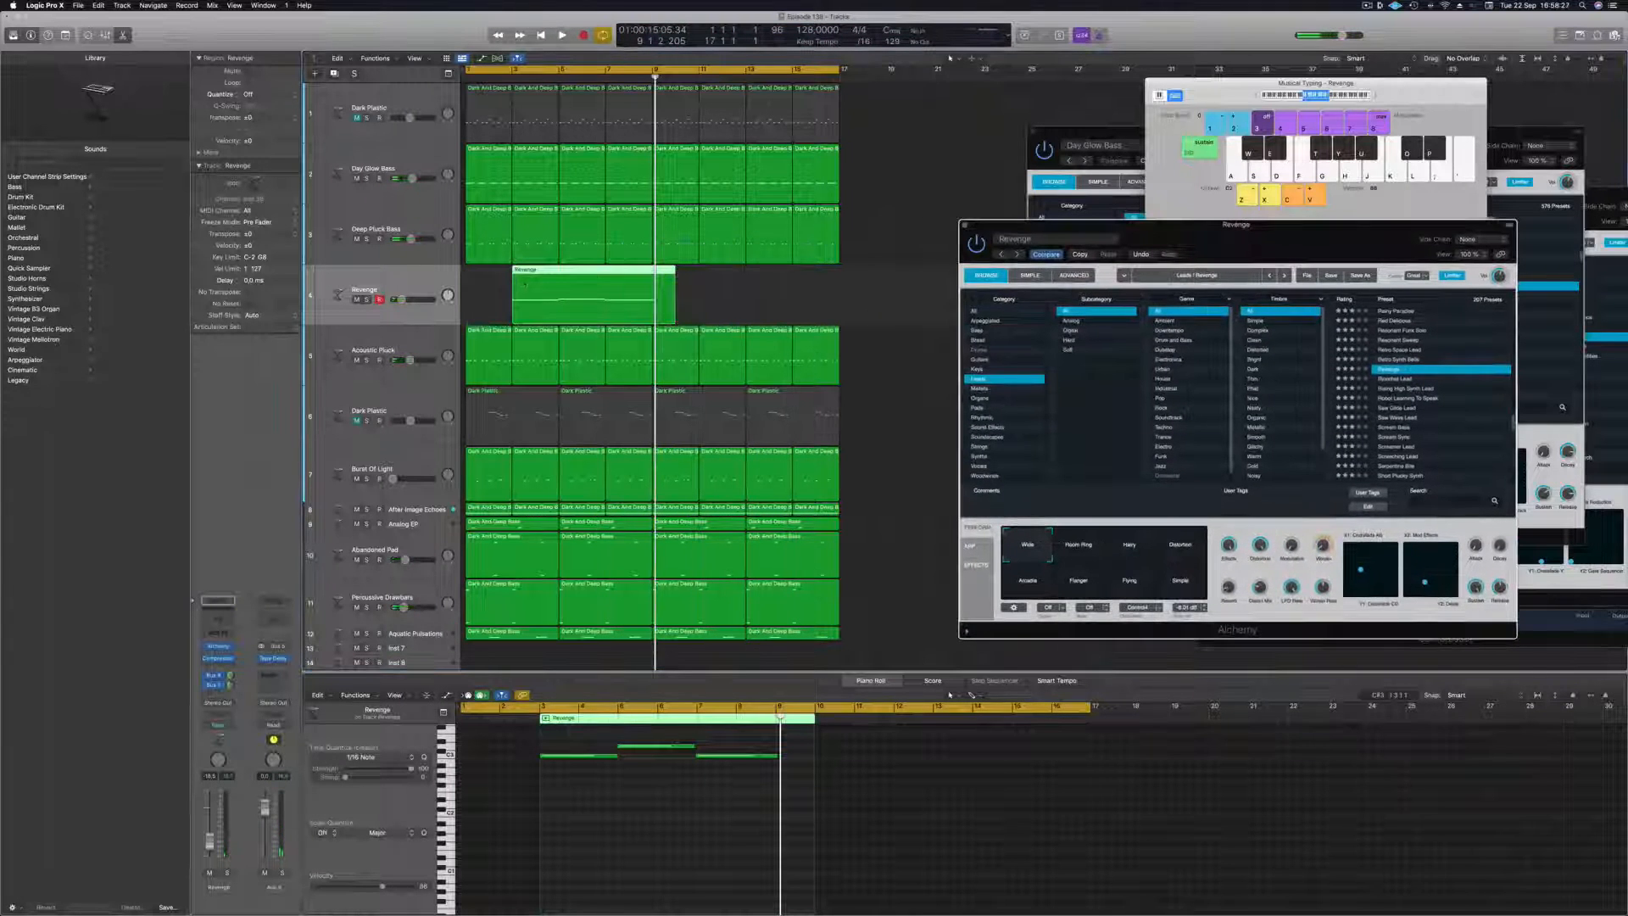
click(564, 274)
click(647, 782)
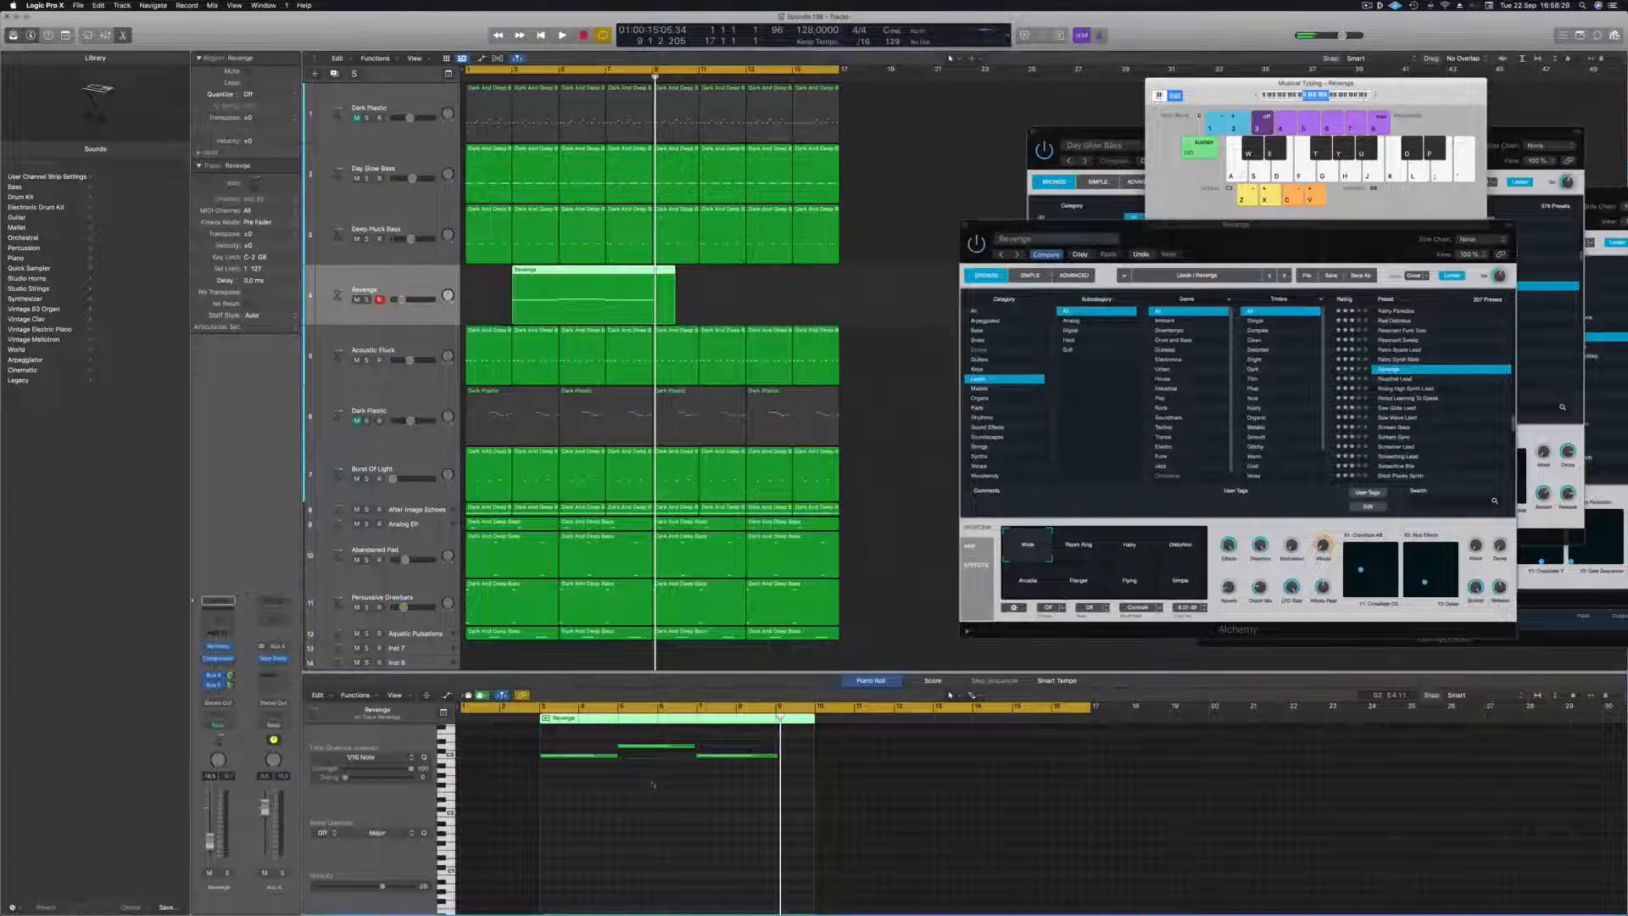
super+double_click(559, 279)
click(543, 278)
key(Delete)
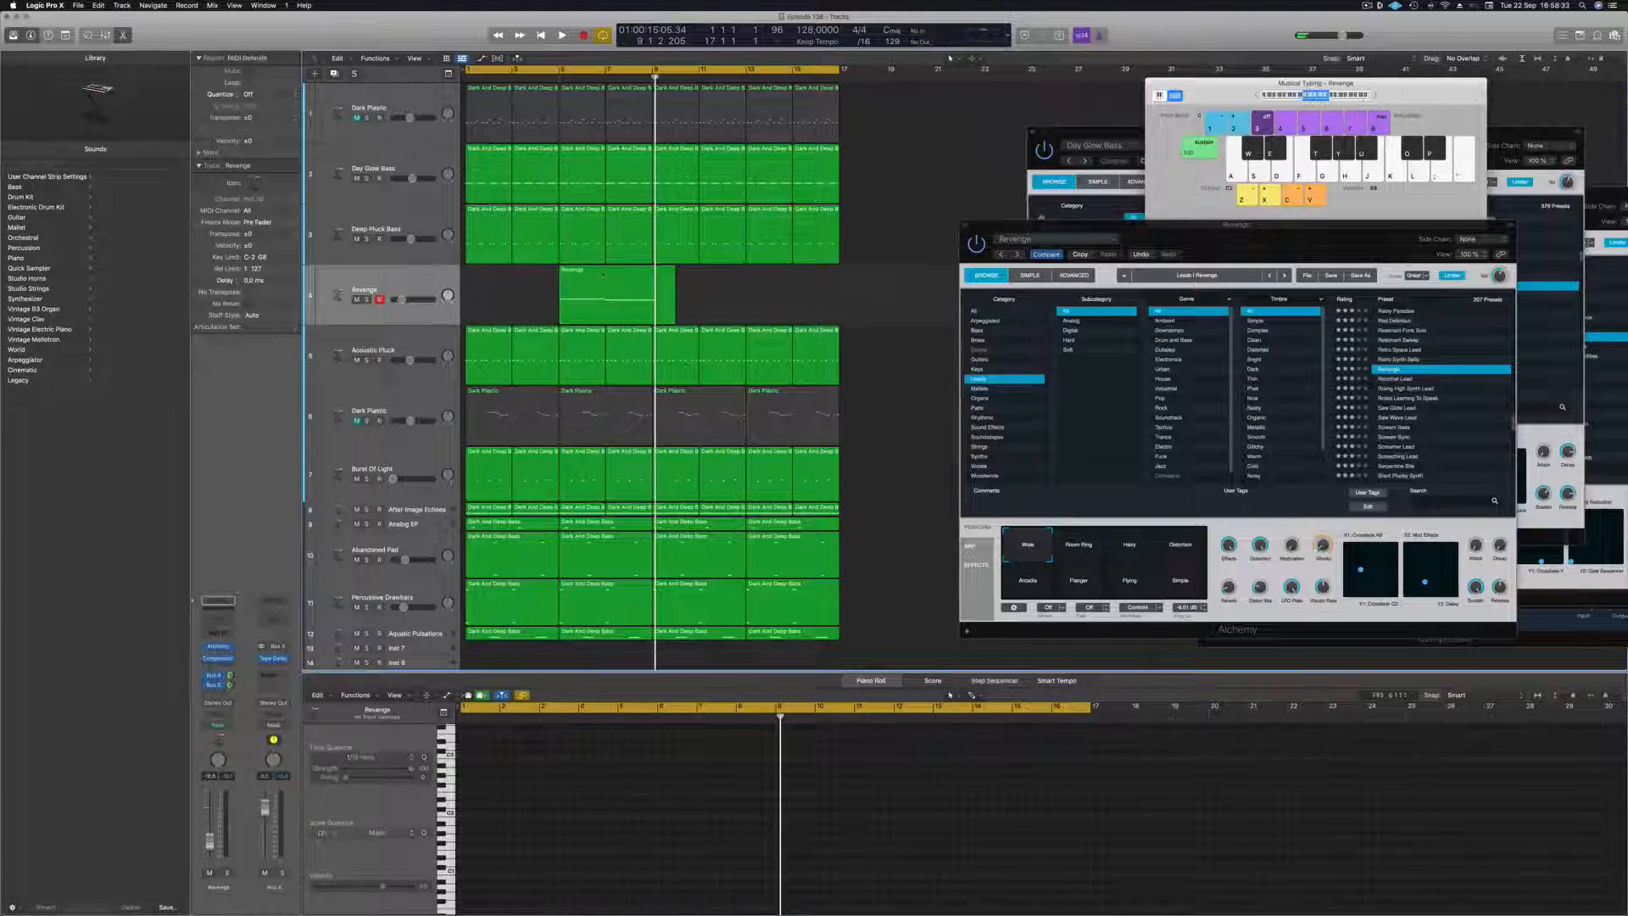
Move the remaining Revenge region to bar 1, cut off and delete everything from bar 5, and replay from the start.
drag(603, 274, 508, 275)
super+click(557, 274)
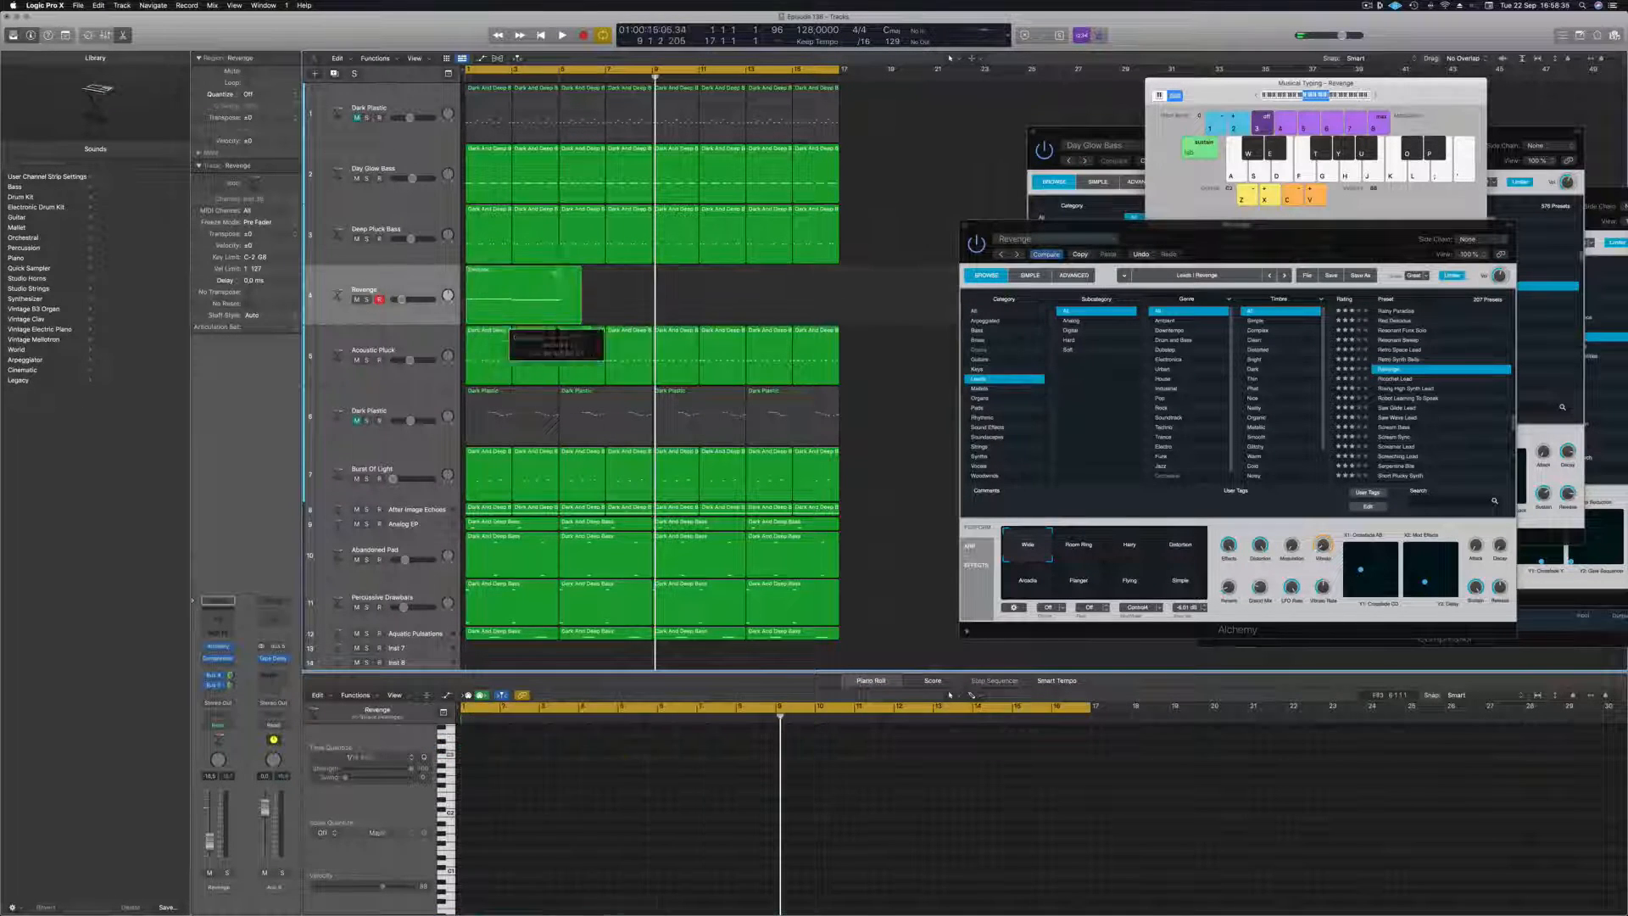
click(887, 294)
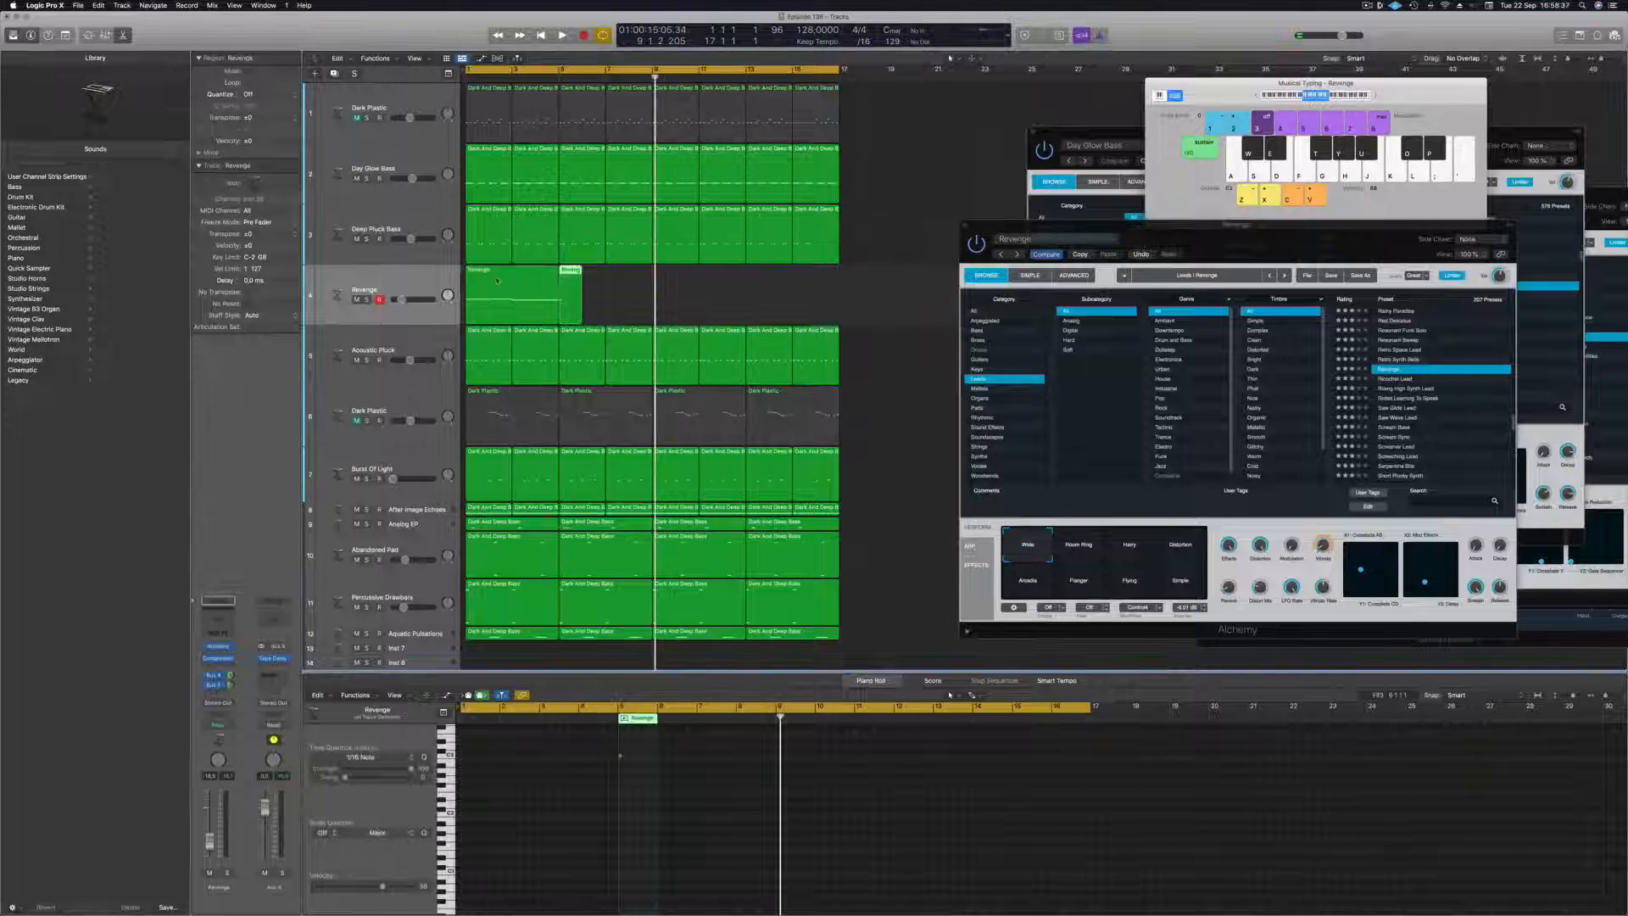
click(574, 304)
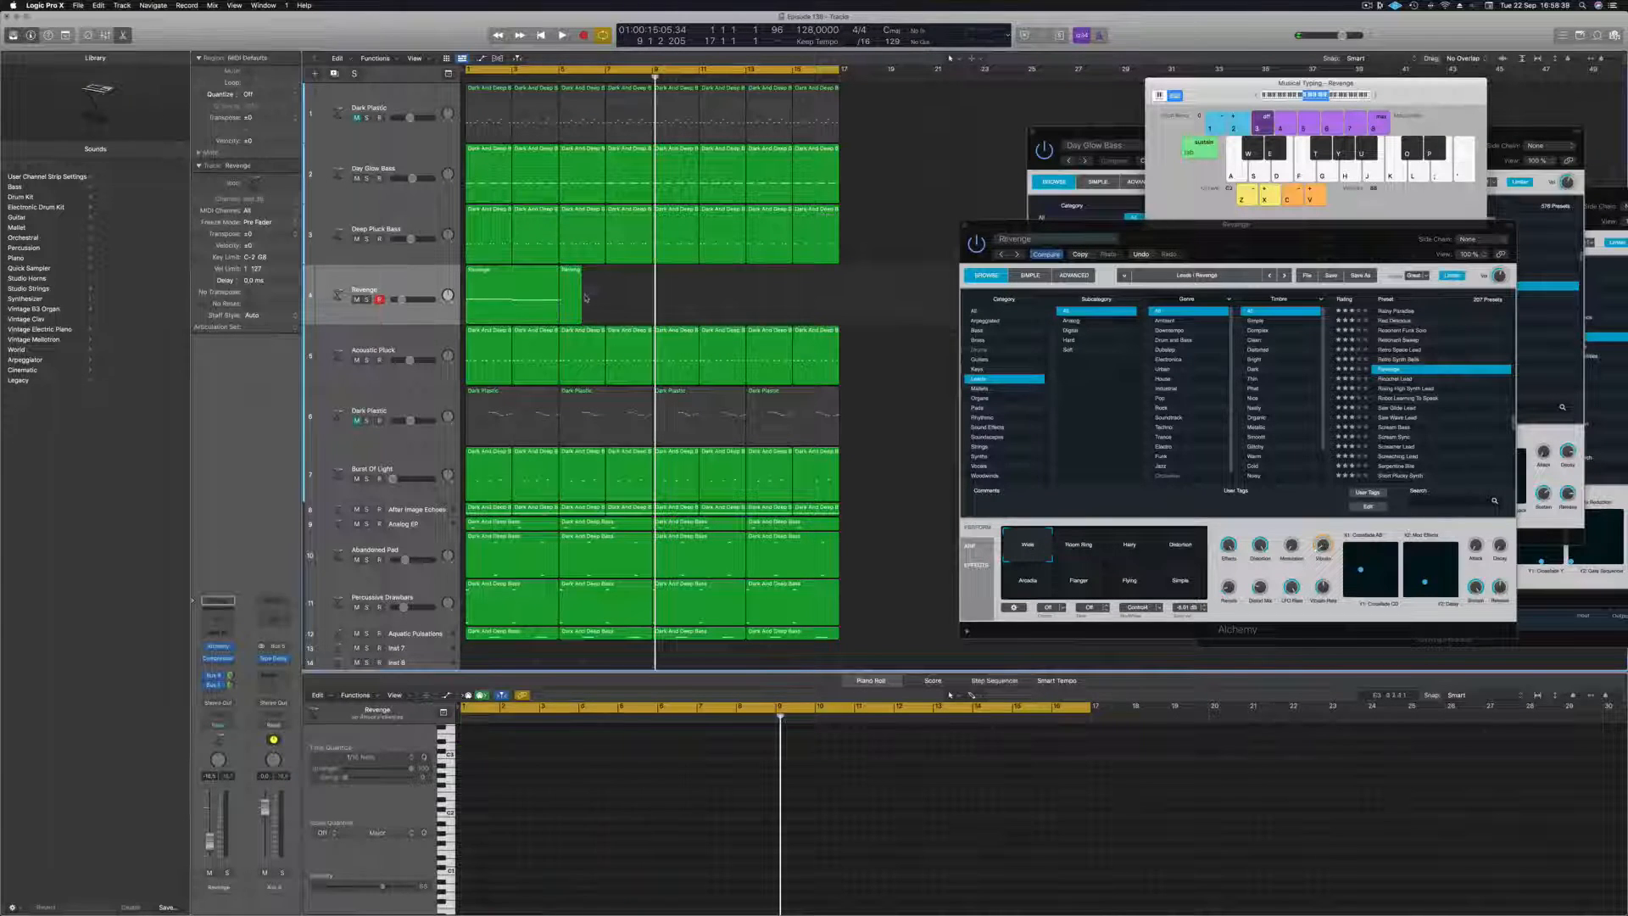
key(Return)
key(space)
Copy the four-bar Revenge region until it fills all 16 bars, and replay from the start.
click(513, 274)
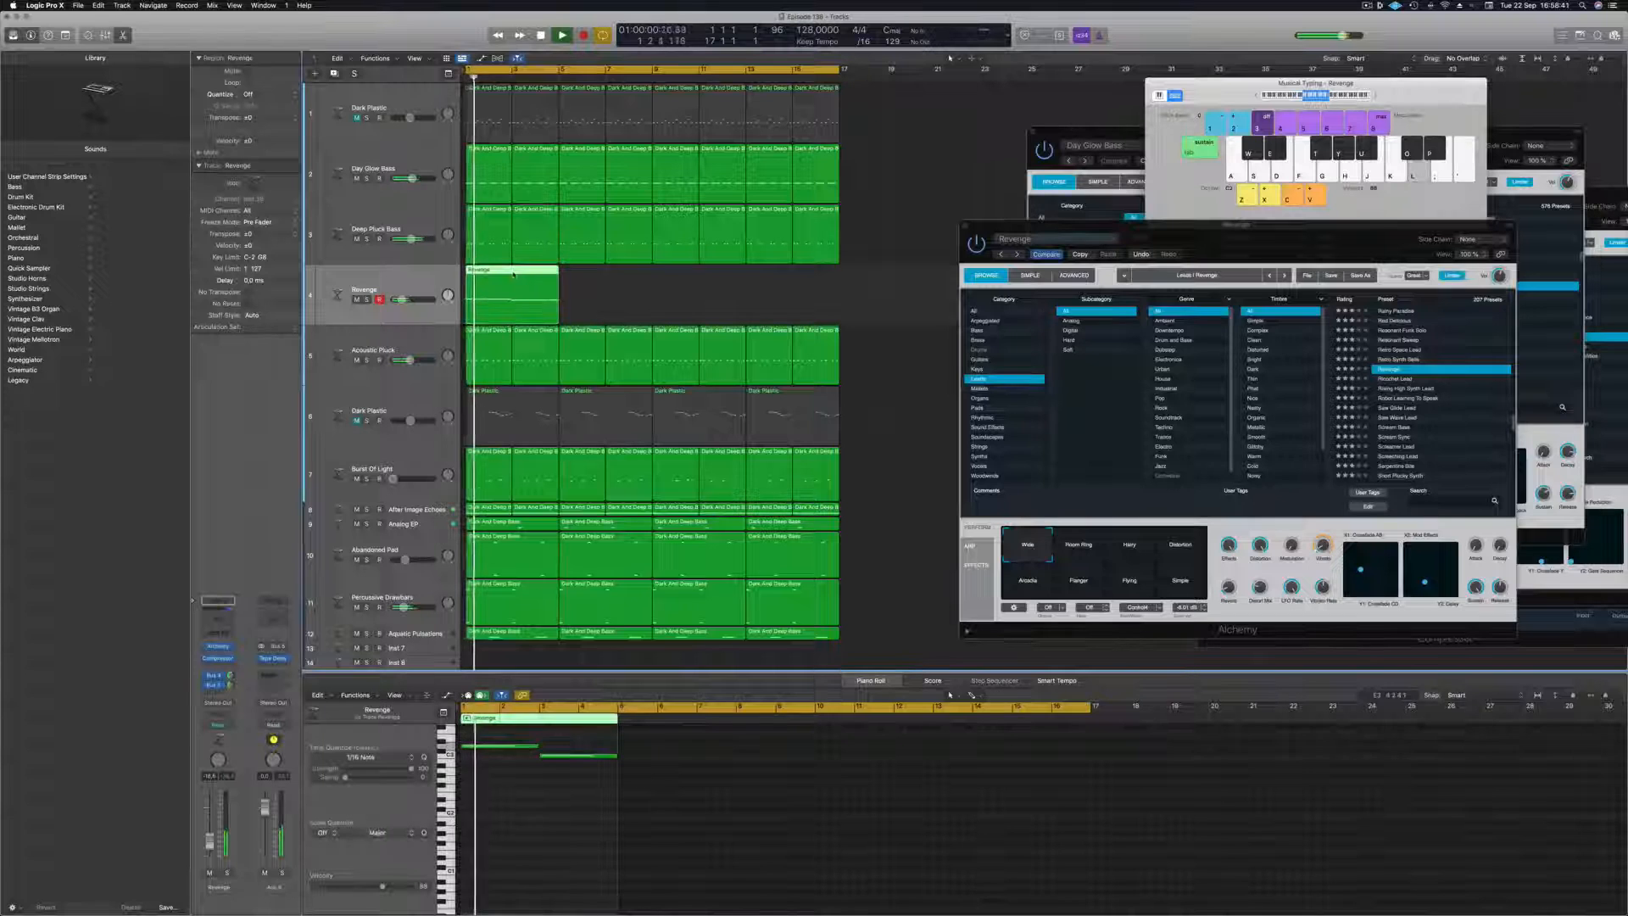
drag(513, 274, 606, 276)
drag(711, 291, 673, 286)
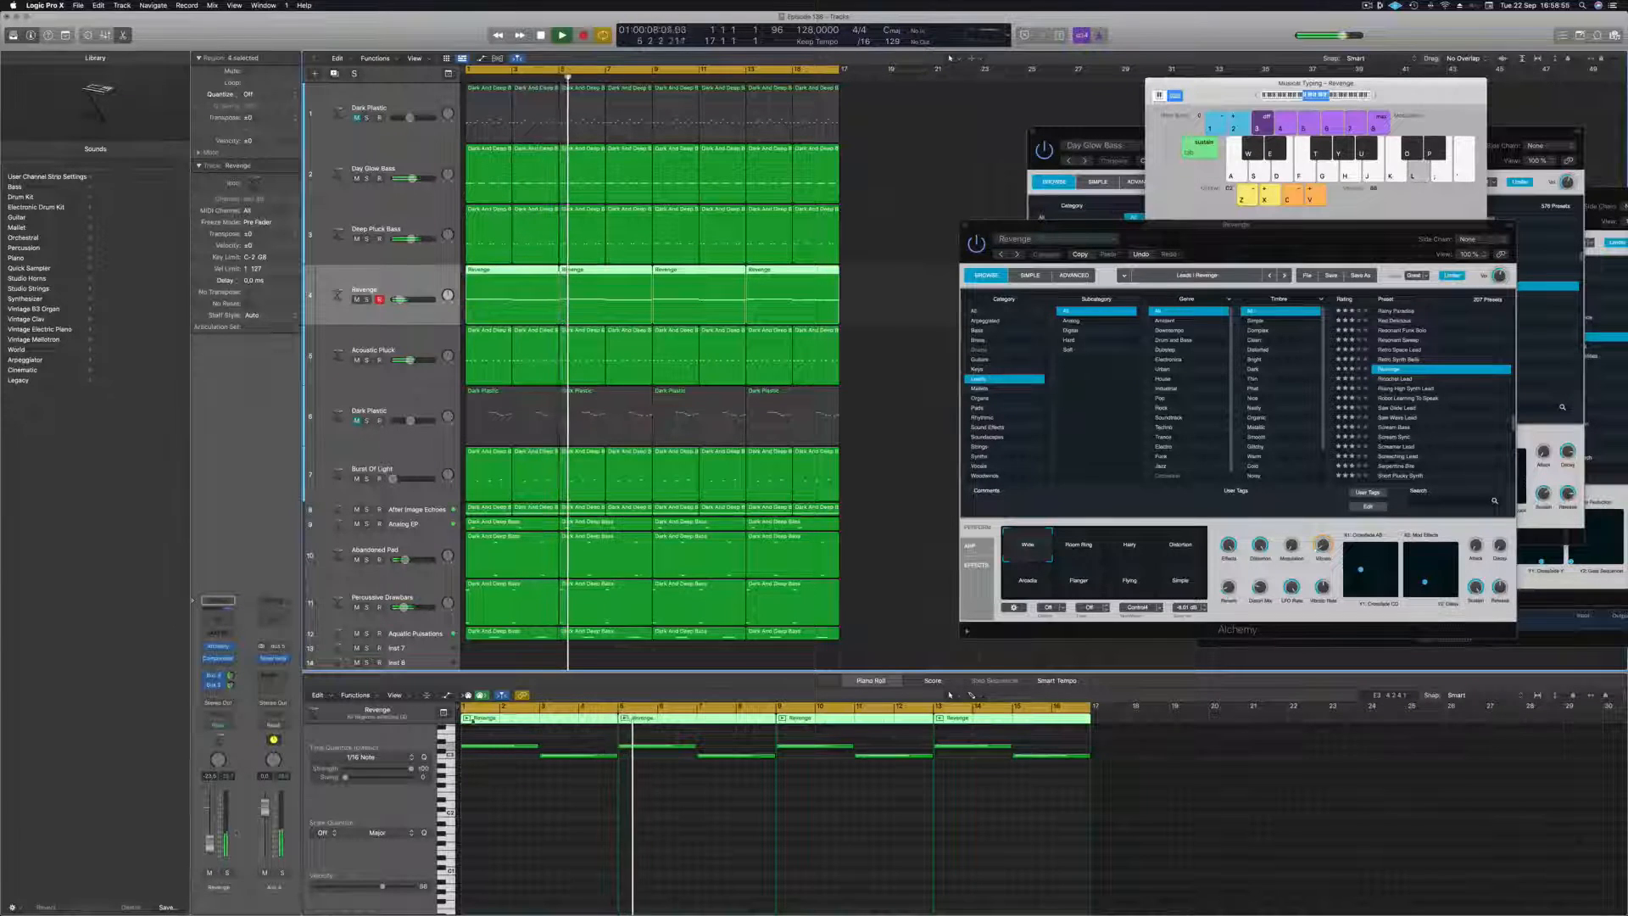
key(Return)
Audition the Room Ring and Distortion snapshots and the one below Wide for the Revenge sound, restarting playback to compare them.
drag(1347, 247, 1165, 238)
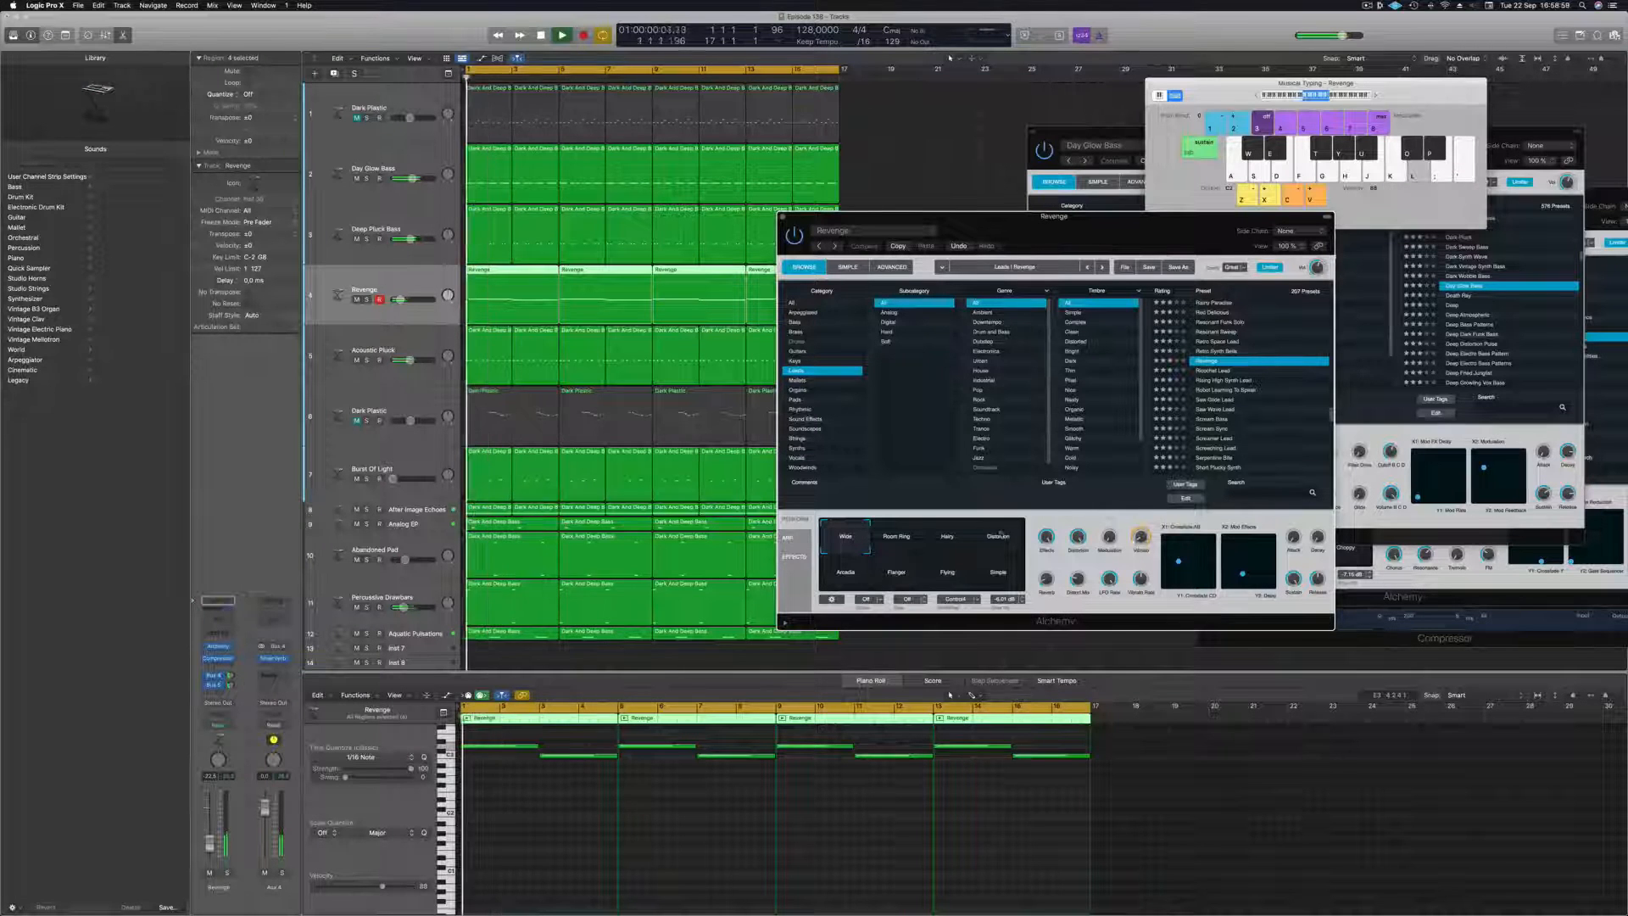
click(896, 545)
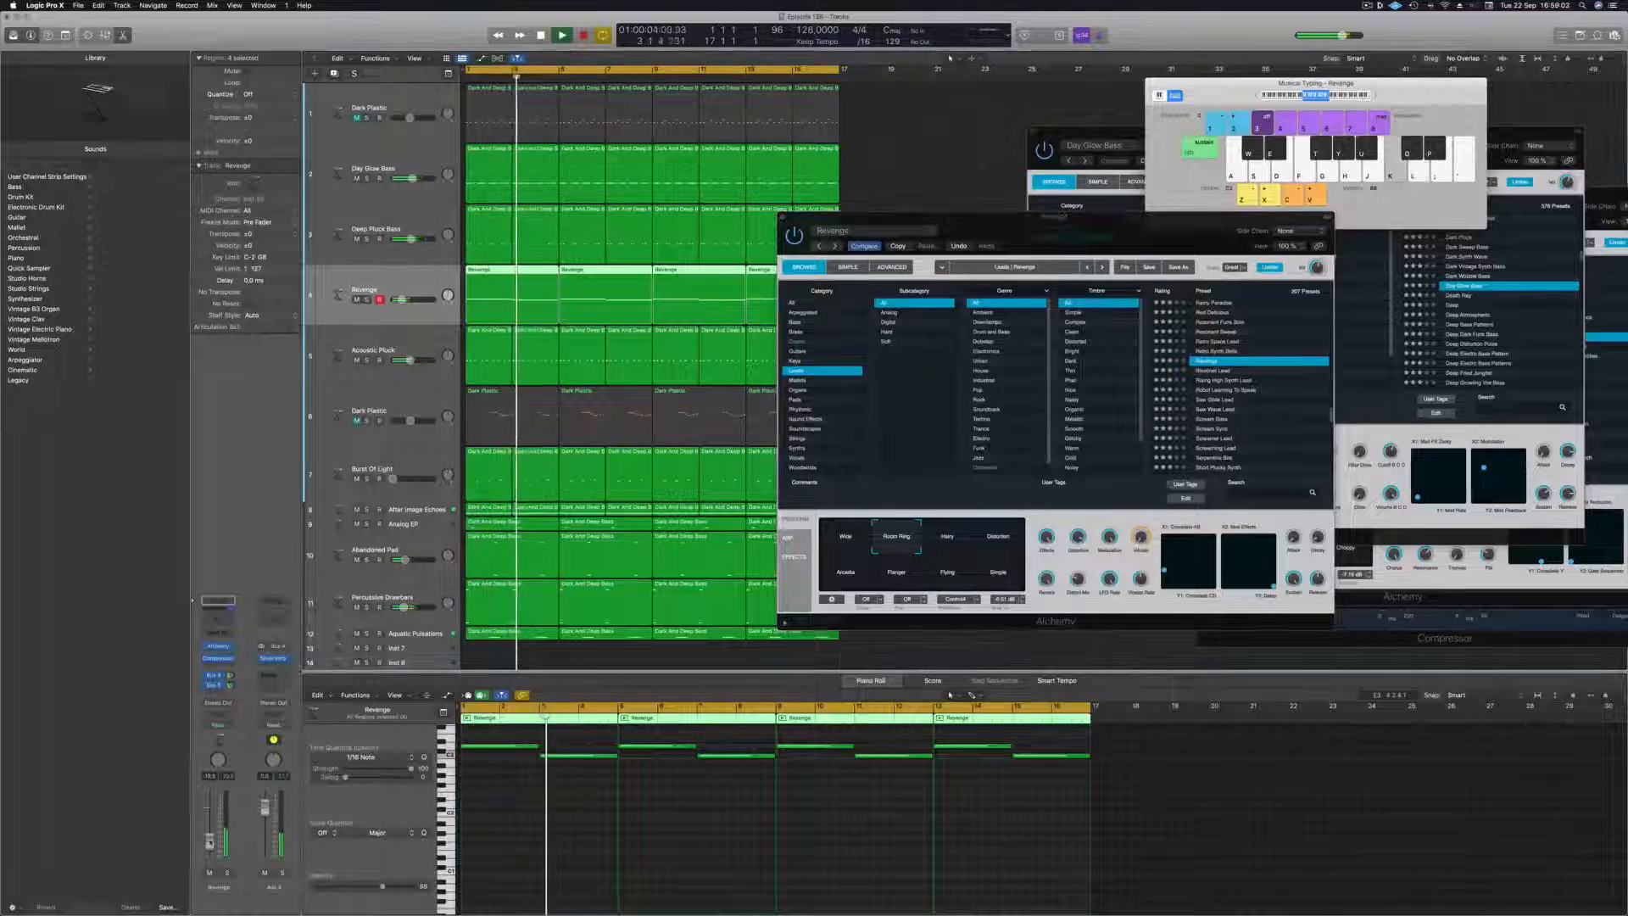
key(Return)
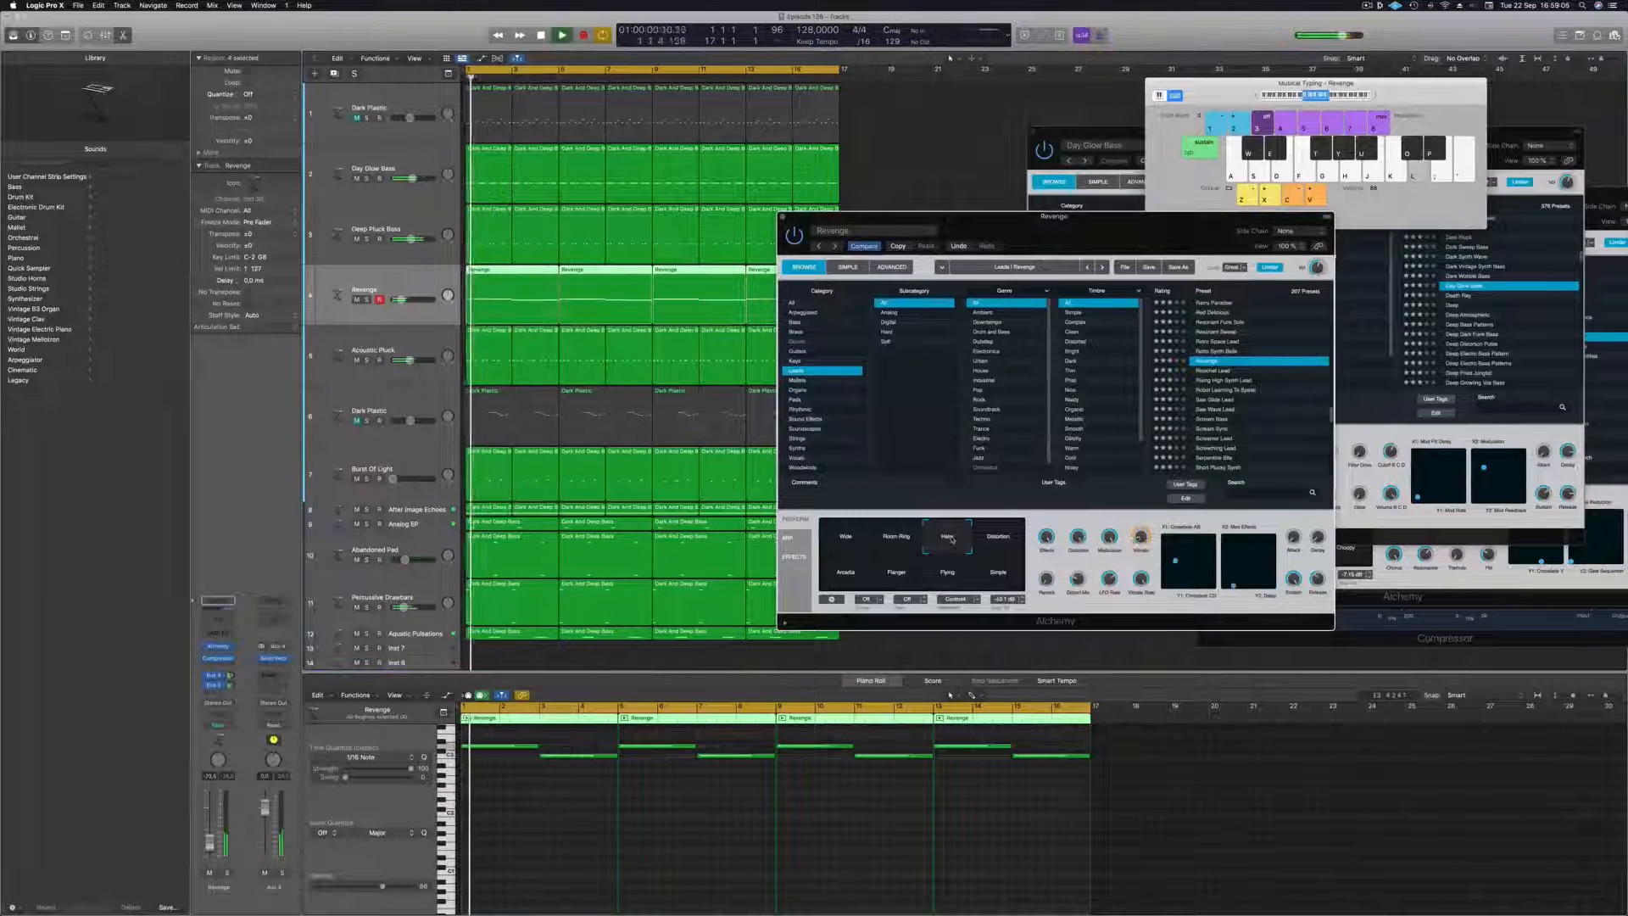
click(999, 540)
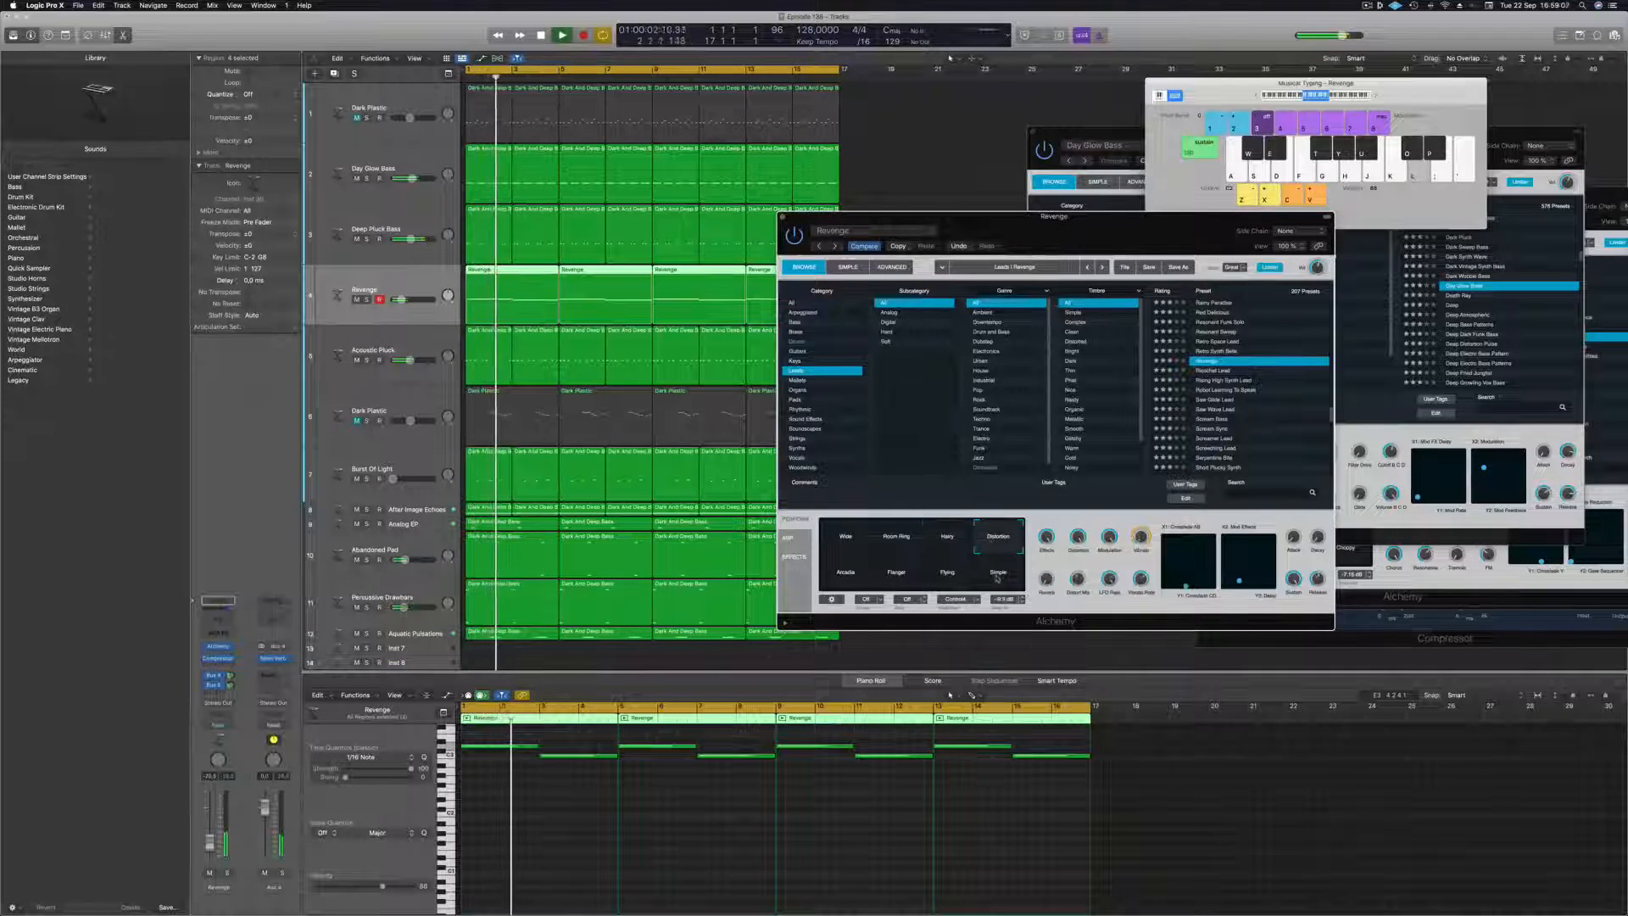
click(839, 573)
key(Return)
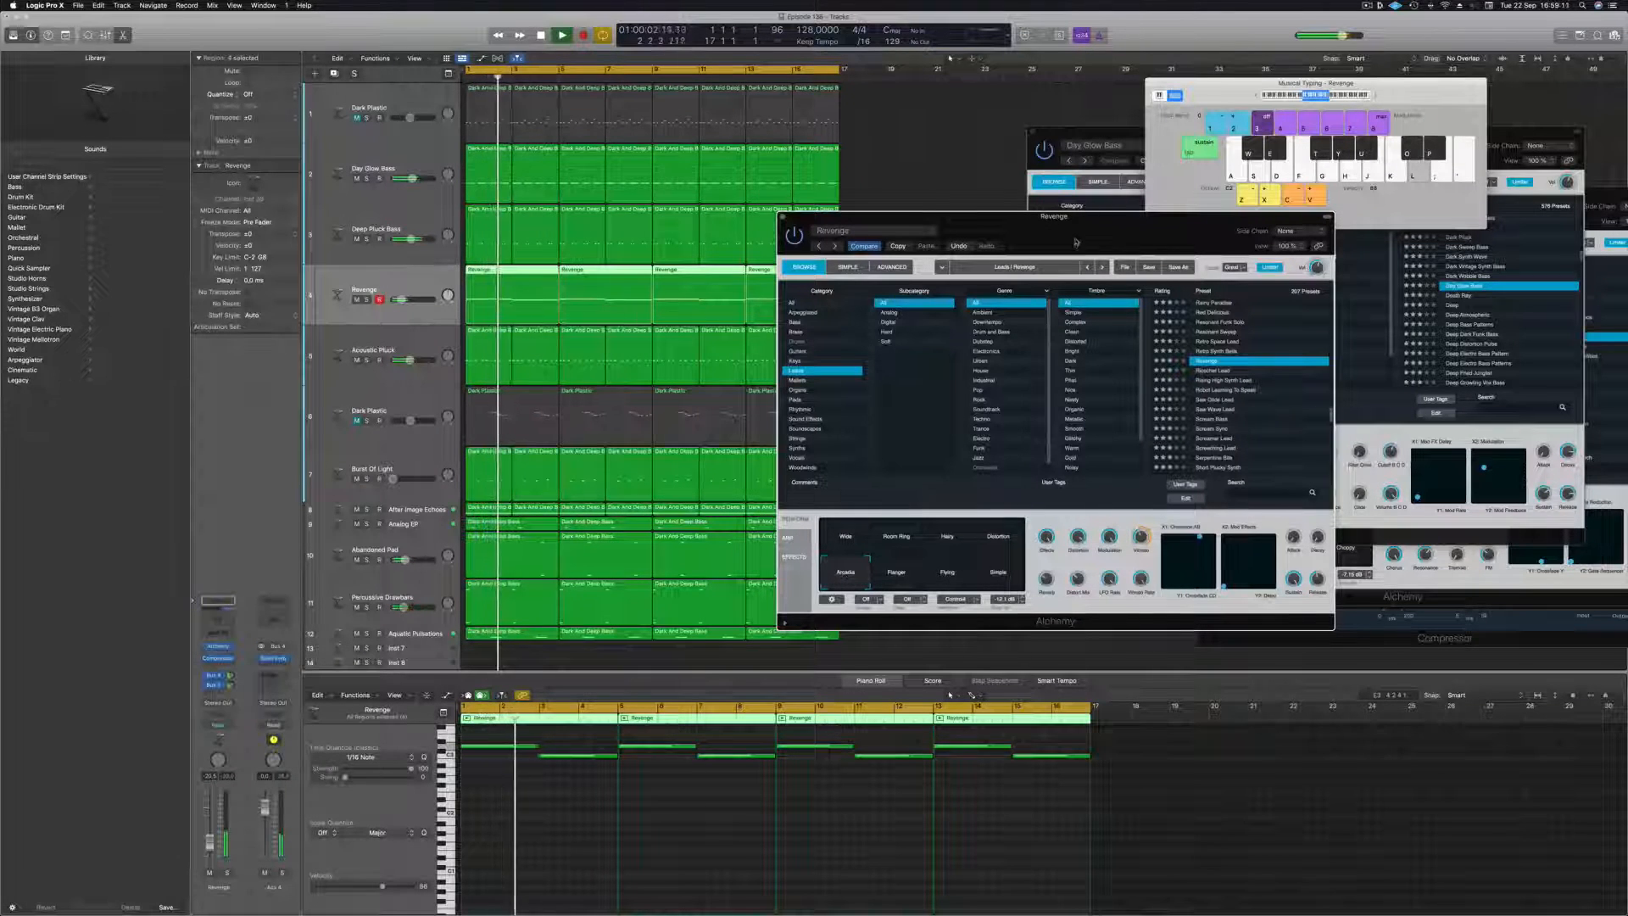
Audition the Flanger, Flying and Simple snapshots of the Revenge sound during playback.
mouse_move(1076, 242)
mouse_down()
mouse_move(1103, 170)
mouse_move(1014, 231)
mouse_move(1058, 252)
mouse_up()
click(852, 588)
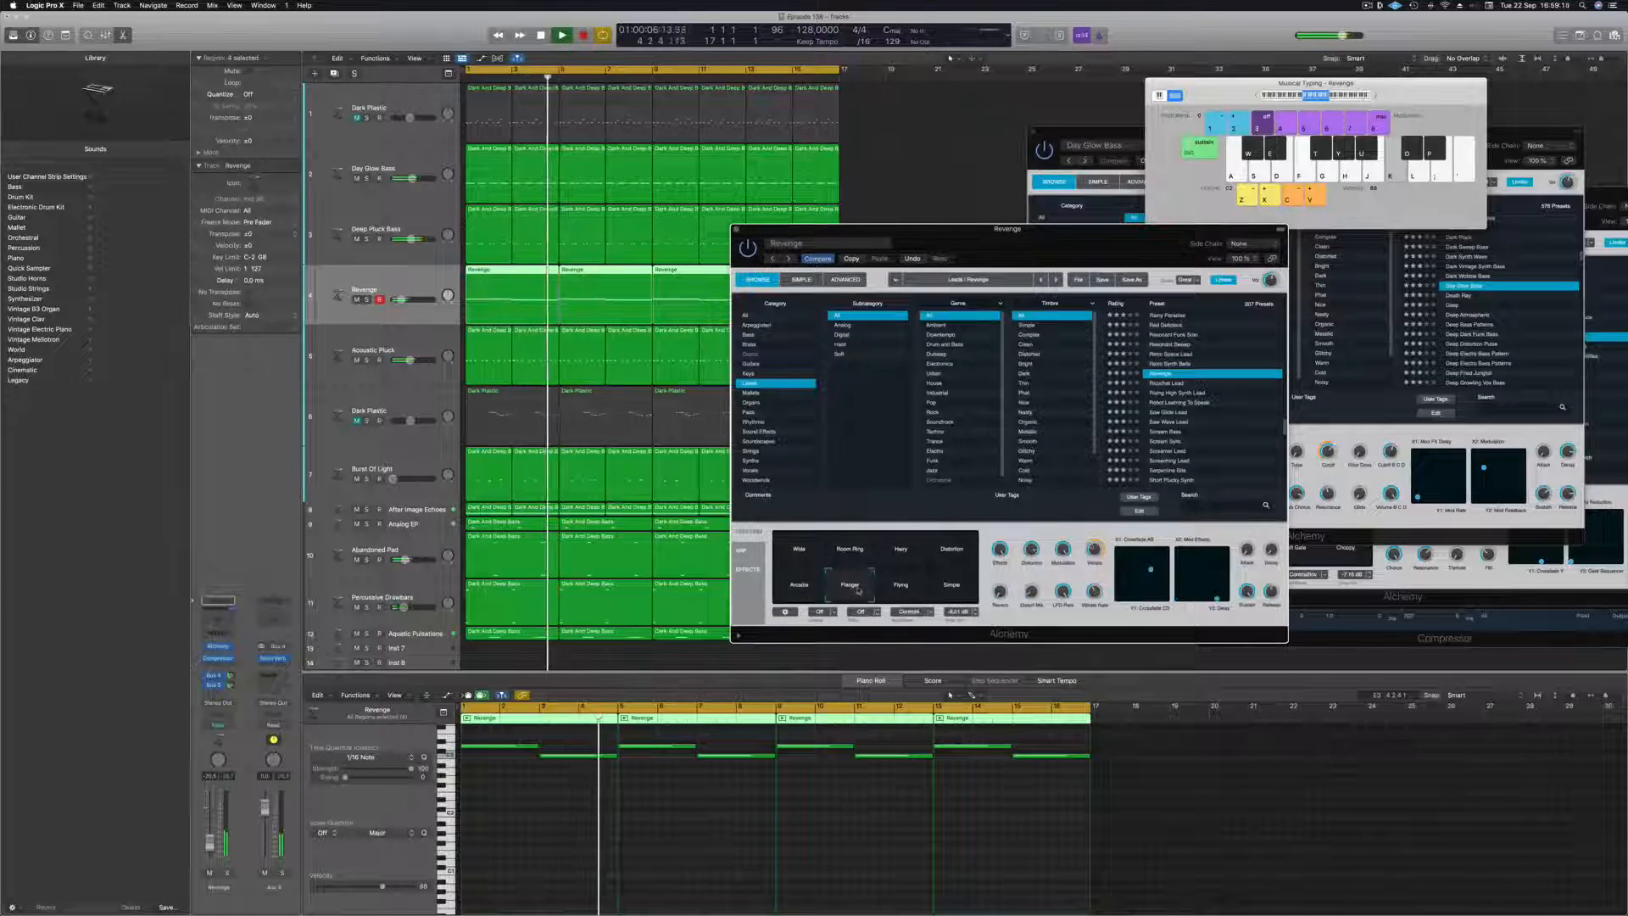
click(900, 587)
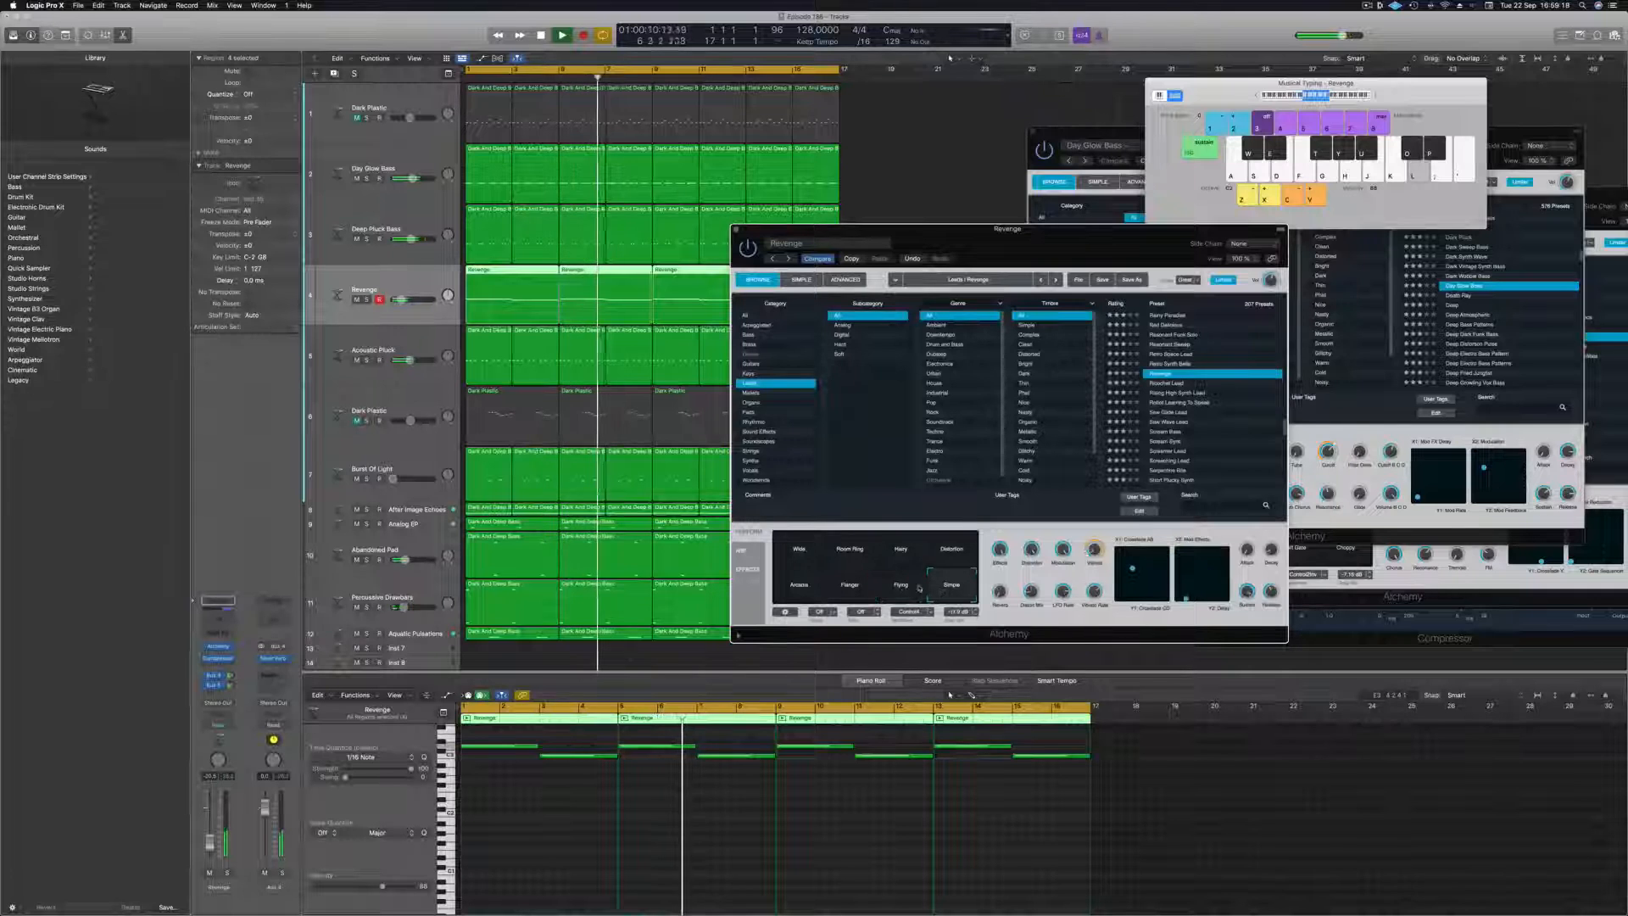
Select the Room Ring snapshot for the Revenge sound, replay from the start and adjust the track's volume.
click(852, 550)
key(Return)
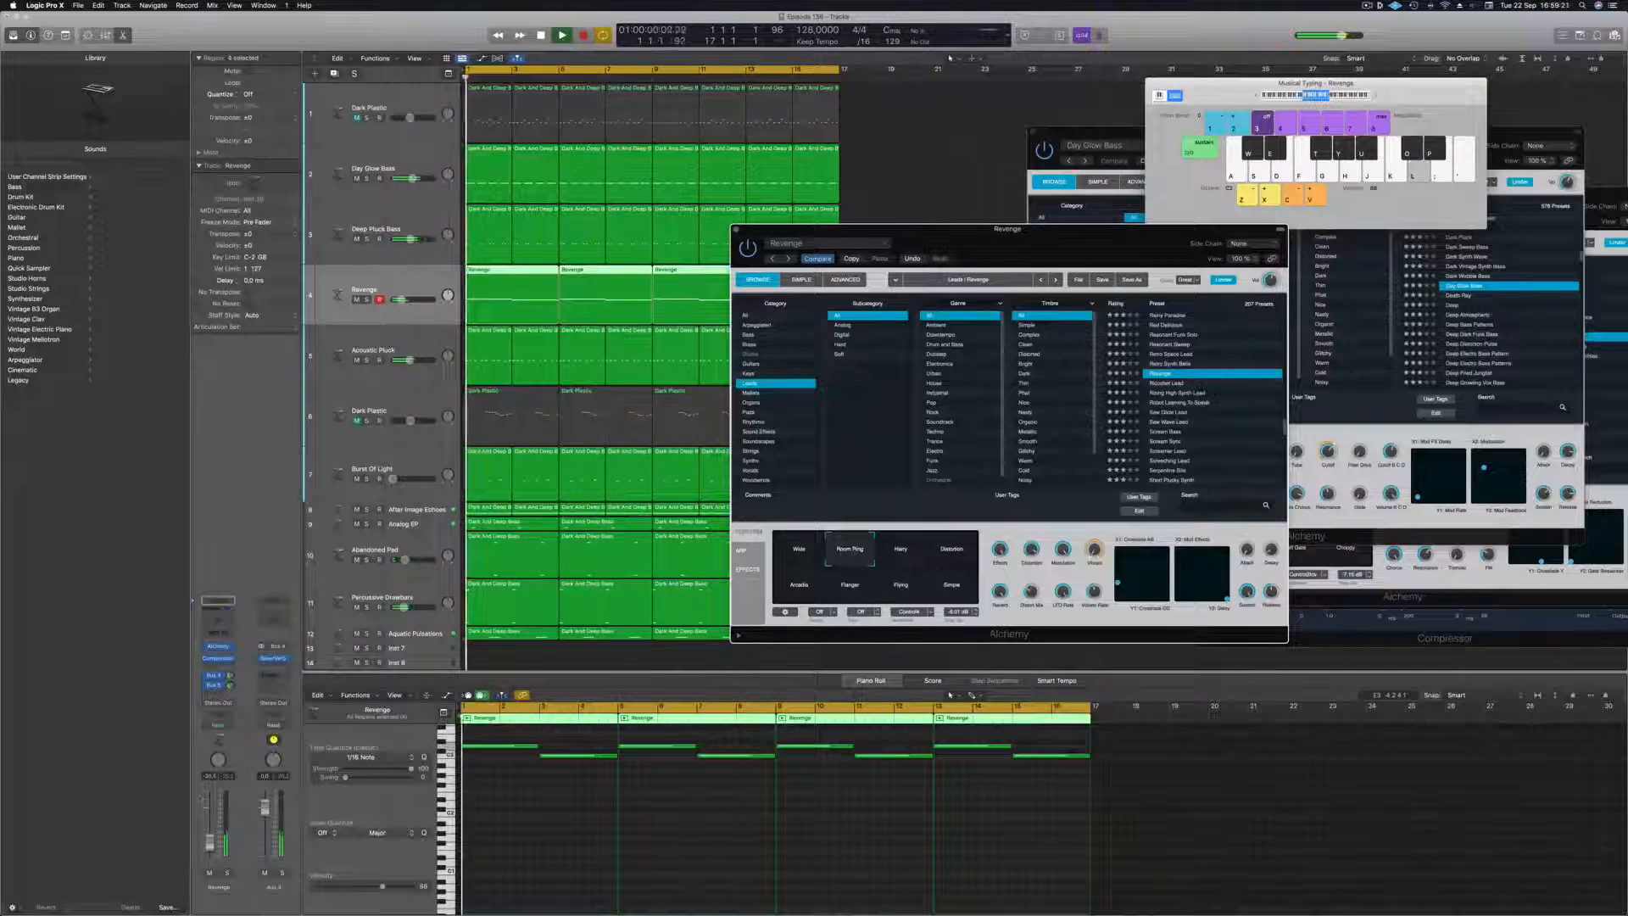
click(210, 846)
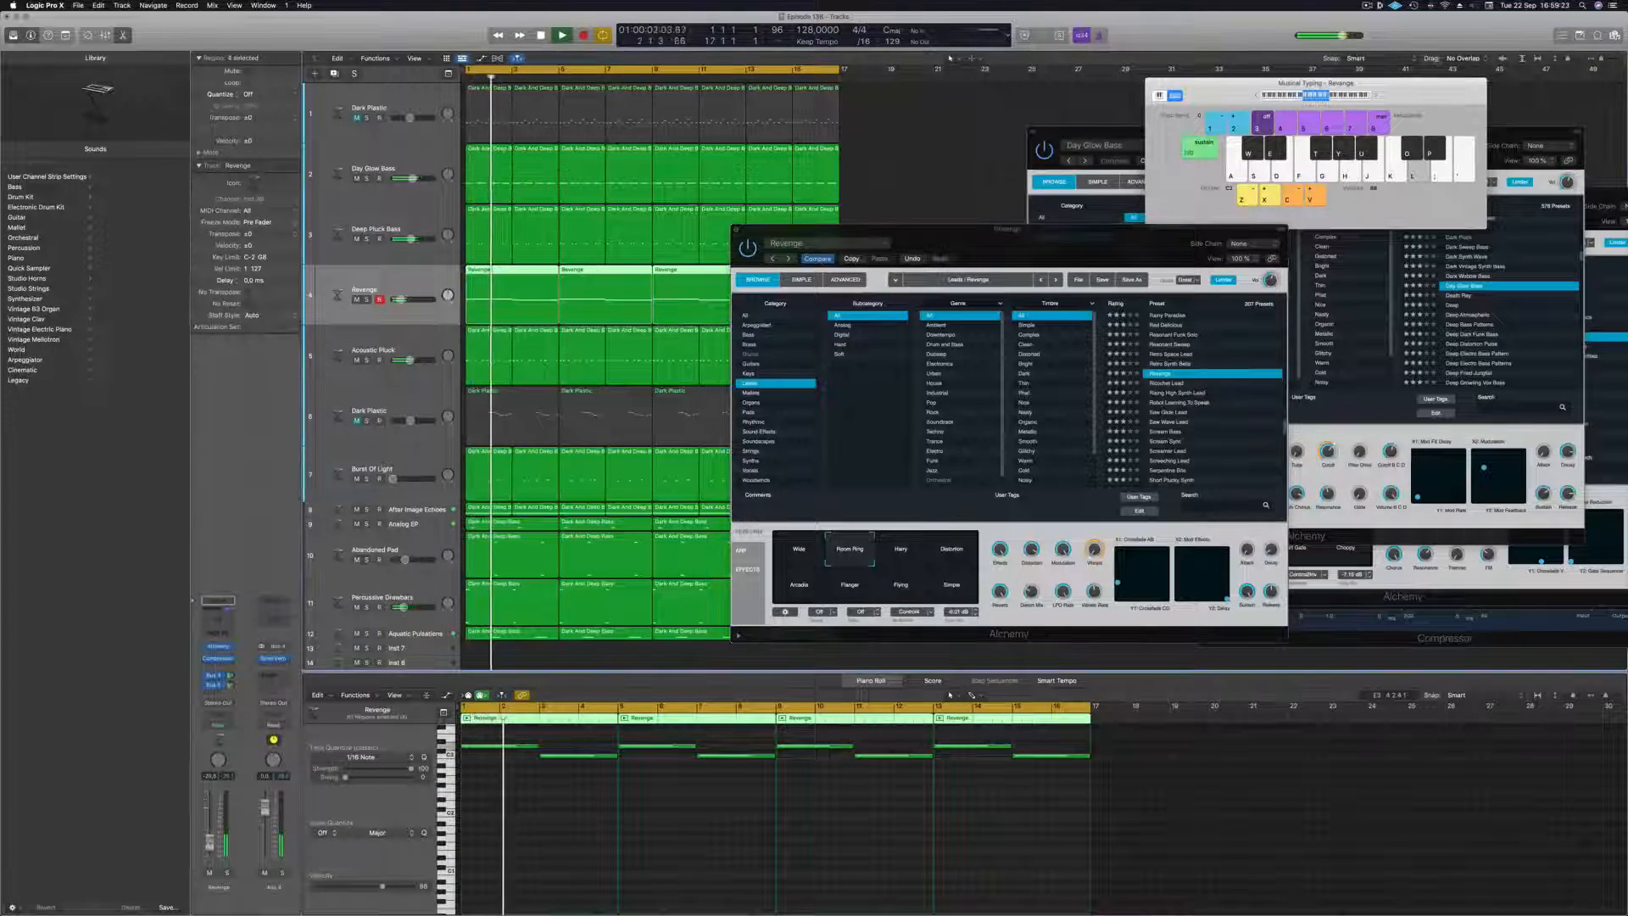
Add a Channel EQ to the Revenge track and raise its low cut into the midrange, soloing the track briefly.
click(226, 623)
key(Return)
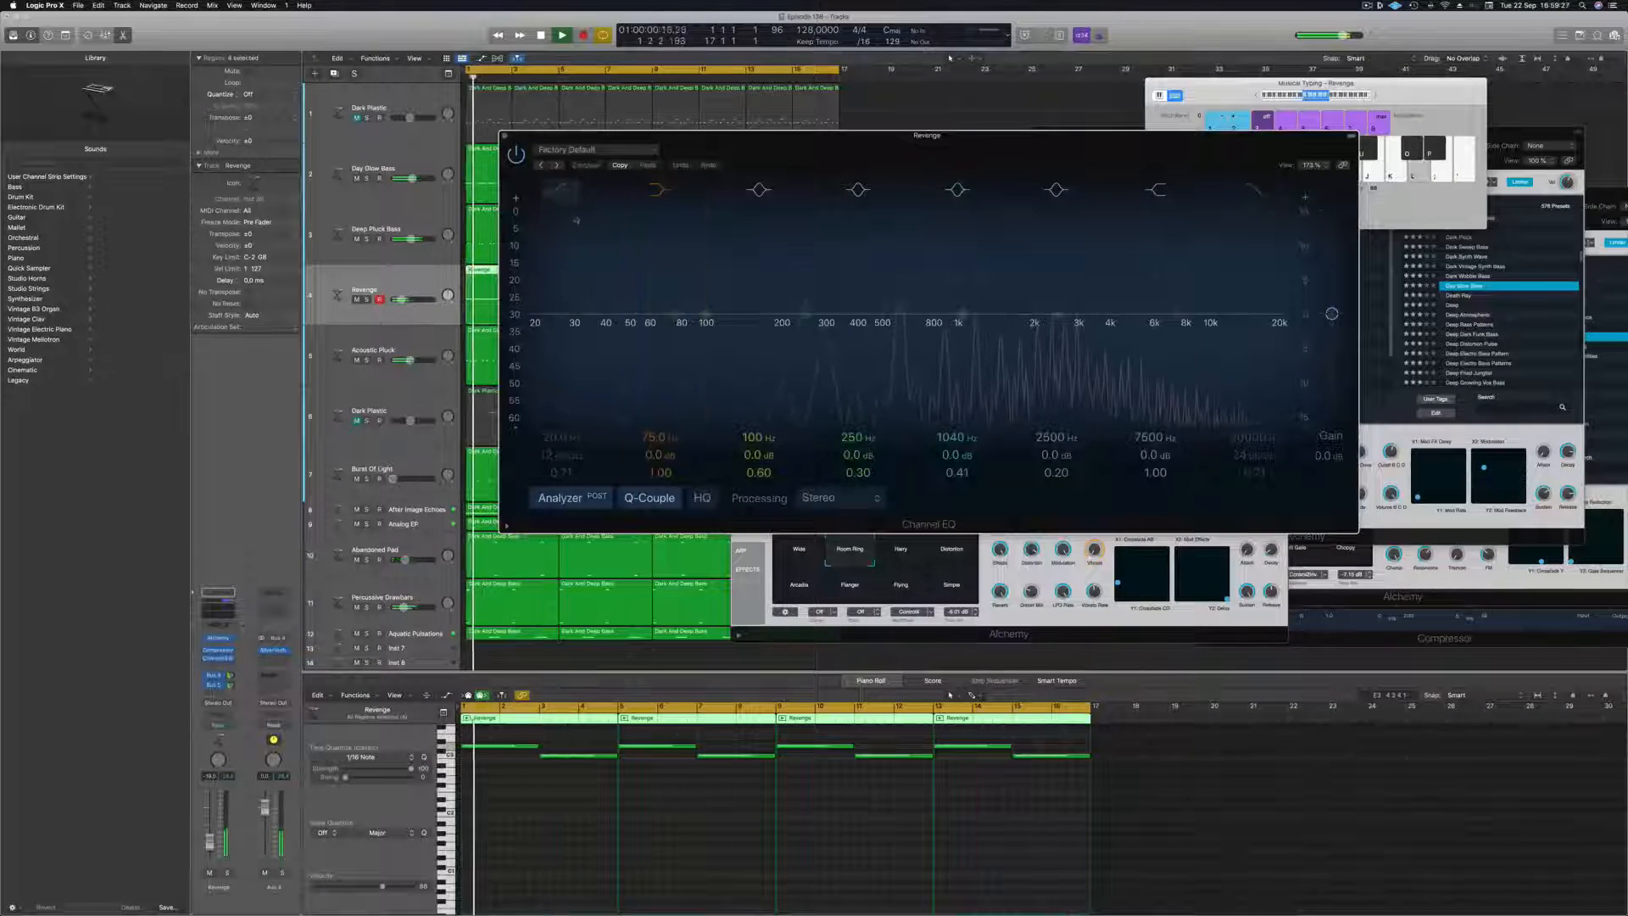
drag(583, 207, 844, 271)
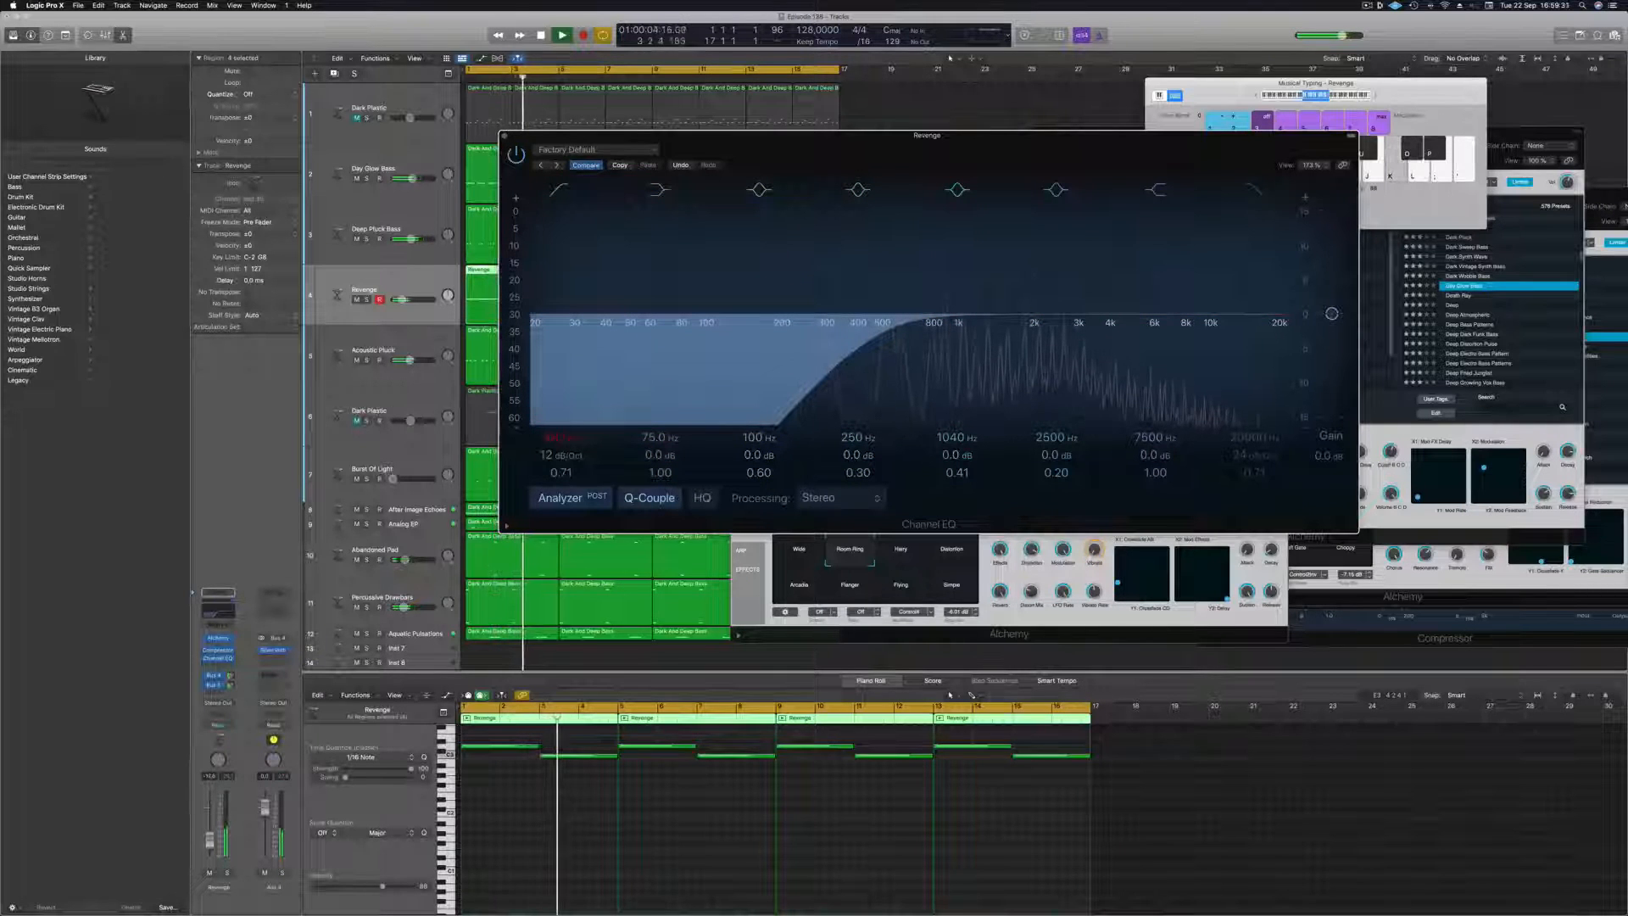
click(225, 874)
click(225, 874)
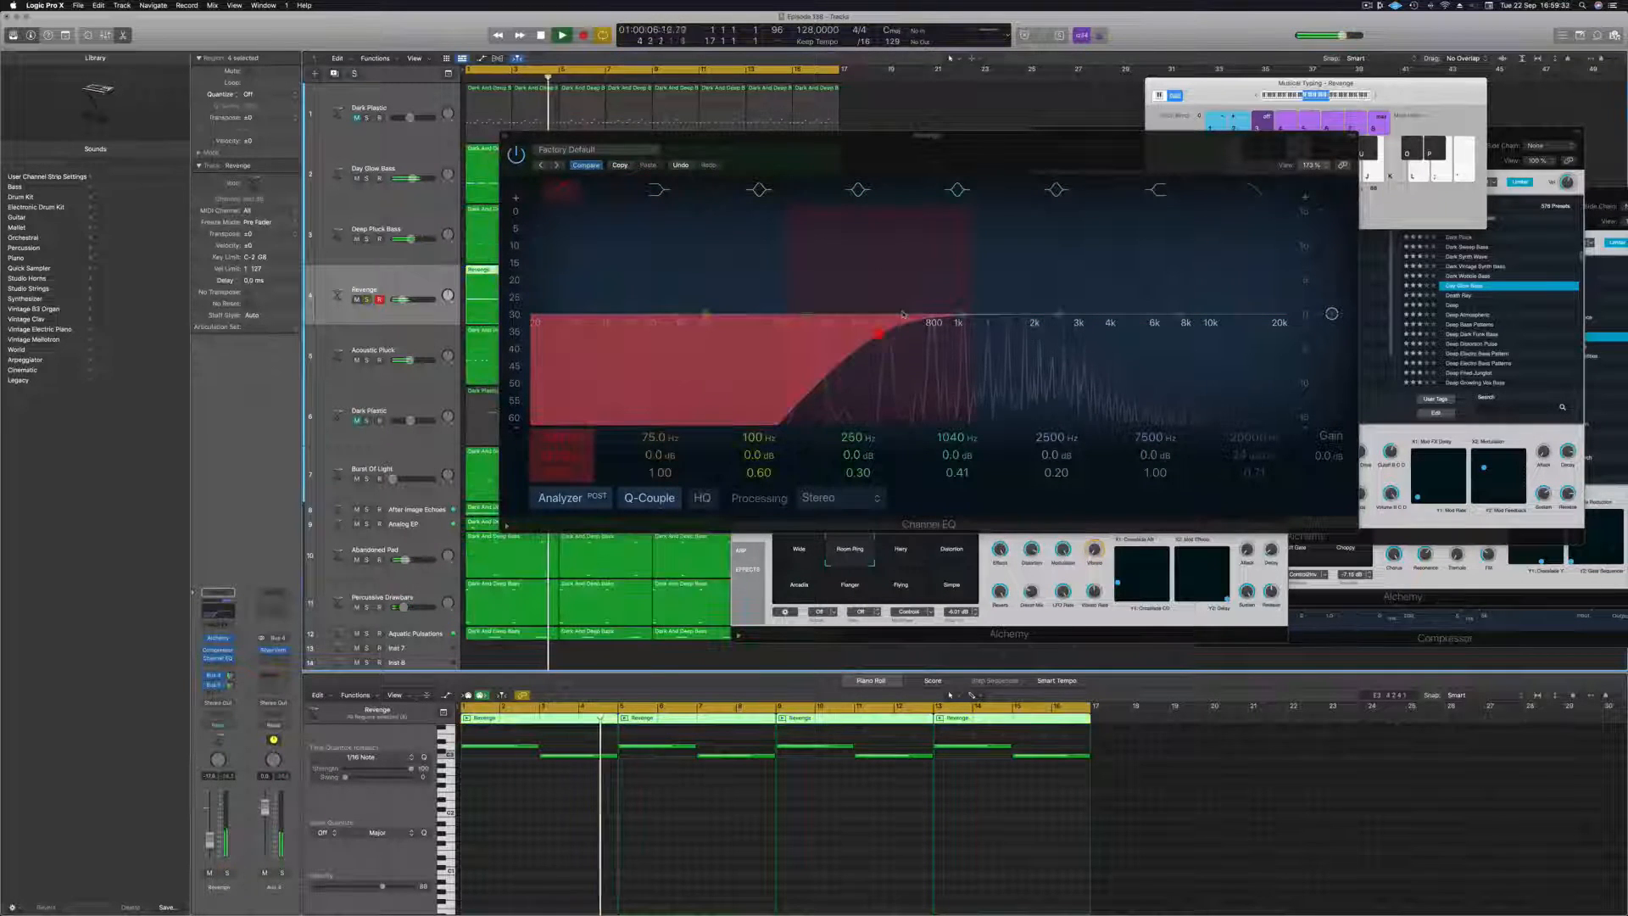
mouse_move(913, 348)
mouse_down()
mouse_move(961, 333)
mouse_move(938, 336)
mouse_up()
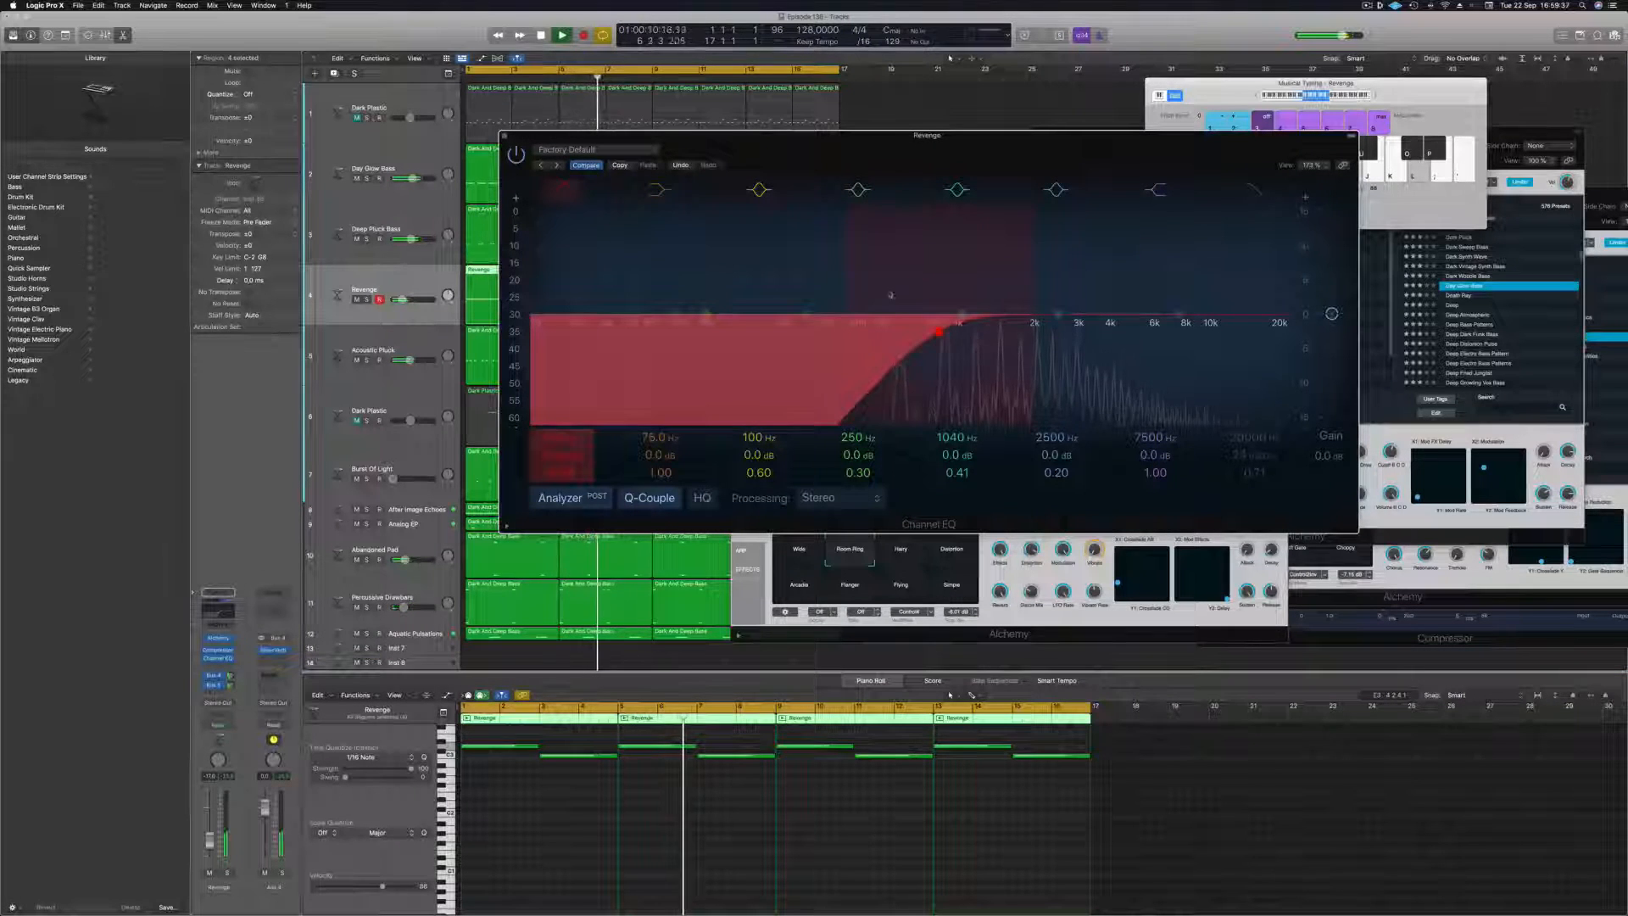
click(504, 136)
Replay from the start, select the Flying snapshot for the Revenge sound and adjust the track's volume.
key(Return)
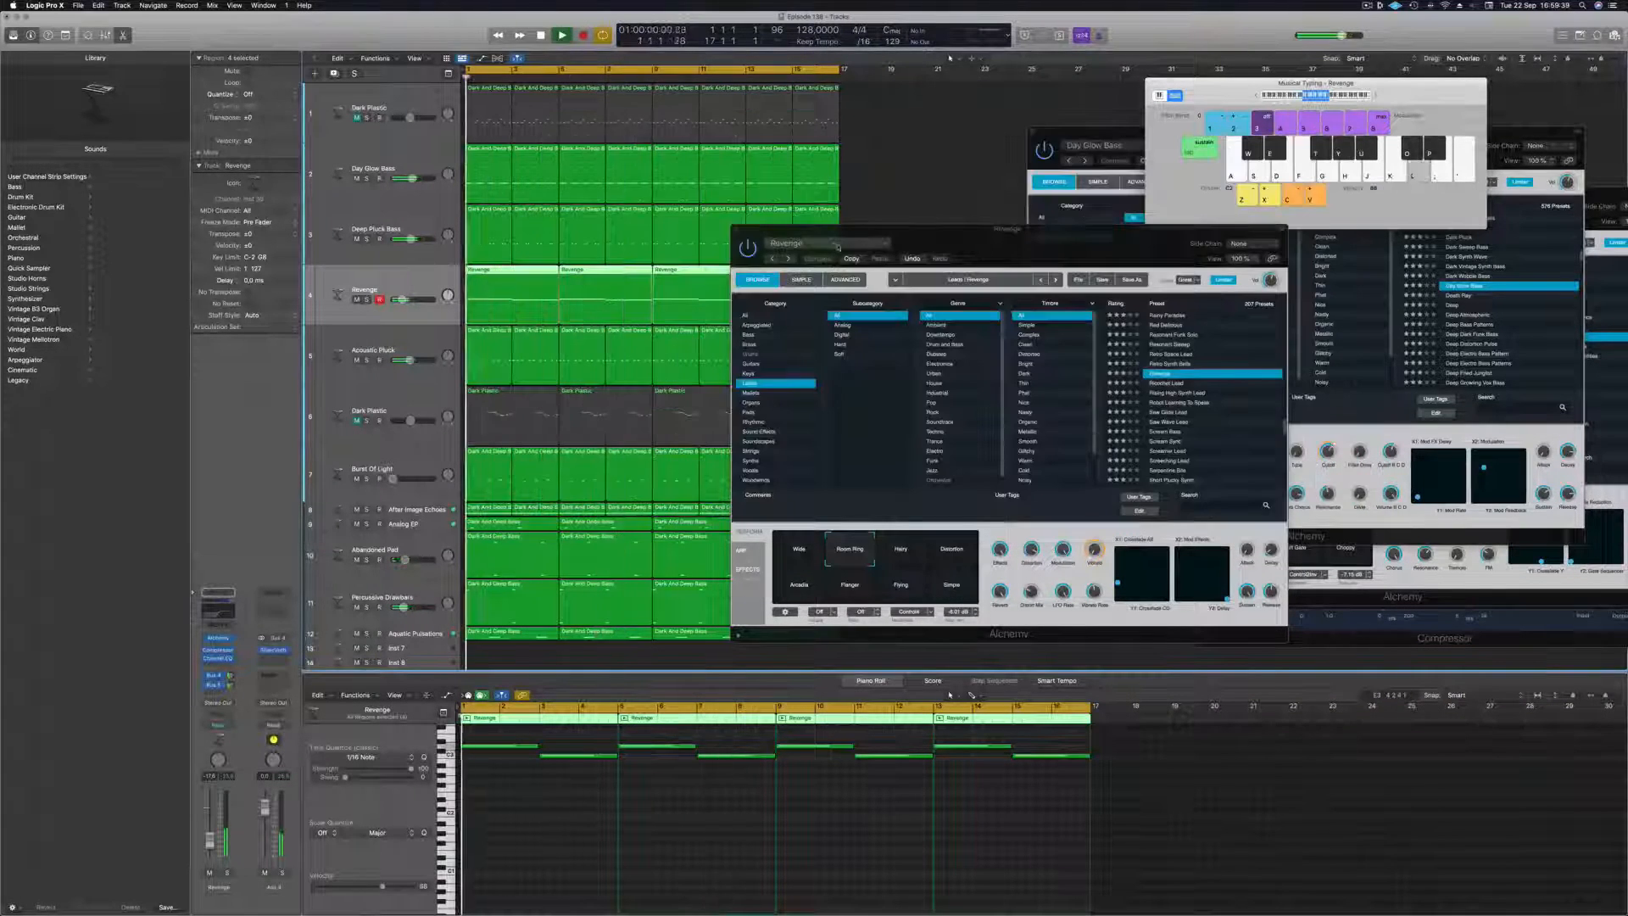
drag(837, 248, 851, 176)
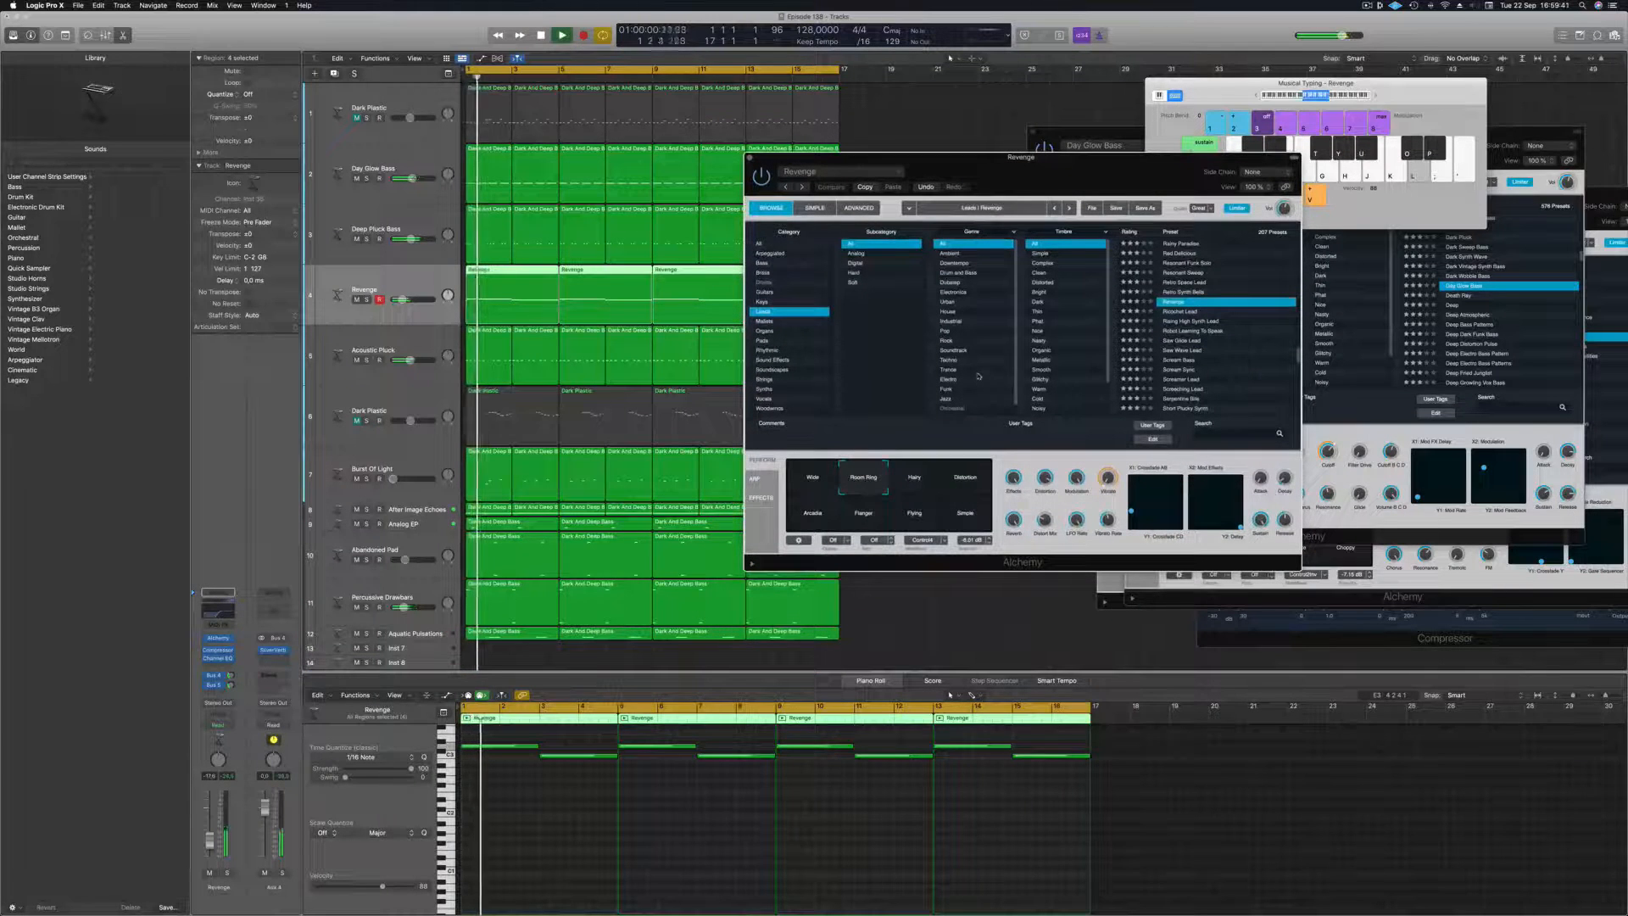
click(979, 515)
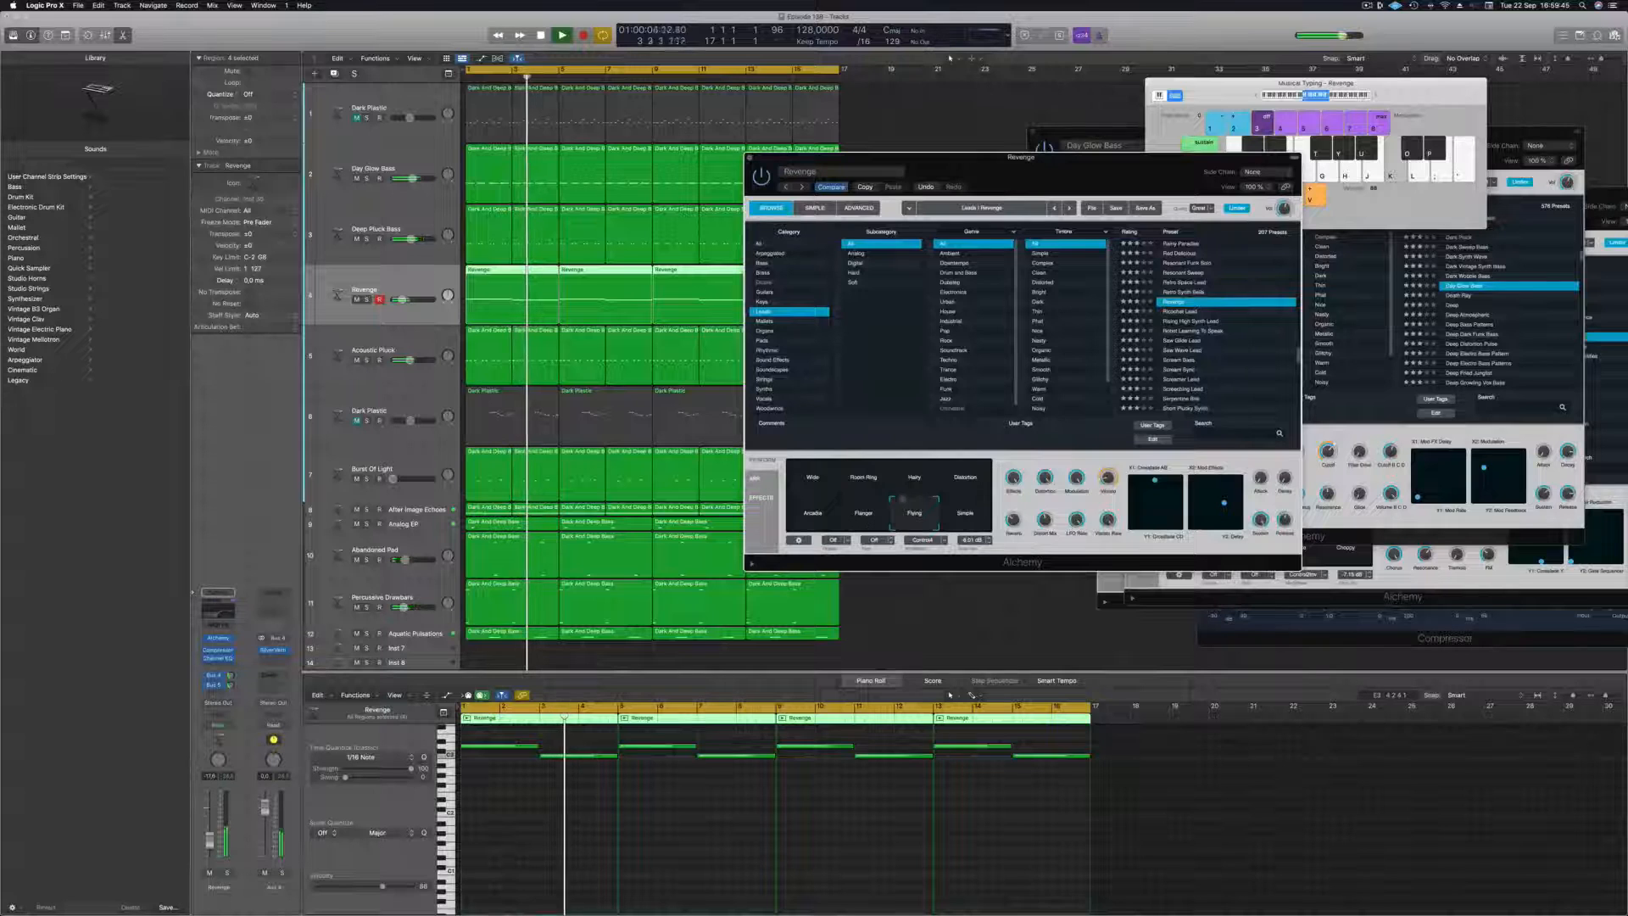
drag(851, 157, 740, 137)
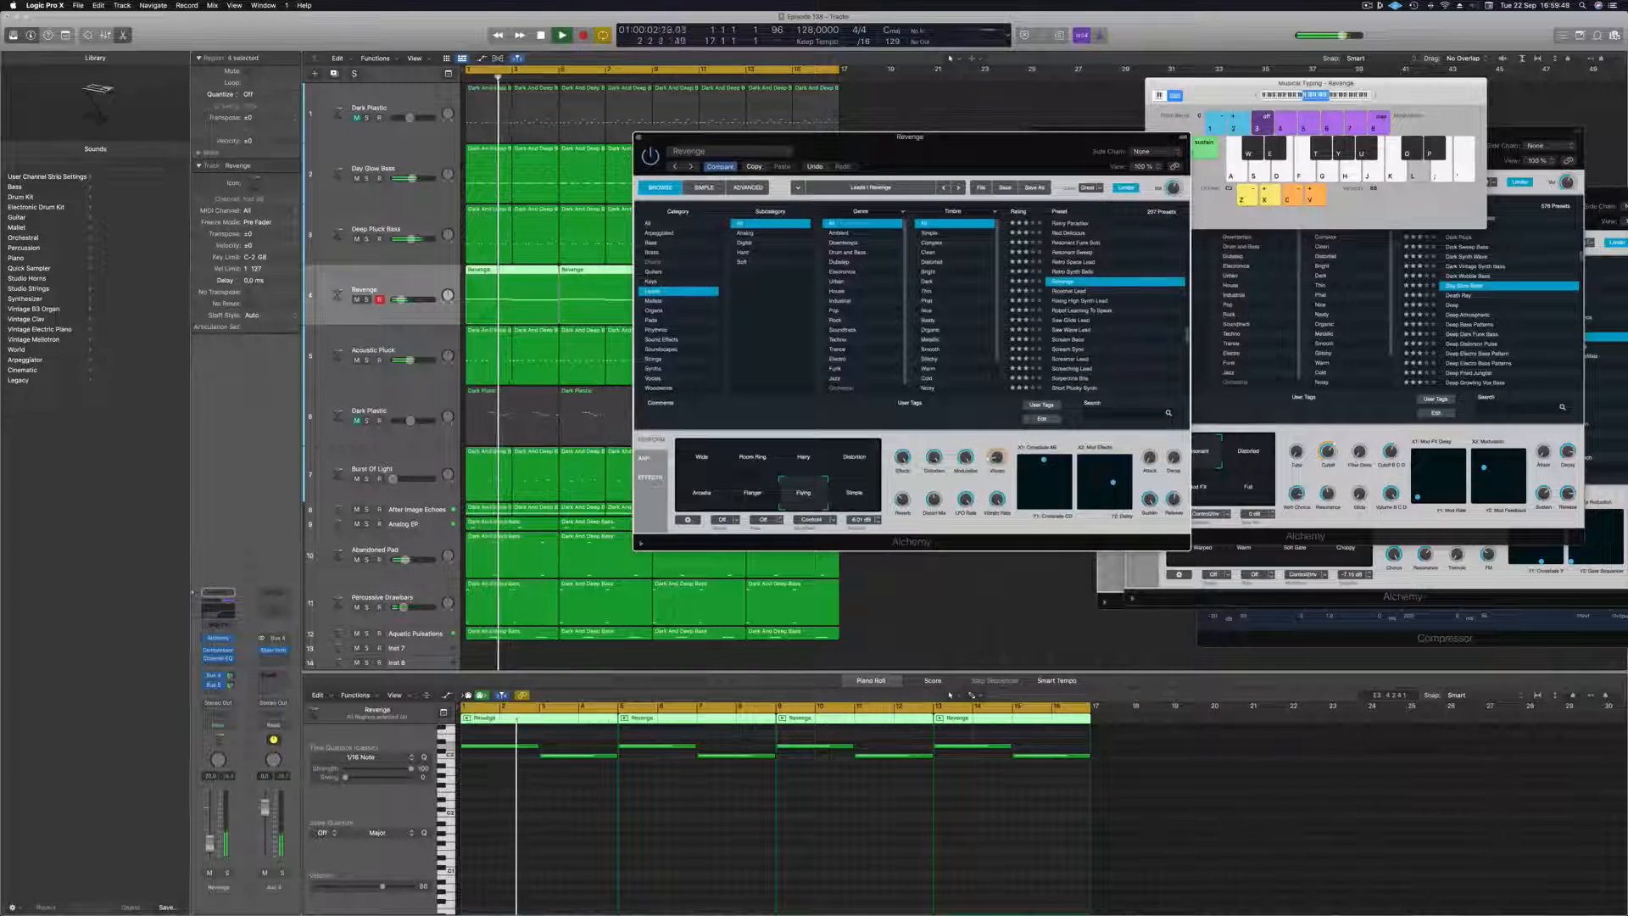
click(209, 844)
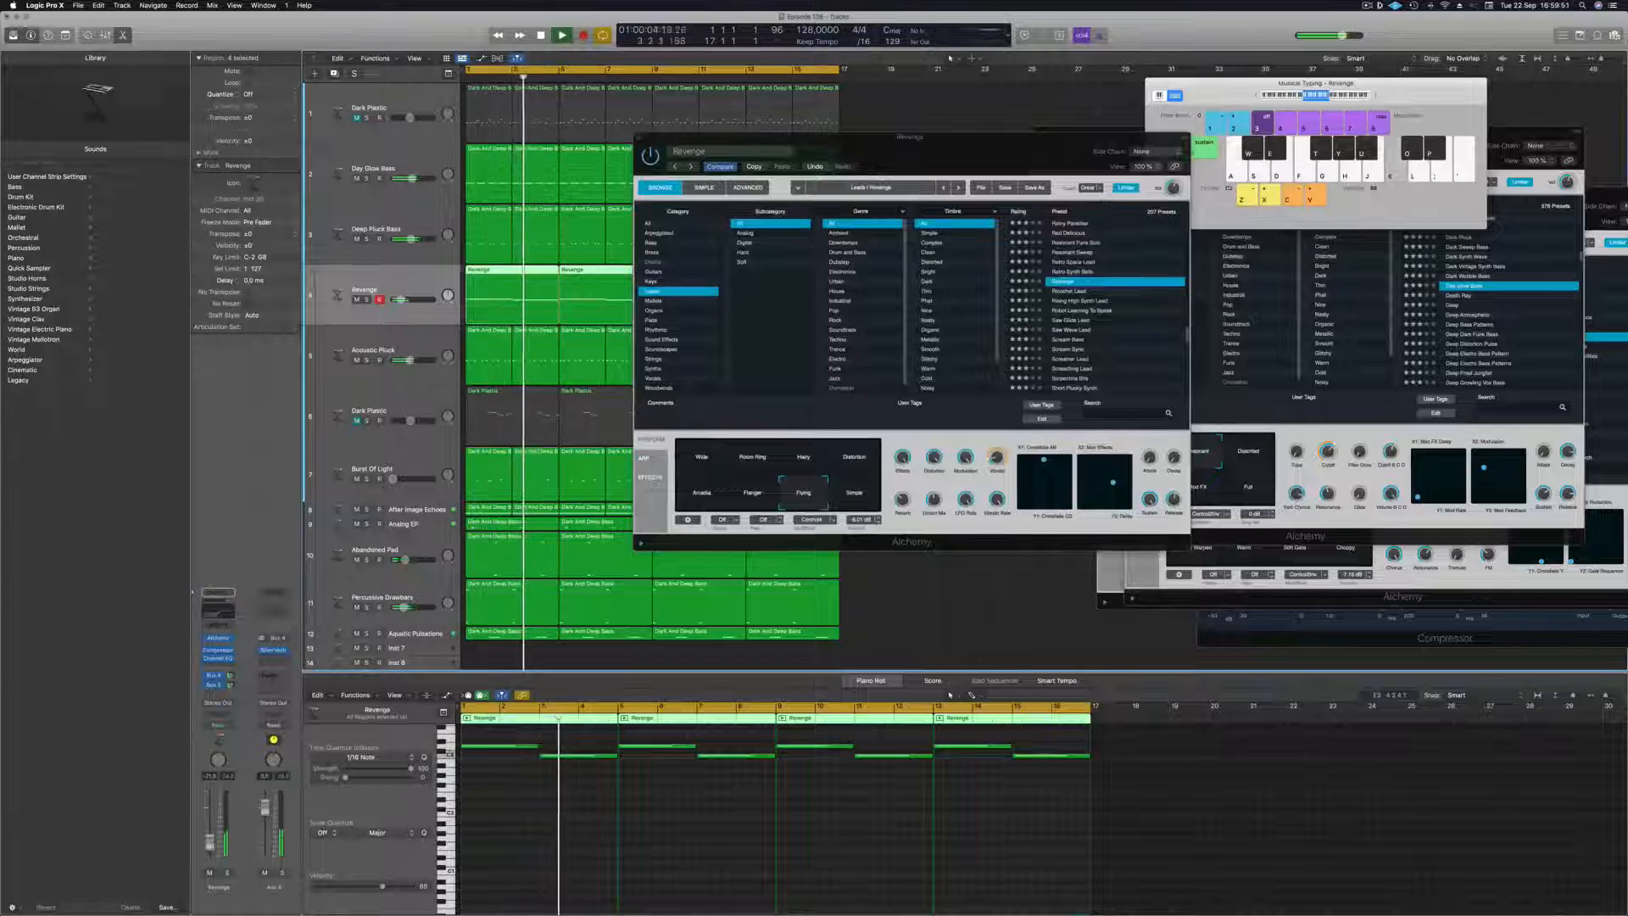
Try transposing all the Revenge notes down an octave.
click(570, 825)
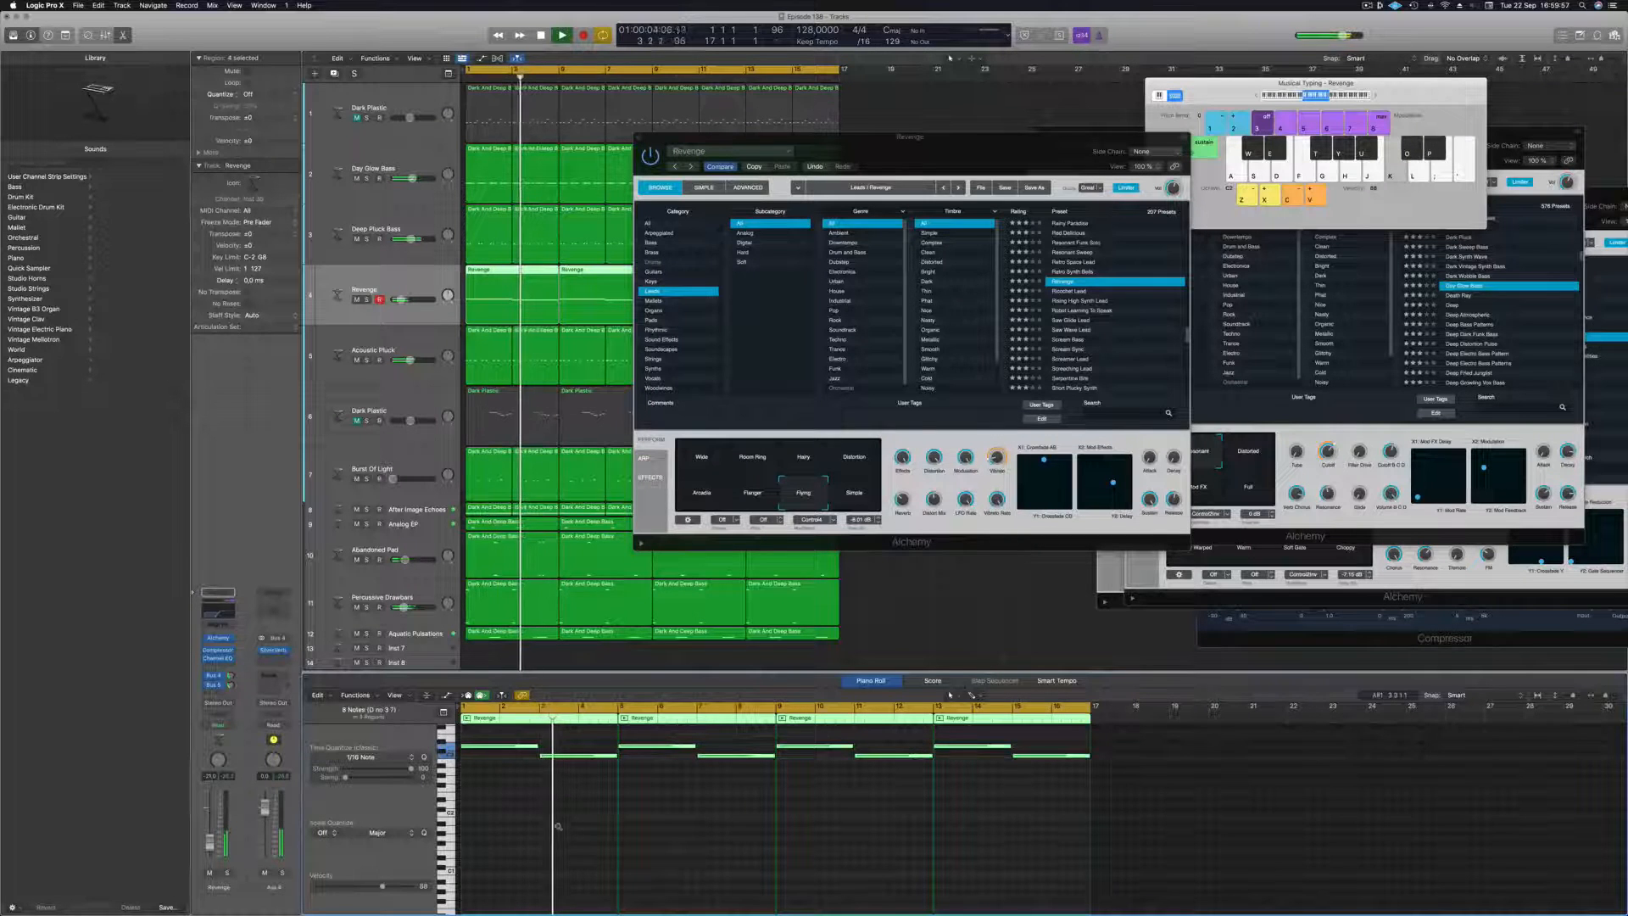
key(alt+shift+Down)
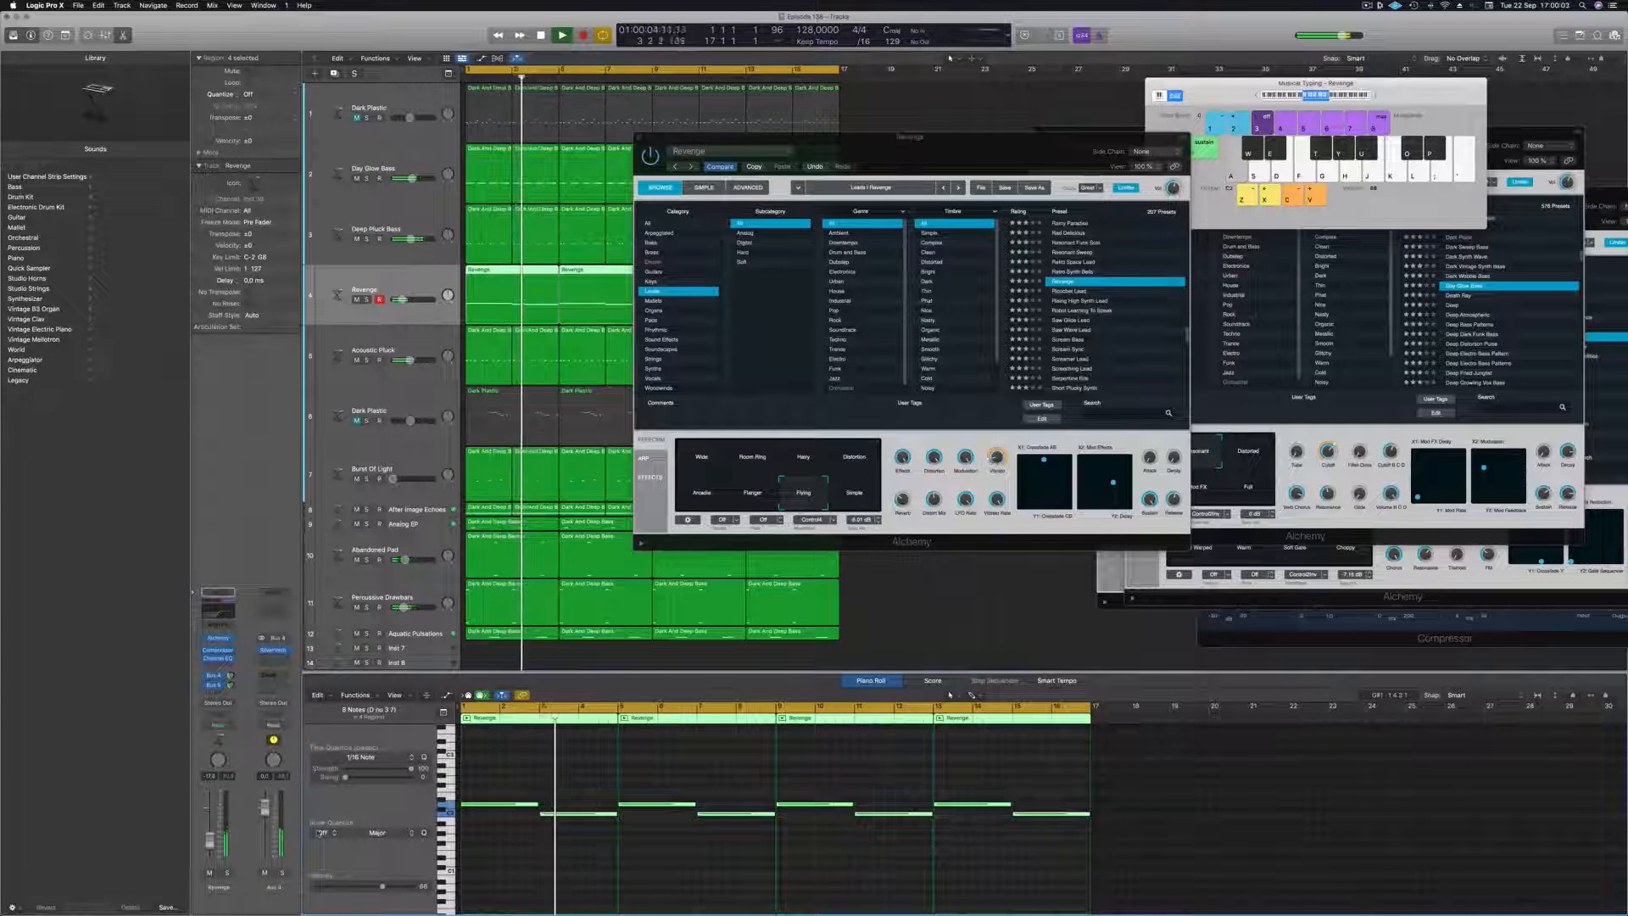
key(super+z)
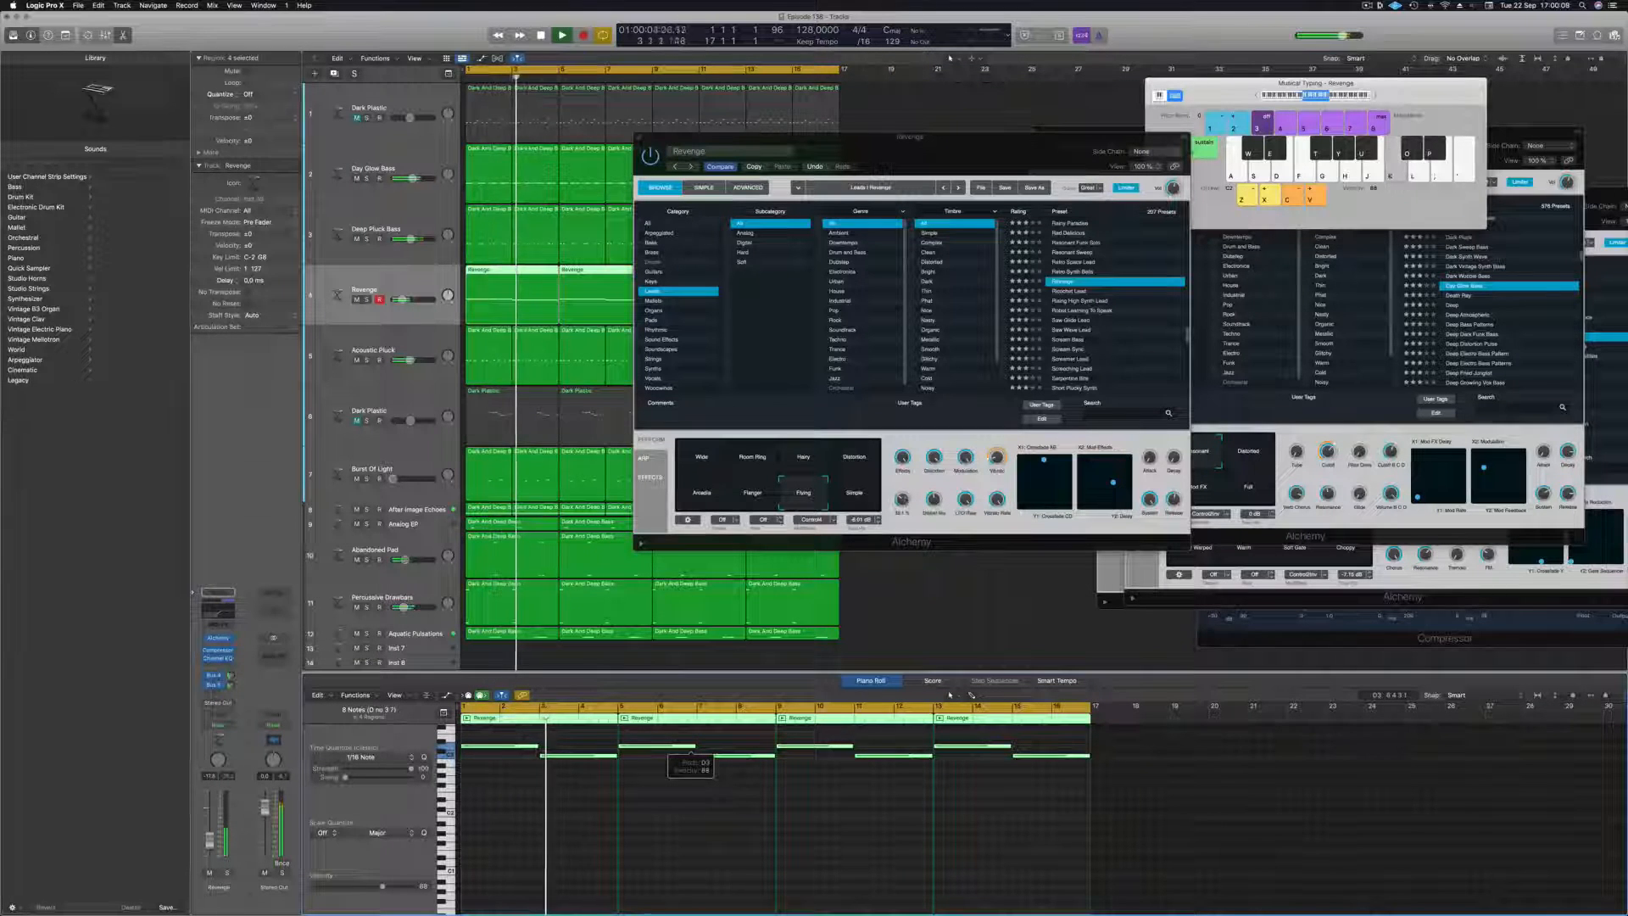
Lower the handle in the Crossfade pad of the Revenge sound and replay from the start.
click(1048, 506)
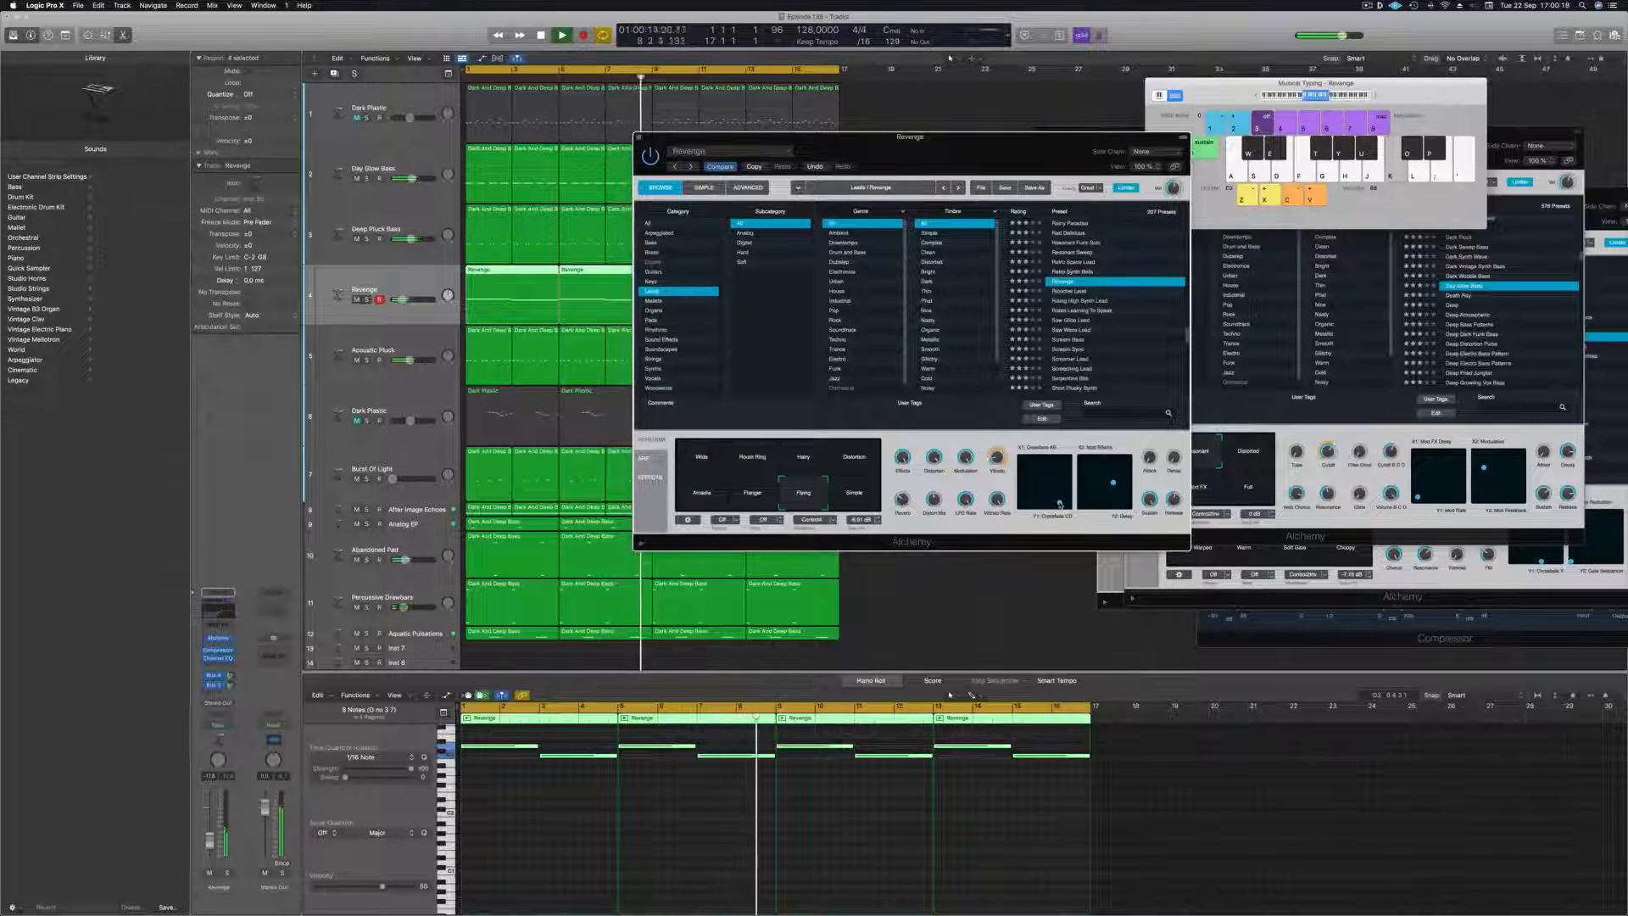
key(space)
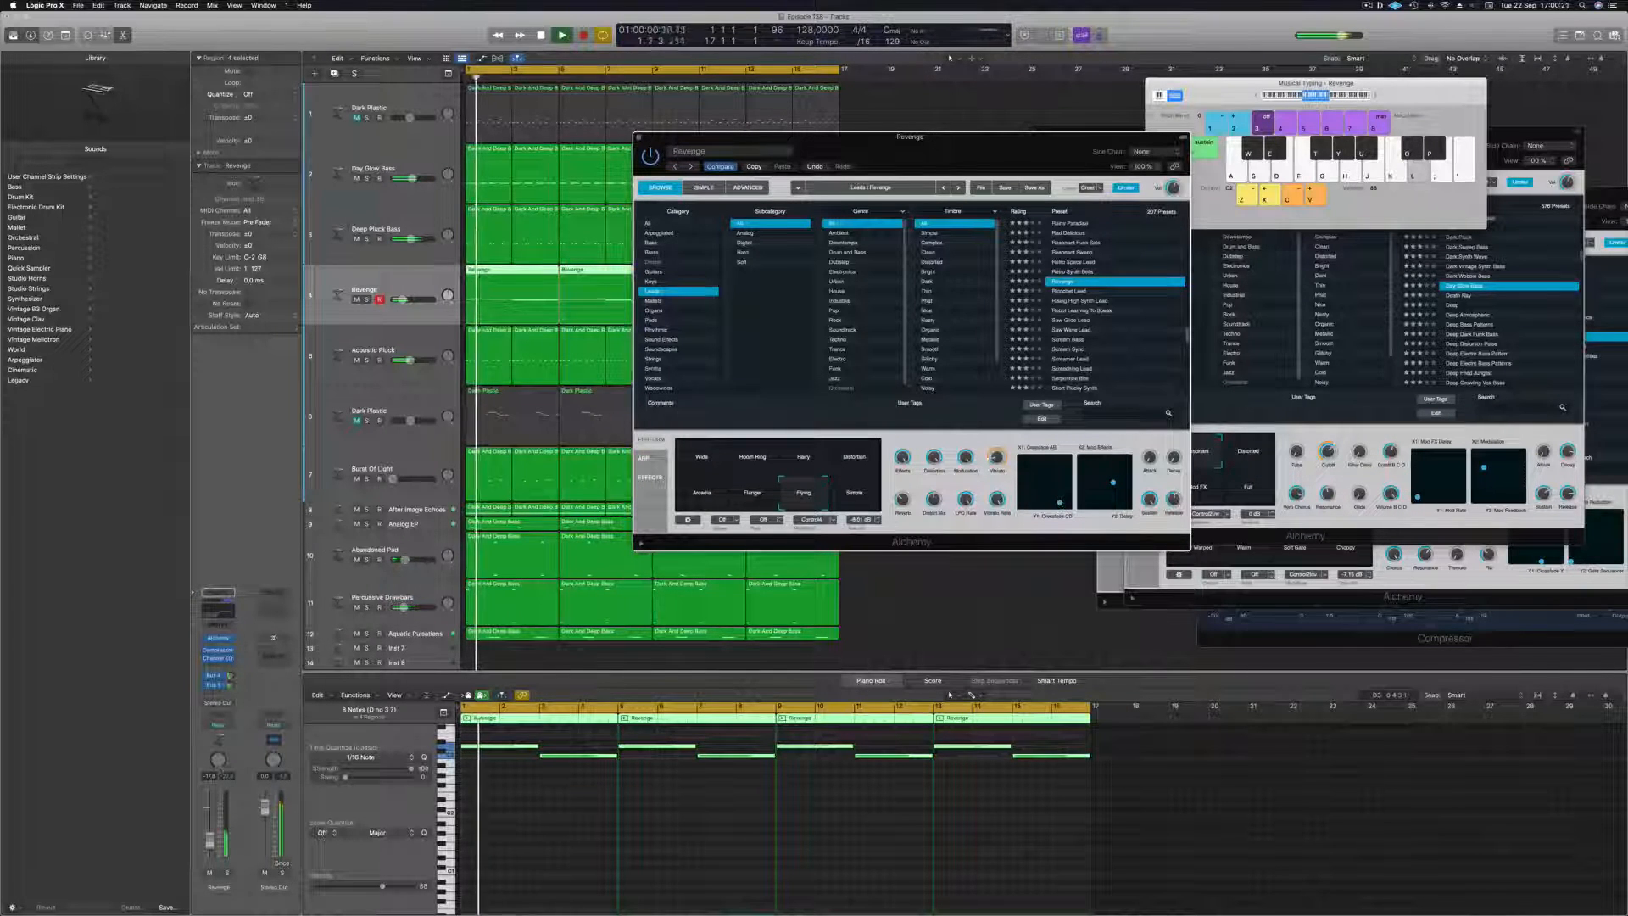
Open the Revenge track's Compressor and check its gain reduction in the graph and meter views.
click(218, 651)
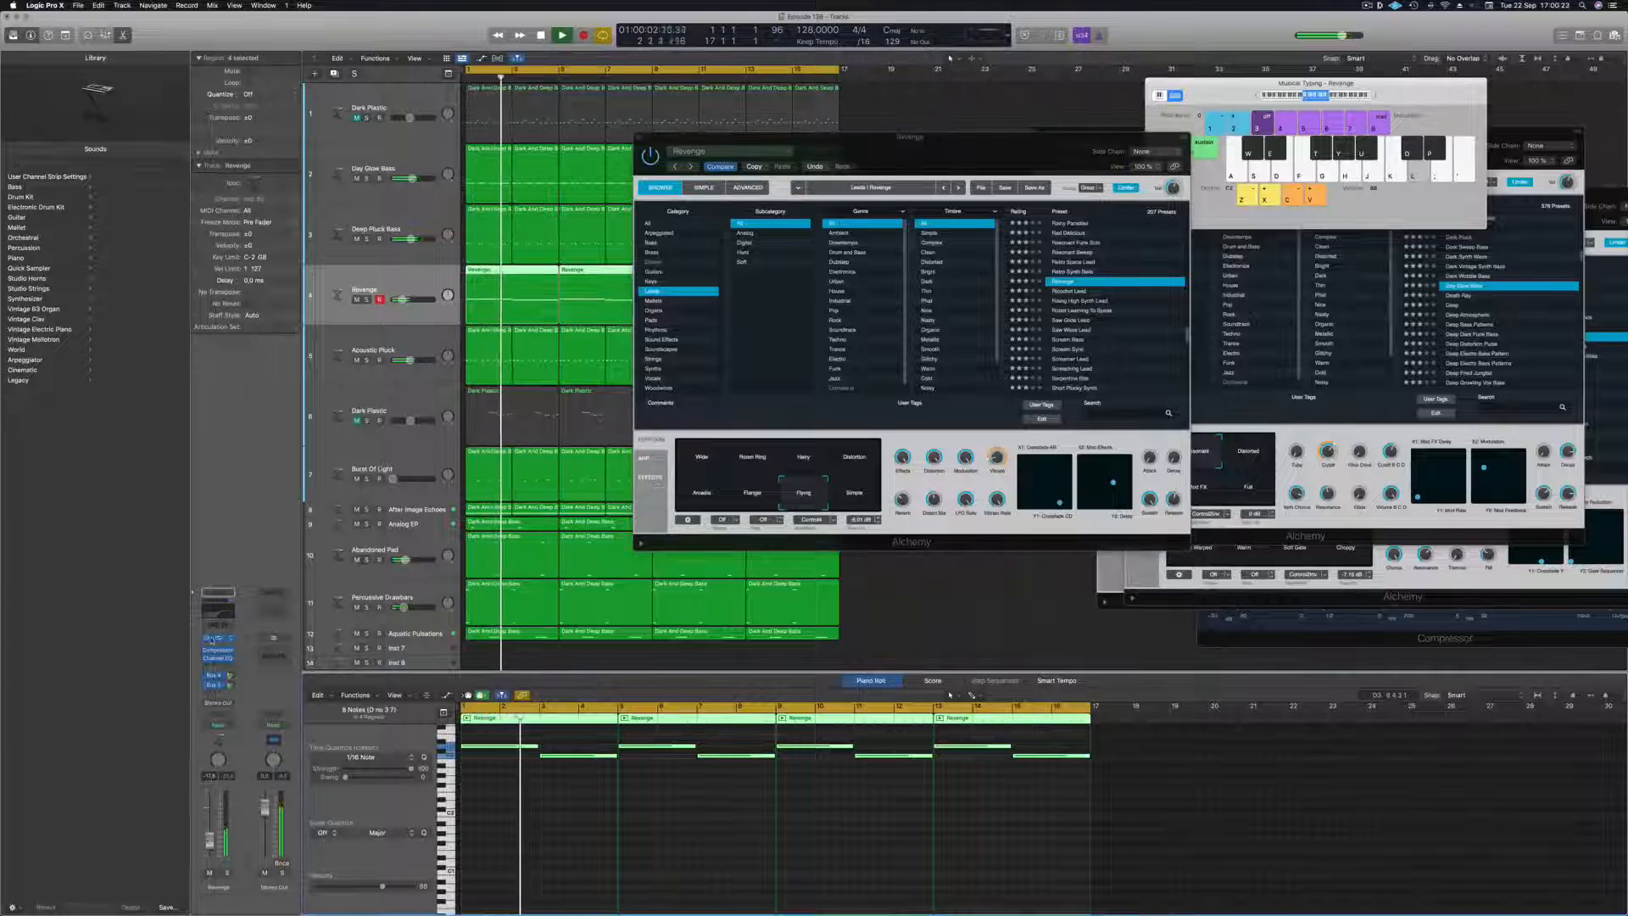
click(217, 651)
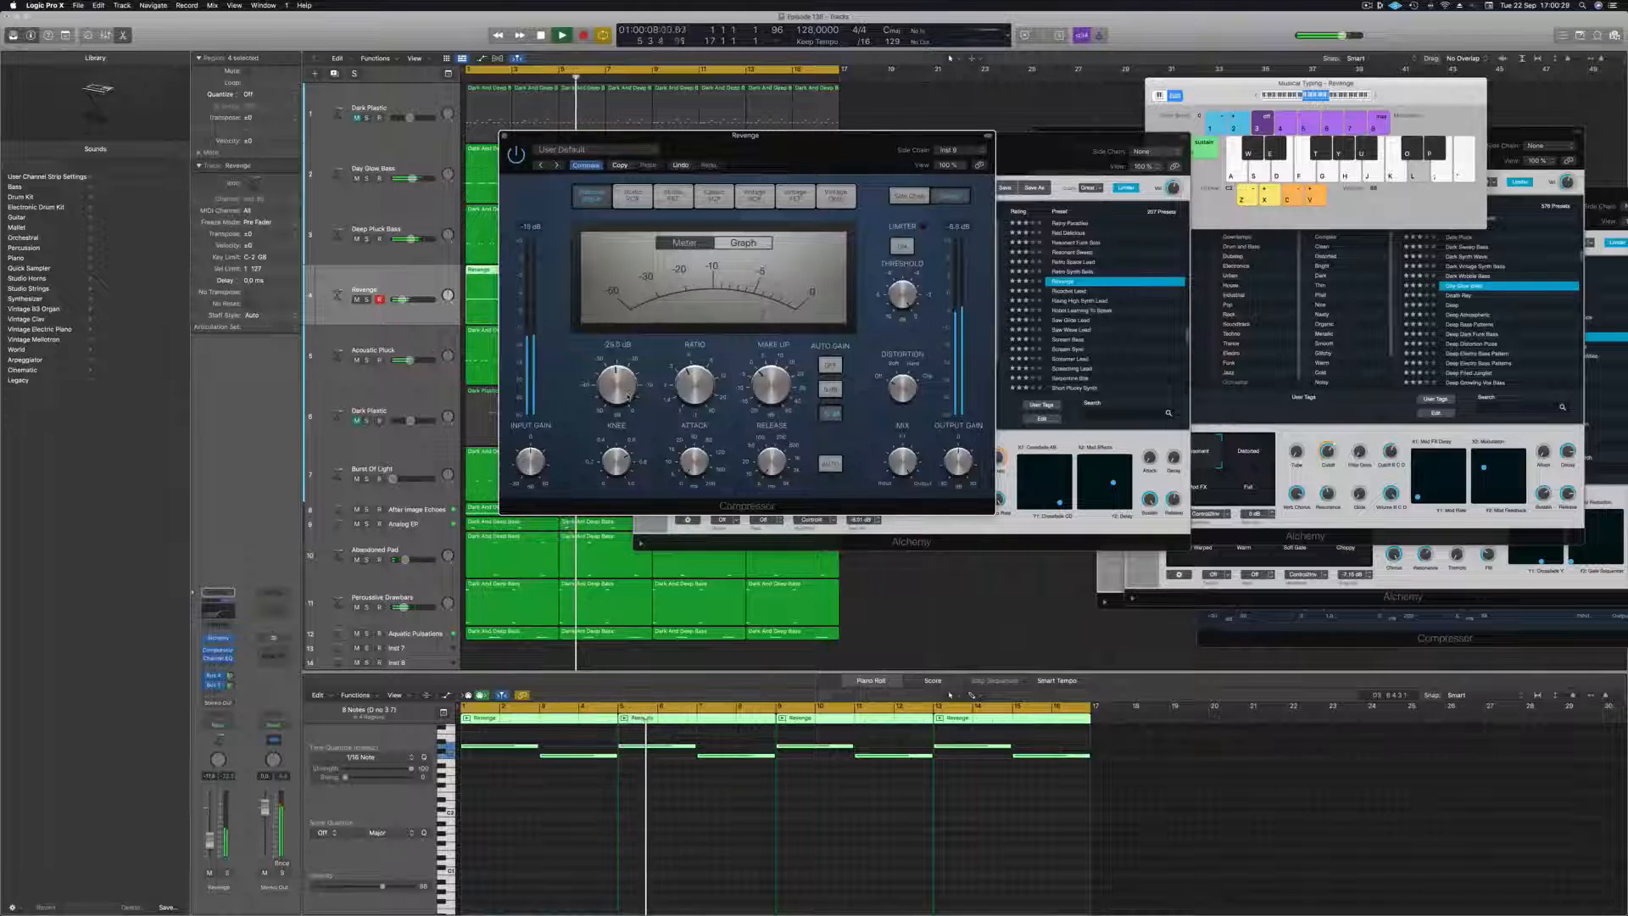
click(743, 243)
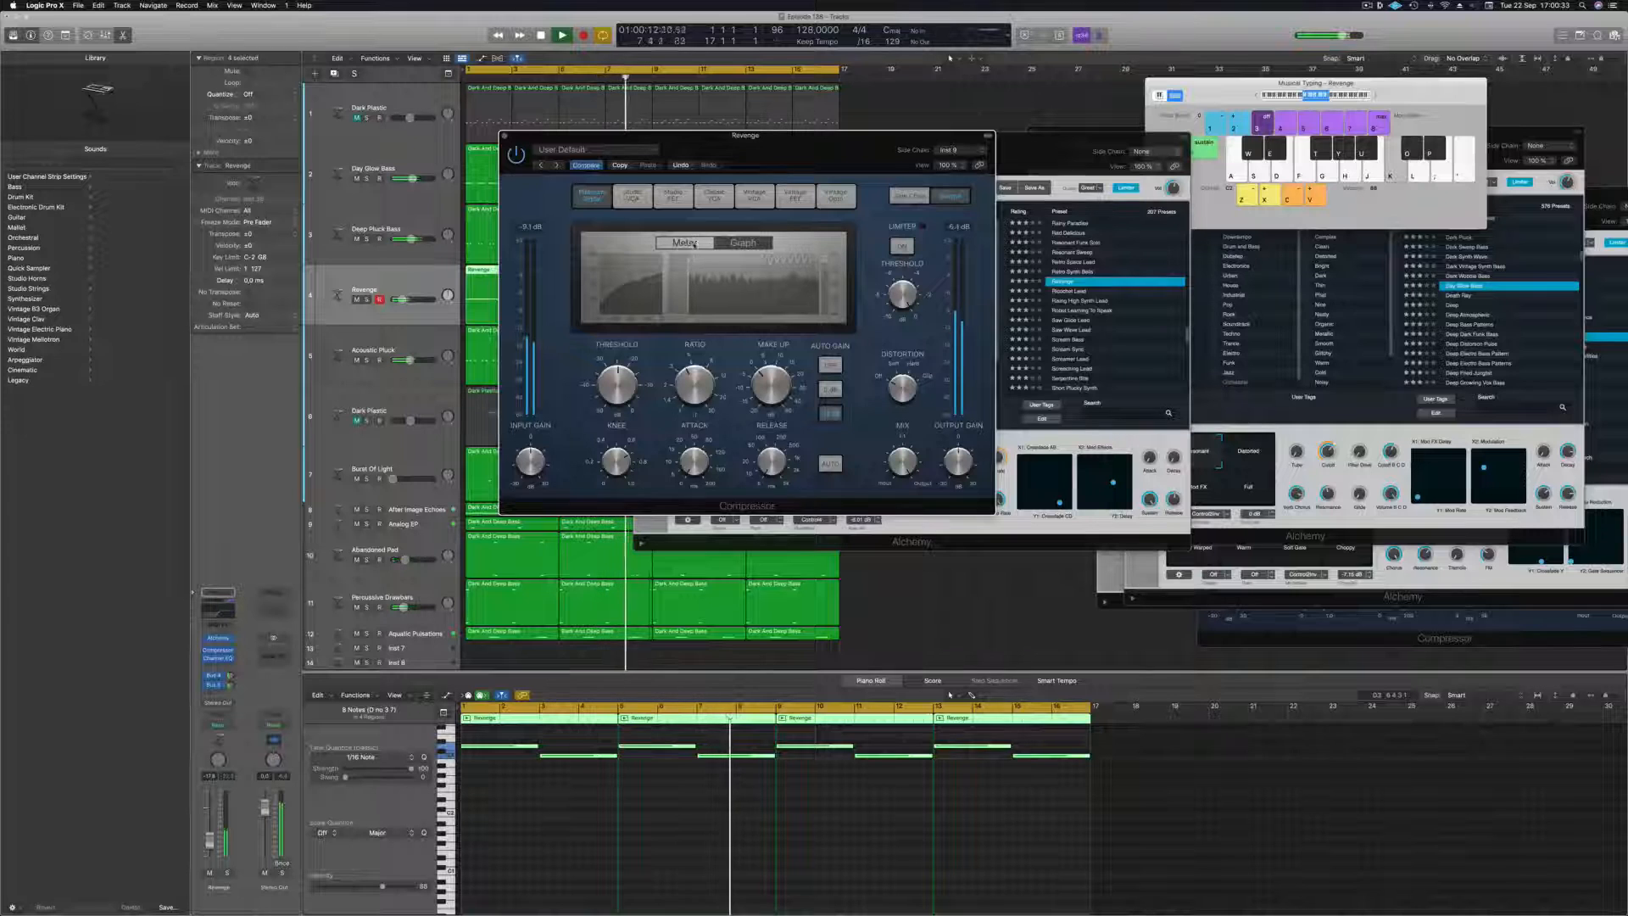
click(686, 244)
click(505, 136)
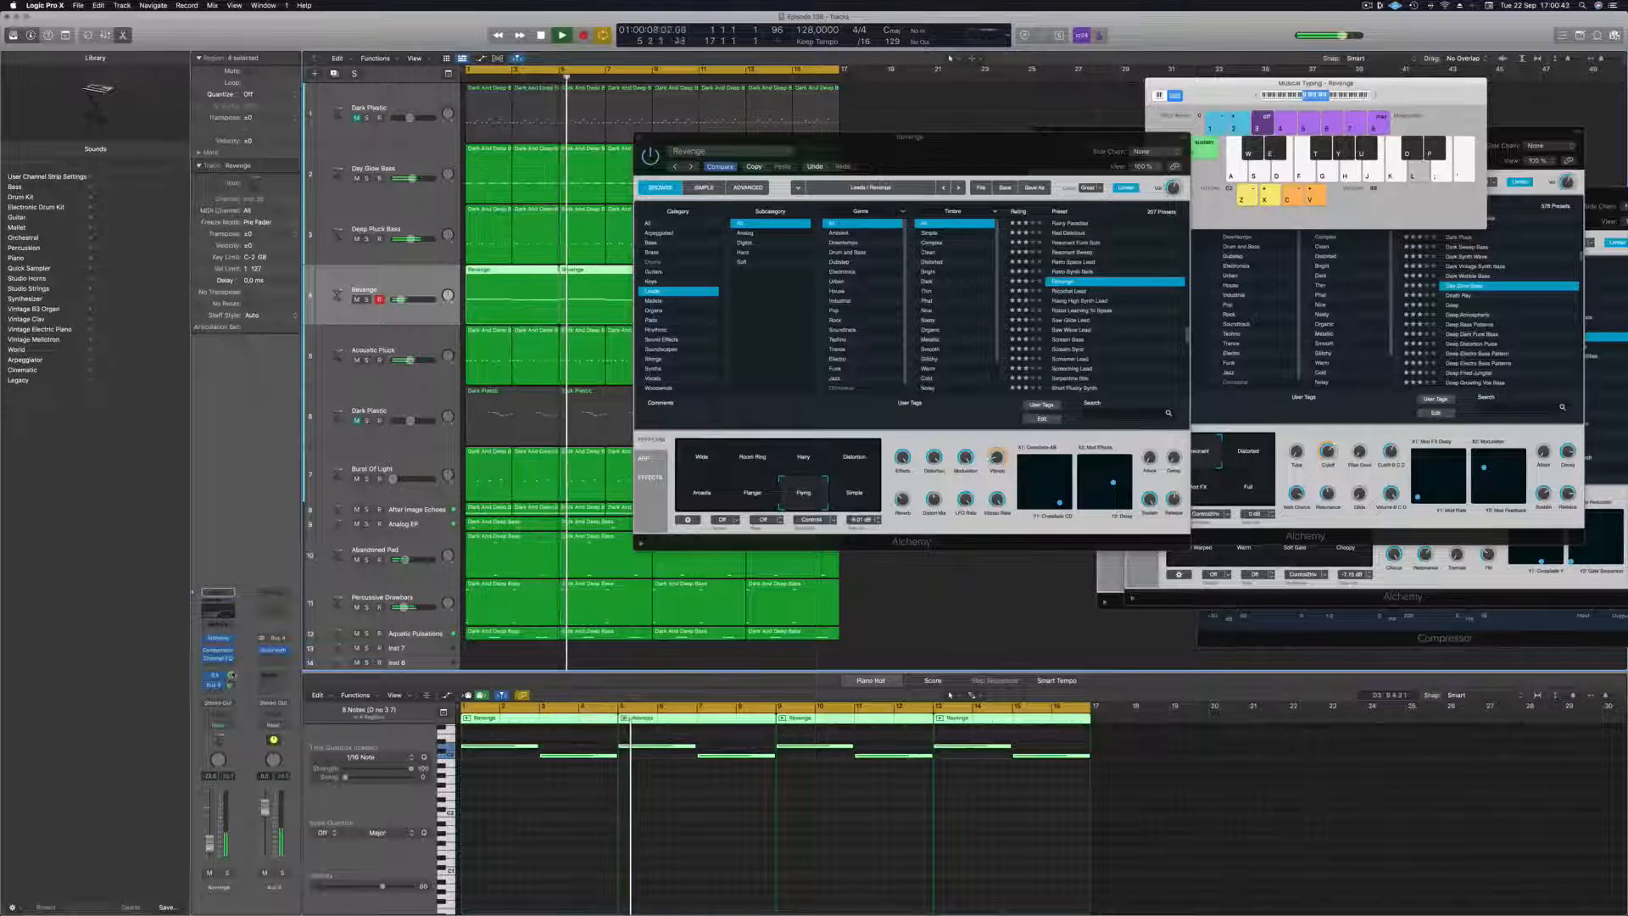
Insert a Compressor on Aux 4 and set its side chain to Kick 1 - Natural Bass House (Inst 9).
click(273, 660)
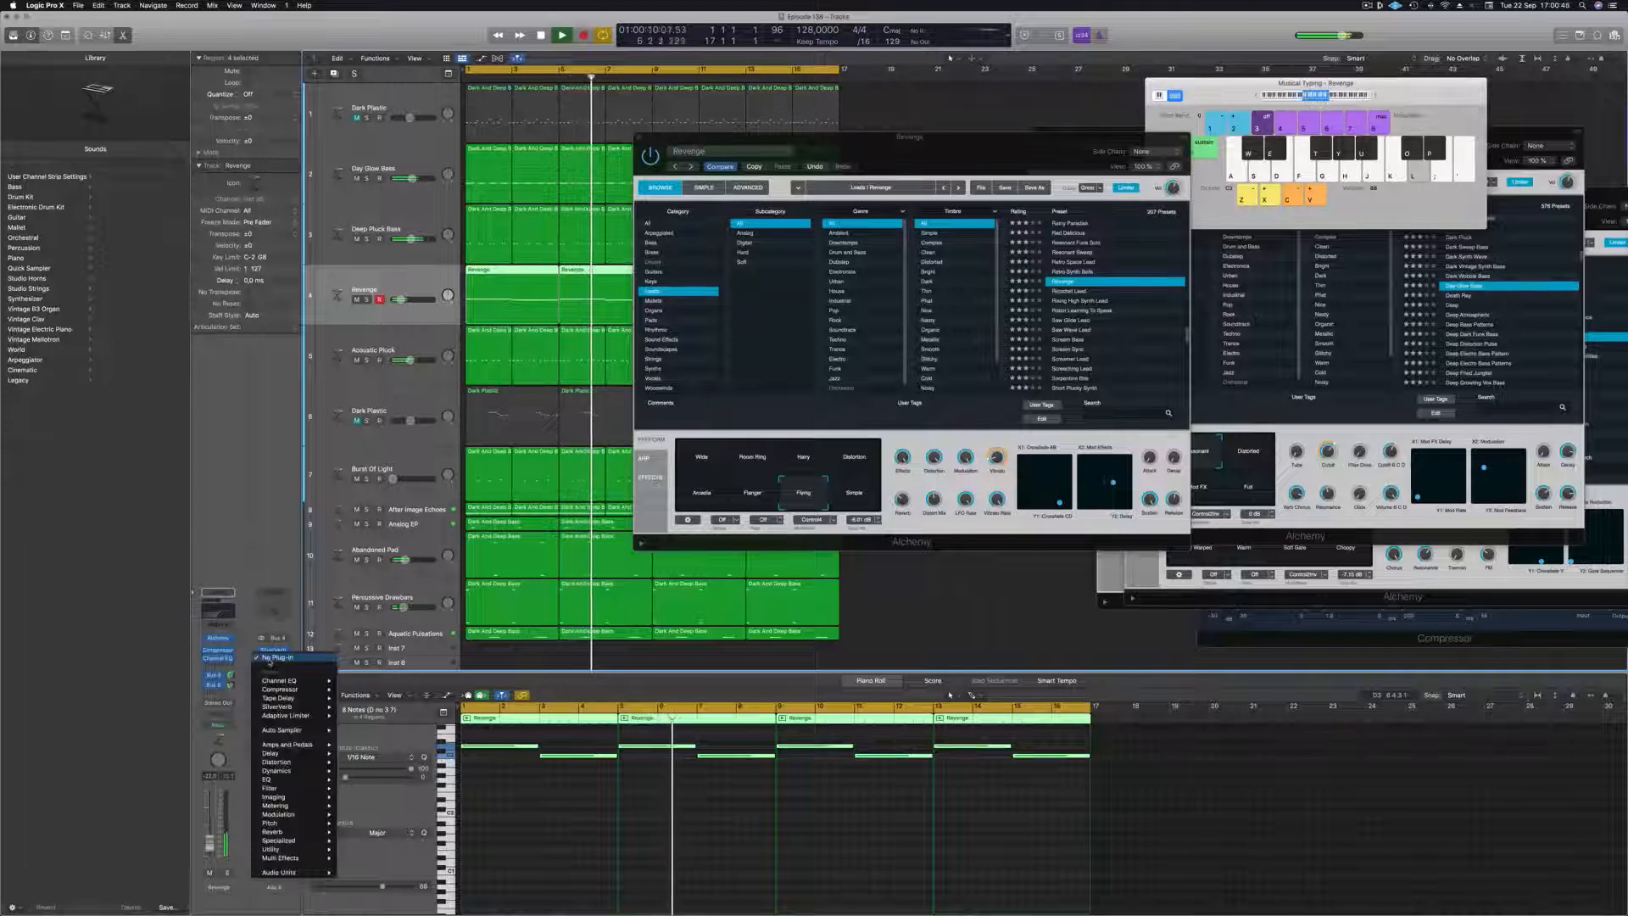
mouse_move(293, 689)
click(349, 690)
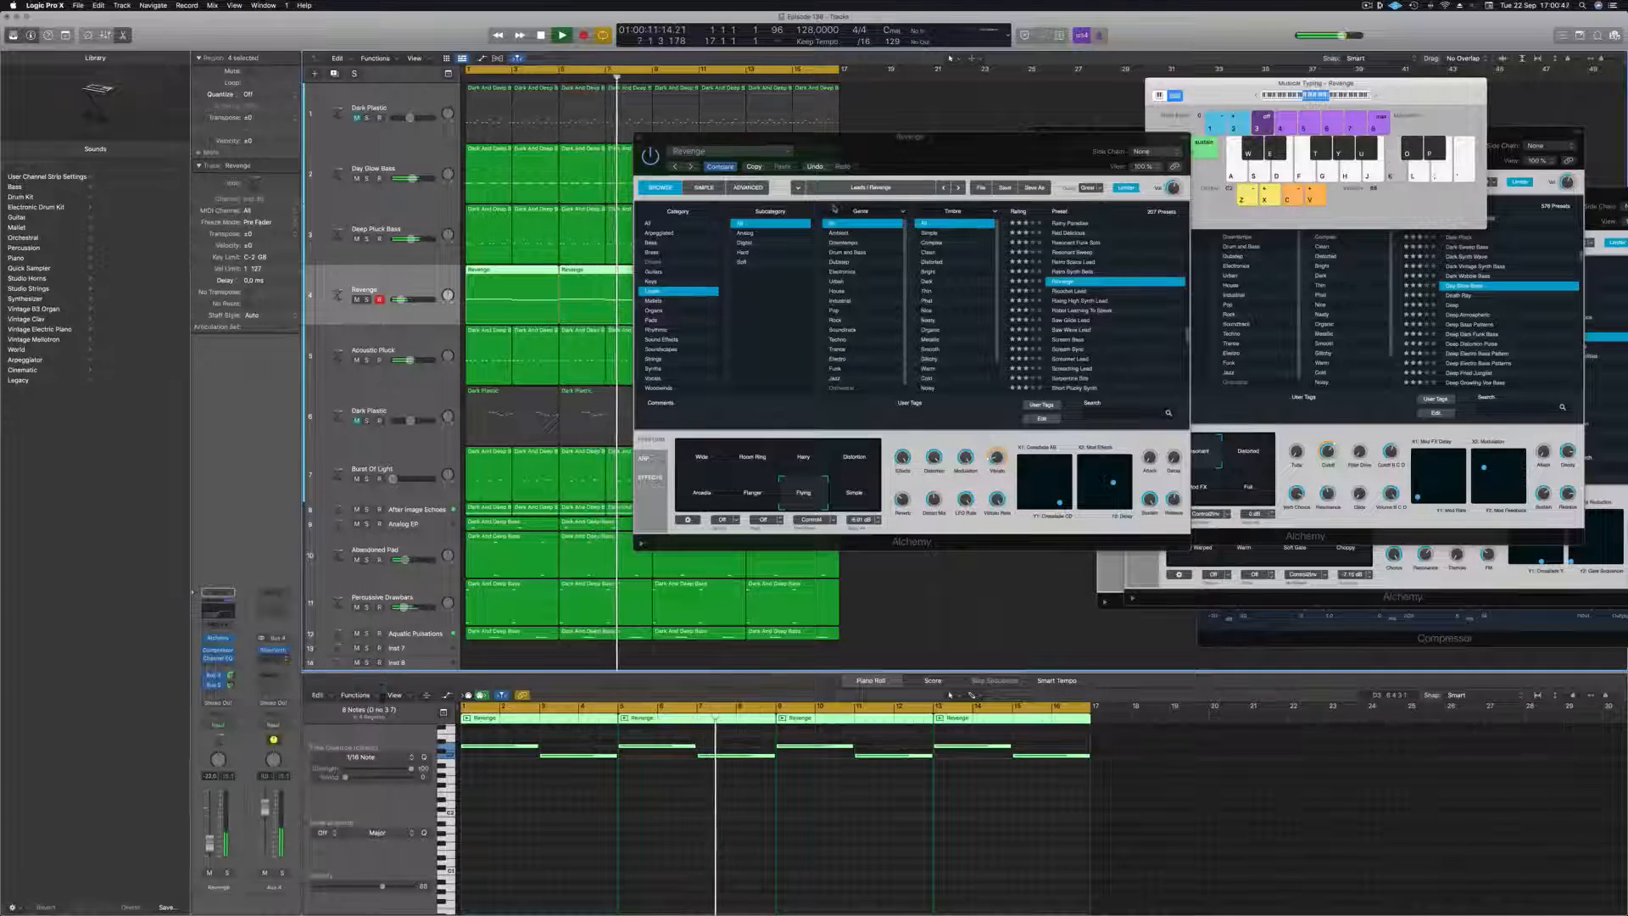
drag(845, 161, 965, 296)
click(1120, 300)
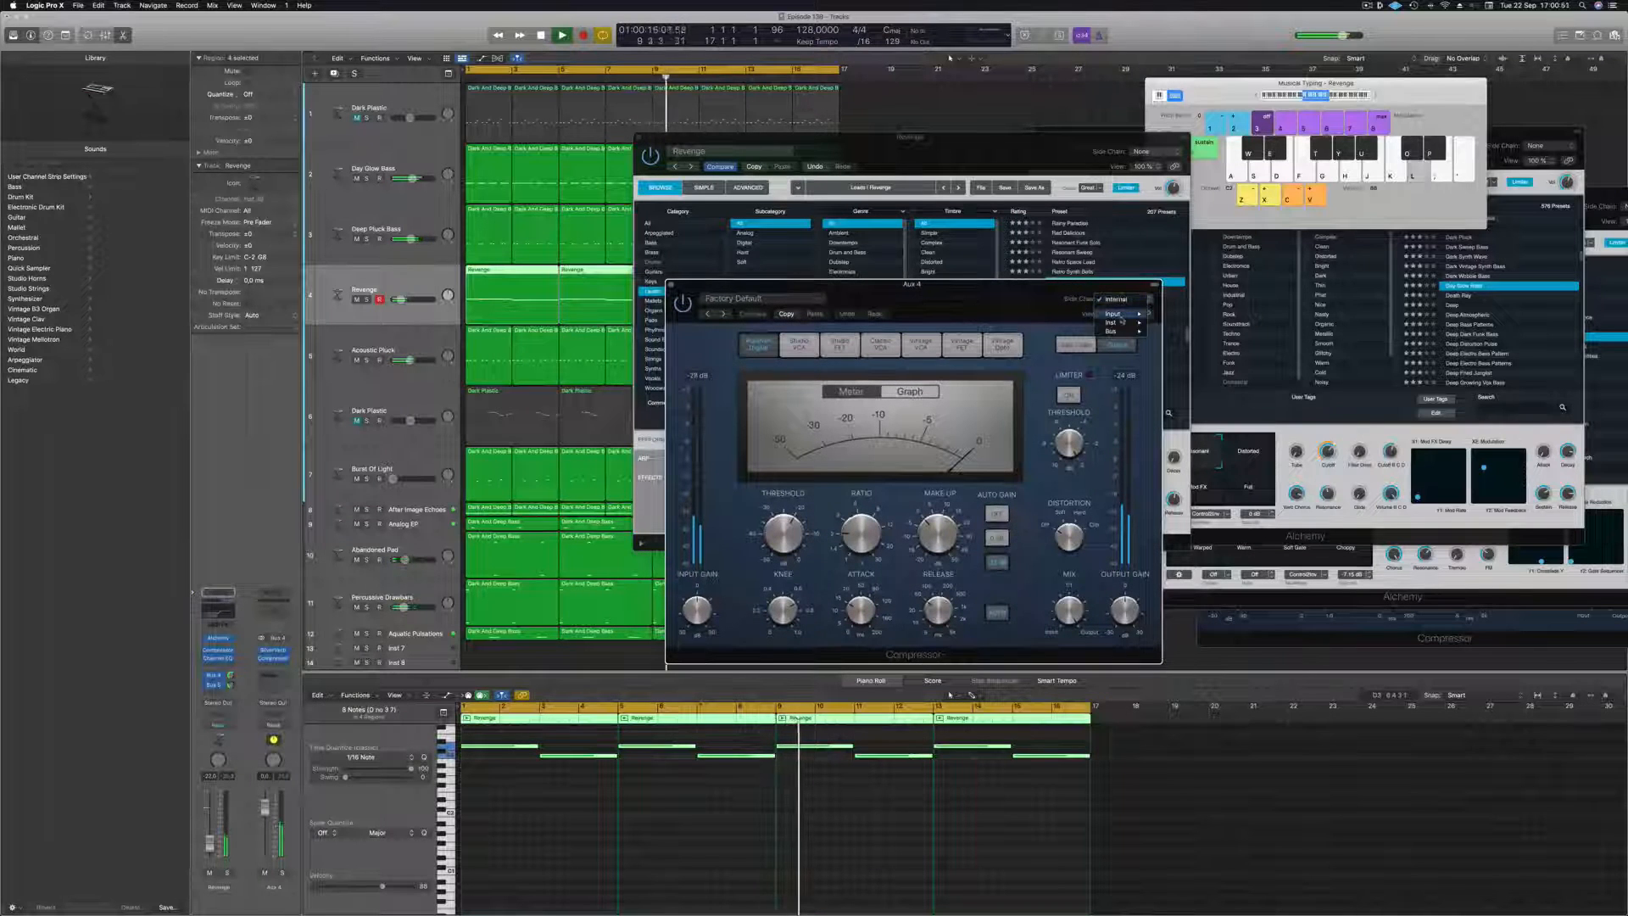
mouse_move(1124, 322)
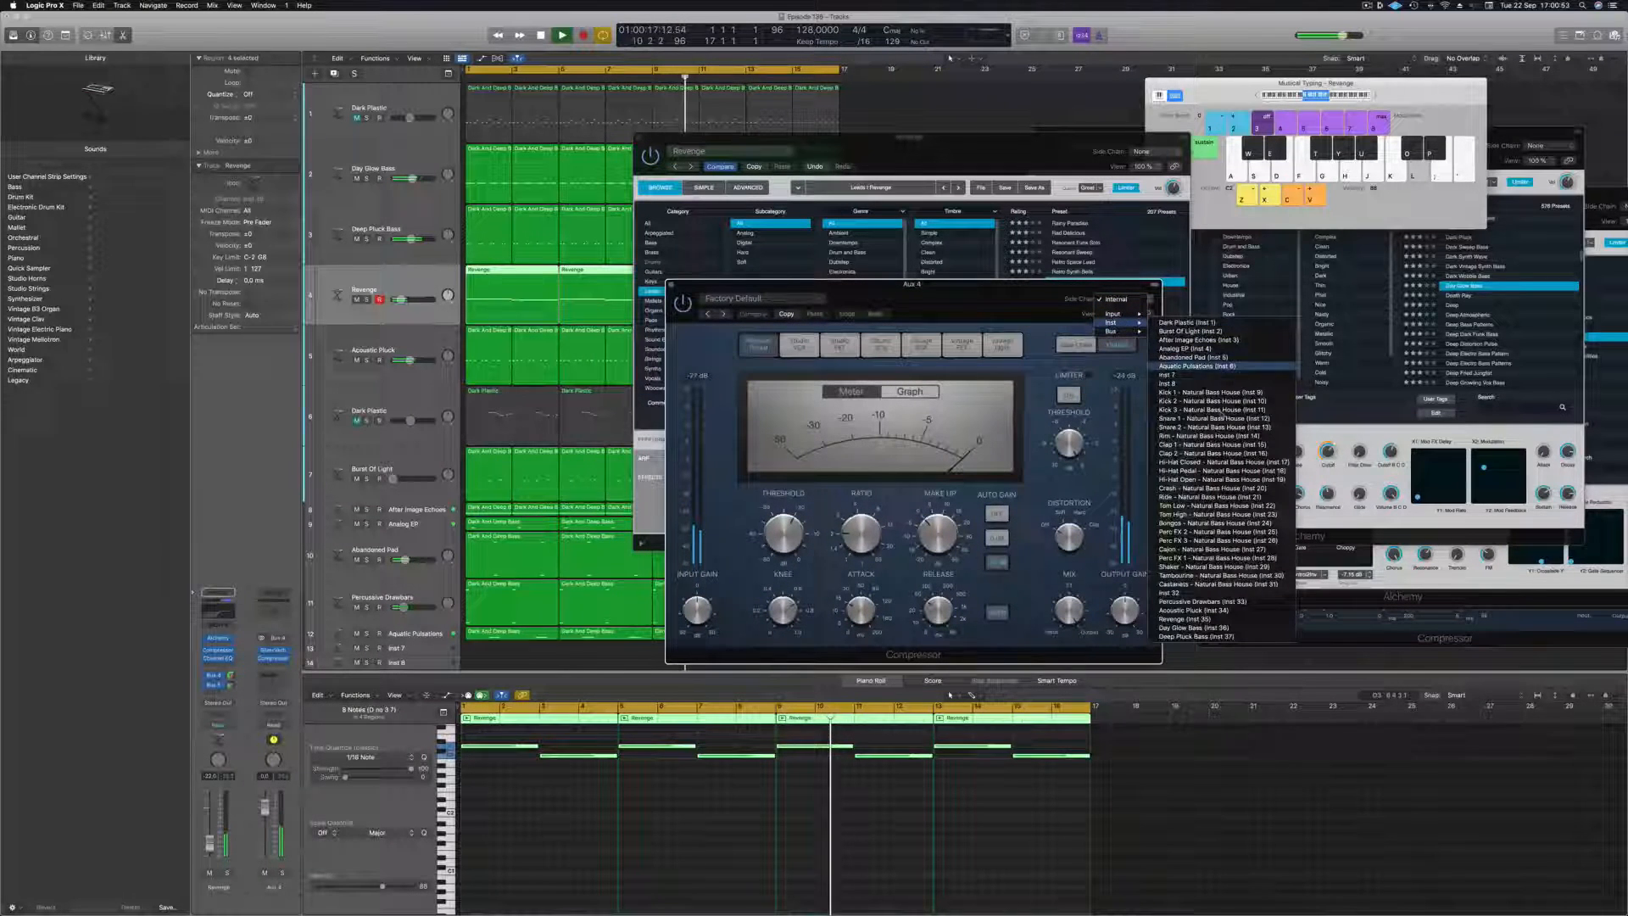
click(1219, 393)
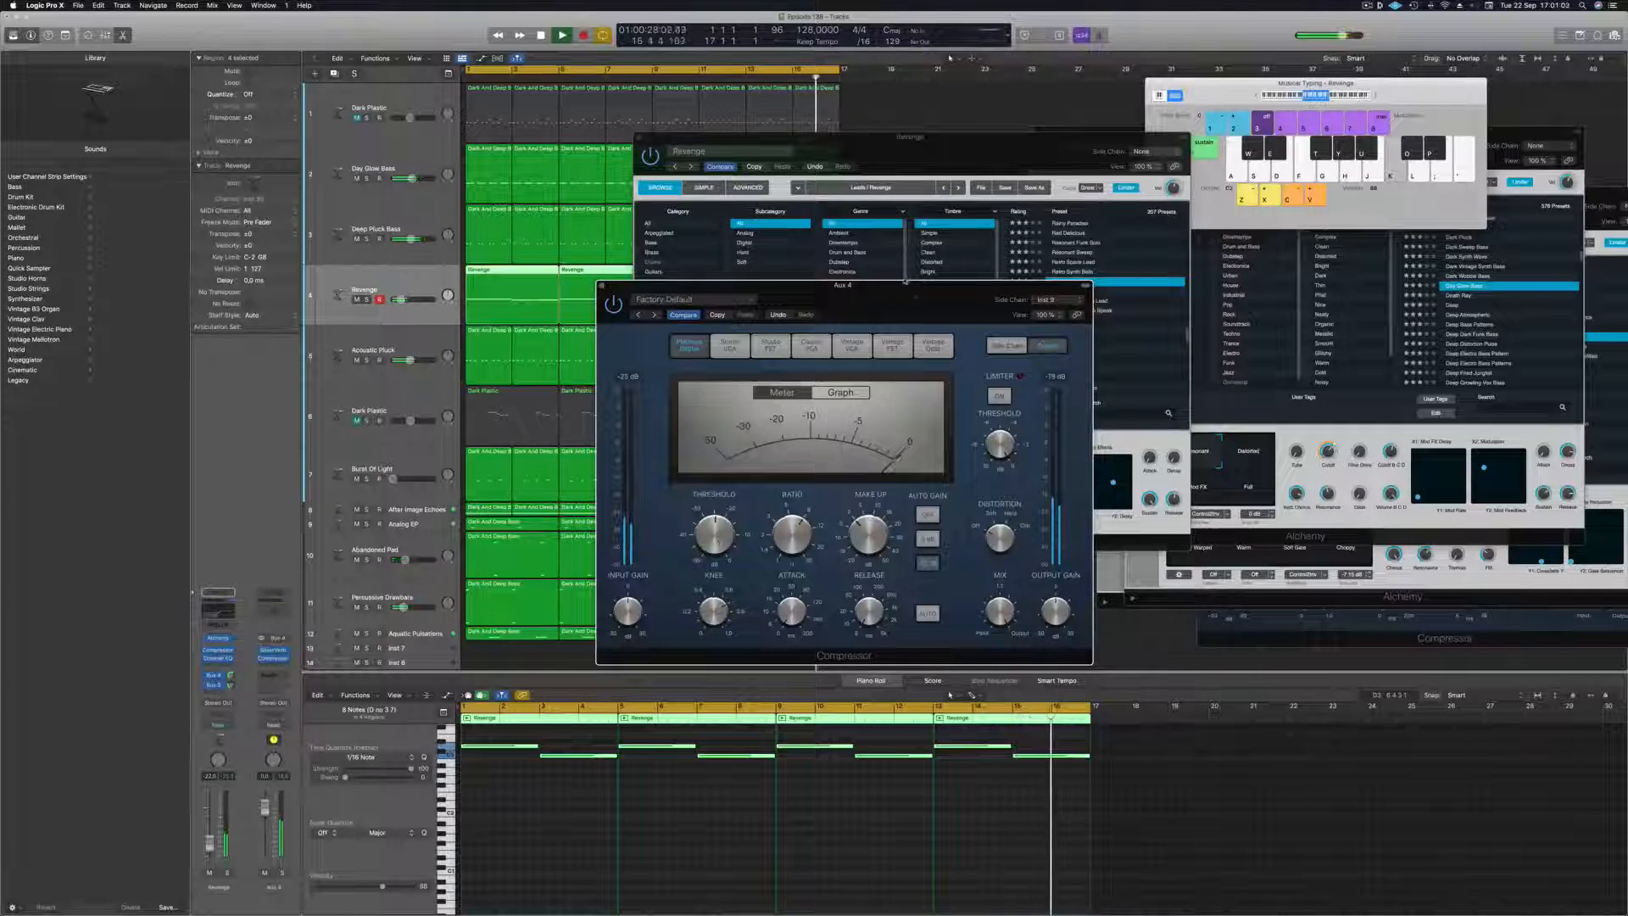
Close the Aux 4 Compressor and the Revenge Alchemy windows, and deselect the Revenge regions.
drag(906, 280, 1186, 283)
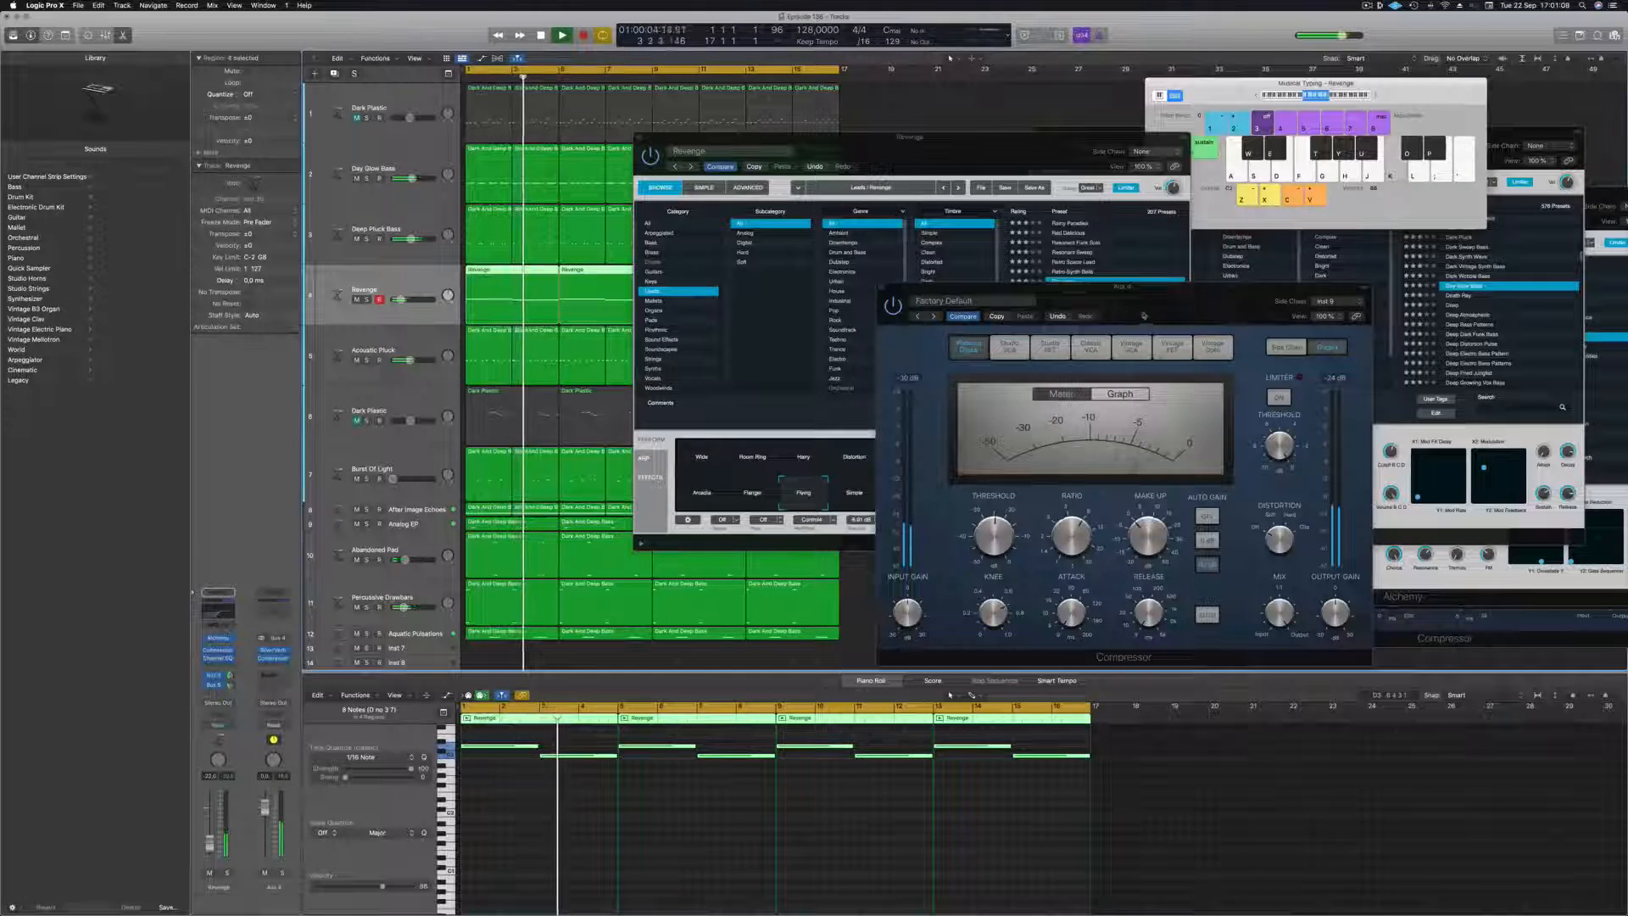
drag(1144, 315, 874, 419)
click(609, 392)
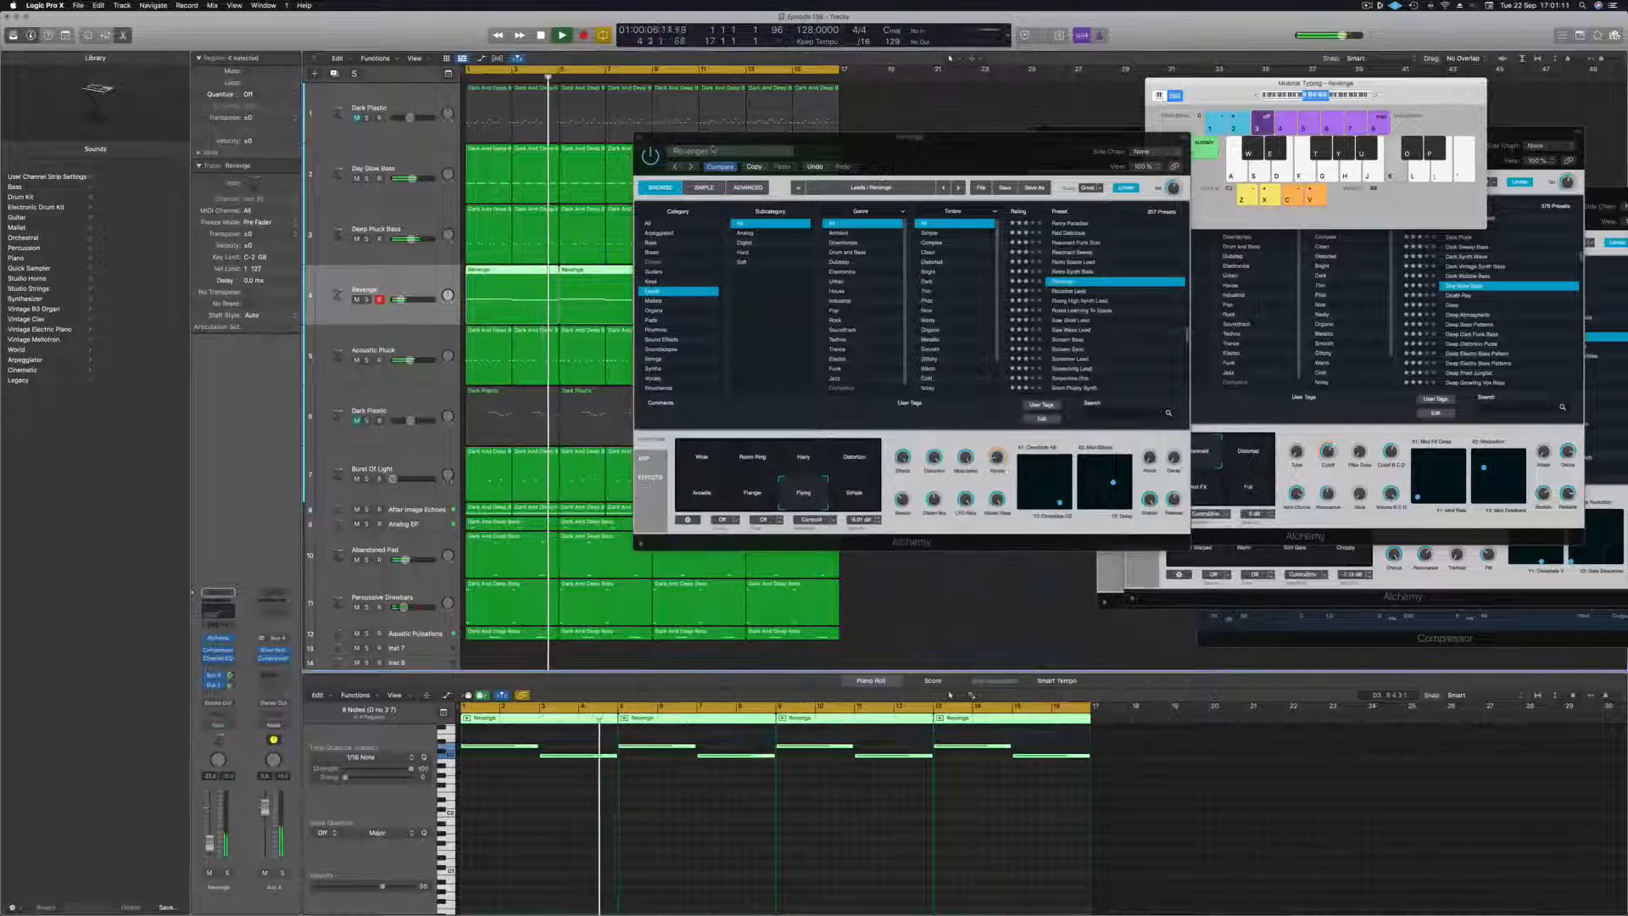
drag(663, 137, 650, 158)
click(626, 159)
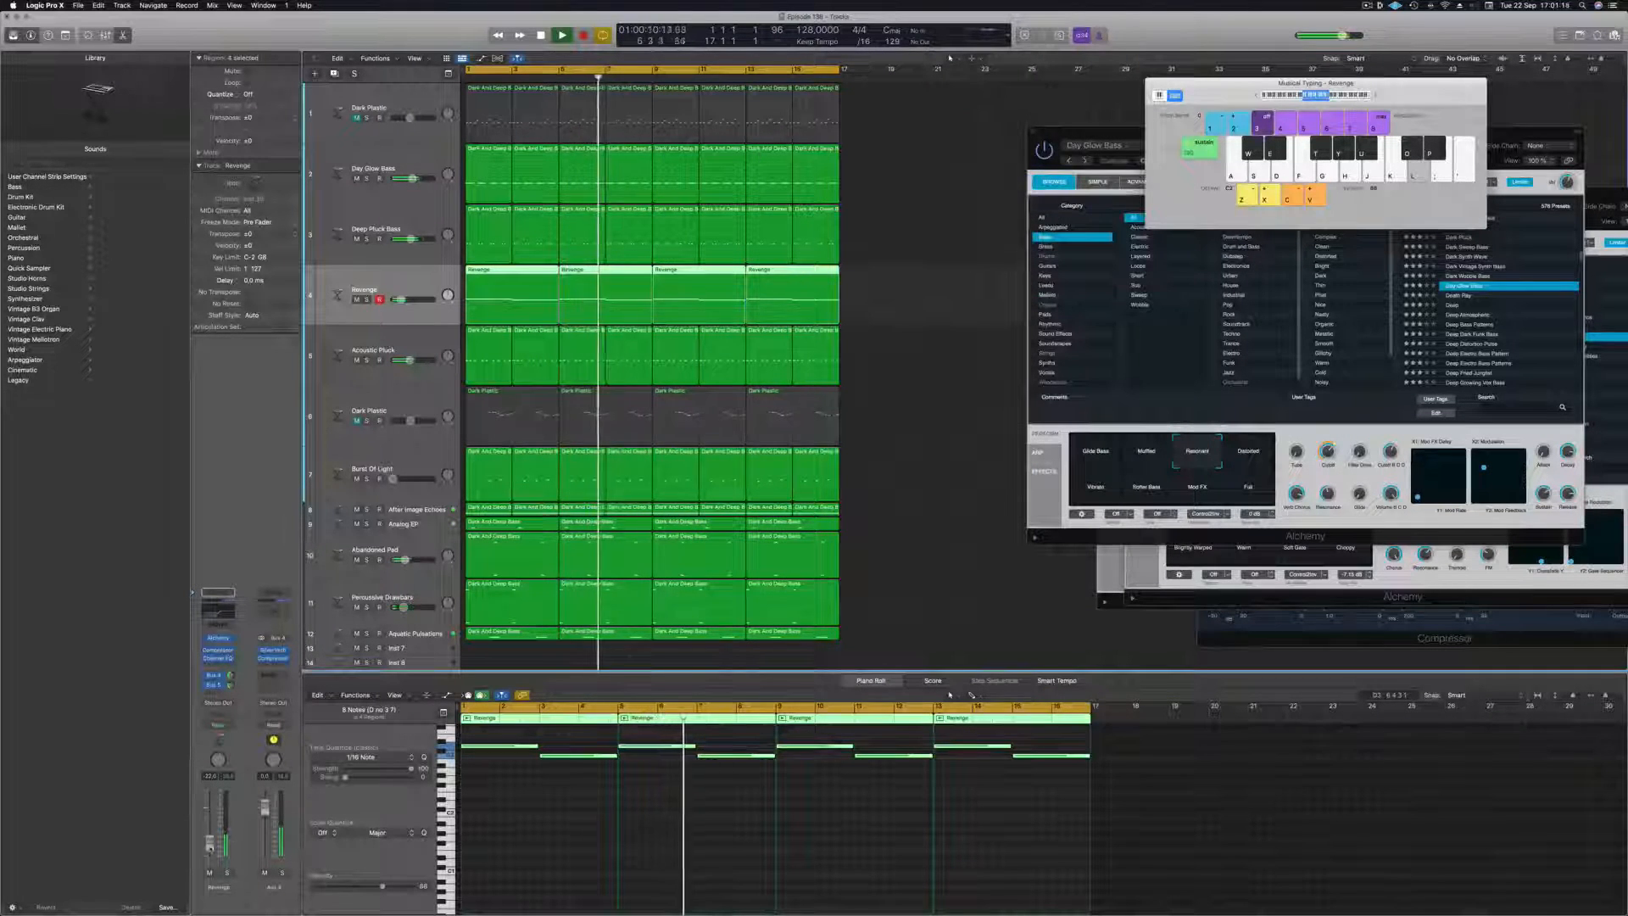
click(934, 519)
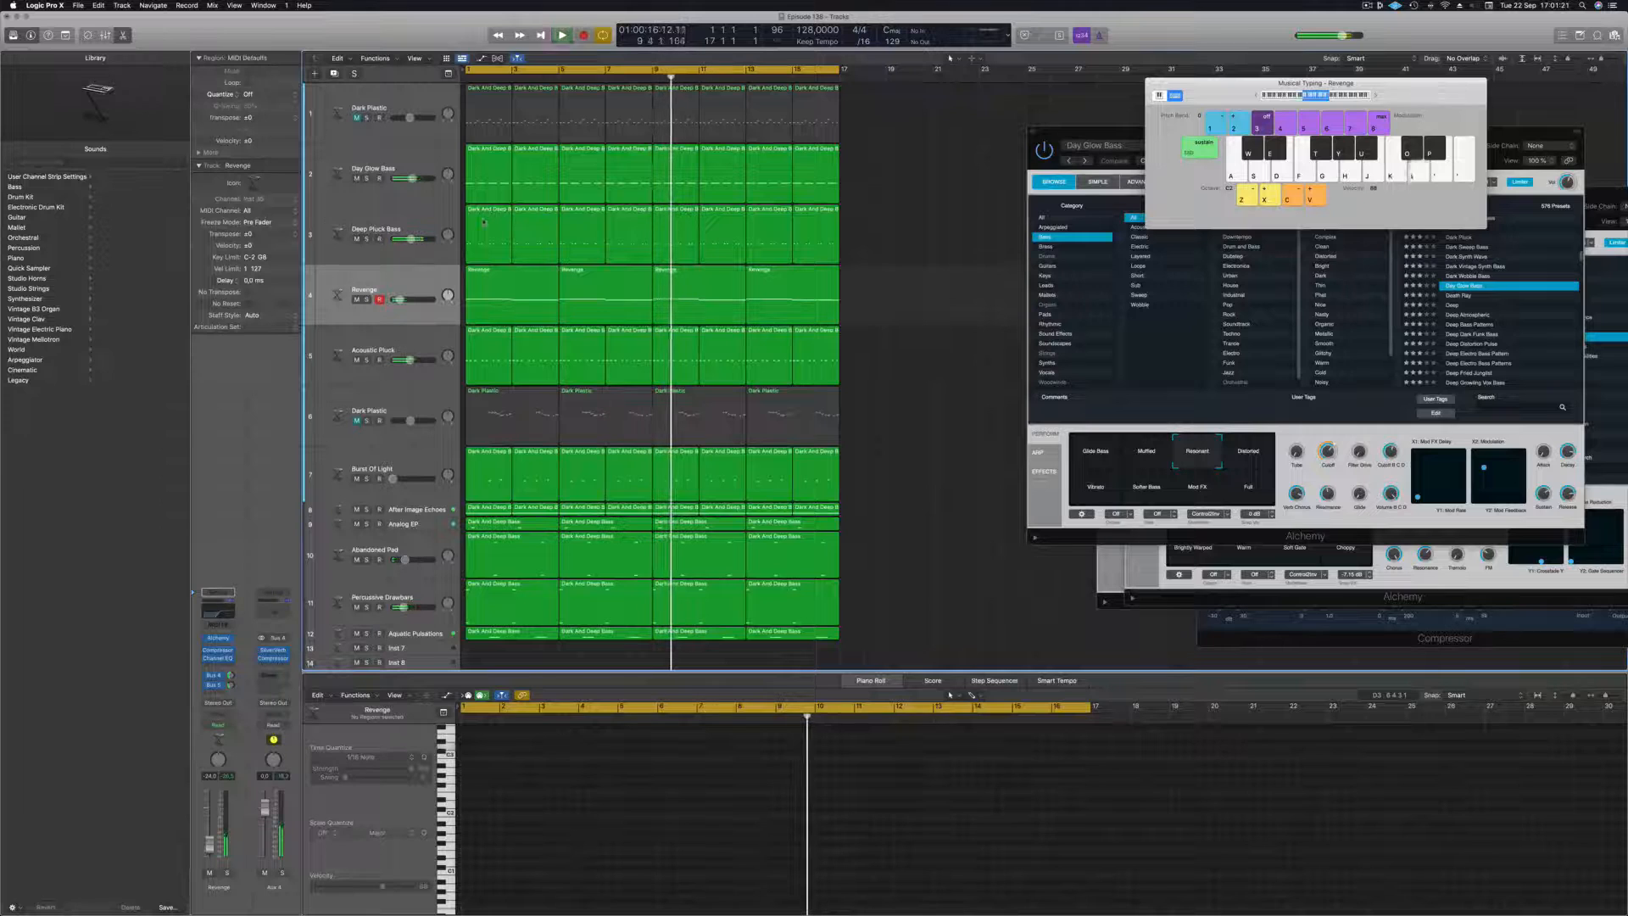
key(space)
click(1367, 5)
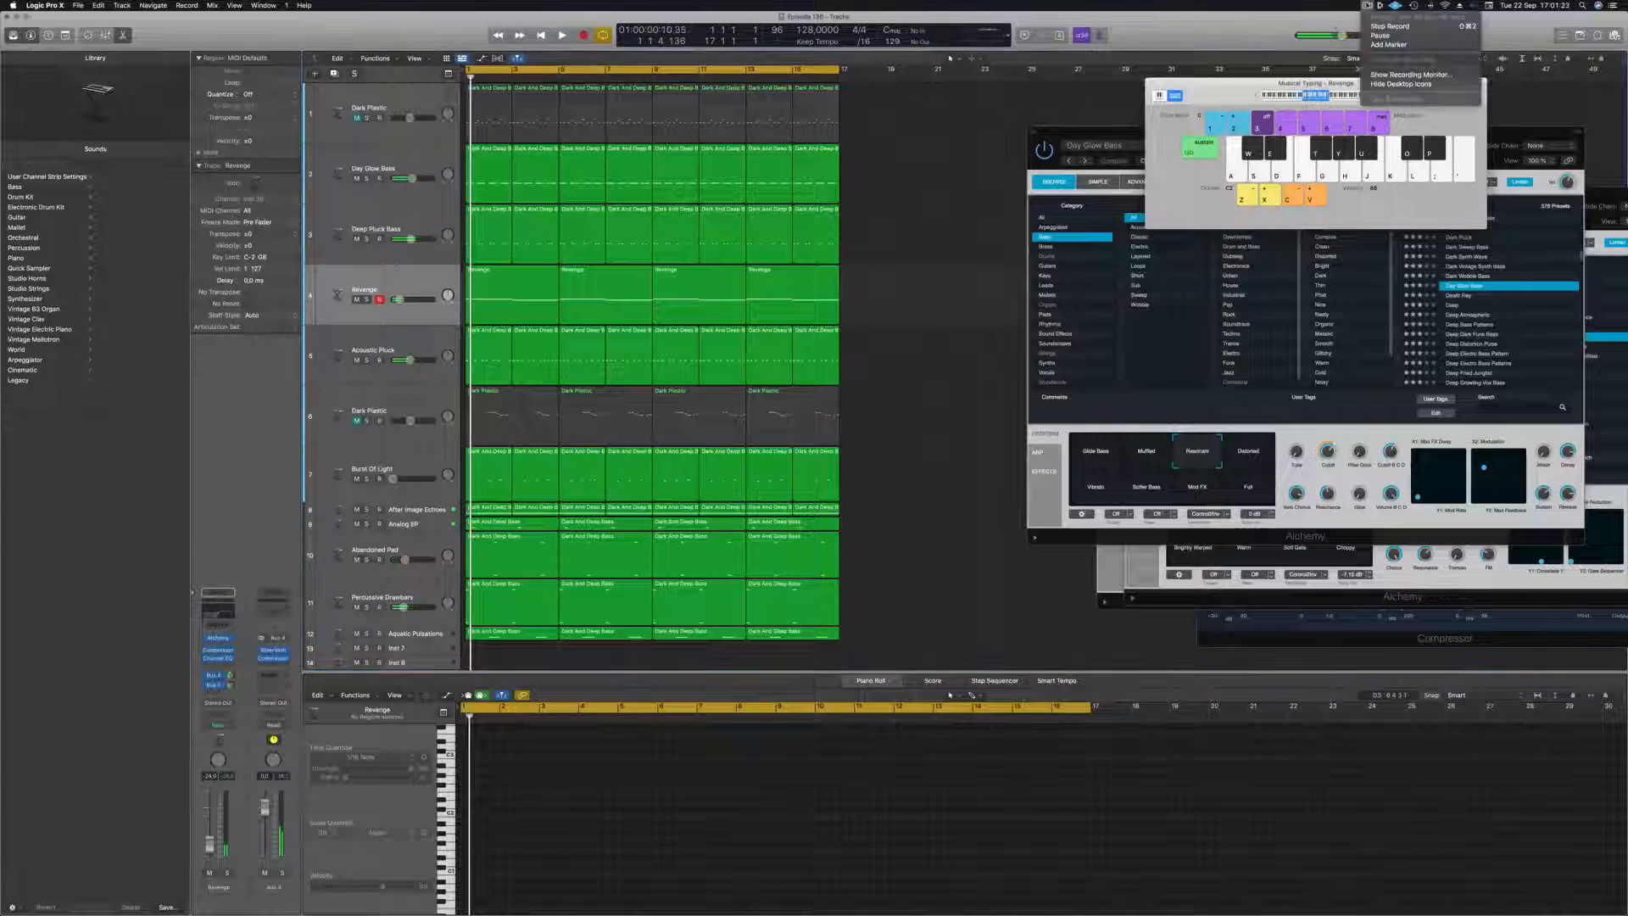
click(1180, 44)
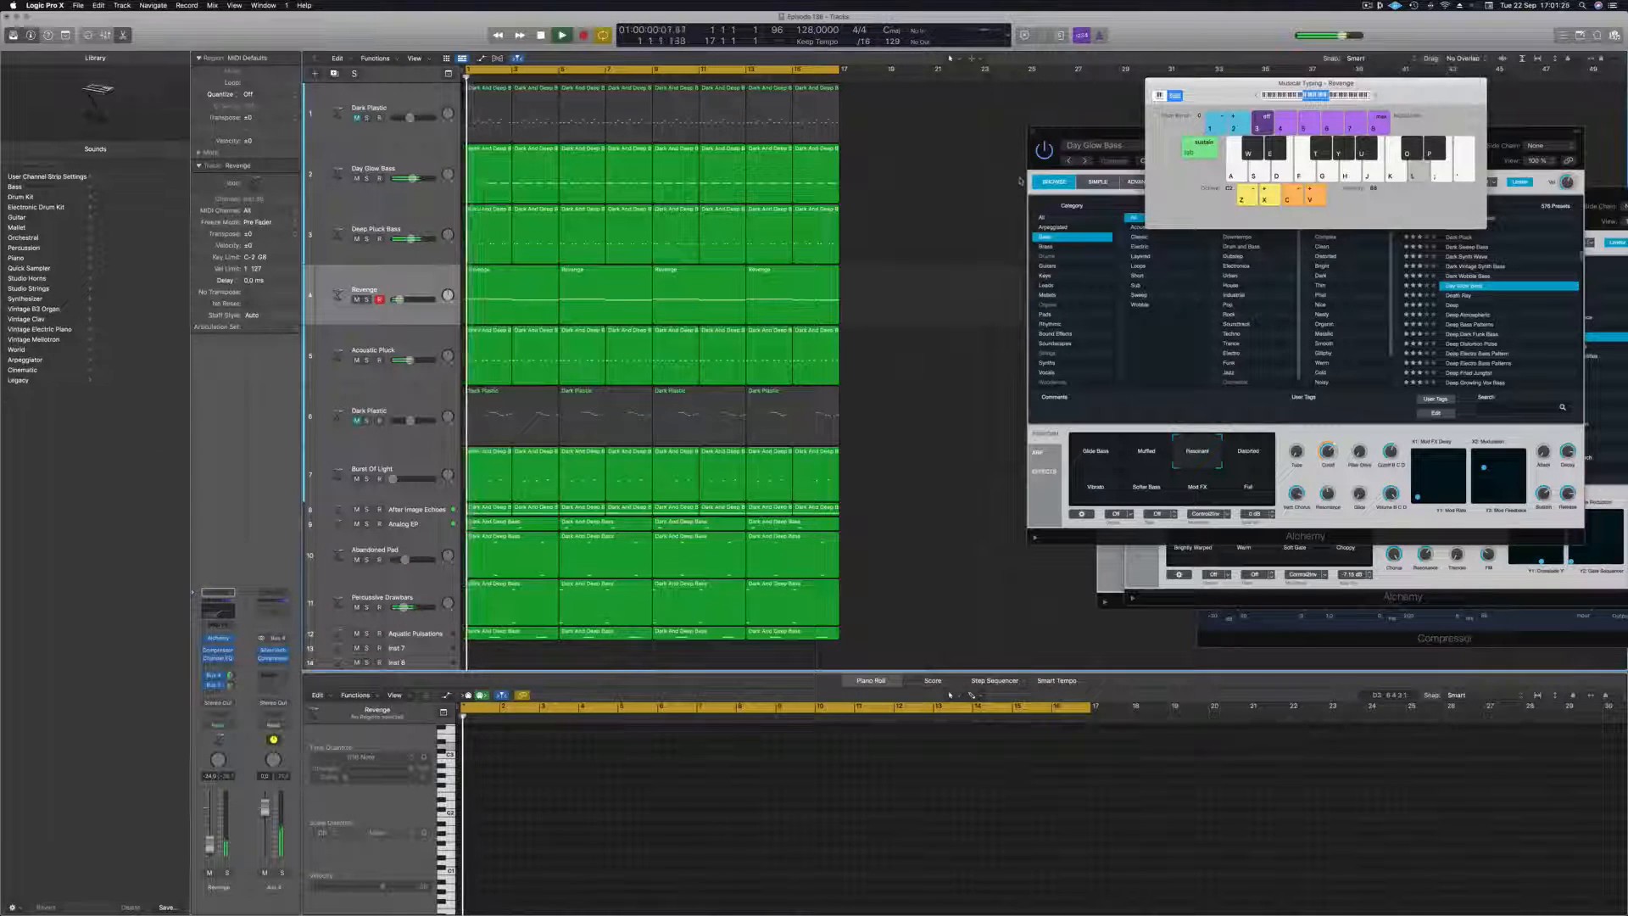
Play from the start with all tracks in view and try soloing the Day Glow Bass track.
key(space)
scroll(931, 245, down, 5)
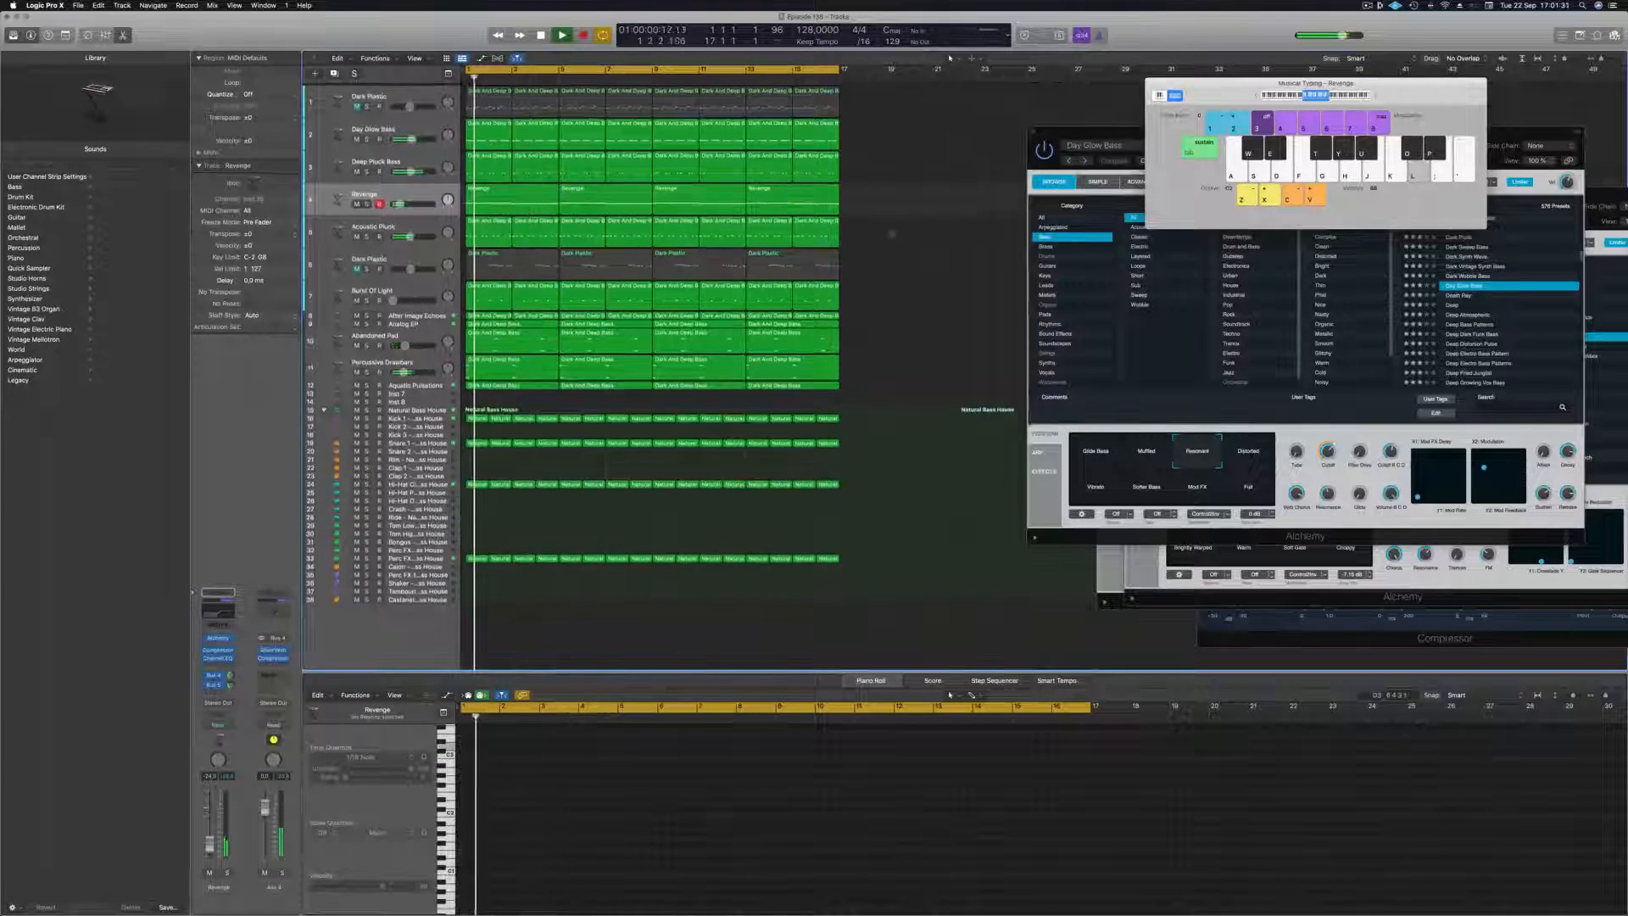
click(366, 136)
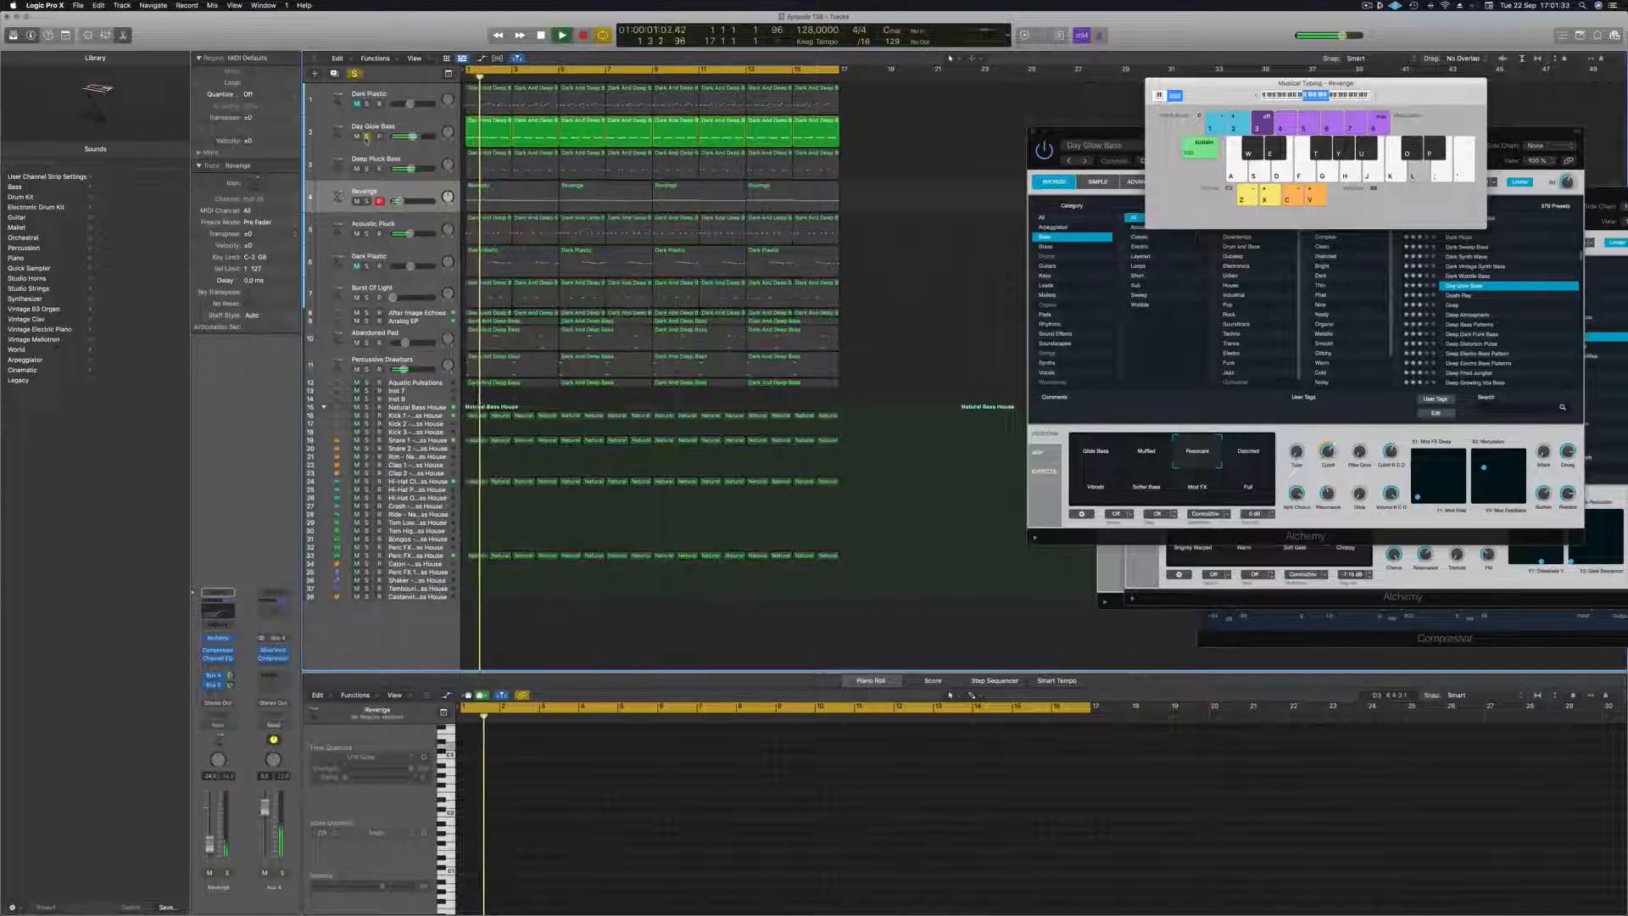
click(367, 137)
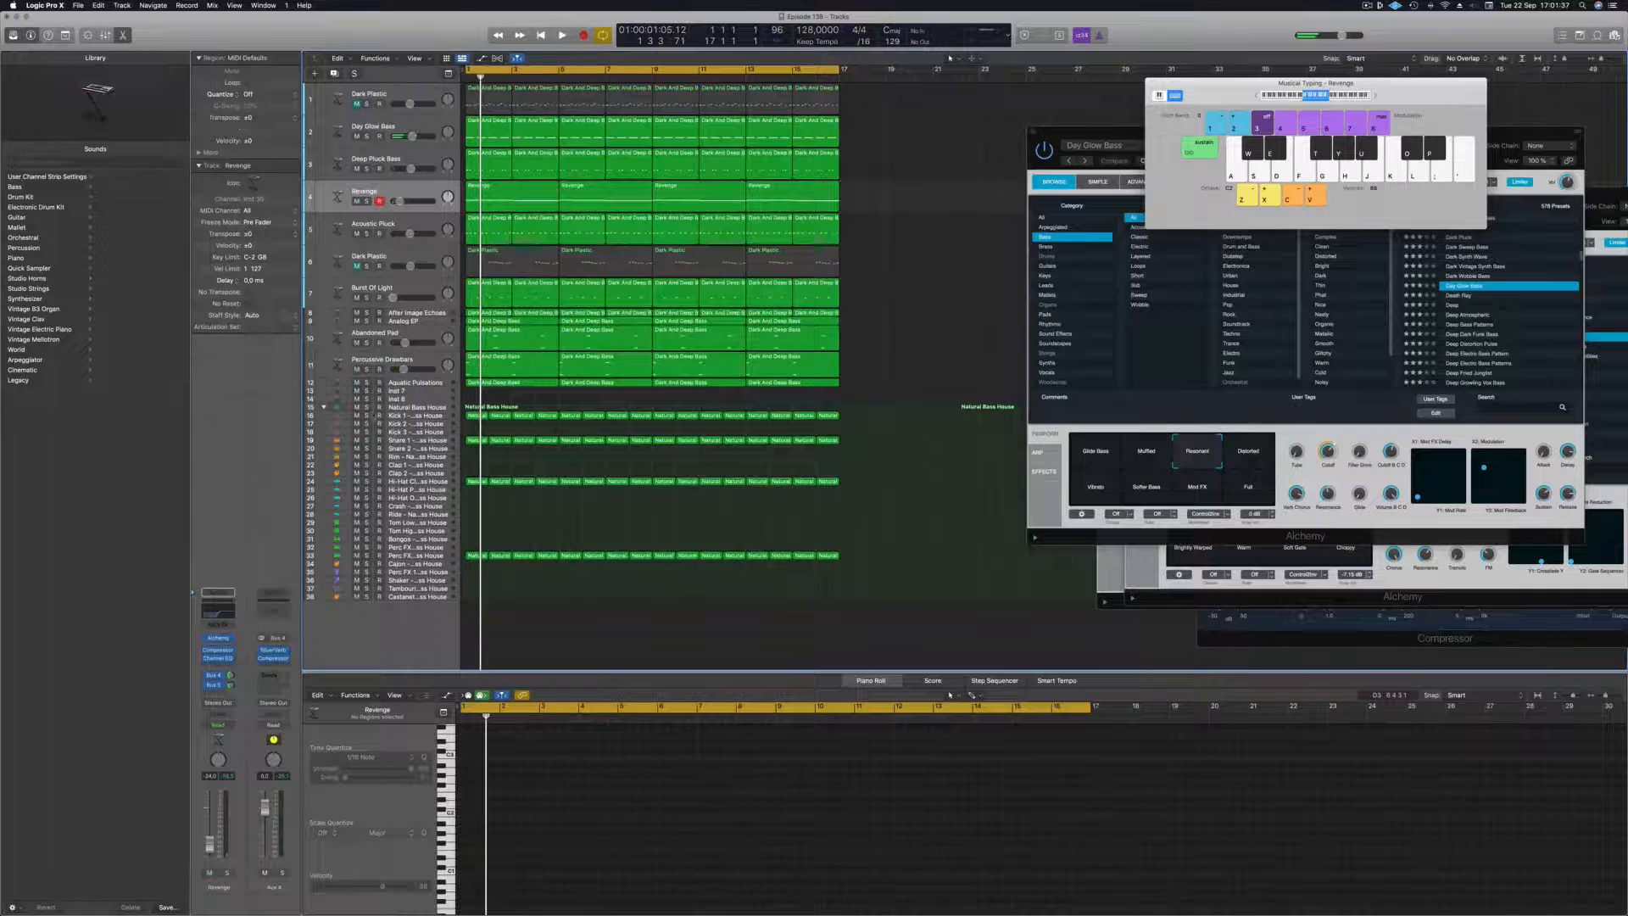
Solo the Natural Bass House drums together with the Day Glow Bass and Deep Pluck Bass tracks during playback.
click(367, 407)
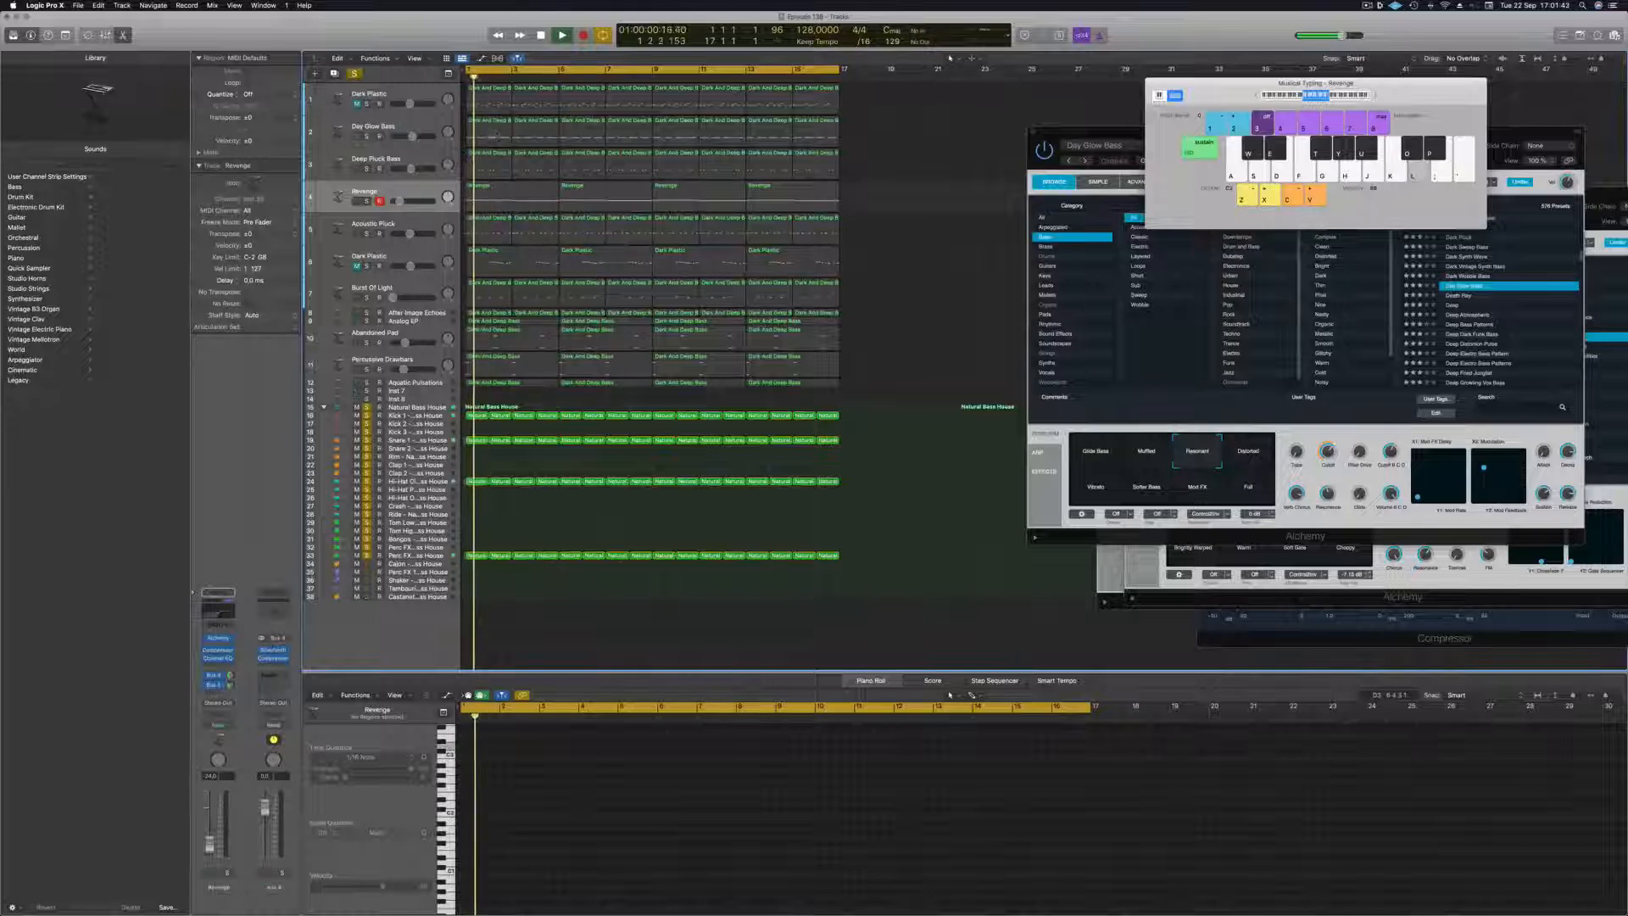
click(417, 123)
key(Return)
key(s)
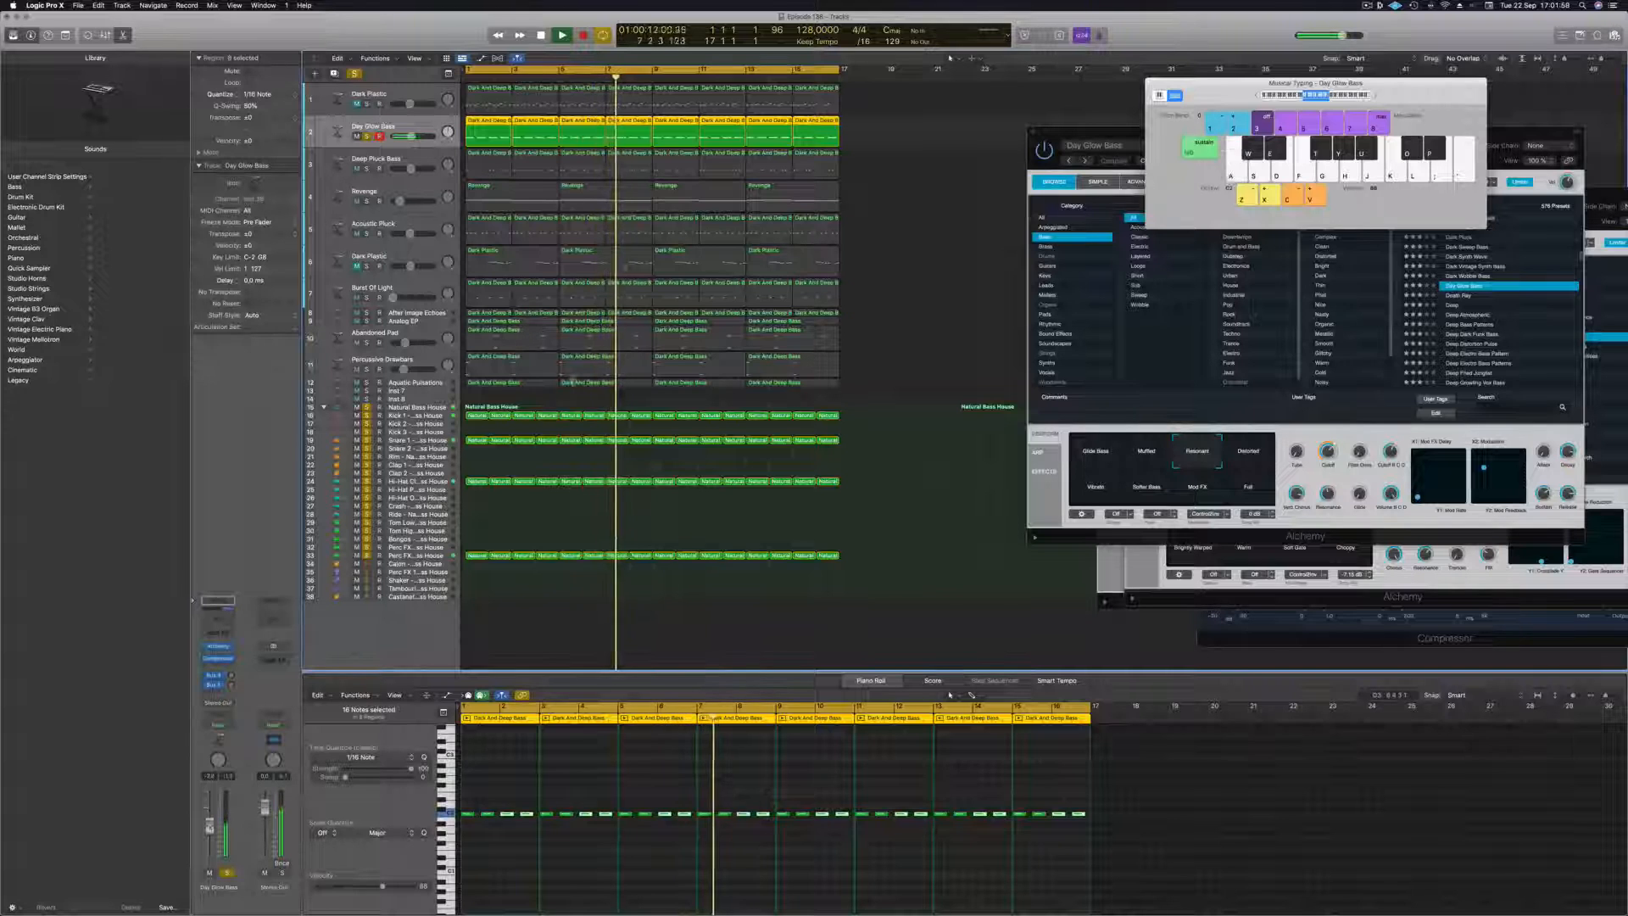
click(359, 161)
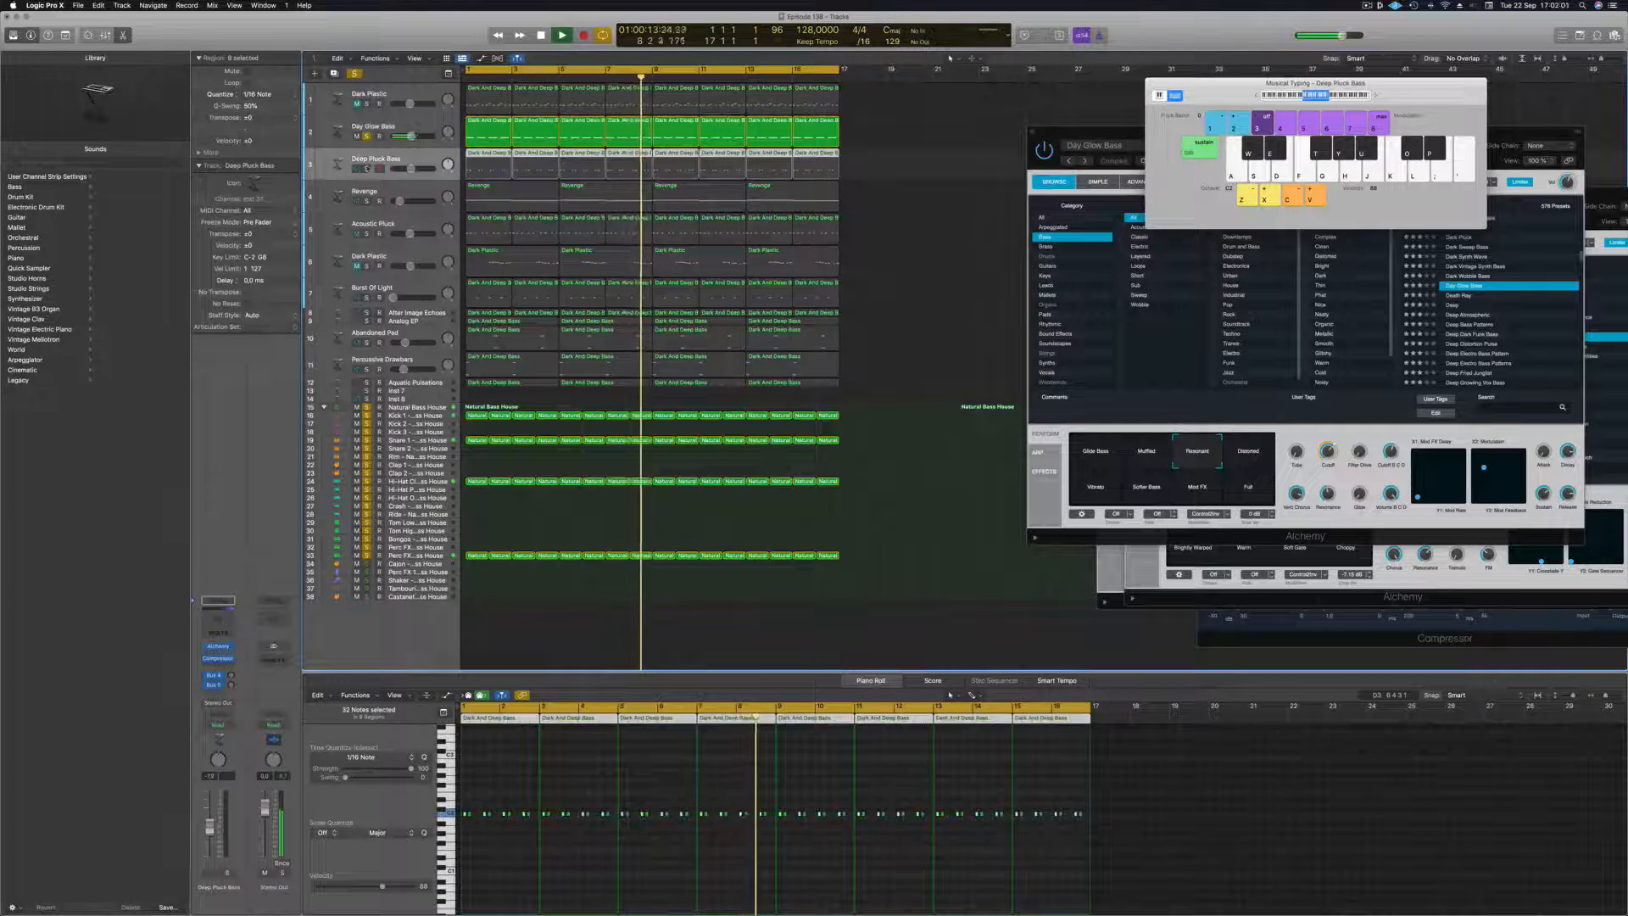
click(366, 169)
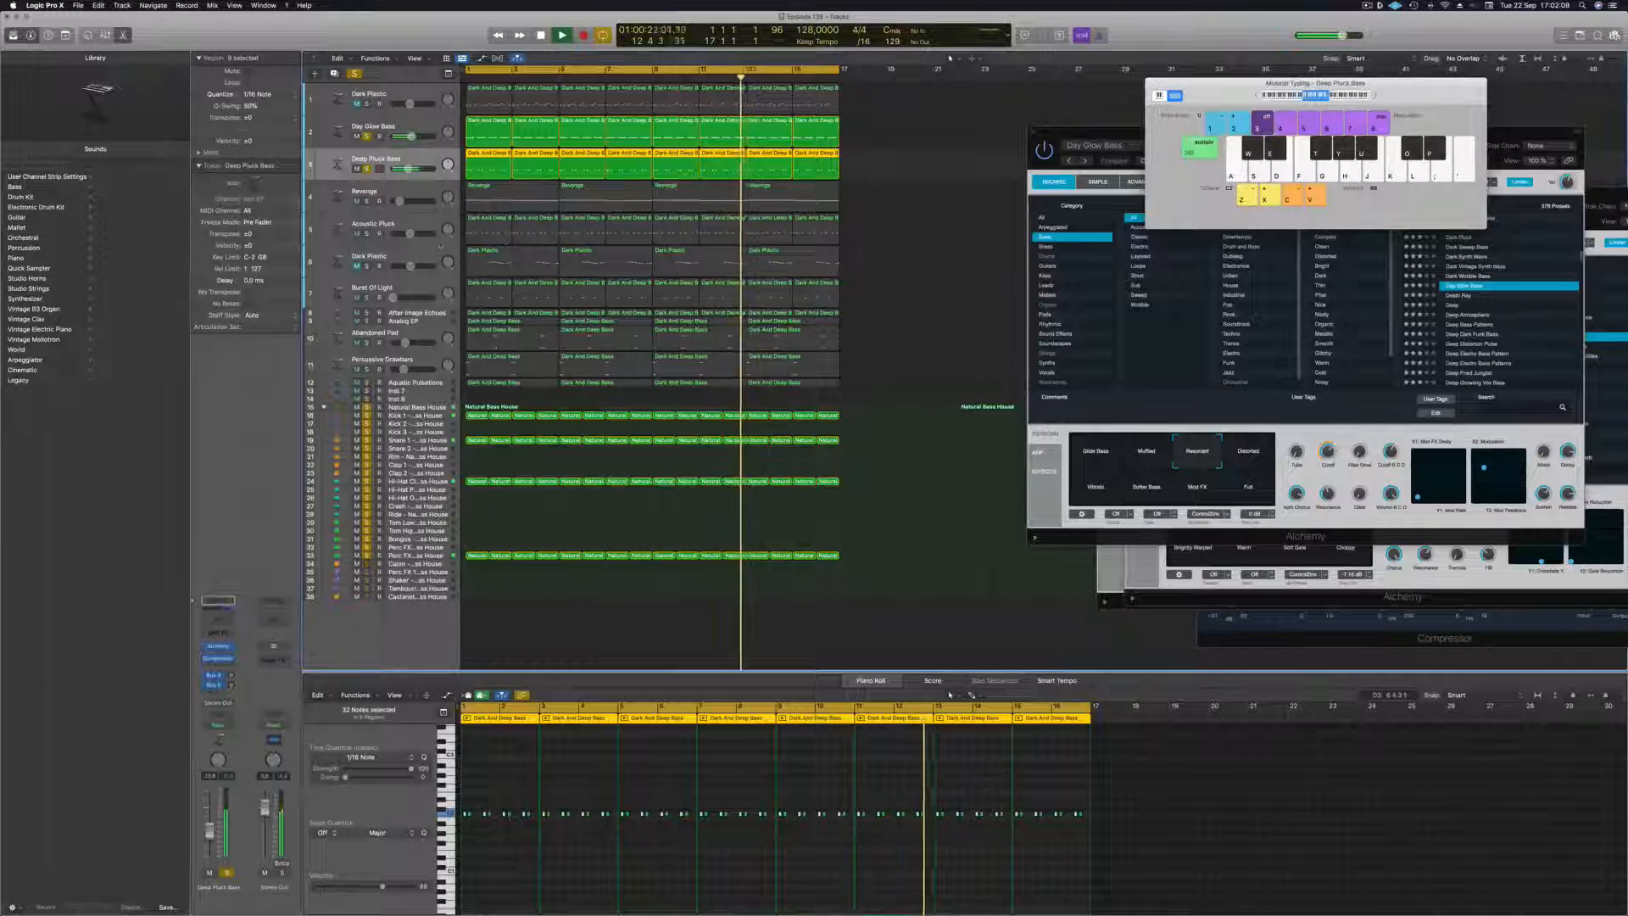
Move the Acoustic Pluck track directly below Deep Pluck Bass, solo it and fine-tune its volume.
click(506, 239)
drag(428, 222, 423, 194)
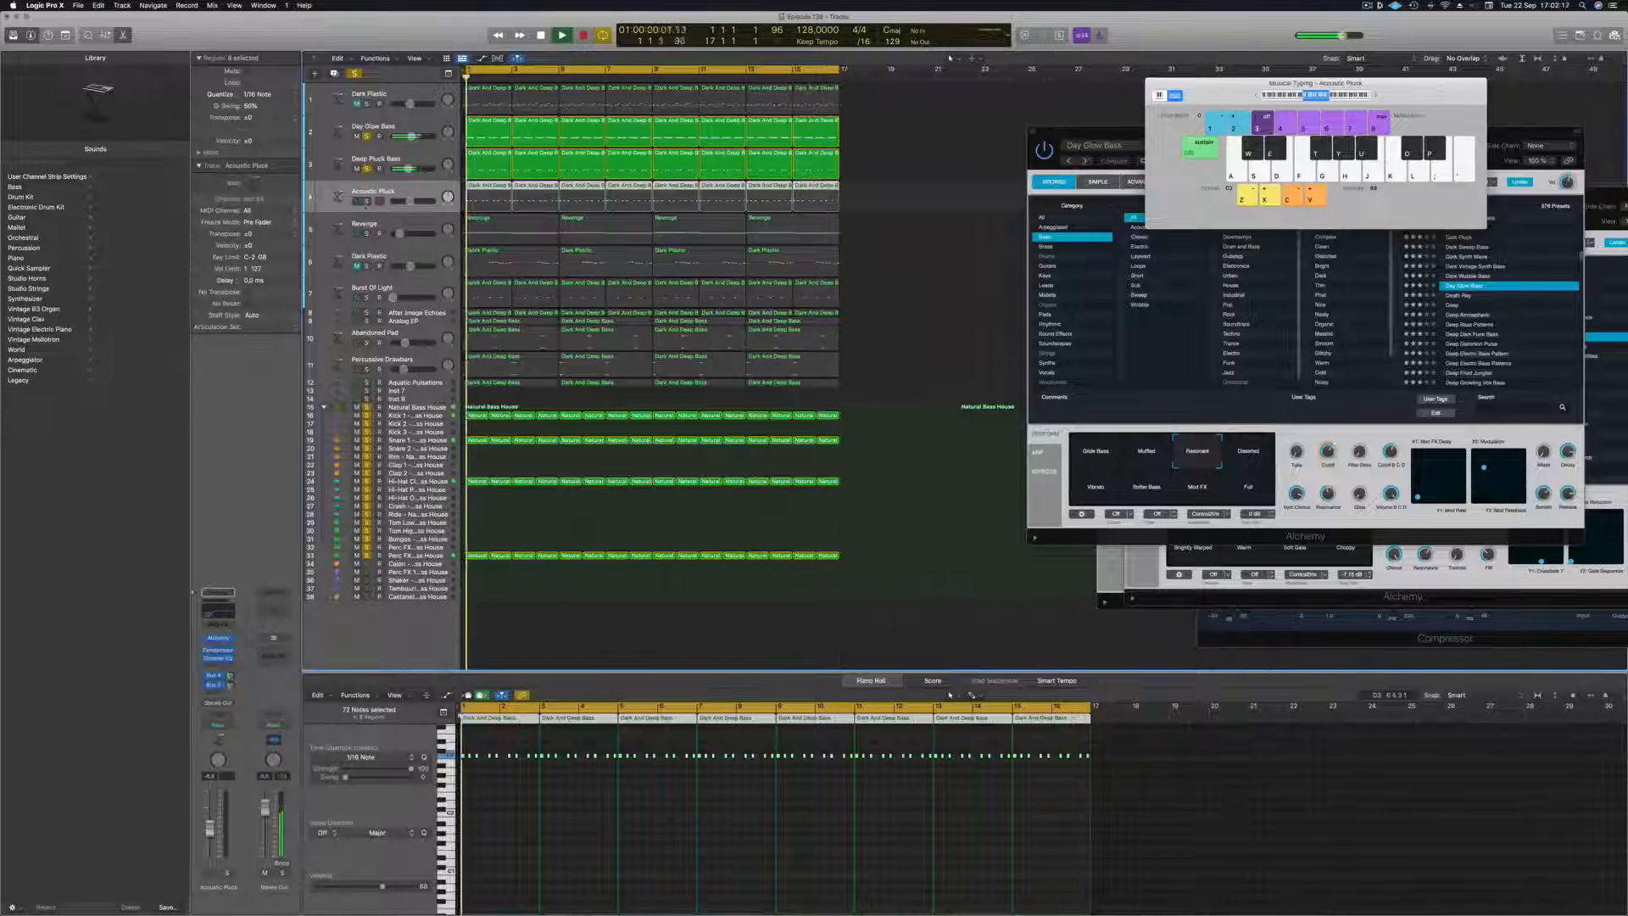
key(s)
drag(408, 202, 411, 204)
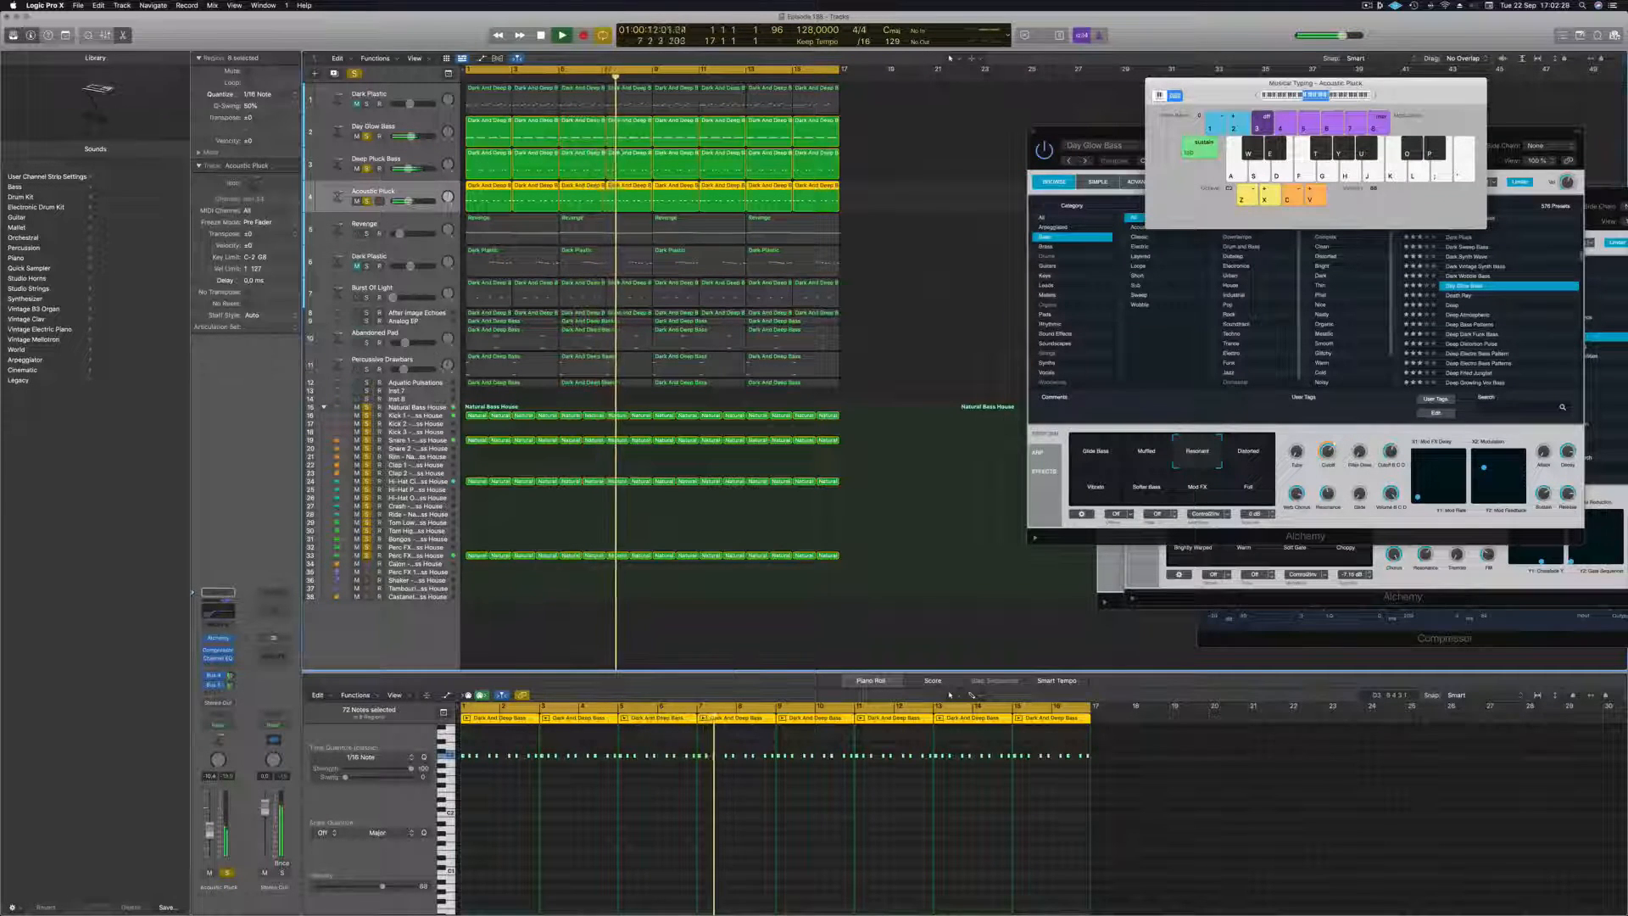
Move the Aquatic Pulsations track directly below Acoustic Pluck, make it taller and solo it.
click(415, 383)
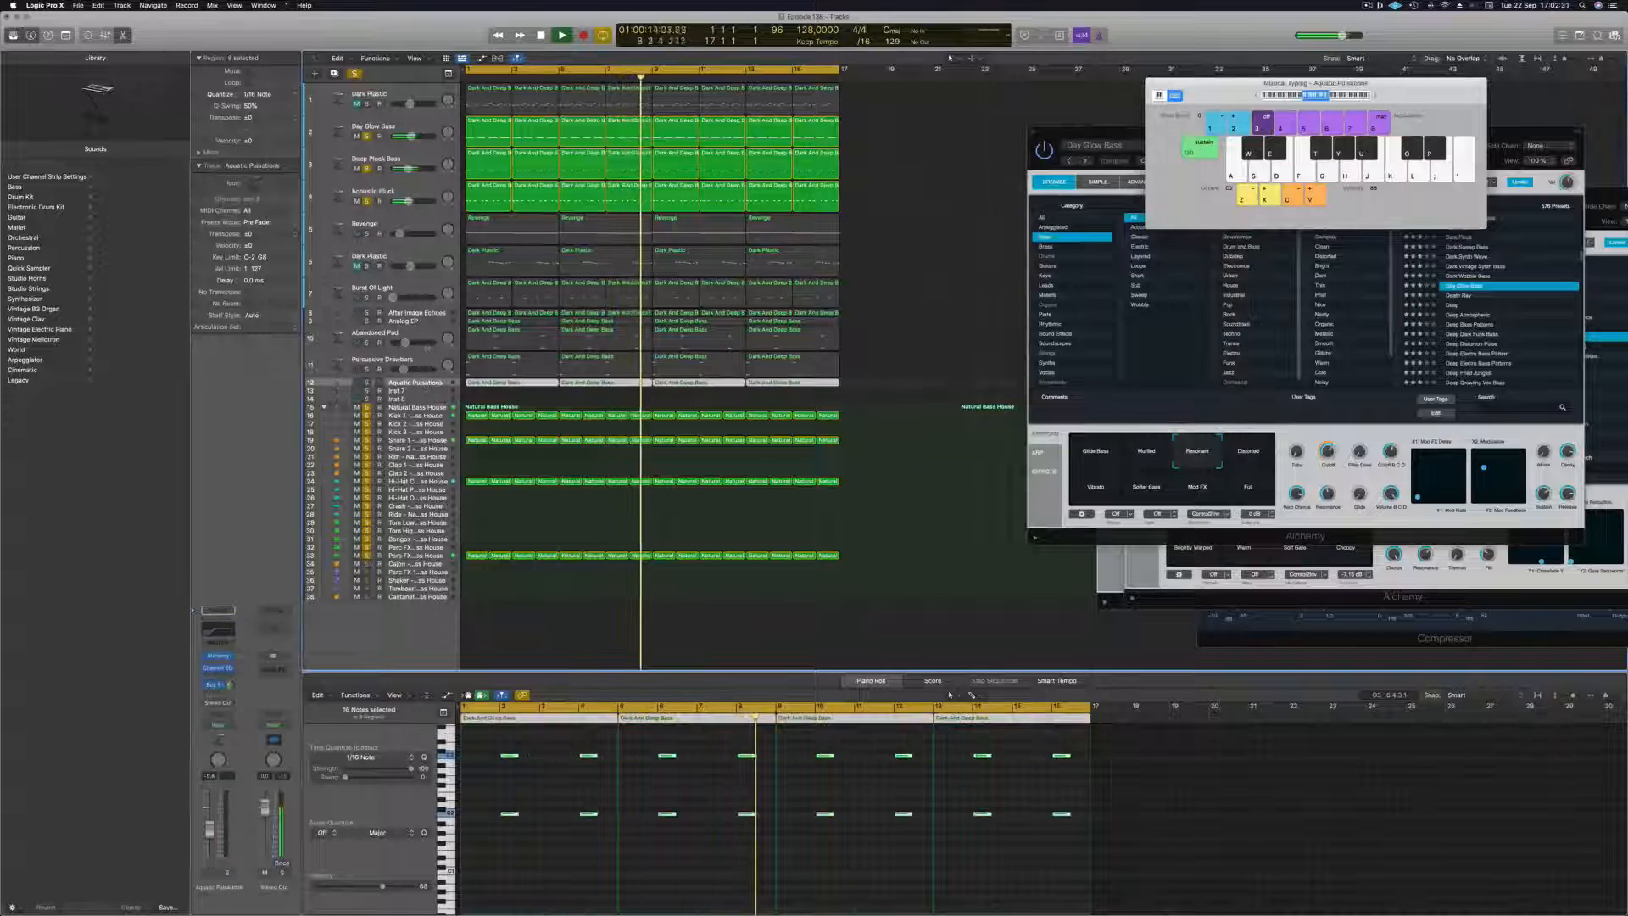
drag(425, 384, 424, 217)
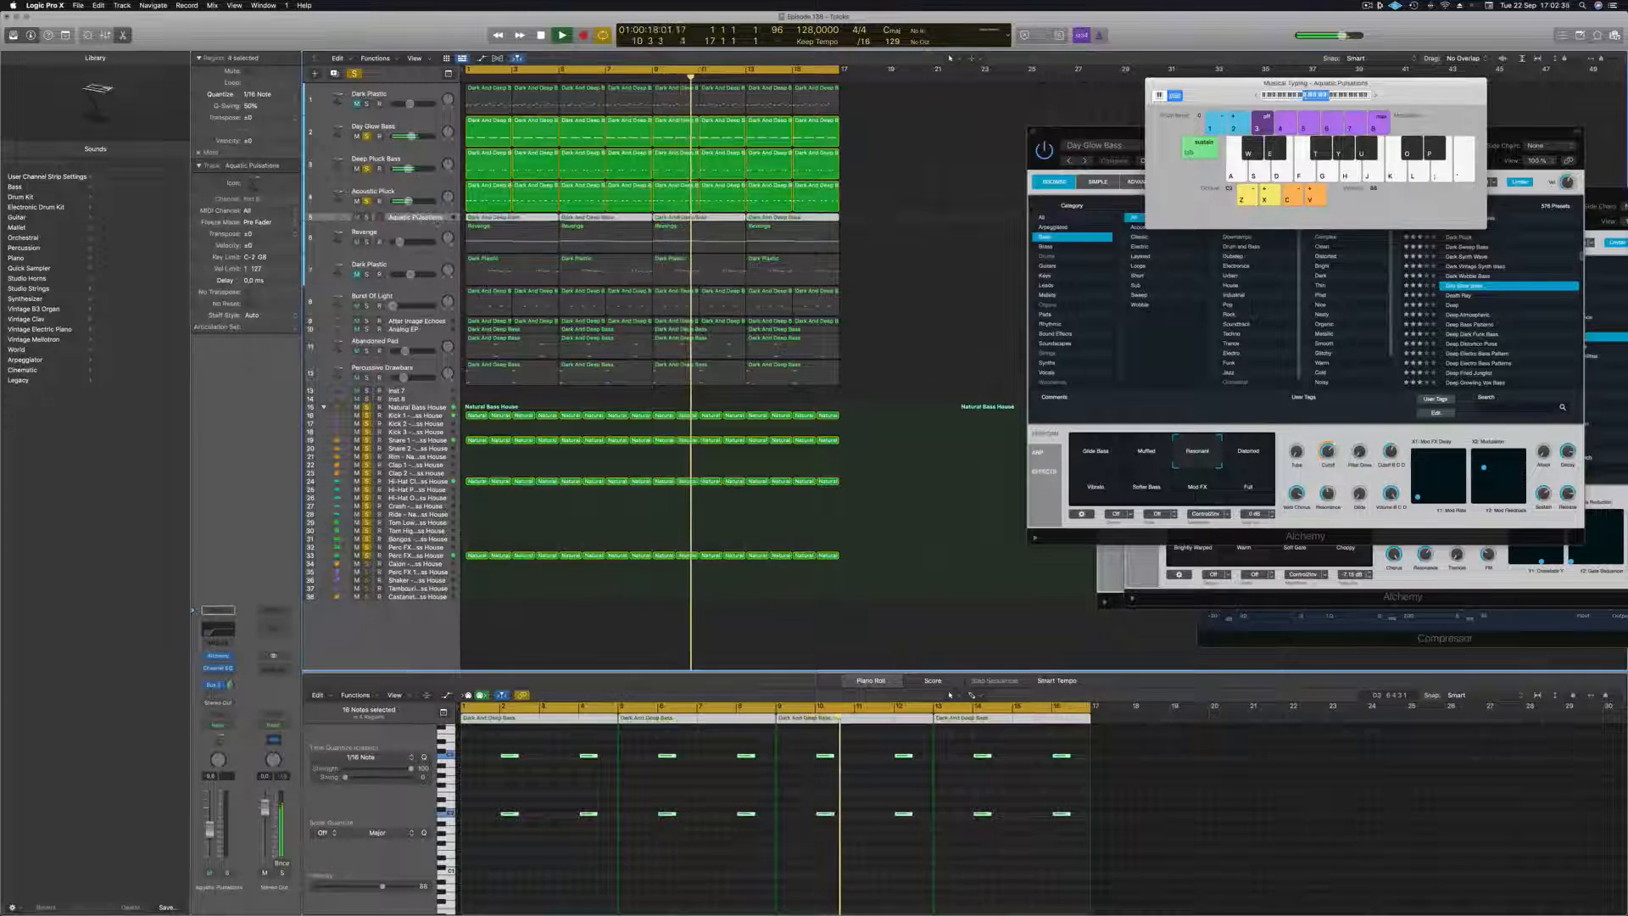
key(Down)
key(Up)
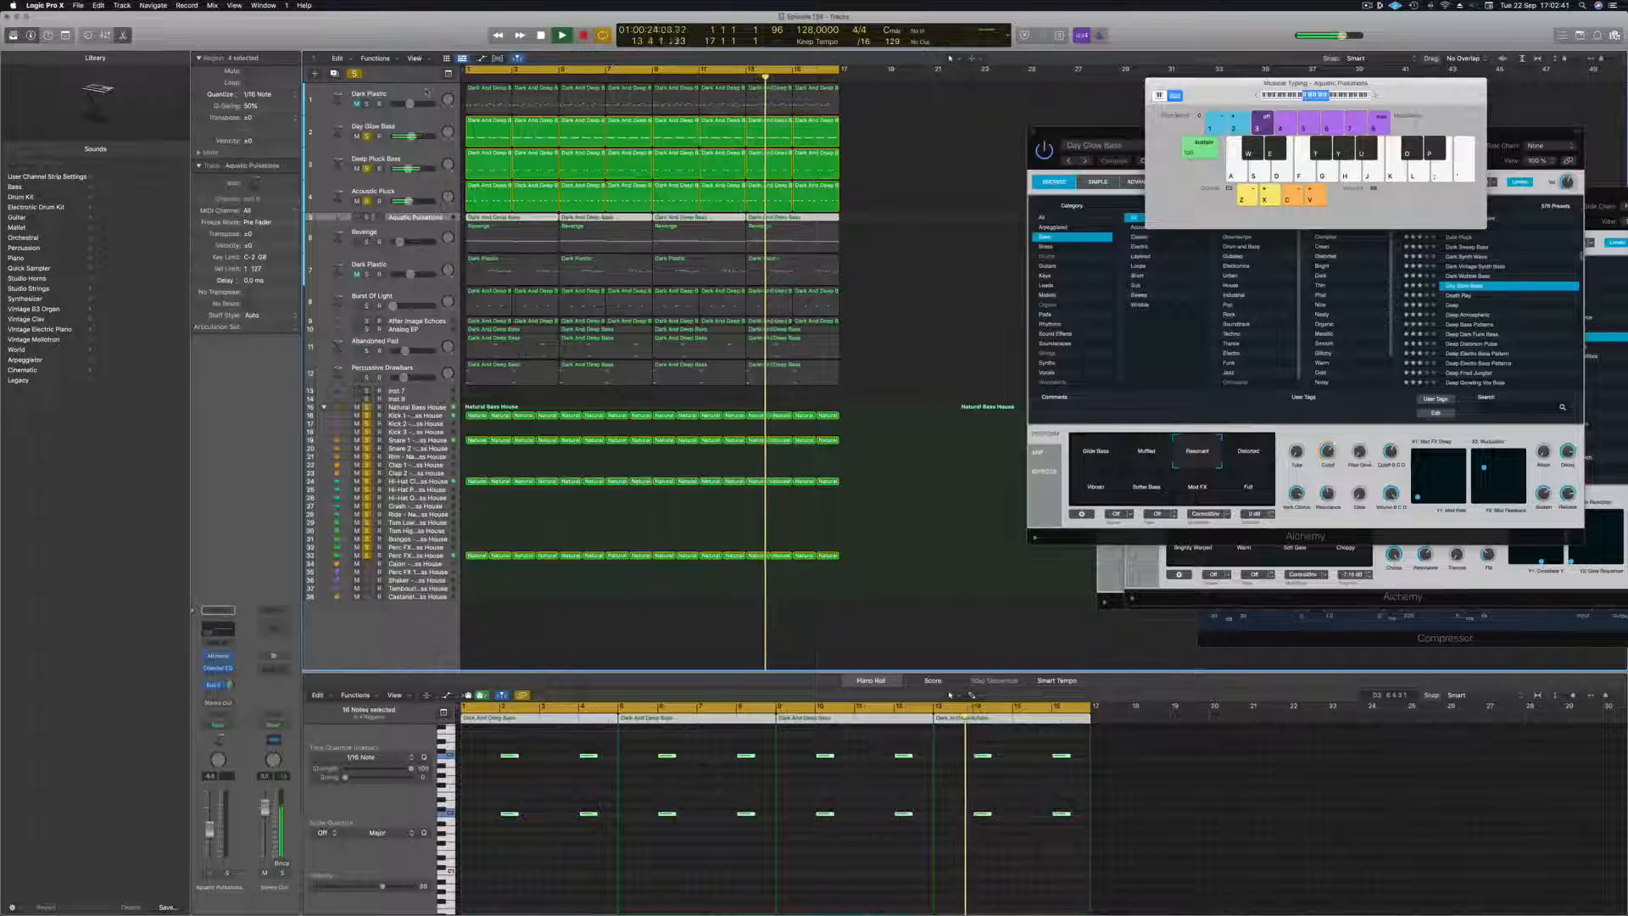
key(ctrl+alt+super+t)
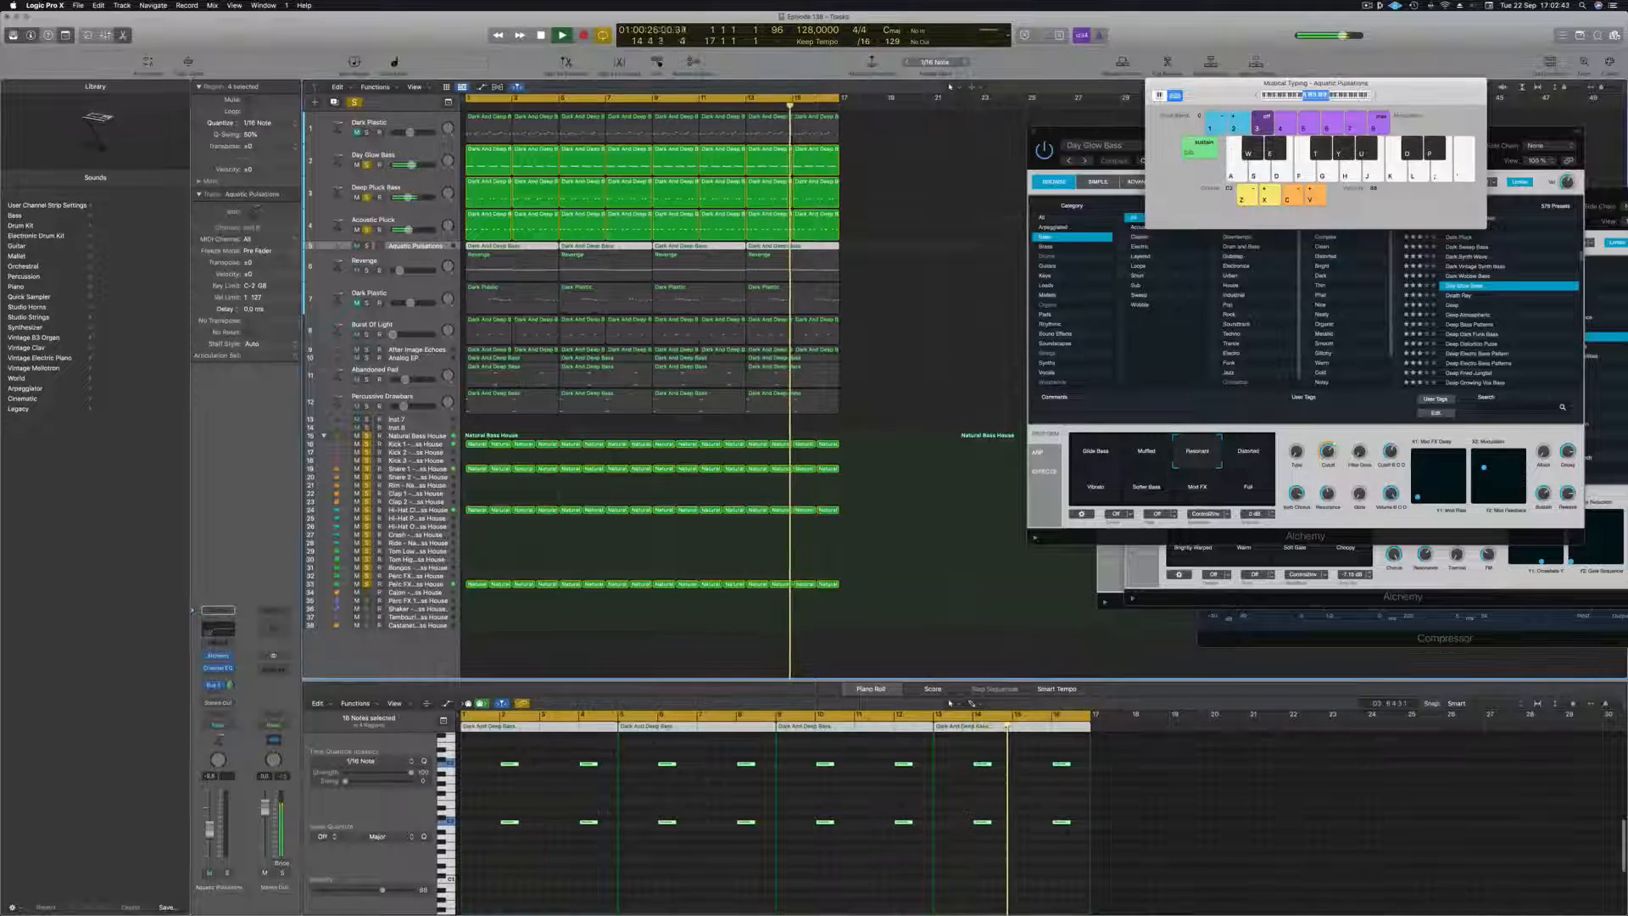
drag(374, 248, 366, 304)
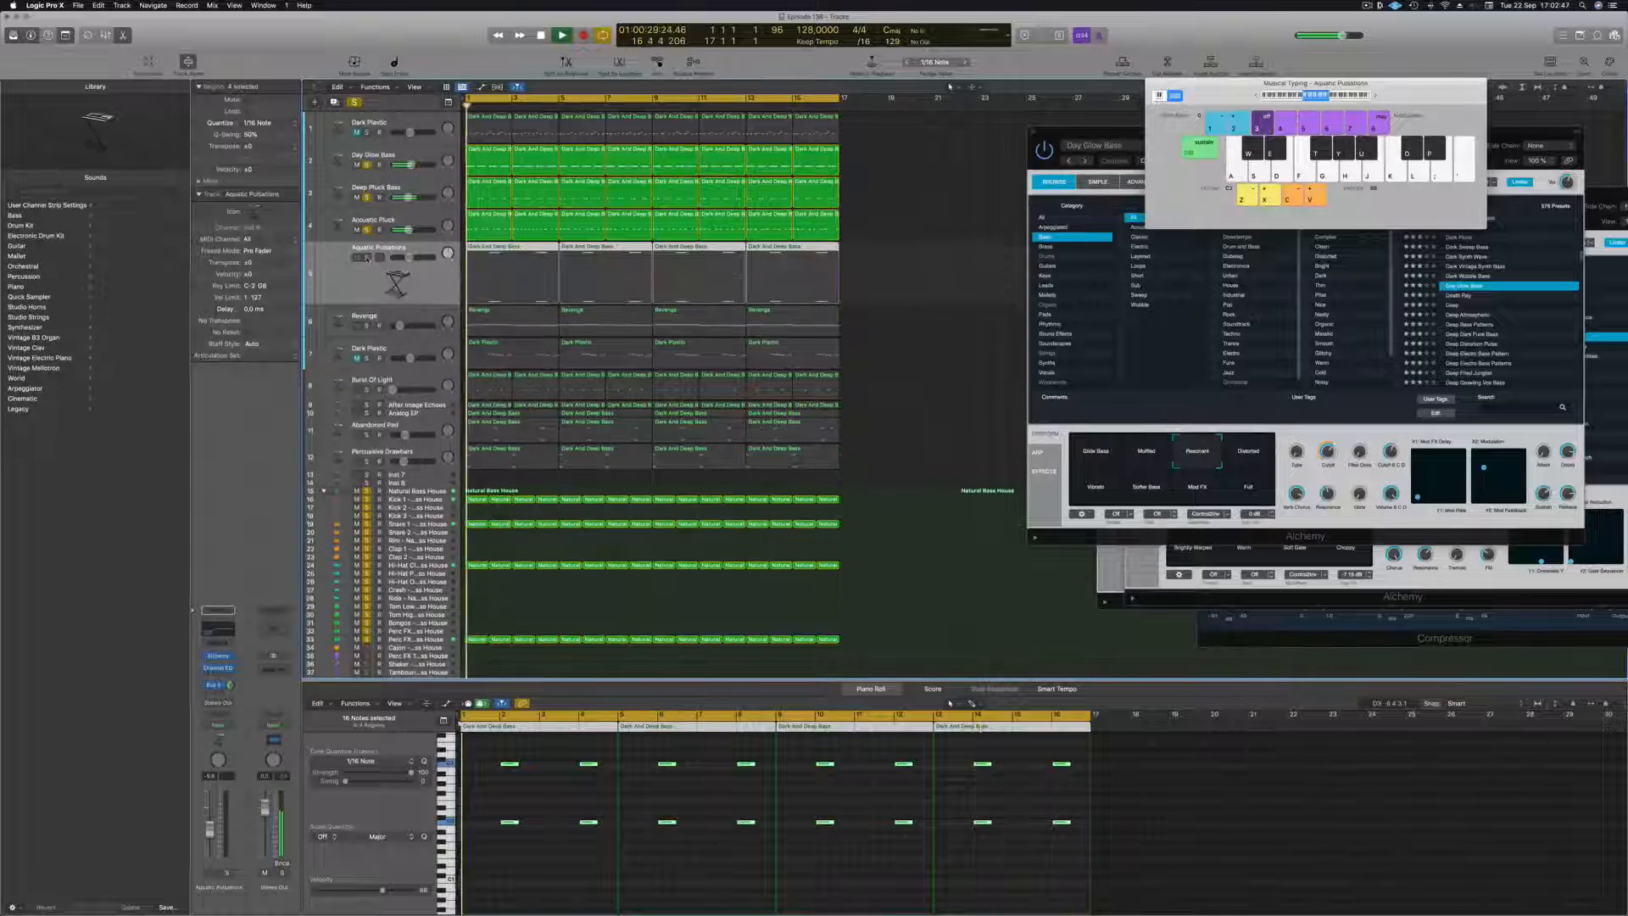
click(366, 258)
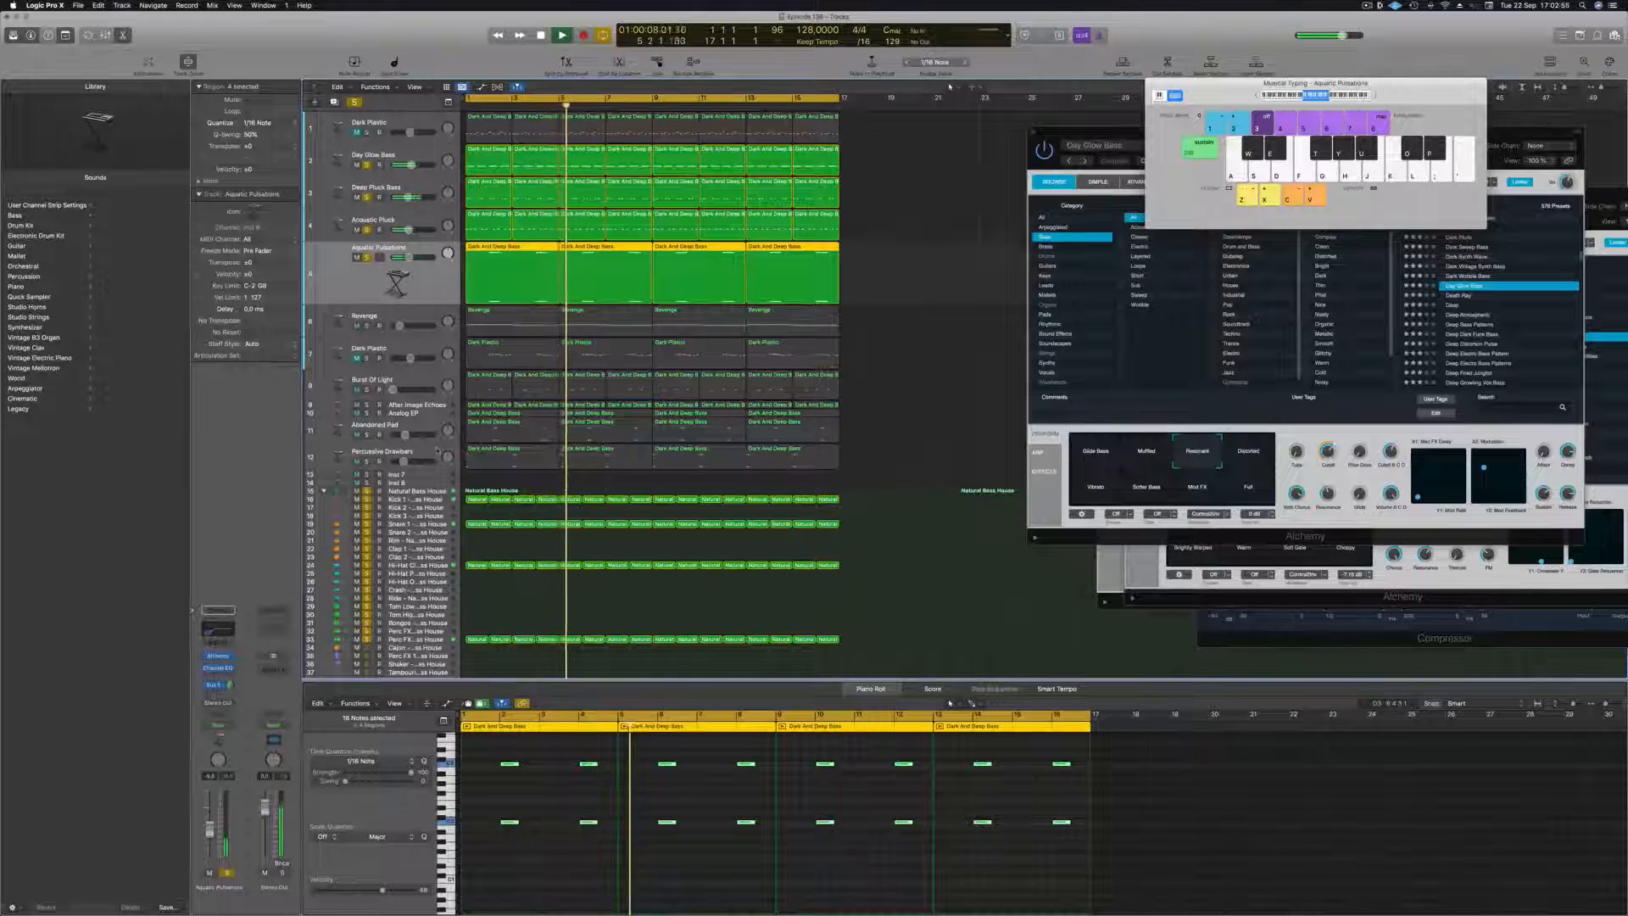
Move the Percussive Drawbars track directly below Aquatic Pulsations and solo it.
click(438, 450)
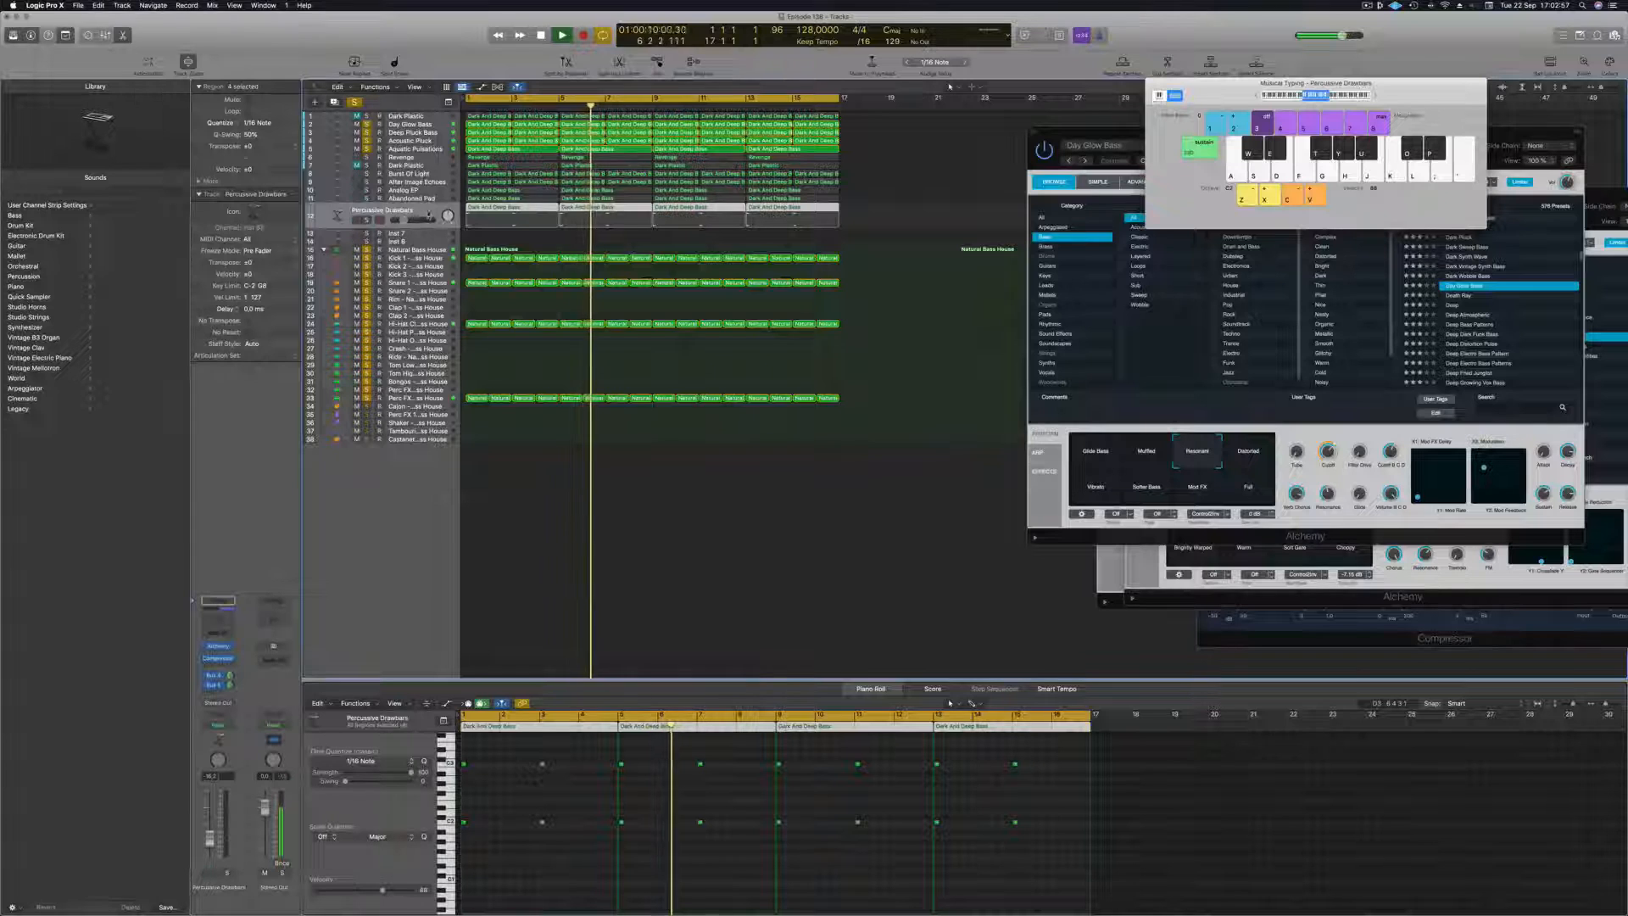
drag(407, 222, 413, 184)
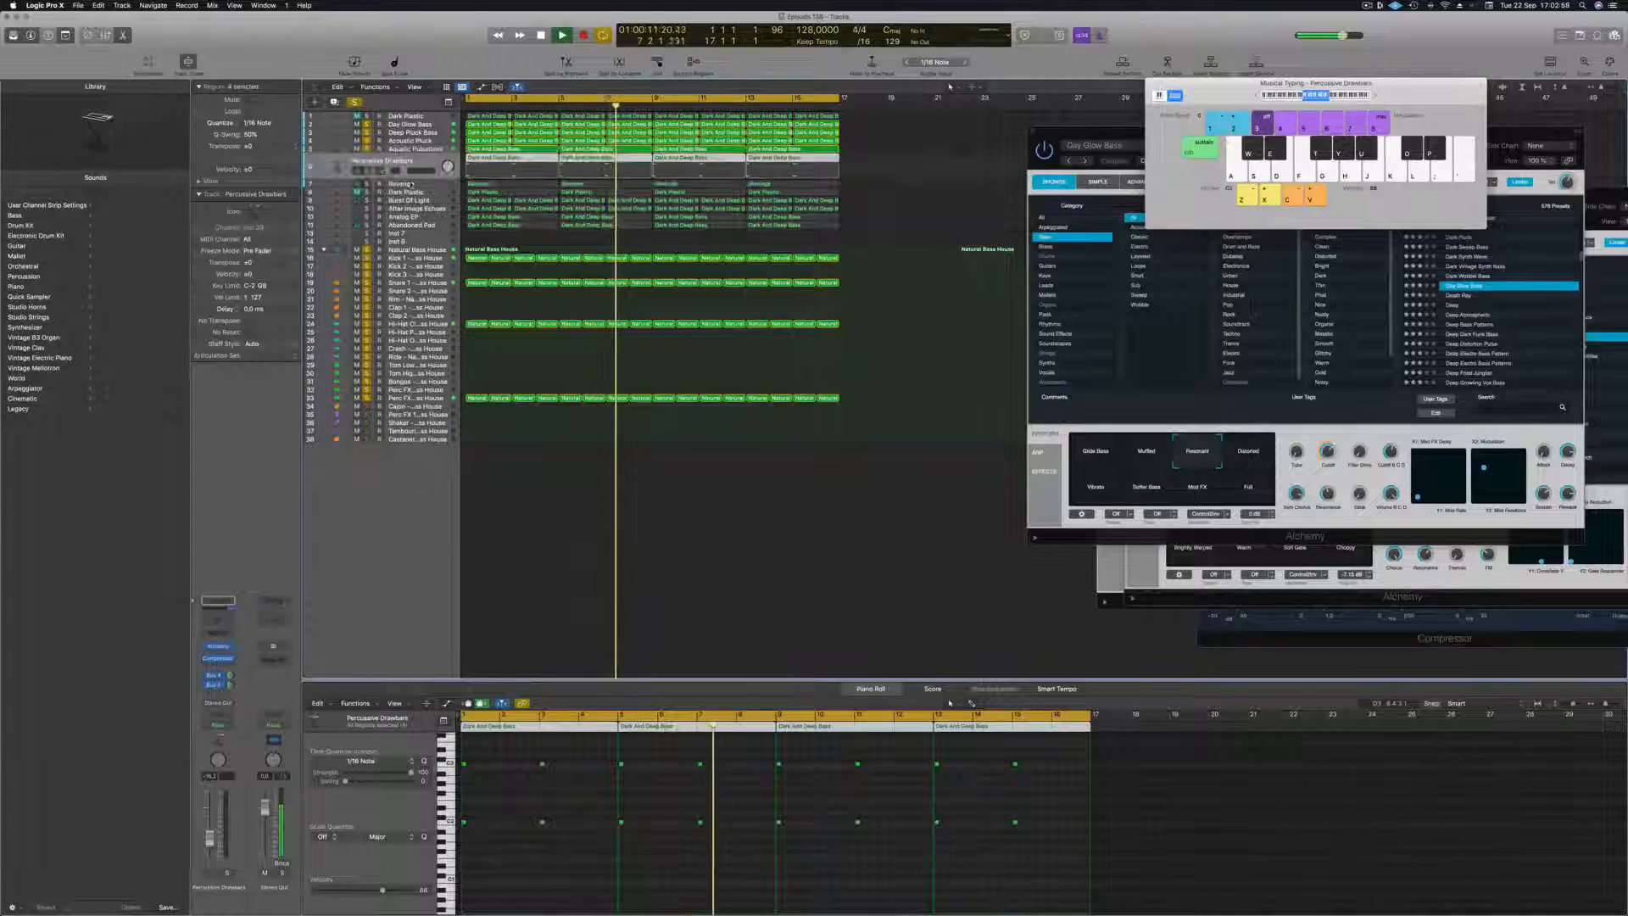
click(366, 171)
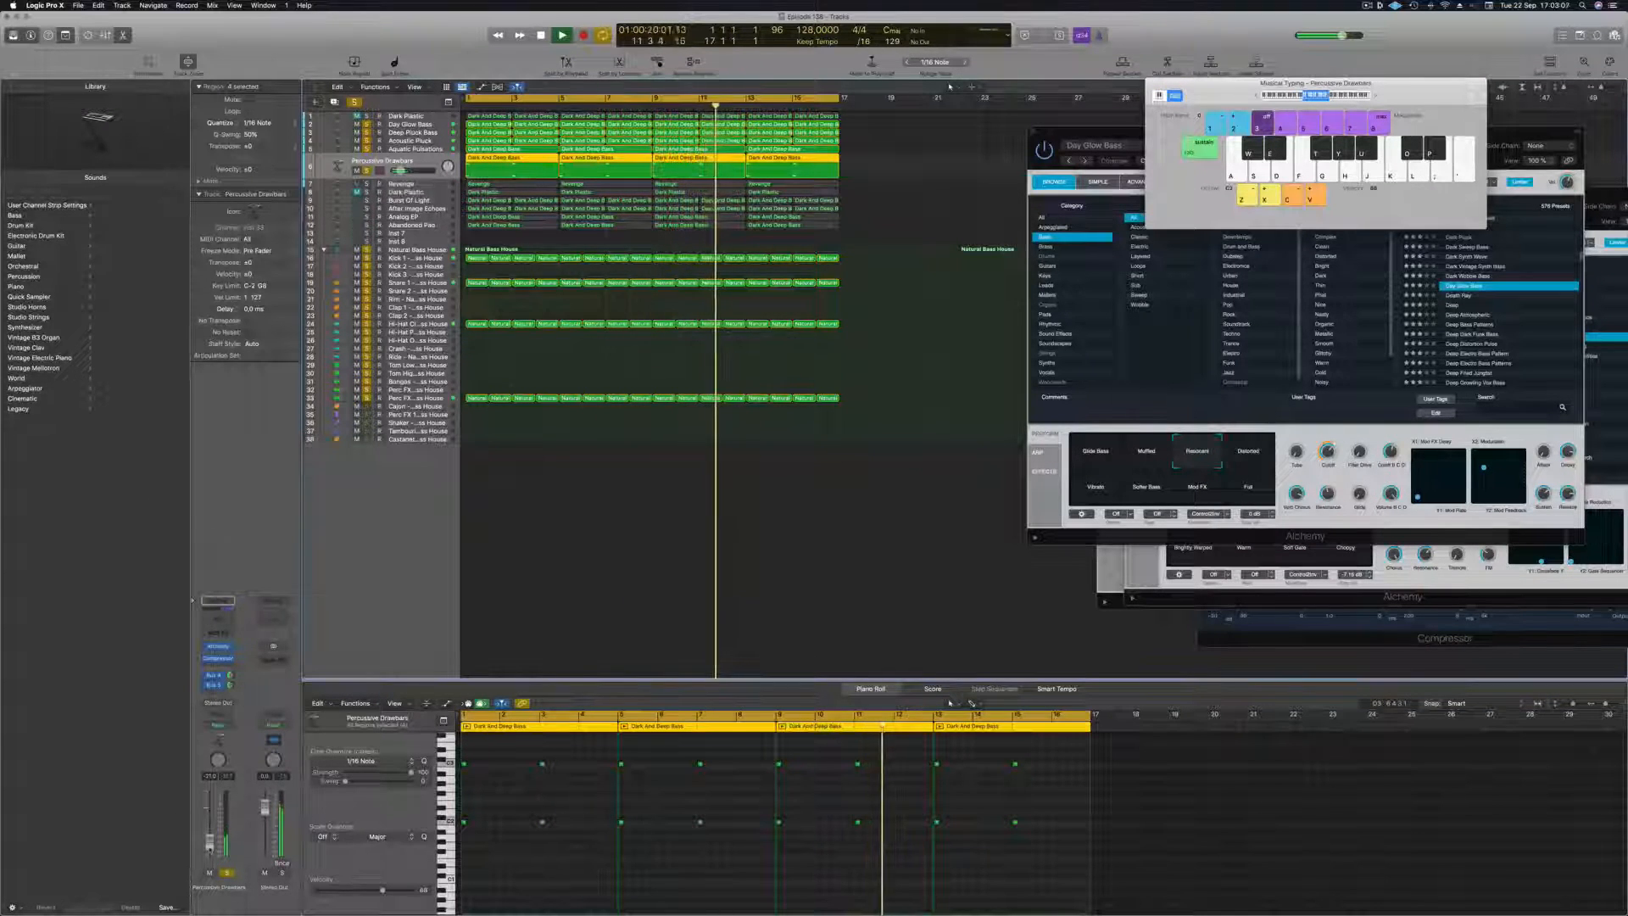
Add a Channel EQ to Percussive Drawbars with a low cut at 91.5 Hz, 12 dB/Oct, and close the EQ.
click(218, 619)
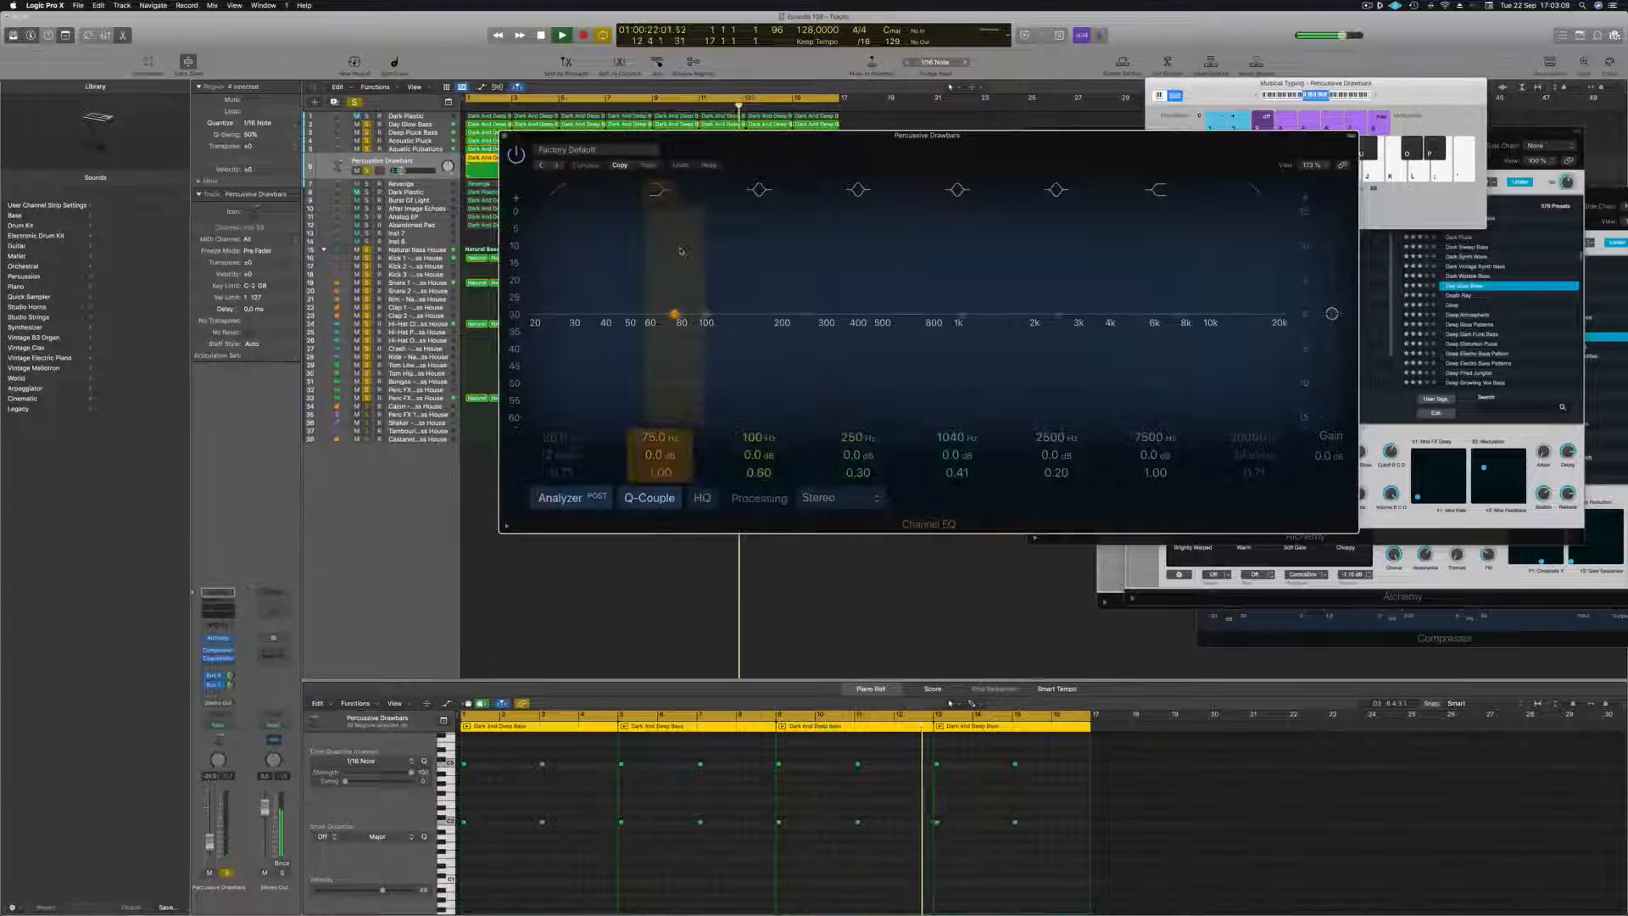
click(561, 190)
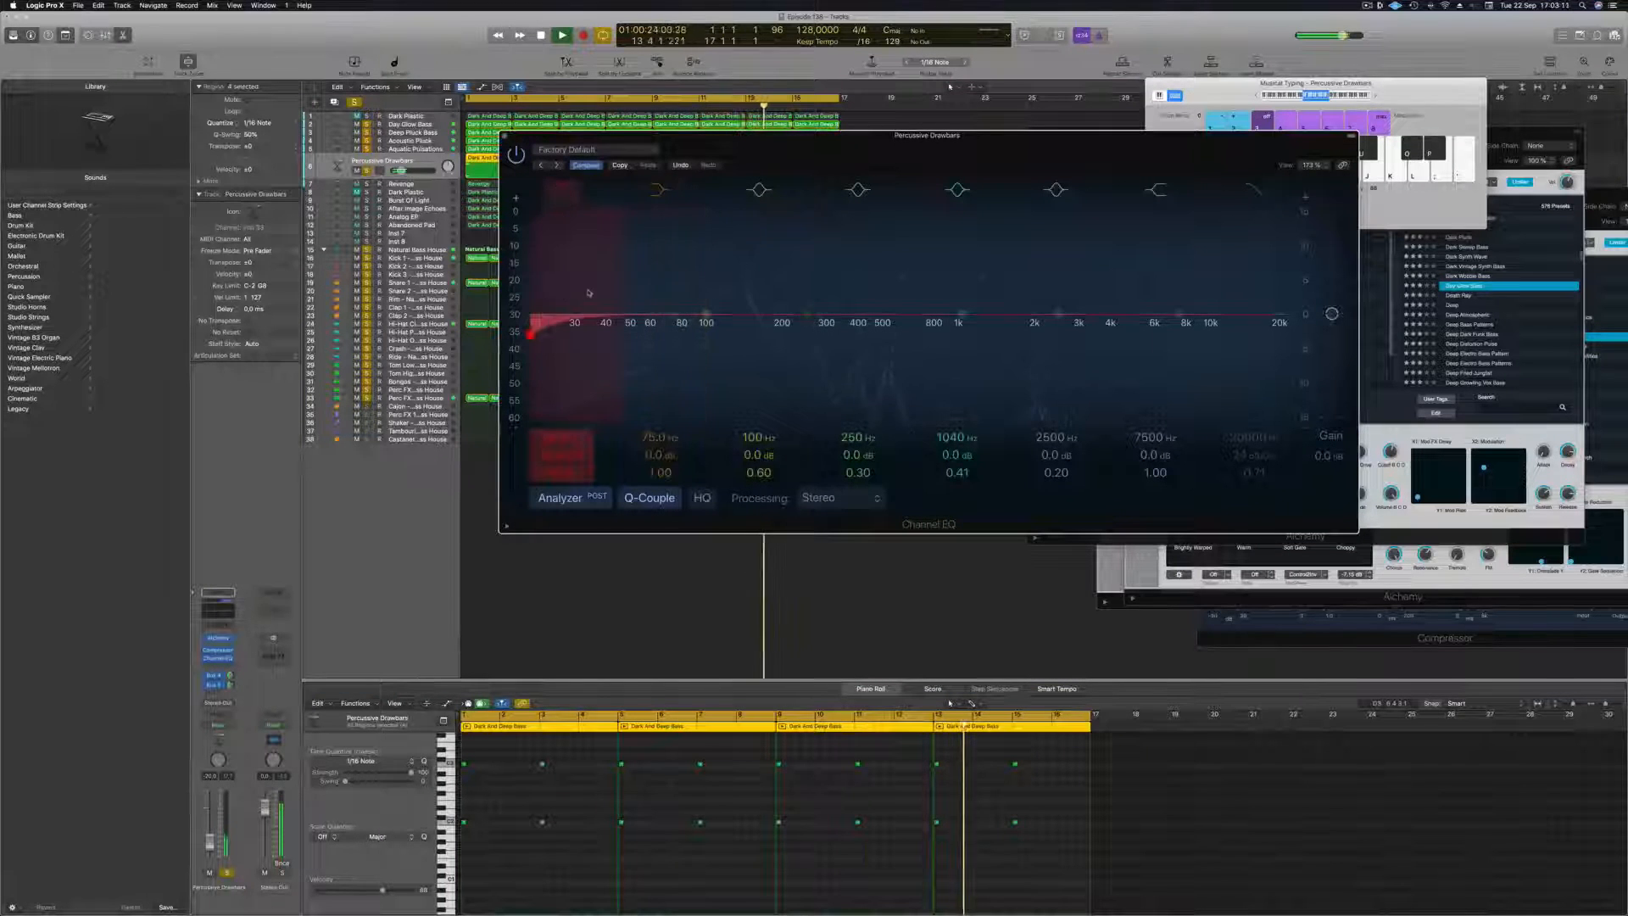
drag(587, 295, 763, 285)
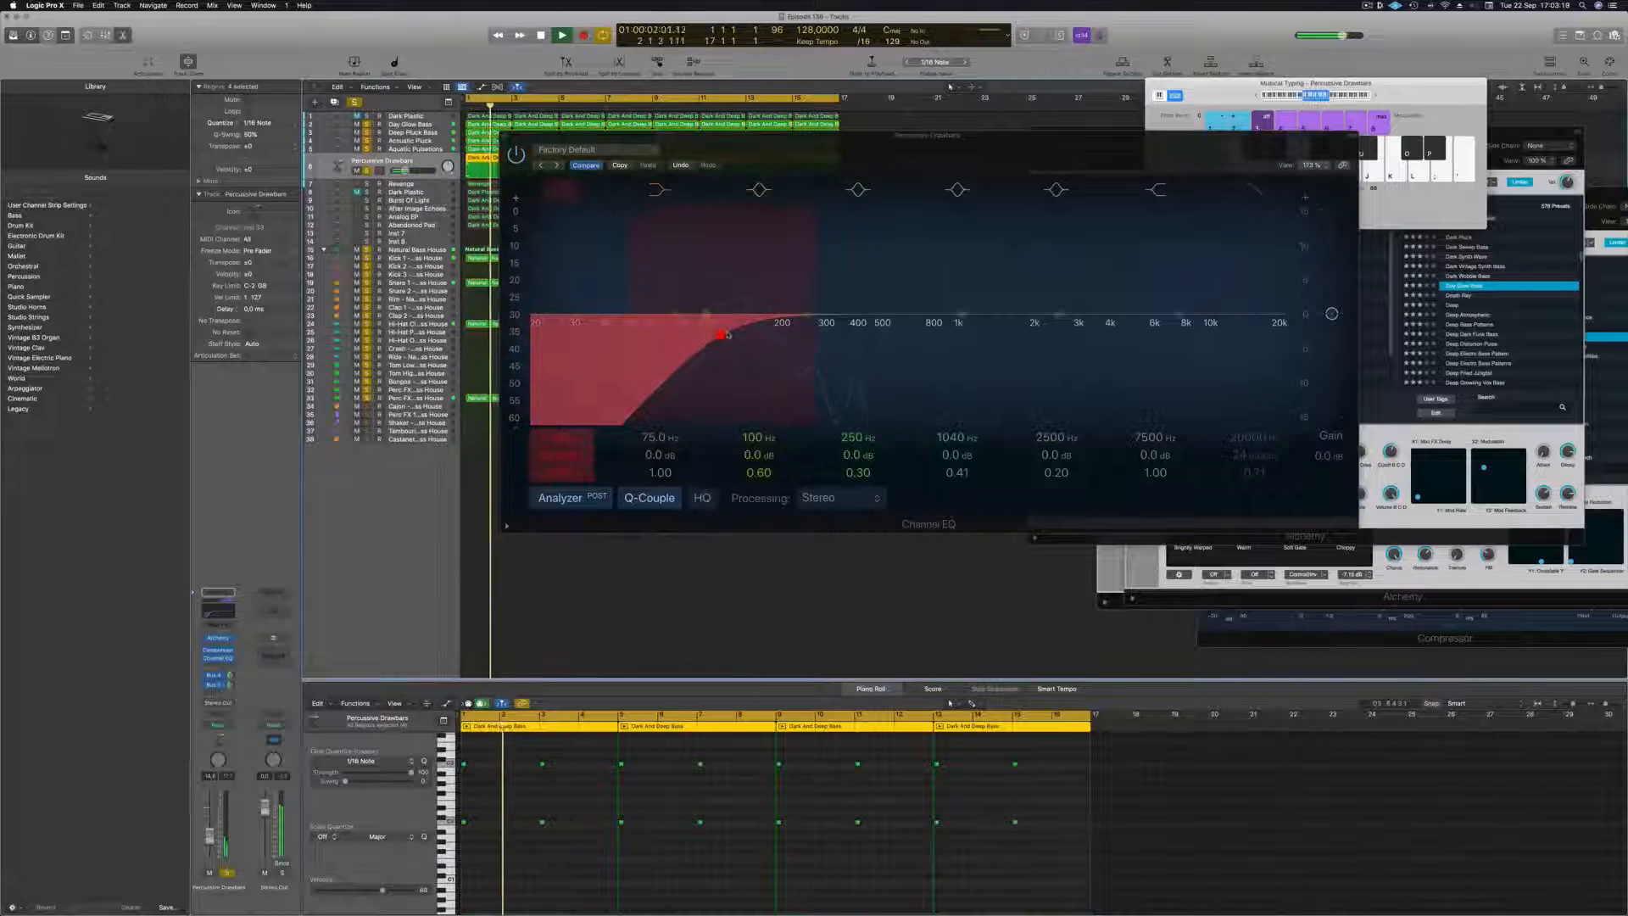
drag(725, 335, 706, 334)
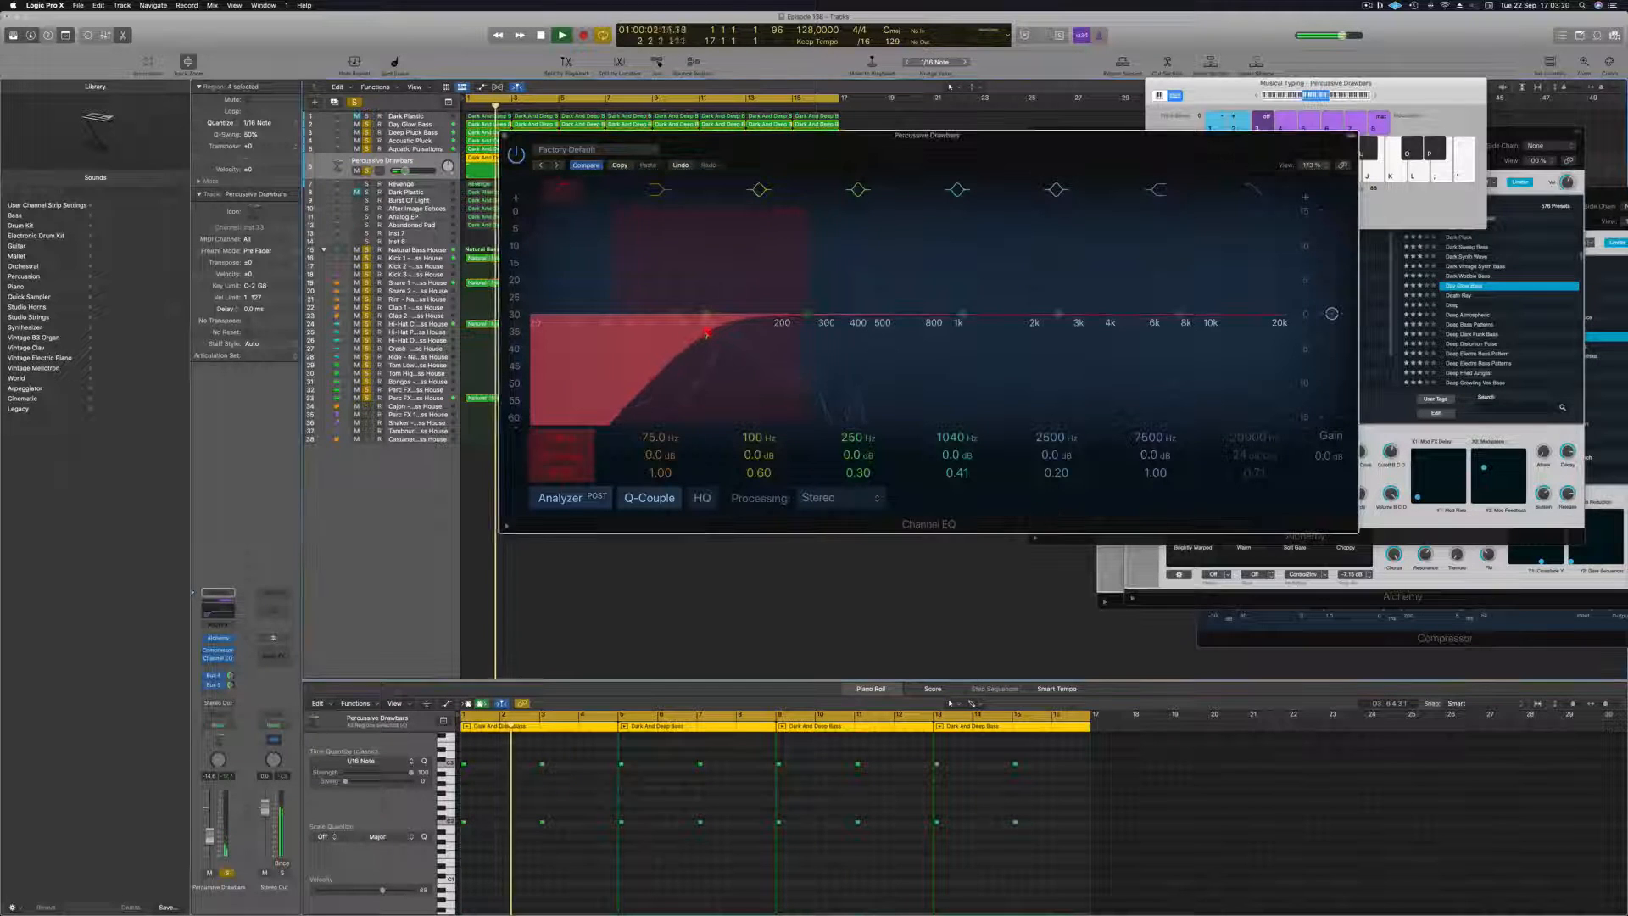
click(502, 135)
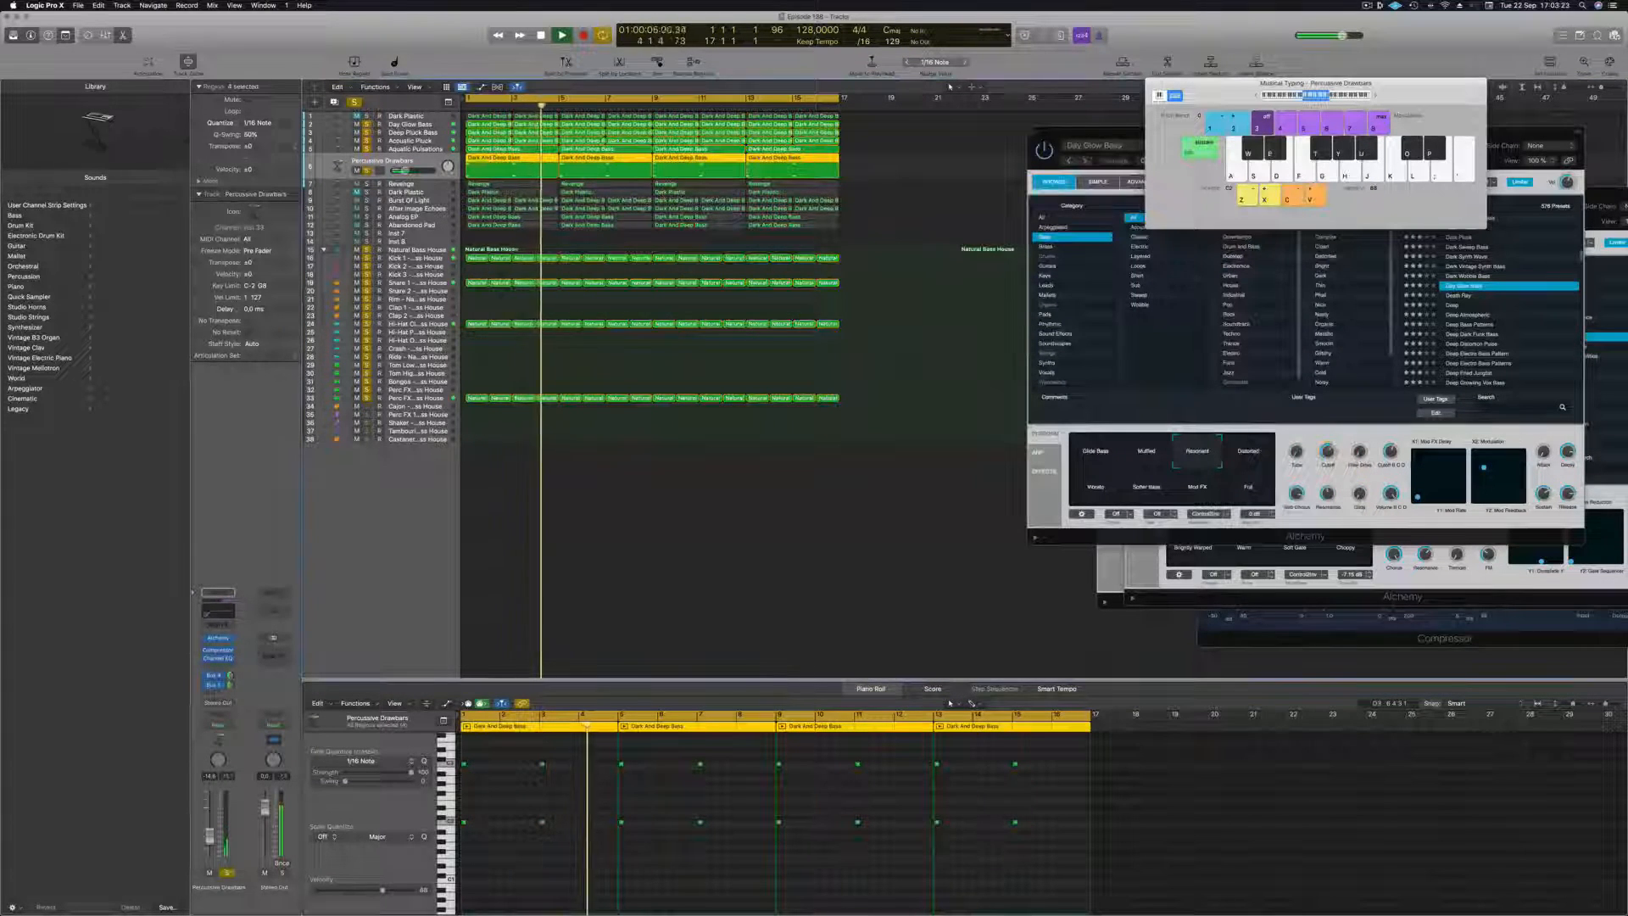
Move the Abandoned Pad track directly below Percussive Drawbars, solo it and adjust its volume.
click(429, 226)
drag(431, 213, 407, 172)
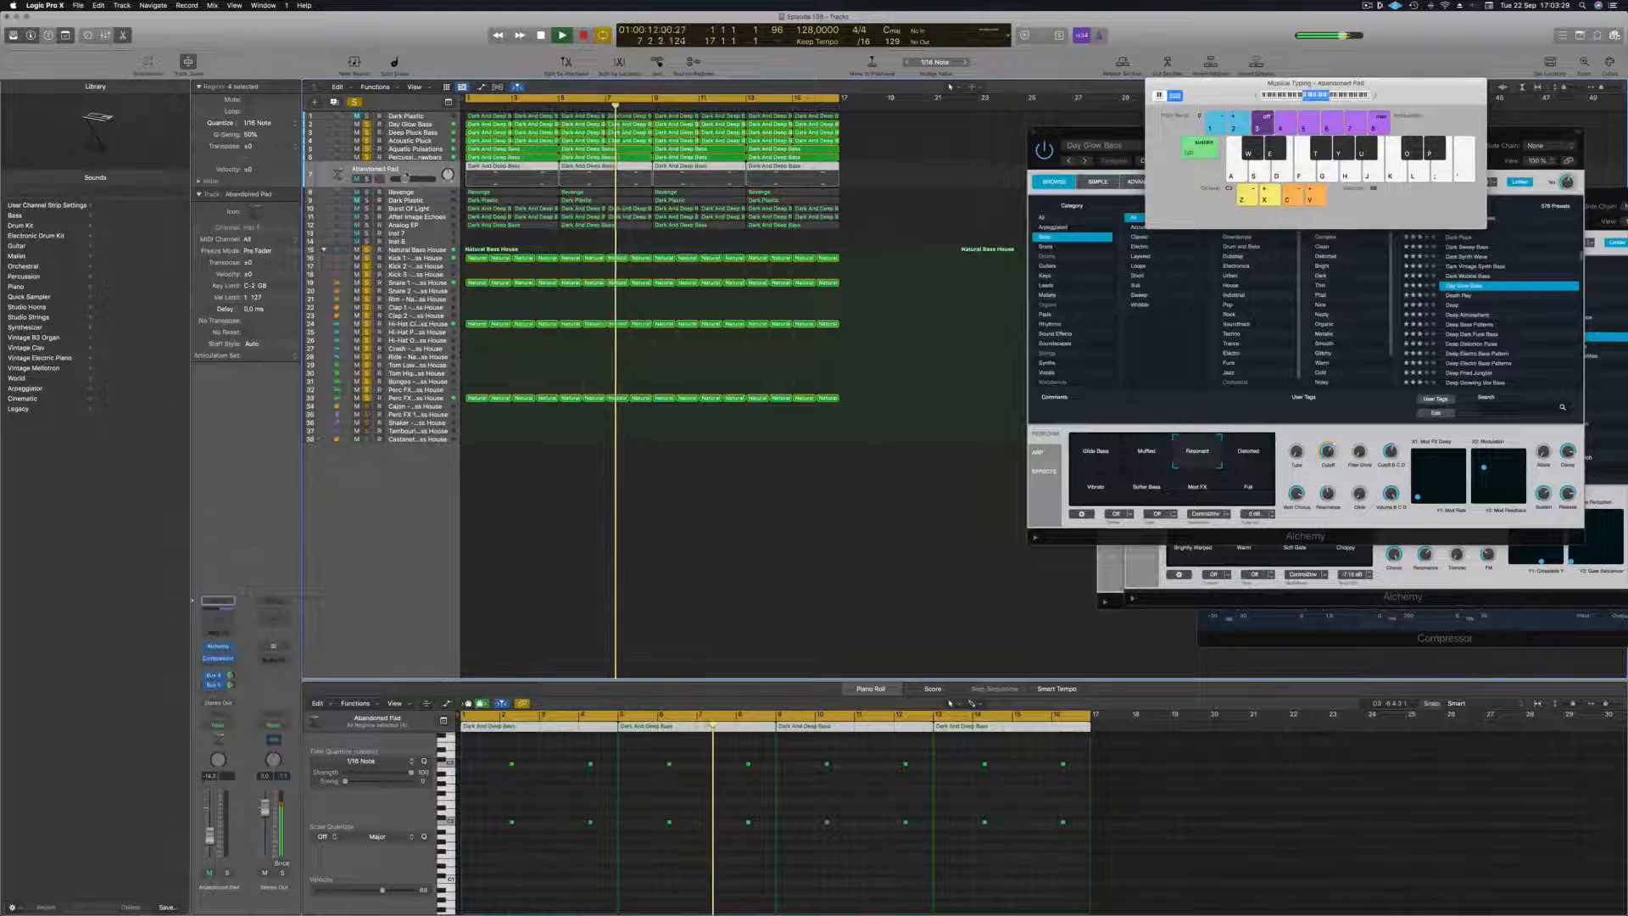
click(366, 179)
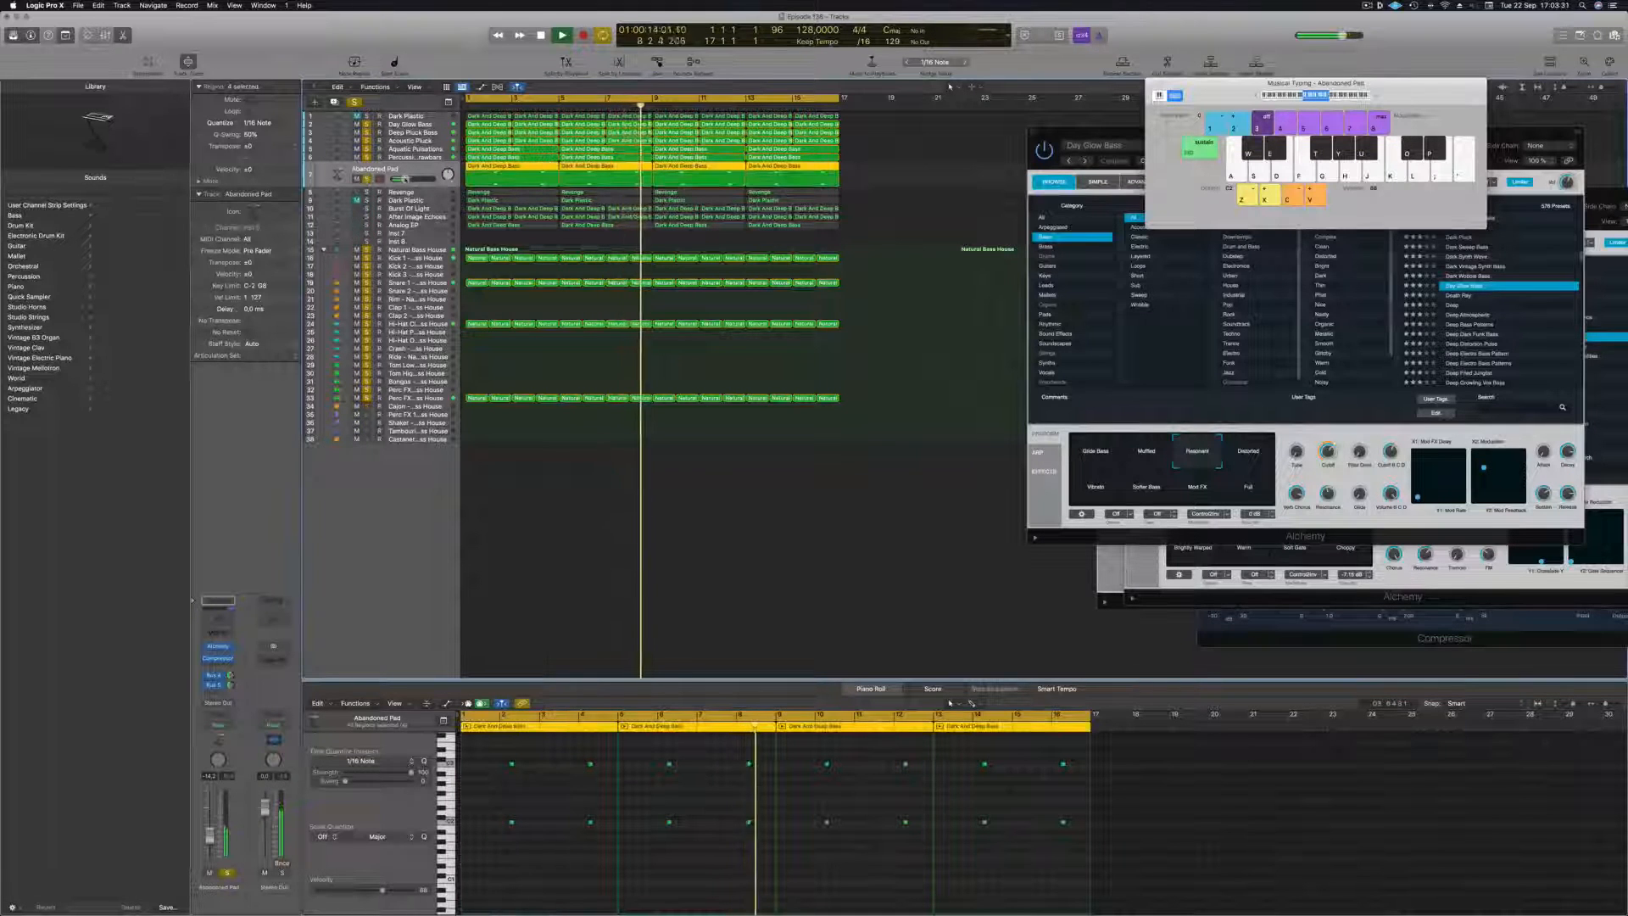
drag(405, 179, 405, 179)
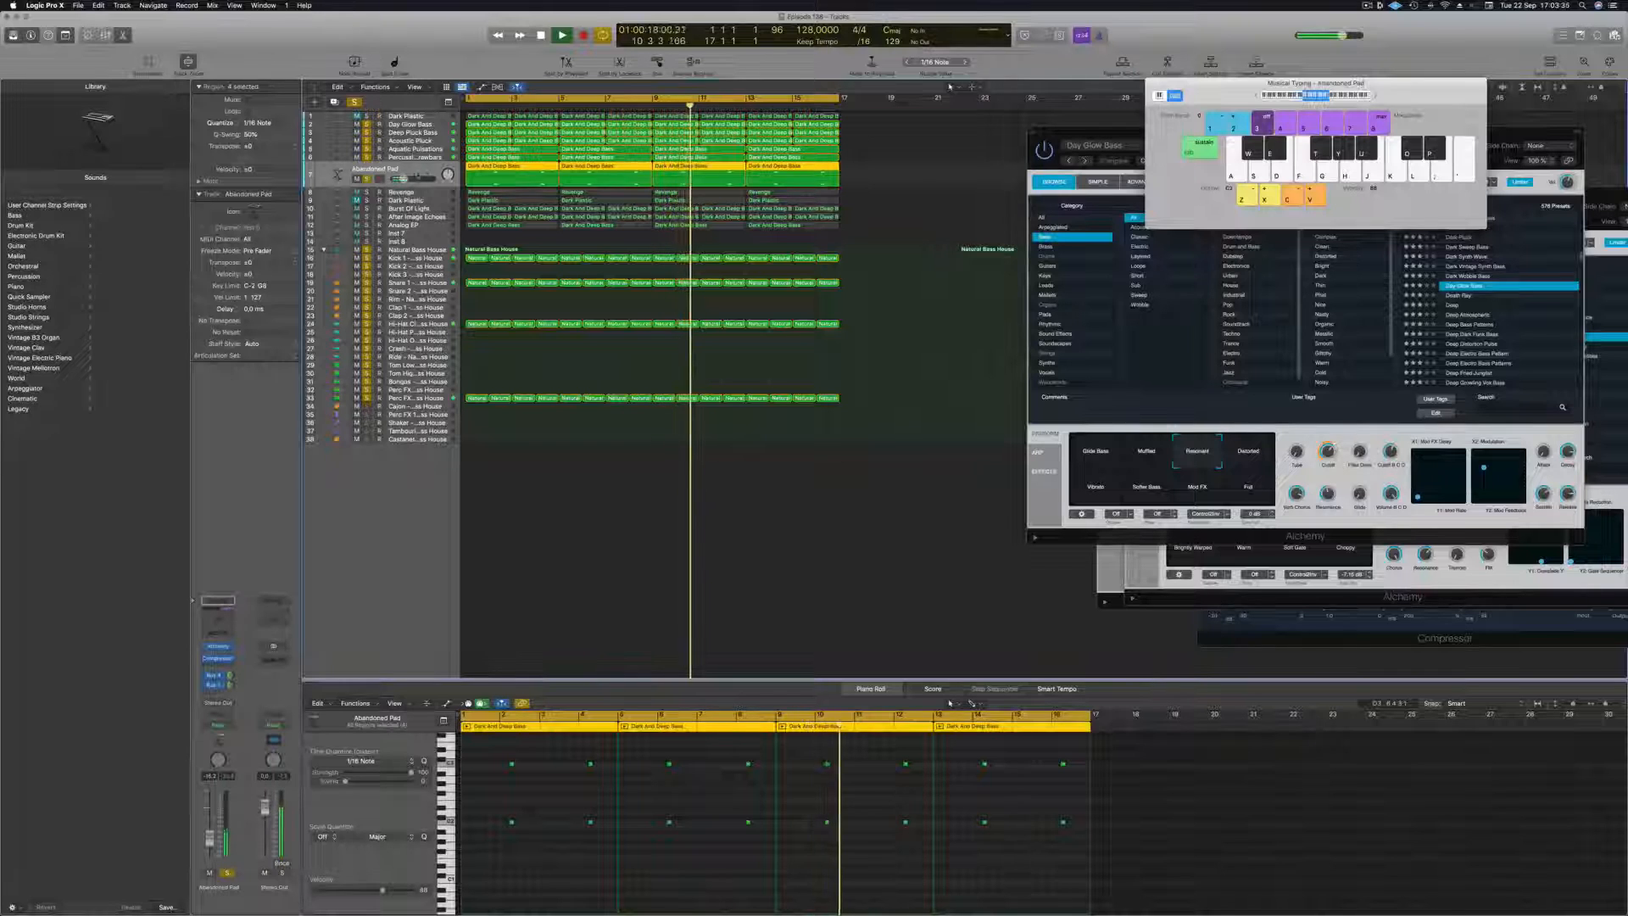
Add a Channel EQ to Abandoned Pad with a low cut at 190 Hz, 12 dB/Oct, and close the EQ.
click(217, 602)
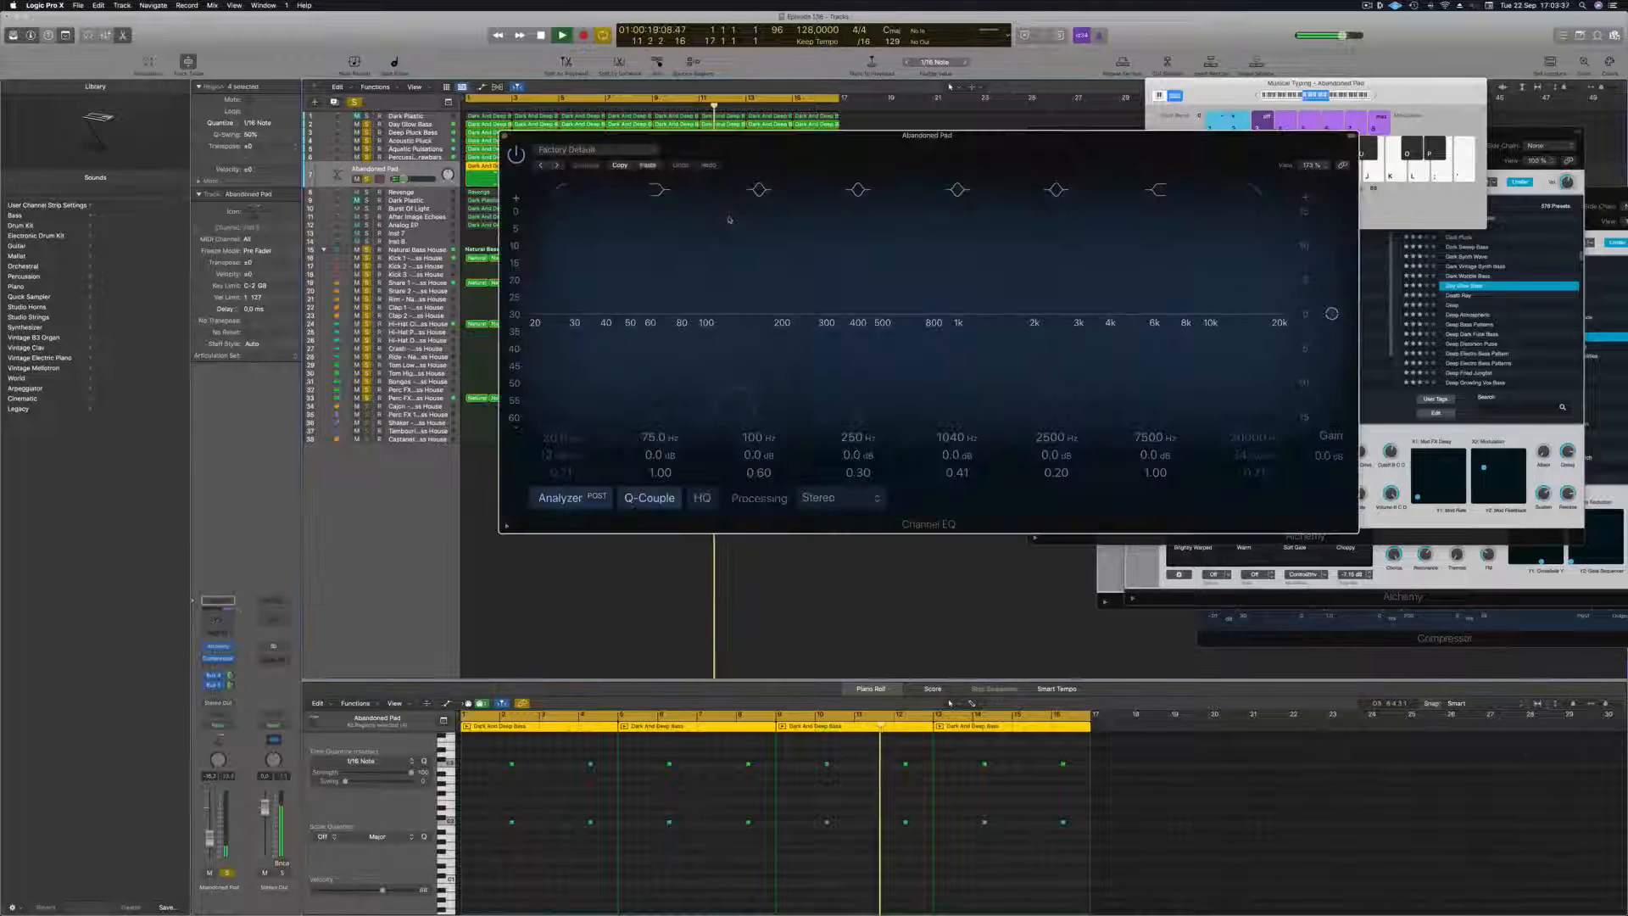
drag(532, 334, 748, 333)
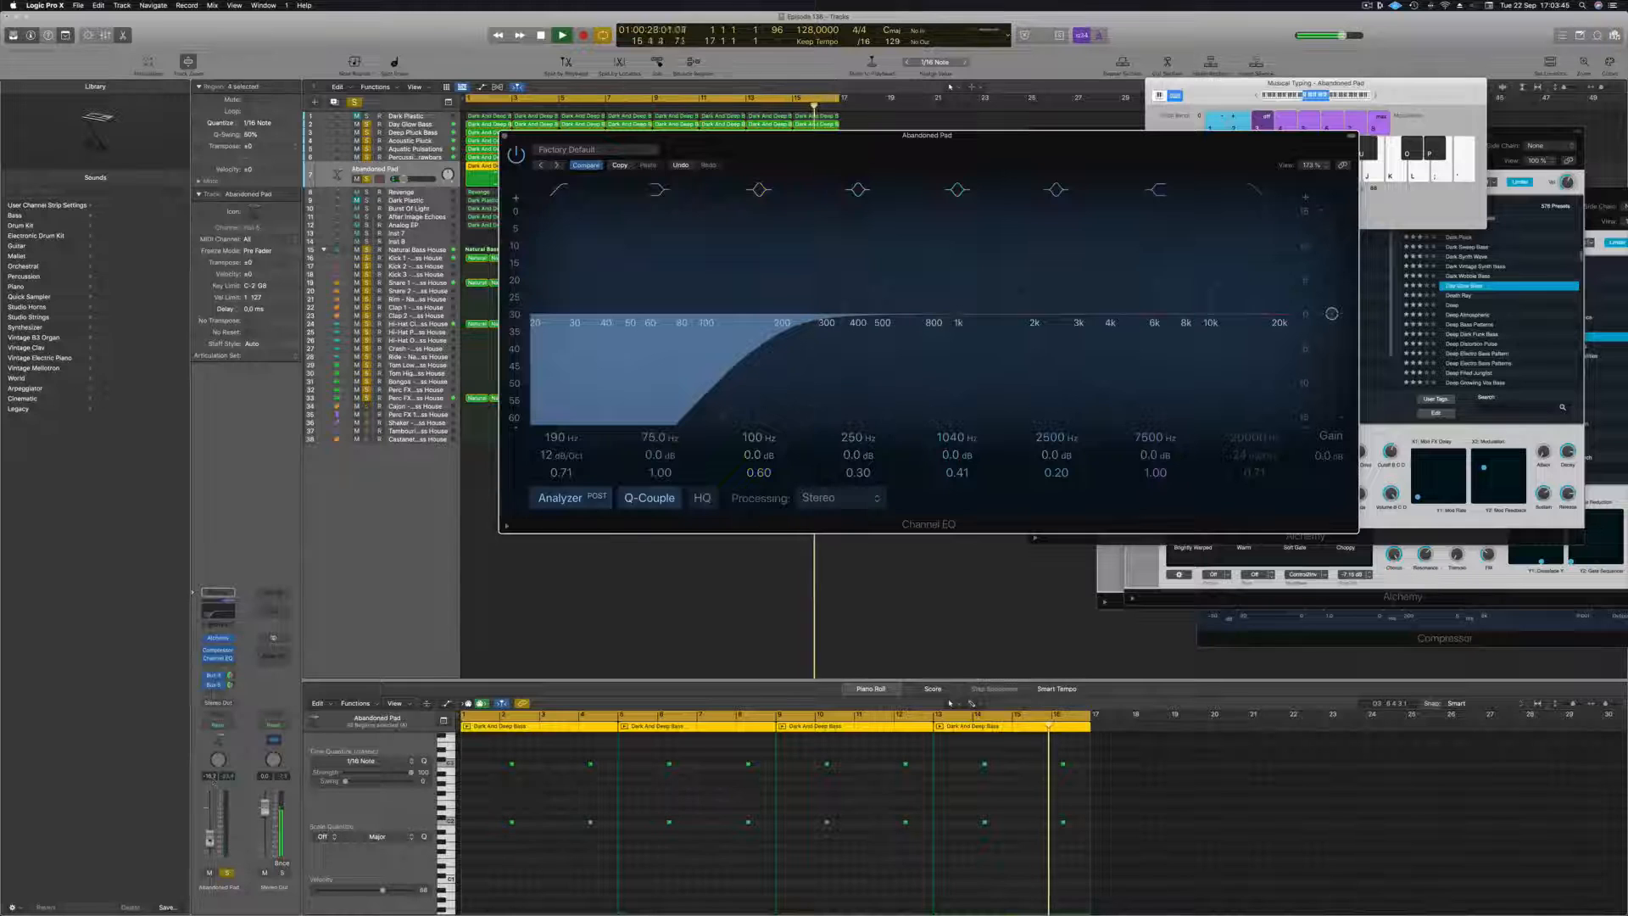
click(502, 138)
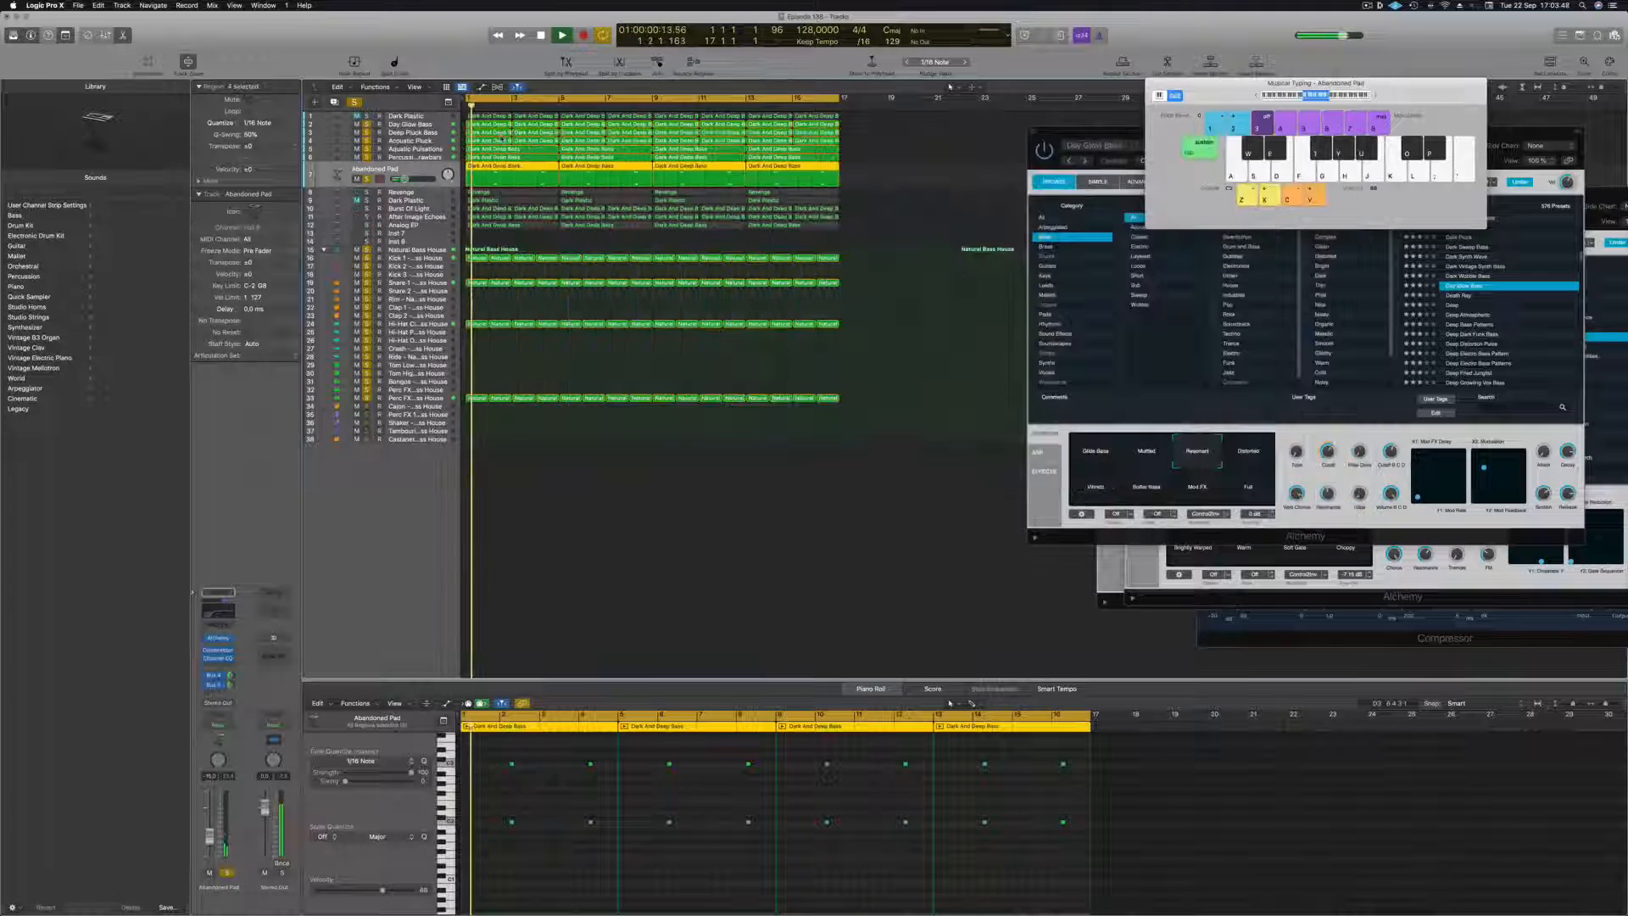
Move the Analog EP track directly below Abandoned Pad, solo it and fine-tune its volume.
click(410, 227)
drag(431, 174, 431, 172)
key(s)
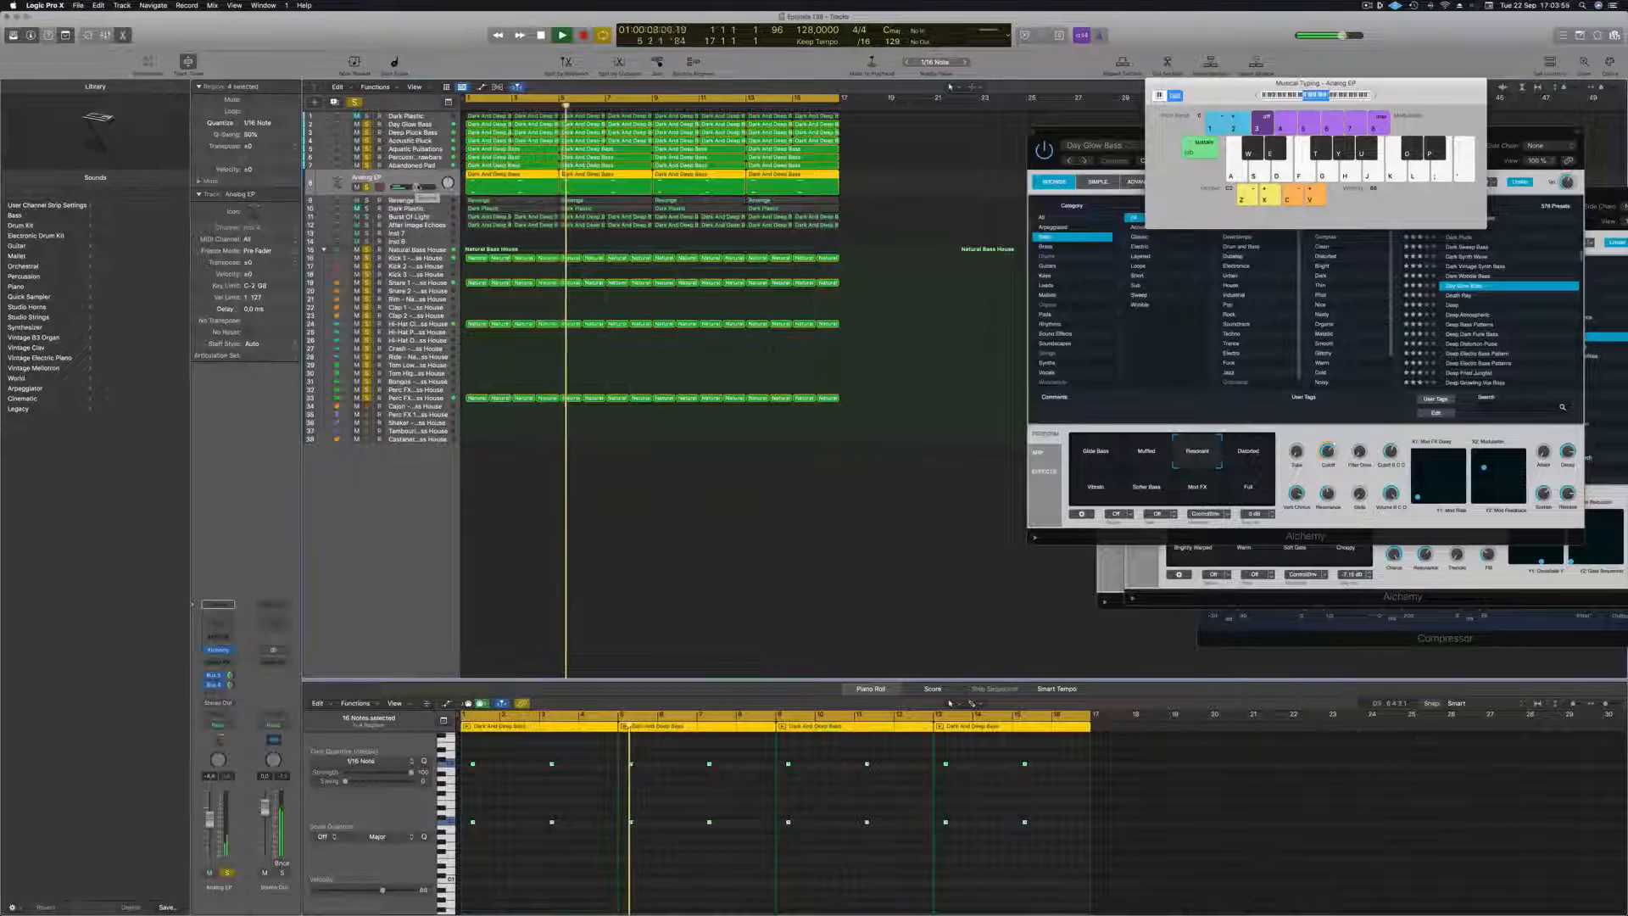
drag(416, 188, 415, 188)
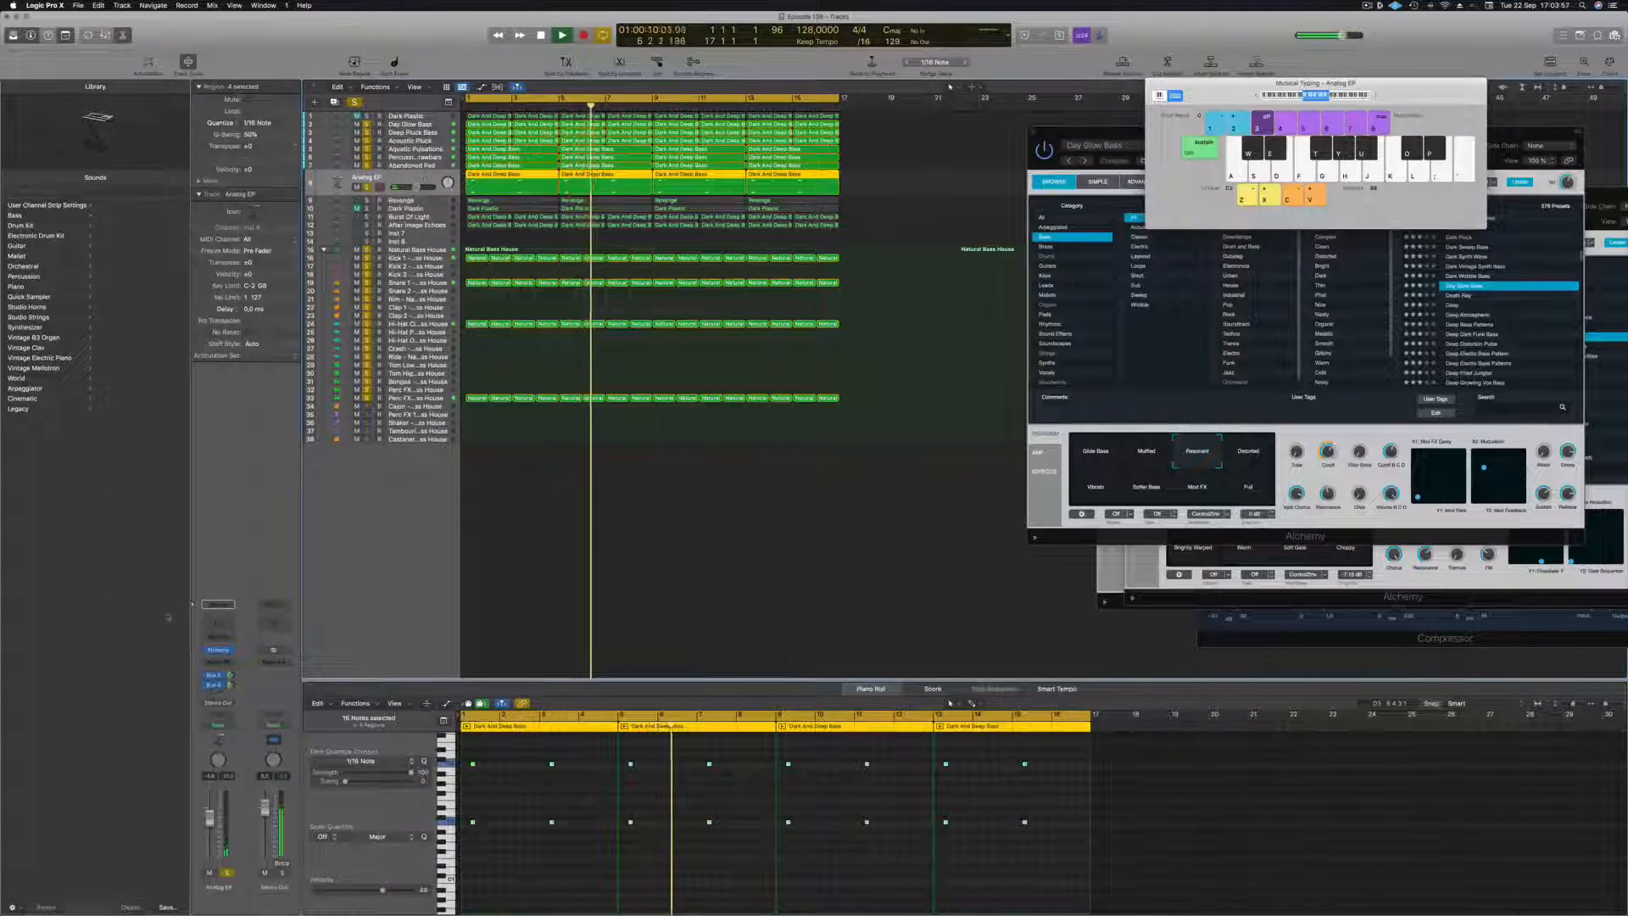
Add a Channel EQ to Analog EP with a low cut at 160 Hz, 12 dB/Oct, and close the EQ.
click(218, 625)
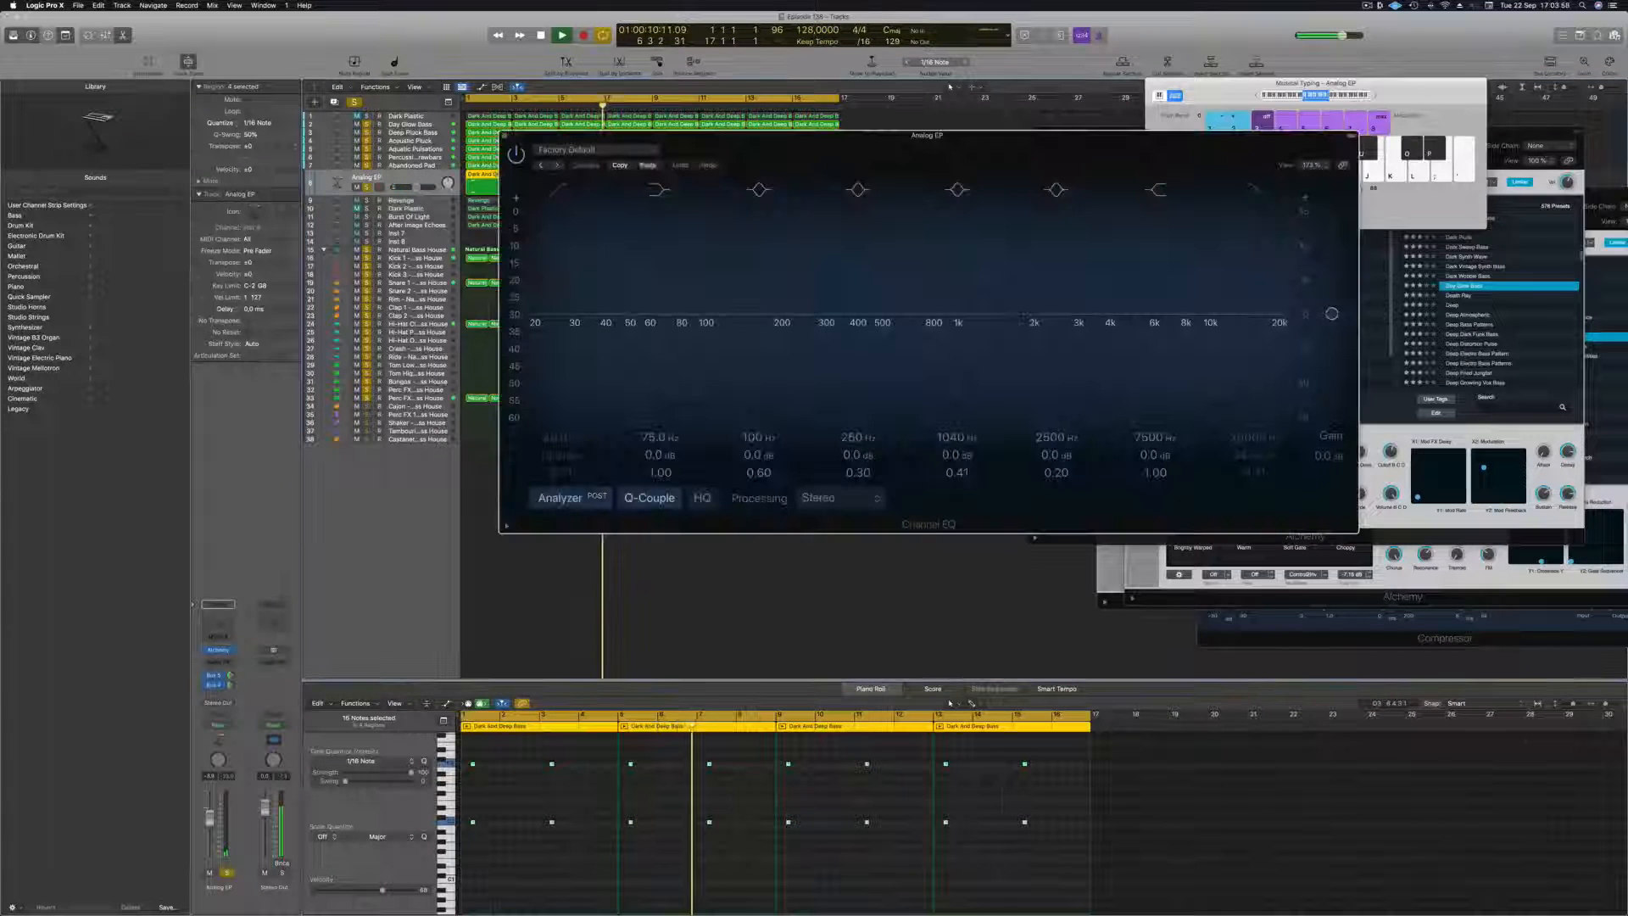
click(560, 190)
drag(571, 342, 782, 310)
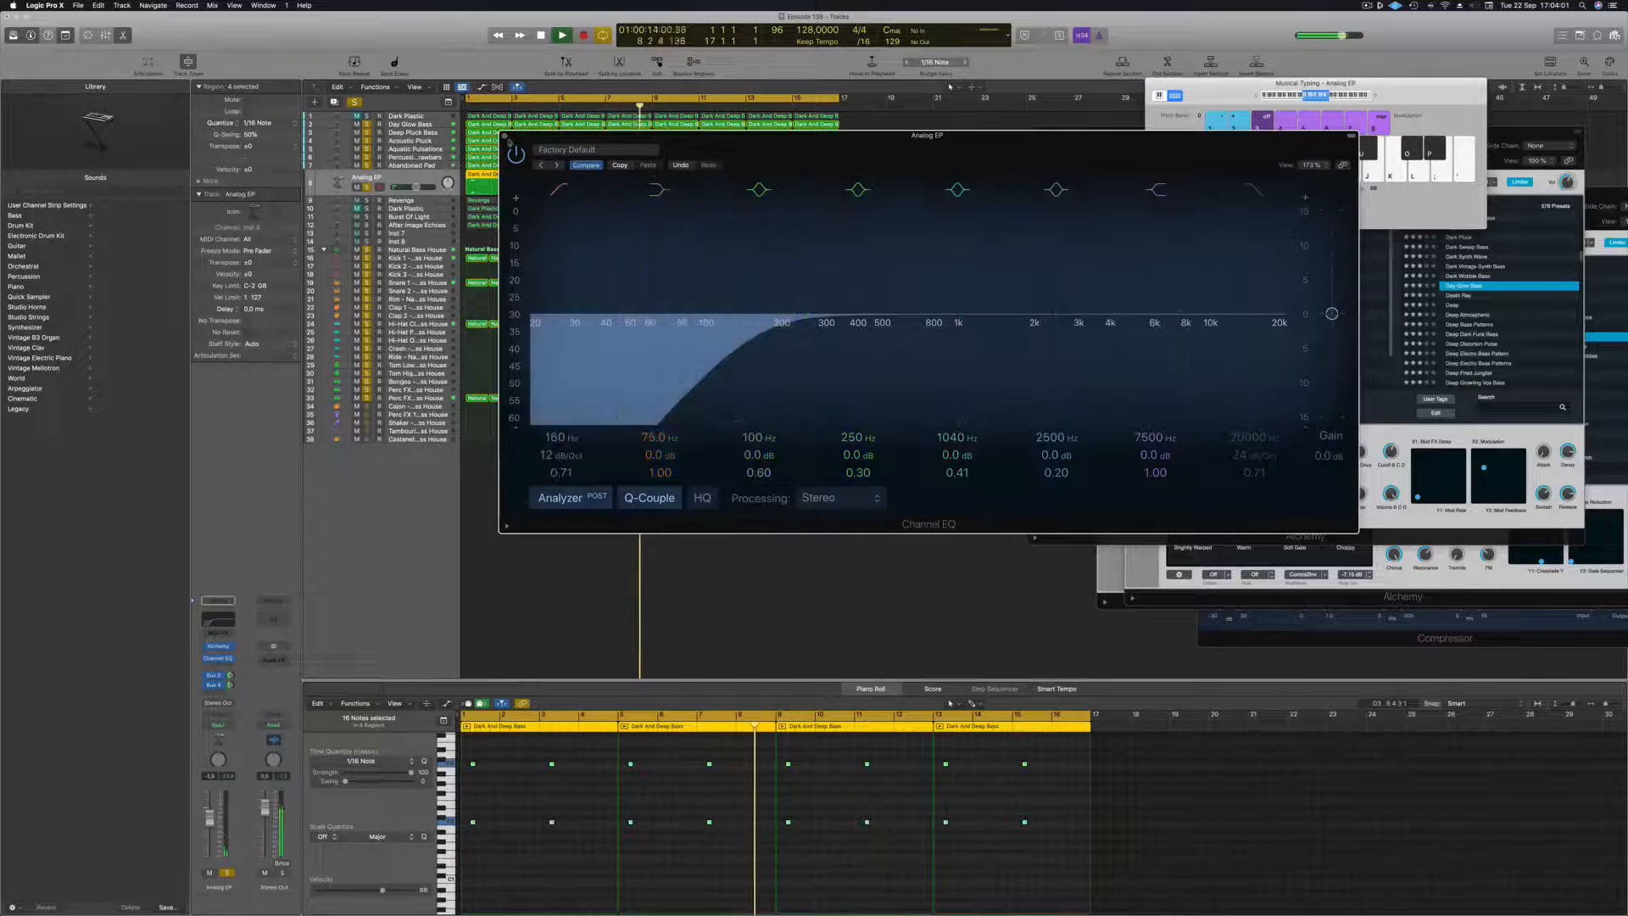
click(504, 136)
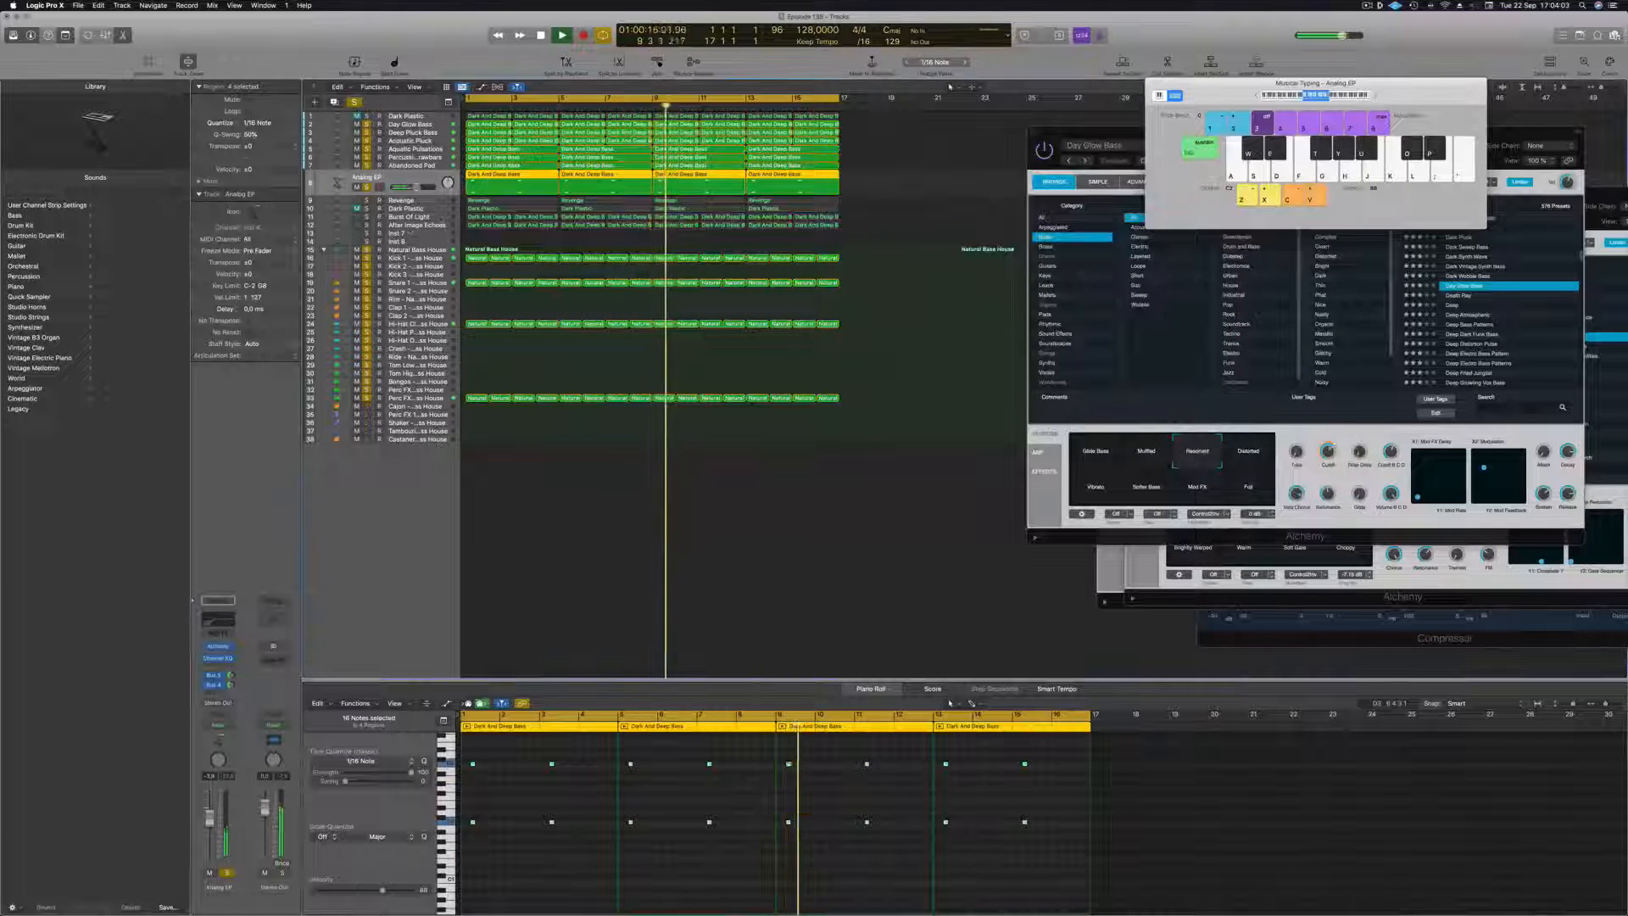
Move the After Image Echoes track directly below Analog EP, solo it and adjust its volume.
click(427, 225)
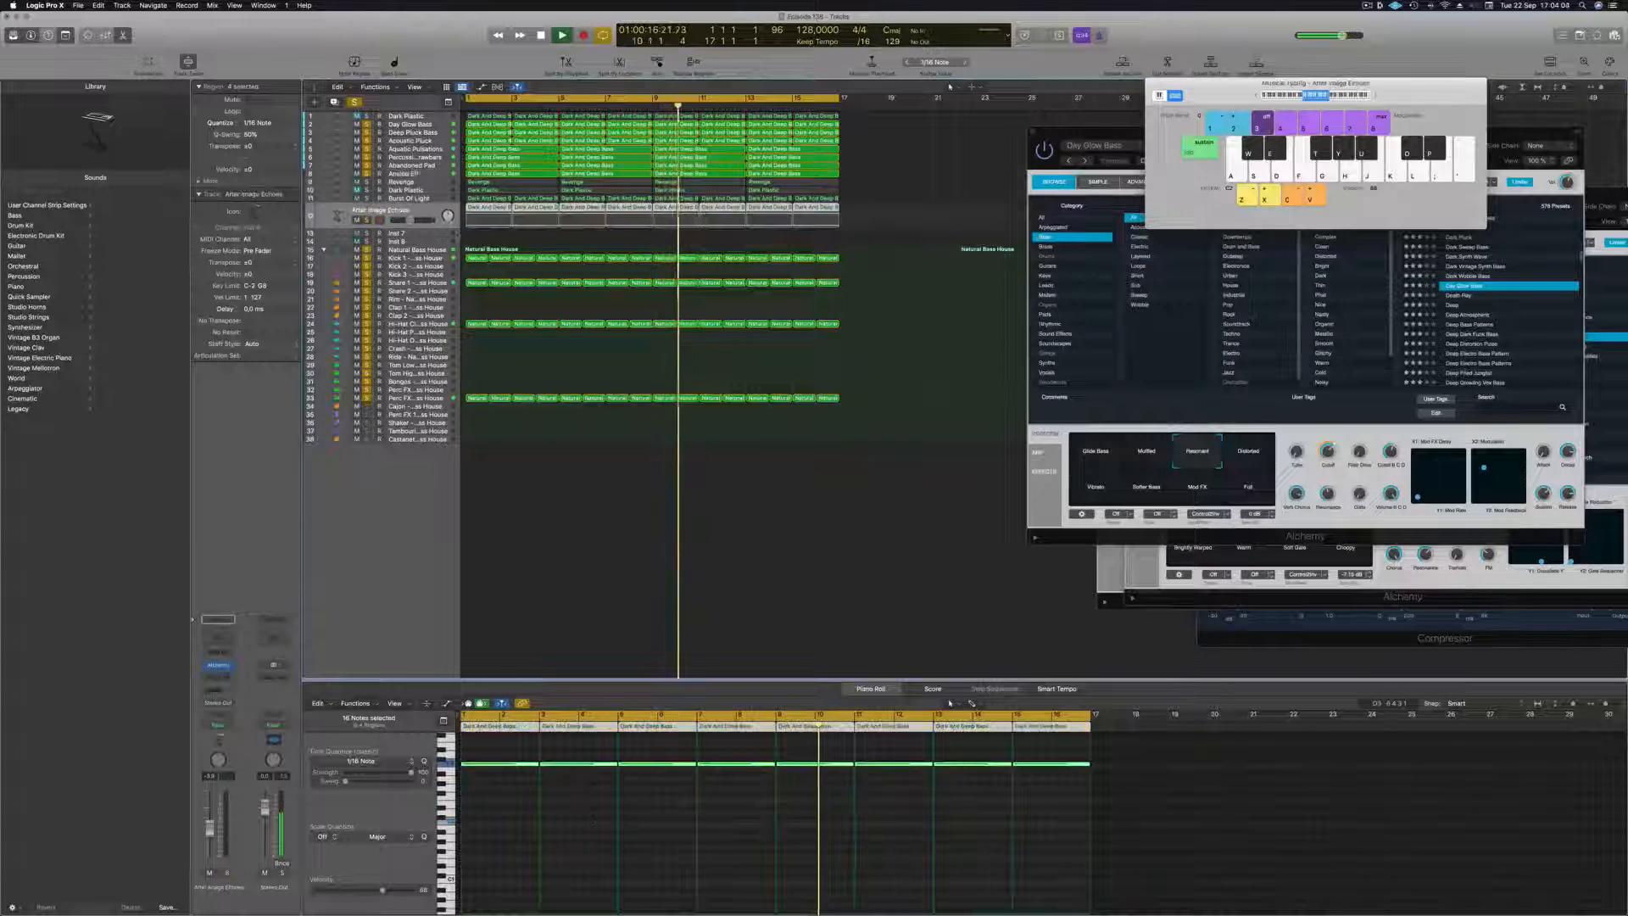
click(434, 198)
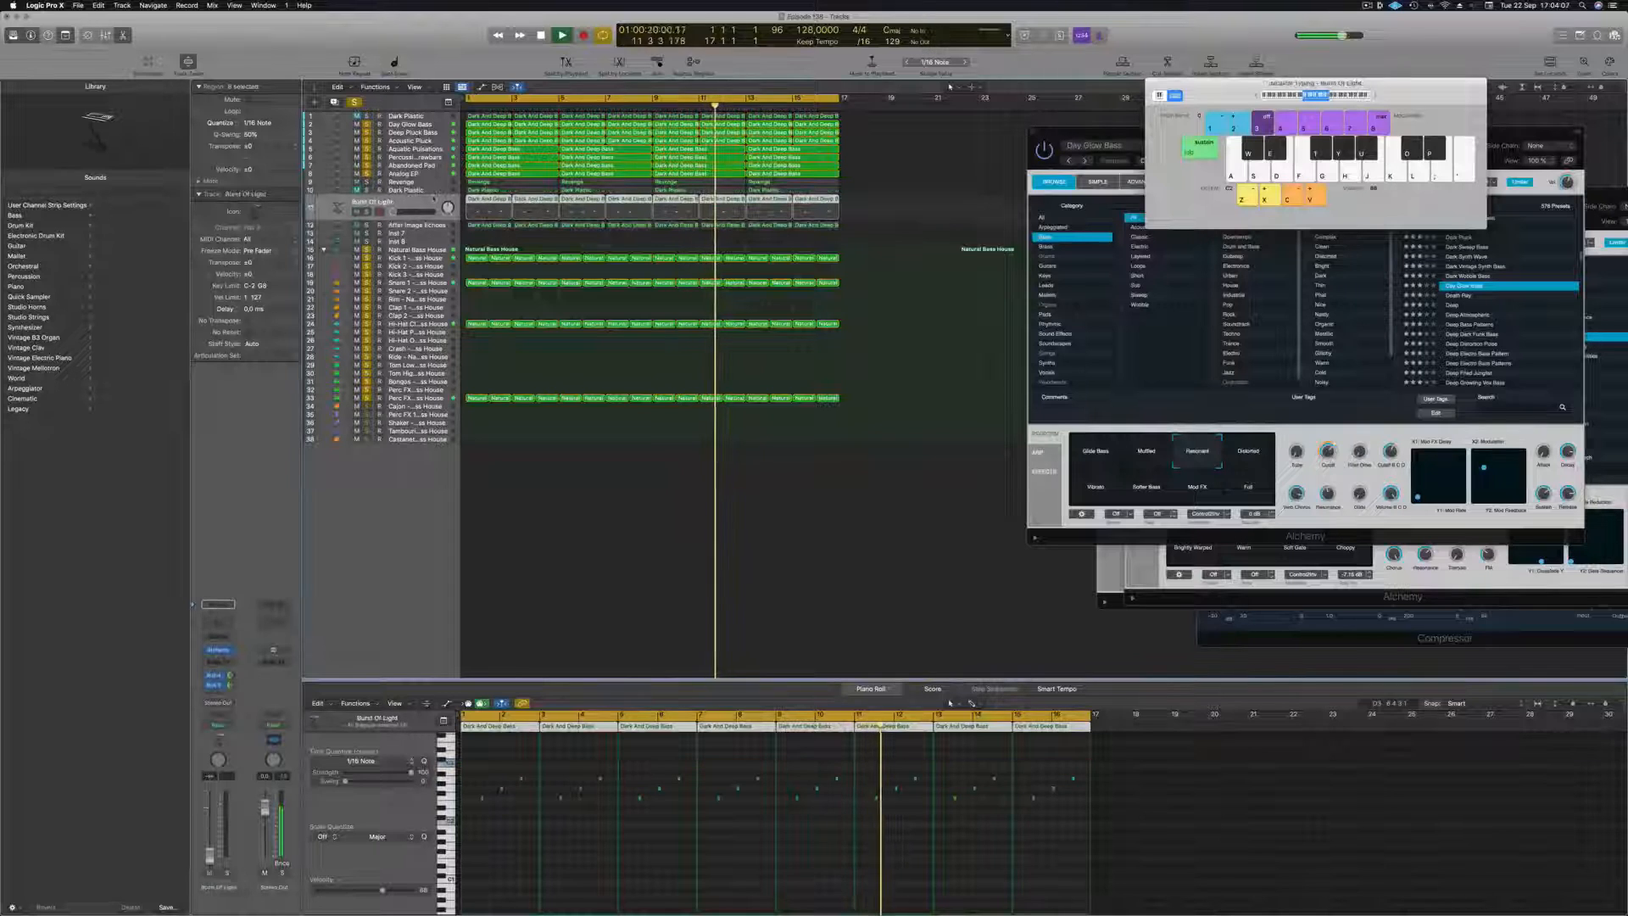
click(438, 190)
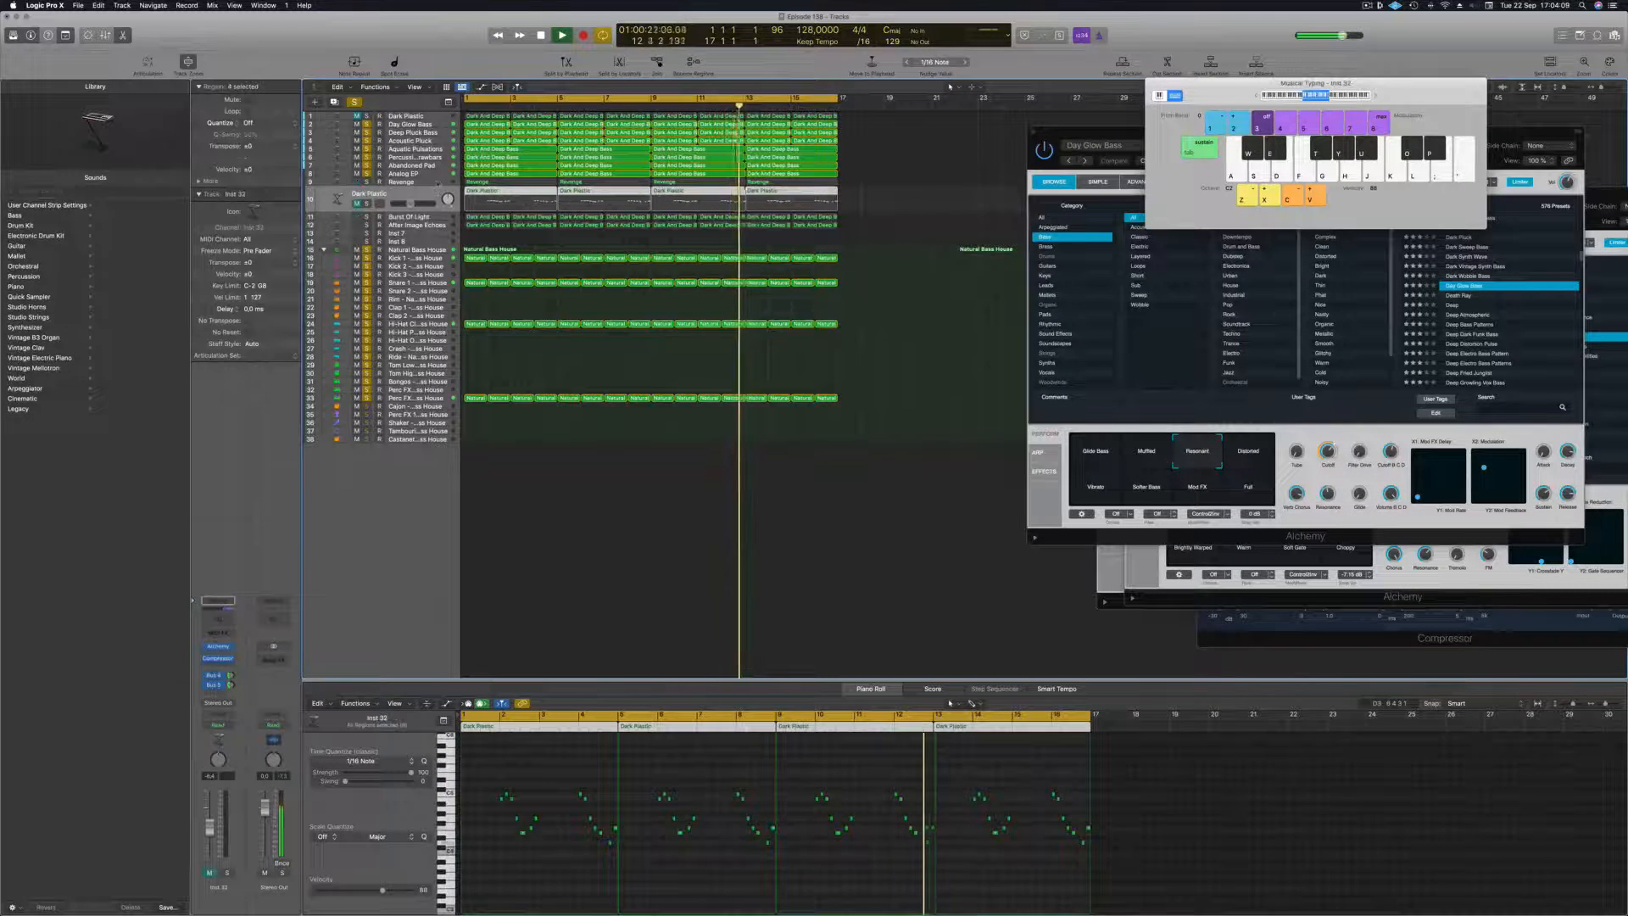
key(Up)
click(437, 217)
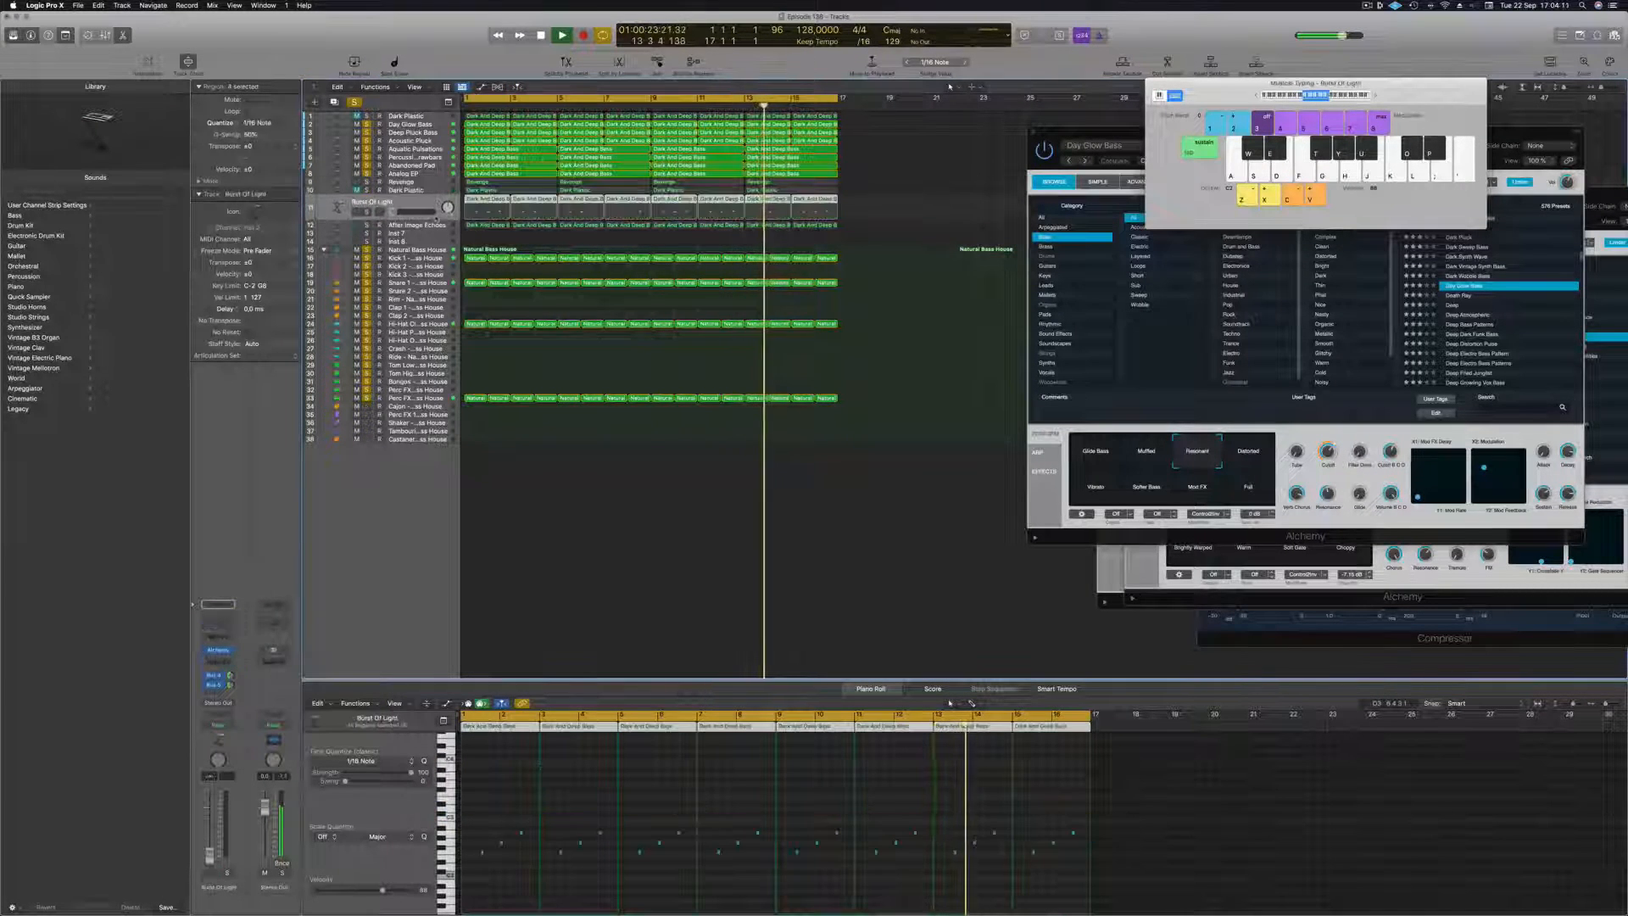
key(Down)
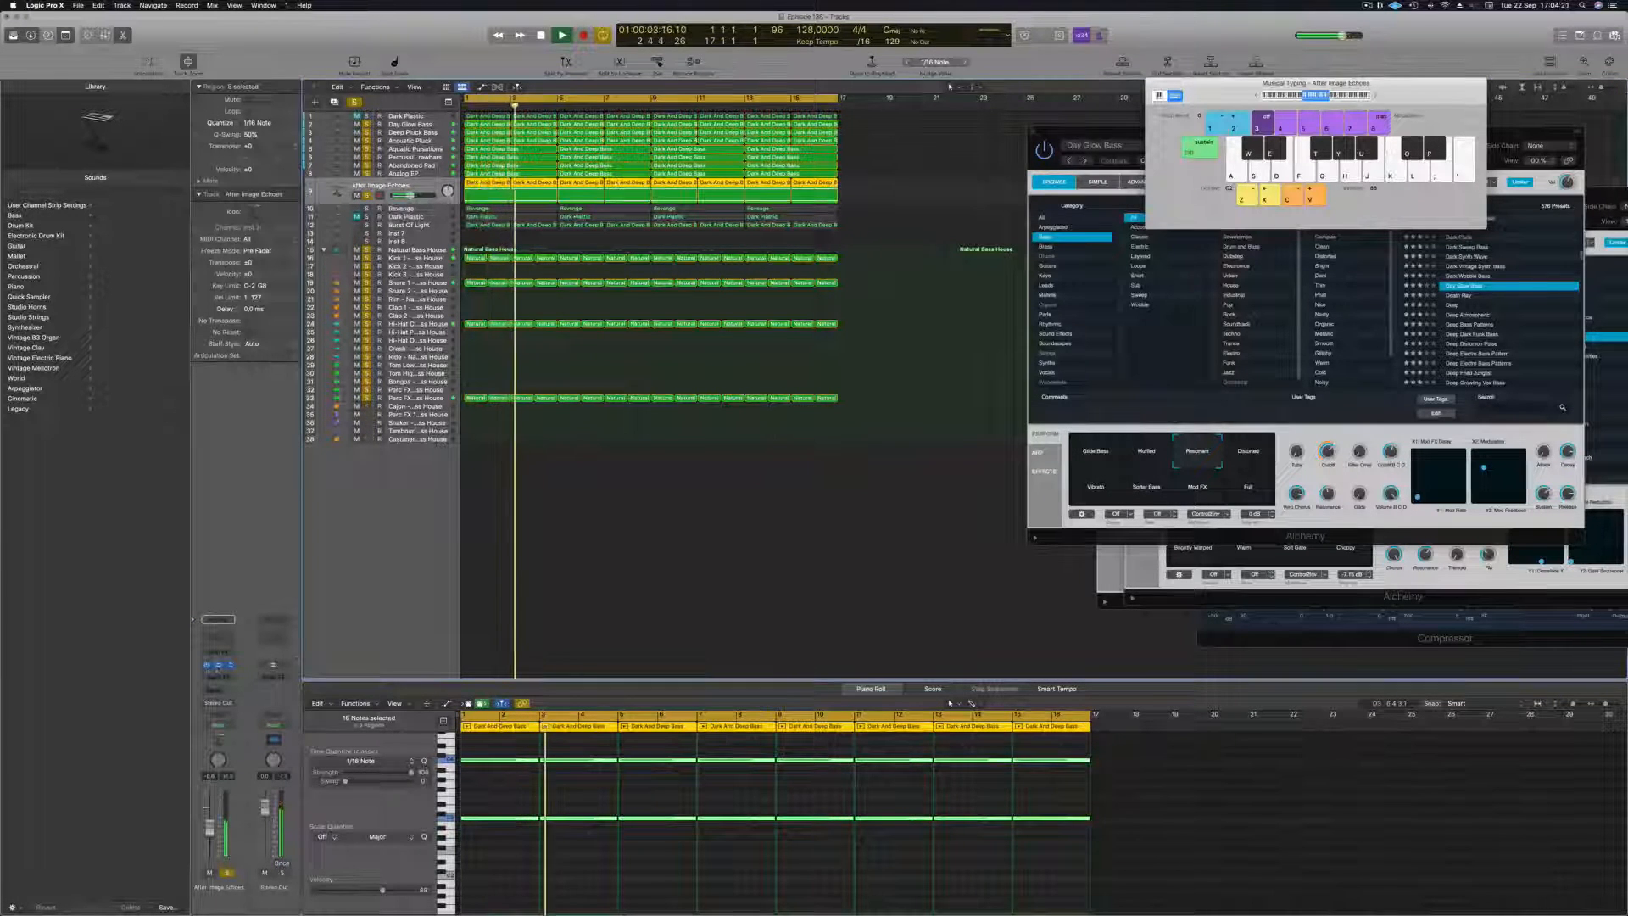
Adjust the cutoff in After Image Echoes' Alchemy synth, fine-tune the track volume and close the synth.
click(218, 665)
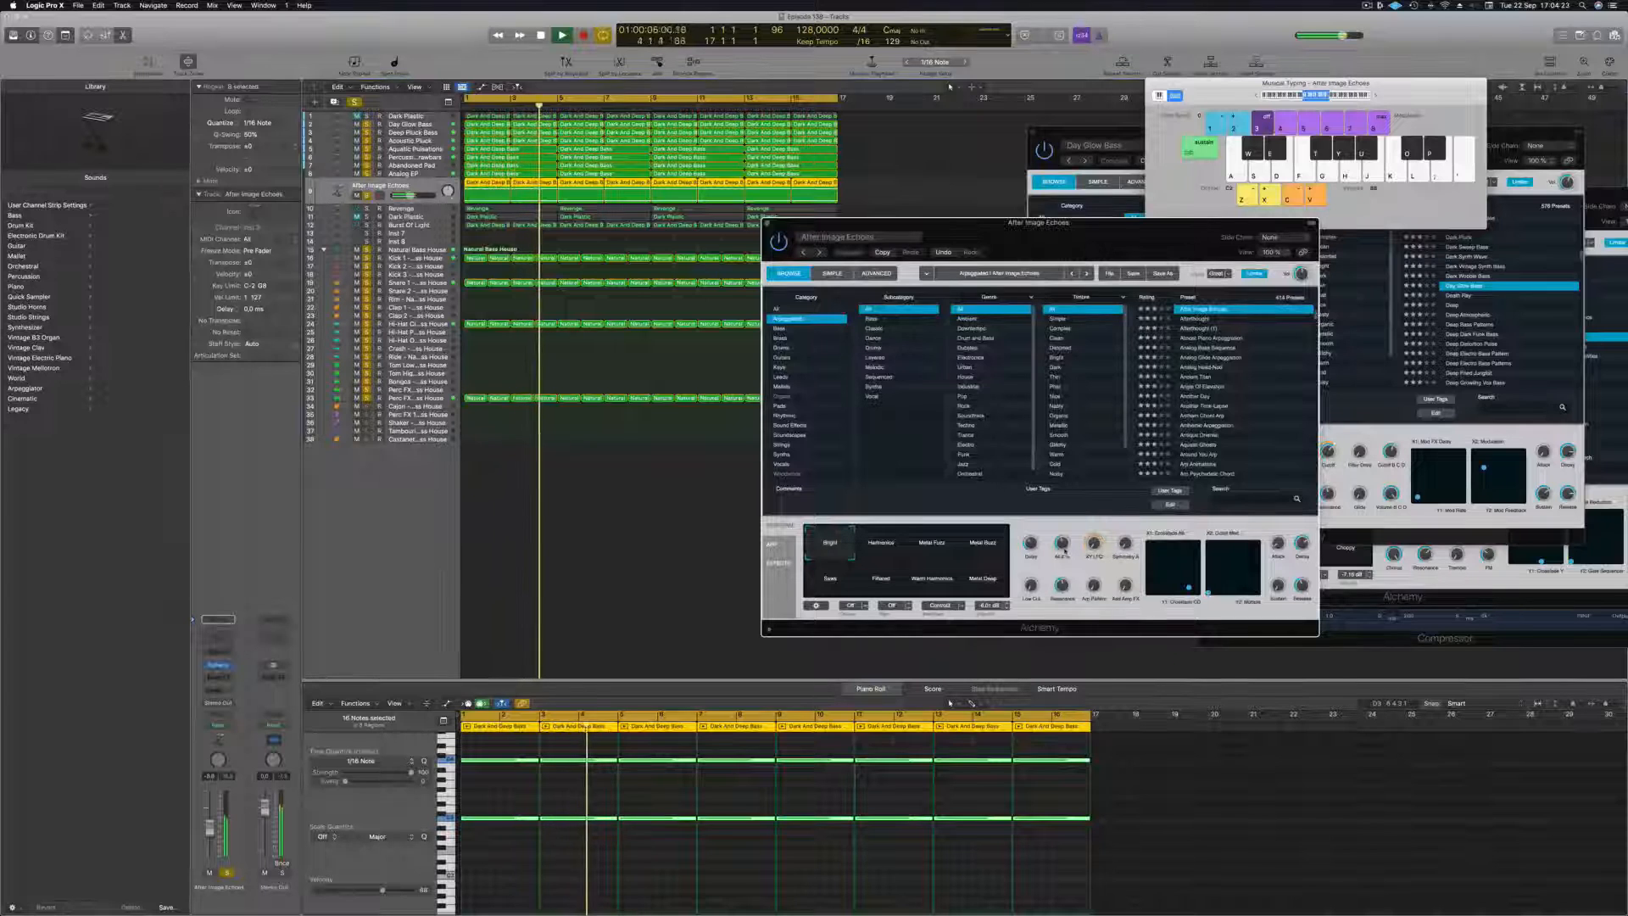
drag(1065, 551, 1067, 546)
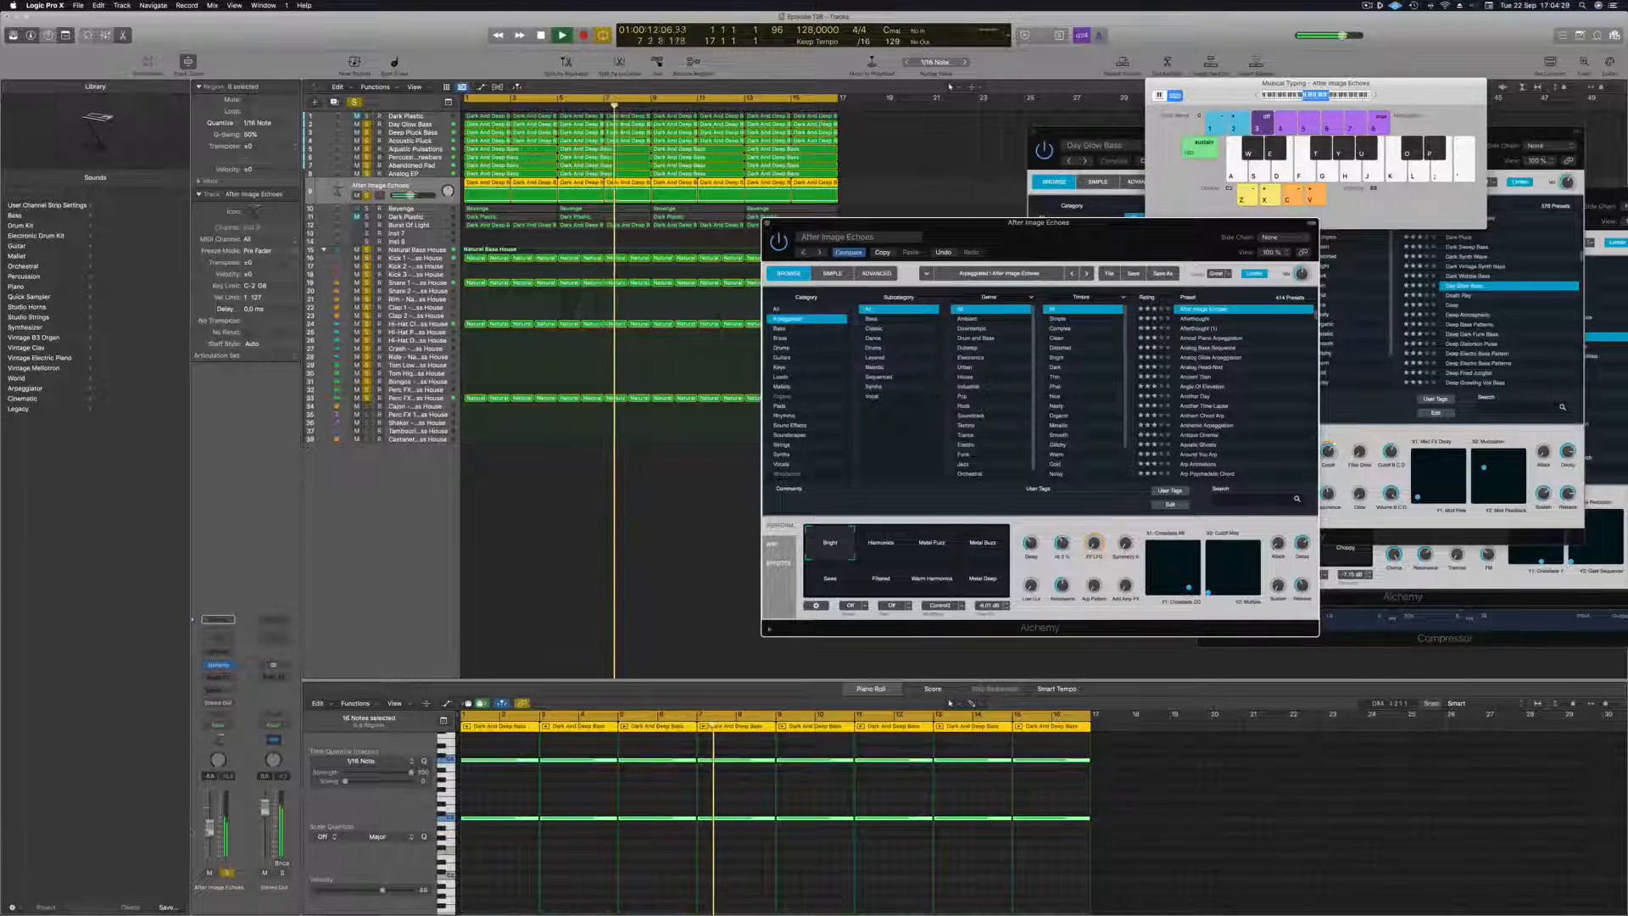
drag(209, 825, 210, 823)
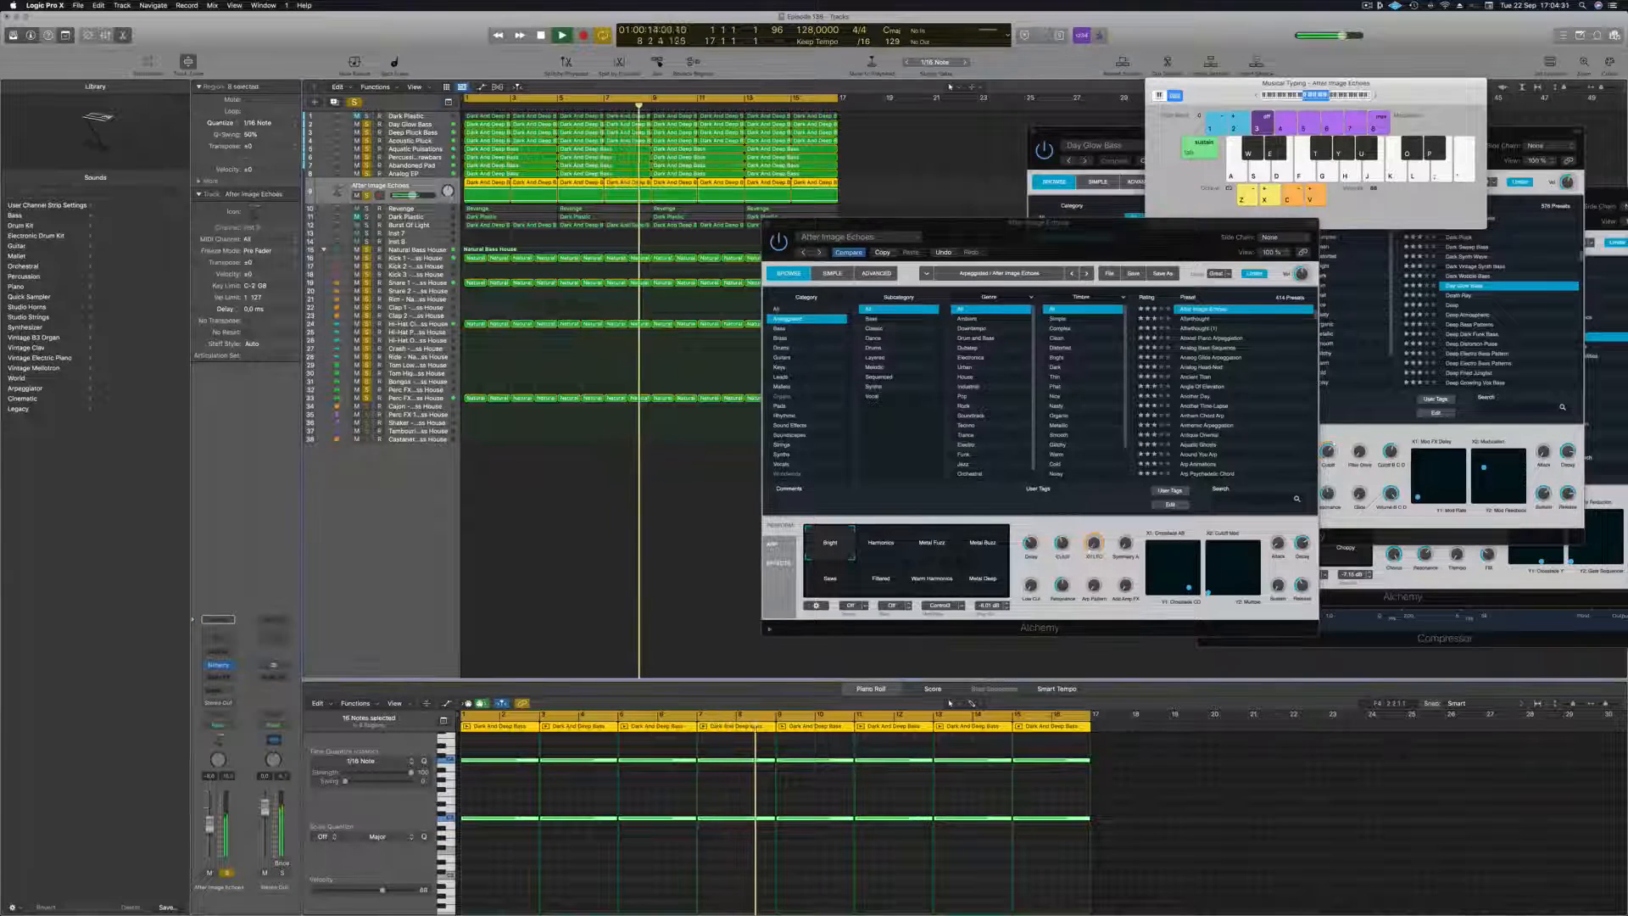
click(1061, 545)
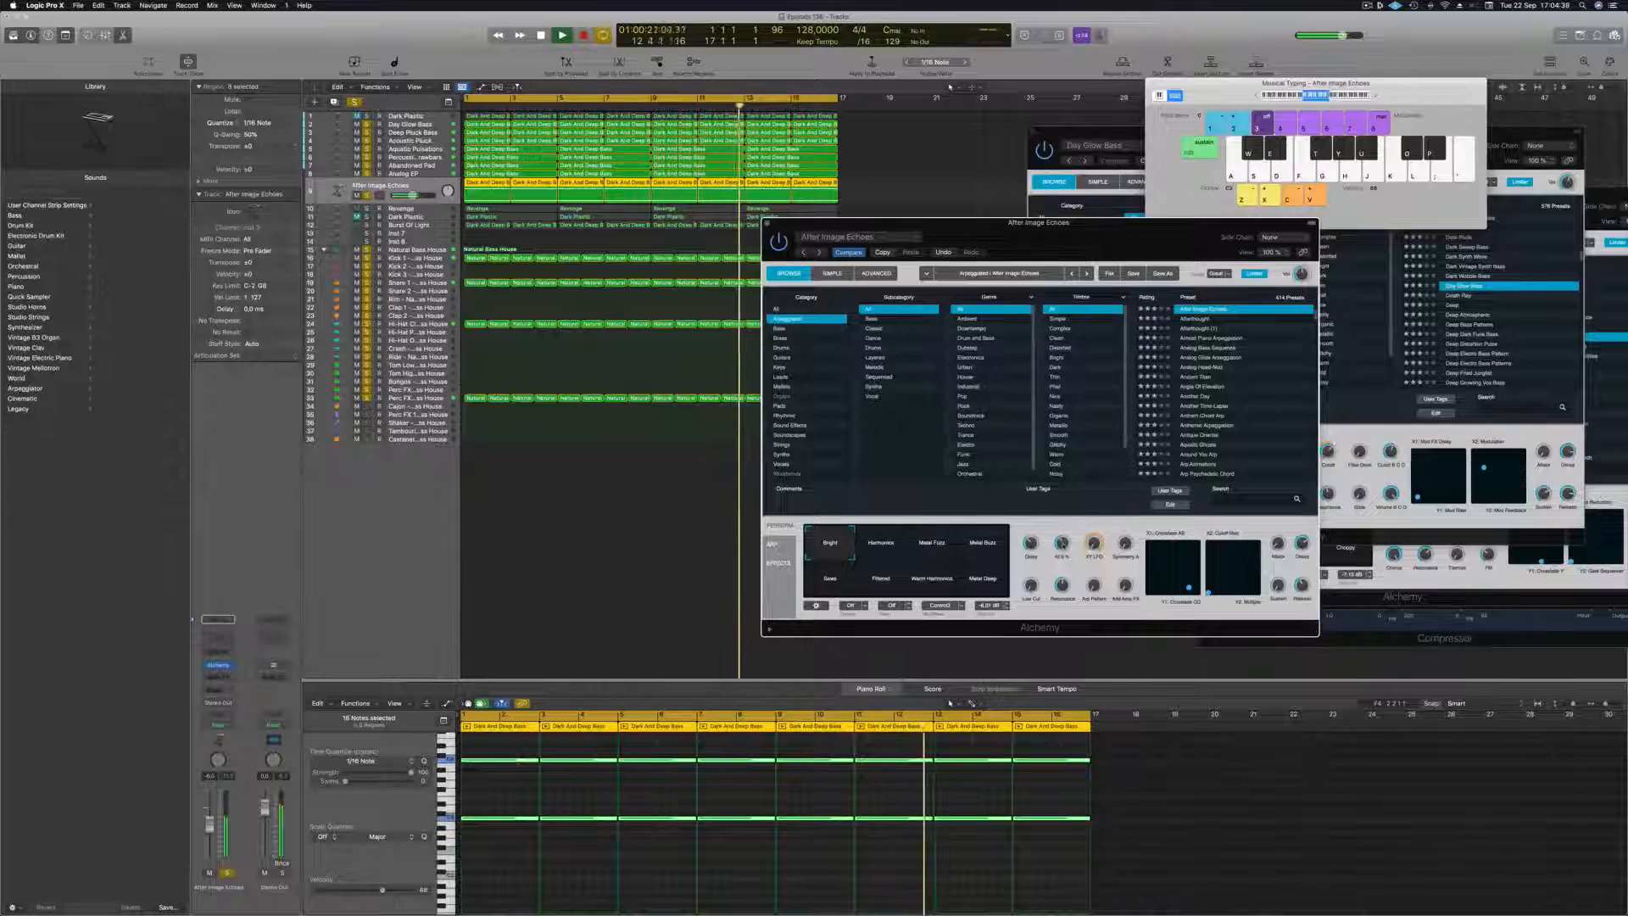
click(766, 223)
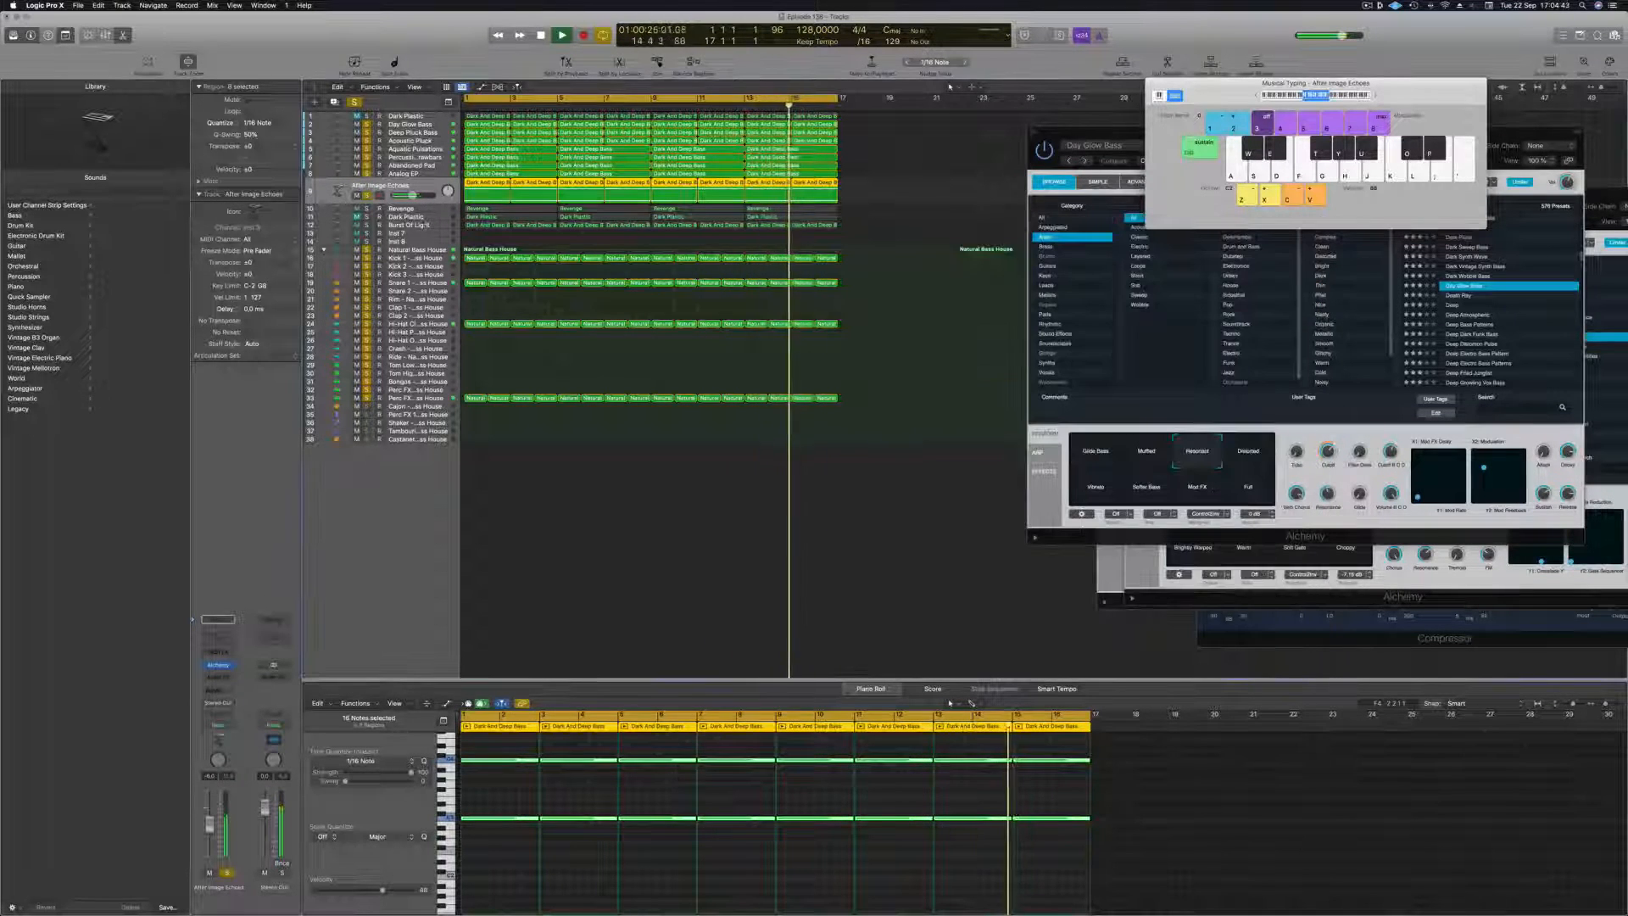
Move the Burst Of Light track directly below After Image Echoes, solo it and raise its volume.
click(426, 226)
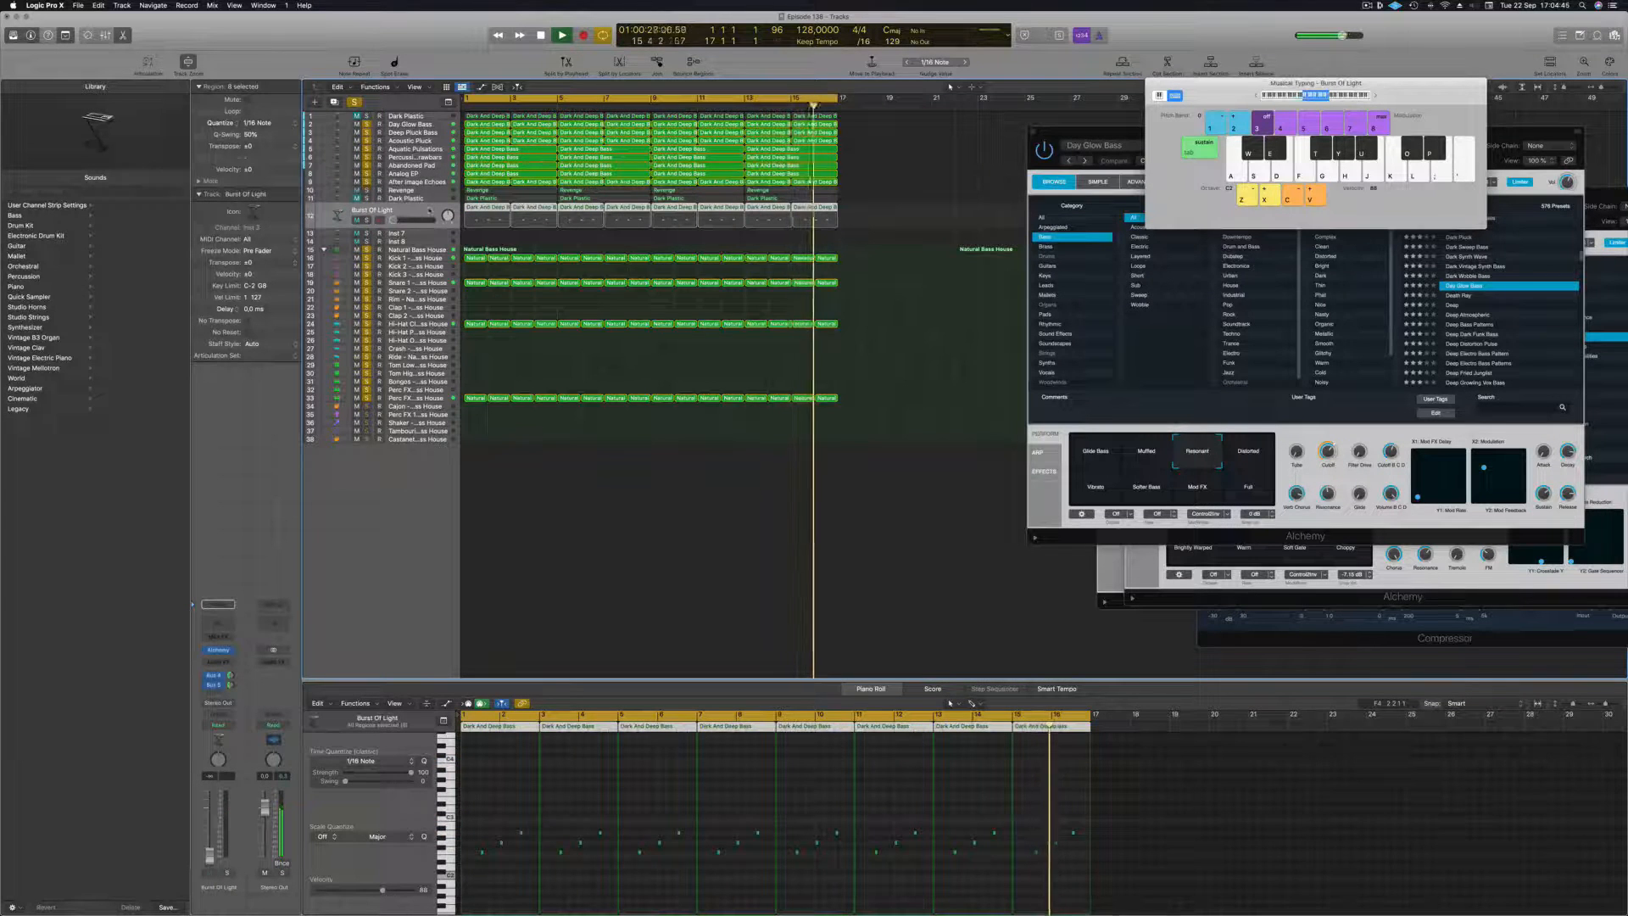
drag(430, 210, 401, 195)
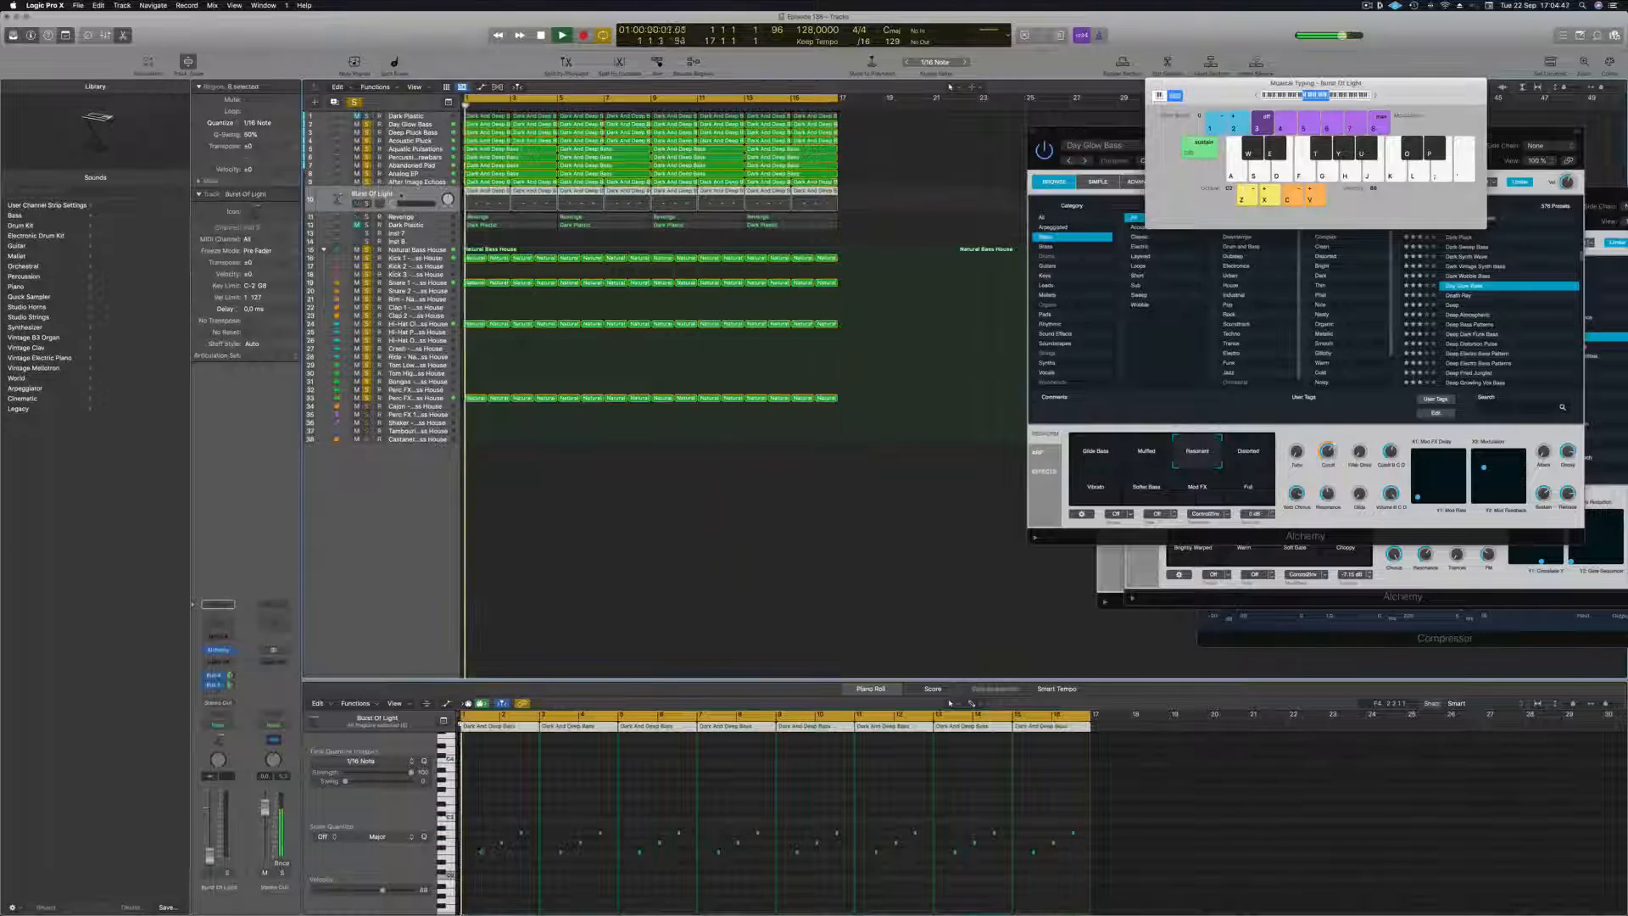
click(367, 204)
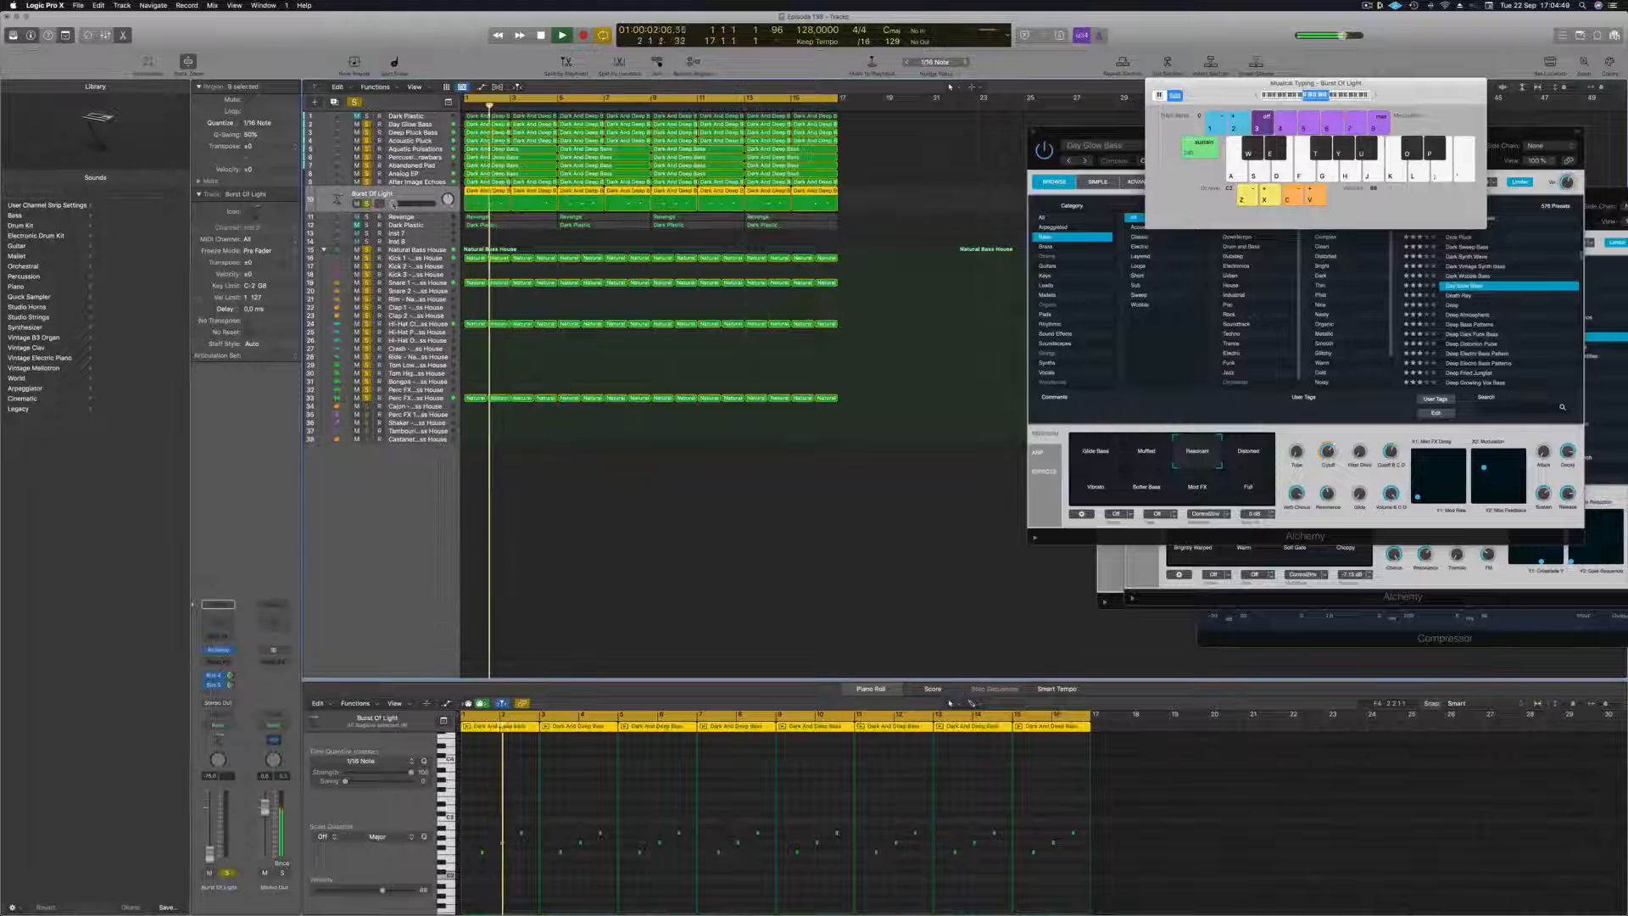
drag(393, 204, 417, 205)
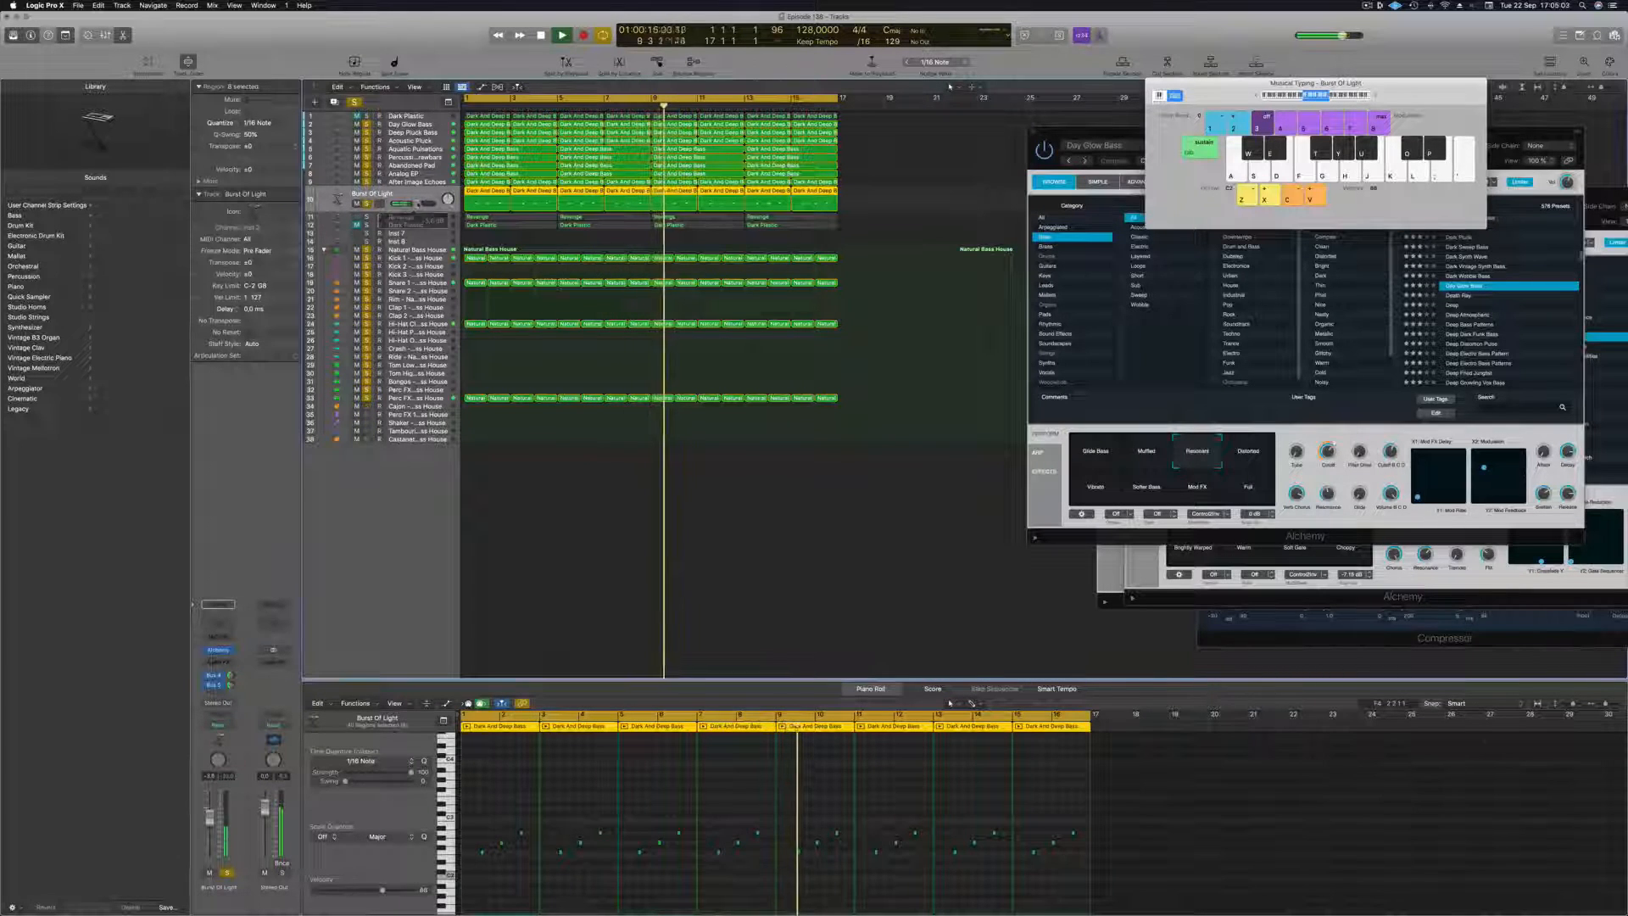
Add a Channel EQ to Burst Of Light with a low cut at 515 Hz, 12 dB/Oct, and close the EQ.
click(216, 607)
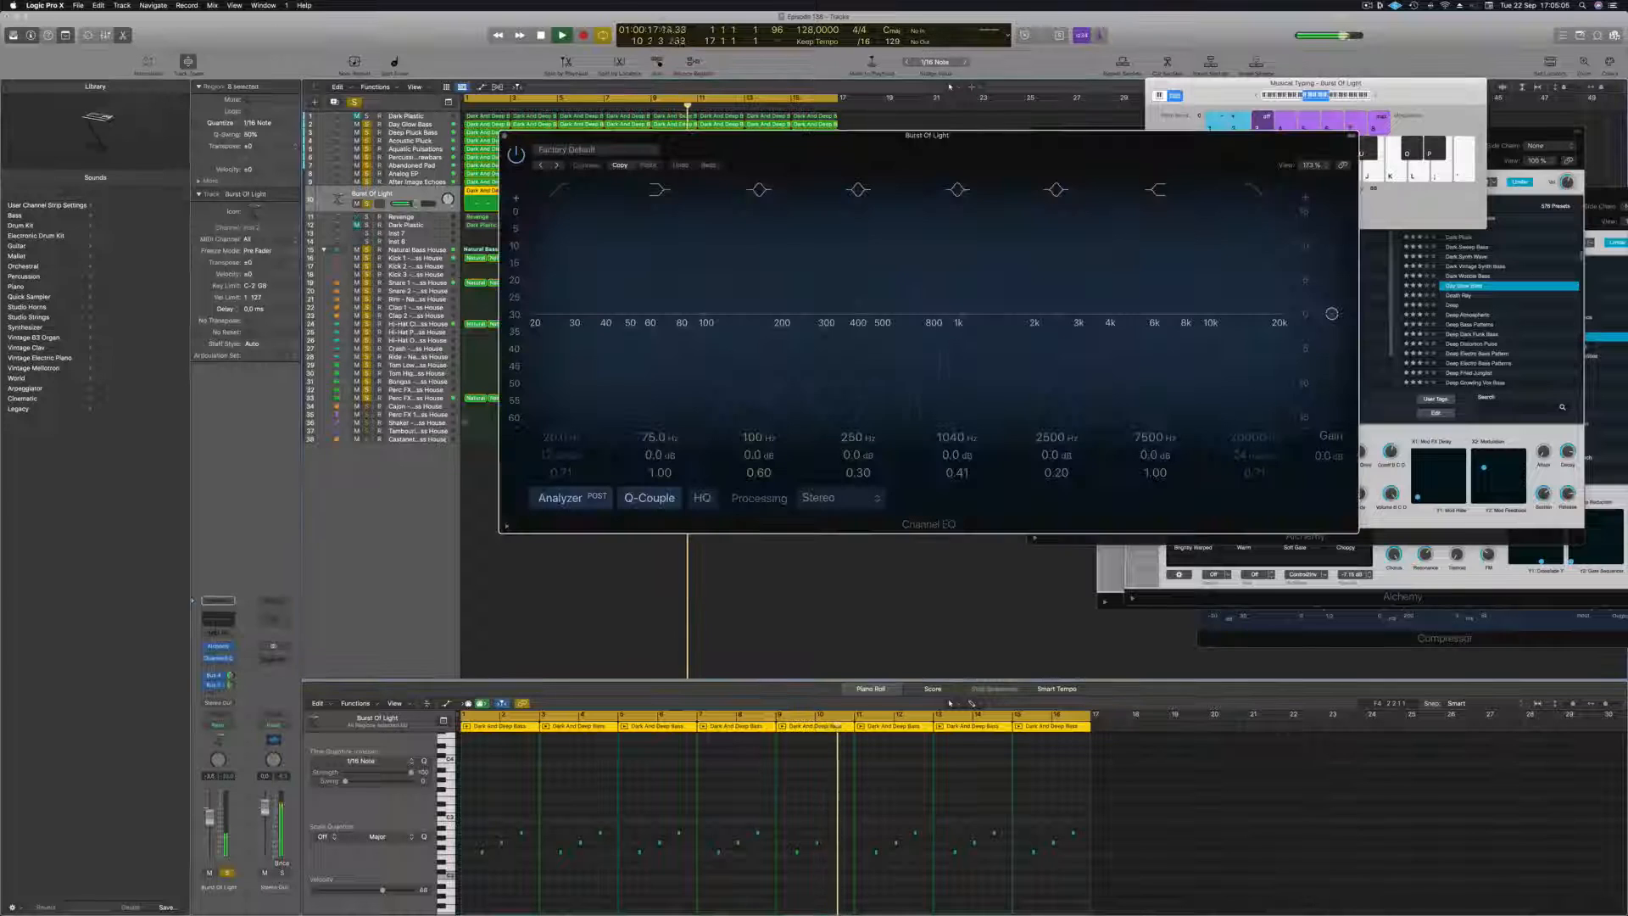
click(556, 263)
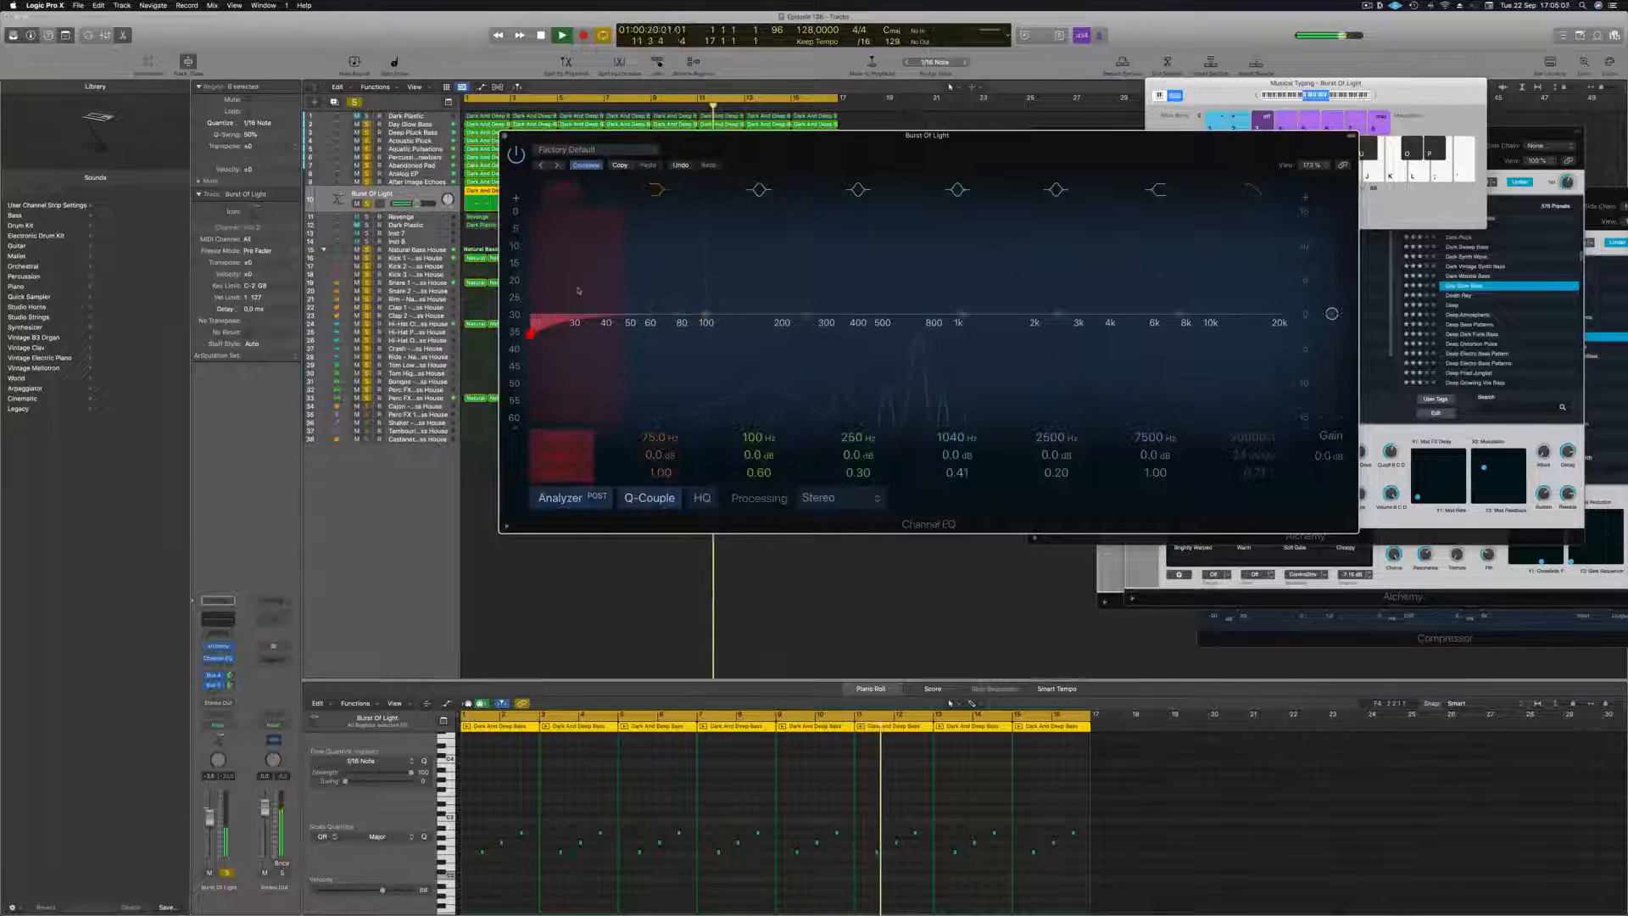
drag(578, 291, 928, 265)
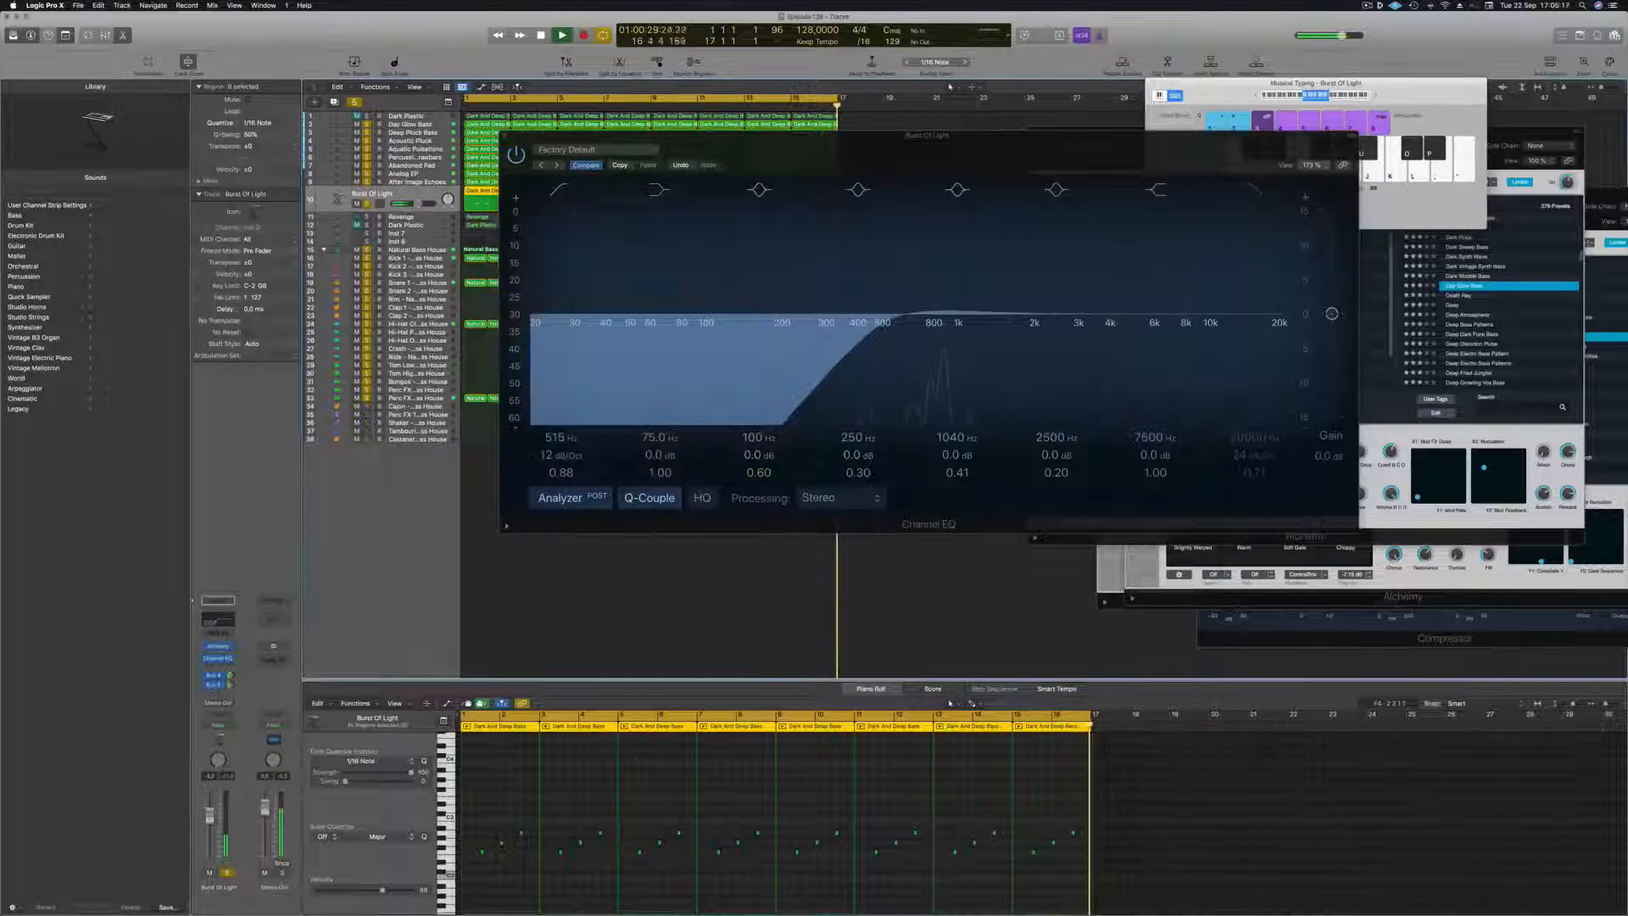
drag(970, 161, 944, 213)
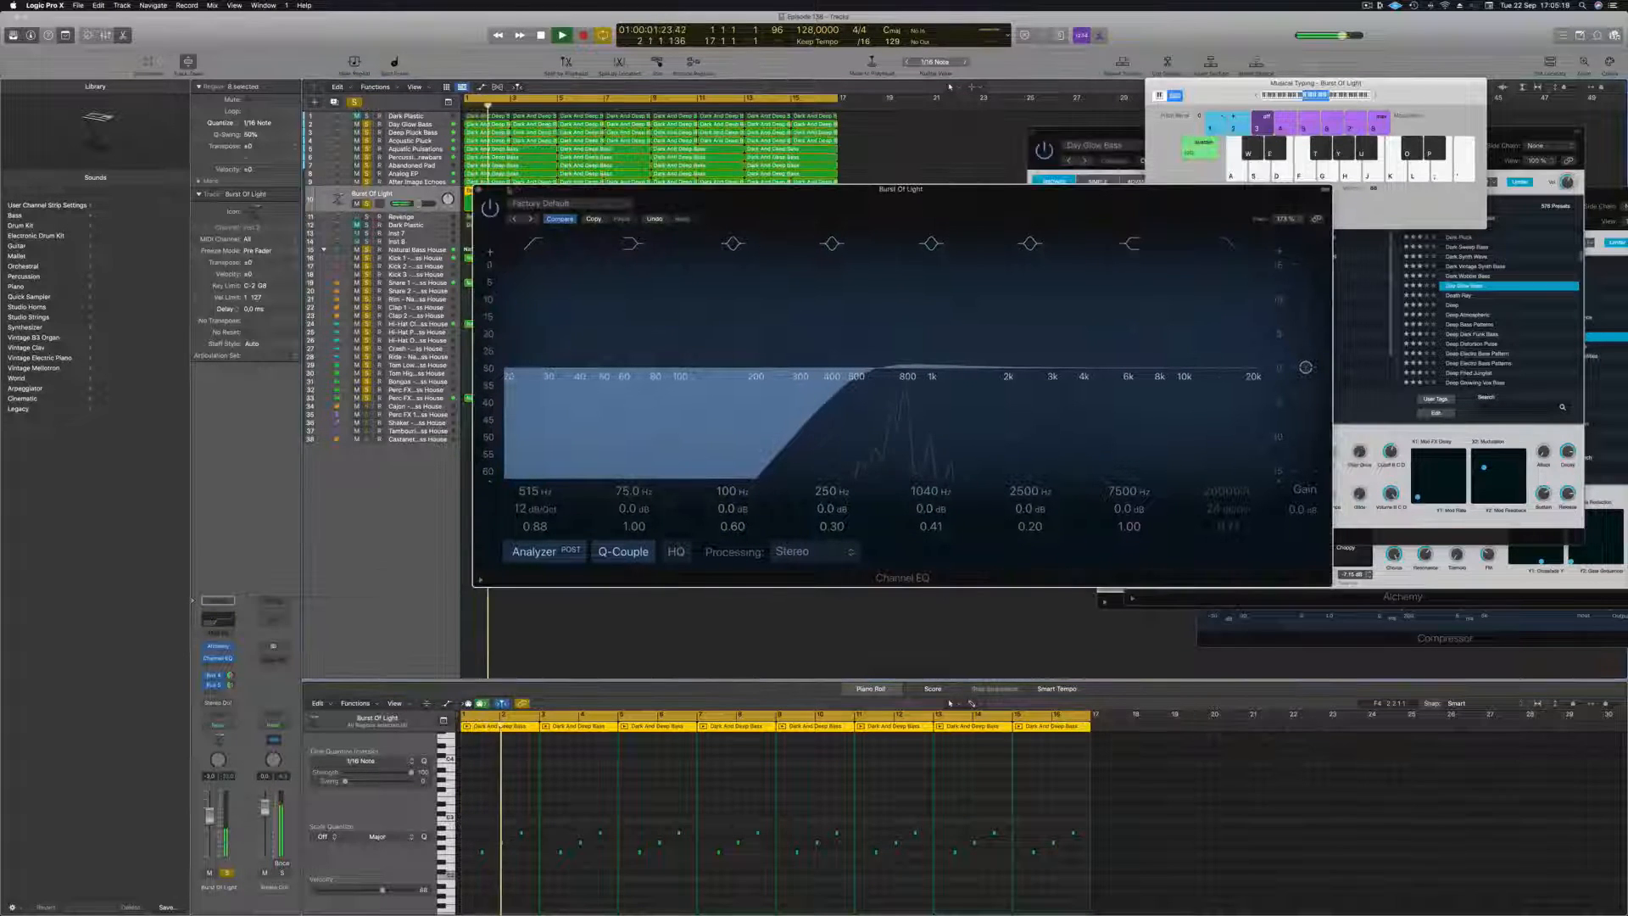
click(479, 189)
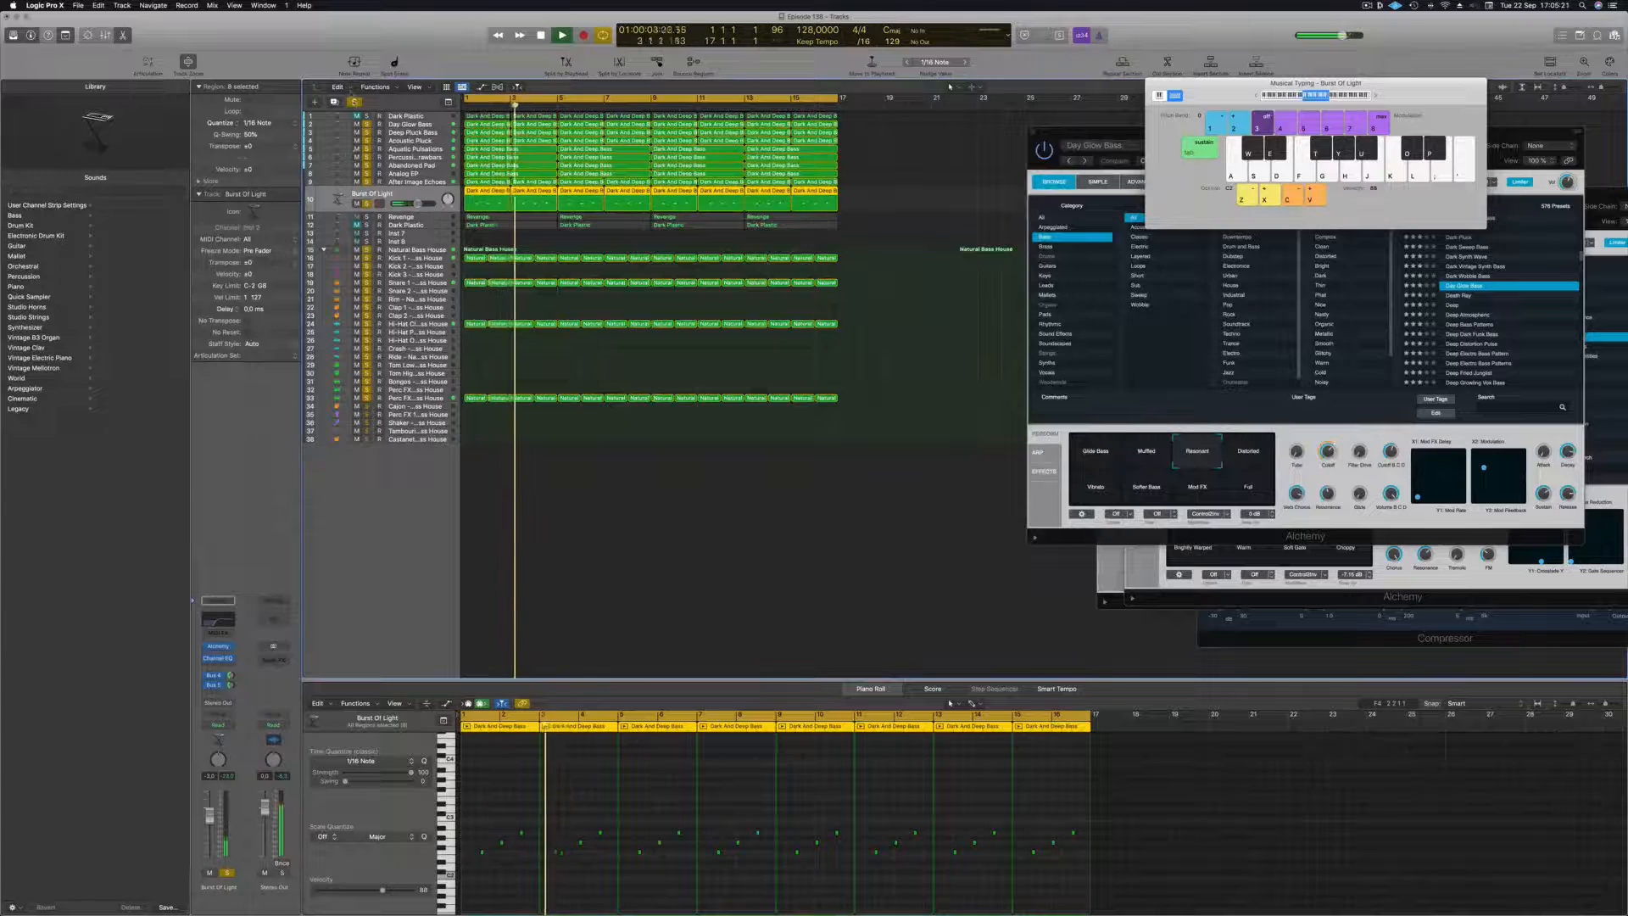
Turn off all track solos and rename all regions after their tracks.
key(ctrl+s)
click(421, 219)
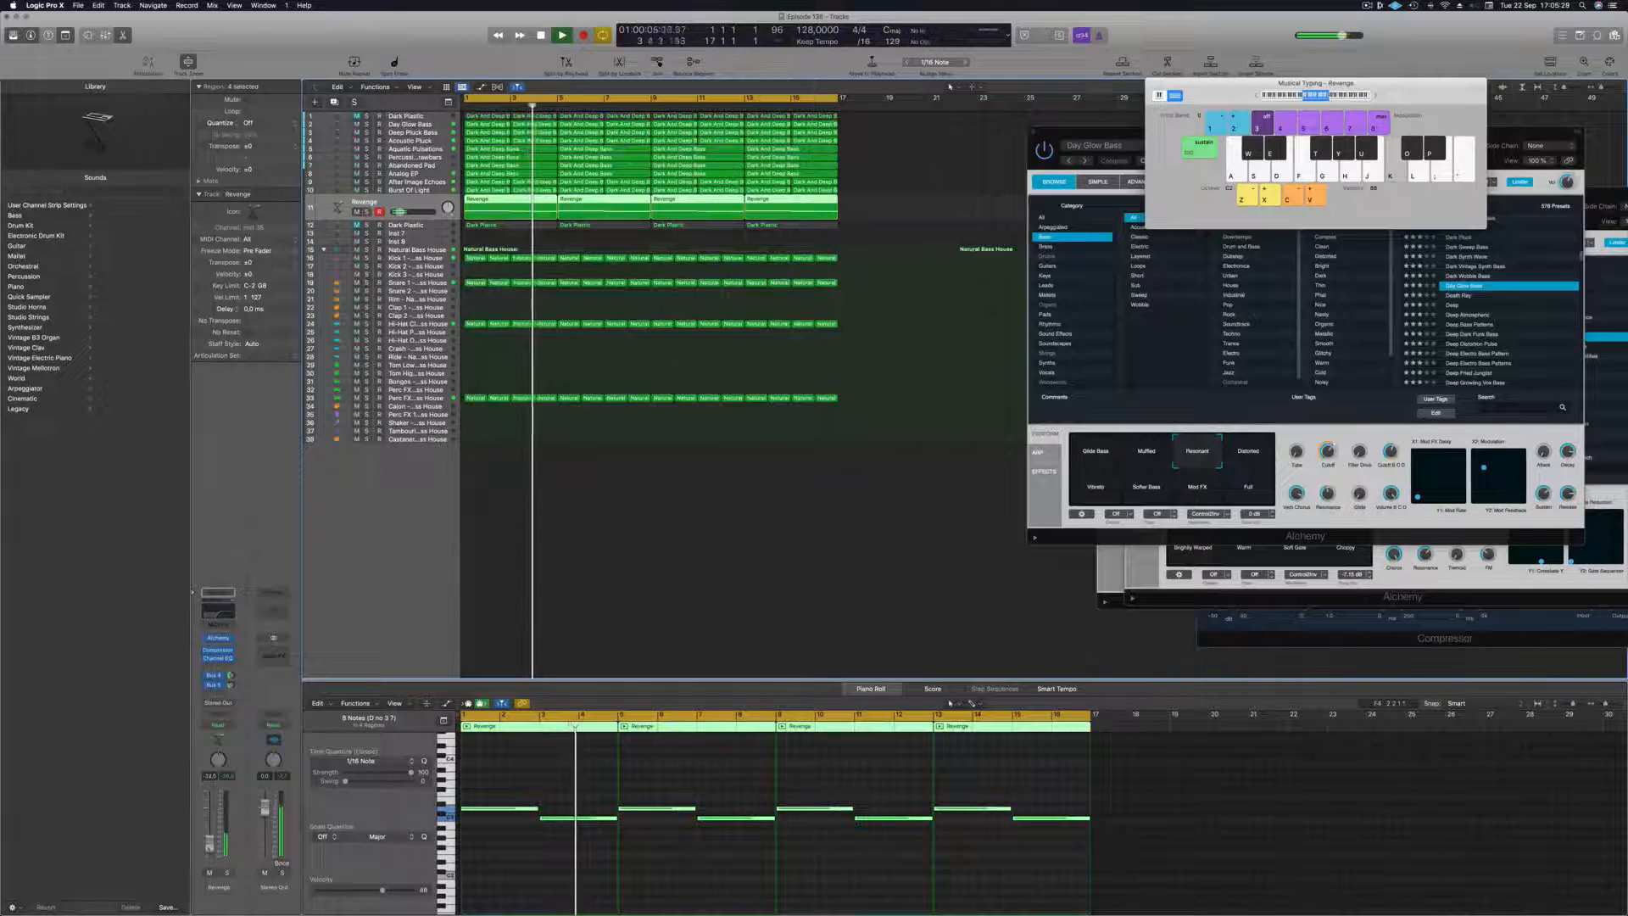
click(664, 557)
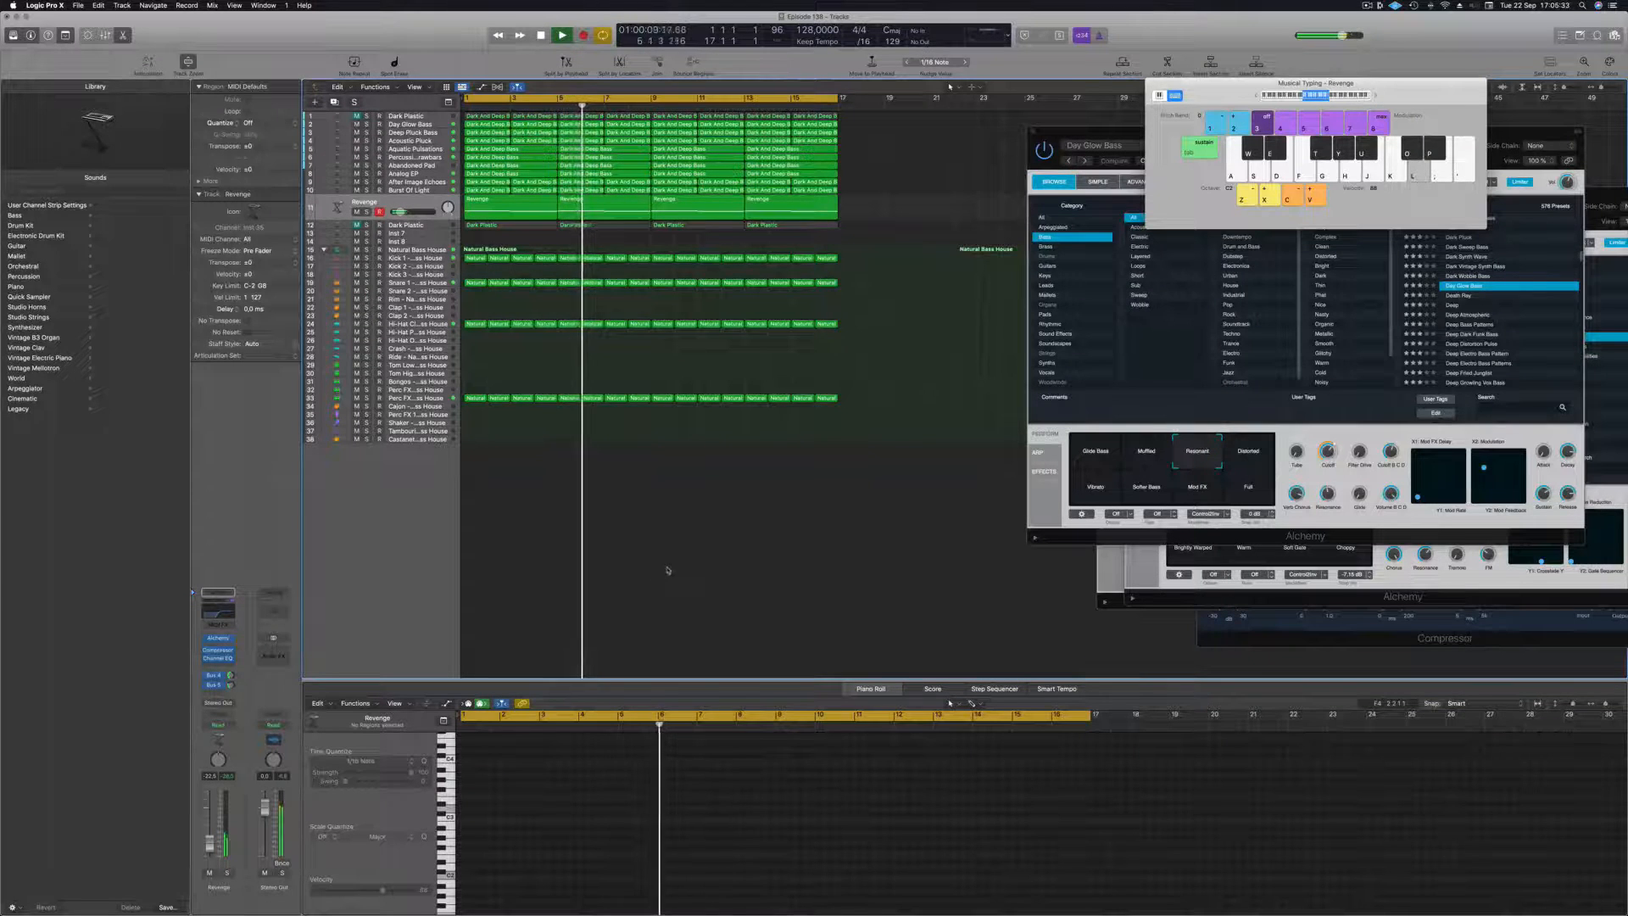
key(super+a)
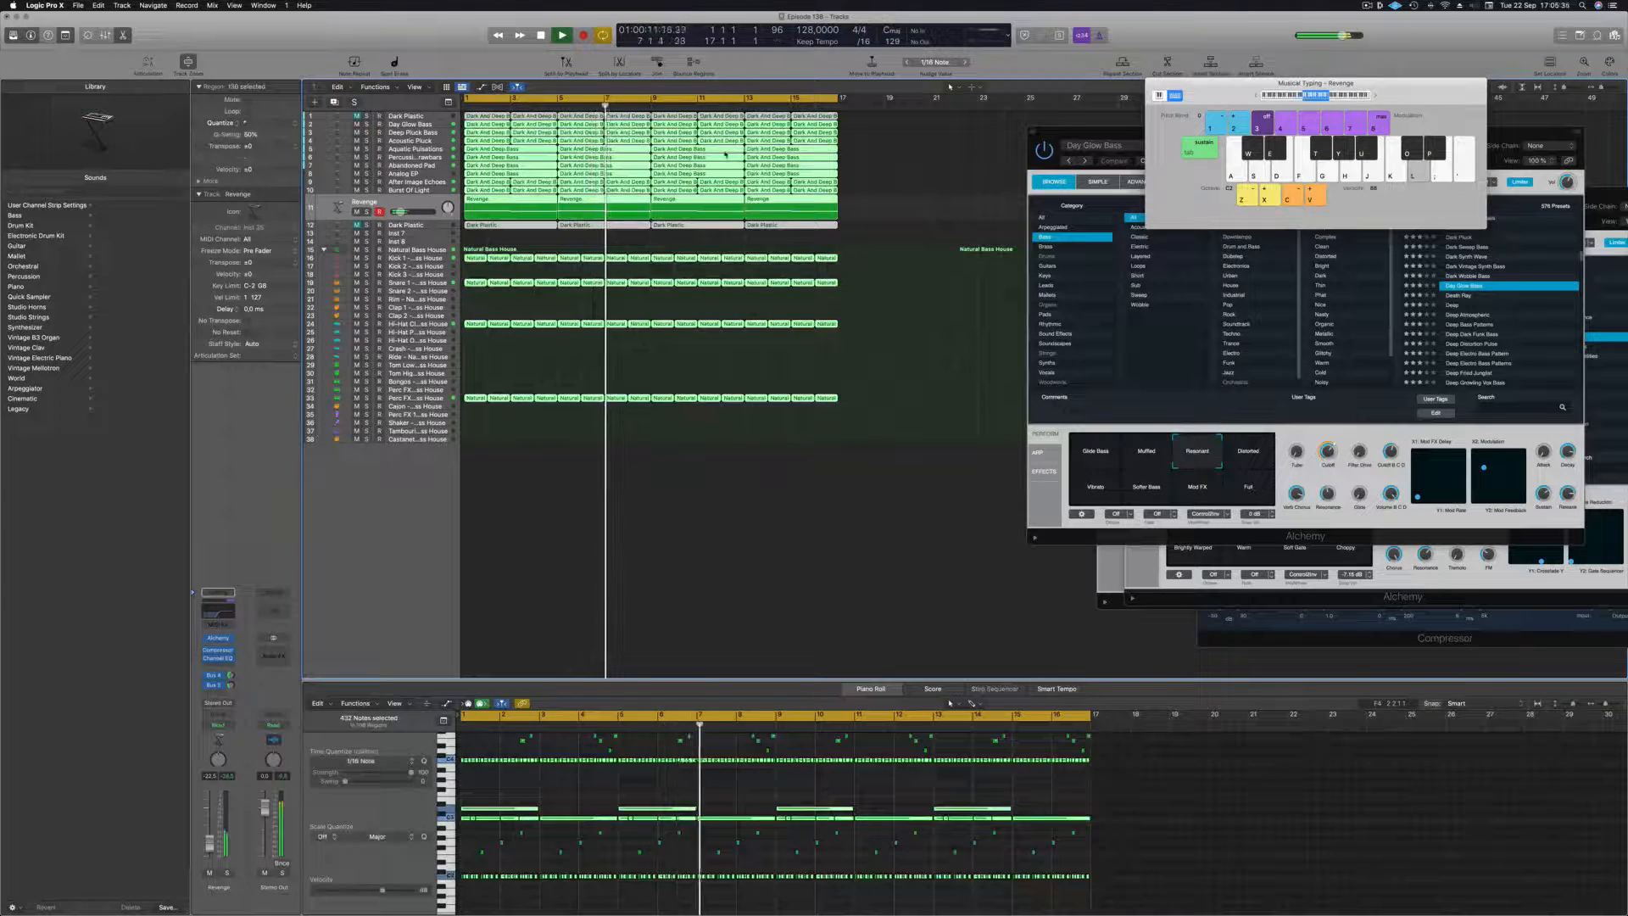
right_click(726, 154)
click(766, 156)
click(585, 502)
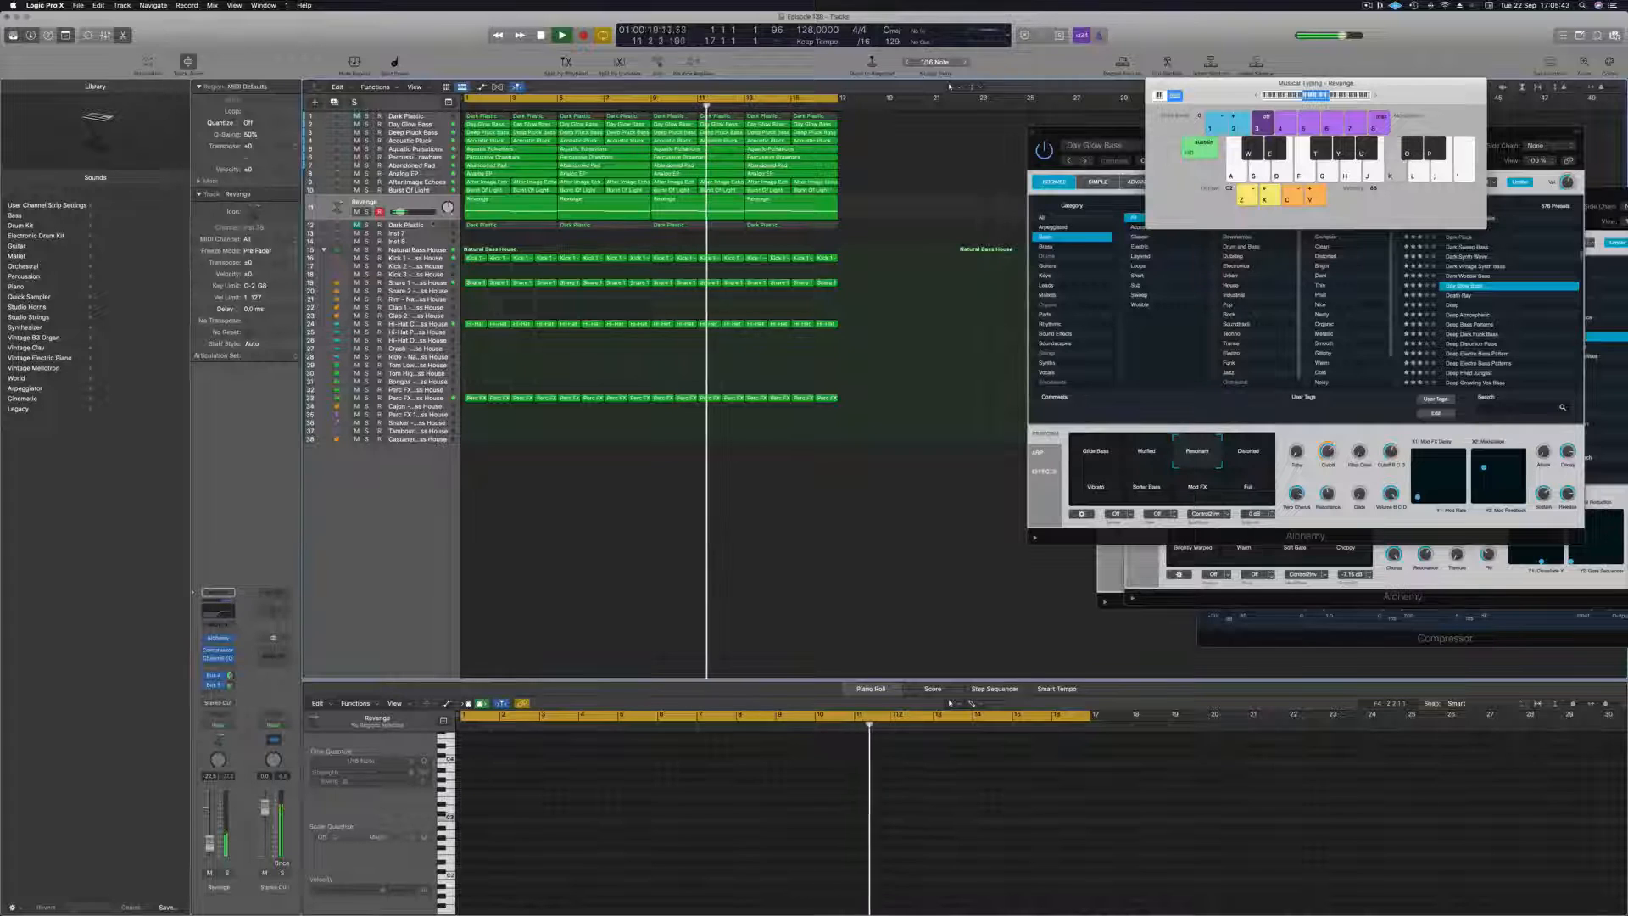
Unmute the Dark Plastic track below Revenge to audition it from the start of the song, and mute it again.
click(432, 222)
key(Return)
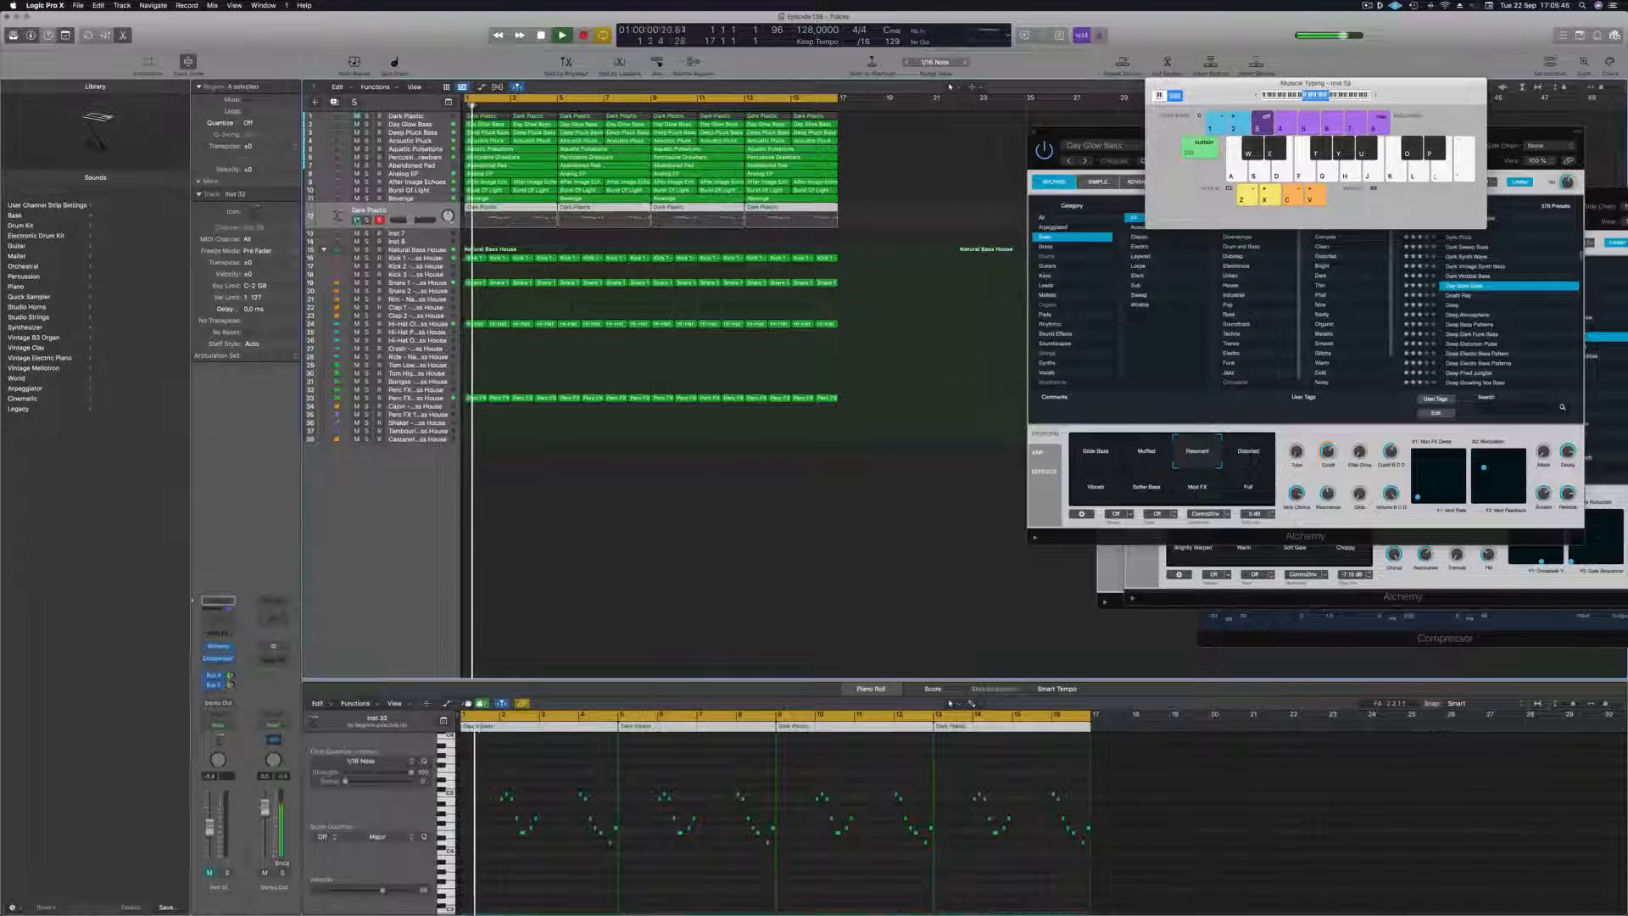
click(357, 221)
key(space)
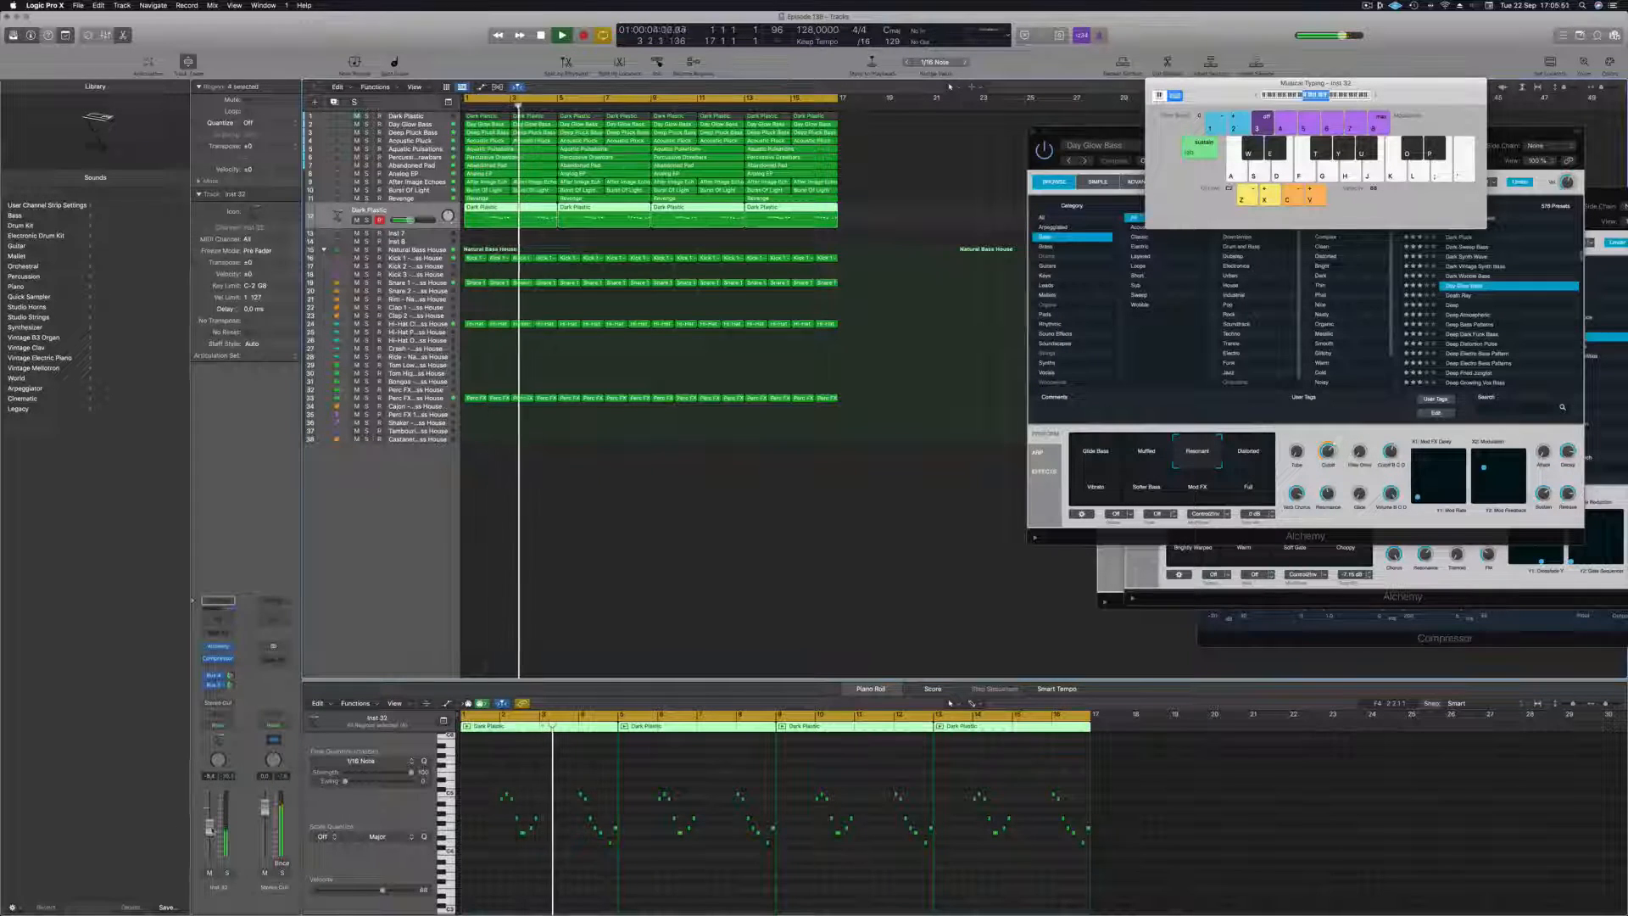
click(212, 873)
click(592, 543)
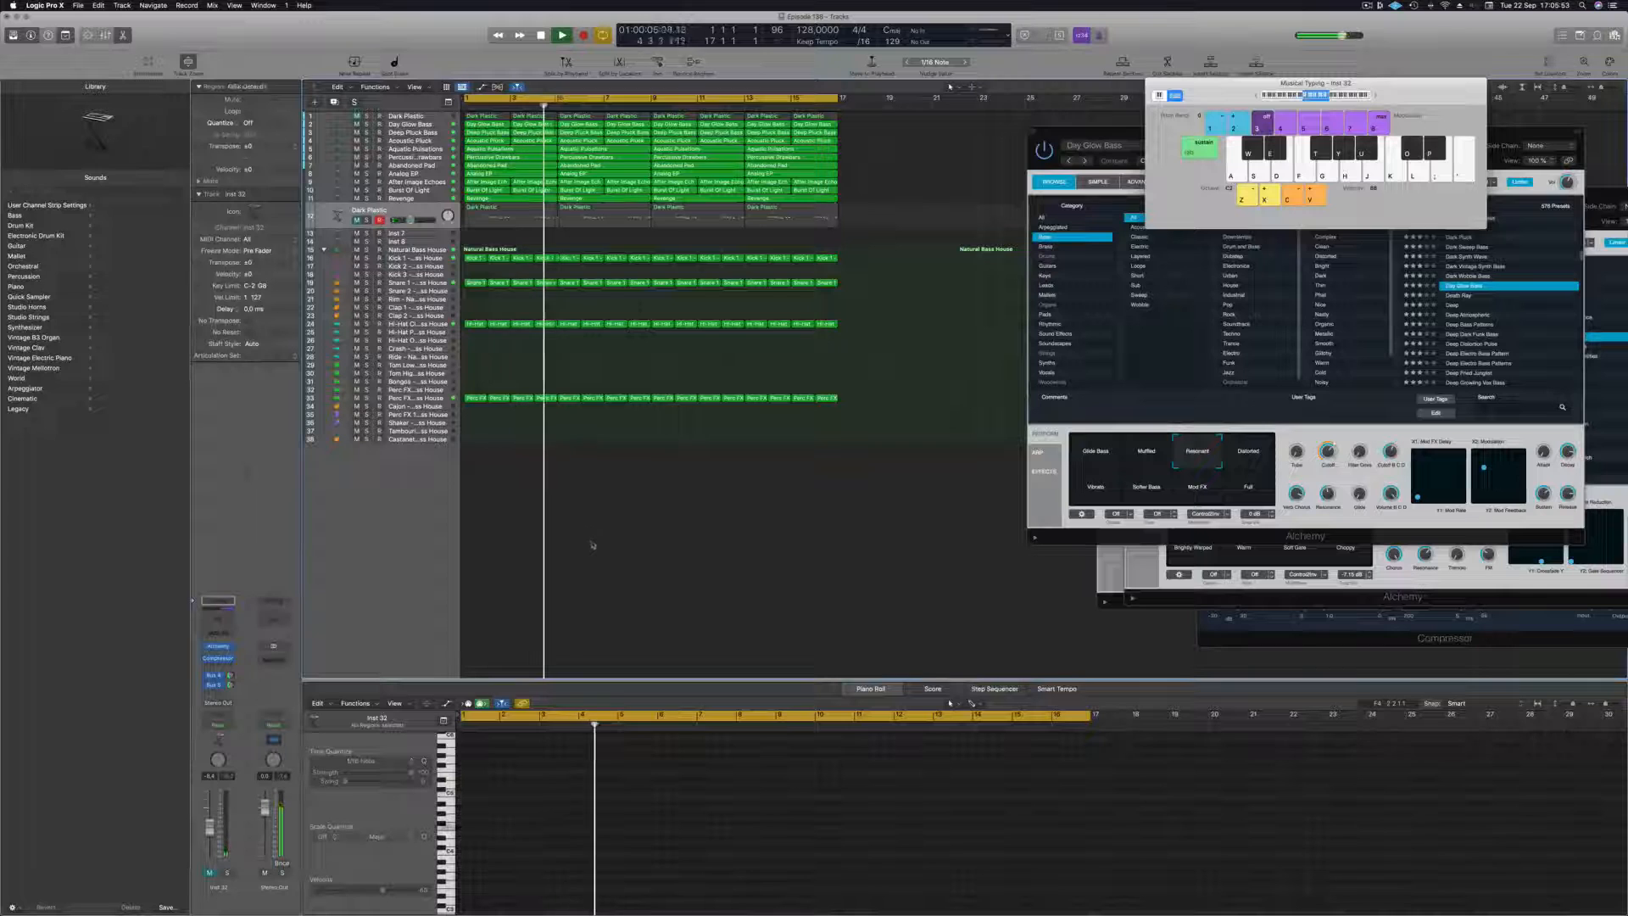